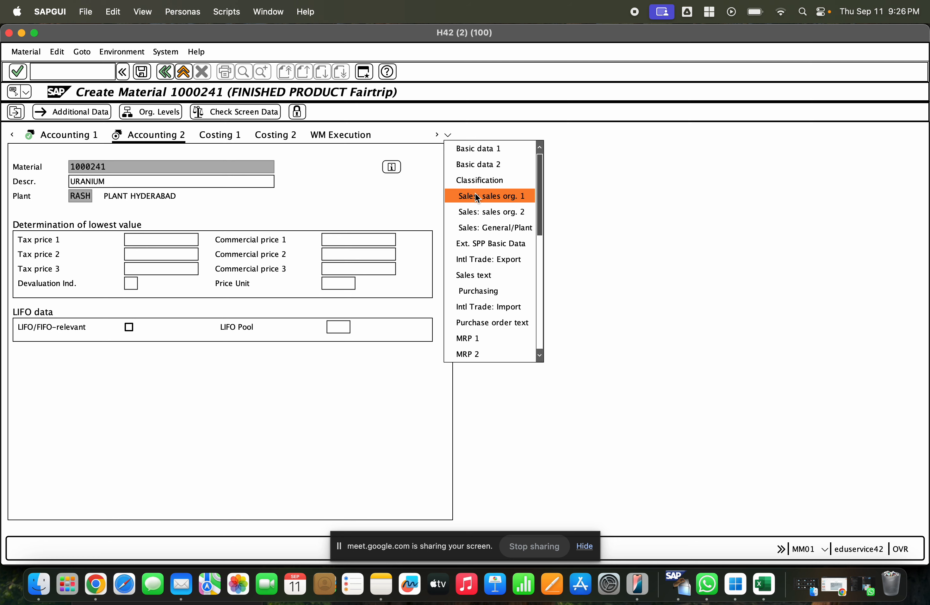
- Set the delivering plant to GCEM in the first sales organization view and save material 1000241
left_click(483, 196)
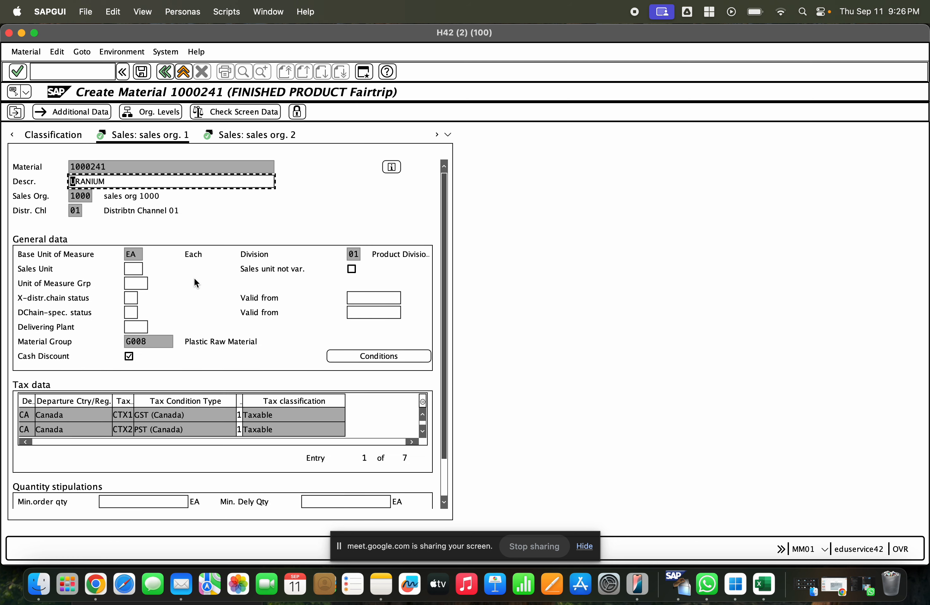
left_click(135, 327)
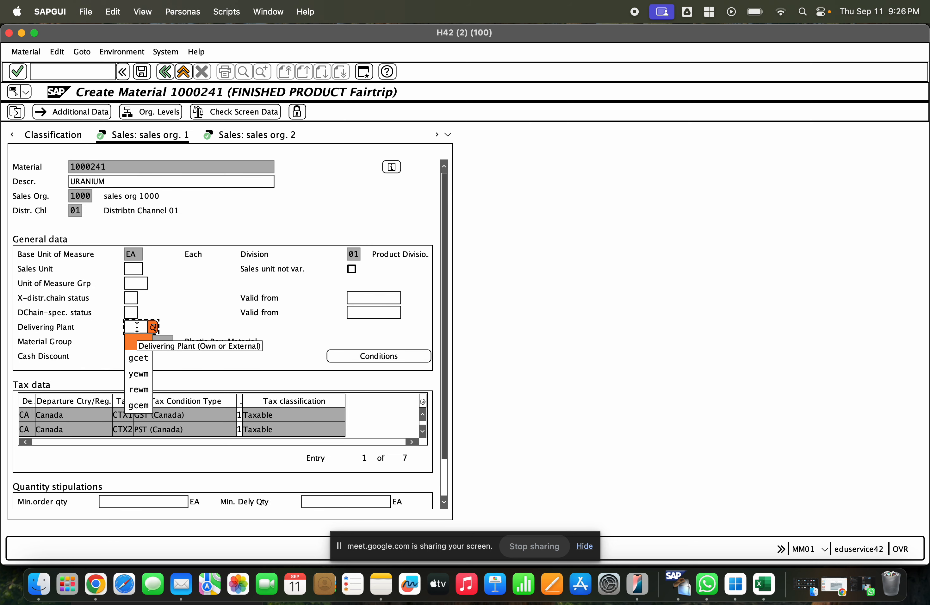
type("gcem")
key("Return")
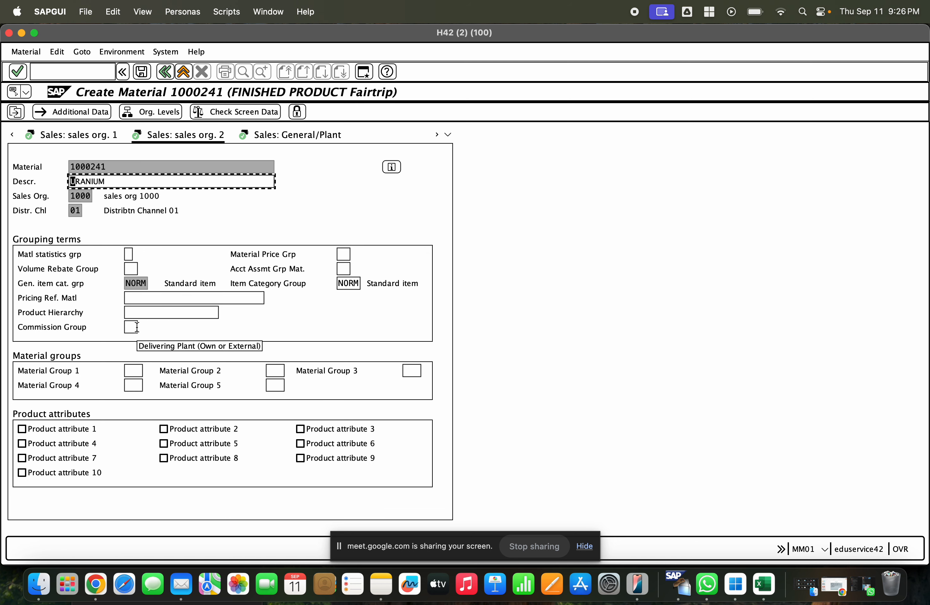
left_click(142, 71)
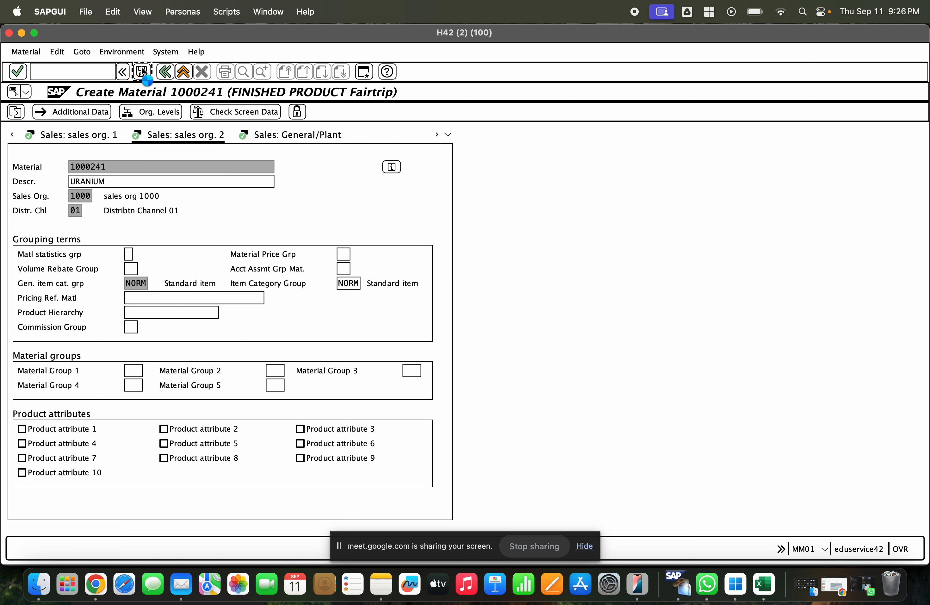
- Open material 1000241 in display mode with the preselected views
left_click(39, 53)
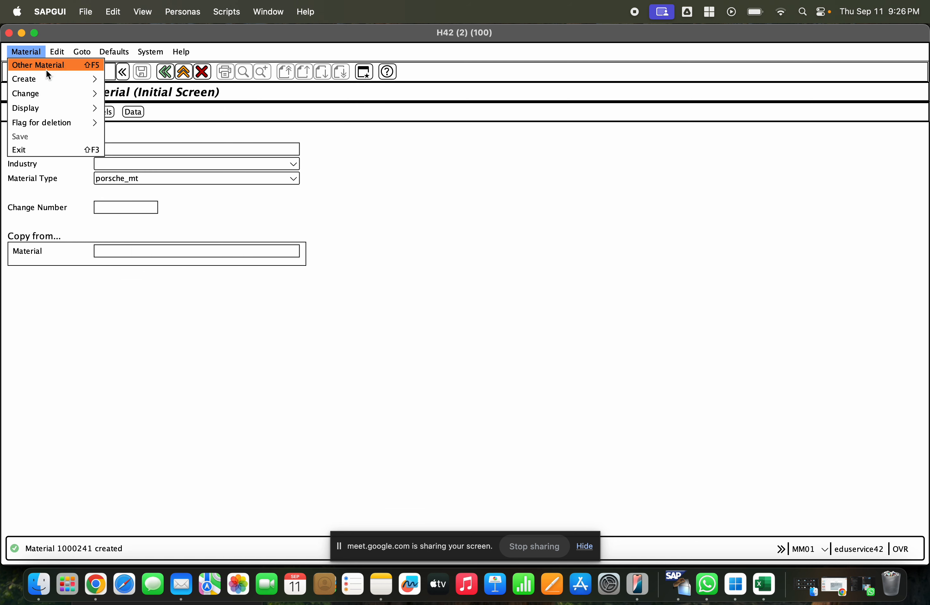
mouse_move(58, 109)
left_click(111, 105)
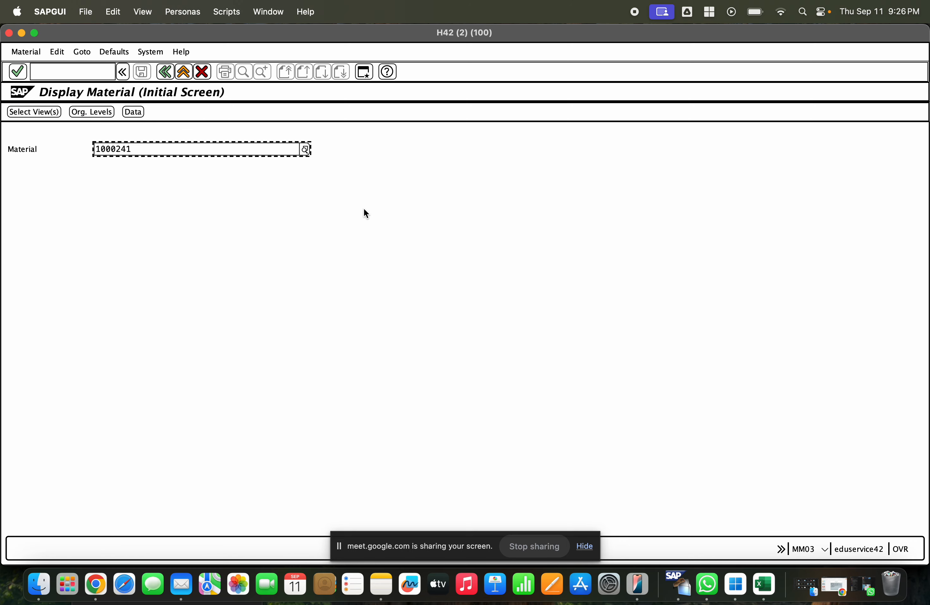
key("Return")
key("Return")
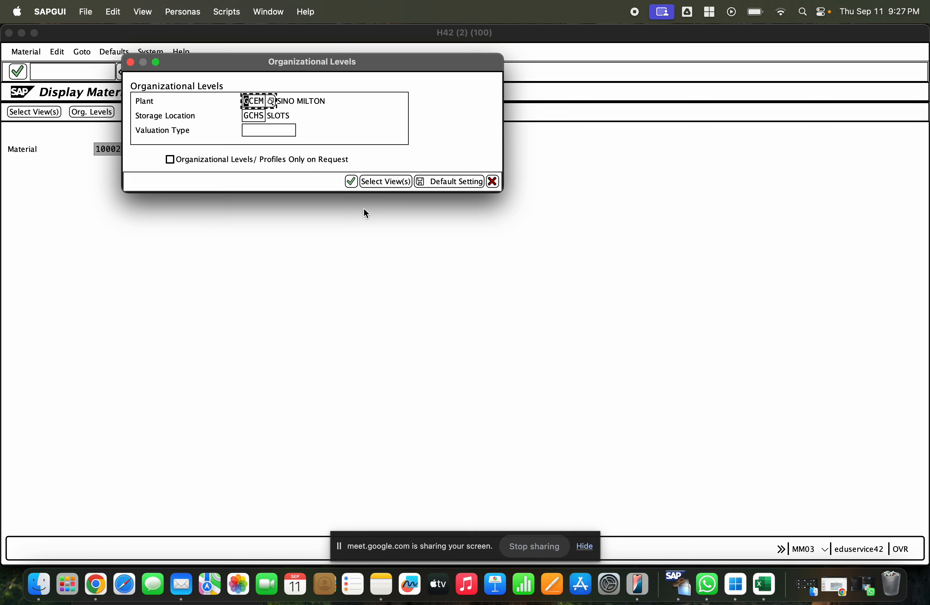
- Set the organizational level to plant RASH, display the material's data and exit to the start screen
type("ra")
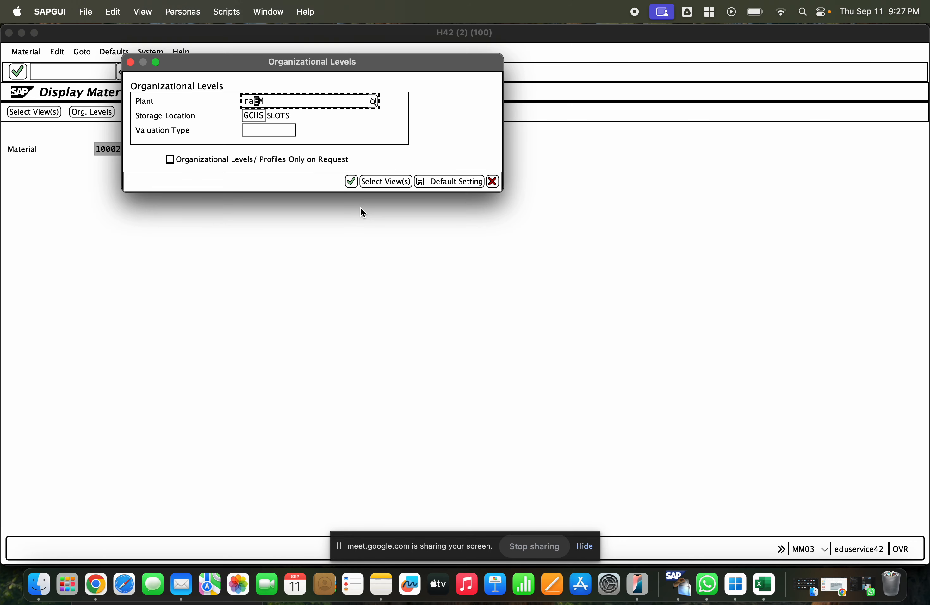
type("sh")
key("Return")
key("Tab")
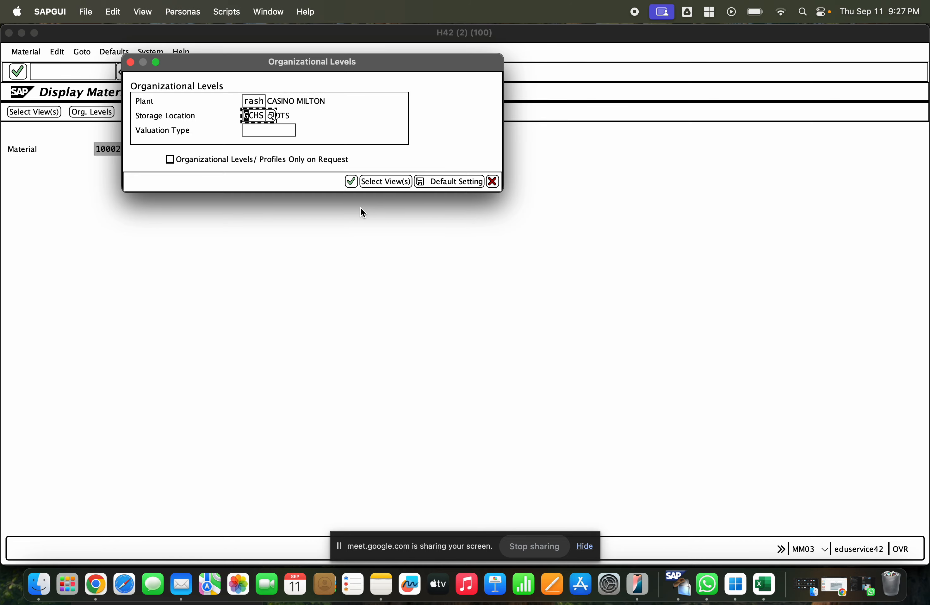
key("Return")
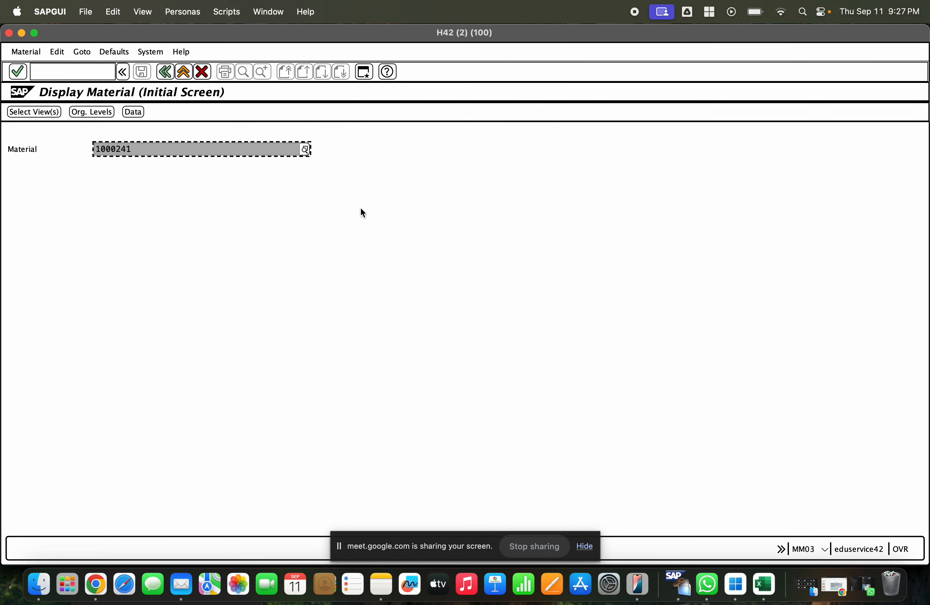
left_click(165, 71)
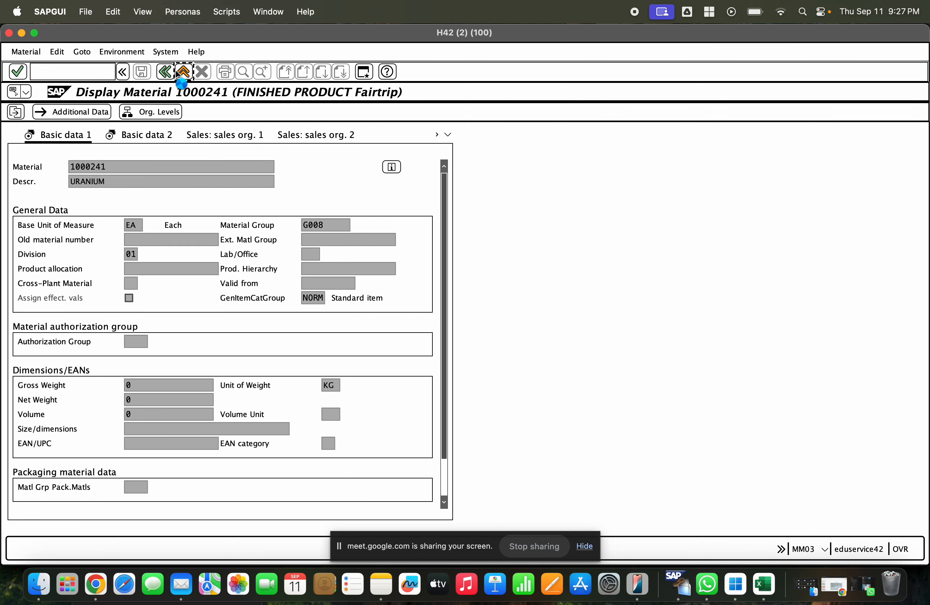
- Run the MM60 materials list for material 1000241
type("mm60")
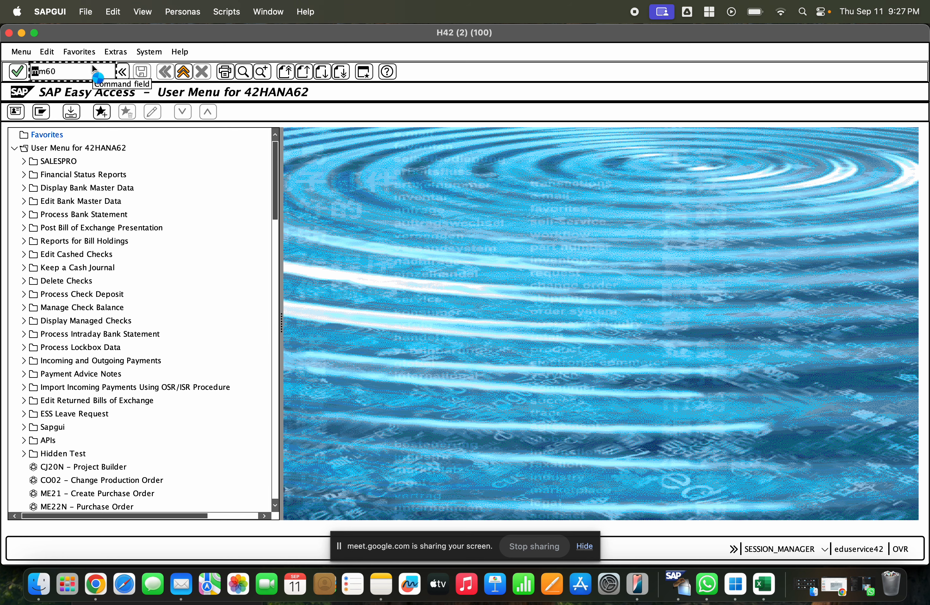
key("Return")
left_click(15, 112)
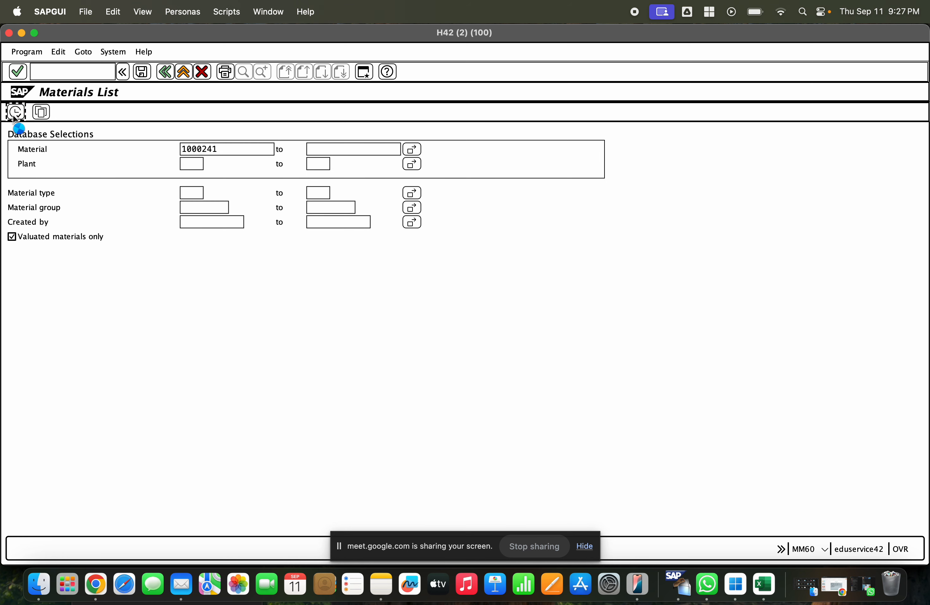
- Examine the RASH entry's plant, price, price control and valuation class, comparing its price with the GCET entry
left_click(68, 181)
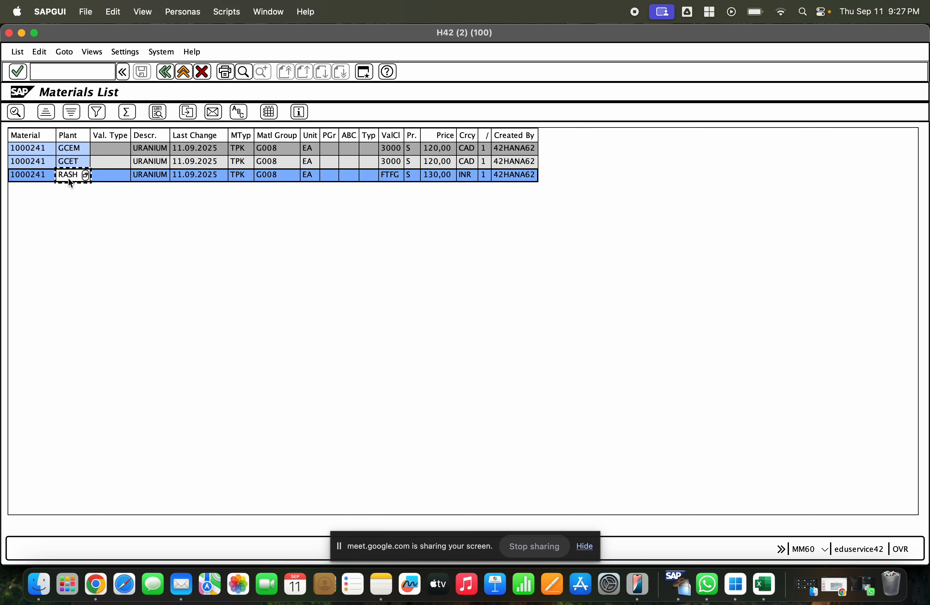
left_click(425, 177)
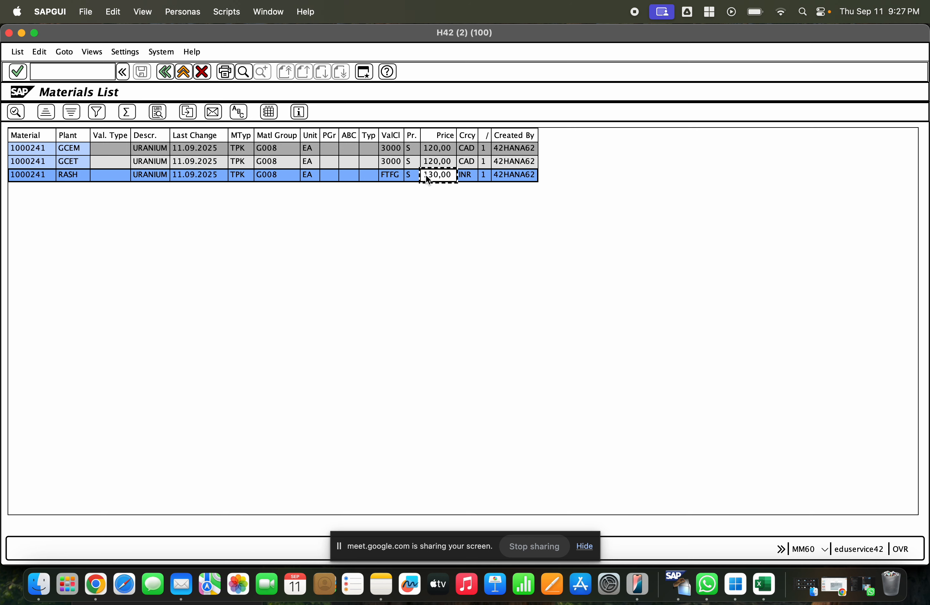
left_click(426, 163)
left_click(416, 179)
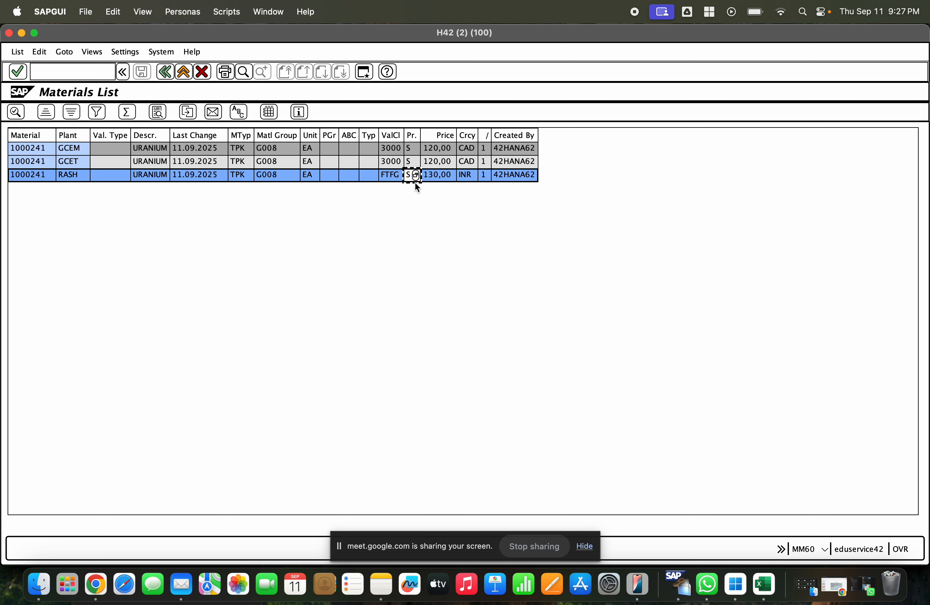
left_click(432, 163)
left_click(386, 178)
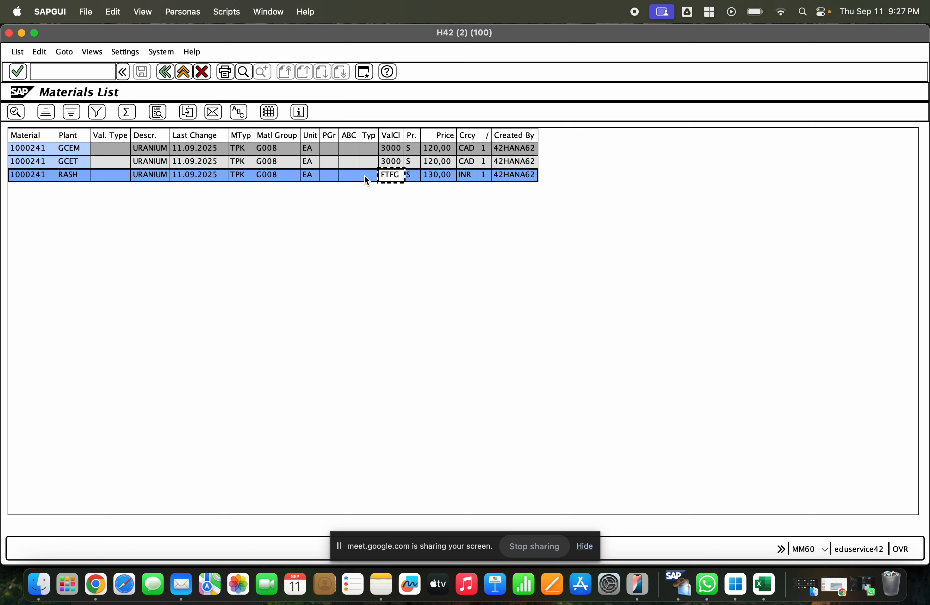
- Open material 1000241 in transaction MM02 with only the Accounting 1 view selected
left_click(85, 73)
type("/")
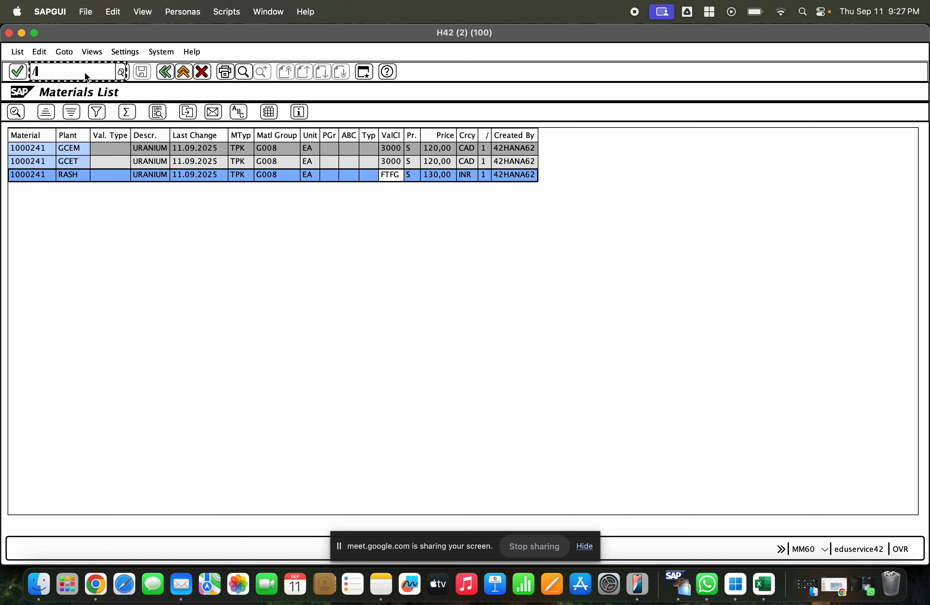
type("nmm02")
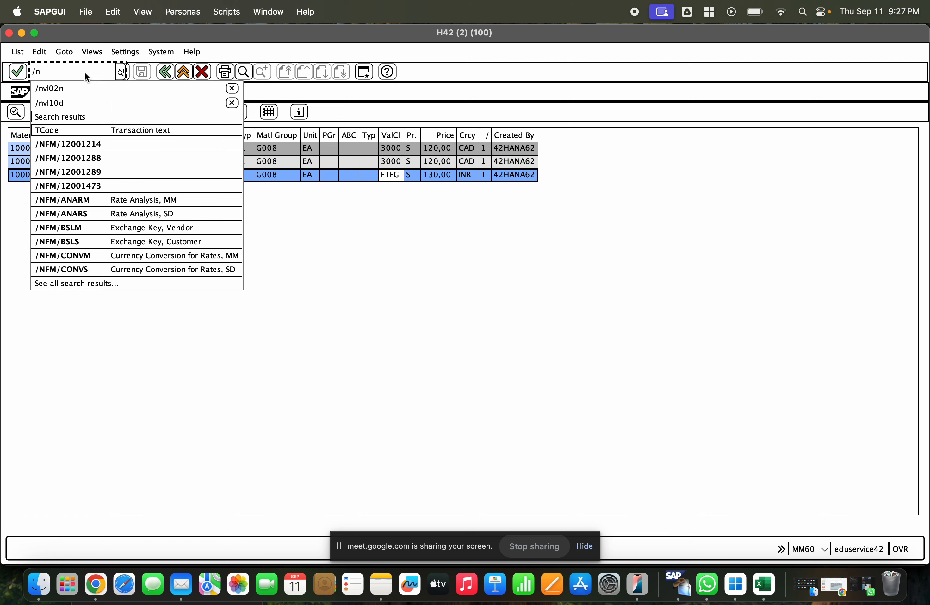
key("Return")
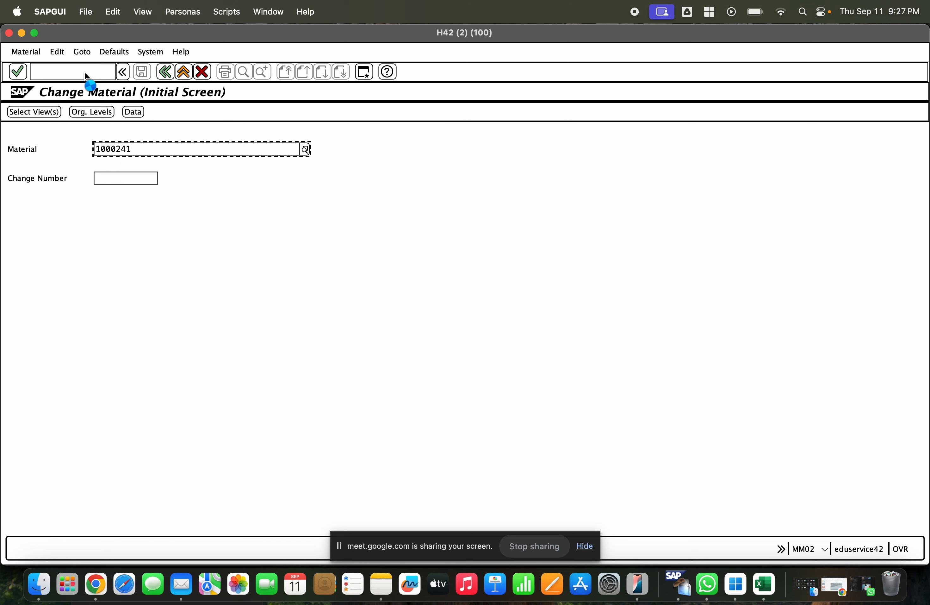
key("Return")
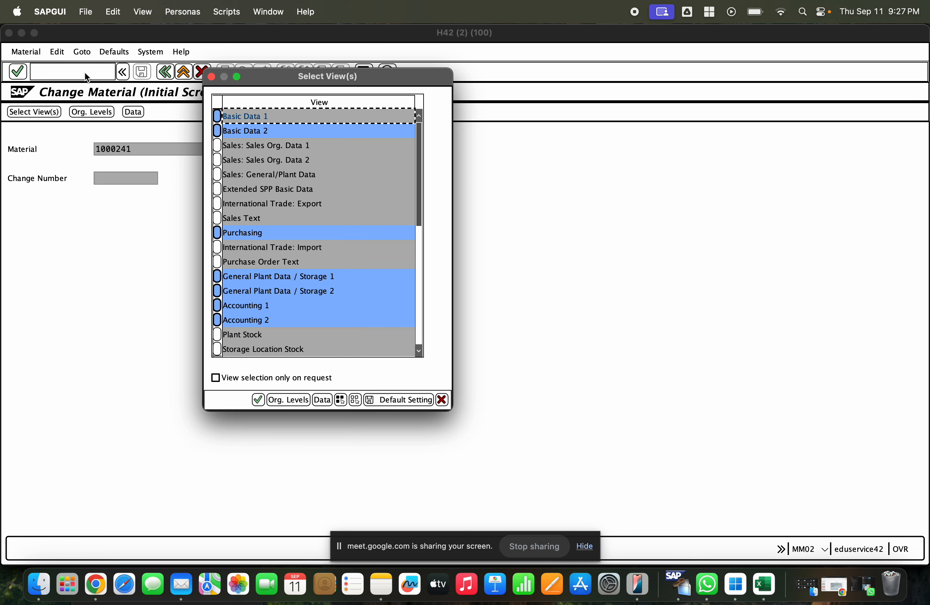
left_click(355, 399)
left_click(219, 305)
key("Return")
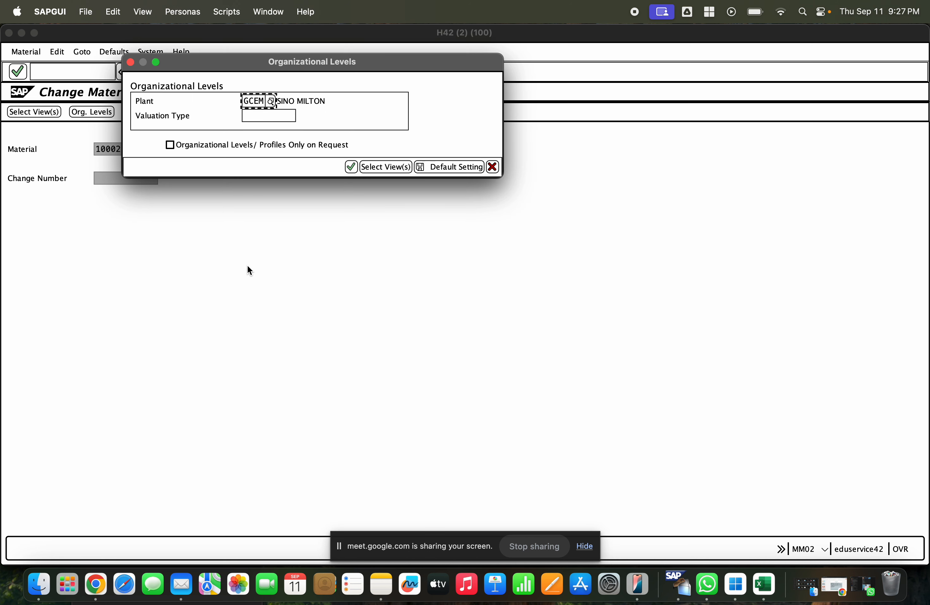
- Choose plant RASH as the organizational level and open the material's accounting data
type("ras")
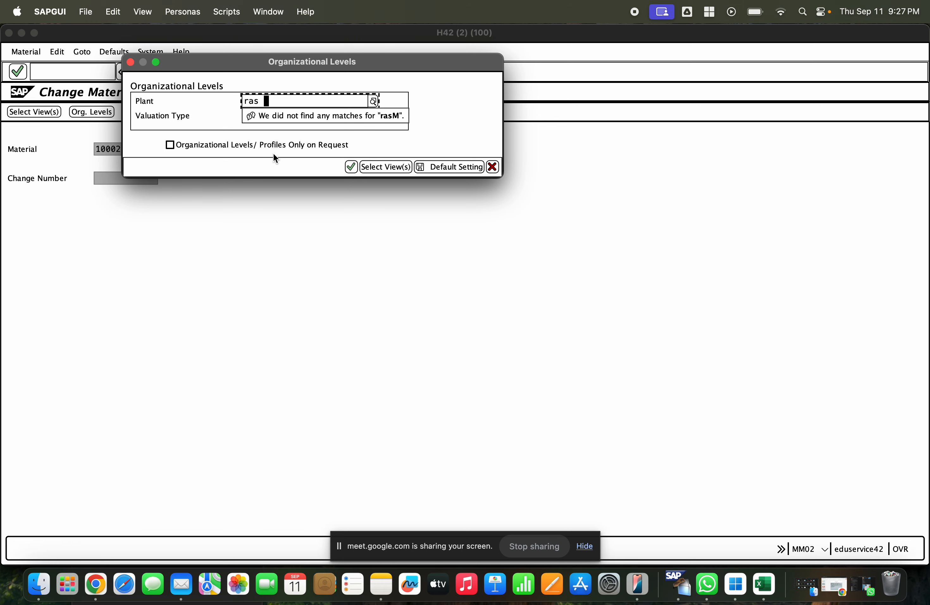
key("BackSpace")
key("BackSpace")
type("s")
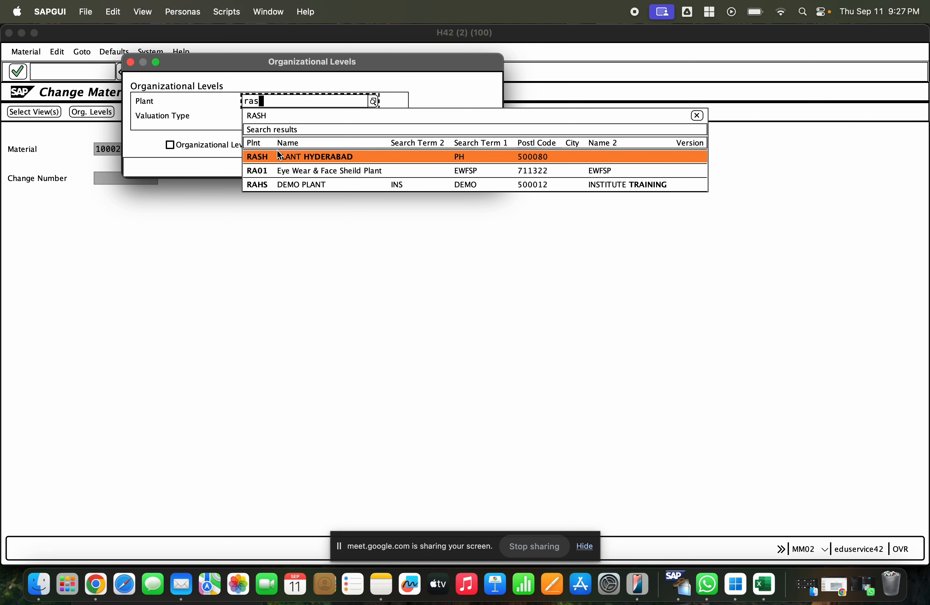
left_click(277, 152)
key("Return")
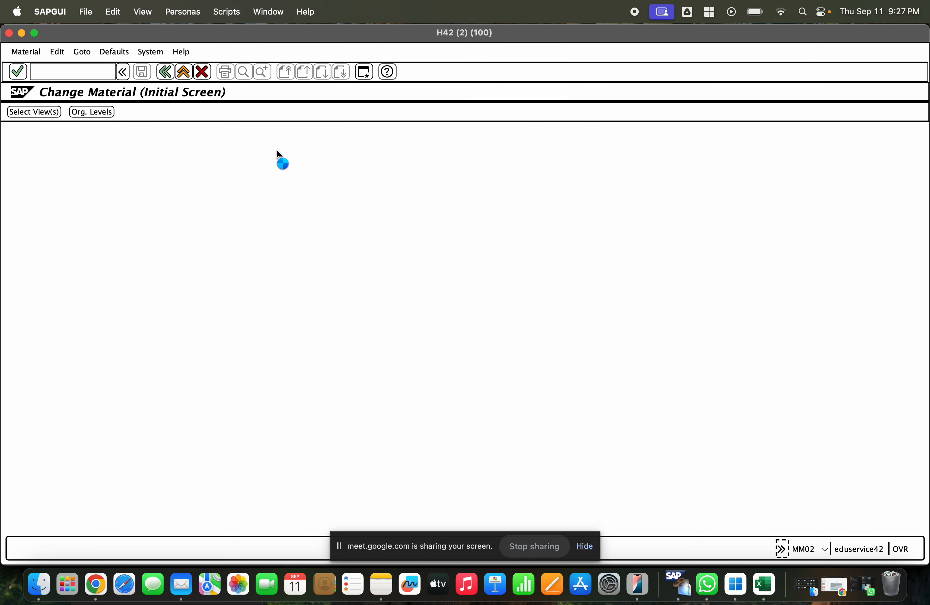
- Check the available valuation classes for the material, keep FTFG and leave the transaction without saving
left_click(142, 313)
left_click(153, 313)
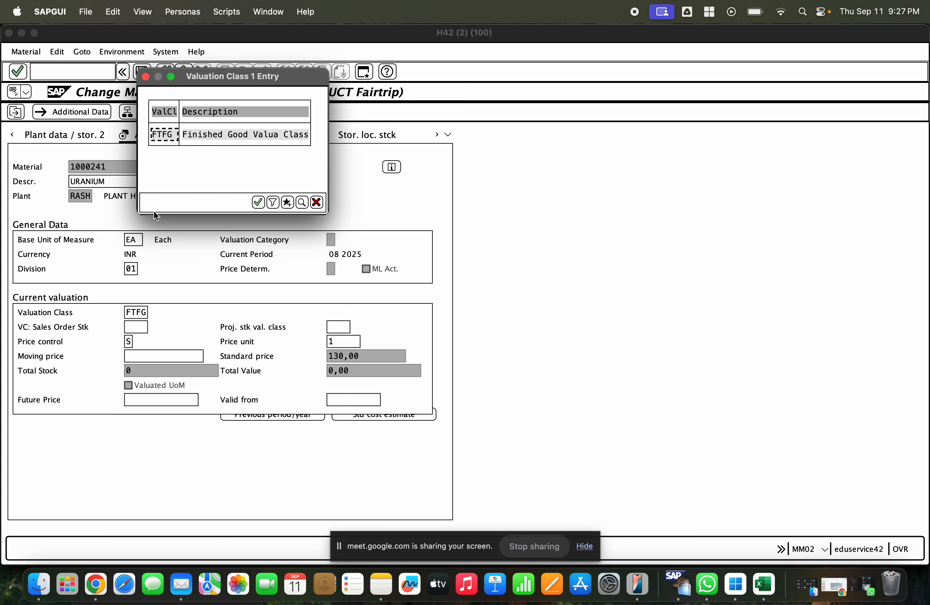
key("Return")
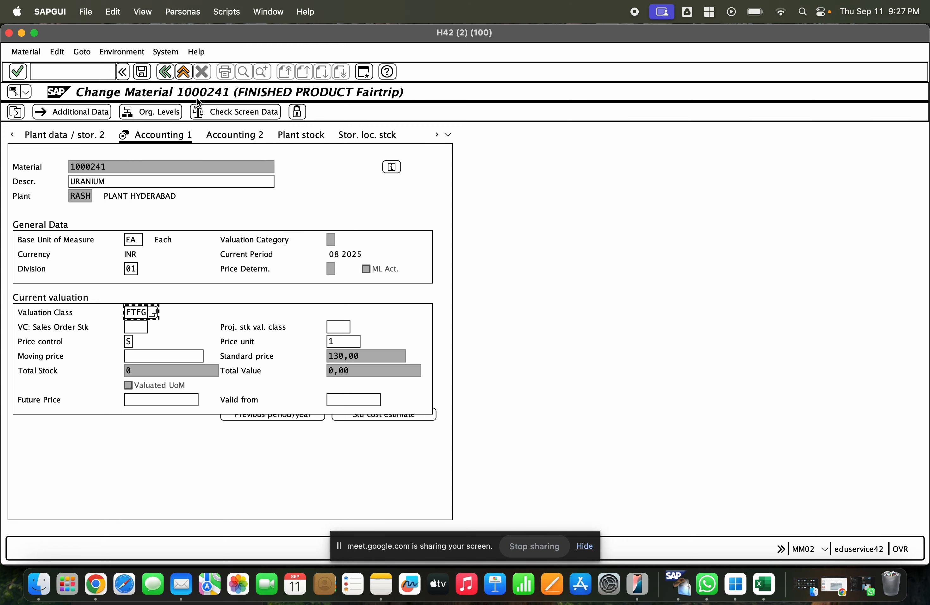
left_click(183, 72)
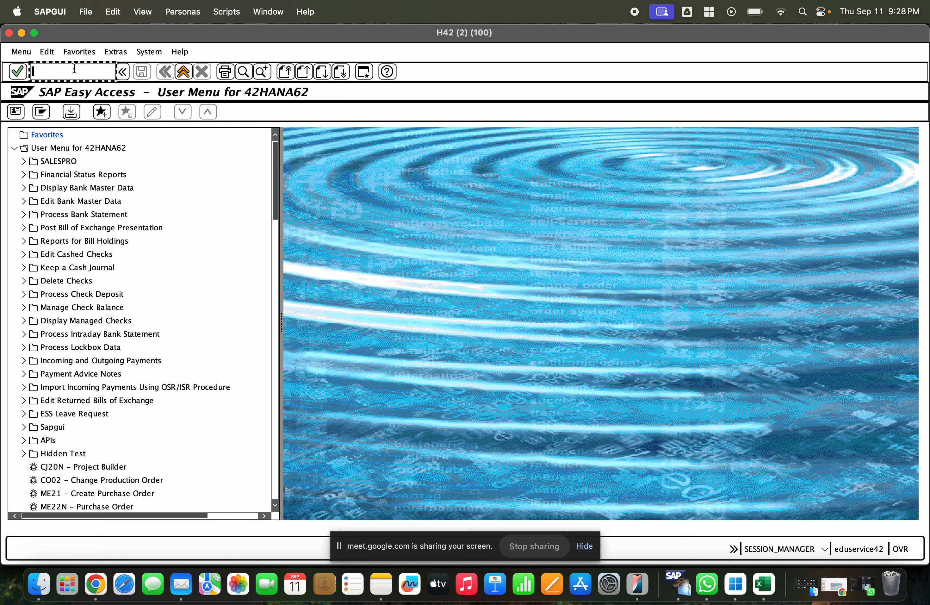
- Start customer creation with transaction XD01 and create the business partner as a person
type("xd01")
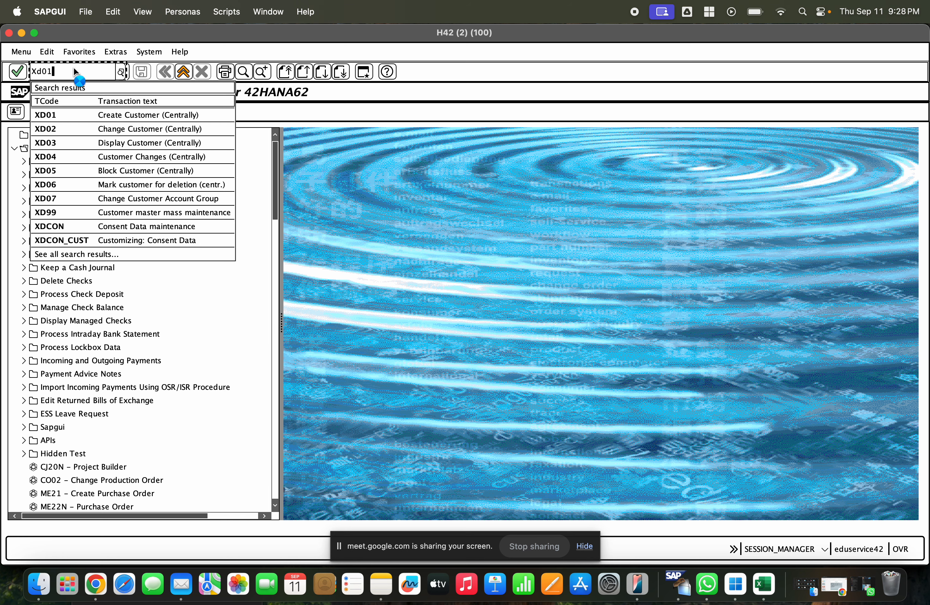
key("Return")
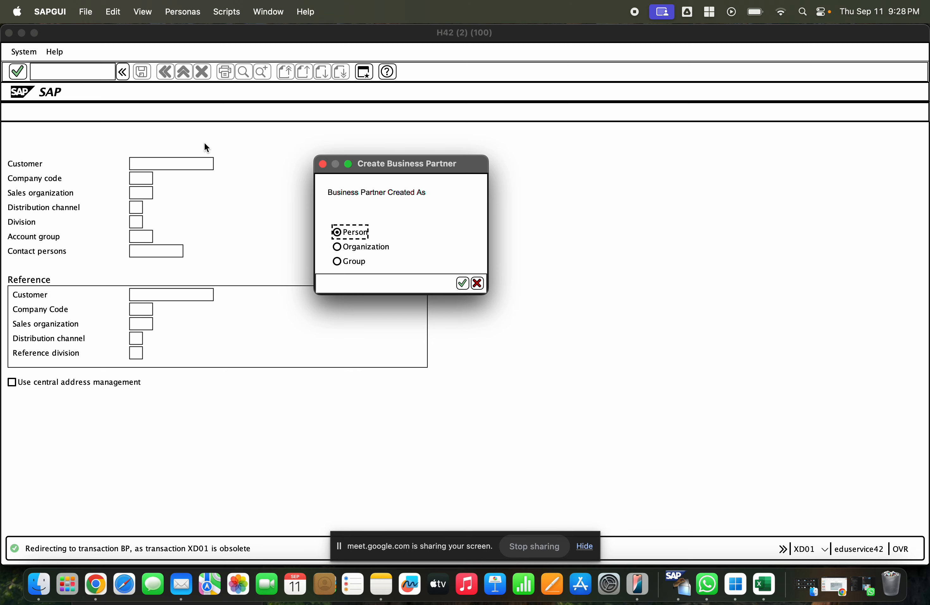
key("Return")
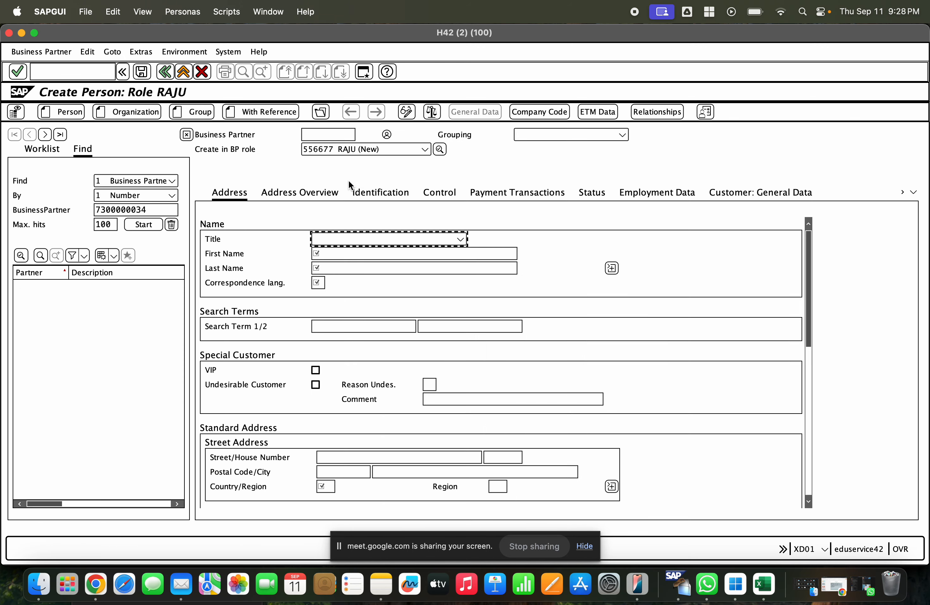
- Switch the business partner role to 000000 Business Partner (Gen.) and confirm creating it in that role
left_click(328, 150)
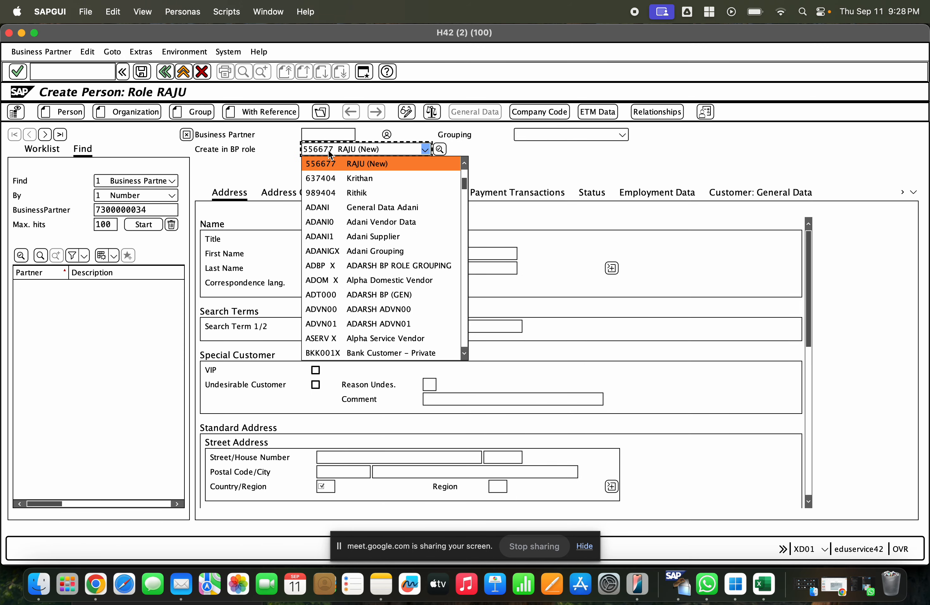
type("0")
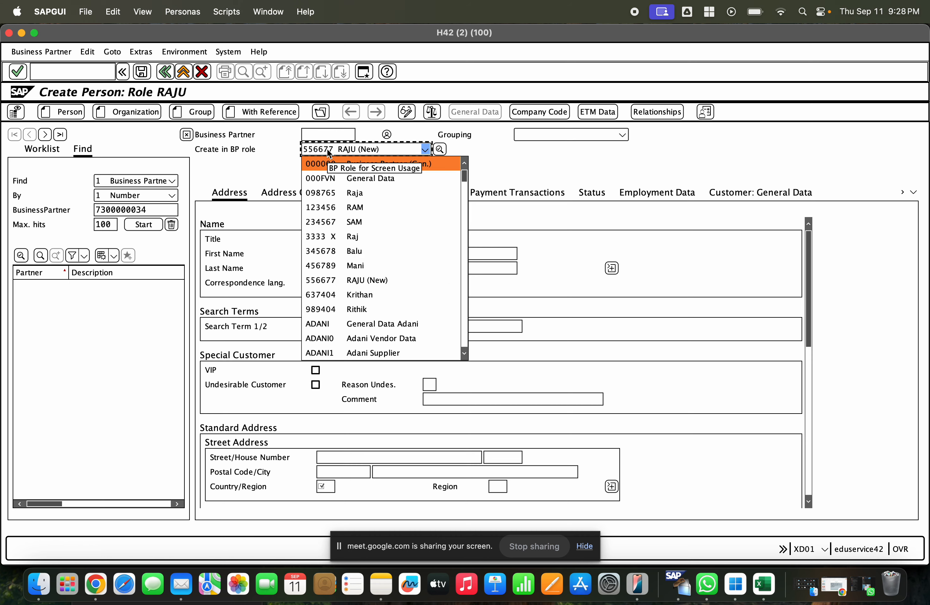
key("Return")
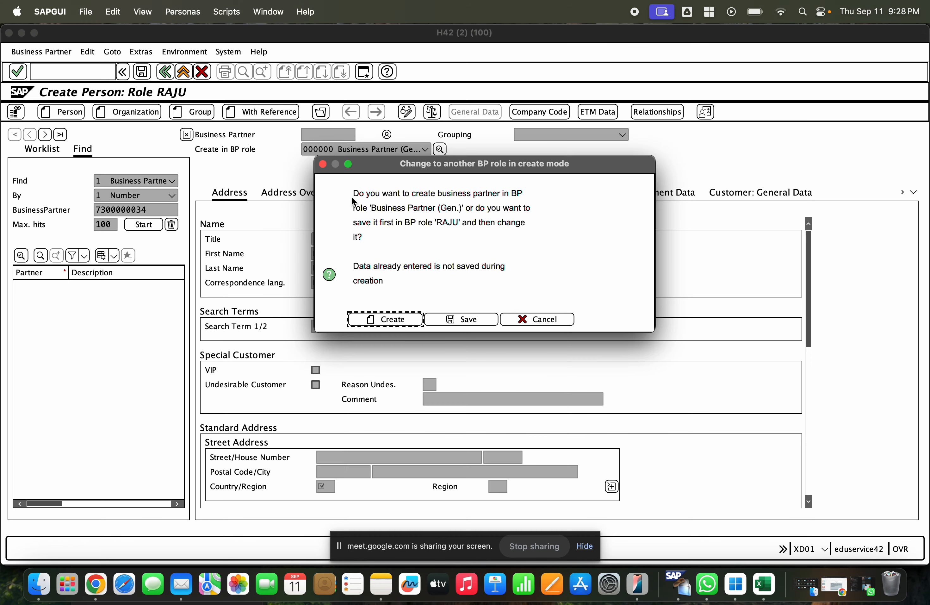
left_click(380, 316)
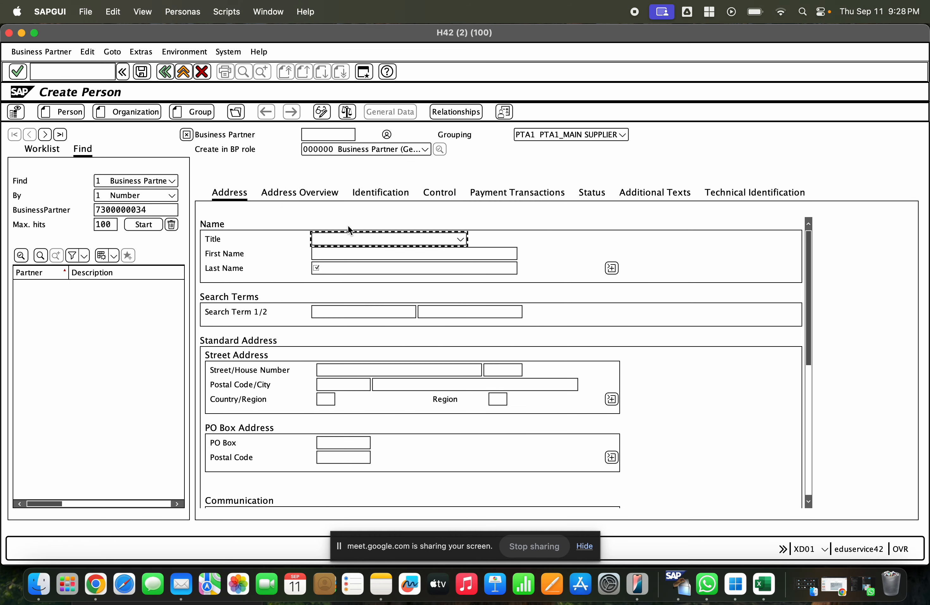
- Enter RASH Plant as the person's first name, last name and first search term
left_click(367, 240)
left_click(368, 225)
left_click(351, 253)
left_click(352, 252)
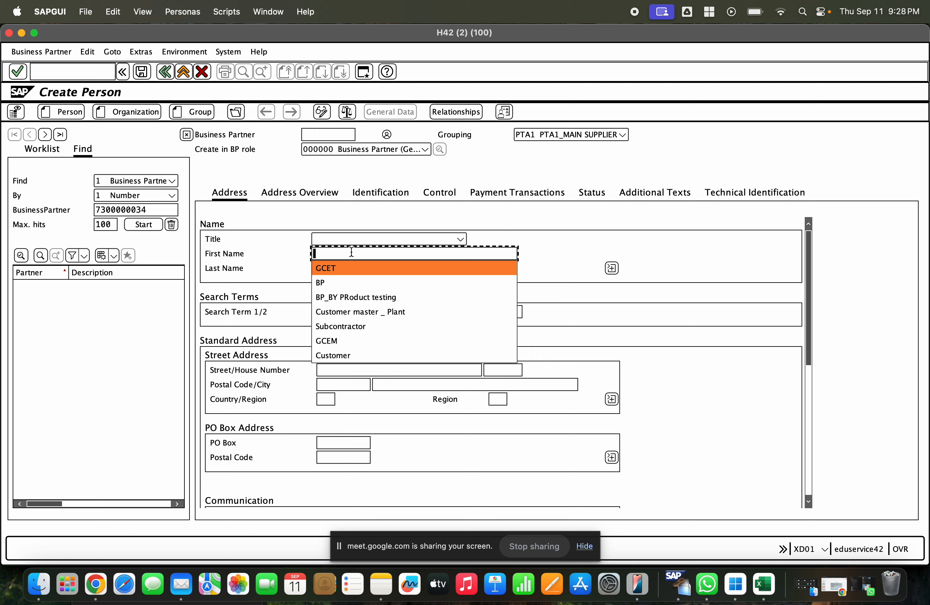
type("RASH")
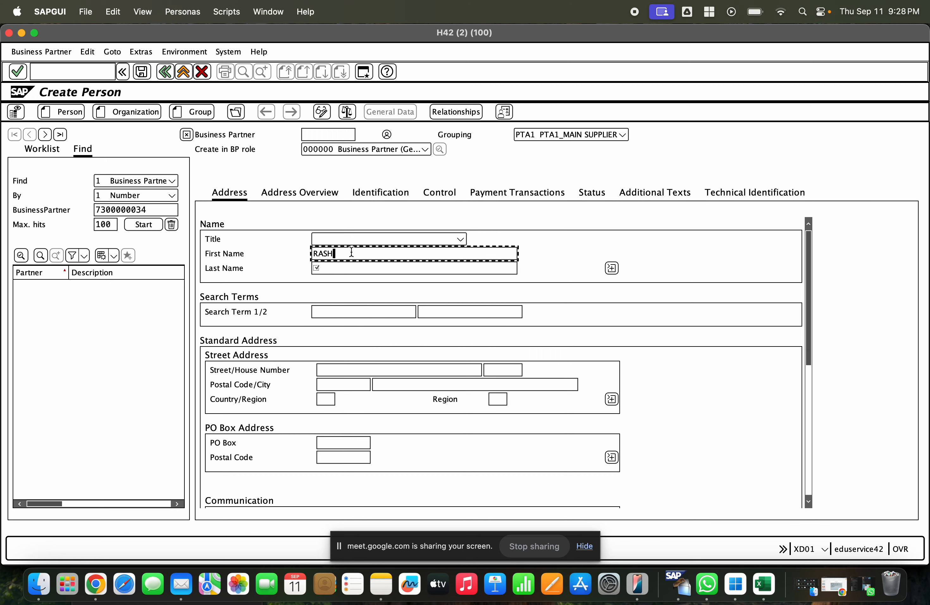
type(" Plant")
left_click_drag(360, 253, 319, 250)
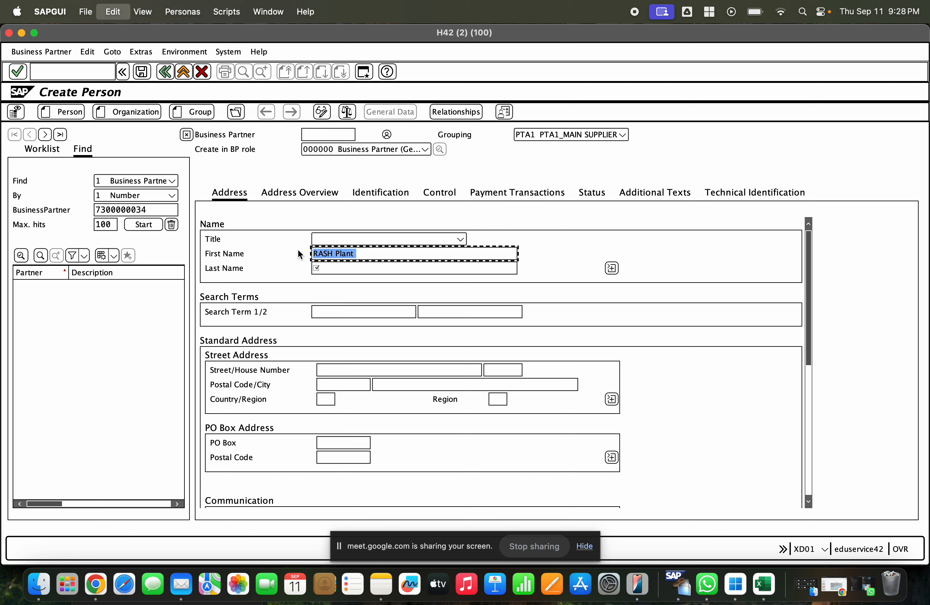
left_click(320, 270)
type("RASH Plant")
left_click(315, 312)
type("RASH Plant")
- Enter Canada as the city in the street address
left_click(380, 386)
type("C")
key("Tab")
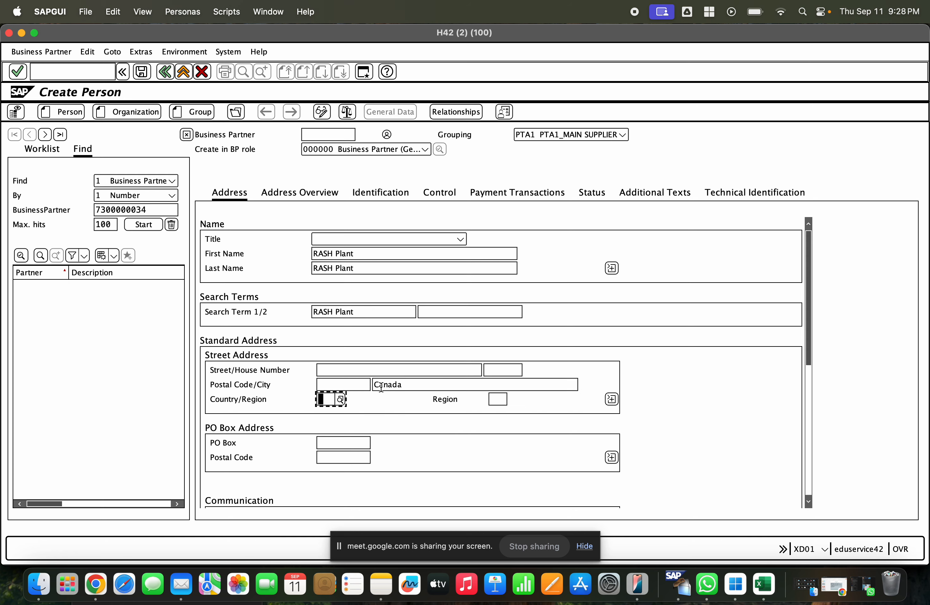
key("shift+Tab")
key("shift+Tab")
key("Tab")
key("BackSpace")
key("BackSpace")
key("BackSpace")
key("BackSpace")
key("BackSpace")
key("BackSpace")
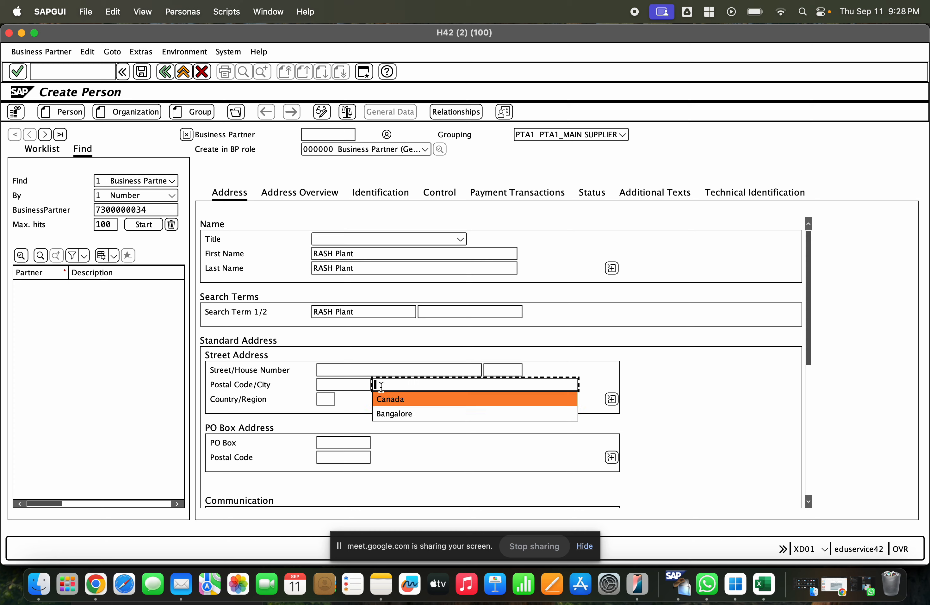
type("C")
- Set the country of the street address to DE
key("Tab")
key("BackSpace")
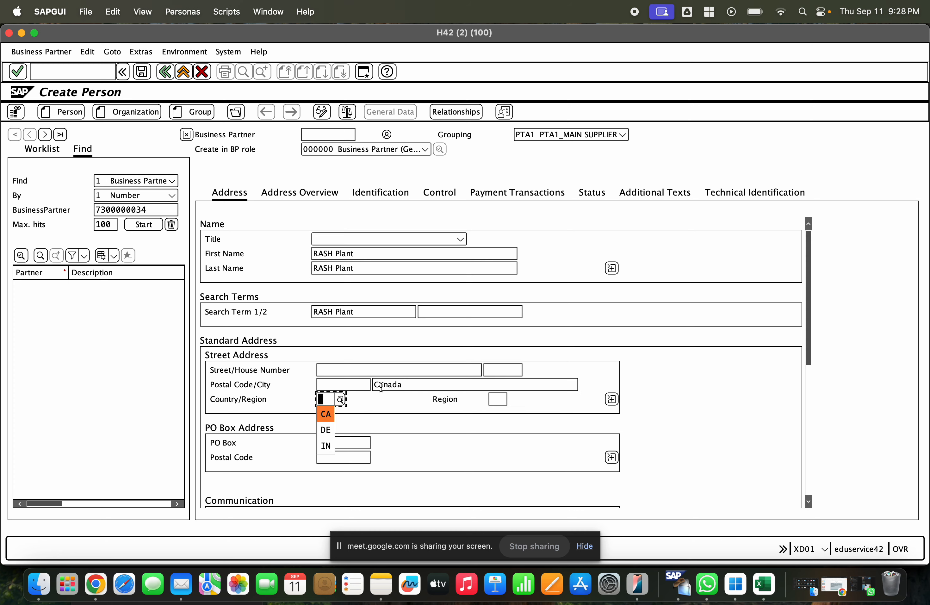
type("DE")
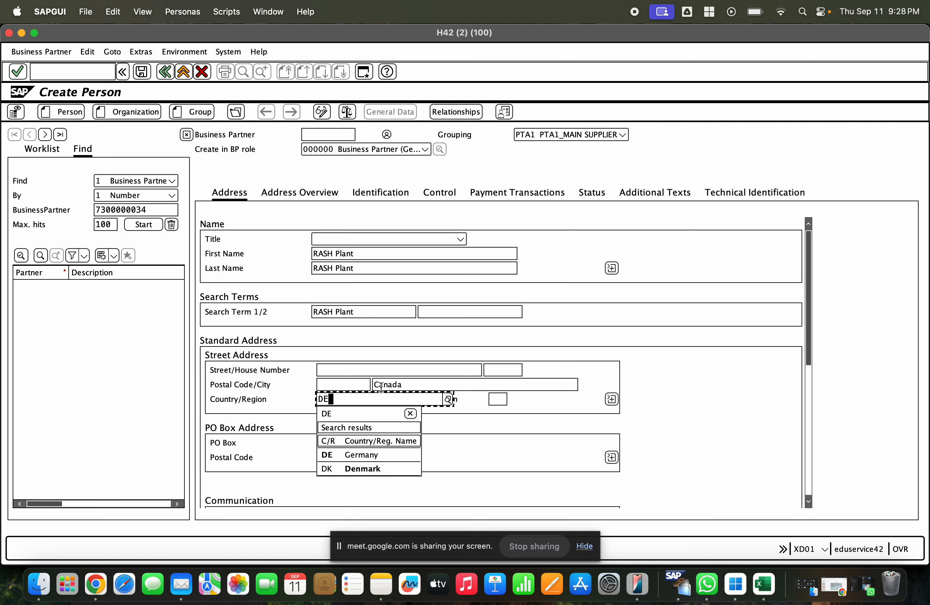
key("Return")
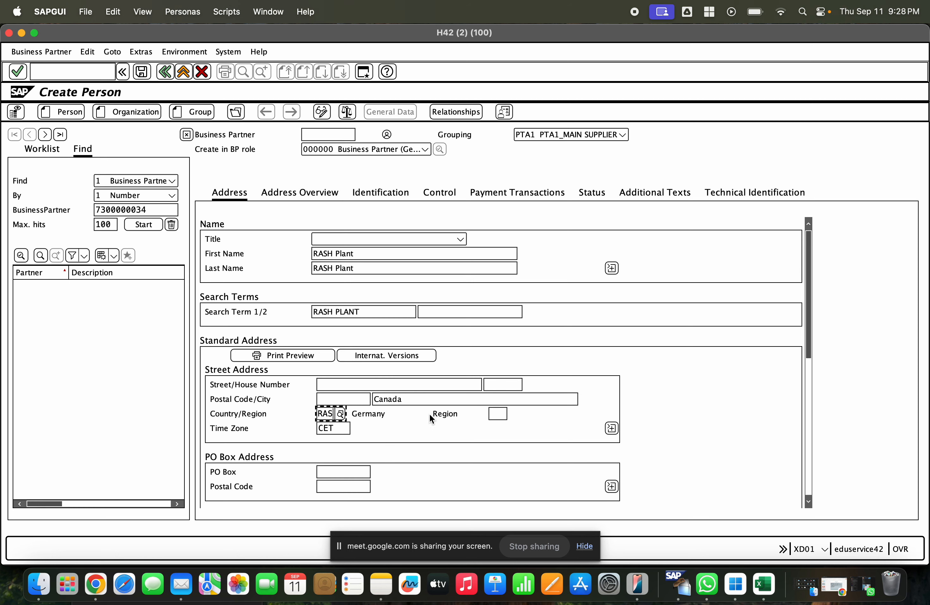
left_click(417, 397)
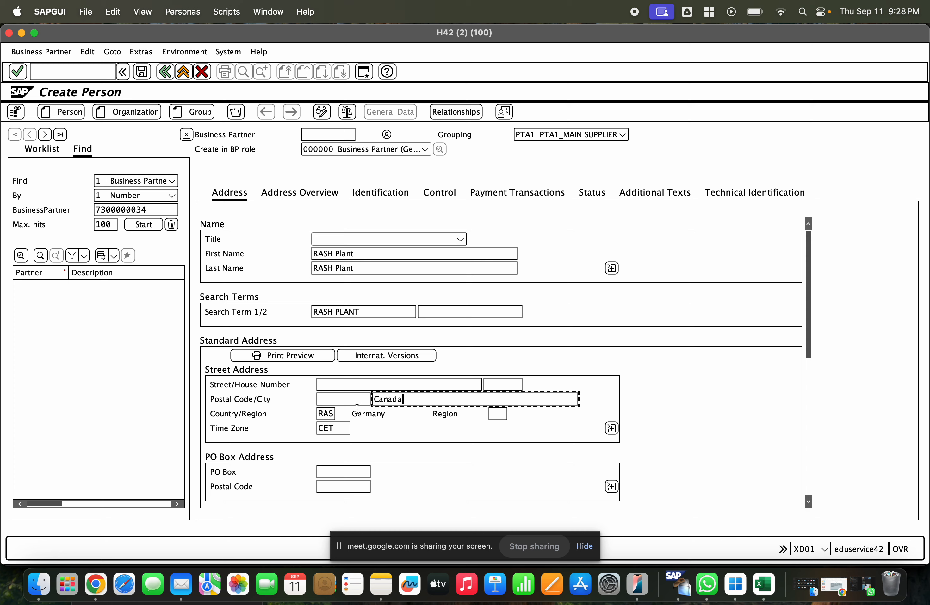
left_click(326, 414)
left_click_drag(322, 413, 334, 414)
key("BackSpace")
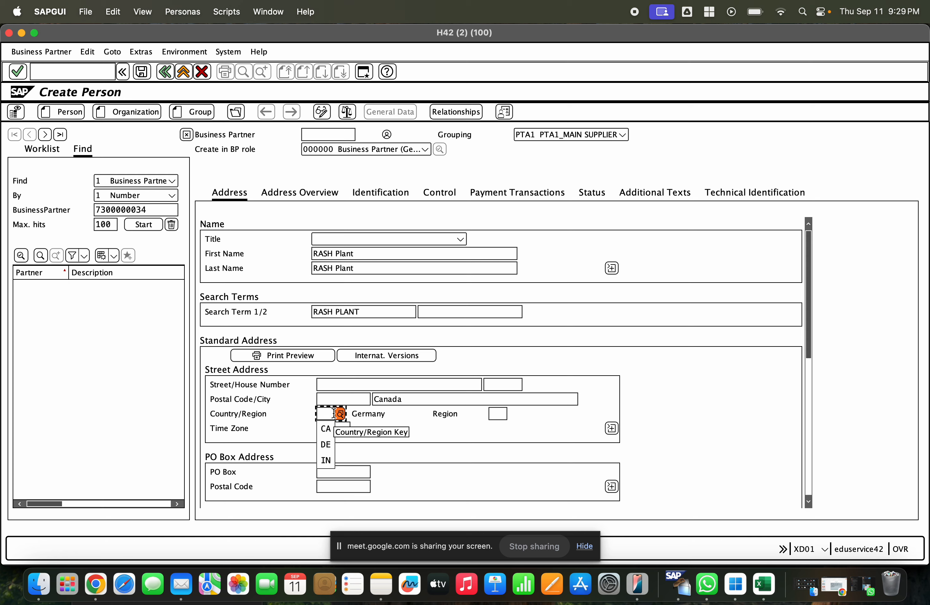
left_click(325, 444)
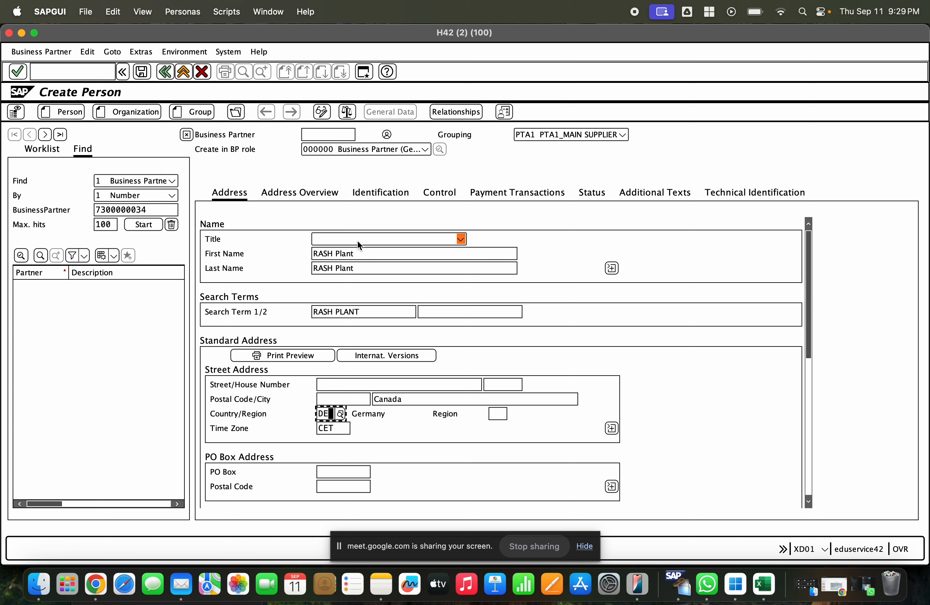
- Check the address details of plant RASH with transaction OX10 in a separate session and return to the business partner
left_click(364, 71)
type("ox10")
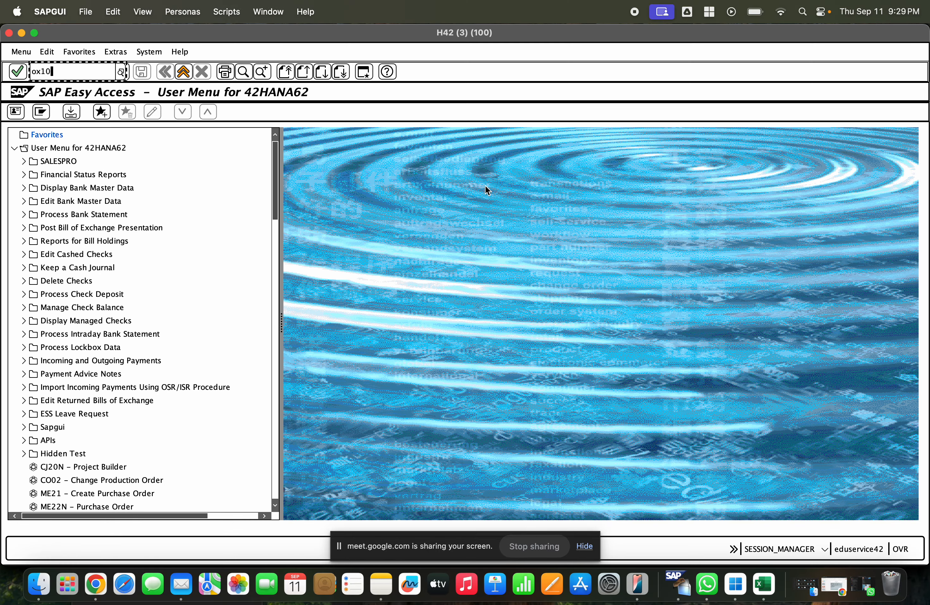
key("Return")
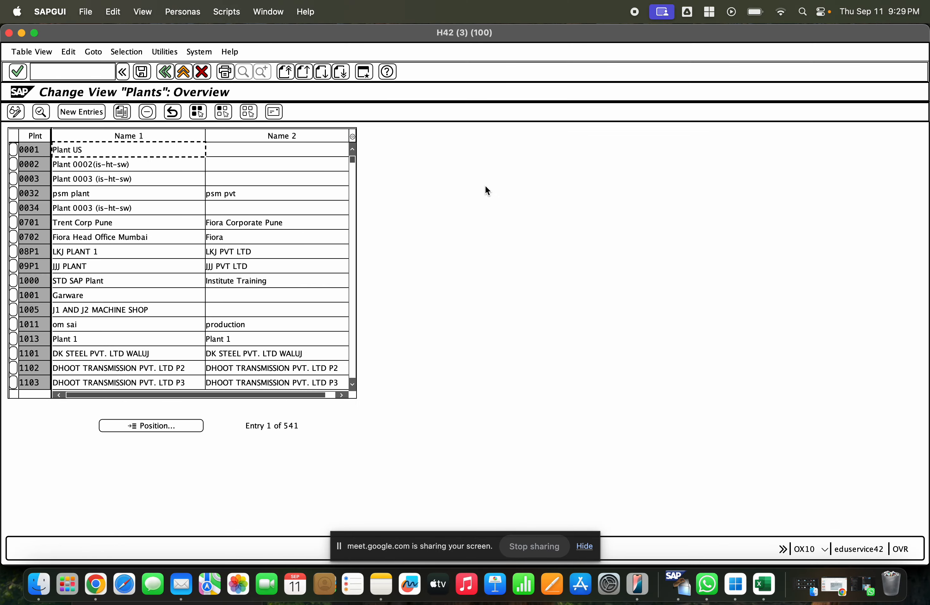
left_click(168, 418)
type("rash")
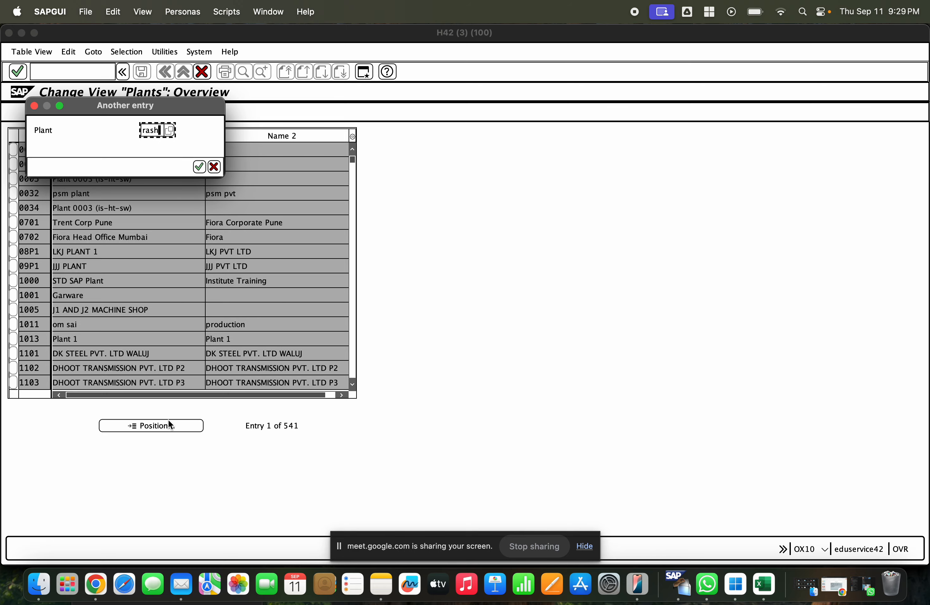
key("Return")
left_click(81, 149)
double_click(81, 149)
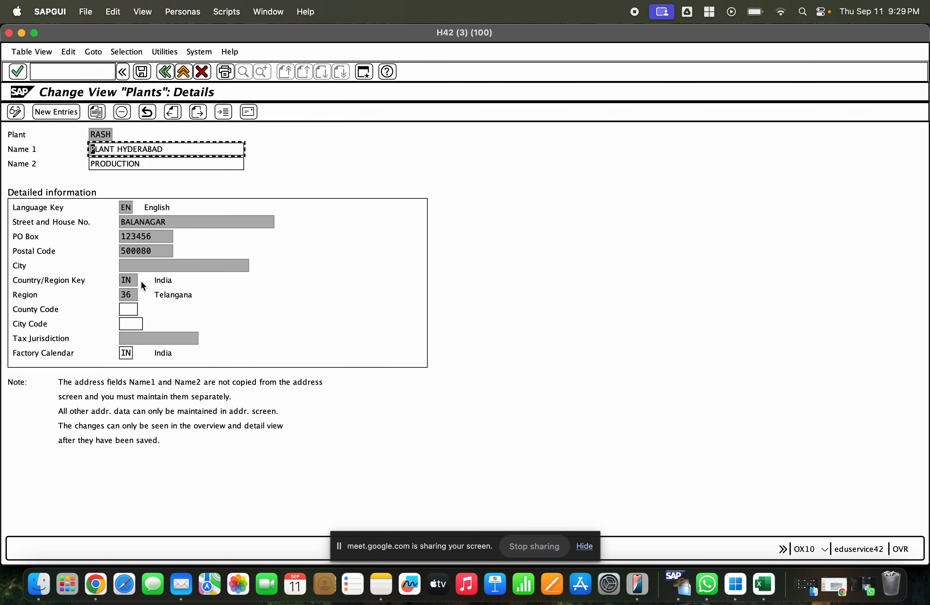
left_click(183, 72)
left_click(21, 33)
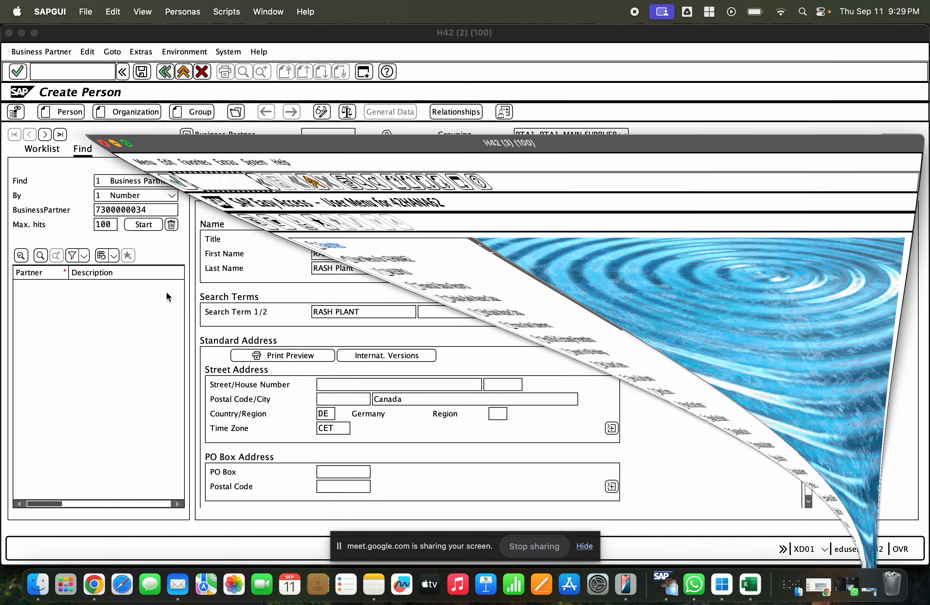
- Set the country of the business partner's street address to IN
left_click_drag(331, 414, 294, 412)
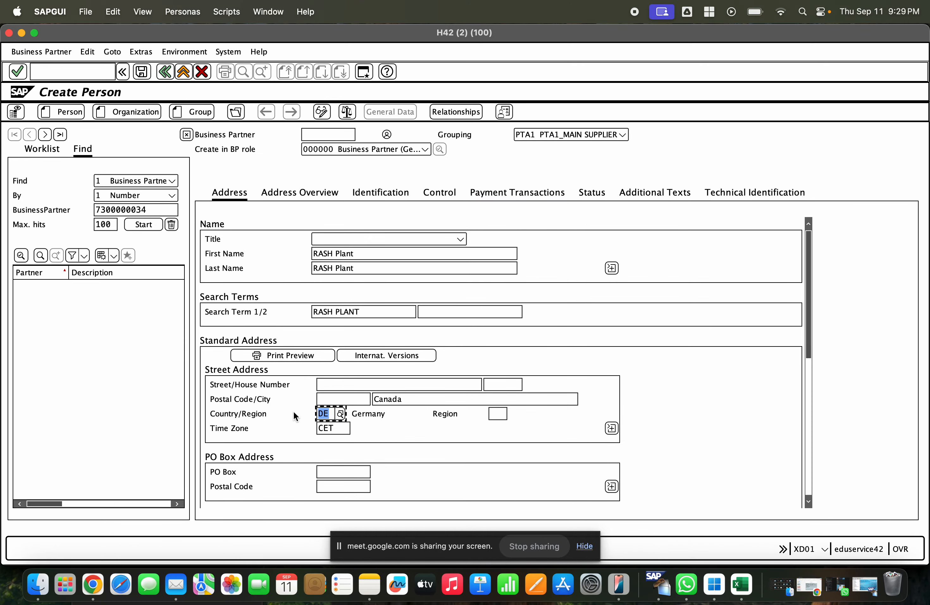
type("IN")
key("Return")
key("Return")
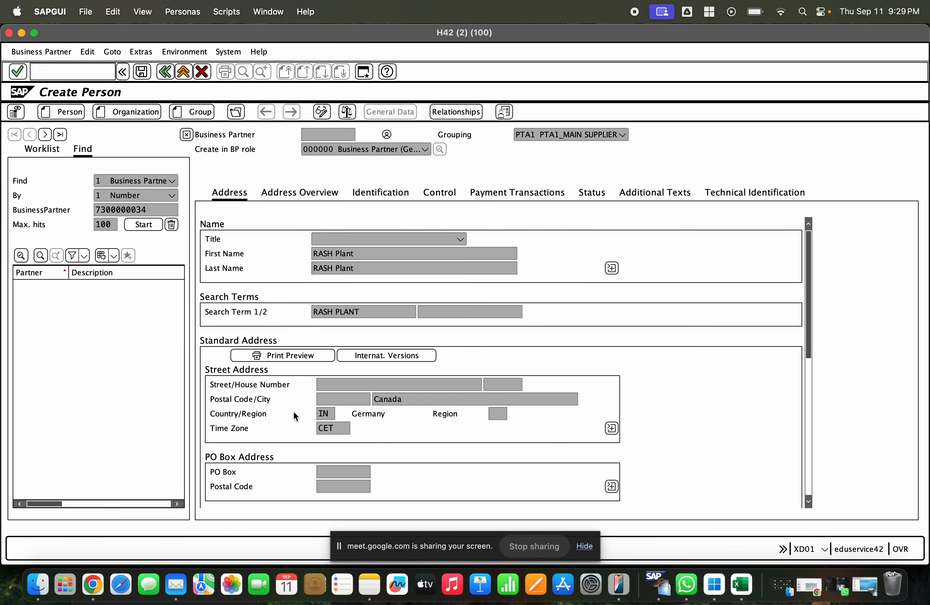
- Replace the city with Bangalore and enter postal code 560083
left_click_drag(413, 399, 364, 398)
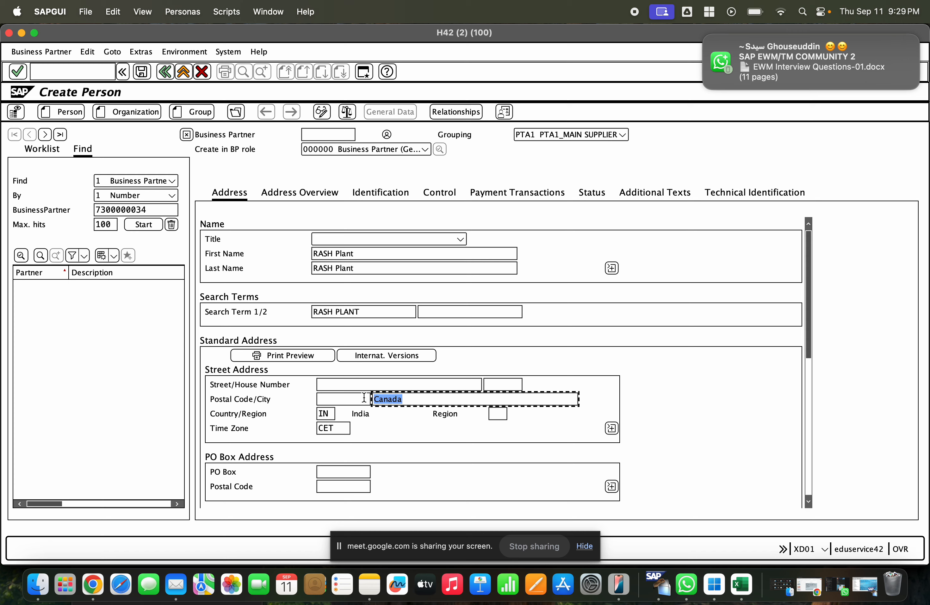
key("BackSpace")
left_click(397, 427)
left_click(389, 400)
left_click(395, 428)
left_click(341, 397)
type("5600")
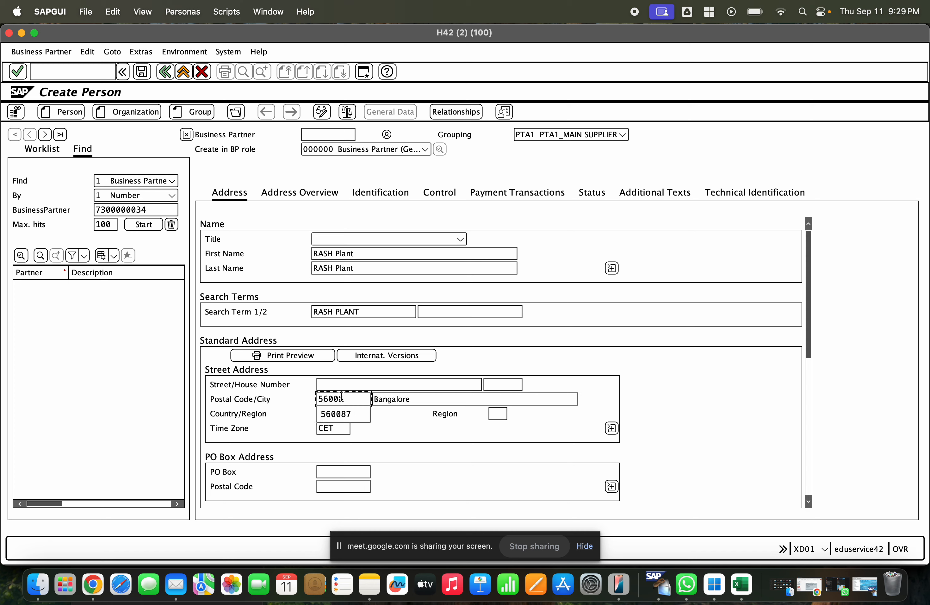
type("83")
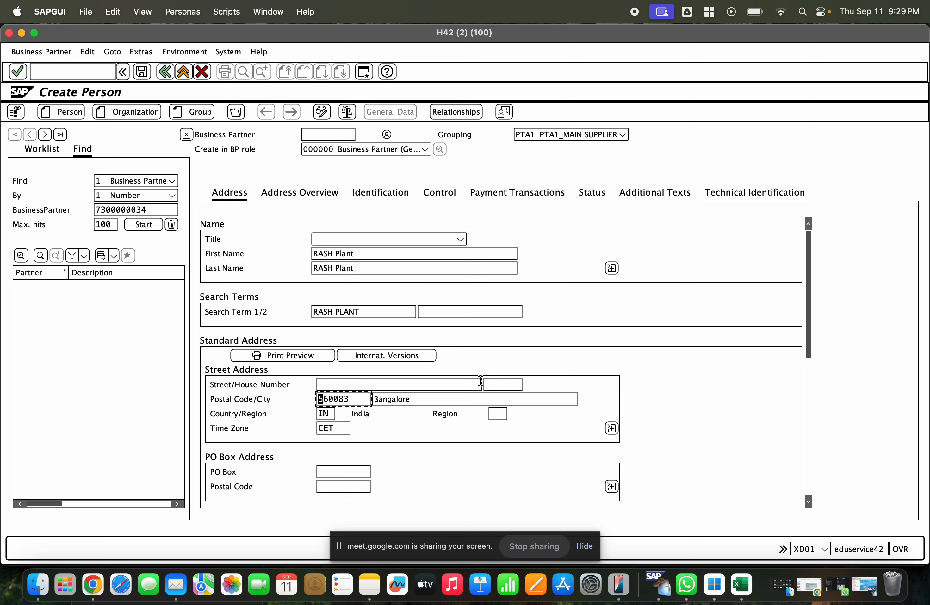
- Assign the grouping ZZ98 BP CUSTOMER GROUP 1998 and save the new business partner
scroll(439, 425, "down", 10)
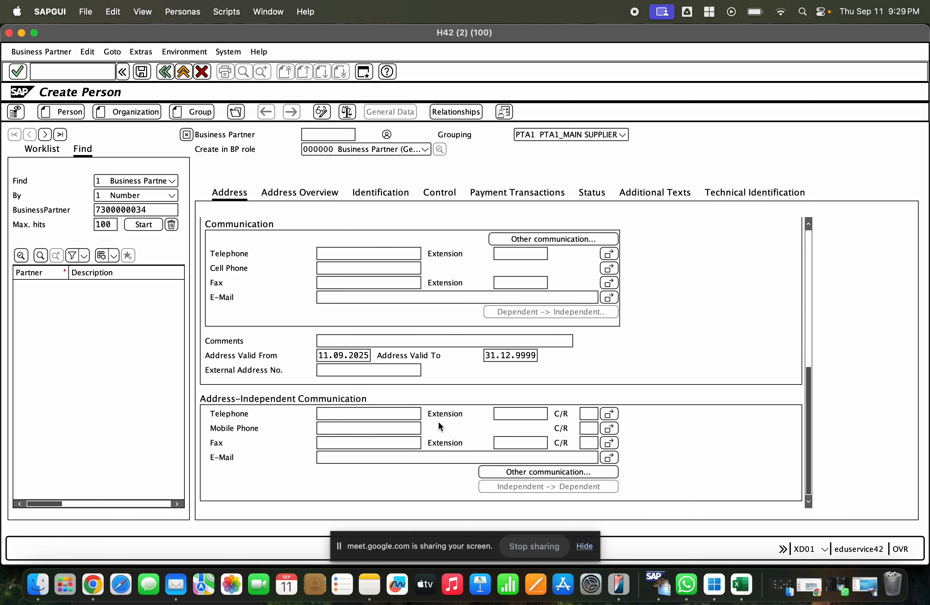
scroll(478, 425, "up", 10)
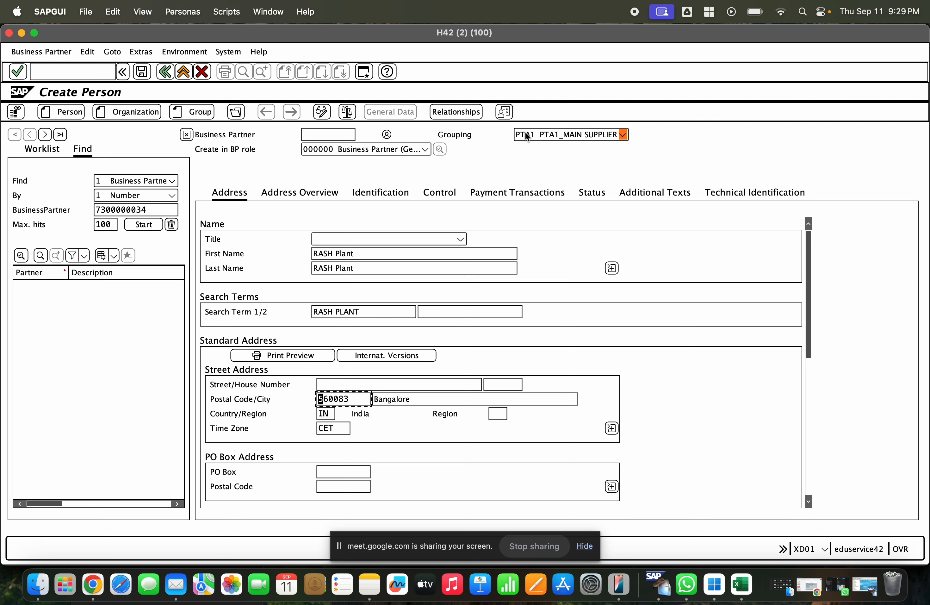
left_click(613, 133)
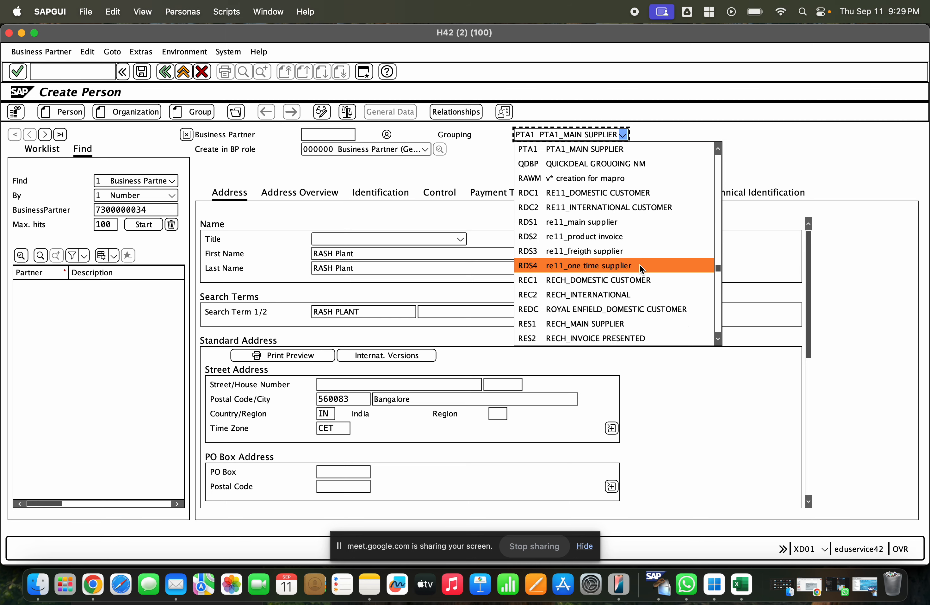
scroll(639, 263, "down", 2)
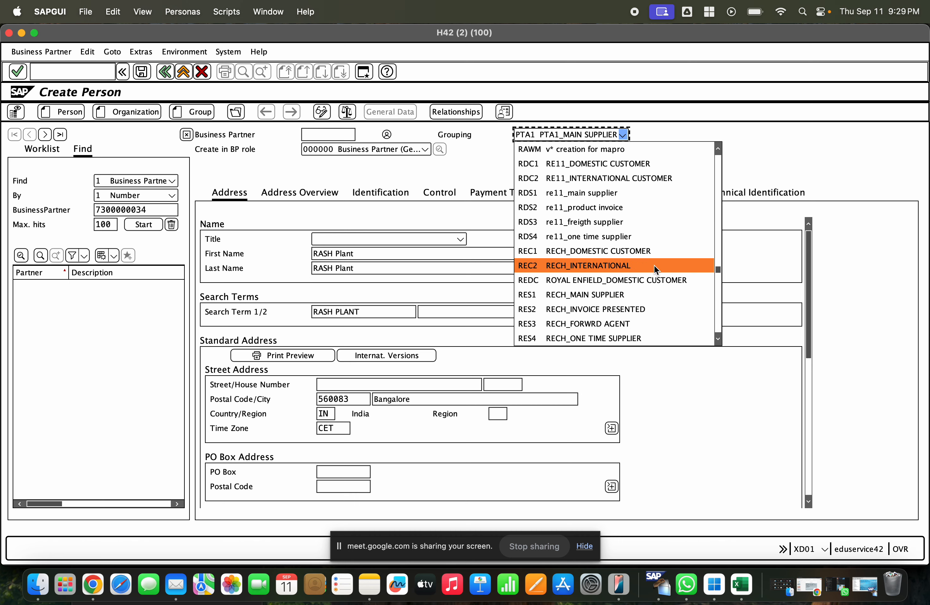
scroll(650, 260, "down", 5)
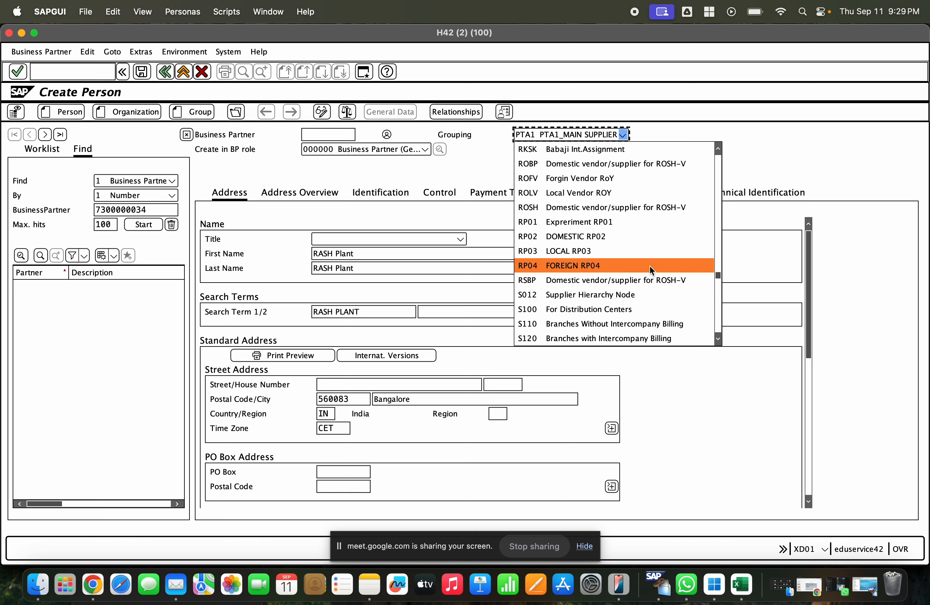
scroll(650, 266, "down", 20)
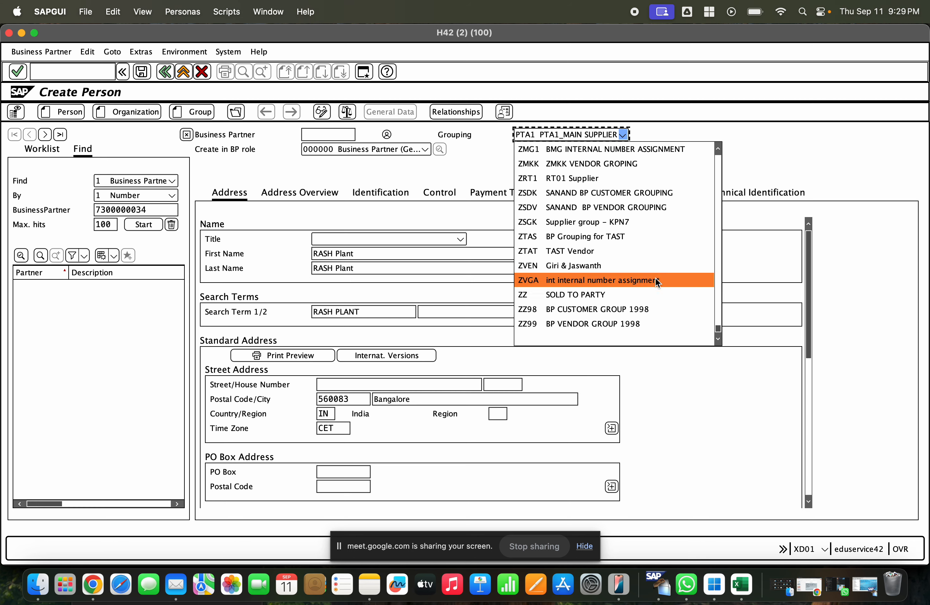
left_click(652, 310)
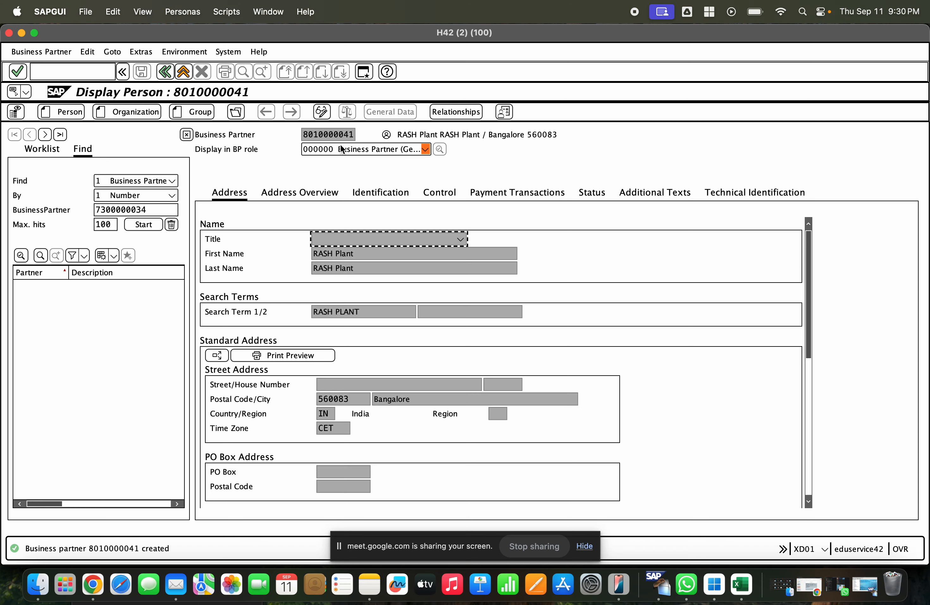
- Switch the saved business partner to change mode and add the role FLCU00 FI Customer
left_click_drag(304, 134, 355, 134)
left_click(23, 51)
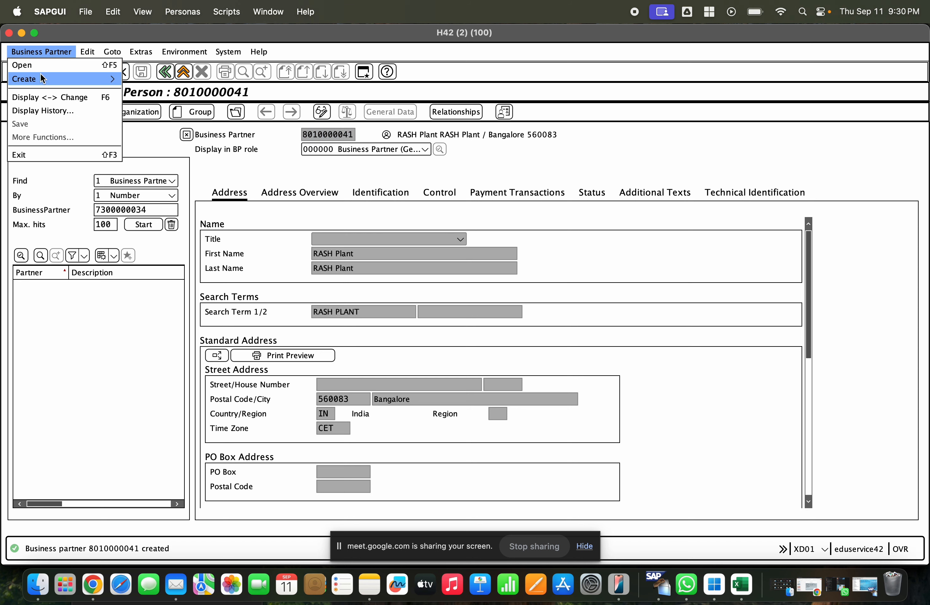
left_click(50, 90)
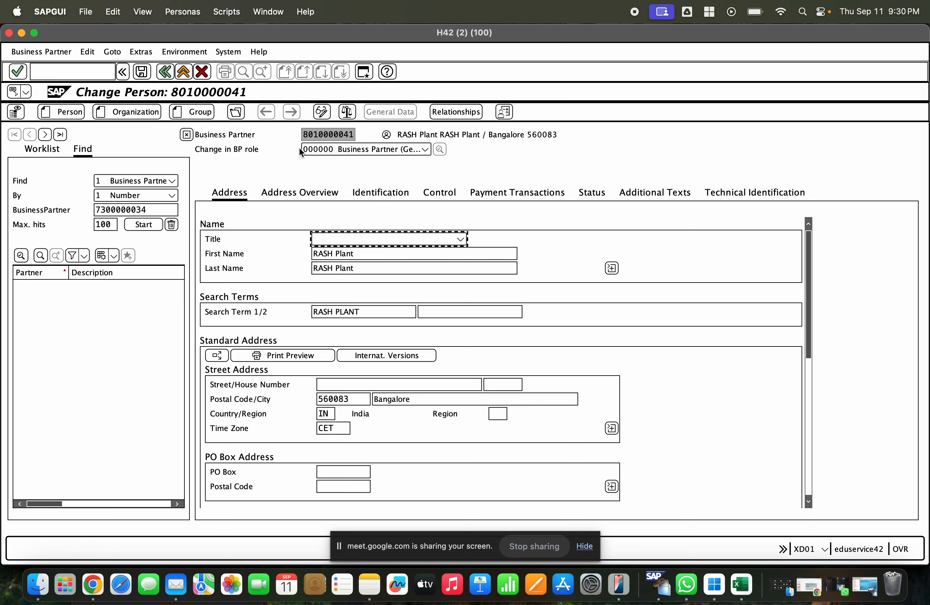
left_click(314, 152)
key("f")
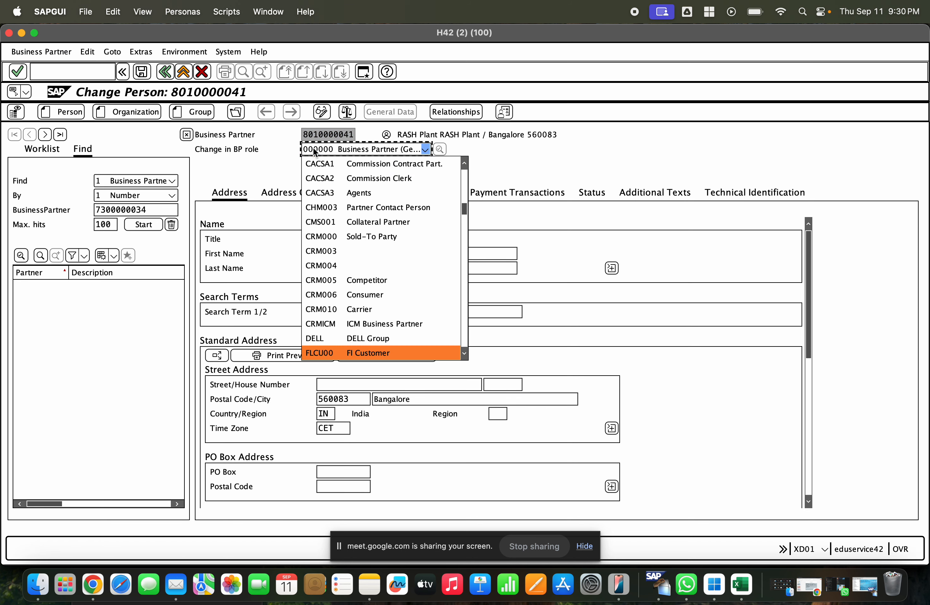
left_click(406, 353)
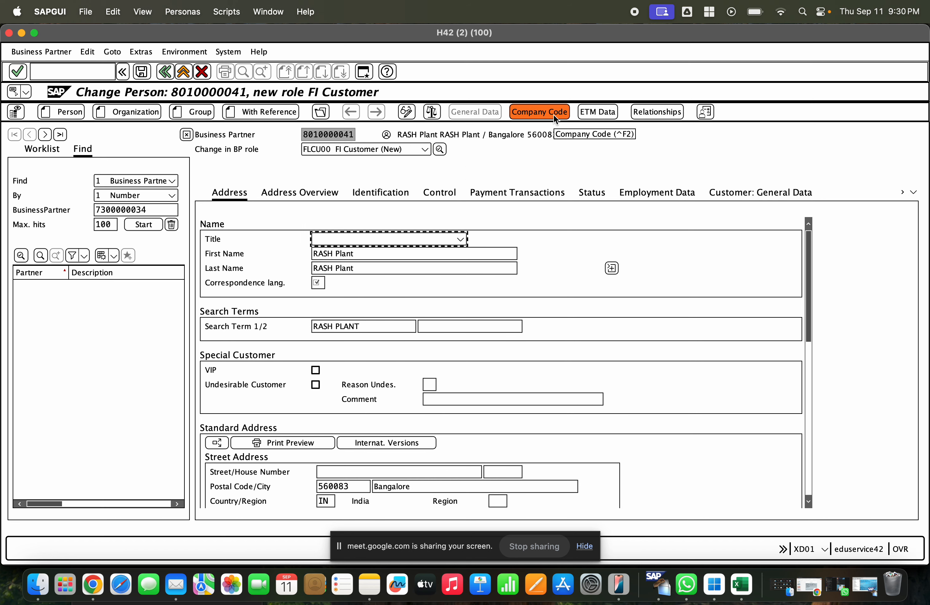
- Open the company code data of the FI Customer role and enter company code GCE
left_click(553, 114)
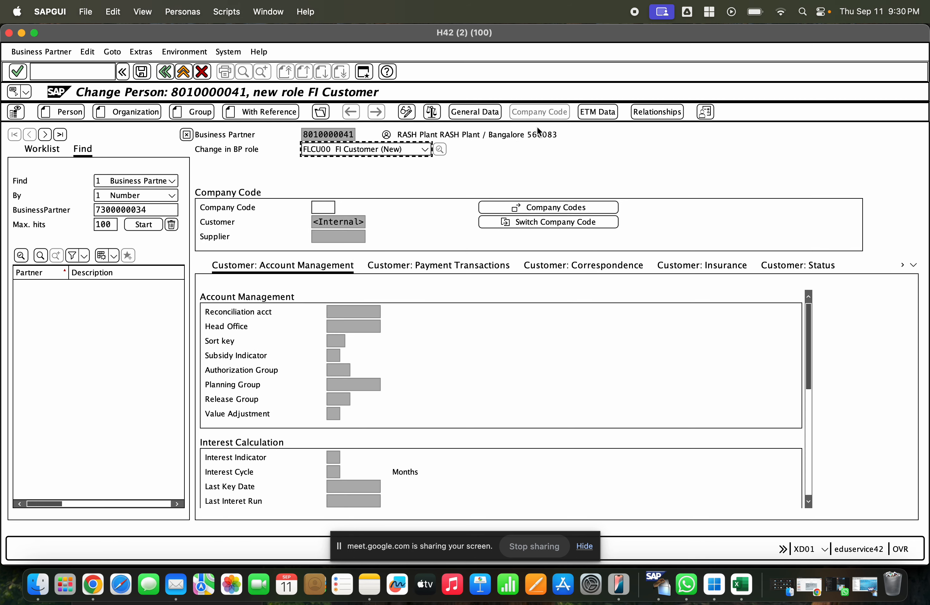
left_click(325, 206)
type("g")
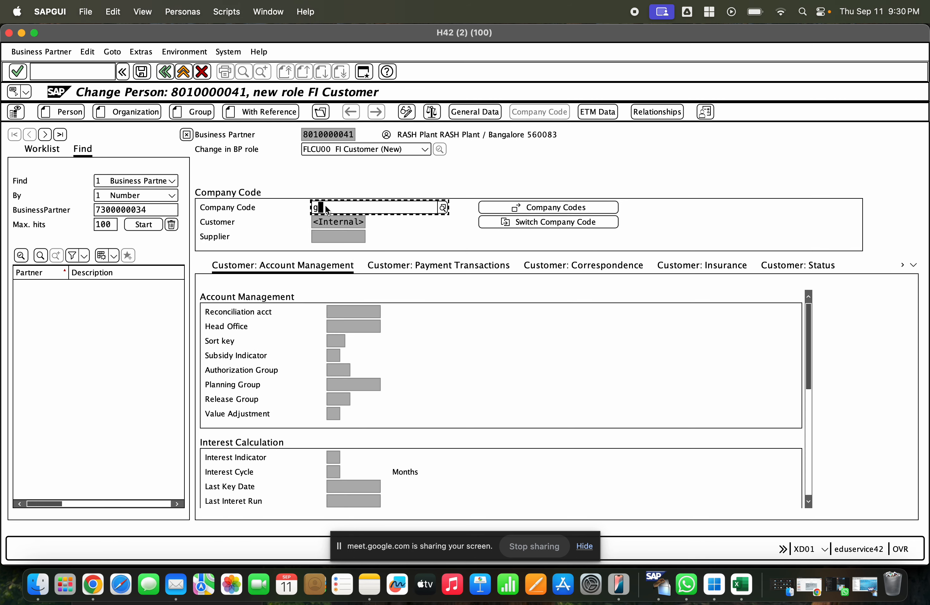
type("ce")
key("Return")
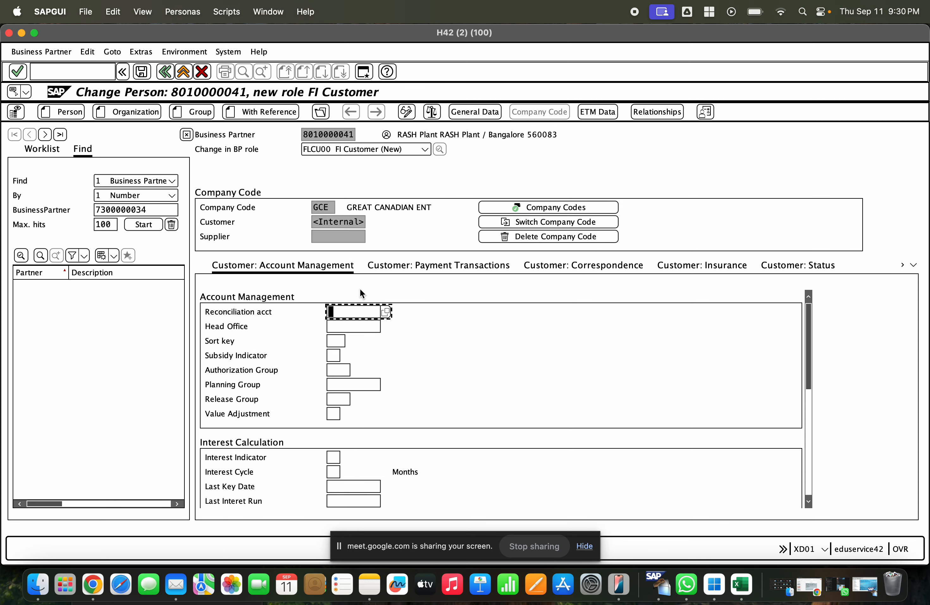
- Assign reconciliation account 150000 in the customer's account management data and save
key("Down")
key("Return")
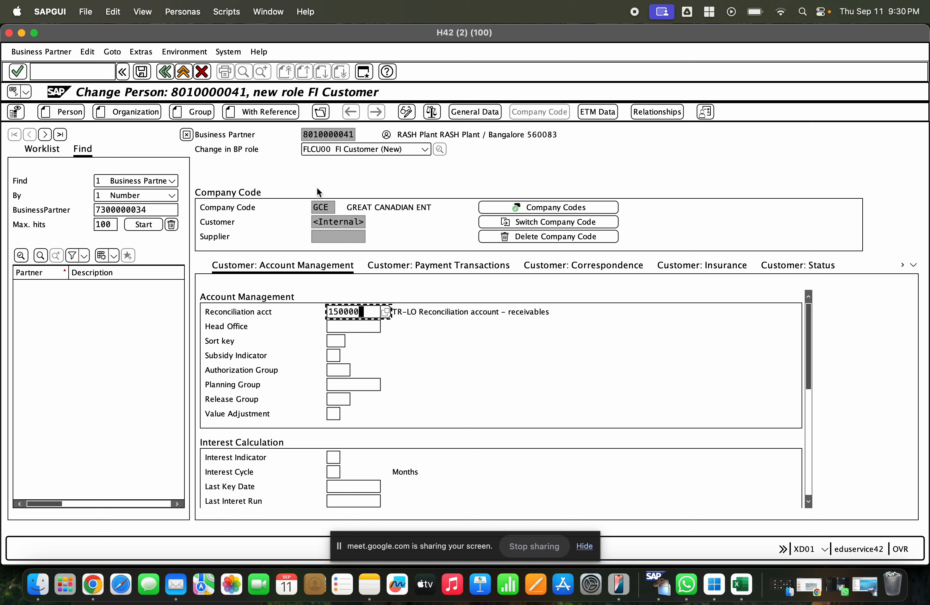
left_click(140, 74)
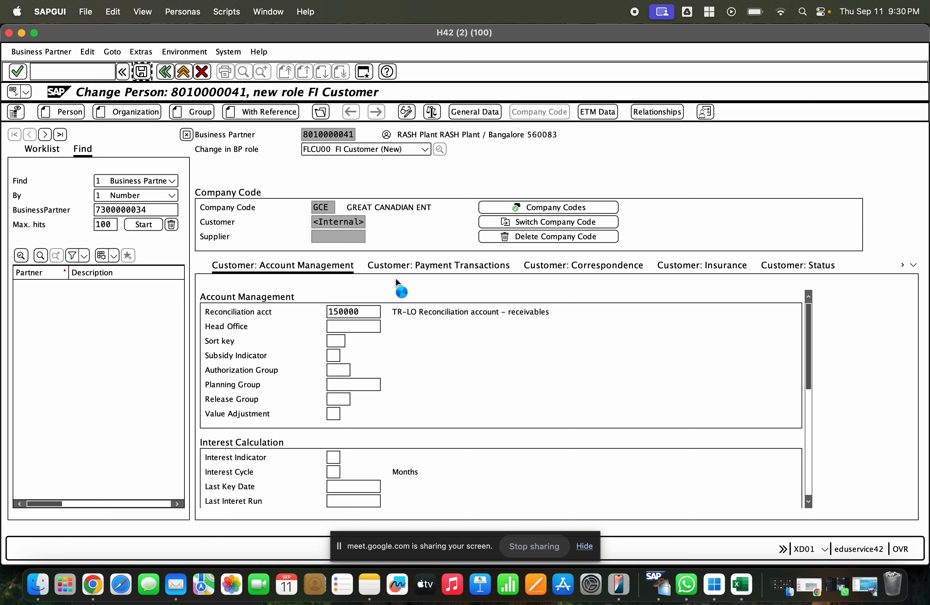
- Set the business partner's correspondence language to EN and save the FI Customer role
type("en")
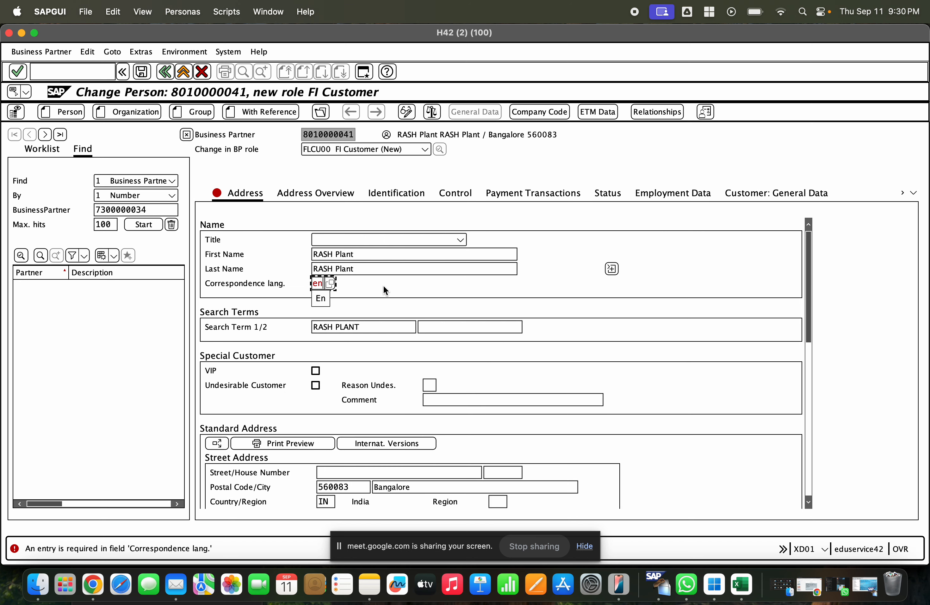
key("Return")
left_click(141, 71)
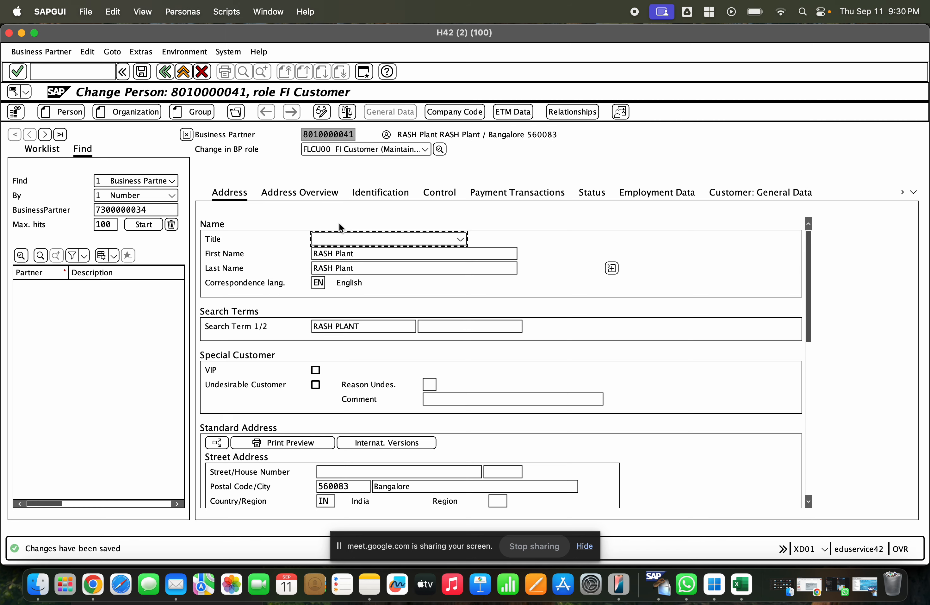
- Add the role FLCU01 Customer to the business partner and open its sales and distribution data
left_click(340, 153)
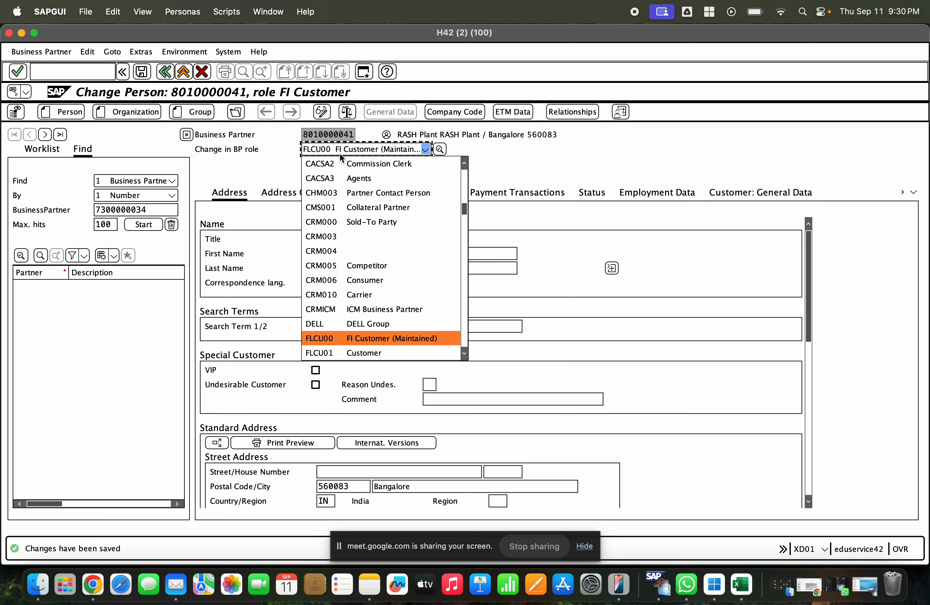
left_click(384, 353)
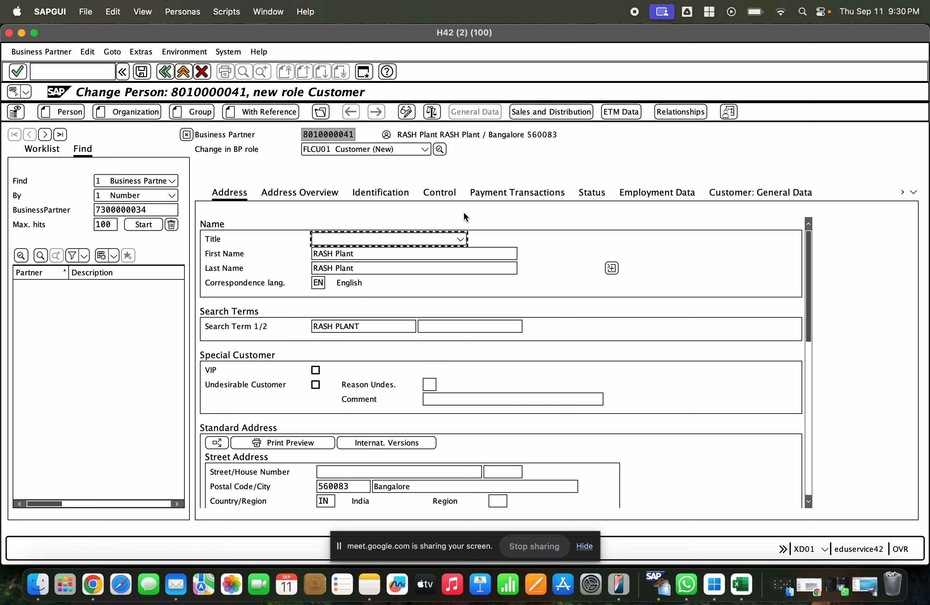
left_click(576, 112)
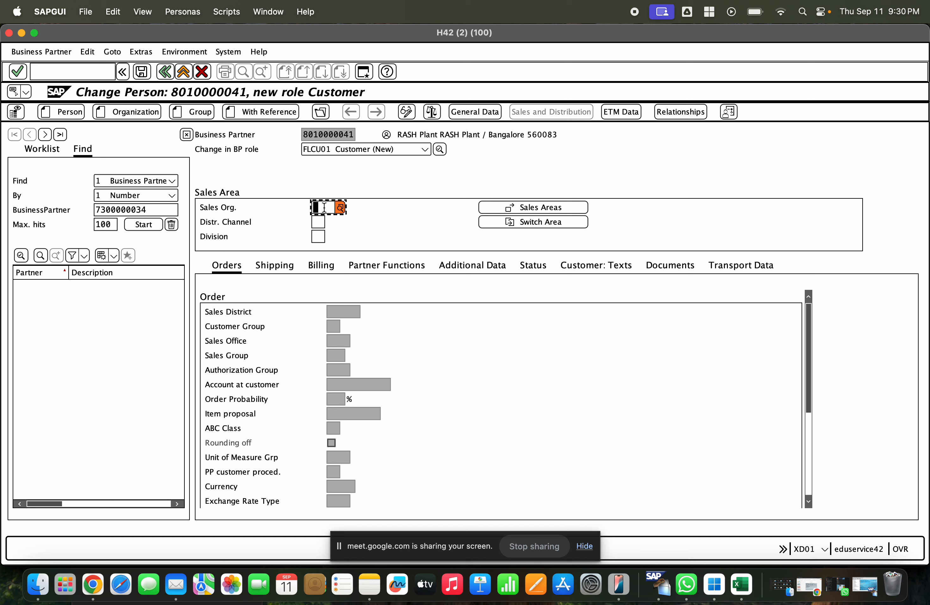
type("gce")
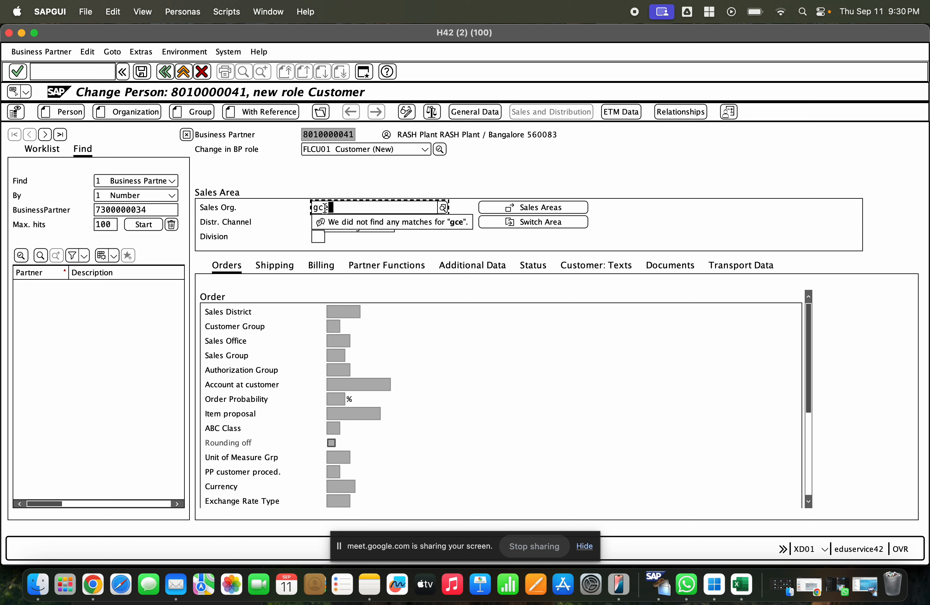
key("BackSpace")
key("BackSpace")
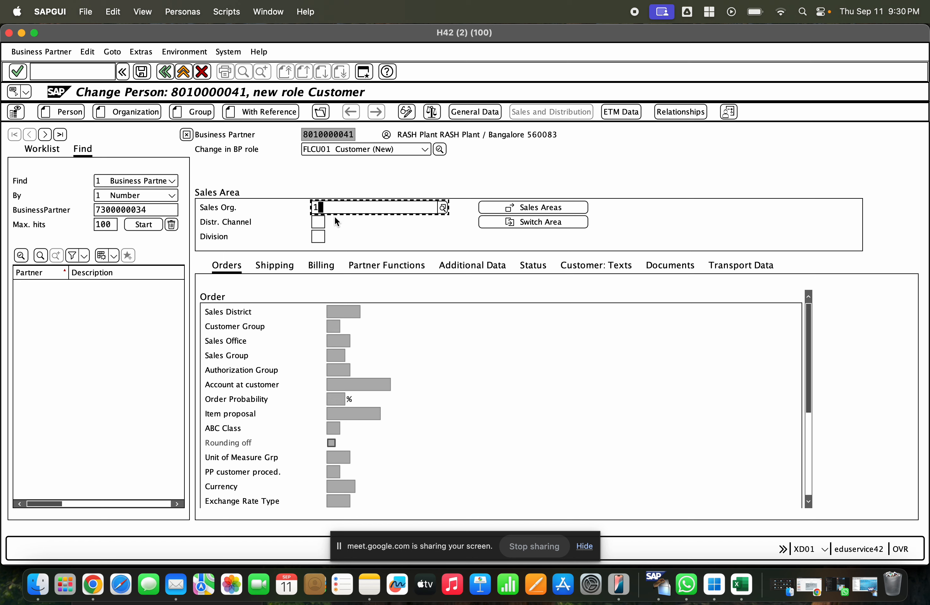
type("RASH")
key("Tab")
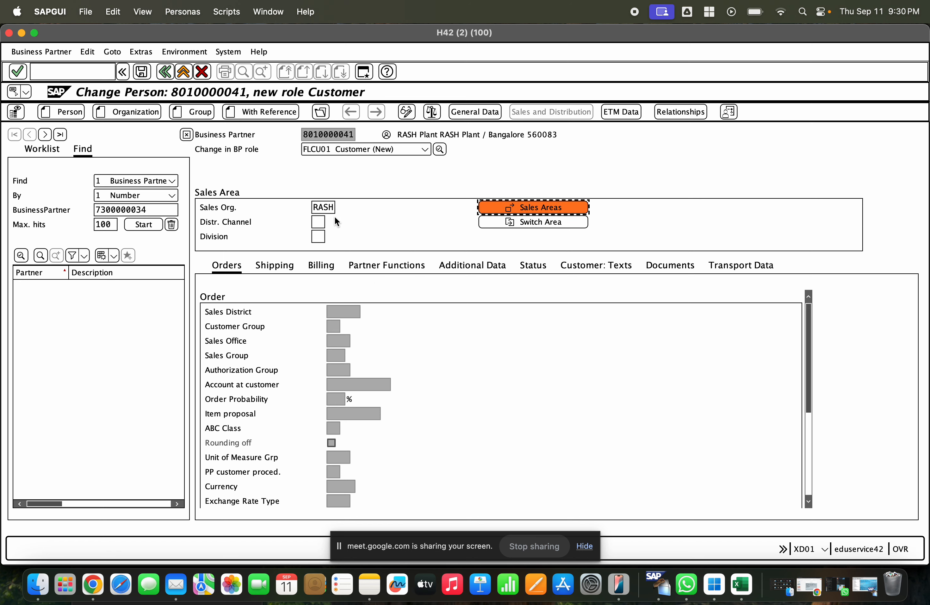
key("BackSpace")
key("BackSpace")
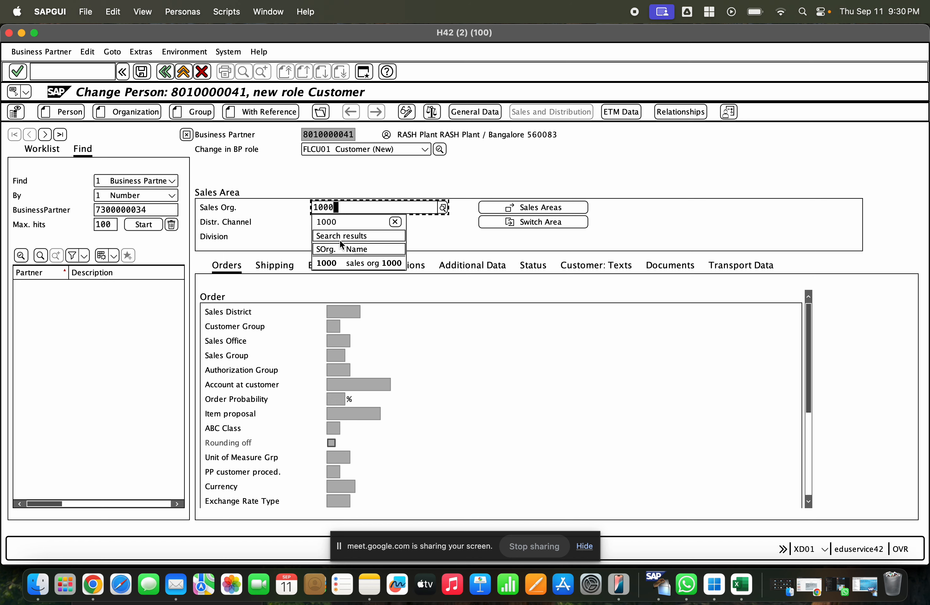
- Define the sales area as sales organization 1000, distribution channel 01 and division 01
left_click(343, 259)
key("Tab")
key("Tab")
type("01")
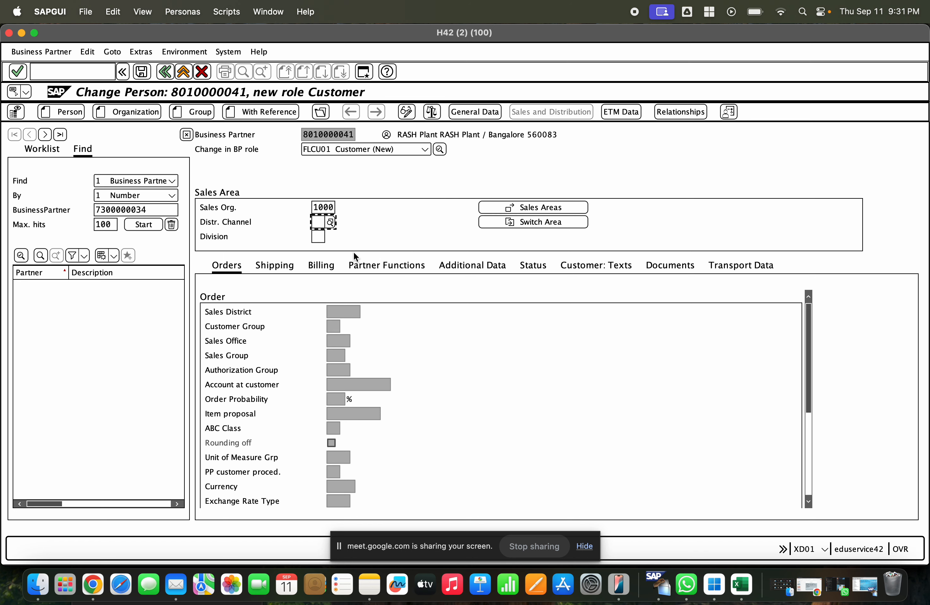
key("Tab")
key("Tab")
type("01")
key("Return")
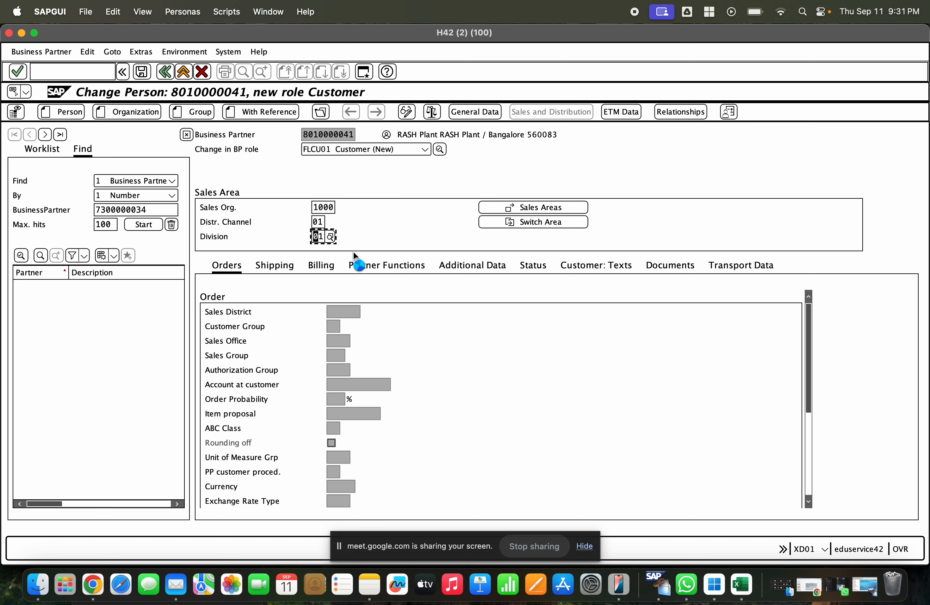
- Set the sales district in the order data to NORTH, Upper North Island
left_click(340, 312)
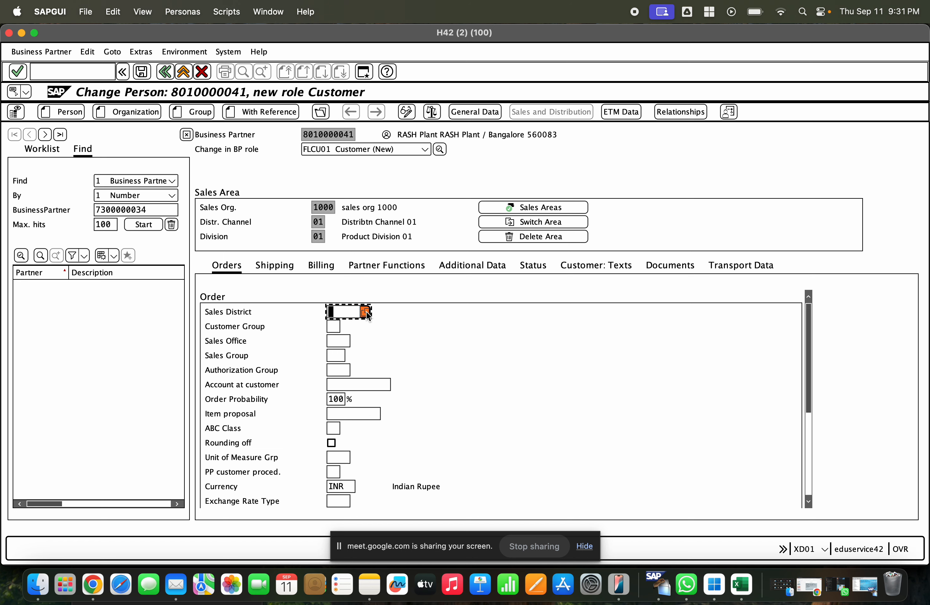
left_click(364, 311)
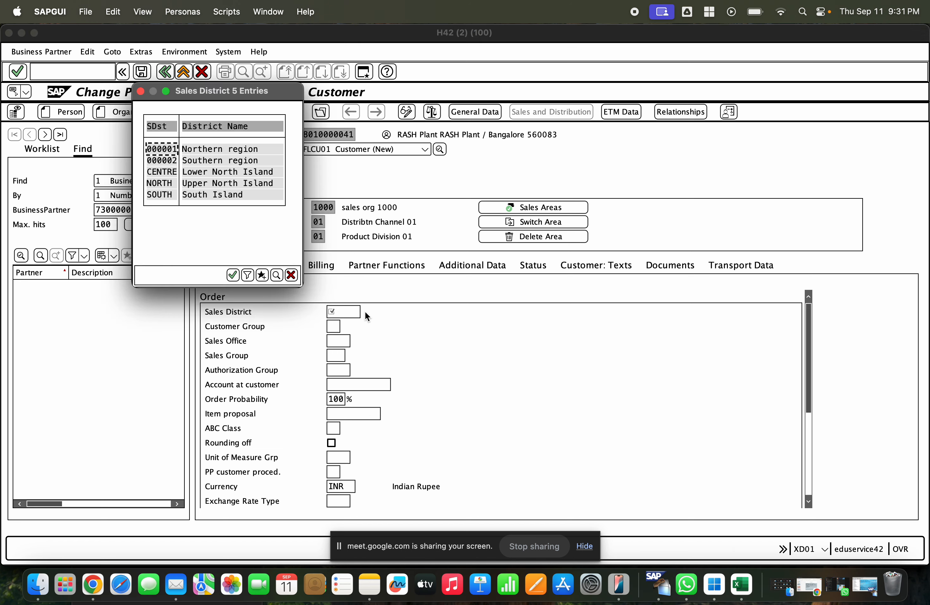
double_click(210, 184)
left_click(333, 326)
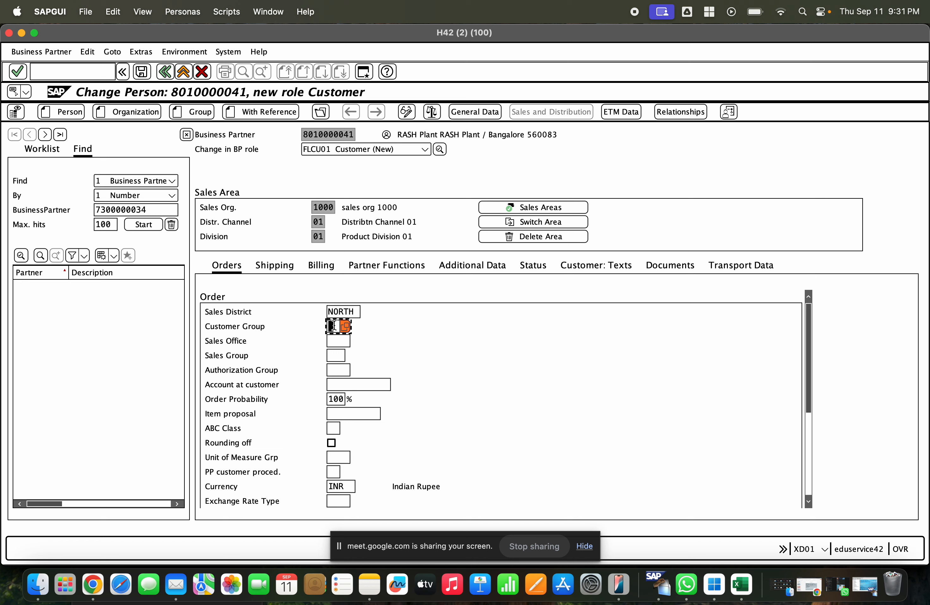
- Set the price group to 01 and the customer pricing procedure to 1 Standard
scroll(342, 387, "down", 4)
left_click(333, 400)
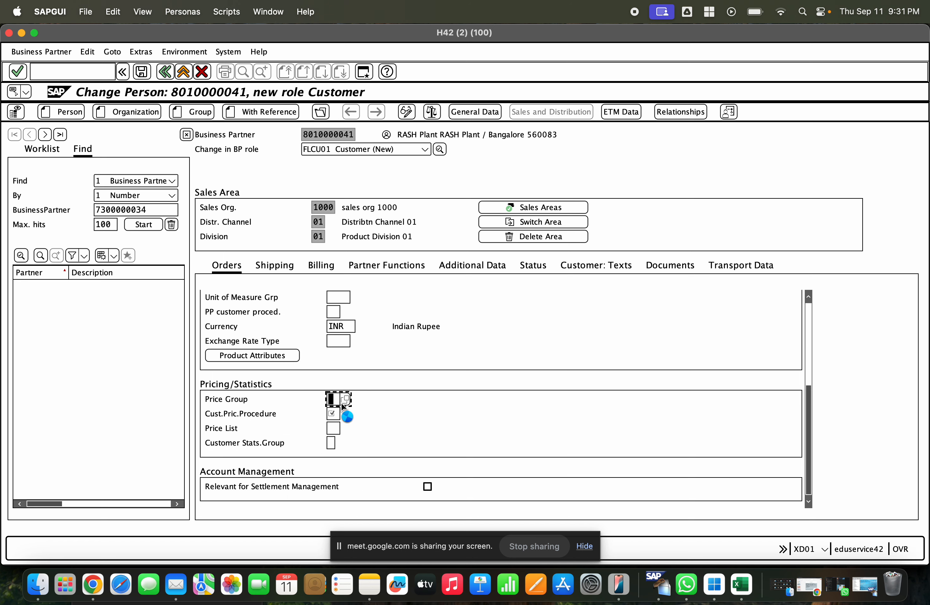
double_click(209, 396)
scroll(338, 393, "down", 5)
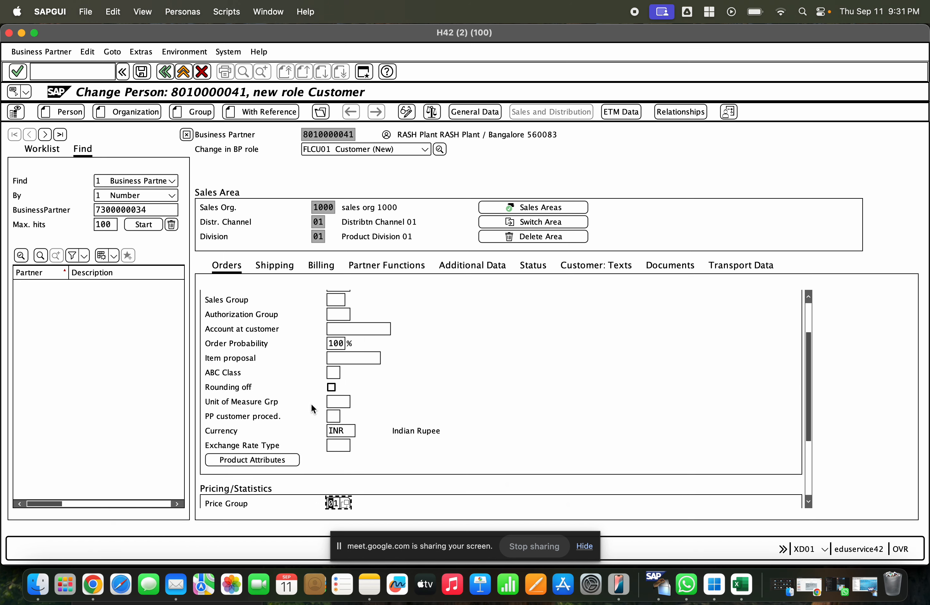
left_click(334, 413)
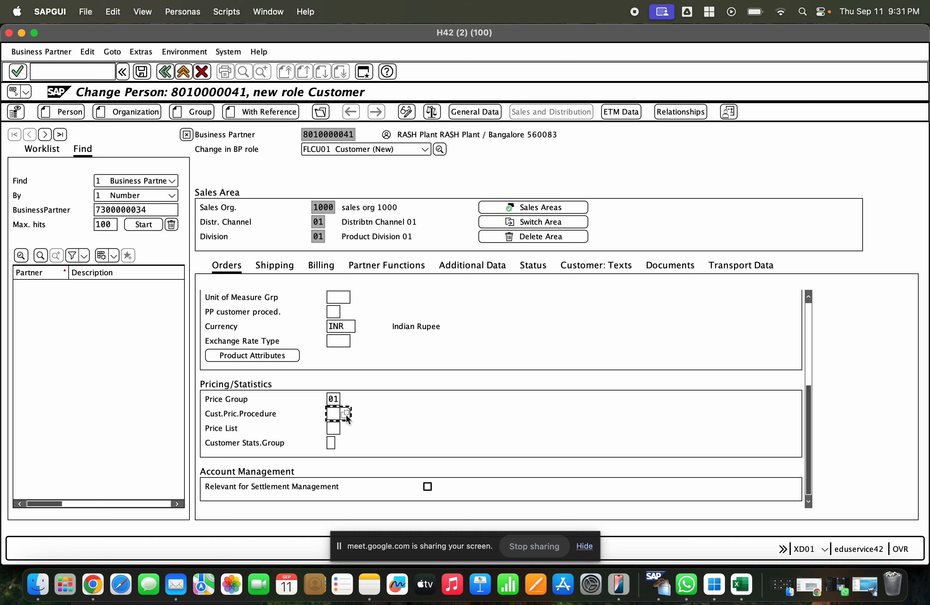
left_click(345, 414)
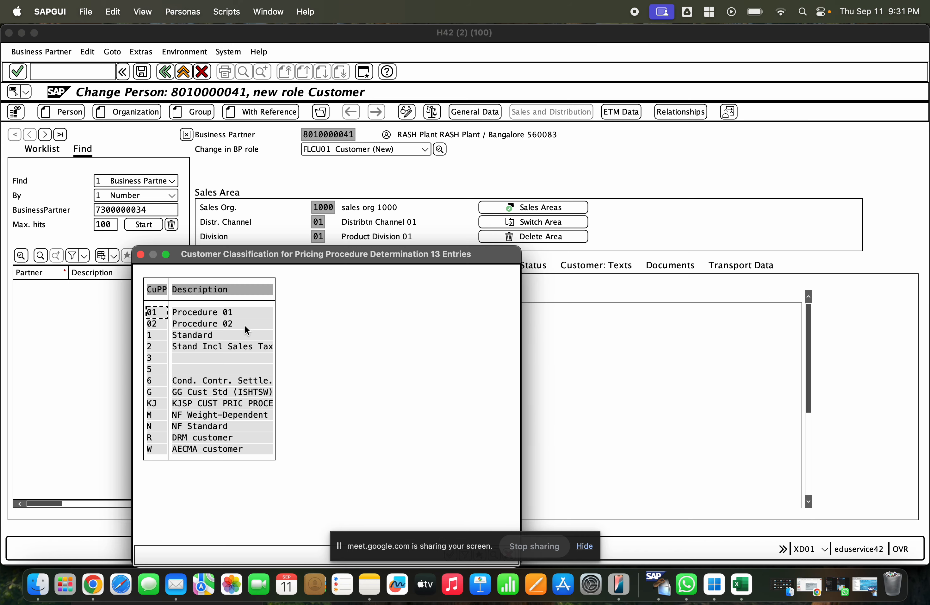
double_click(195, 335)
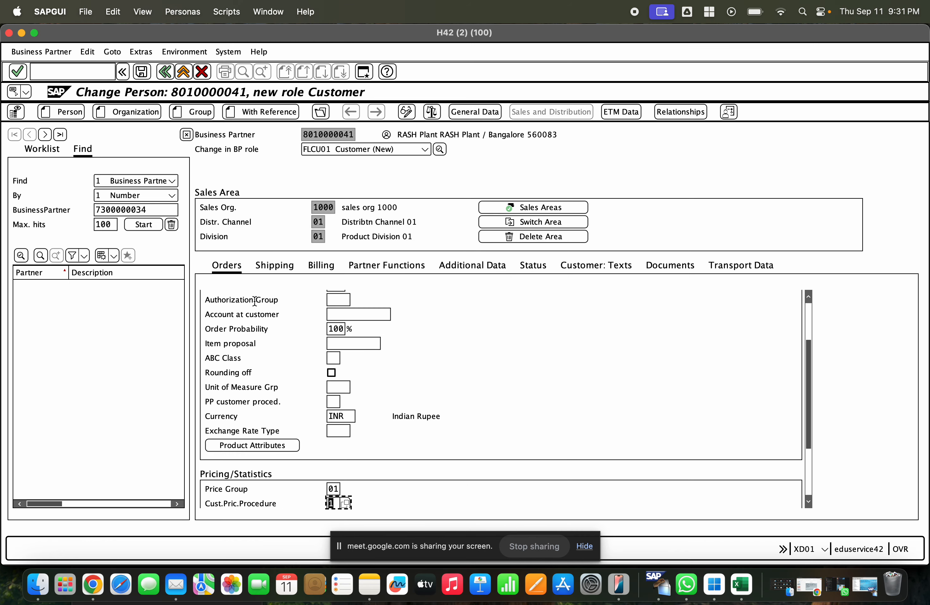
- Set the delivery priority in the shipping data to 01 High
left_click(275, 265)
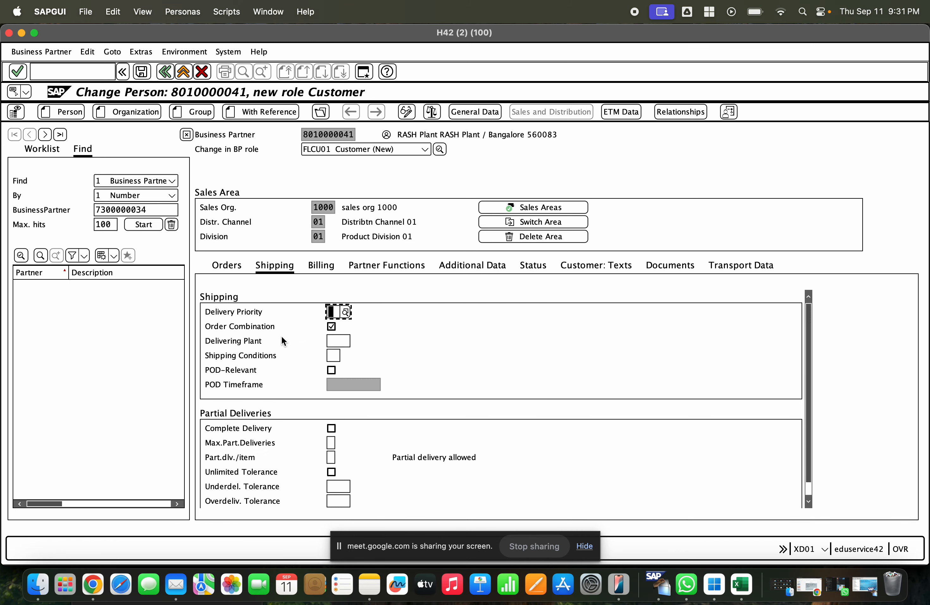
left_click(346, 312)
double_click(232, 150)
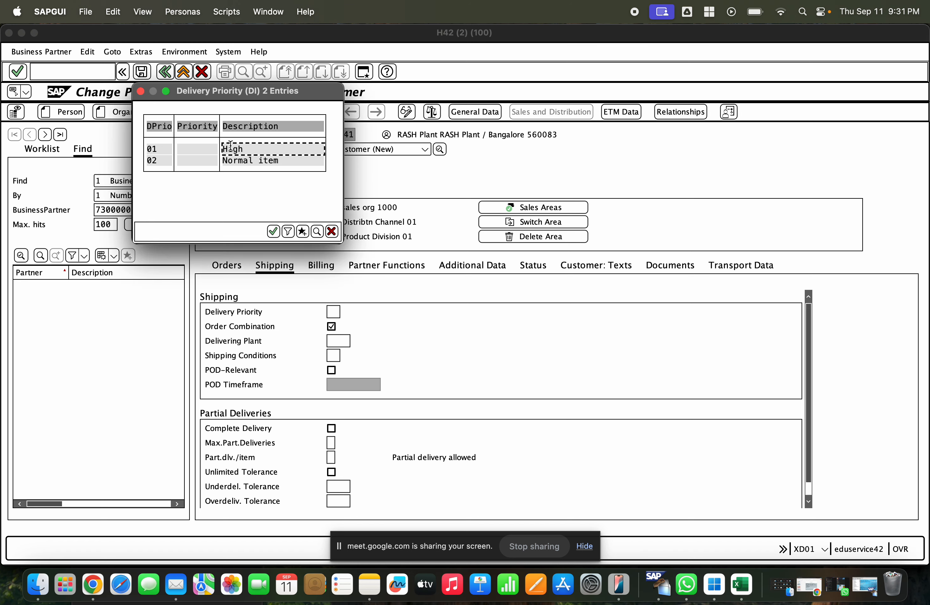
scroll(357, 371, "down", 1)
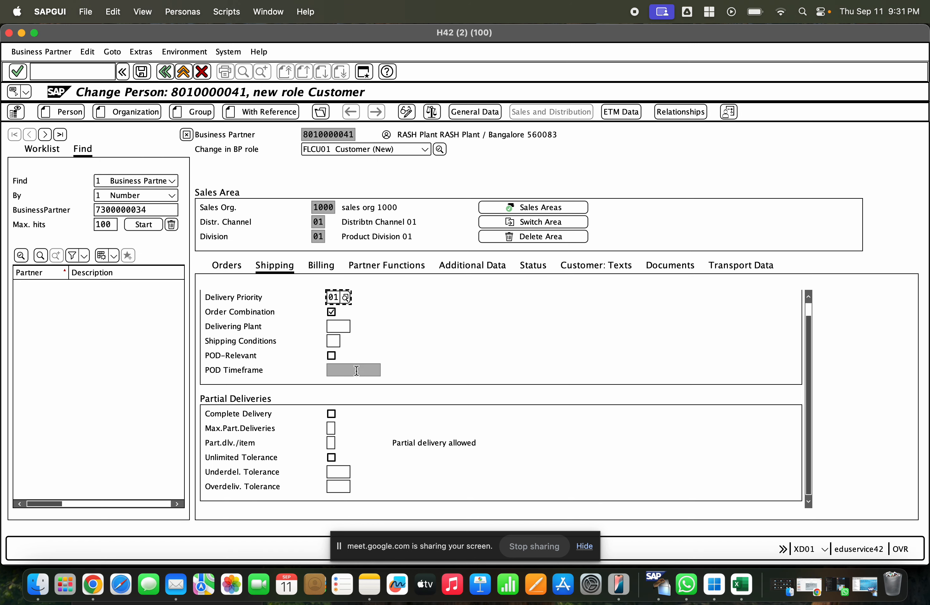
- Enter GCEM as the delivering plant and save the Customer role
left_click(336, 327)
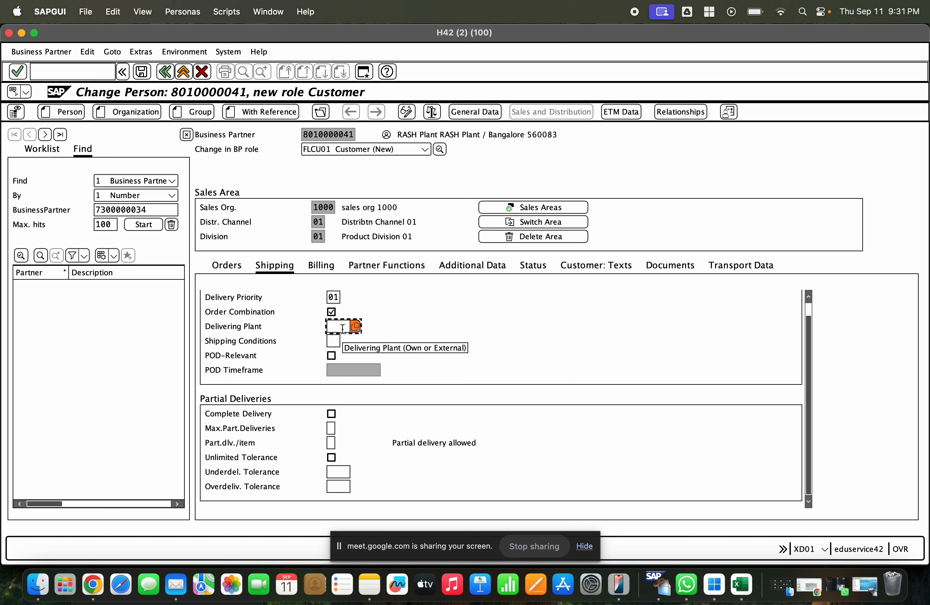
type("GCEm")
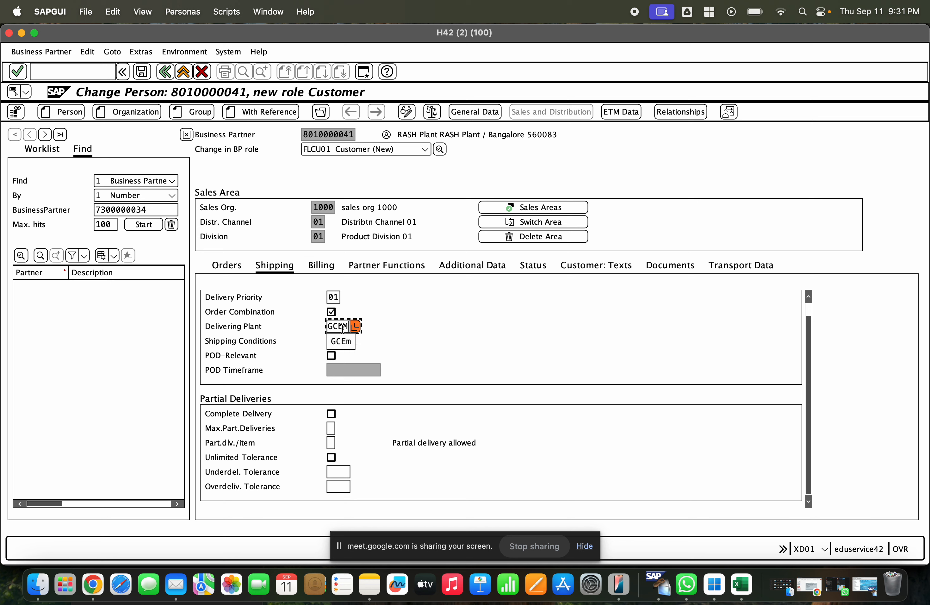
key("Return")
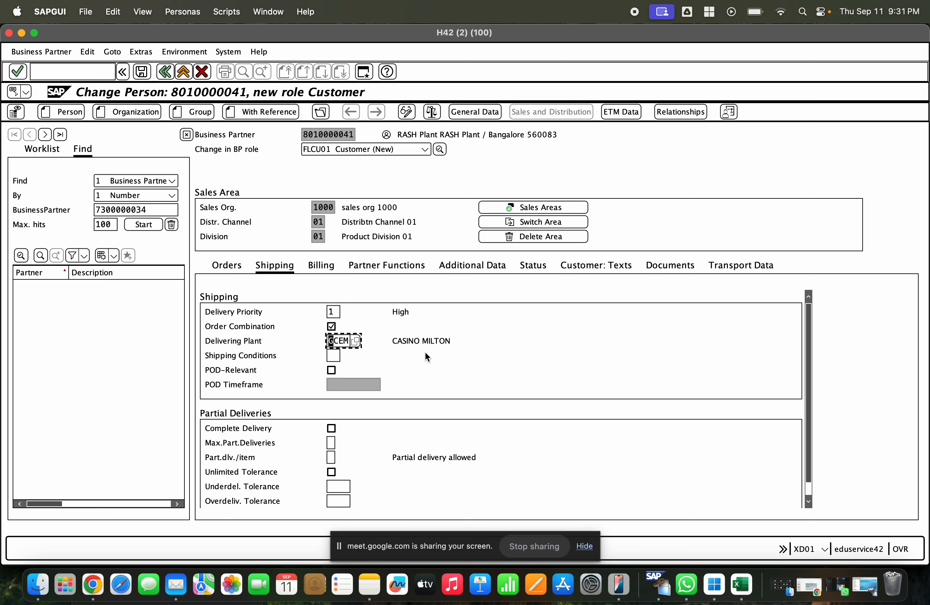
left_click(142, 71)
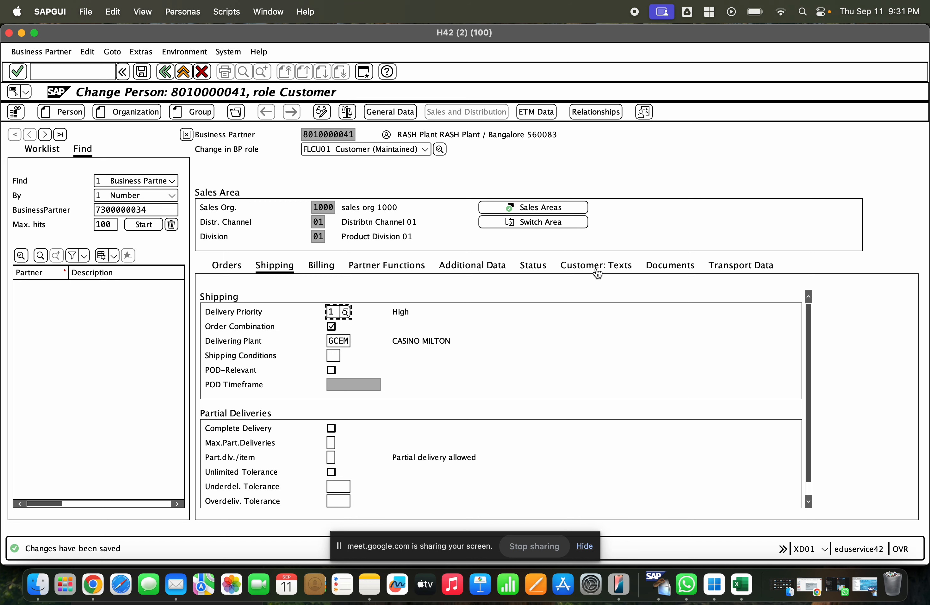
- Open the customer's general data and copy the customer number
left_click(404, 117)
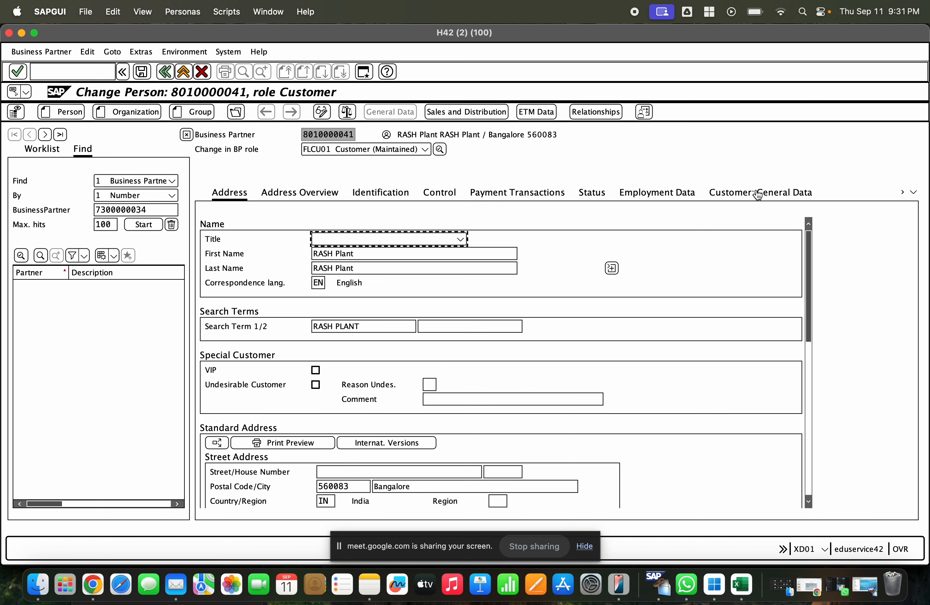
left_click(755, 192)
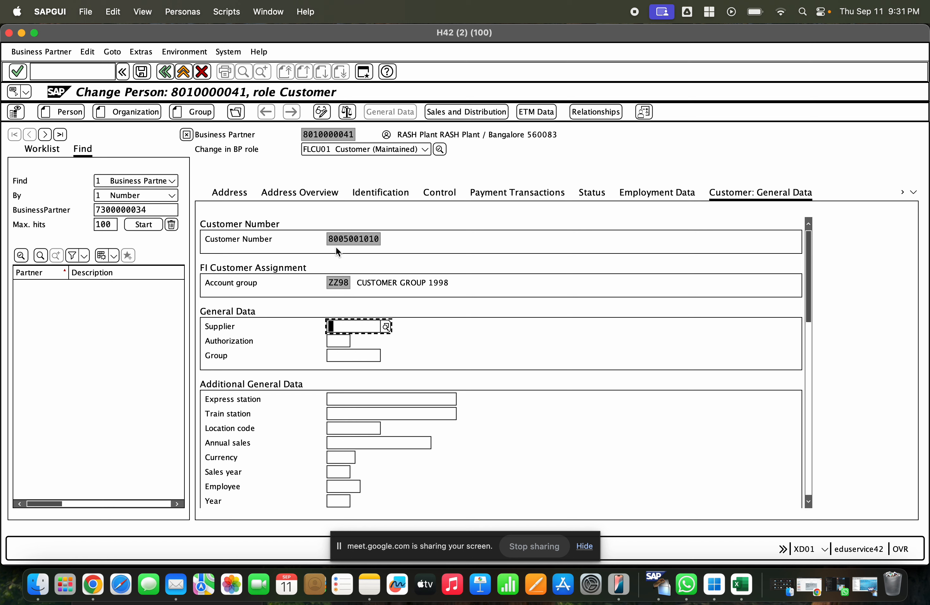
left_click_drag(330, 240, 377, 238)
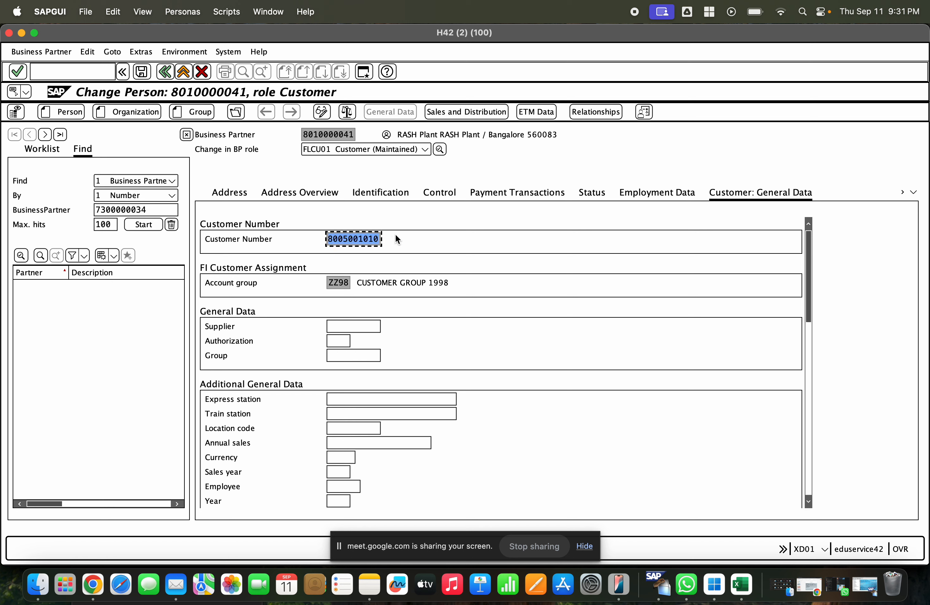
key("super+c")
- Start transaction SPRO in a new session and display the SAP Reference IMG
left_click(364, 72)
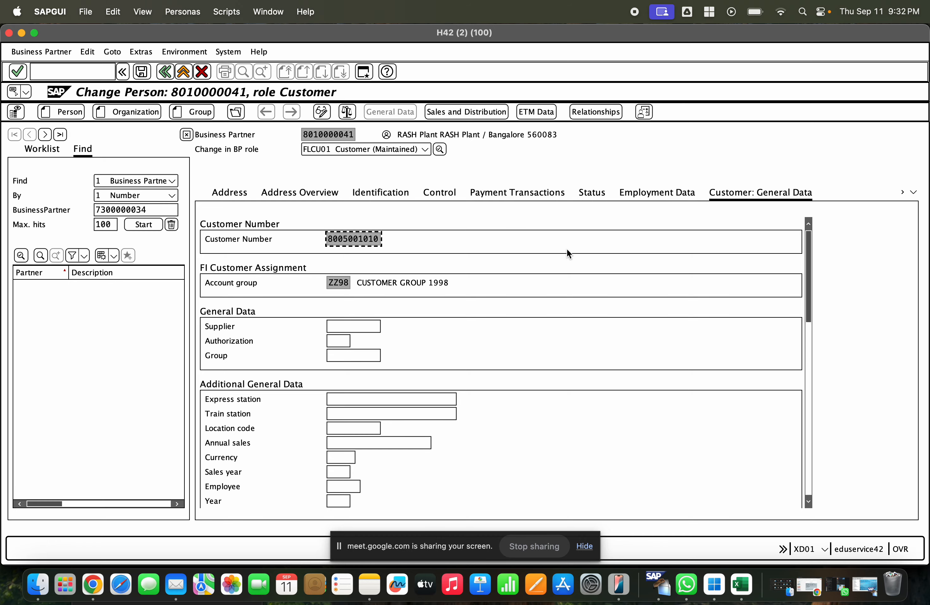
type("spro")
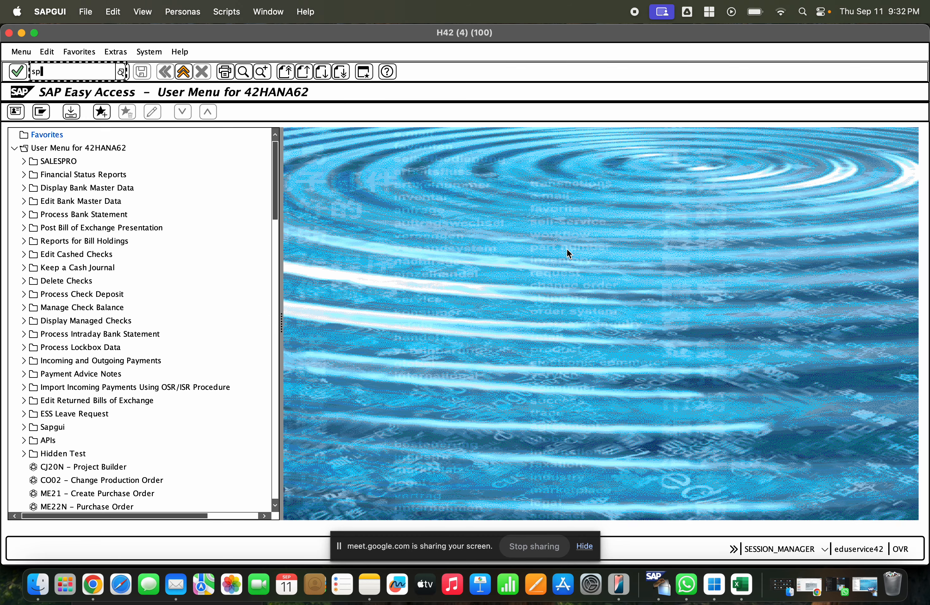
key("Return")
left_click(44, 114)
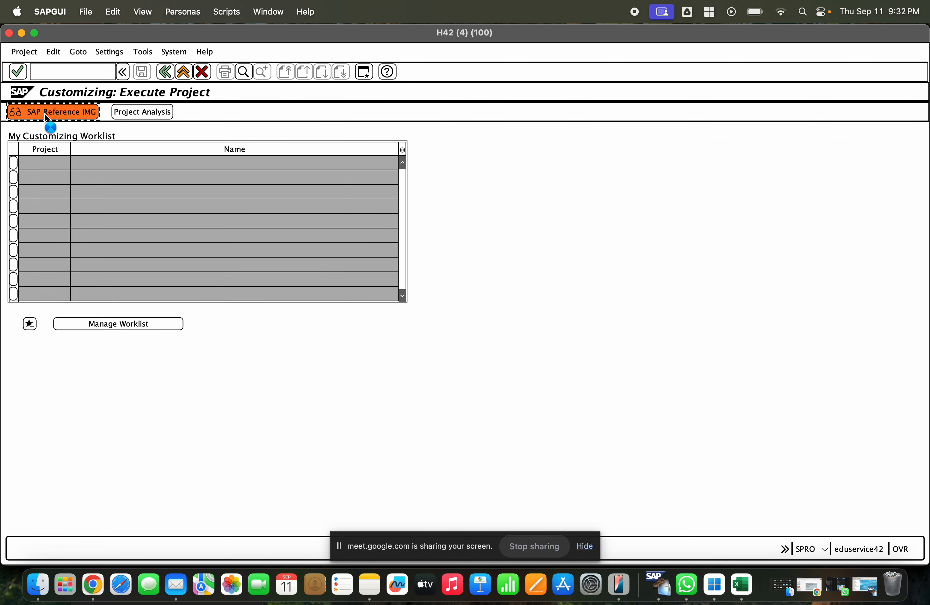
scroll(239, 252, "down", 10)
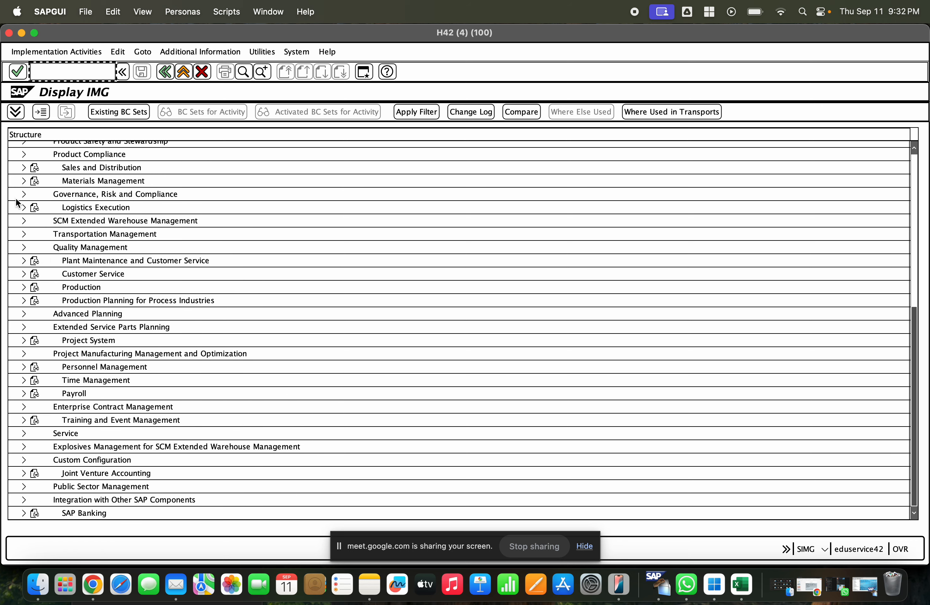
- Open Define Shipping Data for Plants under Materials Management, Purchasing, Purchase Order, Set up Stock Transport Order in the IMG
left_click(23, 180)
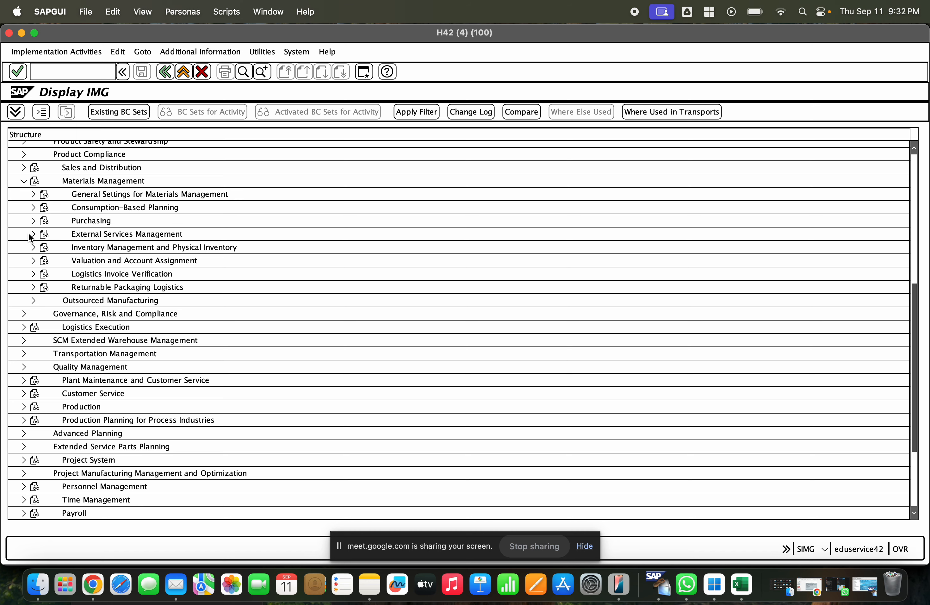
left_click(34, 220)
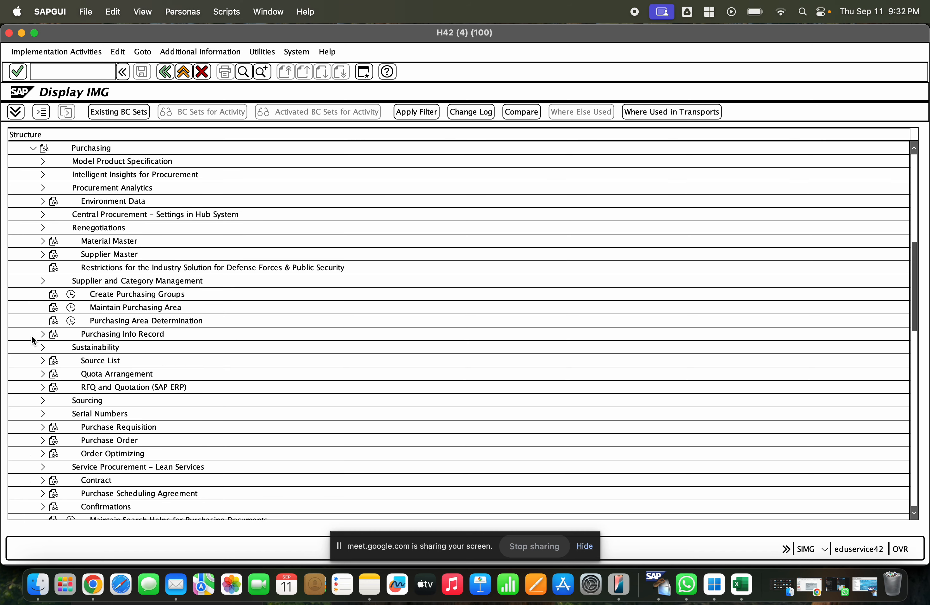
left_click(40, 440)
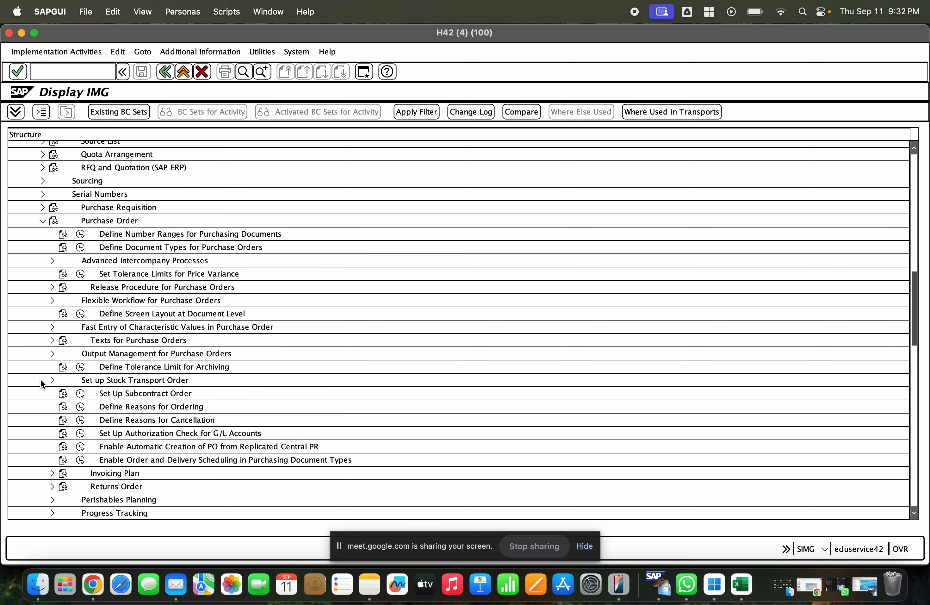
left_click(49, 380)
left_click(90, 367)
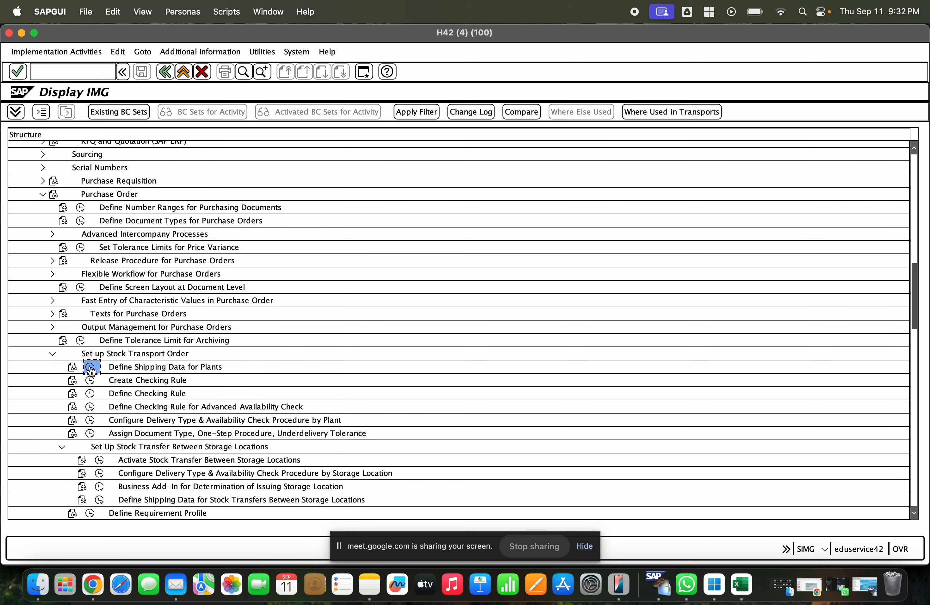
- Find plant RASH in the stock transport order view, assign the copied customer number to it and save
left_click(160, 412)
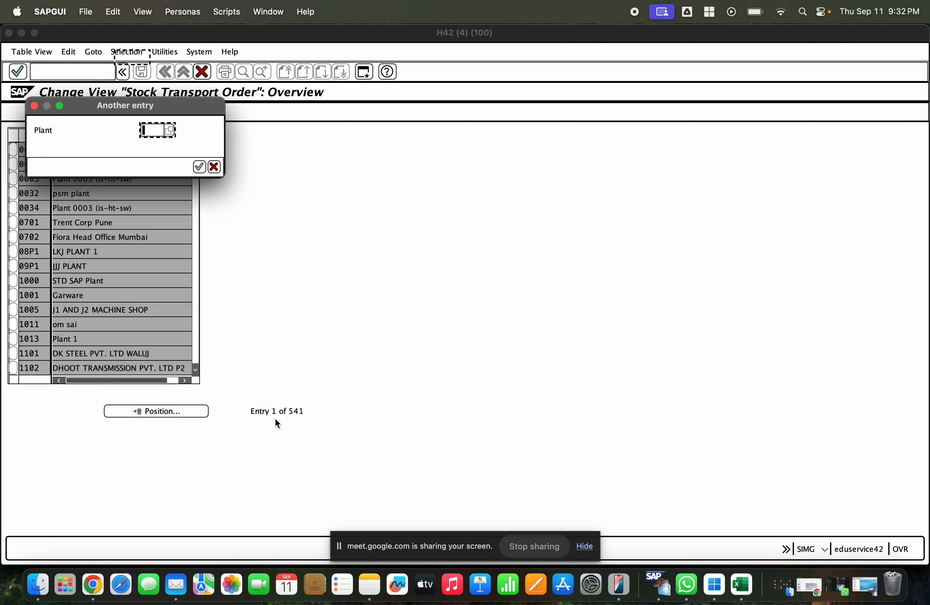
type("rash")
key("Return")
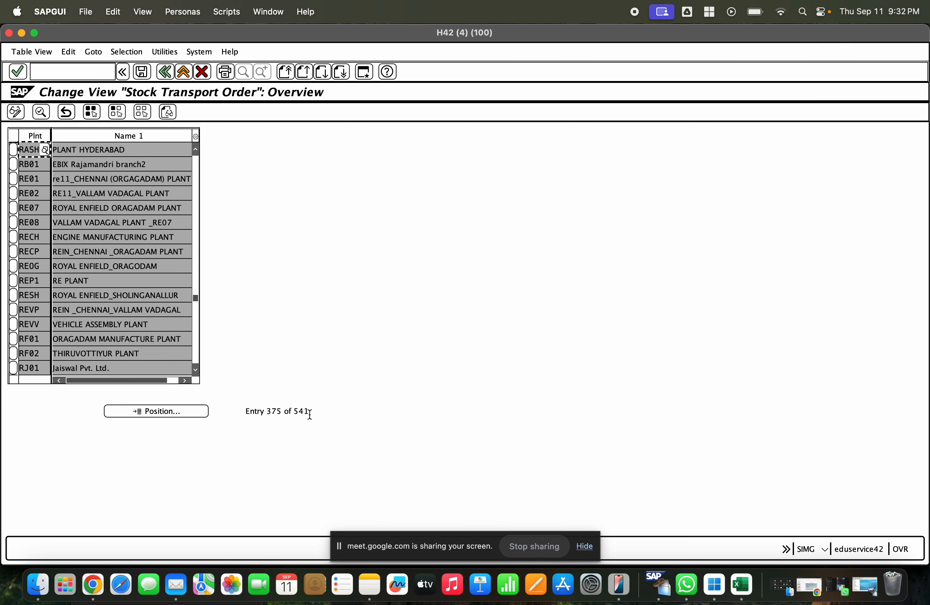
double_click(120, 150)
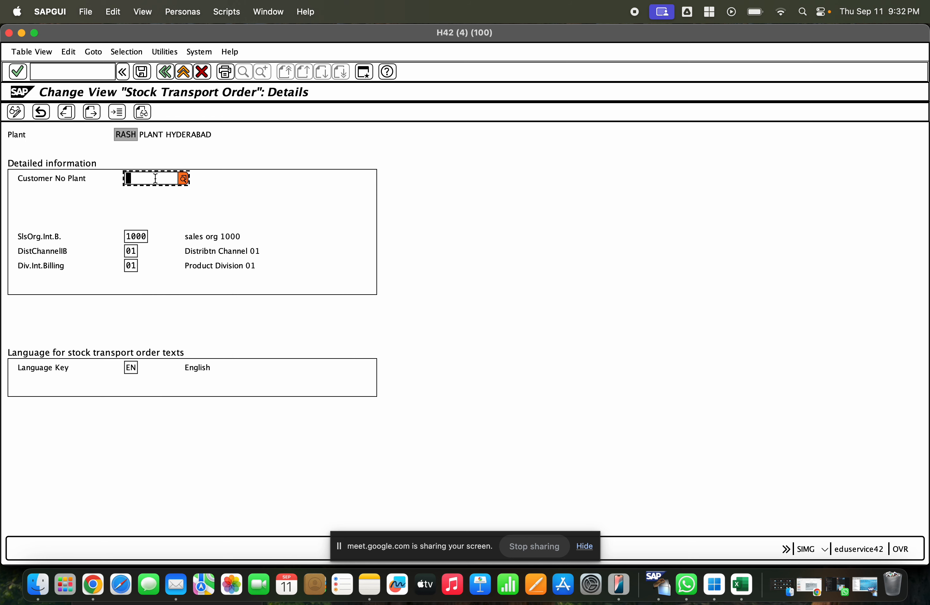
key("super+v")
left_click(142, 75)
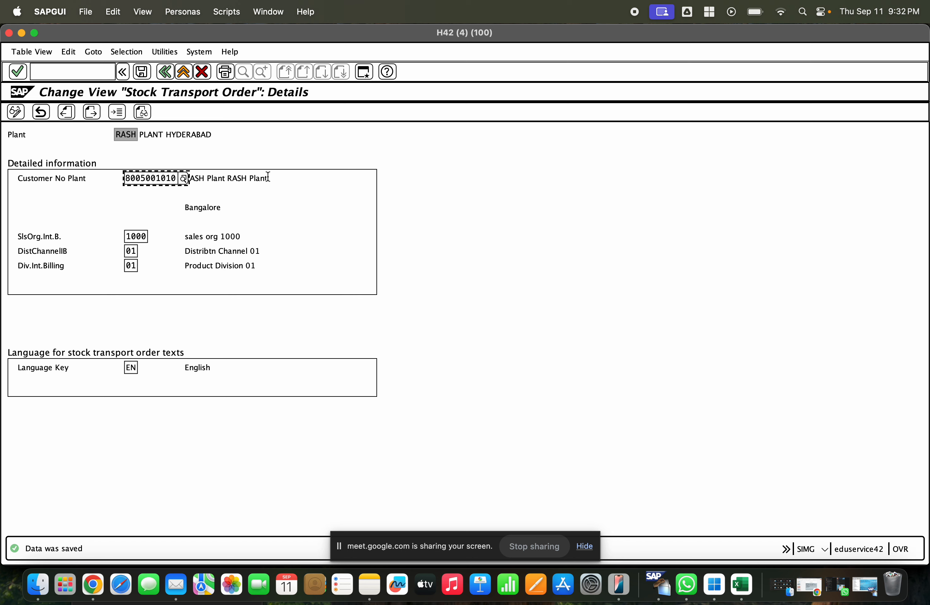
left_click(148, 177)
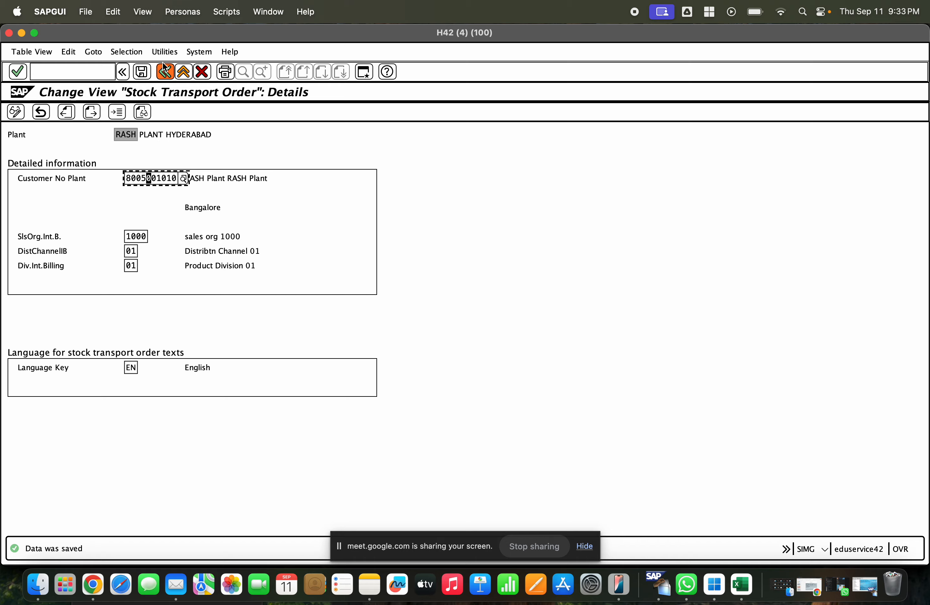
- Leave customizing, start transaction XK01 and create the business partner as a Person
left_click(188, 76)
left_click(189, 77)
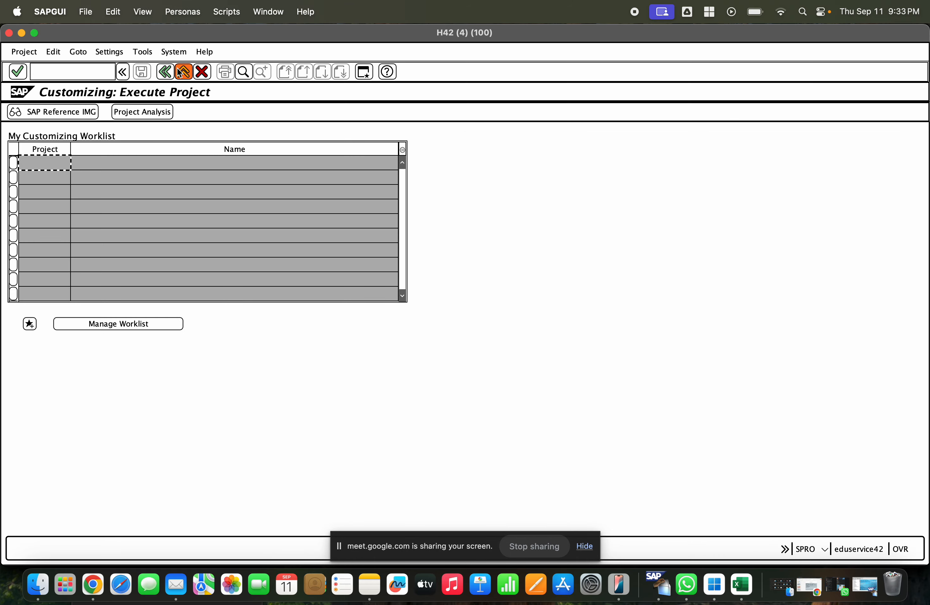
left_click(179, 72)
type("xk")
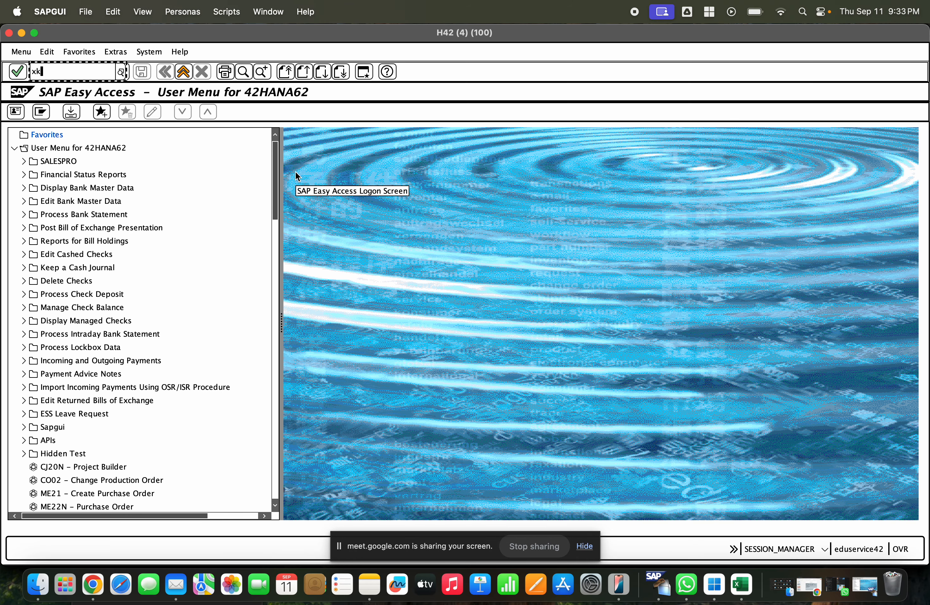
type("01")
key("Return")
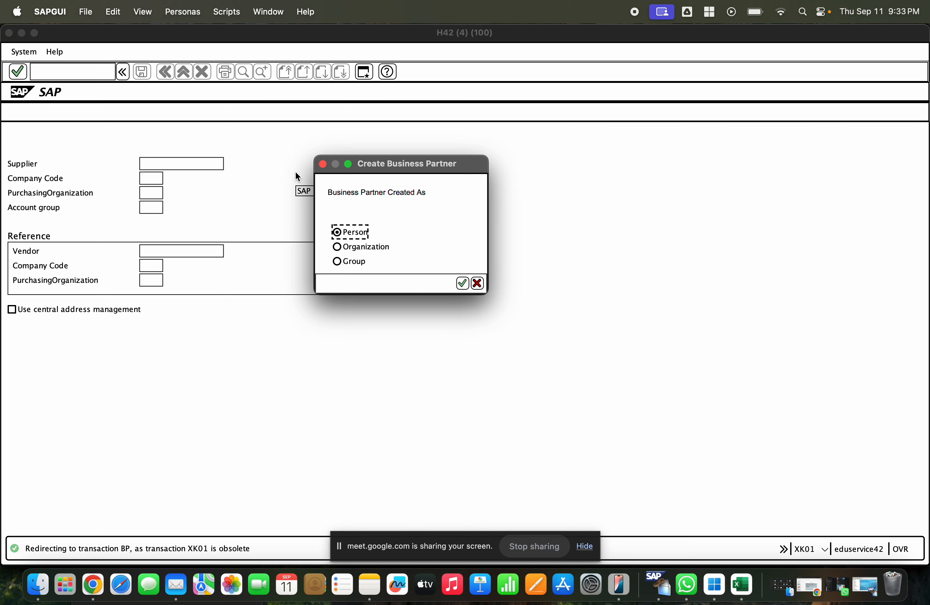
key("Return")
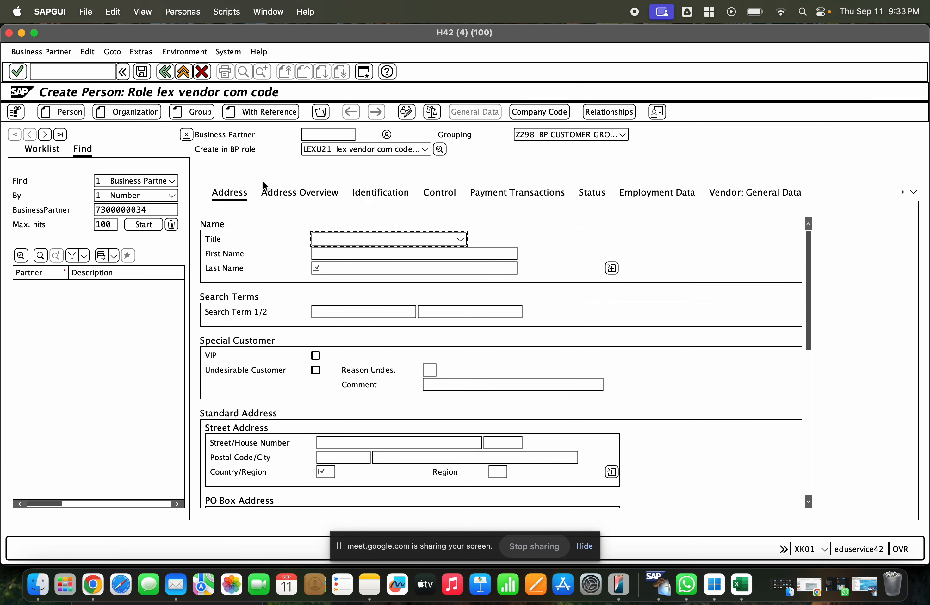
- Set the BP role to 000000 Business Partner (Gen.) and the grouping to ZTAT TAST Vendor
left_click(324, 151)
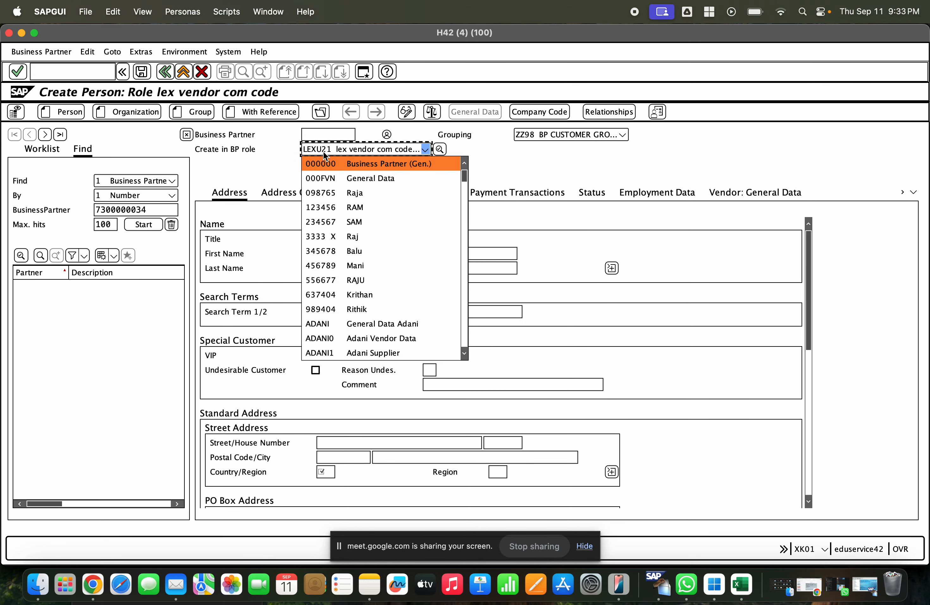
key("Return")
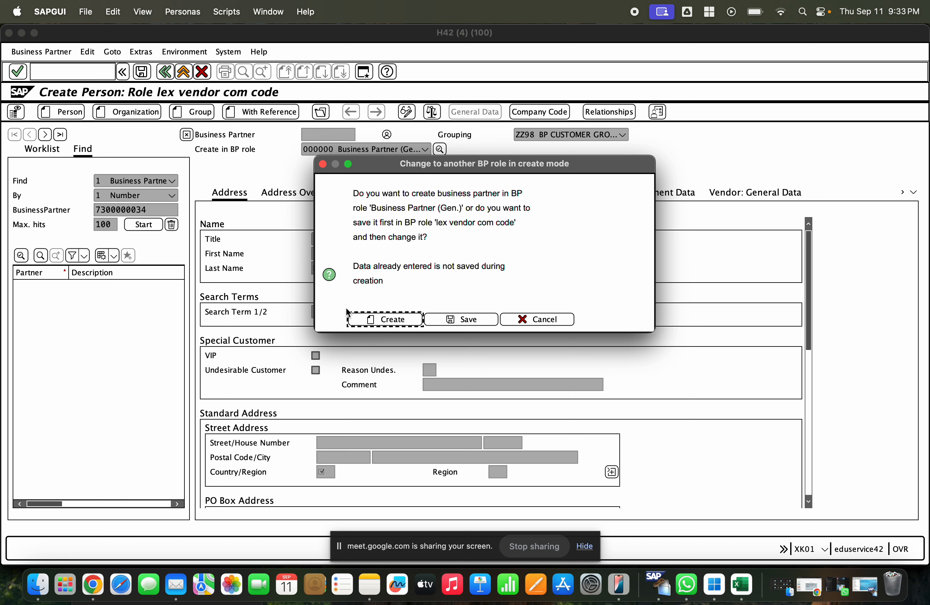
left_click(353, 320)
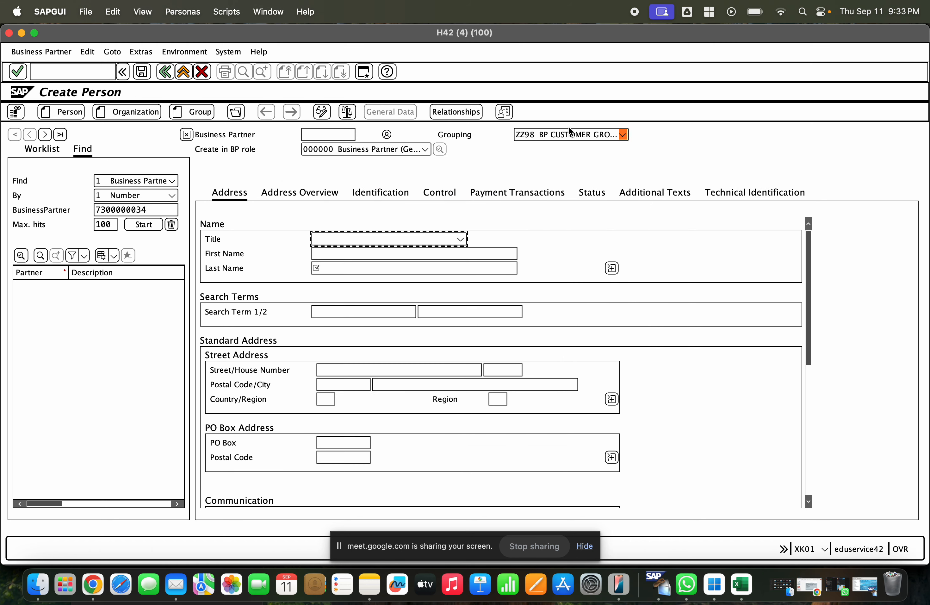
left_click(623, 135)
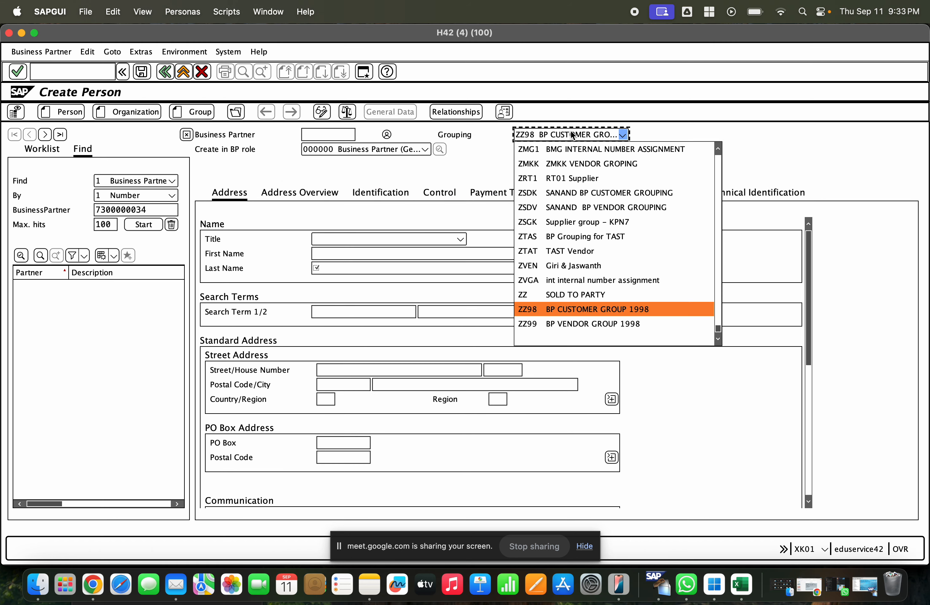
left_click(610, 250)
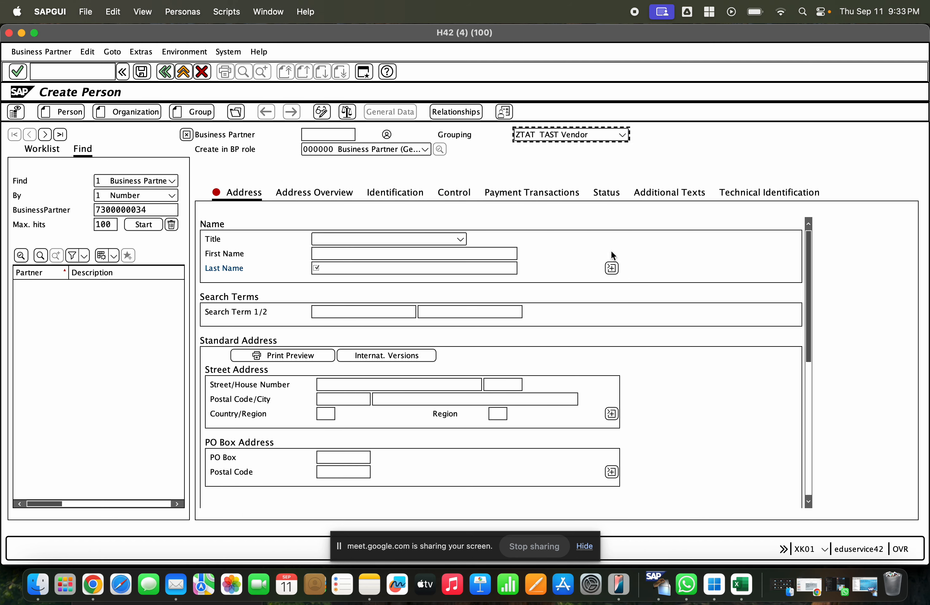
- Enter GCEM plant as the first name and GCEM PLANT as both the last name and the first search term
left_click(350, 252)
left_click(351, 252)
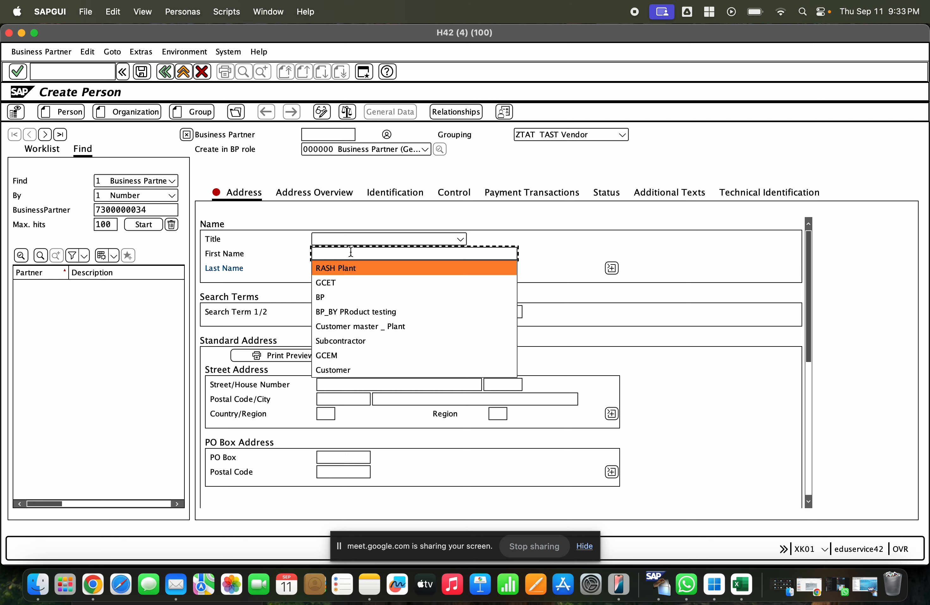
type("GCEM")
key("Tab")
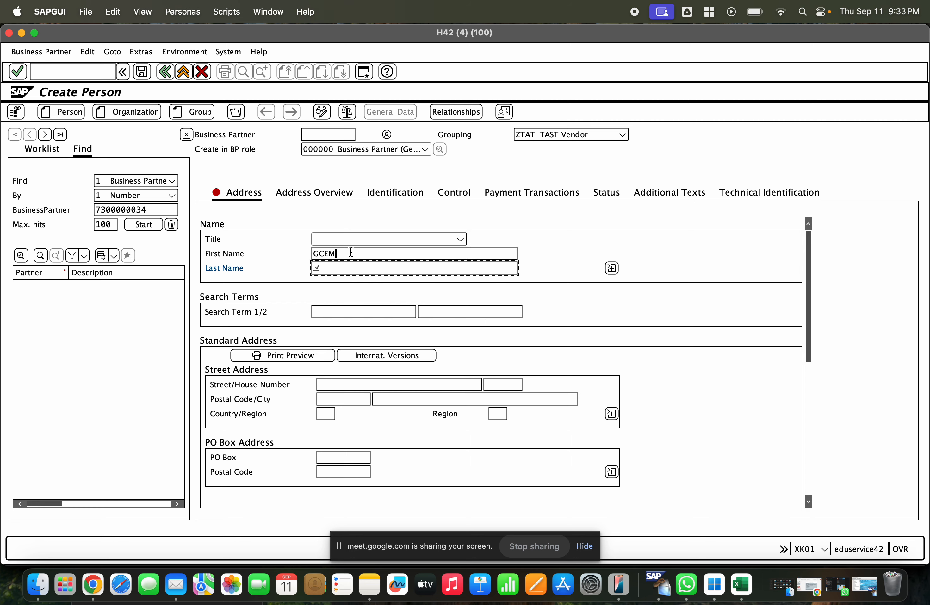
type("plant")
key("Tab")
type("GCEM PLANT")
left_click(339, 311)
type("GCEM PLANT")
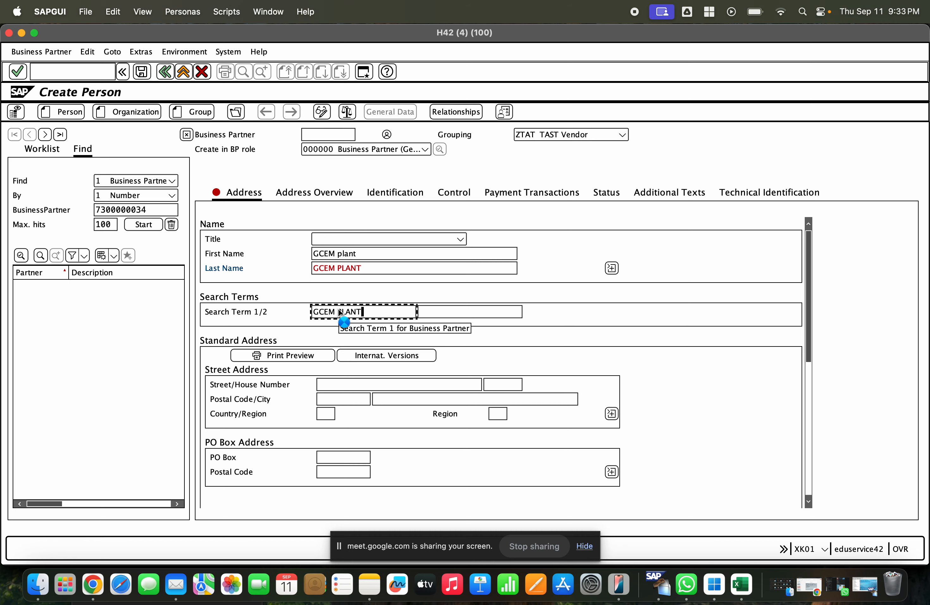
key("Return")
- Fill in the standard address with country CA, city Canada and the Canadian postal code
left_click(330, 413)
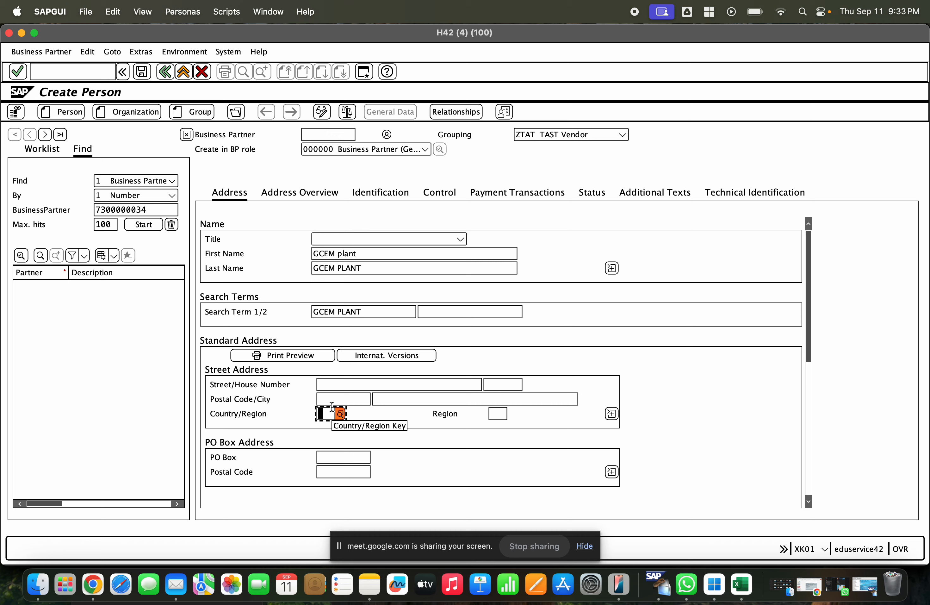
type("CA")
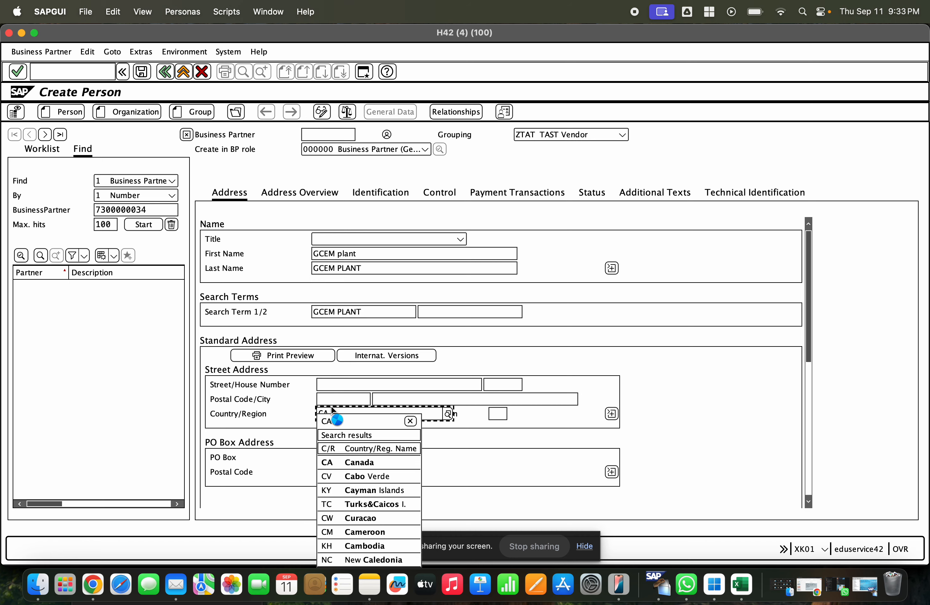
left_click(342, 460)
left_click(400, 398)
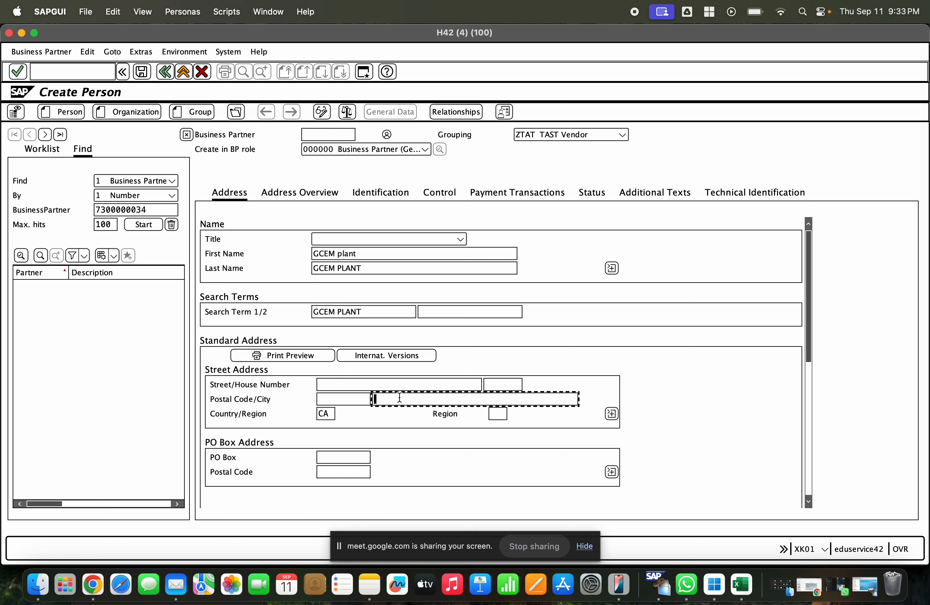
left_click(395, 398)
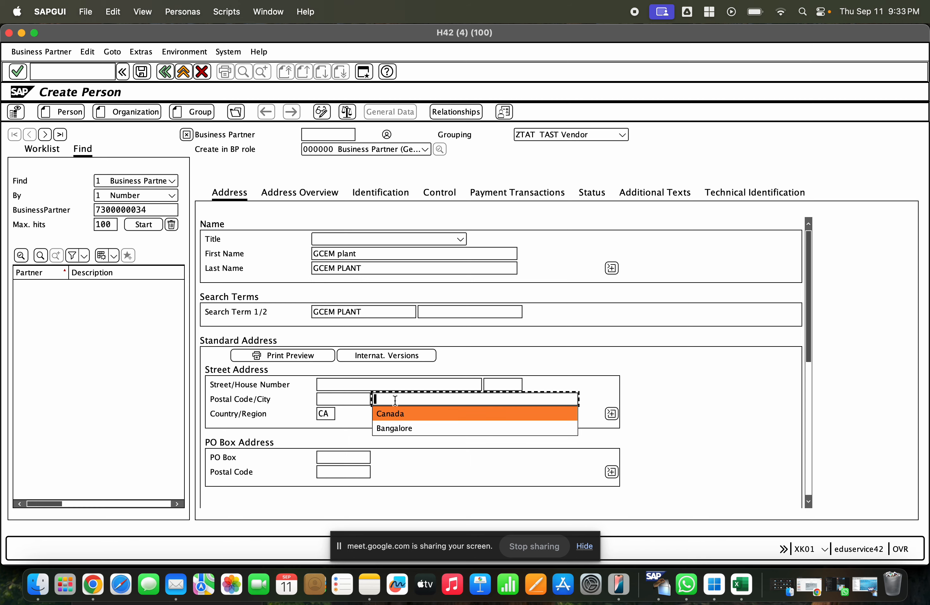
left_click(393, 408)
left_click(361, 399)
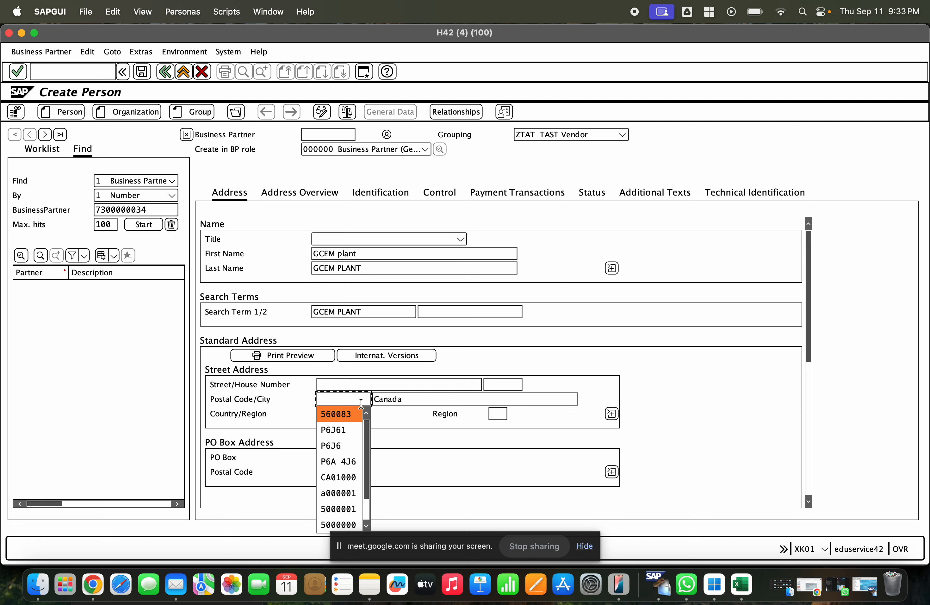
left_click(346, 457)
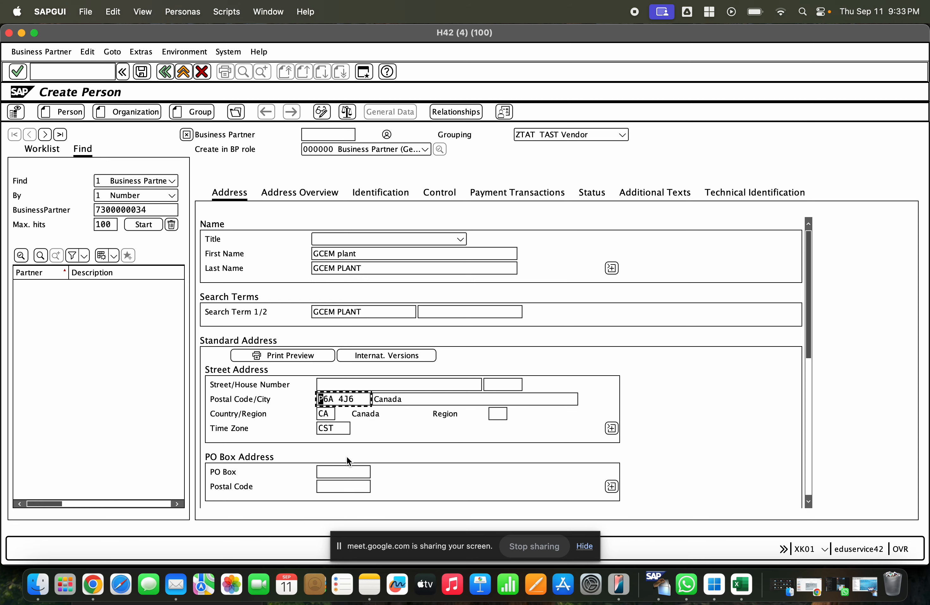
- Review the remaining address data and save the new general business partner
scroll(411, 450, "down", 1)
scroll(411, 450, "down", 3)
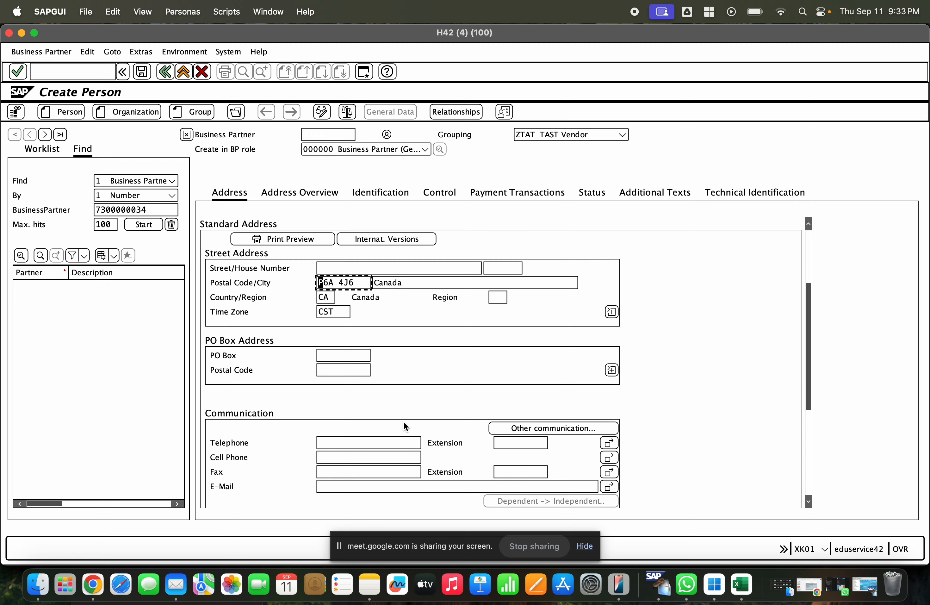
scroll(404, 421, "down", 4)
scroll(480, 324, "up", 7)
left_click(136, 73)
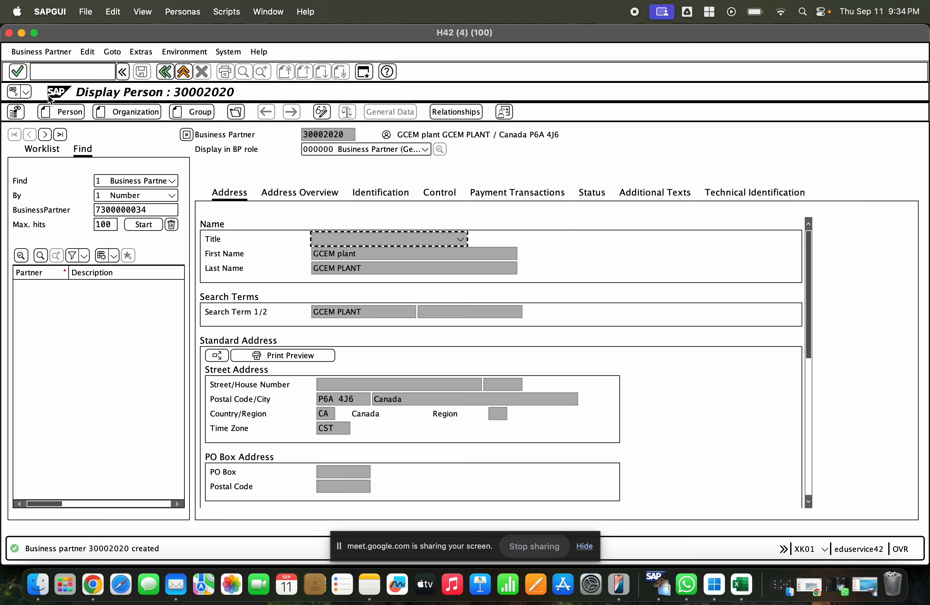
- Switch the business partner to change mode and add the role FLVN00 ACCENTURE
left_click(54, 51)
left_click(54, 96)
left_click(329, 149)
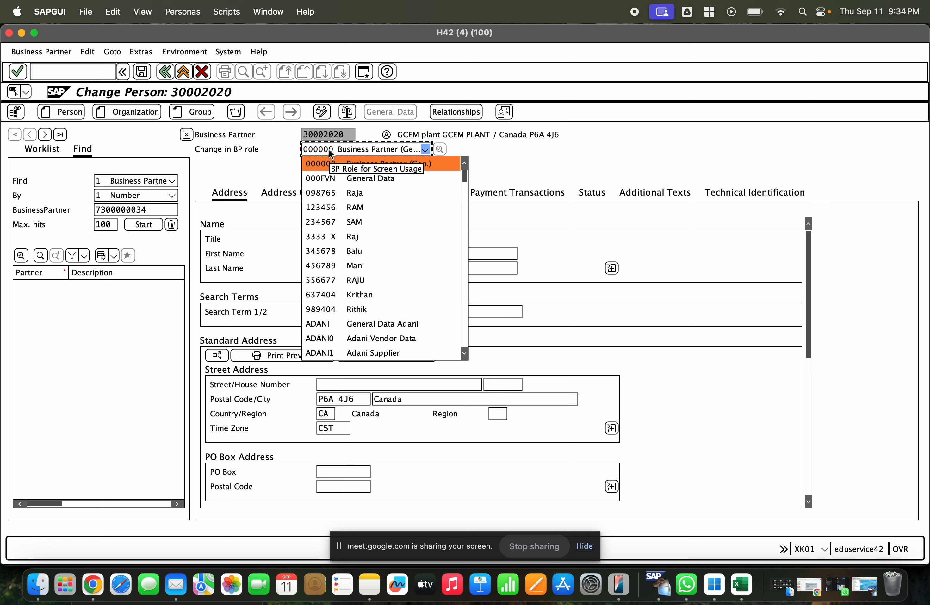
key("f")
key("v")
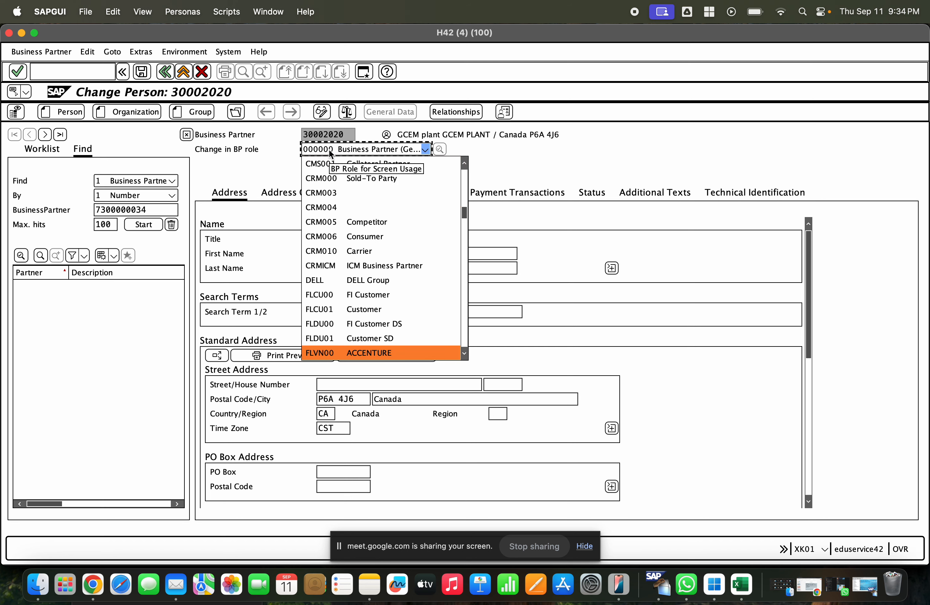
left_click(319, 352)
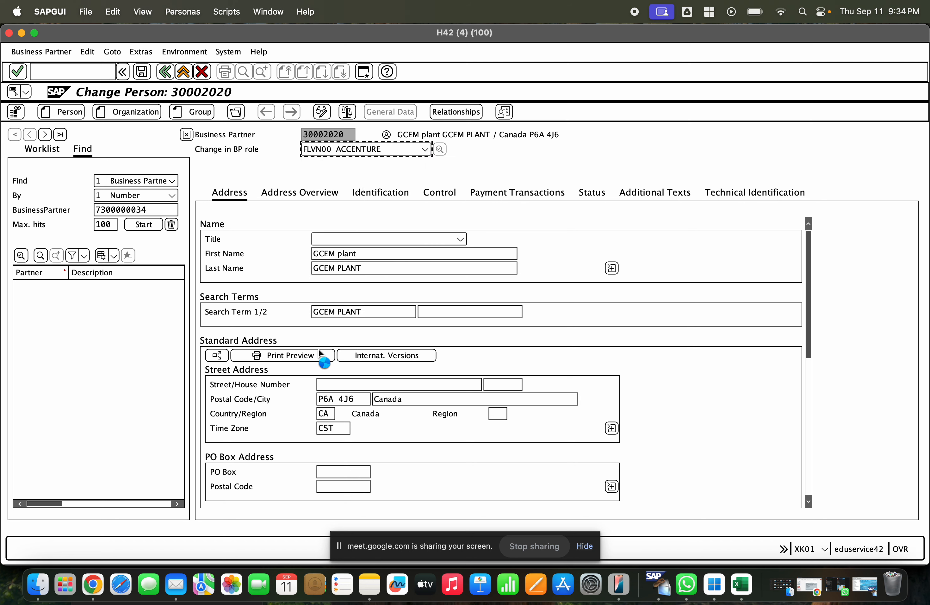
- Open the company code data of the new ACCENTURE role and assign company code RAMA
left_click(534, 113)
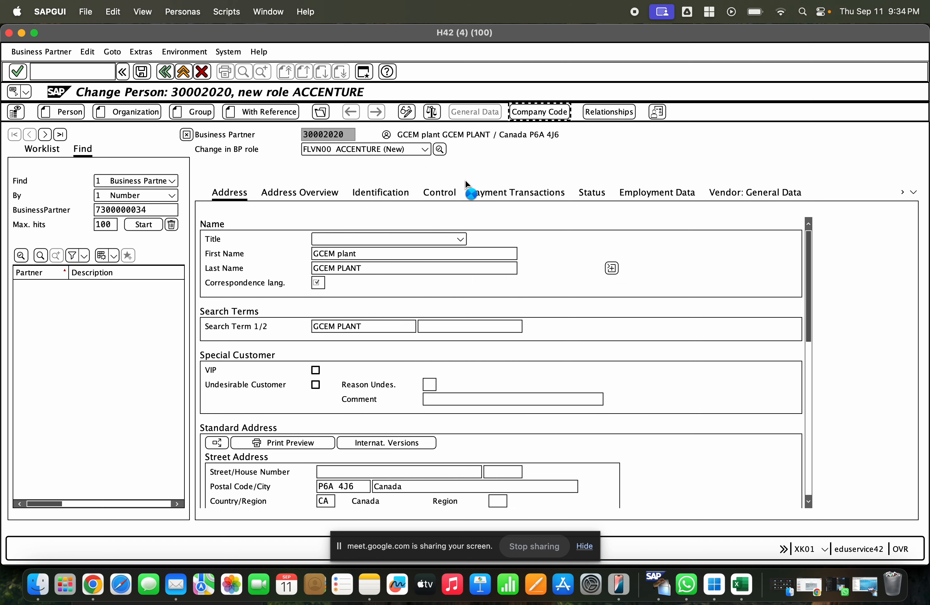
left_click(325, 207)
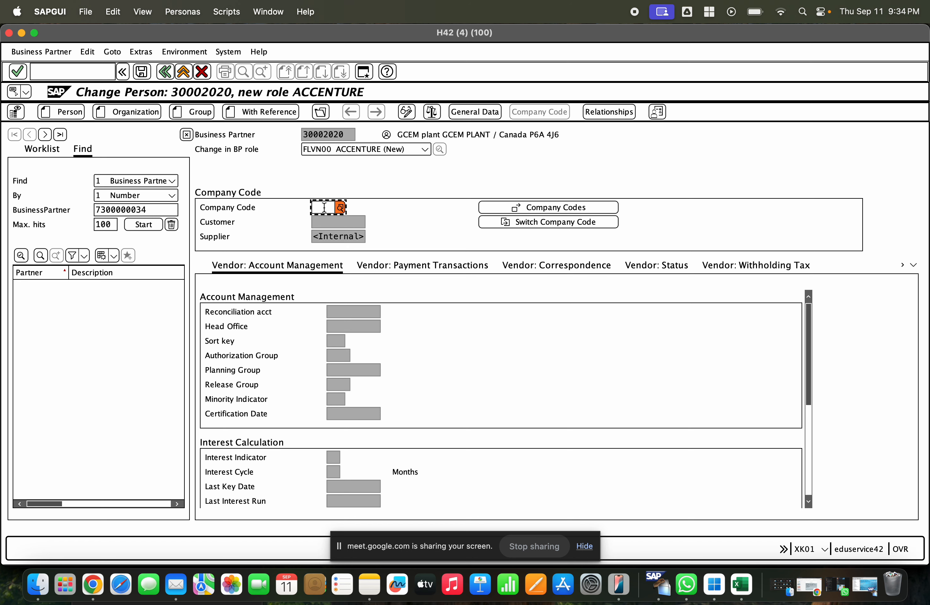
type("rama")
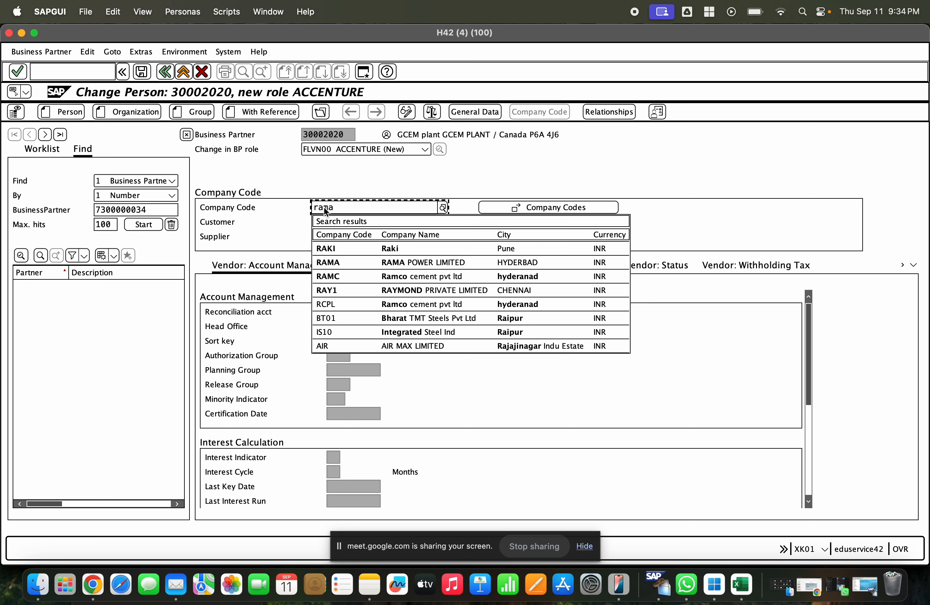
left_click(366, 250)
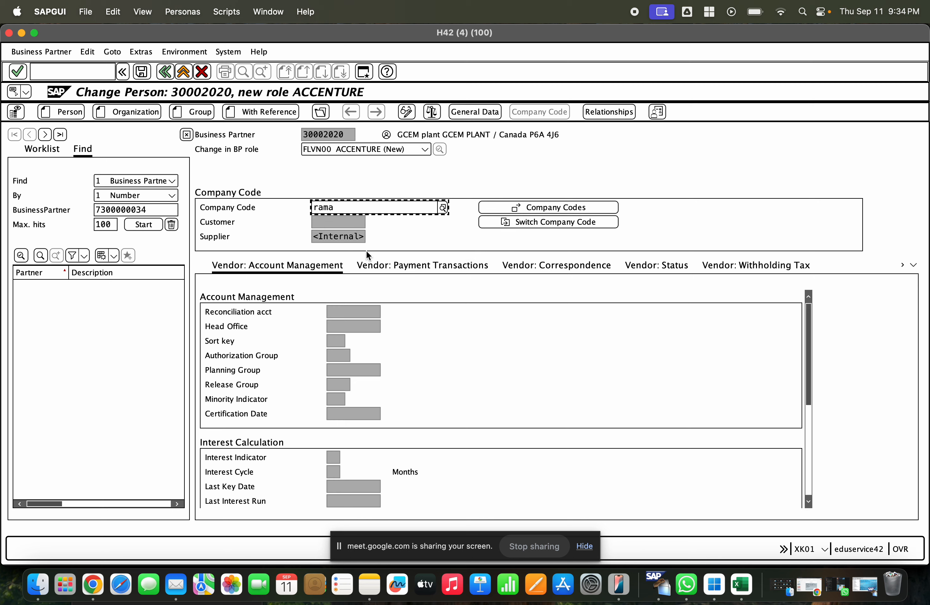
key("Return")
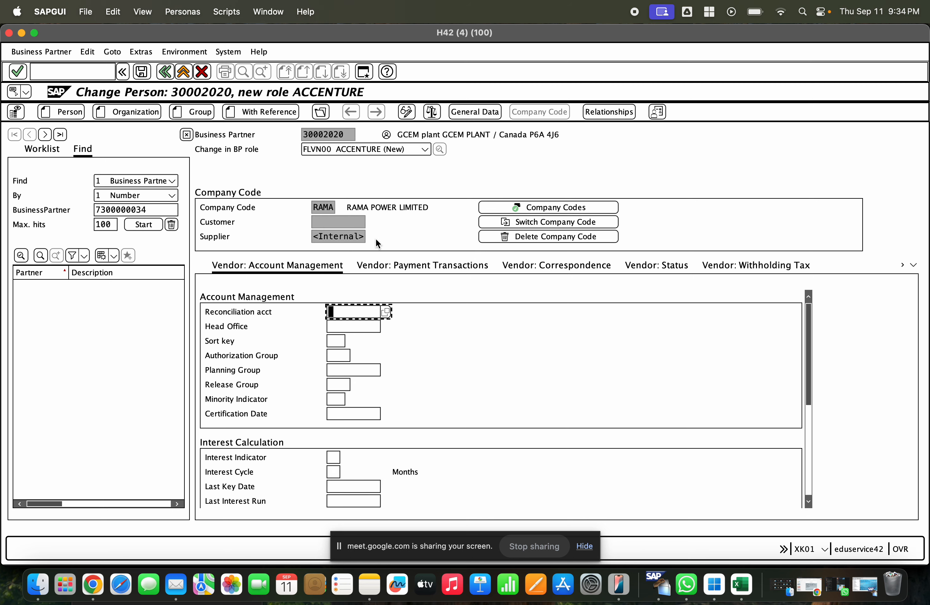
- Set the vendor's reconciliation account to 160000 and try to save the role
left_click(366, 314)
left_click(362, 324)
left_click(141, 71)
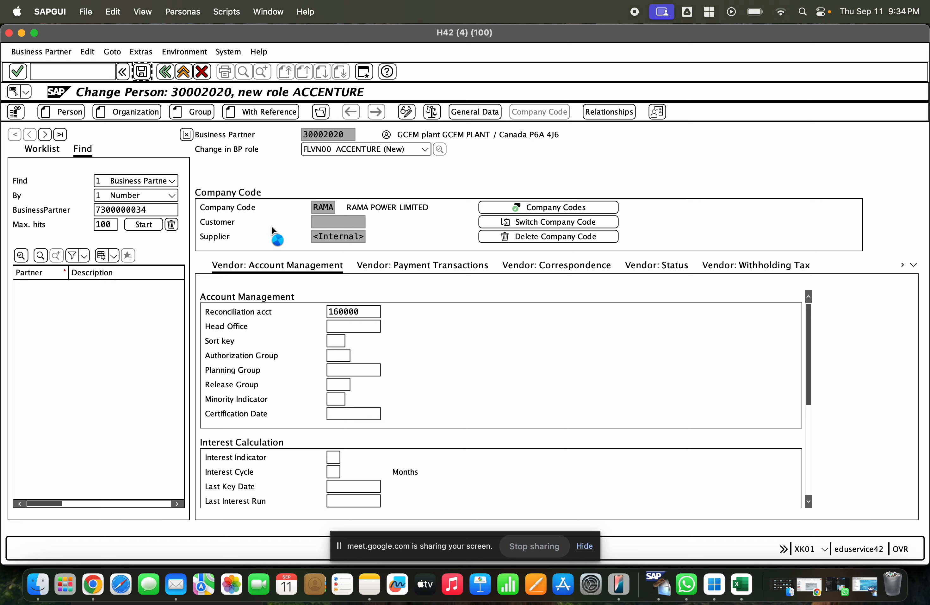
- Set the correspondence language to EN and save the ACCENTURE role
type("EN")
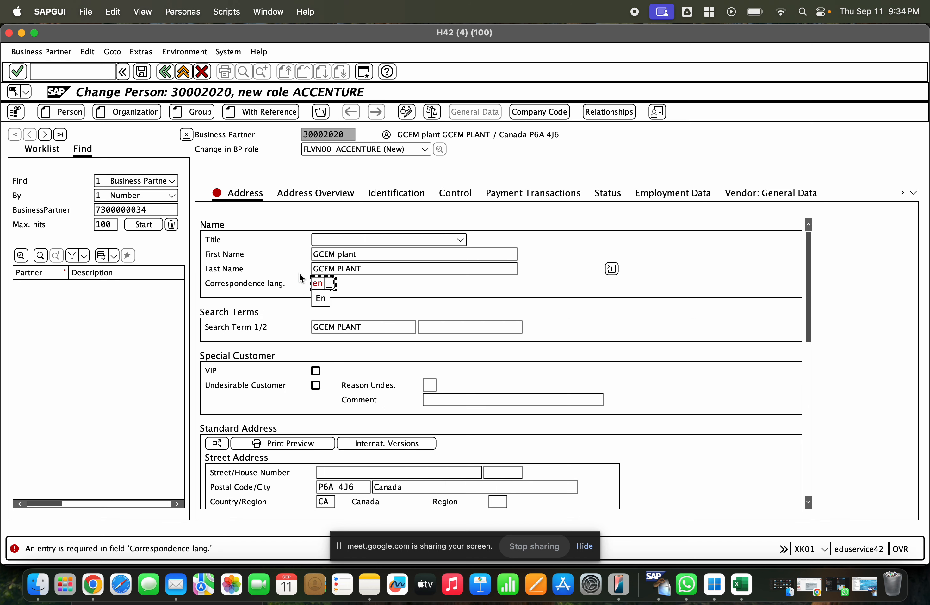
key("Return")
left_click(142, 72)
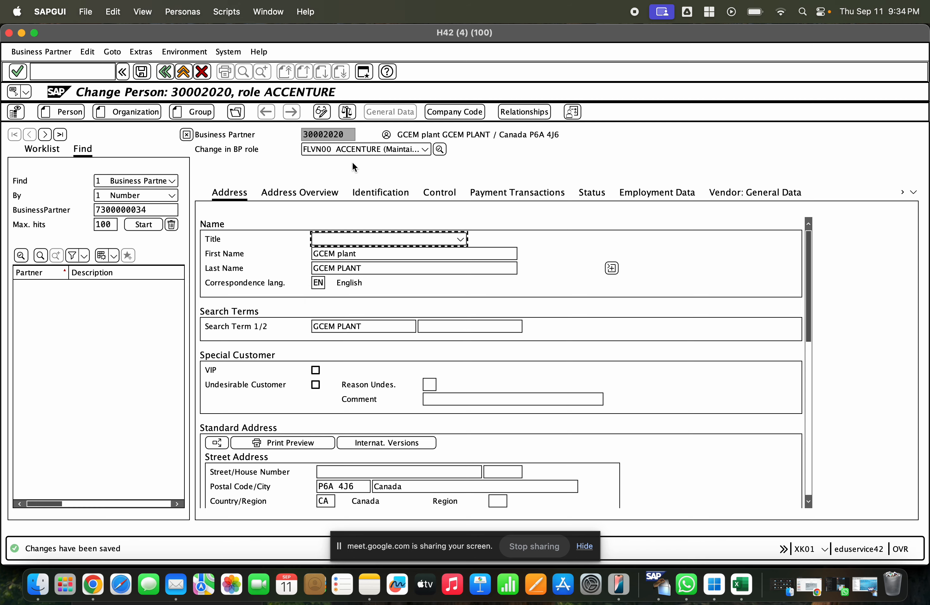
- Add the role FLVN01 ACCENTURE_PUR for purchasing organization RAMC with order currency CAD and payment terms 0001
left_click(349, 149)
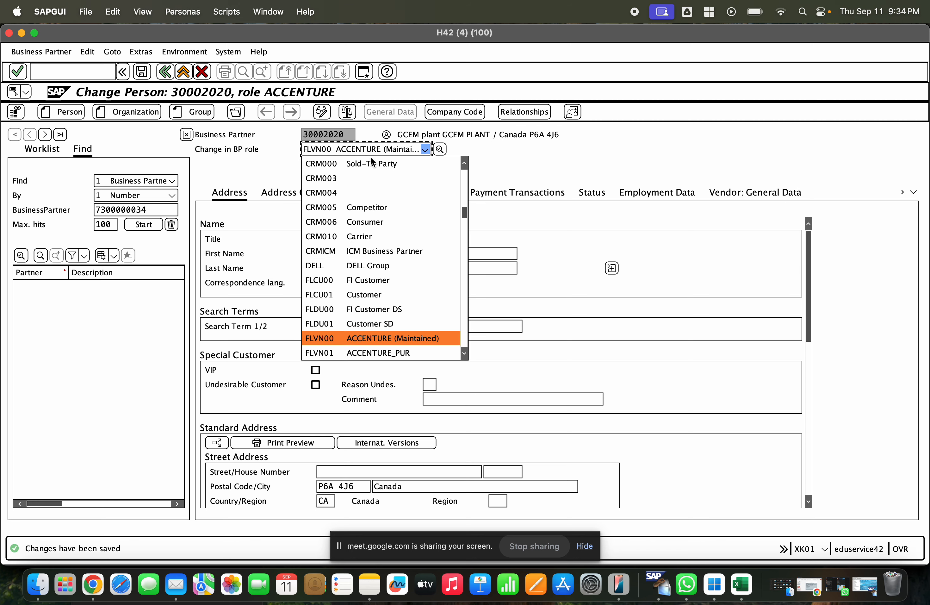
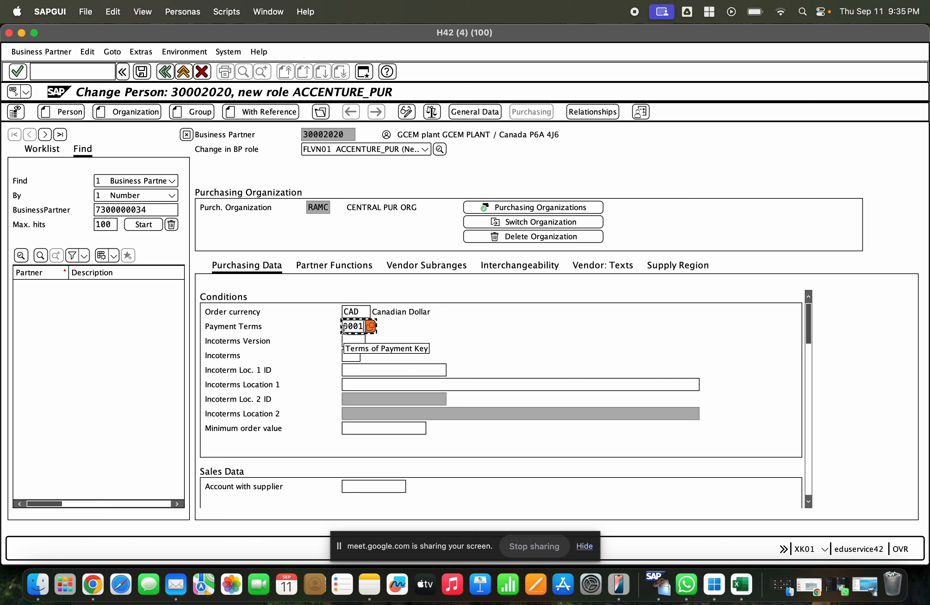
key("Return")
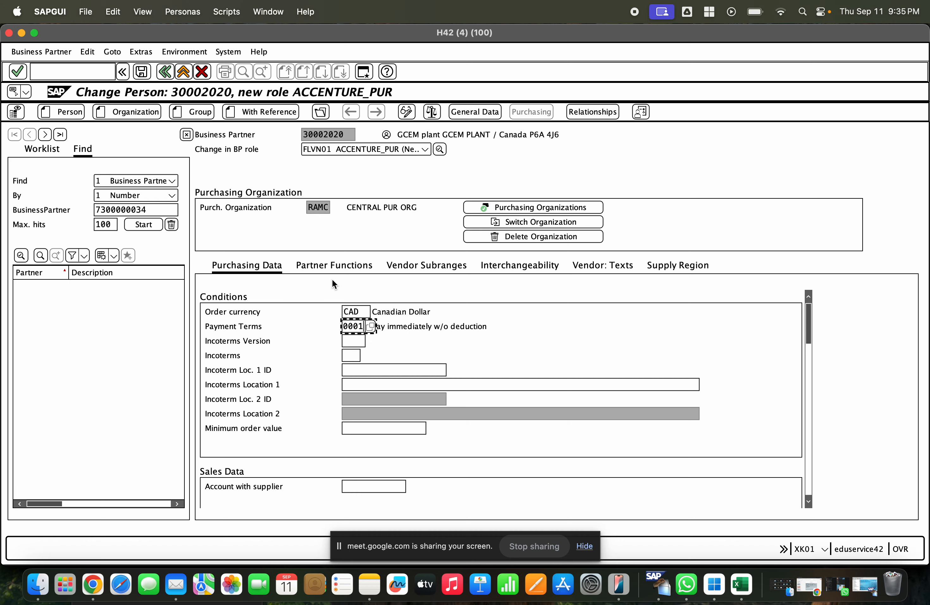
scroll(319, 357, "down", 5)
scroll(274, 376, "down", 5)
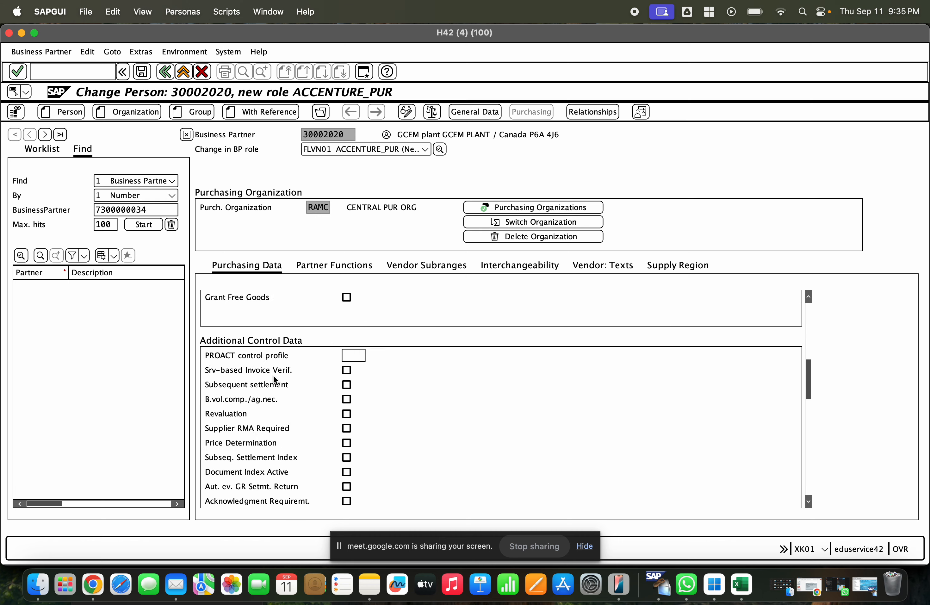
scroll(273, 375, "up", 10)
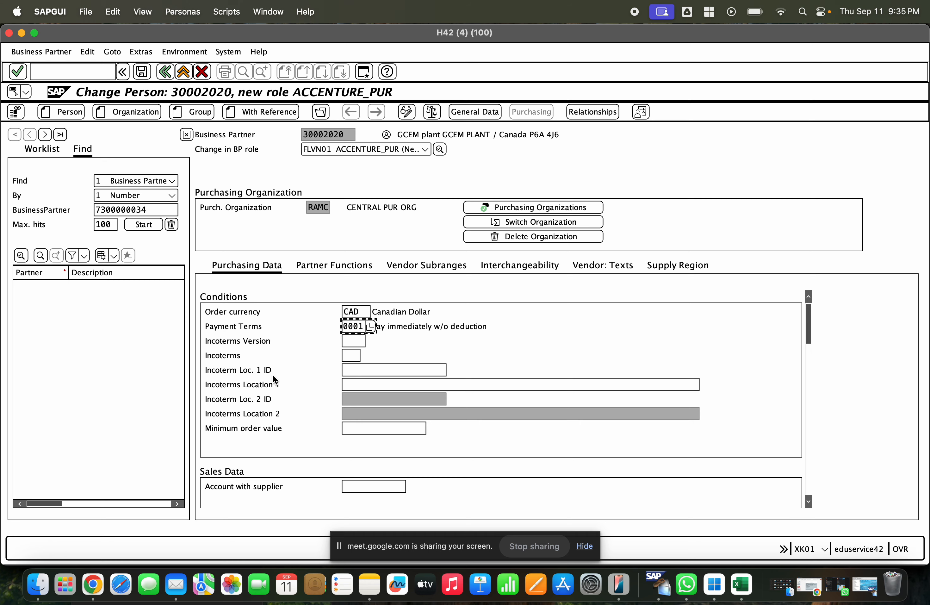
- Check the vendor general data in the business partner's general data and save the ACCENTURE_PUR role
left_click(477, 112)
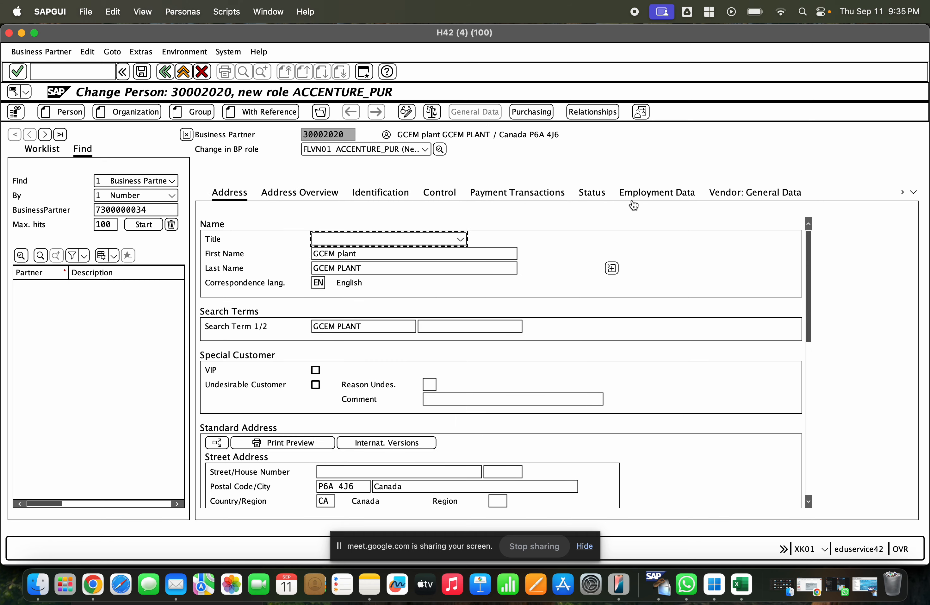
left_click(742, 198)
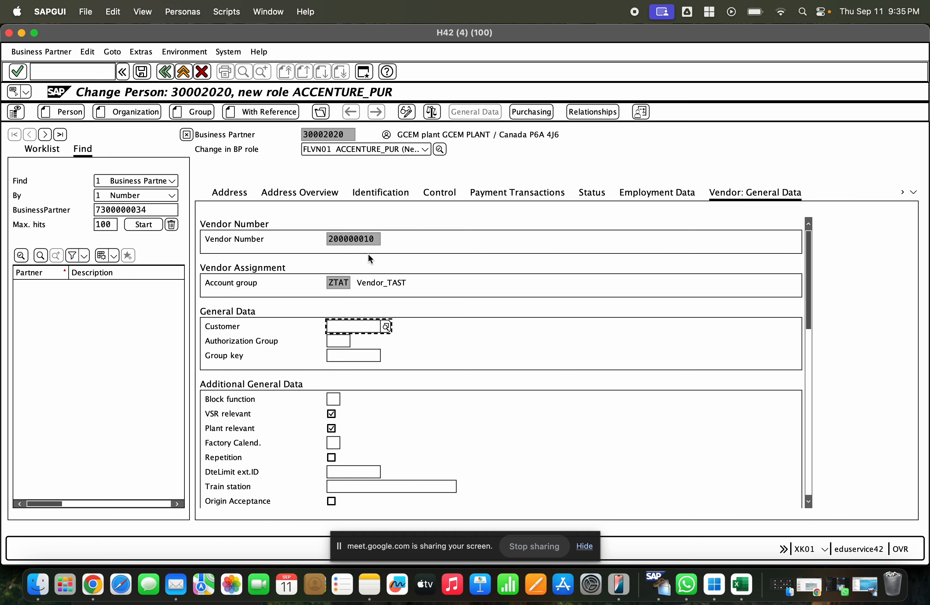
left_click(377, 242)
scroll(429, 321, "down", 2)
scroll(429, 322, "down", 3)
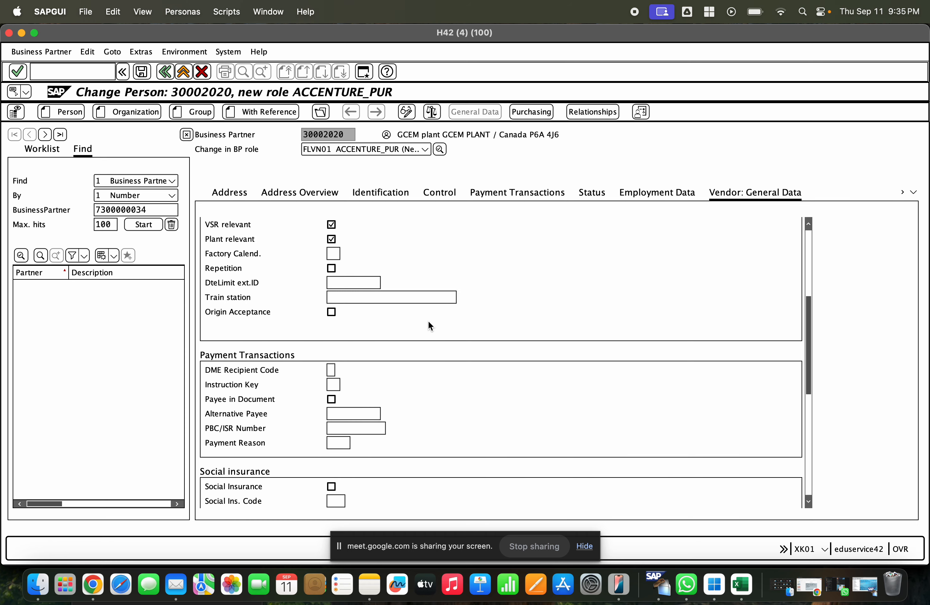
scroll(429, 326, "down", 3)
scroll(428, 320, "up", 10)
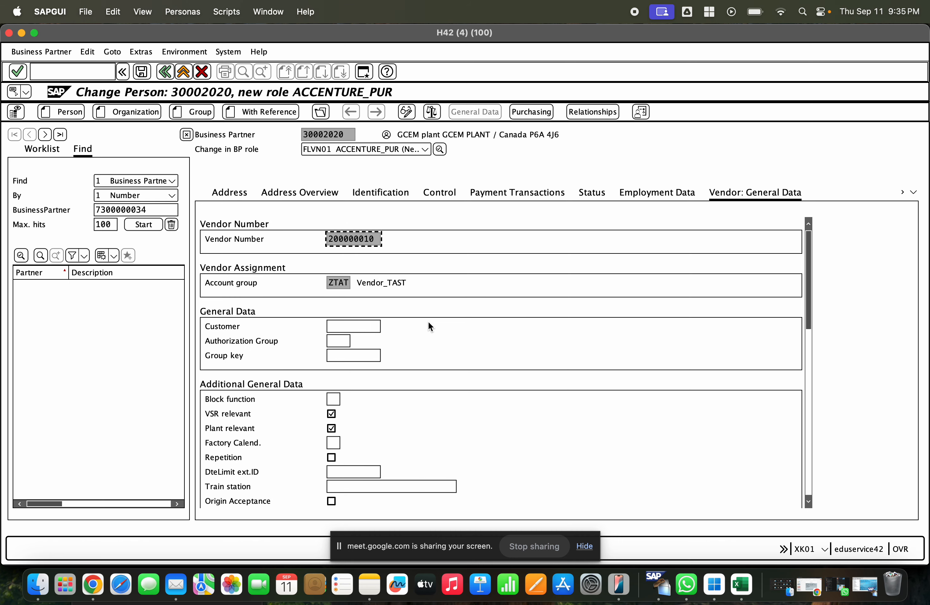
left_click(143, 75)
- Examine the saved vendor general data from the vendor number down to the additional payment transaction settings
scroll(445, 329, "down", 3)
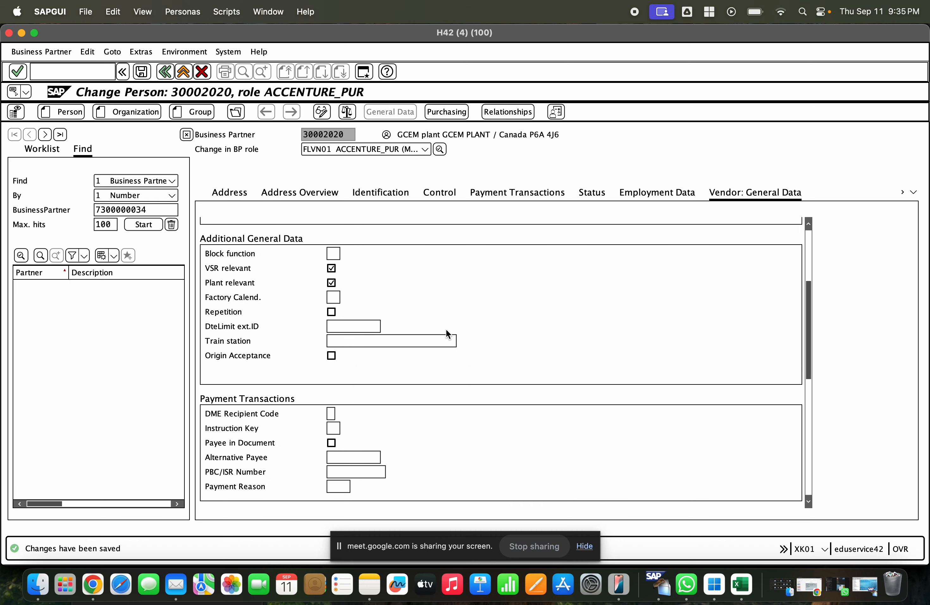
scroll(444, 325, "up", 3)
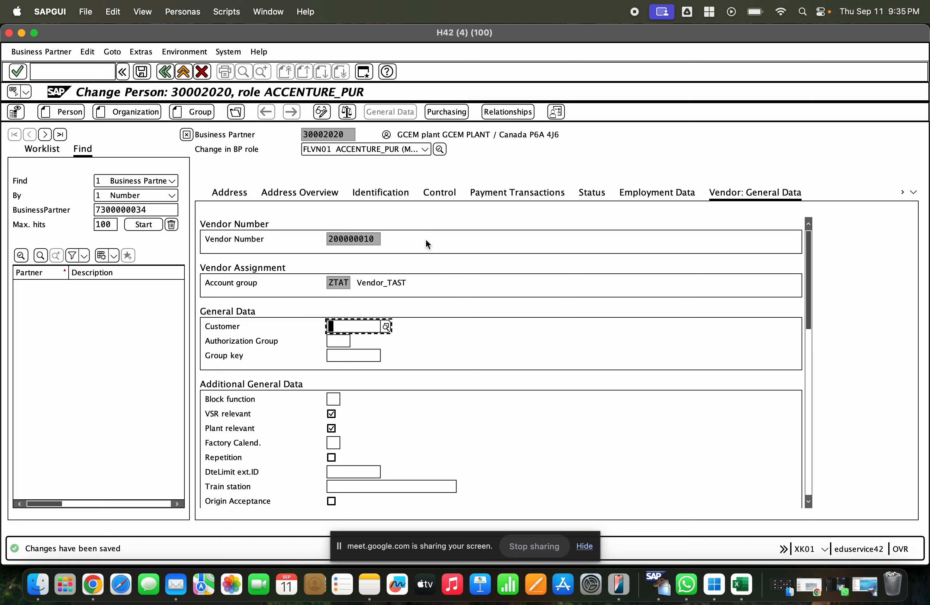
scroll(442, 257, "down", 3)
scroll(442, 257, "down", 15)
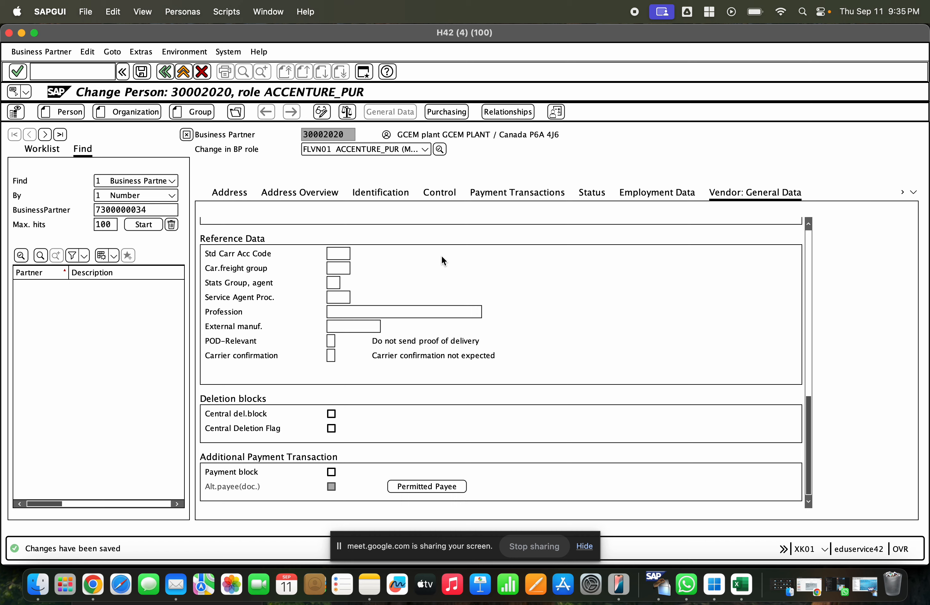
scroll(442, 255, "up", 10)
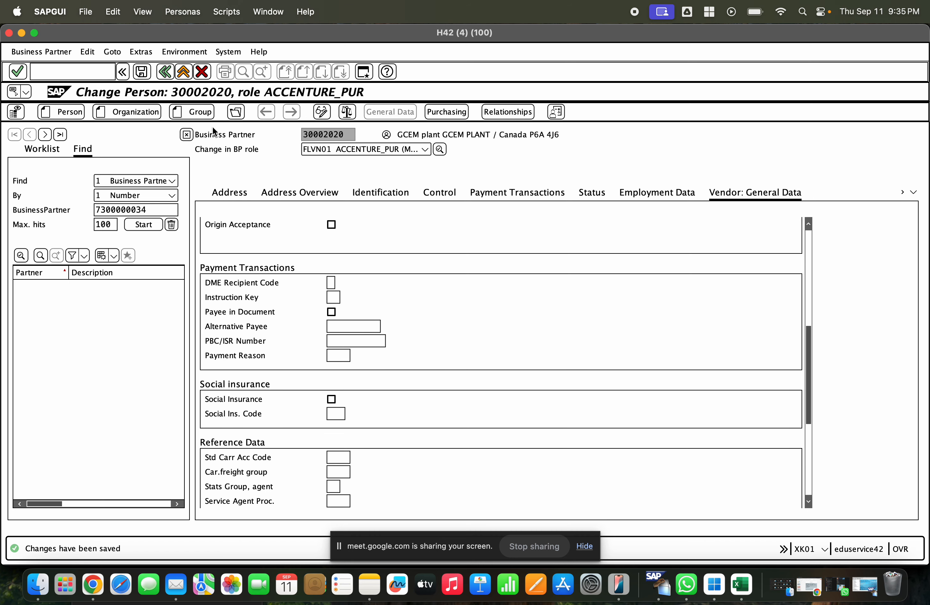
- Toggle the business partner between display and change mode and check its control and identification data
left_click(64, 51)
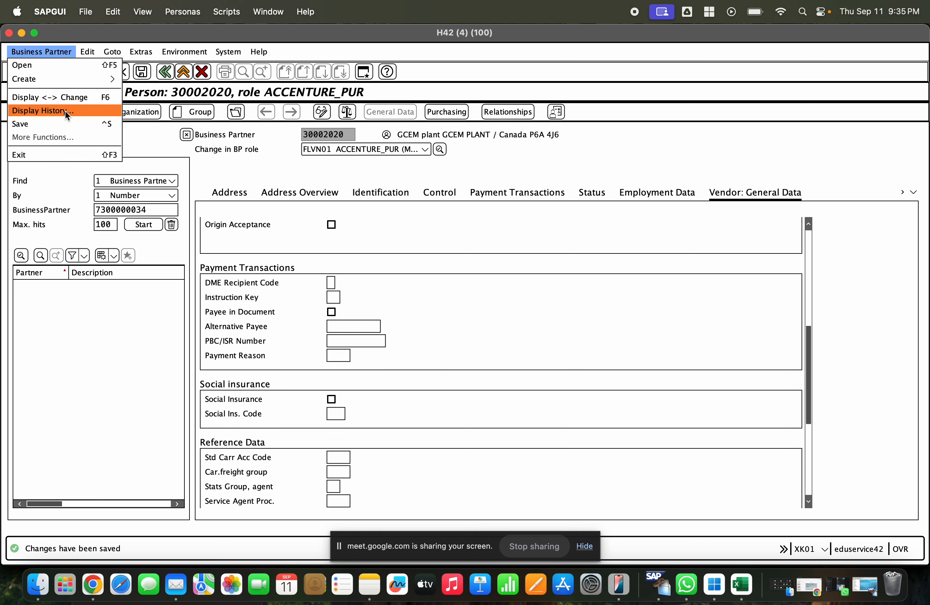
left_click(66, 101)
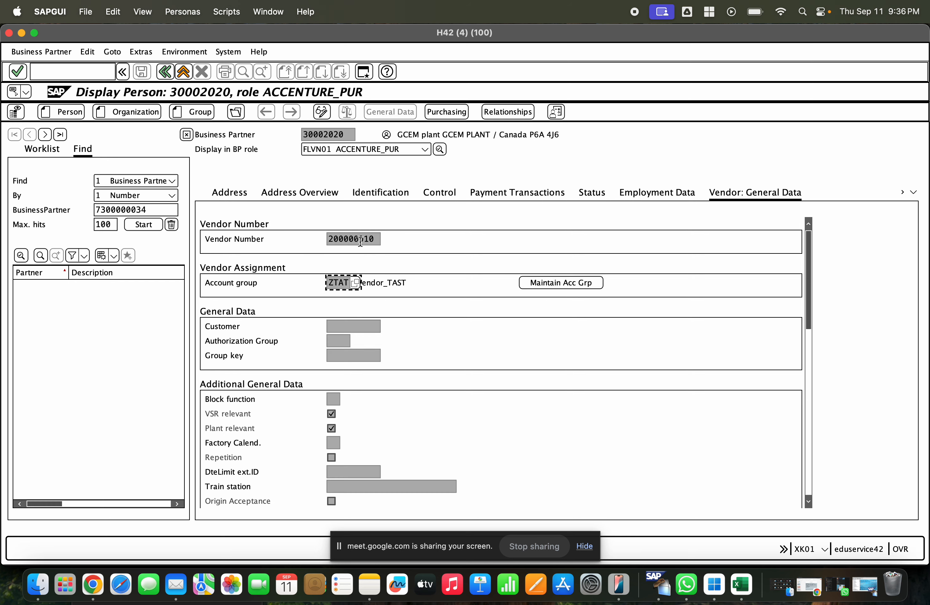
left_click(440, 192)
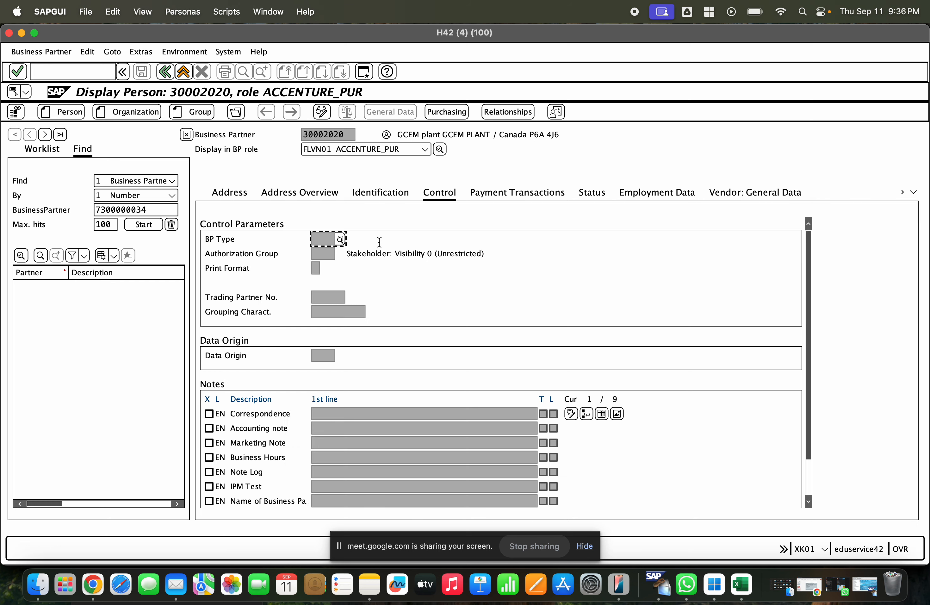
left_click(55, 53)
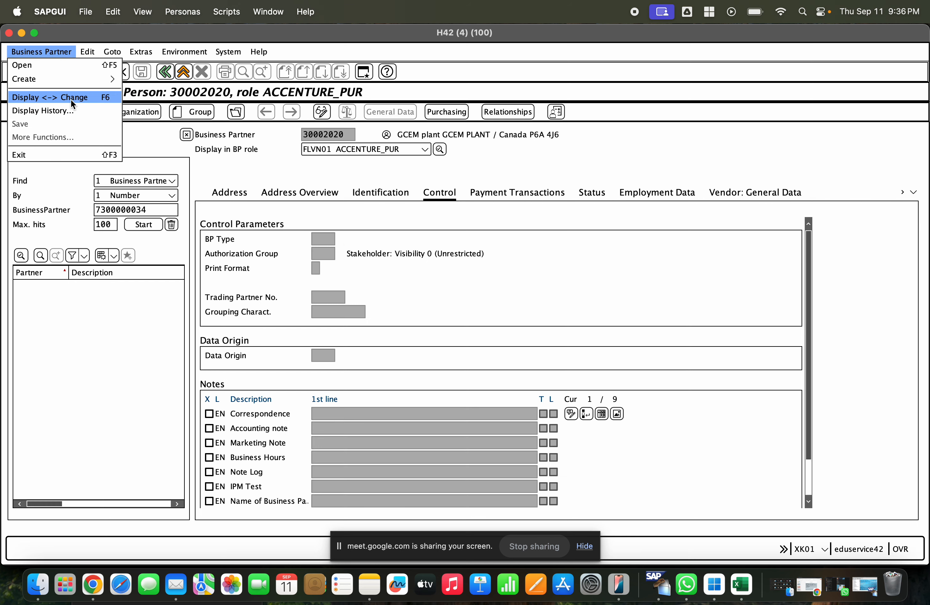
left_click(71, 102)
scroll(399, 278, "down", 2)
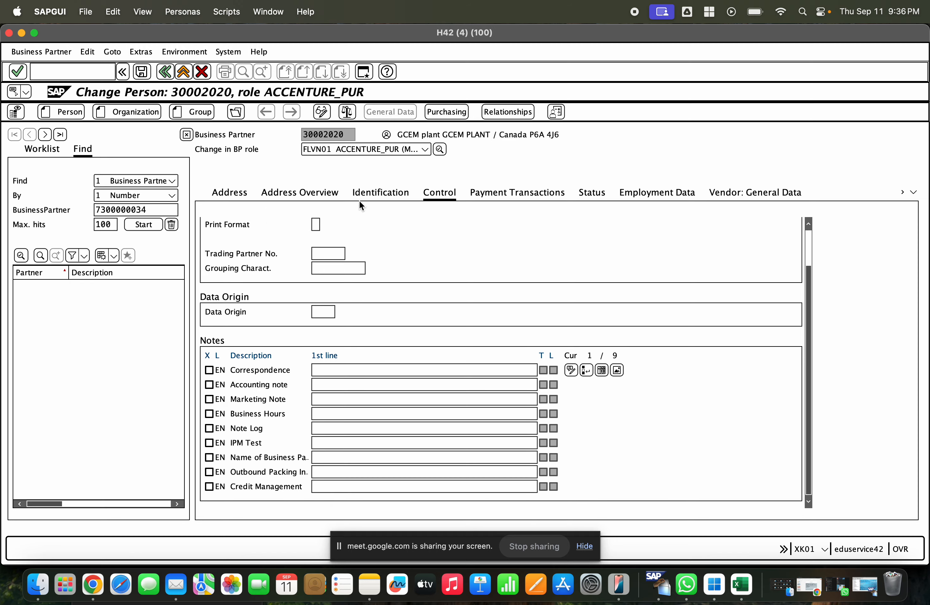
left_click(372, 192)
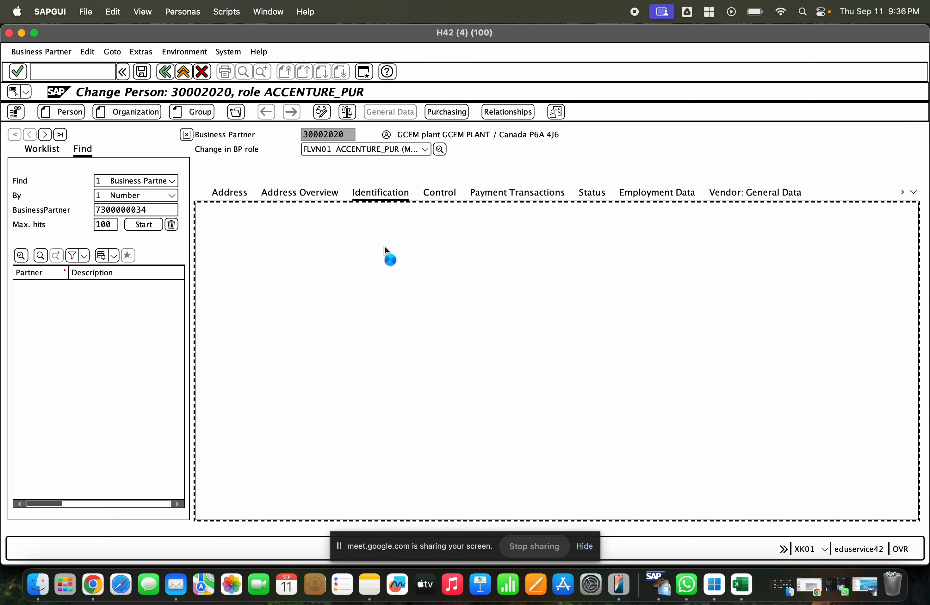
- Go through the vendor general data again in change mode, from the vendor number to the reference data and deletion blocks
left_click(692, 193)
left_click(711, 193)
scroll(506, 280, "down", 5)
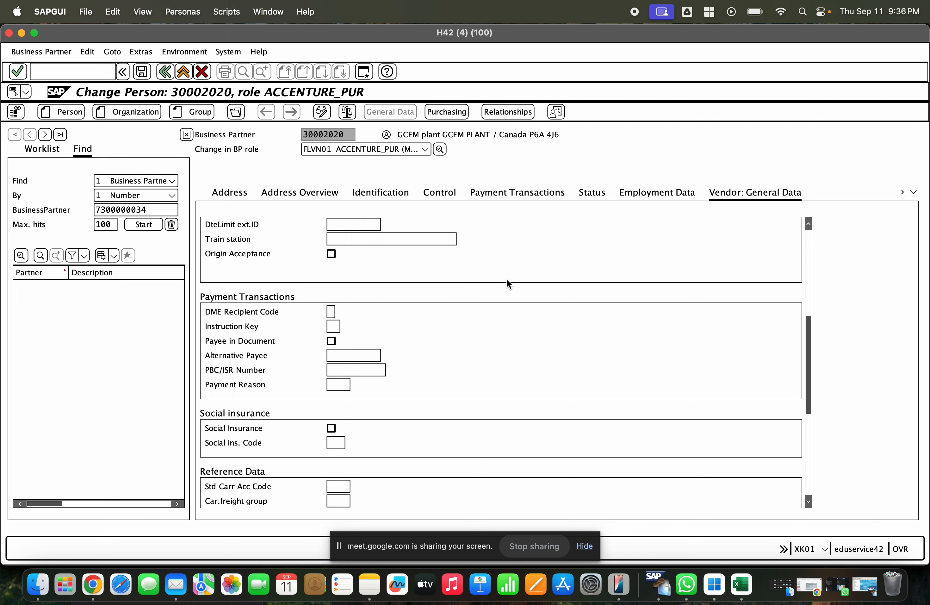
scroll(506, 284, "down", 1)
scroll(507, 280, "down", 9)
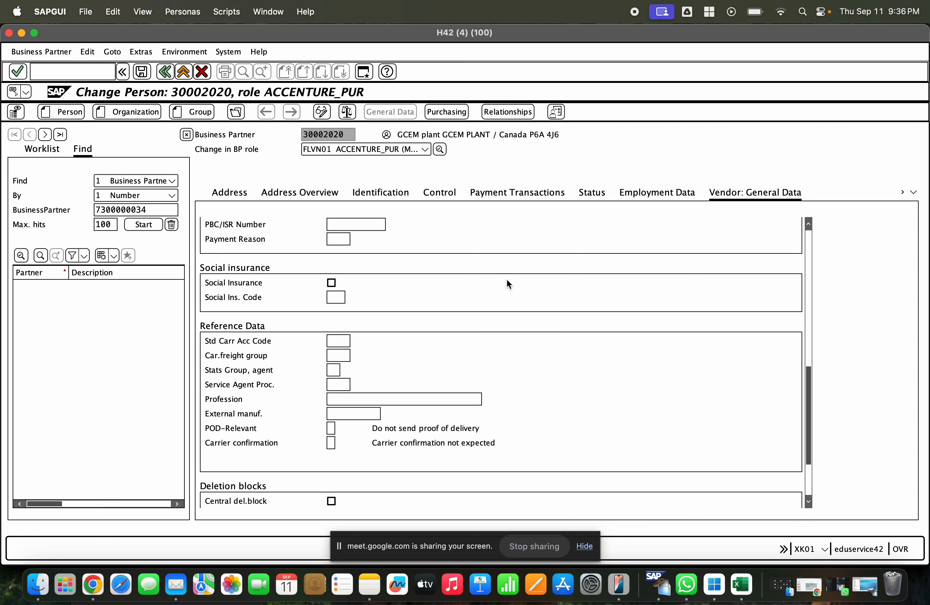
scroll(506, 280, "down", 6)
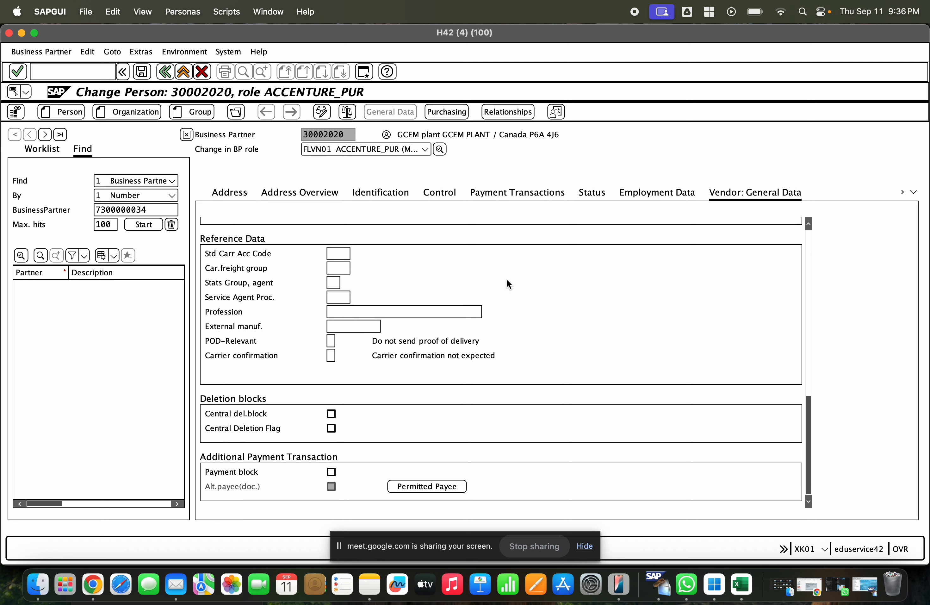
scroll(506, 279, "up", 11)
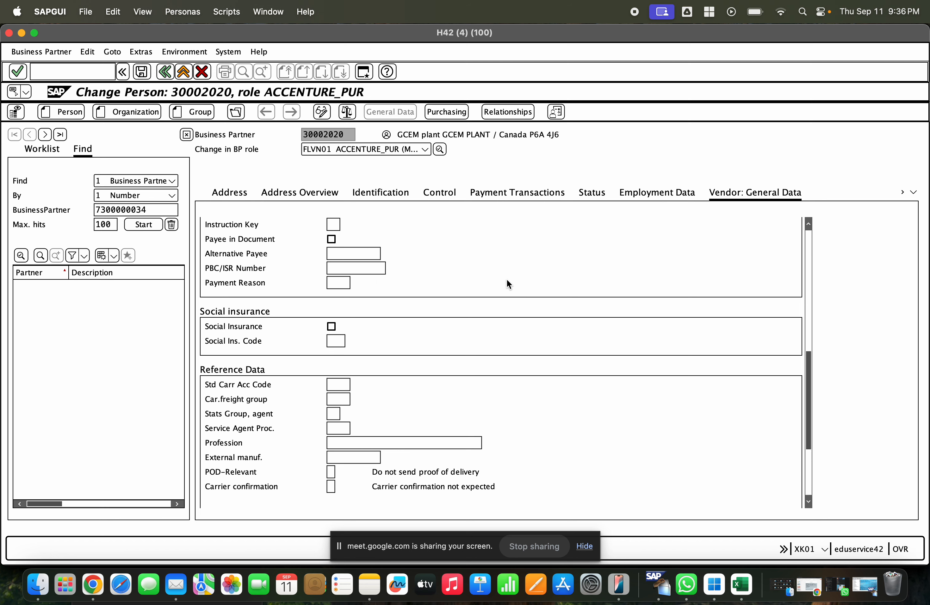
scroll(507, 280, "up", 7)
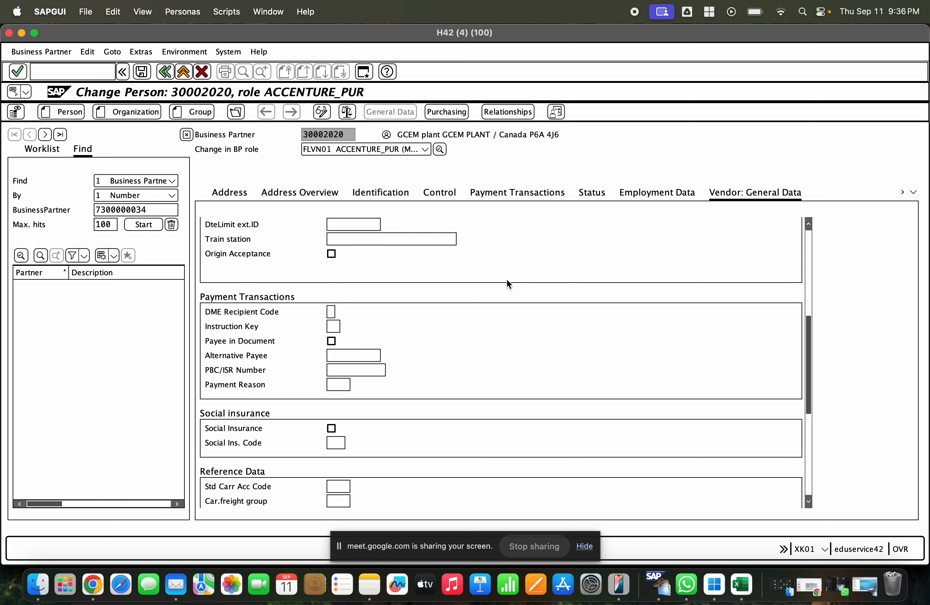
scroll(507, 281, "up", 6)
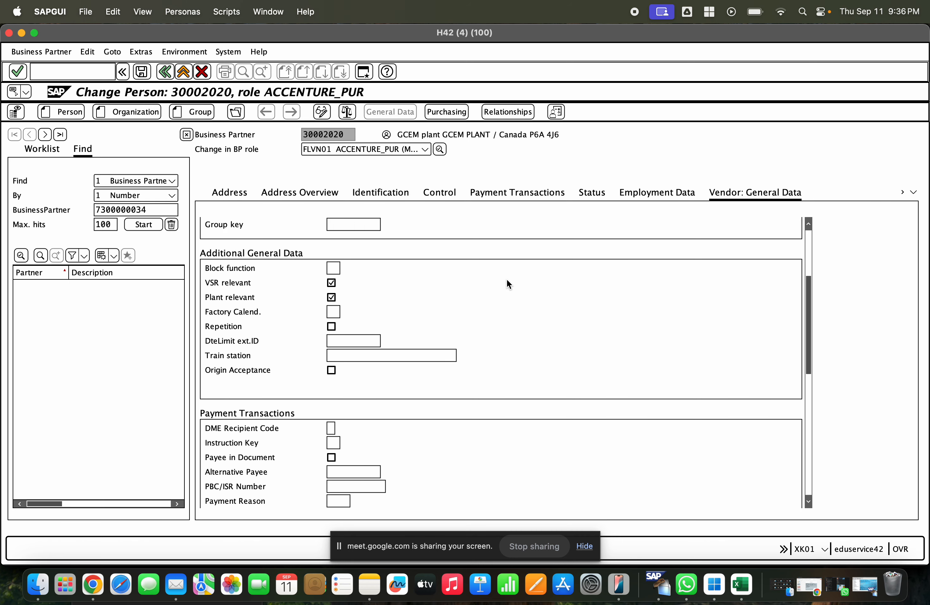
scroll(507, 280, "up", 5)
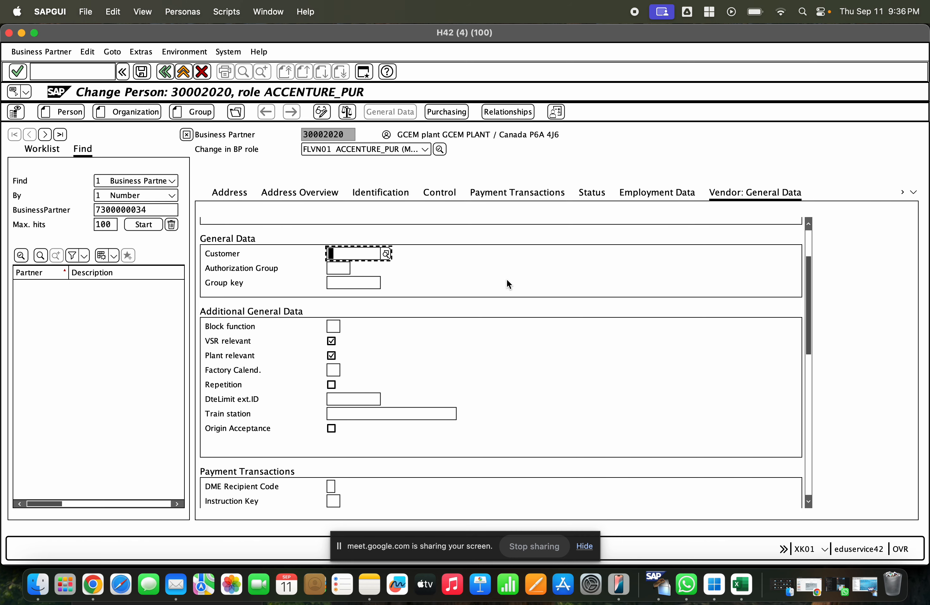
scroll(506, 279, "up", 4)
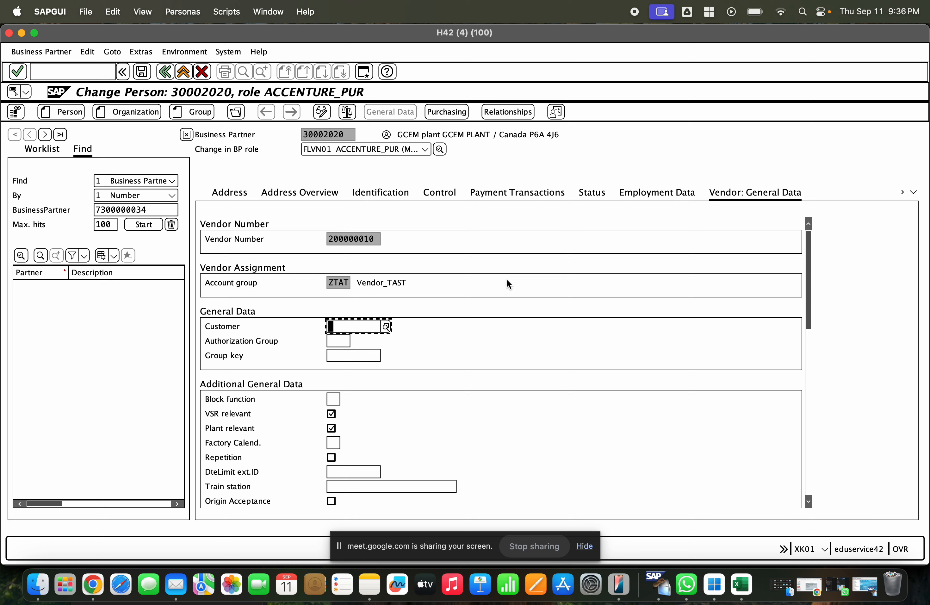
- Examine the vendor general data from the customer field to the additional payment transaction settings and check the business partner's control data
scroll(506, 279, "down", 6)
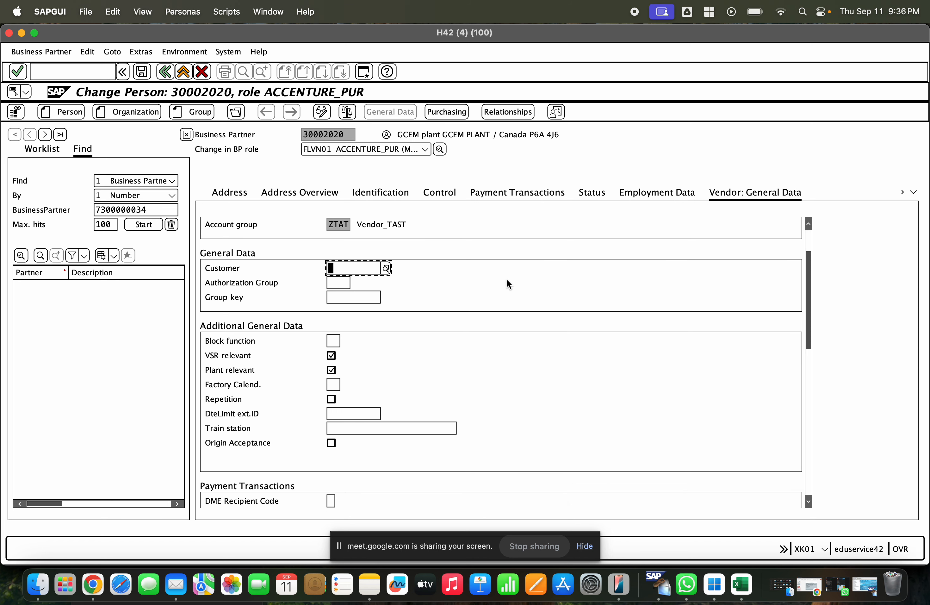
scroll(506, 279, "down", 11)
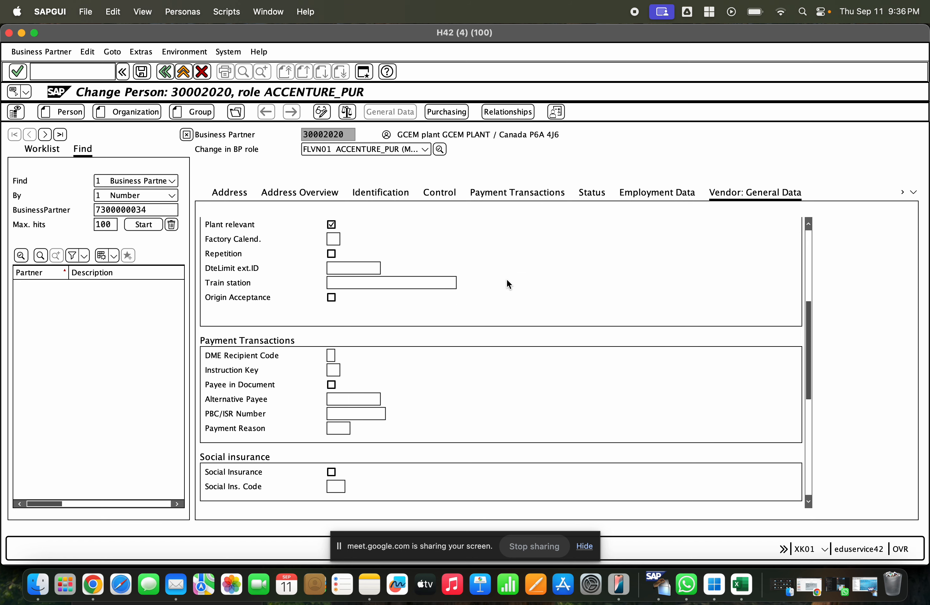
scroll(507, 279, "down", 10)
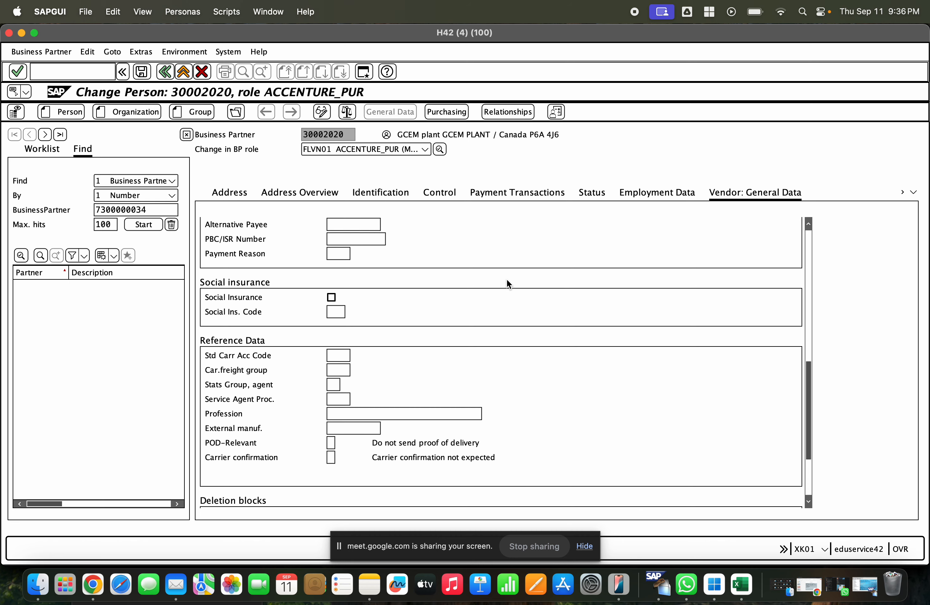
scroll(506, 279, "down", 6)
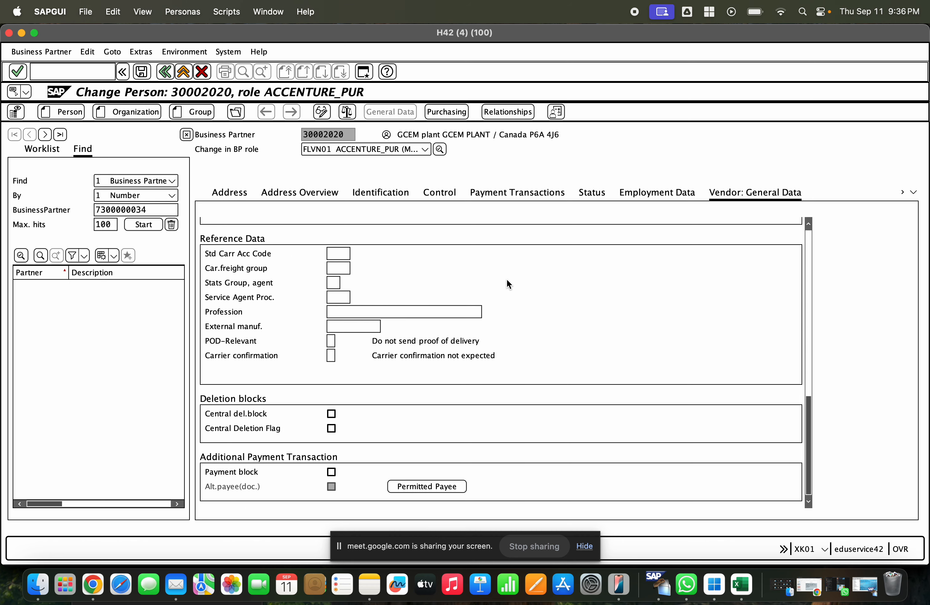
left_click(431, 200)
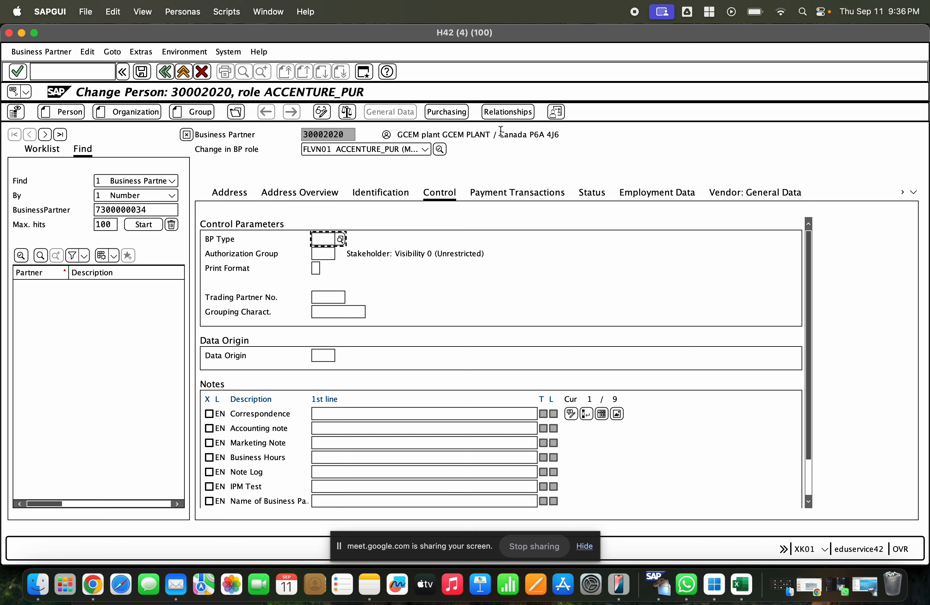
- Examine the purchasing data for purchasing organization RAMC, from the conditions through the control data to the additional service data
left_click(447, 111)
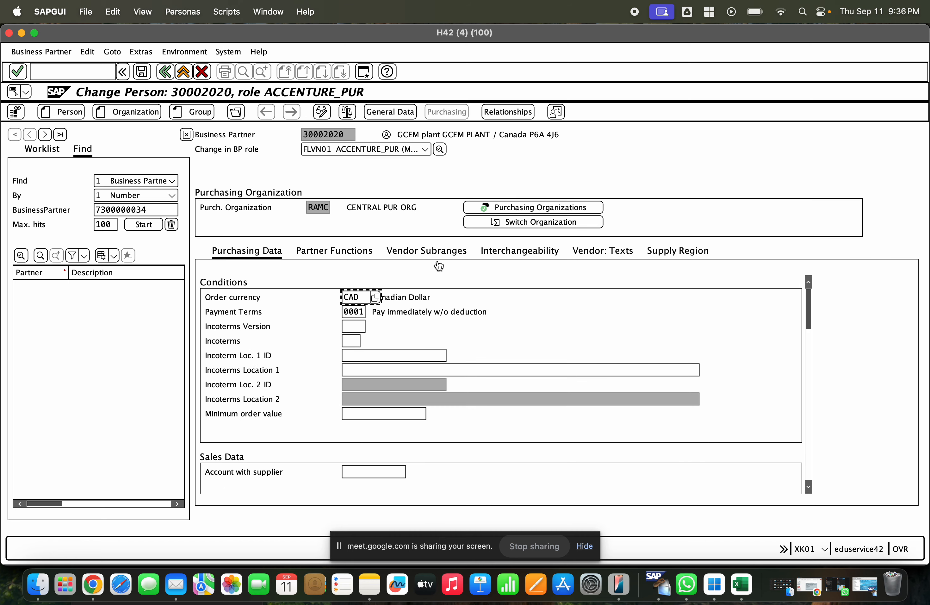
scroll(472, 311, "down", 5)
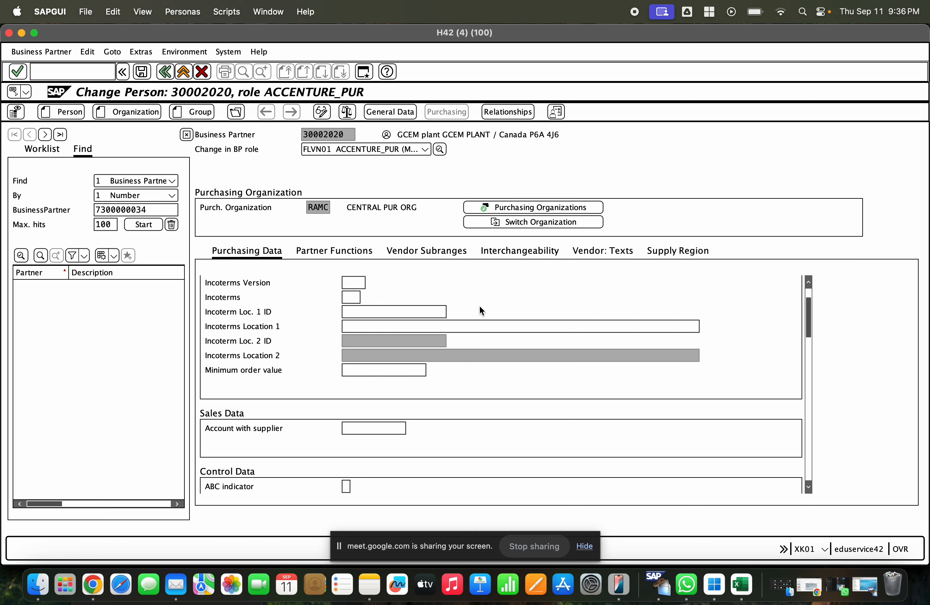
scroll(481, 311, "down", 10)
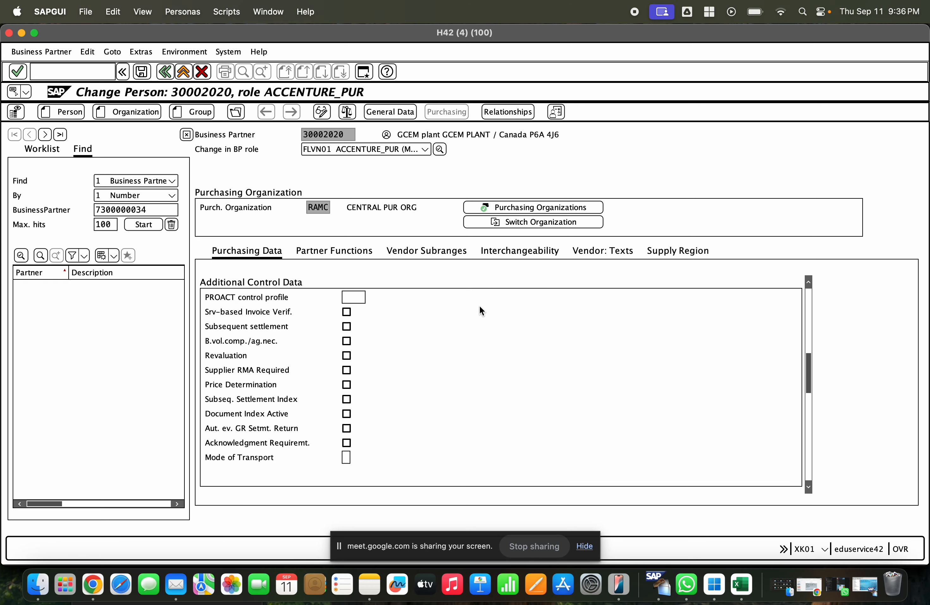
scroll(480, 306, "down", 8)
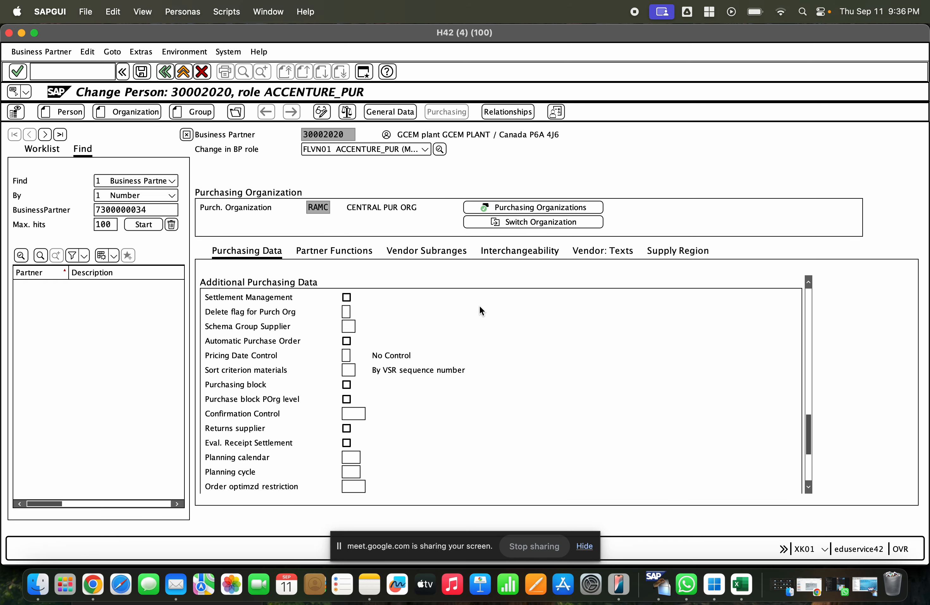
scroll(480, 307, "down", 5)
scroll(480, 305, "down", 3)
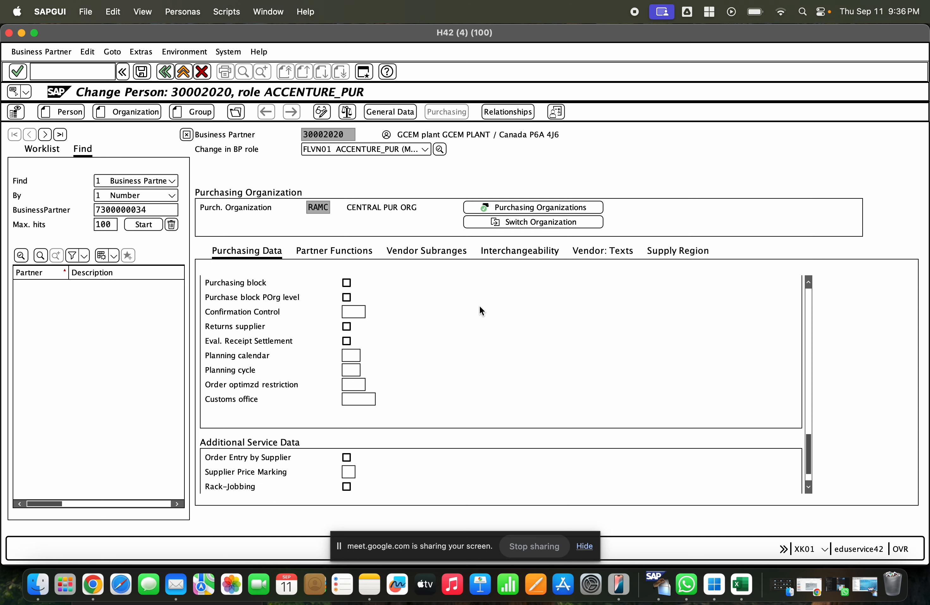
scroll(480, 305, "up", 5)
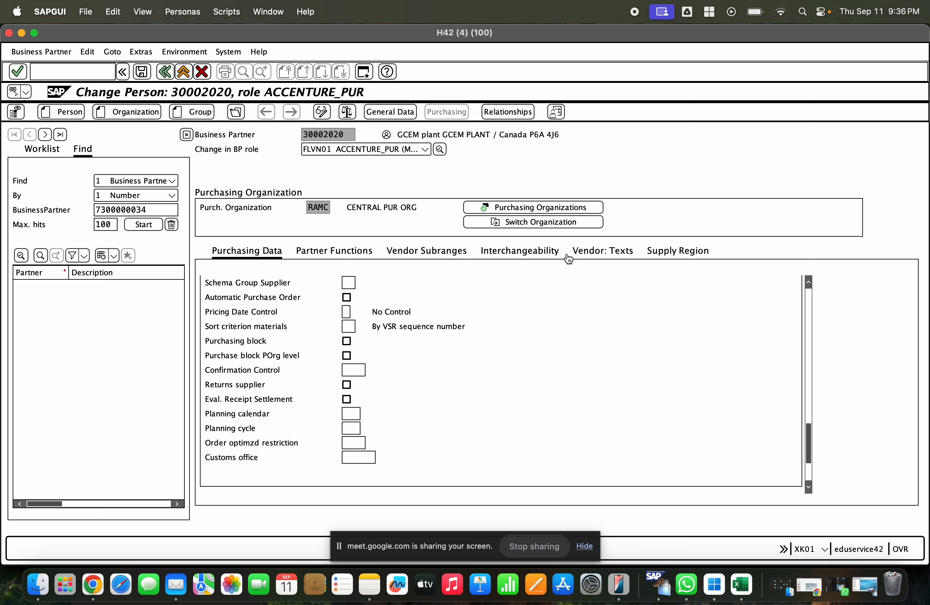
- Return to the general data and check the address, identification, control, payment transactions, status and employment data
left_click(391, 111)
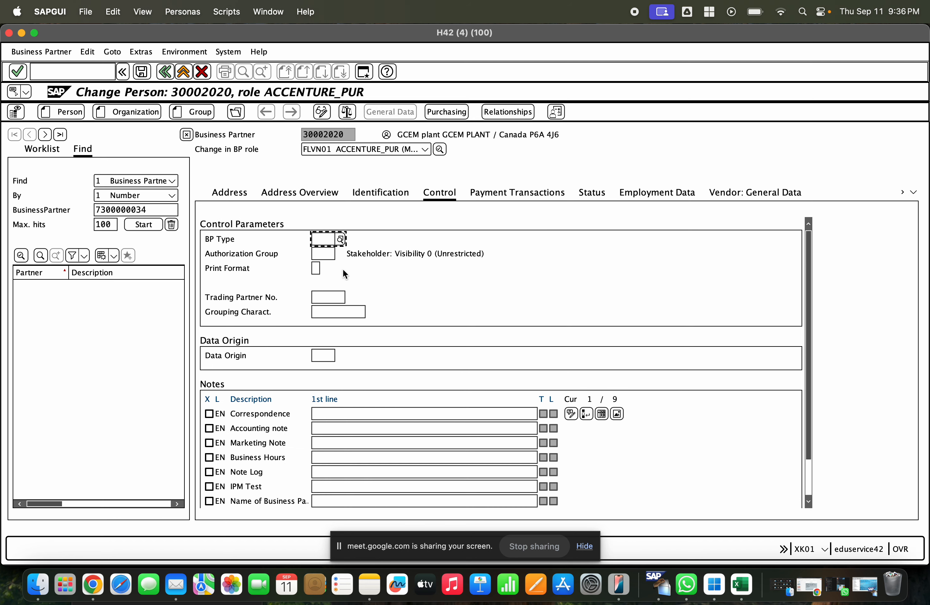
scroll(424, 279, "down", 1)
left_click(227, 195)
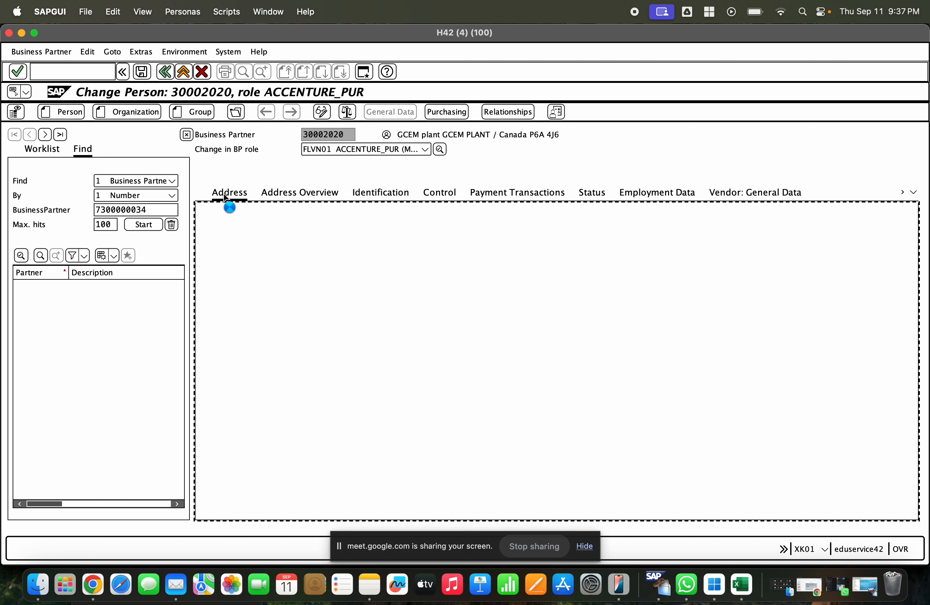
left_click(288, 195)
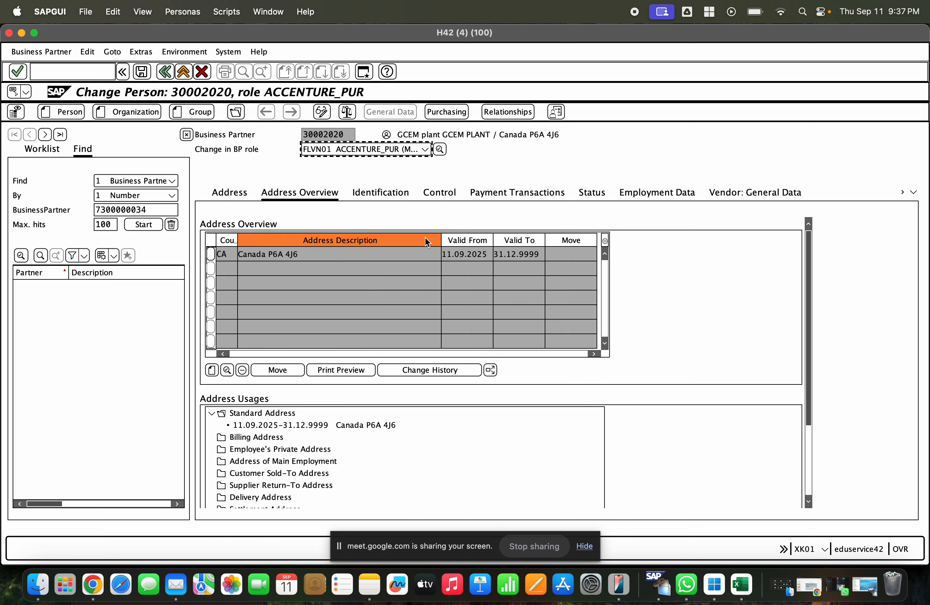
left_click(381, 193)
left_click(436, 194)
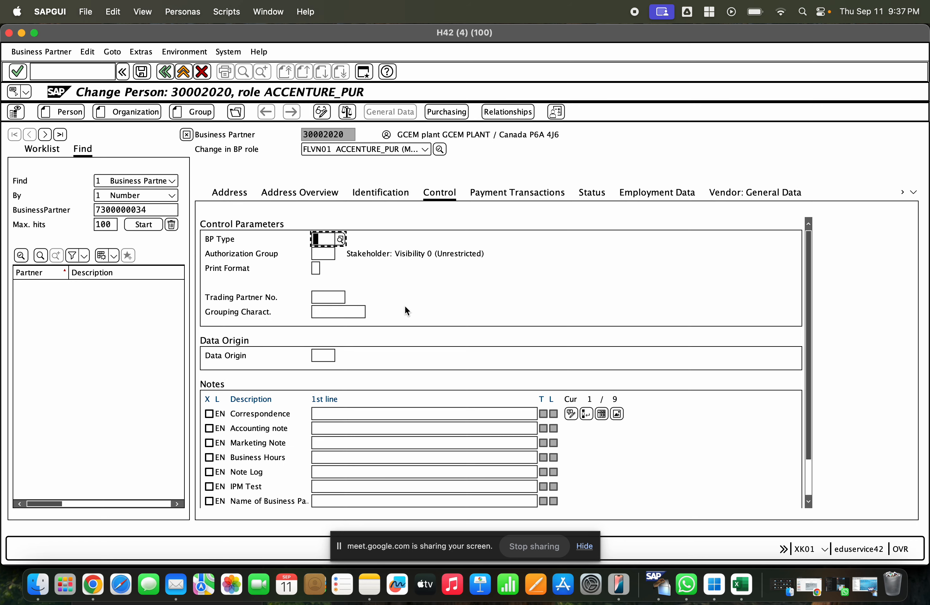
scroll(406, 306, "down", 3)
left_click(483, 195)
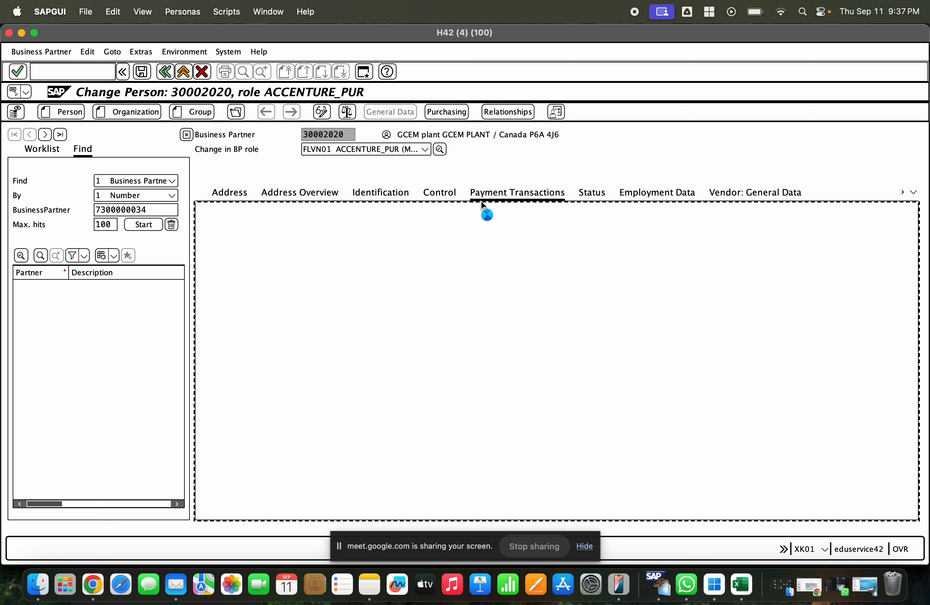
left_click(589, 195)
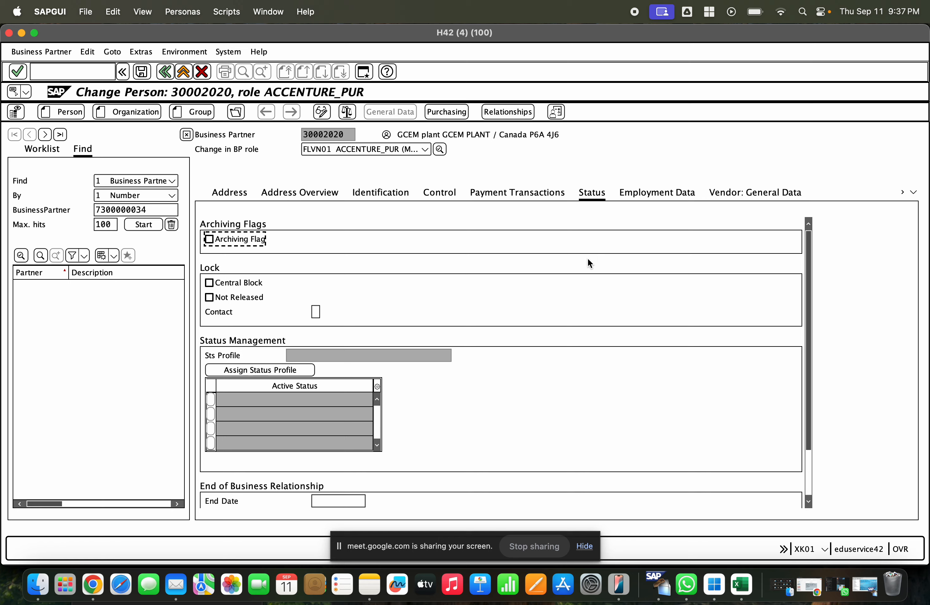
scroll(587, 262, "down", 3)
left_click(636, 197)
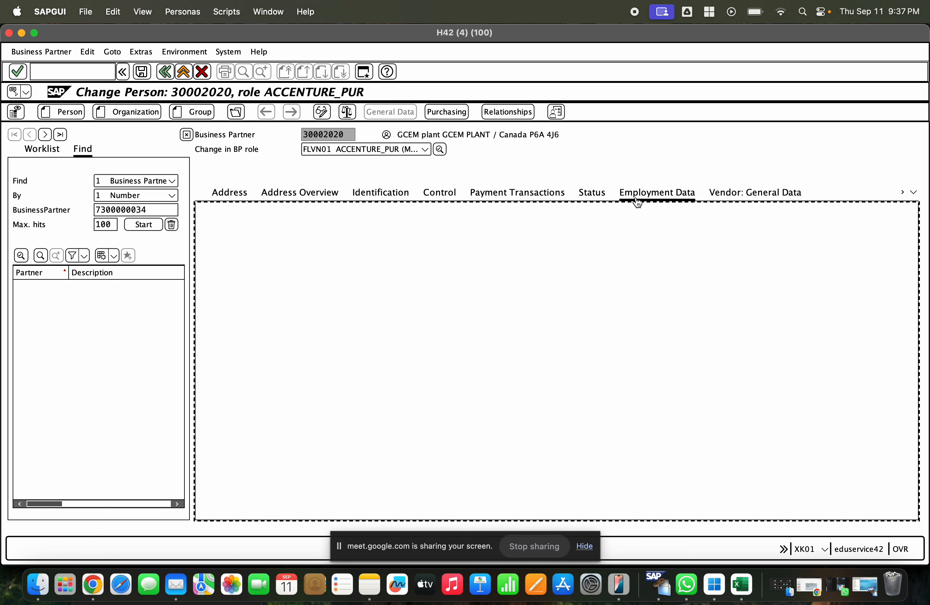
- Inspect the vendor general data for plant-related settings, covering the additional general data, payment transactions, social insurance, reference data and deletion blocks
left_click(725, 197)
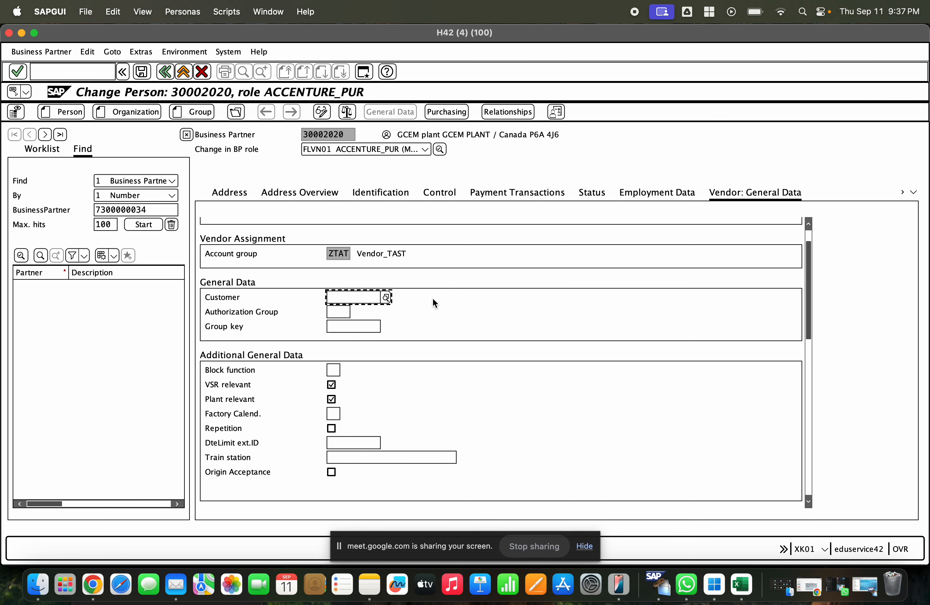
scroll(432, 298, "down", 4)
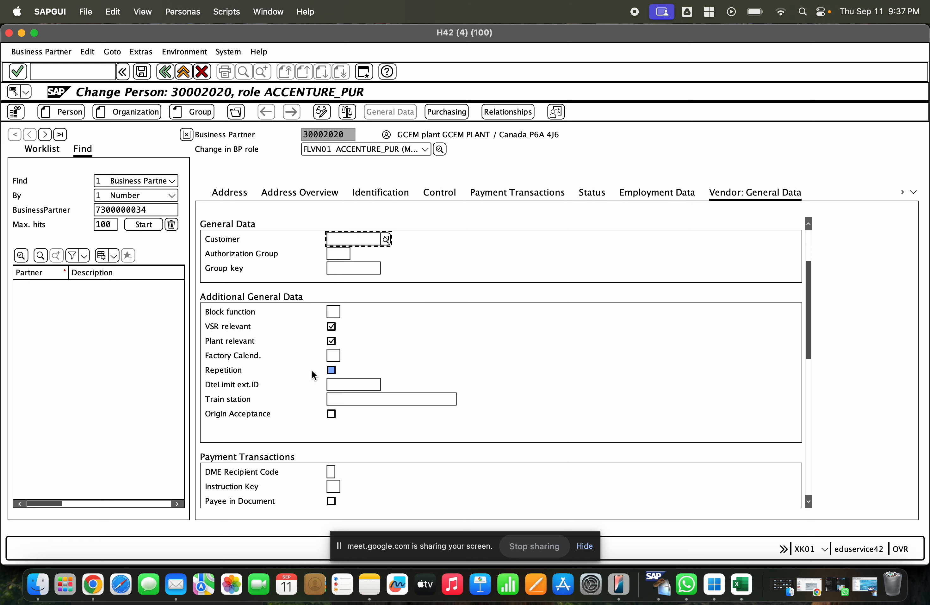
scroll(313, 374, "down", 7)
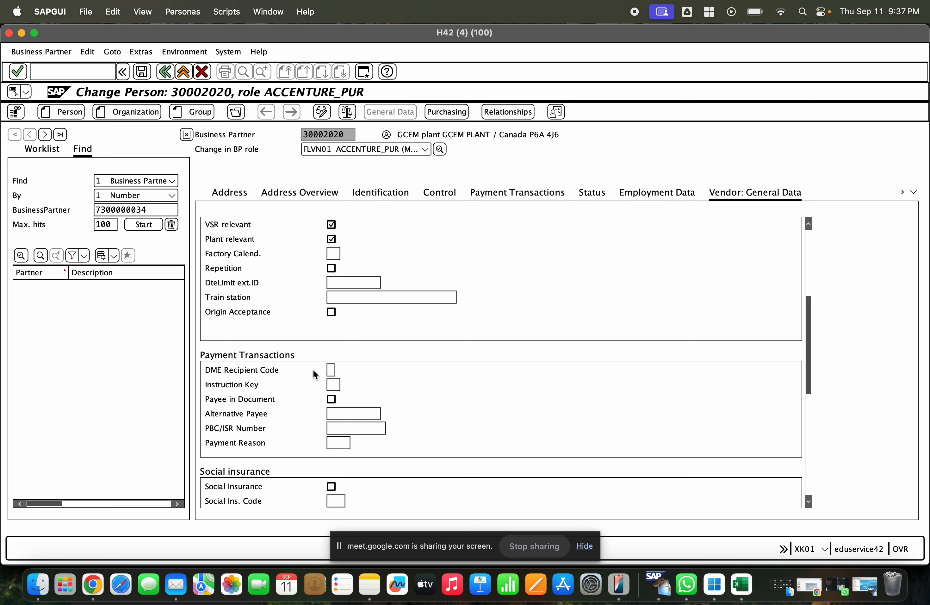
scroll(313, 369, "down", 8)
scroll(315, 367, "up", 20)
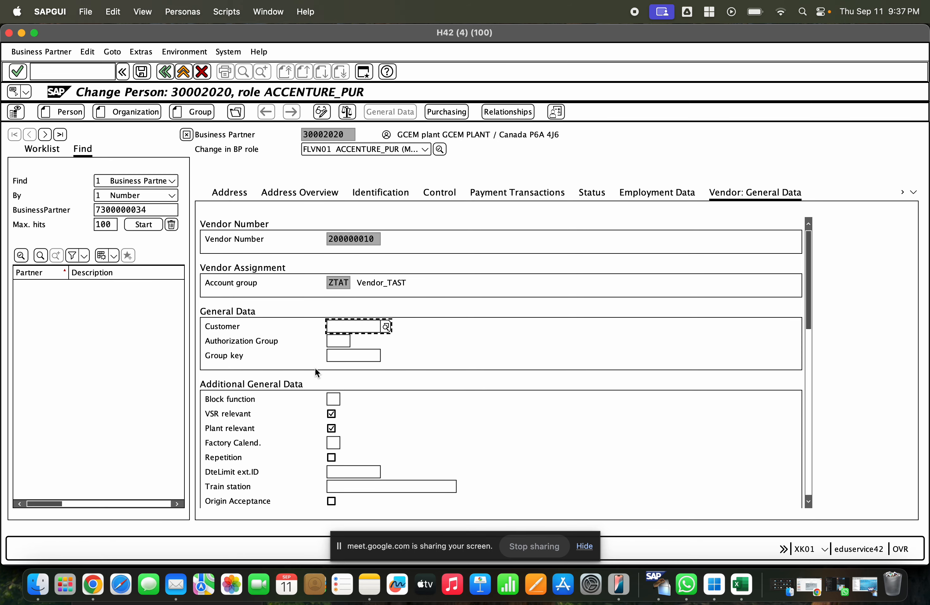
scroll(309, 363, "down", 1)
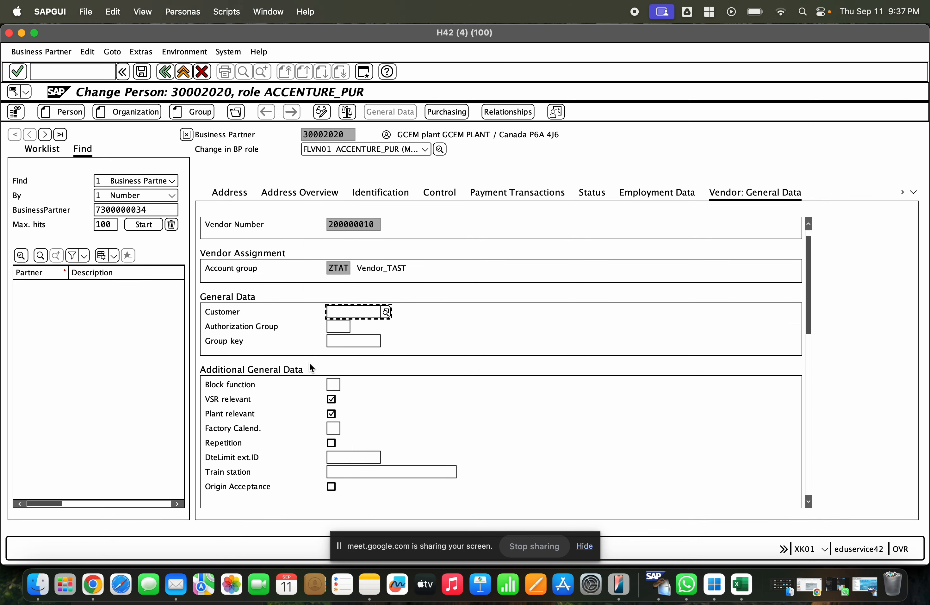
scroll(309, 363, "down", 10)
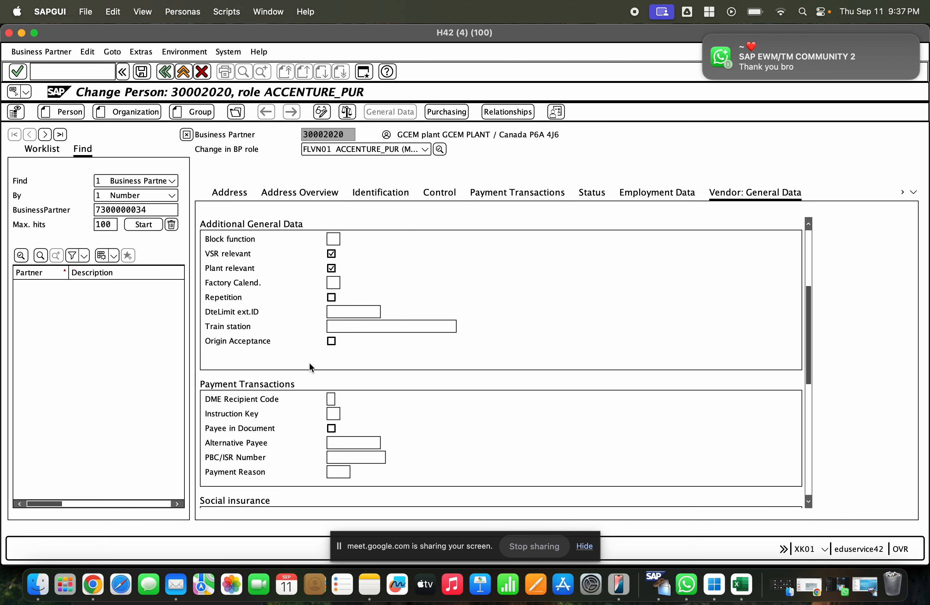
scroll(309, 367, "down", 6)
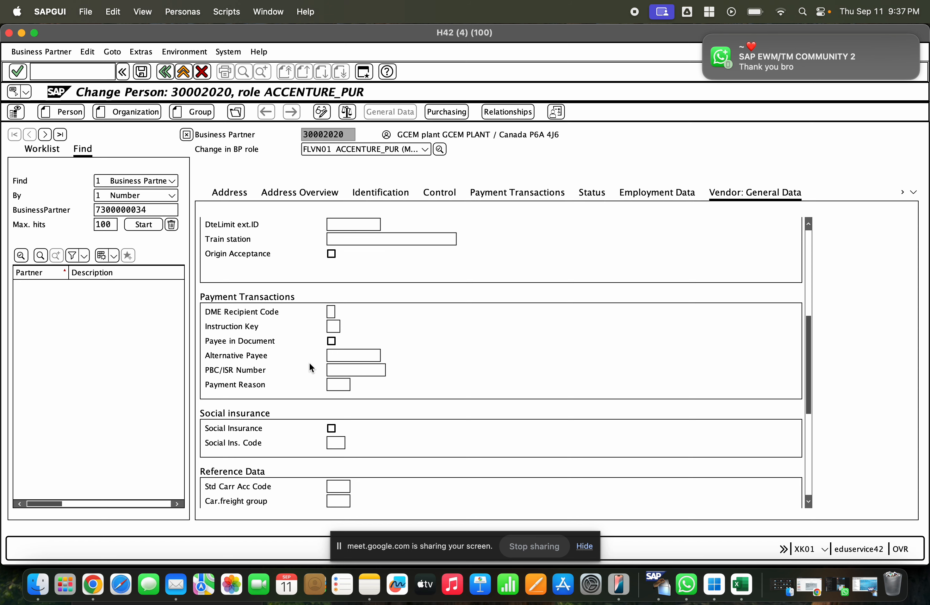
scroll(310, 348, "down", 10)
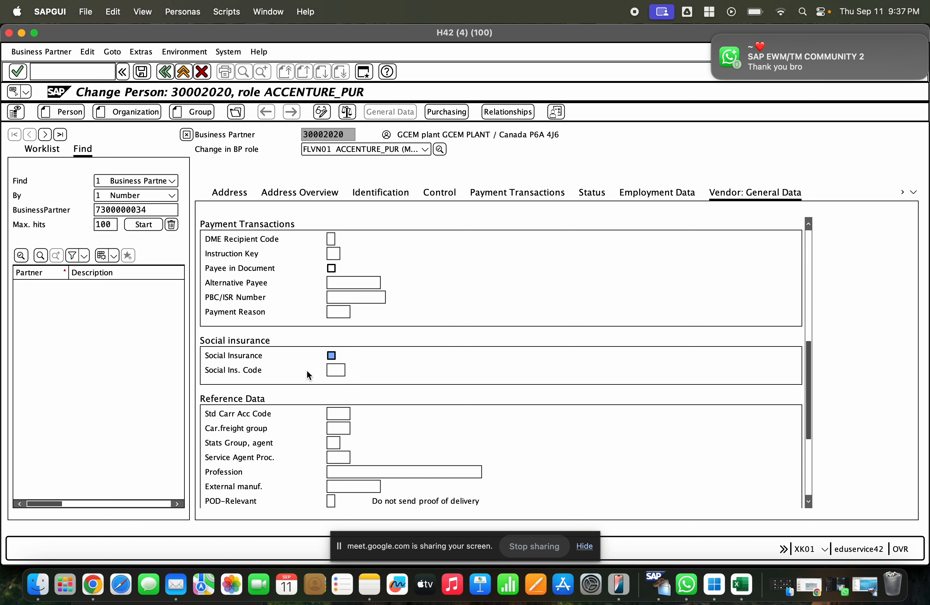
scroll(307, 370, "down", 6)
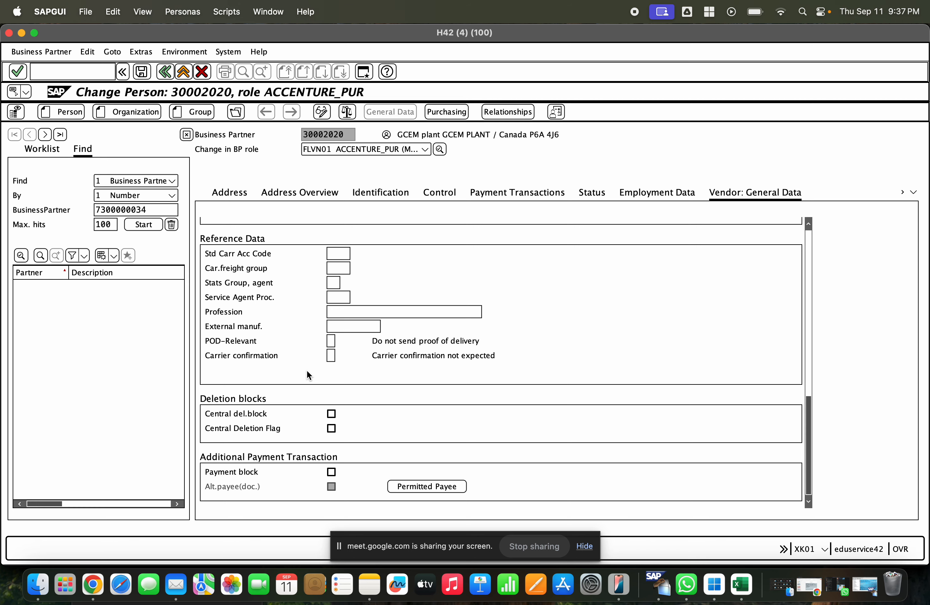
- Review the vendor general data from the reference data back to the vendor number, and check the vendor tax data
scroll(308, 374, "up", 6)
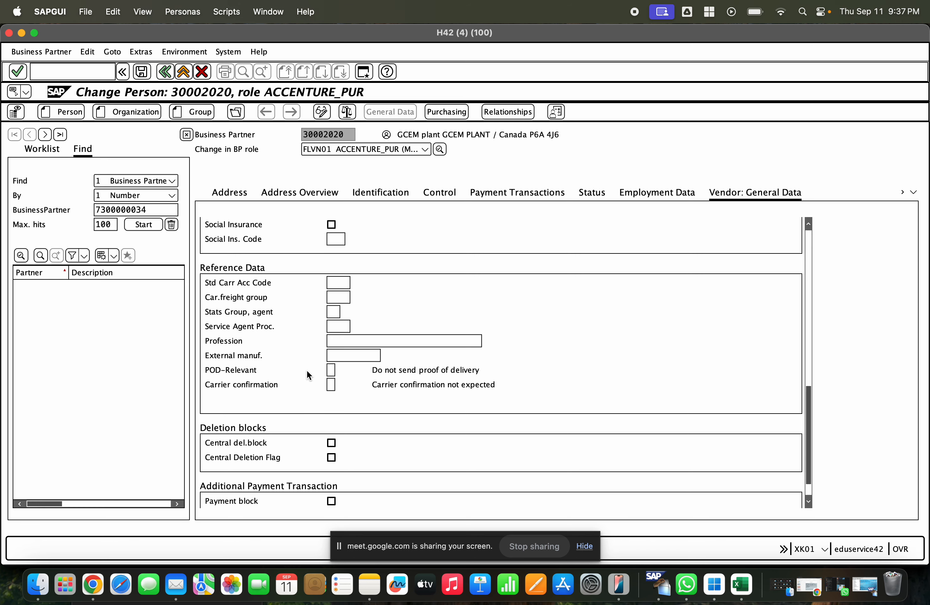
scroll(307, 371, "up", 6)
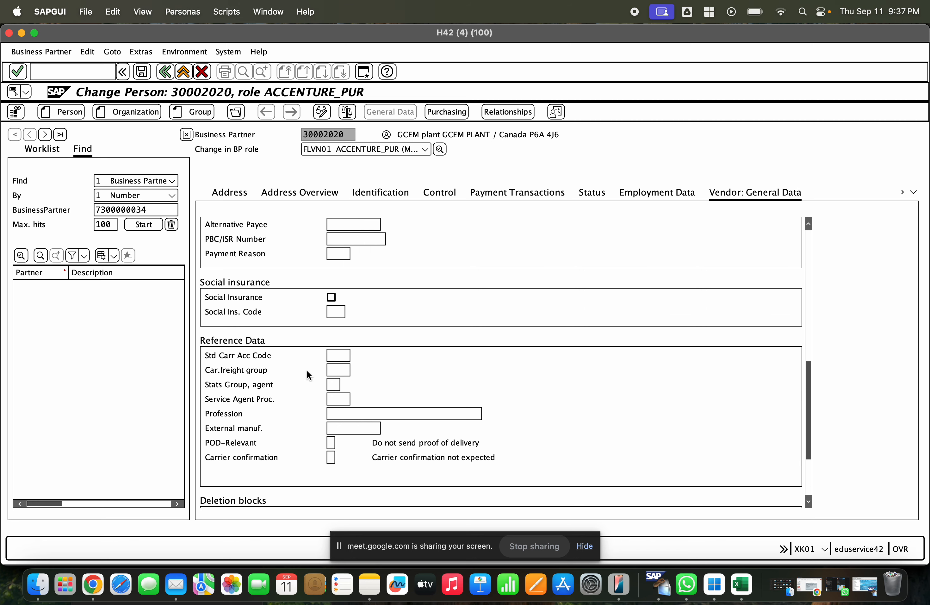
scroll(307, 371, "up", 4)
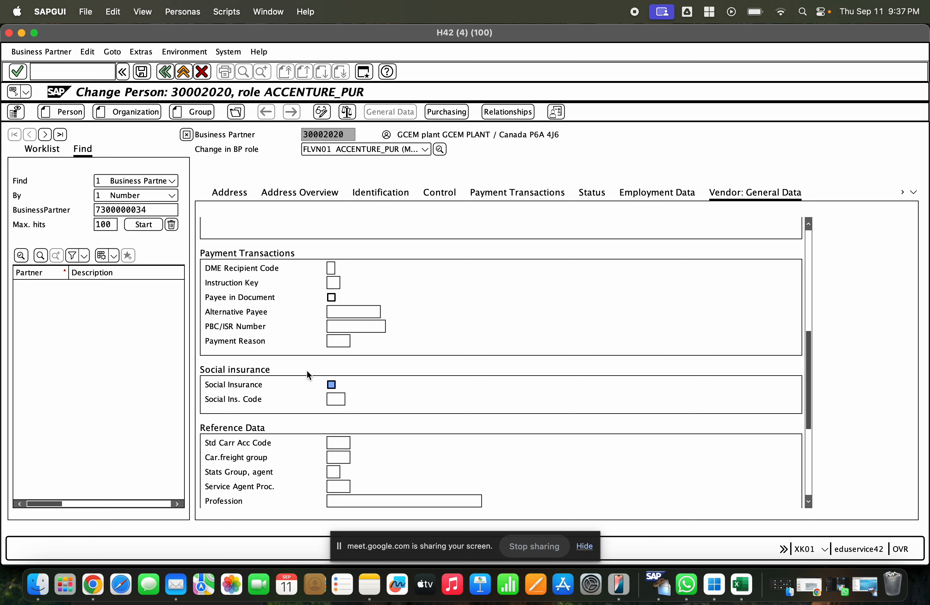
scroll(307, 374, "up", 3)
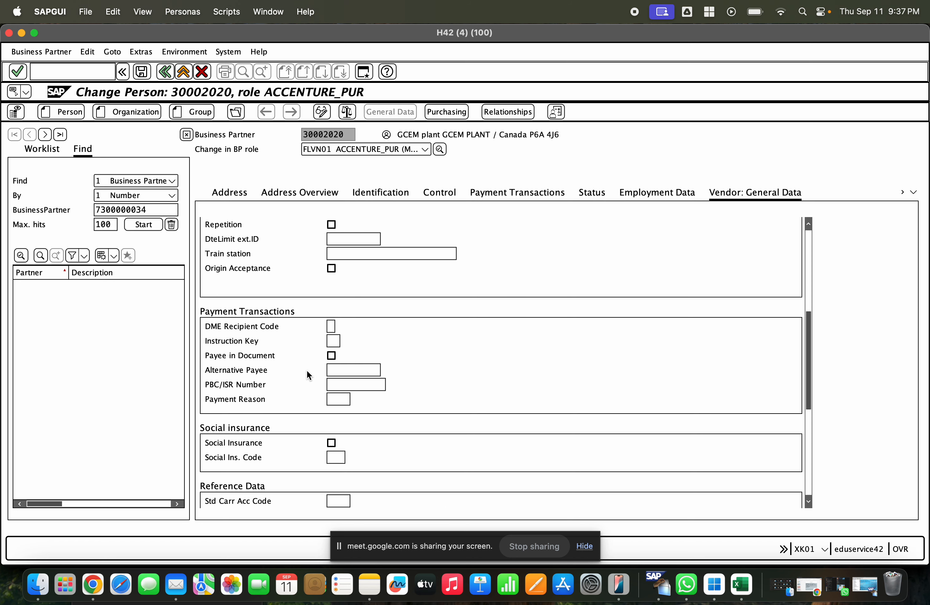
scroll(307, 371, "up", 10)
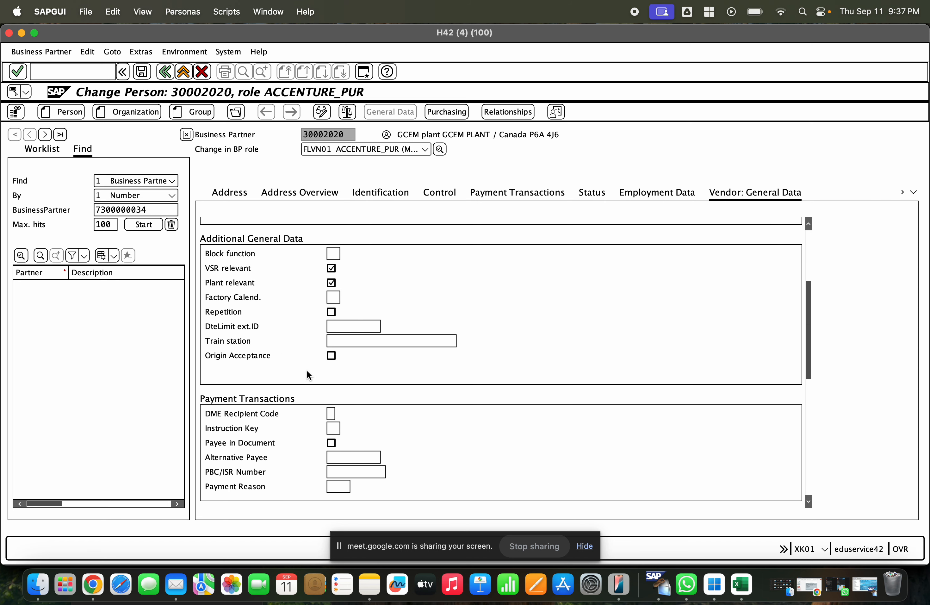
scroll(307, 371, "up", 2)
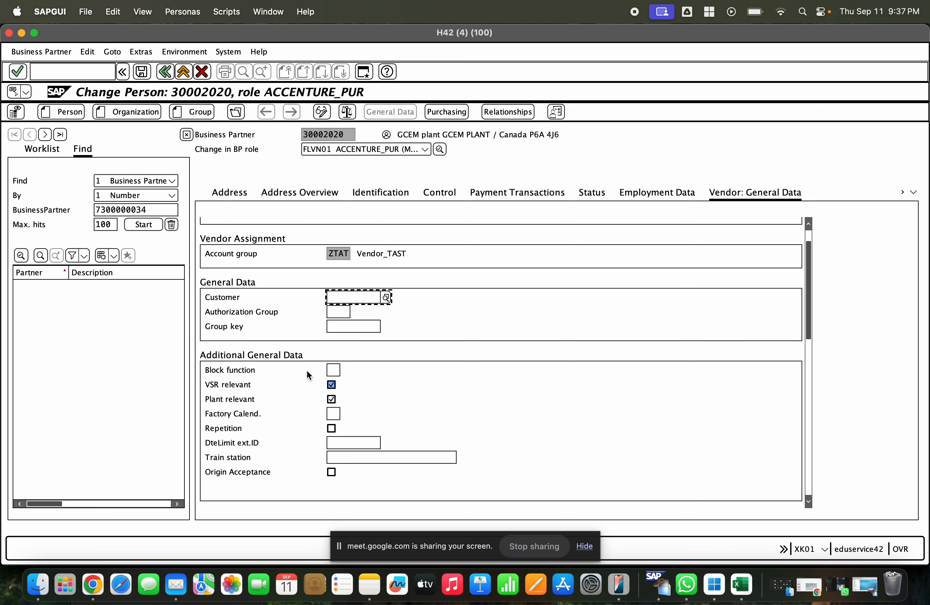
scroll(307, 371, "up", 2)
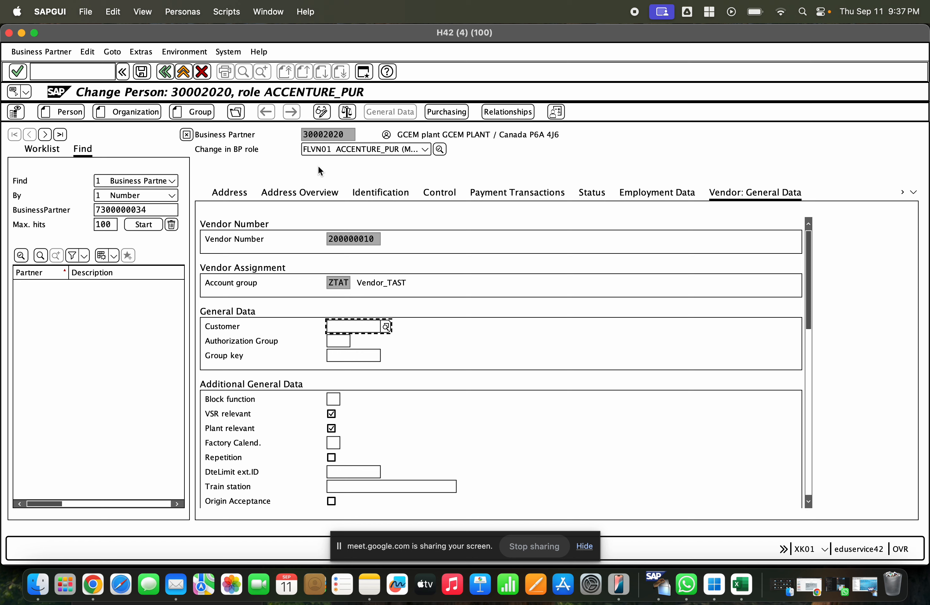
left_click(914, 192)
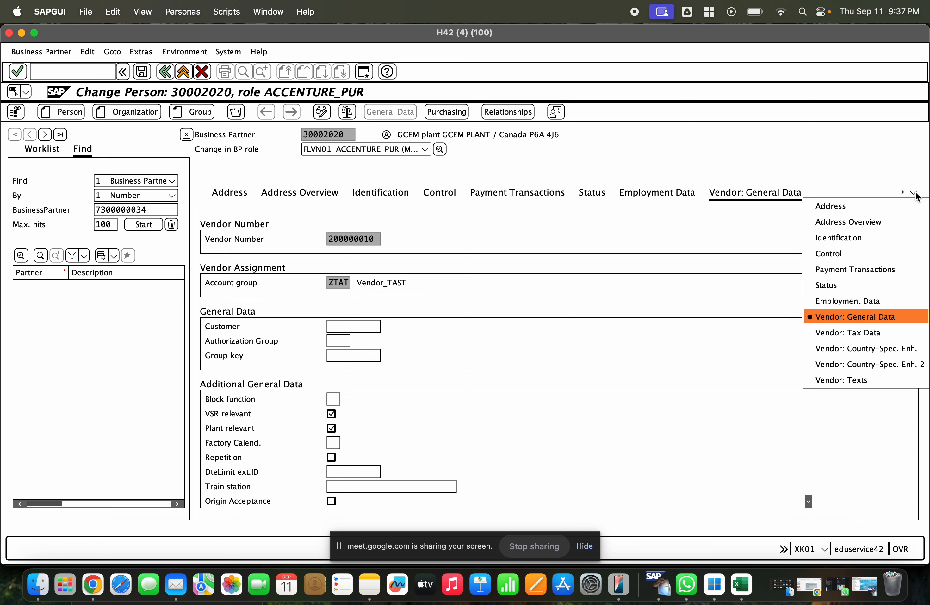
left_click(886, 333)
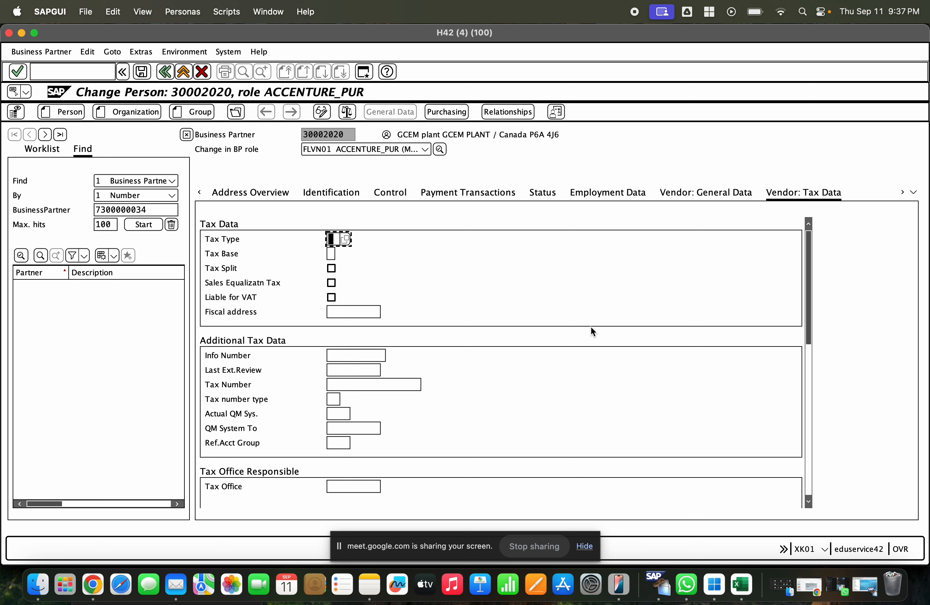
scroll(589, 329, "down", 10)
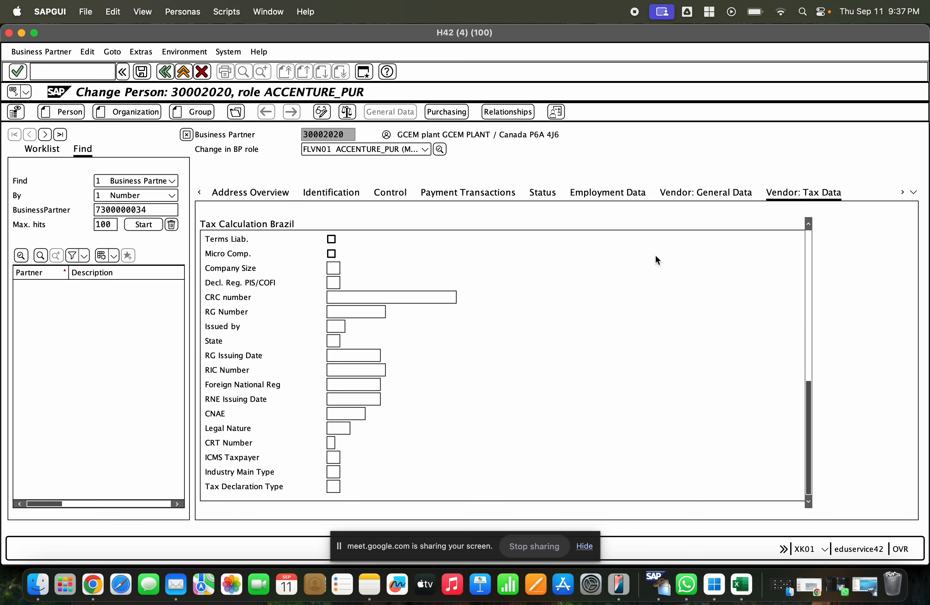
- Recheck the vendor general data, examining the plant-relevant indicator and the remaining sections through to the additional payment transaction settings
left_click(719, 191)
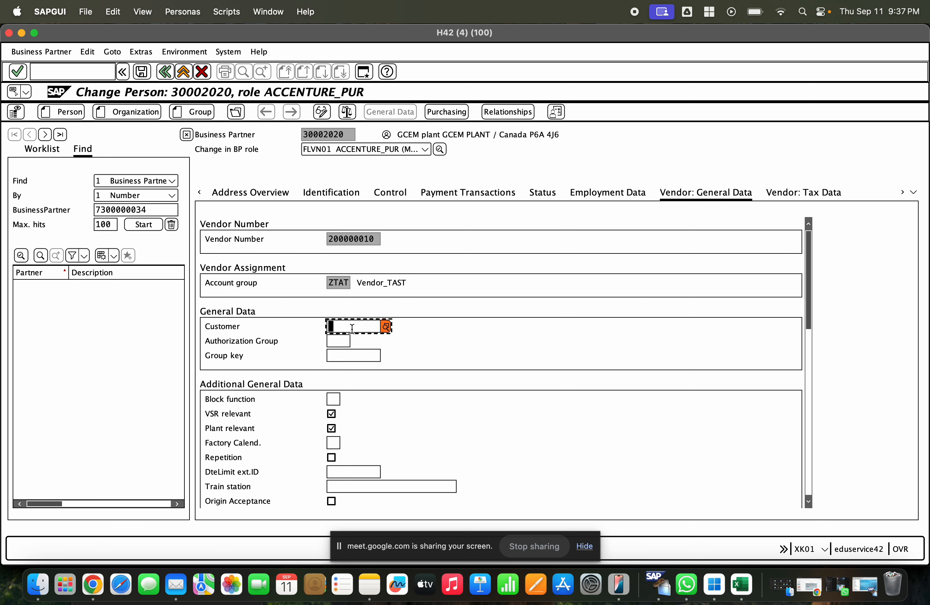
scroll(351, 334, "down", 2)
scroll(349, 331, "down", 3)
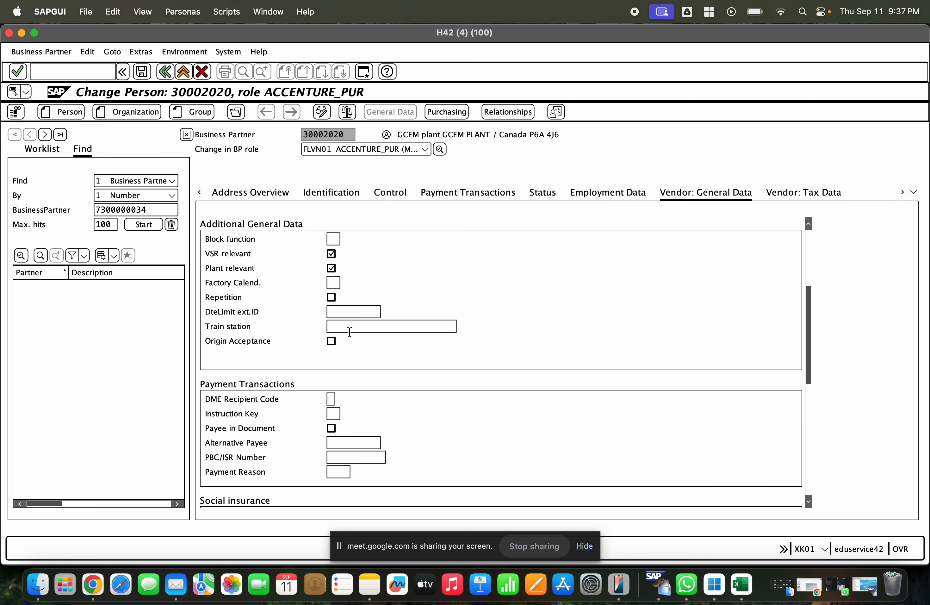
left_click(332, 268)
scroll(281, 292, "down", 1)
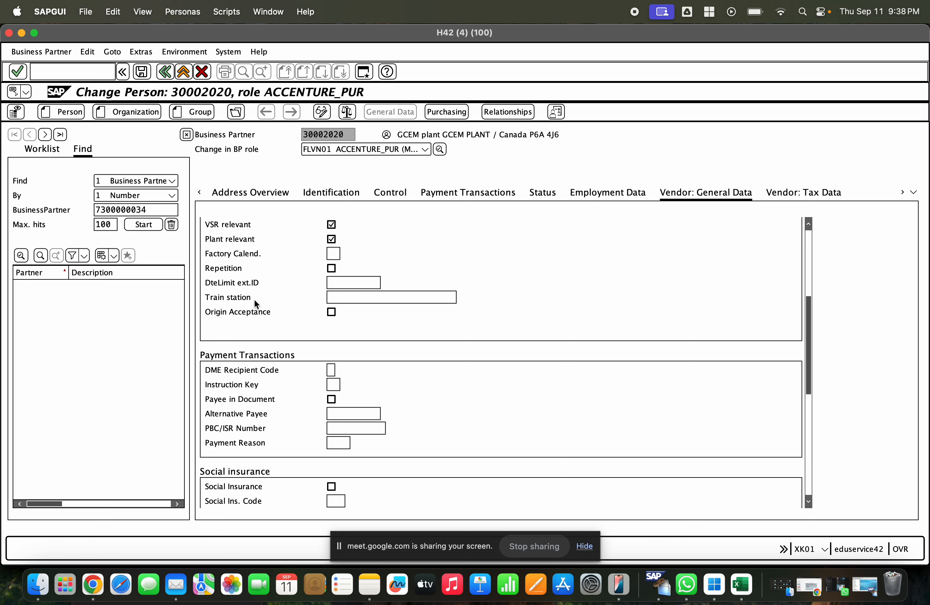
scroll(255, 299, "up", 3)
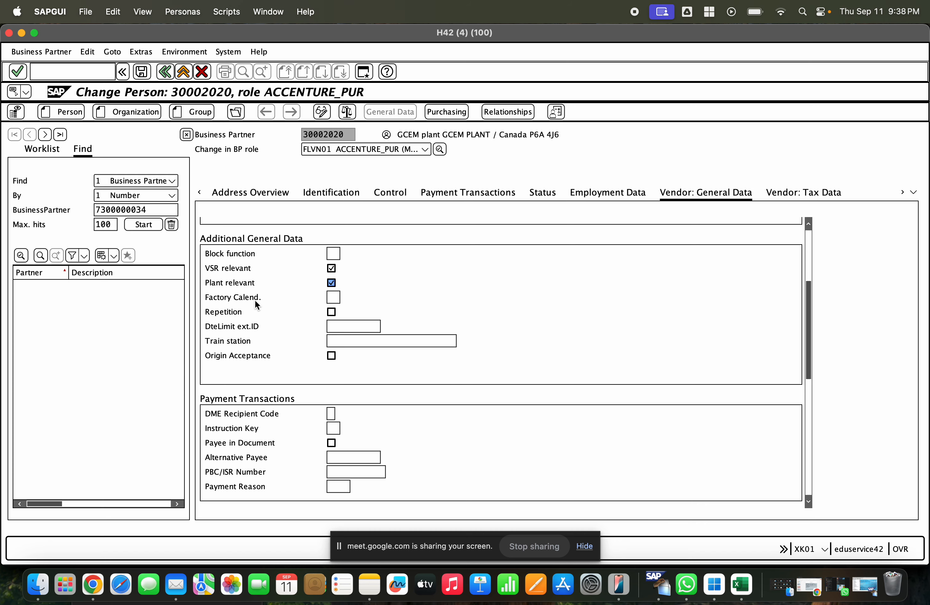
scroll(254, 299, "down", 5)
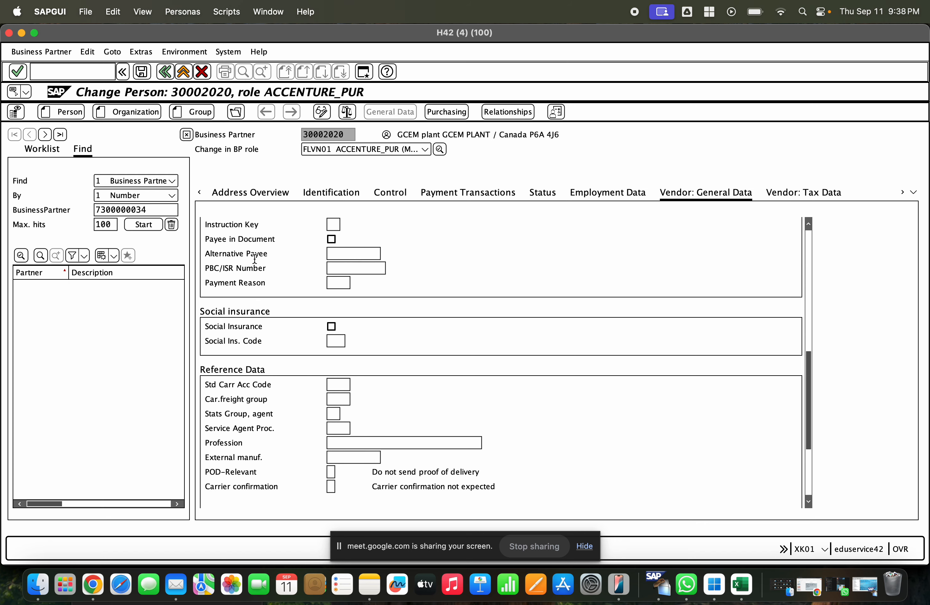
scroll(253, 278, "down", 2)
scroll(255, 280, "down", 5)
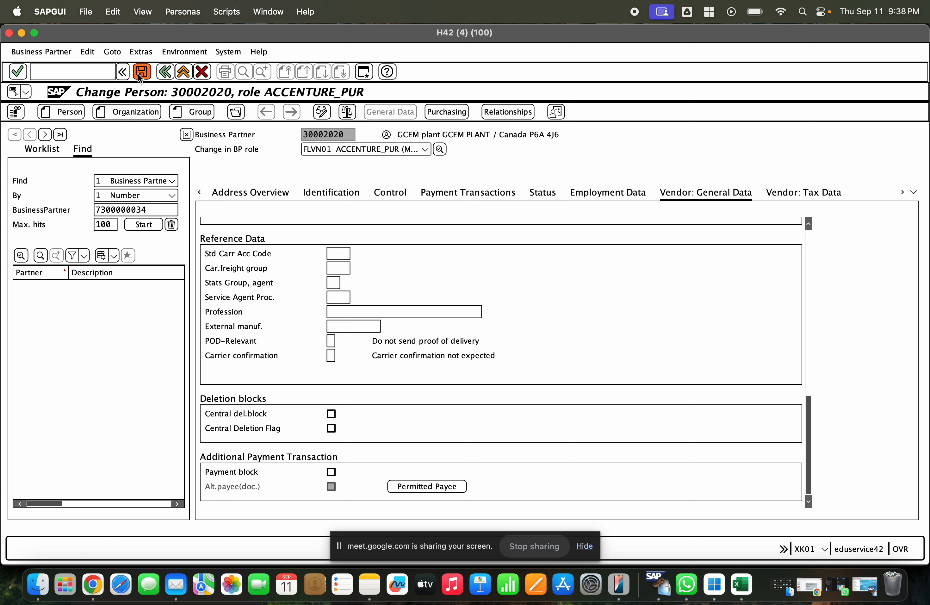
- Open a new session, run transaction SPRO and display the SAP Reference IMG
left_click(368, 72)
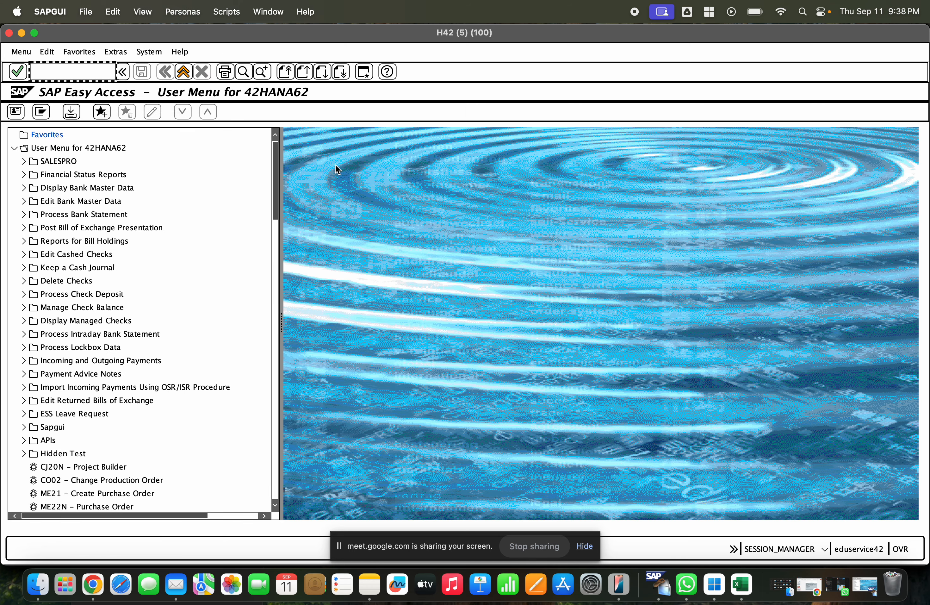
type("spro")
key("Return")
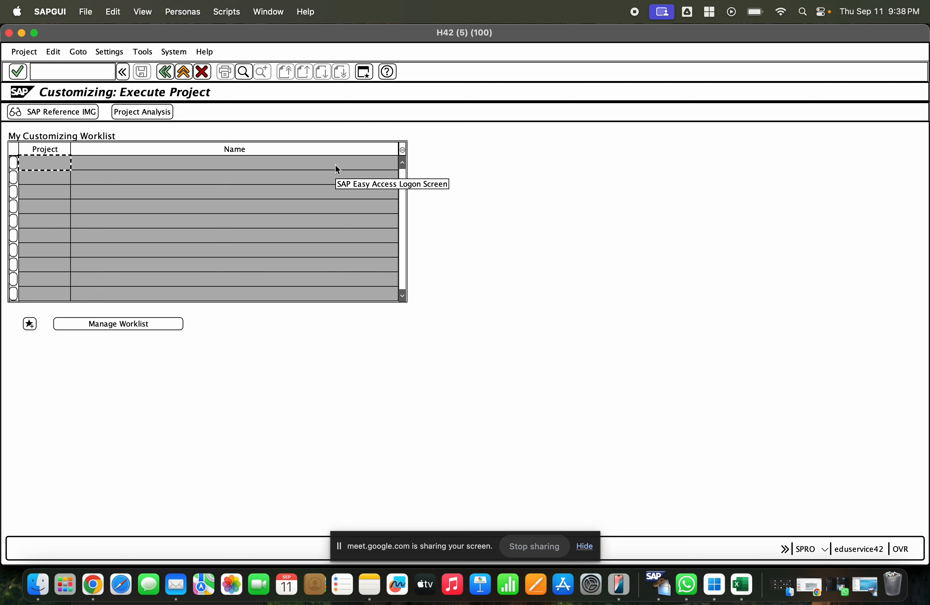
left_click(73, 117)
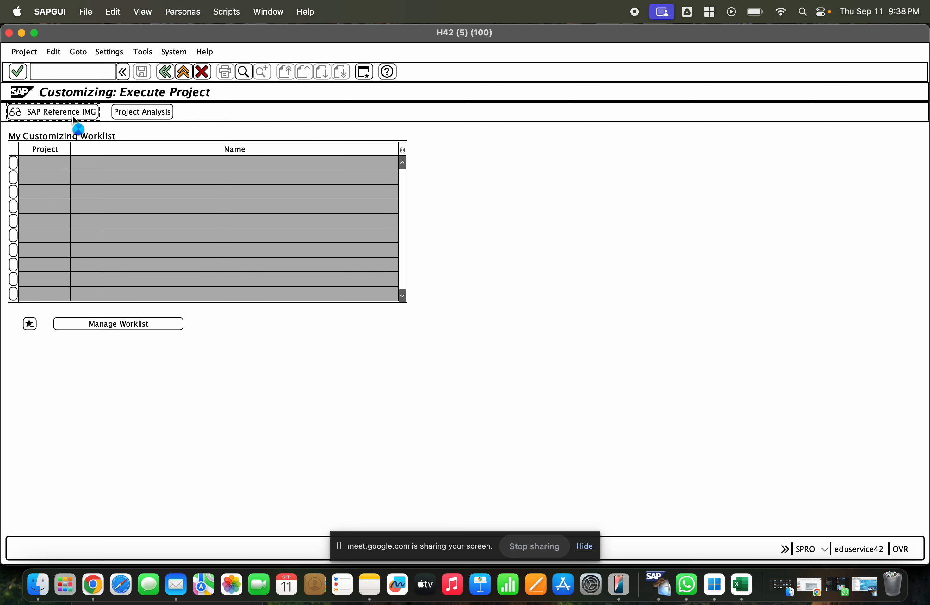
- Expand the IMG structure through Materials Management, Purchasing and Purchase Order to the Set up Stock Transport Order activities
scroll(151, 266, "down", 5)
scroll(152, 266, "down", 8)
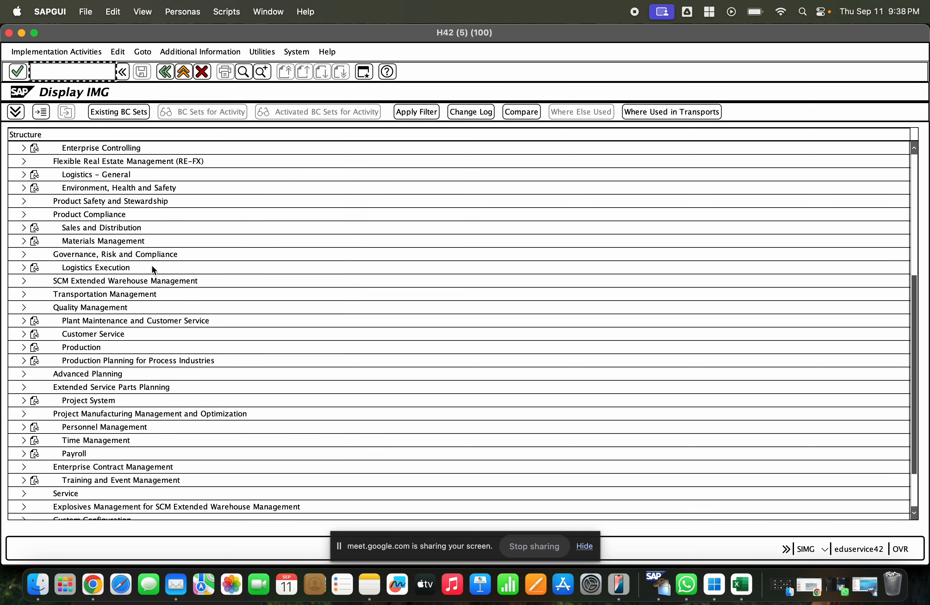
scroll(107, 347, "down", 1)
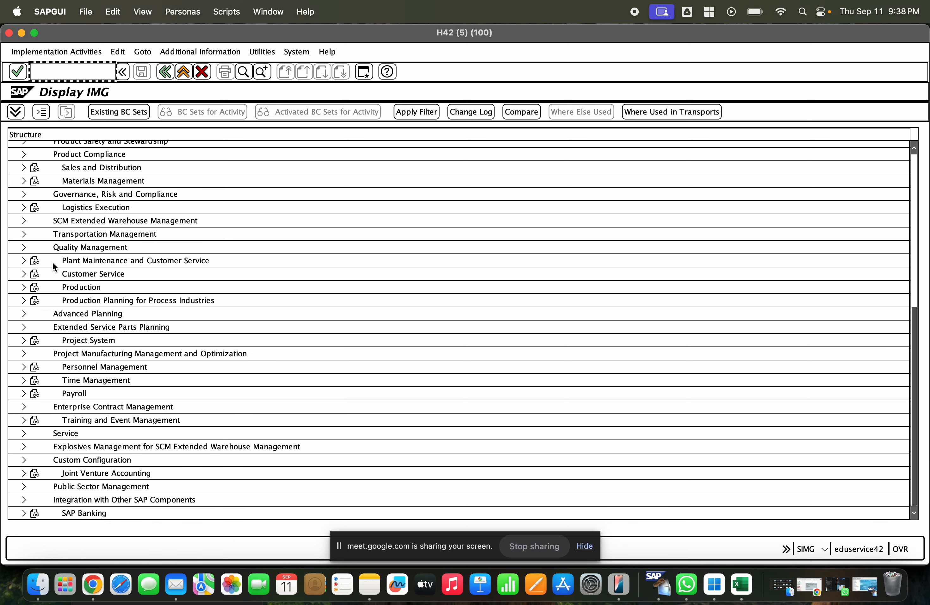
left_click(20, 182)
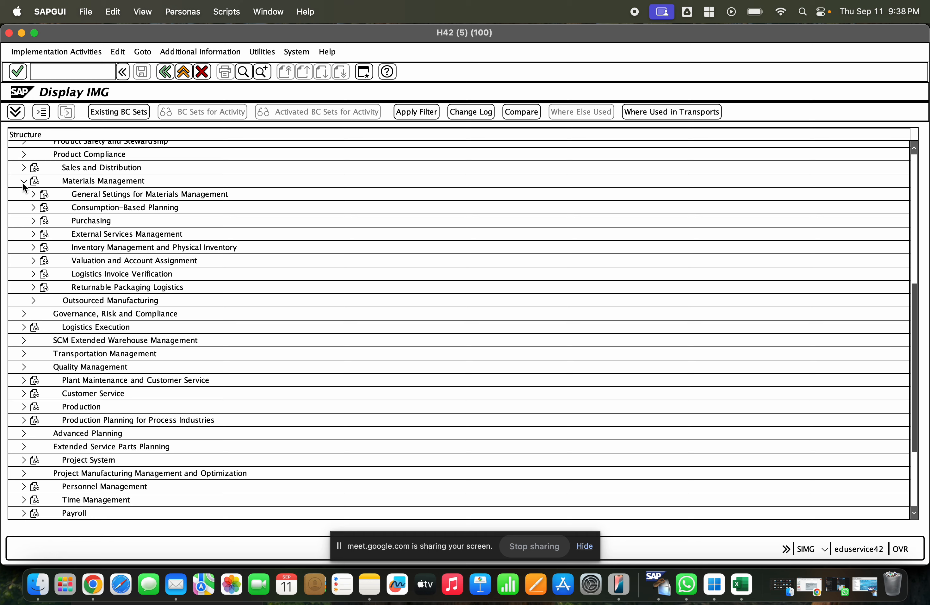
left_click(28, 220)
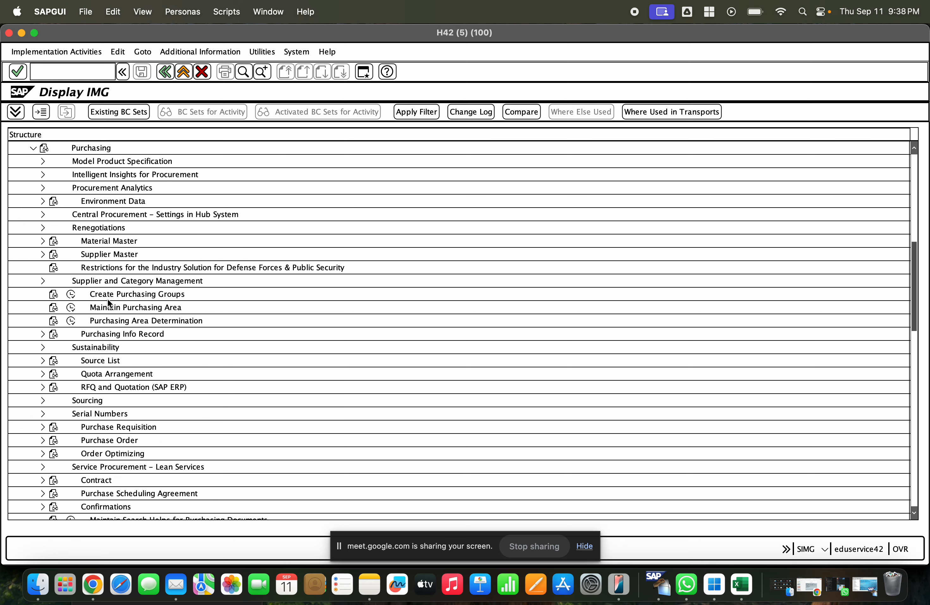
scroll(122, 313, "down", 2)
scroll(121, 319, "down", 3)
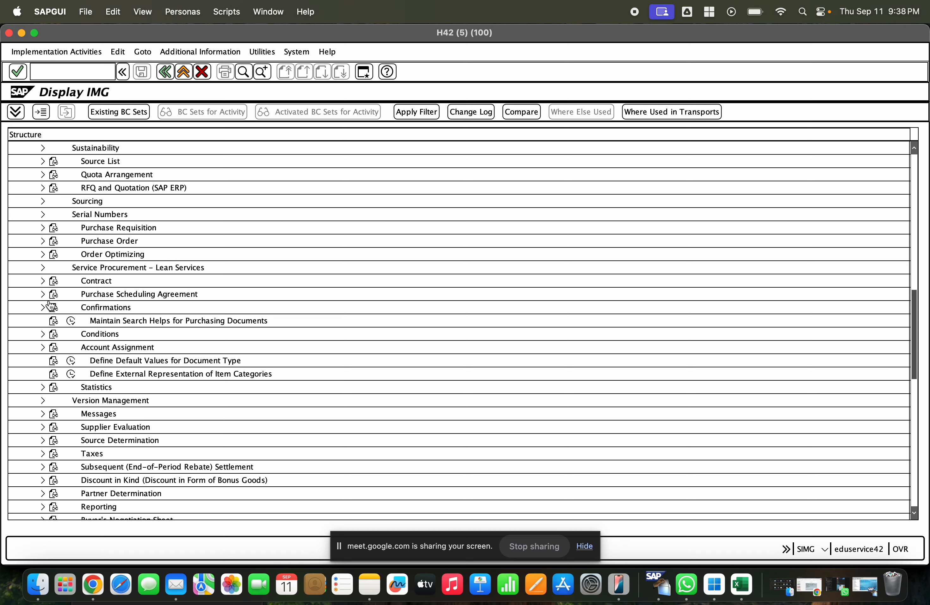
left_click(42, 240)
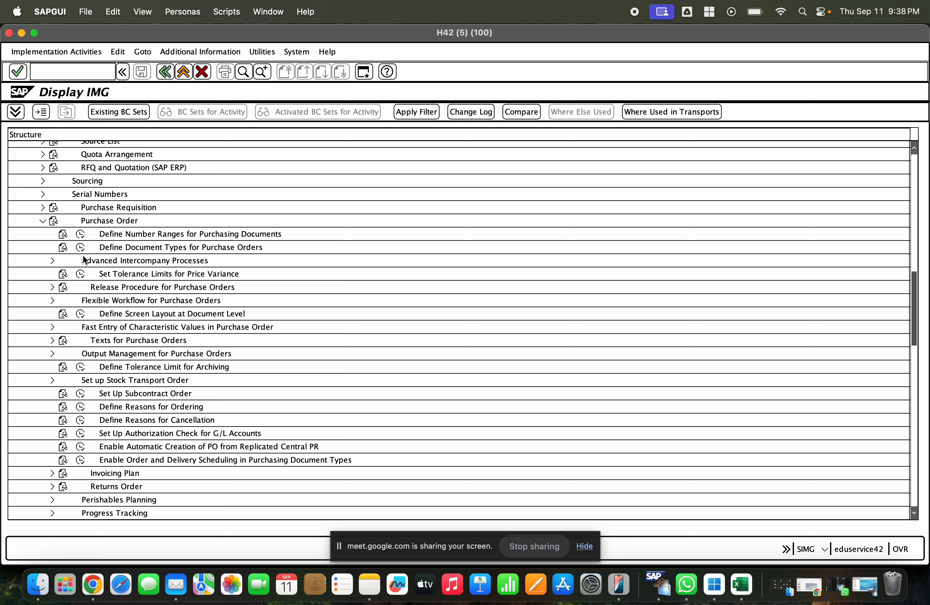
scroll(83, 258, "down", 3)
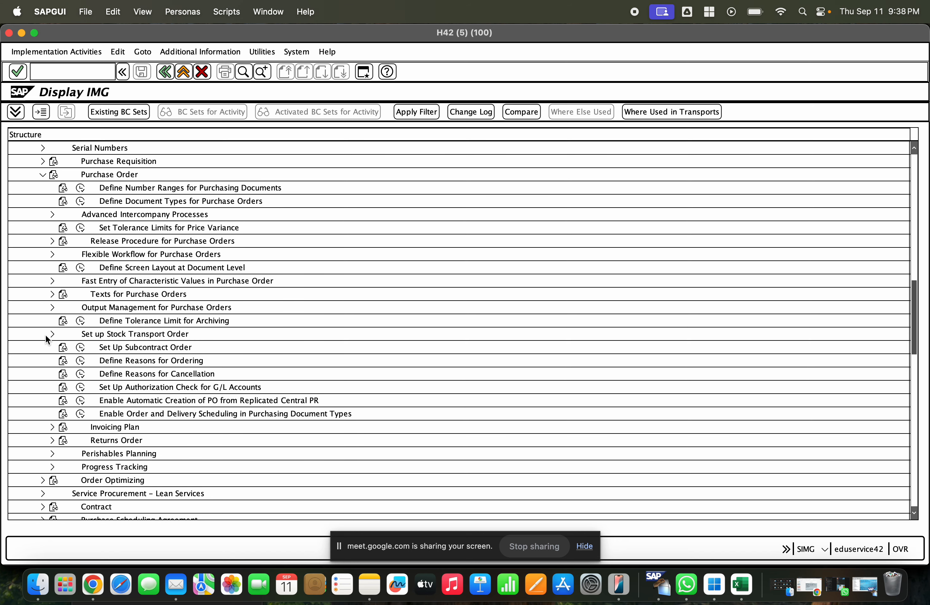
left_click(48, 335)
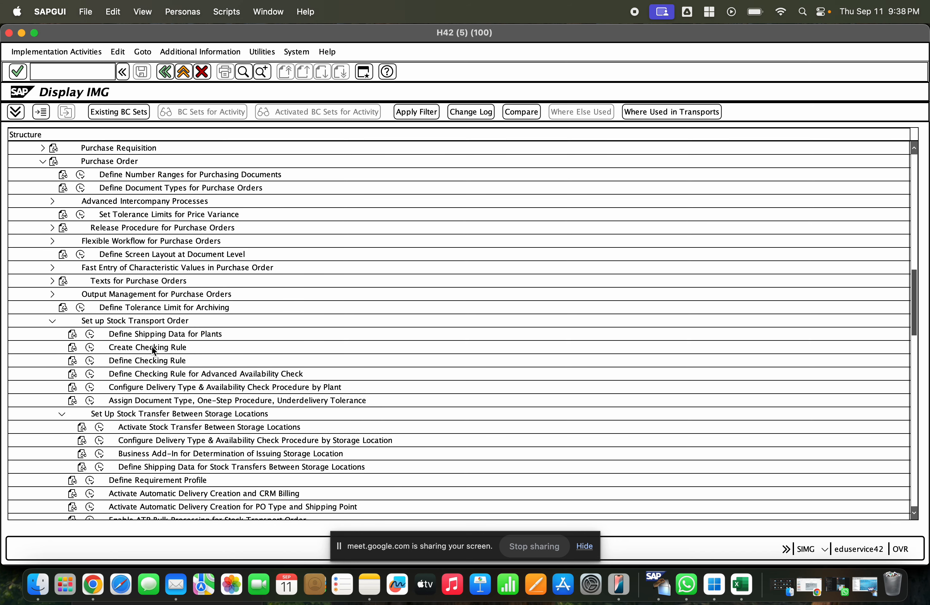
- Open the activity Configure Delivery Type & Availability Check Procedure by Plant
left_click(153, 335)
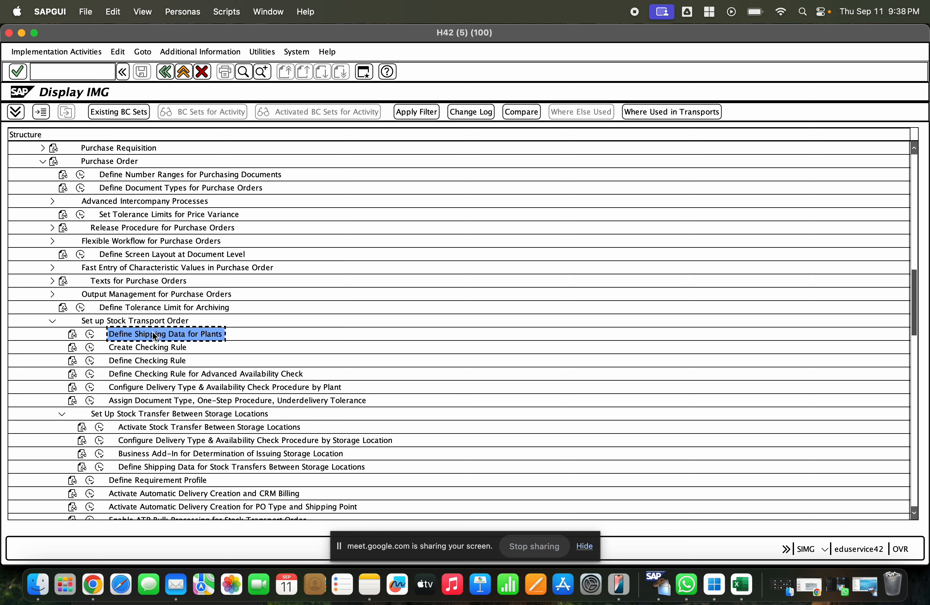
left_click(134, 381)
left_click(90, 387)
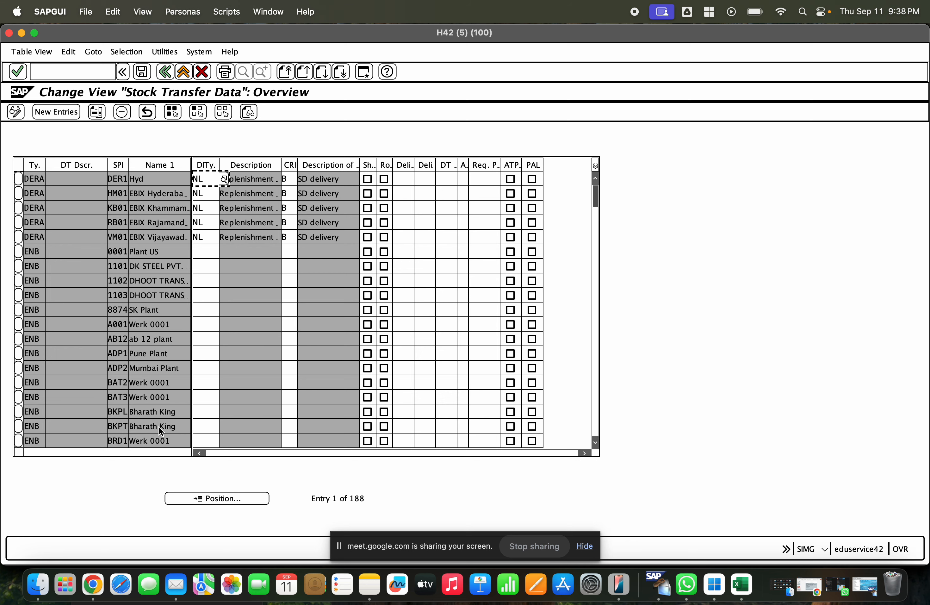
- Position the stock transfer data list at document type NB
left_click(208, 499)
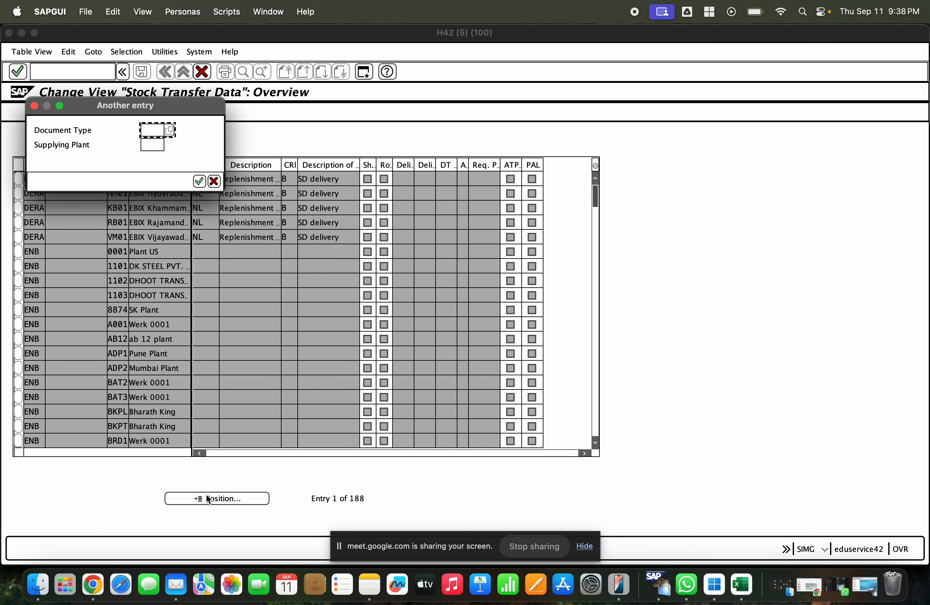
type("NB")
key("Return")
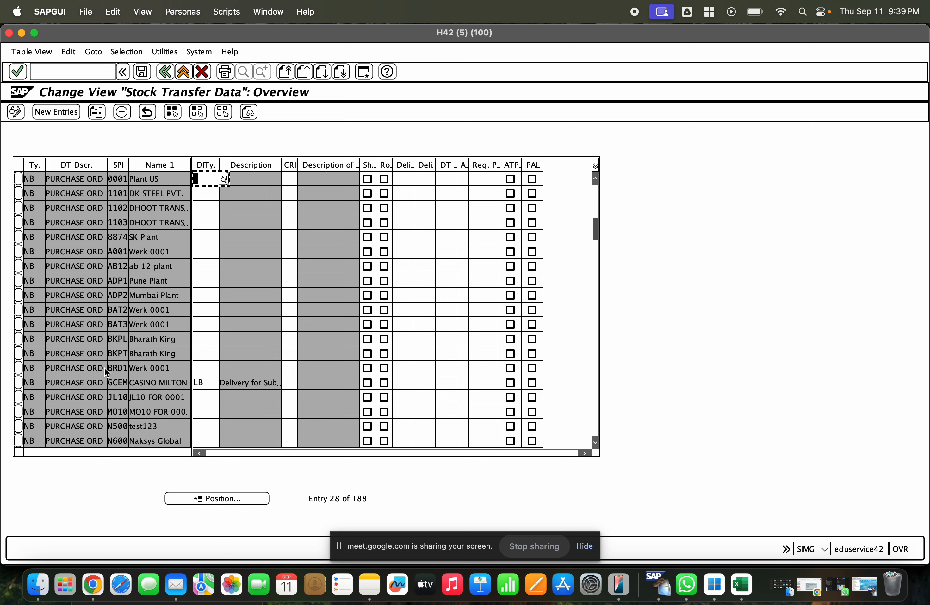
- Try to add a new stock transfer entry with document type NB, supplying plant GCEM, delivery type NLCC and checking rule B
left_click(57, 115)
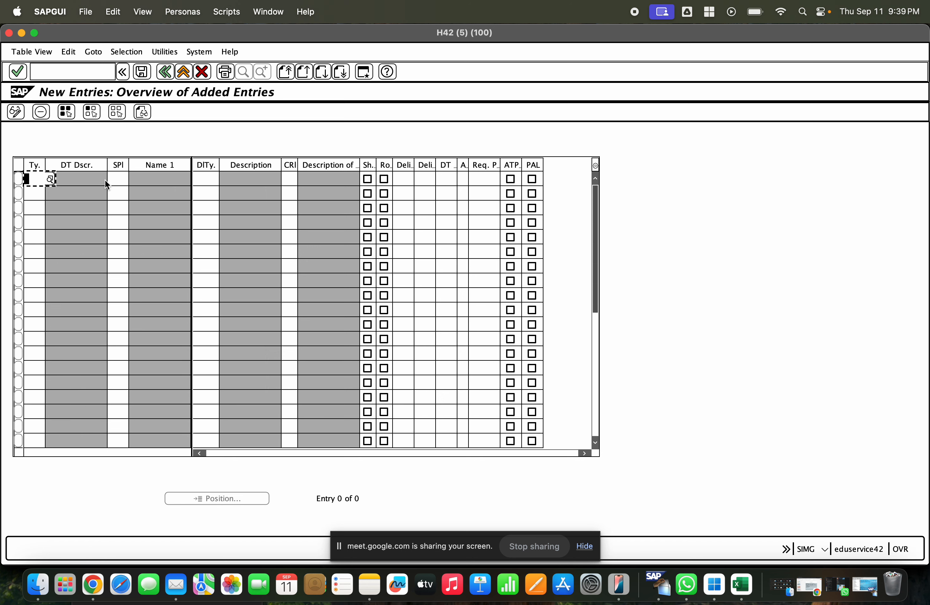
type("NB")
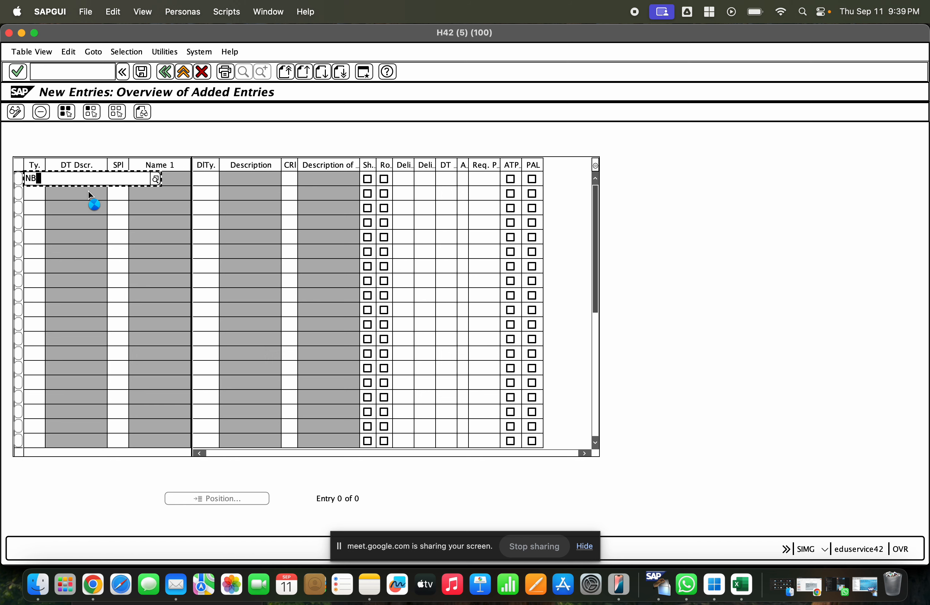
left_click(75, 234)
key("Tab")
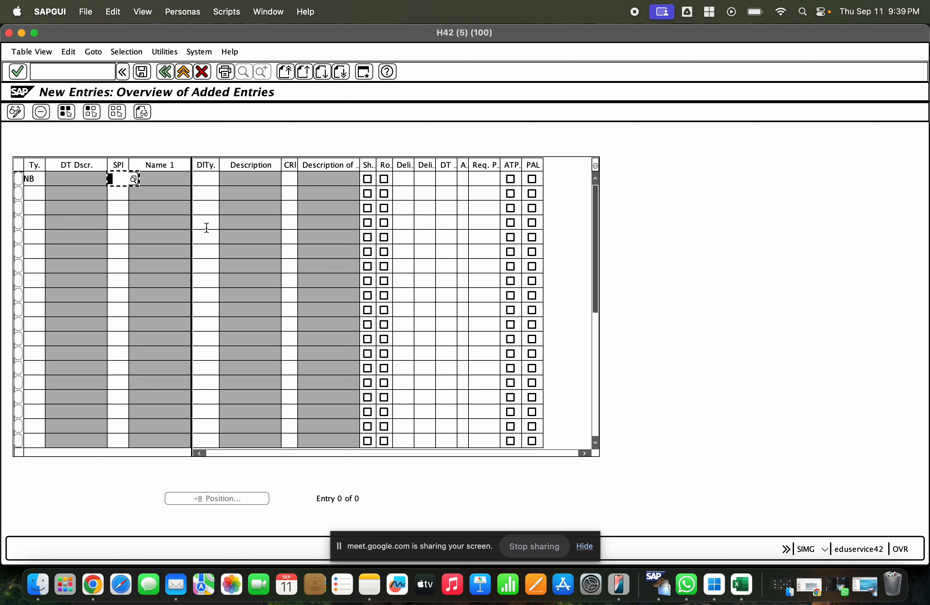
type("GCEM")
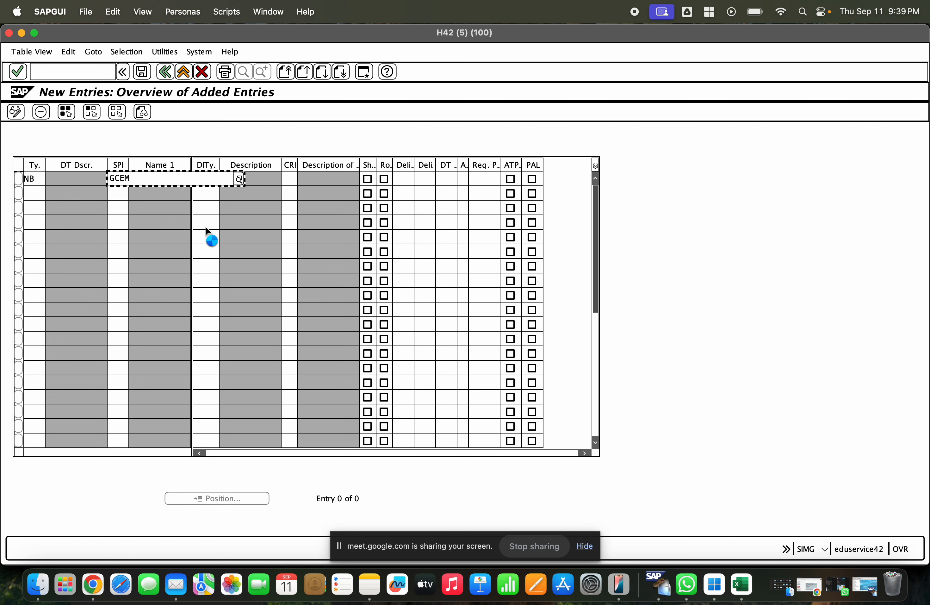
left_click(165, 233)
left_click(198, 177)
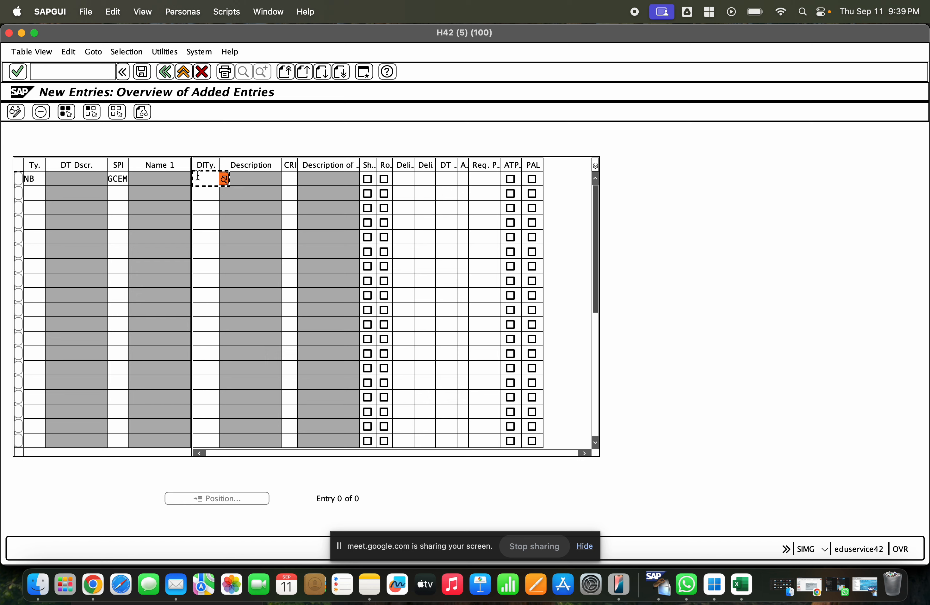
type("NLCC")
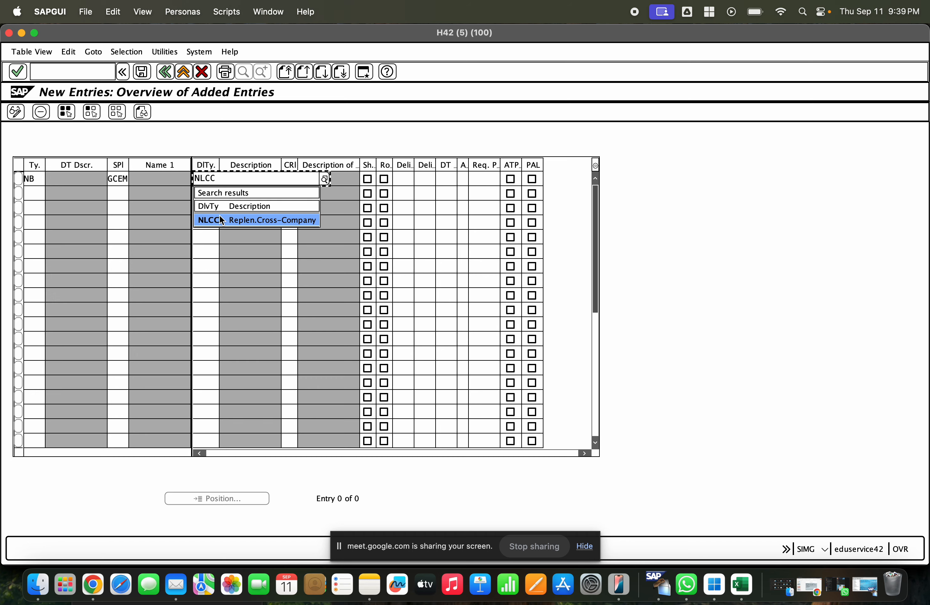
left_click(221, 220)
left_click(290, 179)
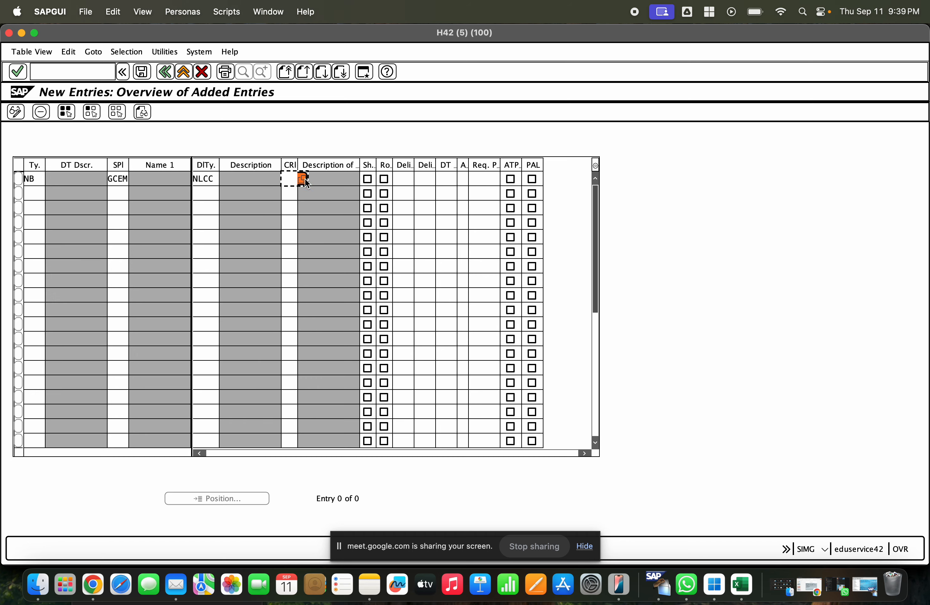
left_click(302, 179)
double_click(112, 221)
key("Return")
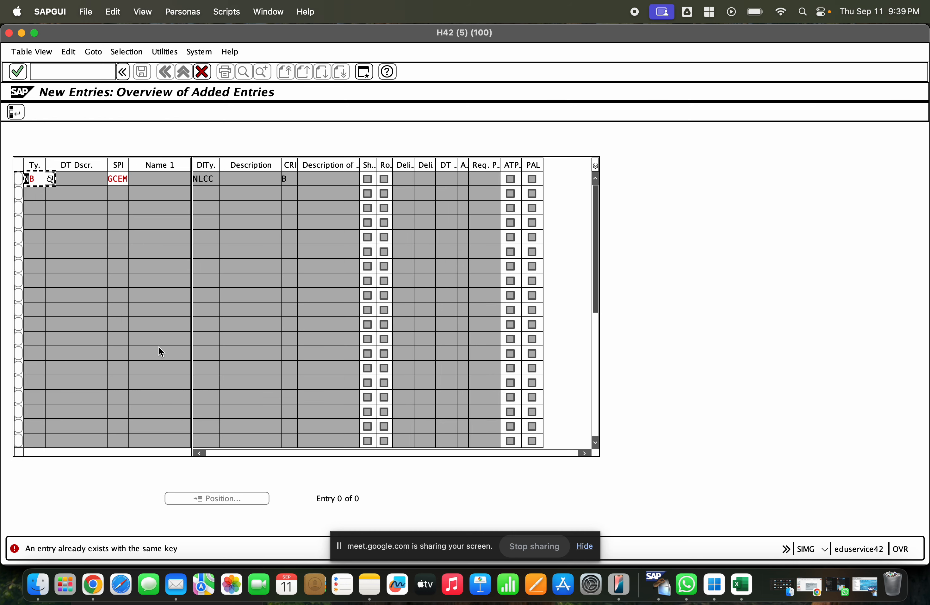
left_click(202, 72)
left_click(195, 188)
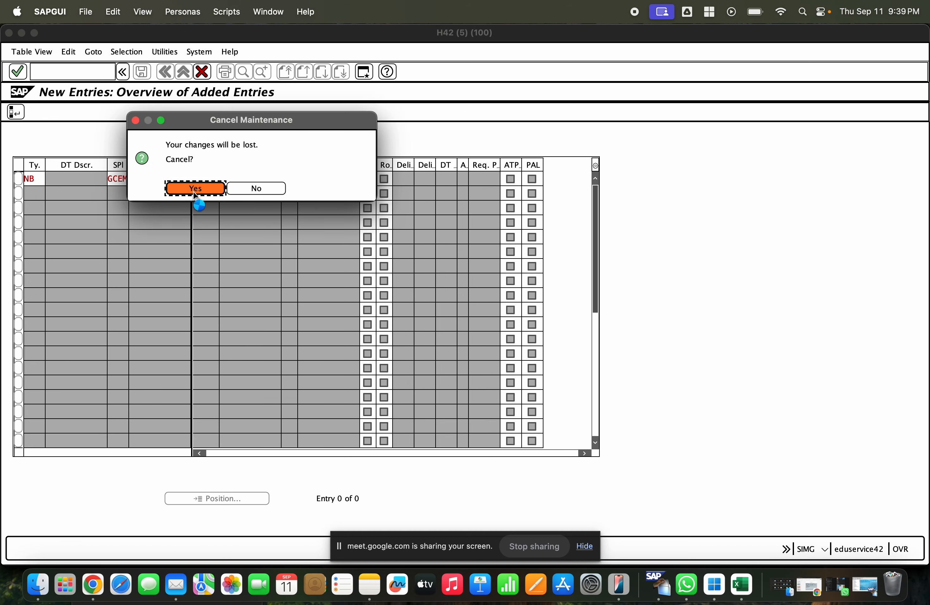
left_click(166, 73)
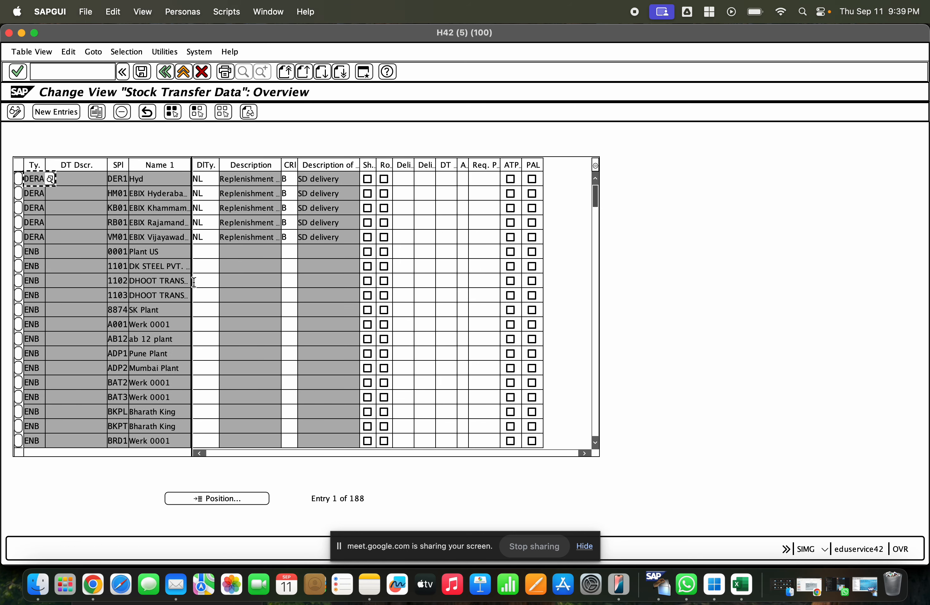
- Position the stock transfer data list at document type NB and supplying plant GCEM
left_click(227, 498)
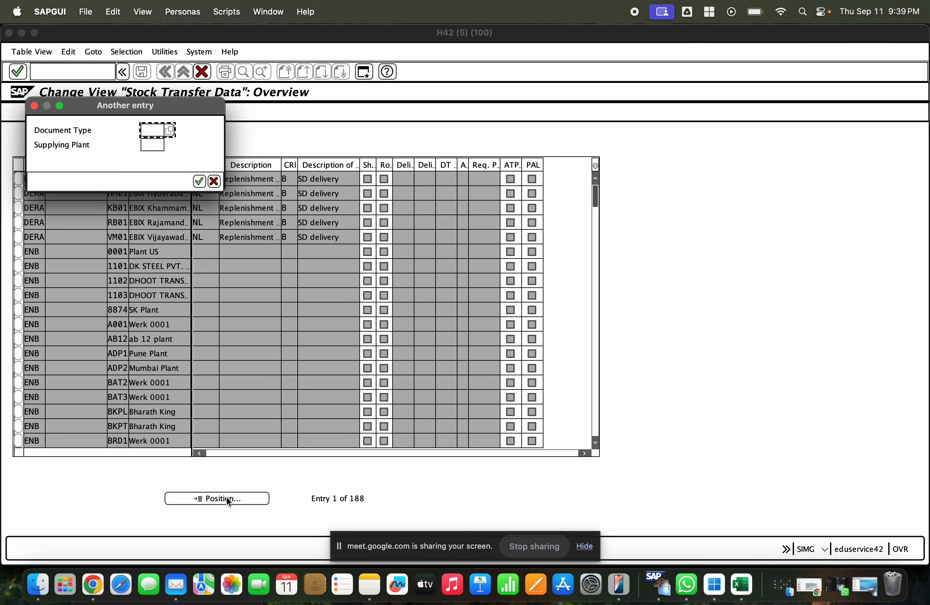
type("NB")
key("Tab")
type("GCEM")
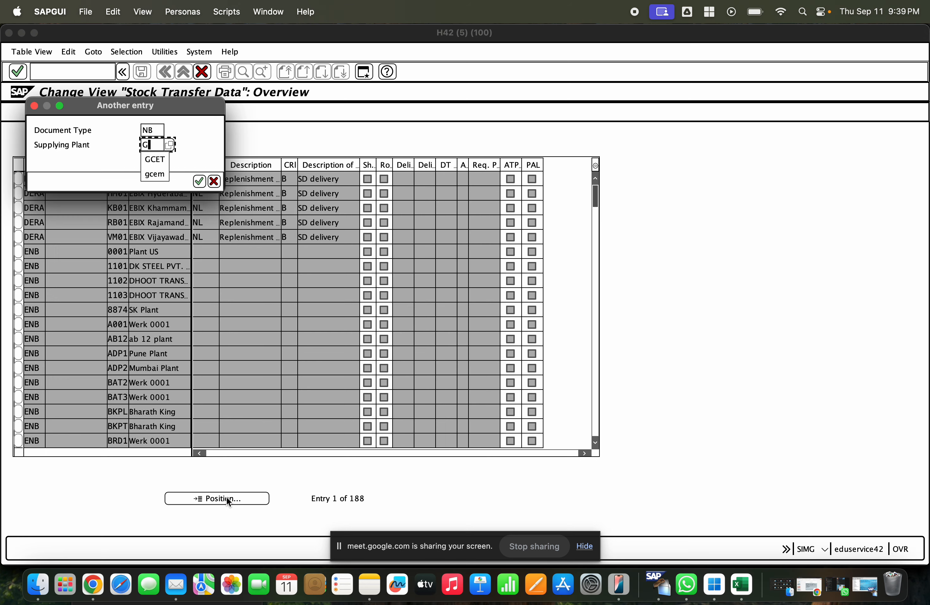
key("Return")
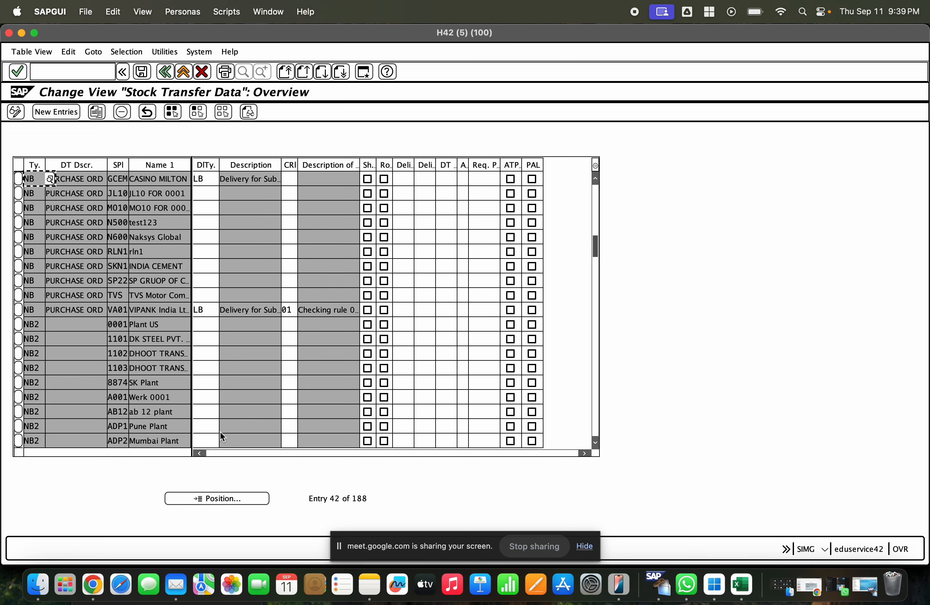
left_click(215, 178)
key("Tab")
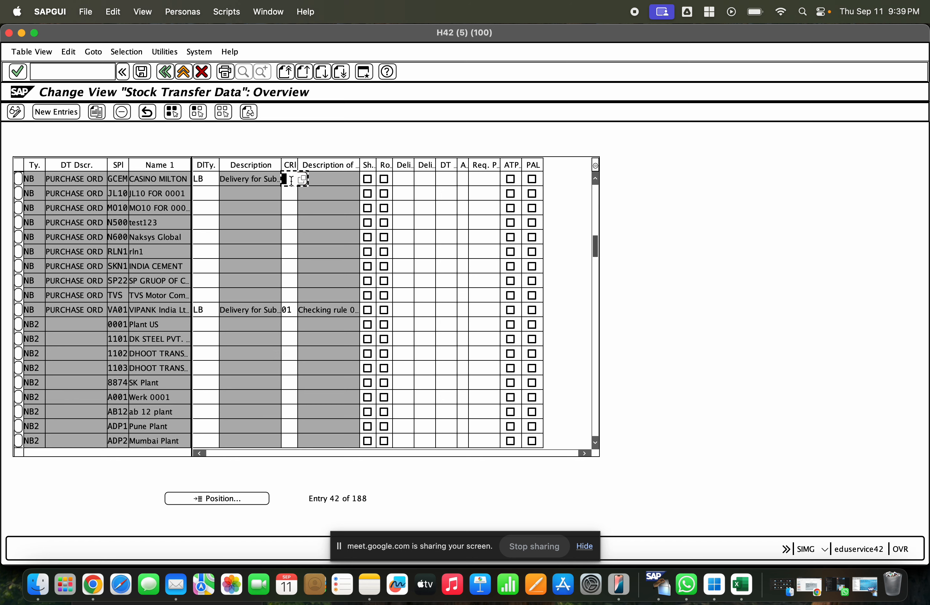
left_click(203, 179)
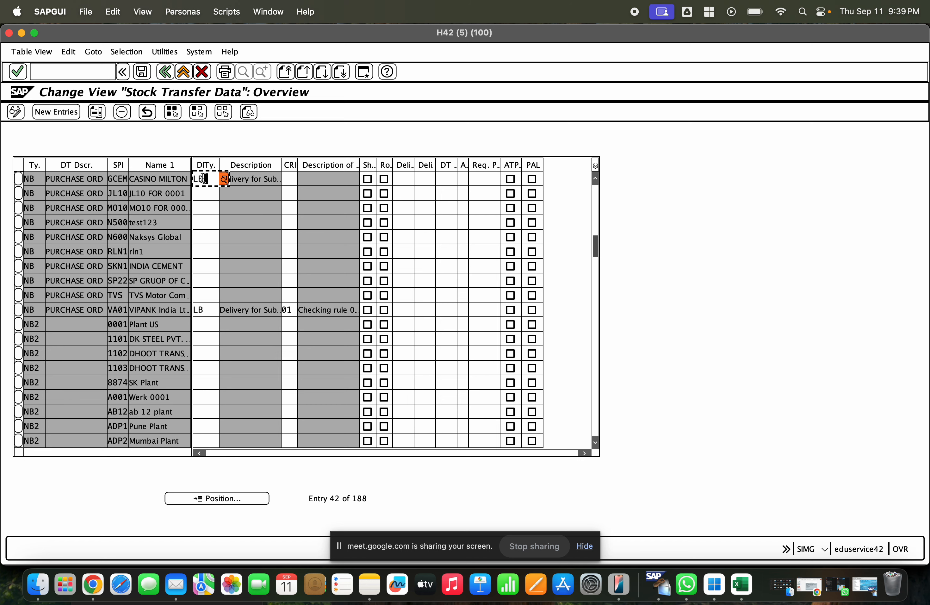
left_click(223, 178)
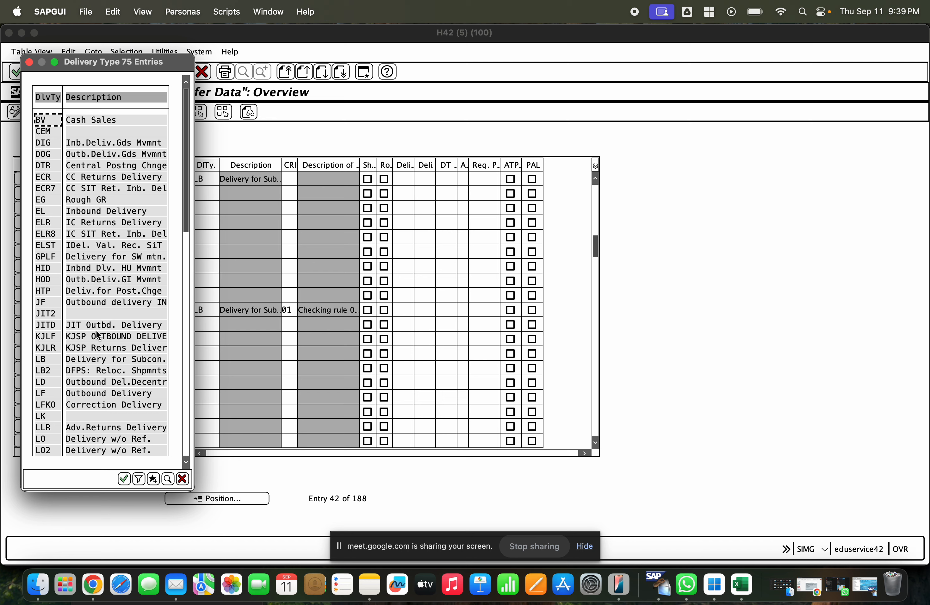
key("Escape")
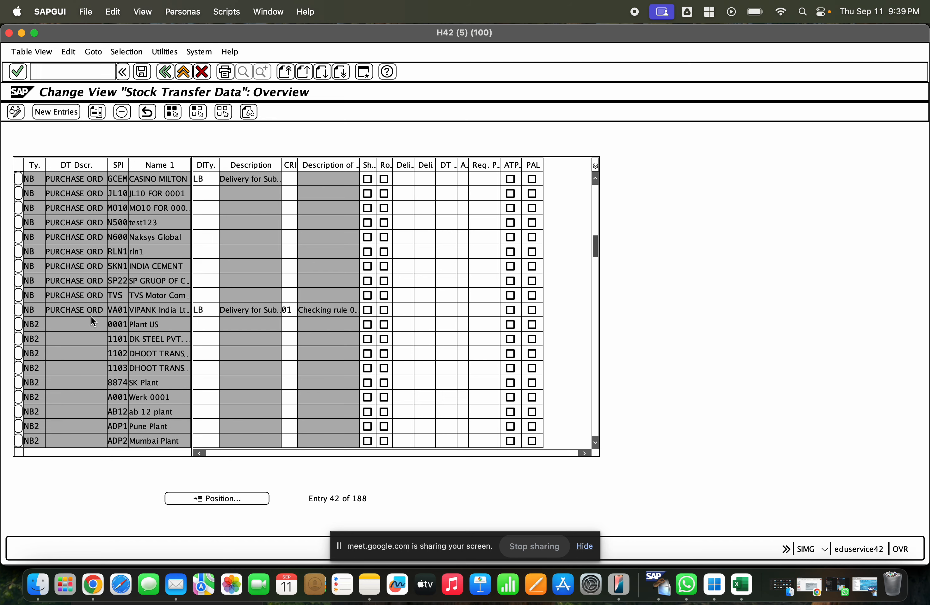
left_click(18, 179)
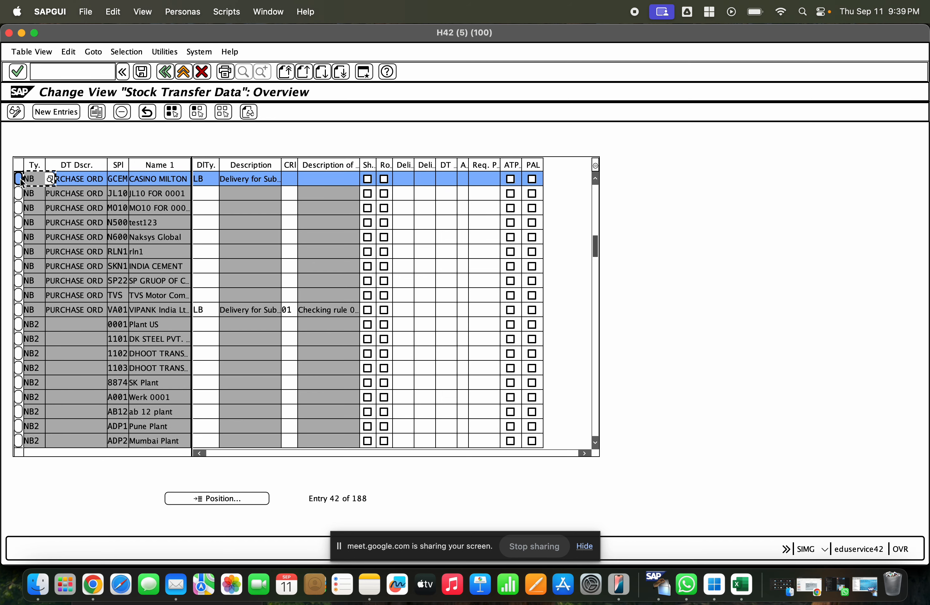
left_click(21, 180)
- Set the NB entry for plant GCEM to delivery type NLCC and checking rule B, save it and return to the IMG
left_click_drag(204, 177, 178, 174)
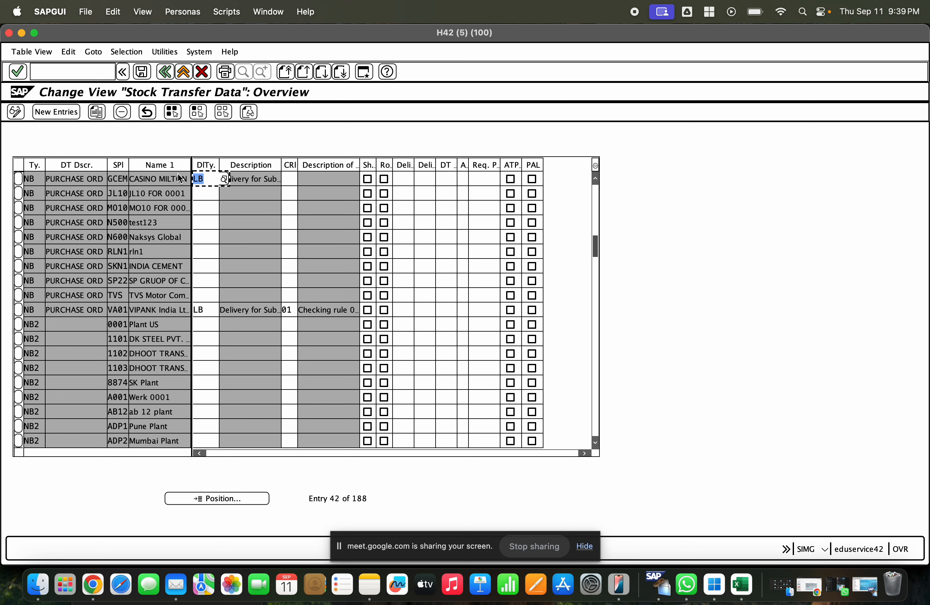
left_click(224, 179)
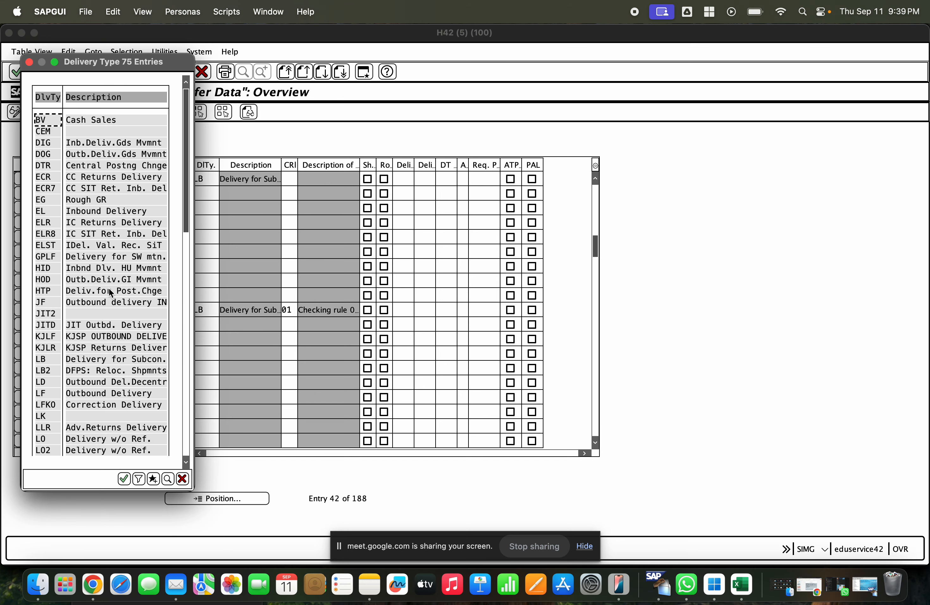
key("Tab")
key("Escape")
type("NLCC")
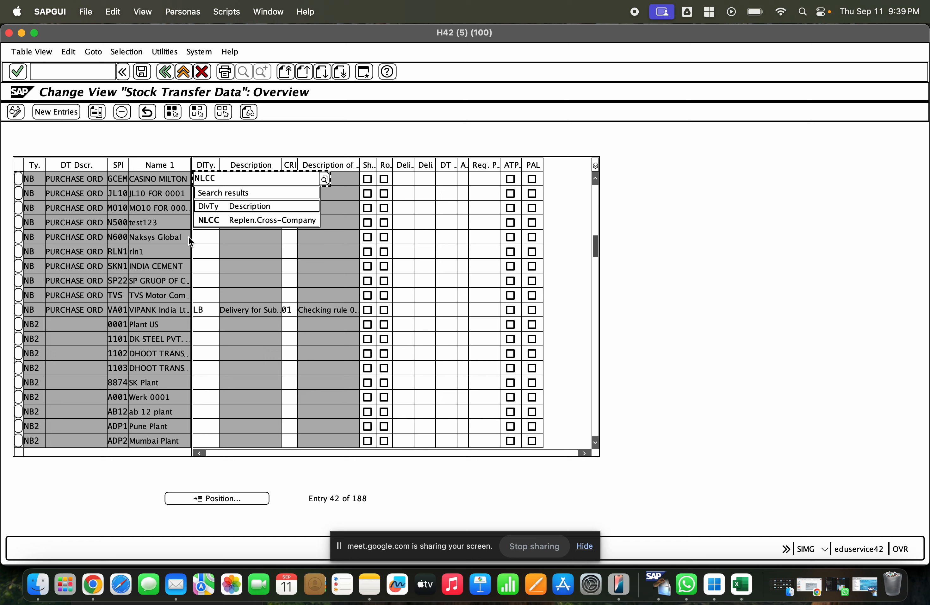
left_click(206, 220)
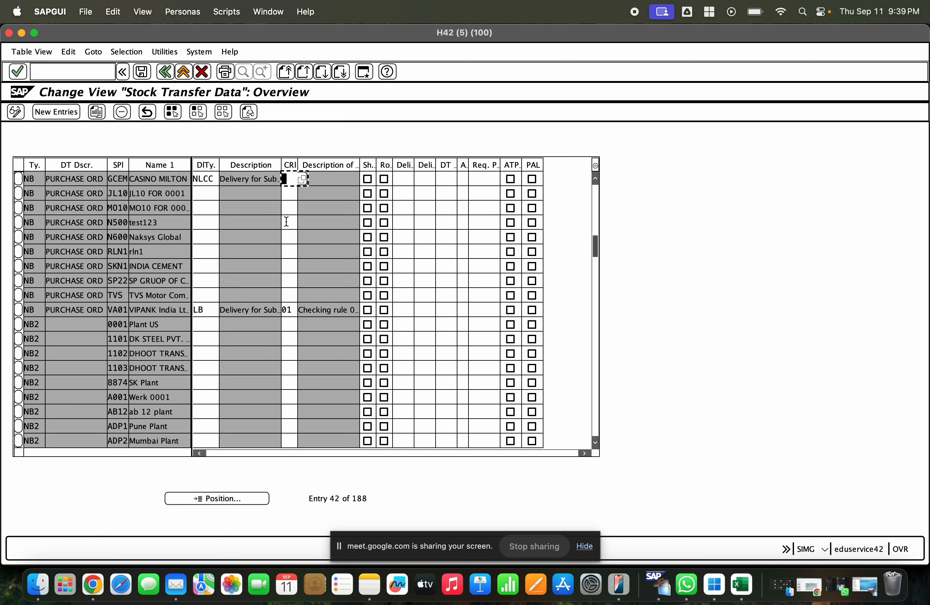
type("B")
key("Return")
left_click(142, 74)
left_click(255, 163)
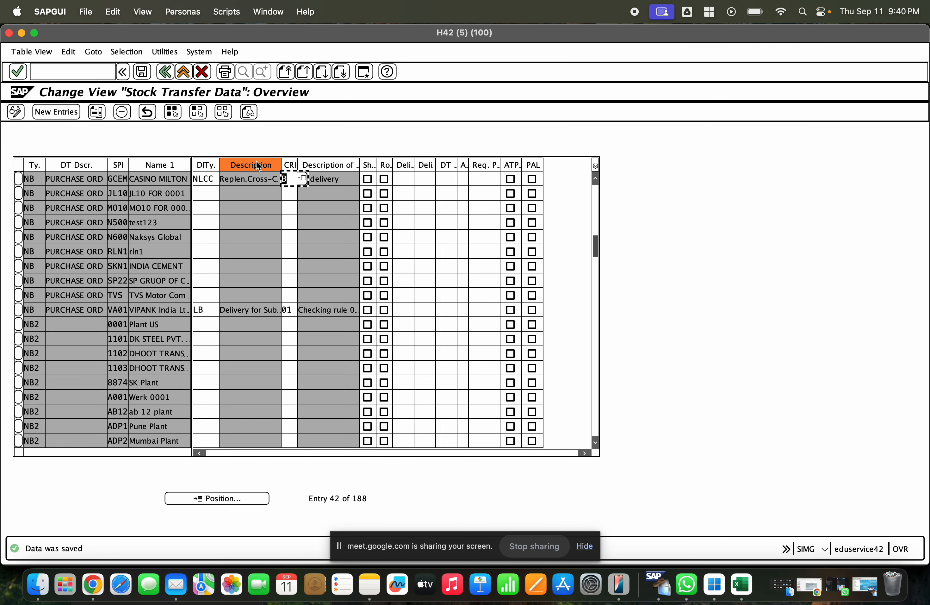
left_click(170, 73)
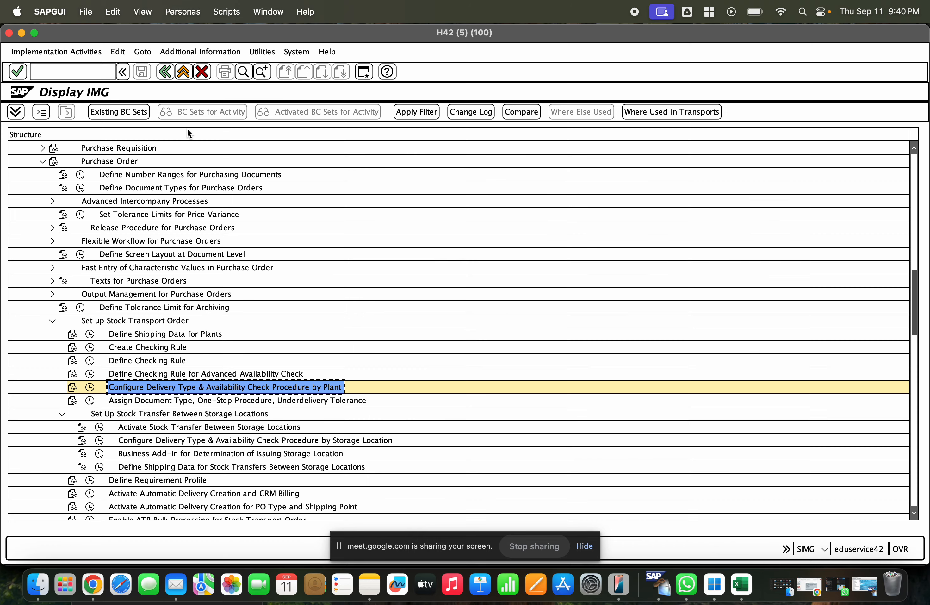
- In Assign Document Type, One-Step Procedure, Underdelivery Tolerance, add an entry with supplying plant GCEM, plant RASH and document type NB
left_click(90, 400)
left_click(56, 112)
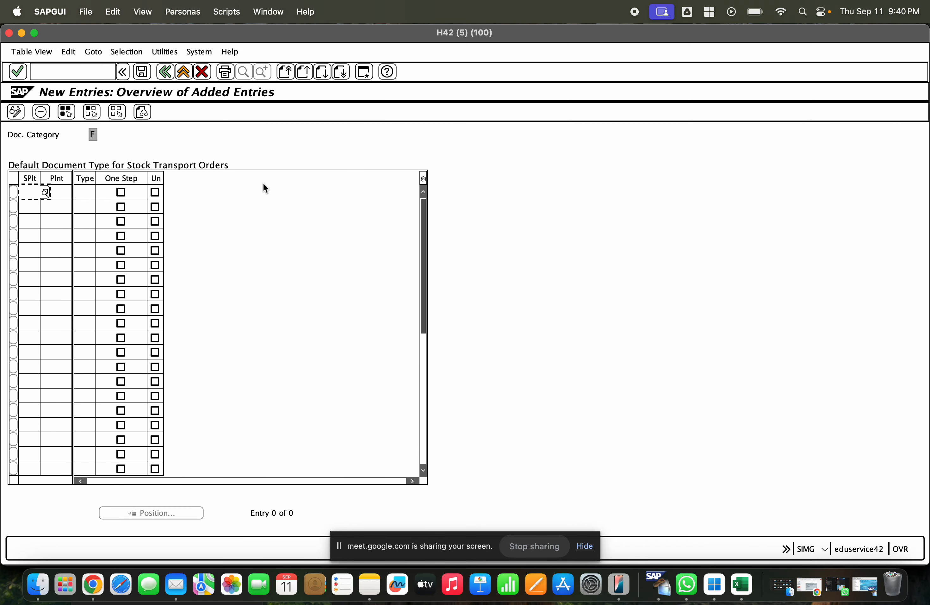
type("GCEM")
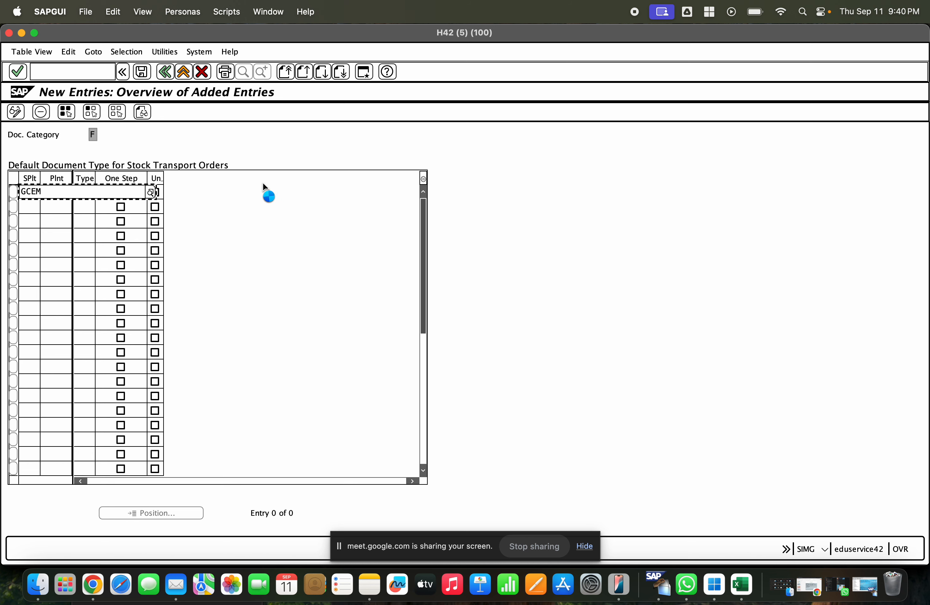
left_click(90, 247)
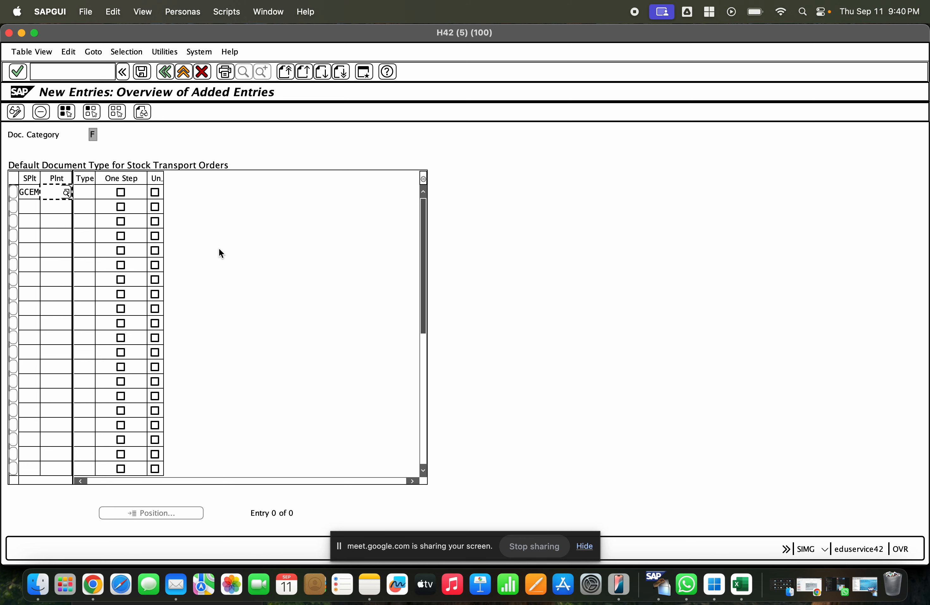
type("R")
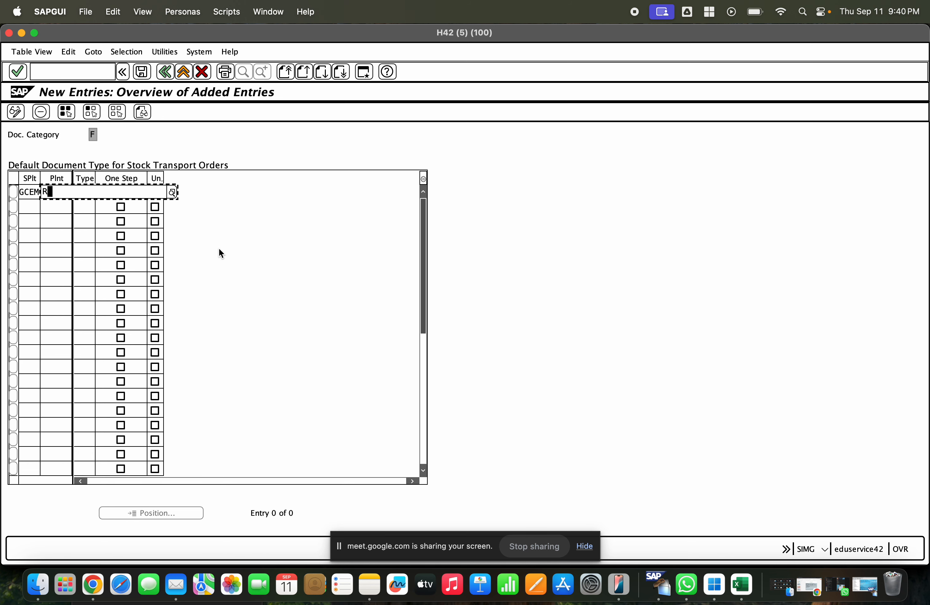
type("ASH")
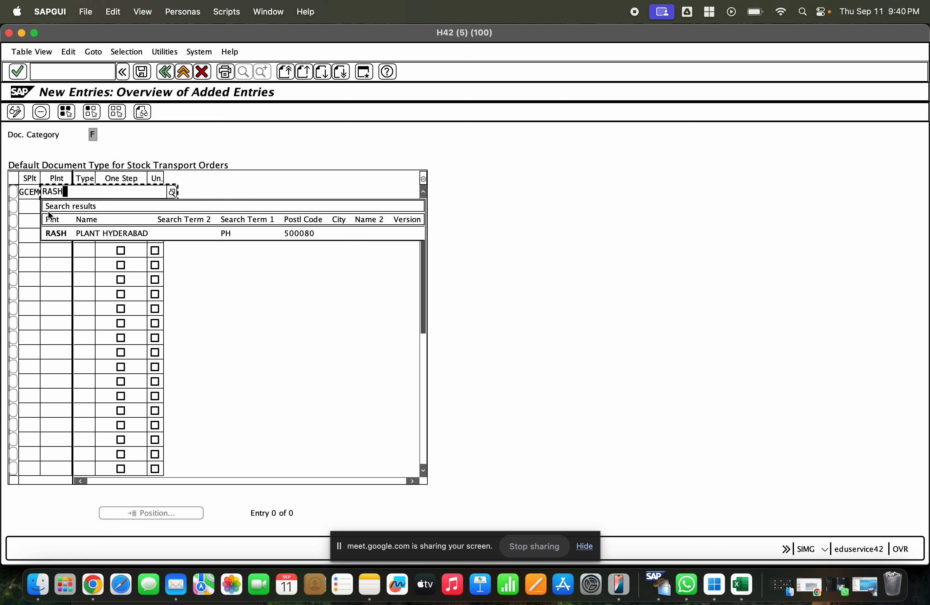
left_click(50, 238)
type("NB")
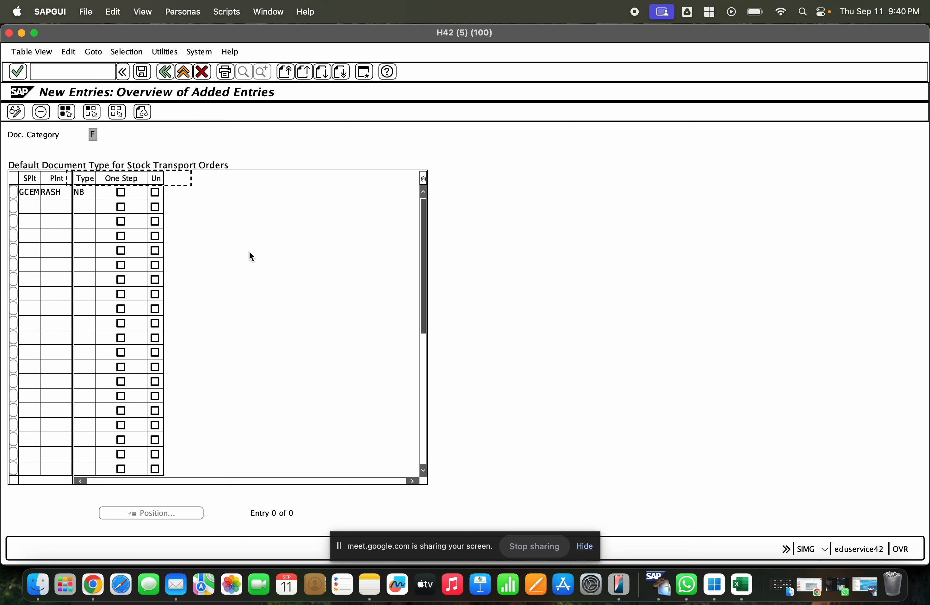
key("Return")
- Save the document type assignment, accepting the proposed customizing request, and return to the IMG structure
left_click(141, 78)
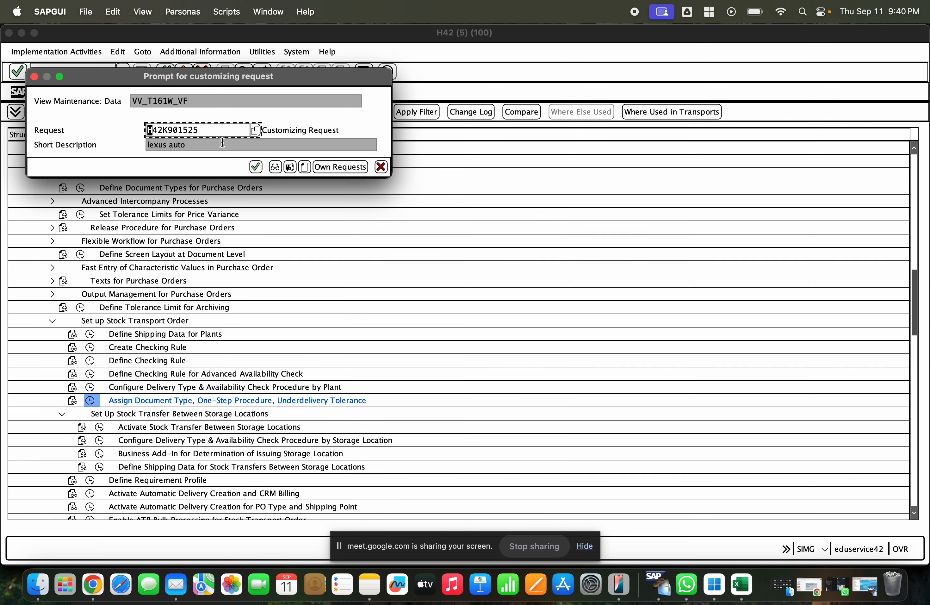
left_click(255, 164)
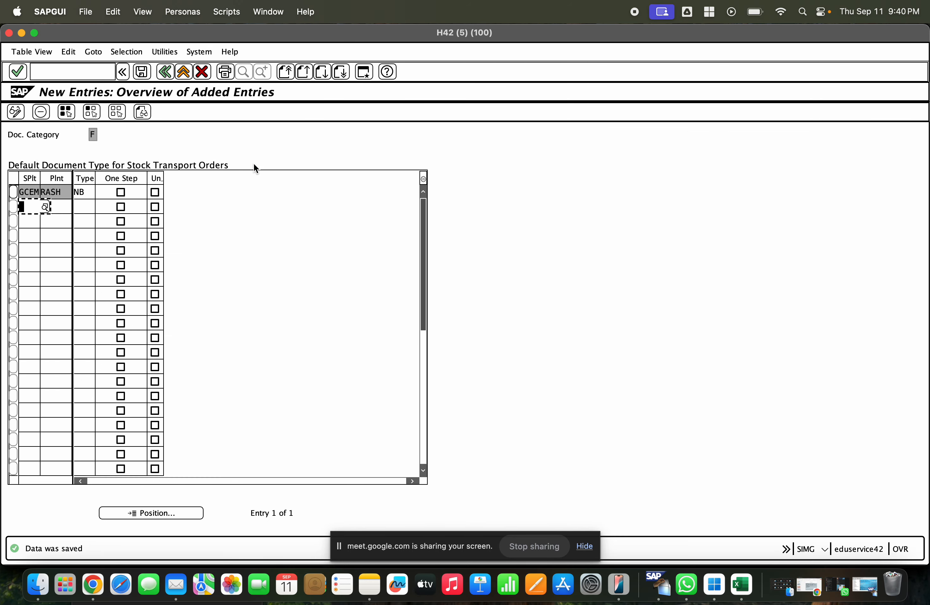
left_click(166, 74)
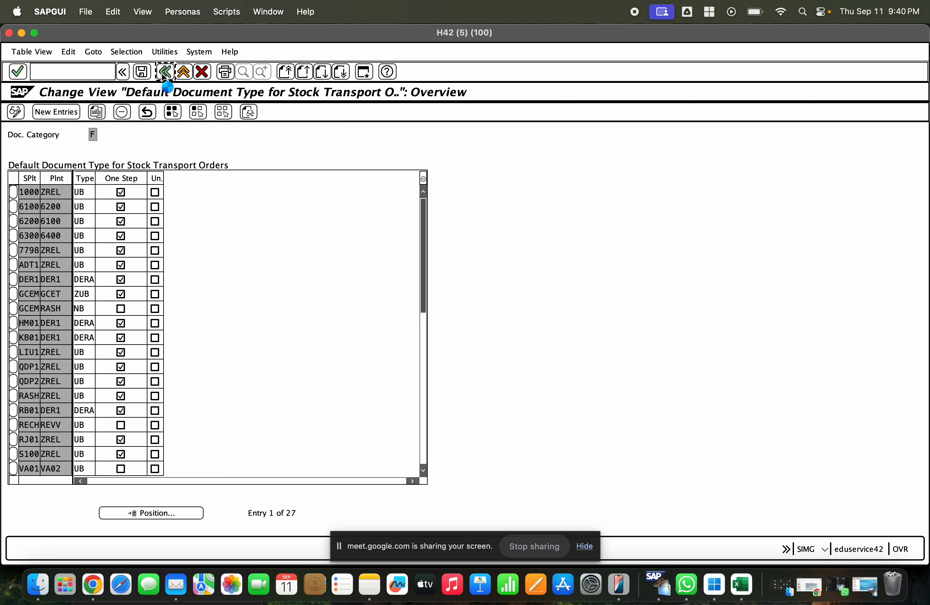
left_click(165, 74)
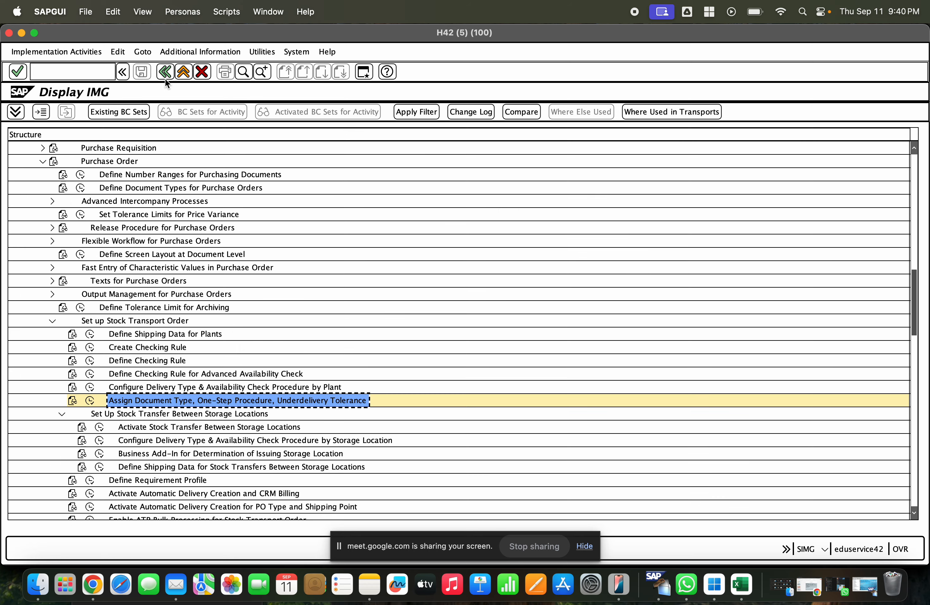
- Collapse the Set up Stock Transport Order, Purchase Order and Materials Management nodes in the IMG structure
left_click(52, 321)
scroll(58, 269, "down", 1)
scroll(58, 269, "up", 5)
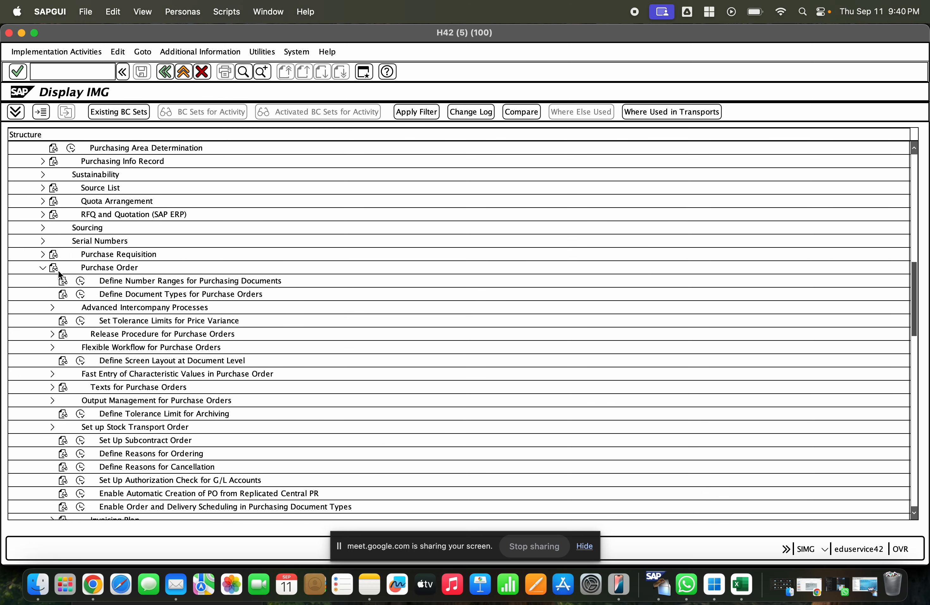
left_click(42, 267)
scroll(37, 255, "up", 3)
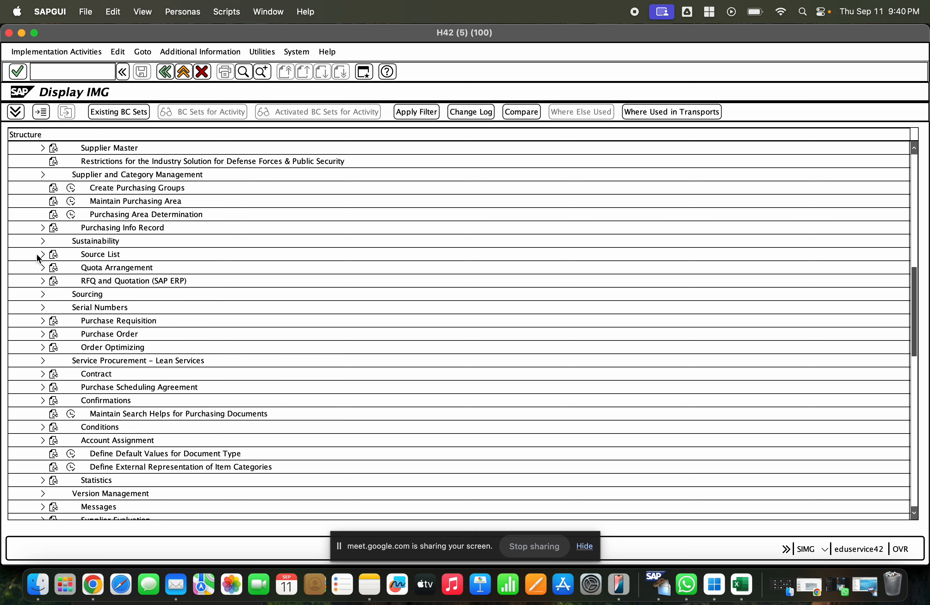
scroll(38, 256, "up", 6)
left_click(23, 240)
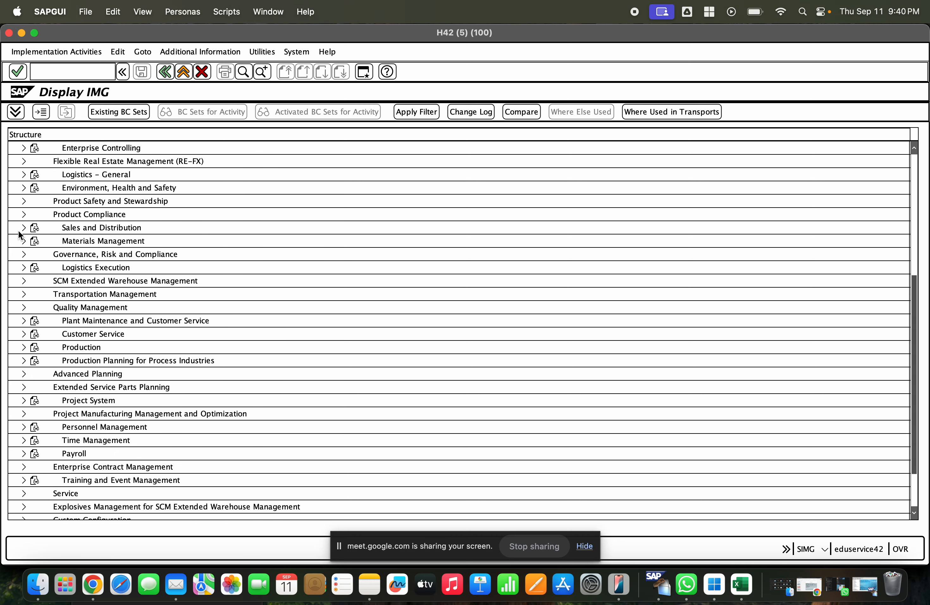
left_click(21, 227)
left_click(31, 241)
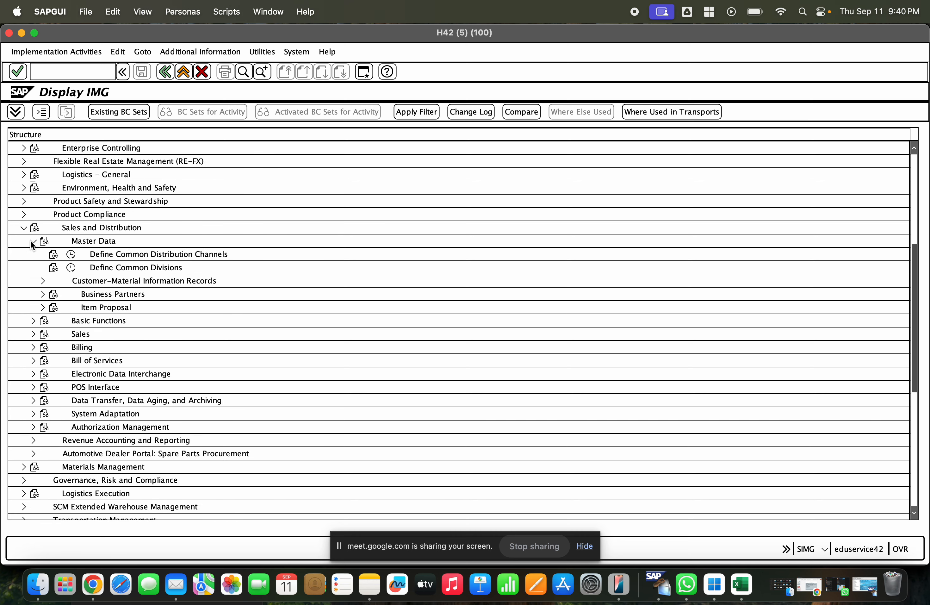
left_click(126, 254)
left_click(71, 255)
key("F3")
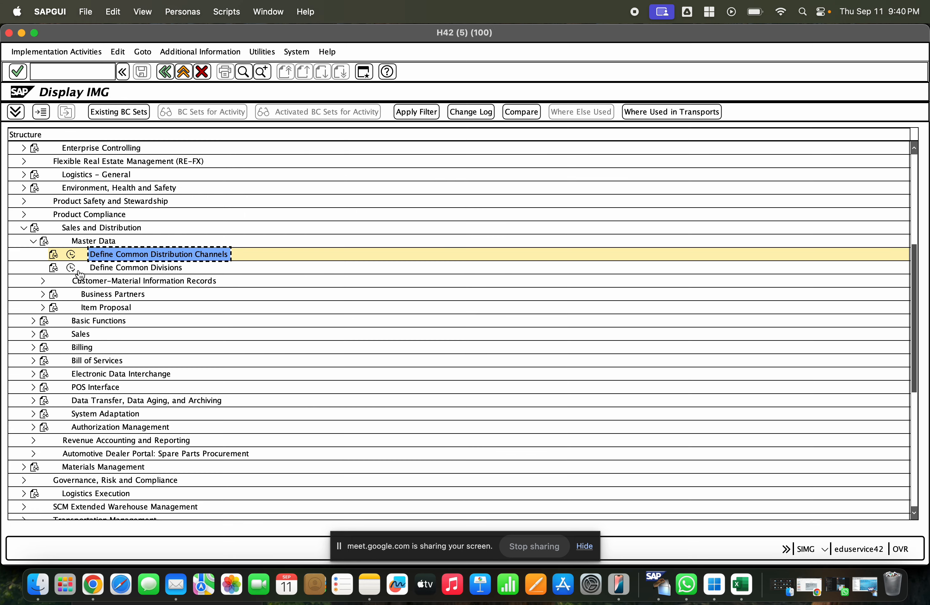
left_click(70, 268)
key("F3")
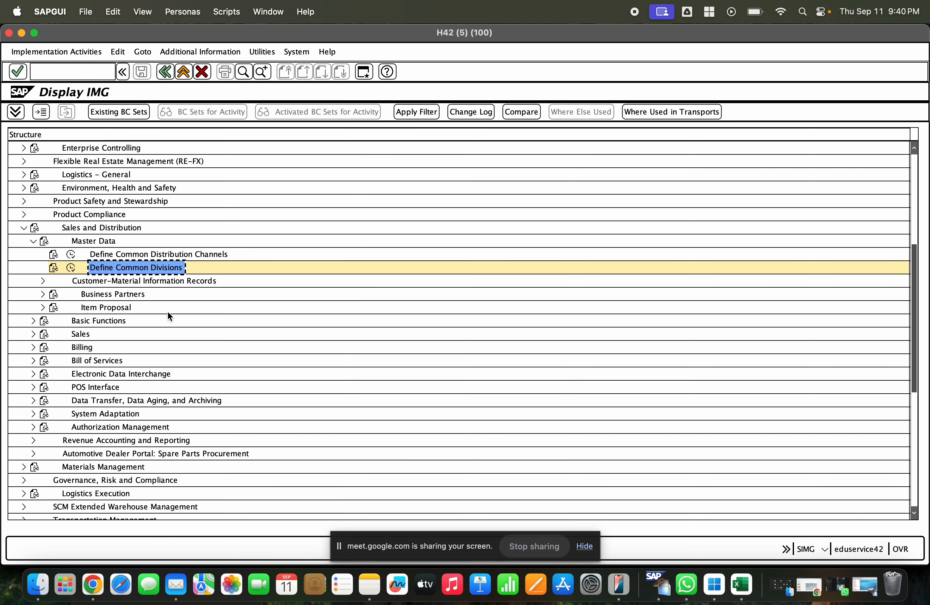
left_click(33, 321)
scroll(129, 248, "up", 10)
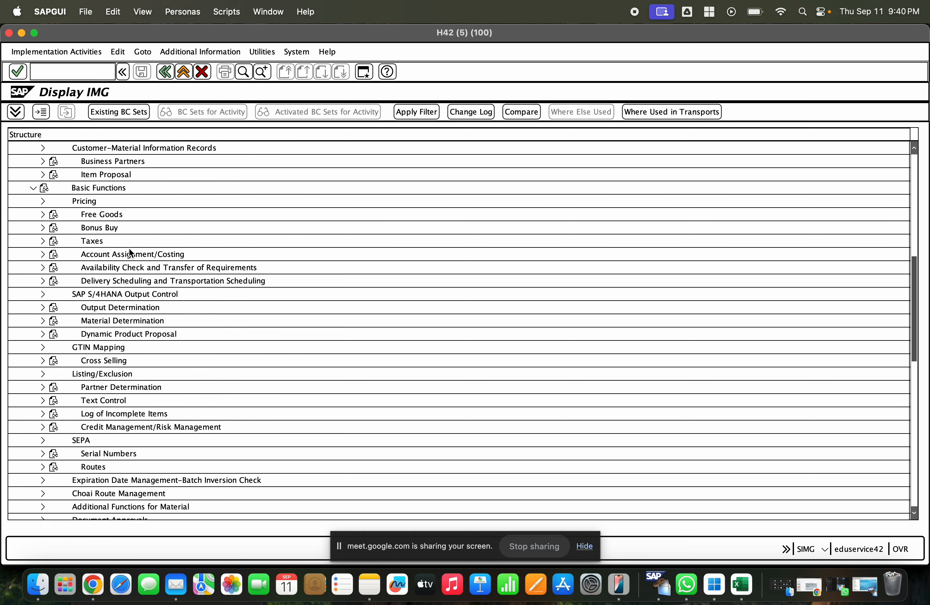
scroll(128, 247, "down", 1)
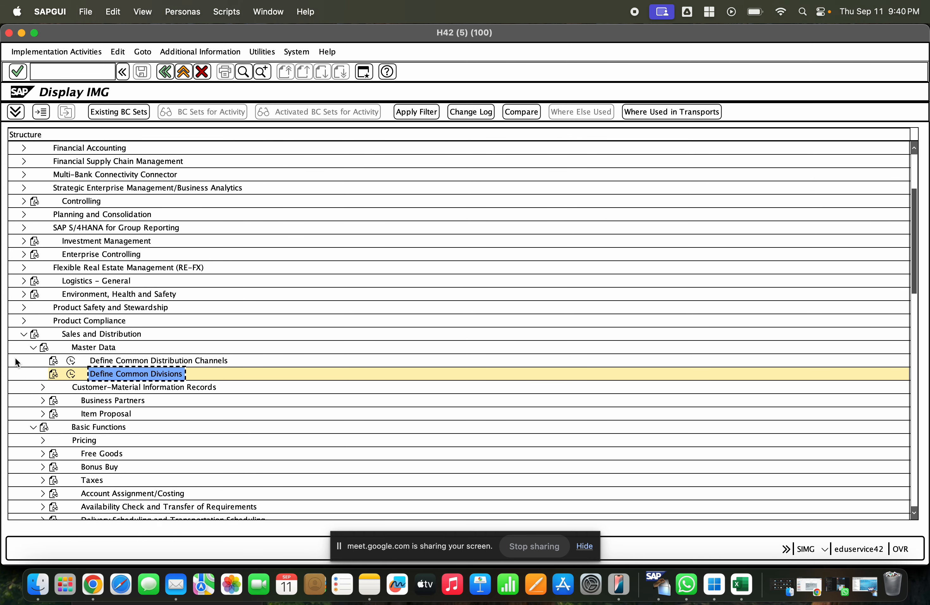
left_click(23, 334)
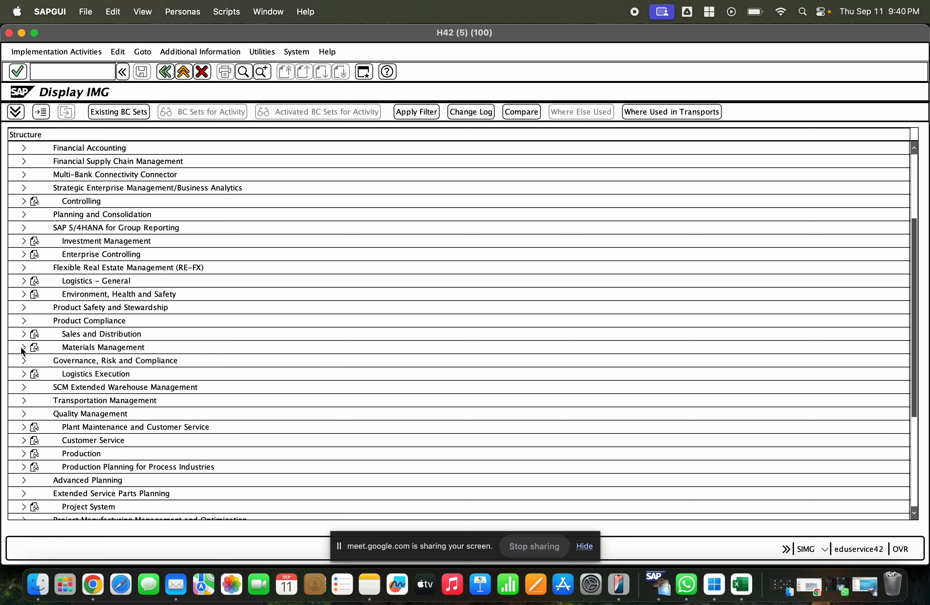
- Open Assign Shipping Points under Logistics Execution, Shipping, Basic Shipping Functions, Shipping Point and Goods Receiving Point Determination
left_click(19, 372)
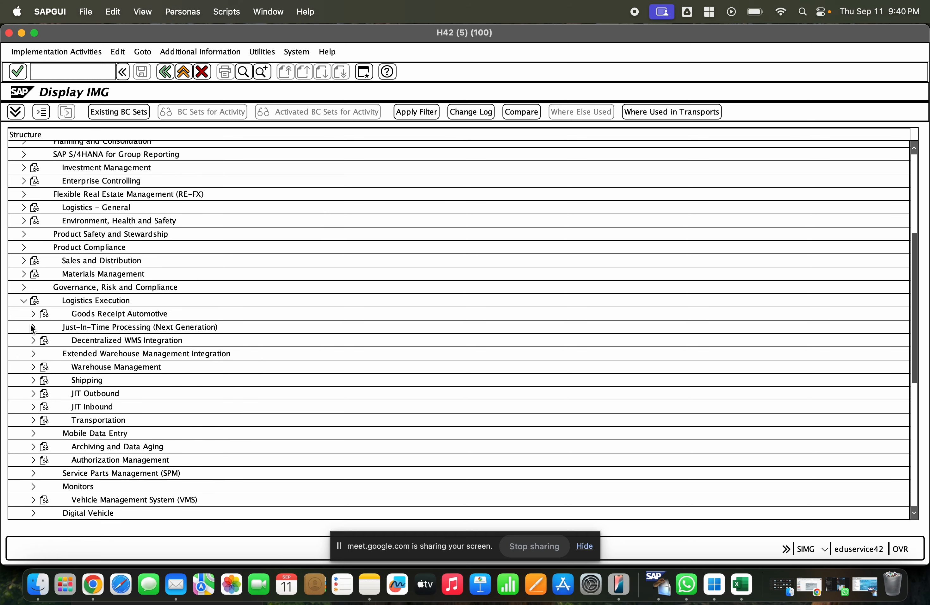
left_click(30, 381)
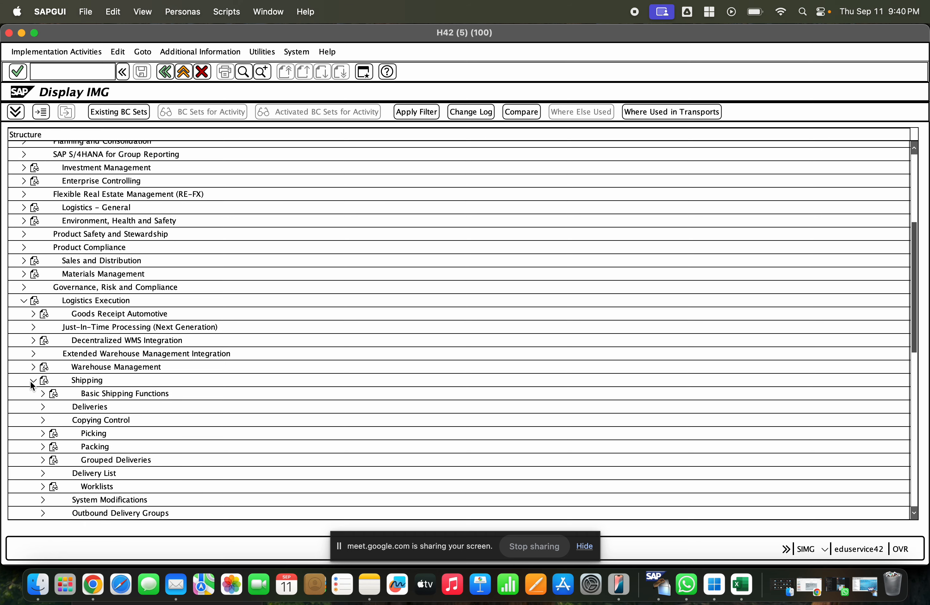
left_click(42, 393)
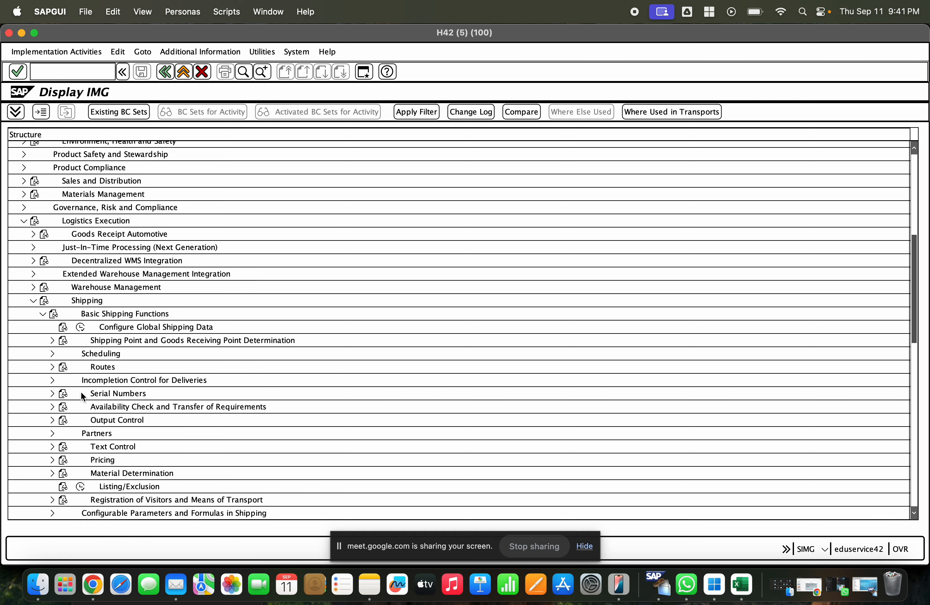
left_click(81, 327)
key("F3")
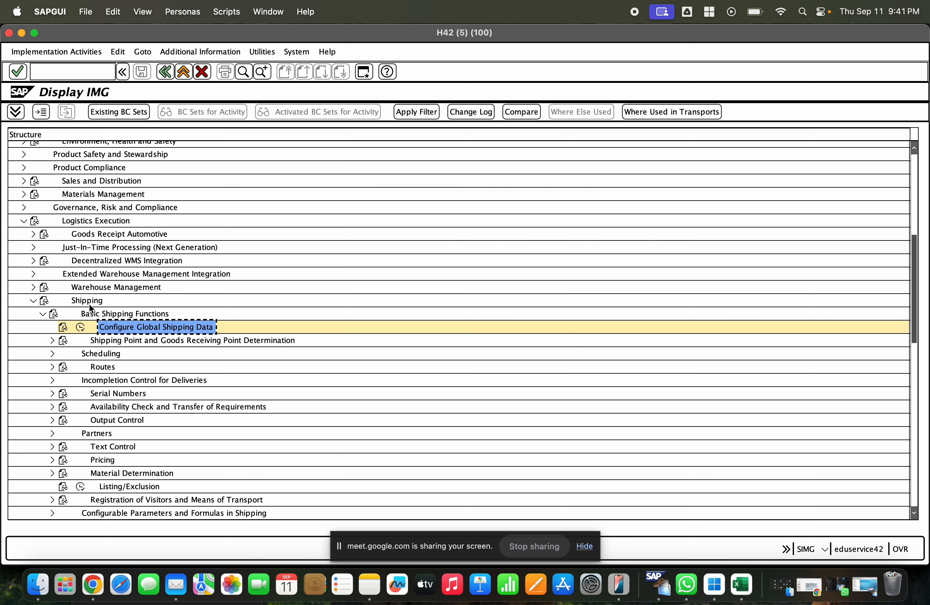
left_click(52, 340)
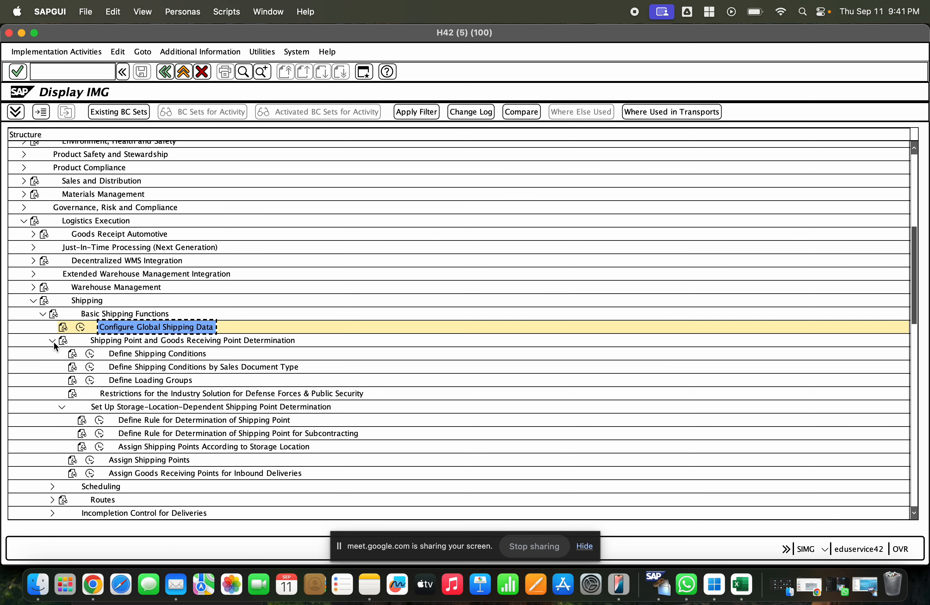
left_click(175, 366)
left_click(146, 376)
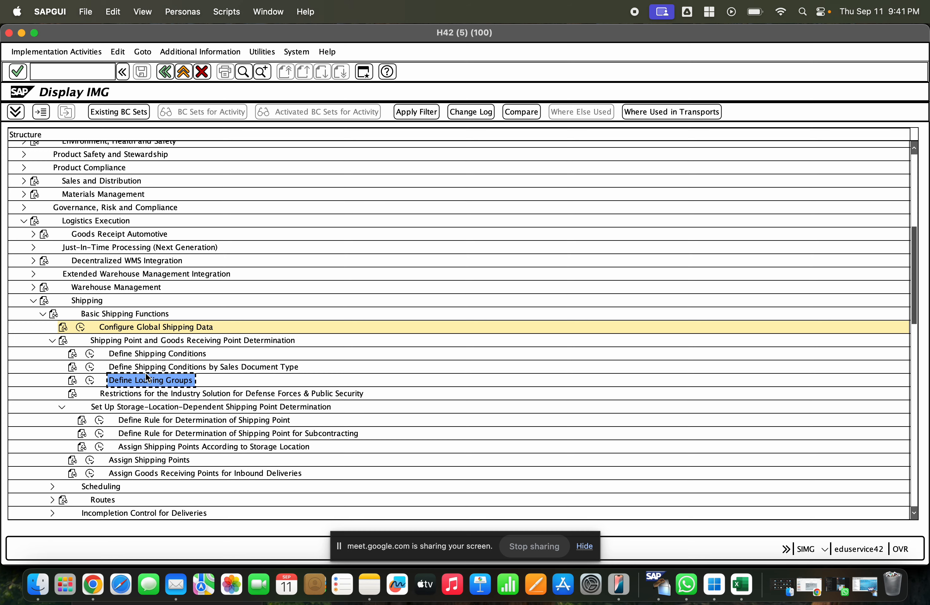
scroll(111, 410, "down", 3)
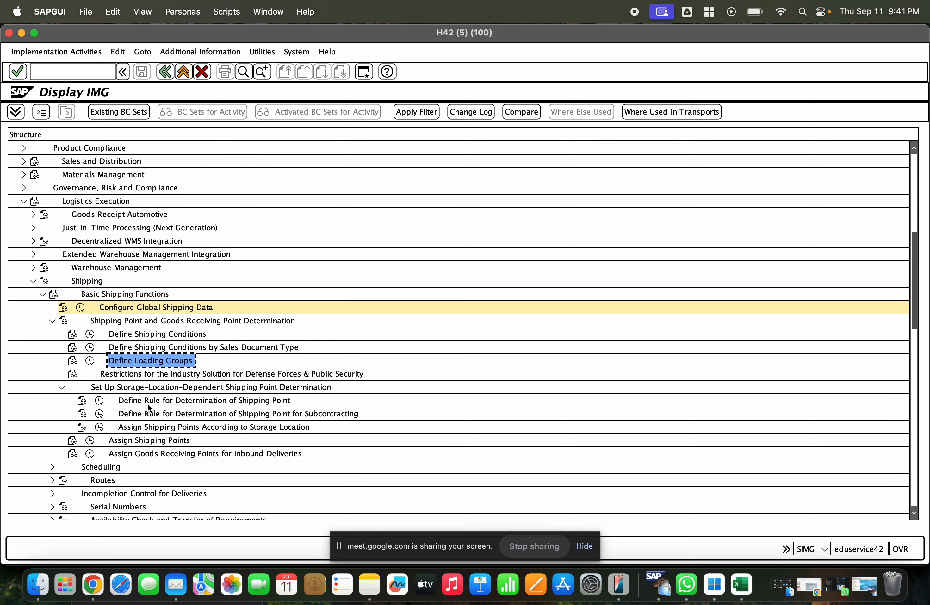
left_click(91, 414)
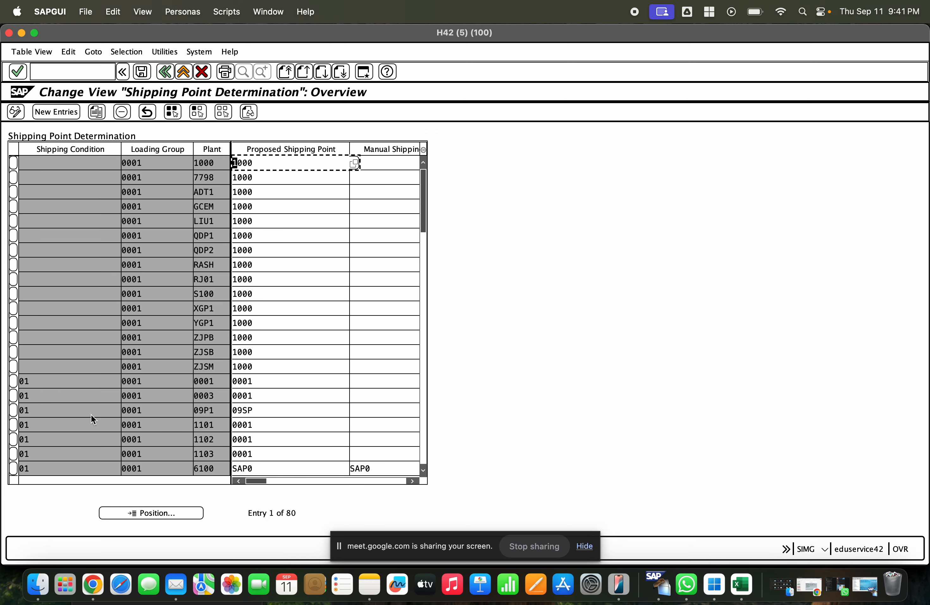
- Position the shipping point determination list at shipping condition 01, loading group 0001 and plant RB01
left_click(171, 513)
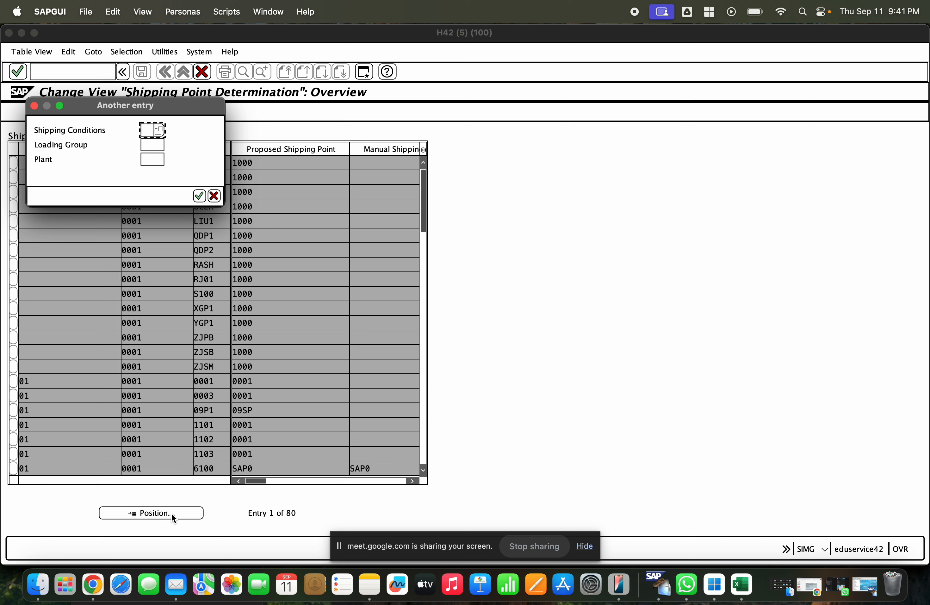
type("01")
key("Tab")
type("0001")
key("Tab")
type("RA")
key("BackSpace")
type("B01")
key("Return")
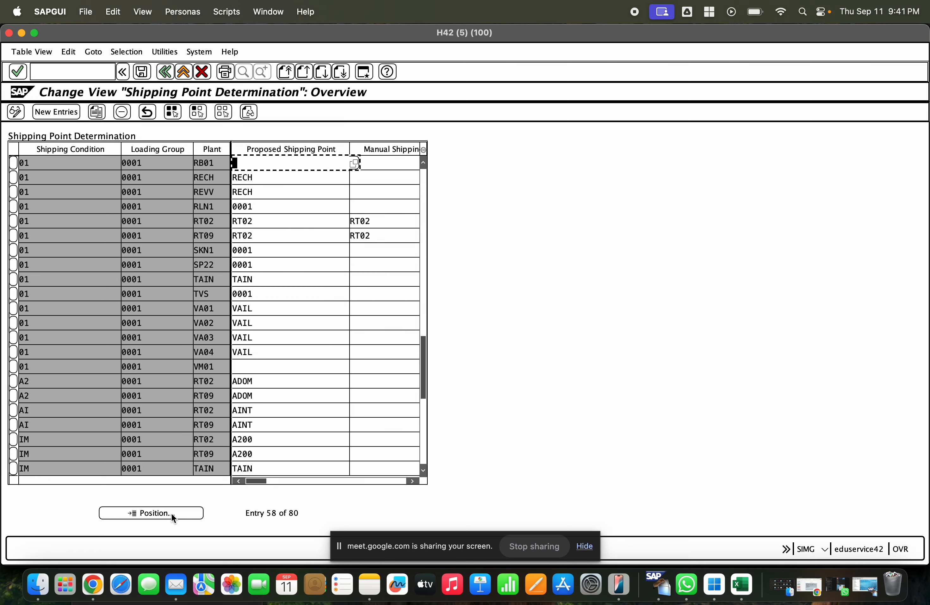
- Copy the RB01 shipping point determination entry to plant RASH, keeping shipping condition 01 and loading group 0001
left_click(14, 163)
left_click(96, 112)
key("Tab")
key("Tab")
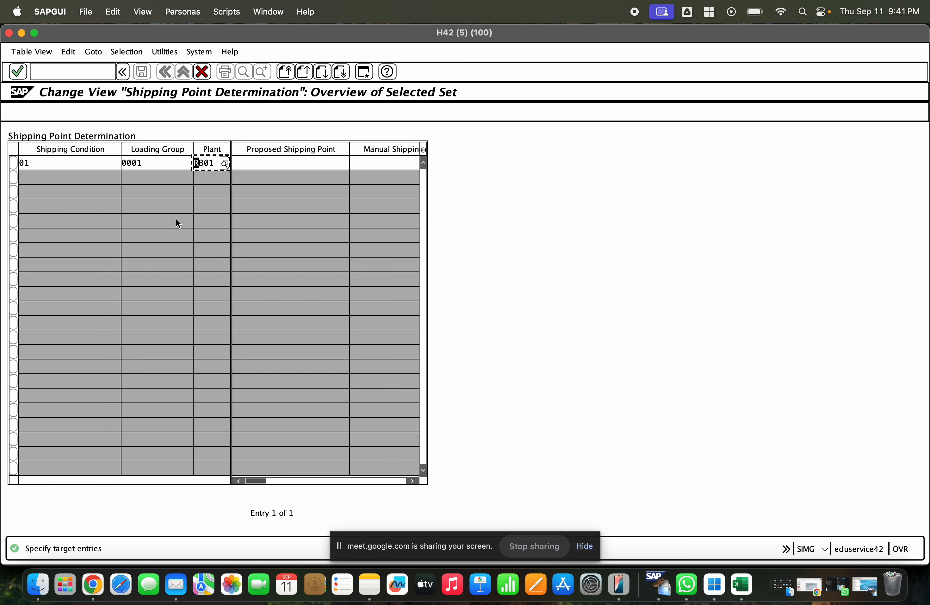
key("Right")
type("ASH")
key("Return")
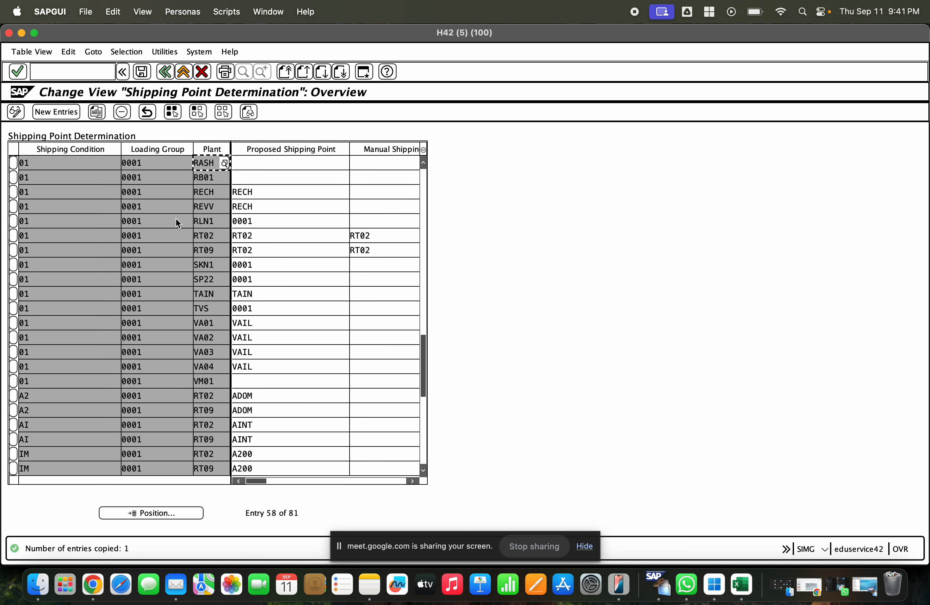
- Set the proposed shipping point of the new RASH entry to 1000 and save it
key("Tab")
type("1000")
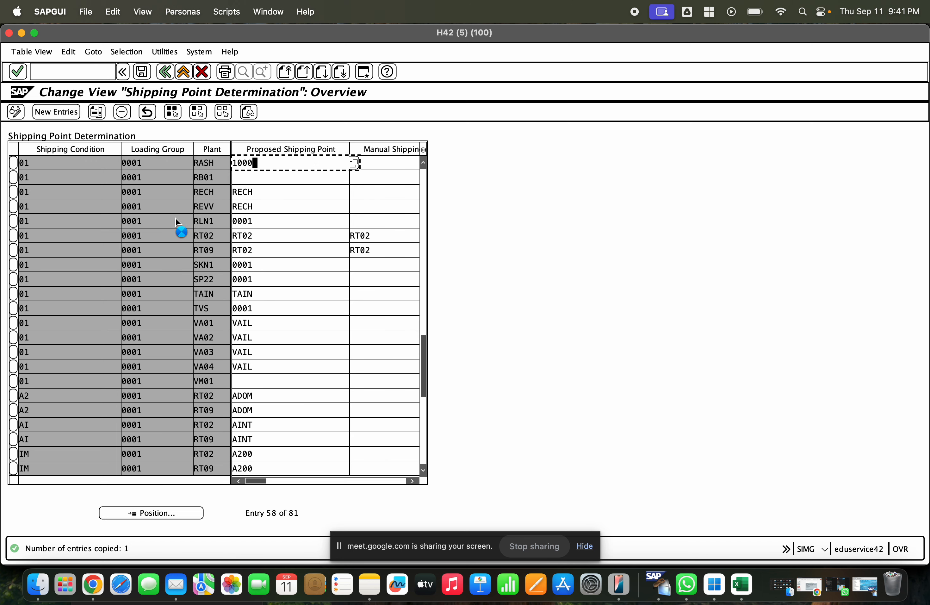
key("Return")
left_click(142, 72)
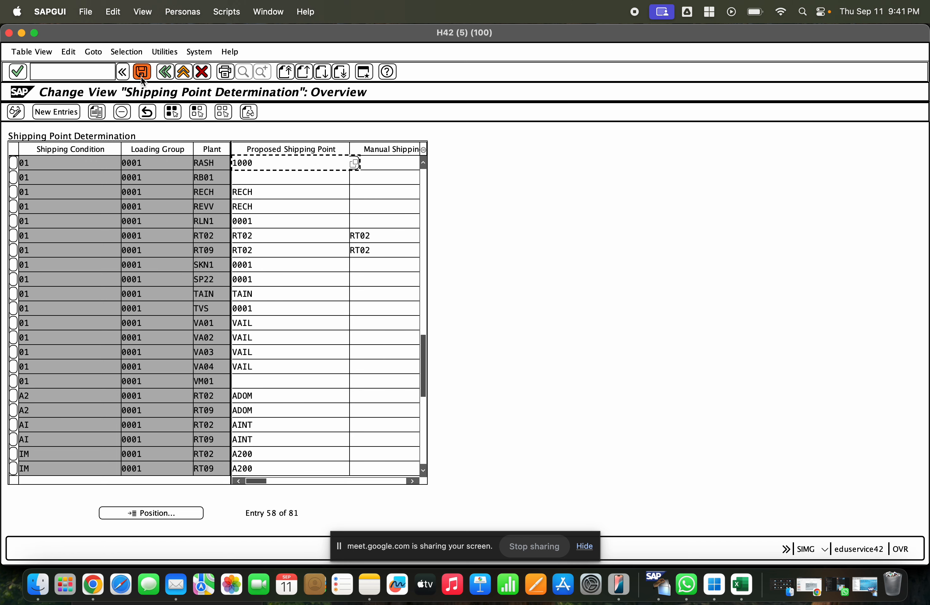
left_click(255, 167)
- Check the shipping point entry for condition 01, loading group 0001, plant GCEM, and view the goods receiving point assignments for inbound deliveries
left_click(163, 518)
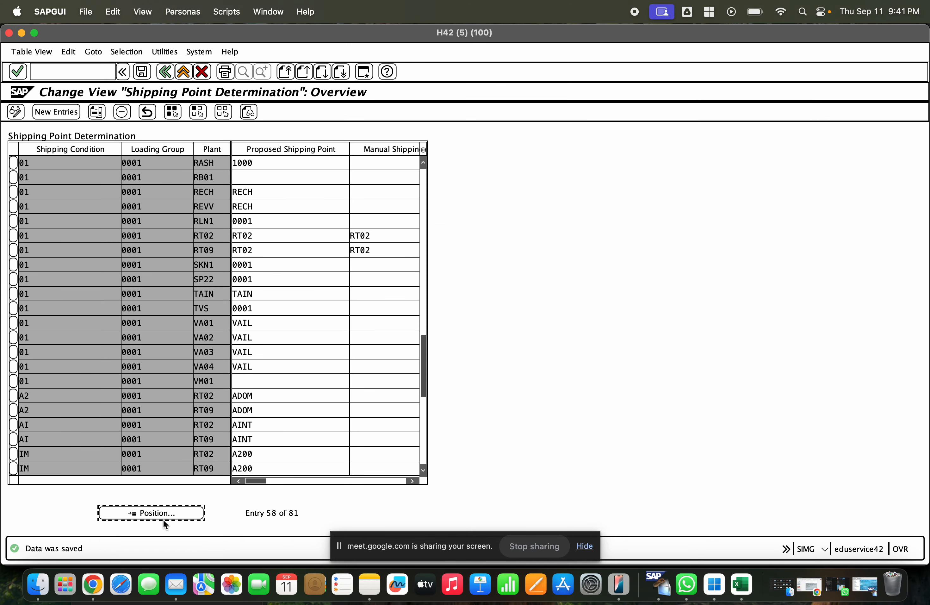
left_click(155, 509)
type("01")
key("Tab")
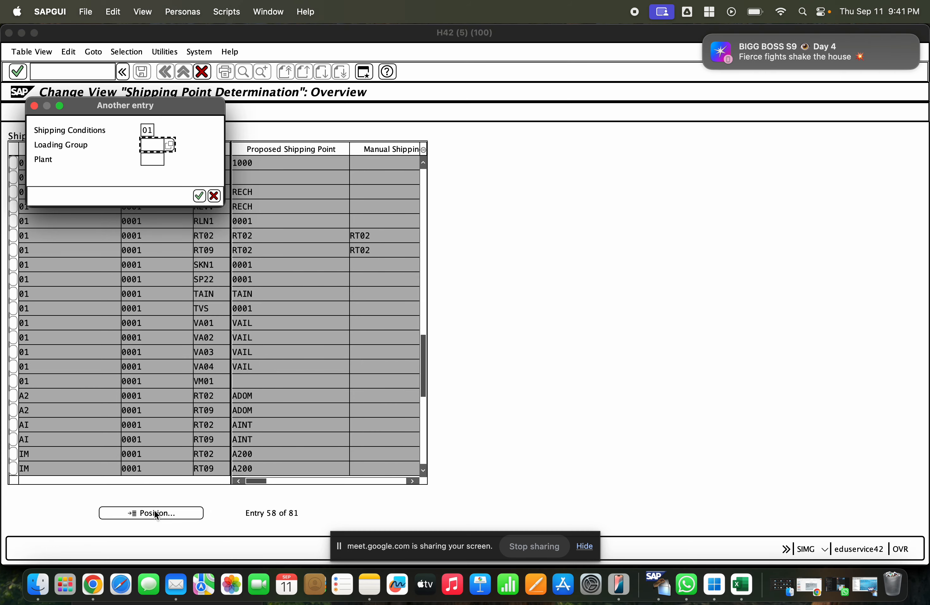
type("0001")
key("Tab")
type("GCEM")
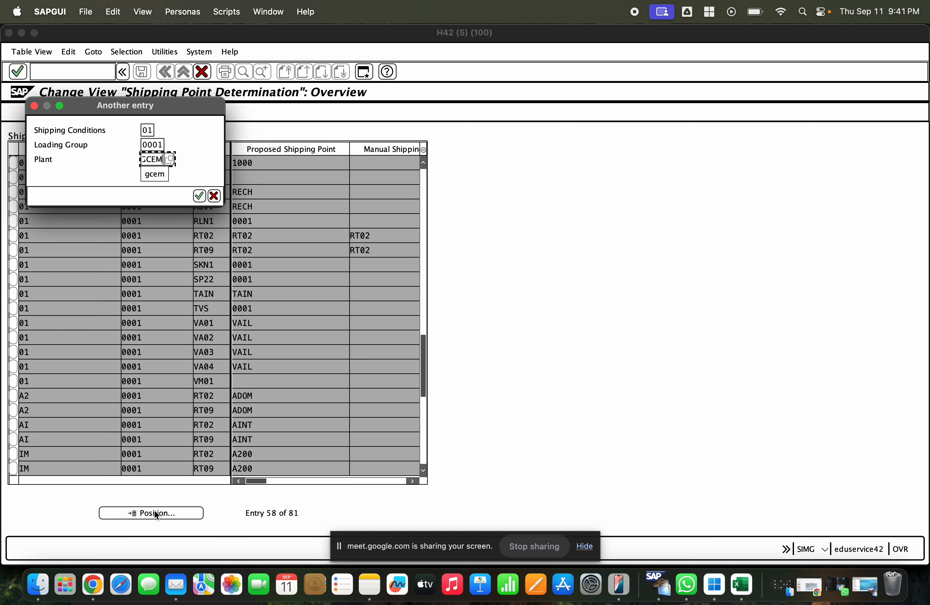
key("Return")
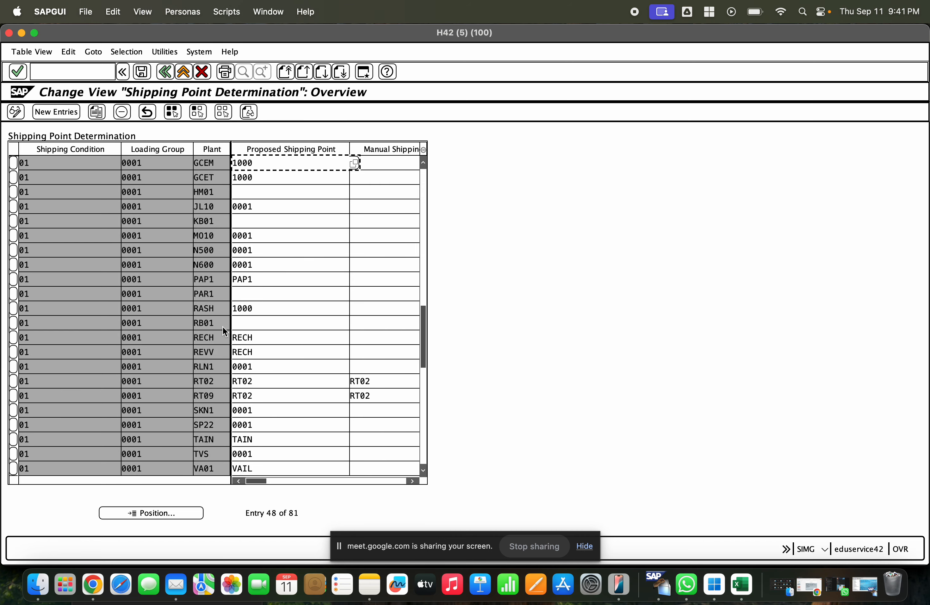
left_click(165, 73)
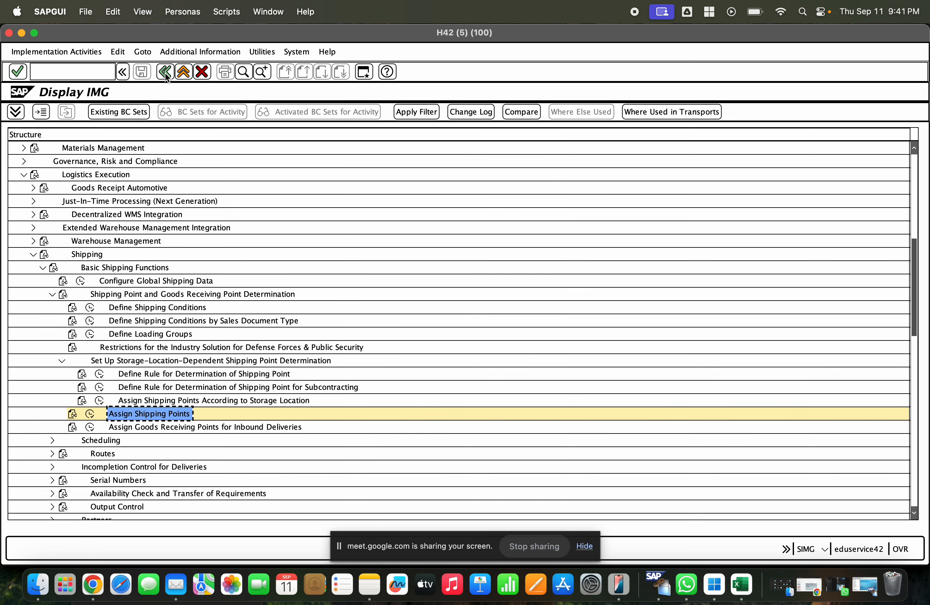
left_click(88, 427)
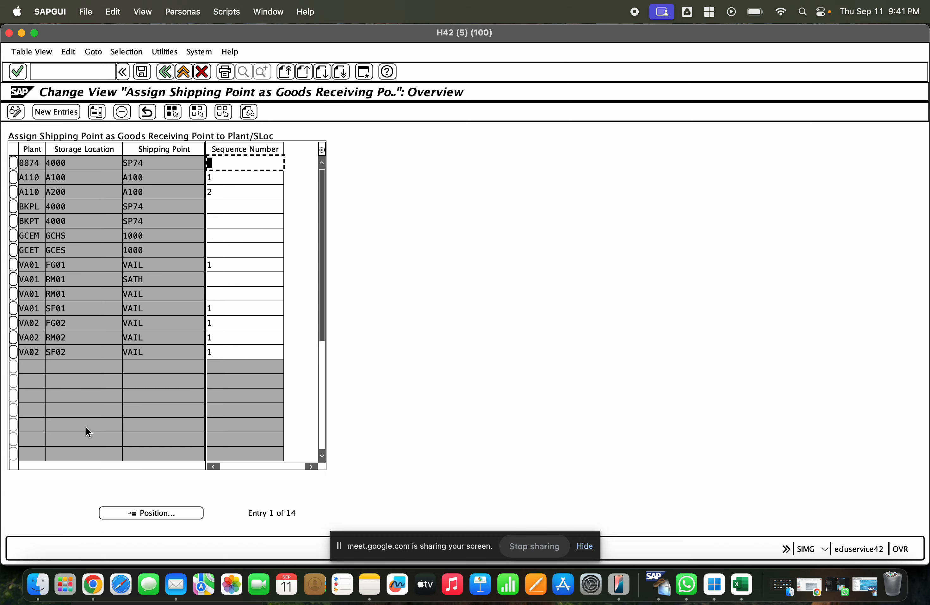
key("F3")
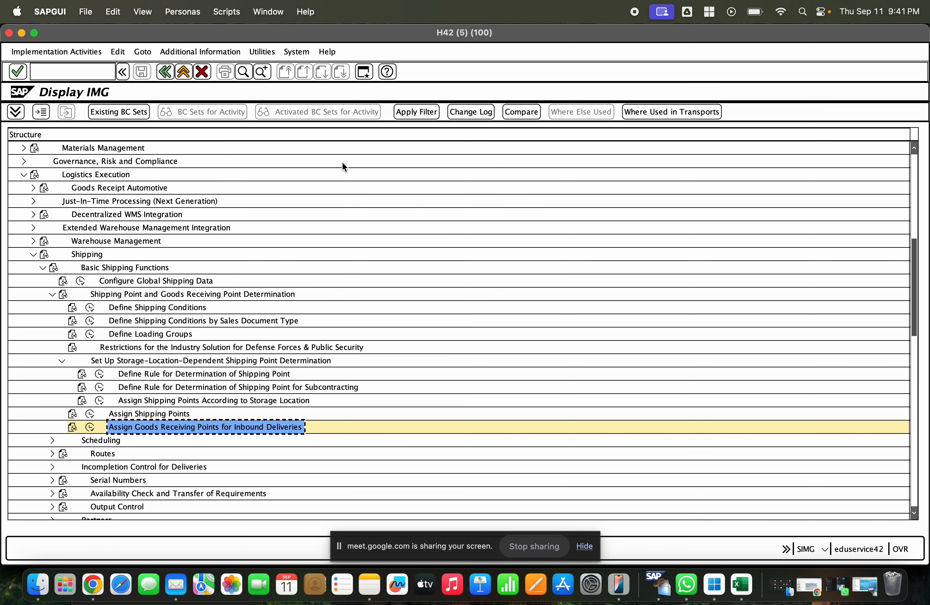
- Start purchase order creation with transaction ME21N in a new session
left_click(362, 71)
type("me21n")
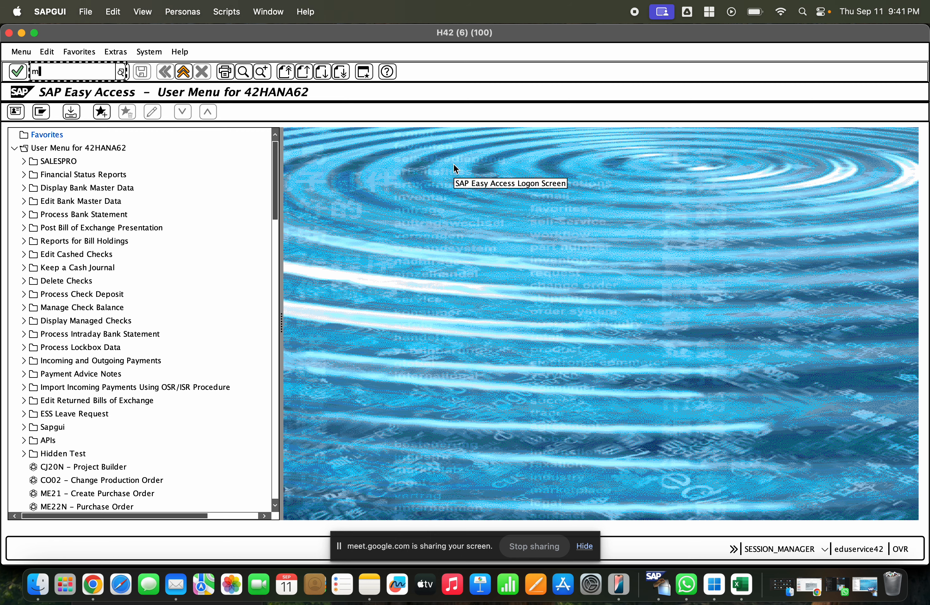
key("Return")
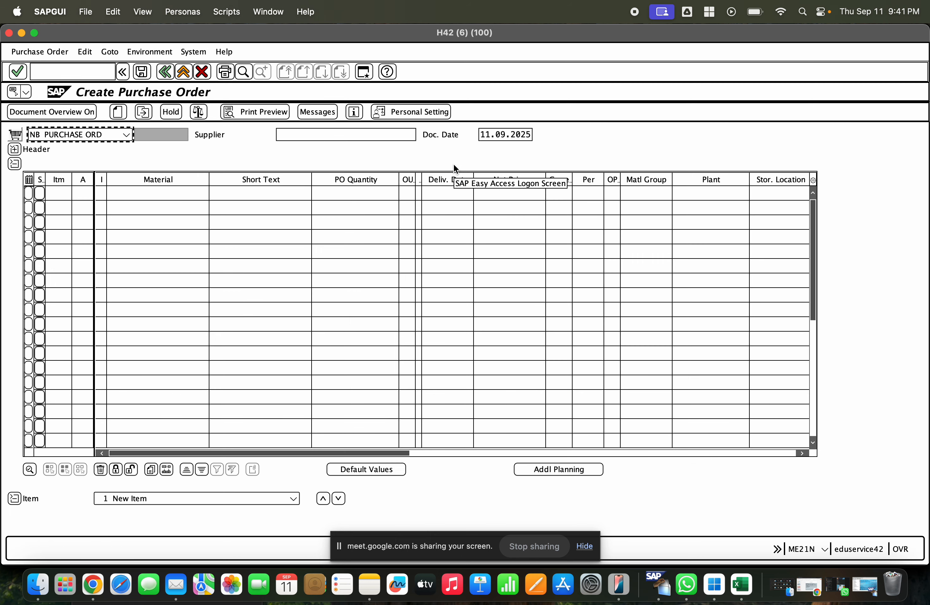
- Bring the session with GCEM's business partner record to the front to look up its vendor number for the order's supplier
left_click(350, 130)
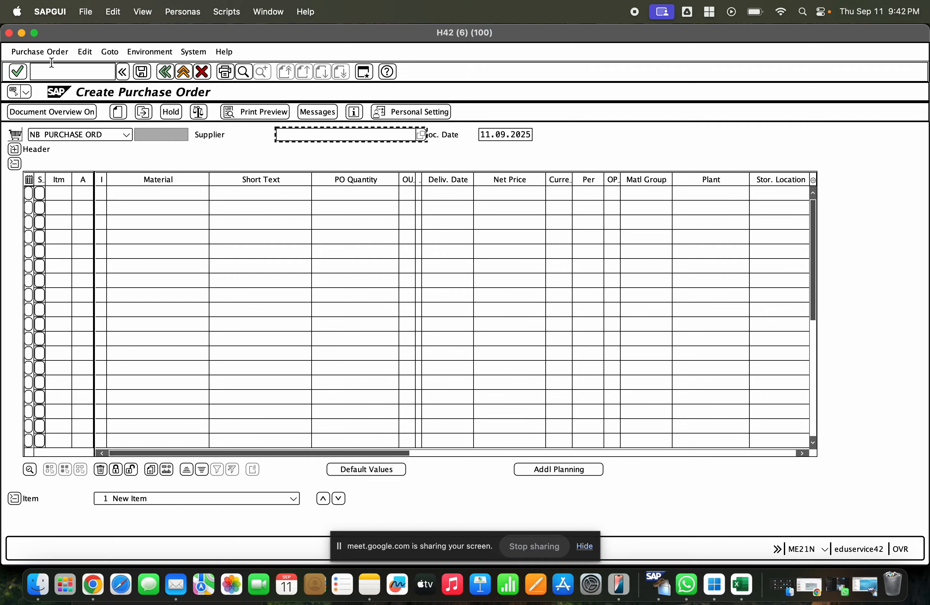
left_click(22, 32)
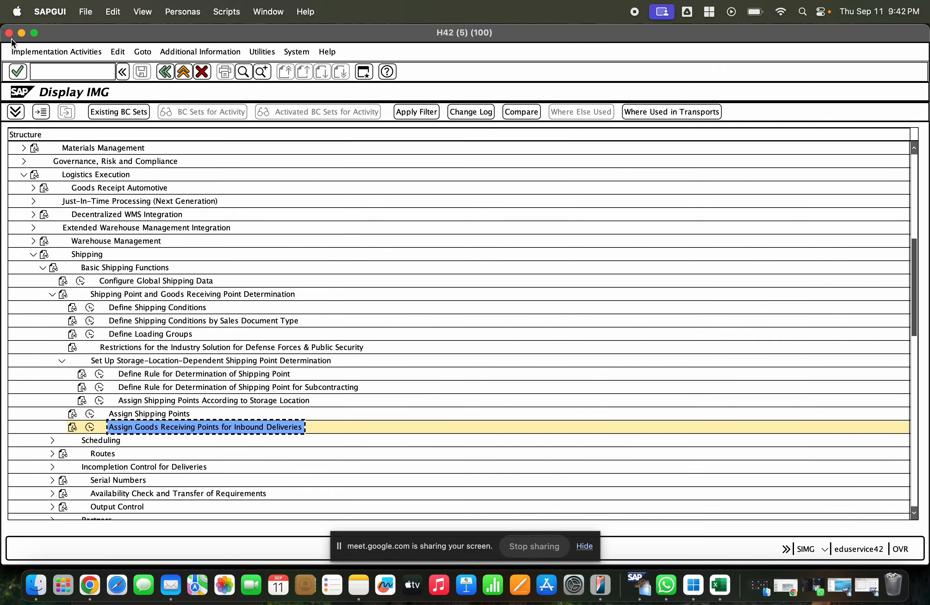
left_click(21, 33)
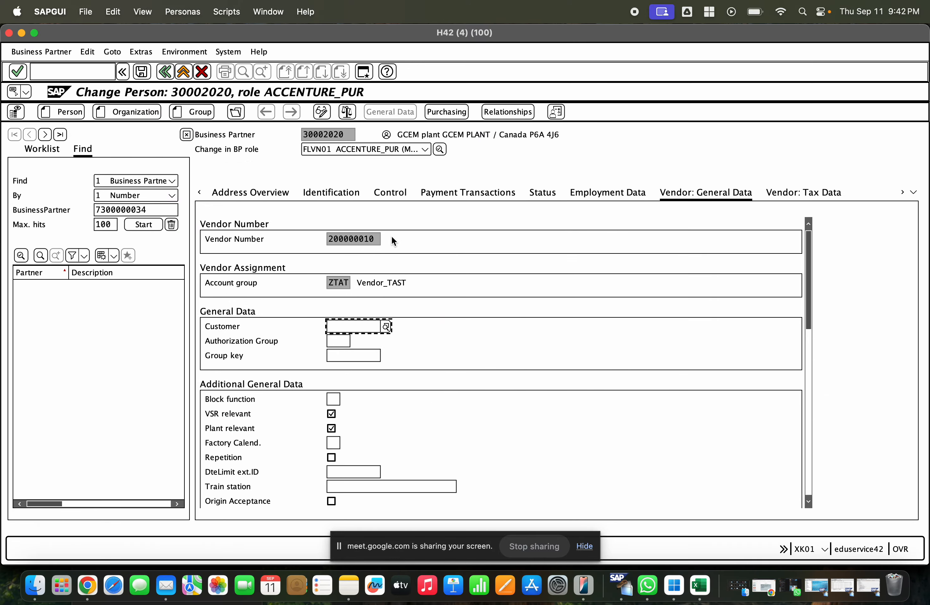
- Copy GCEM's vendor number from its business partner record and enter it as the supplier of the new NB purchase order
left_click_drag(376, 235, 329, 237)
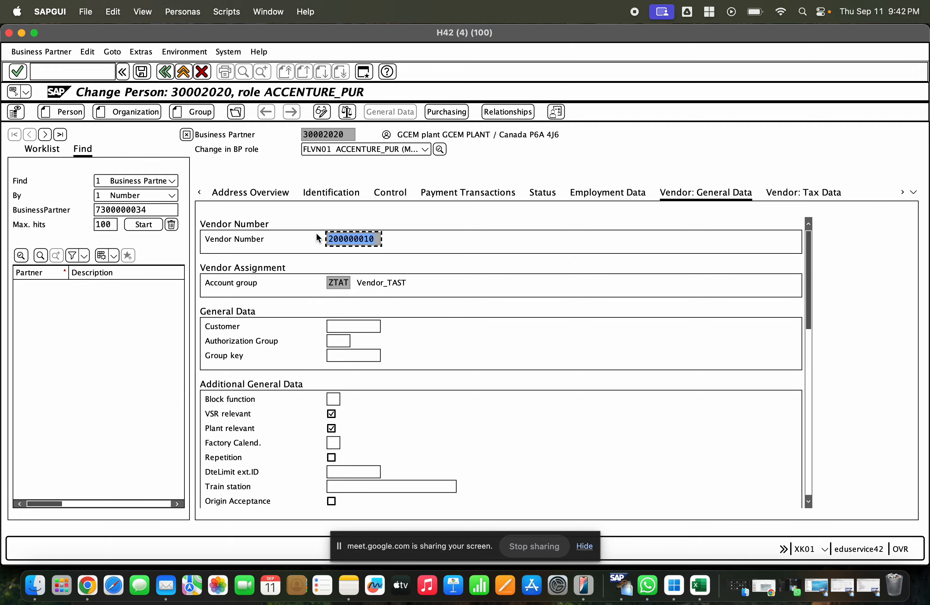
key("super+c")
left_click(867, 588)
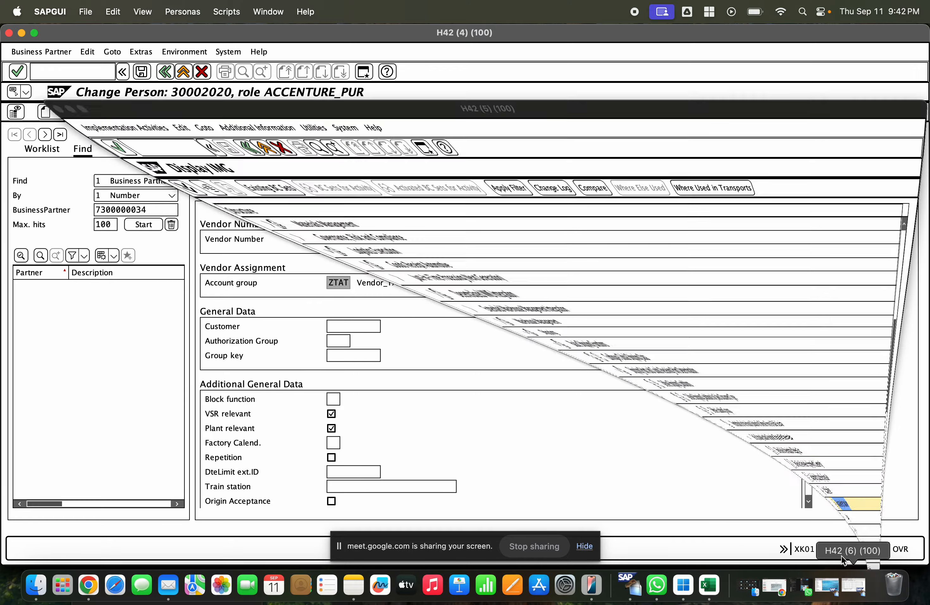
left_click(866, 578)
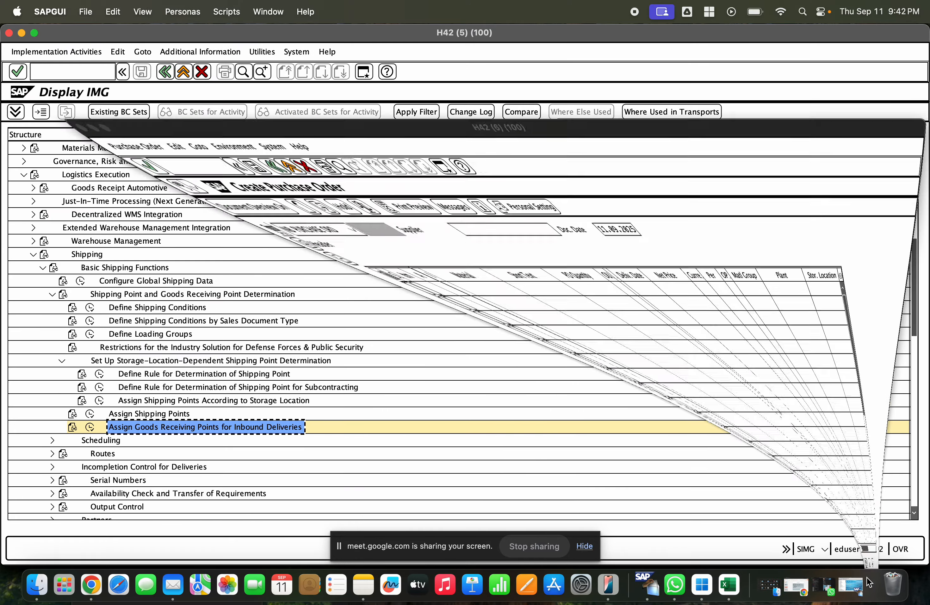
left_click(349, 137)
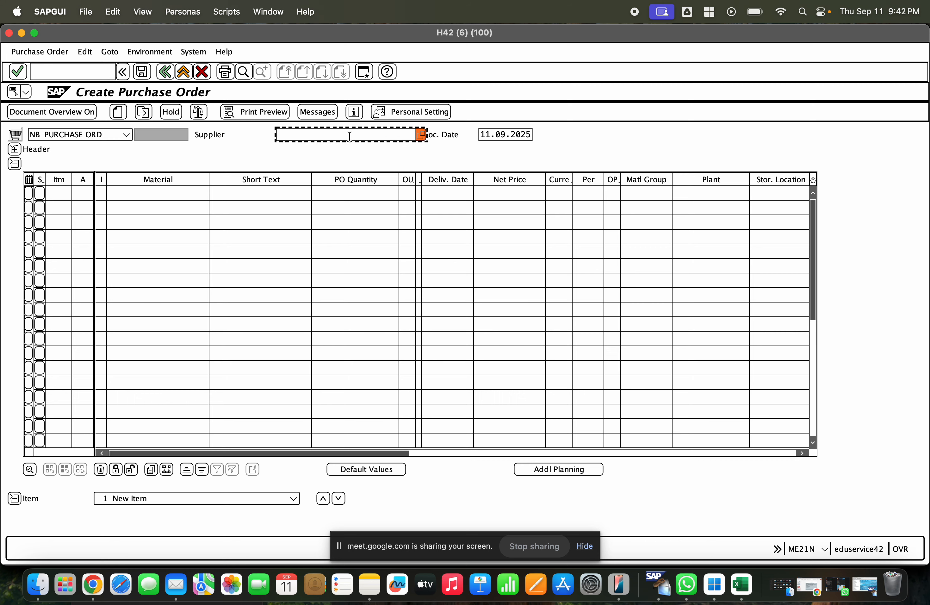
key("super+v")
key("Return")
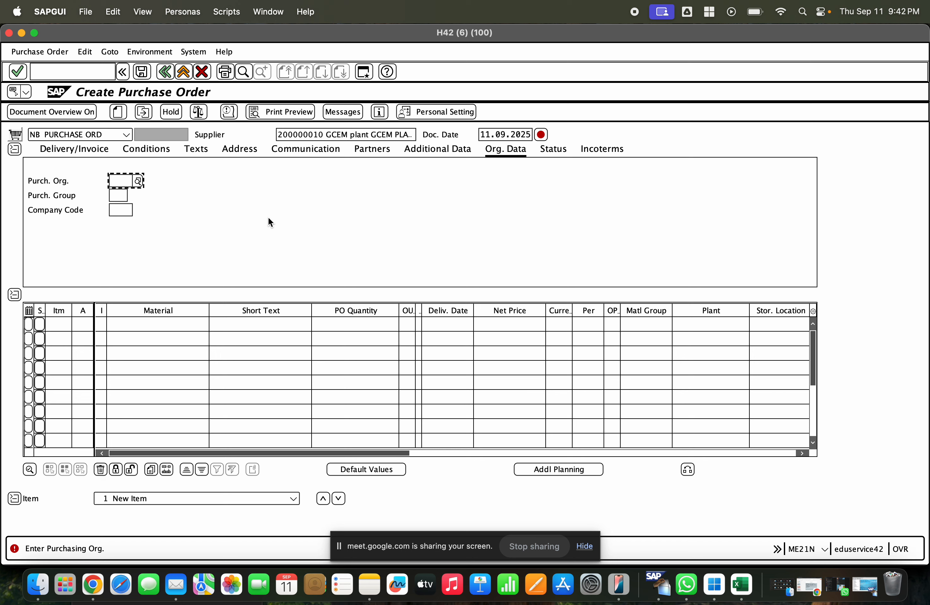
- Enter purchasing organization RASH in the order's organizational data and choose a purchasing group from the suggested values
key("Down")
type("ra")
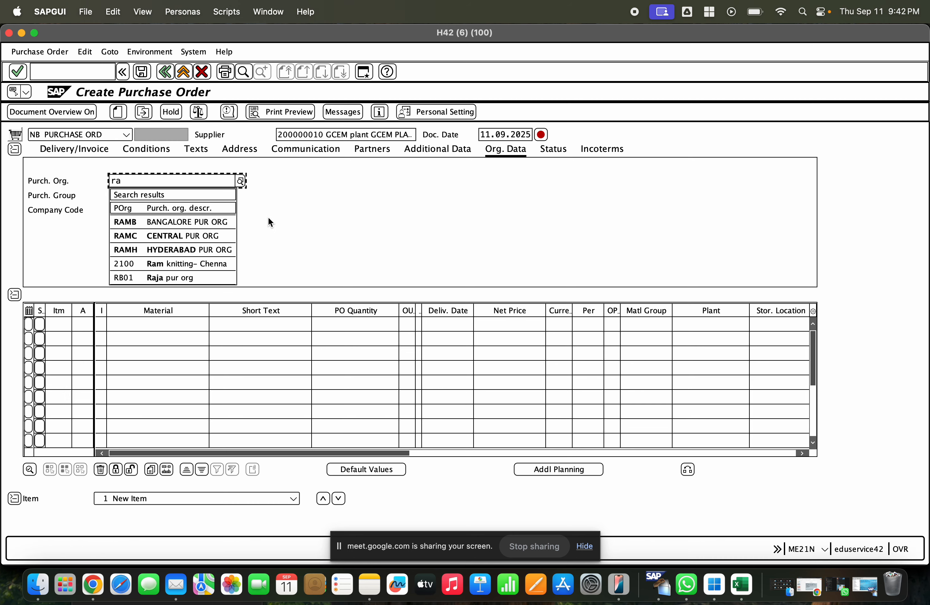
type("mh")
key("Tab")
key("Down")
key("Down")
key("Down")
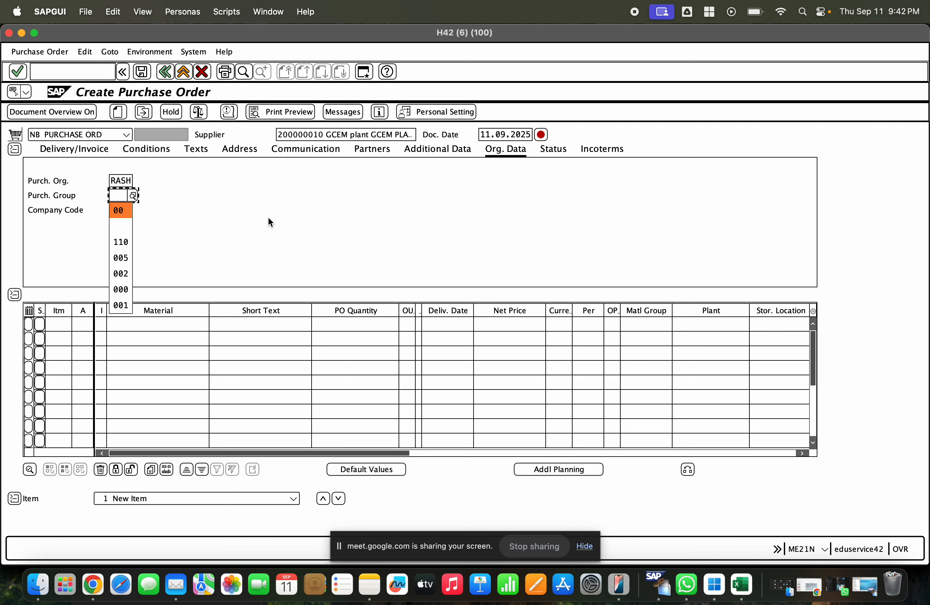
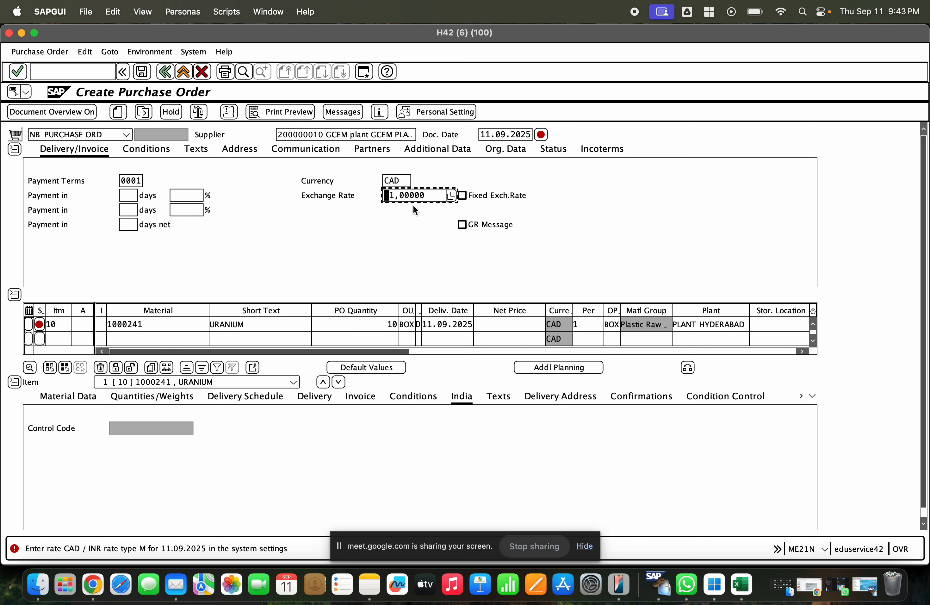
- Clear the exchange rate in the purchase order's payment and currency data
left_click_drag(426, 196, 350, 193)
key("BackSpace")
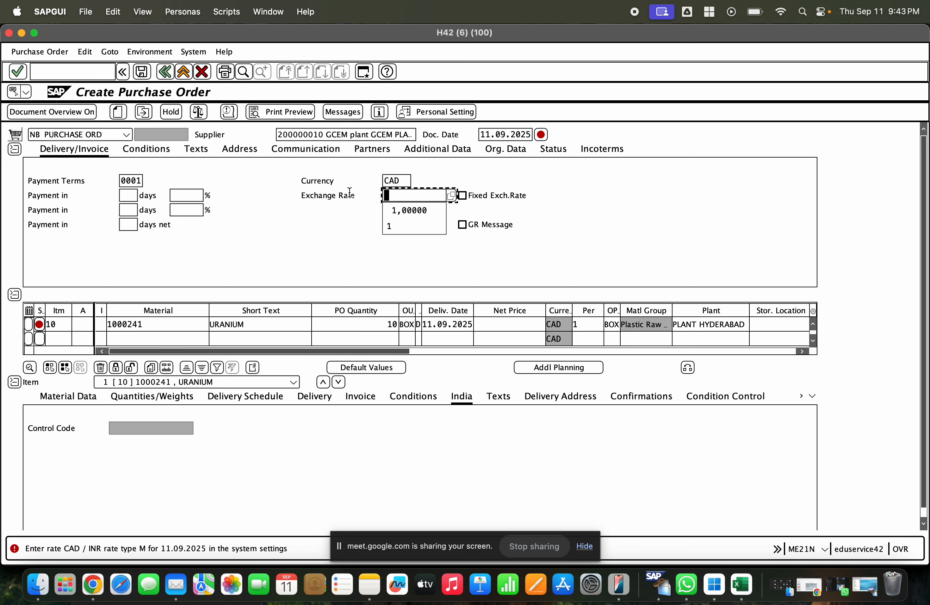
key("Down")
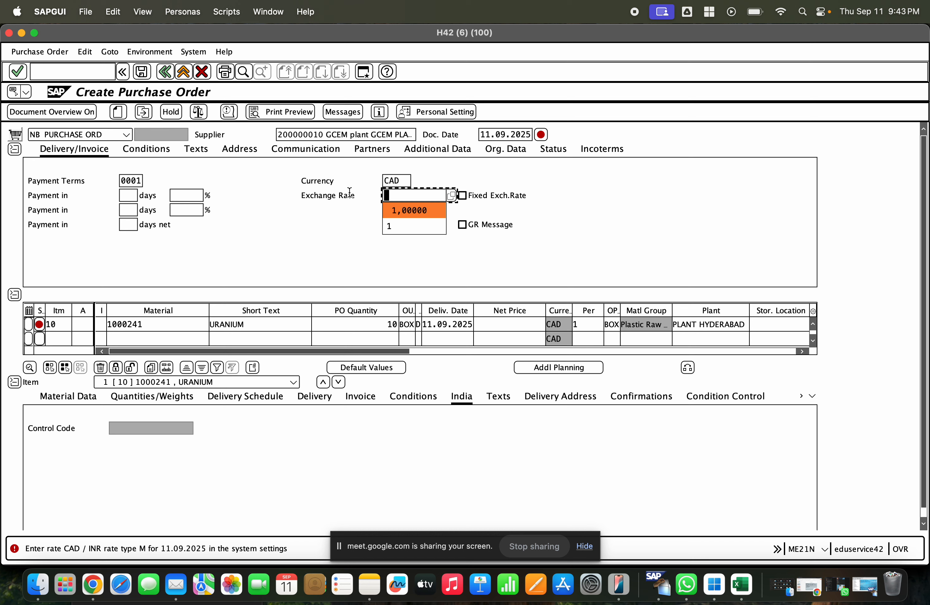
- Open the currency exchange rates table through the long text of the missing CAD/INR rate error
double_click(113, 548)
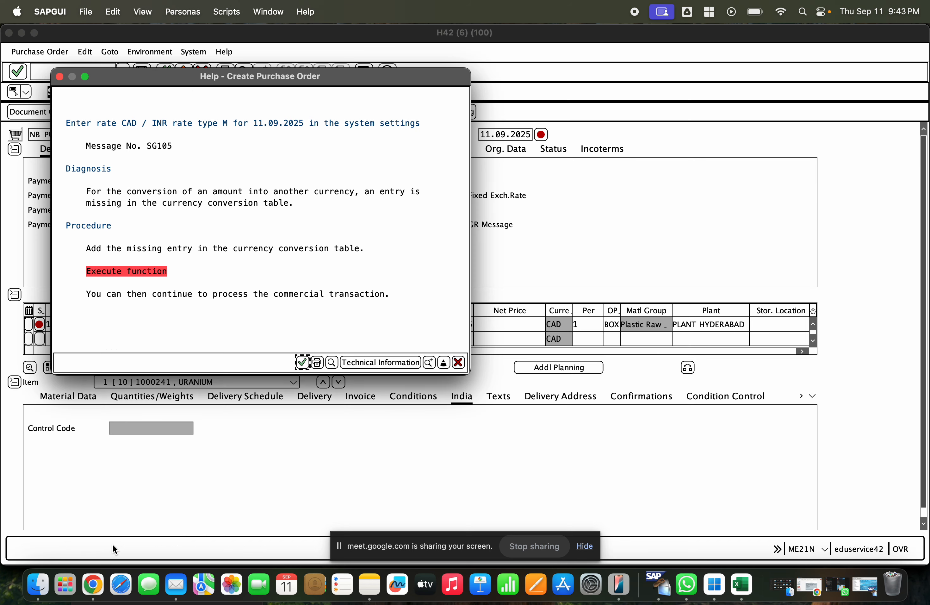
left_click(126, 271)
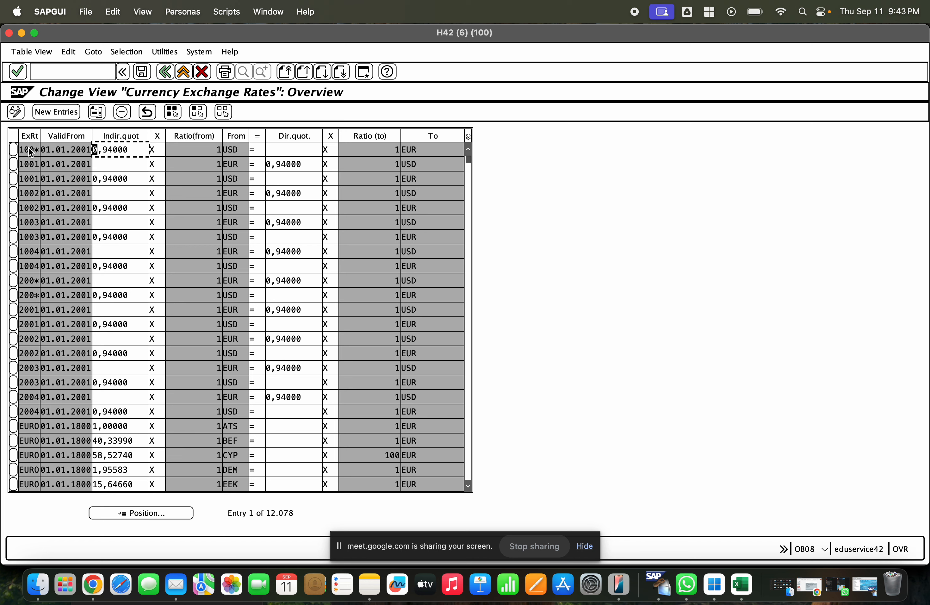
scroll(459, 368, "down", 1)
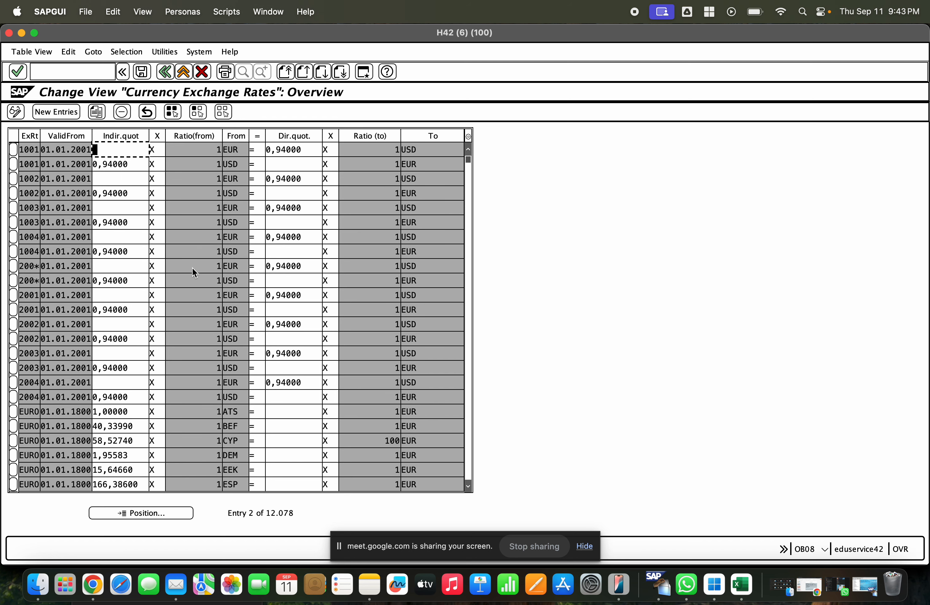
scroll(191, 268, "up", 1)
key("F3")
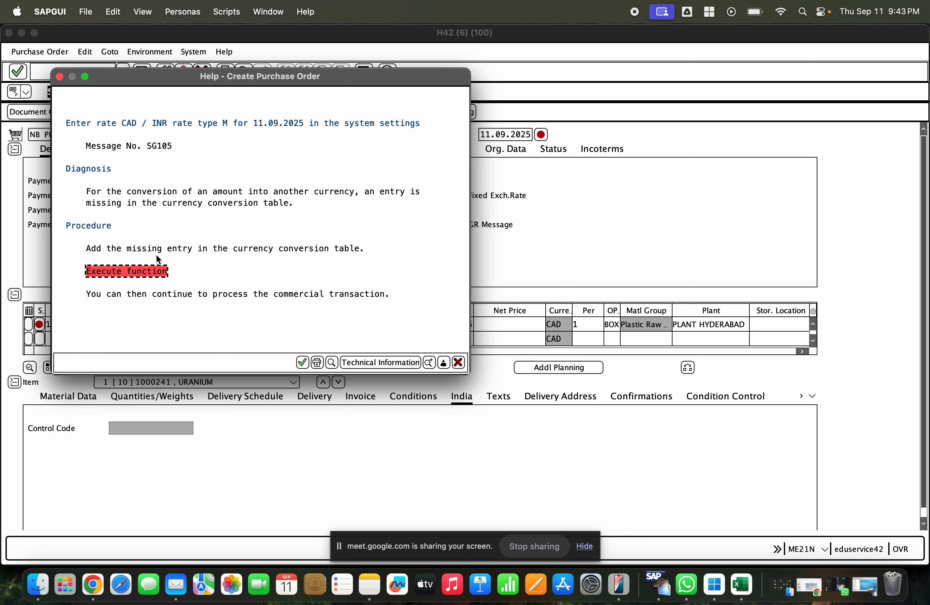
left_click(154, 271)
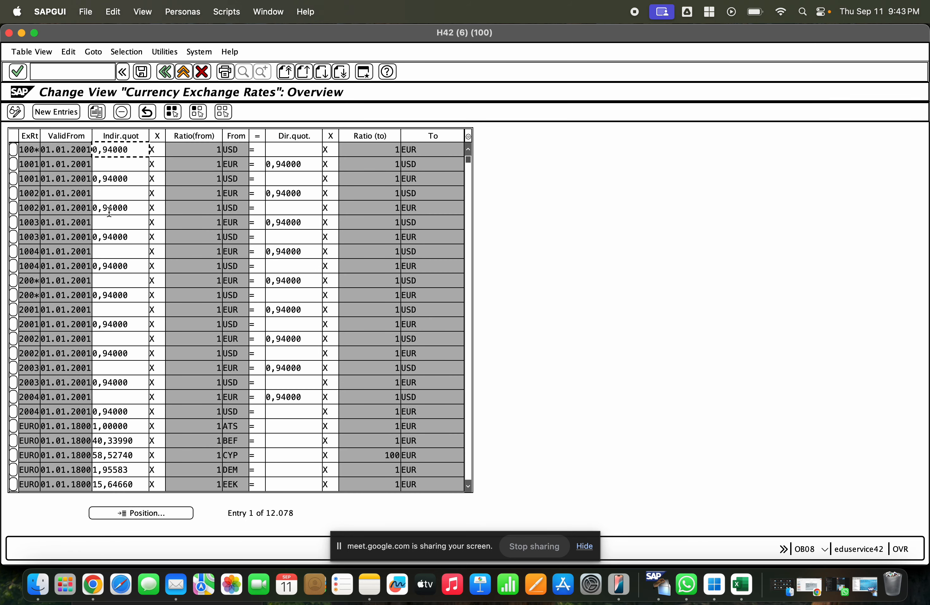
- Position the exchange rates table at rate type M, from currency CAD, to currency INR
left_click(151, 509)
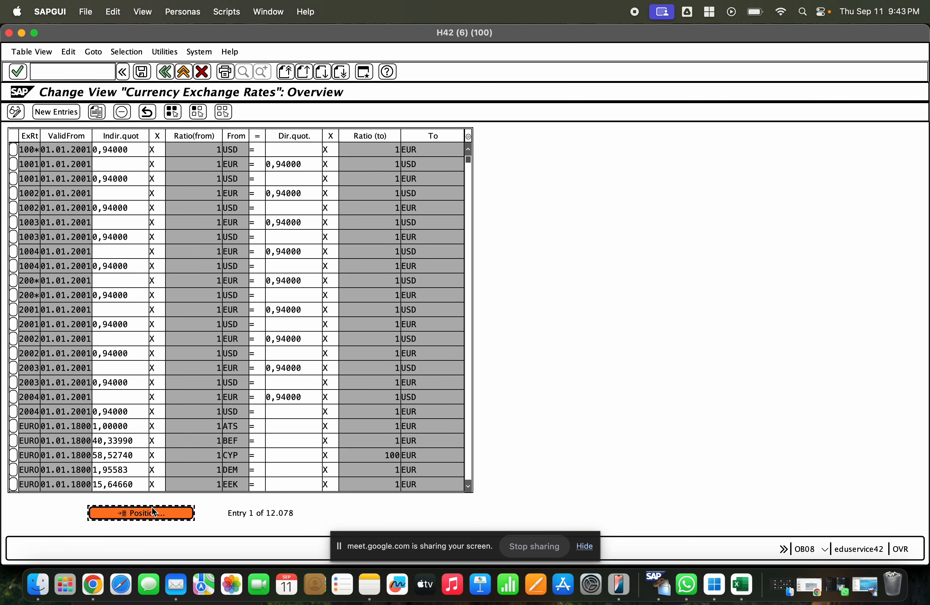
key("Tab")
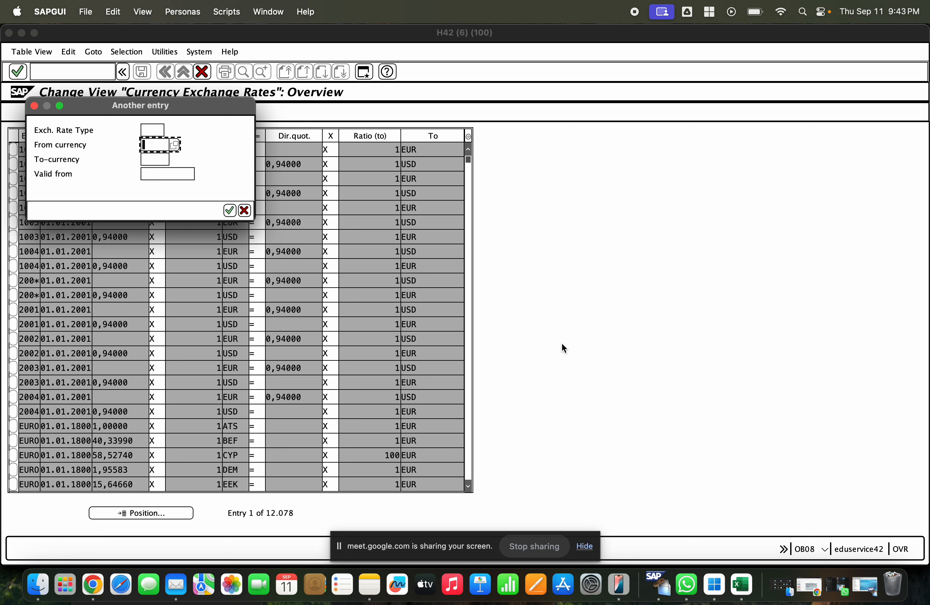
key("shift+Tab")
left_click(170, 133)
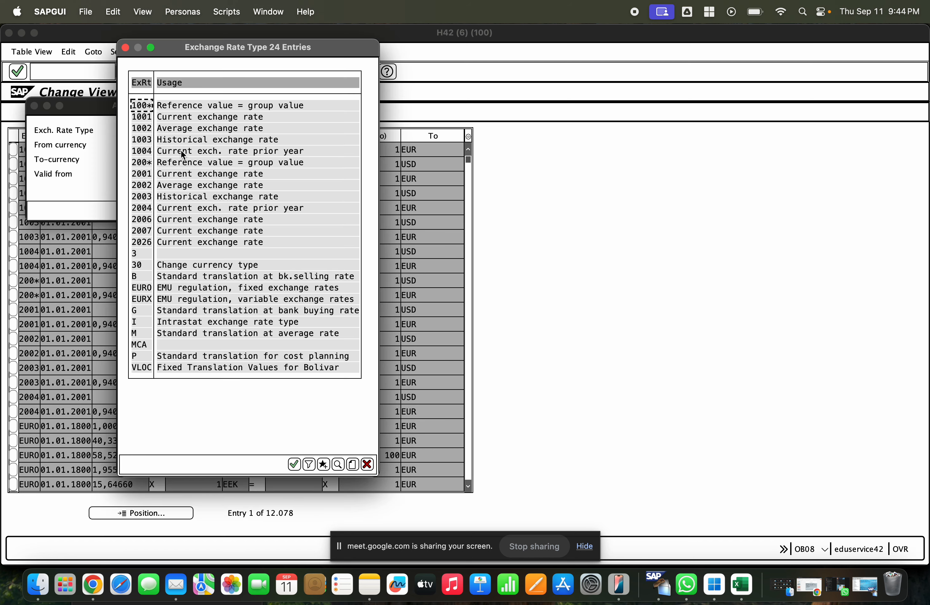
double_click(184, 334)
key("Tab")
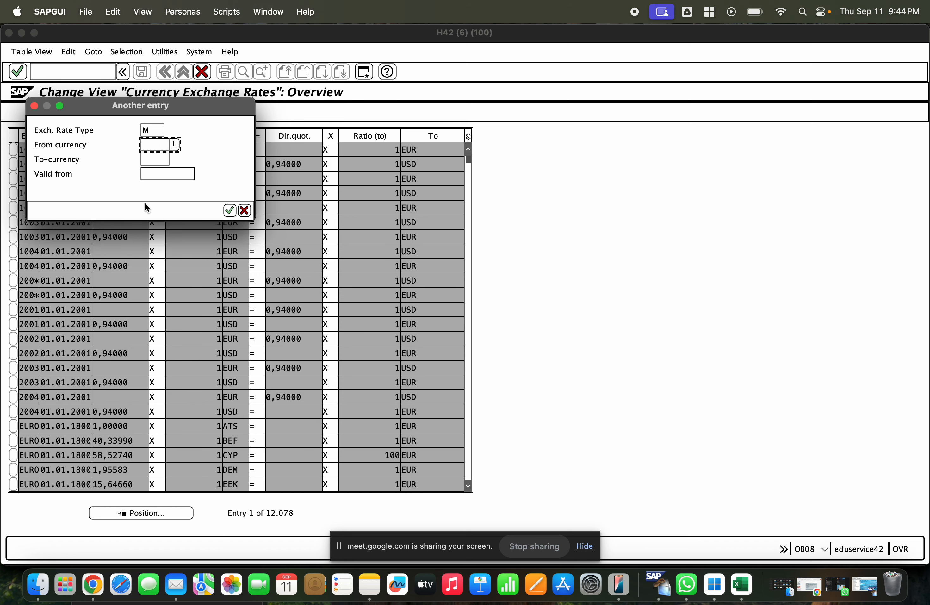
type("CAD")
key("Tab")
type("INR")
key("Return")
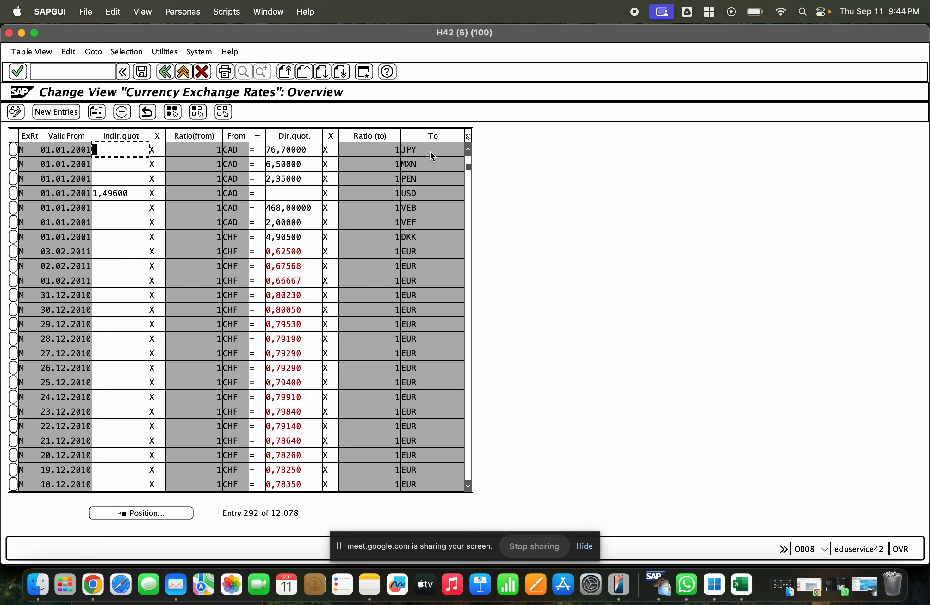
- Copy the type M CAD to JPY rate as a CAD to INR entry valid from 01.01.2025 with direct quotation 63
left_click(12, 151)
left_click(98, 114)
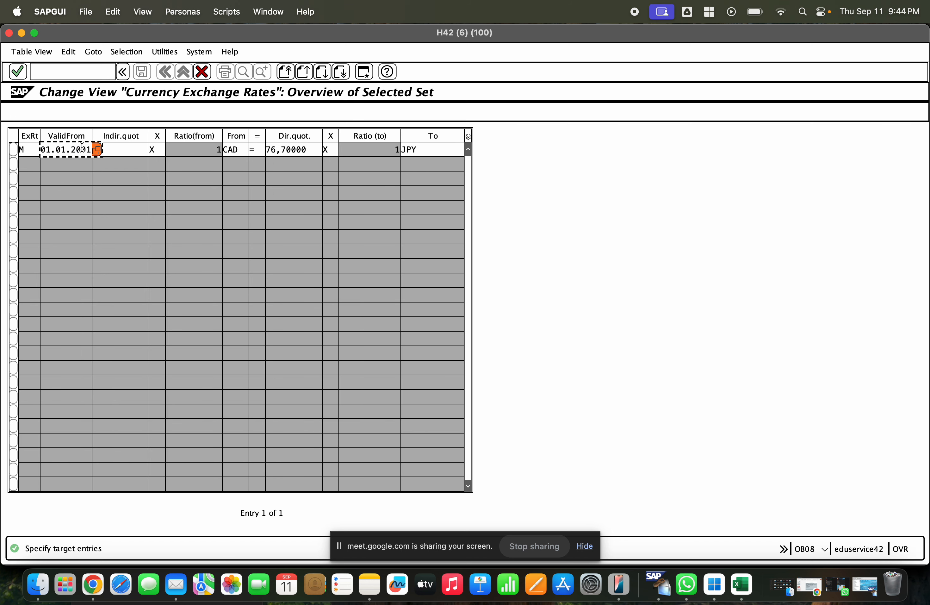
type("25")
key("Tab")
key("Tab")
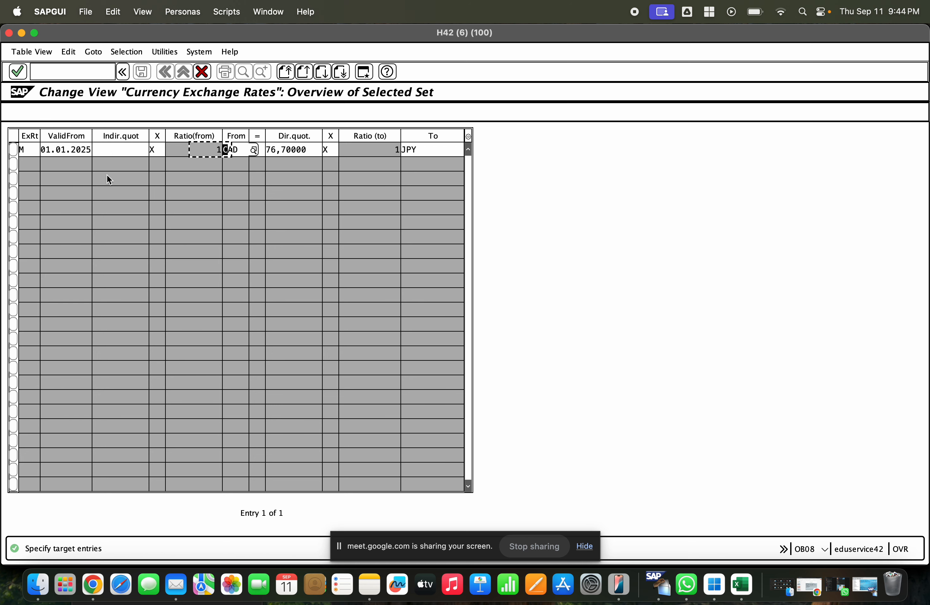
key("Tab")
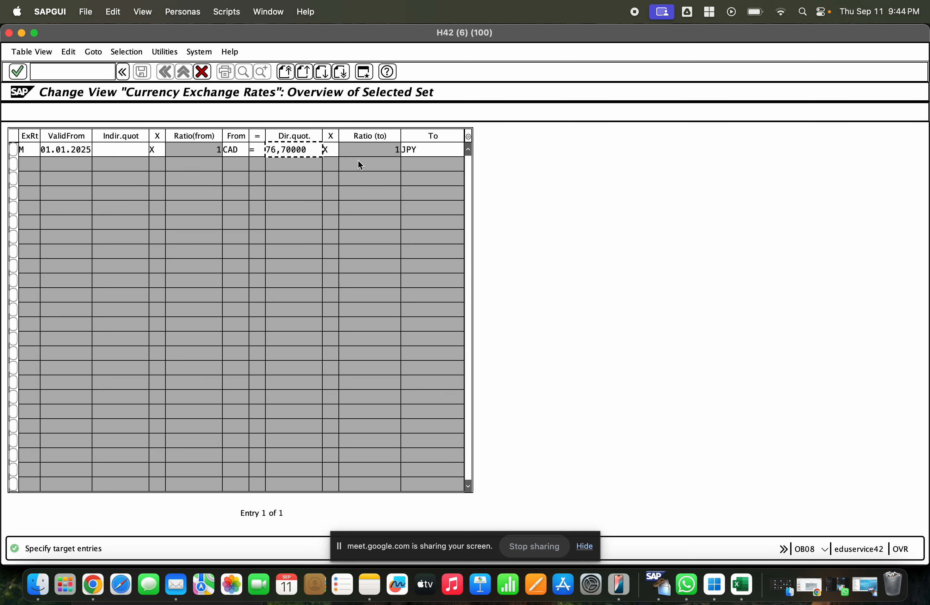
key("Tab")
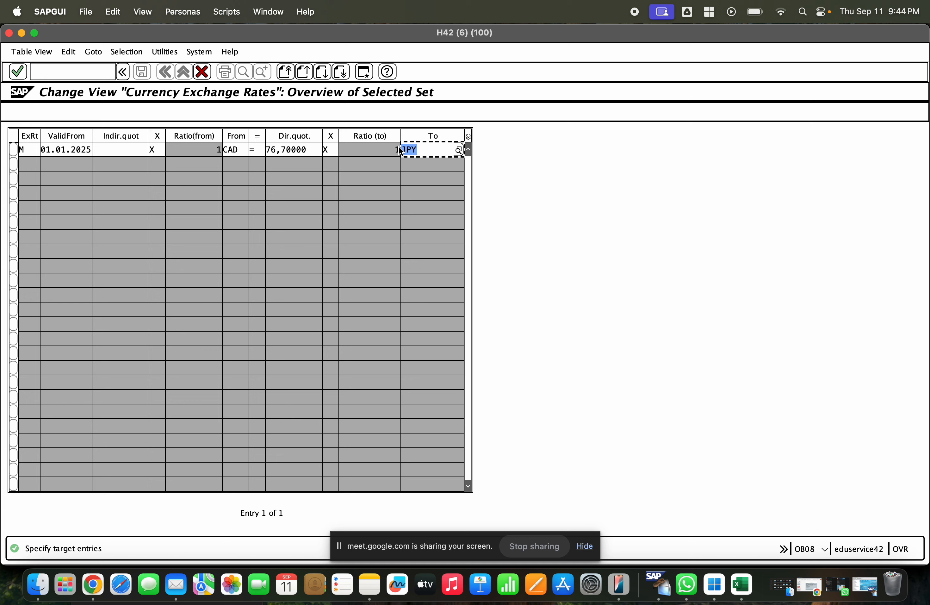
type("INR")
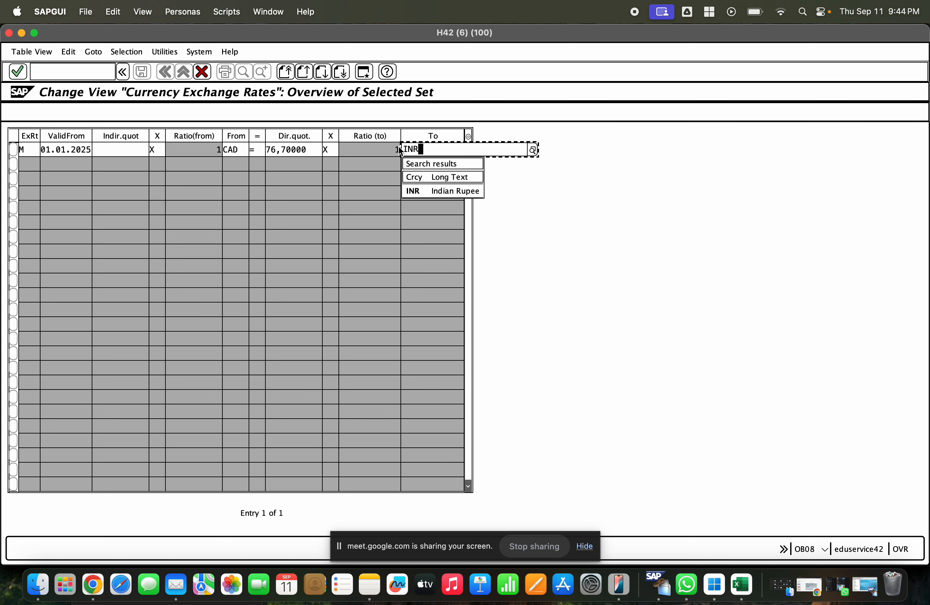
left_click(419, 191)
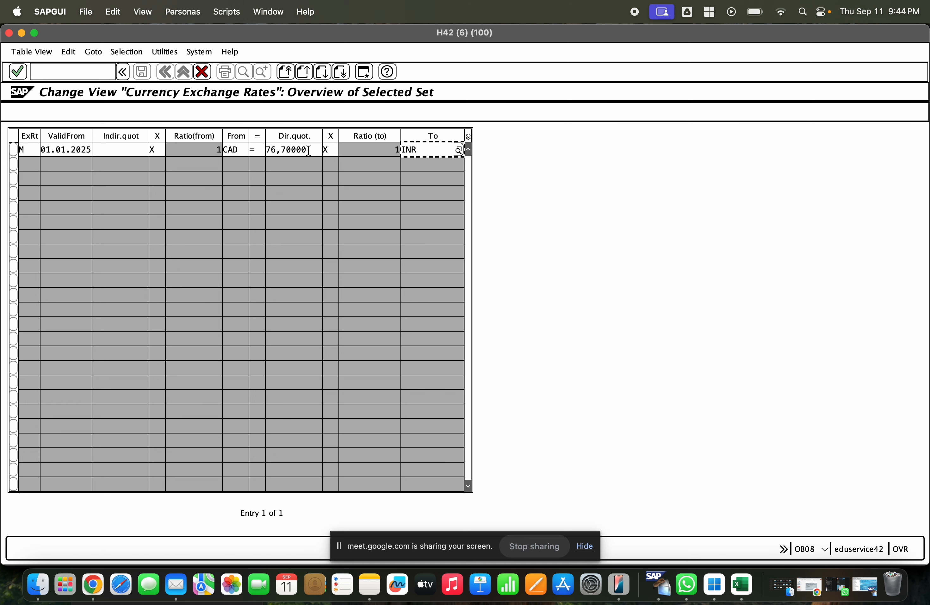
left_click_drag(308, 150, 258, 155)
type("63")
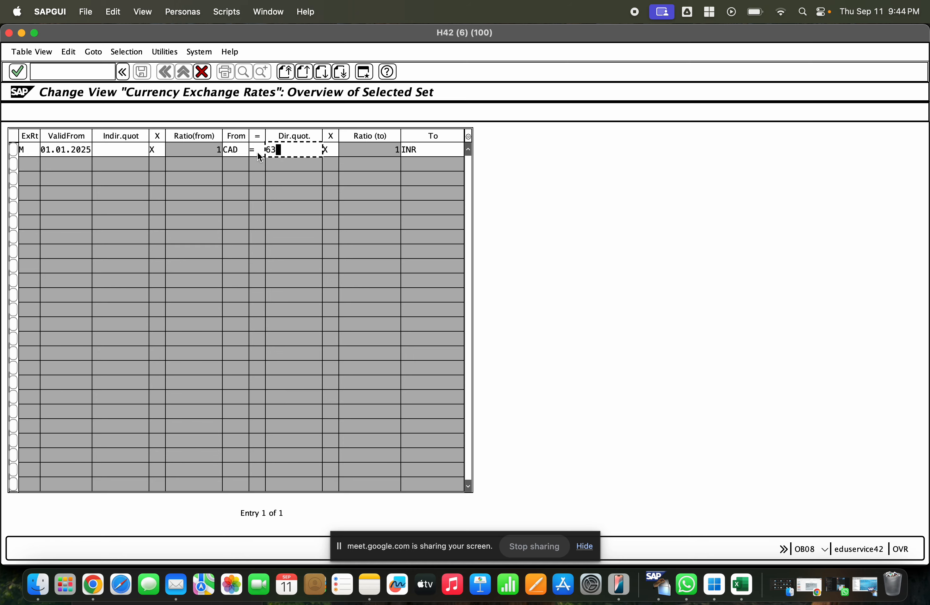
- Maintain the CAD/INR translation ratio as 1 to 1 under the proposed customizing request and save the new exchange rate
key("Return")
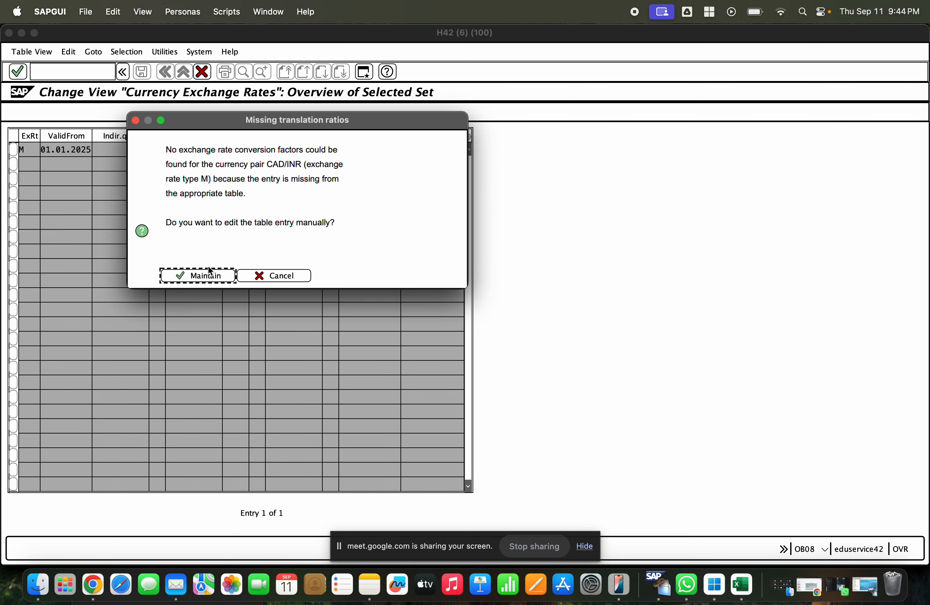
left_click(203, 277)
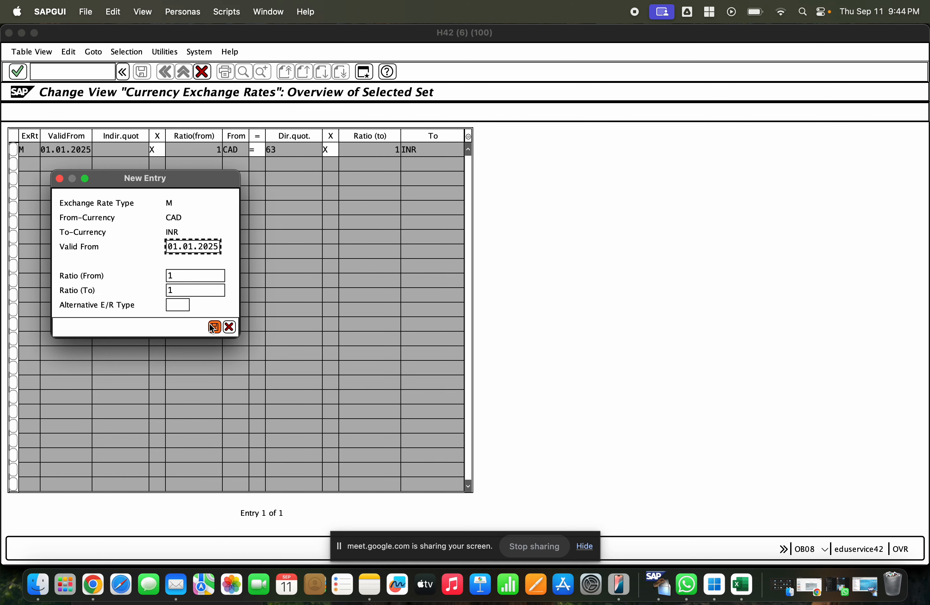
left_click(214, 327)
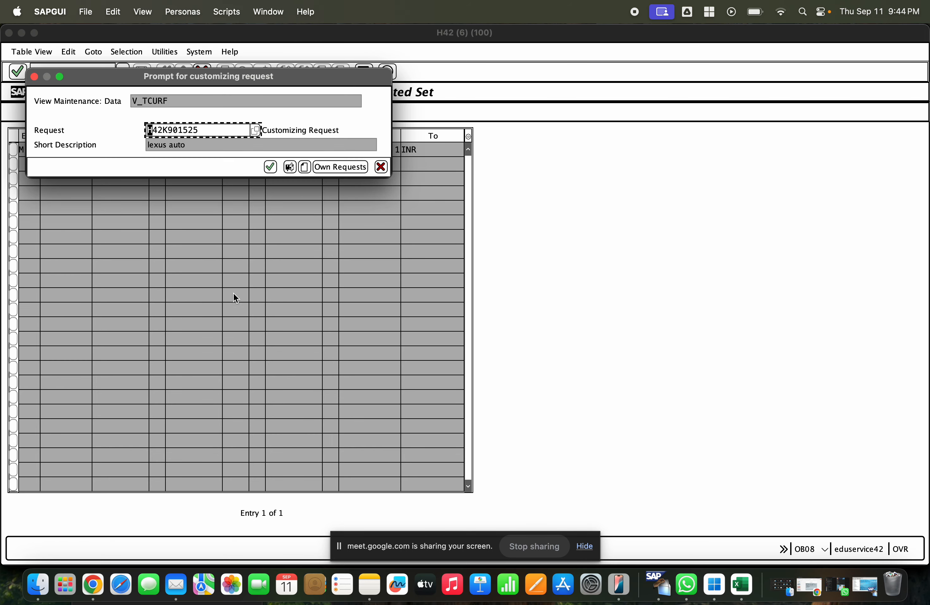
left_click(270, 167)
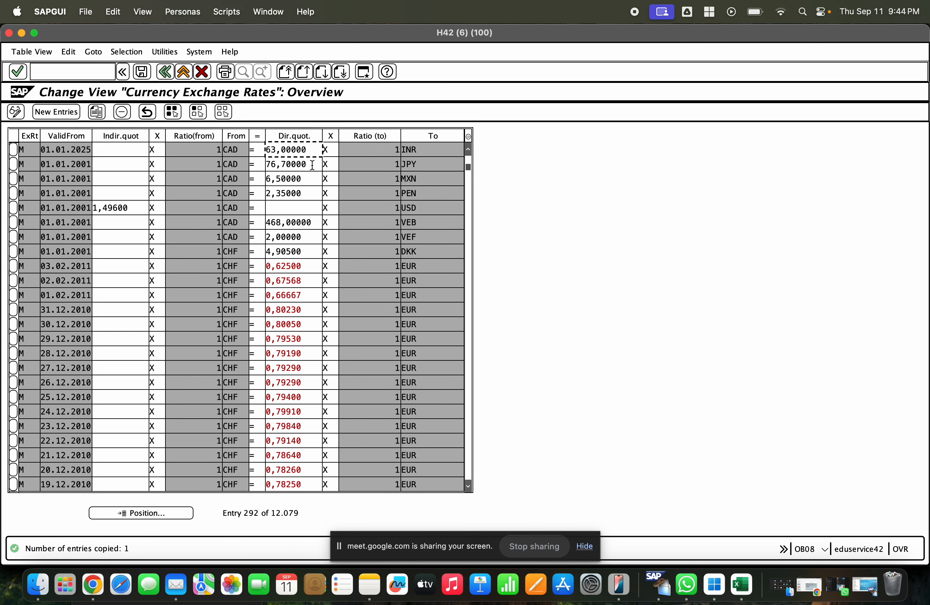
left_click(142, 72)
left_click(167, 72)
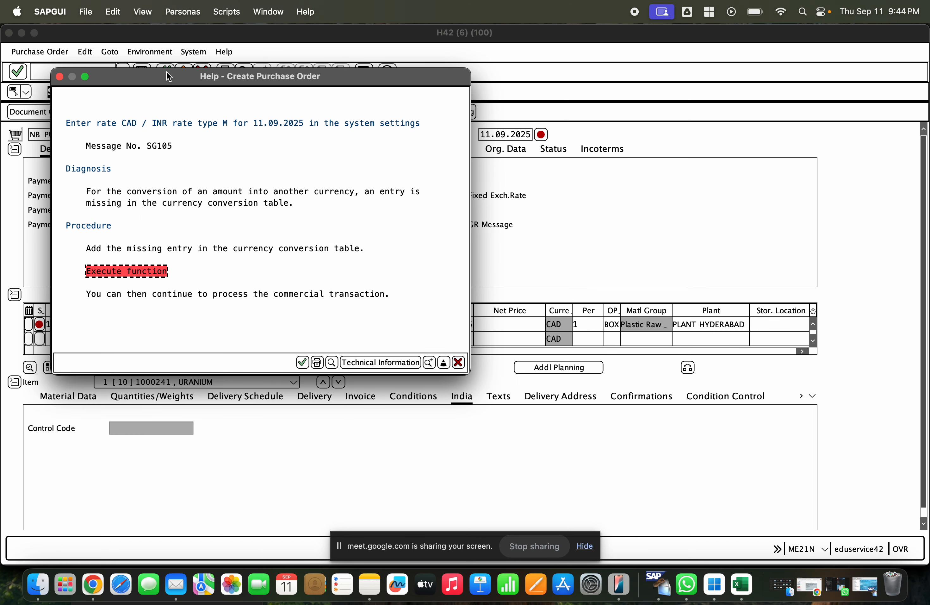
left_click(295, 361)
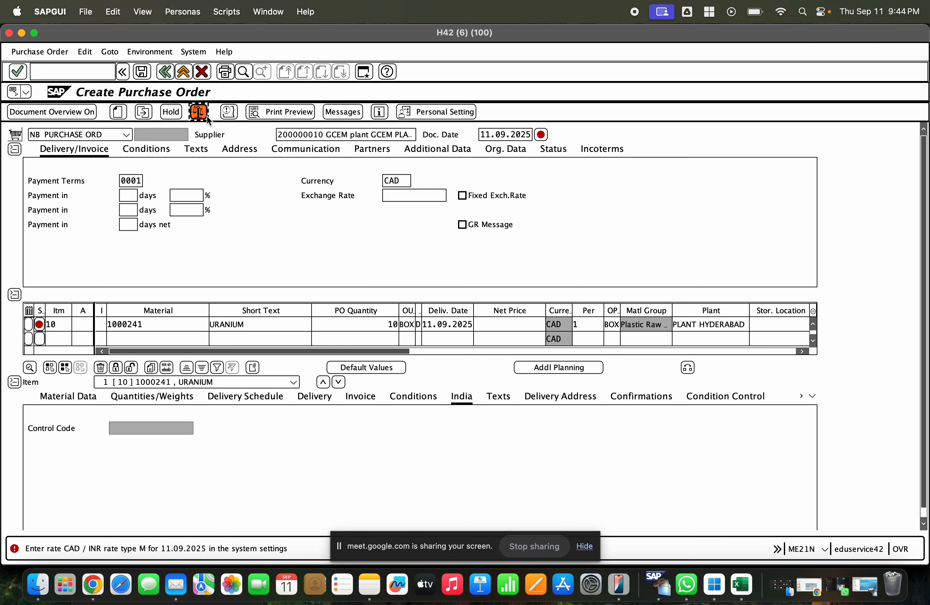
- Check the purchase order and go to the field behind the error about the purchasing organization's responsibility for plant RASH
left_click(198, 112)
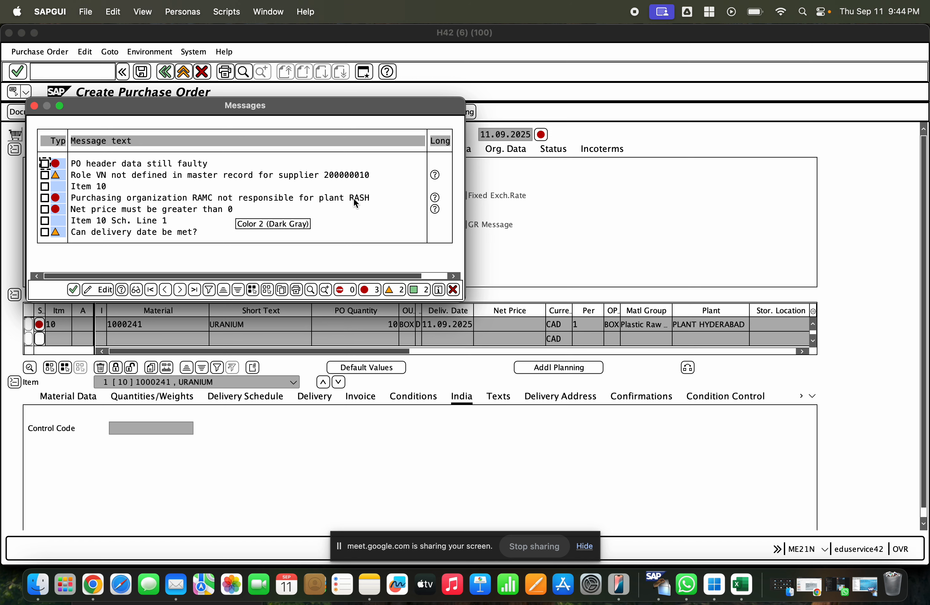
left_click(198, 198)
double_click(243, 195)
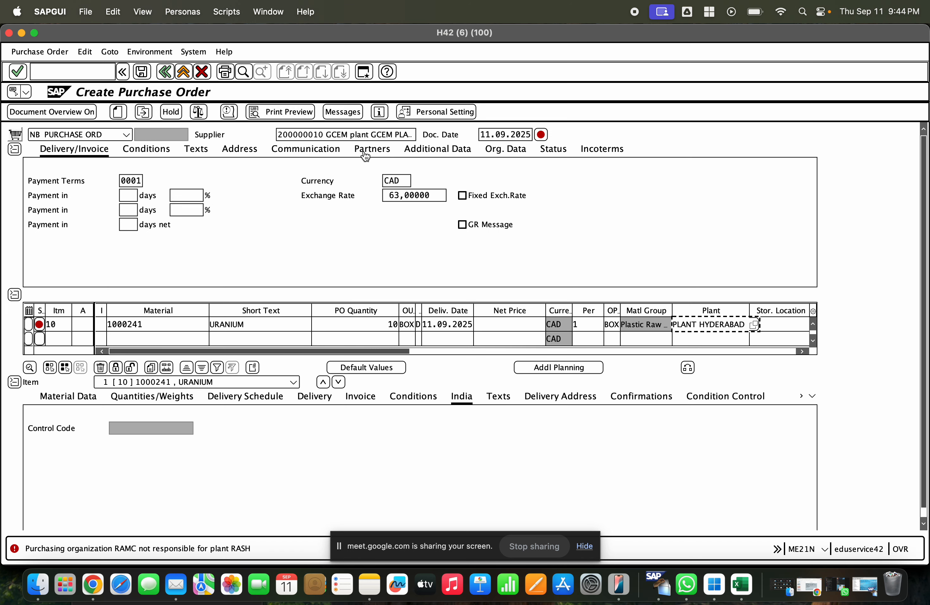
- Leave the purchase order for transaction SPRO and display the SAP Reference IMG
left_click(712, 324)
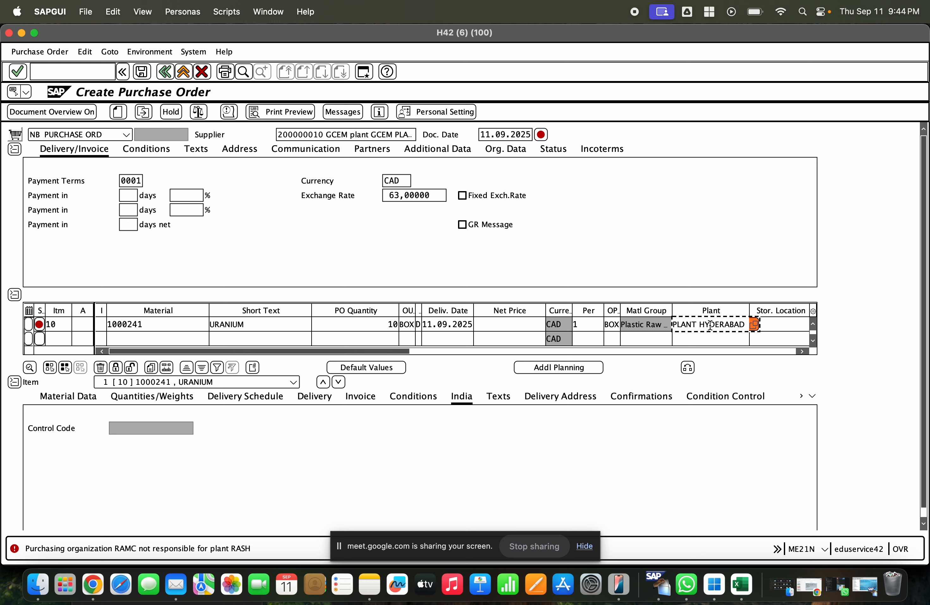
left_click(74, 66)
type("/ns")
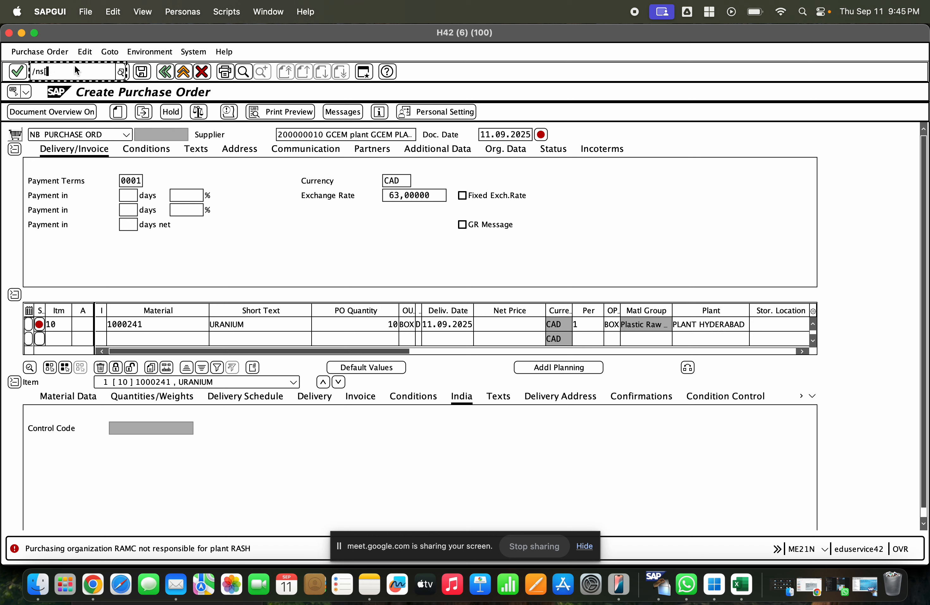
type("pro")
key("Return")
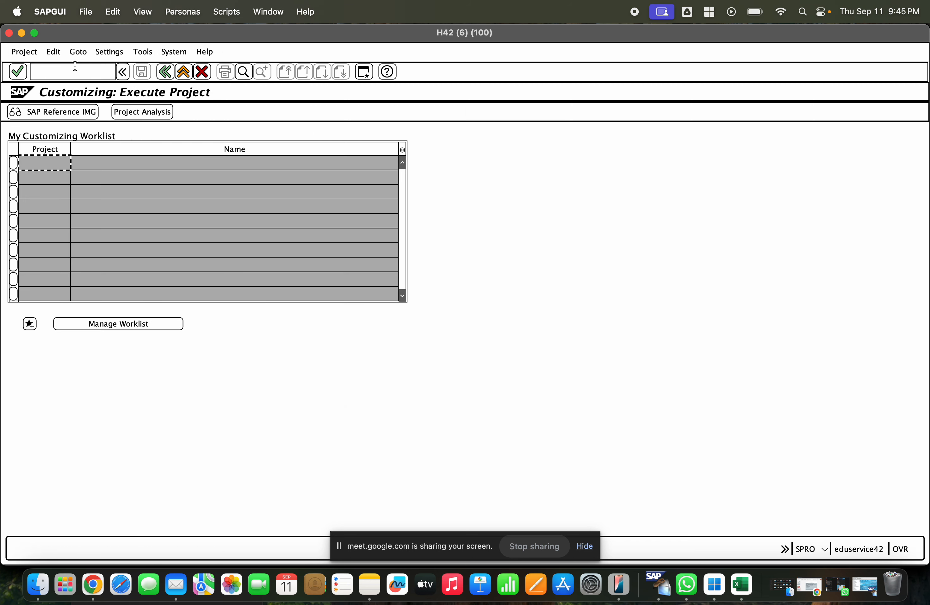
left_click(63, 112)
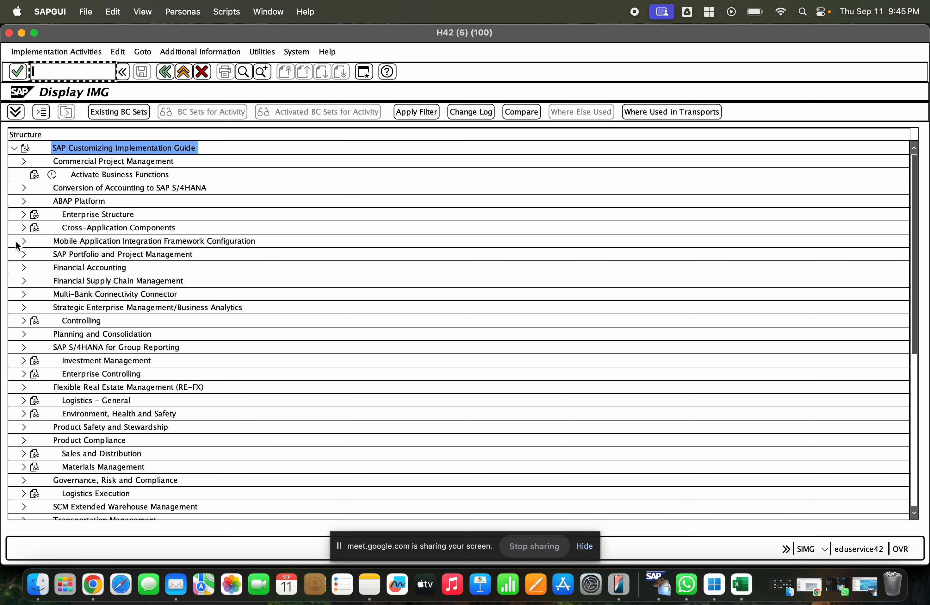
- Open the activity Assign purchasing organization to plant under Enterprise Structure, Assignment, Materials Management
left_click(23, 215)
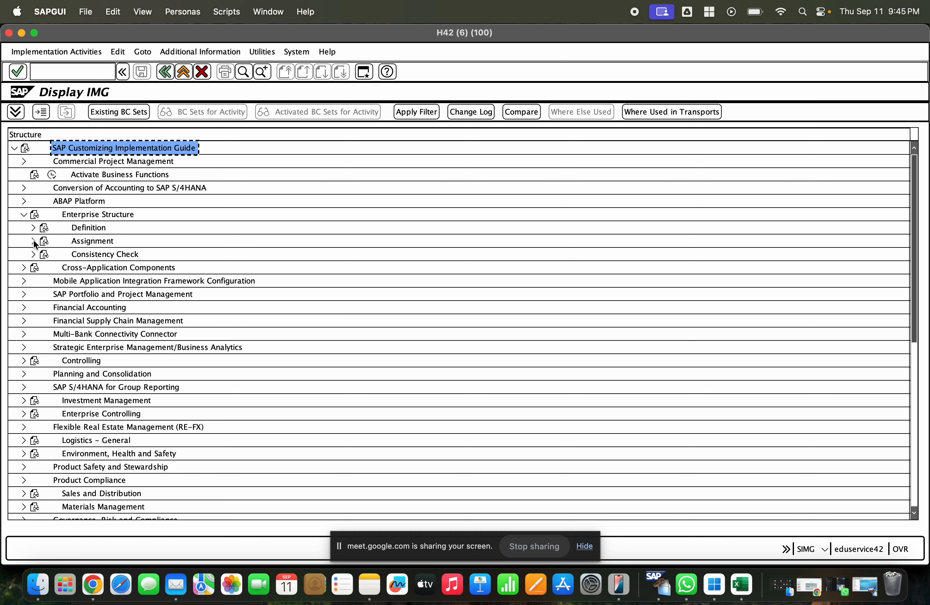
left_click(34, 241)
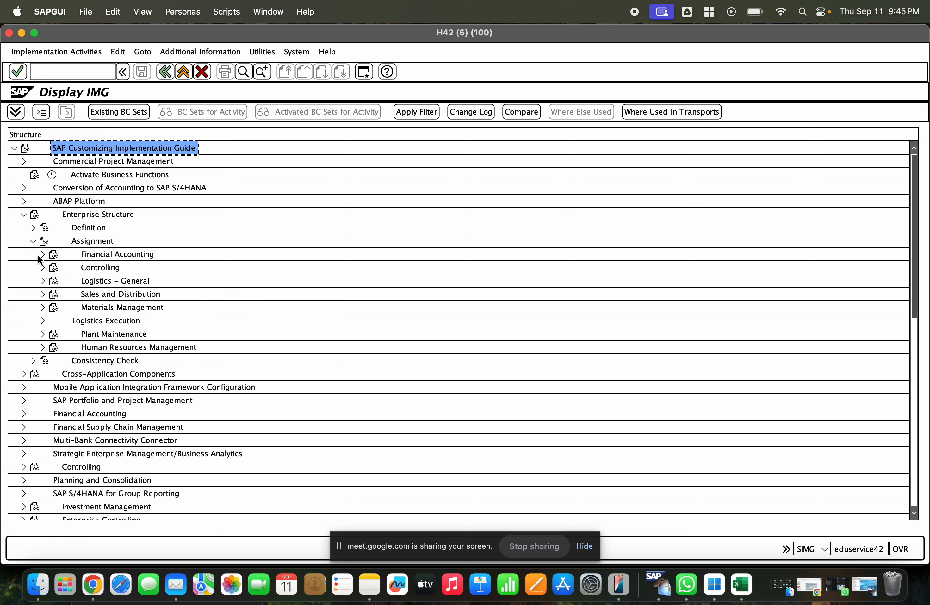
left_click(43, 307)
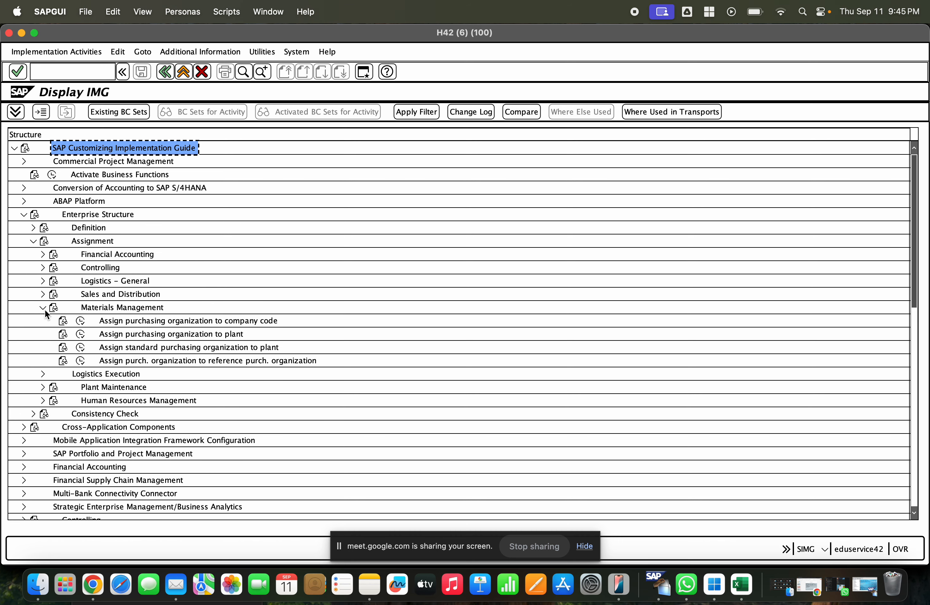
left_click(81, 335)
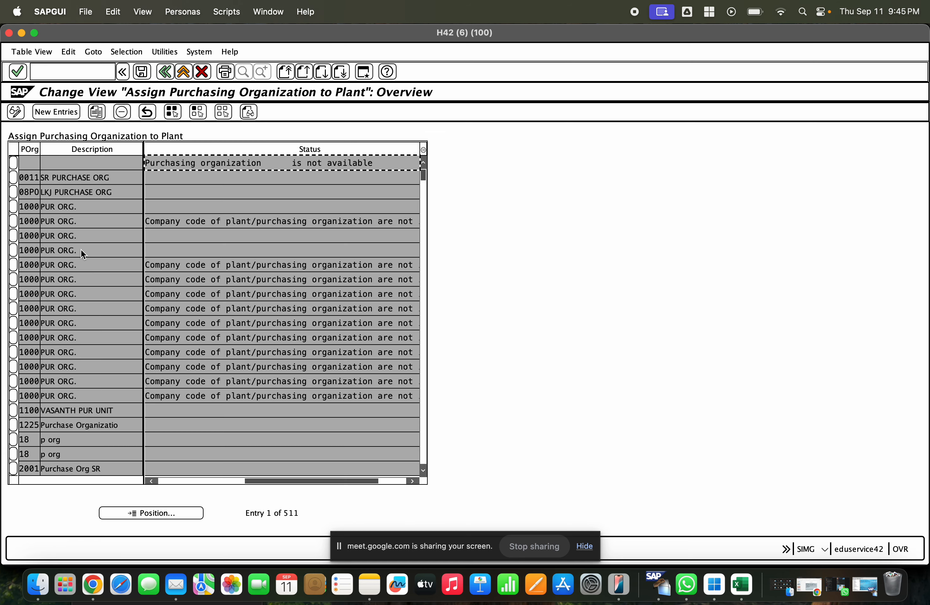
left_click(56, 111)
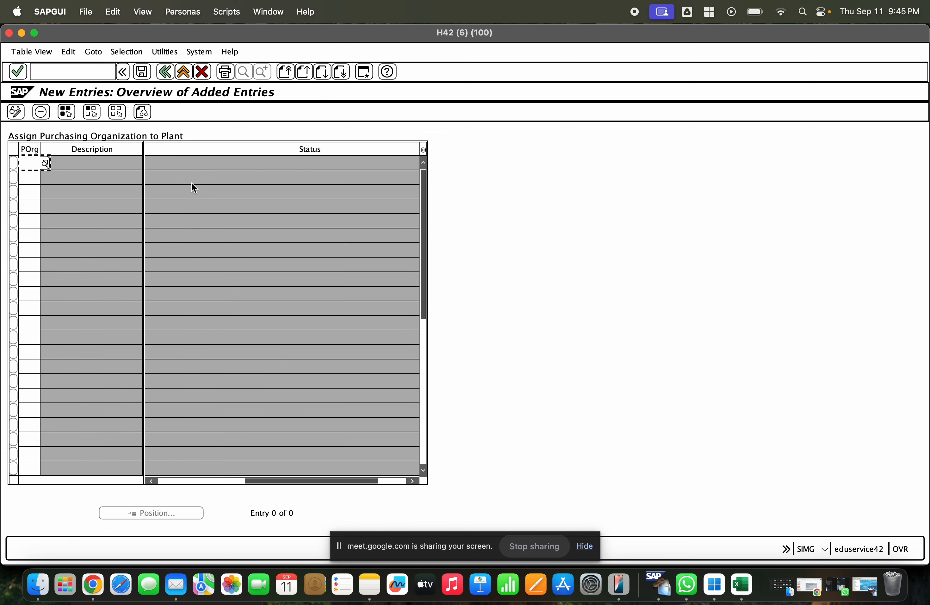
key("F3")
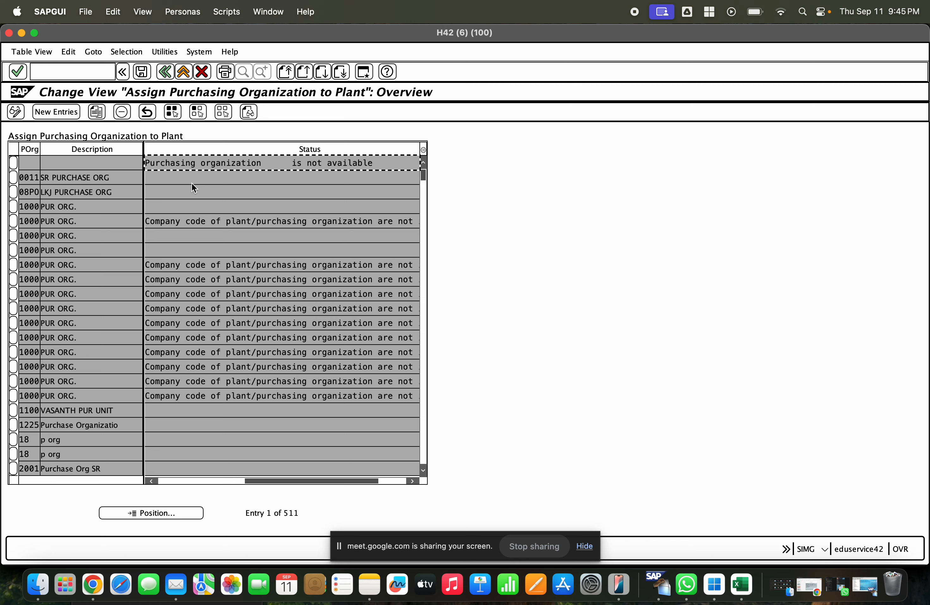
left_click(192, 75)
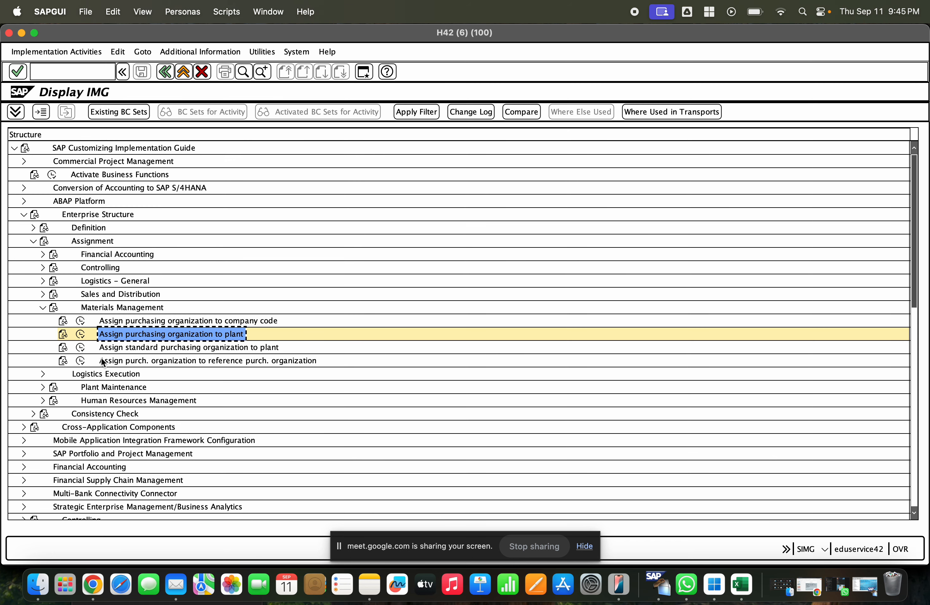
left_click(80, 334)
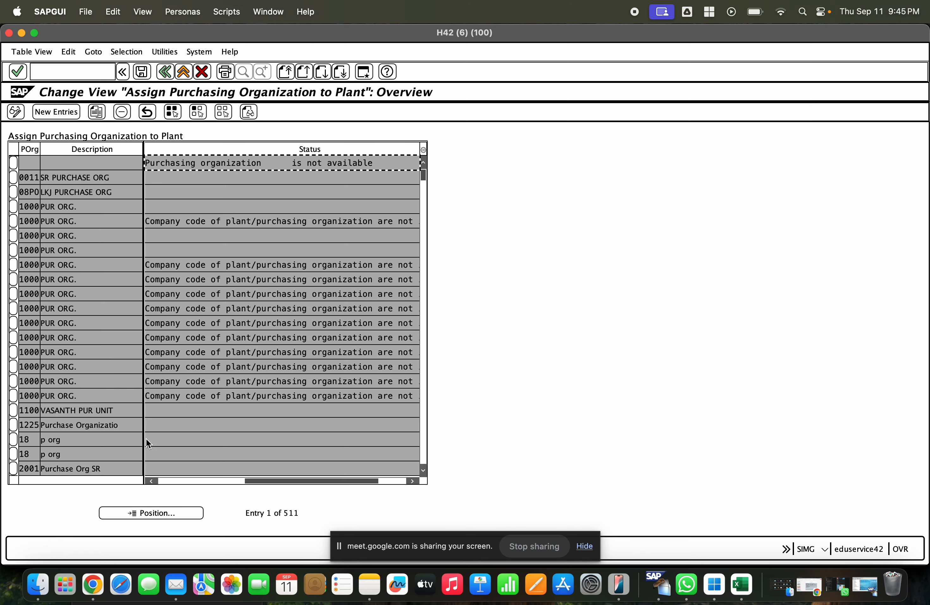
- Add a new entry assigning purchasing organization RAMC to plant RASH
left_click(179, 482)
left_click_drag(174, 481, 160, 480)
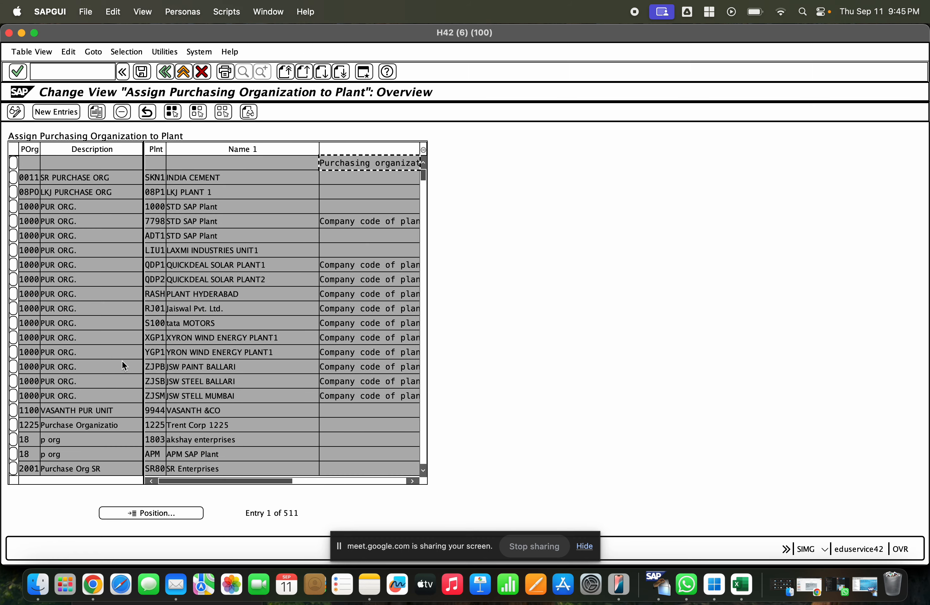
left_click(59, 117)
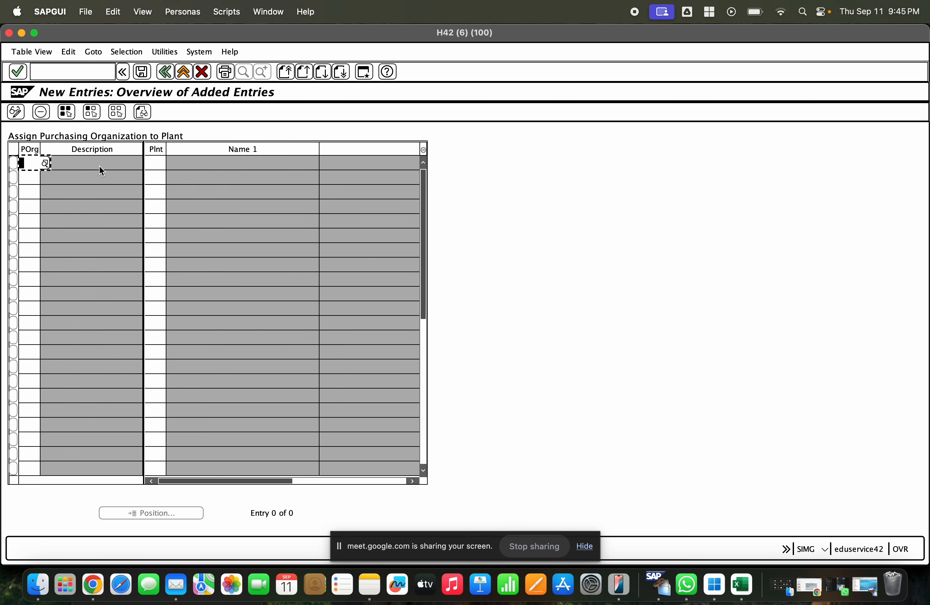
type("ra")
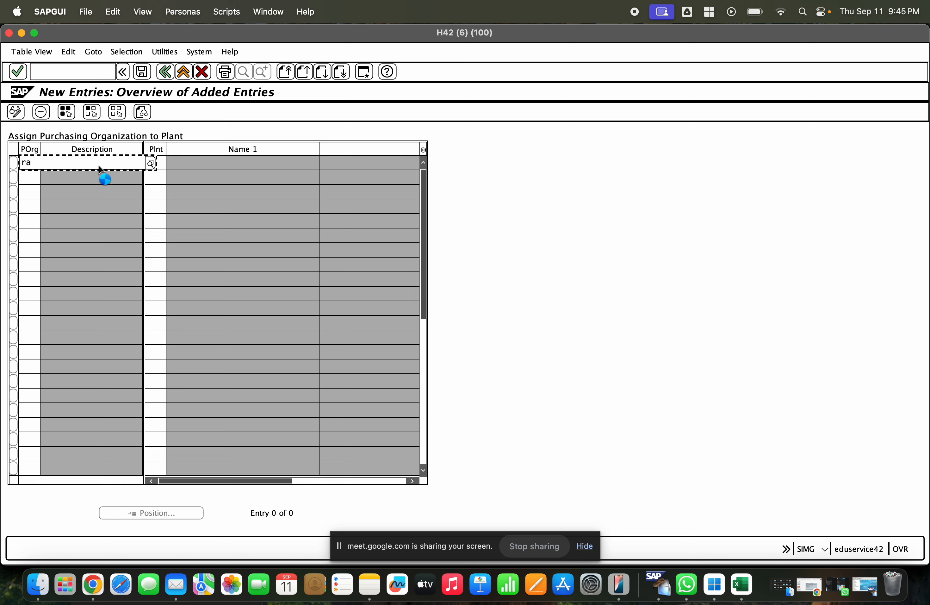
type("mc")
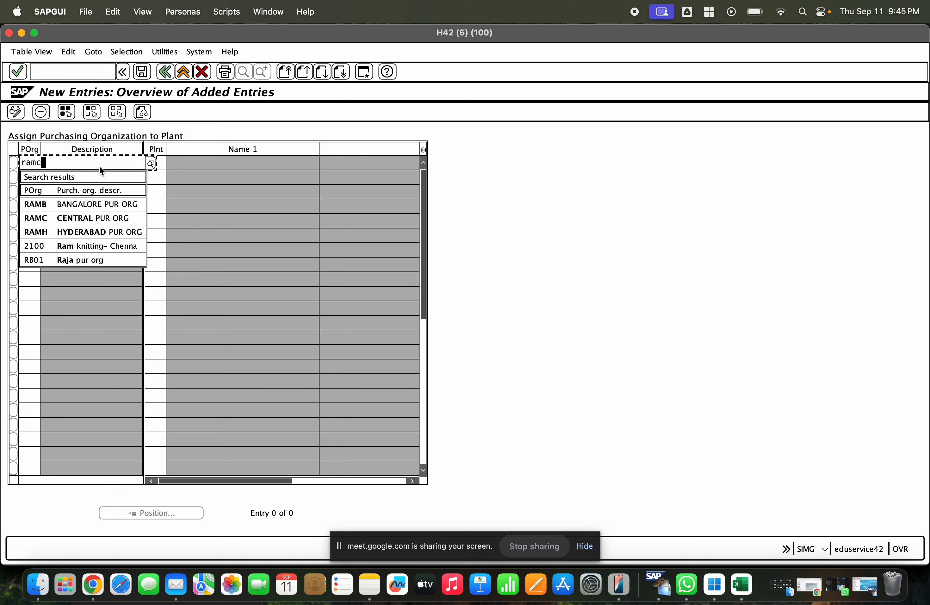
left_click(91, 203)
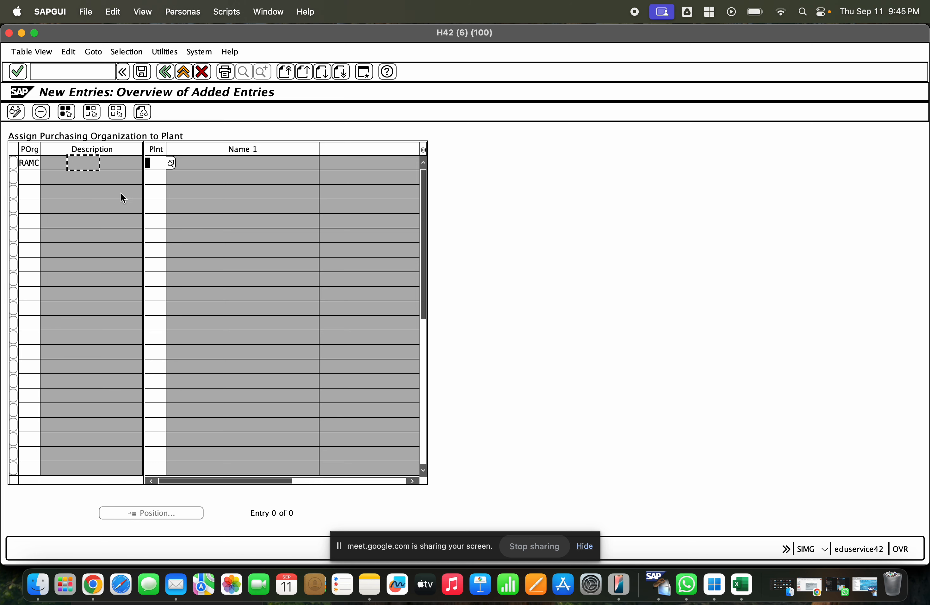
key("Tab")
type("rash")
key("Return")
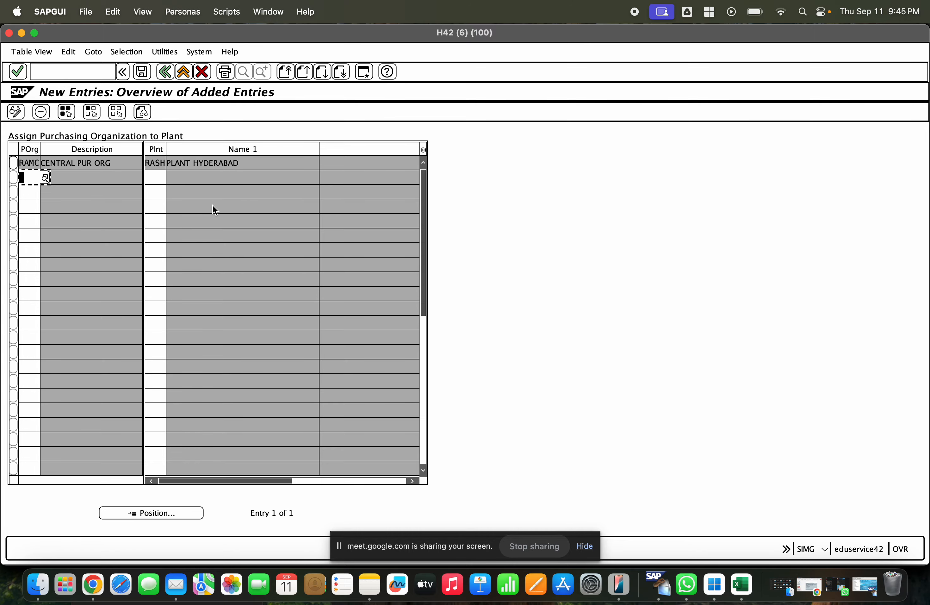
- Save the plant assignment under the proposed customizing request and return to the SAP Easy Access screen
left_click(149, 75)
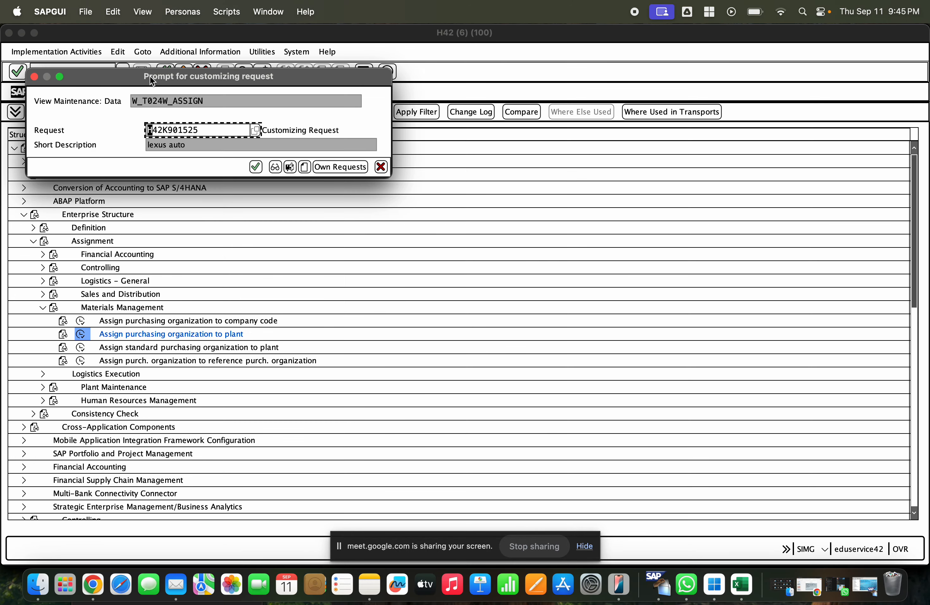
left_click(252, 171)
key("F3")
key("F3")
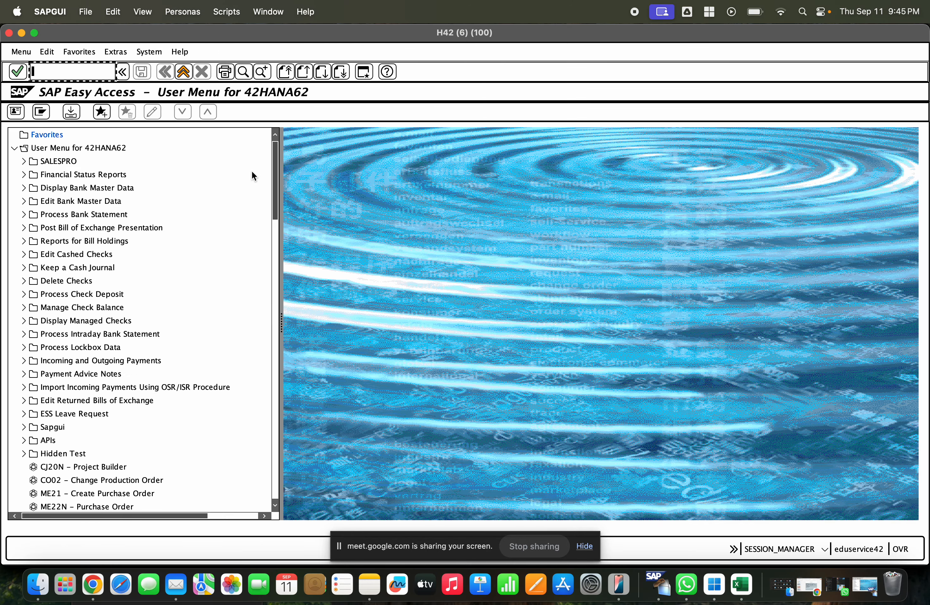
- Start a new purchase order with transaction ME21N and enter the GCEM plant as supplier
type("me21n")
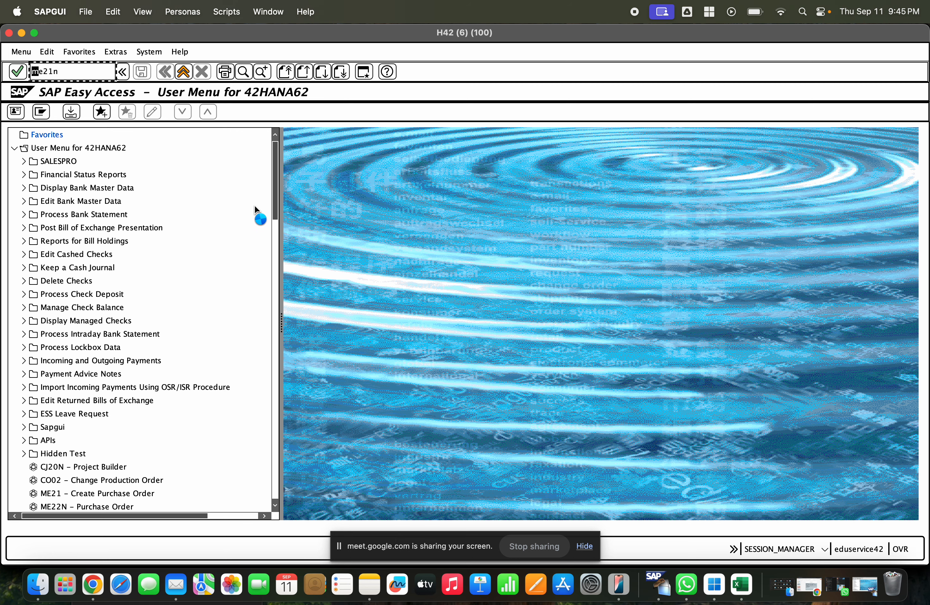
key("Return")
left_click(313, 135)
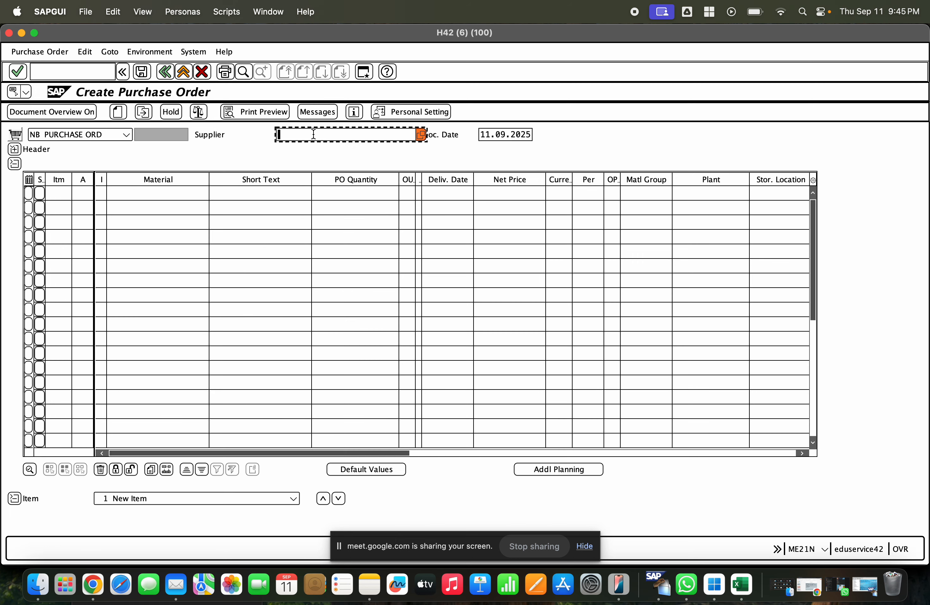
left_click(317, 145)
key("Return")
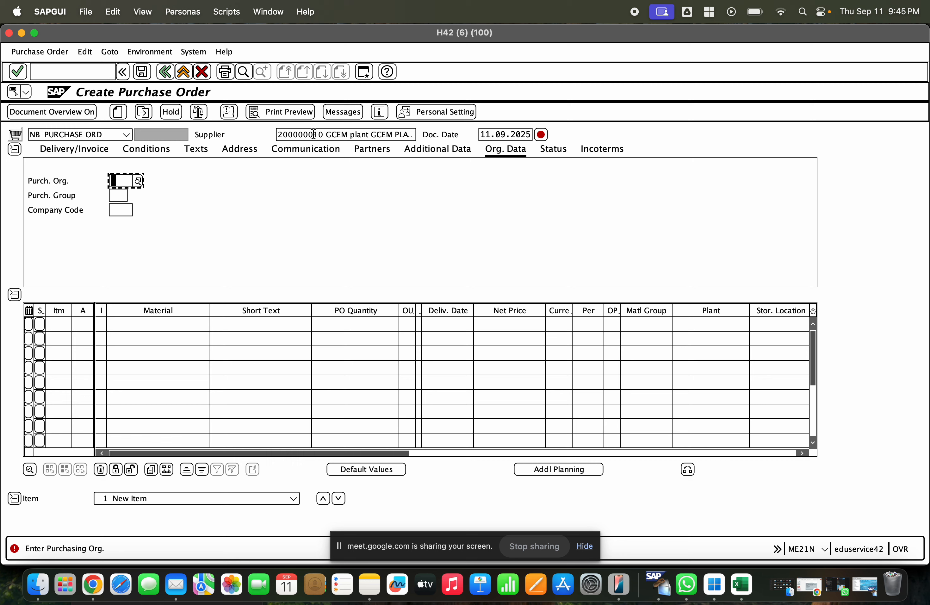
- Set the purchasing organization to RAMC in the purchase order's organizational data
key("Down")
key("Return")
key("Return")
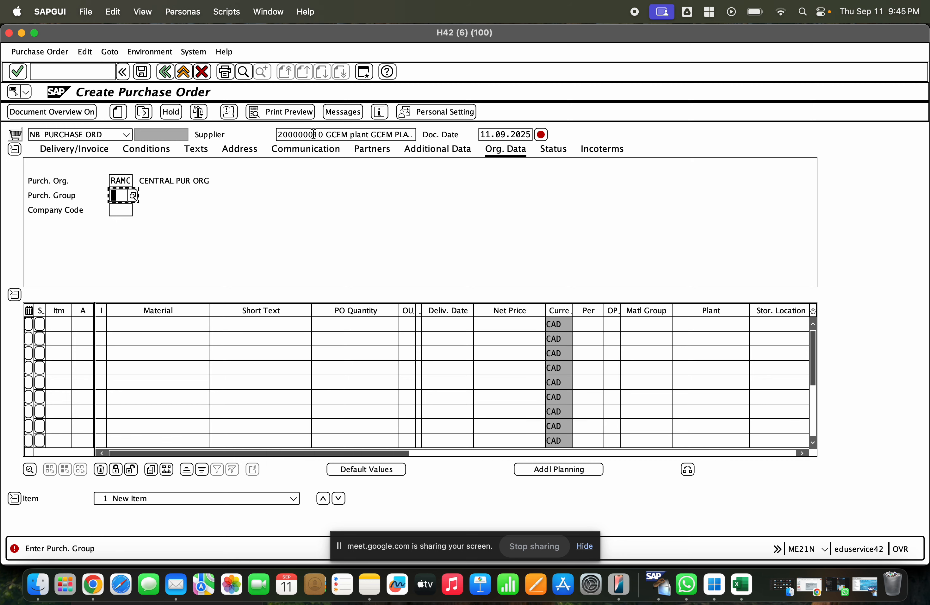
- Set the purchase order's purchasing group to 110 and its company code to RAMA
key("Down")
key("Down")
key("Down")
key("Return")
key("Return")
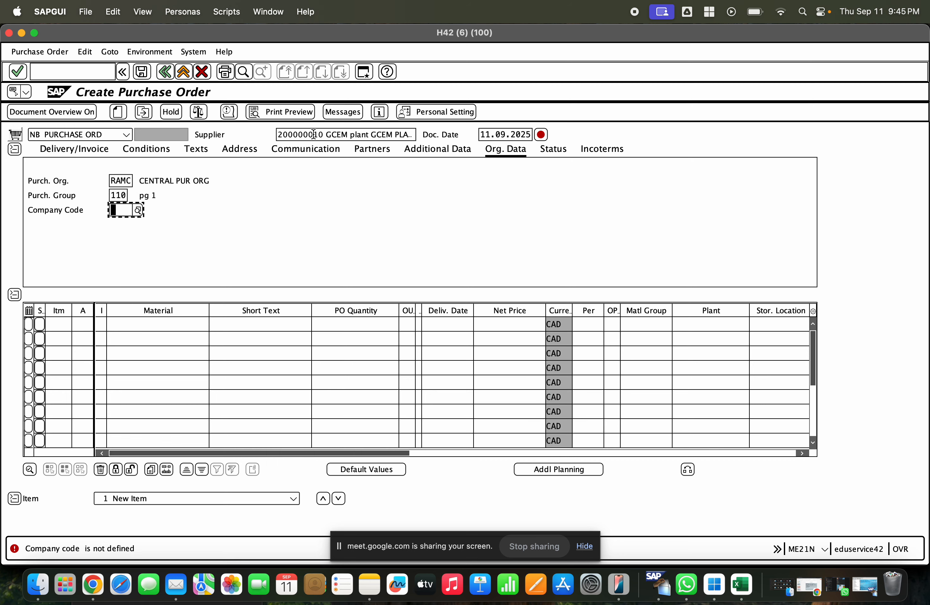
key("Down")
key("Return")
key("Return")
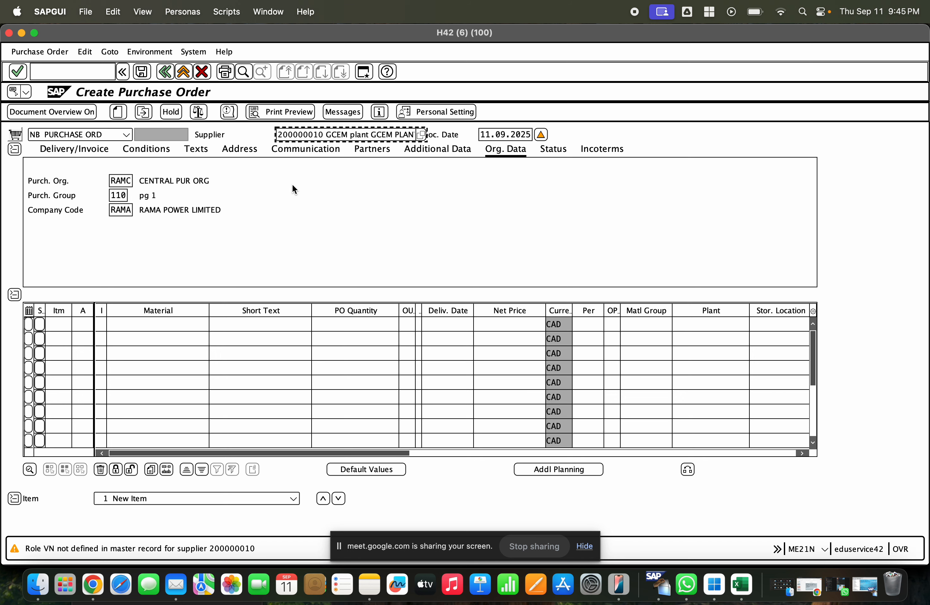
- Add material 1000241 as the first order item for the Hyderabad plant
left_click(157, 325)
key("Down")
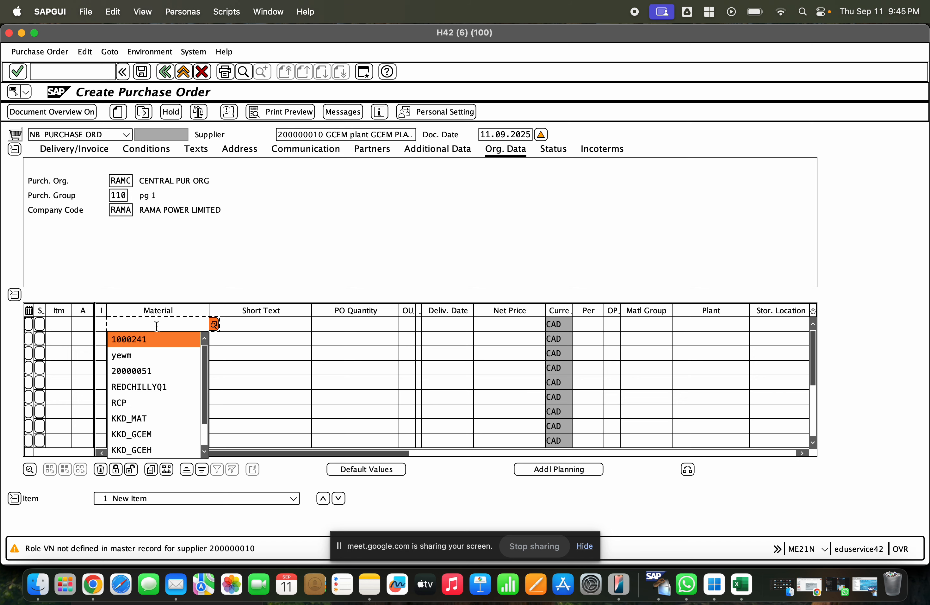
key("Return")
key("Return")
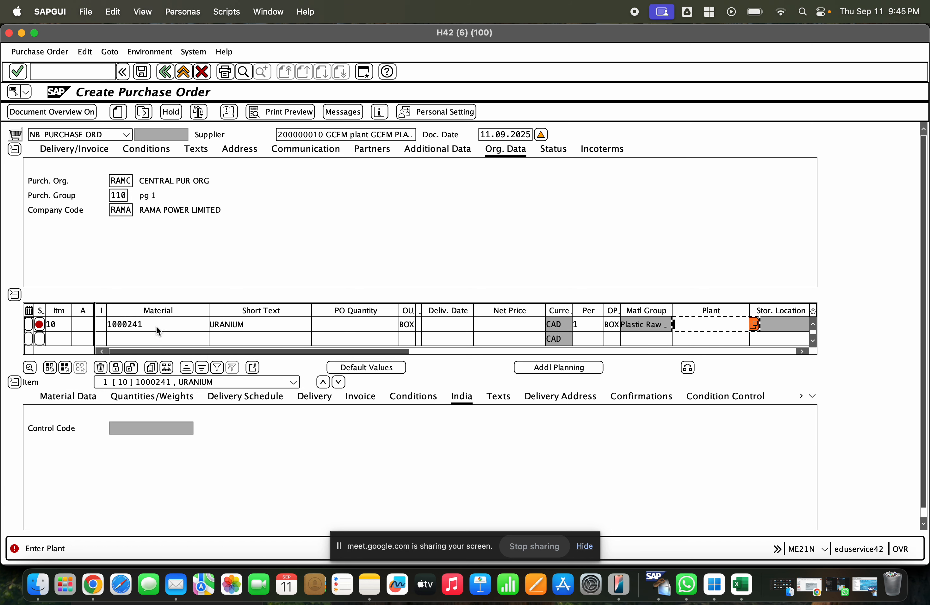
key("Down")
key("Return")
key("Return")
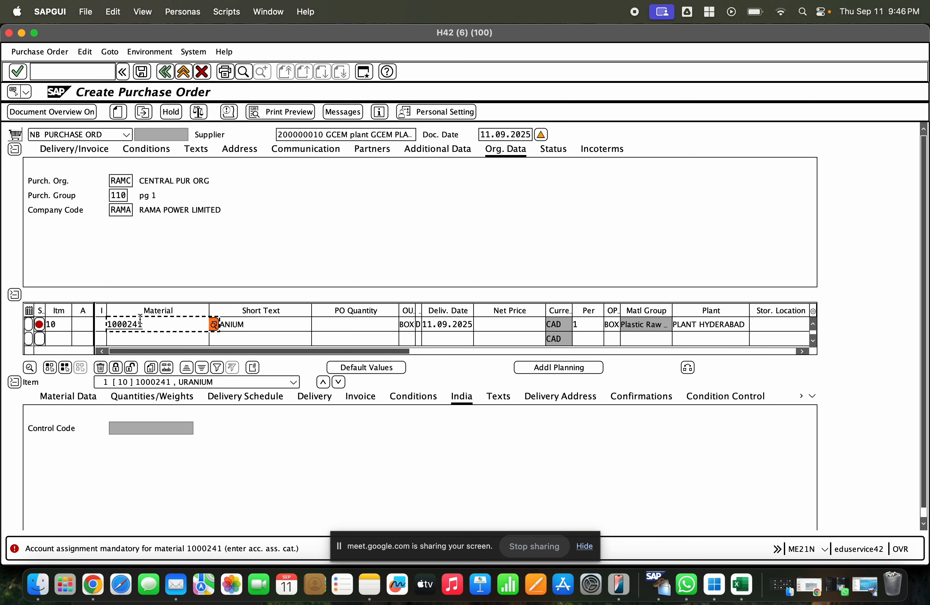
- Look up the material type of material 1000241 in its master record, then return to the purchase order
left_click_drag(145, 326, 75, 327)
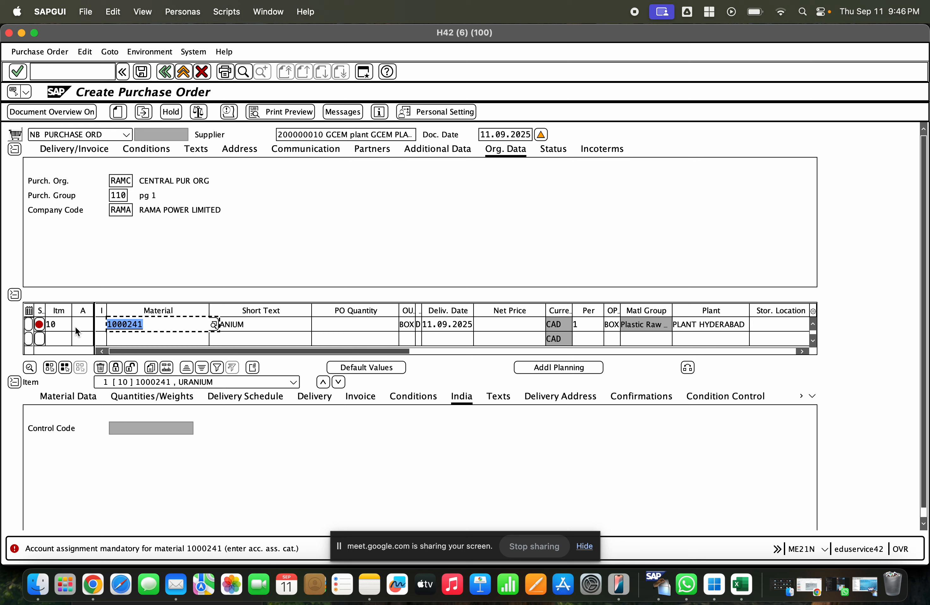
double_click(123, 325)
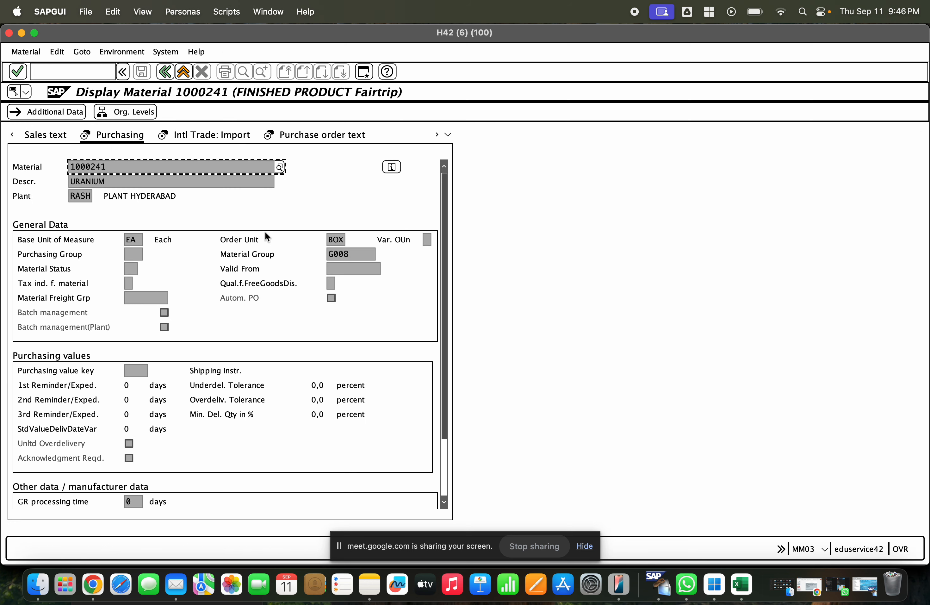
left_click(391, 166)
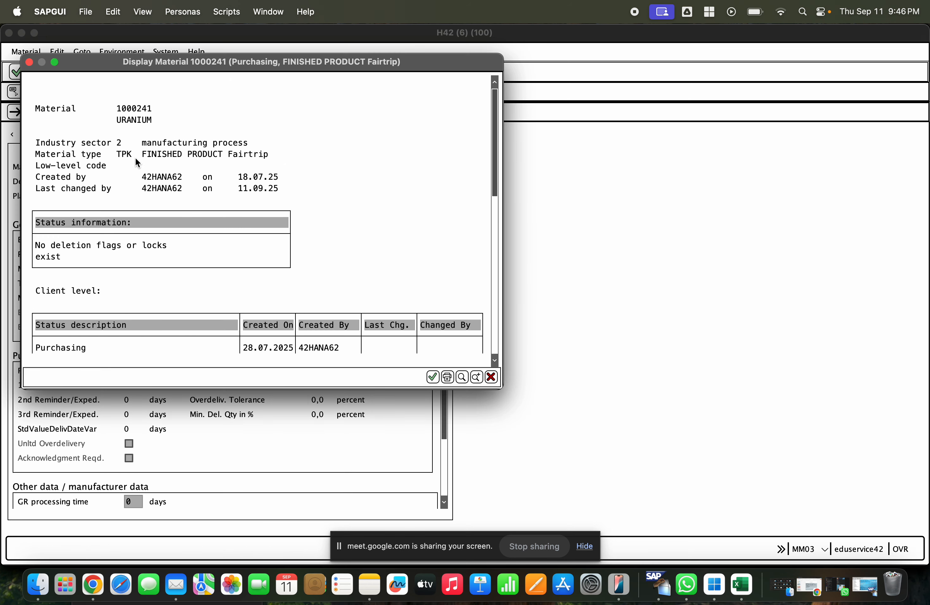
key("Escape")
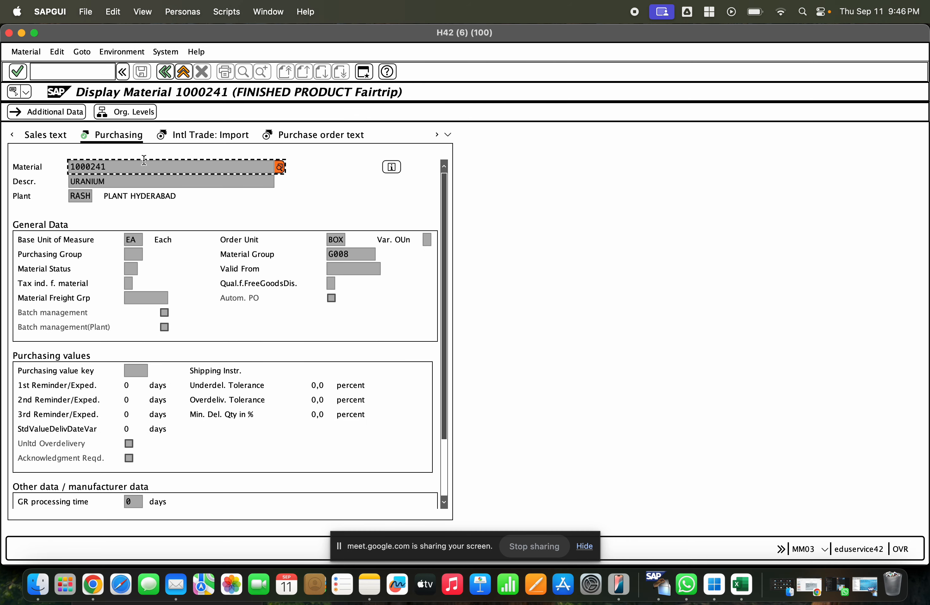
left_click(165, 75)
- Run transaction OMS2 in place of the current one and open quantity/value updating for material type TPK
left_click(106, 76)
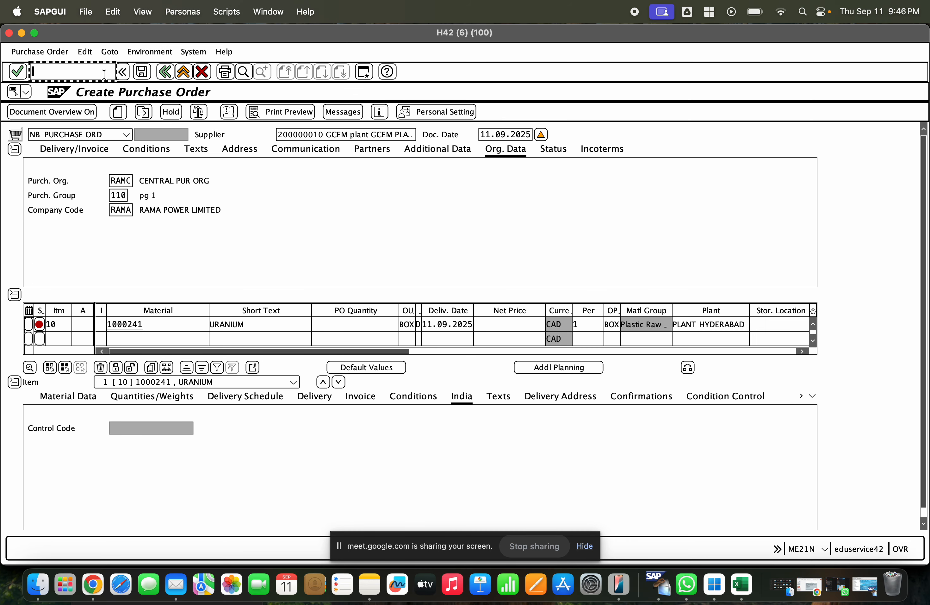
type("/noms2")
key("Return")
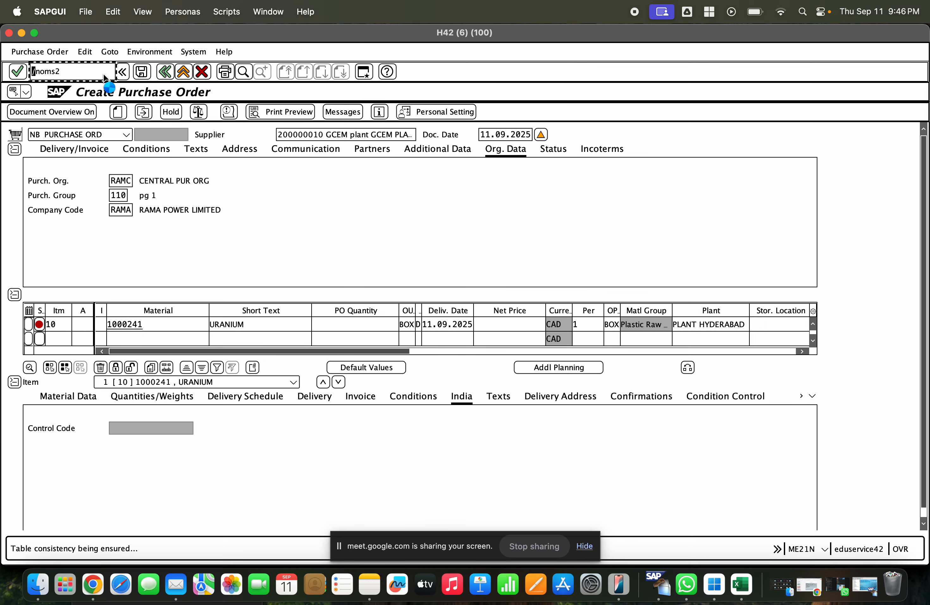
left_click(286, 413)
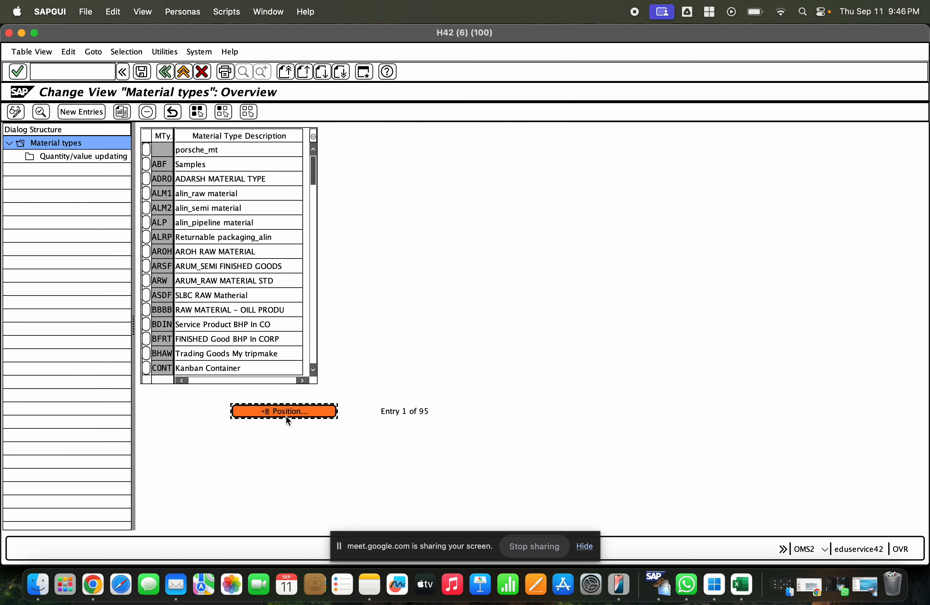
type("TPK")
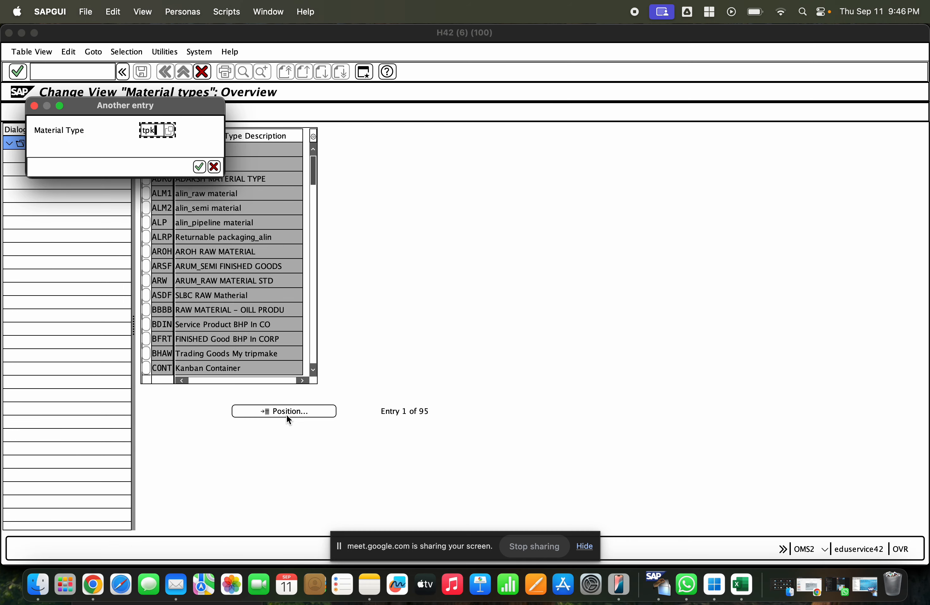
key("Return")
left_click(146, 149)
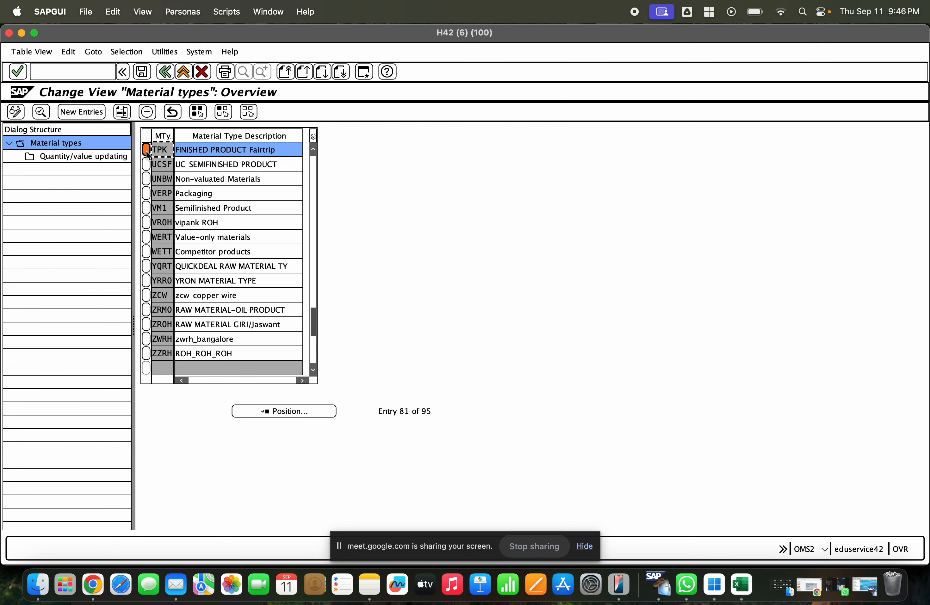
double_click(83, 155)
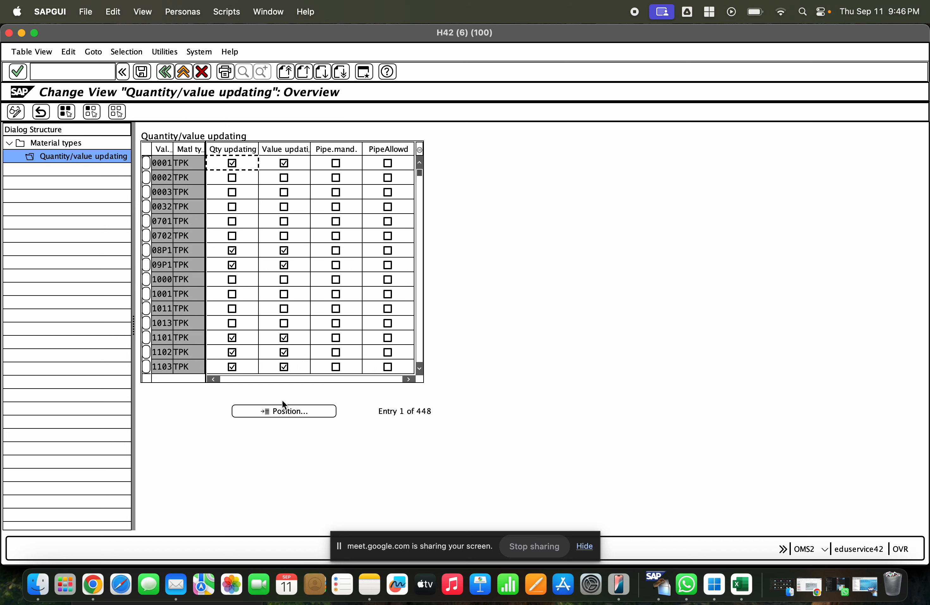
- Enable quantity and value updating for valuation area RASH under material type TPK and save
left_click(285, 409)
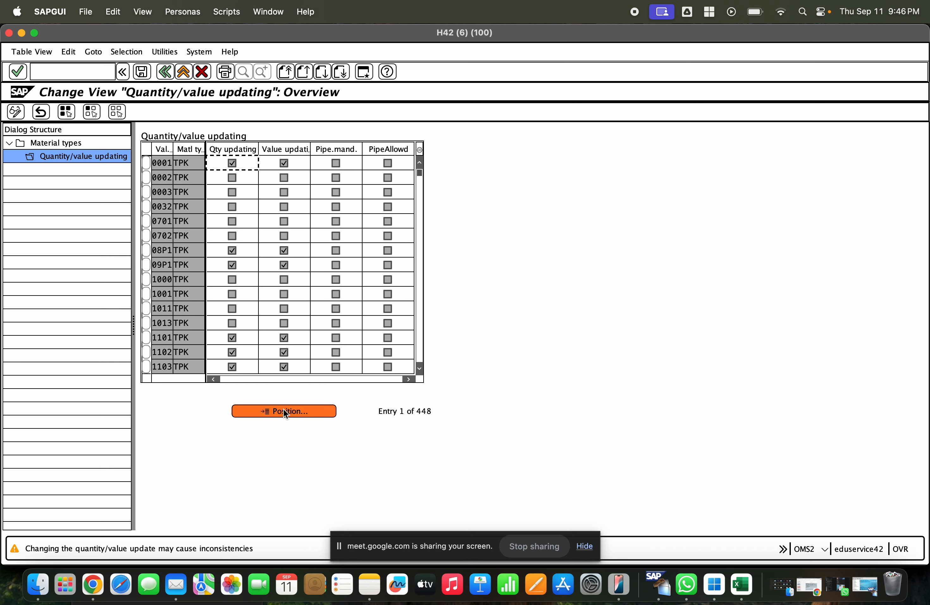
type("RASH")
key("Return")
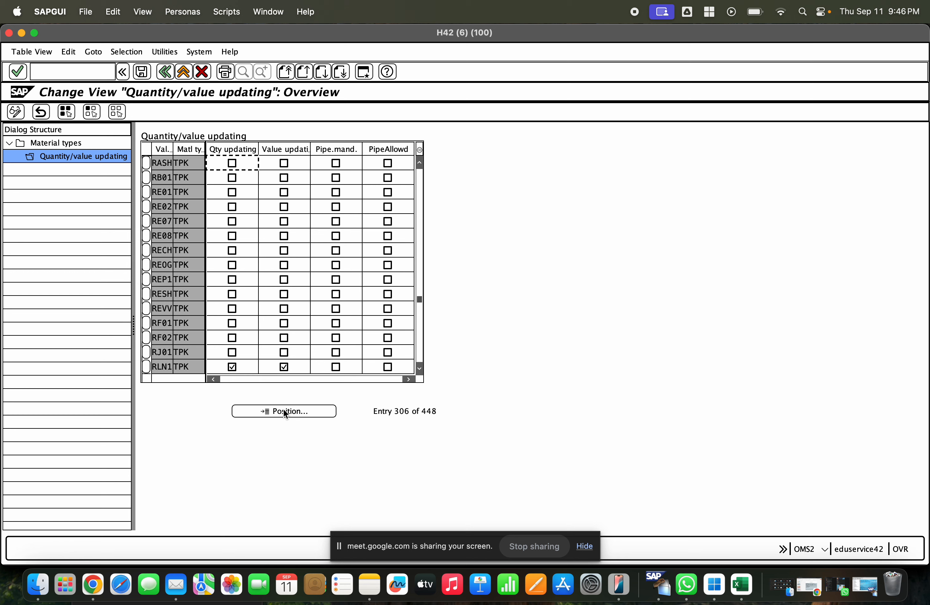
left_click(236, 161)
left_click(288, 165)
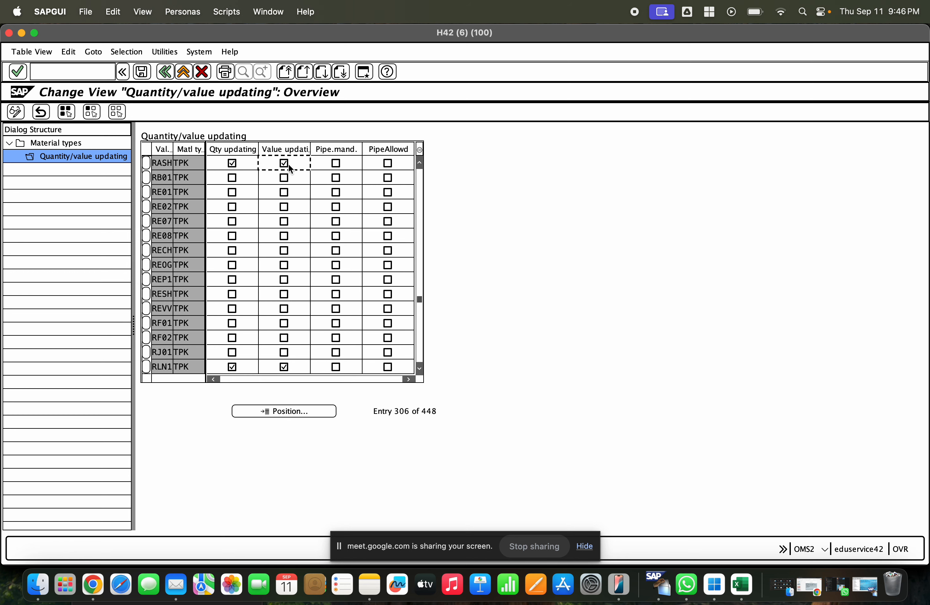
left_click(148, 75)
left_click(252, 167)
- Leave the material type settings, start a new purchase order with ME21N, and enter the GCEM plant supplier
key("F3")
key("F3")
type("me21n")
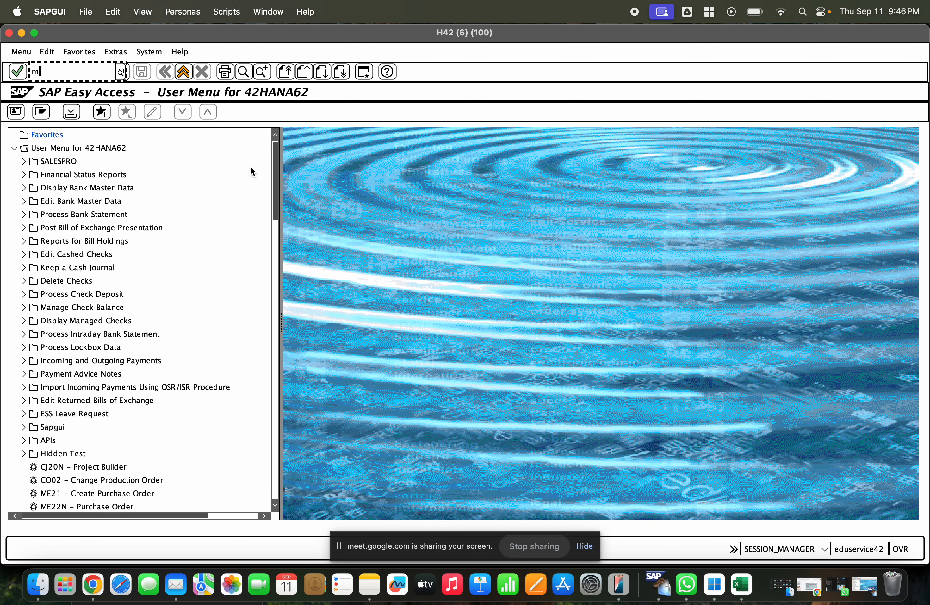
key("Return")
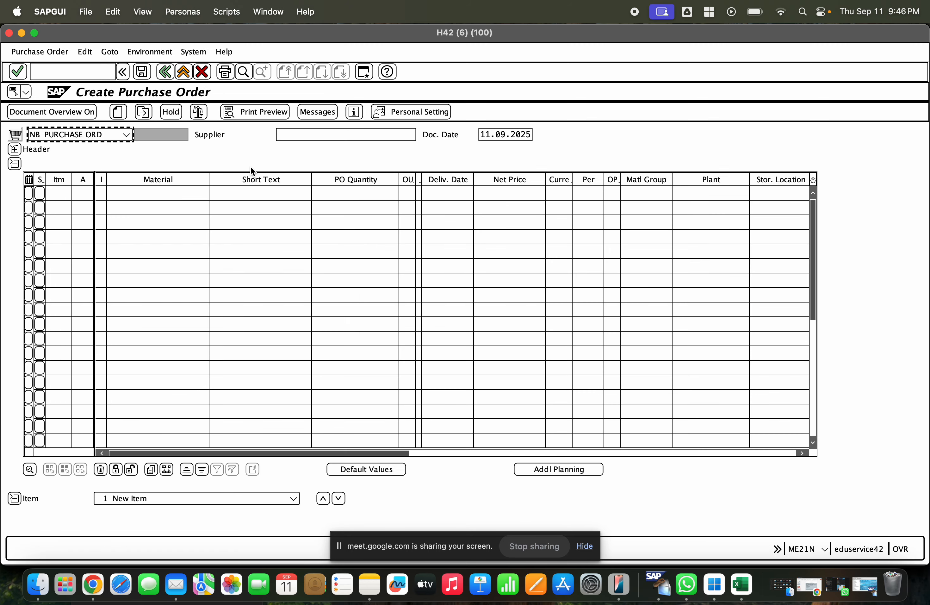
left_click(294, 137)
key("Return")
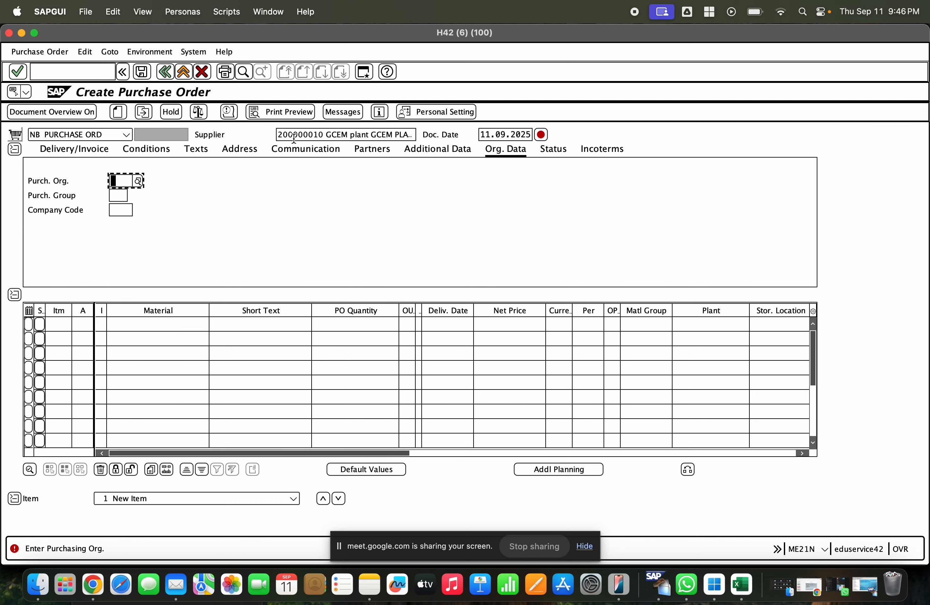
- Fill in the organizational data with purchasing organization RAMC, purchasing group 110 and company code RAMA
key("Return")
key("Down")
key("Down")
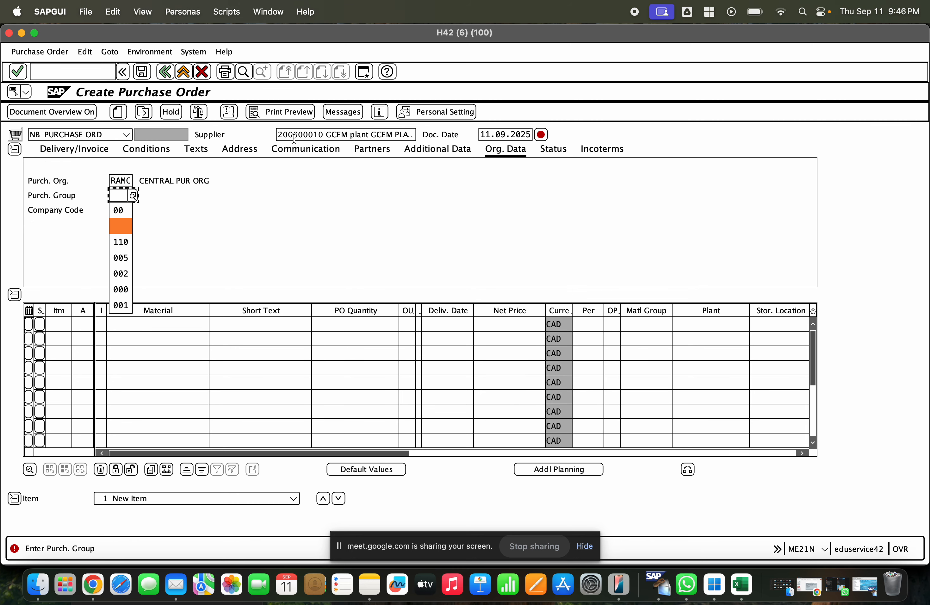
key("Return")
key("Return")
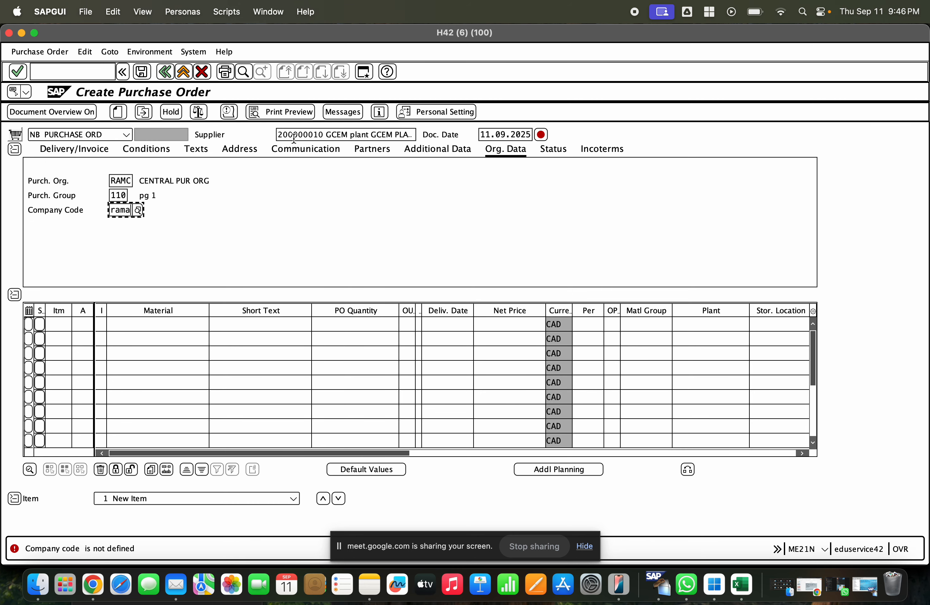
- Enter material 1000241 in the first item line and assign it to the Hyderabad plant
left_click(155, 319)
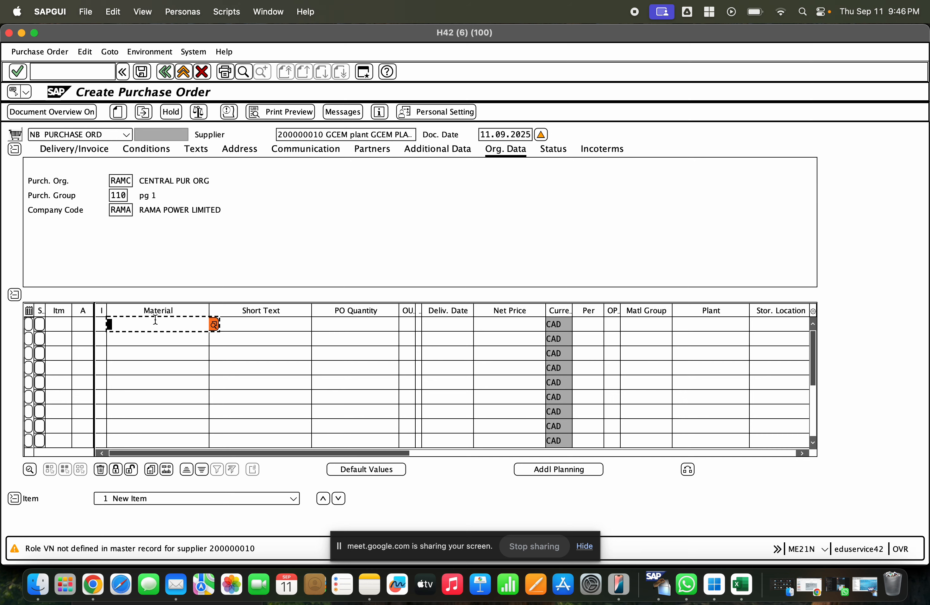
key("Return")
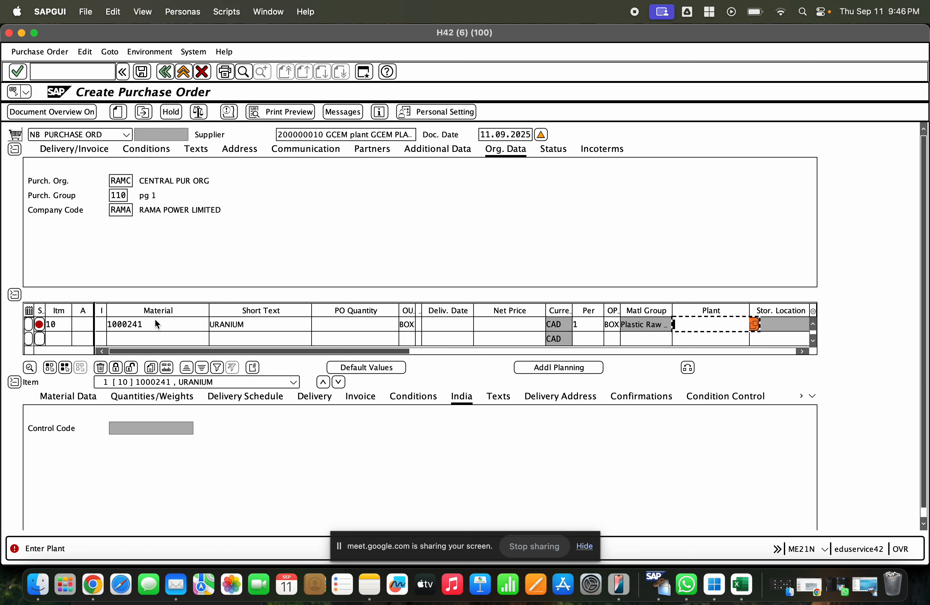
key("Return")
- Set the uranium item's order quantity to 1 and its net price to 100 CAD
left_click(331, 194)
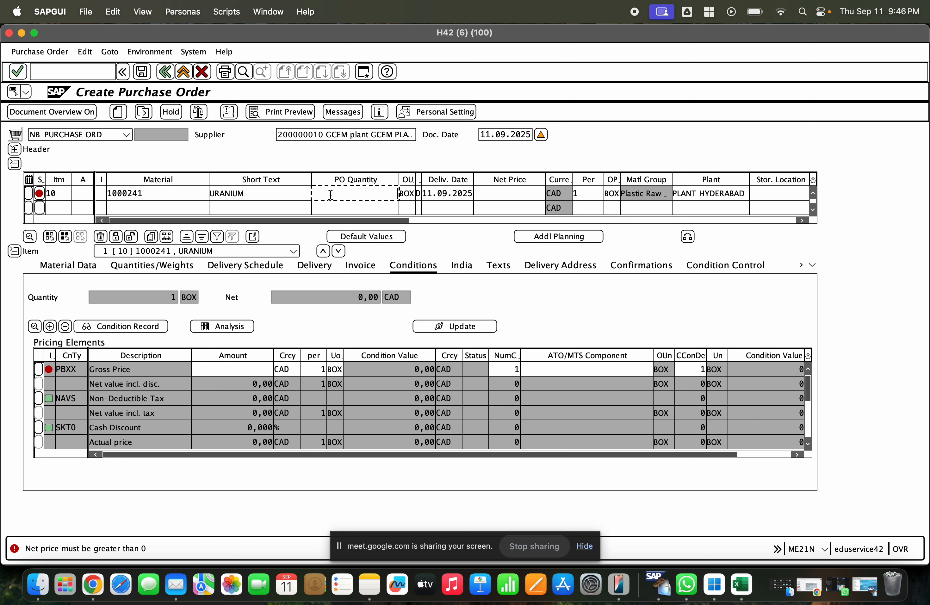
type("1")
key("Tab")
key("Tab")
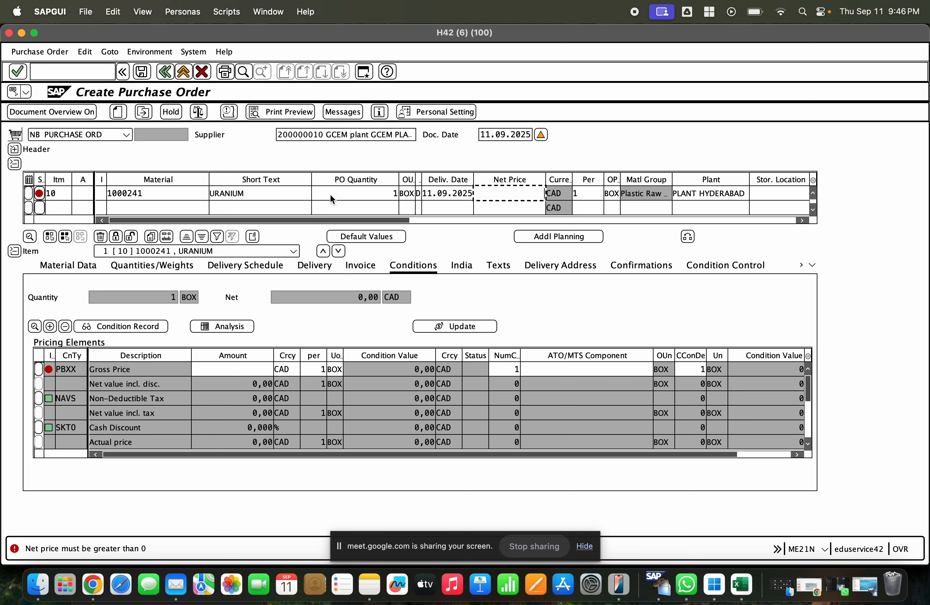
type("100")
key("Return")
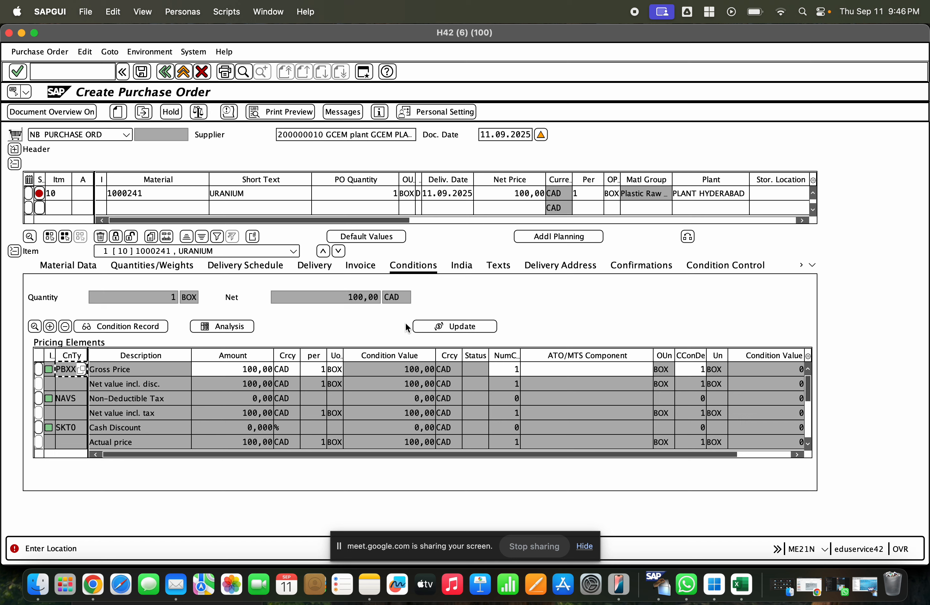
- Assign storage location TAFS (finished goods) to the uranium item
left_click(791, 192)
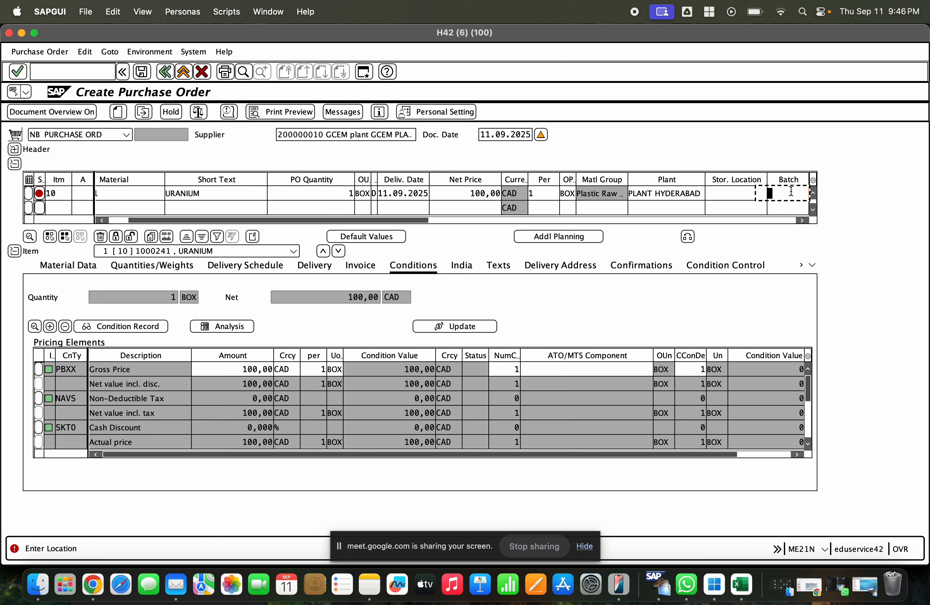
left_click(758, 193)
left_click(773, 193)
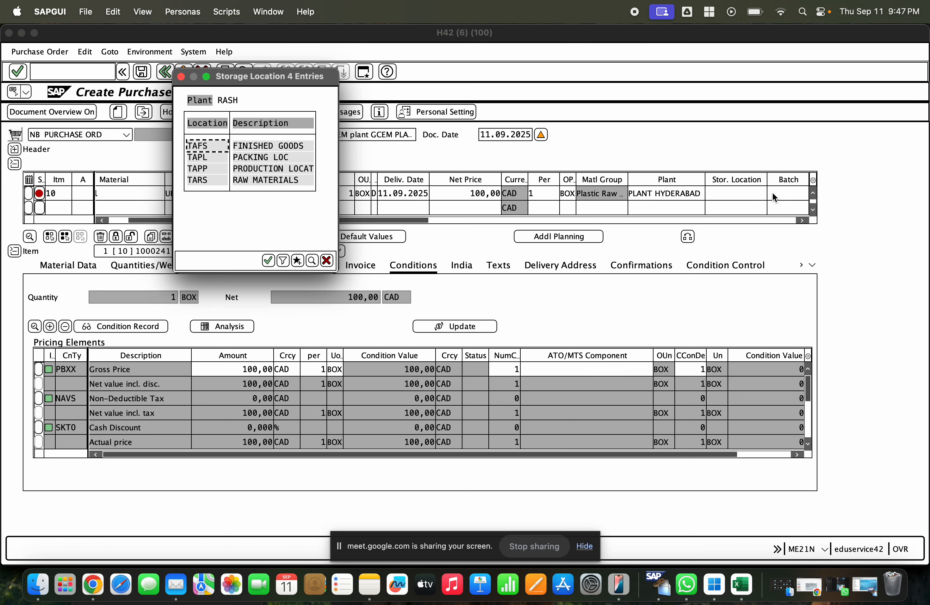
double_click(263, 147)
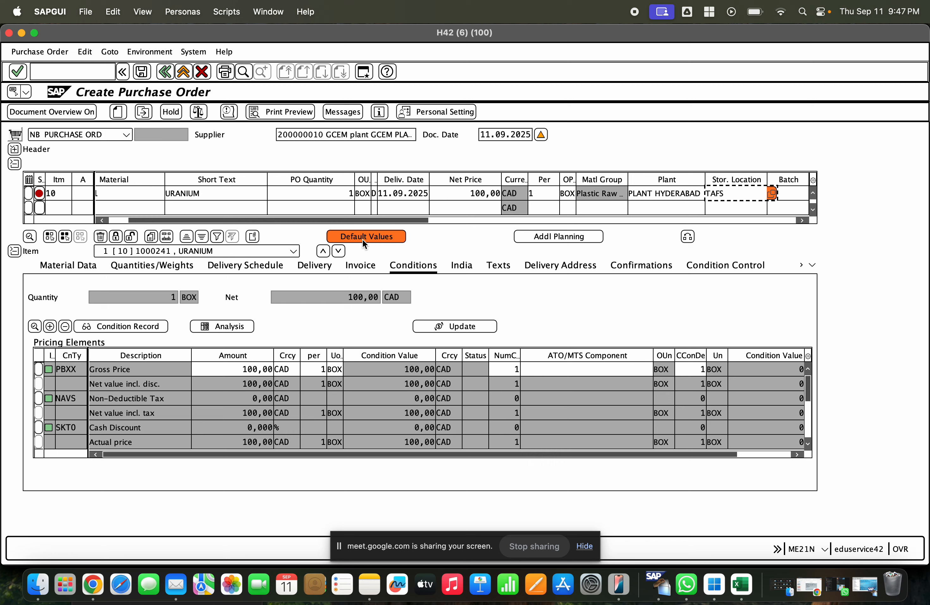
key("Return")
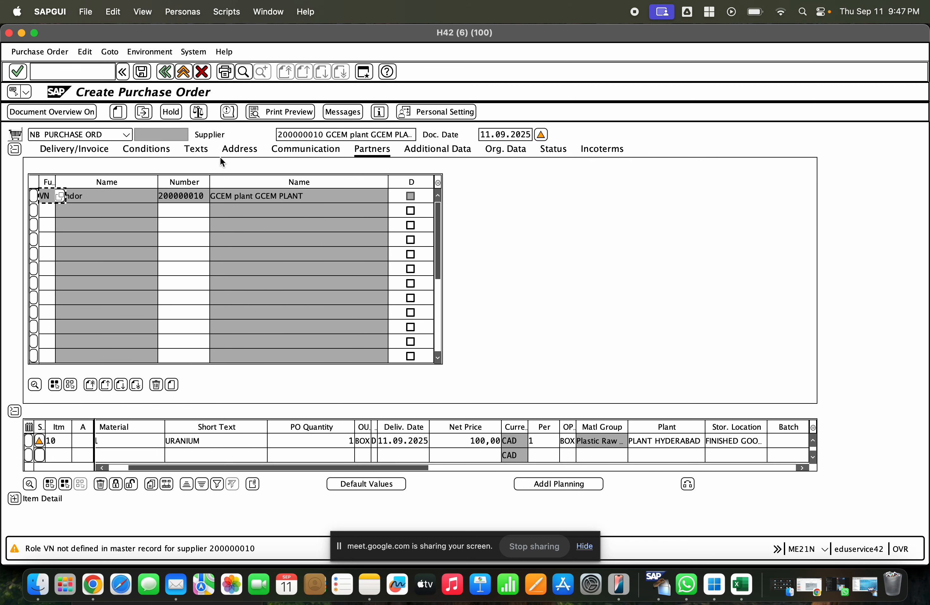
- Check the purchase order for messages, then open the choice of purchase order document types
left_click(198, 112)
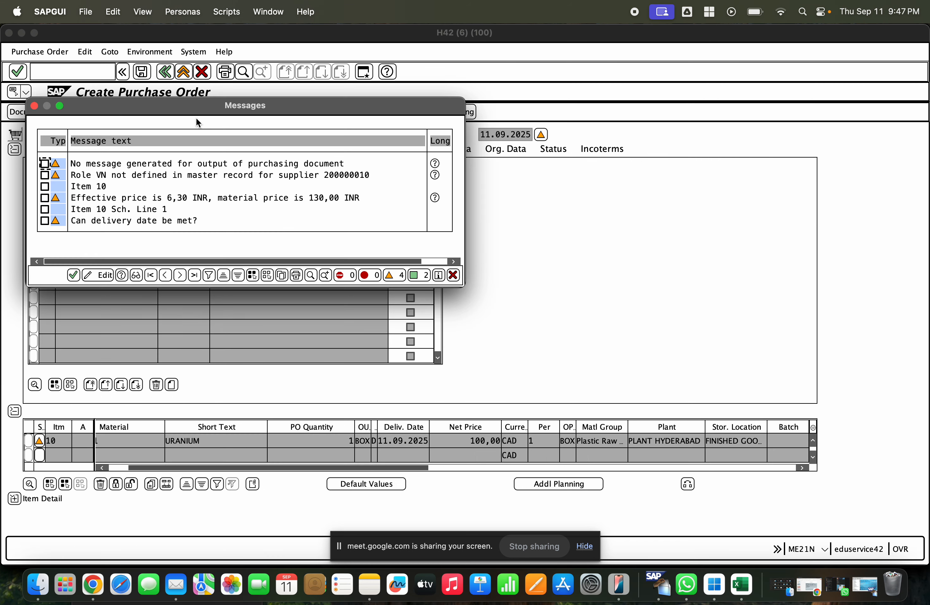
left_click(73, 276)
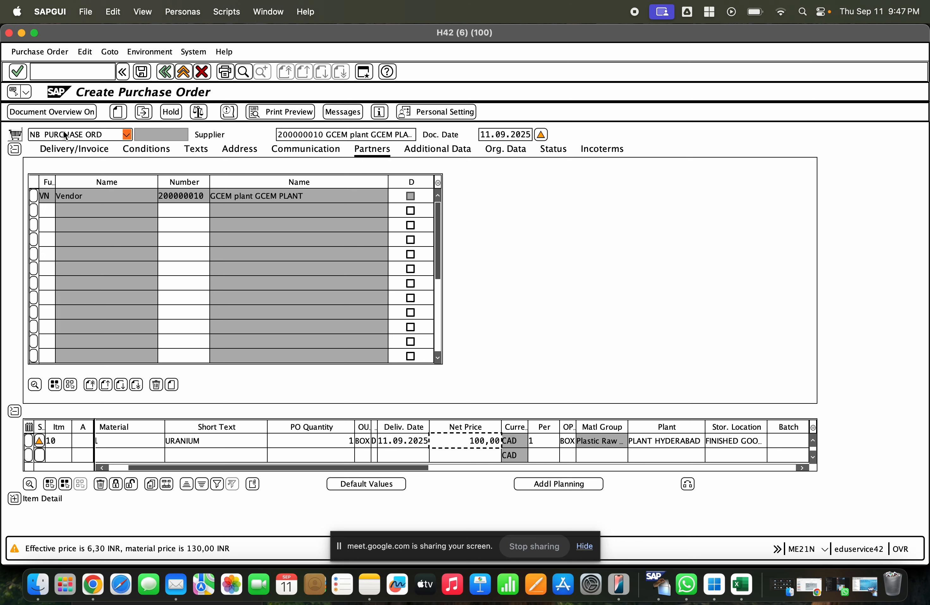
left_click(64, 134)
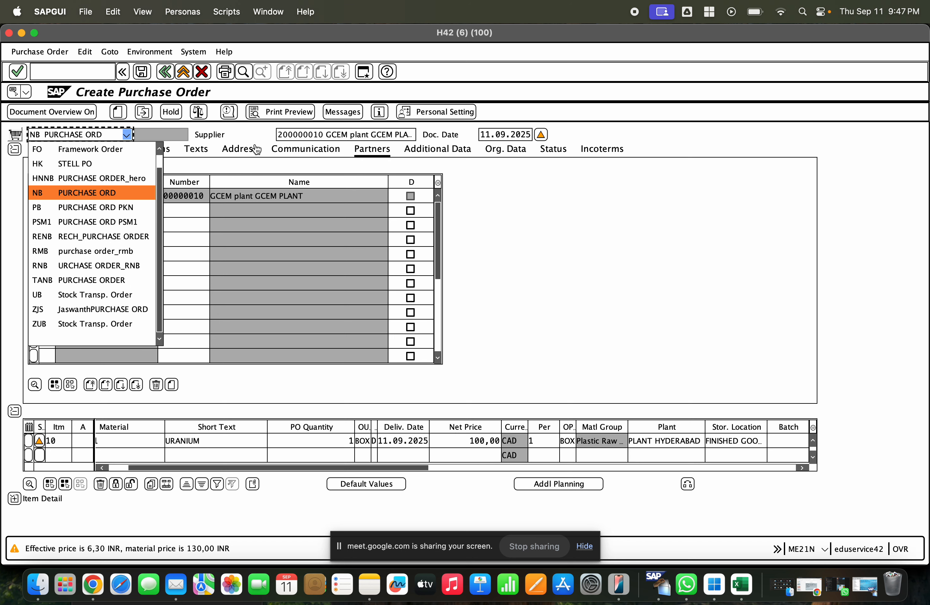
- Display the purchase order supplier's master record, look through its vendor general data, and return to the purchase order
left_click(285, 134)
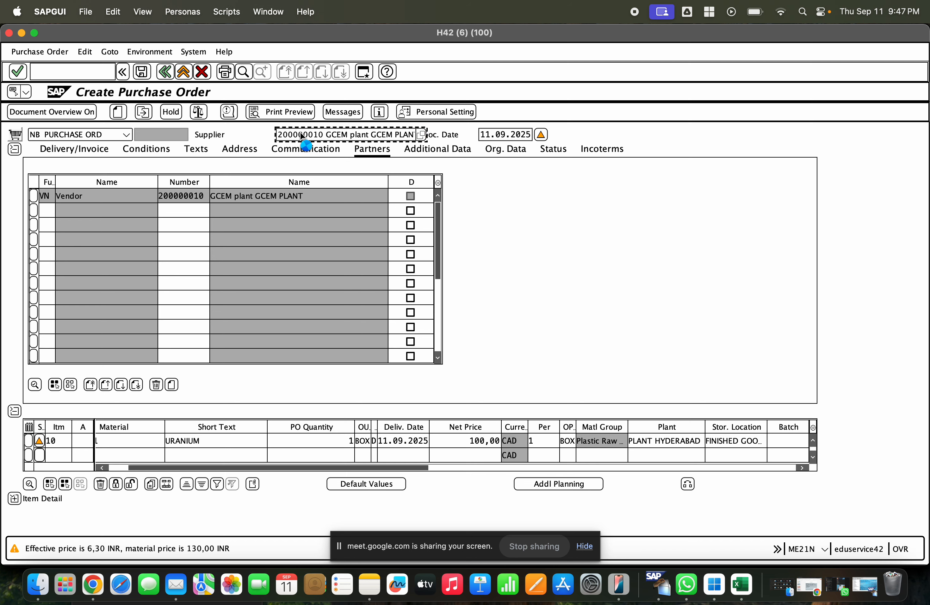
double_click(301, 135)
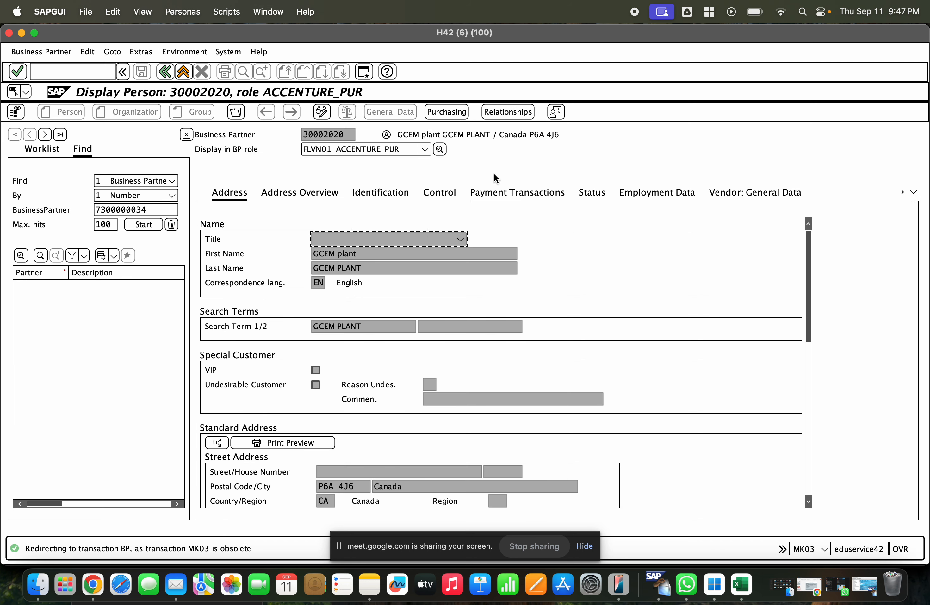
left_click(726, 193)
scroll(516, 327, "down", 5)
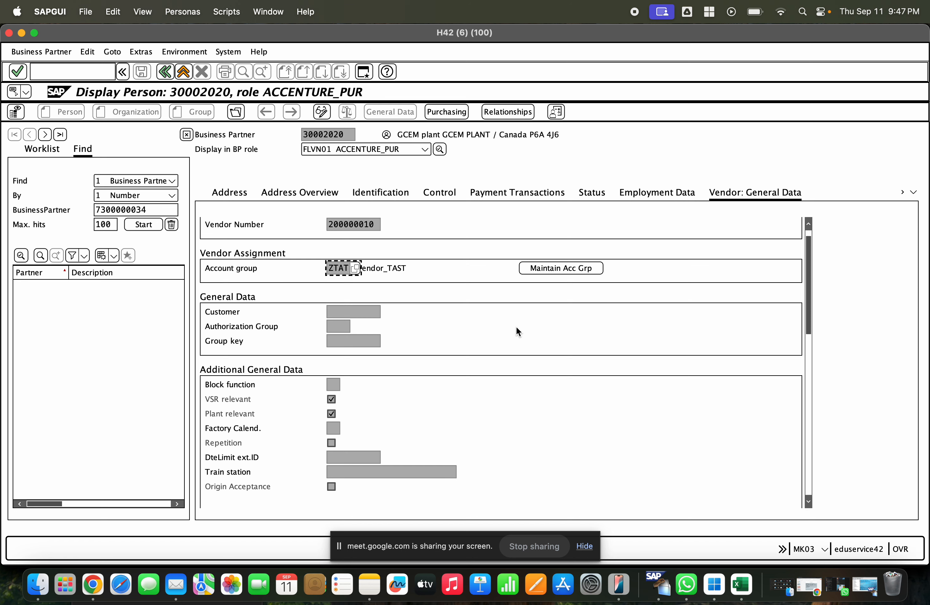
scroll(516, 328, "down", 8)
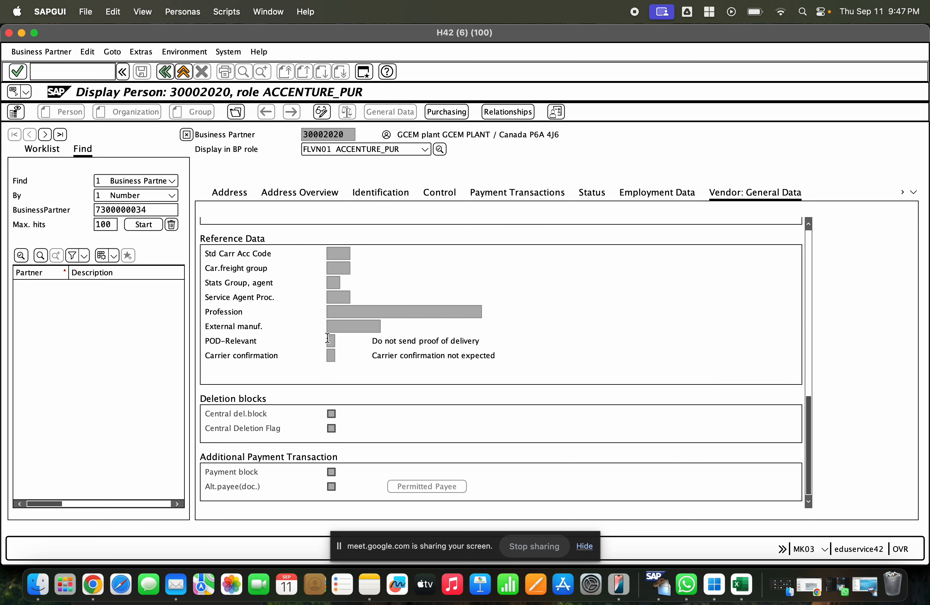
left_click(164, 72)
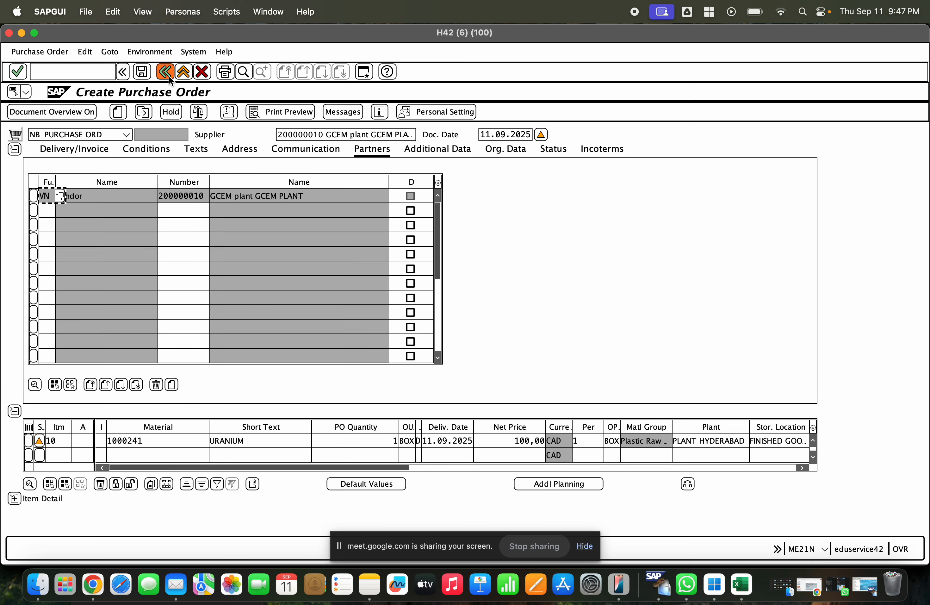
- Collapse the purchase order header, expand the uranium item's details, and list its available detail sections
left_click(14, 149)
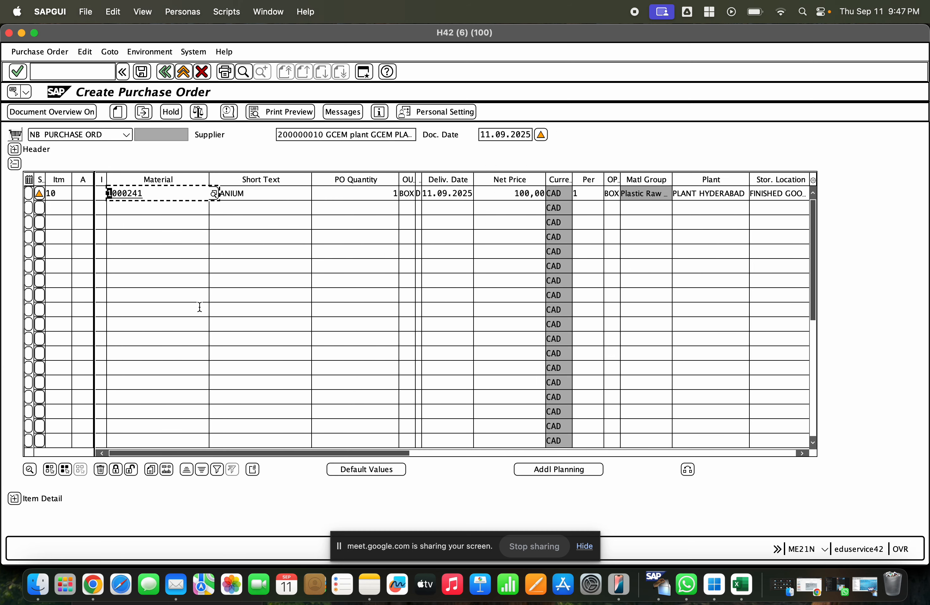
left_click(14, 498)
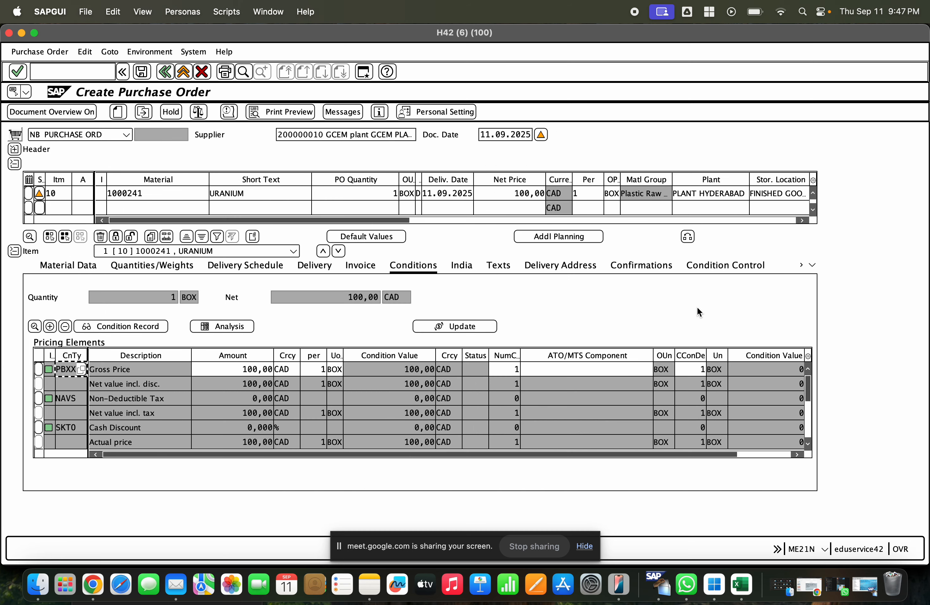
left_click(813, 265)
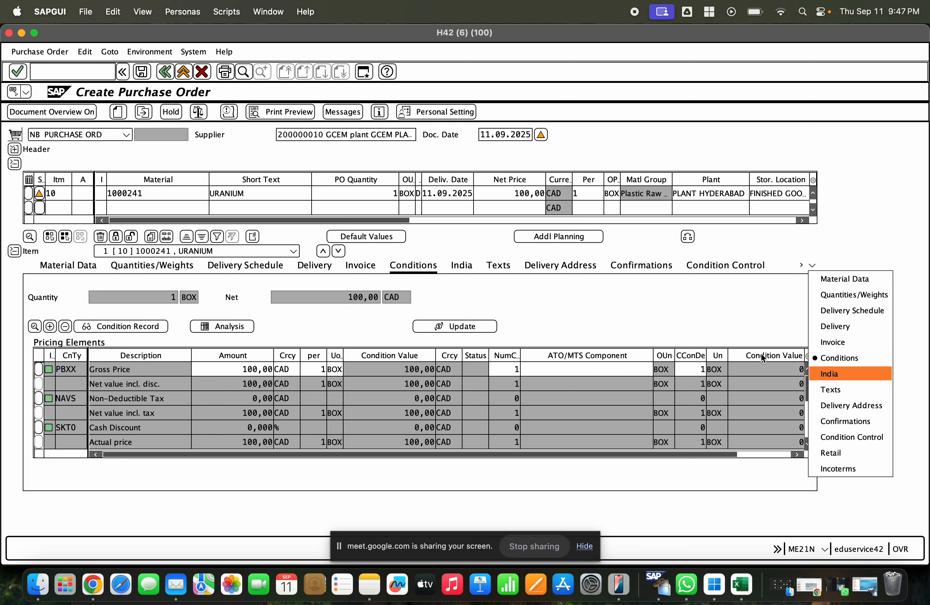
- Display the purchase order supplier's master record again and view its vendor general data
left_click(334, 141)
left_click(328, 135)
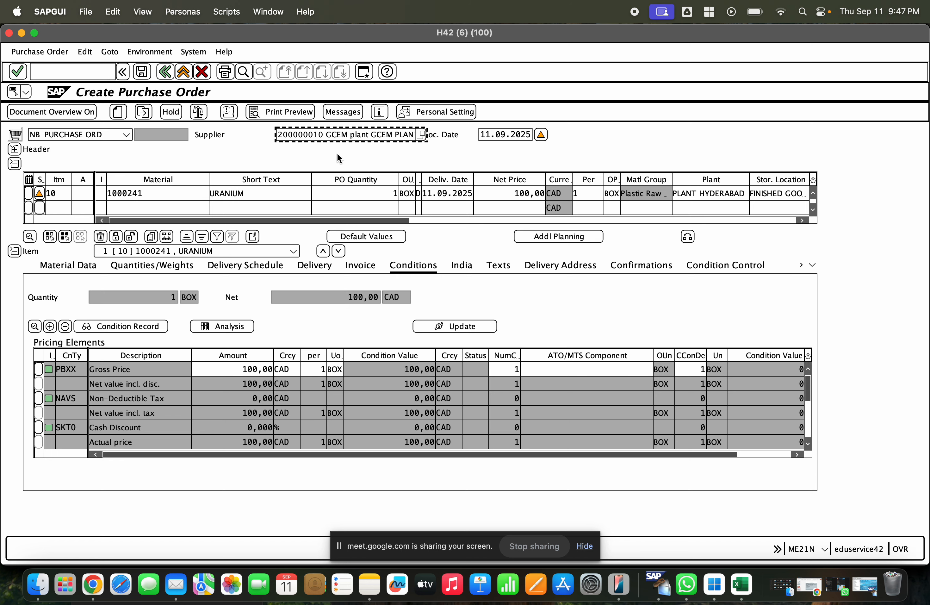
double_click(328, 136)
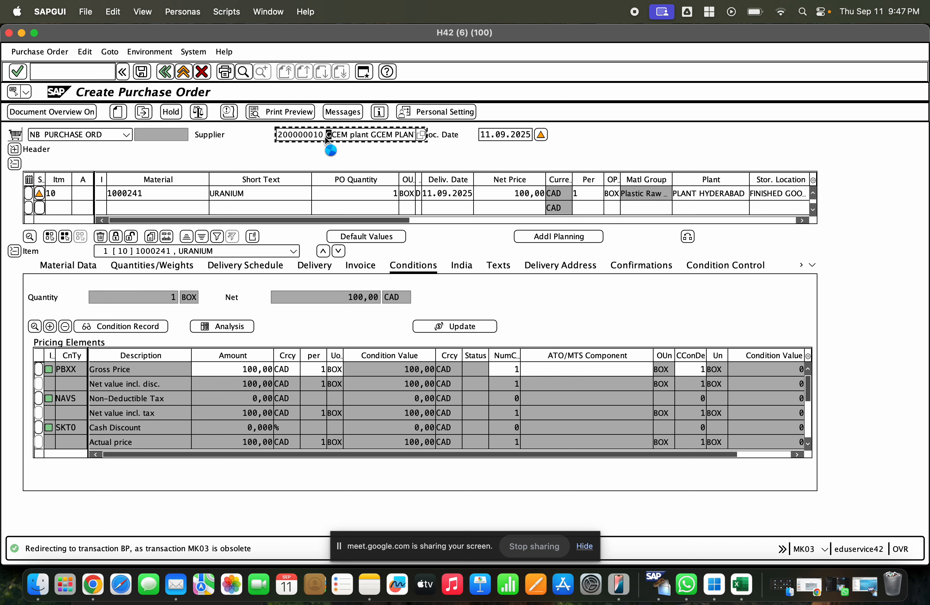
left_click(184, 72)
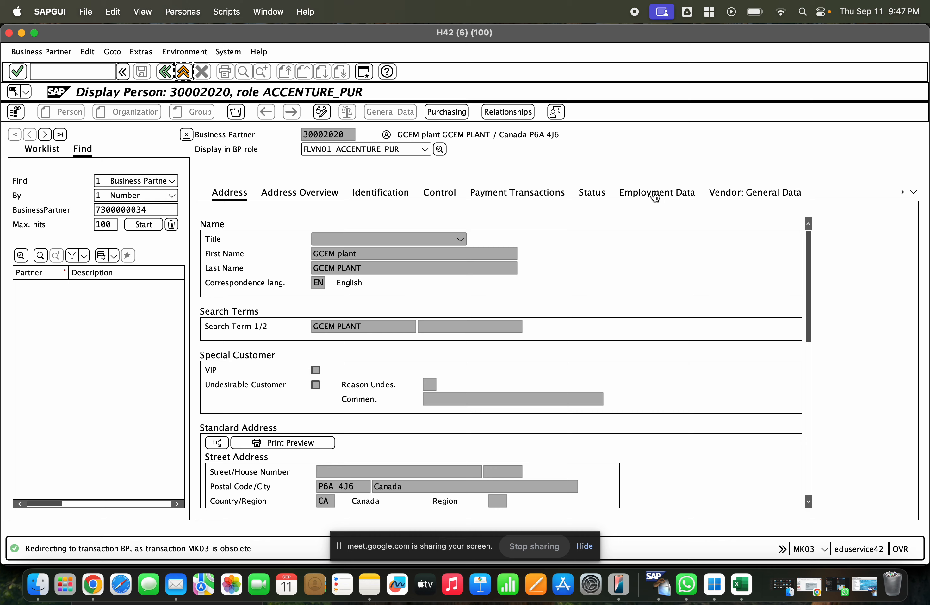
left_click(736, 192)
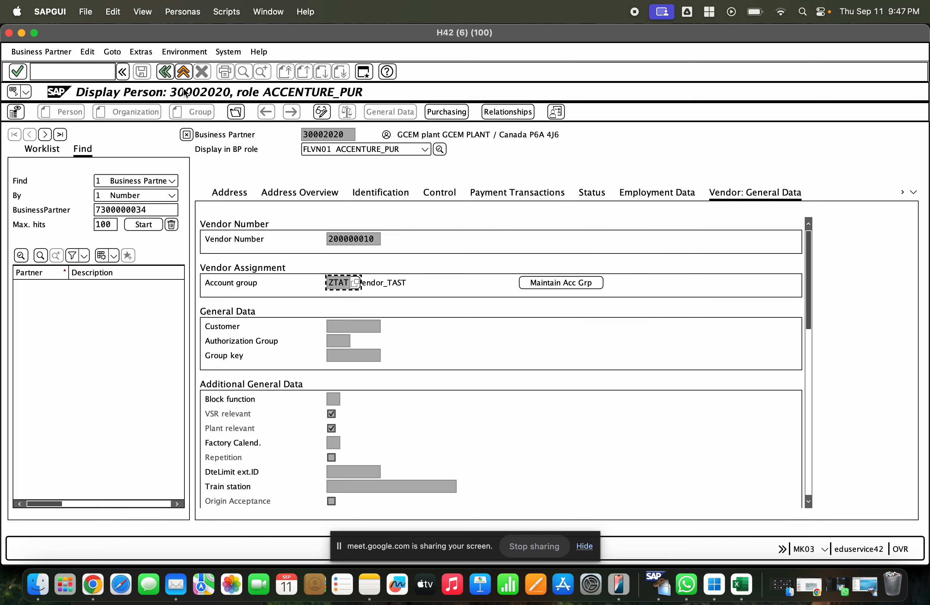
- Try to open the GCEM plant supplier for changing with transaction XK02
left_click(94, 69)
type("/n")
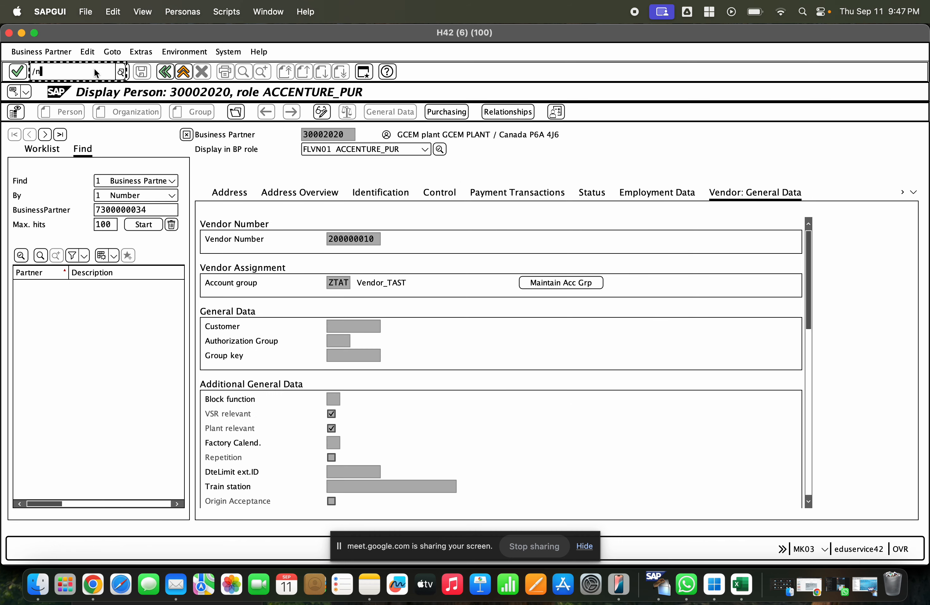
type("xk")
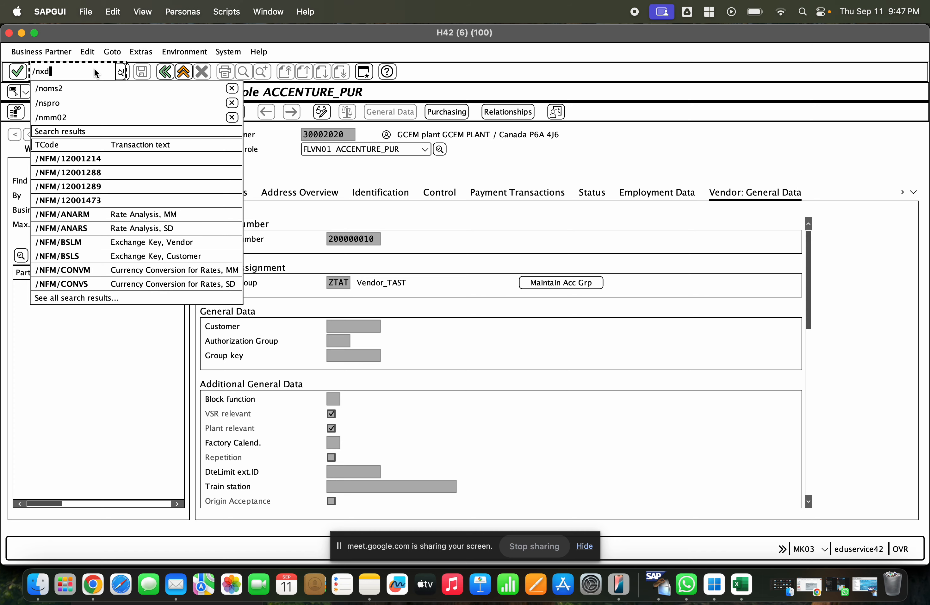
type("02")
key("Return")
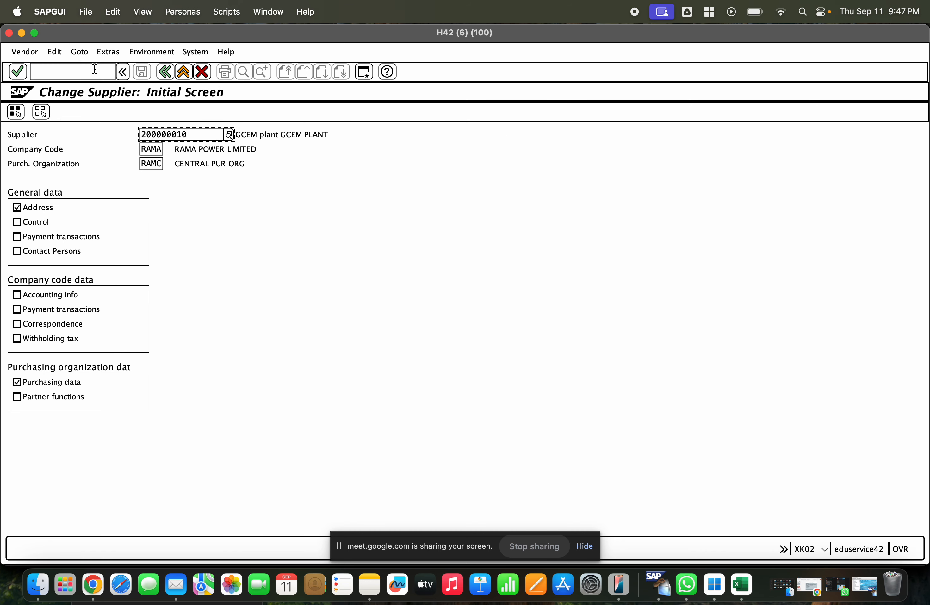
key("Return")
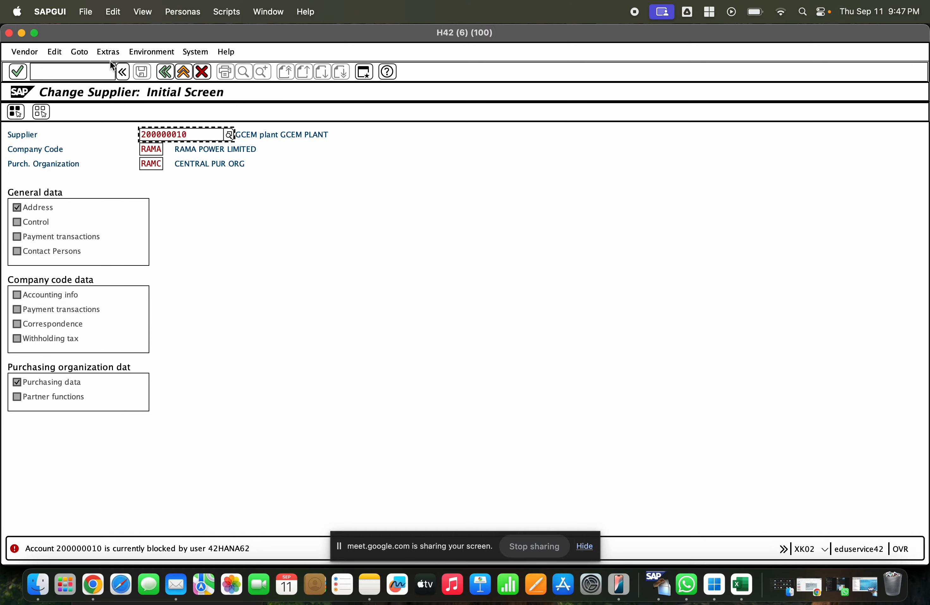
- Exit the open transactions and close the extra sessions until the Easy Access menu of the first session remains
left_click(184, 73)
left_click(184, 73)
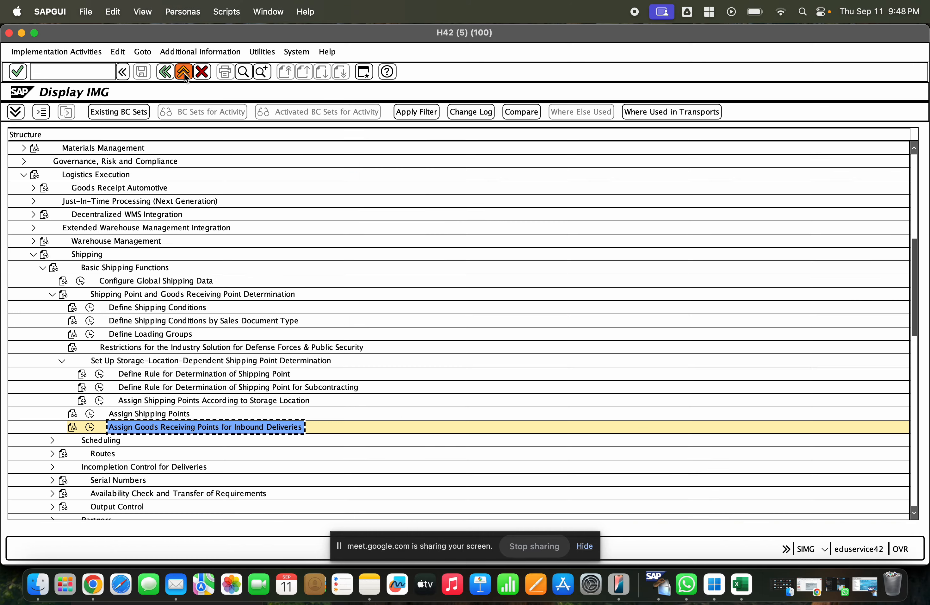
left_click(183, 73)
left_click(184, 73)
left_click(184, 73)
left_click(184, 73)
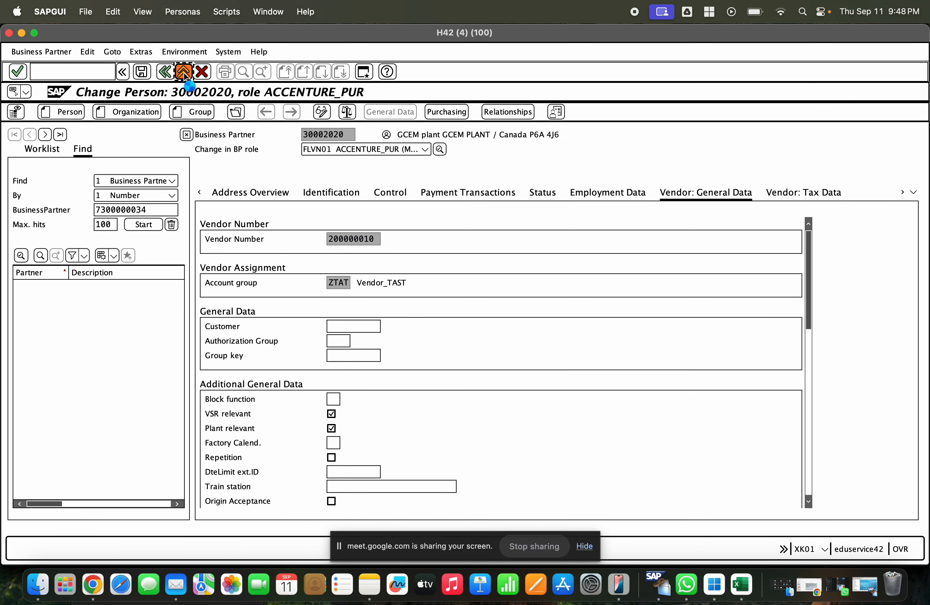
left_click(184, 73)
left_click(180, 72)
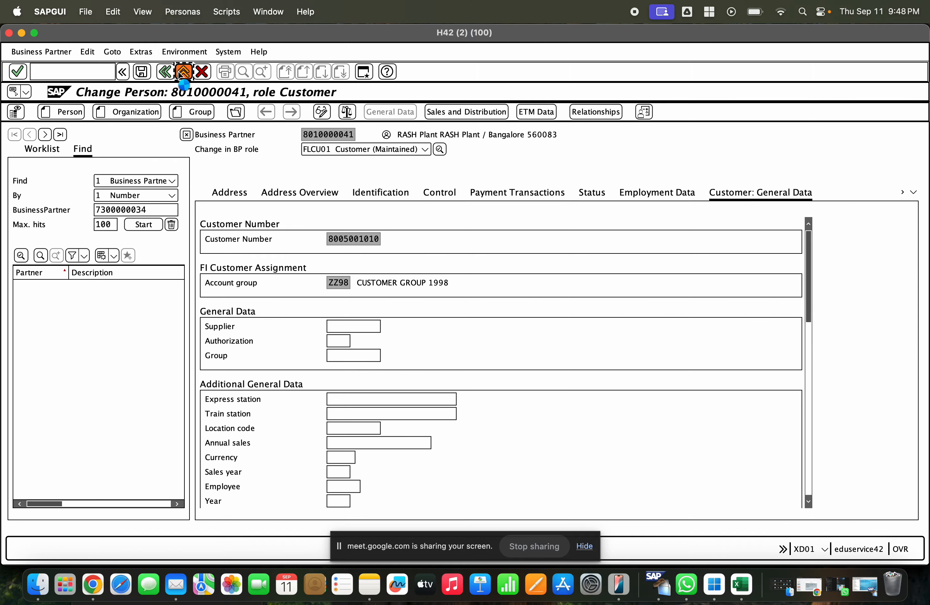
left_click(180, 72)
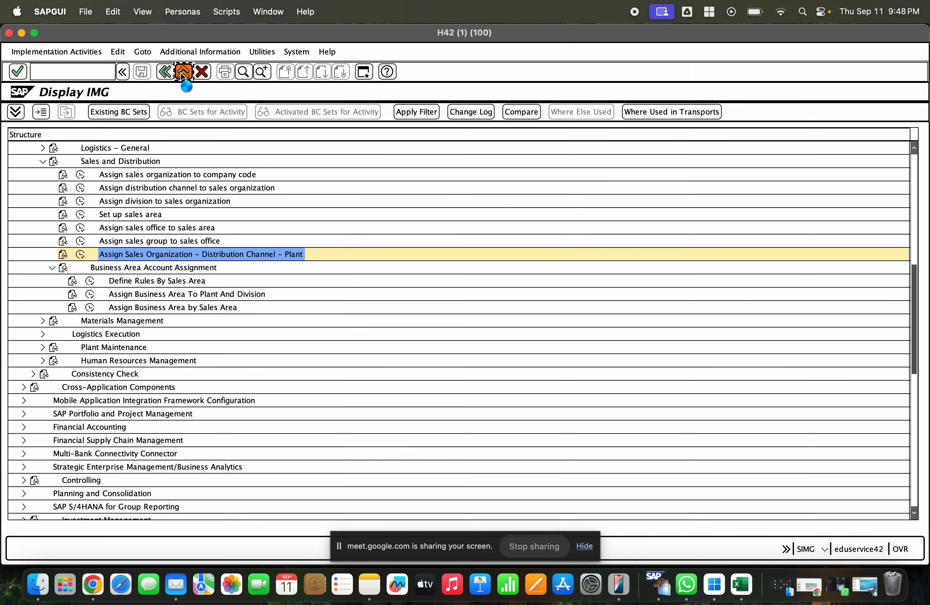
left_click(183, 73)
left_click(183, 74)
- Open the GCEM plant supplier for changing with transaction XK02, using company code RAMA and purchasing organization RAMC
type("x")
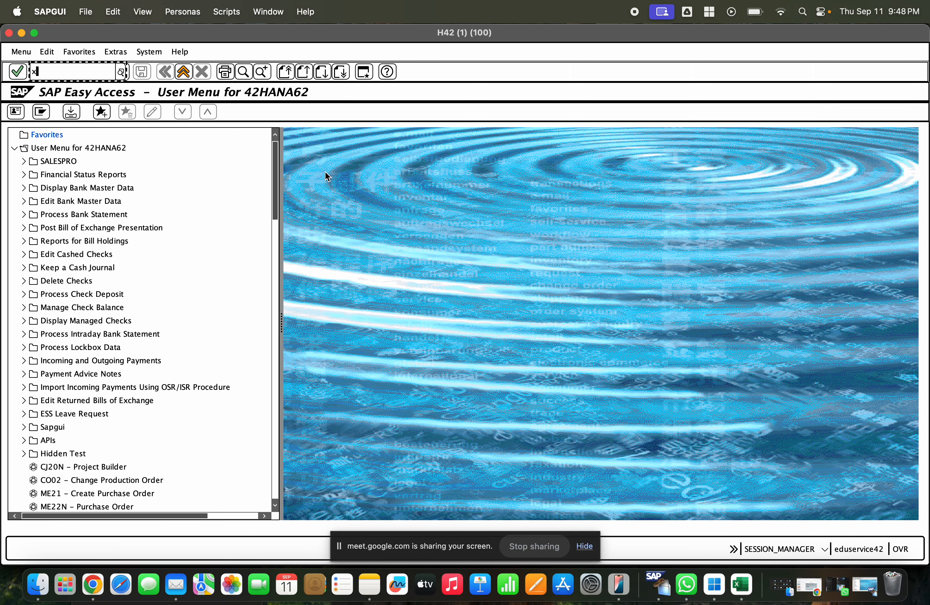
type("k0")
key("Return")
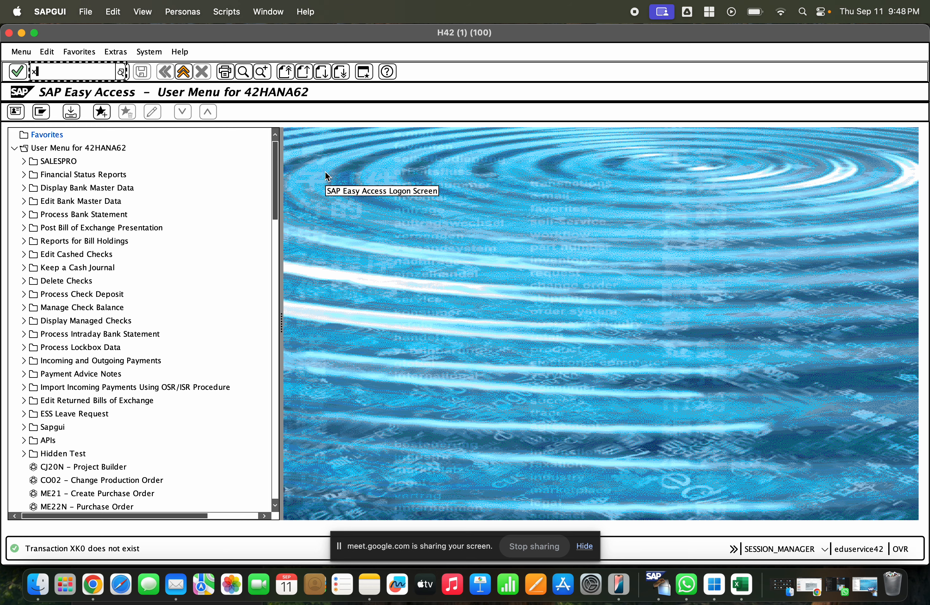
type("2")
key("Return")
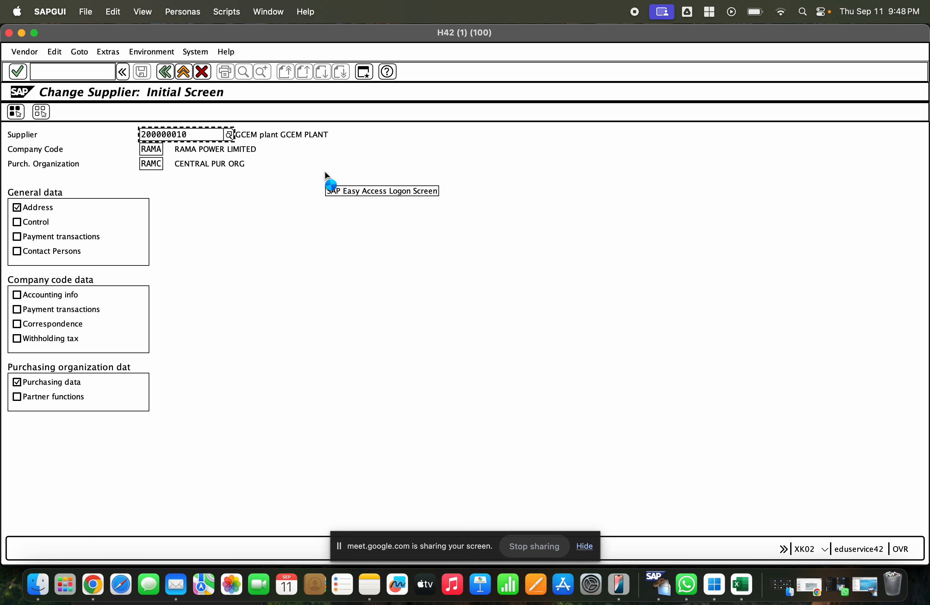
key("Return")
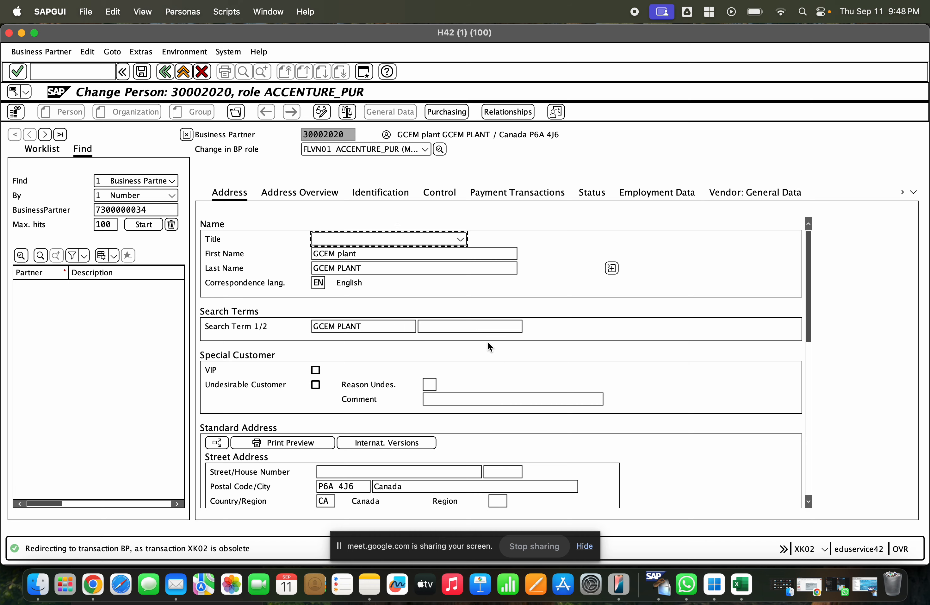
- Examine the GCEM plant supplier's address data and vendor general data, from the additional general data to the payment block settings
scroll(657, 342, "down", 3)
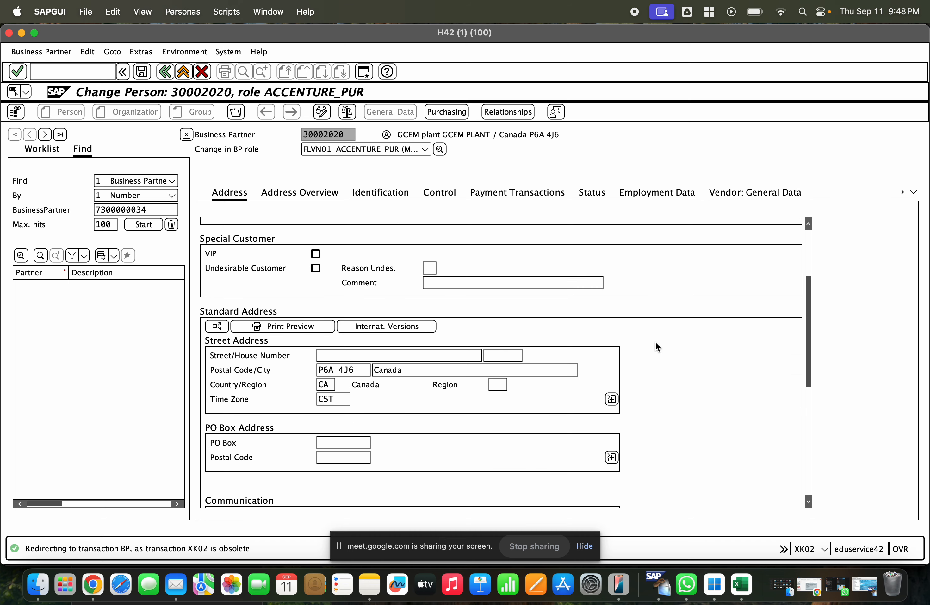
scroll(655, 342, "down", 5)
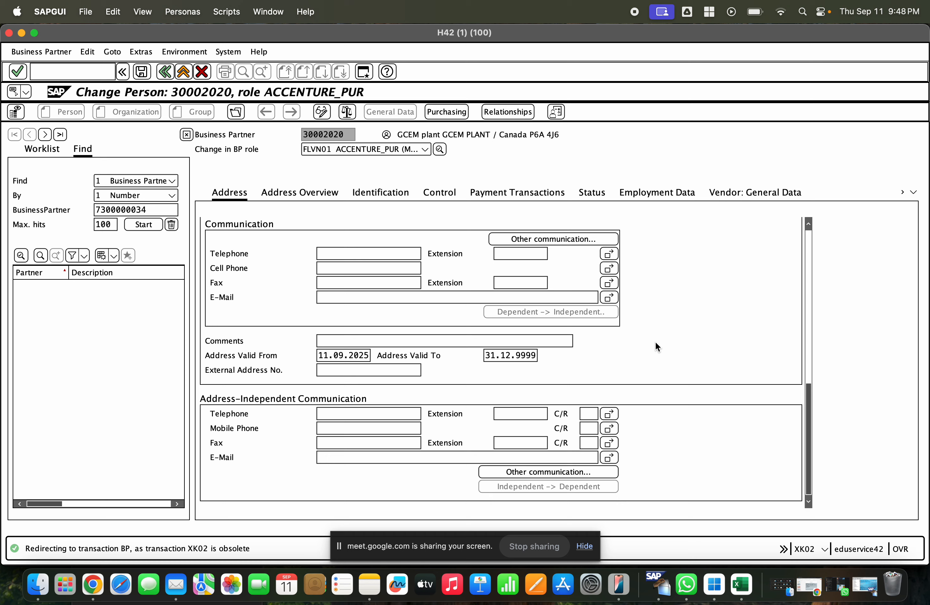
scroll(655, 342, "up", 5)
scroll(631, 305, "up", 3)
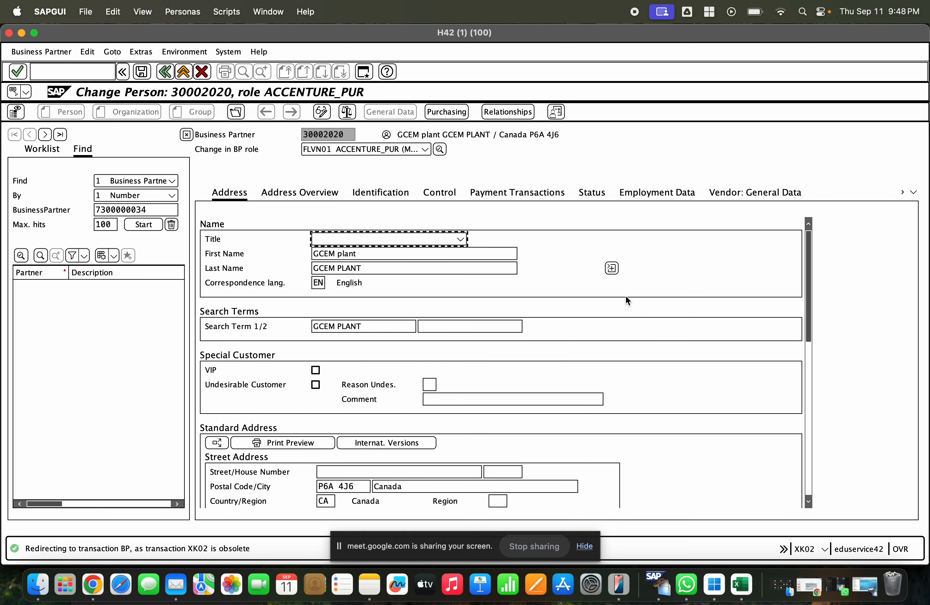
left_click(732, 197)
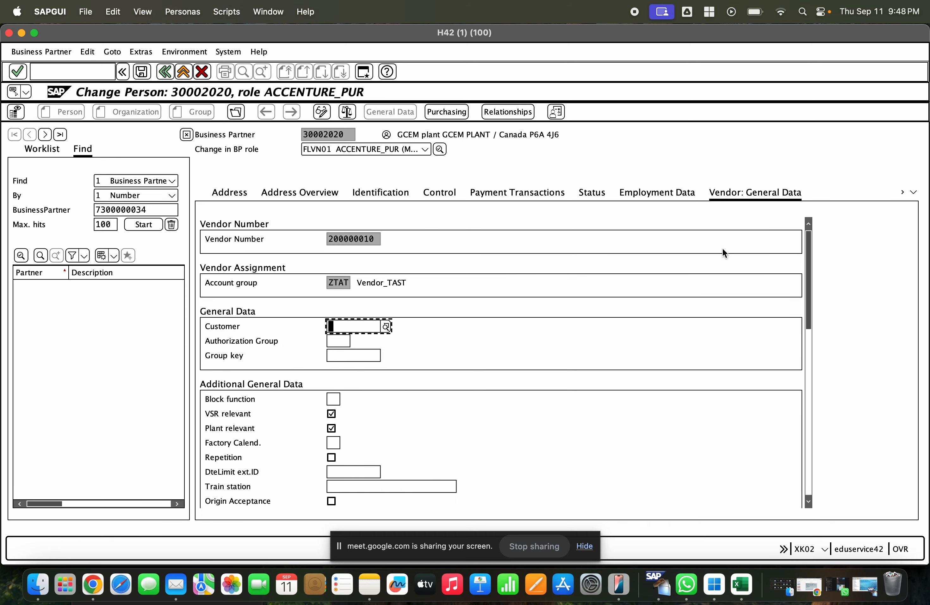
scroll(528, 324, "down", 3)
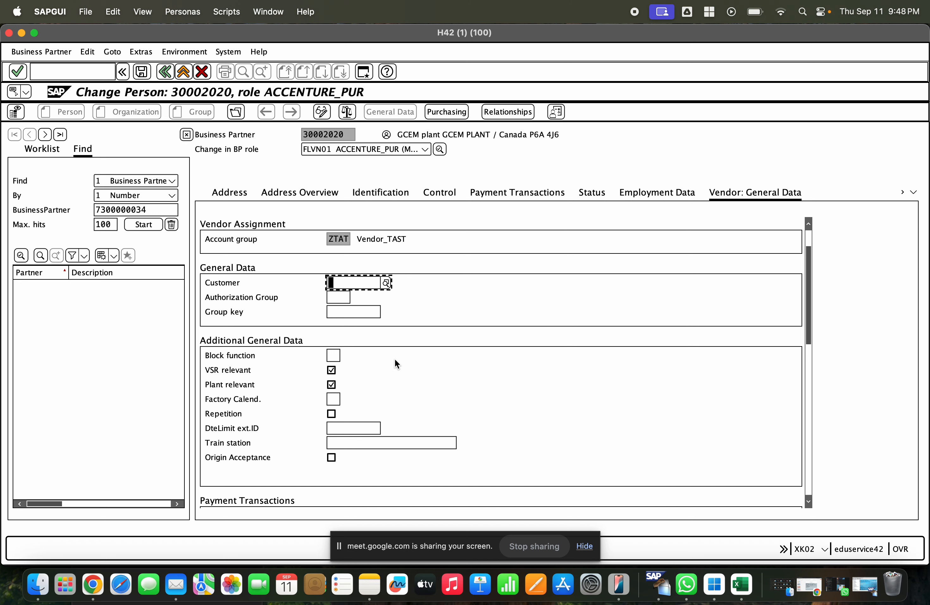
left_click(334, 399)
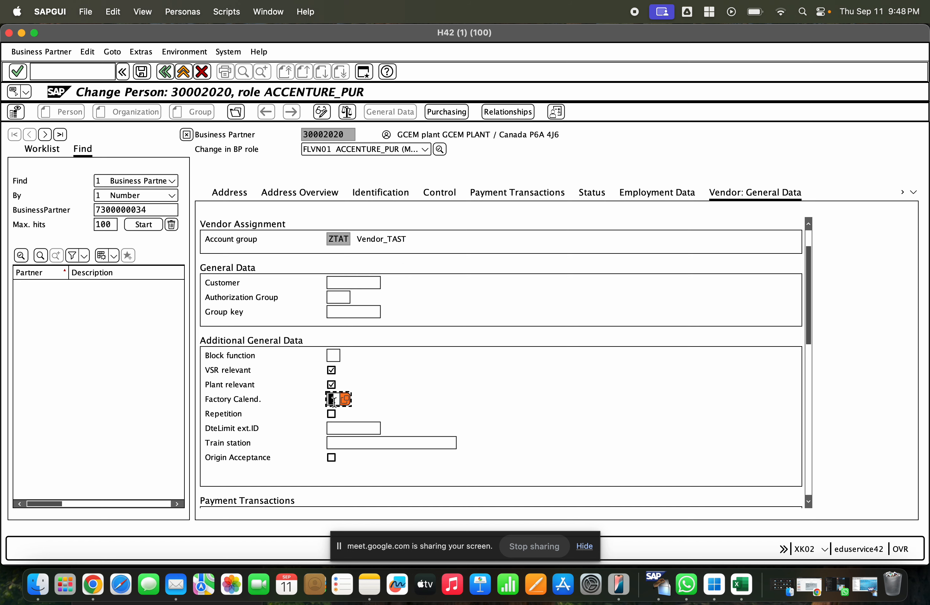
left_click(334, 355)
scroll(385, 379, "down", 9)
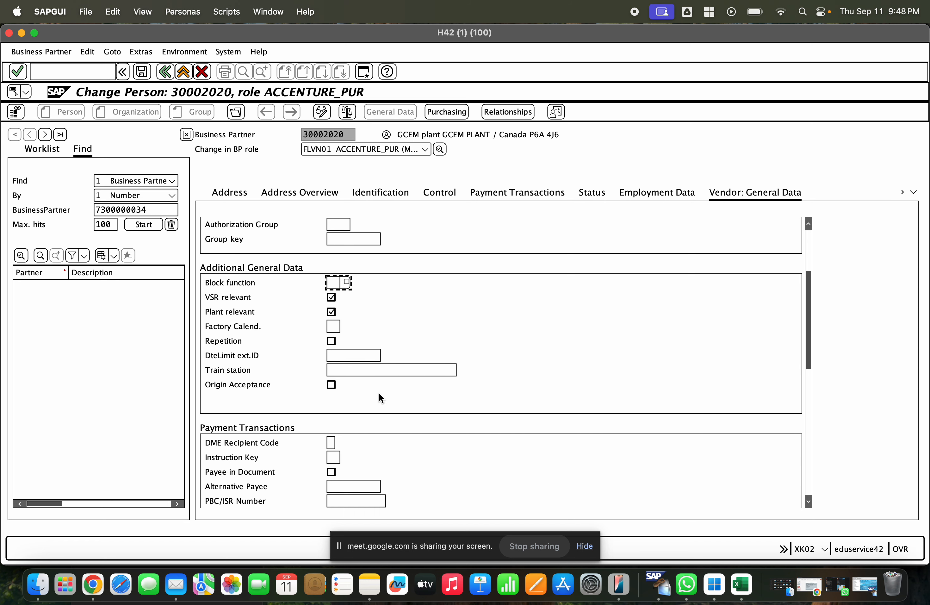
scroll(379, 398, "down", 3)
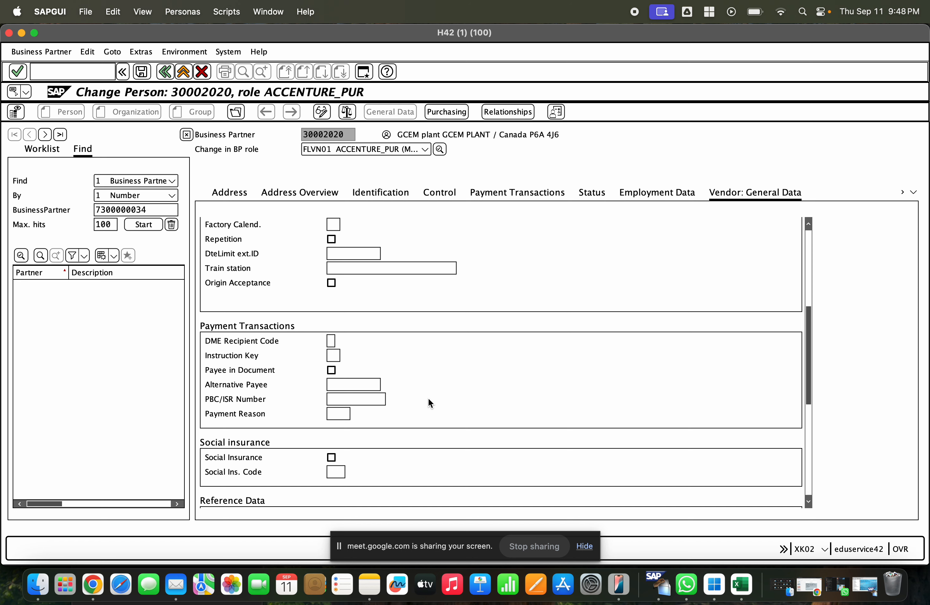
scroll(428, 397, "down", 12)
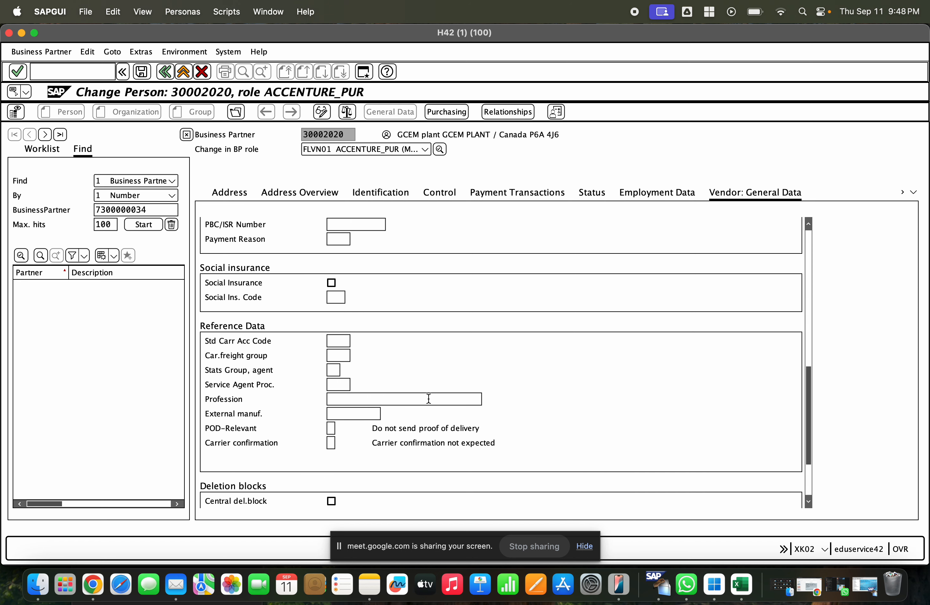
scroll(429, 399, "down", 6)
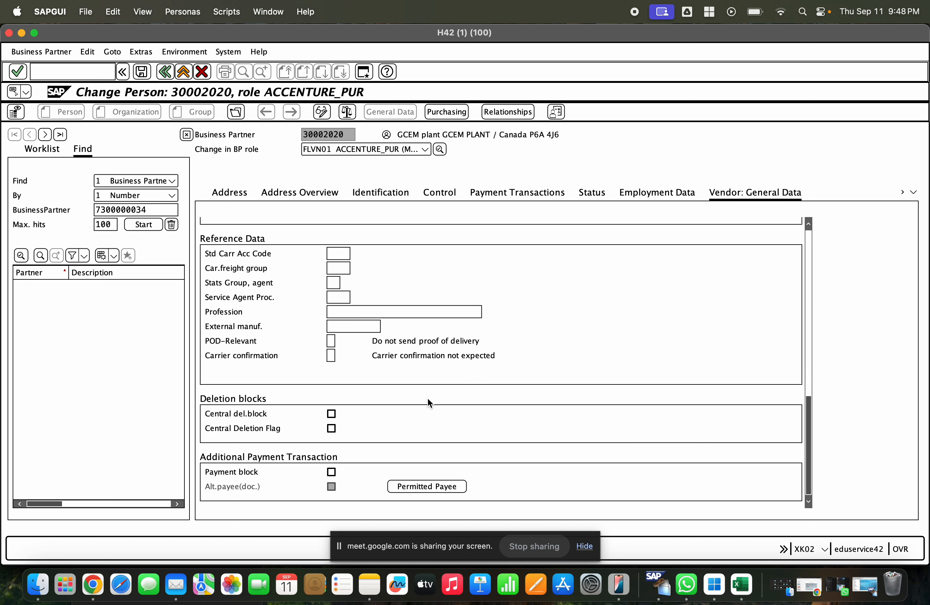
scroll(426, 385, "up", 12)
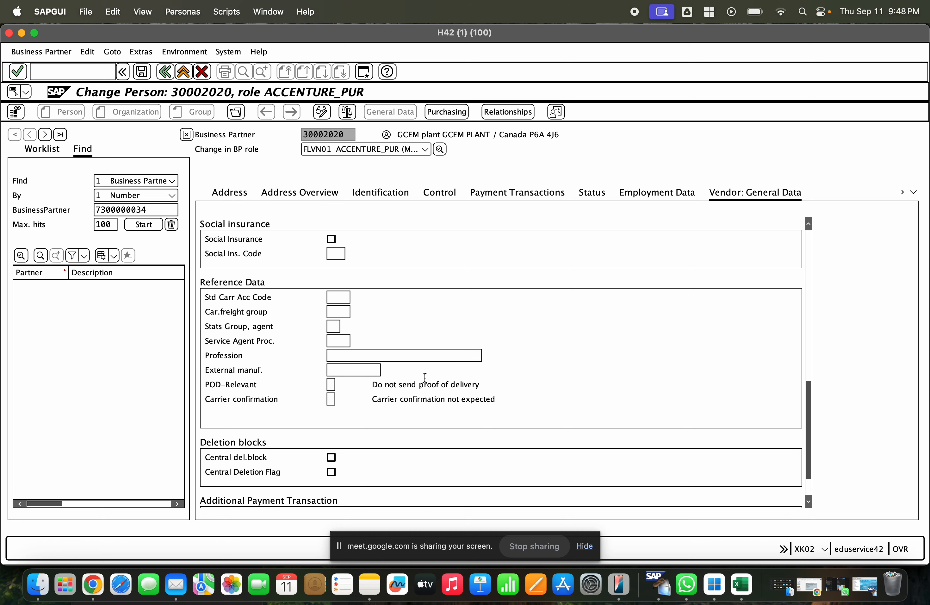
- Review the supplier's vendor general data, employment, status, payment transaction and control data, plus the list of business partner roles
scroll(425, 381, "up", 17)
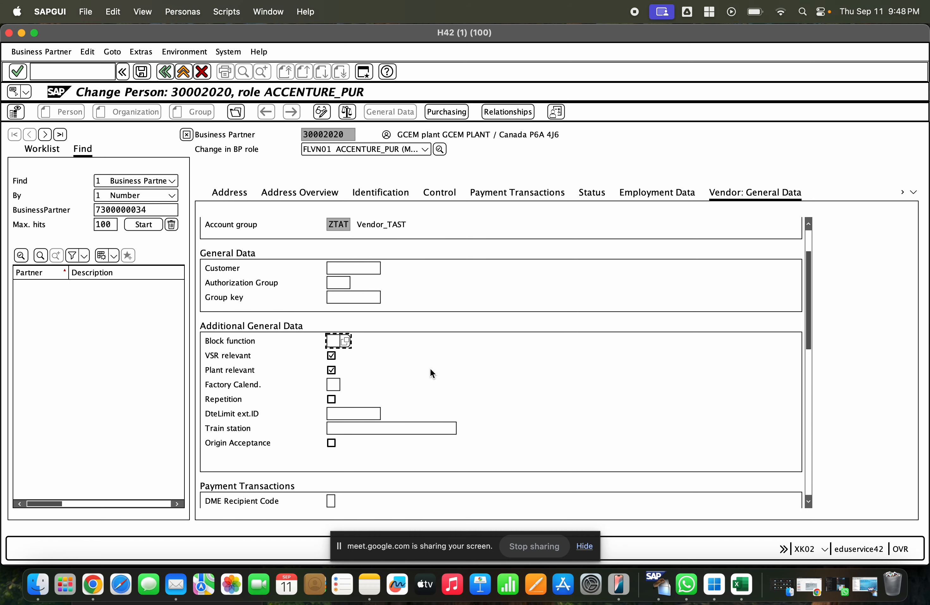
scroll(430, 368, "up", 1)
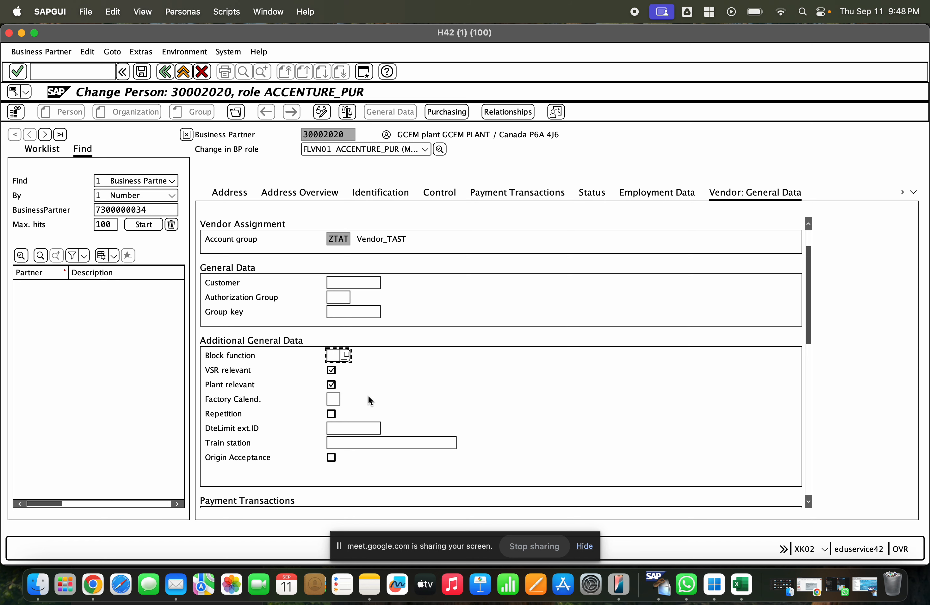
scroll(381, 383, "up", 3)
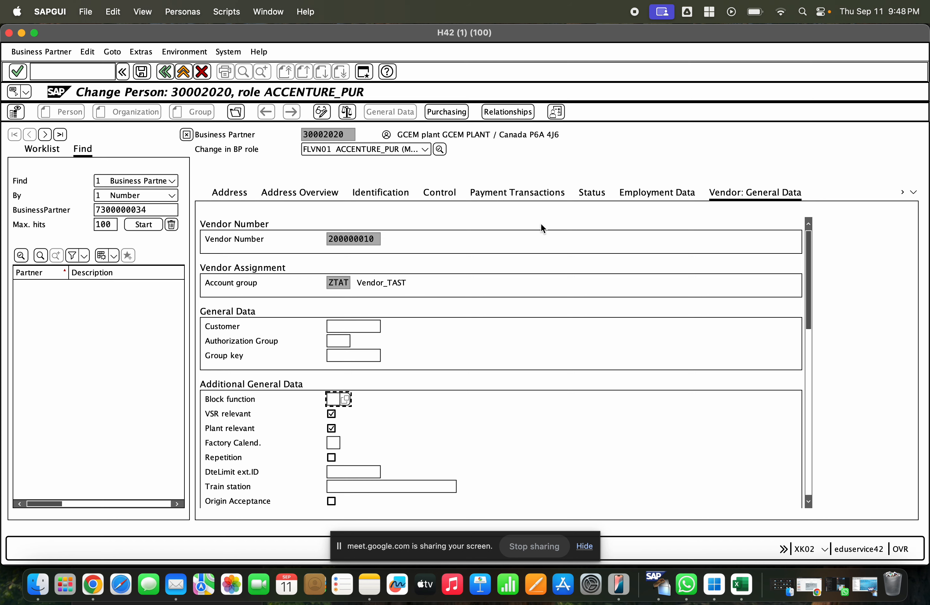
left_click(659, 194)
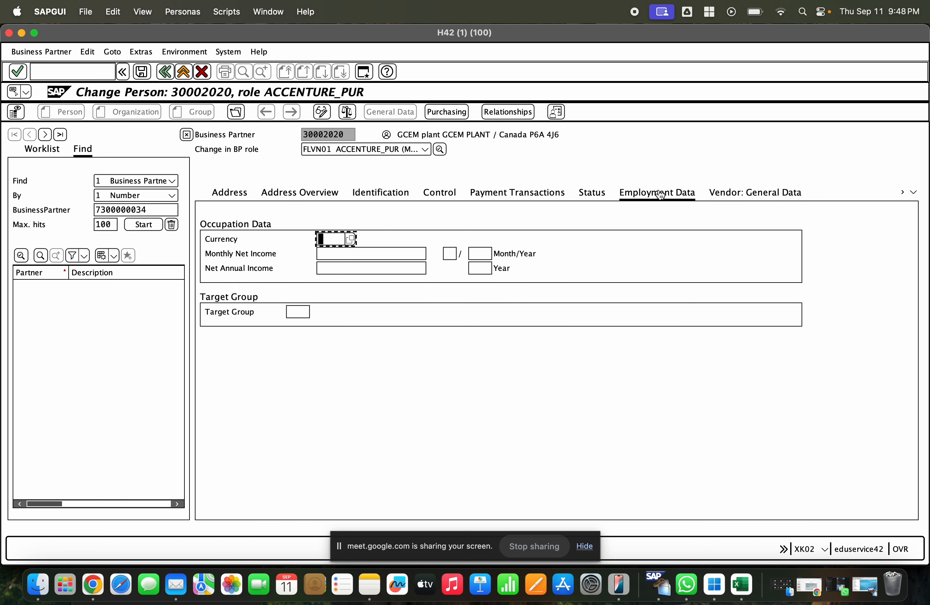
left_click(598, 193)
left_click(523, 198)
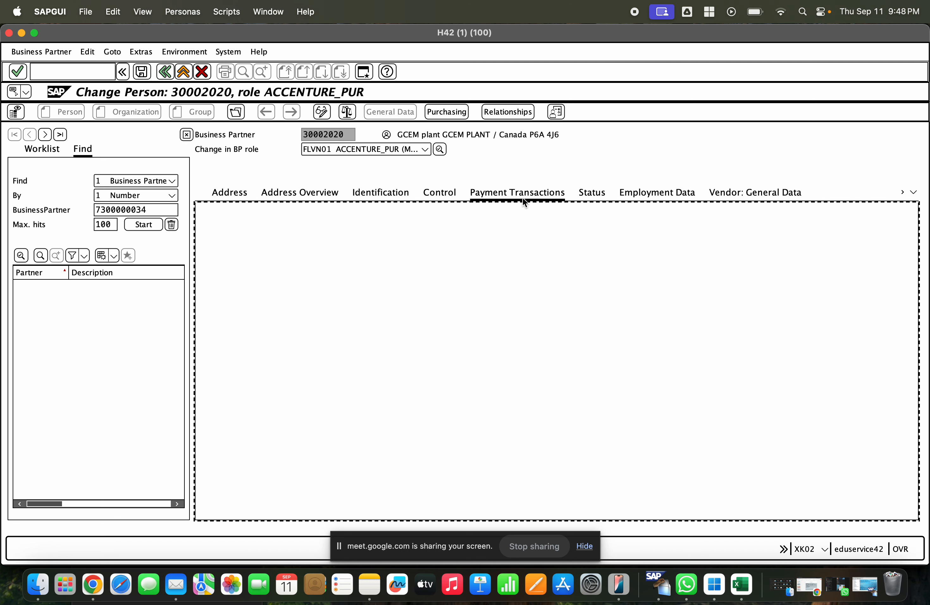
left_click(444, 197)
scroll(418, 276, "down", 3)
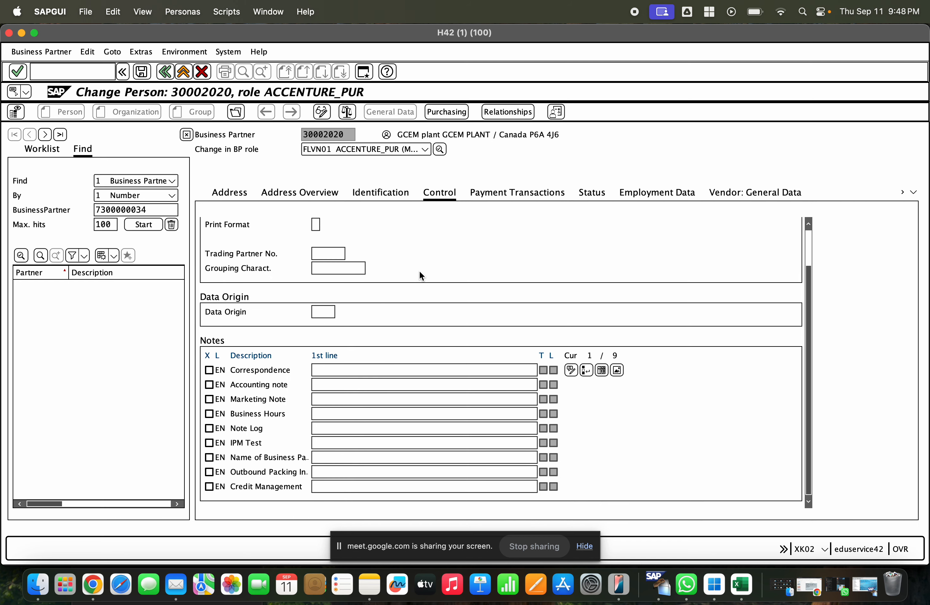
left_click(387, 149)
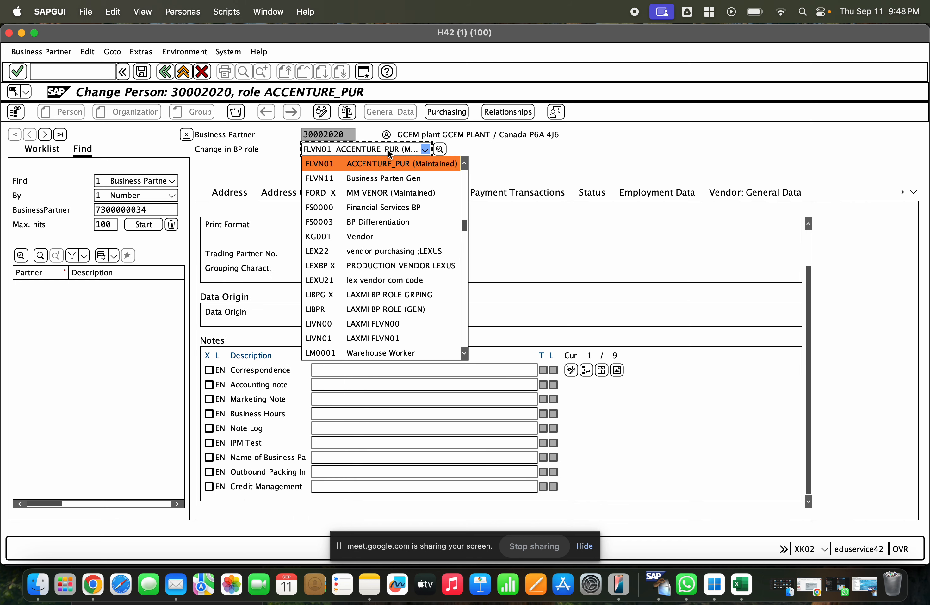
left_click(387, 149)
- Examine the supplier's purchasing data for purchasing organization RAMC, from the conditions through the control data to the additional service data
left_click(454, 114)
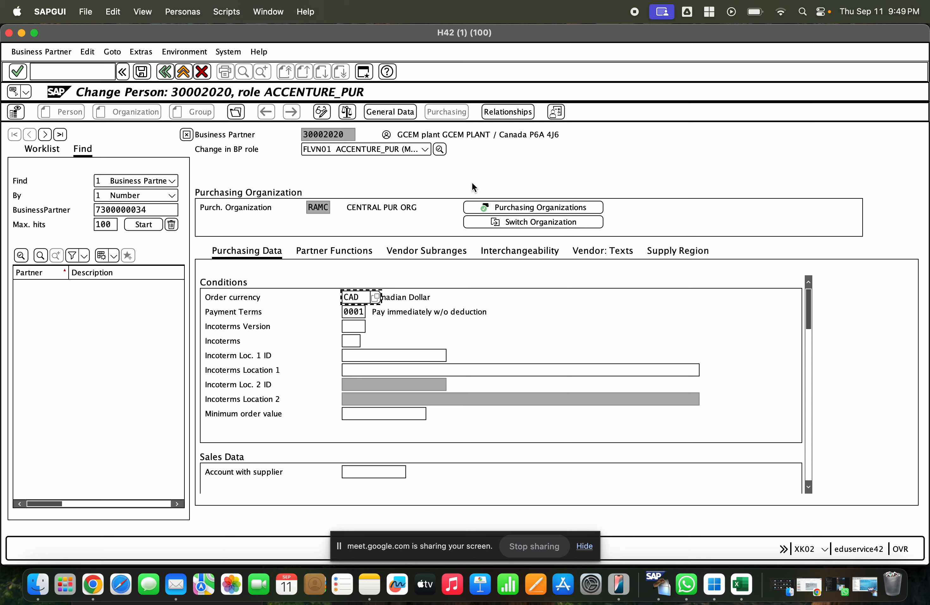
scroll(398, 330, "down", 5)
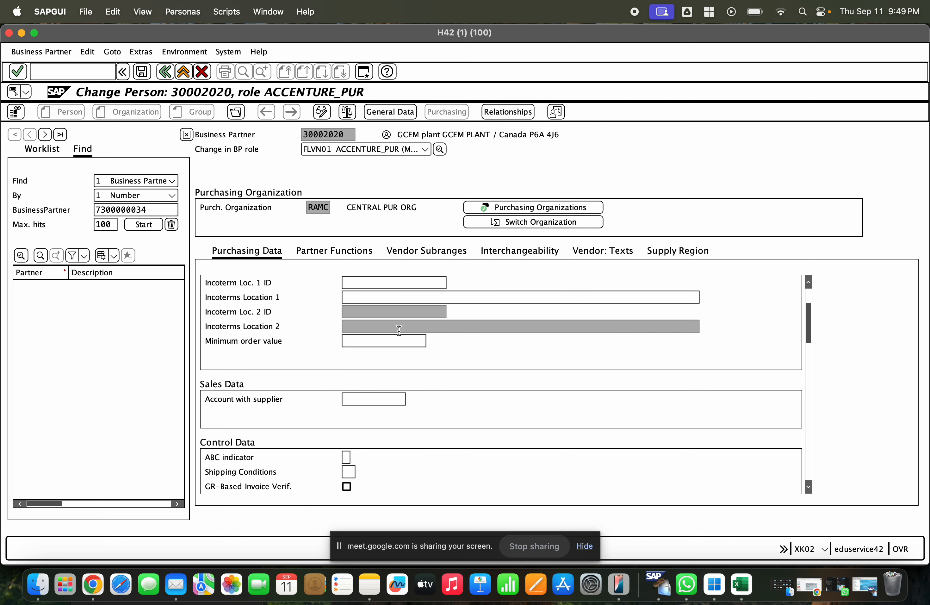
scroll(399, 330, "down", 5)
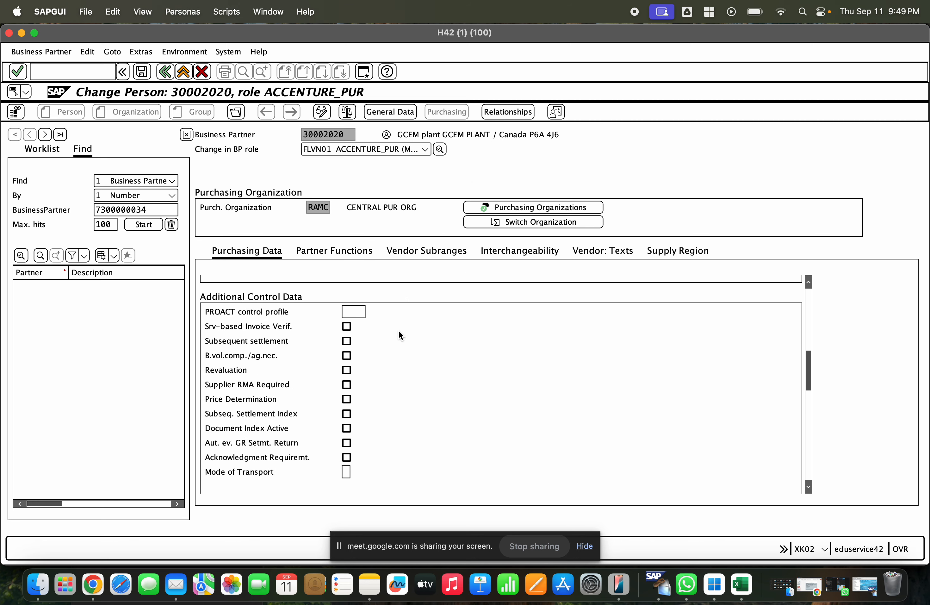
scroll(399, 331, "down", 1)
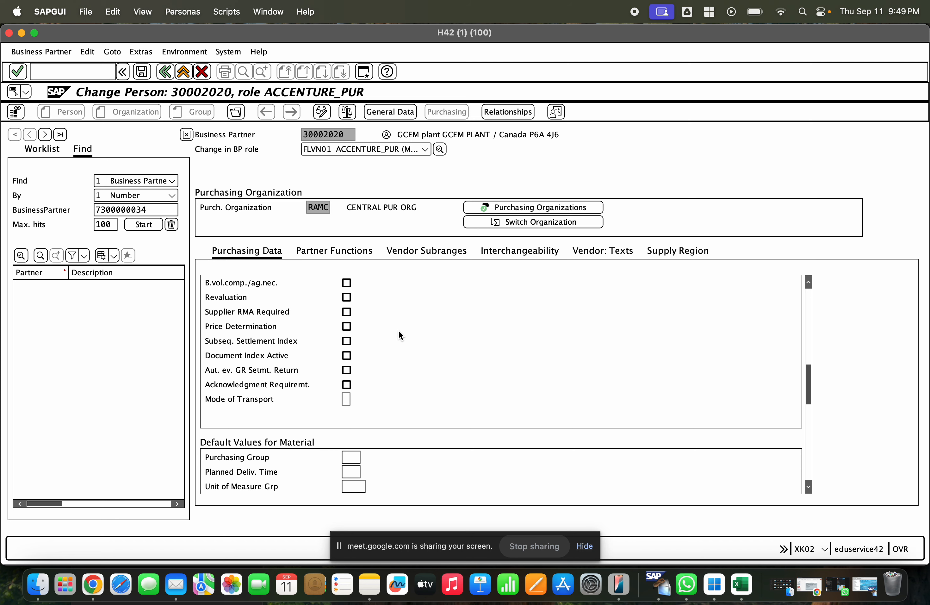
scroll(399, 331, "up", 3)
scroll(399, 330, "down", 1)
scroll(399, 330, "up", 4)
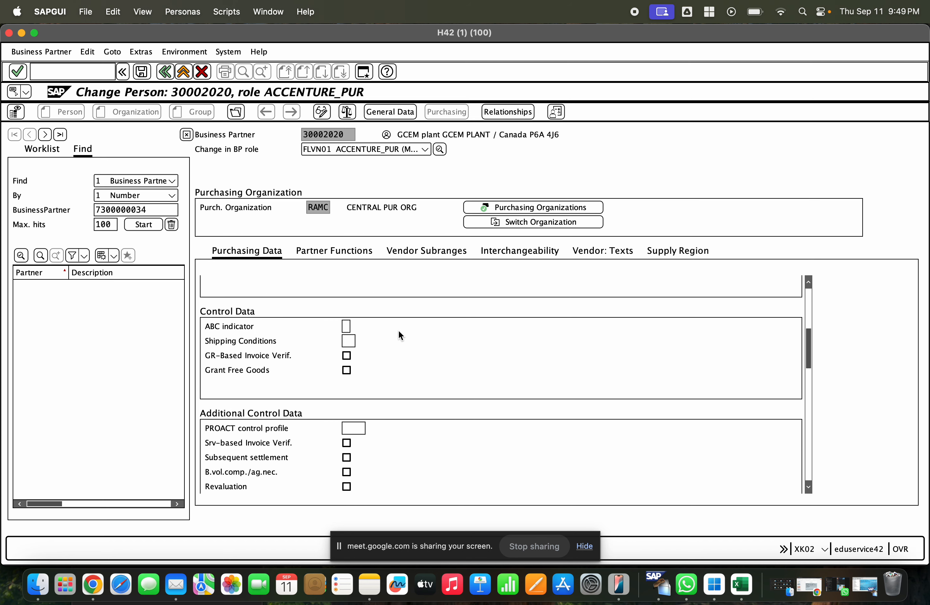
scroll(399, 330, "up", 5)
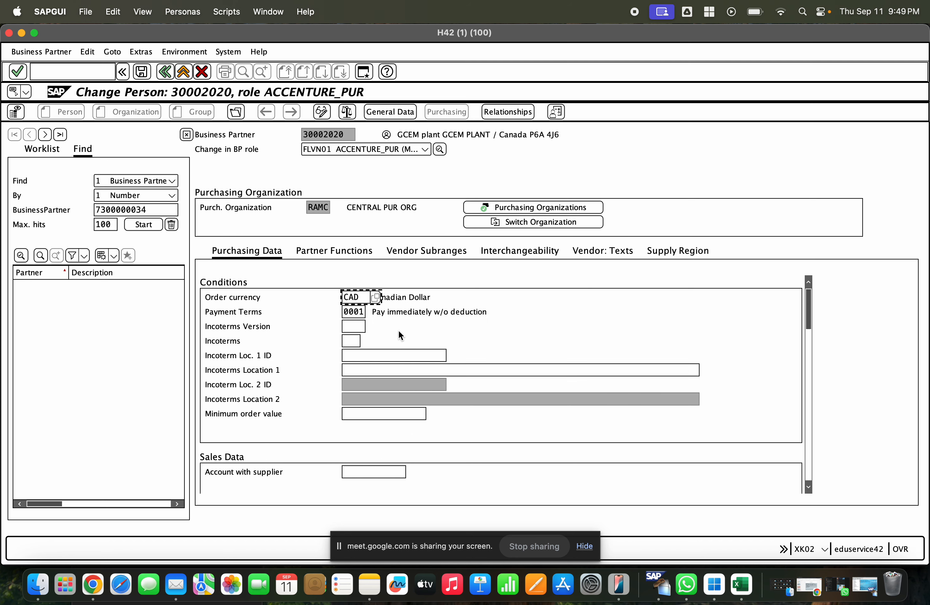
scroll(399, 330, "down", 1)
scroll(399, 332, "down", 10)
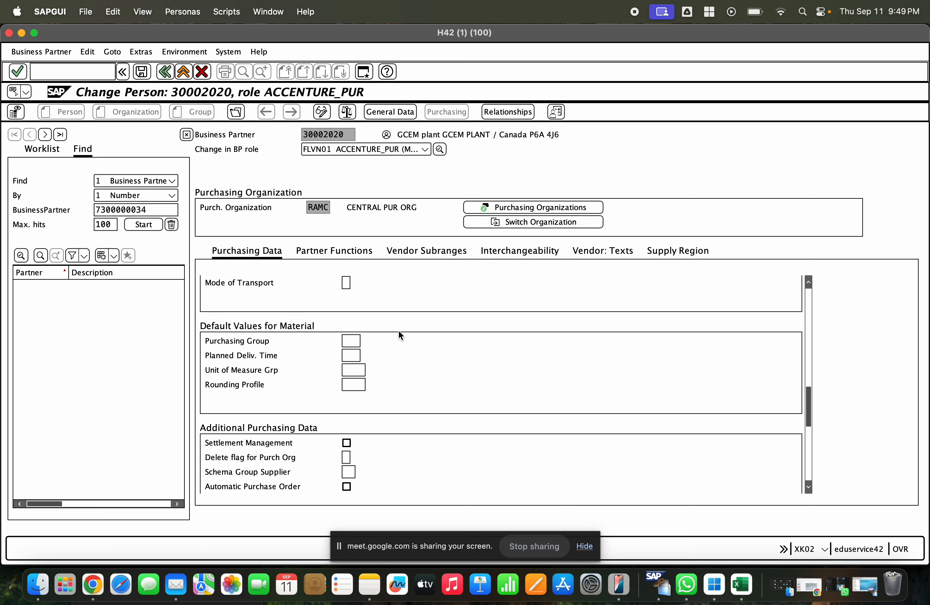
scroll(399, 336, "down", 2)
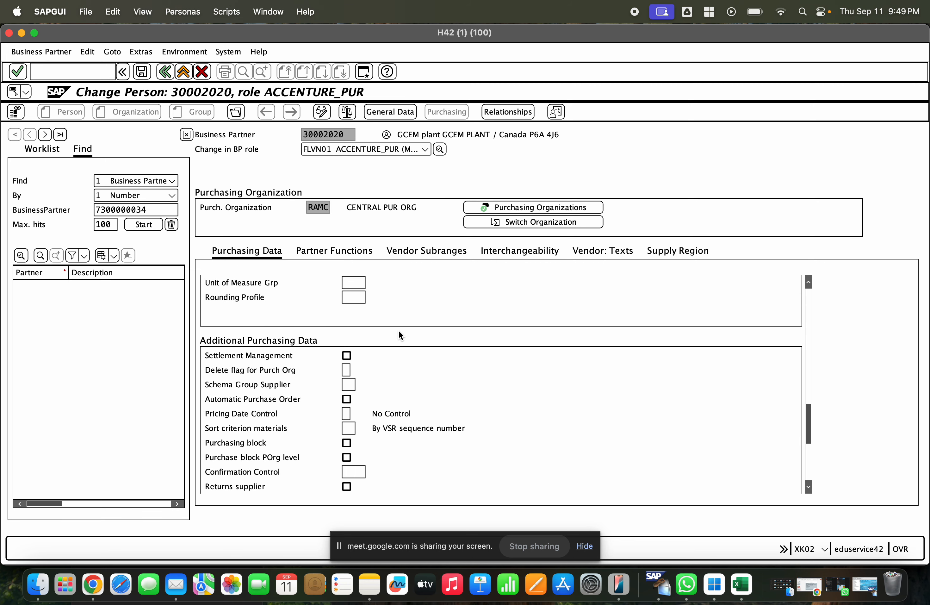
scroll(398, 335, "down", 1)
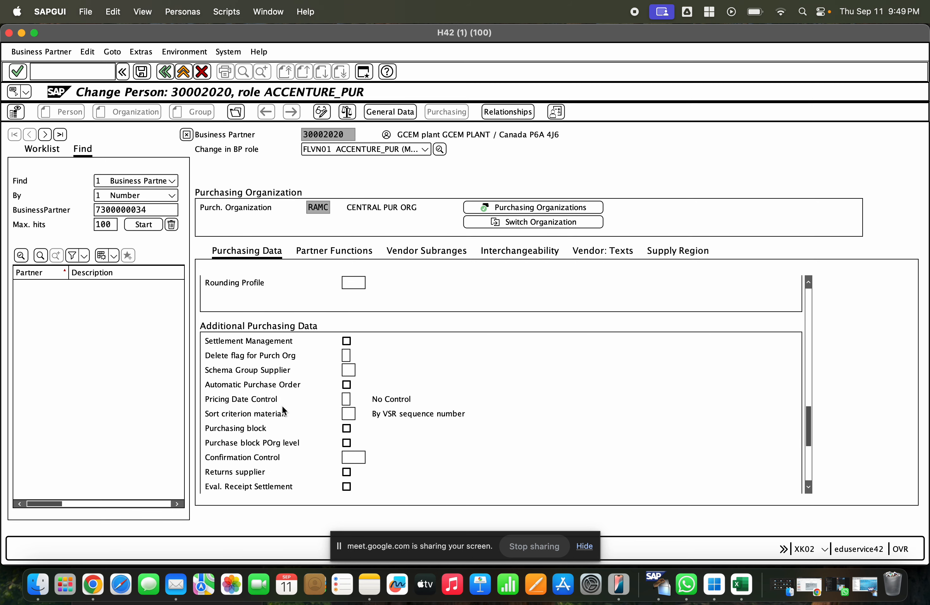
scroll(281, 413, "down", 4)
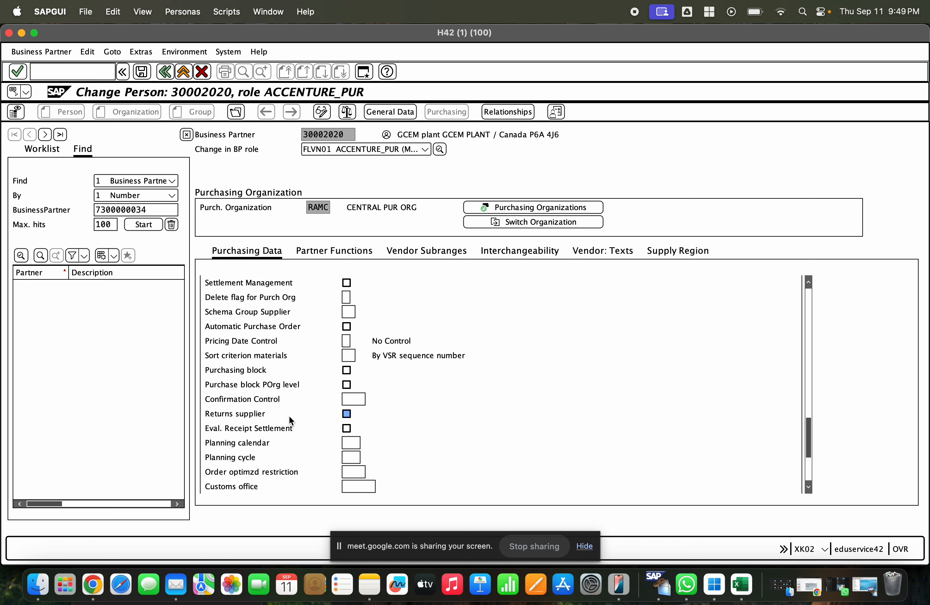
scroll(289, 416, "down", 1)
scroll(291, 415, "down", 2)
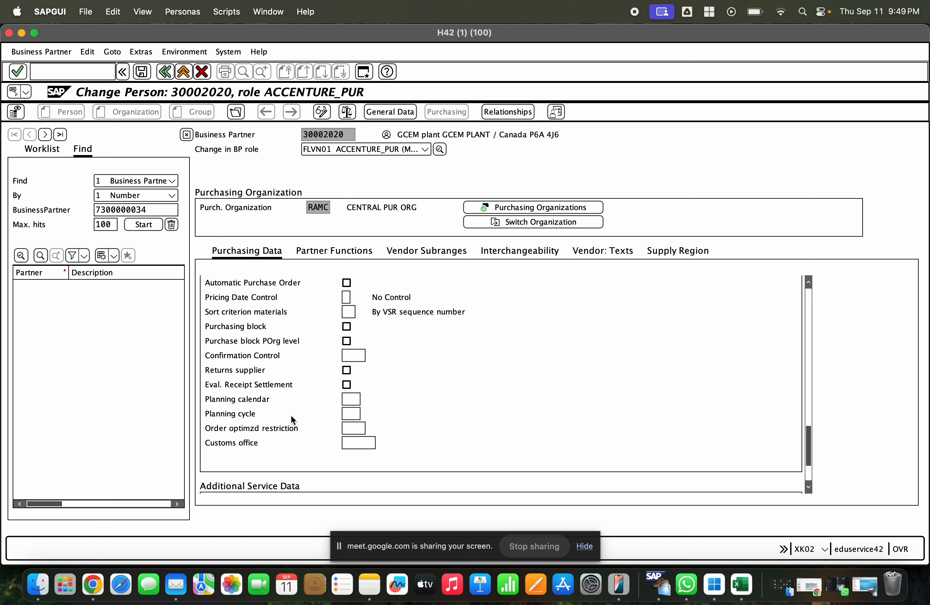
scroll(290, 415, "down", 5)
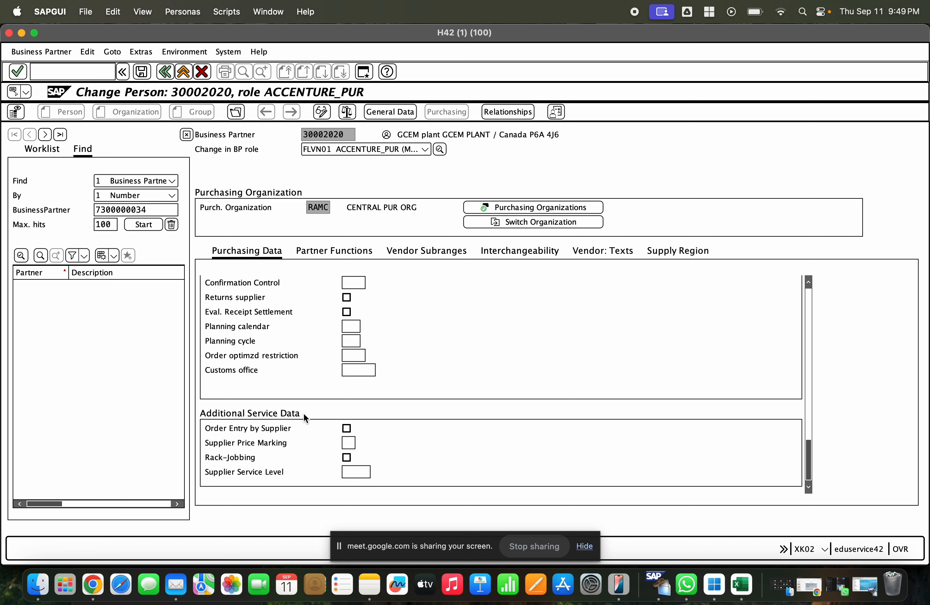
- Check the supplier's partner functions, vendor subranges, interchangeability, vendor texts and supply region for purchasing organization RAMC
left_click(353, 254)
left_click(441, 256)
left_click(499, 258)
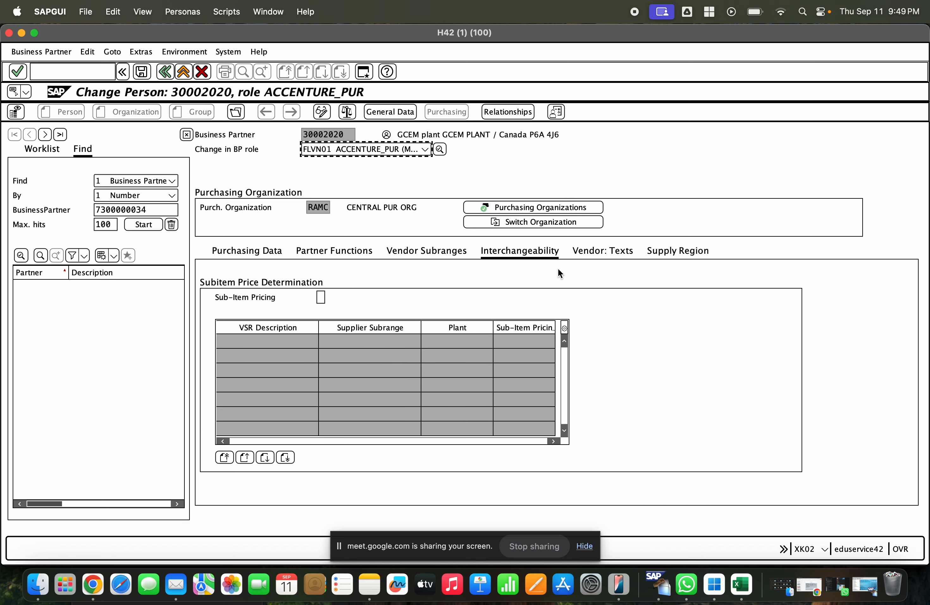
left_click(607, 255)
left_click(654, 256)
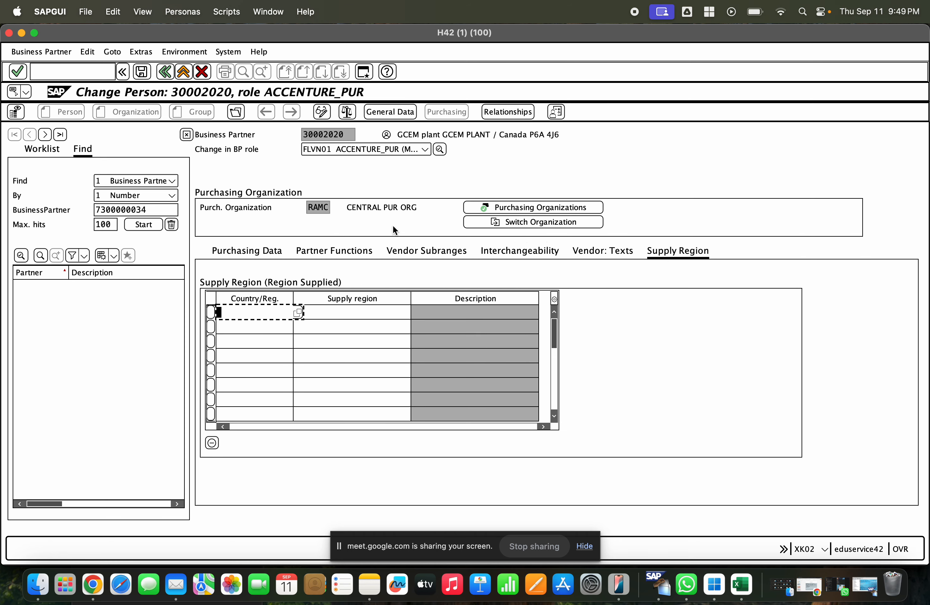
- Return to the supplier's general data and recheck its control, payment transaction, status and employment data
left_click(404, 113)
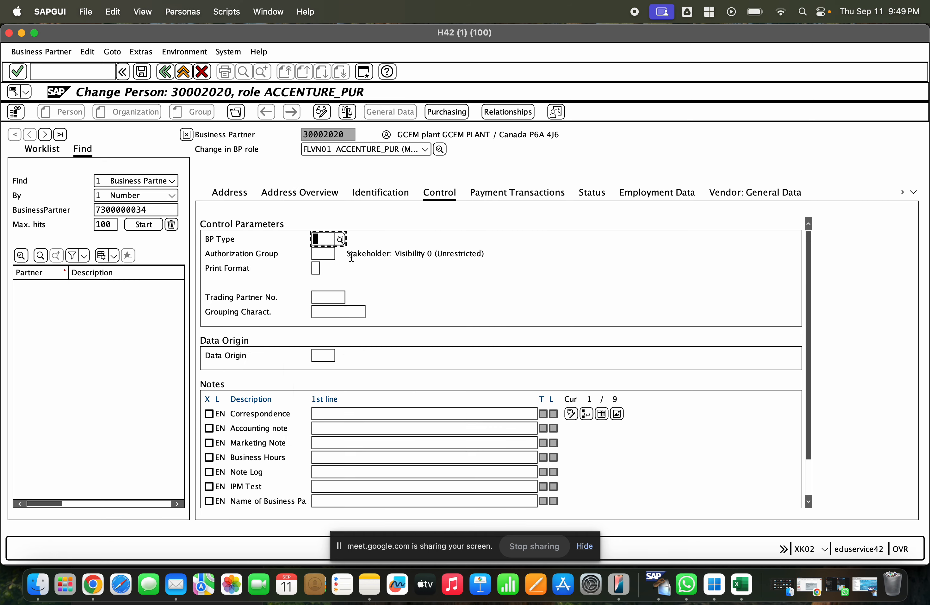
scroll(393, 298, "down", 3)
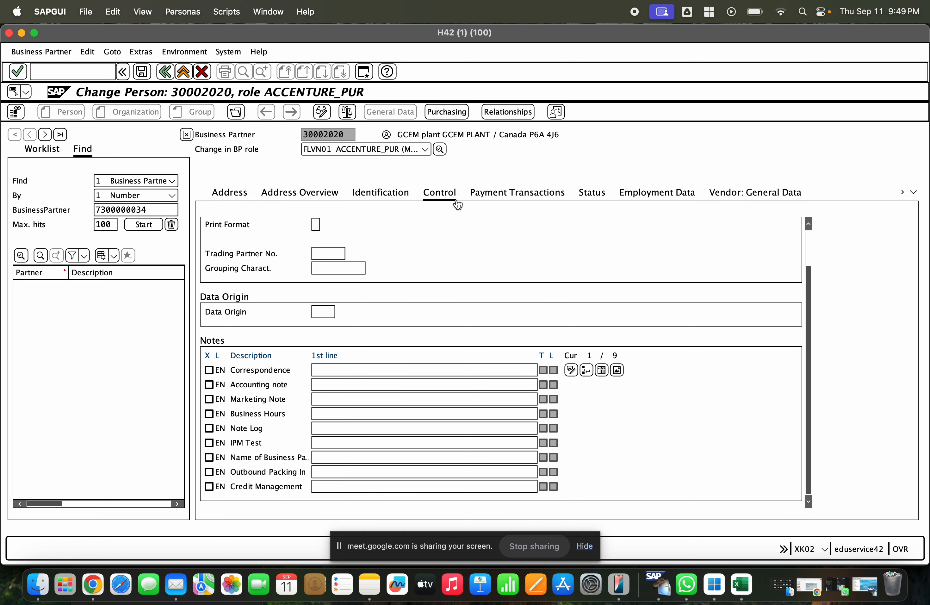
left_click(568, 195)
left_click(593, 193)
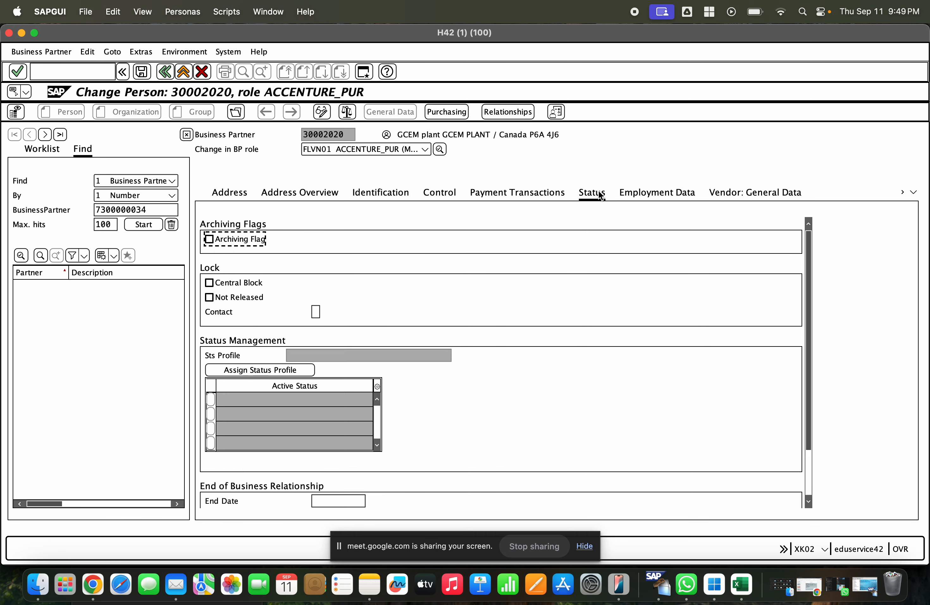
scroll(539, 301, "down", 3)
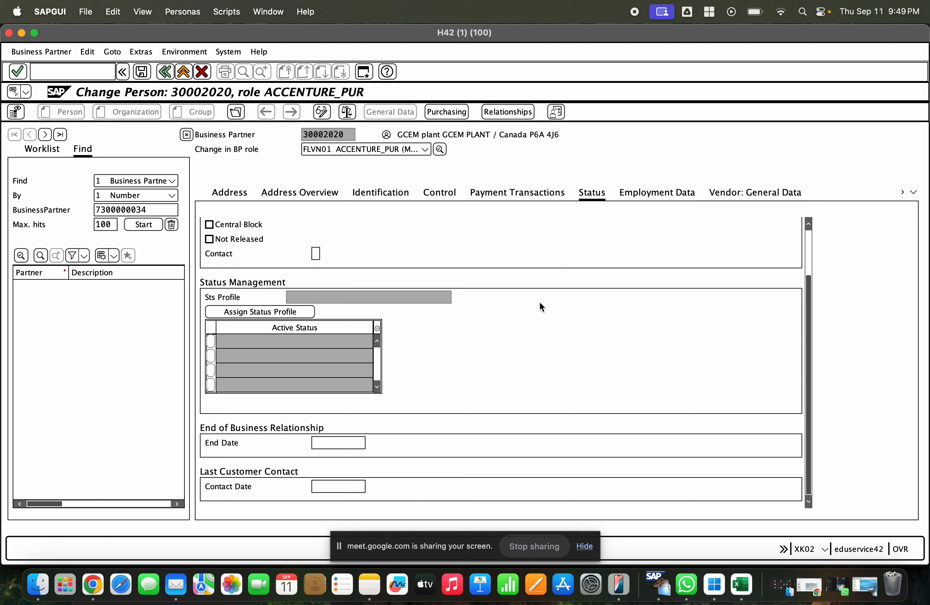
scroll(610, 237, "up", 3)
left_click(653, 194)
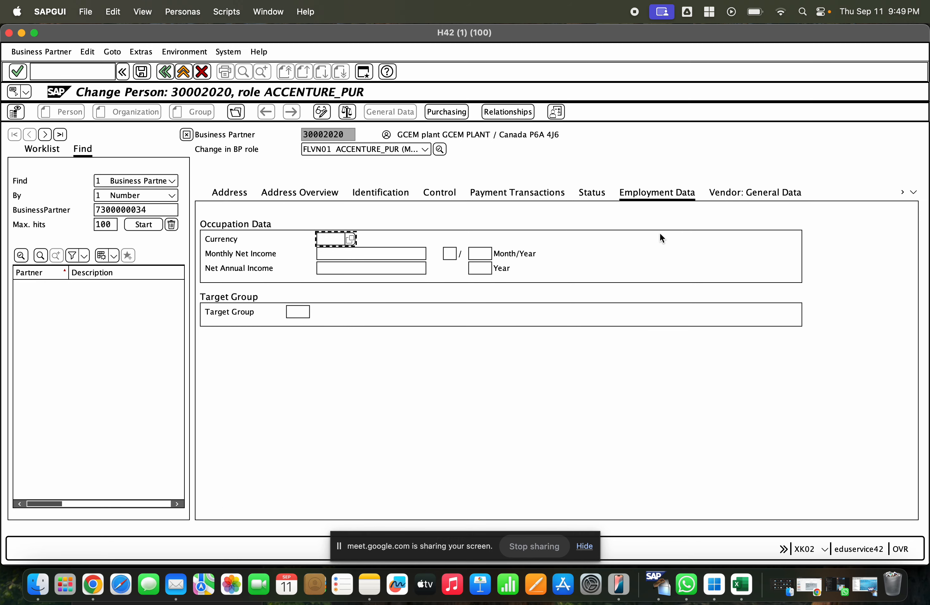
- Go through the vendor general data fields from Customer to Social Insurance and check the supplier's account group
left_click(720, 197)
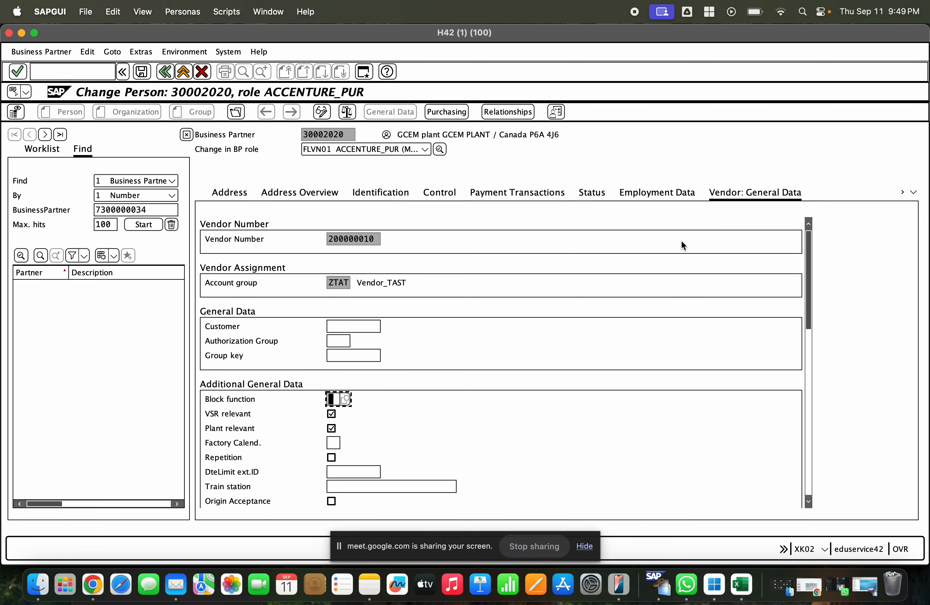
left_click(350, 327)
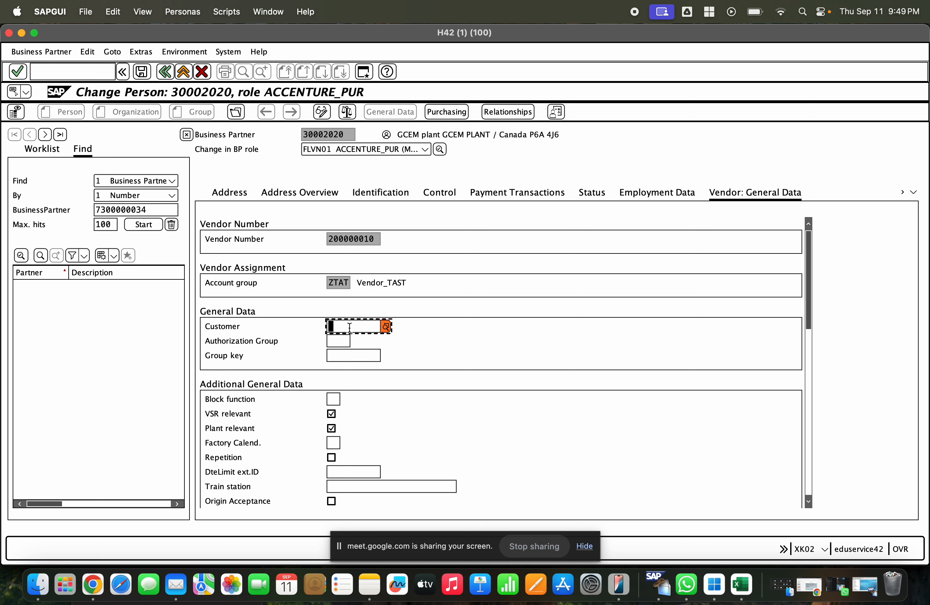
key("Tab")
key("Tab")
key("Tab")
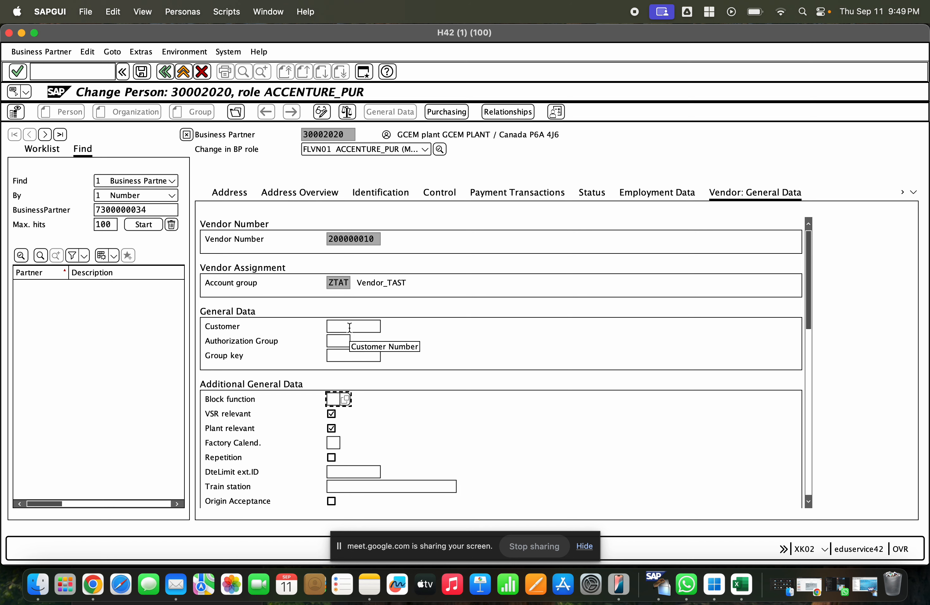
key("Tab")
key("Tab")
key("Tab")
key("Tab")
key("Tab")
key("Tab")
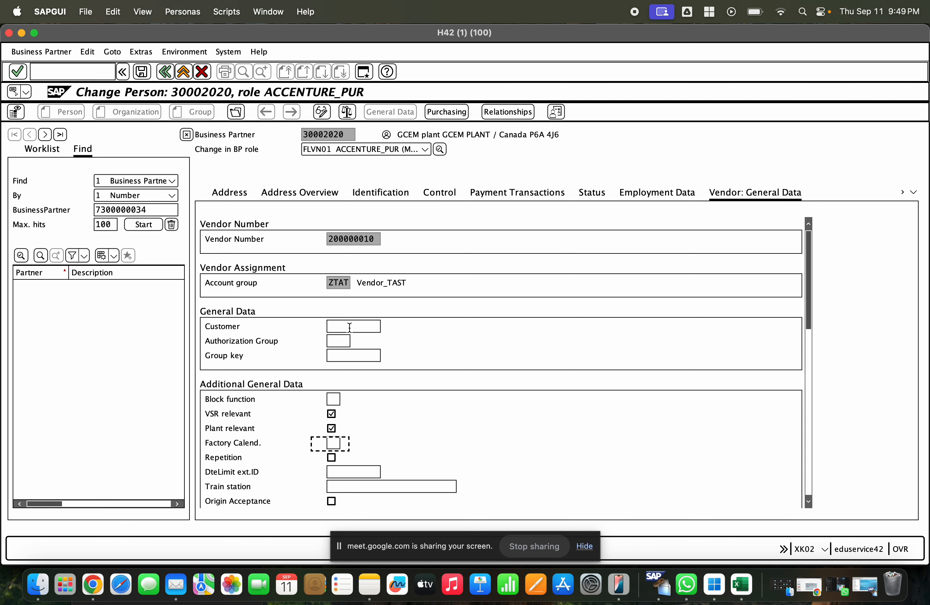
key("Tab")
key("Tab")
key("Tab")
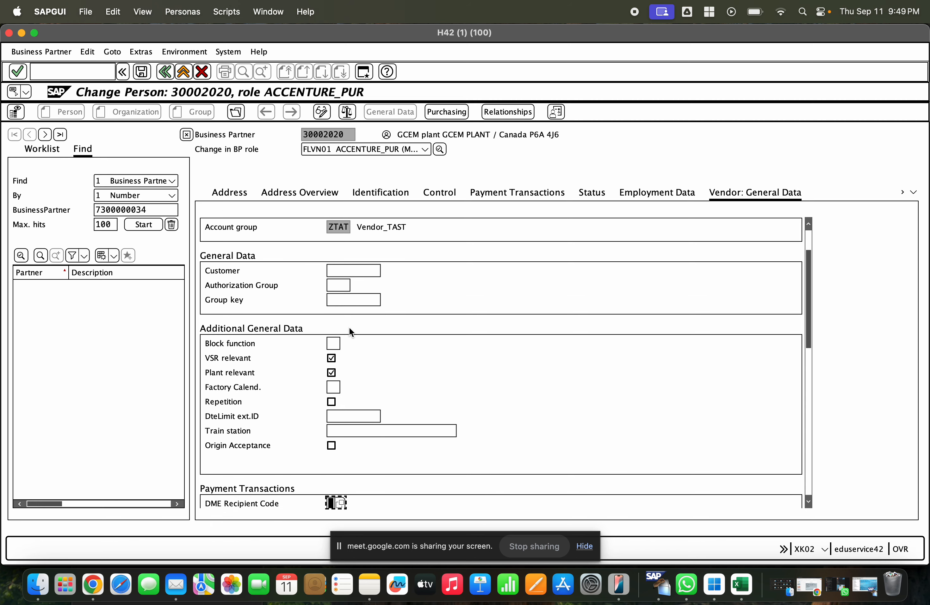
key("Tab")
key("Tab")
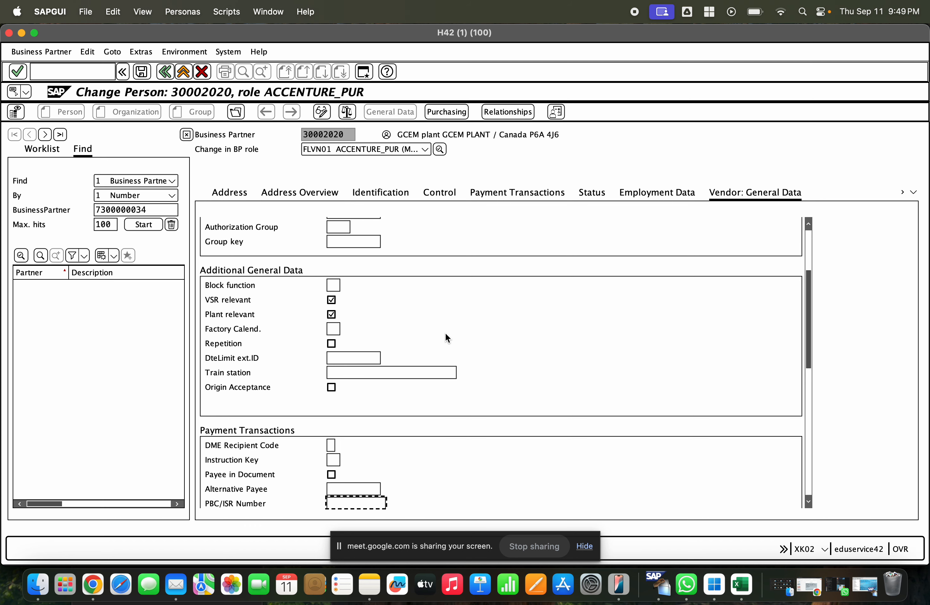
key("Tab")
key("Tab")
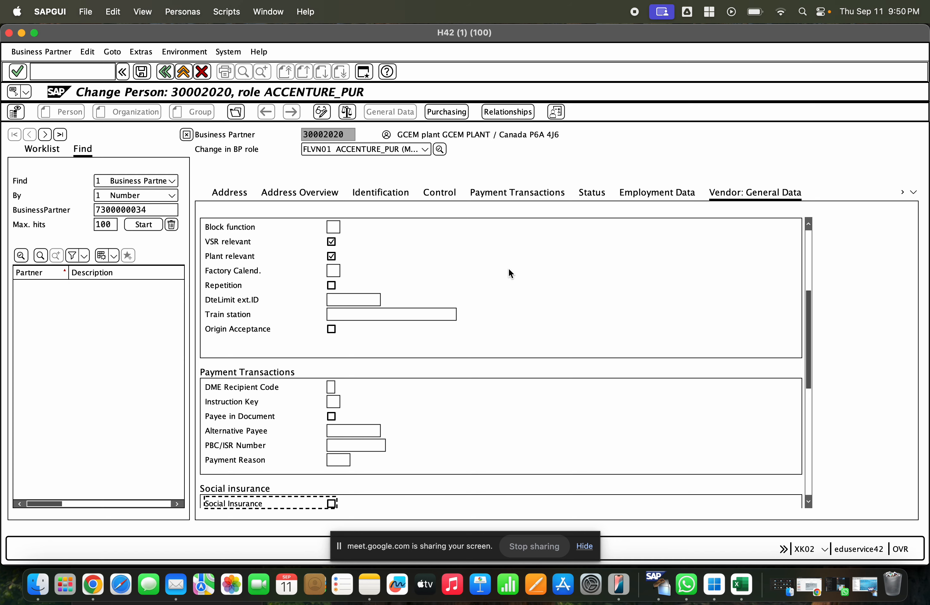
scroll(509, 269, "up", 5)
left_click(360, 282)
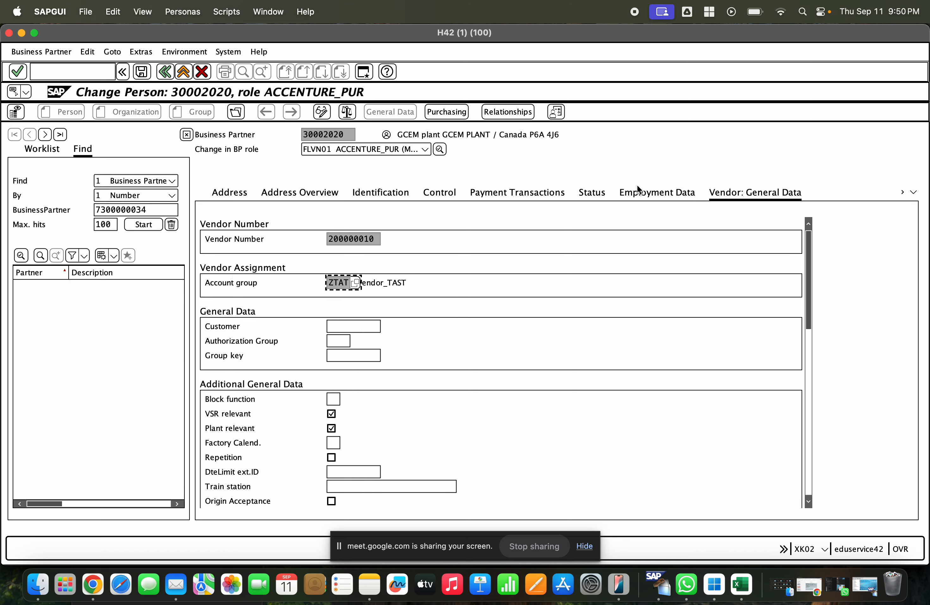
- Open transaction OMSG in another session and display the details of supplier account group ZTAT
key("super+grave")
type("obd3")
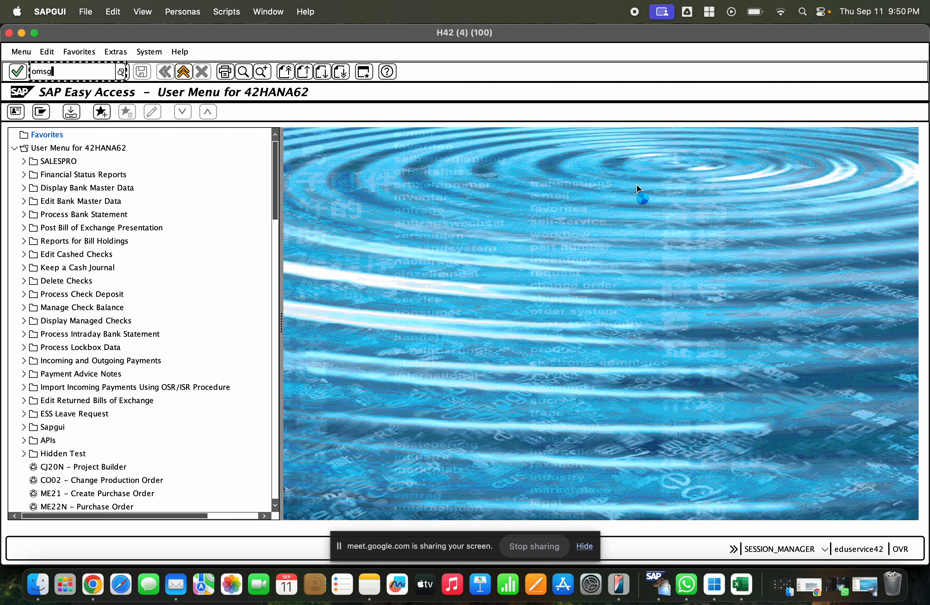
key("Return")
left_click(162, 424)
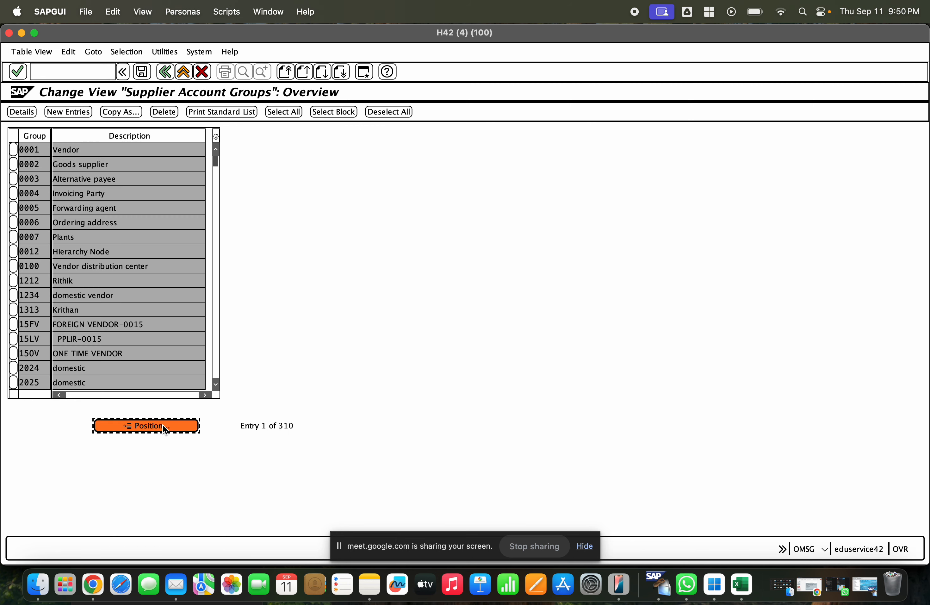
type("ZTAT")
key("Return")
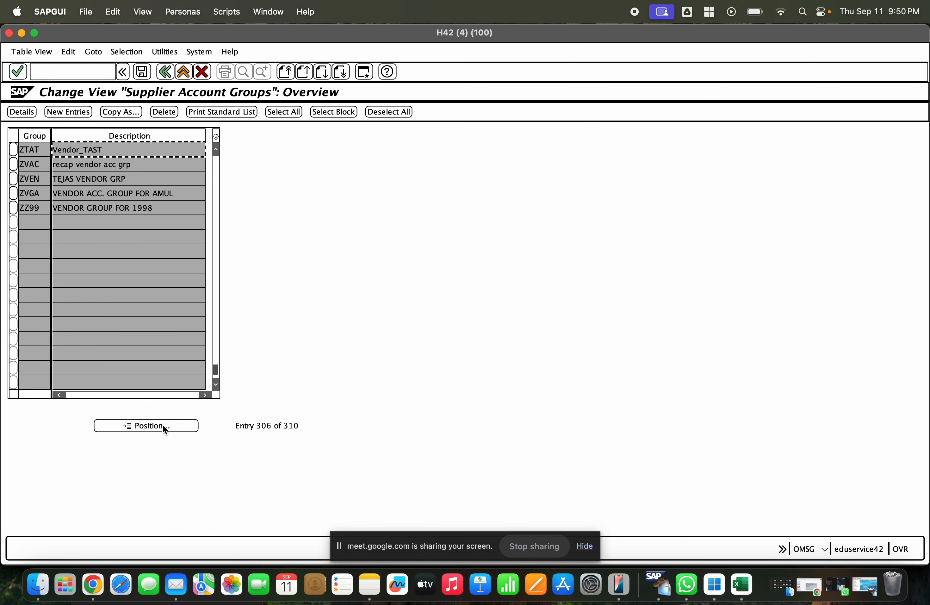
double_click(75, 151)
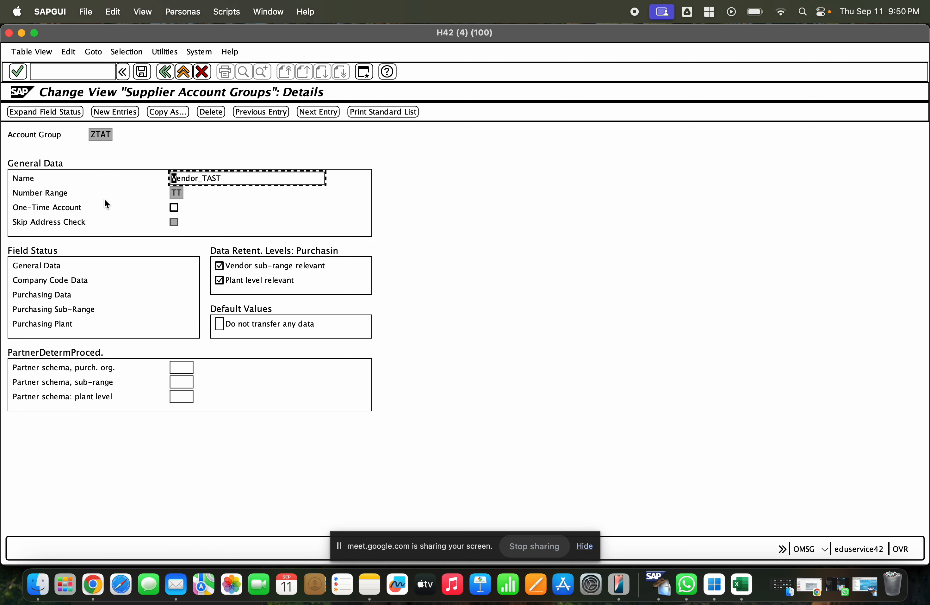
- Examine the purchasing field status of account group ZTAT, covering all Purchasing data pages and the Partner usage group
left_click(50, 298)
double_click(50, 298)
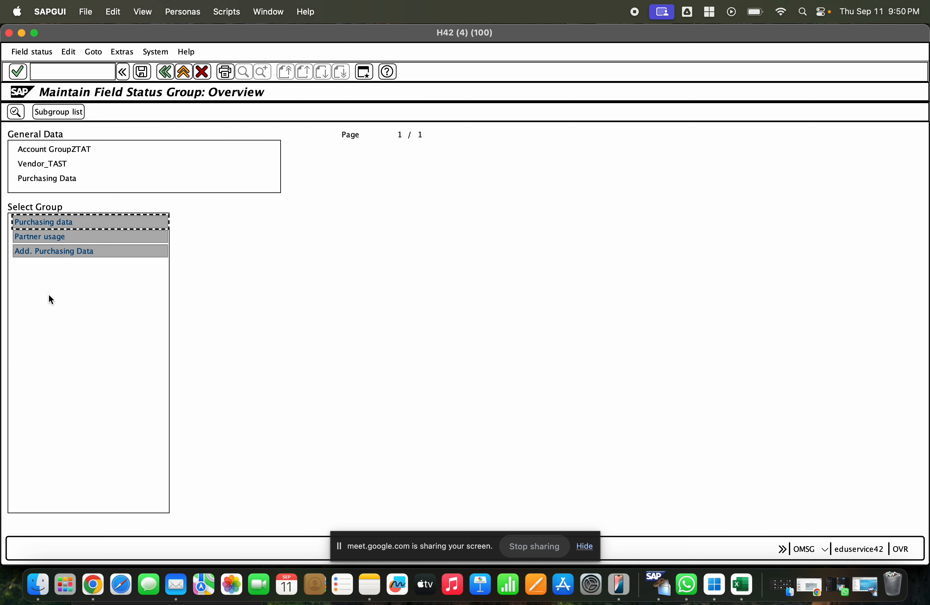
double_click(62, 221)
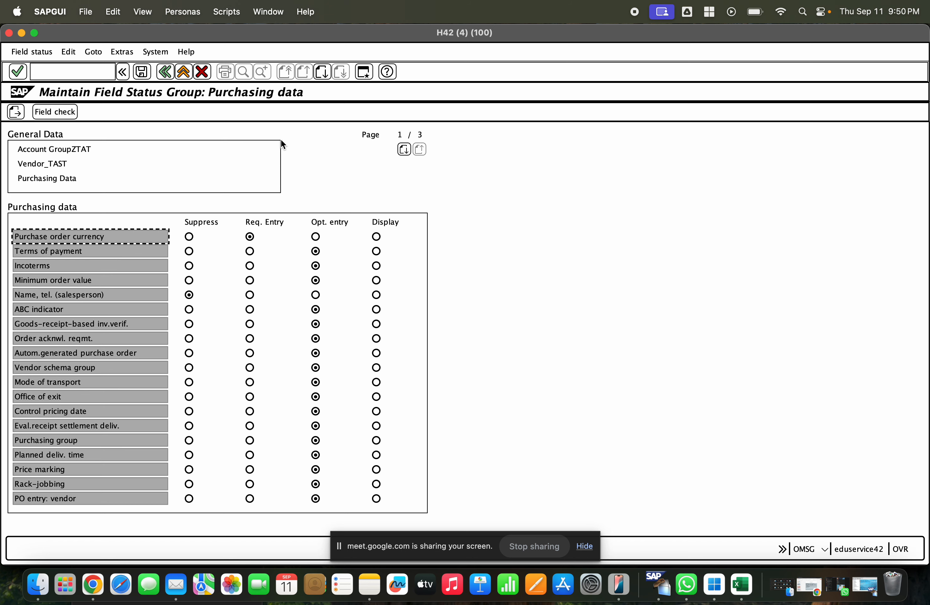
left_click(322, 72)
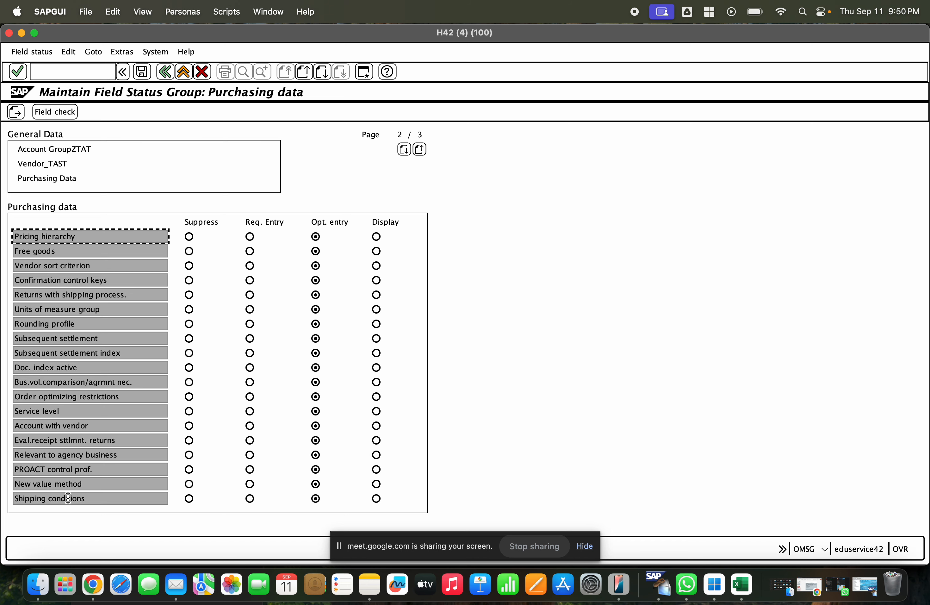
left_click(321, 73)
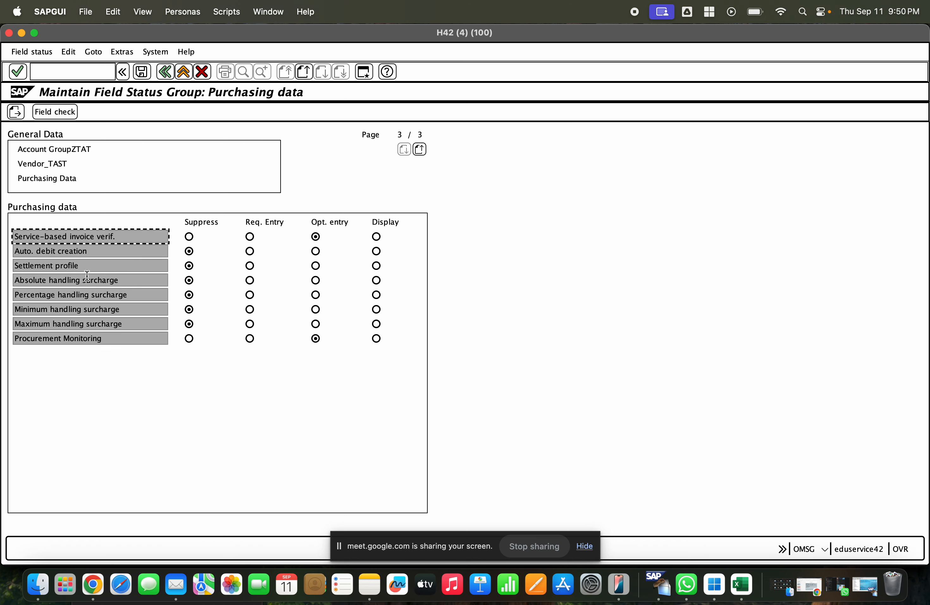
left_click(166, 72)
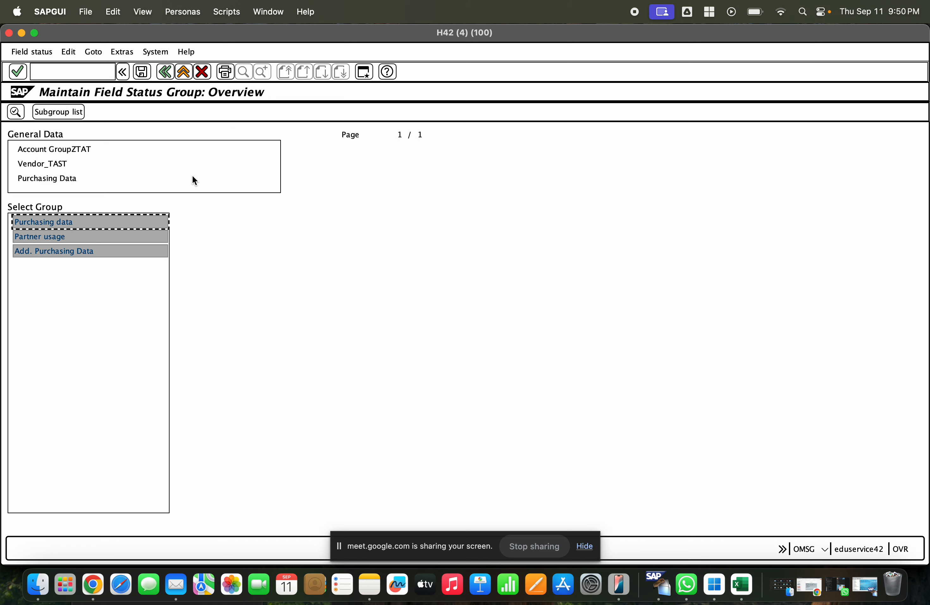
double_click(81, 235)
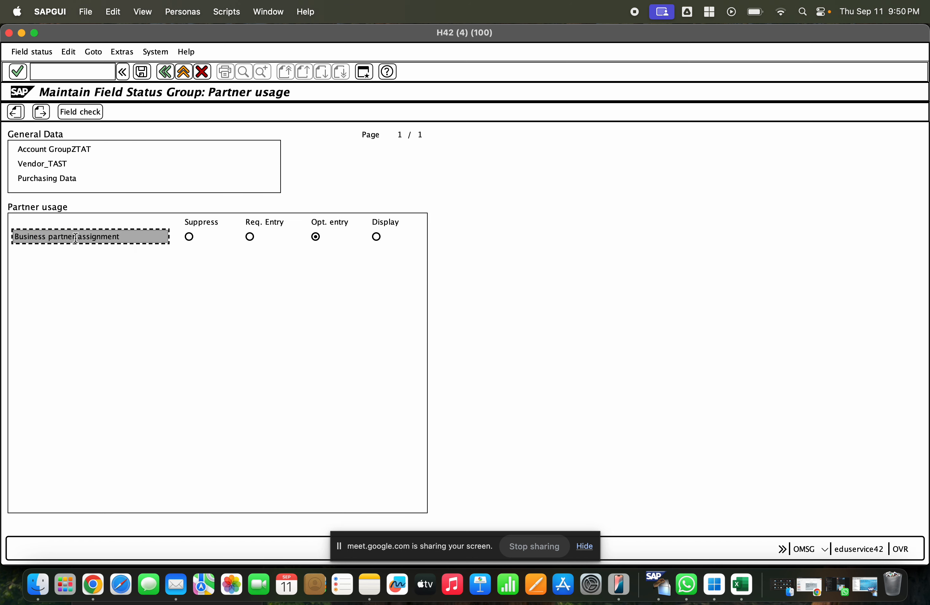
left_click(177, 75)
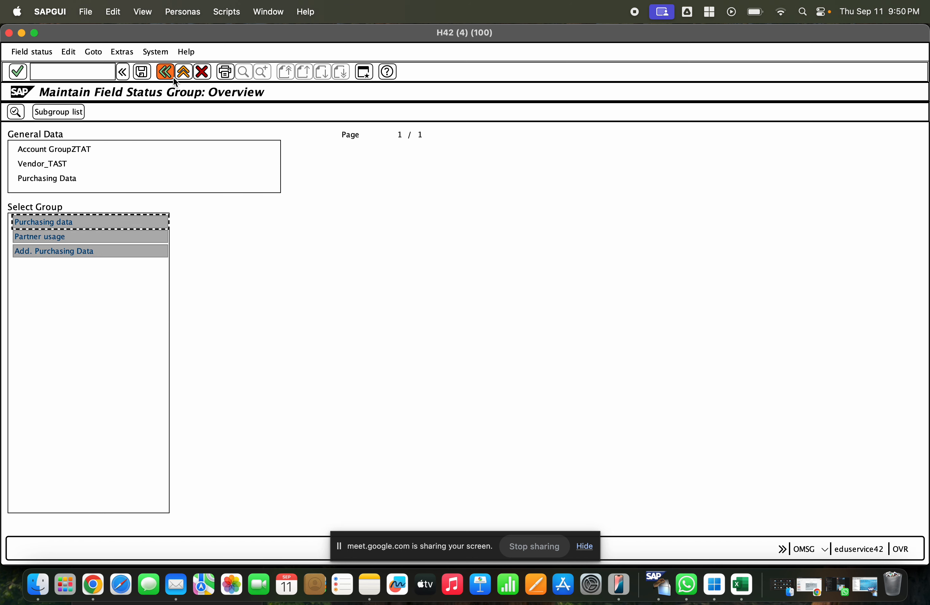
- Set the Plant field under Add. Purchasing Data to optional entry and save the change under customizing request H42K901525
double_click(98, 250)
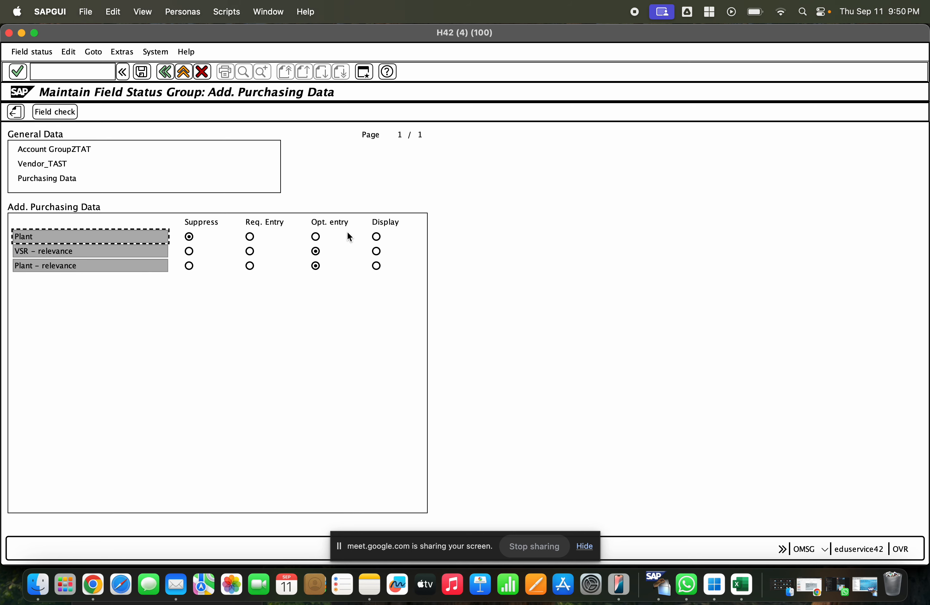
left_click(314, 237)
left_click(142, 72)
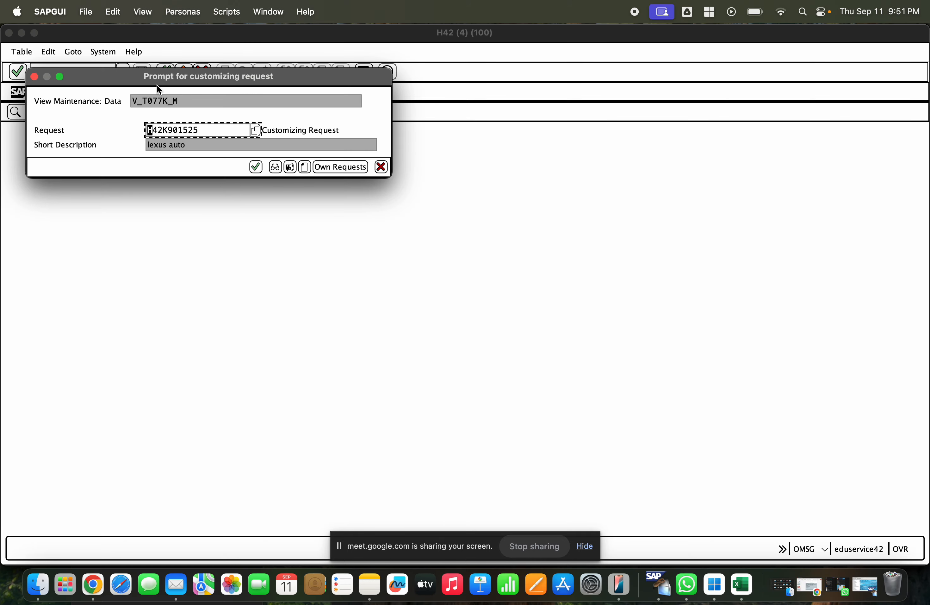
left_click(255, 166)
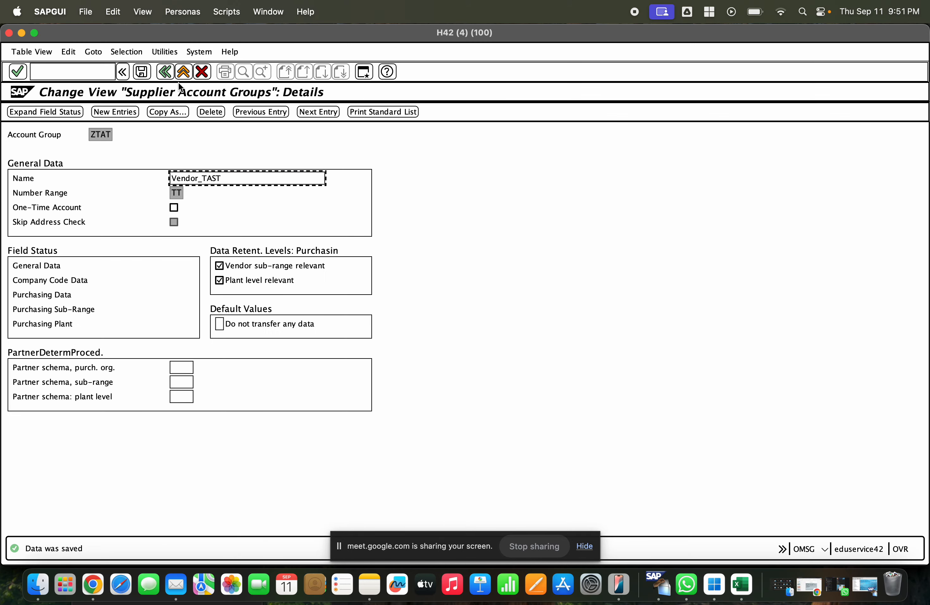
left_click(167, 72)
left_click(168, 73)
left_click(182, 72)
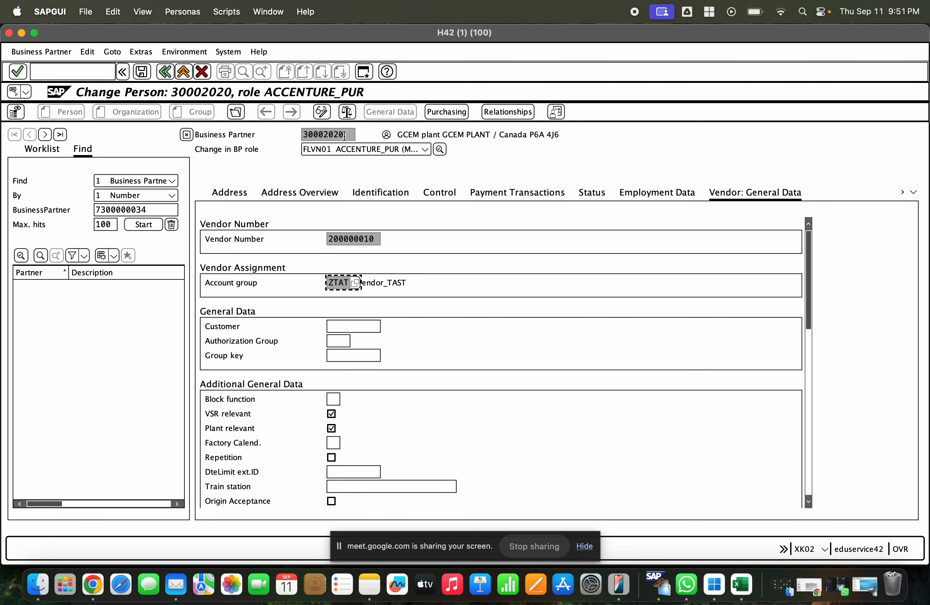
- Reopen the GCEM plant supplier in transaction BP using its copied business partner number
left_click_drag(348, 135, 303, 136)
key("super+c")
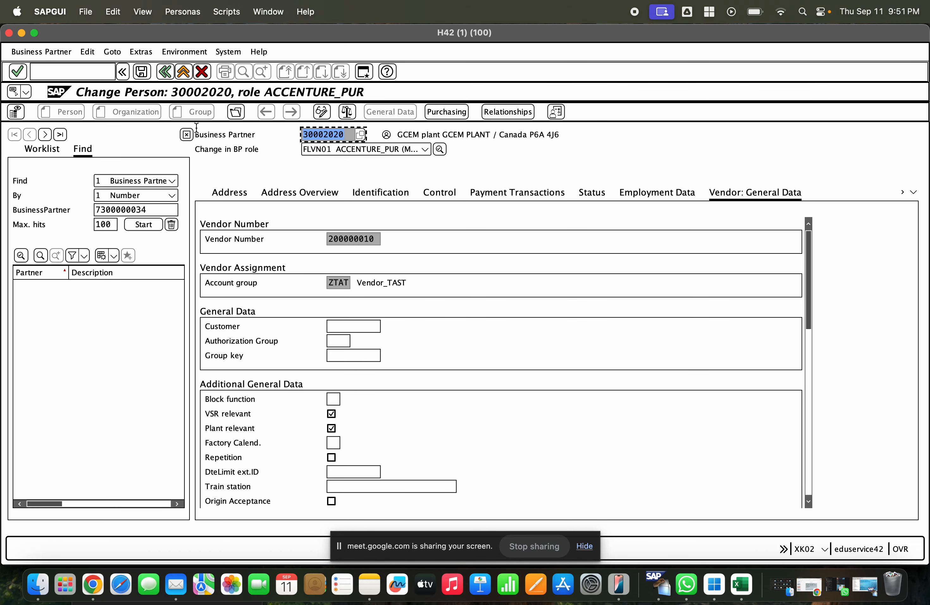
left_click(69, 71)
type("/nb")
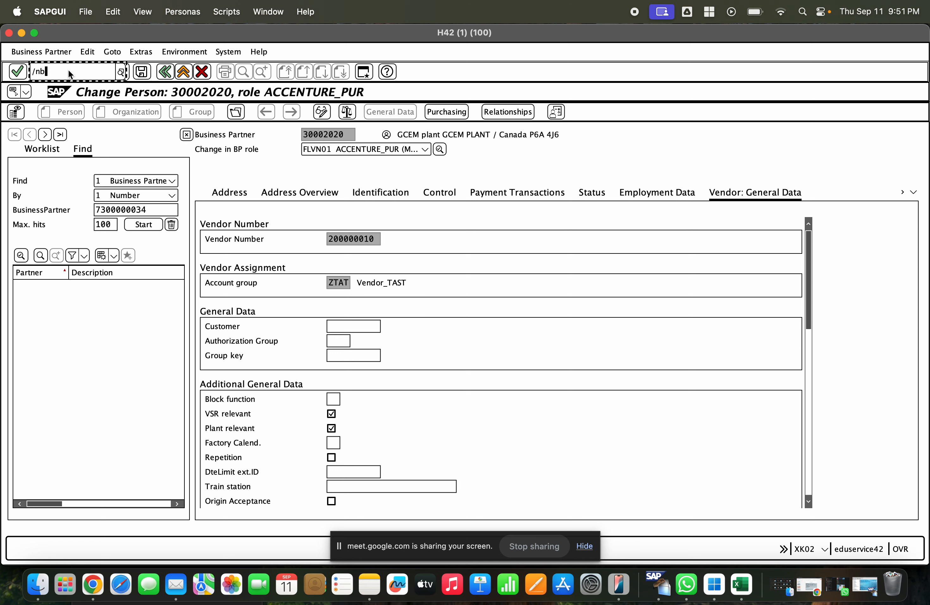
type("p")
key("Return")
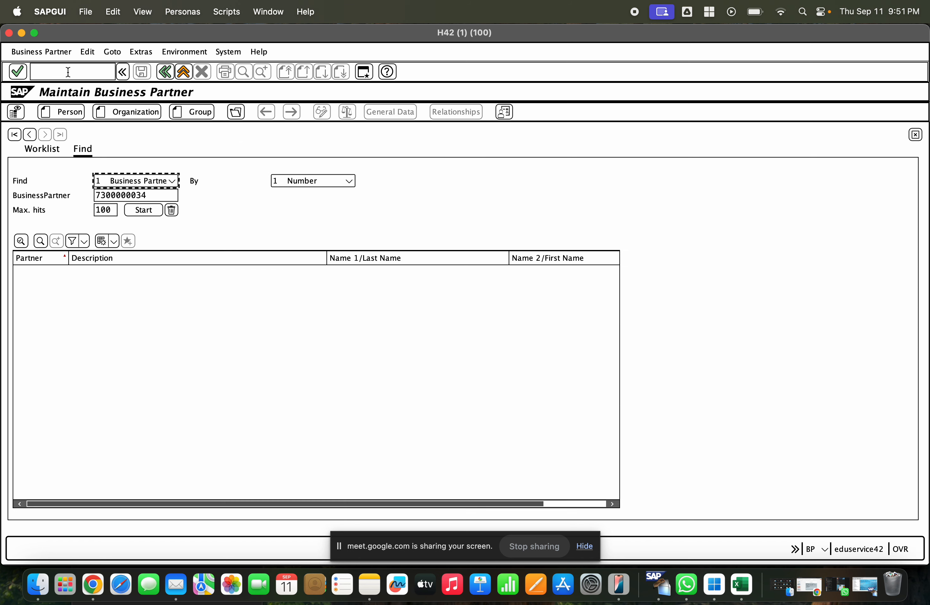
double_click(151, 192)
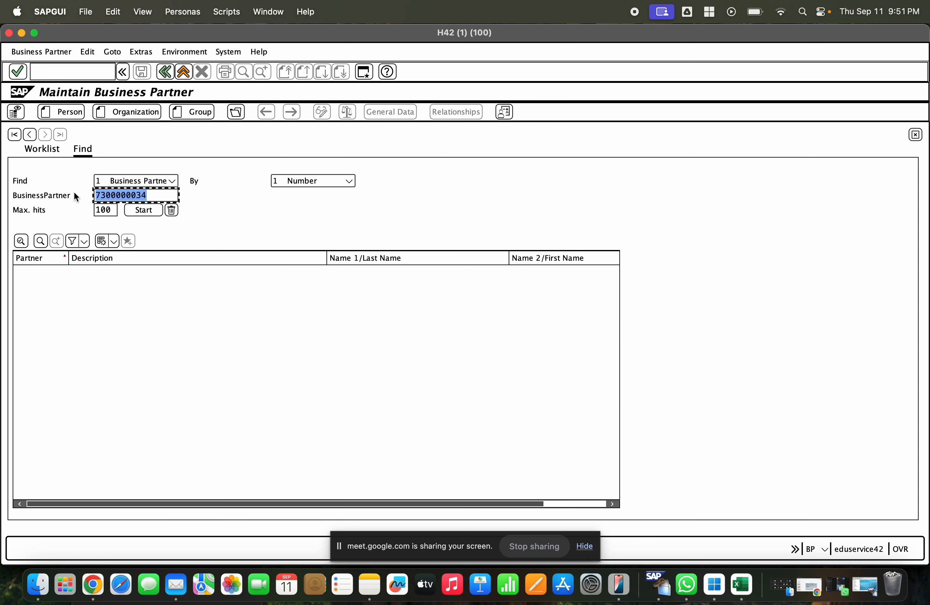
type("30002020")
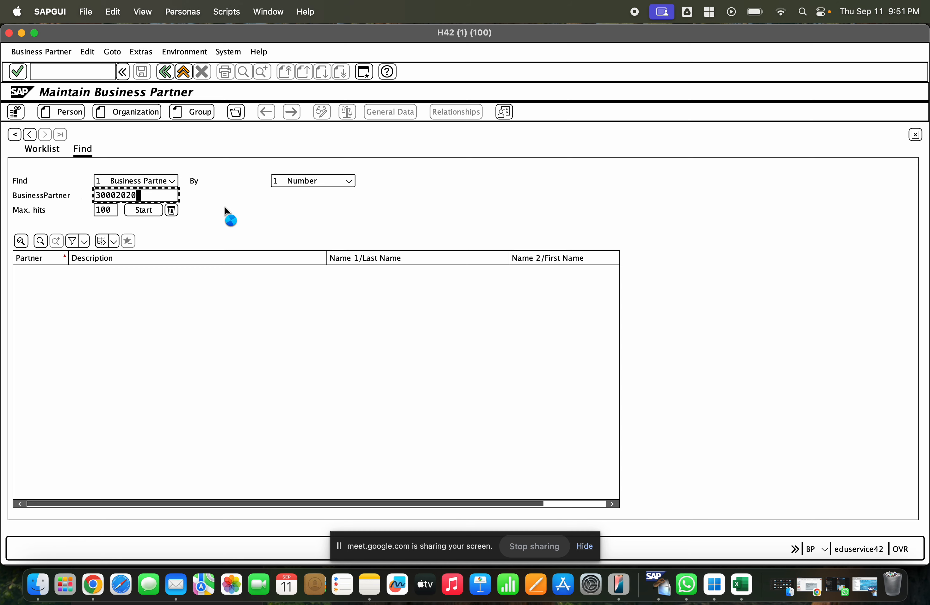
double_click(48, 272)
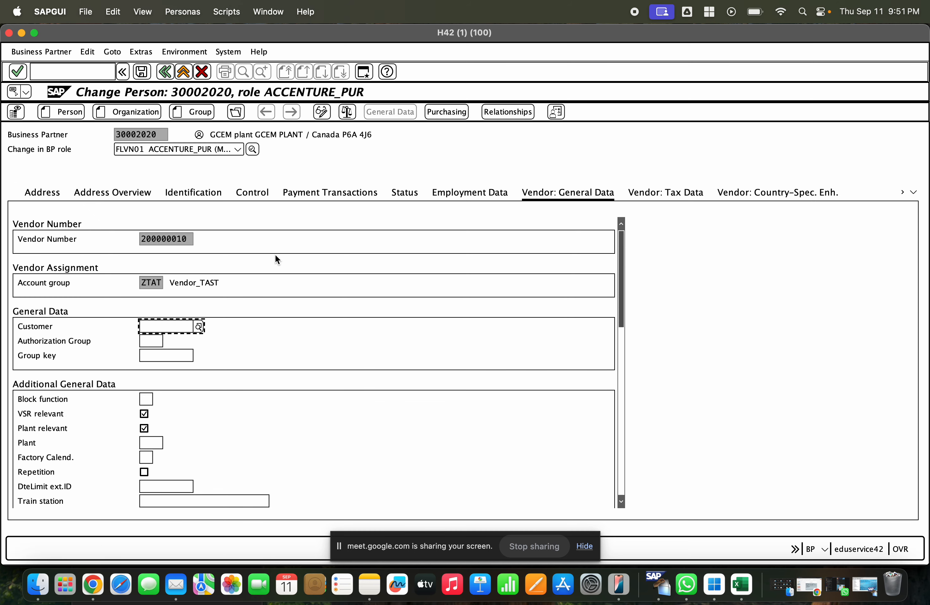
- Try to assign plant GCEM in the supplier's additional general data
scroll(275, 255, "down", 2)
left_click(155, 399)
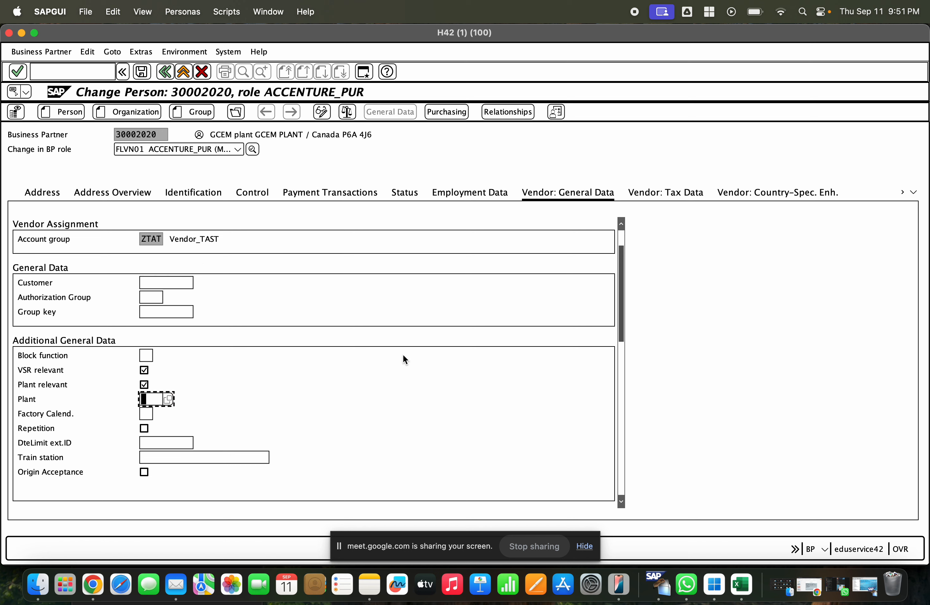
type("gcem")
key("Return")
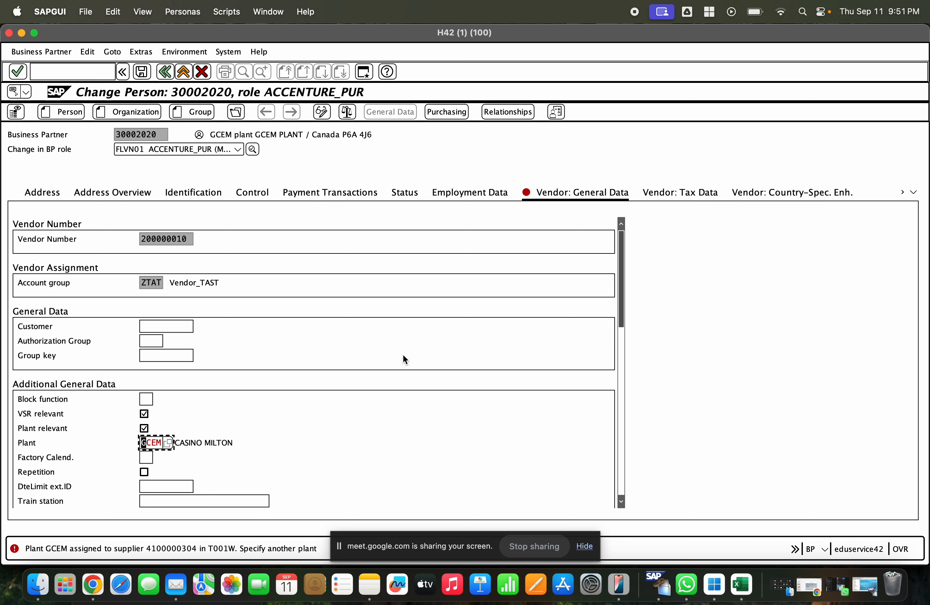
scroll(346, 382, "down", 2)
scroll(347, 382, "down", 1)
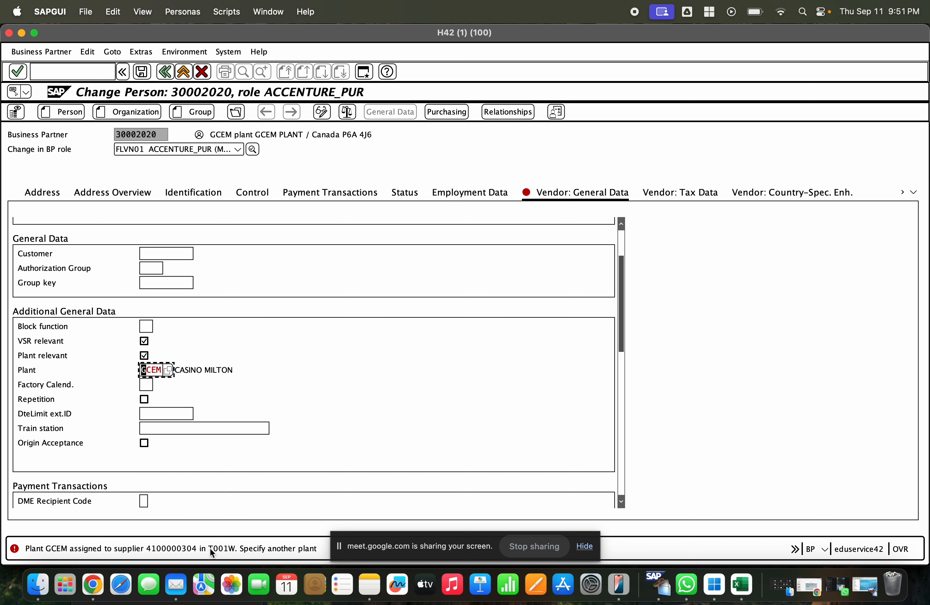
- Open the Change Supplier transaction XK02 in a new session
left_click(365, 72)
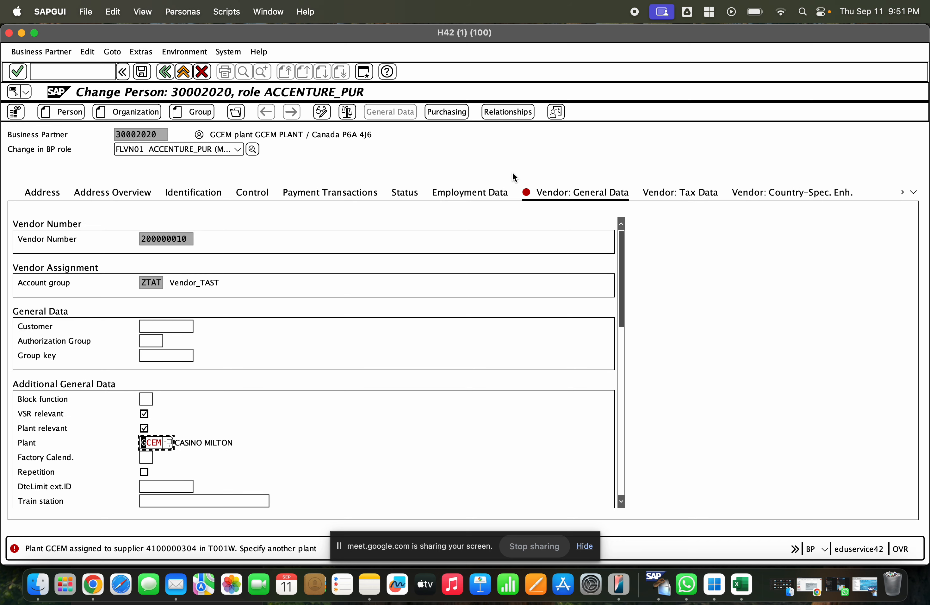
type("xk02")
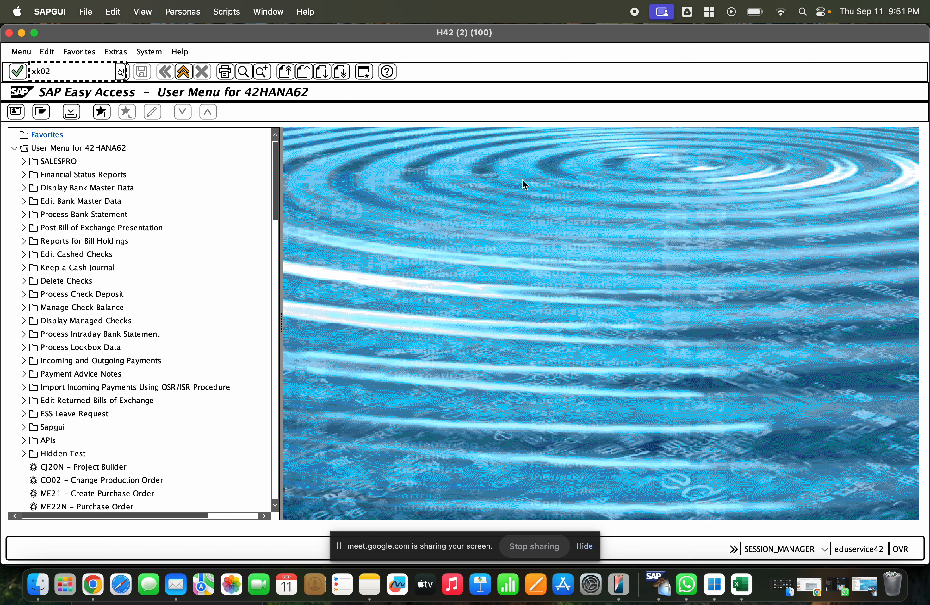
key("Return")
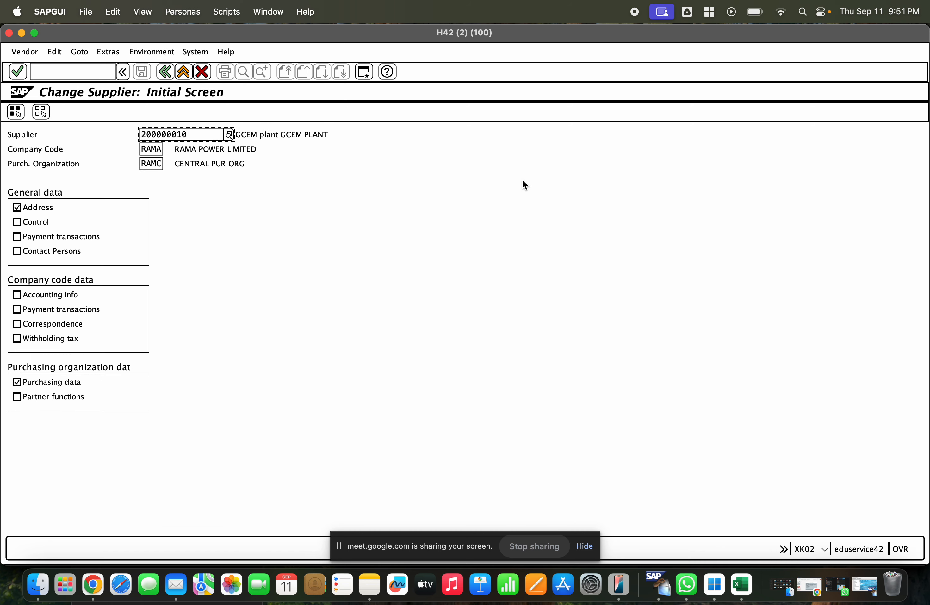
left_click(182, 103)
key("Return")
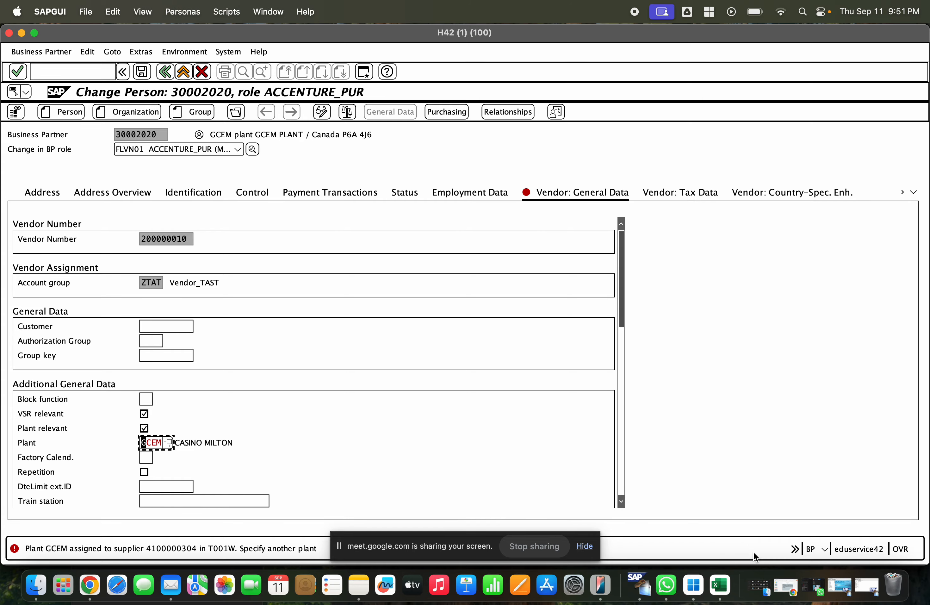
left_click(869, 585)
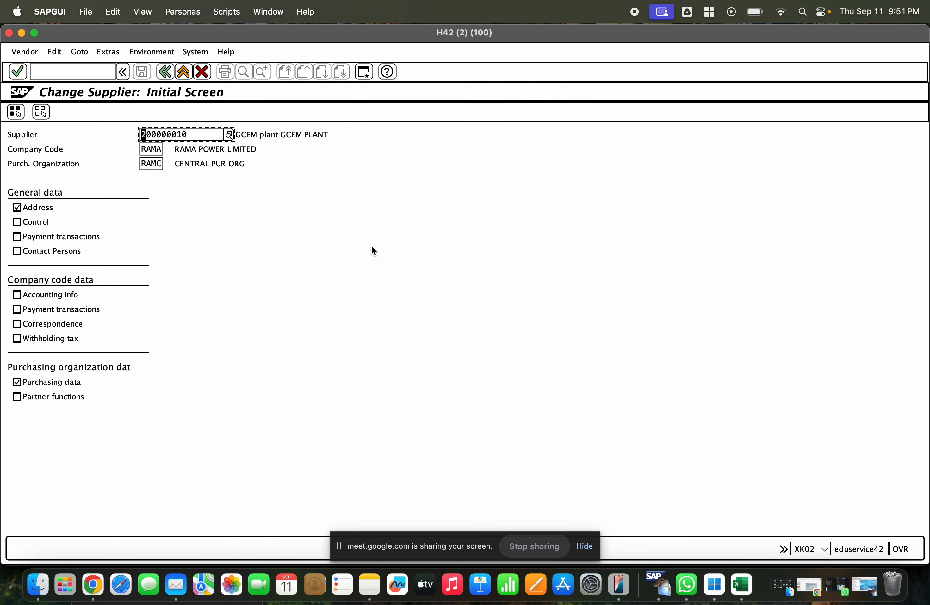
type("41000000")
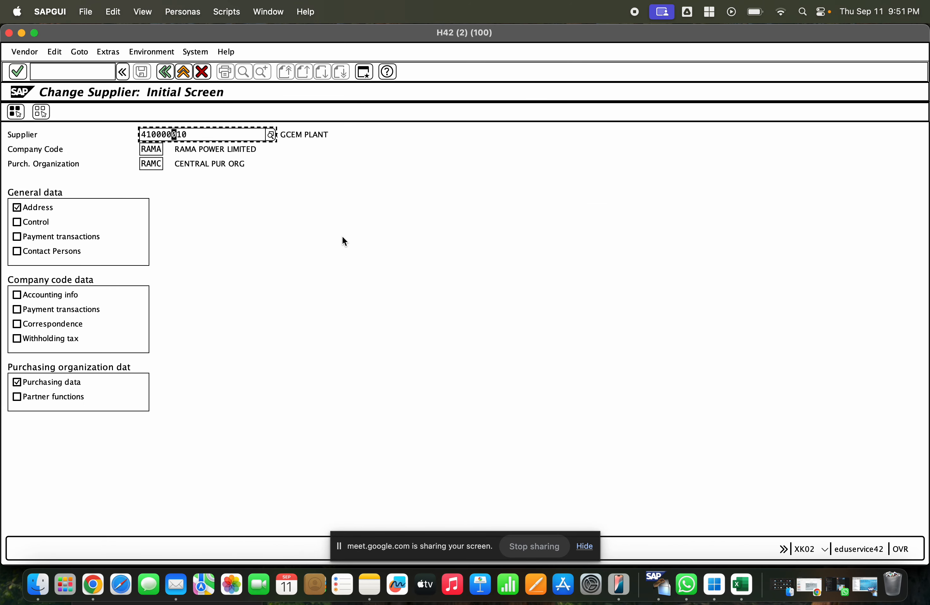
key("BackSpace")
key("BackSpace")
key("BackSpace")
key("super+Tab")
key("super+Tab")
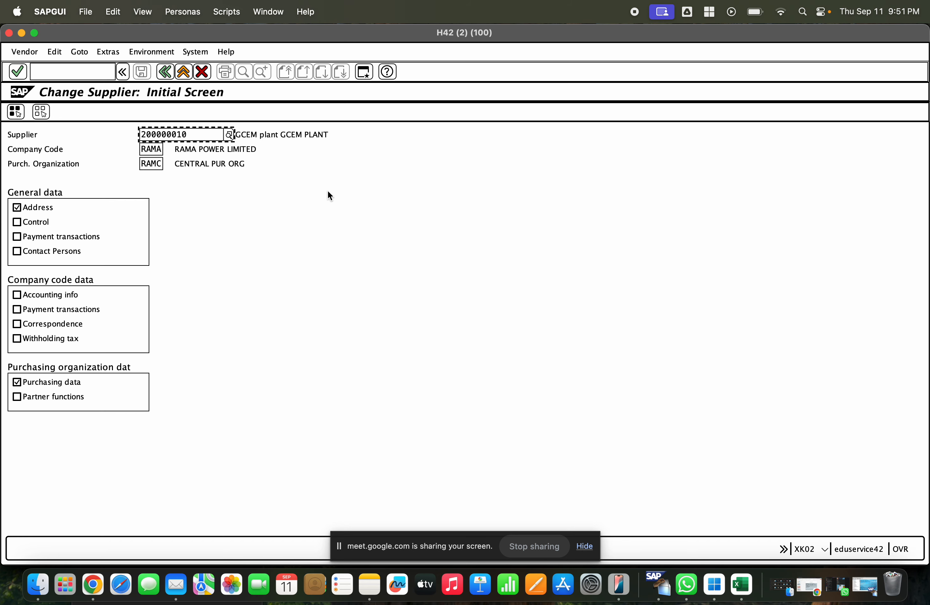
- Clear the supplier number on the Change Supplier initial screen and dismiss the search suggestions
left_click(196, 135)
key("BackSpace")
key("BackSpace")
key("BackSpace")
key("BackSpace")
key("BackSpace")
key("BackSpace")
key("BackSpace")
key("BackSpace")
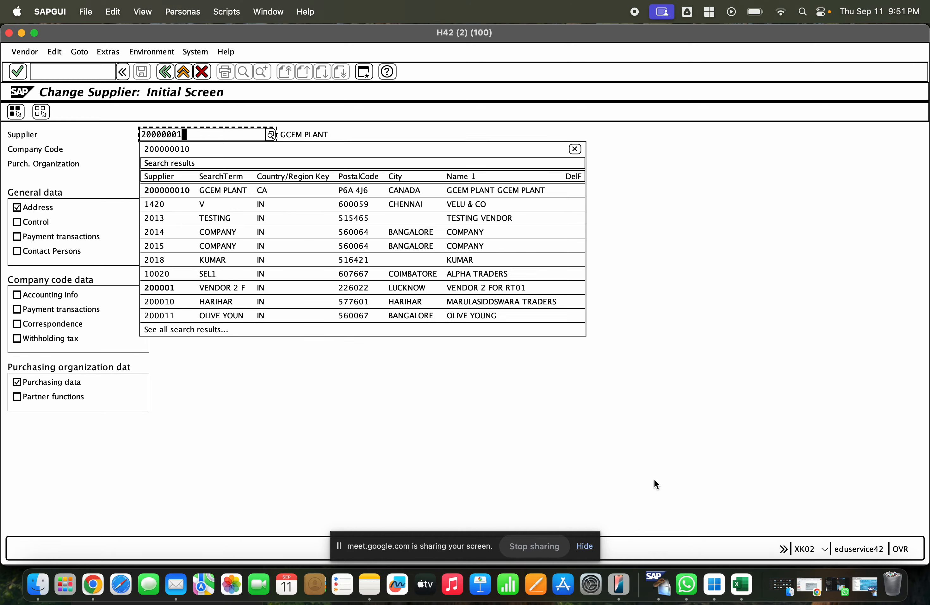
key("Escape")
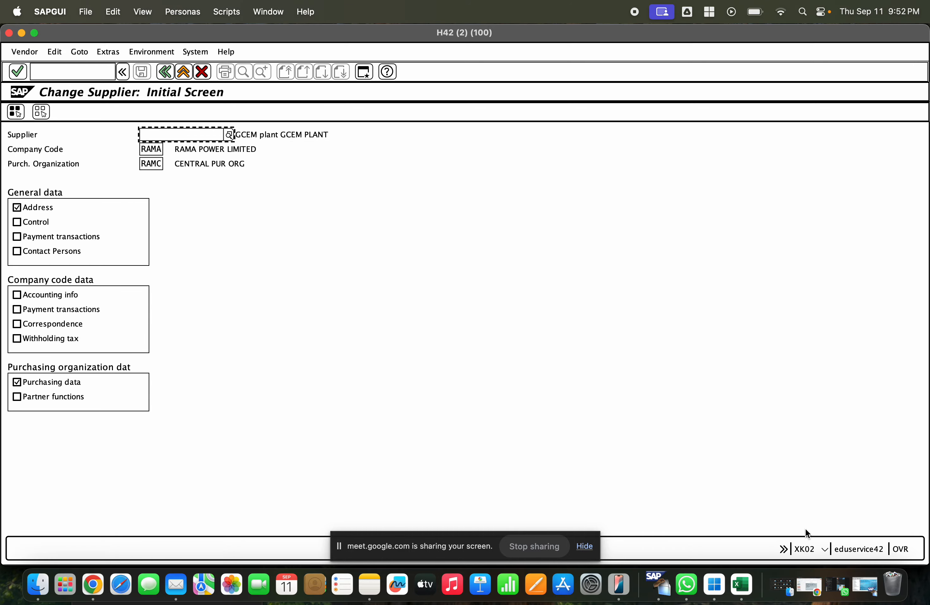
- Switch to the SAP MM1 presentation in Chrome and view the INTER STO slide
left_click(857, 574)
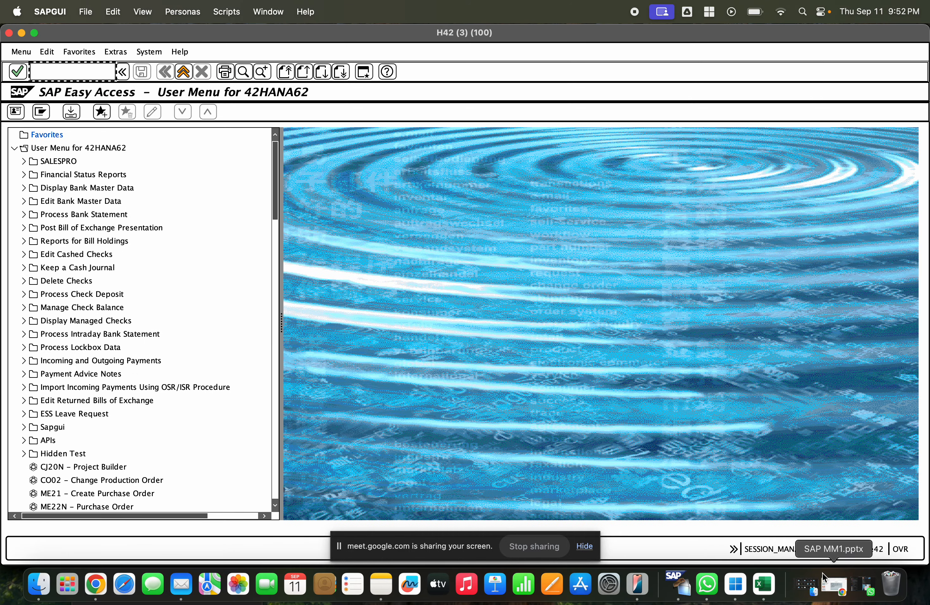
left_click(833, 585)
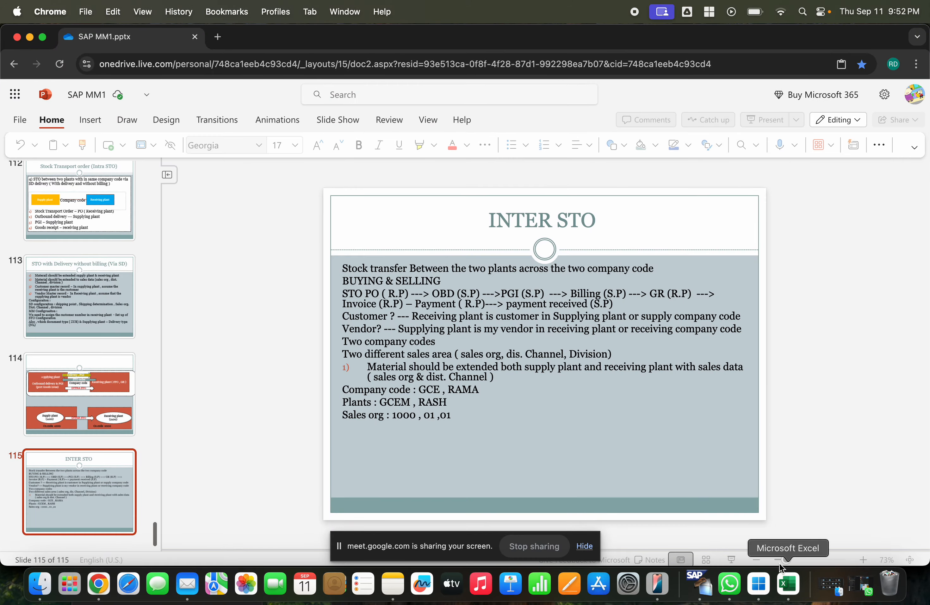
- Return to the GCEM supplier's business partner session in SAP, recheck the data and open the details of the plant assignment message
left_click(30, 37)
left_click(36, 52)
left_click(23, 36)
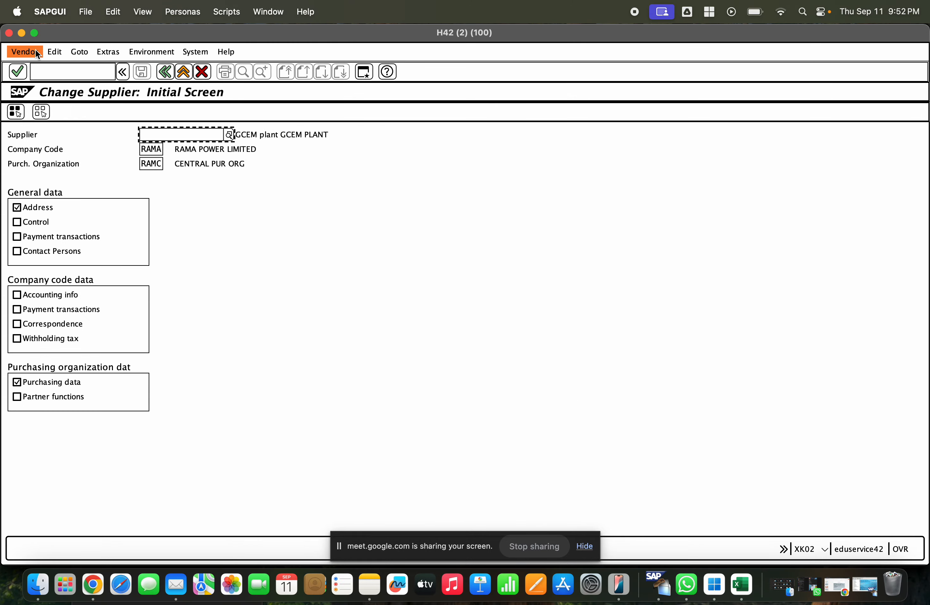
left_click(22, 34)
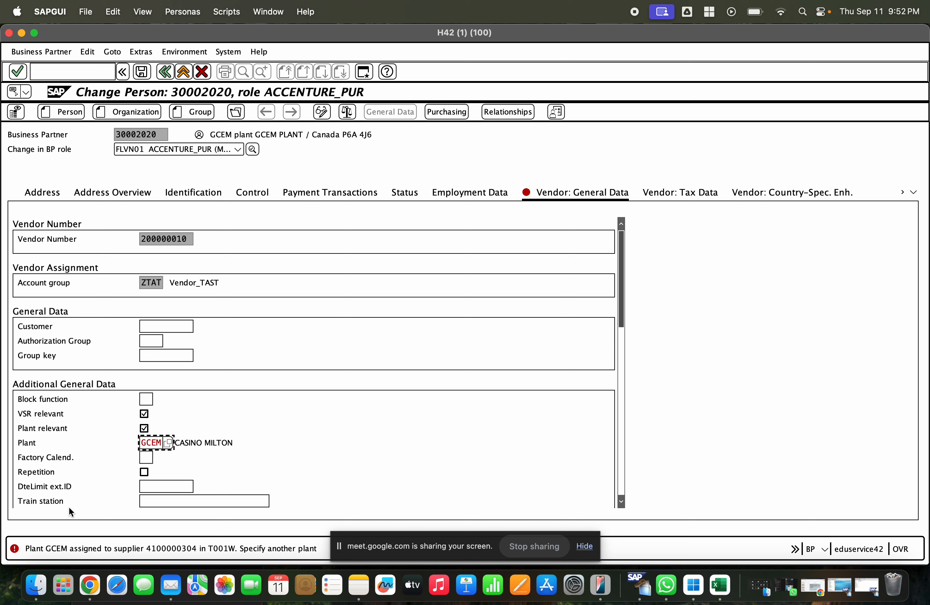
left_click(60, 548)
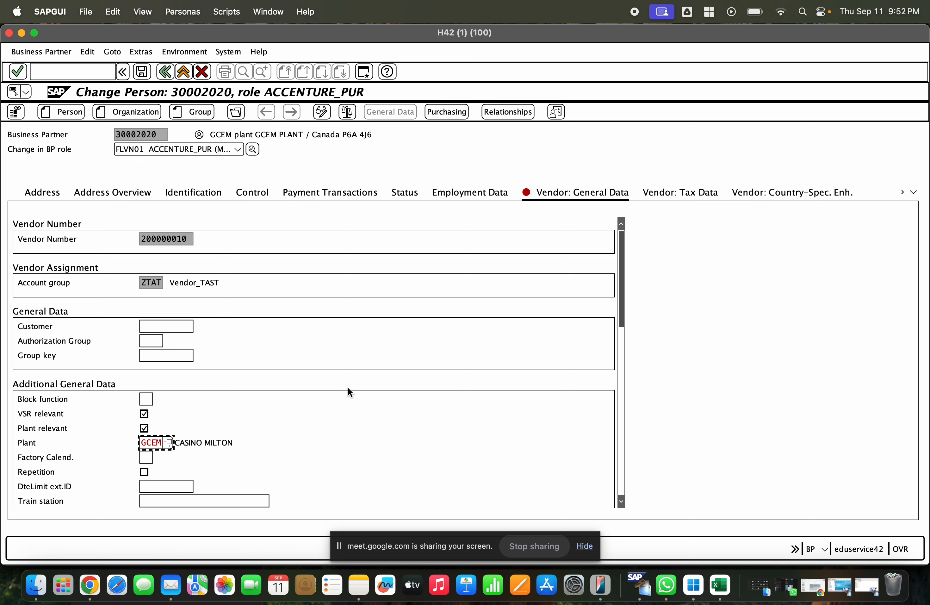
key("Return")
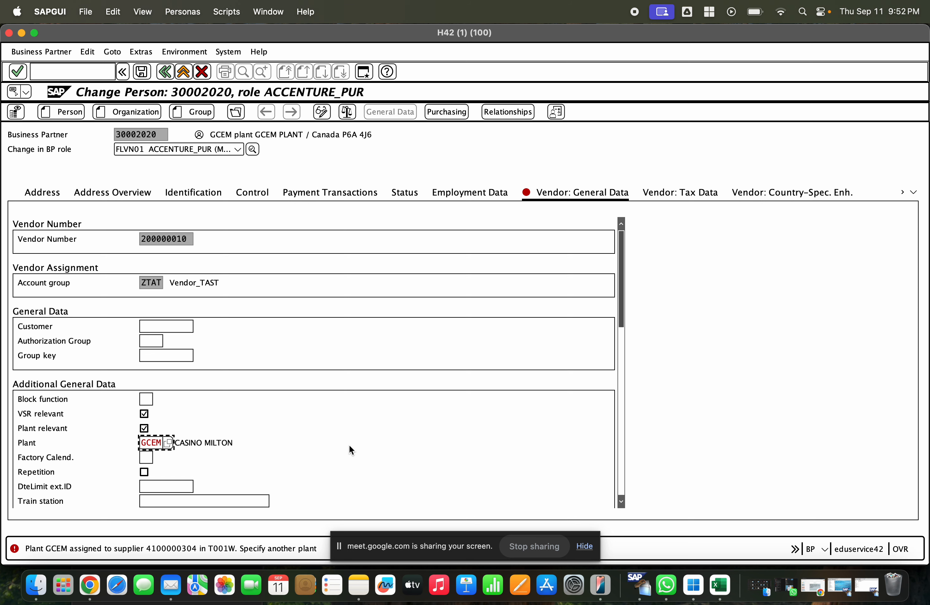
double_click(166, 548)
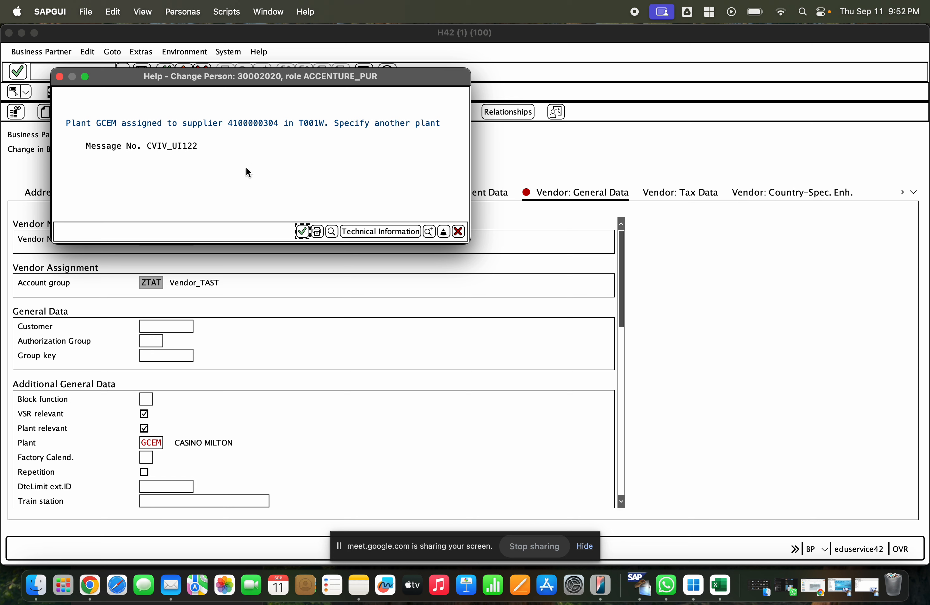
- Copy the supplier number holding plant GCEM from the message details and enter it on the Change Supplier initial screen
double_click(250, 122)
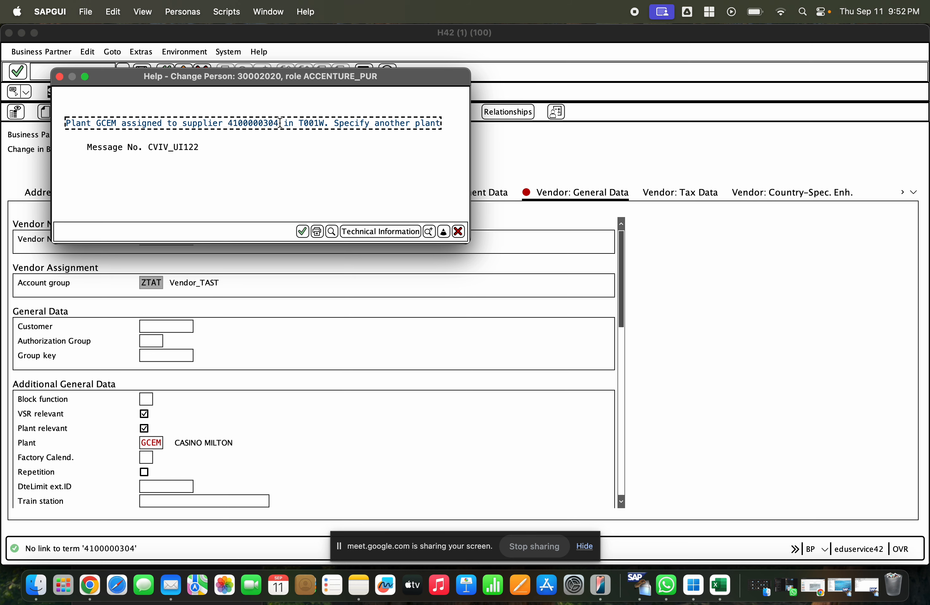
left_click_drag(279, 123, 229, 123)
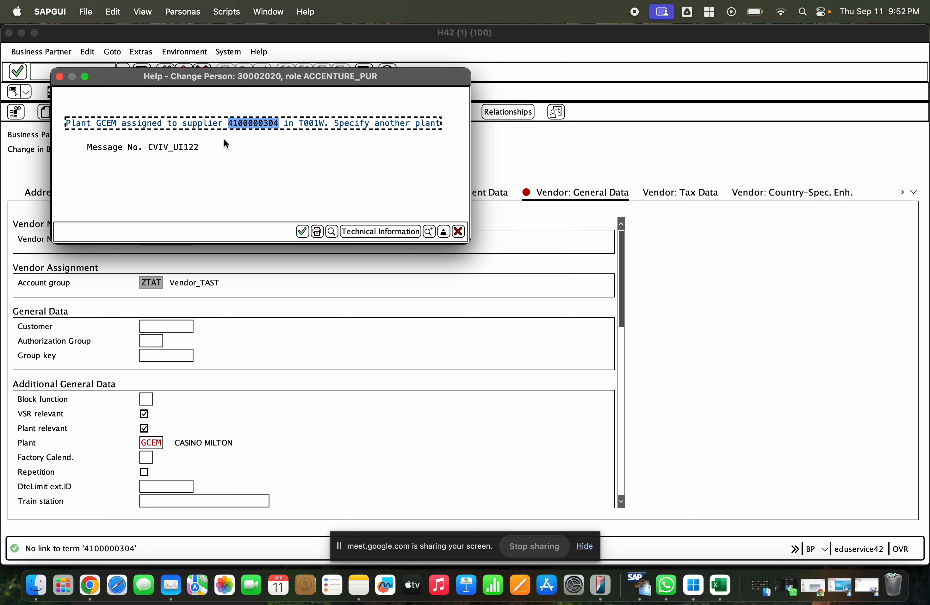
right_click(242, 125)
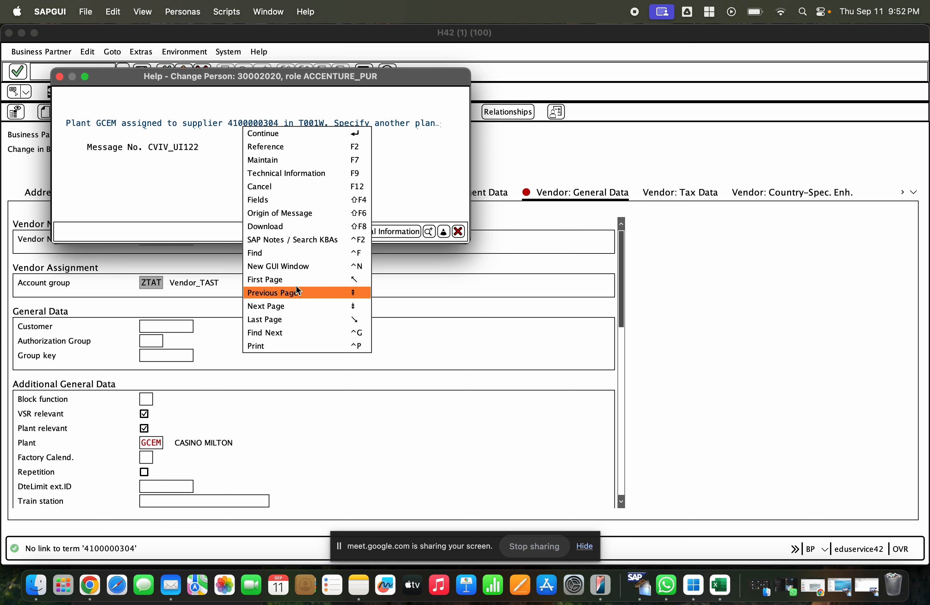
left_click(231, 123)
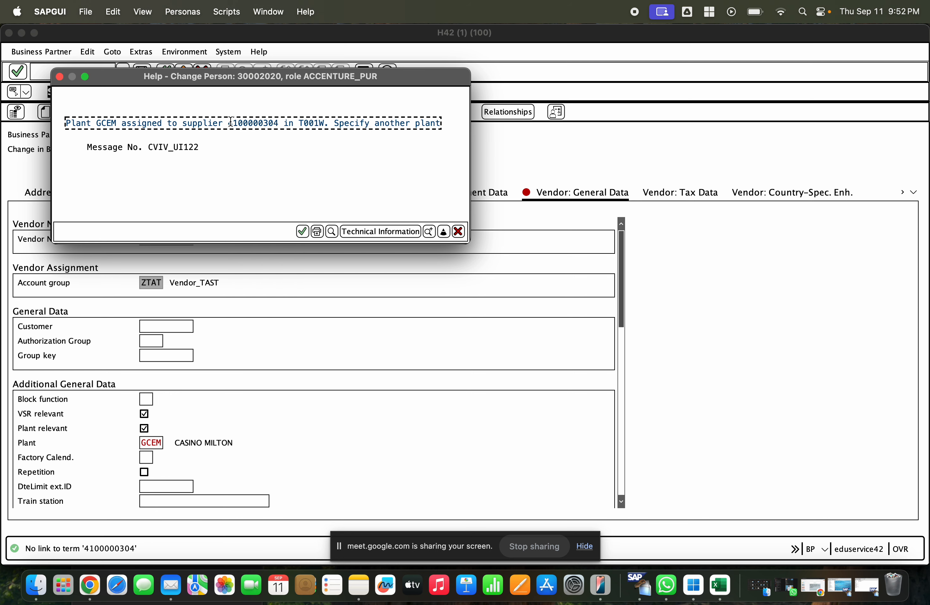
key("Escape")
left_click(866, 585)
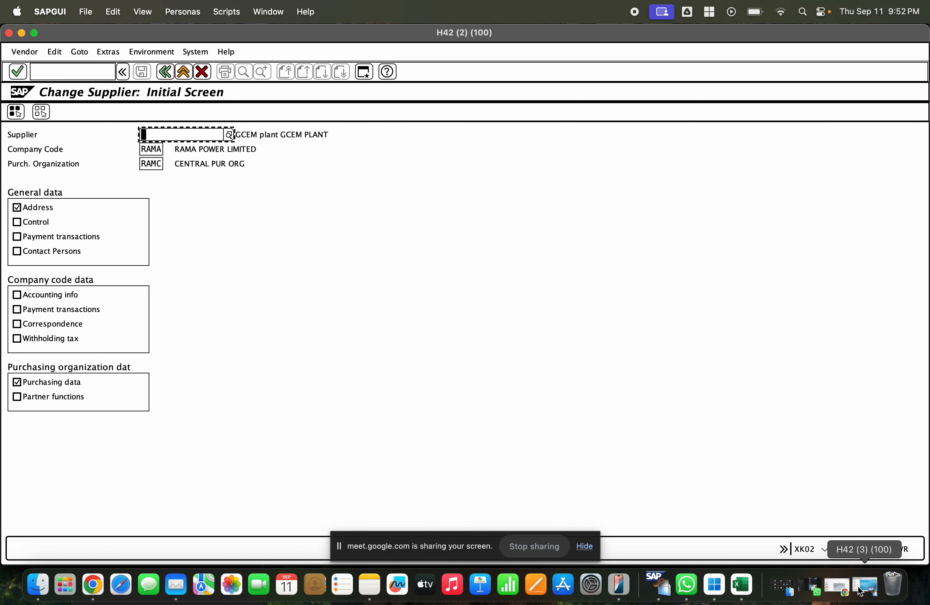
key("super+v")
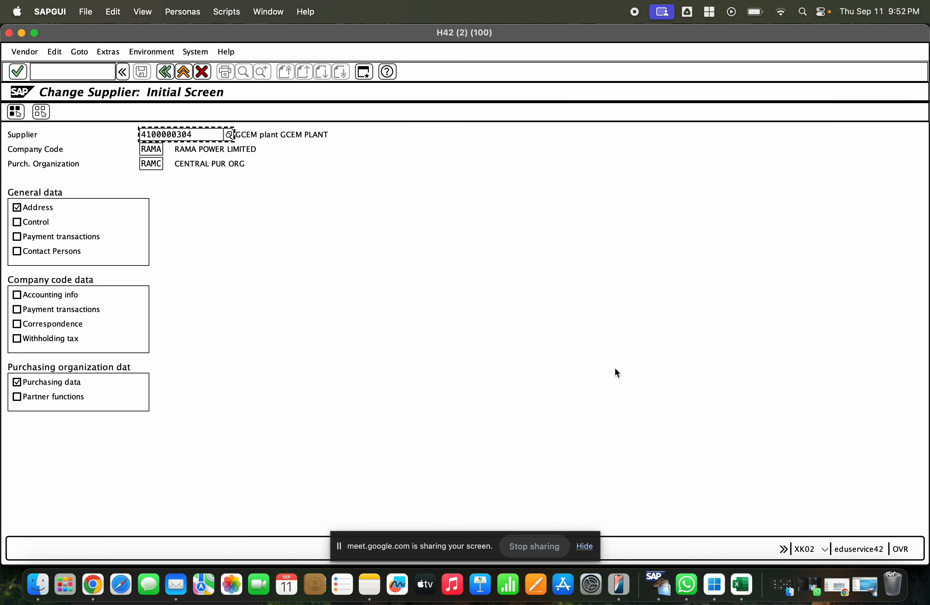
key("Return")
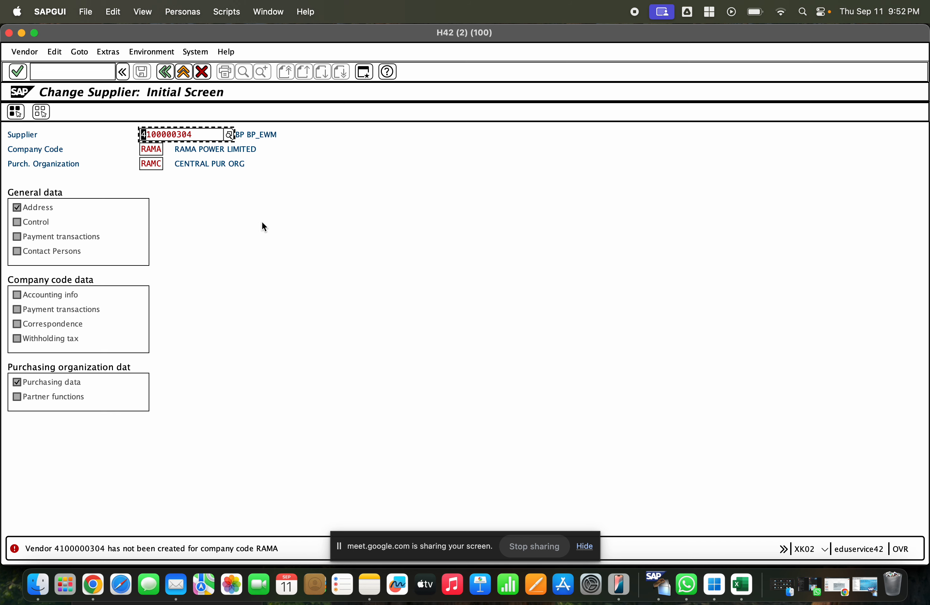
- Try to open that supplier with company code GCE and purchasing organization GCEM
key("Tab")
type("g")
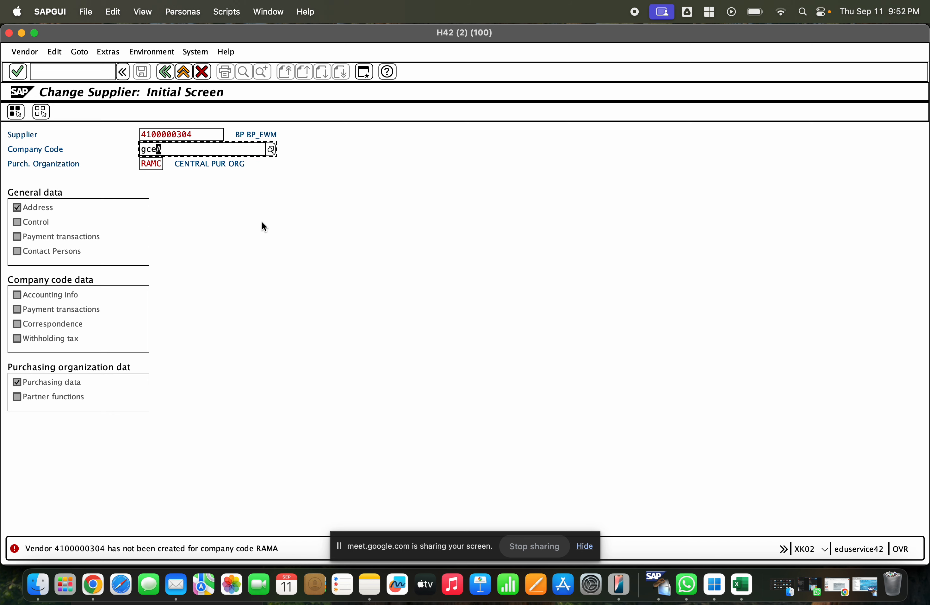
type("c")
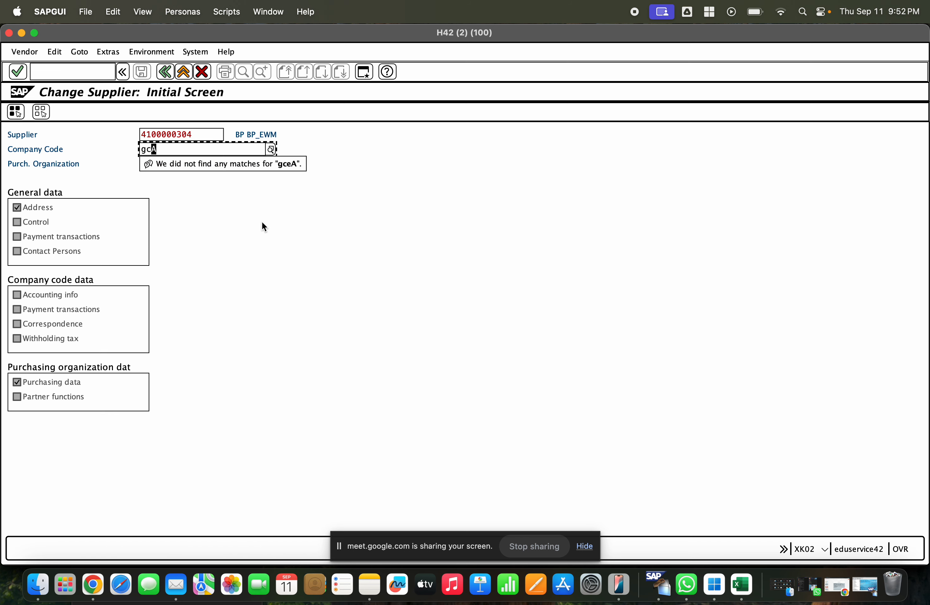
type("em")
key("BackSpace")
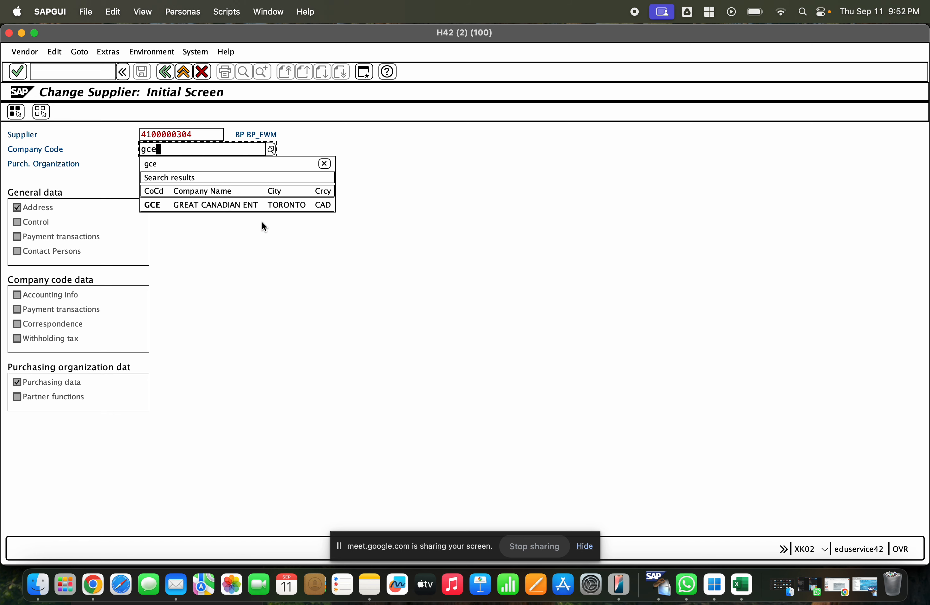
left_click(259, 206)
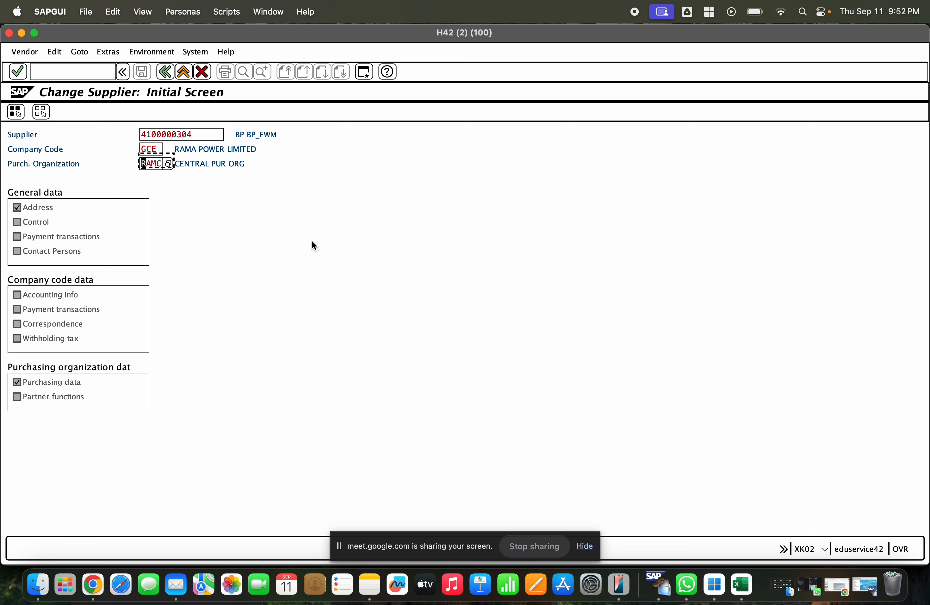
type("gcem")
key("Return")
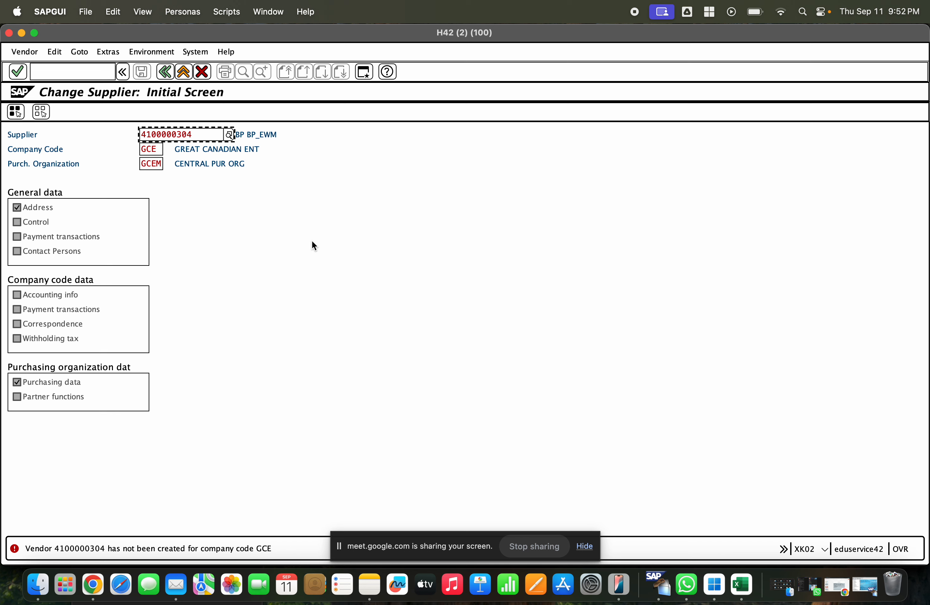
- Clear the company code and purchasing organization of the supplier on the Change Supplier initial screen
key("Tab")
key("Delete")
key("Delete")
key("Delete")
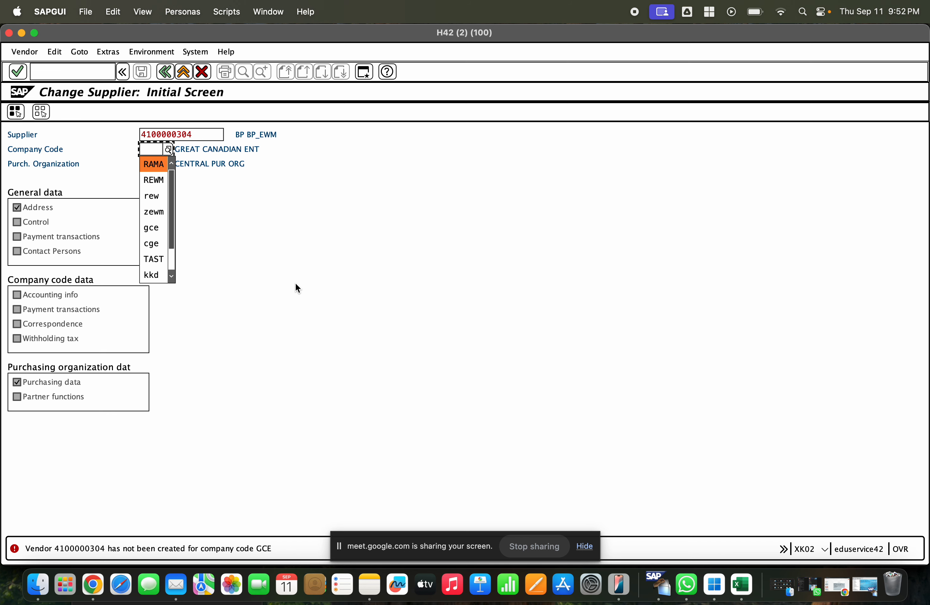
key("Escape")
key("Return")
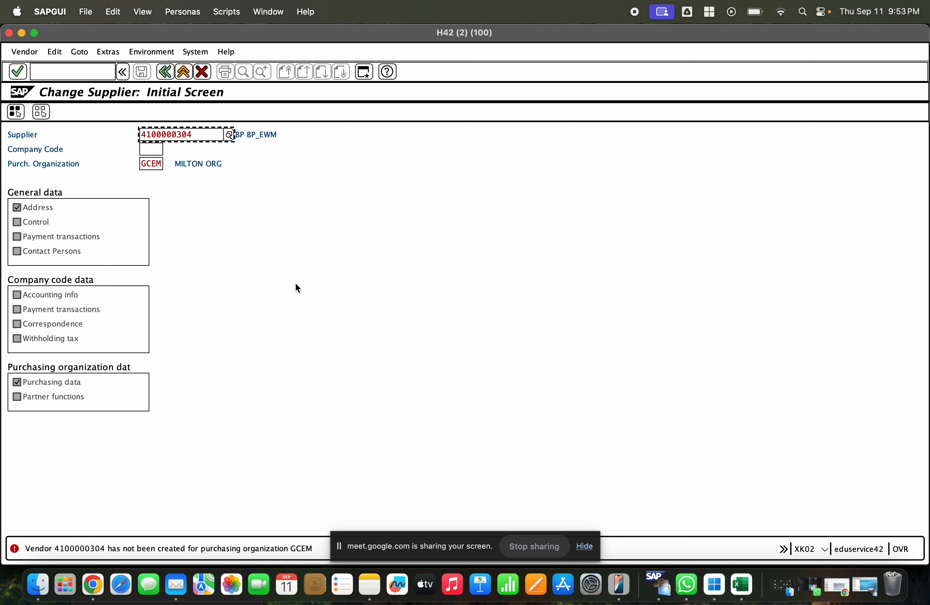
key("Tab")
key("Tab")
type("G")
key("BackSpace")
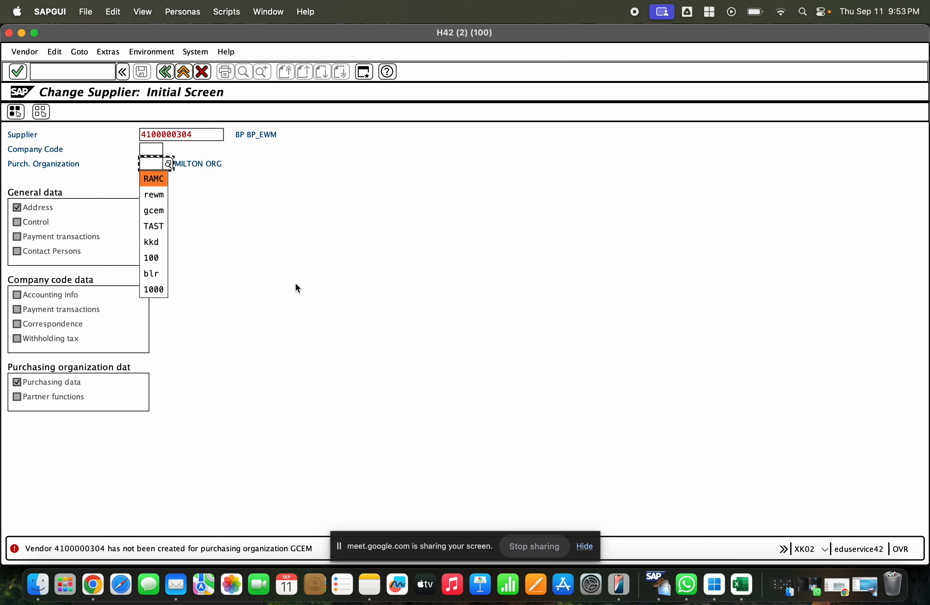
key("Escape")
key("Return")
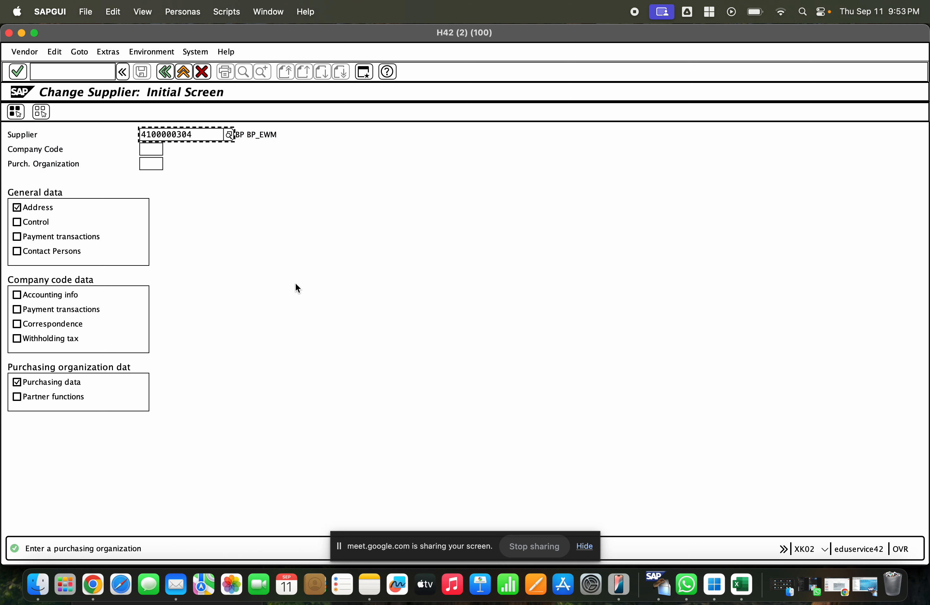
- Look up the supplier's purchasing organizations, choose CDOM (DOMESTIC PURCHASE) and open the supplier for change
left_click(162, 163)
left_click(168, 163)
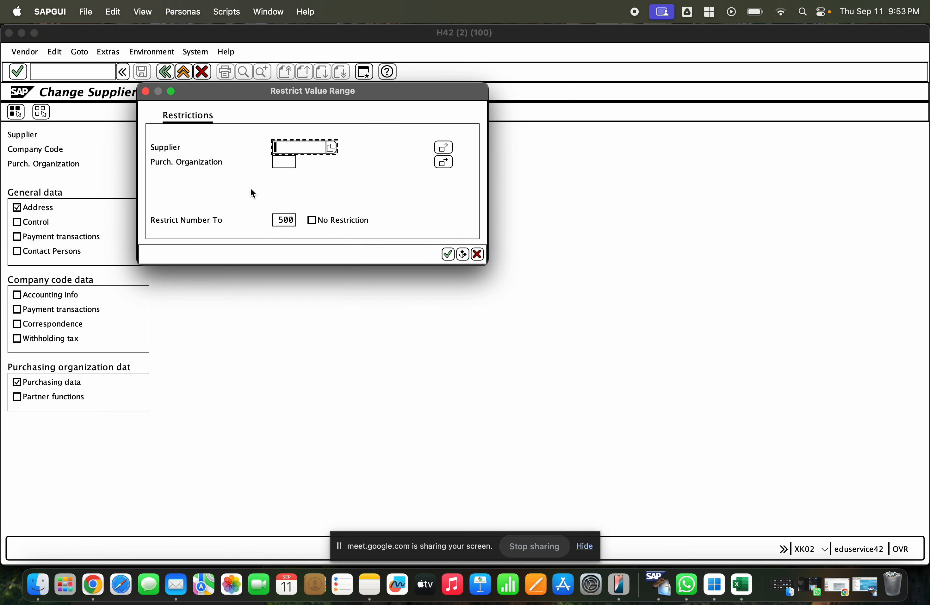
key("Return")
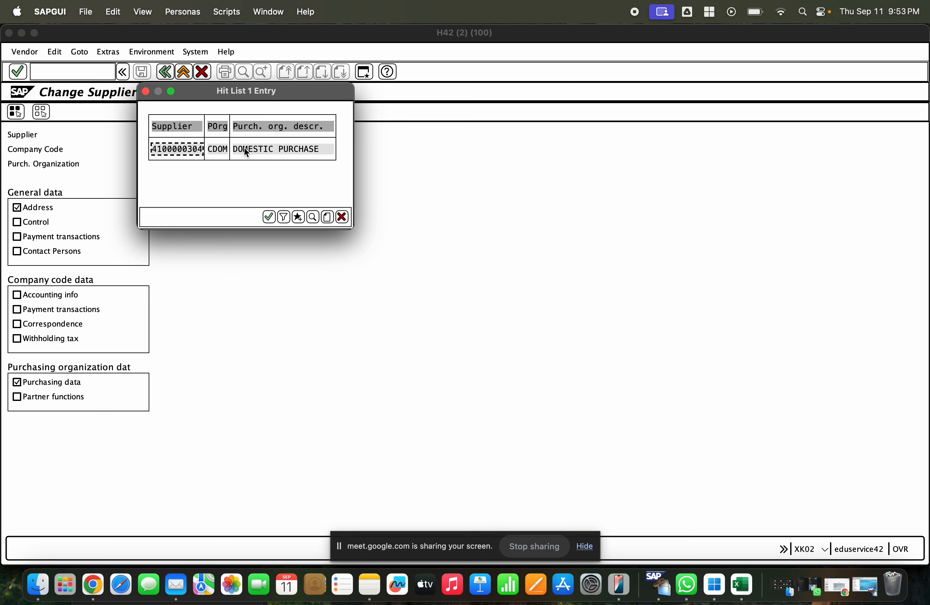
double_click(245, 150)
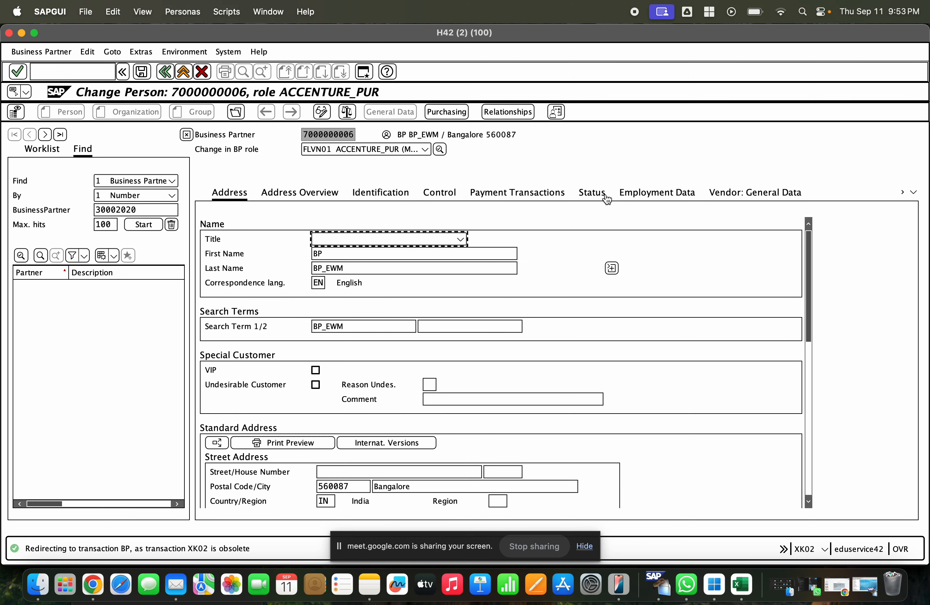
- Remove plant GCEM from this supplier's additional general data and save the change
left_click(739, 193)
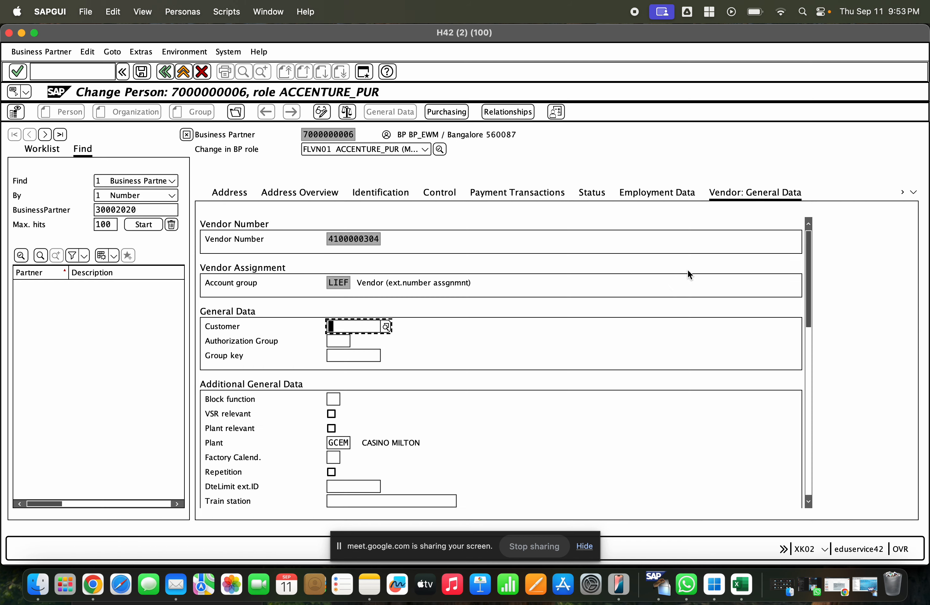
left_click(333, 441)
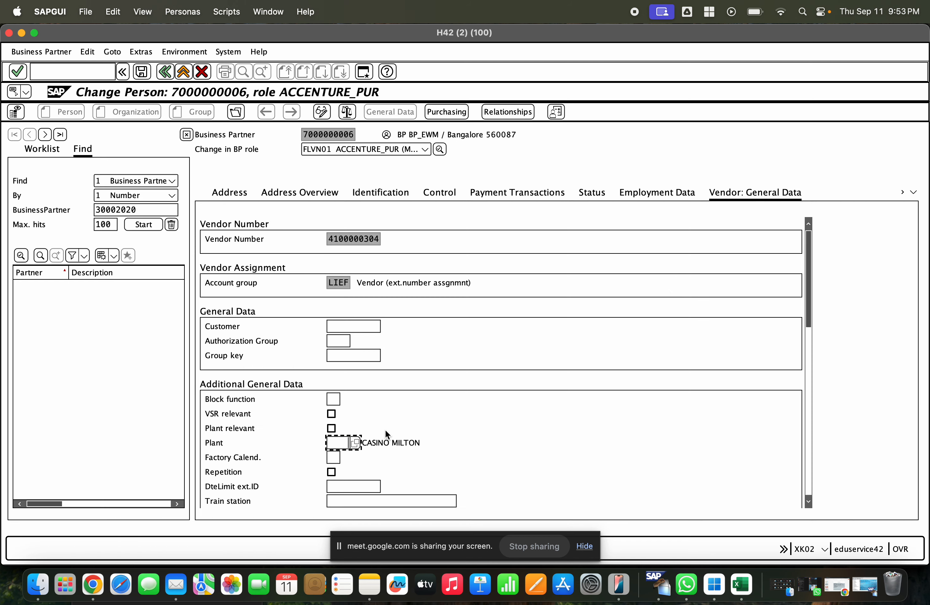
left_click(142, 72)
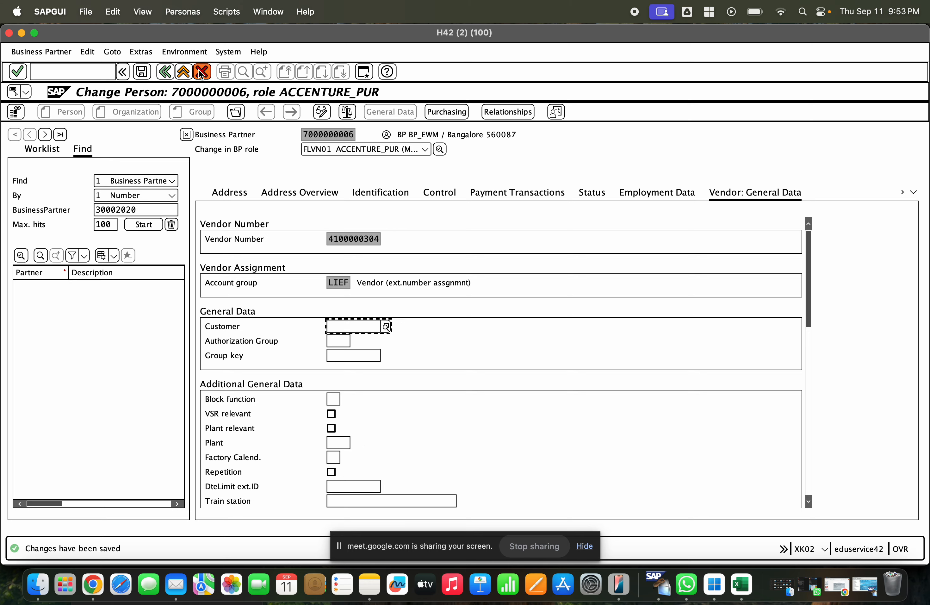
- Leave the changed supplier, return to the GCEM plant supplier's session and try to save it with plant GCEM
left_click(181, 73)
left_click(181, 73)
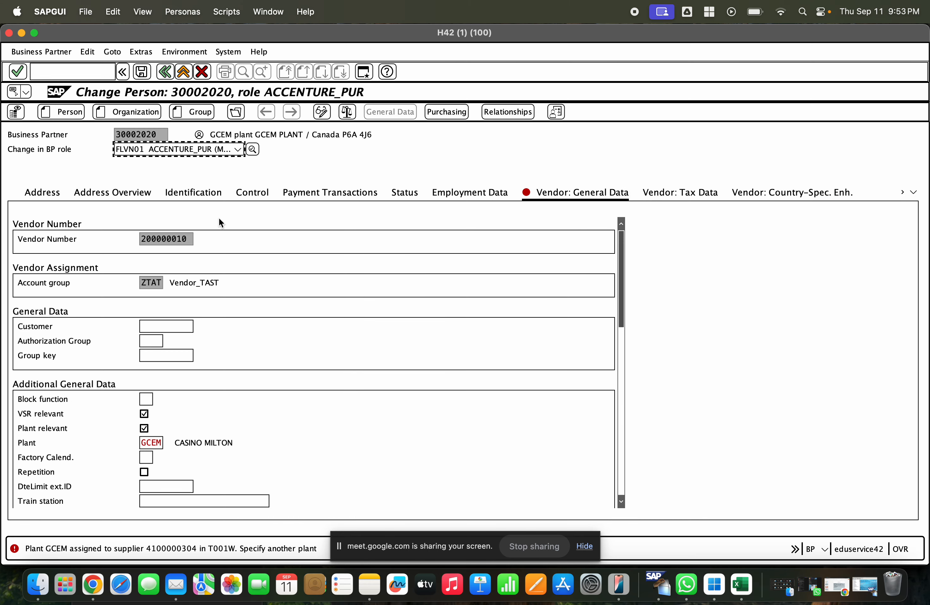
key("Return")
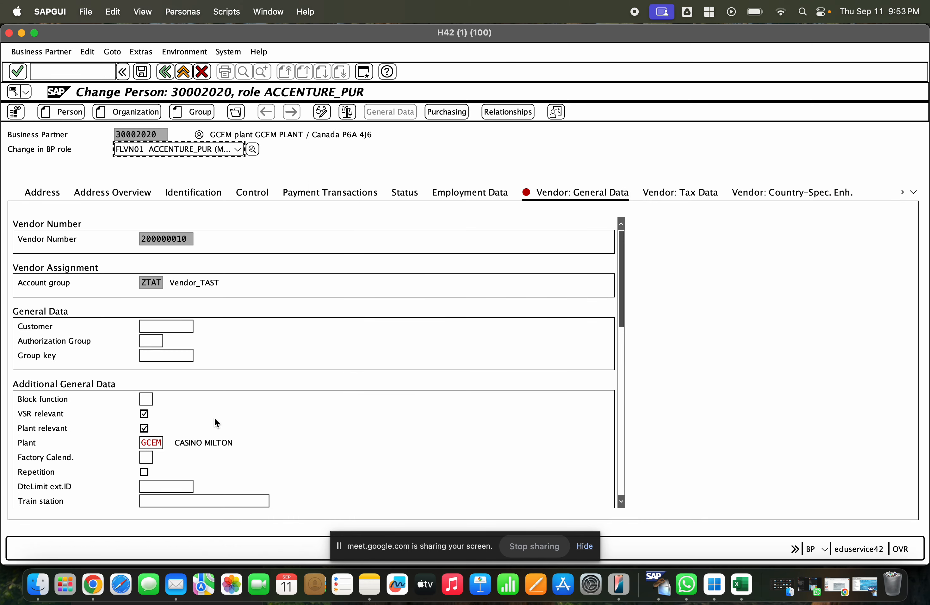
left_click(143, 71)
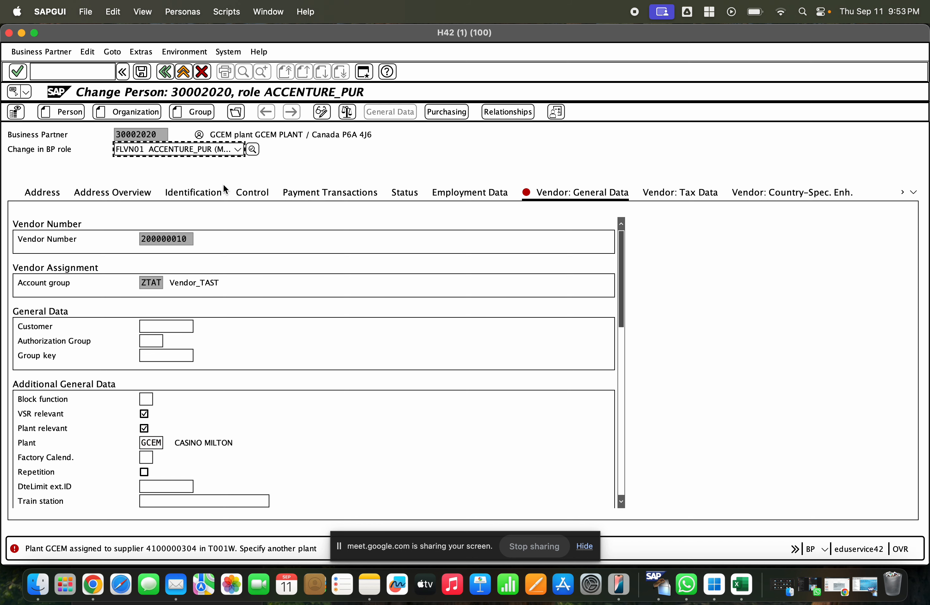
left_click(72, 73)
type("/")
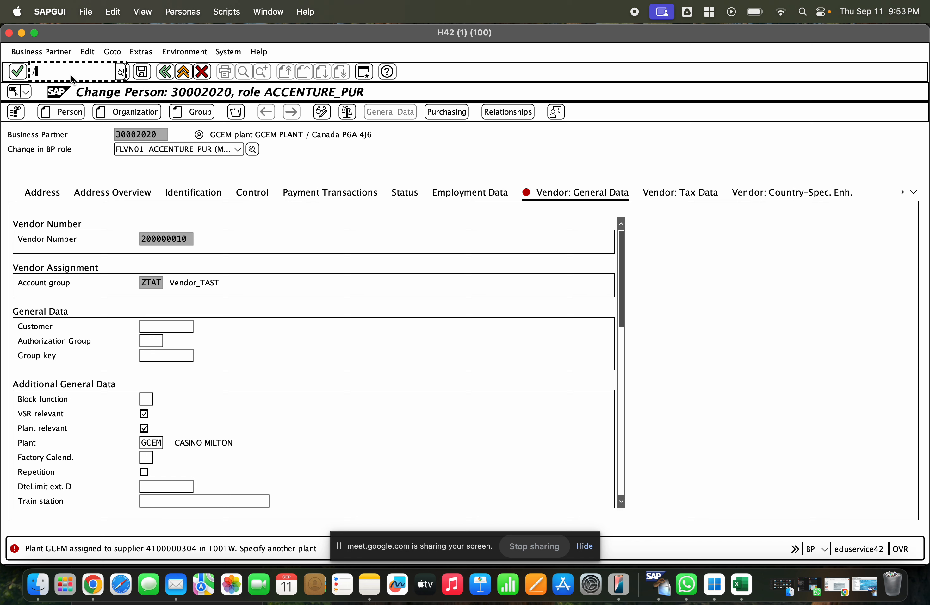
type("nxx")
key("BackSpace")
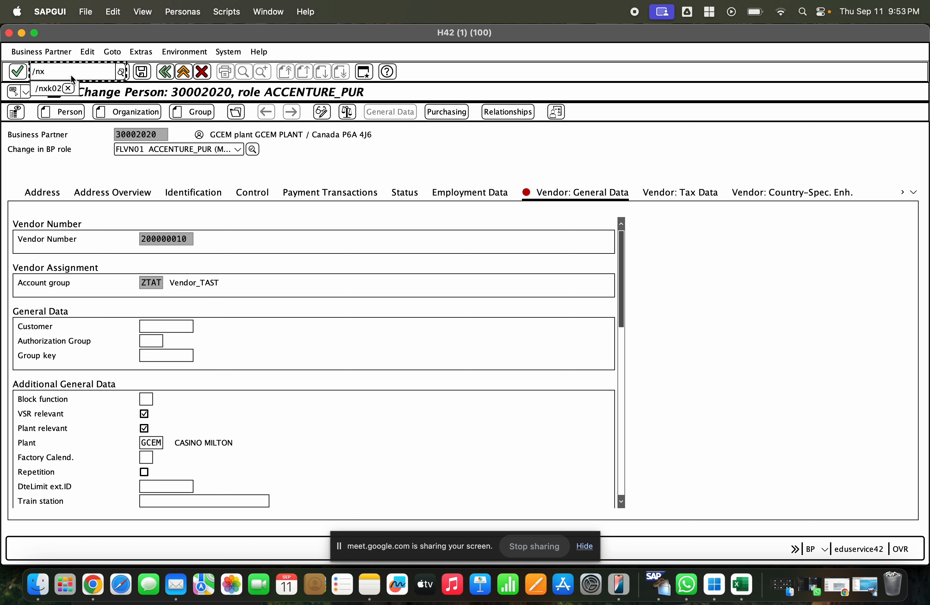
key("BackSpace")
key("BackSpace")
key("BackSpace")
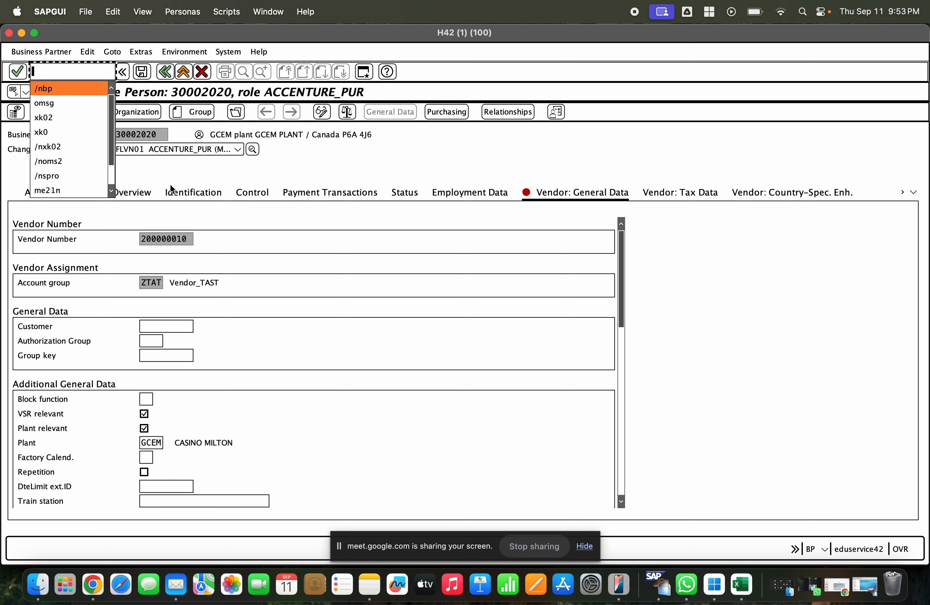
- Copy the GCEM plant supplier's vendor number and try to open a supplier for change with transaction XK02
left_click(165, 239)
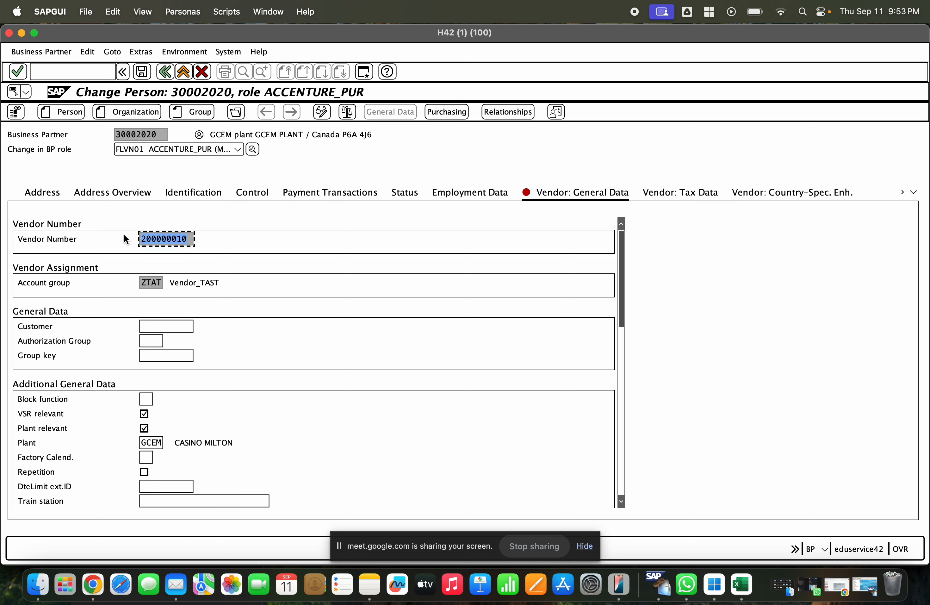
key("super+c")
left_click(66, 70)
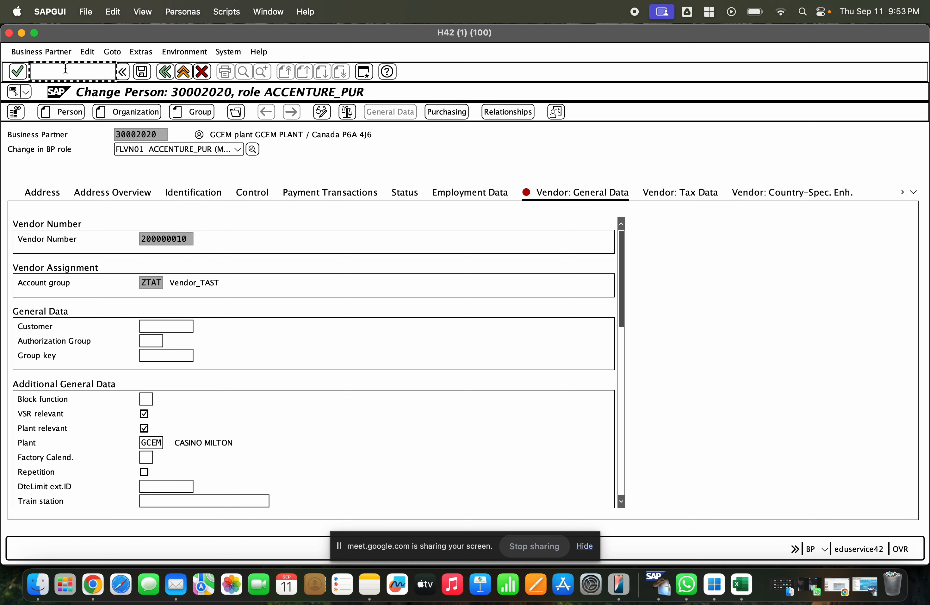
type("/nxk02")
key("Return")
key("super+v")
key("Return")
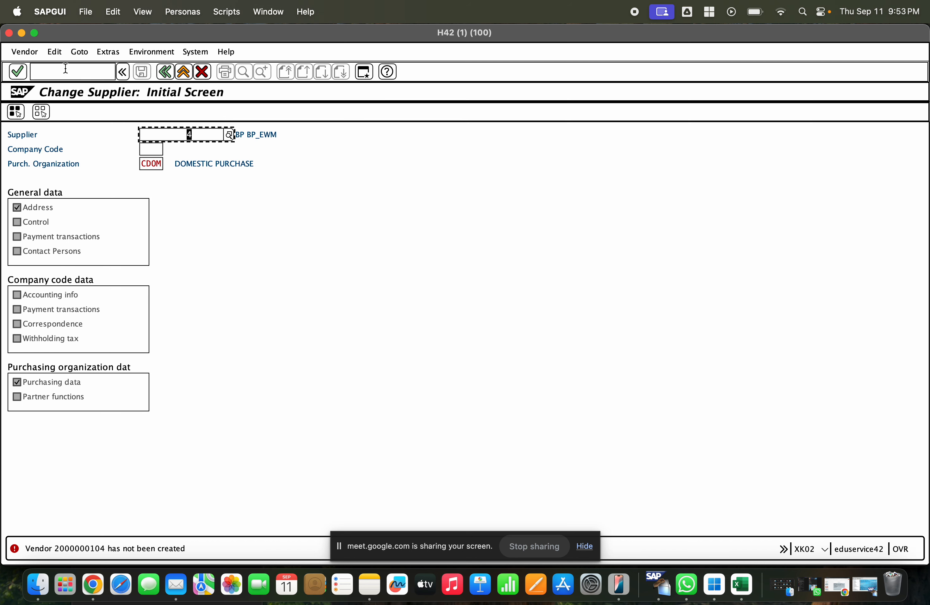
- Clear the supplier number on the Change Supplier initial screen and paste the copied vendor number again
key("BackSpace")
key("BackSpace")
key("BackSpace")
key("BackSpace")
key("BackSpace")
key("BackSpace")
key("BackSpace")
key("BackSpace")
key("BackSpace")
key("BackSpace")
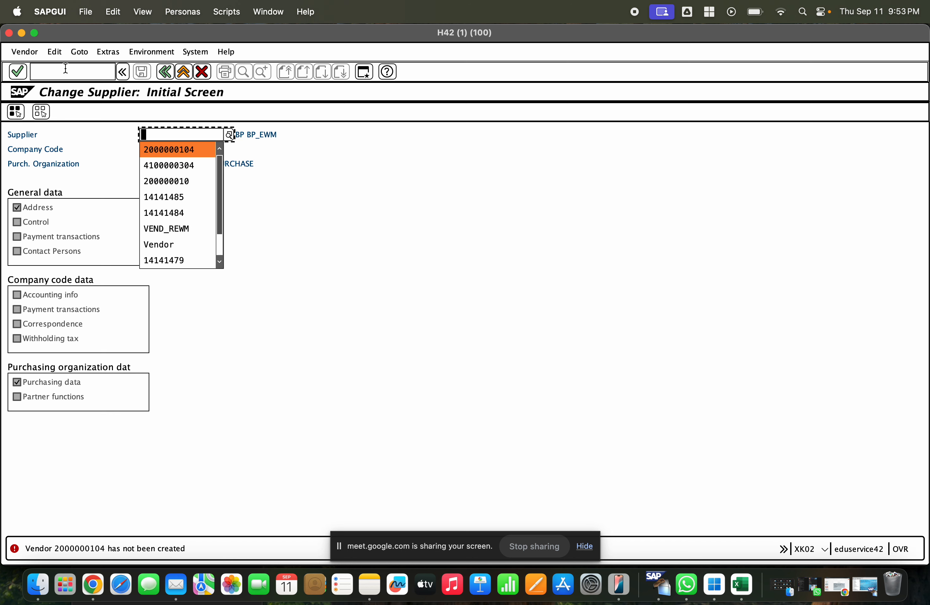
key("BackSpace")
key("super+v")
- Set the purchasing organization to RAMC and try to open the supplier for change
key("Tab")
key("Tab")
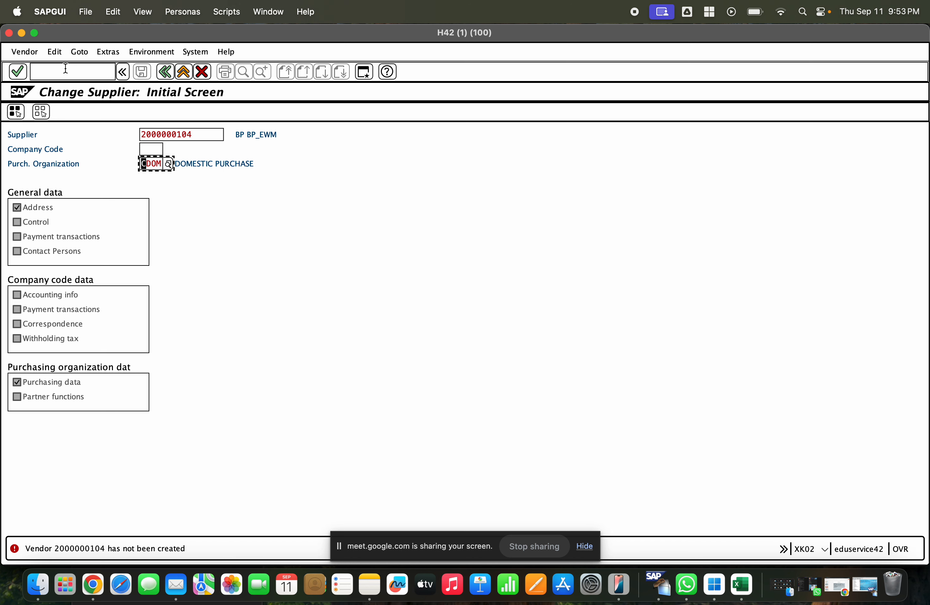
type("ra")
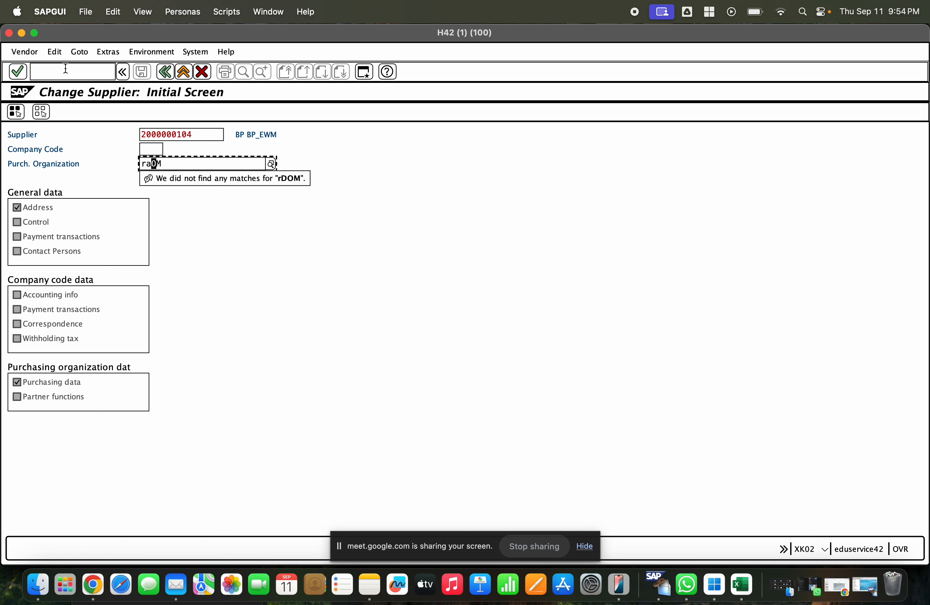
key("Delete")
key("Delete")
type("mc")
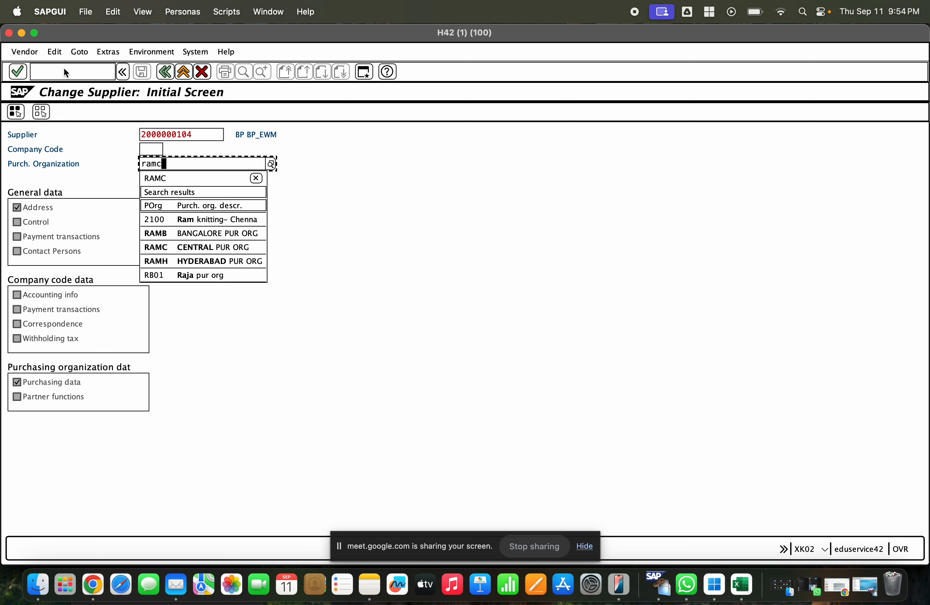
key("Return")
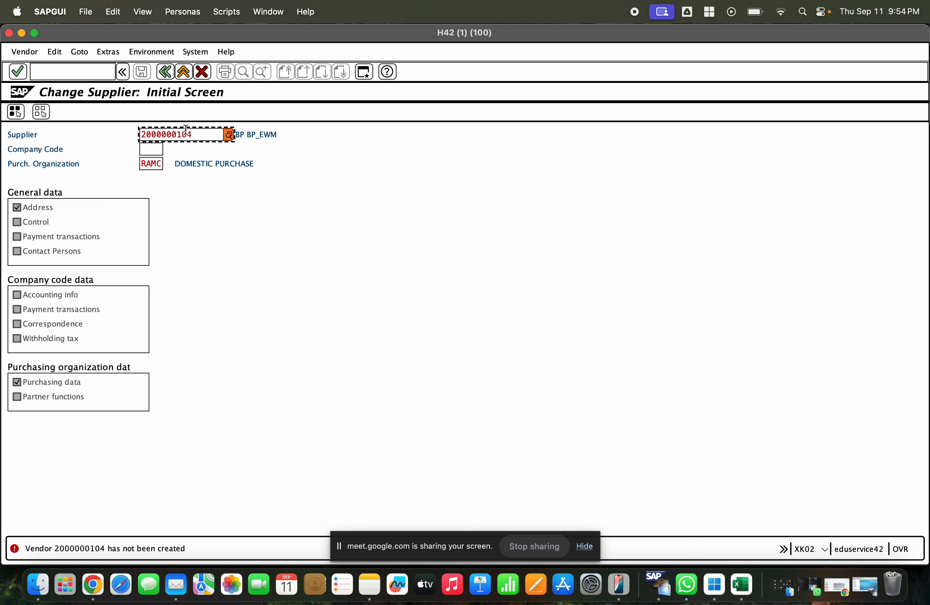
- Leave Change Supplier, close this SAP session and restore the minimized SAP Easy Access session
left_click_drag(194, 135, 127, 135)
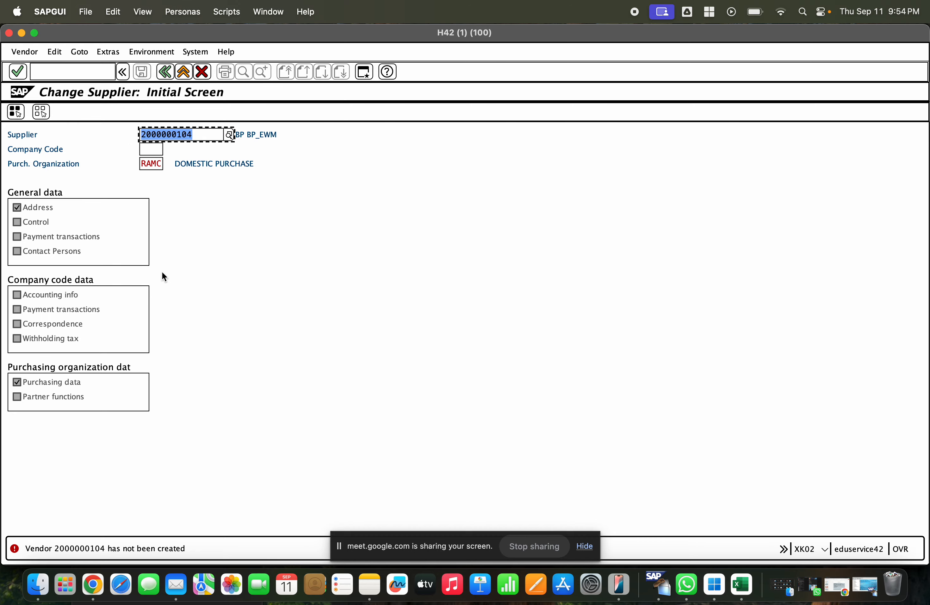
key("F3")
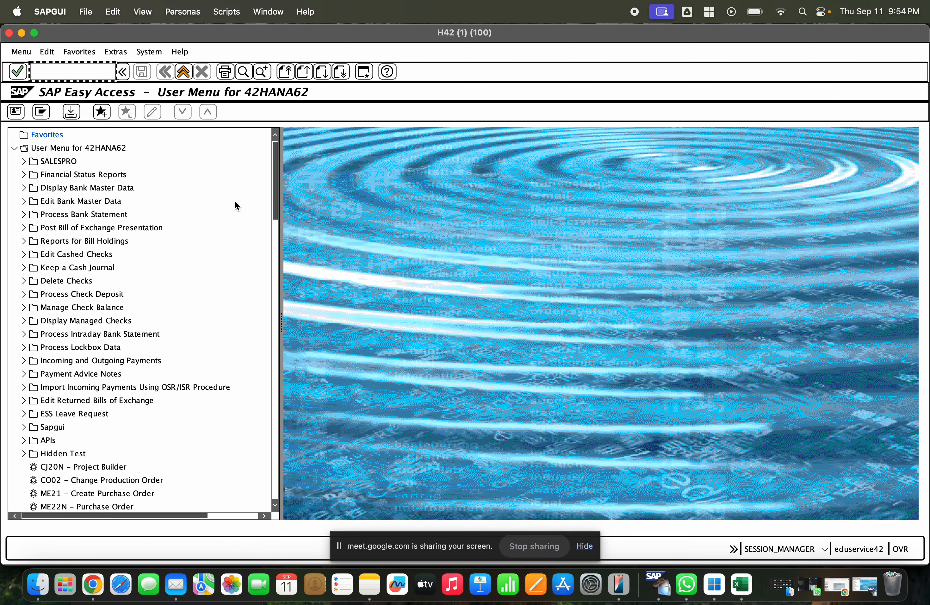
left_click(190, 76)
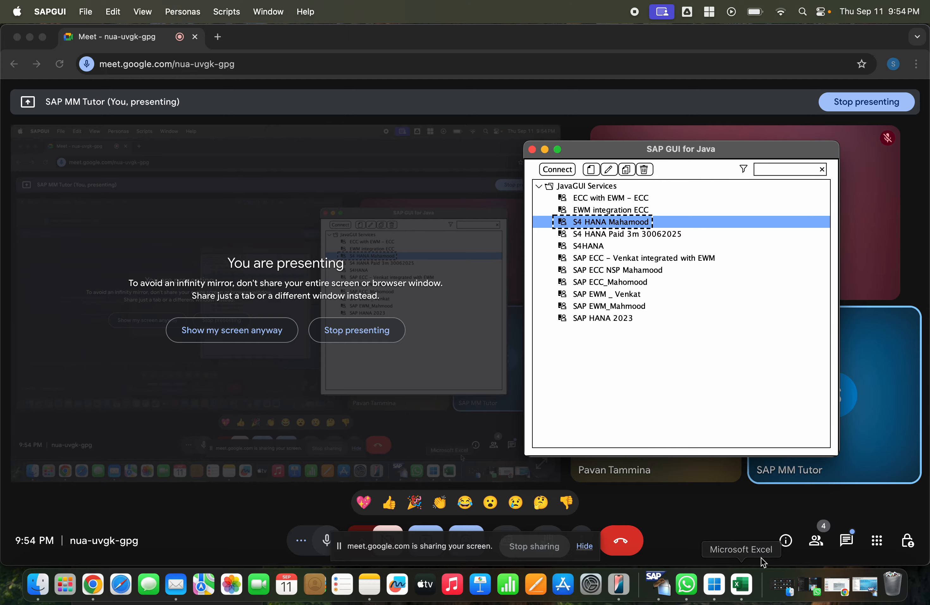
left_click(844, 595)
left_click(852, 587)
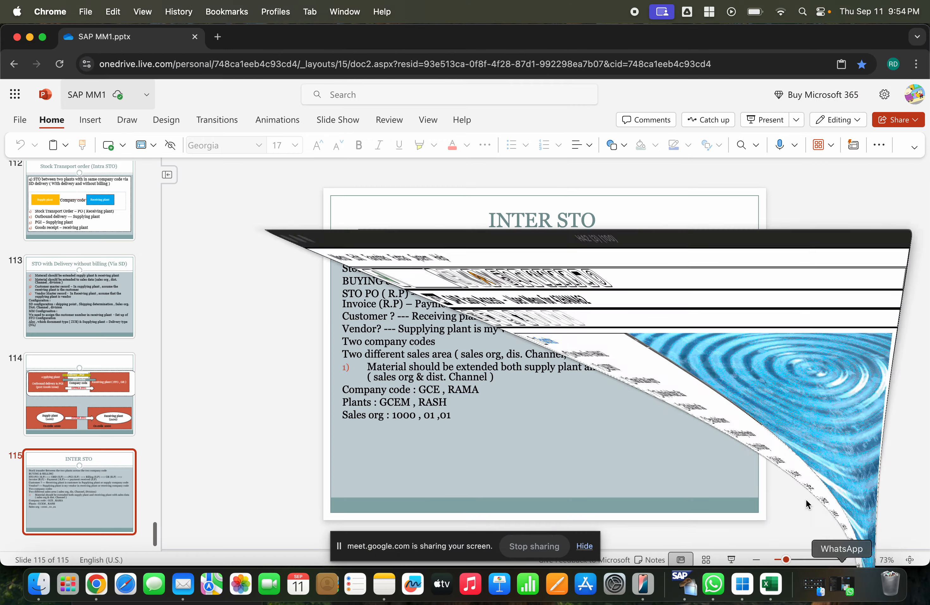
- Try to open the supplier for change with transaction XK02 in this session
type("xk02")
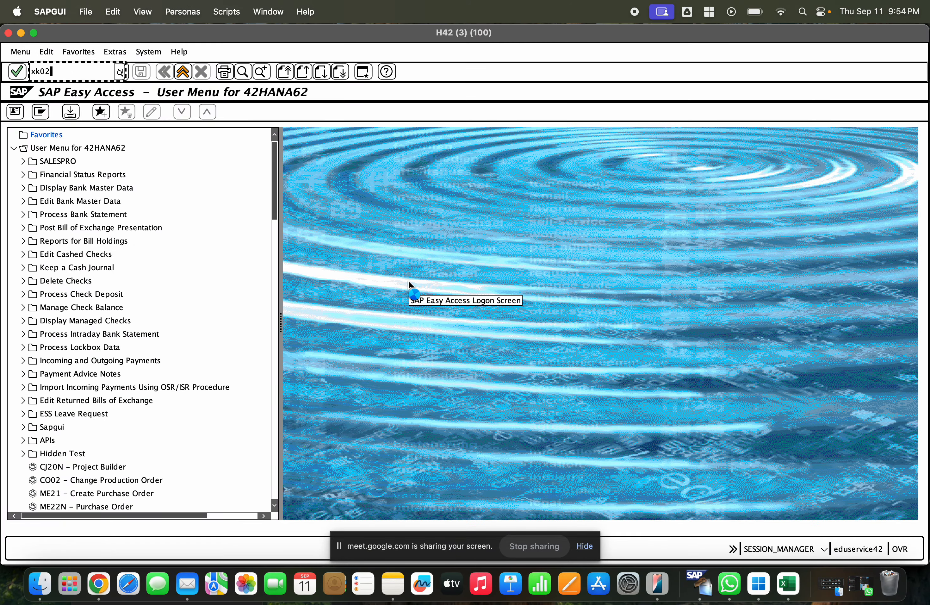
key("Return")
key("Return")
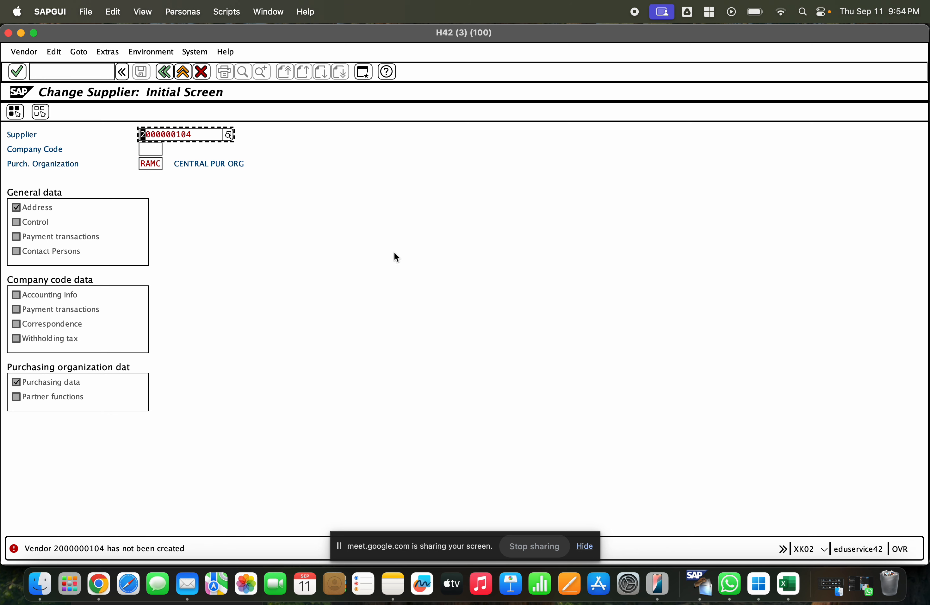
- Start the BP transaction, find the GCEM plant business partner by number and open it
left_click(67, 74)
type("/nbp")
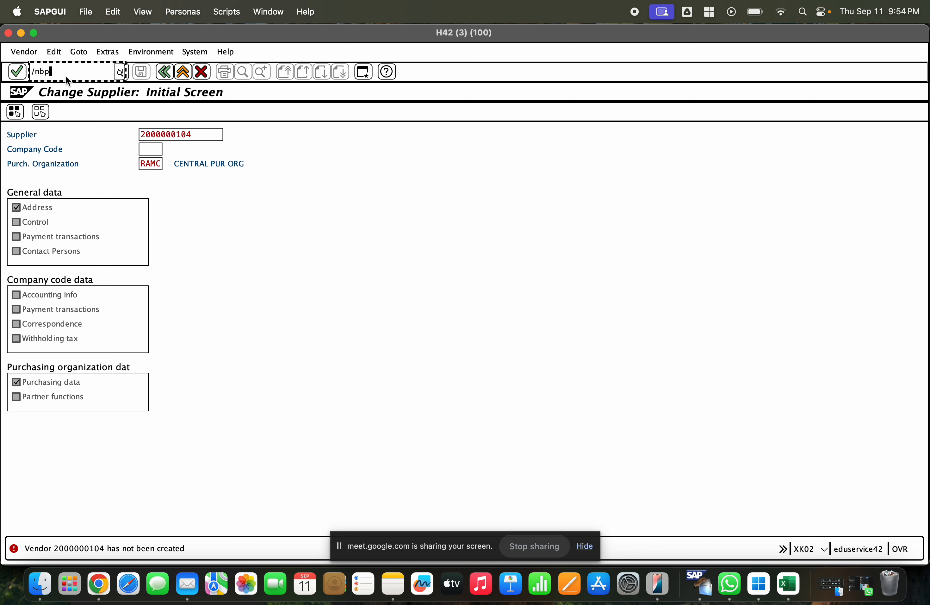
key("Return")
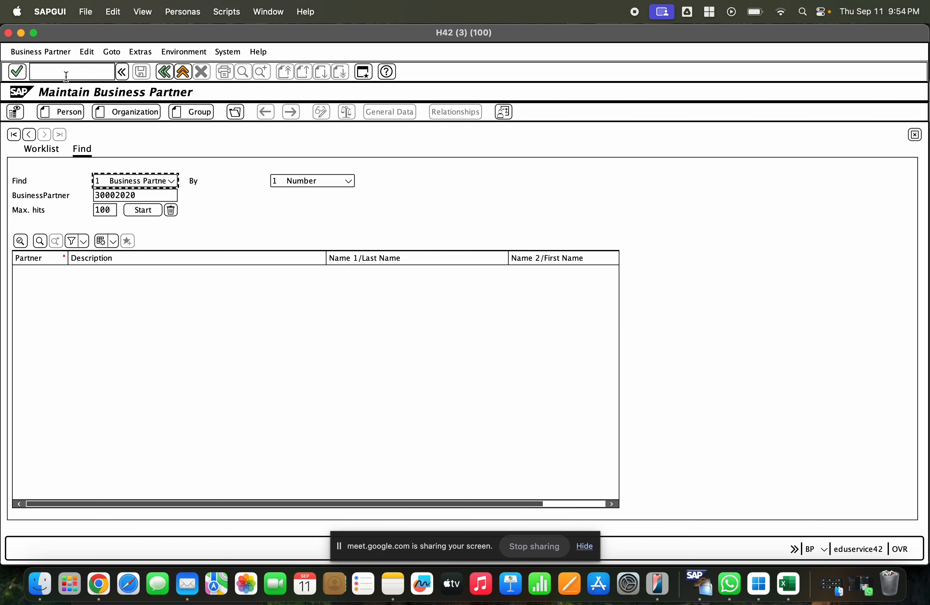
left_click(167, 196)
key("Return")
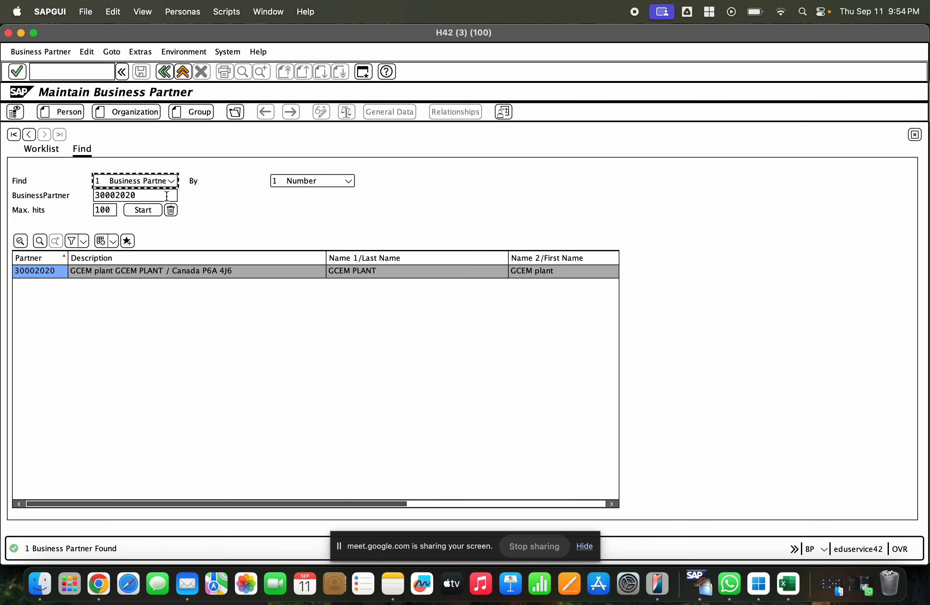
double_click(54, 273)
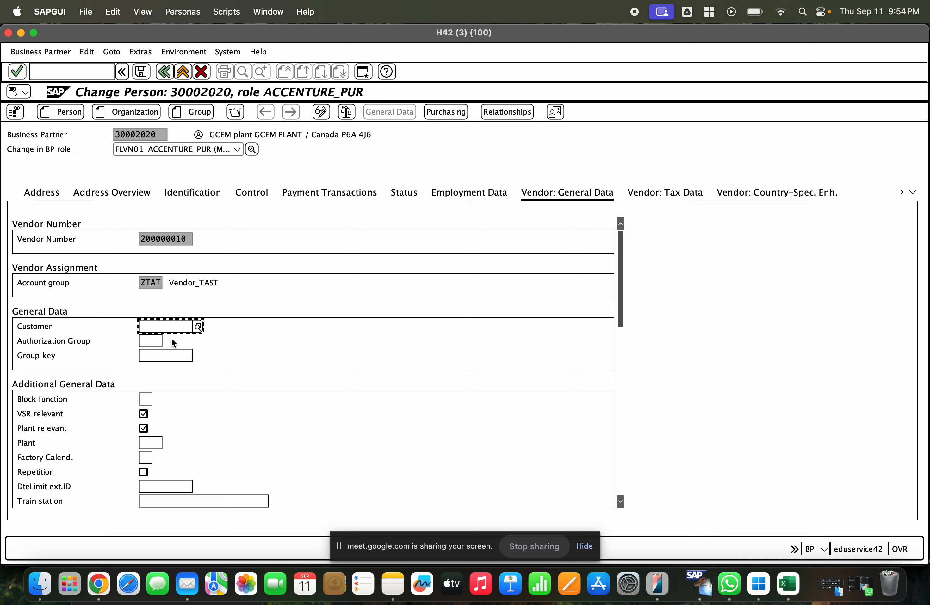
- Assign plant GCEM in the supplier's additional general data and save the business partner
left_click(158, 441)
left_click(157, 441)
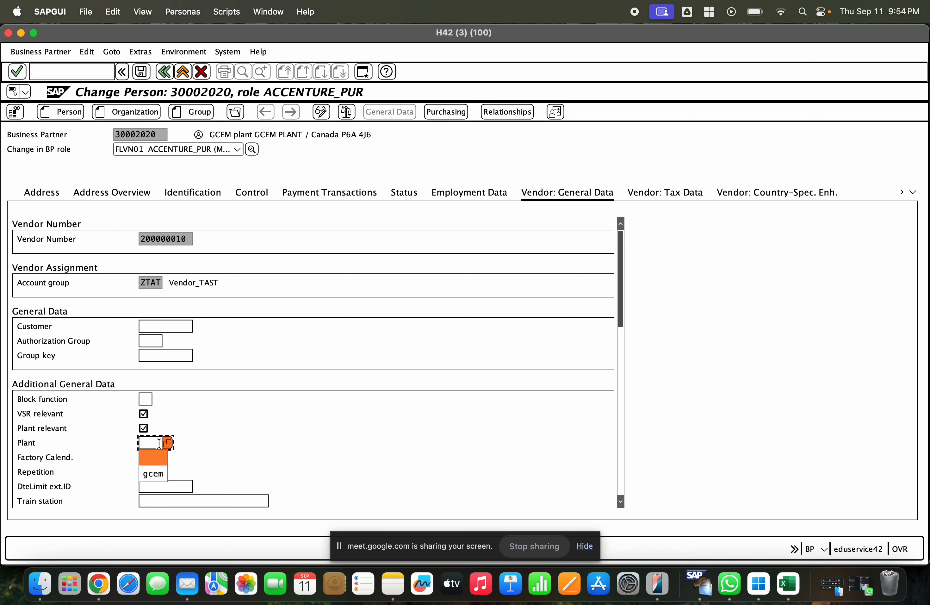
left_click(158, 472)
key("Return")
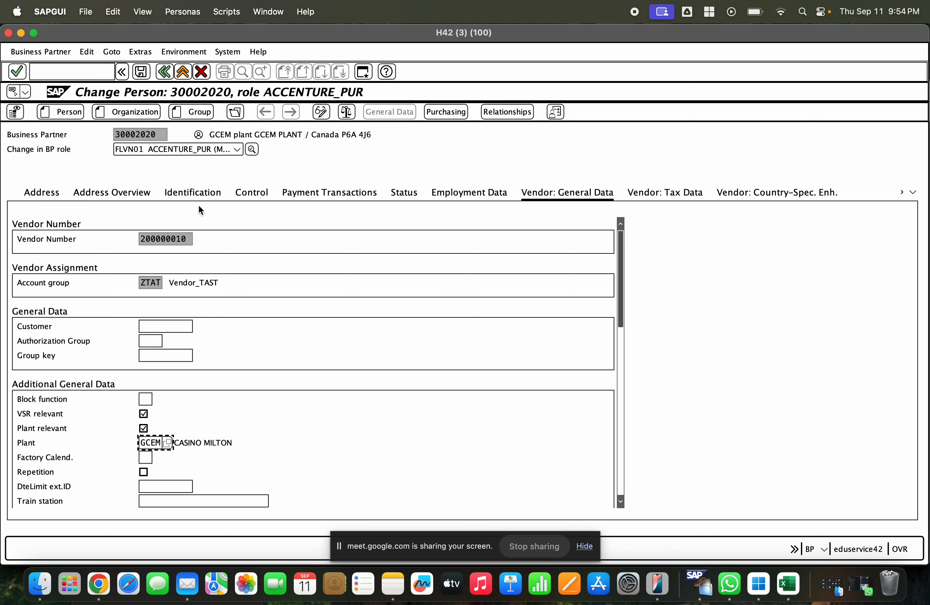
left_click(140, 71)
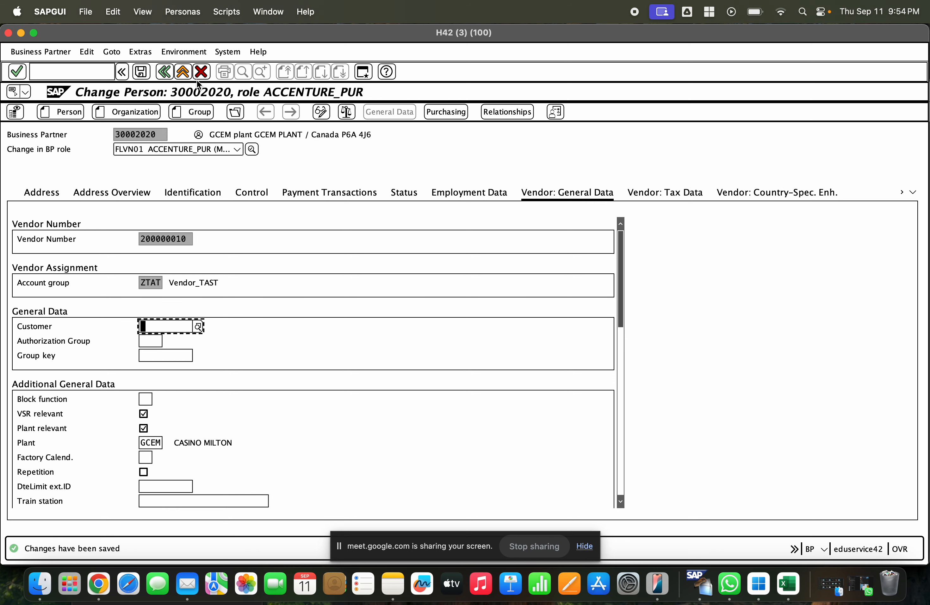
- Leave the business partner, start a purchase order with transaction ME21N and enter the GCEM plant supplier
left_click(190, 73)
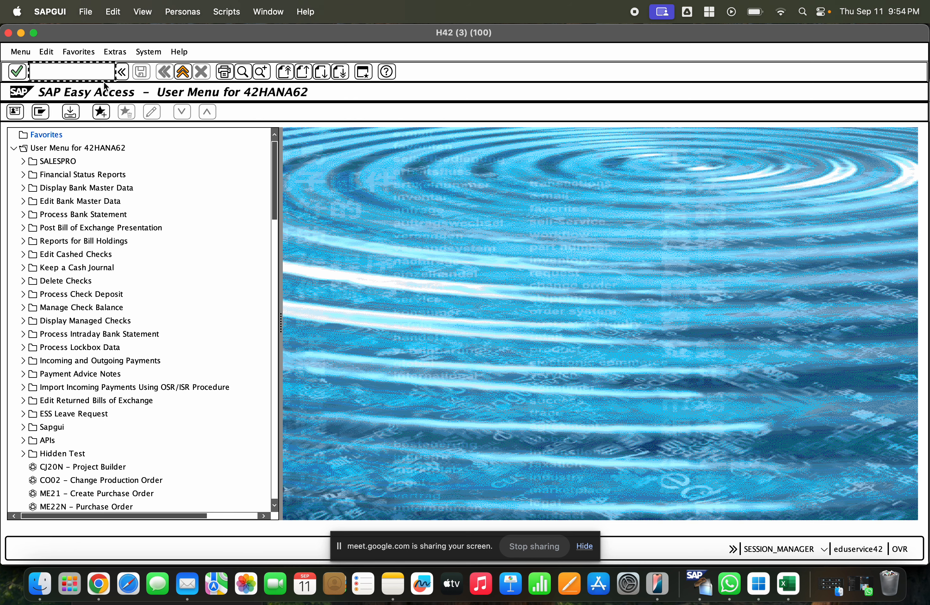
type("me21n")
key("Return")
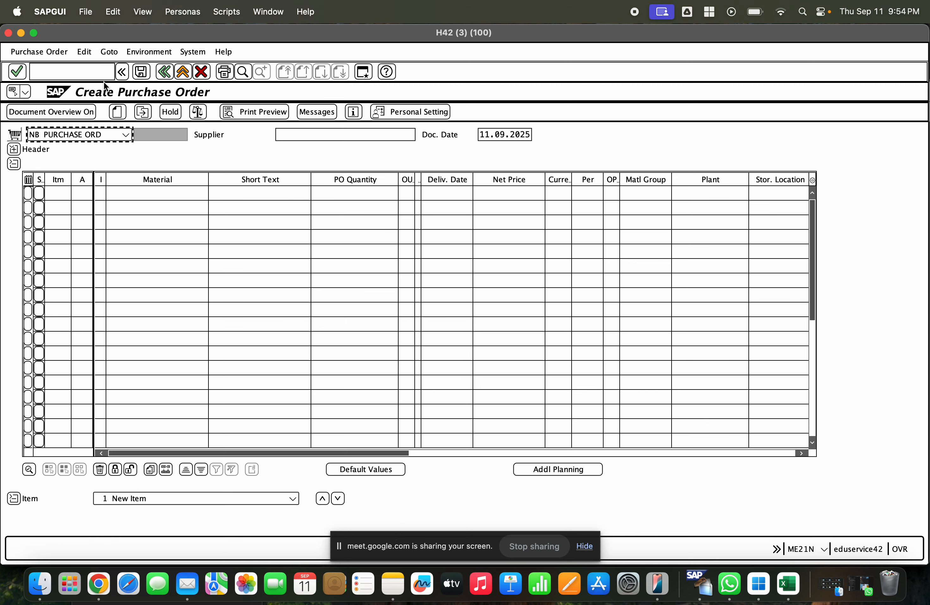
key("Tab")
key("Down")
key("Return")
key("Return")
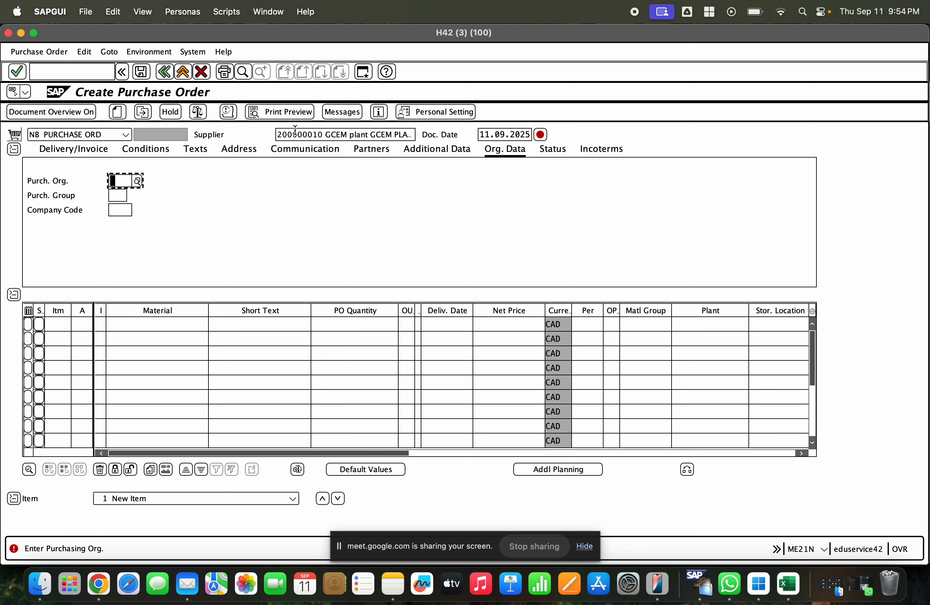
- Set the order's purchasing organization to RAMC, purchasing group to 110 and company code to RAMA
double_click(301, 134)
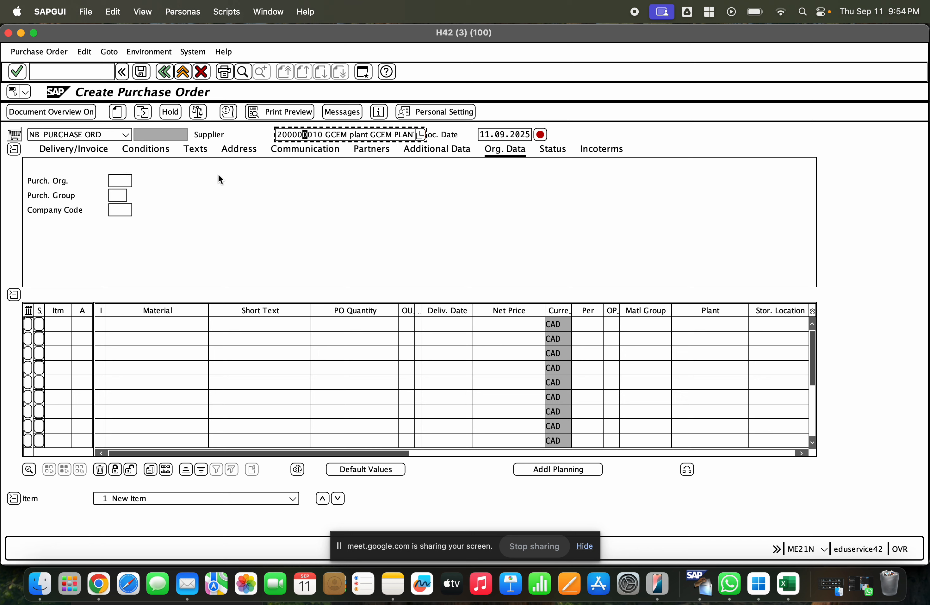
left_click(129, 180)
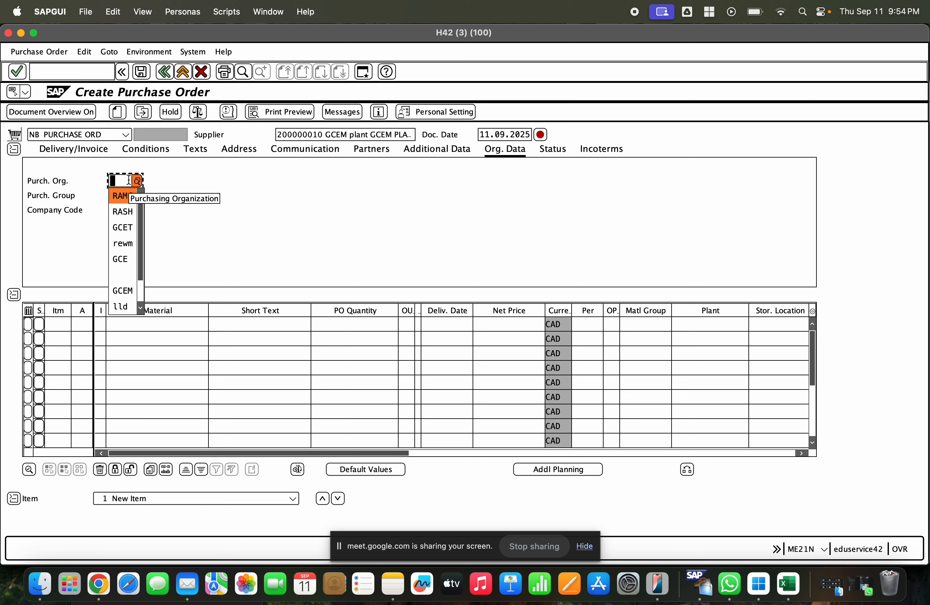
key("Return")
key("Return")
key("Down")
key("Down")
key("Down")
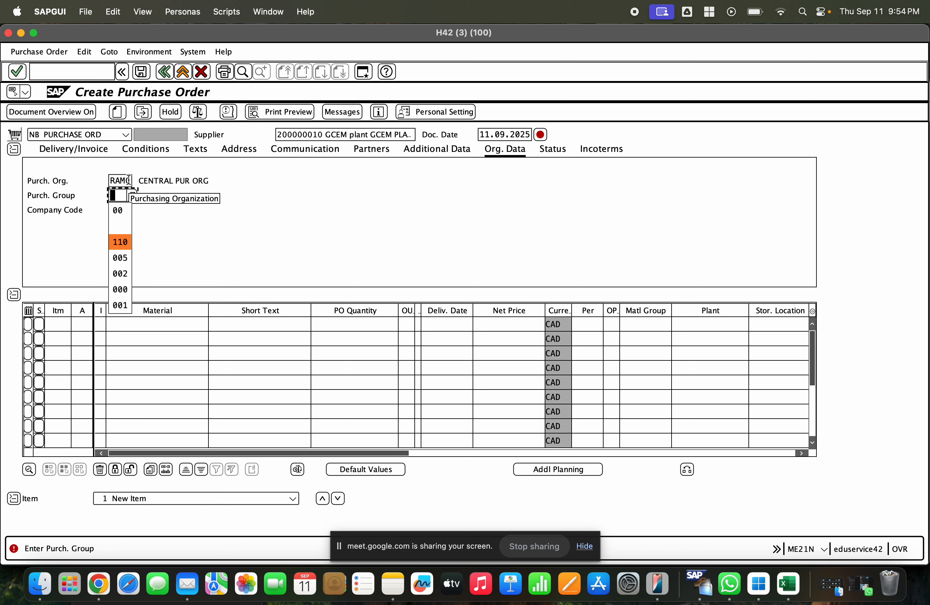
key("Return")
key("Down")
key("Return")
key("Return")
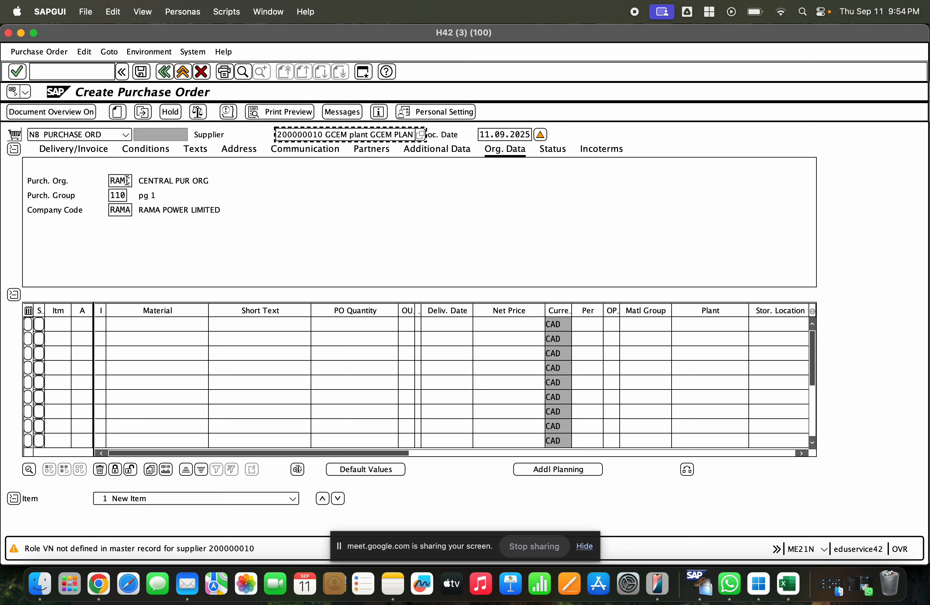
- Add material 1000241 (URANIUM) as the first order item with PLANT HYDERABAD as the plant
left_click(125, 324)
key("Down")
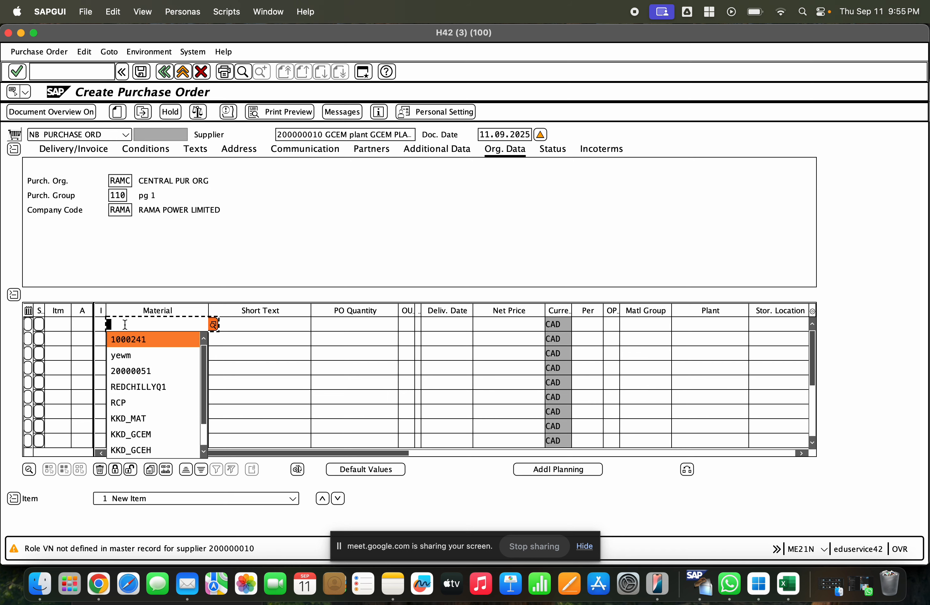
key("Return")
key("Return")
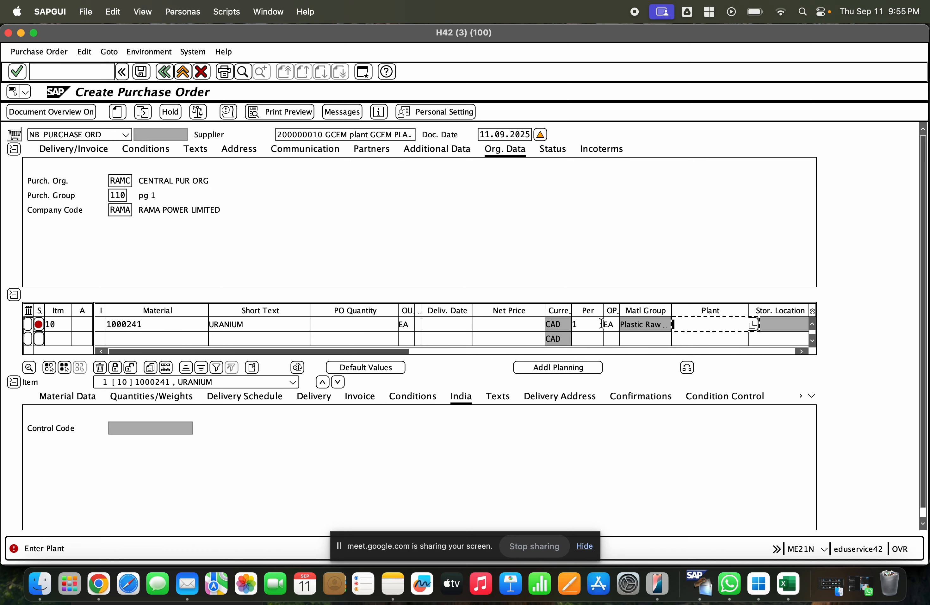
key("Down")
key("Return")
key("Return")
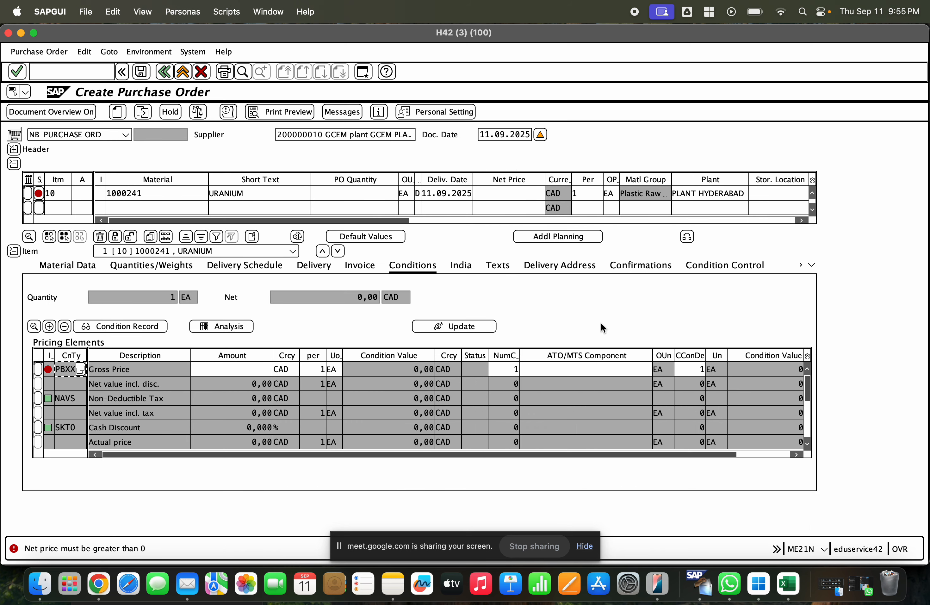
- Set the URANIUM item's order quantity to 100 EA and its net price to 120 CAD
type("1")
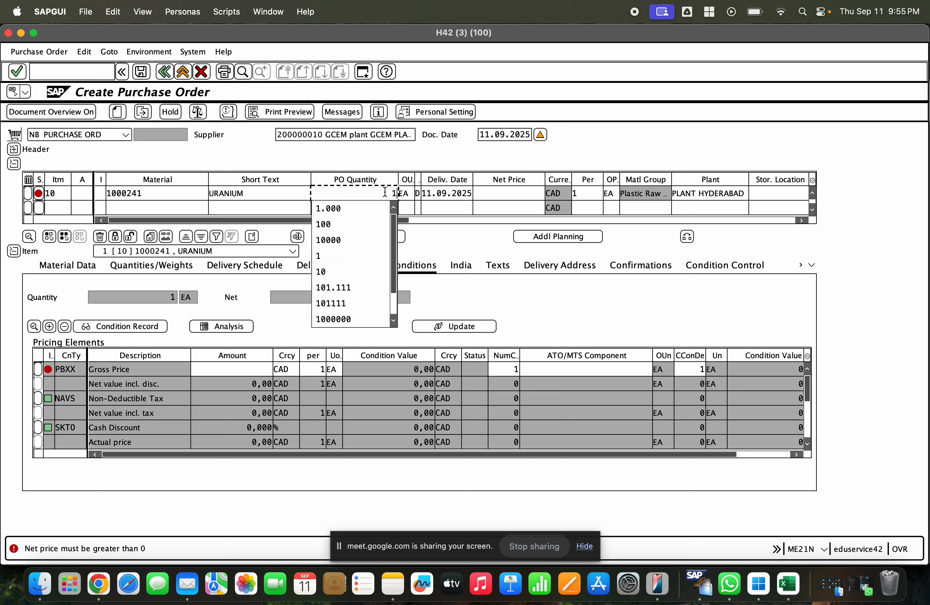
type("00")
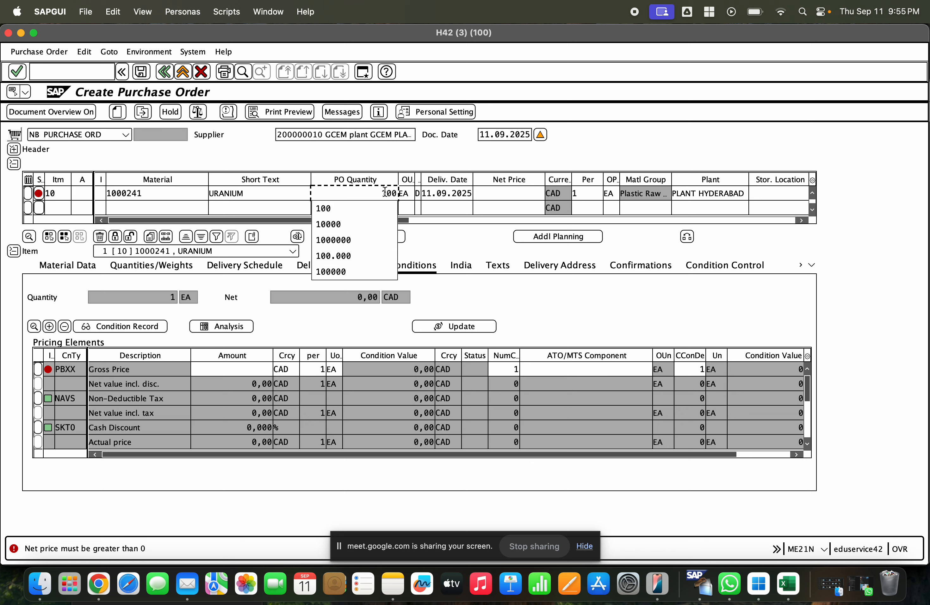
key("Tab")
key("Tab")
key("Tab")
key("Tab")
type("1")
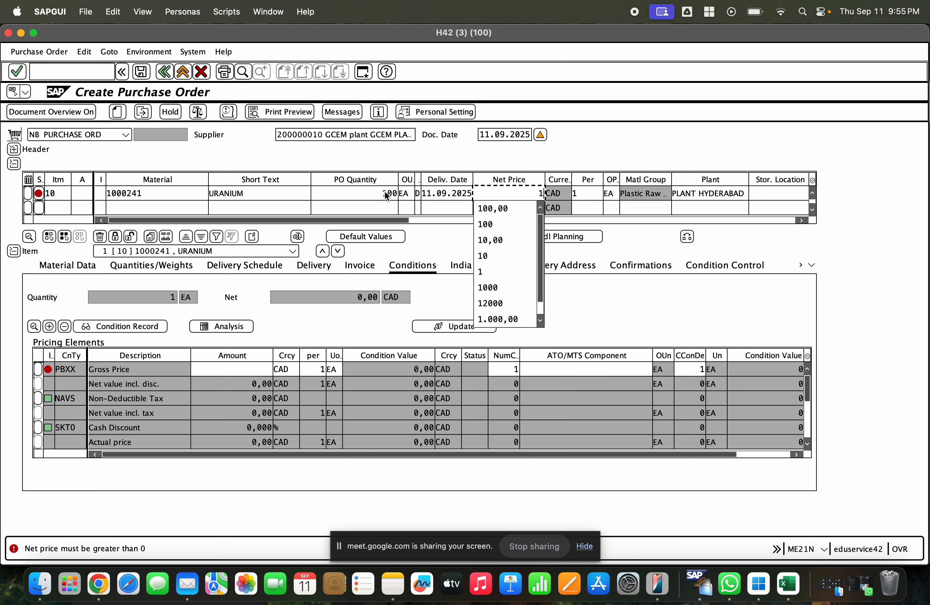
type("20")
key("Return")
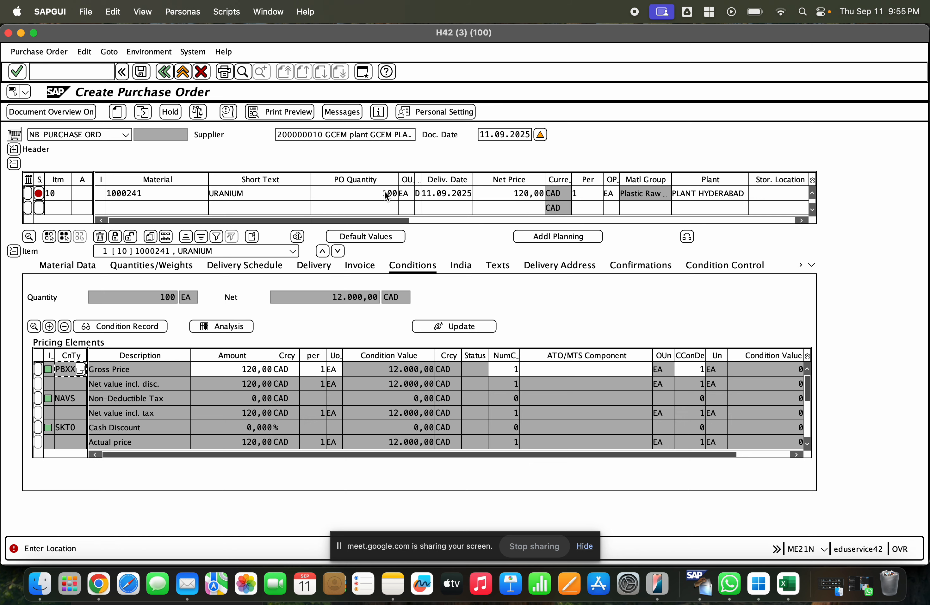
- Assign storage location FINISHED GOODS to the URANIUM item, run the purchase order check and close its message list
left_click(783, 194)
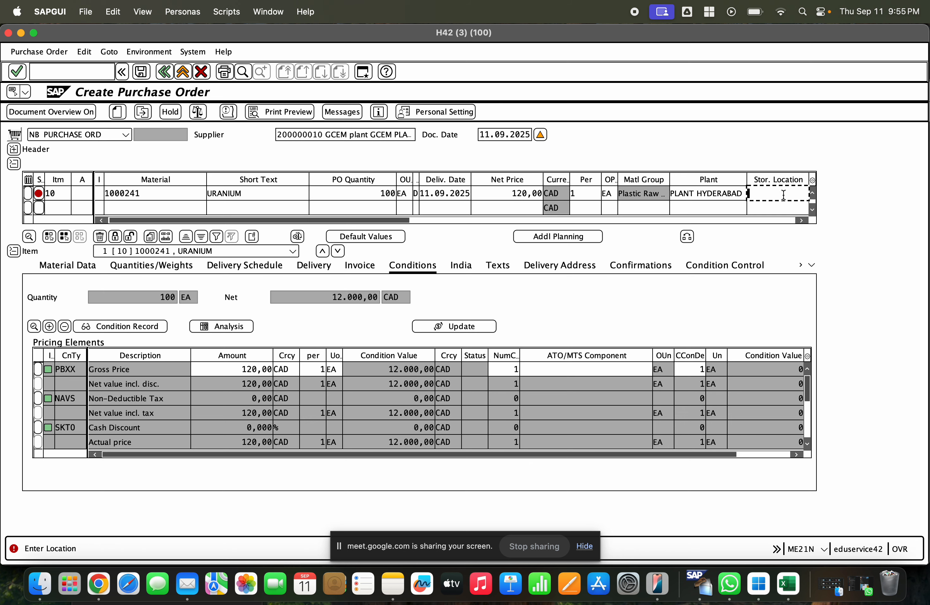
left_click(783, 195)
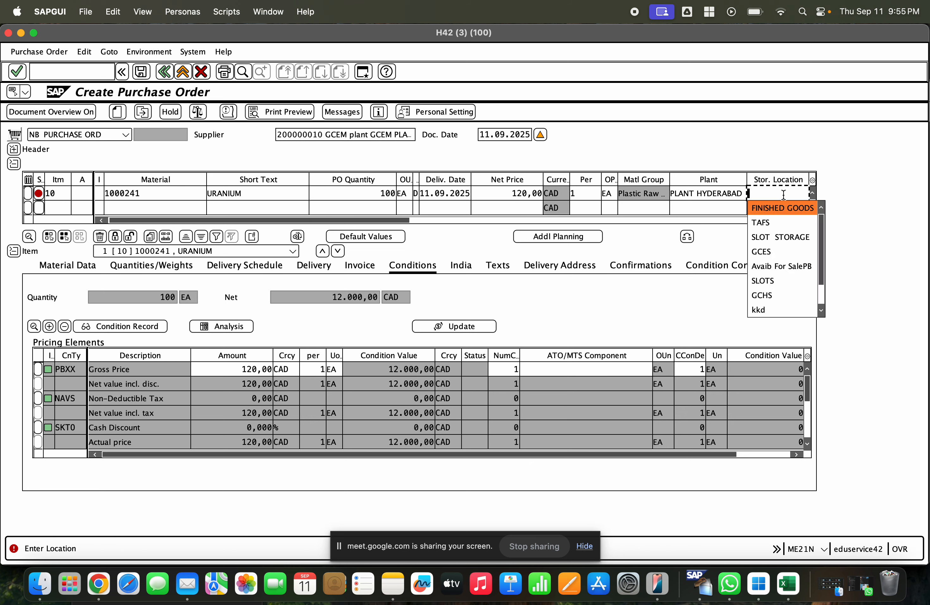
key("Tab")
left_click(745, 196)
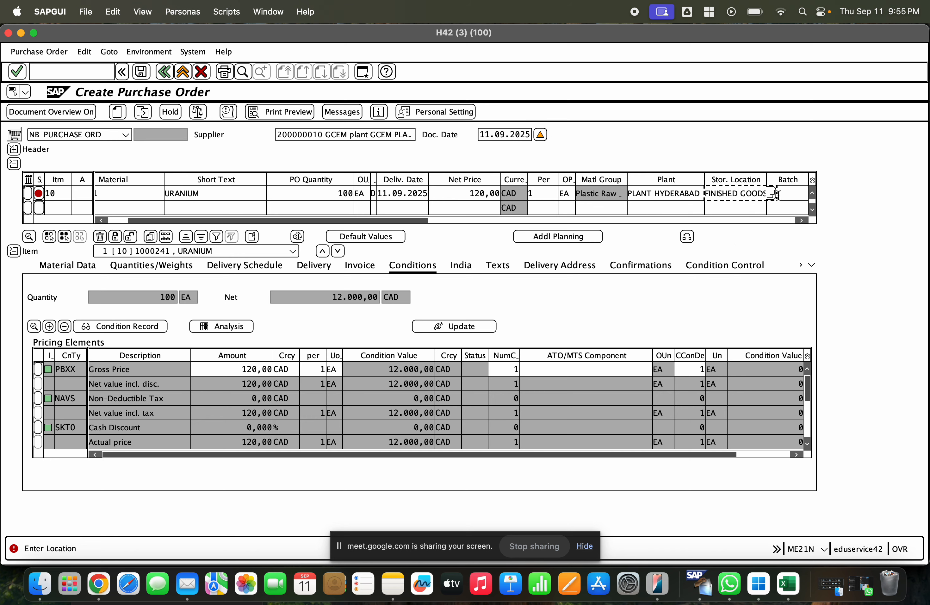
key("Tab")
key("Tab")
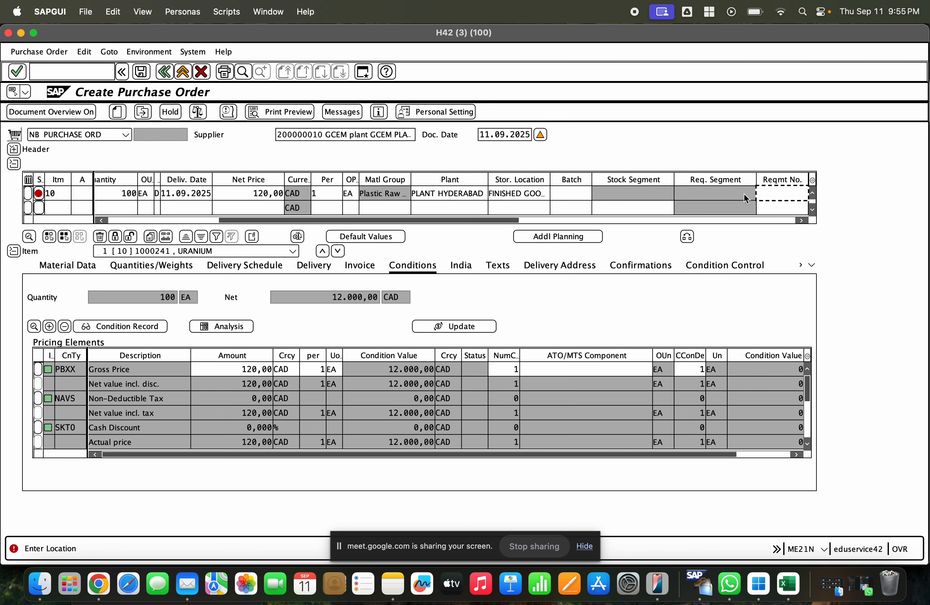
left_click(543, 193)
key("Return")
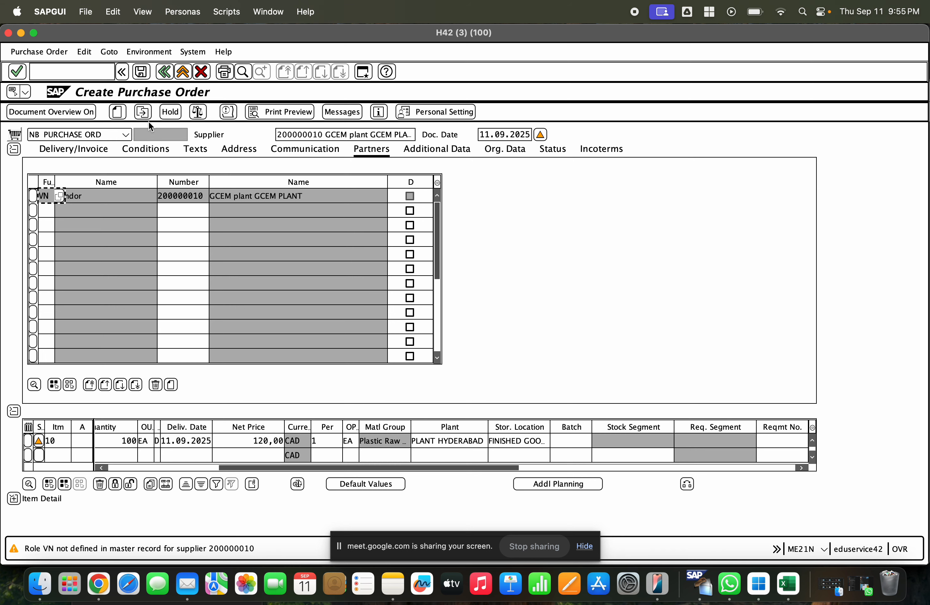
left_click(197, 112)
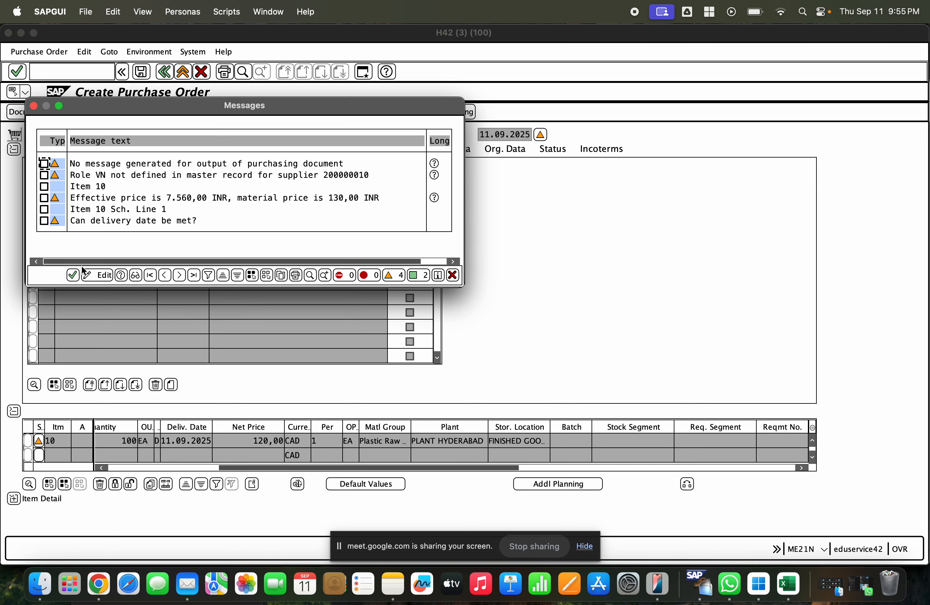
left_click(73, 275)
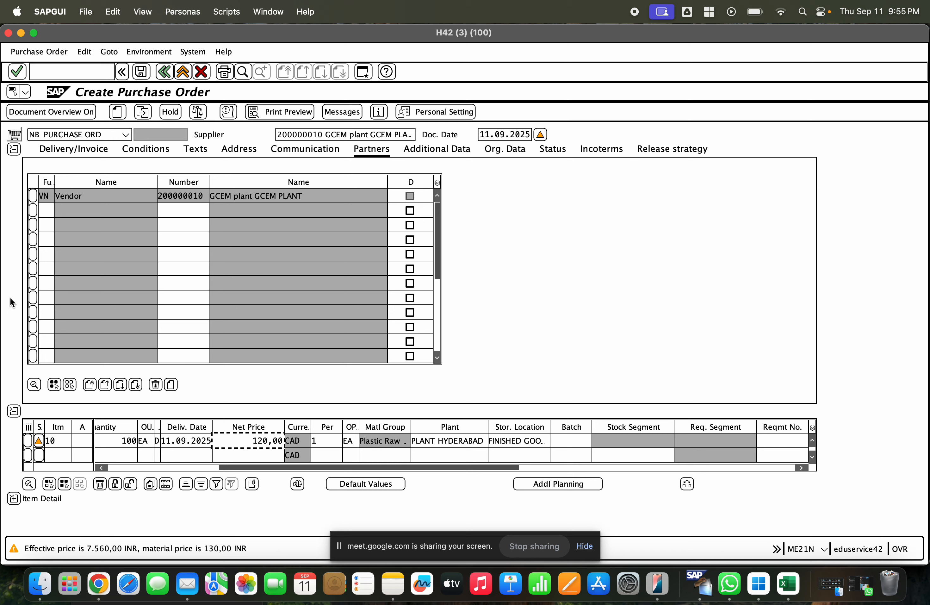
- Collapse the header and item overview, then examine the customer and sales area in the URANIUM item's shipping data
left_click(13, 149)
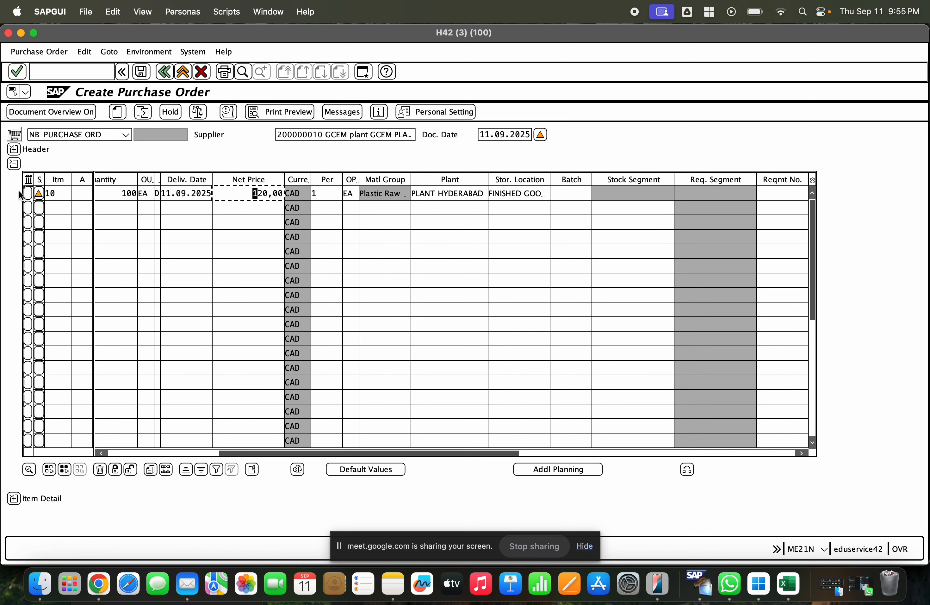
left_click(13, 164)
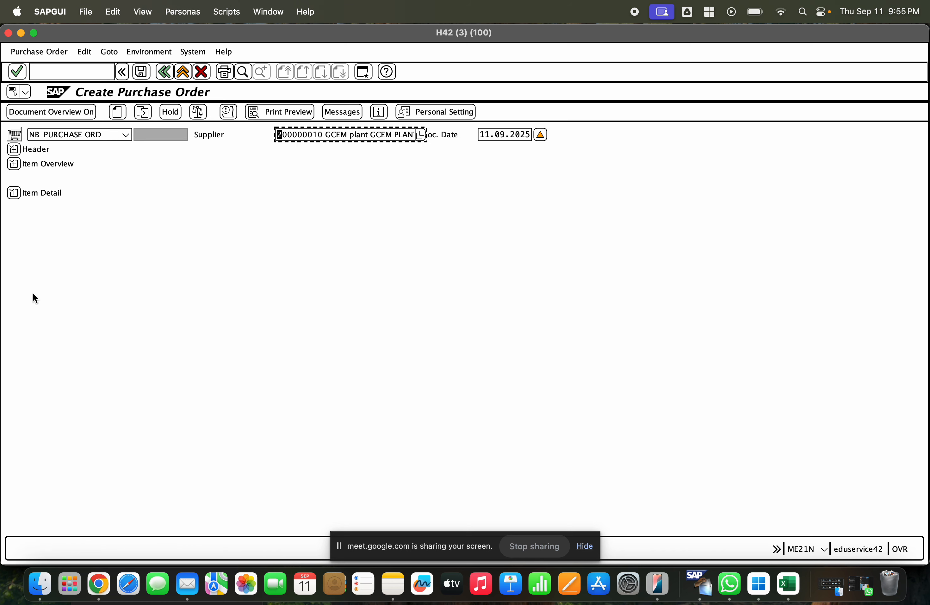
left_click(13, 192)
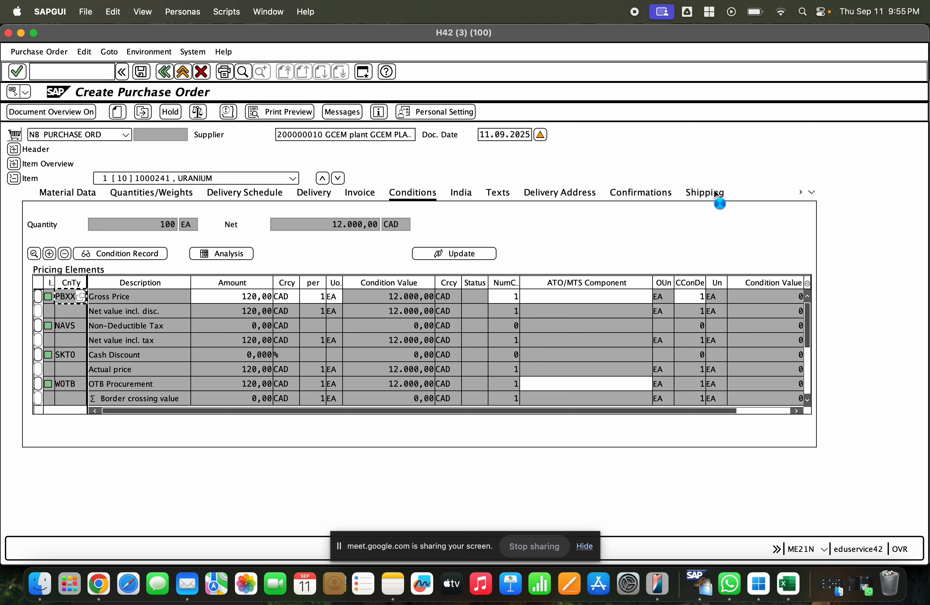
left_click(716, 192)
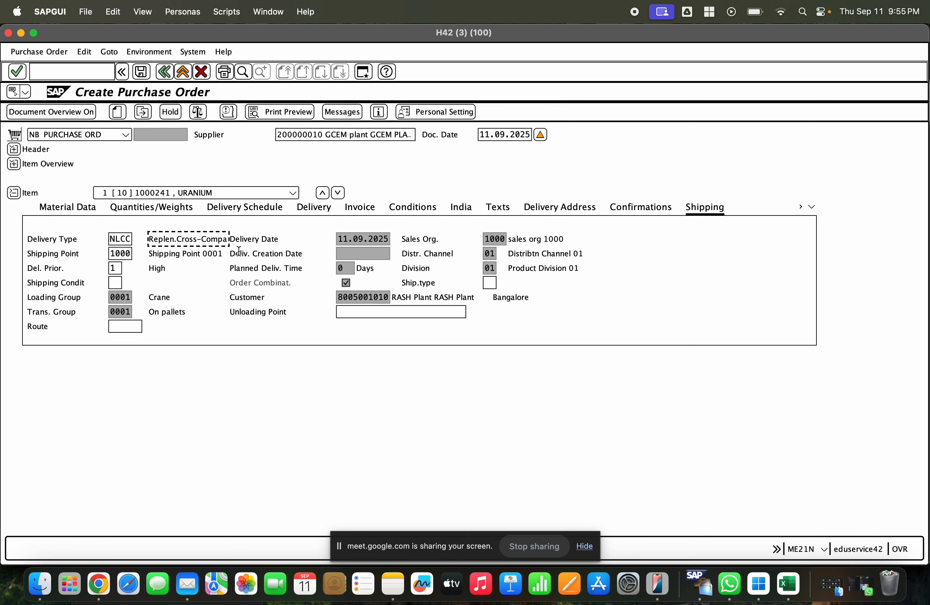
left_click(314, 135)
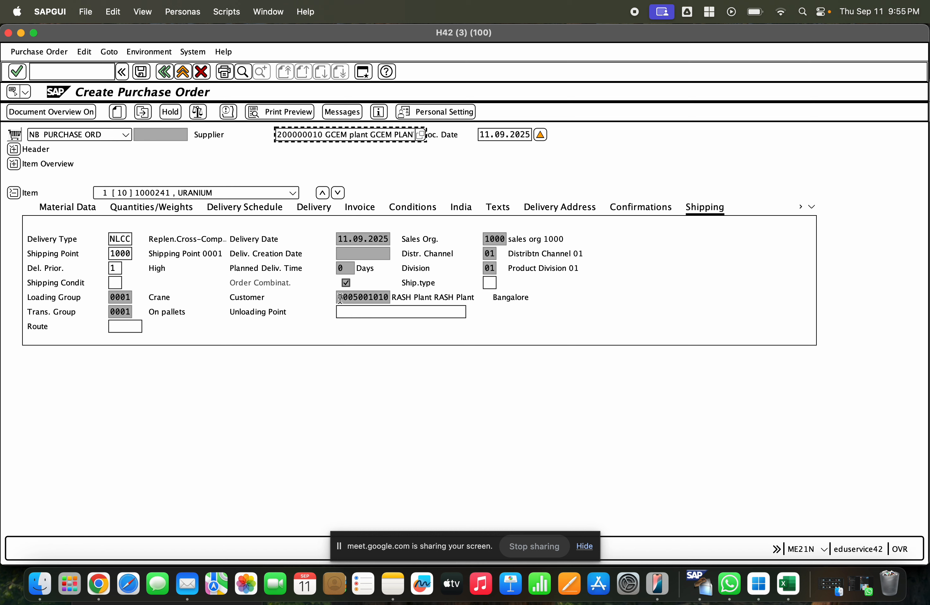
left_click_drag(338, 298, 387, 297)
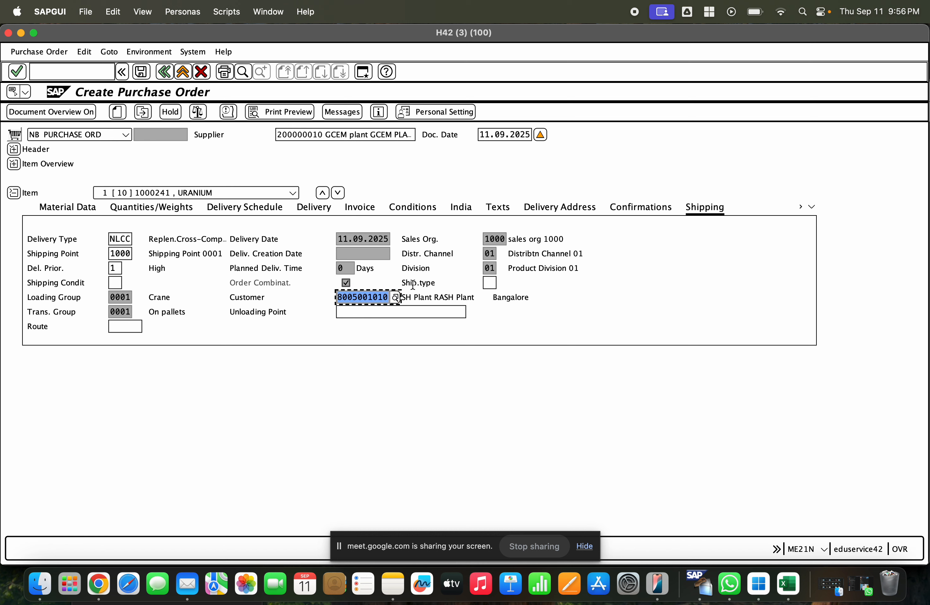
left_click(491, 240)
left_click(492, 248)
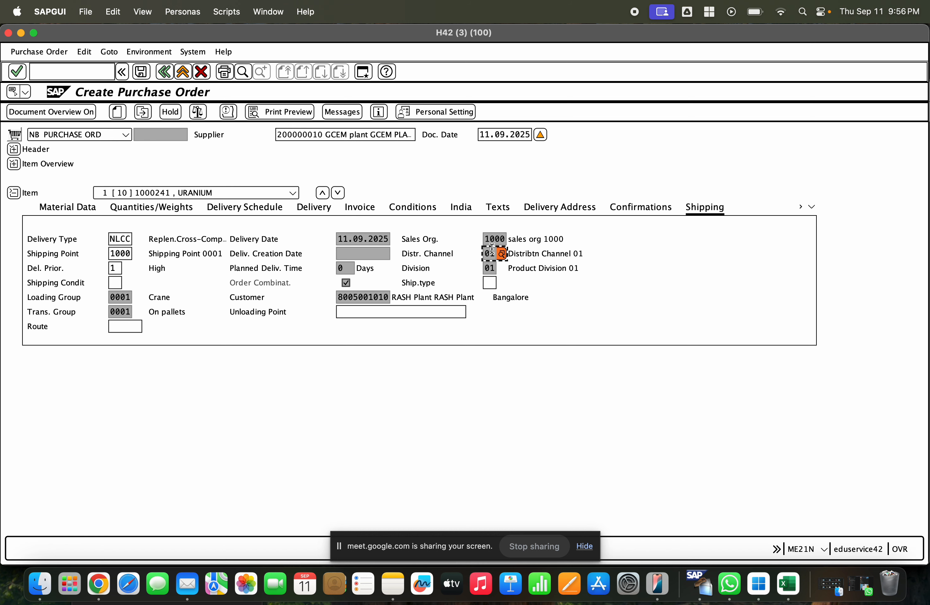
left_click(496, 269)
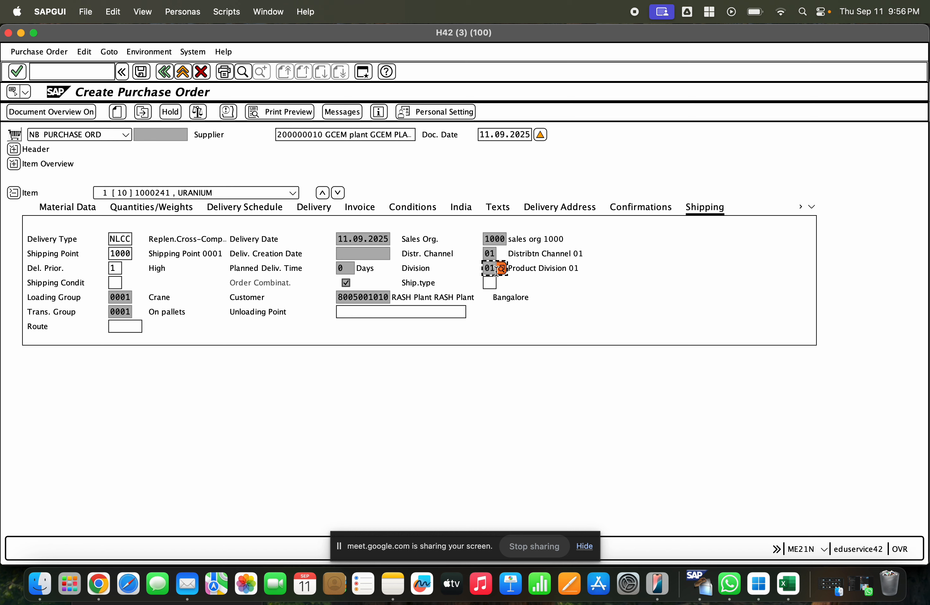
- Examine the URANIUM item's delivery type, shipping point, priority and loading group, and look up the available shipping conditions
left_click(117, 297)
left_click(115, 268)
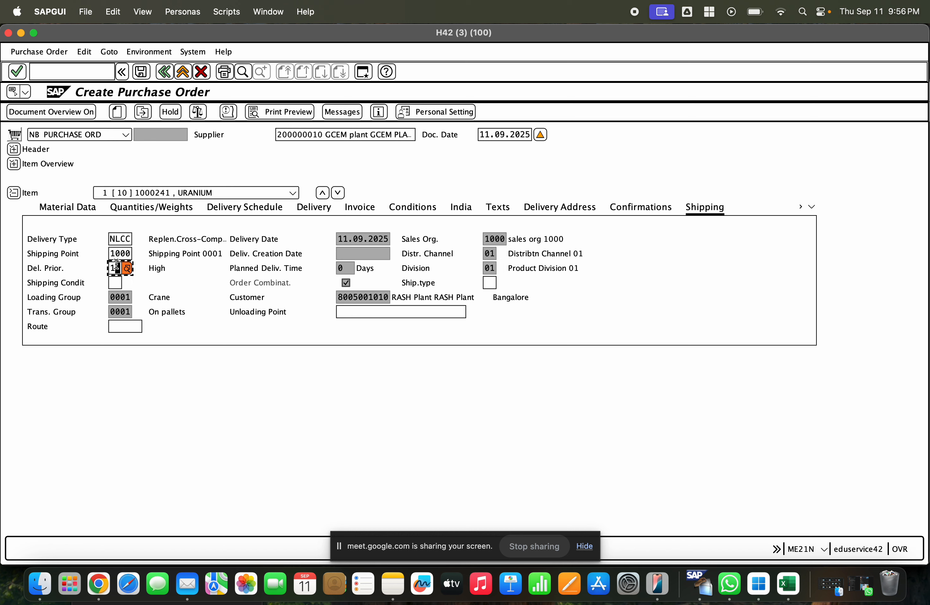
left_click(120, 254)
left_click(123, 239)
left_click(115, 282)
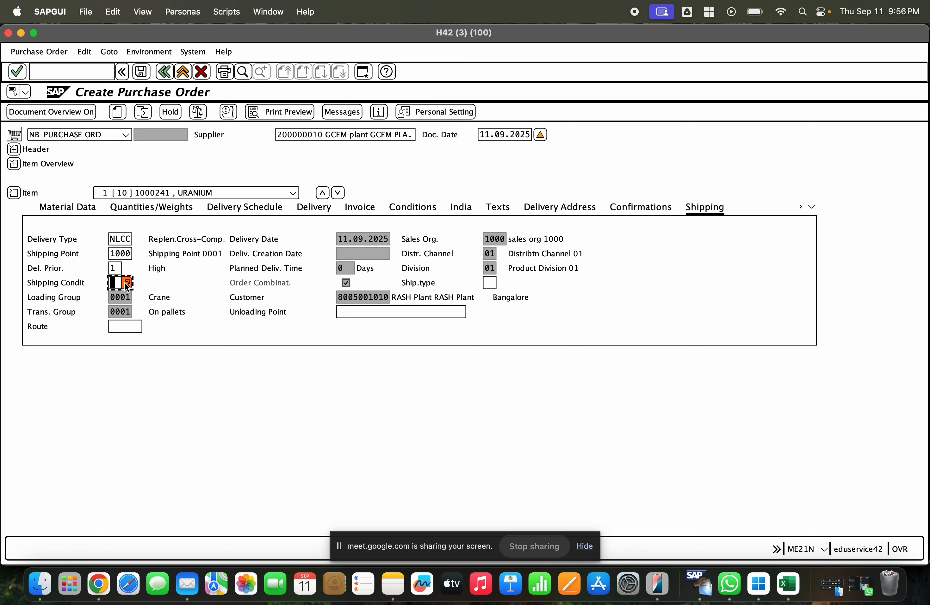
left_click(127, 282)
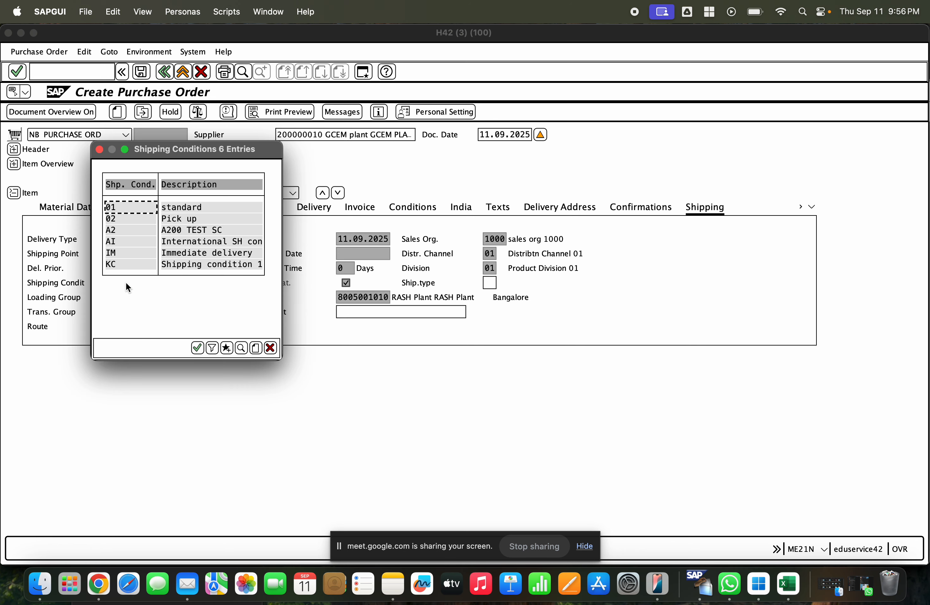
left_click(194, 208)
double_click(251, 218)
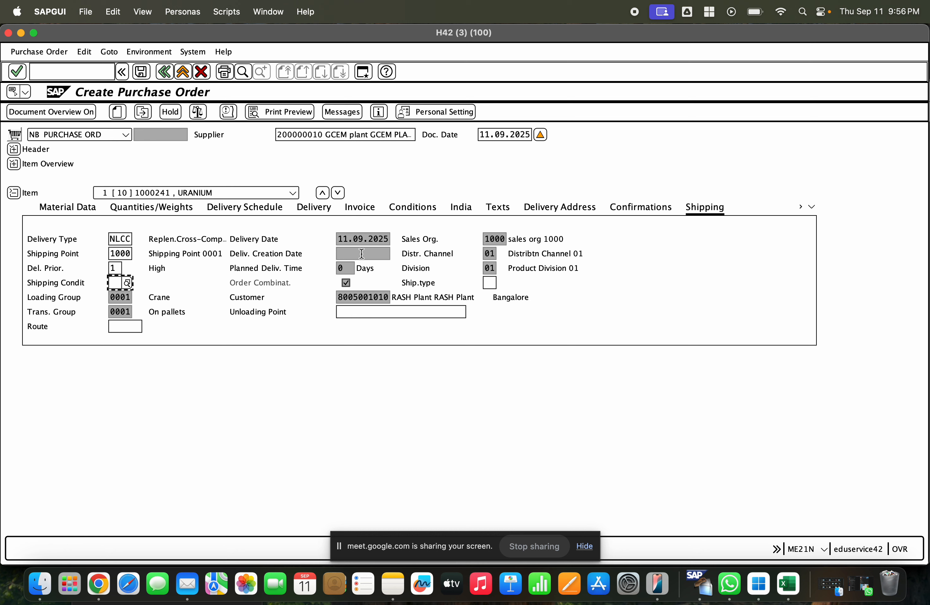
- Copy the customer number from the item's shipping data and open that customer for change in another session with transaction XD02
left_click_drag(340, 297, 397, 299)
key("super+c")
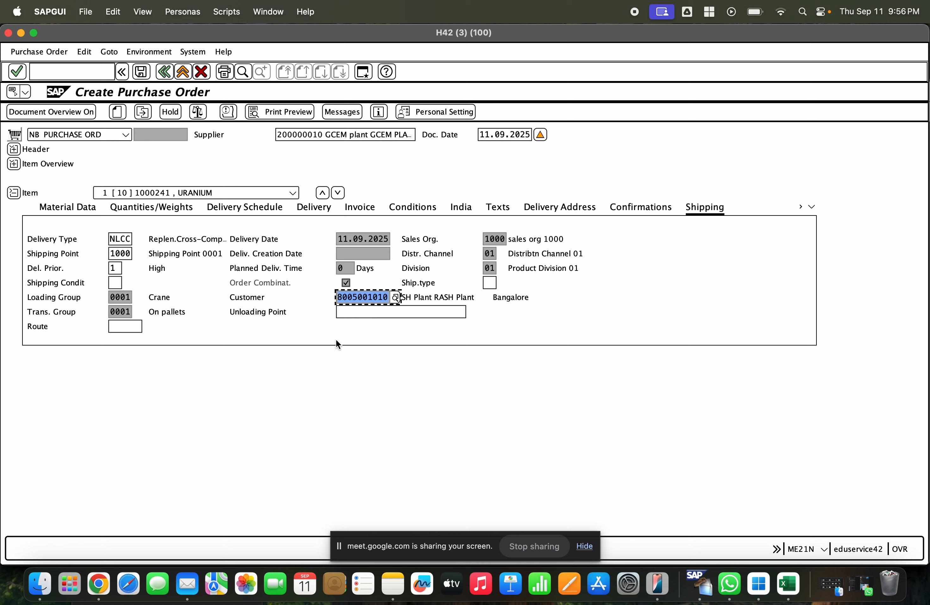
left_click(361, 76)
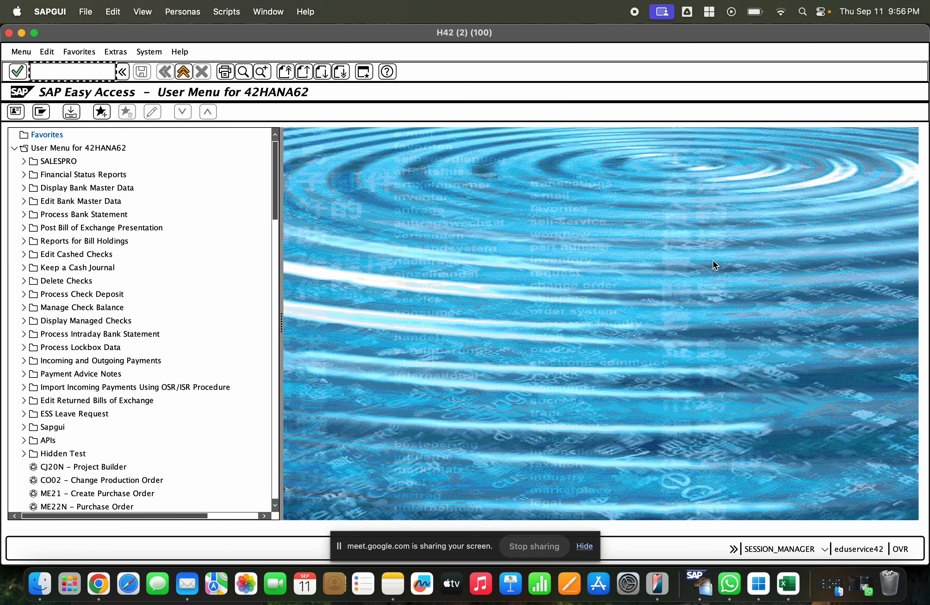
type("xd02")
key("Return")
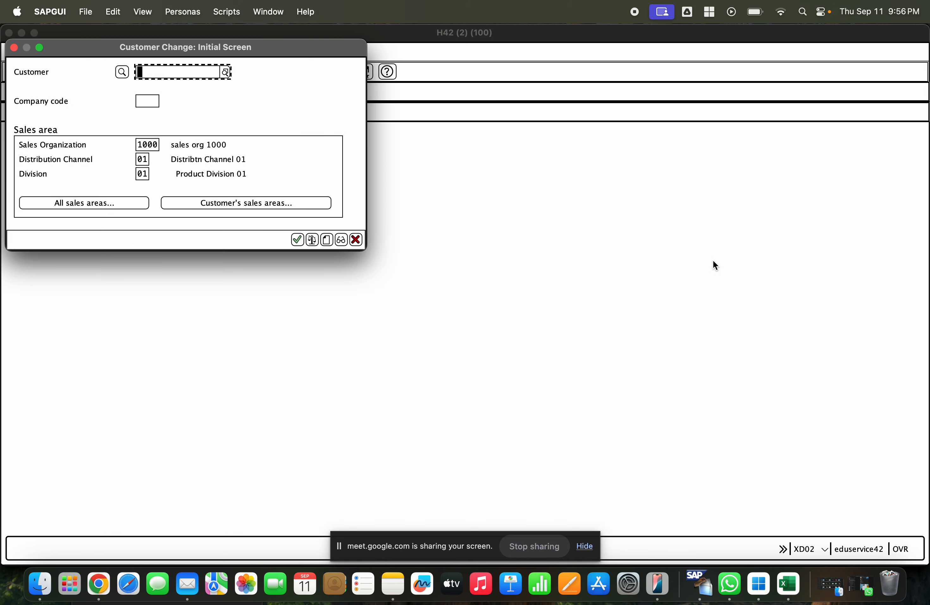
key("super+v")
key("Return")
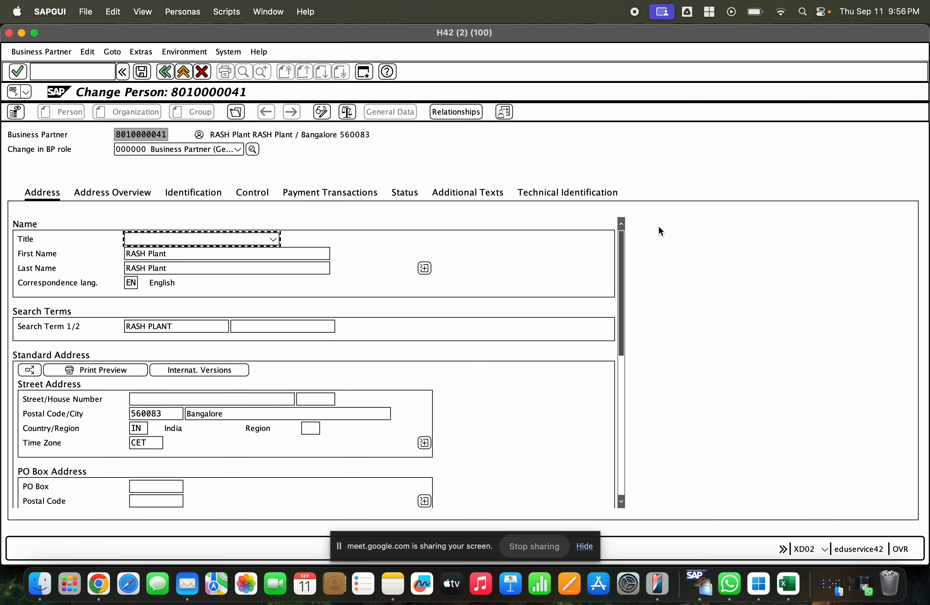
- Switch the RASH Plant business partner to role FLCU01 Customer (Maintained) and open its sales and distribution data
left_click(212, 153)
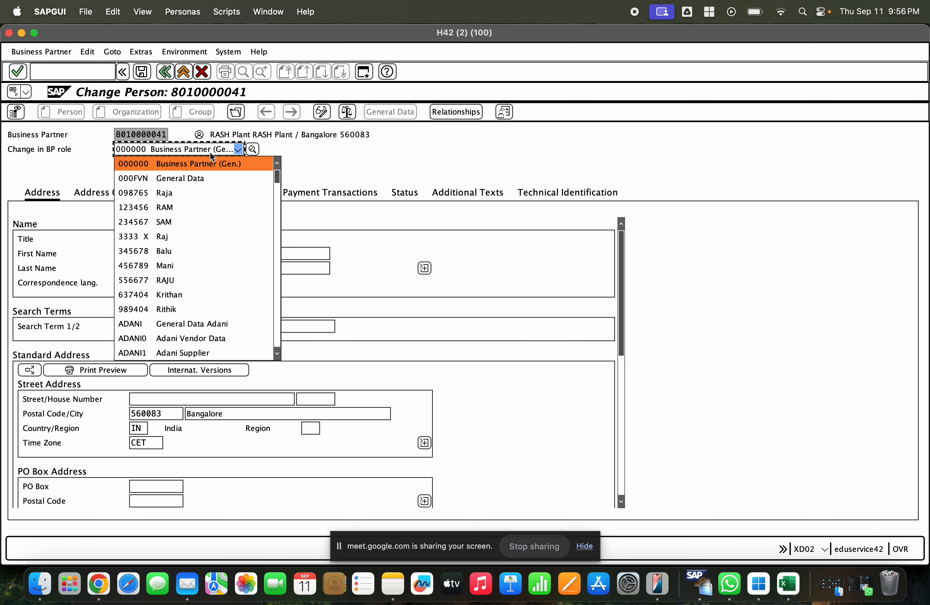
key("f")
key("Return")
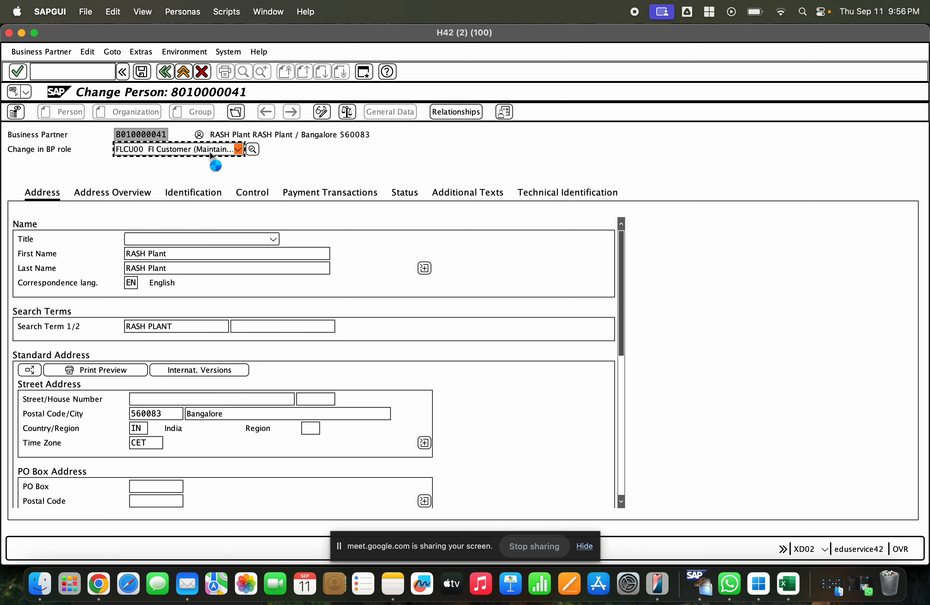
left_click(205, 149)
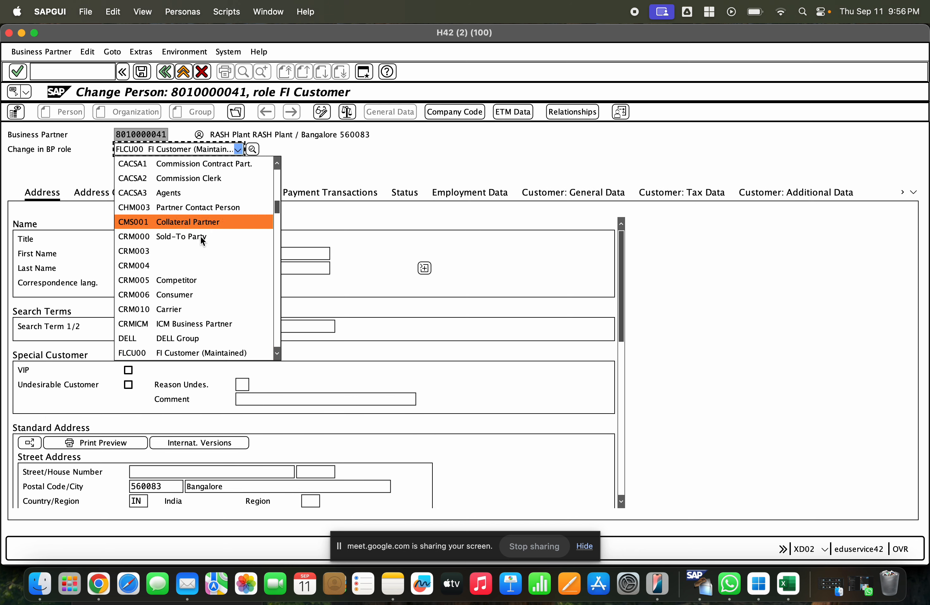
scroll(201, 239, "down", 3)
left_click(202, 307)
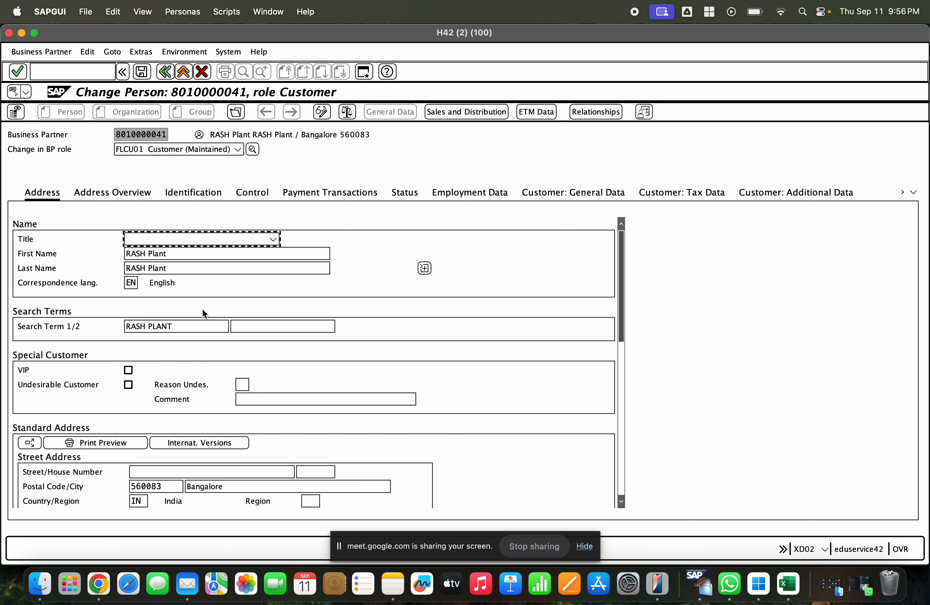
left_click(454, 112)
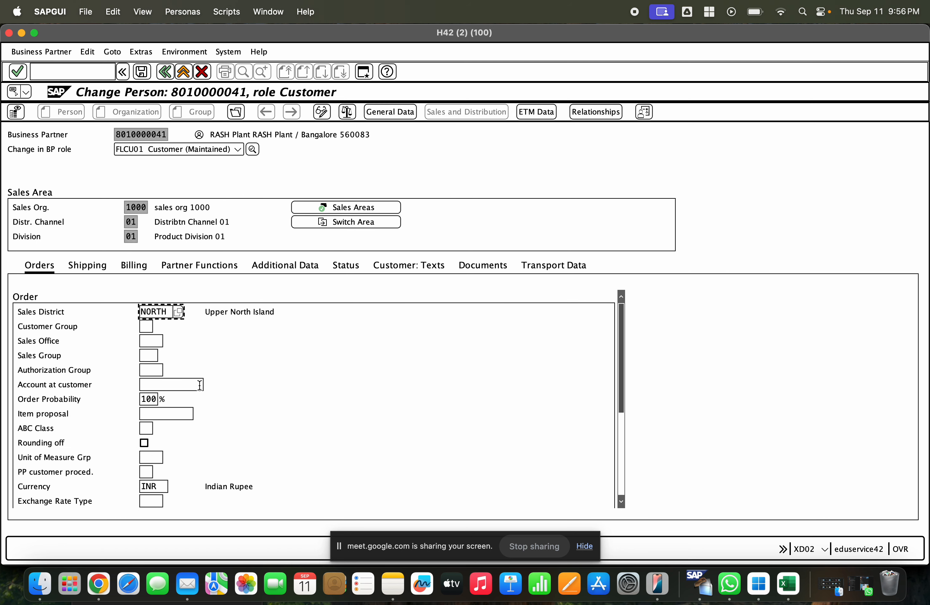
- Review the customer's order data, recheck the shipping condition in the purchase order item and return to the customer
scroll(199, 386, "down", 5)
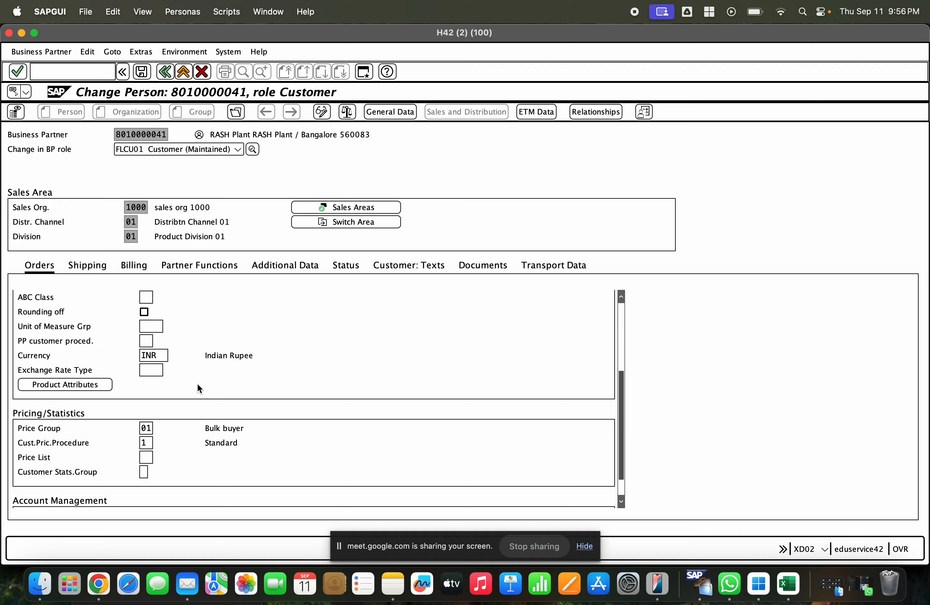
left_click(21, 33)
left_click(110, 287)
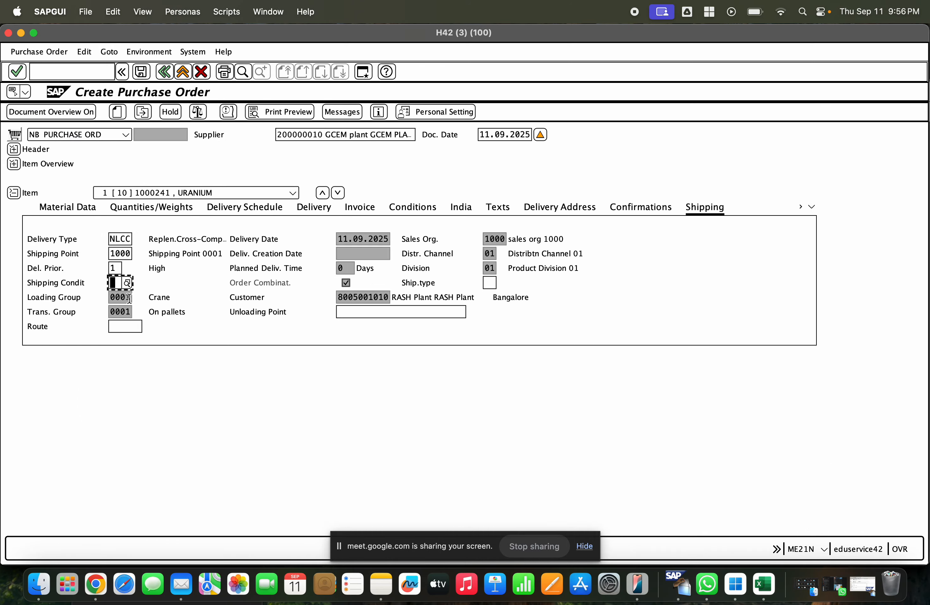
left_click(840, 585)
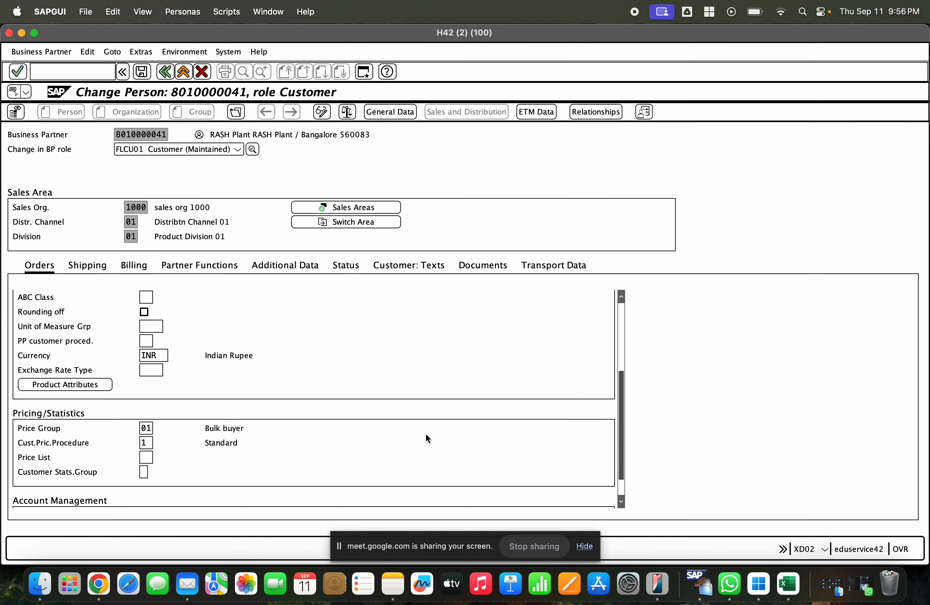
- Set the customer's shipping conditions to 01 (standard) in its shipping data and save the business partner
left_click(90, 268)
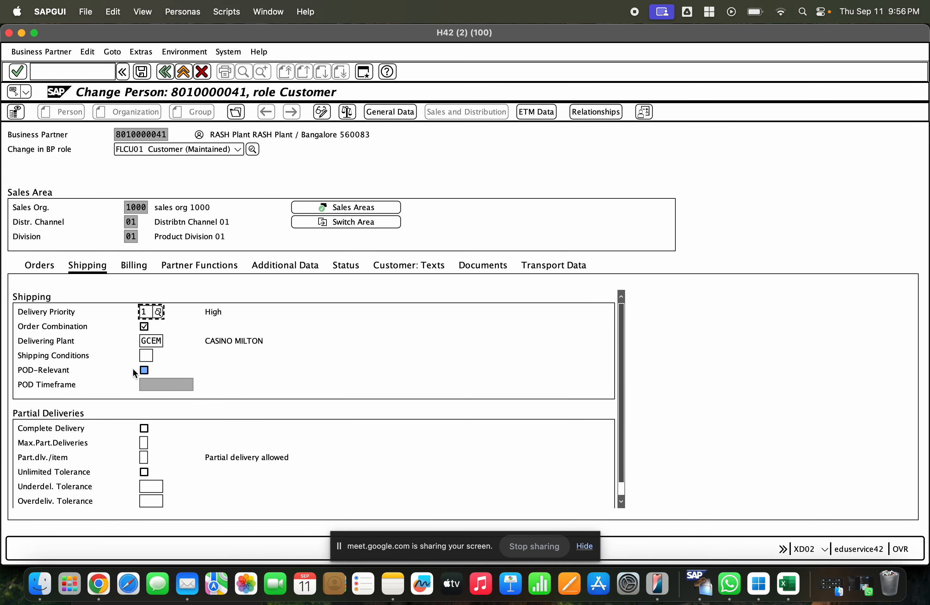
left_click(145, 356)
left_click(158, 355)
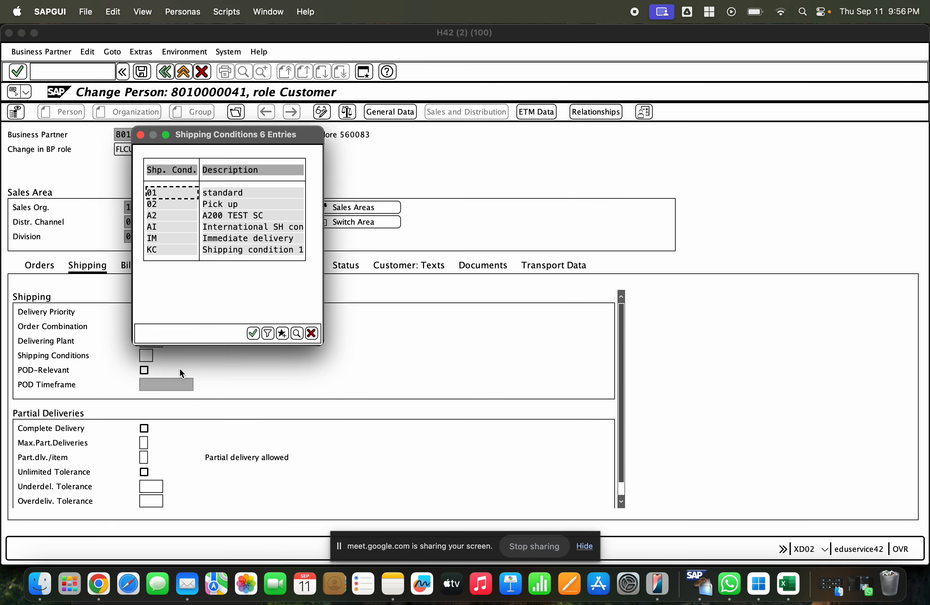
double_click(229, 192)
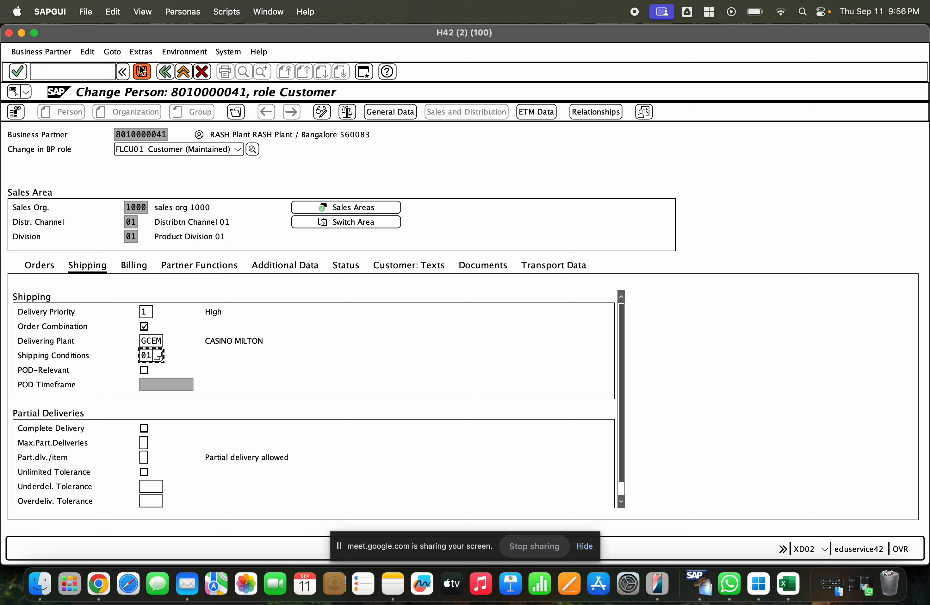
key("super+s")
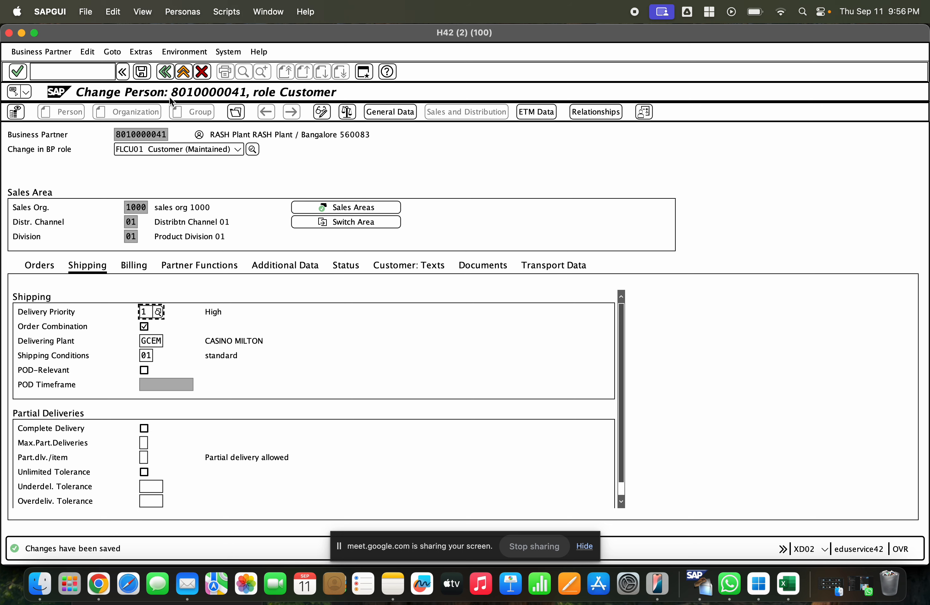
- Leave the customer maintenance, discard the unsaved purchase order and start a new one with transaction ME21N
left_click(183, 75)
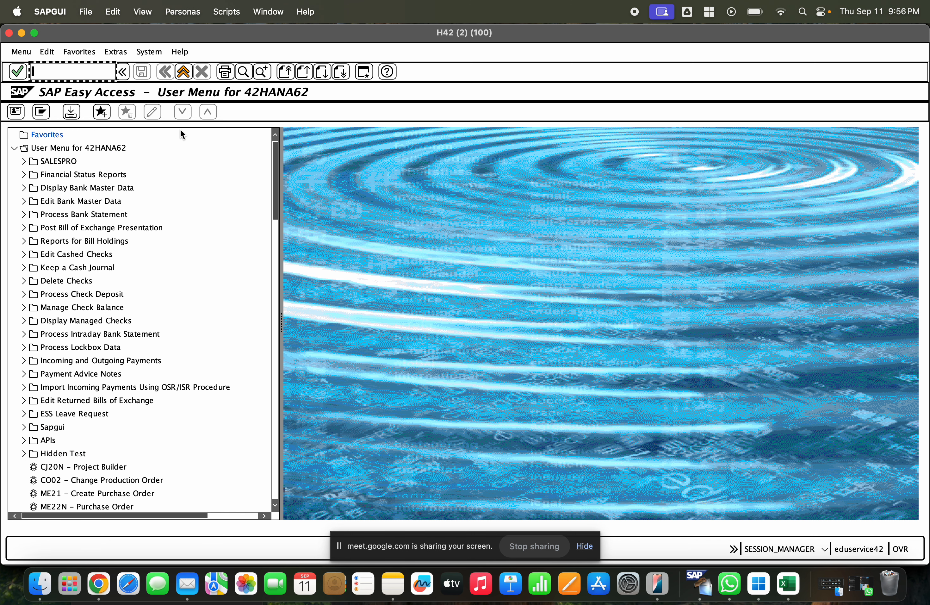
left_click(181, 73)
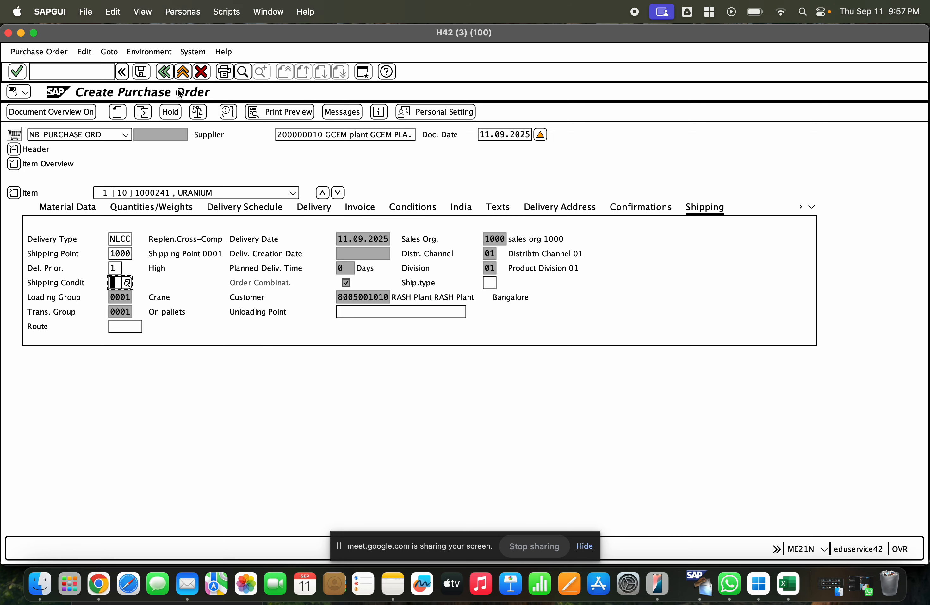
left_click(182, 71)
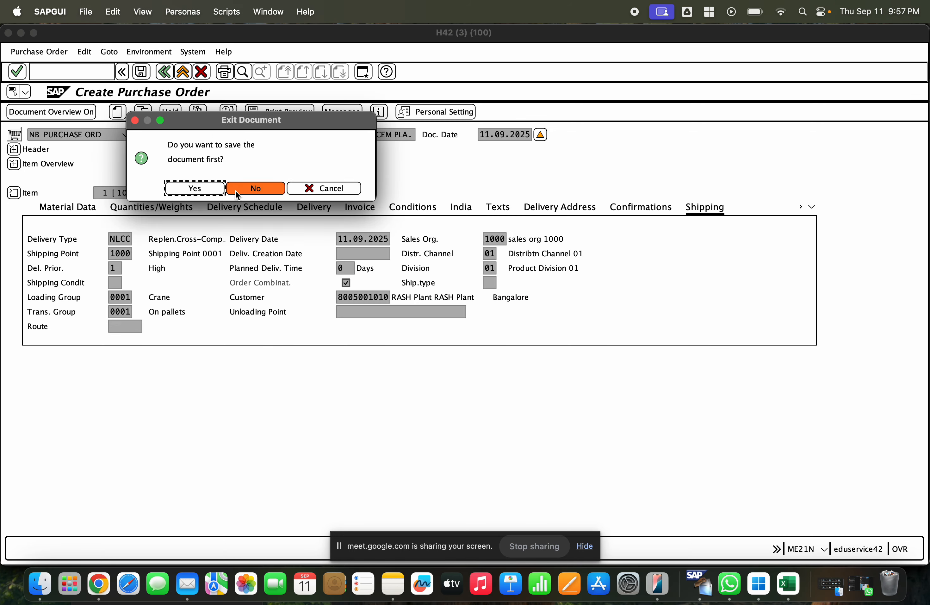
left_click(256, 189)
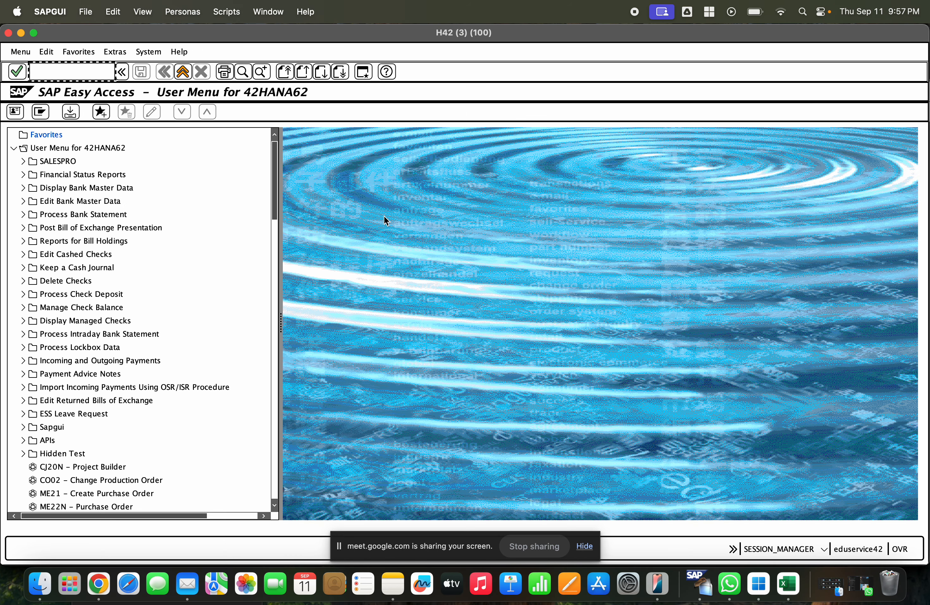
type("me21n")
key("Return")
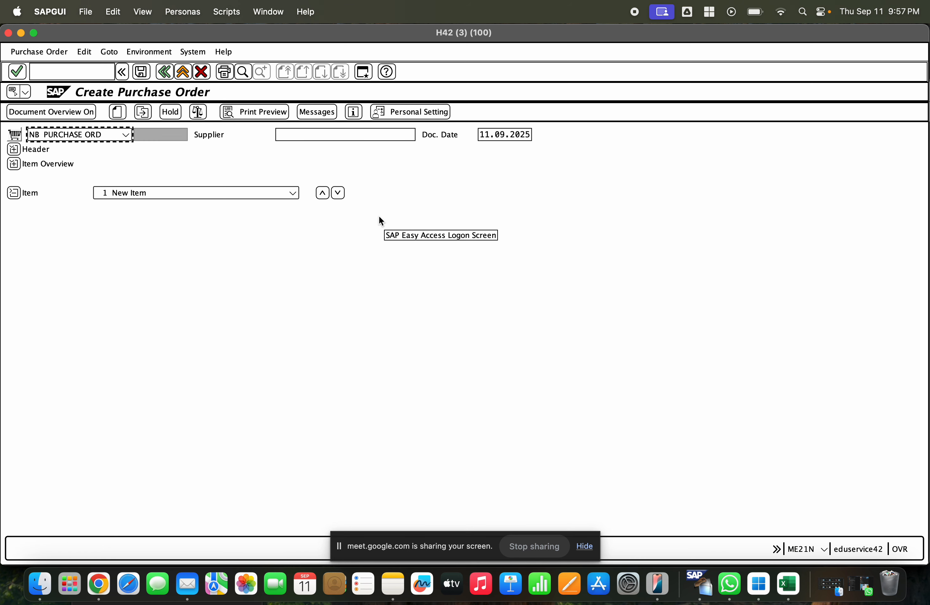
- Set the supplier of the new NB purchase order to GCEM plant
left_click(361, 129)
key("Down")
key("Return")
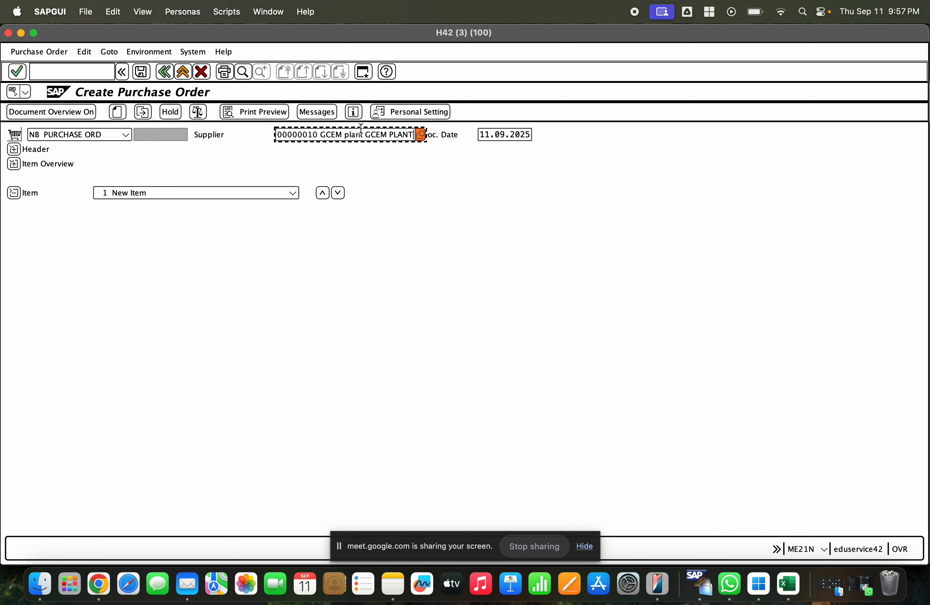
key("Return")
left_click(362, 130)
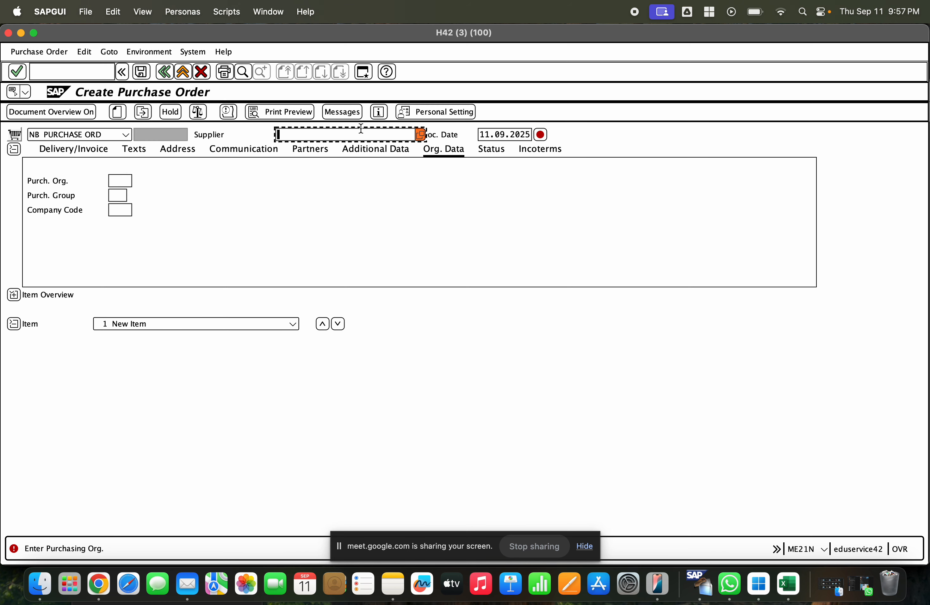
key("Down")
key("Down")
key("Return")
key("Return")
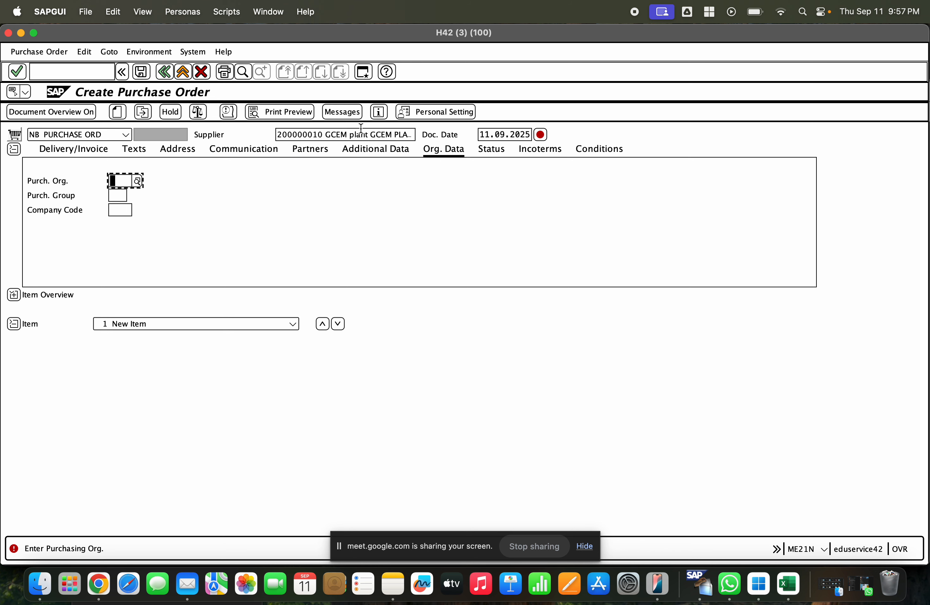
- Set the purchase order's purchasing organization to RAMC in the organizational data
key("Down")
key("Return")
key("Return")
key("Down")
key("Down")
key("Down")
key("Return")
key("Return")
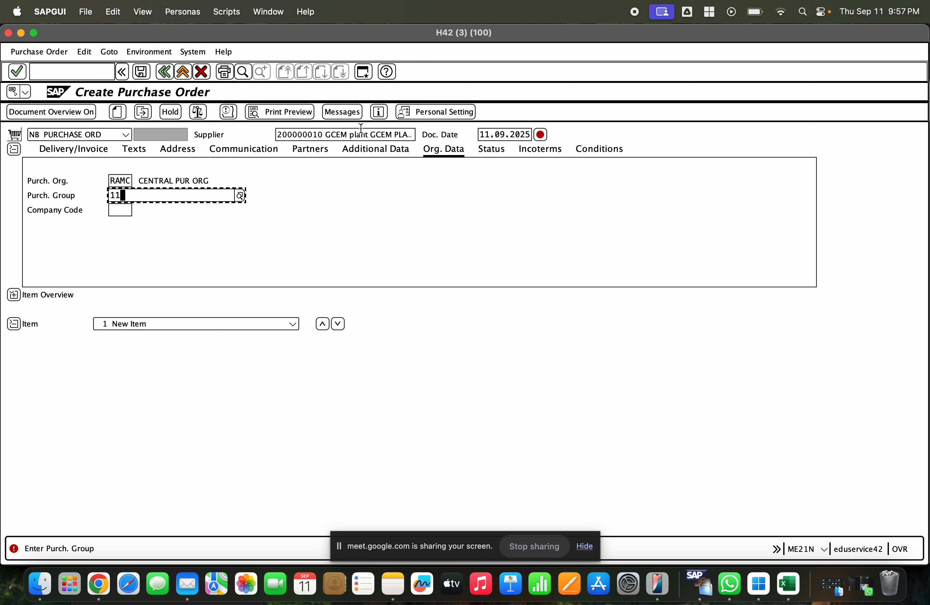
- Set the purchasing group to 110 and the company code to RAMA in the organizational data
key("Down")
key("Down")
key("Down")
key("Down")
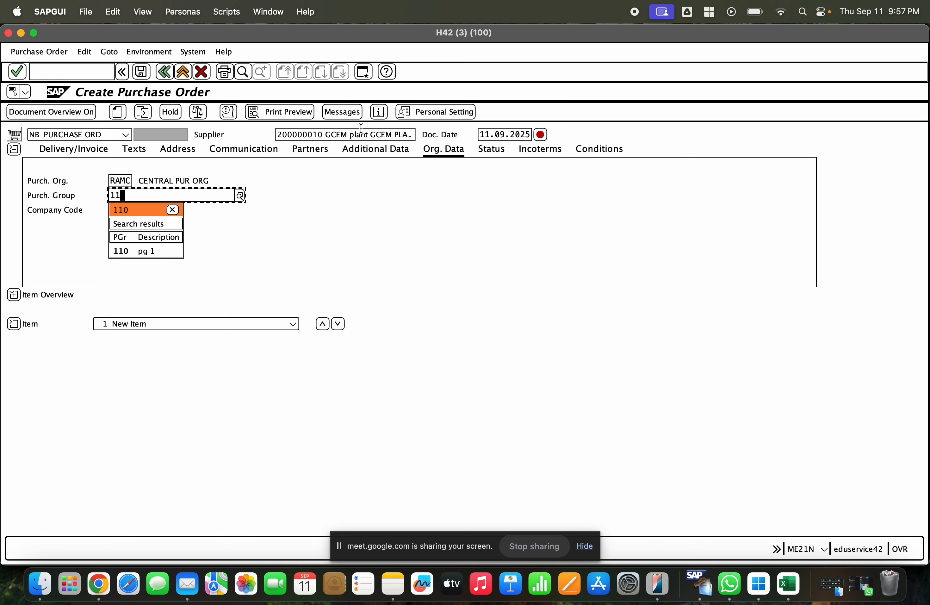
key("Return")
key("Return")
type("r")
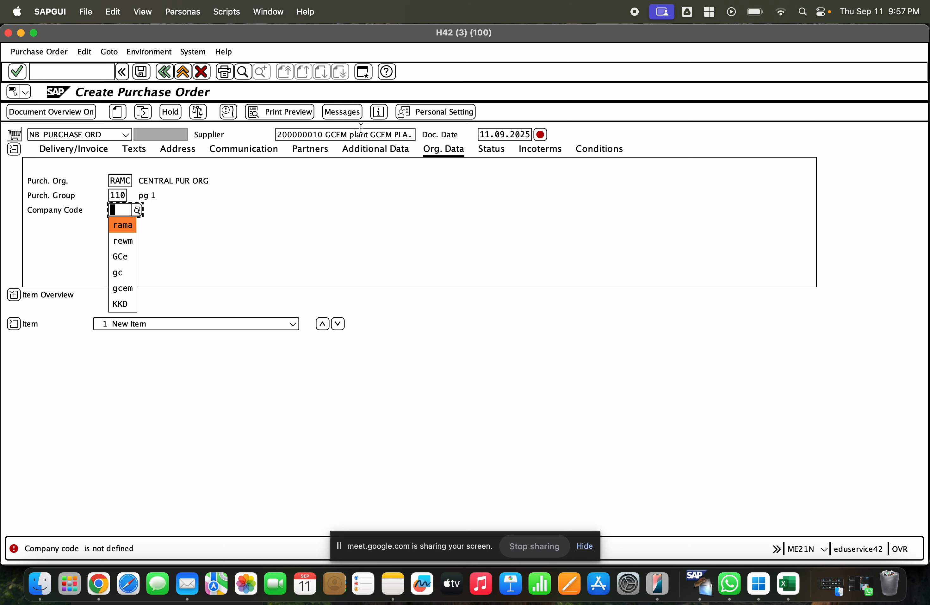
key("Return")
key("Return")
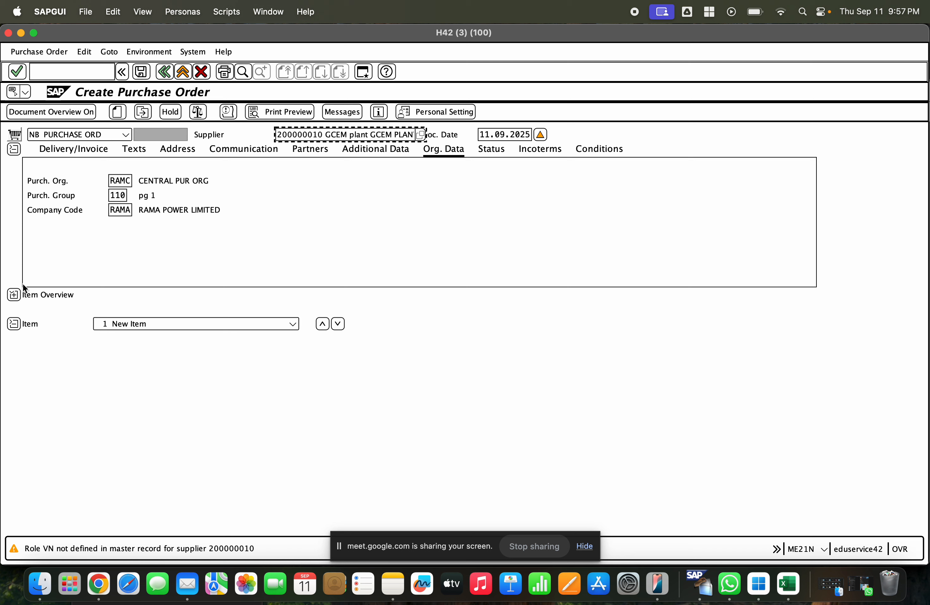
- Add an item for material 1000241 with Plant Hyderabad as the receiving plant in the item overview
left_click(14, 295)
left_click(150, 325)
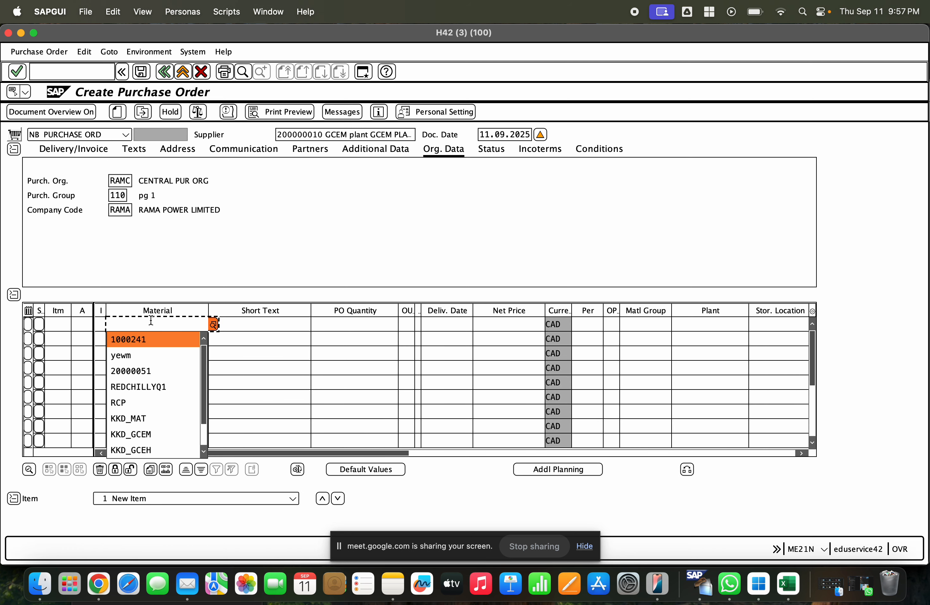
key("Return")
key("Return")
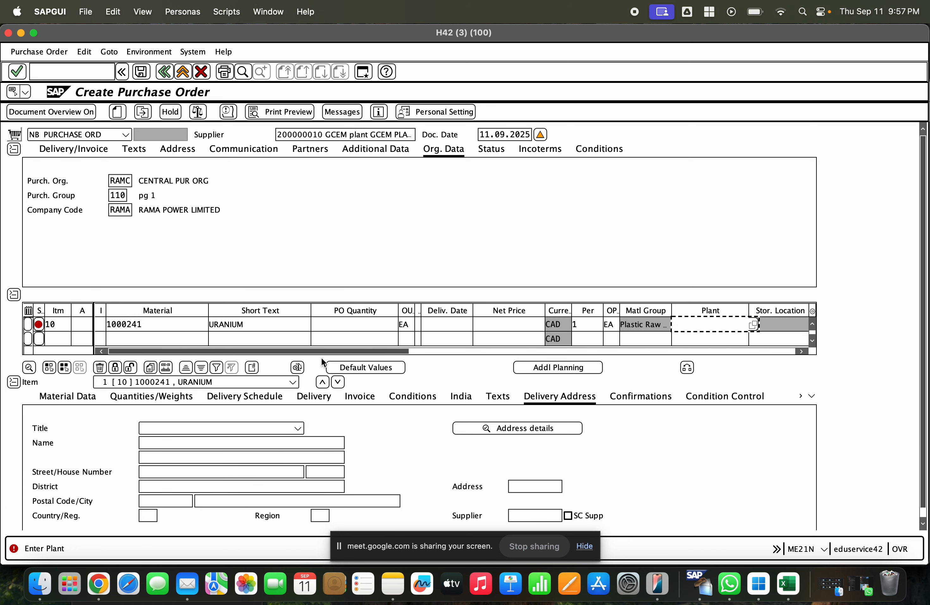
key("Down")
key("Return")
key("Return")
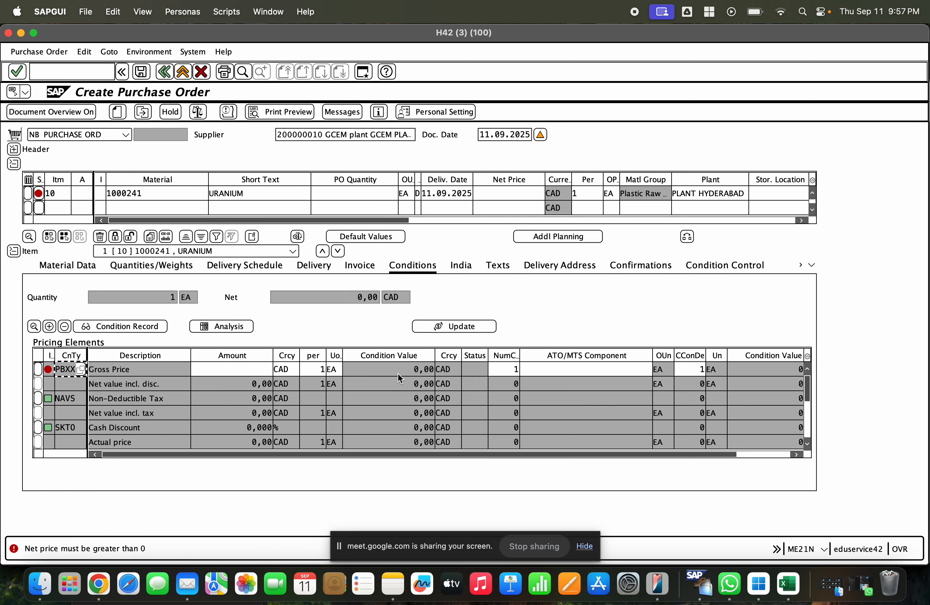
- Set the URANIUM item's order quantity to 10 and its net price to 120,00 CAD
left_click(381, 192)
type("10")
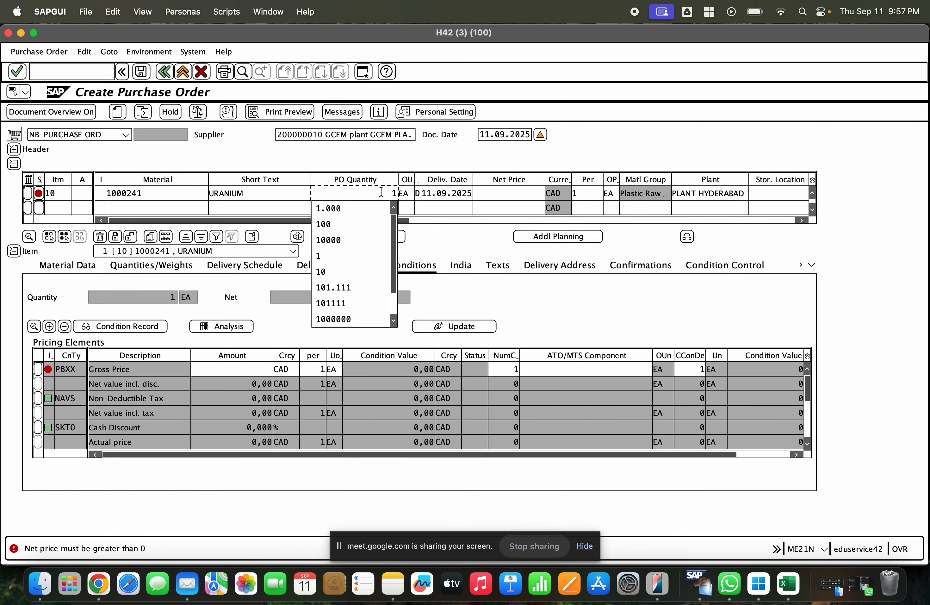
key("Tab")
key("Tab")
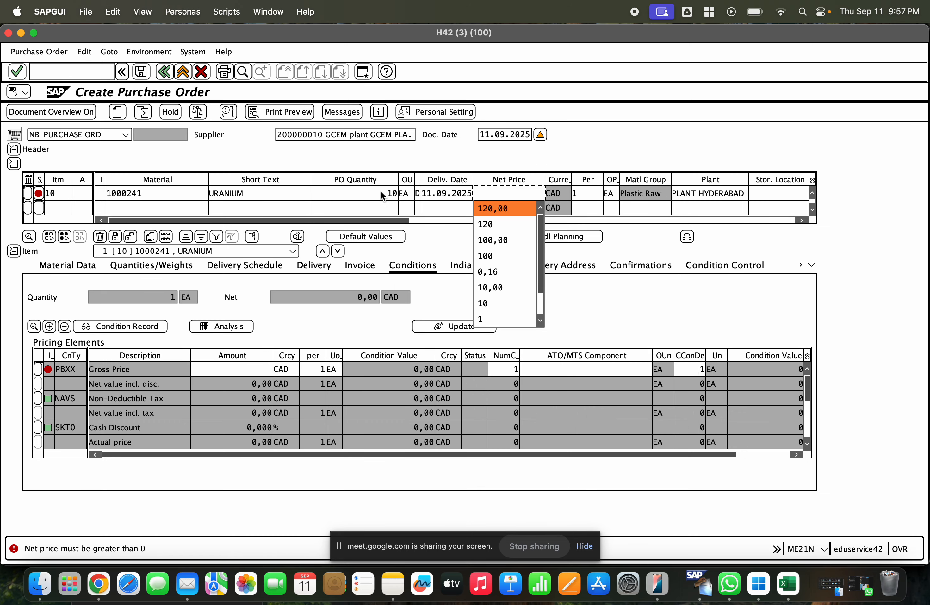
key("Return")
key("Return")
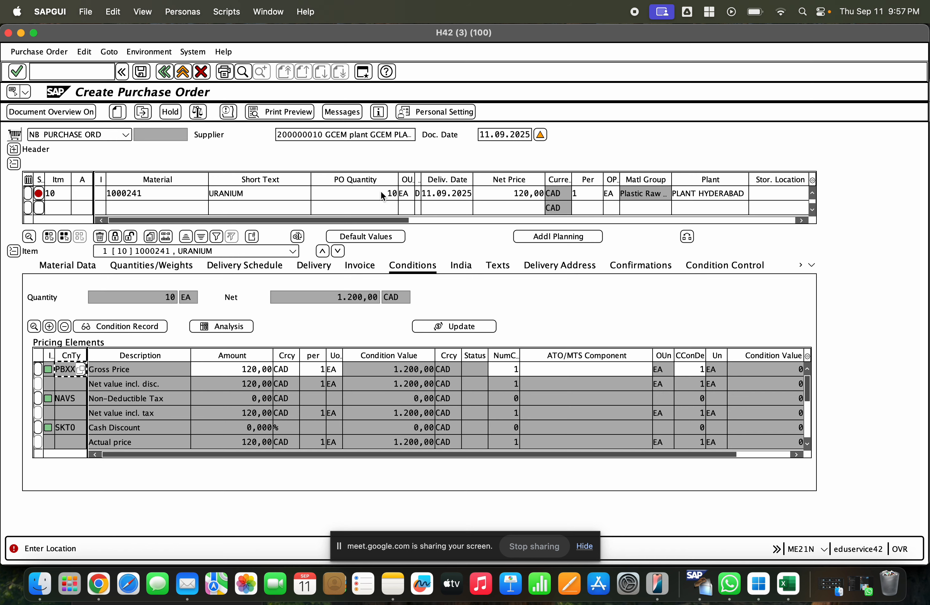
- Assign the finished goods storage location to the URANIUM item
left_click(774, 191)
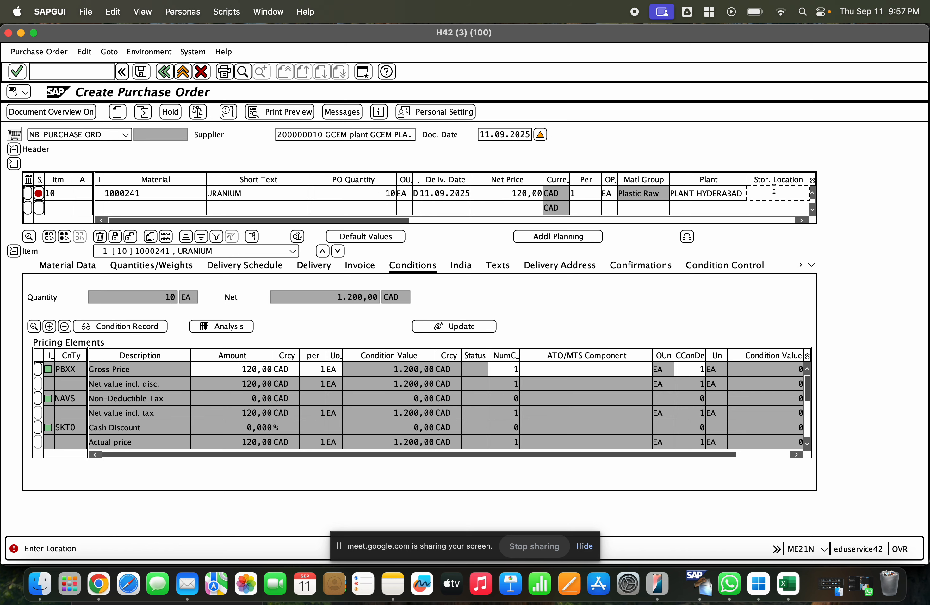
key("Down")
key("Down")
key("Up")
key("Return")
key("Return")
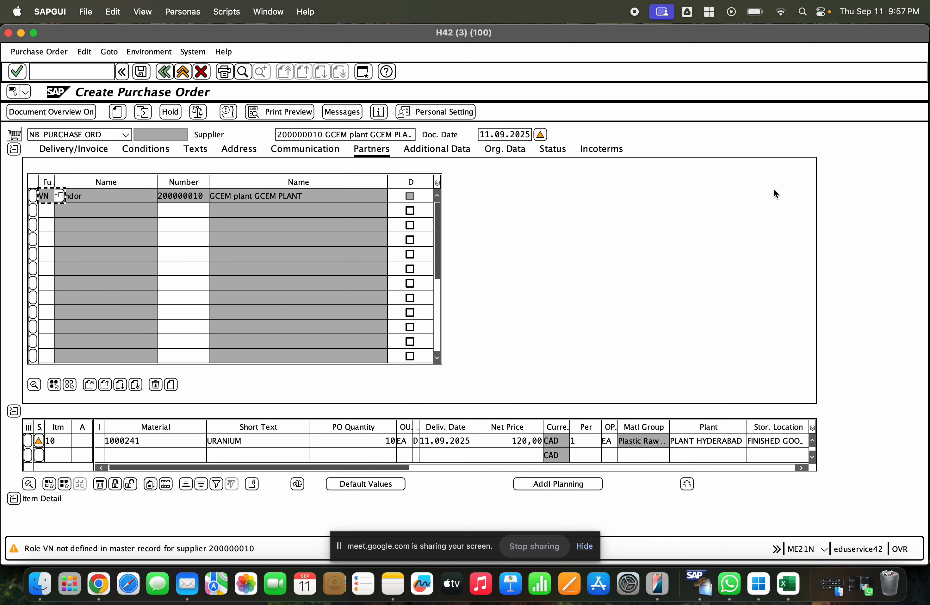
- Open the item's shipping data and check the delivery type, shipping point, supplying vendor and receiving plant
left_click(13, 498)
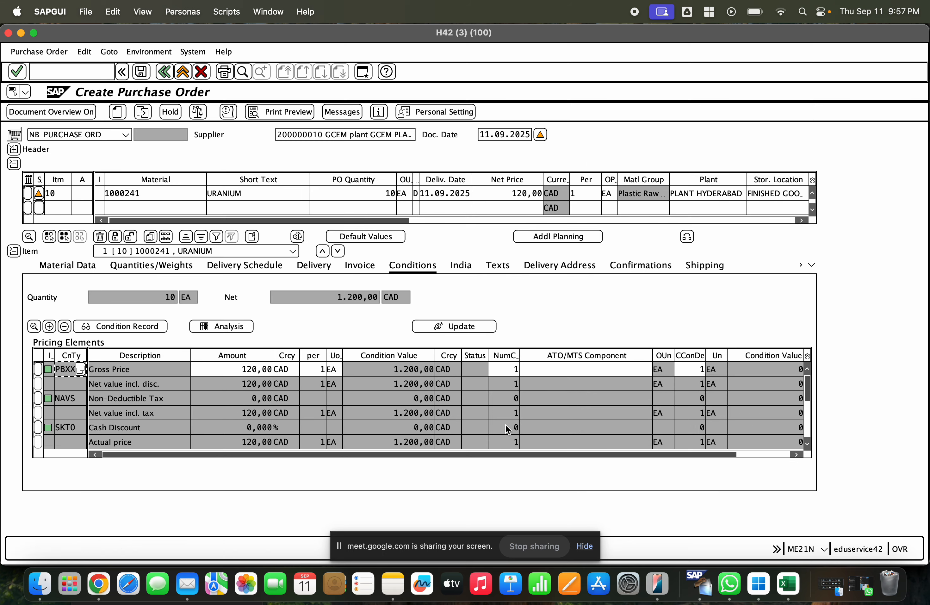
left_click(687, 267)
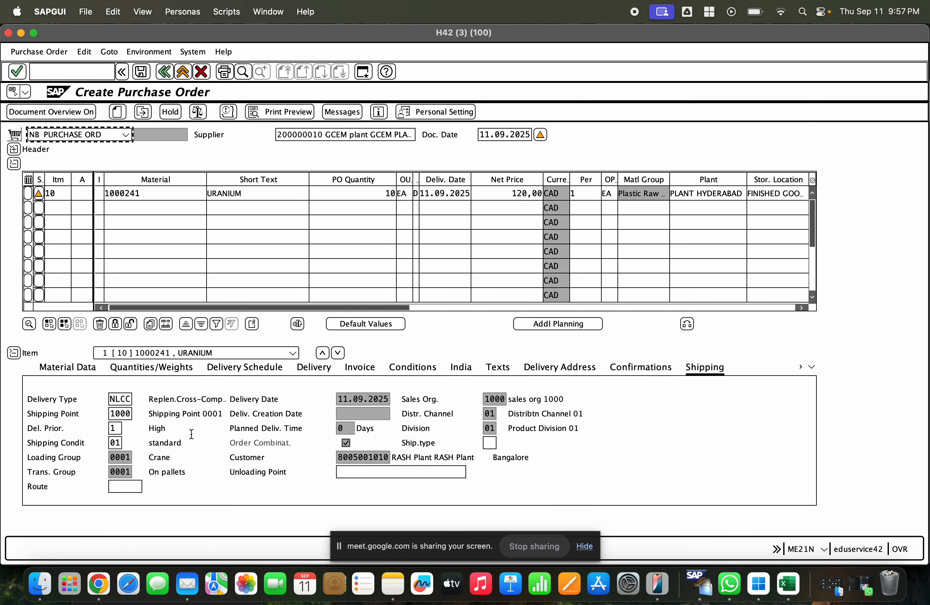
left_click(170, 409)
left_click(117, 399)
left_click(304, 135)
left_click_drag(357, 179, 468, 181)
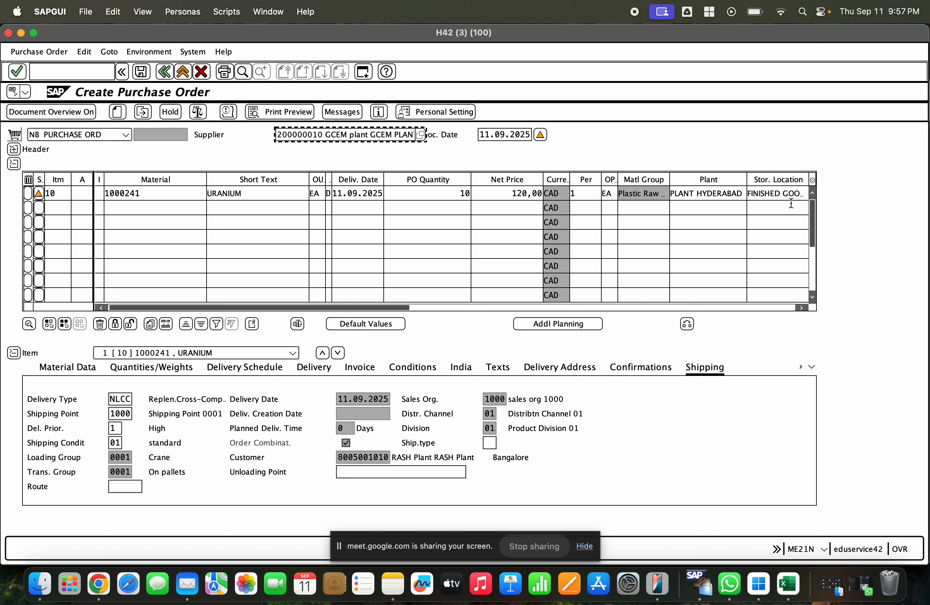
left_click(724, 194)
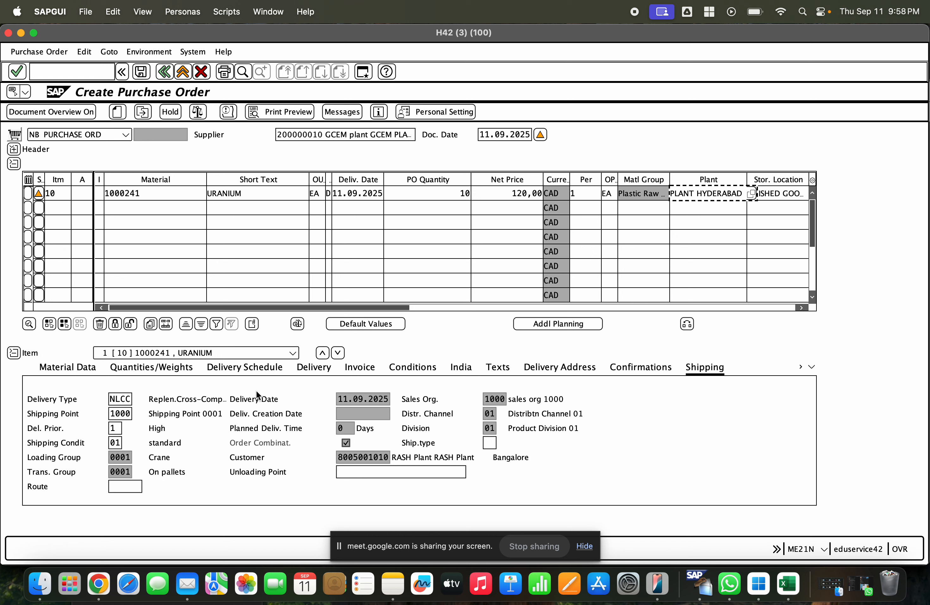
- Review the item's delivery type, shipping point, delivery priority, shipping condition, loading group and customer in the shipping data
left_click(113, 399)
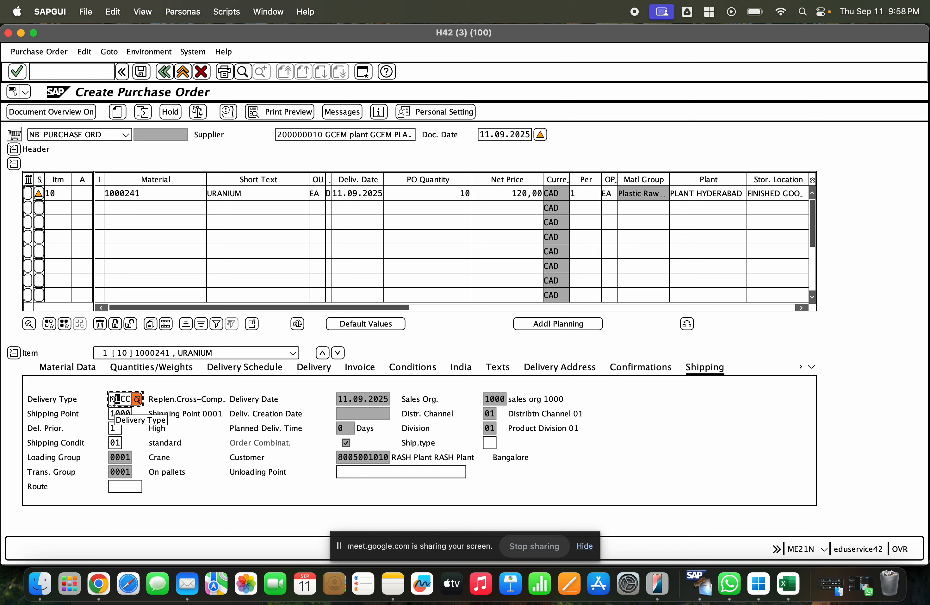
left_click_drag(110, 400, 137, 401)
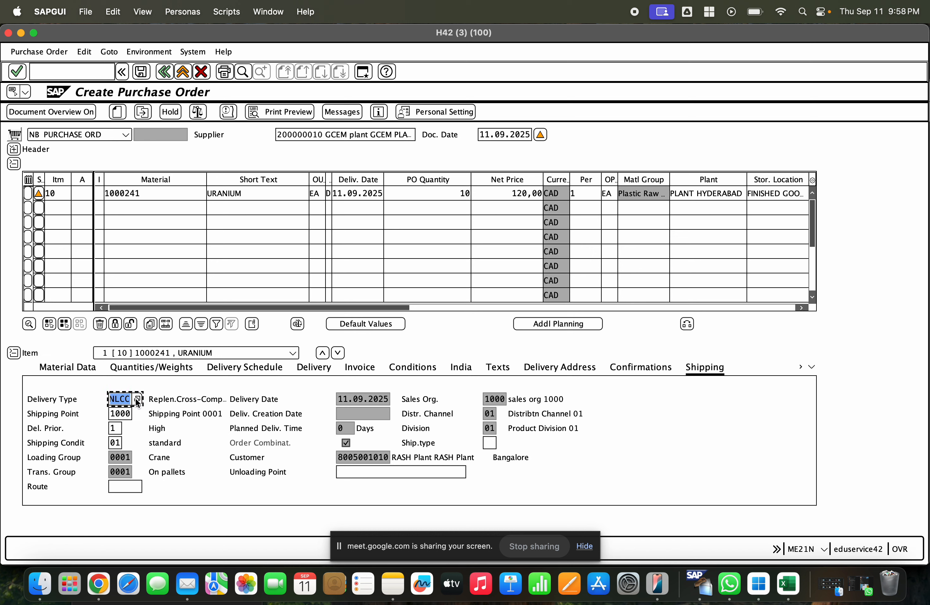
left_click(111, 414)
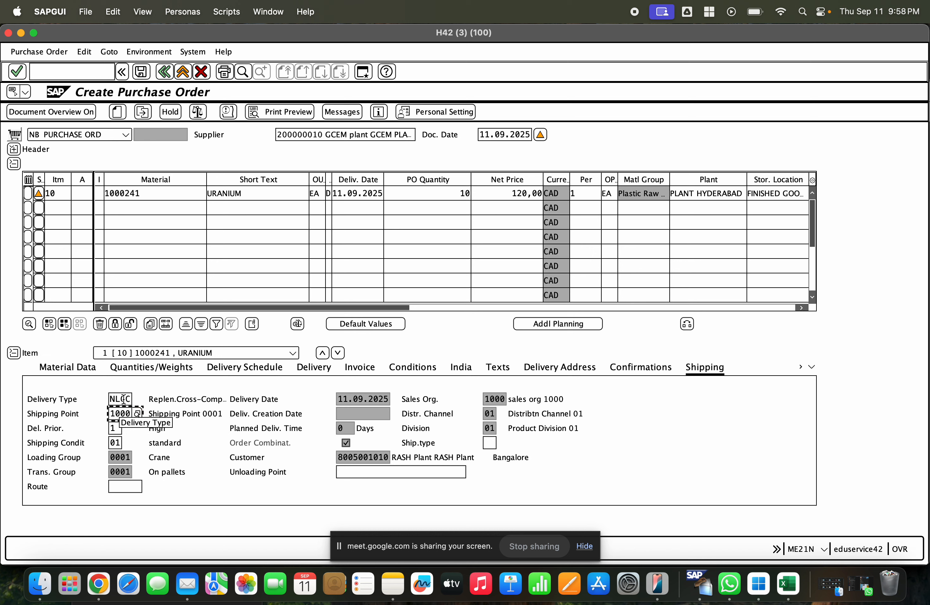
left_click(114, 426)
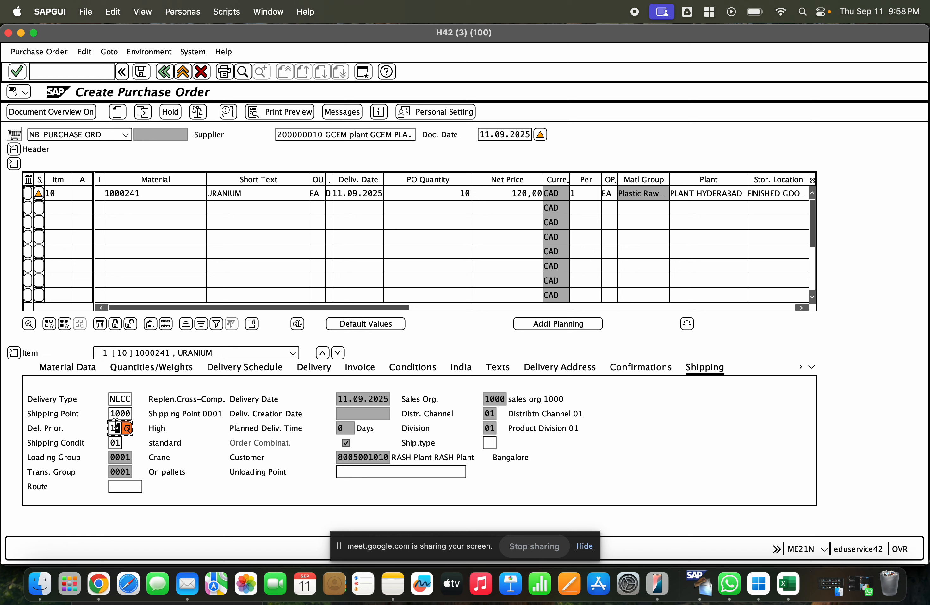
left_click(115, 443)
left_click(117, 457)
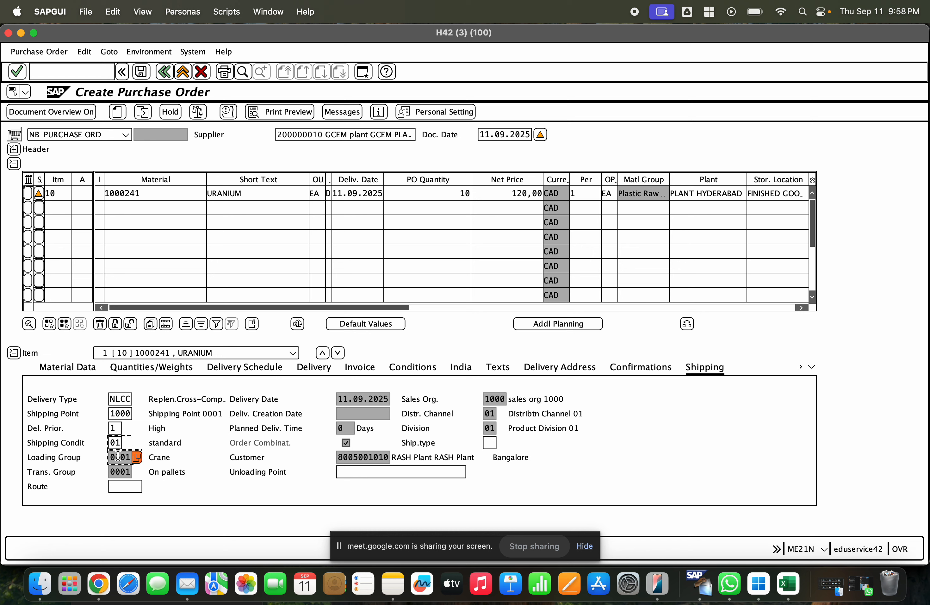
left_click(117, 428)
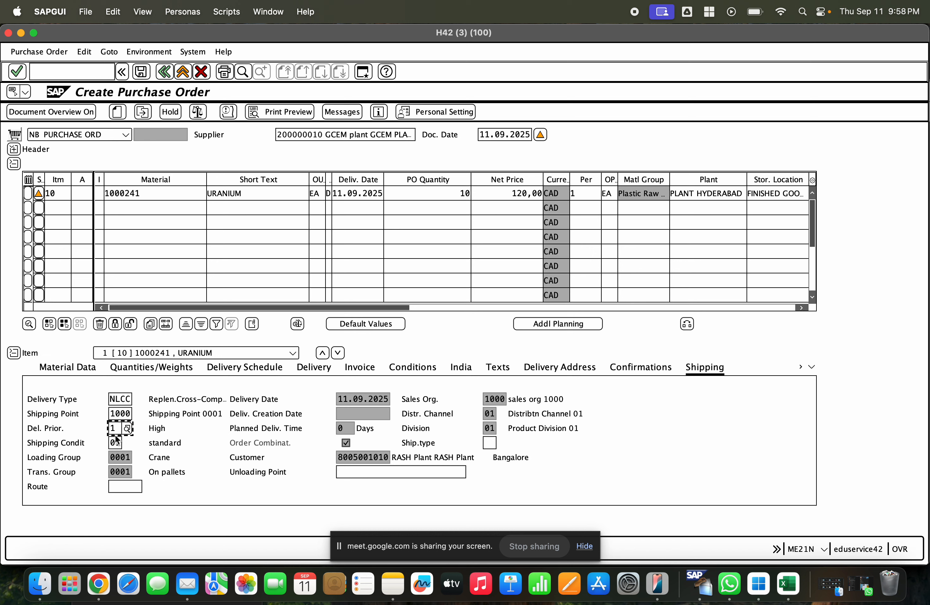
left_click(117, 456)
key("Tab")
left_click(118, 456)
left_click(359, 459)
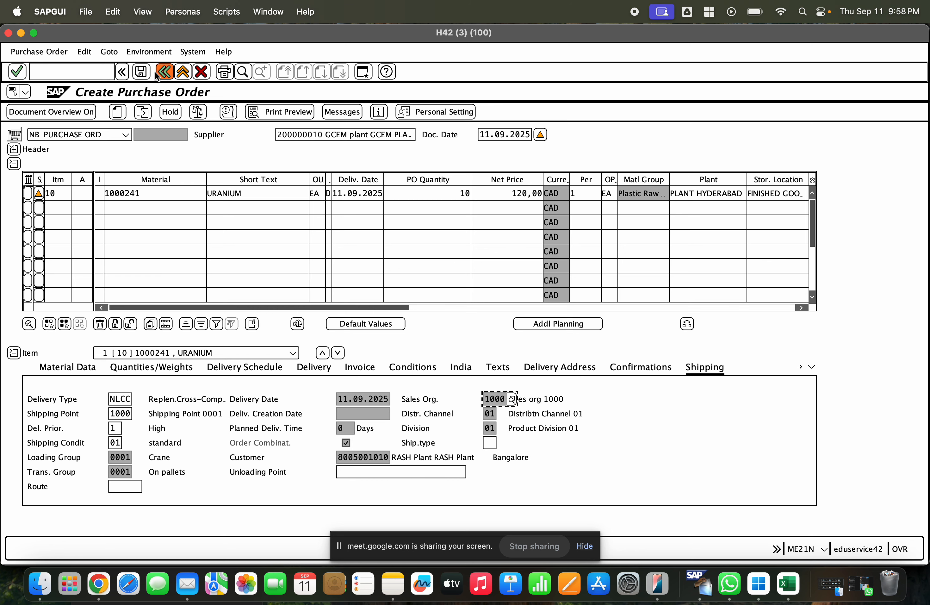
- Save the purchase order despite the system messages and display the saved document to check its receiving plant
left_click(142, 71)
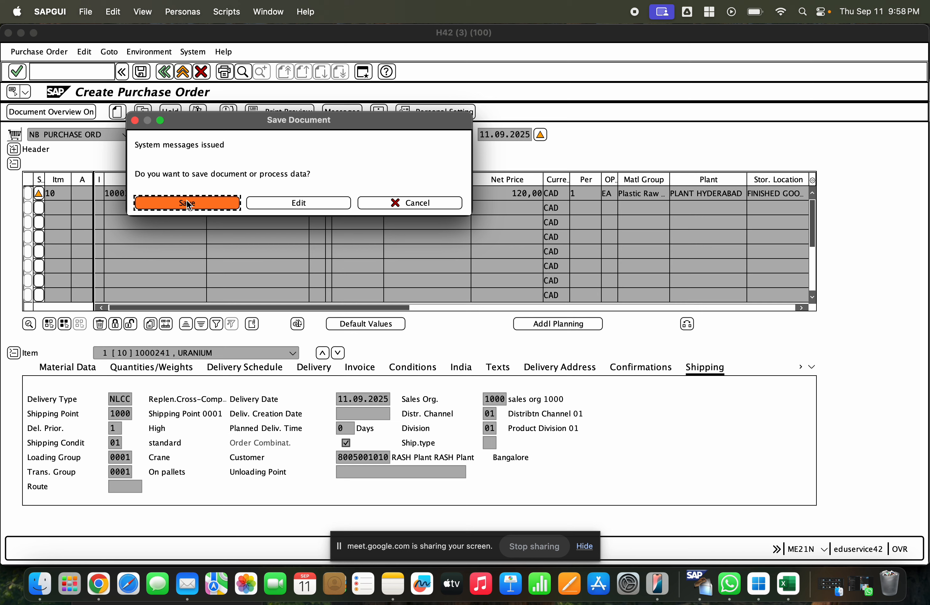
left_click(187, 203)
left_click(149, 113)
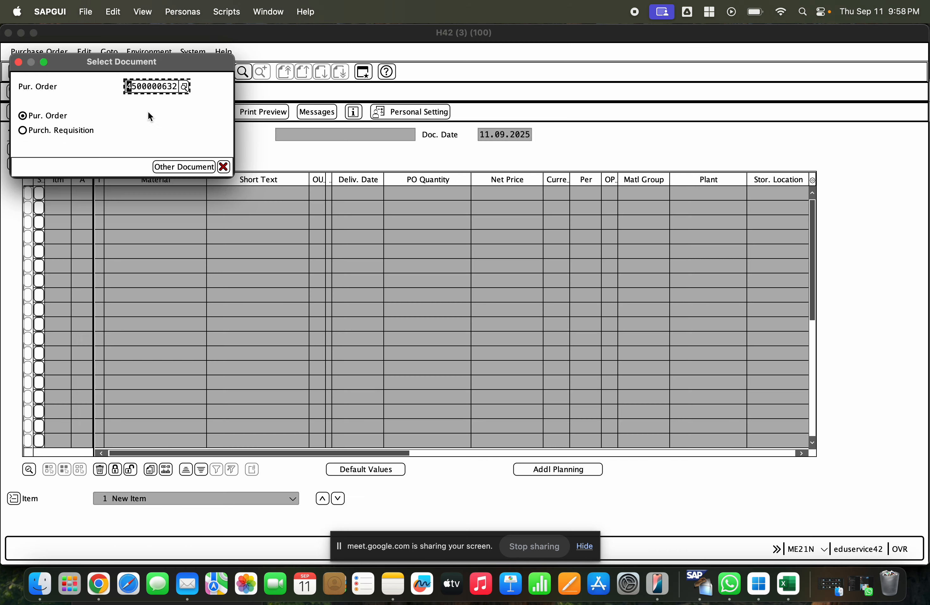
key("Return")
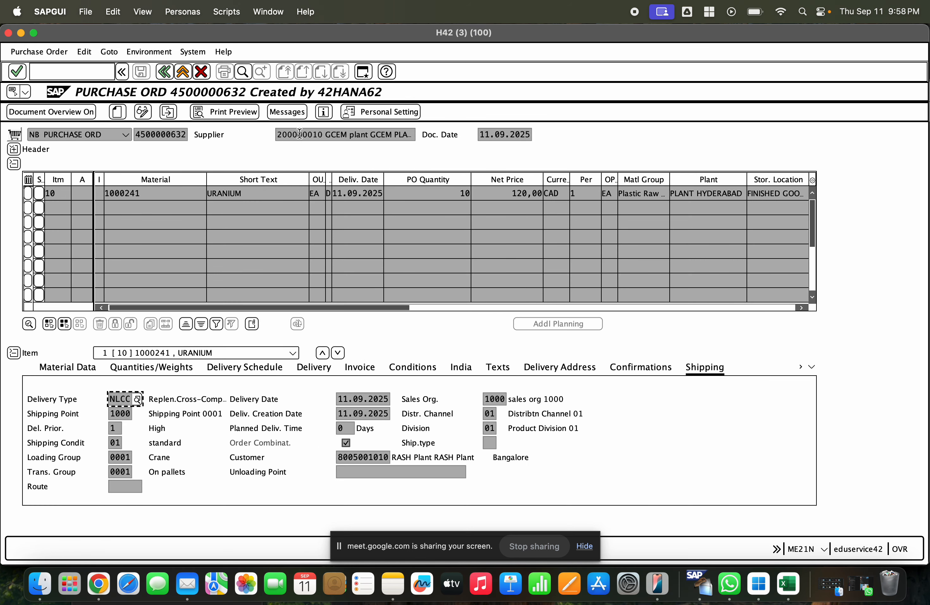
left_click(686, 191)
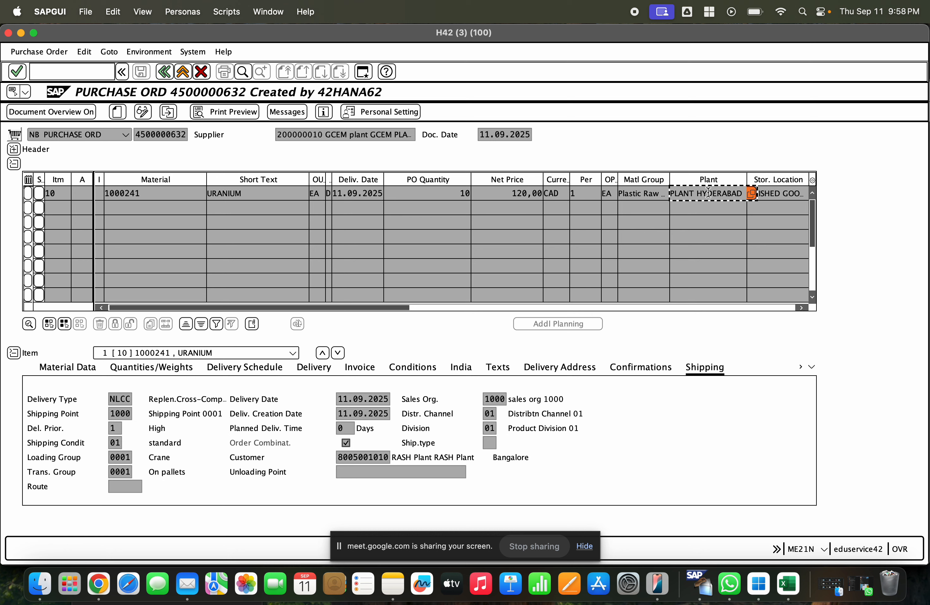
- Check the purchase order's supplier and material, copy its document number and open a new session
left_click(319, 134)
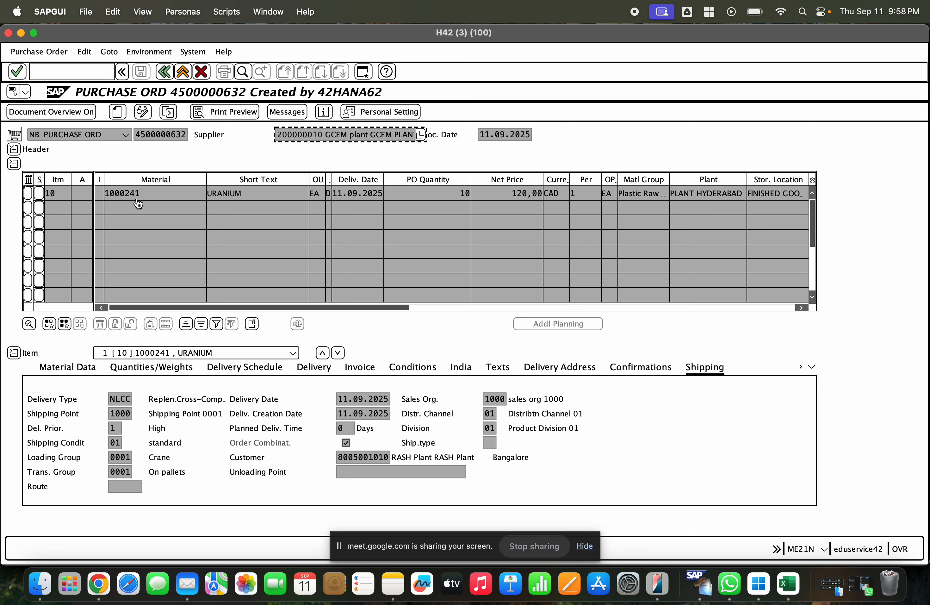
left_click_drag(171, 197, 89, 191)
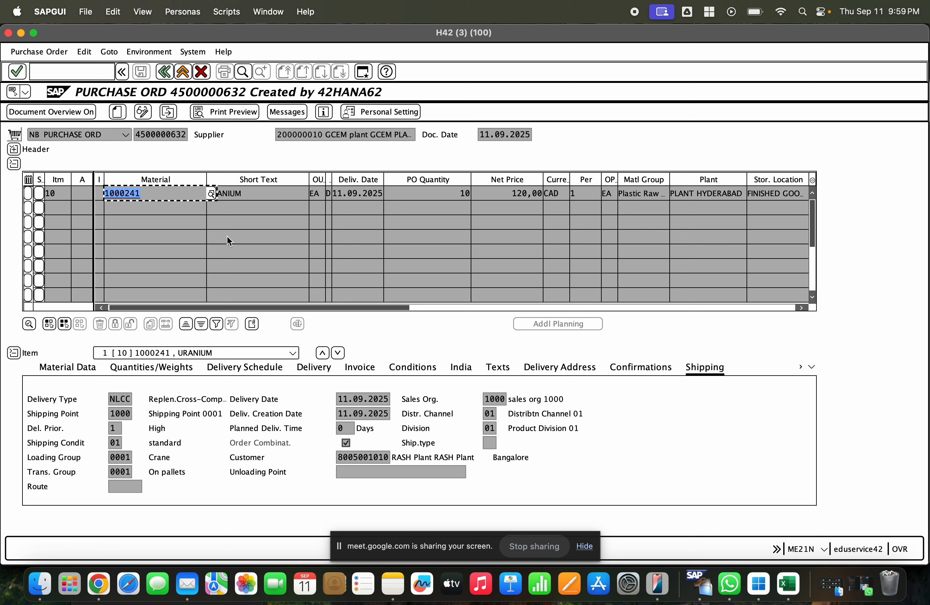
left_click_drag(137, 138, 194, 139)
key("super+c")
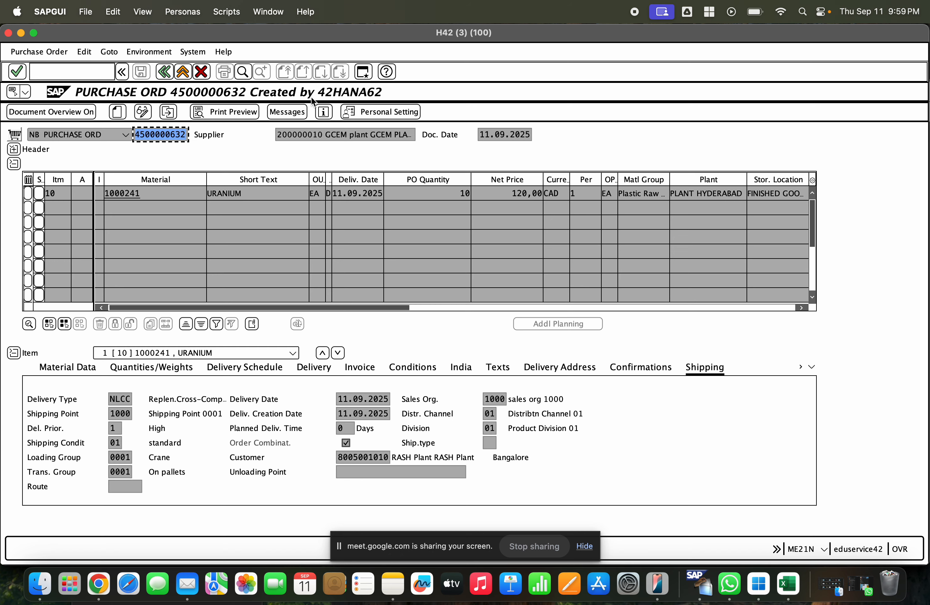
left_click(364, 72)
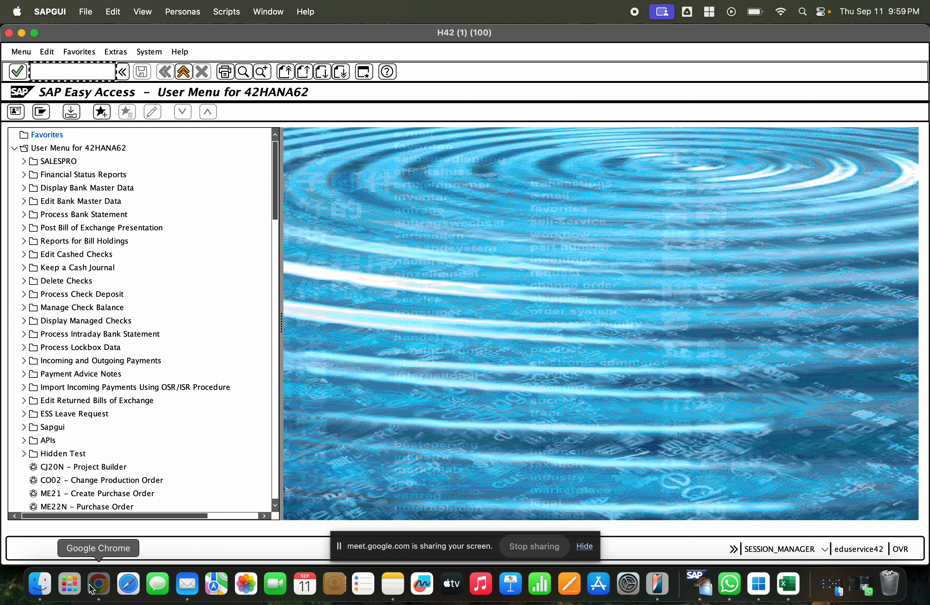
- Switch to the SAP MM1 presentation in Chrome and review the STO PO to outbound delivery flow on the INTER STO slide
left_click(99, 584)
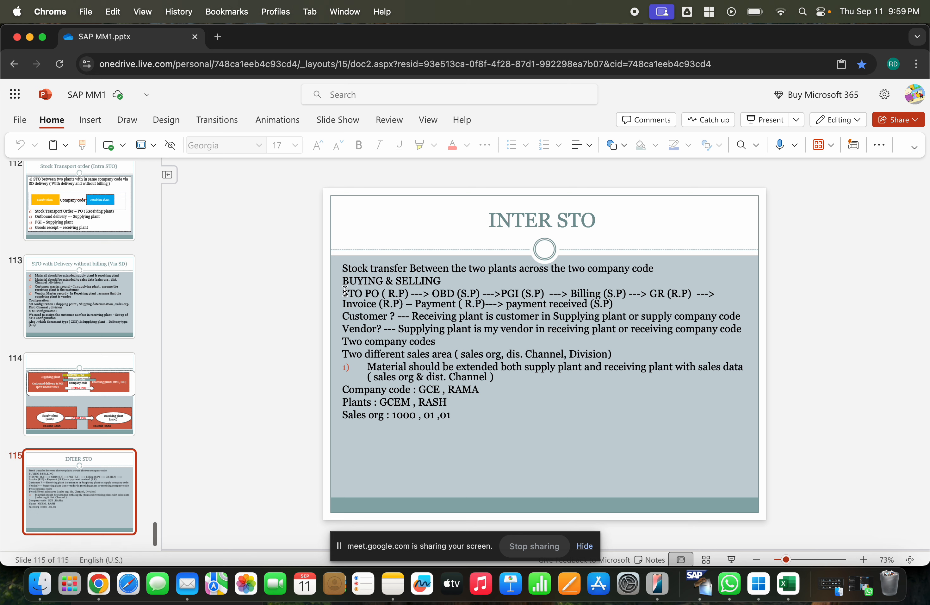
left_click_drag(342, 293, 409, 293)
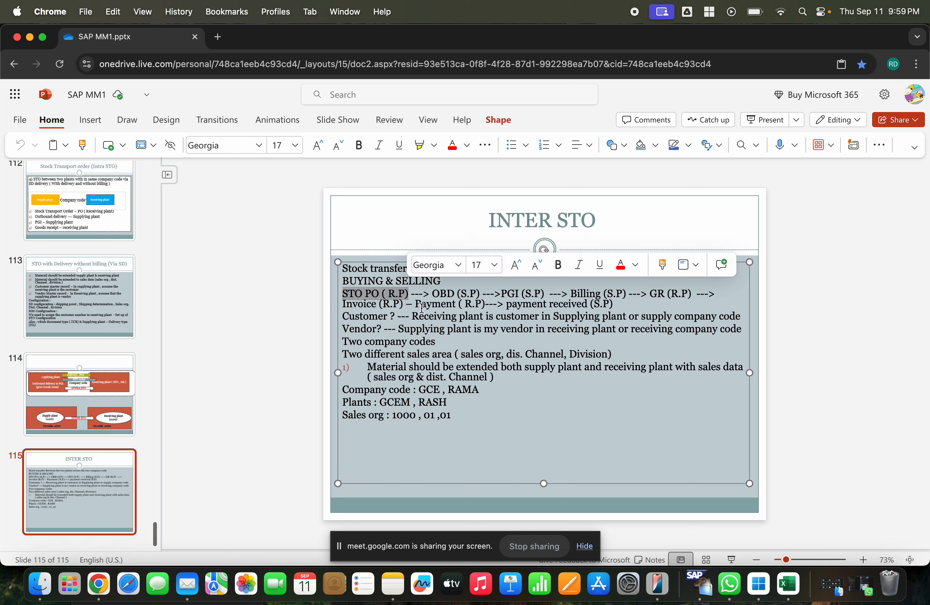
left_click(446, 296)
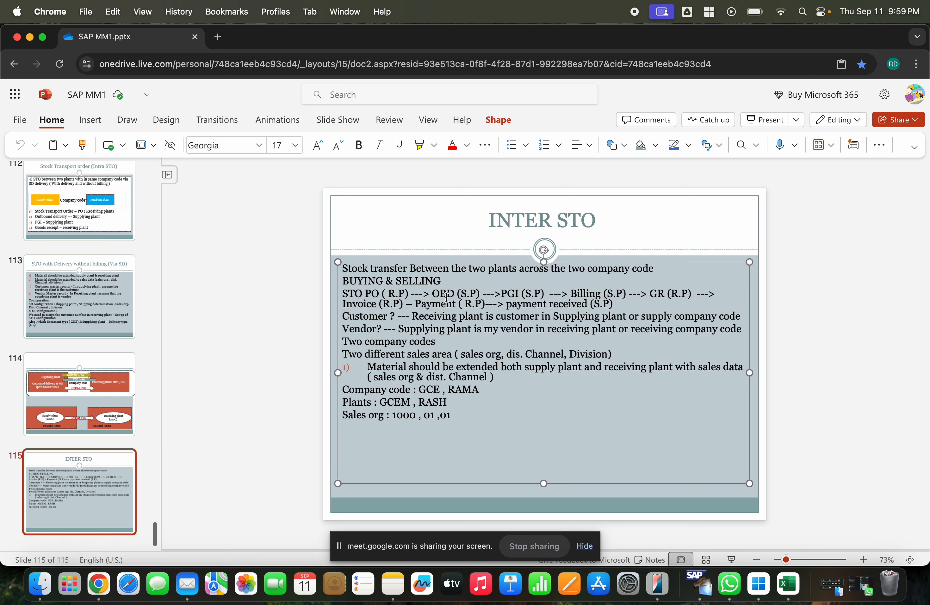
left_click(30, 36)
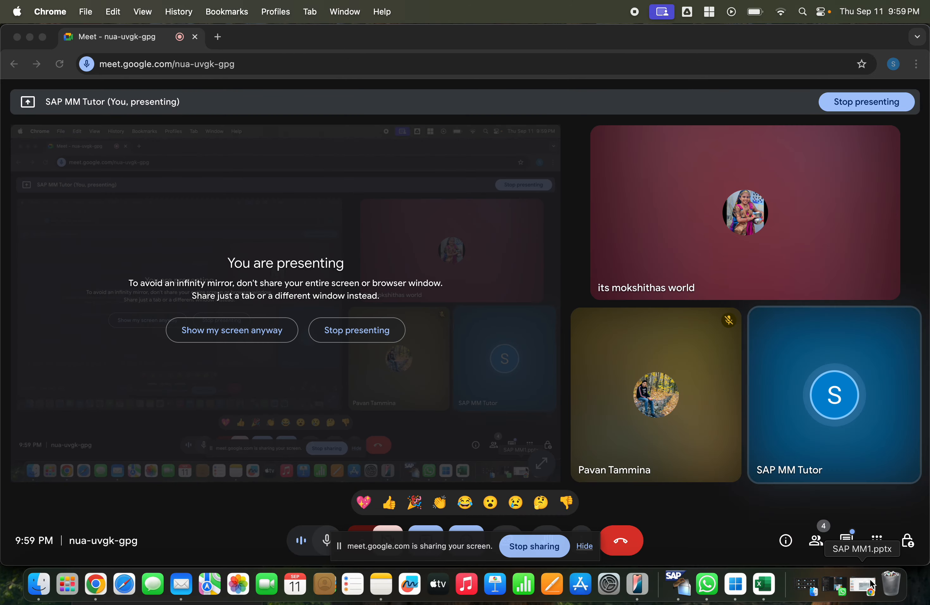
left_click(860, 587)
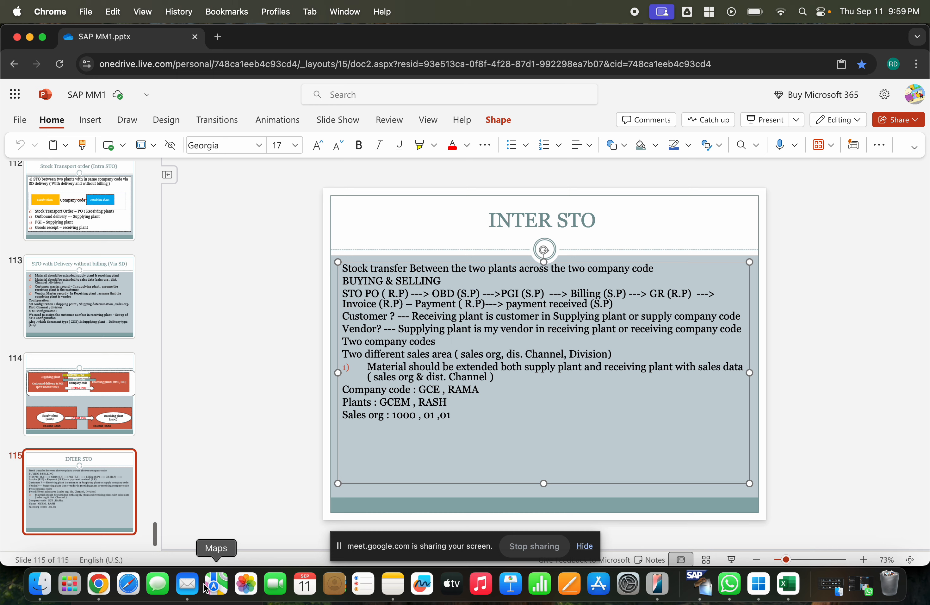
- Return to SAP, start transaction VL10D and enter the copied purchase order number as the purchasing document criterion
left_click(700, 593)
type("vl10d")
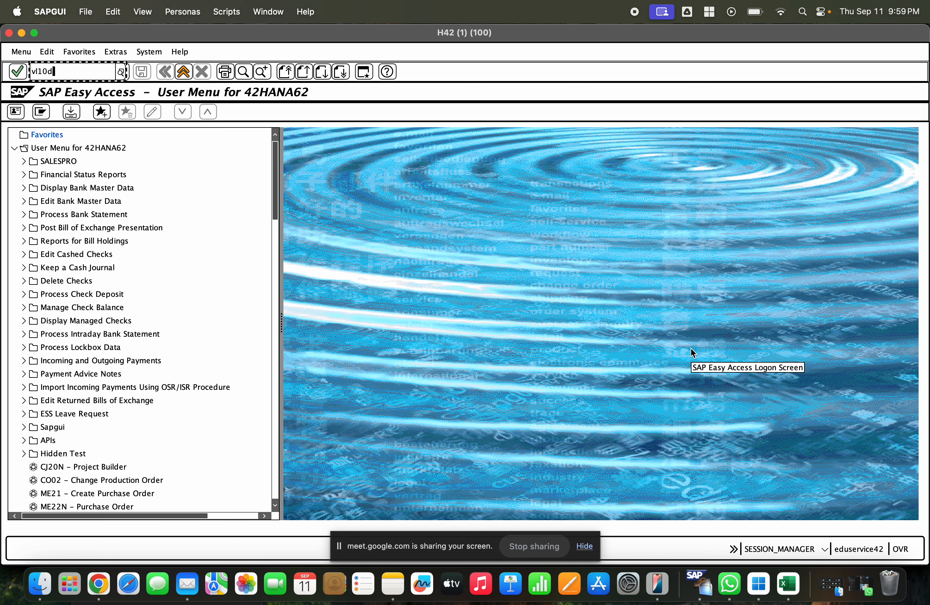
key("Return")
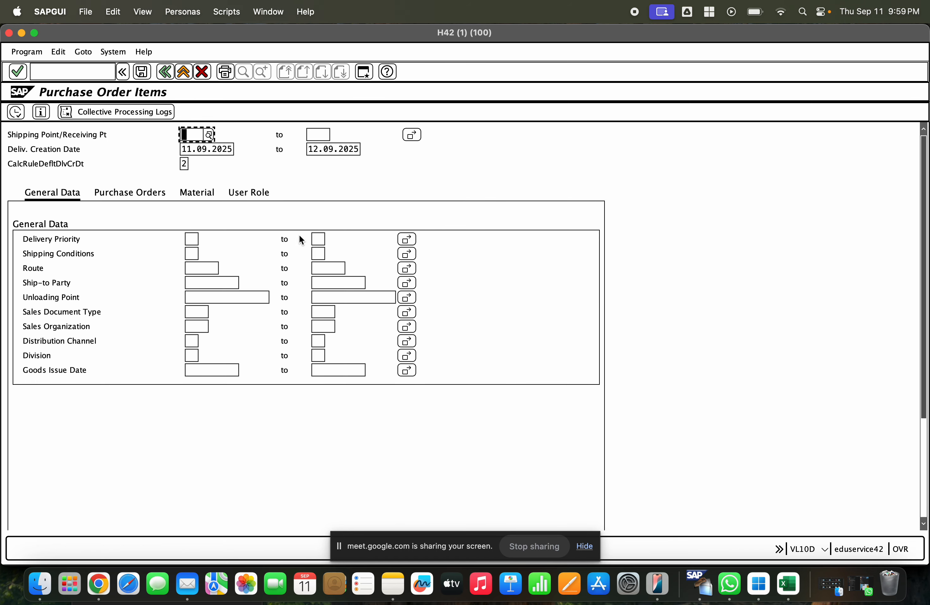
left_click(133, 199)
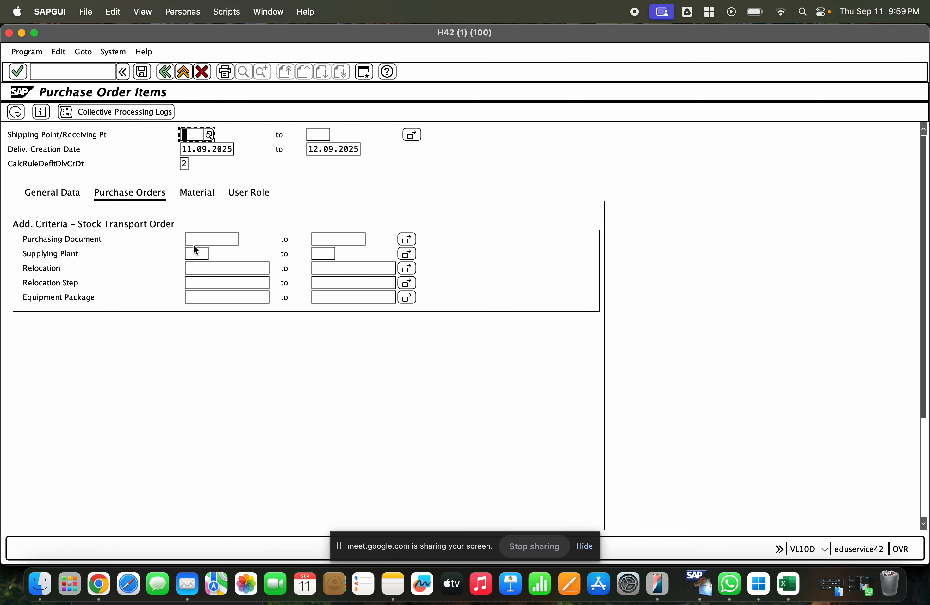
left_click(205, 238)
key("super+v")
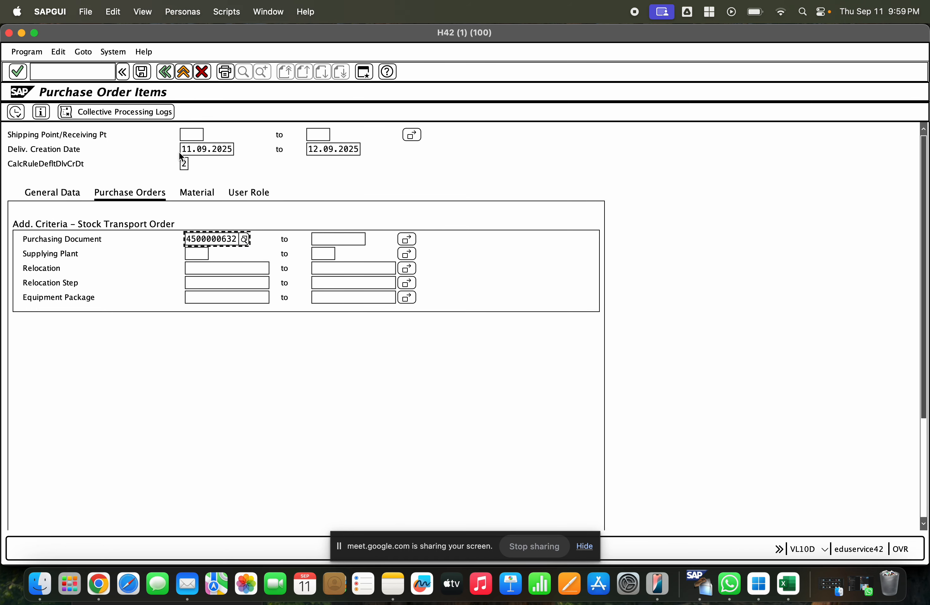
- Clear both the start and end dates of the delivery creation date range
left_click_drag(182, 149, 248, 149)
key("BackSpace")
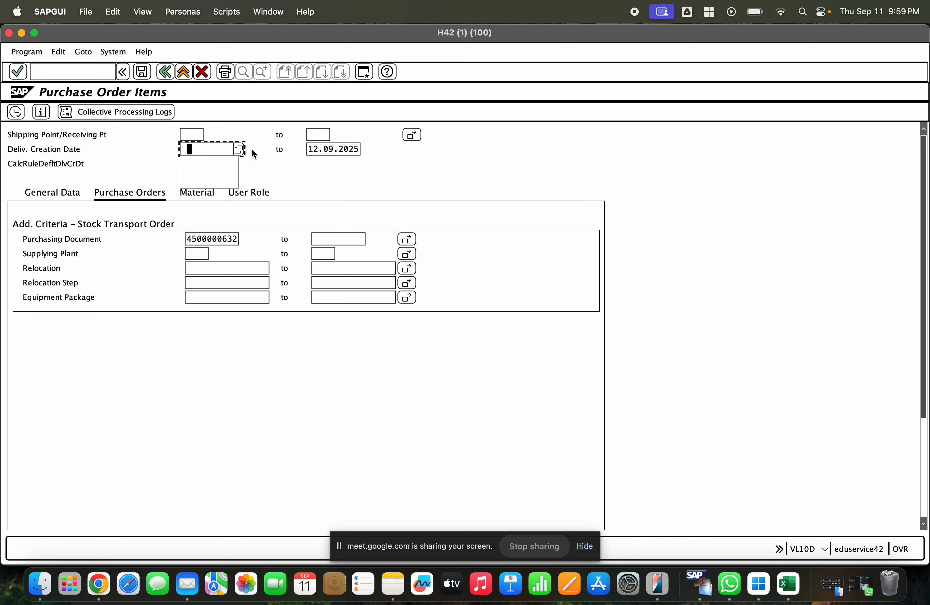
key("Tab")
key("Delete")
key("Delete")
key("Delete")
key("Delete")
key("Delete")
key("Delete")
key("Delete")
key("Delete")
key("Delete")
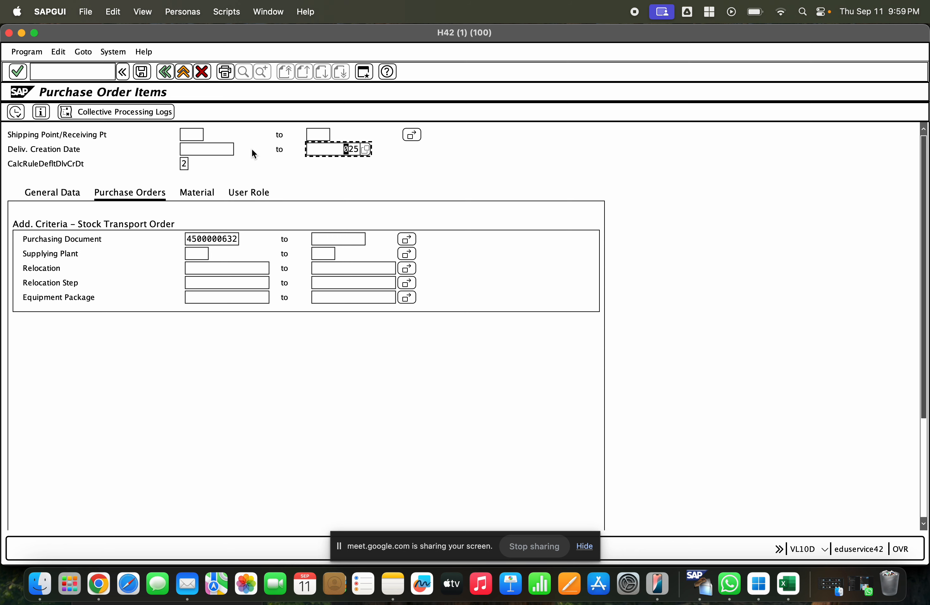
key("Delete")
left_click(228, 153)
key("BackSpace")
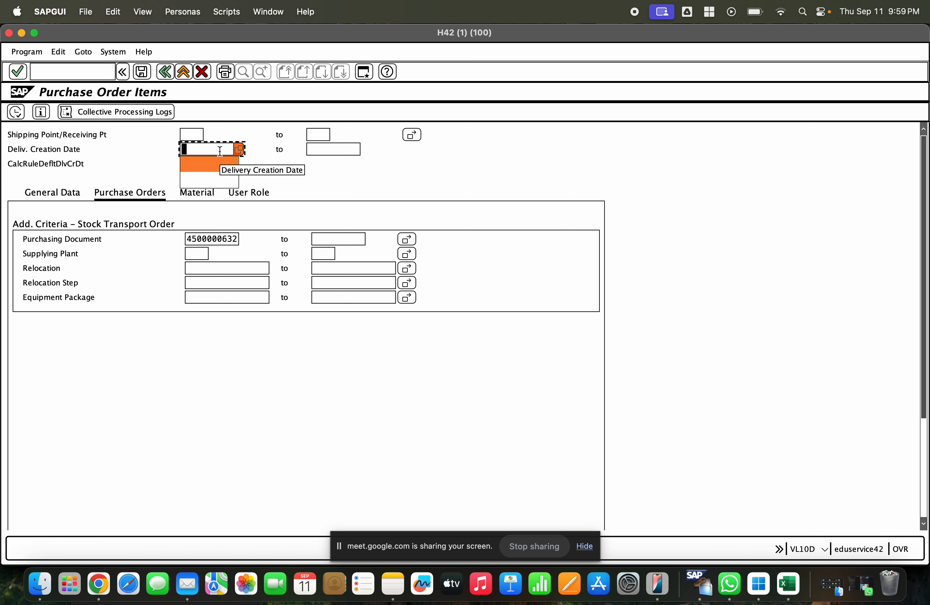
left_click(245, 117)
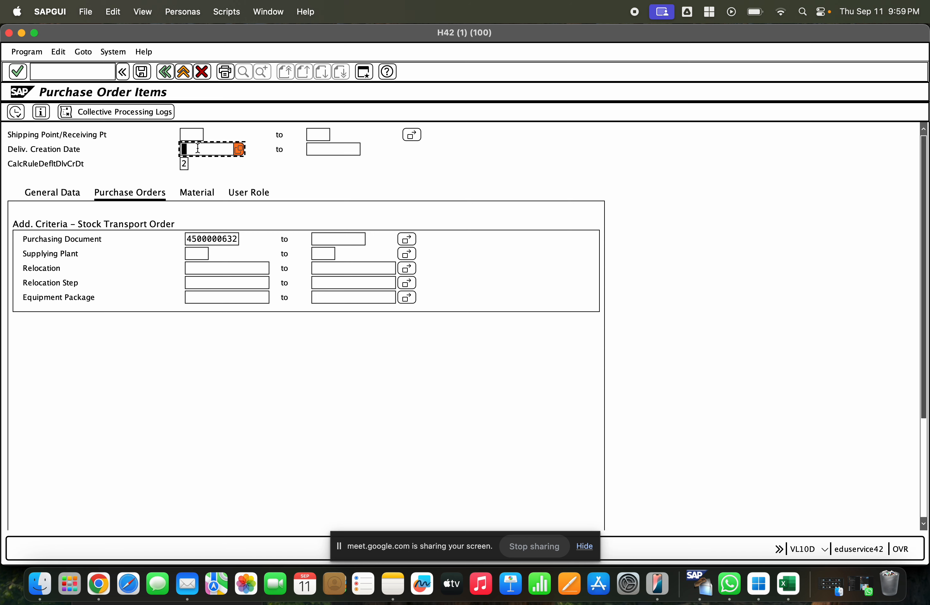
key("Tab")
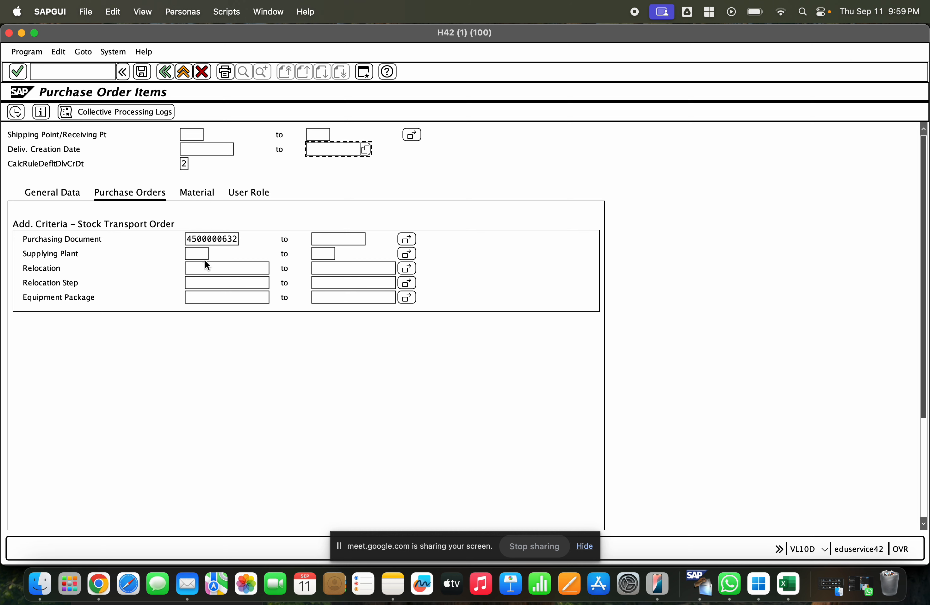
- List the purchase order items due for shipping and create the delivery for item 10 in the background
left_click(213, 237)
left_click(17, 113)
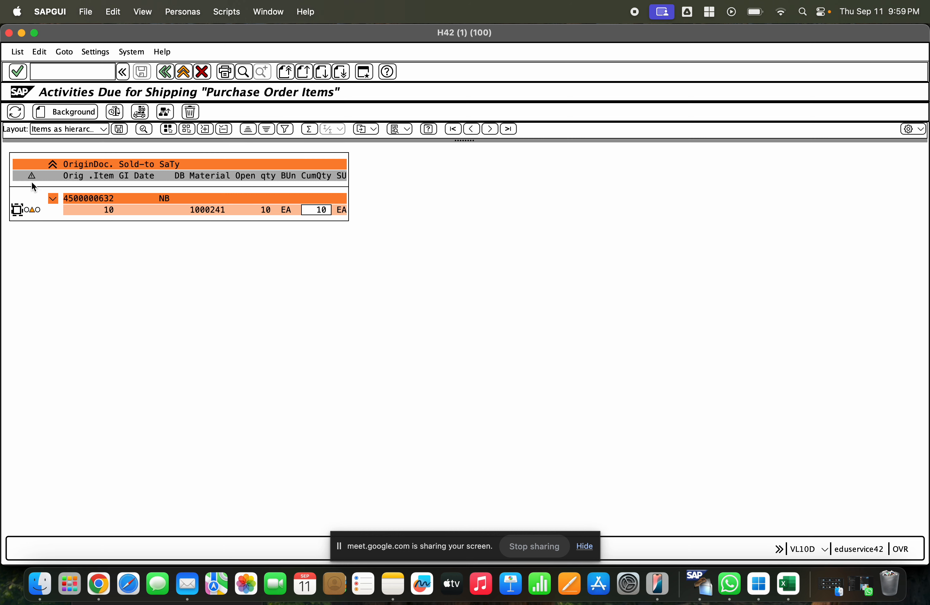
left_click(17, 210)
left_click(64, 112)
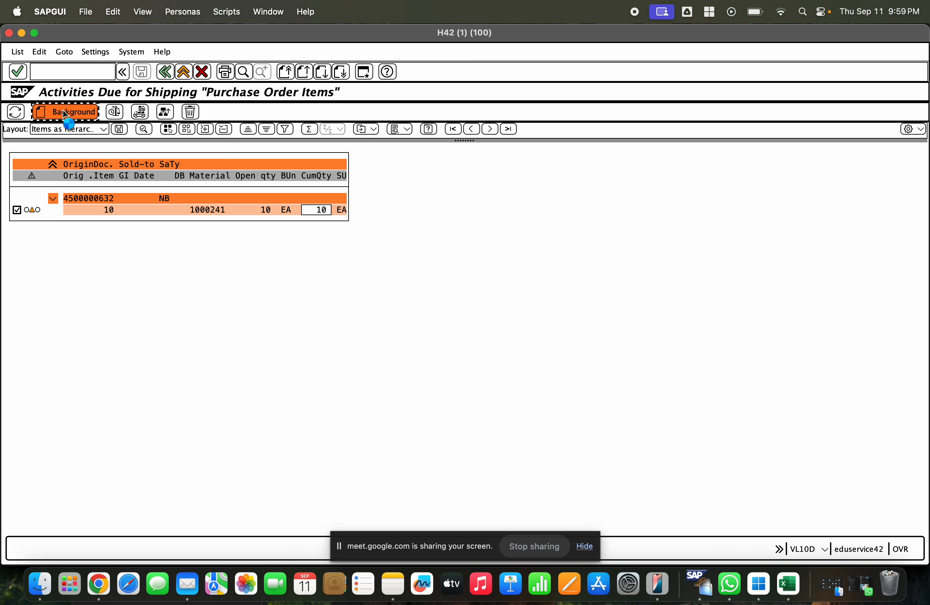
left_click(64, 112)
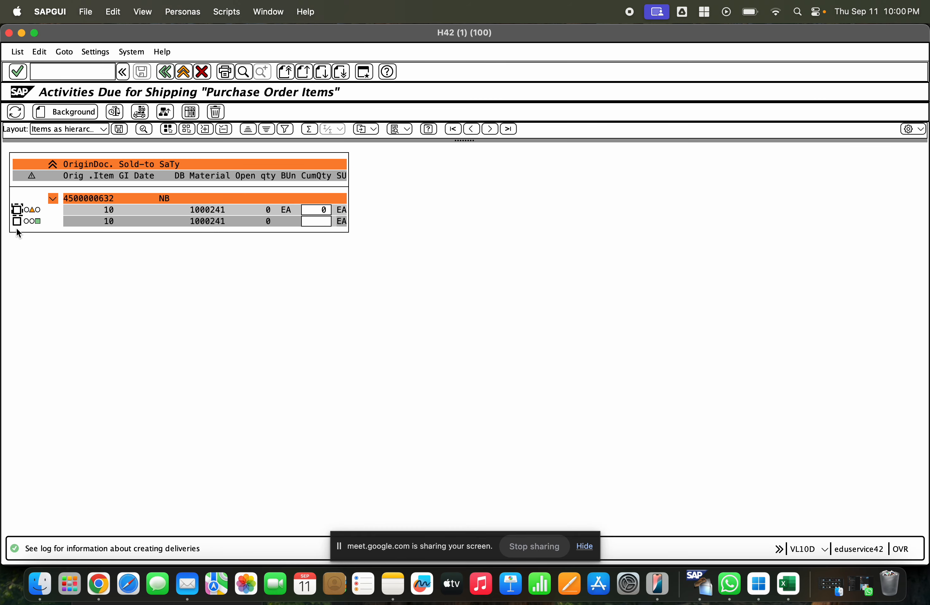
- Show the delivery documents for the processed item, display the outbound delivery and return to the start screen
left_click(18, 210)
left_click(142, 114)
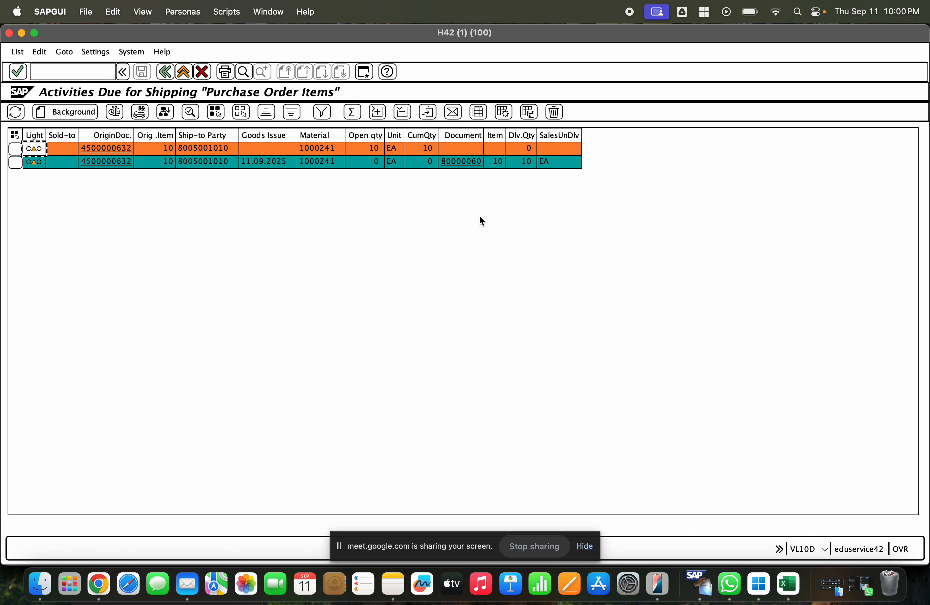
left_click(461, 168)
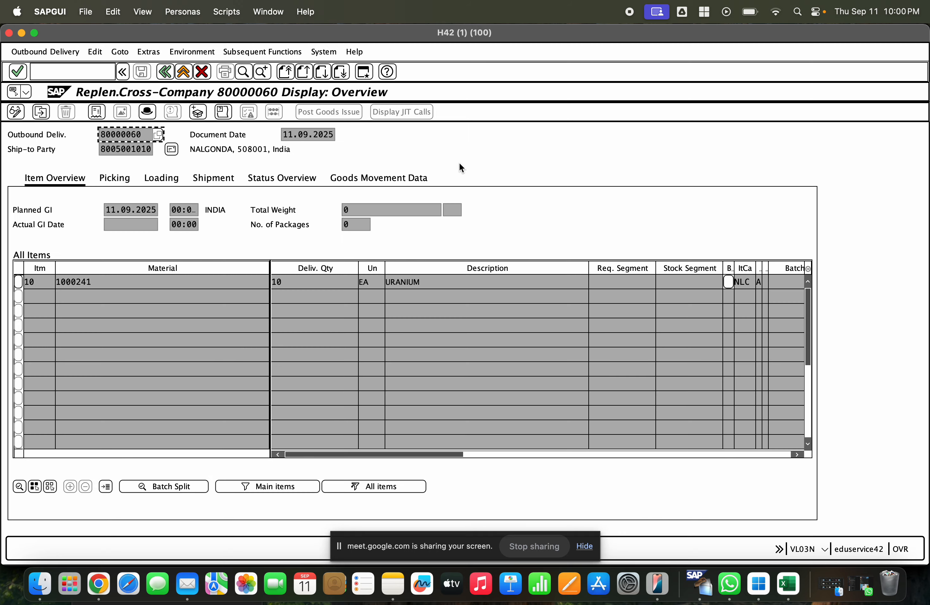
left_click_drag(153, 135, 82, 131)
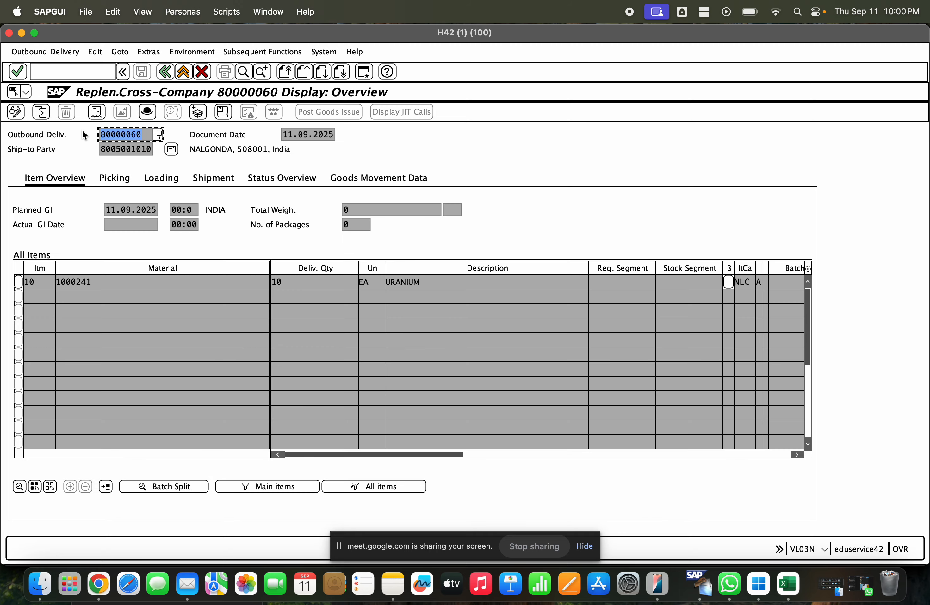
left_click(183, 73)
left_click(184, 73)
left_click(184, 73)
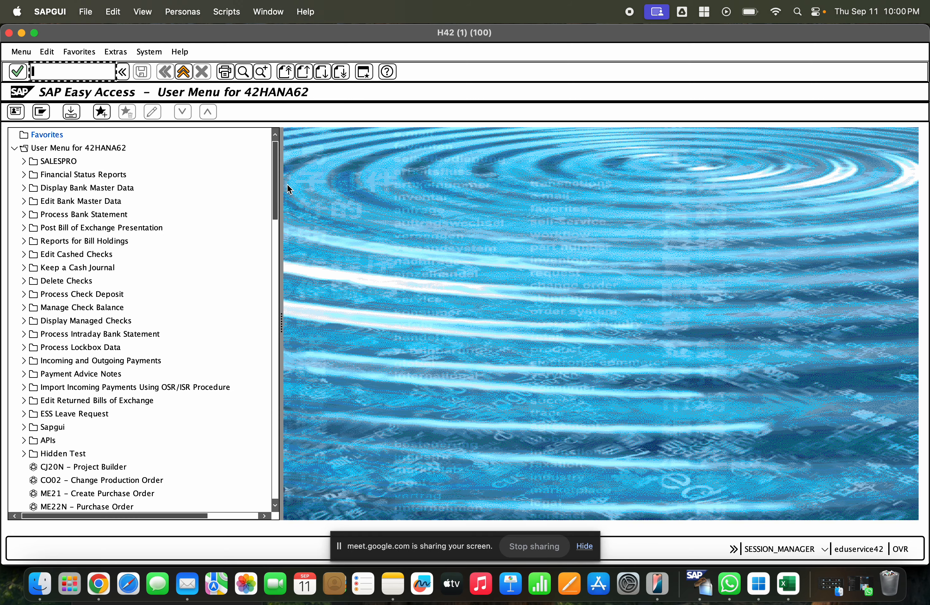
- Open the new outbound delivery for changing with transaction VL02N
type("vl02")
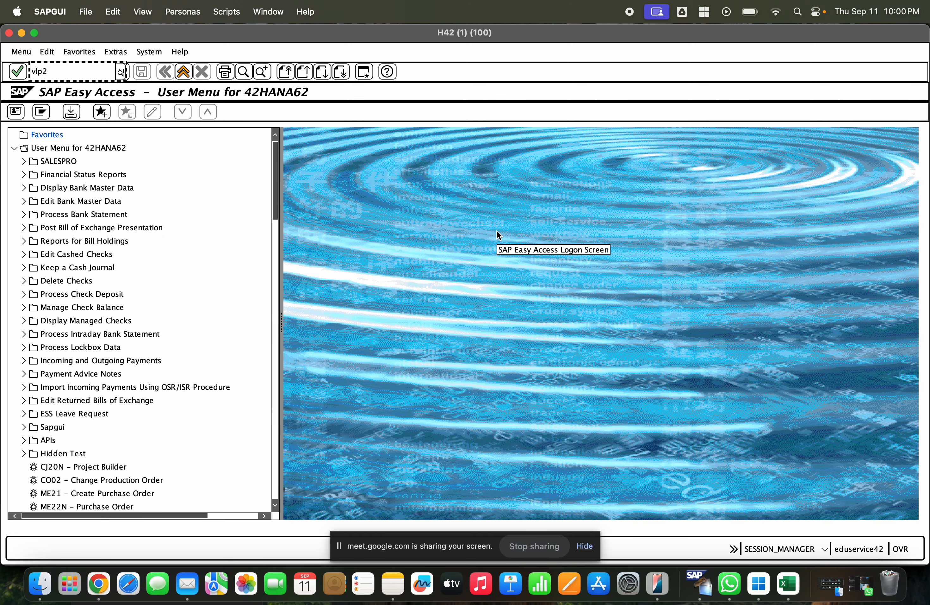
key("BackSpace")
key("BackSpace")
key("BackSpace")
key("BackSpace")
type("vl")
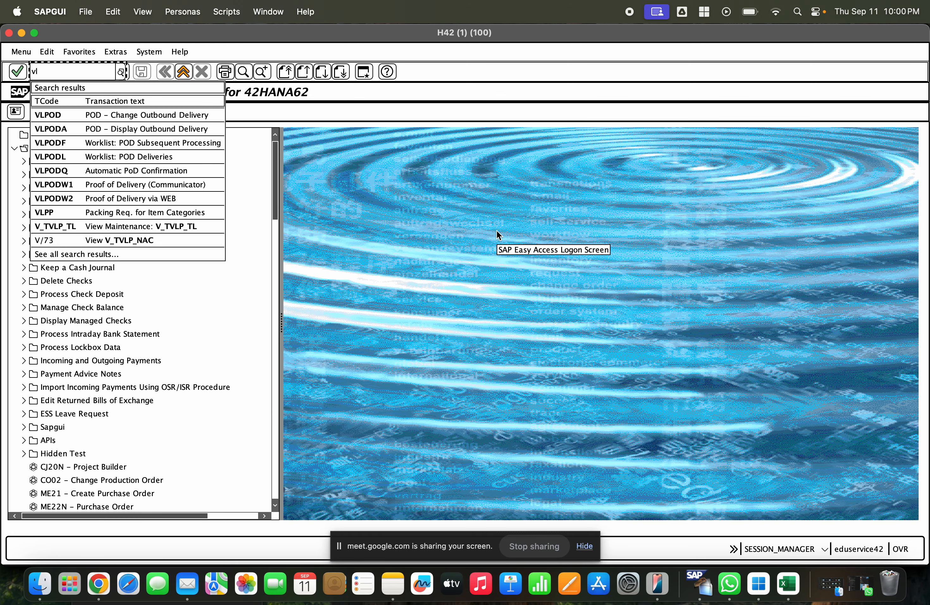
type("p02n")
key("Return")
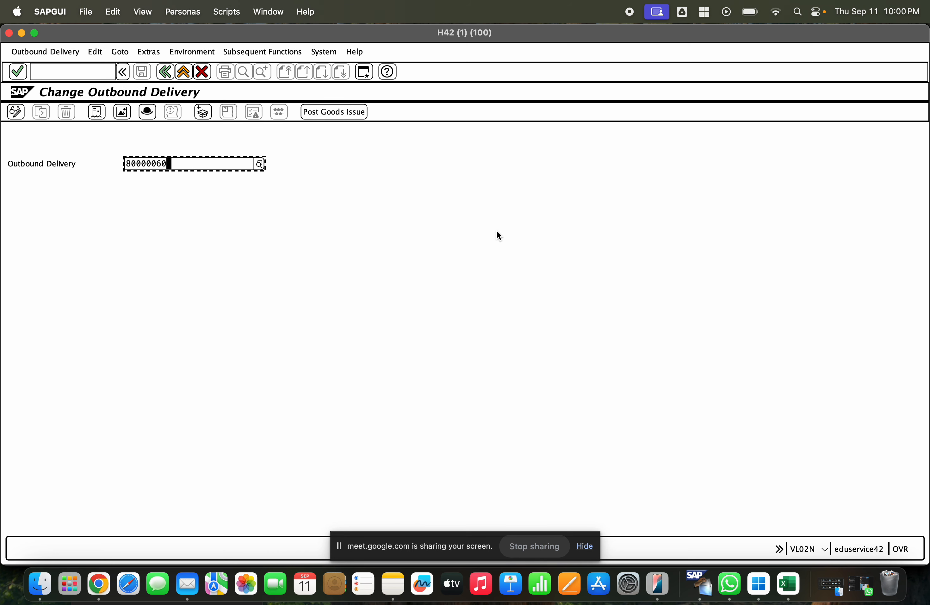
key("Return")
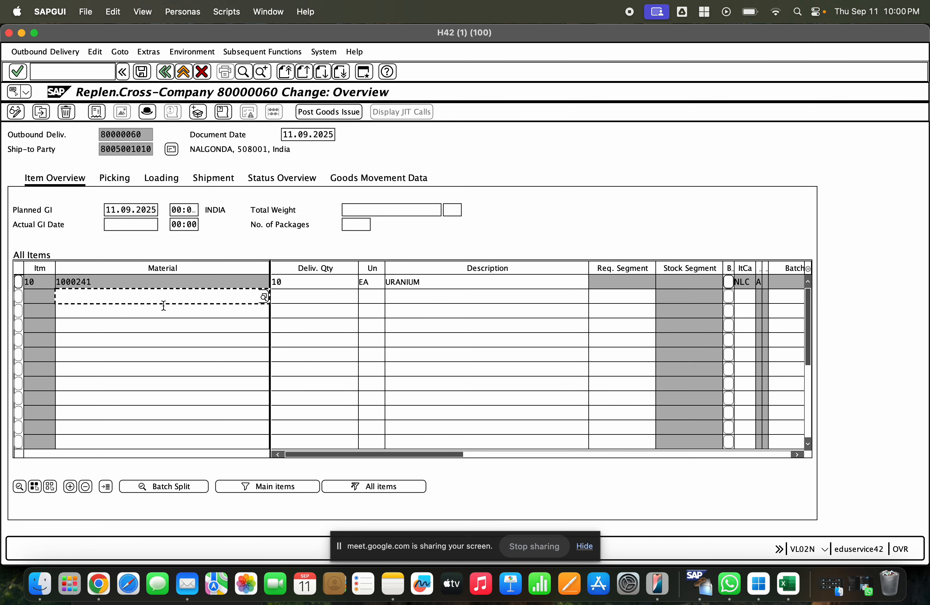
- Review the delivery item's quantity and unit, its picking data and the subsequent functions available for the delivery
left_click(264, 281)
left_click(304, 283)
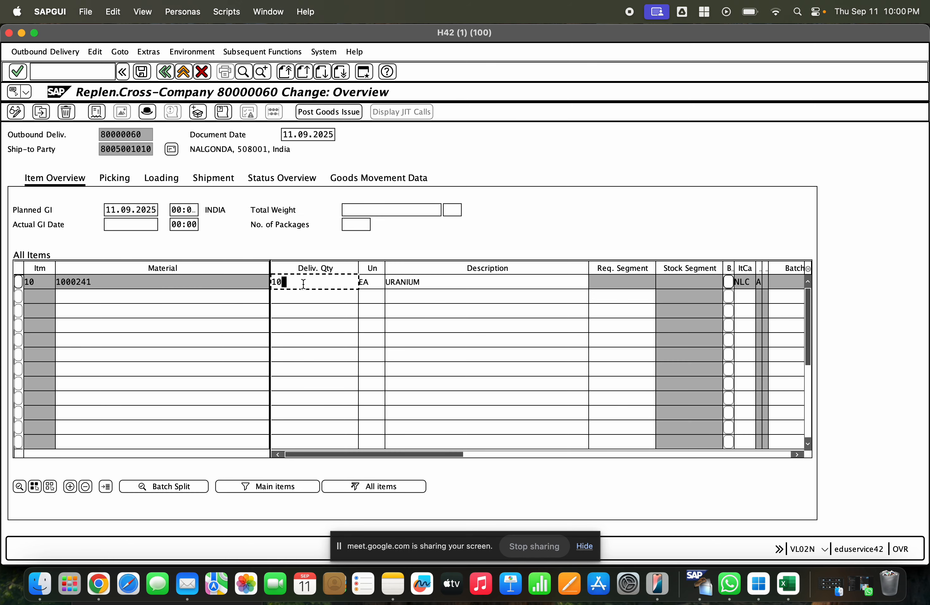
left_click(375, 281)
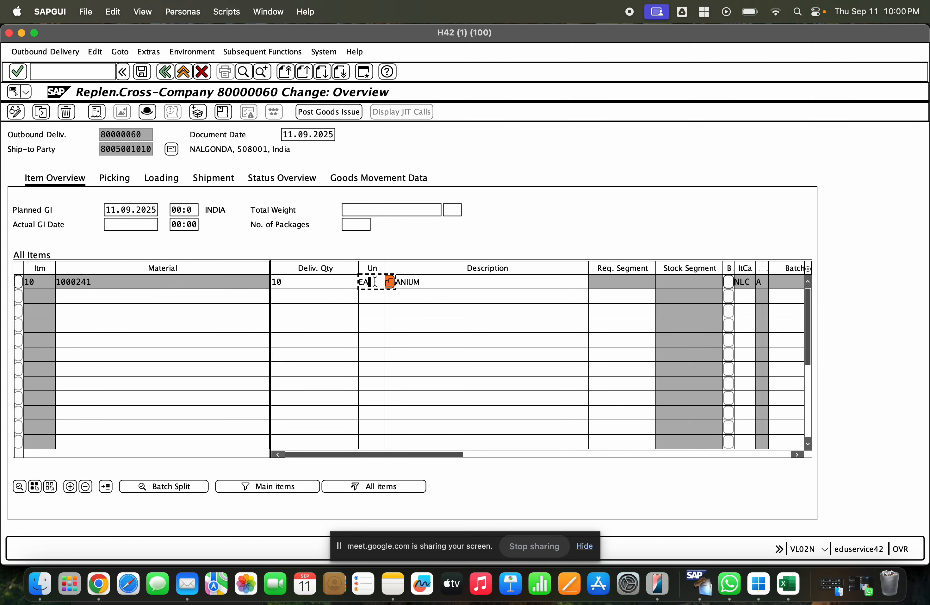
left_click(131, 180)
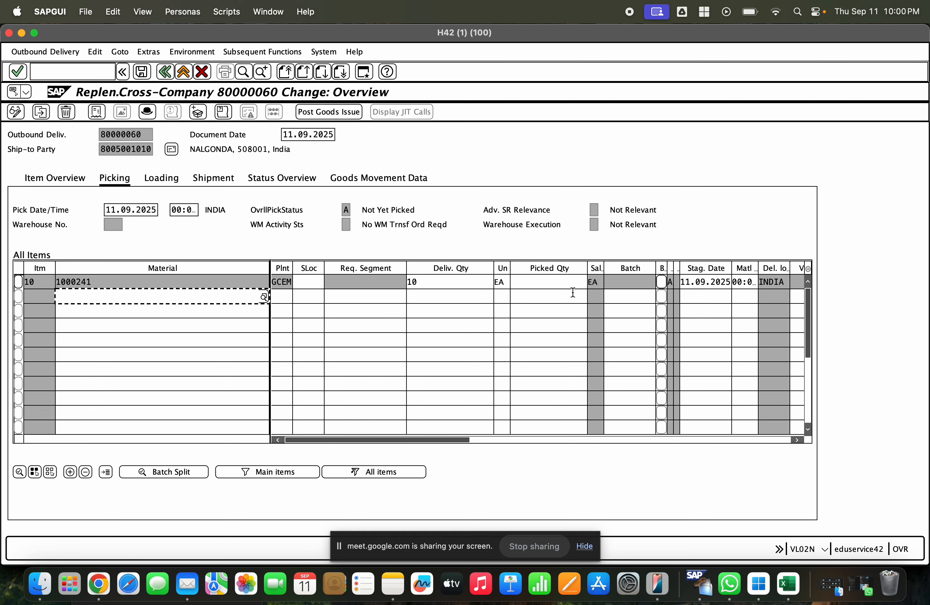
left_click(564, 282)
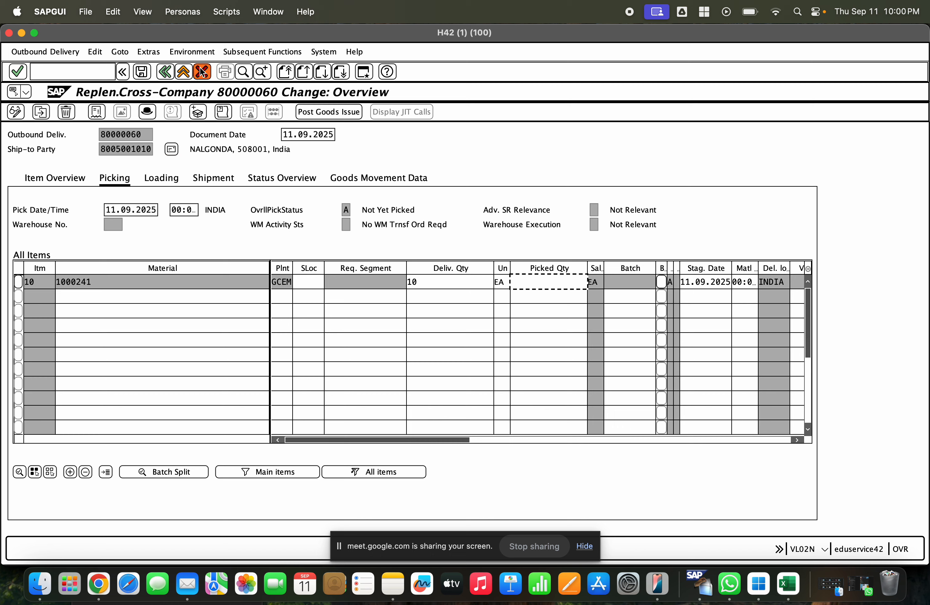
left_click(262, 51)
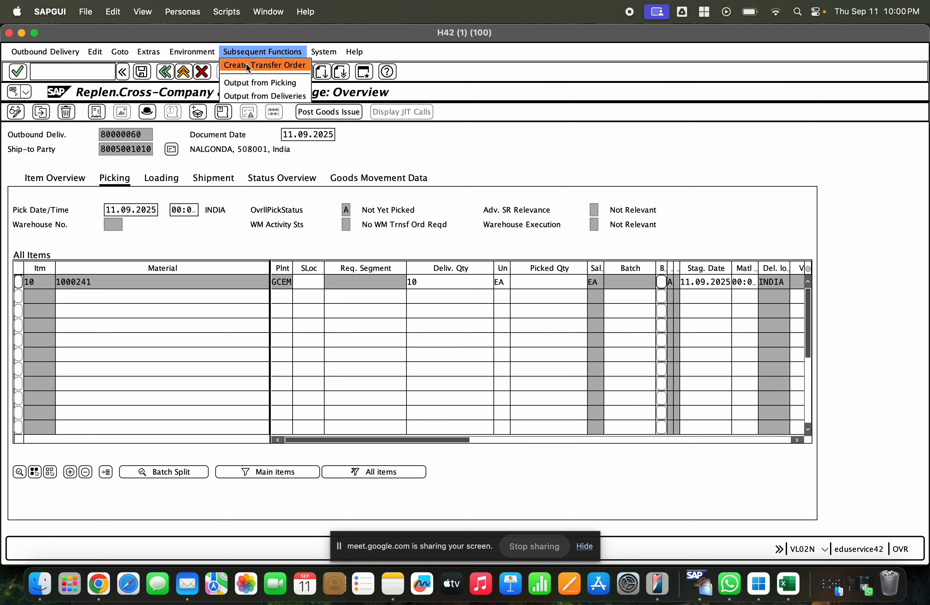
left_click(578, 150)
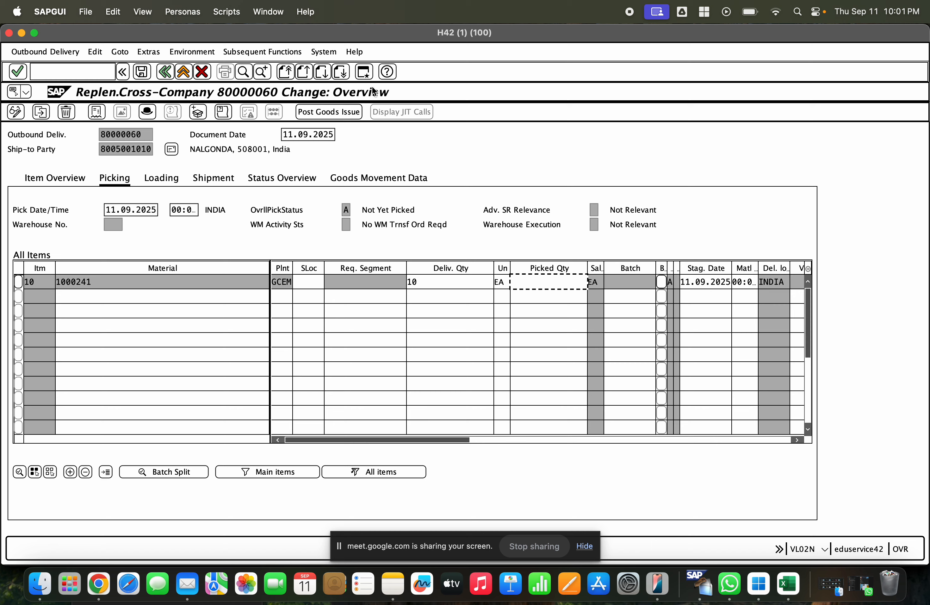
- Set the picked quantity of delivery item 10 to 10 and check the overall picking status
left_click(267, 48)
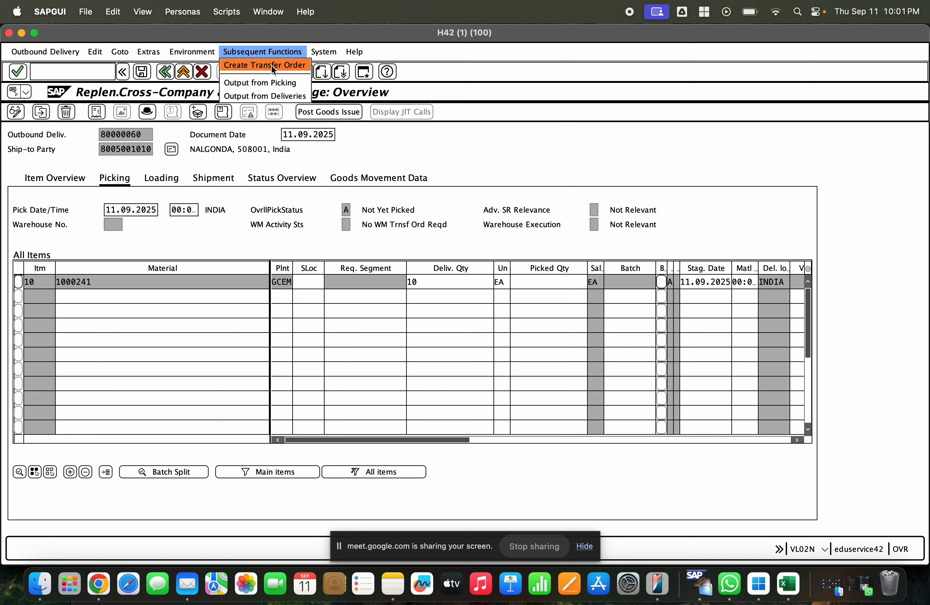
left_click(513, 281)
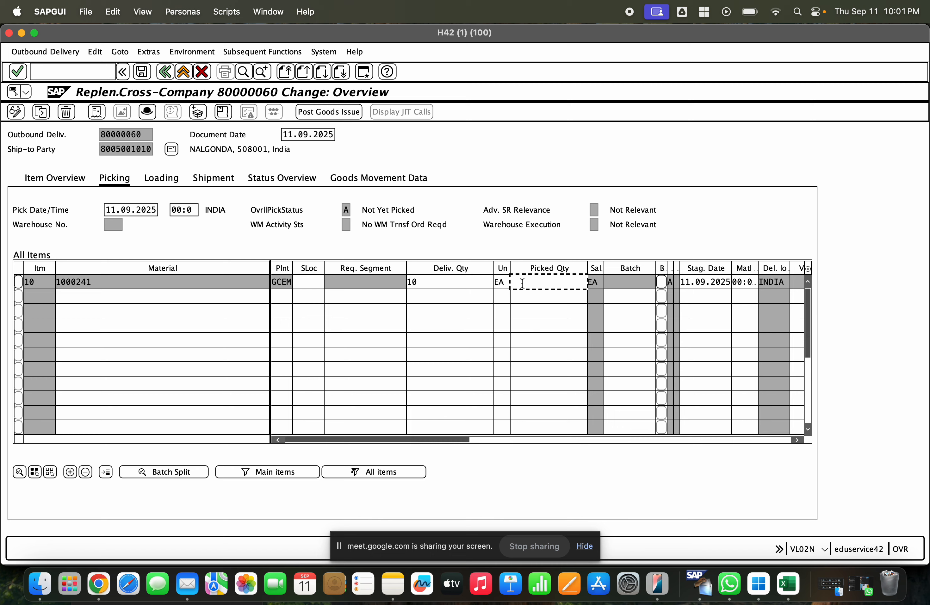
left_click(522, 283)
left_click(522, 283)
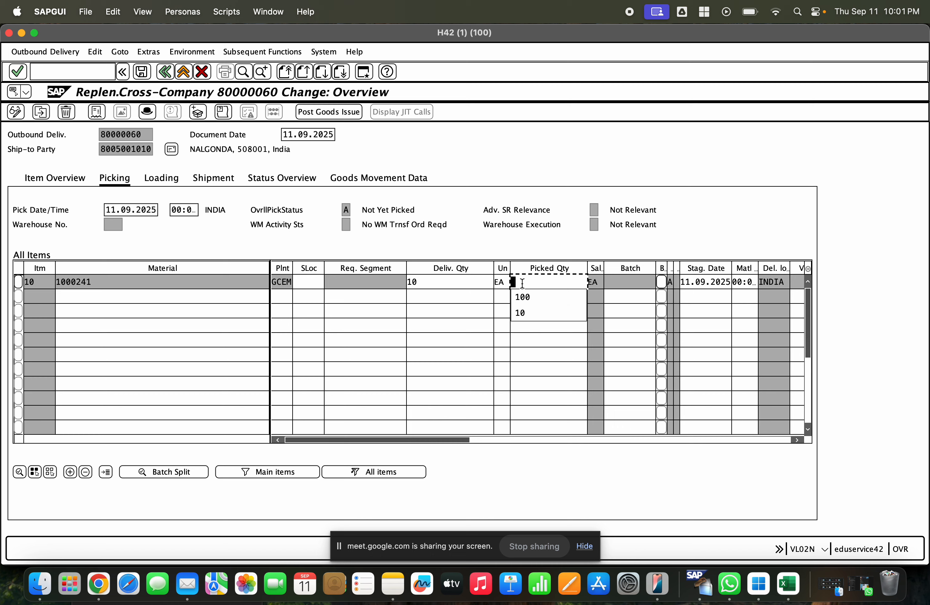
type("10")
key("Return")
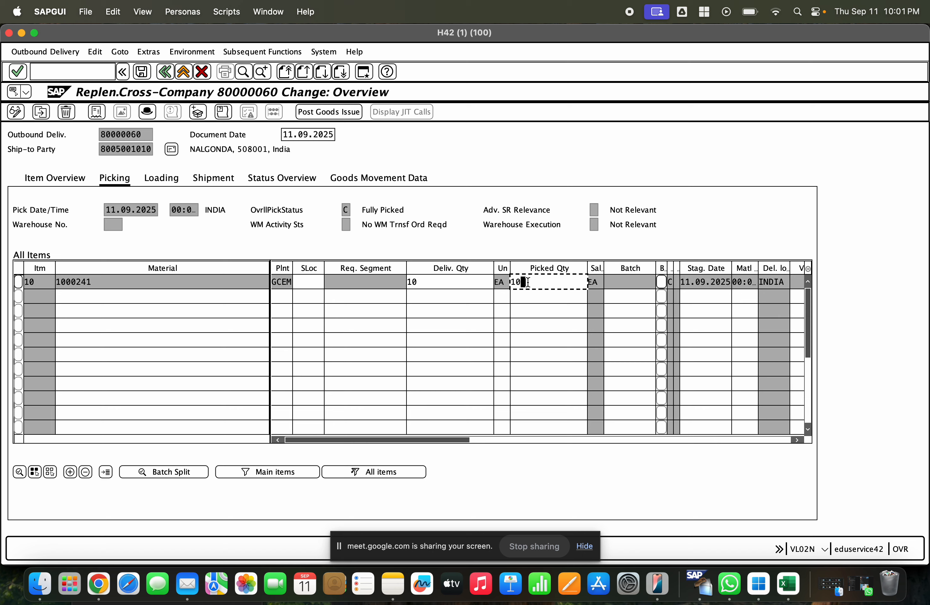
left_click_drag(361, 210, 409, 215)
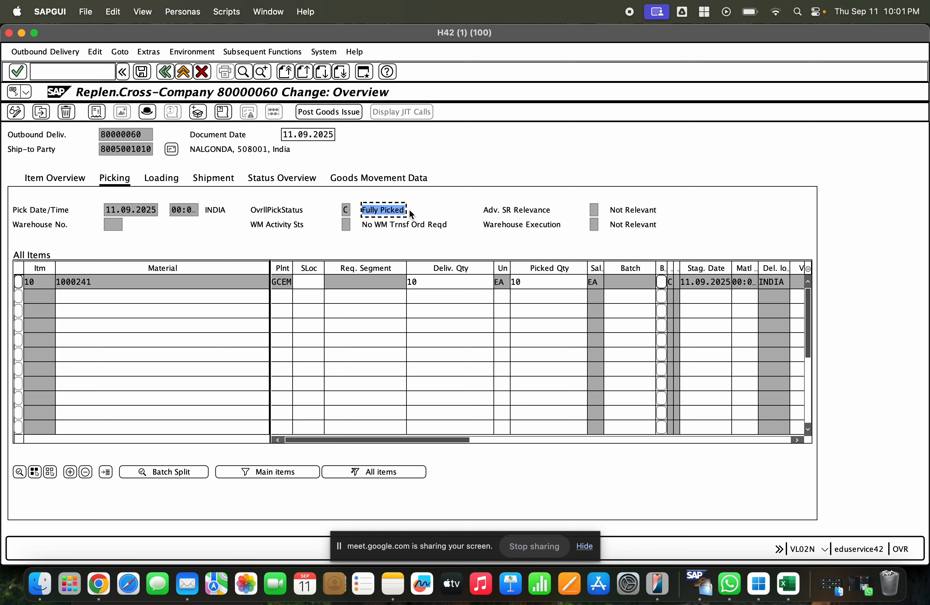
- Assign storage location GCHS (SLOTS) without special stock to delivery item 10 from the permitted locations
left_click(306, 281)
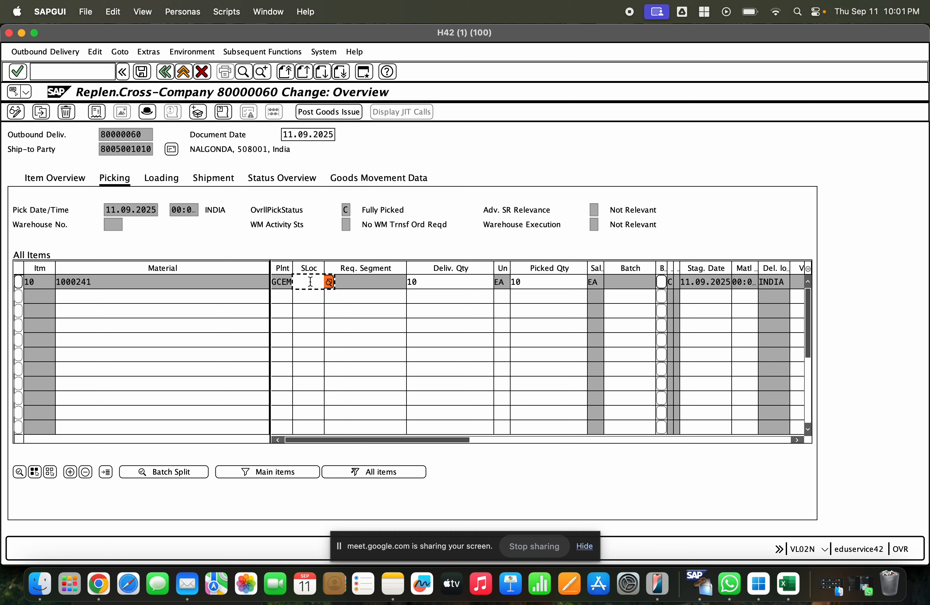
left_click(331, 282)
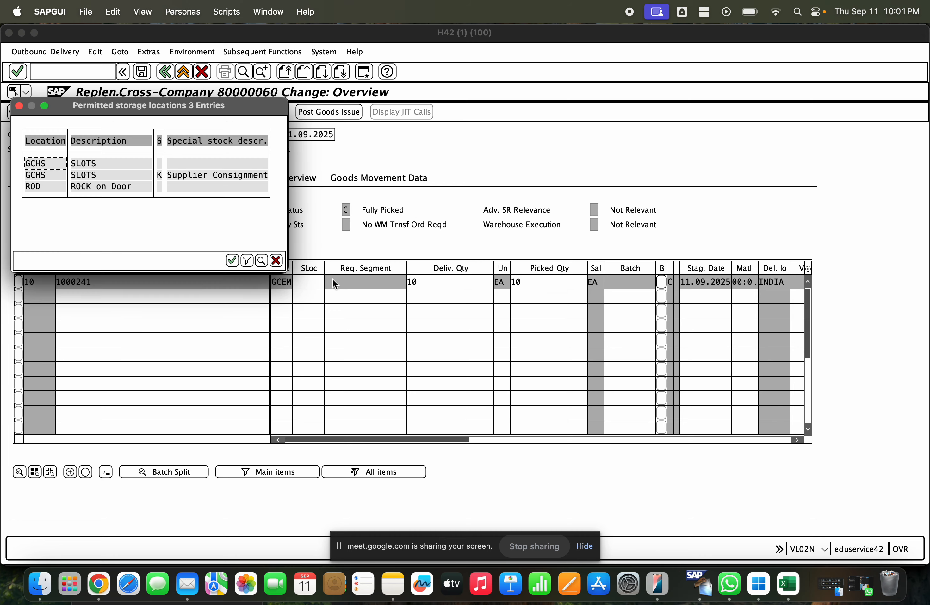
double_click(85, 163)
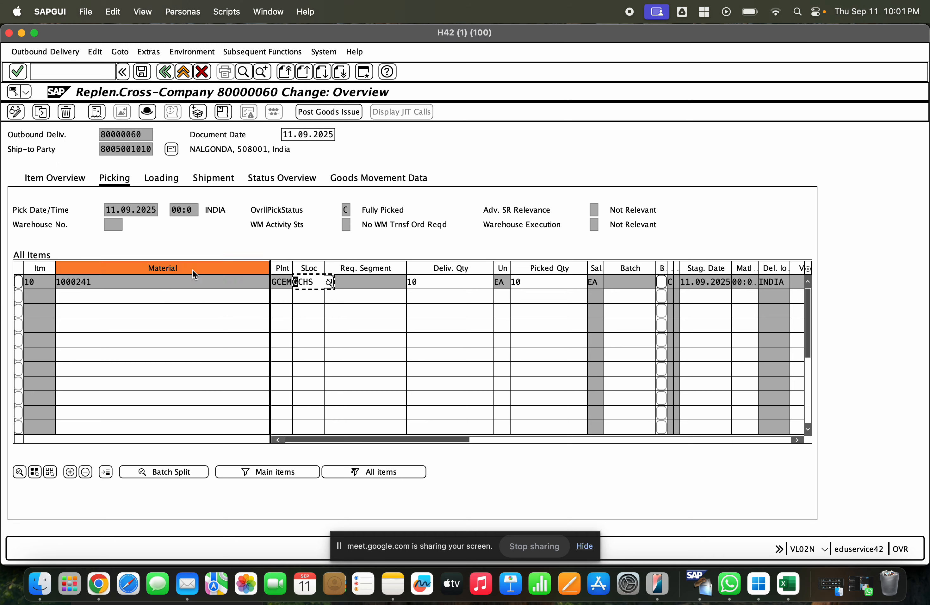
left_click(372, 280)
key("Return")
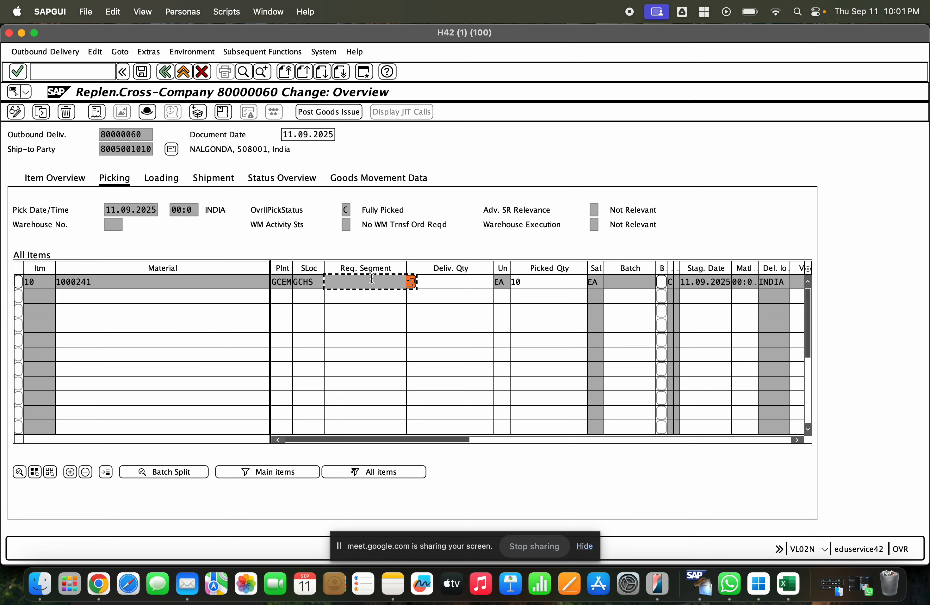
- Inspect the pricing conditions in the details of delivery item 10 and return to the delivery overview
double_click(229, 282)
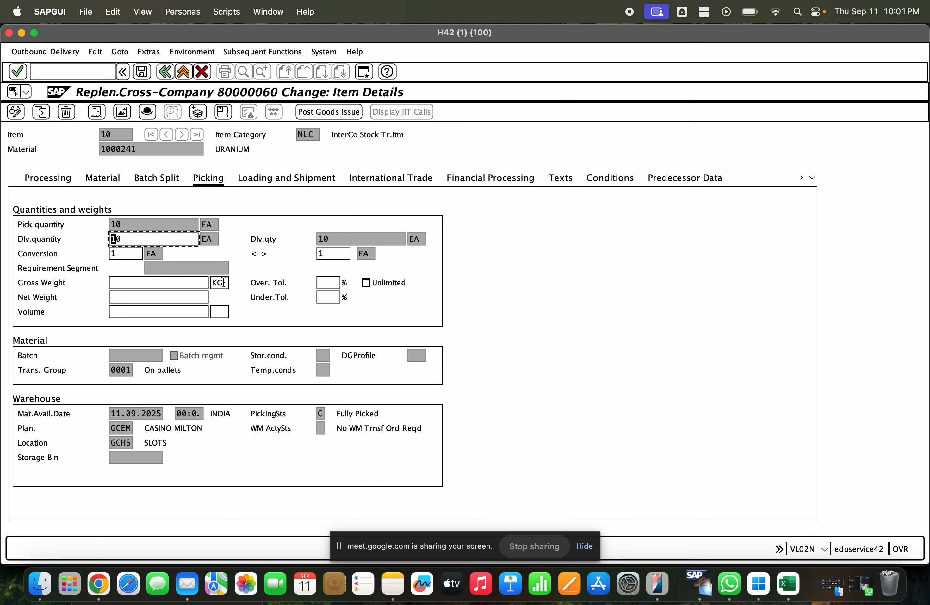
left_click(608, 181)
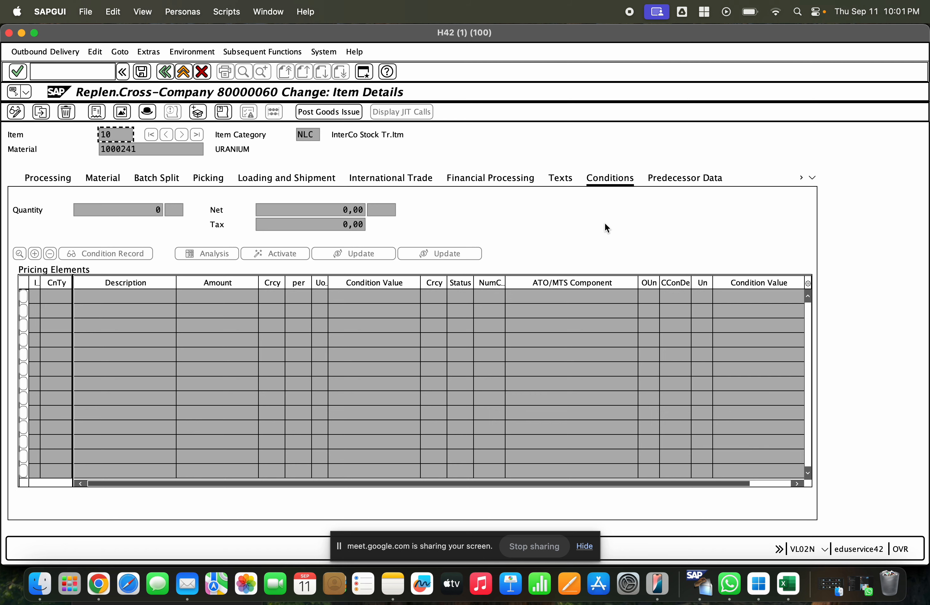
left_click(165, 71)
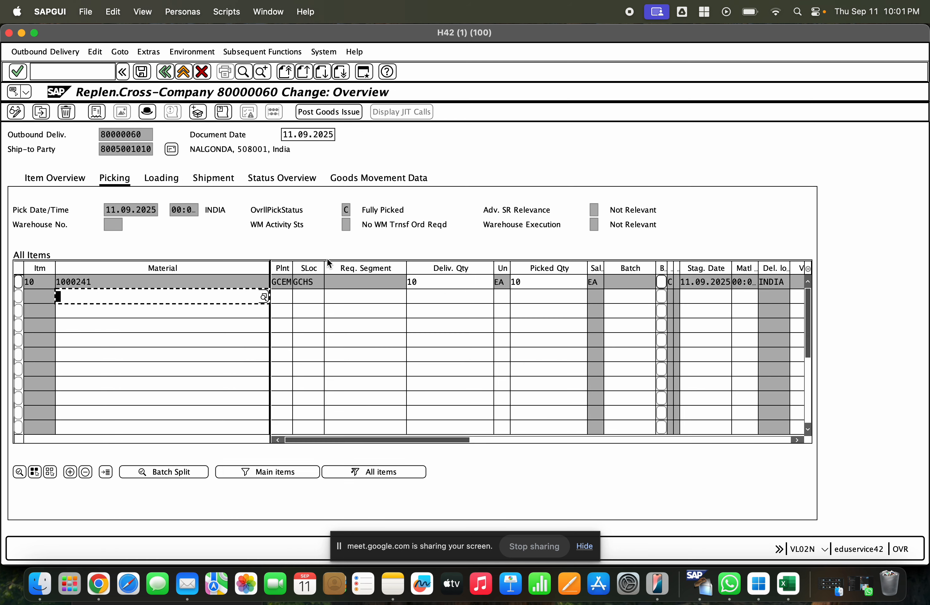
- Widen the item category column (ITyp) in the delivery's picking table
left_click_drag(446, 439, 468, 439)
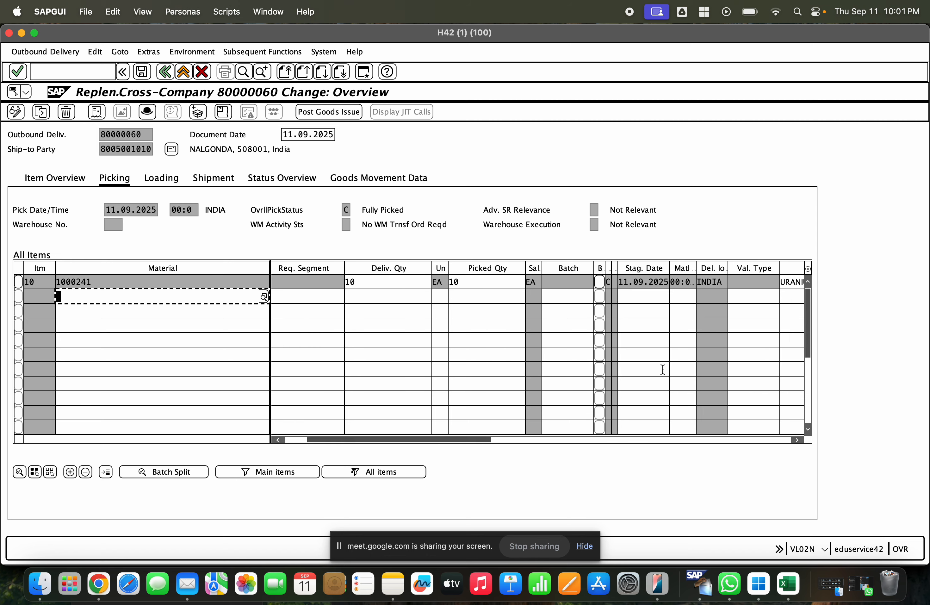
left_click(797, 439)
left_click(798, 439)
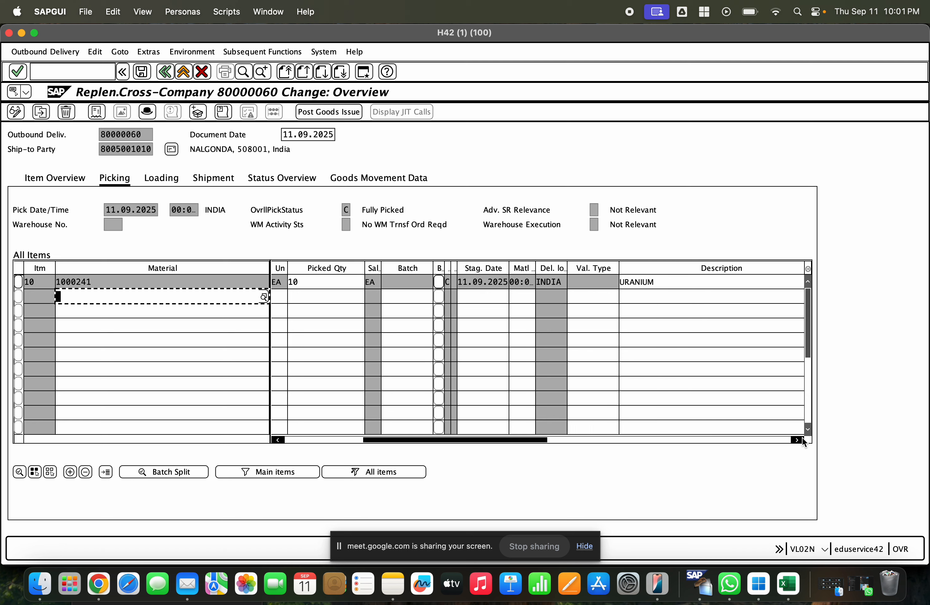
left_click(797, 440)
left_click(797, 439)
left_click(799, 439)
left_click(798, 439)
left_click(798, 439)
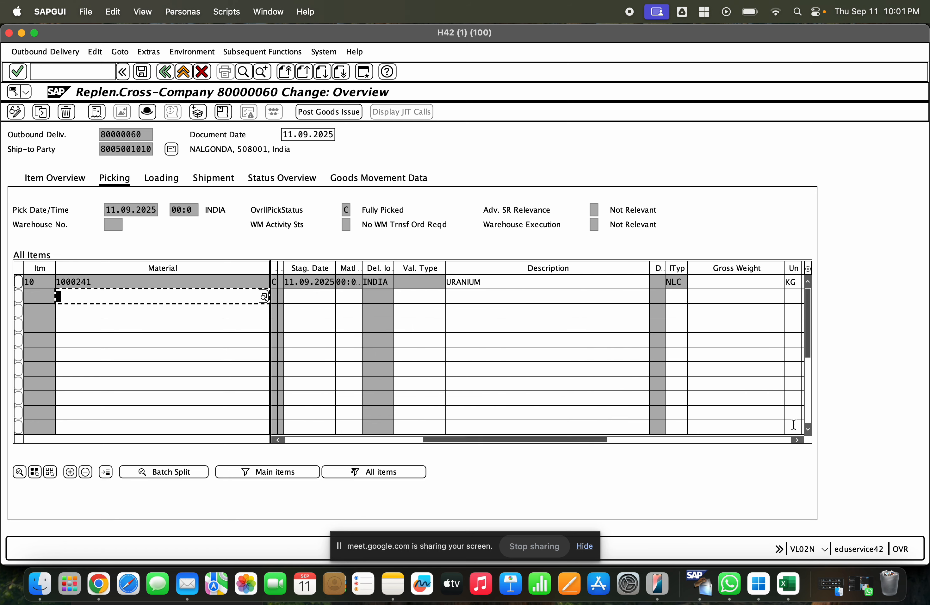
left_click(694, 270)
left_click_drag(688, 269, 750, 269)
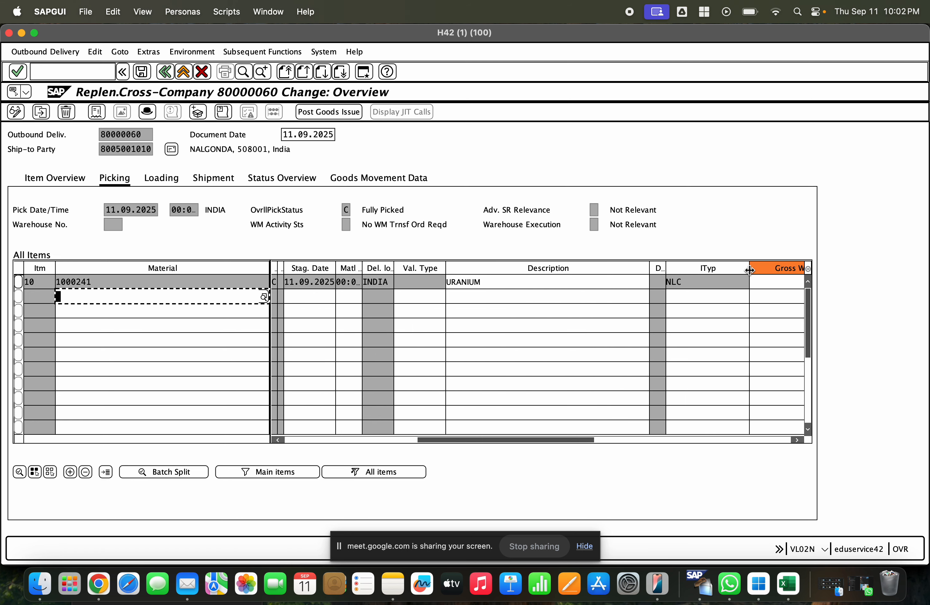
- List the permitted item categories for delivery item 10 and close the list without choosing one
left_click(727, 283)
left_click(754, 282)
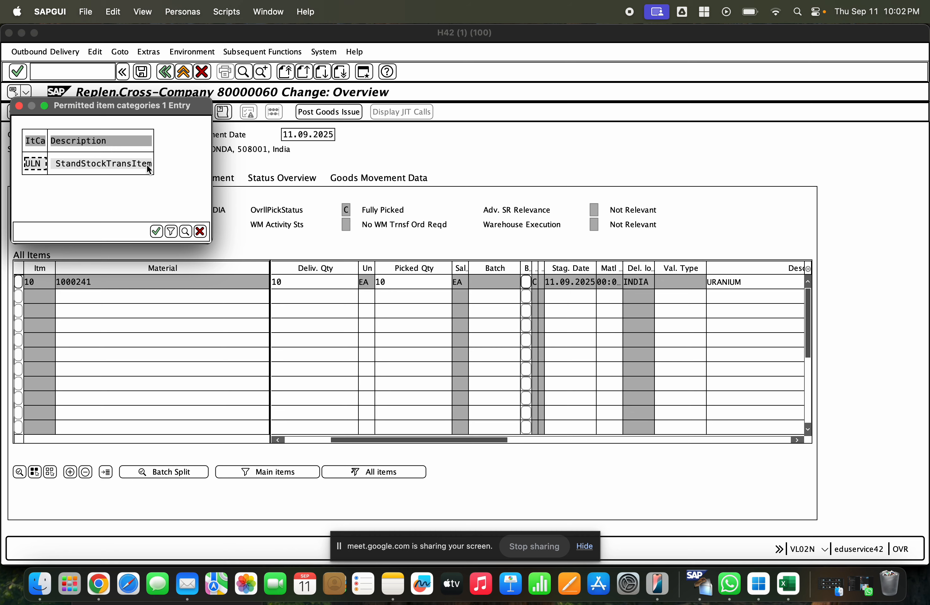
left_click(199, 231)
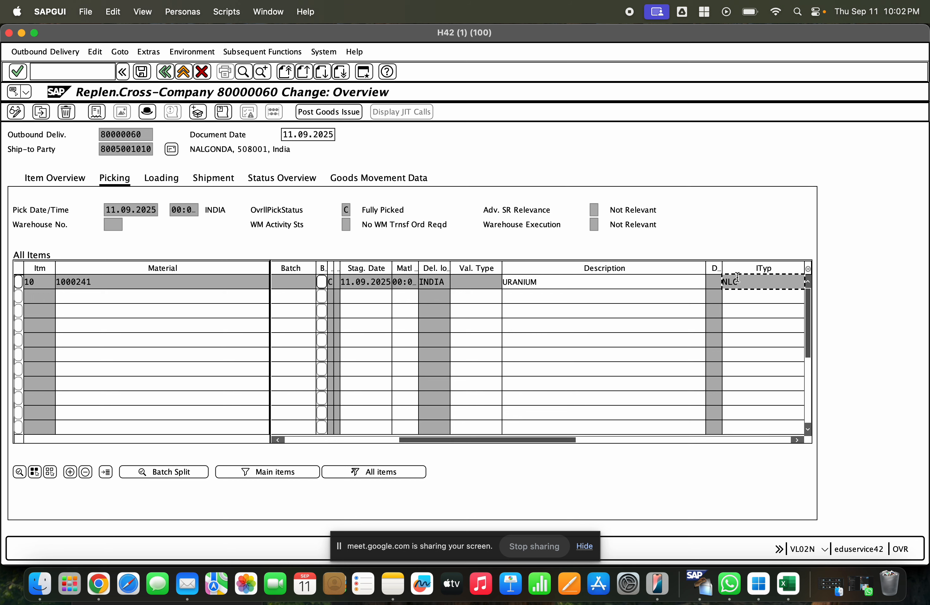
left_click(588, 440)
left_click_drag(588, 440, 528, 446)
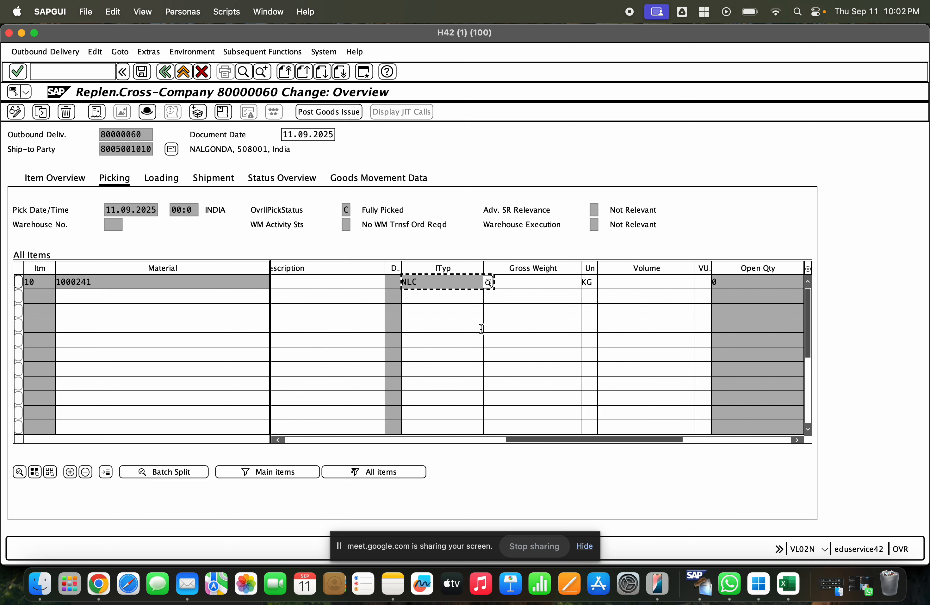
- Review delivery item 10's processing, material, batch split, picking, loading and ship-to party details
double_click(432, 281)
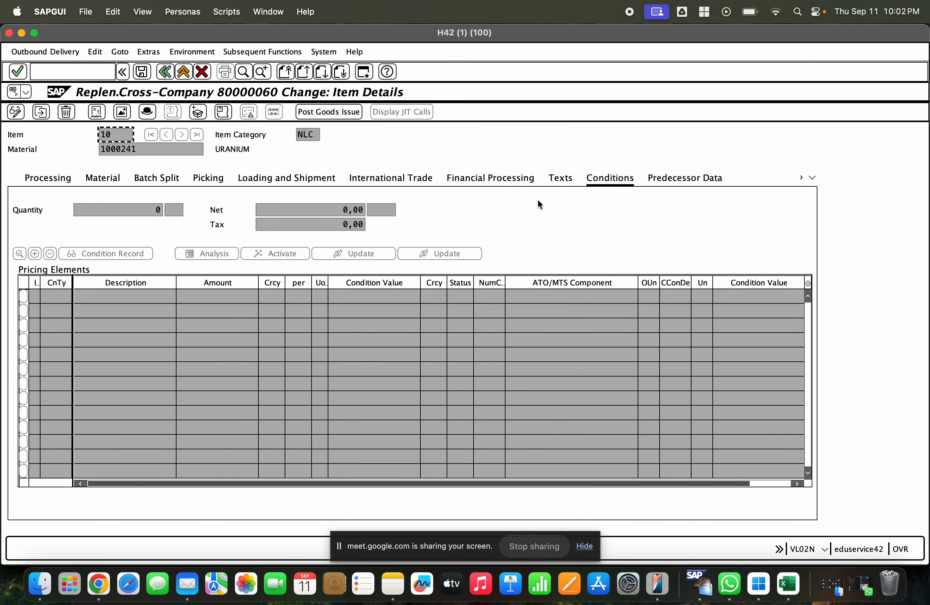
left_click(293, 178)
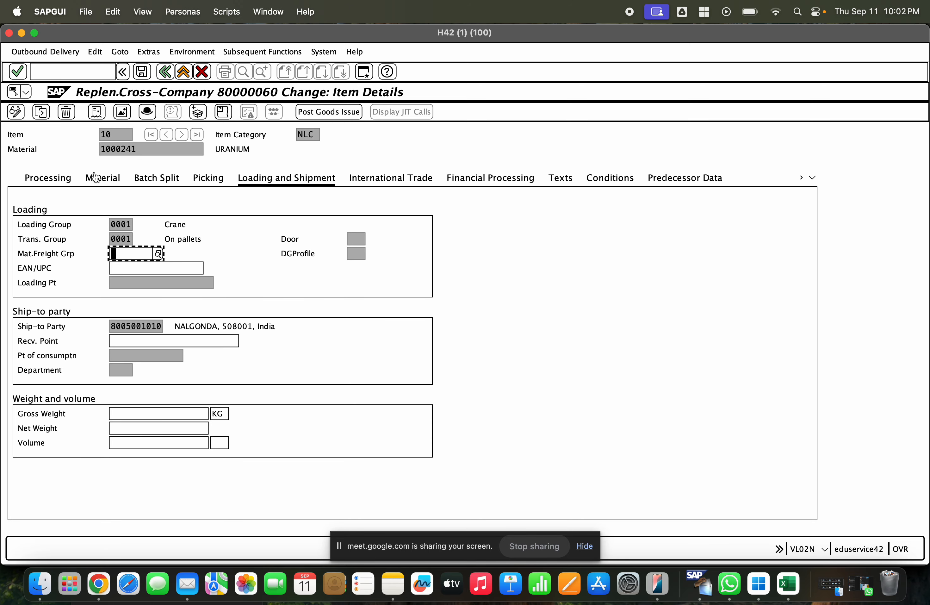
left_click(54, 179)
left_click(100, 181)
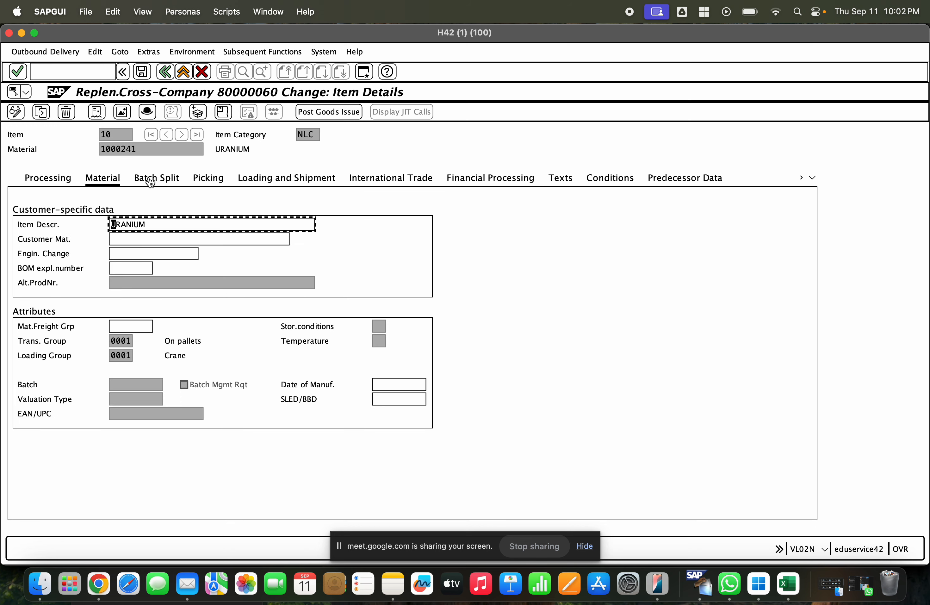
left_click(159, 181)
left_click(211, 186)
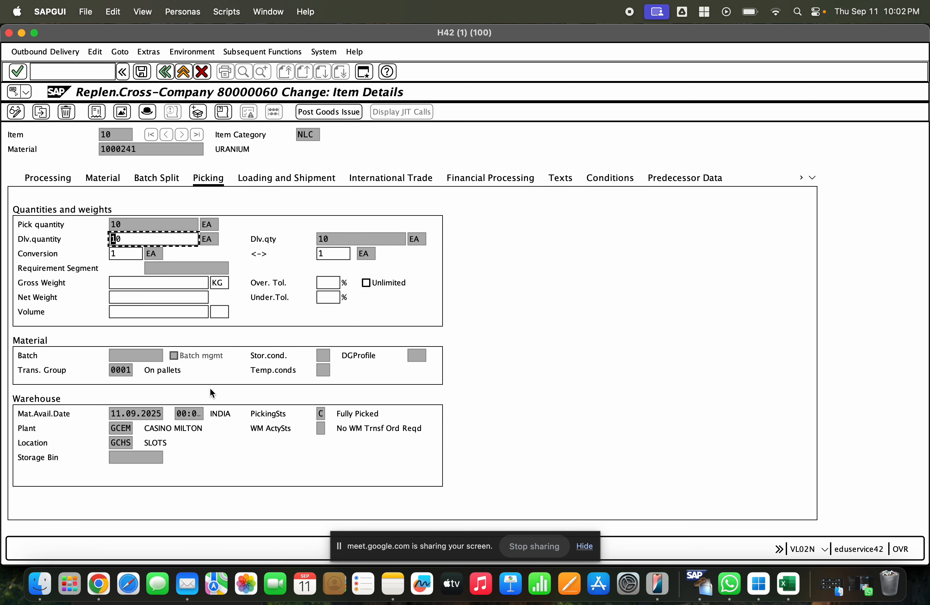
left_click(312, 183)
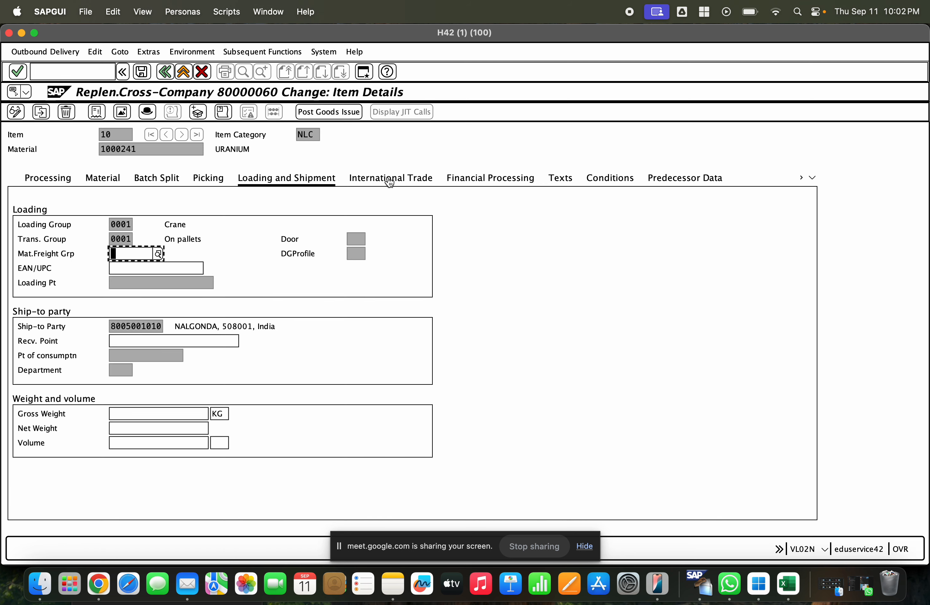
left_click(149, 331)
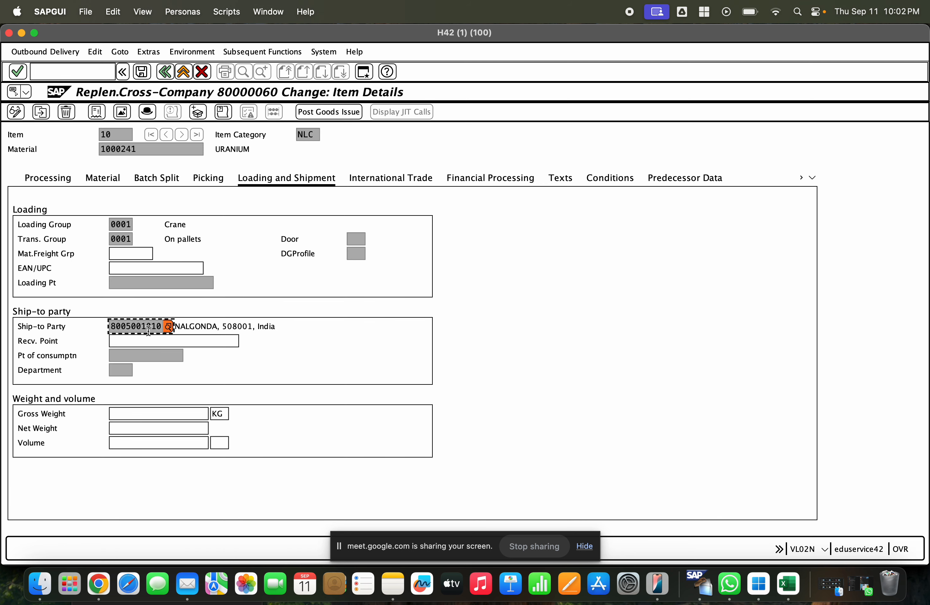
left_click(176, 326)
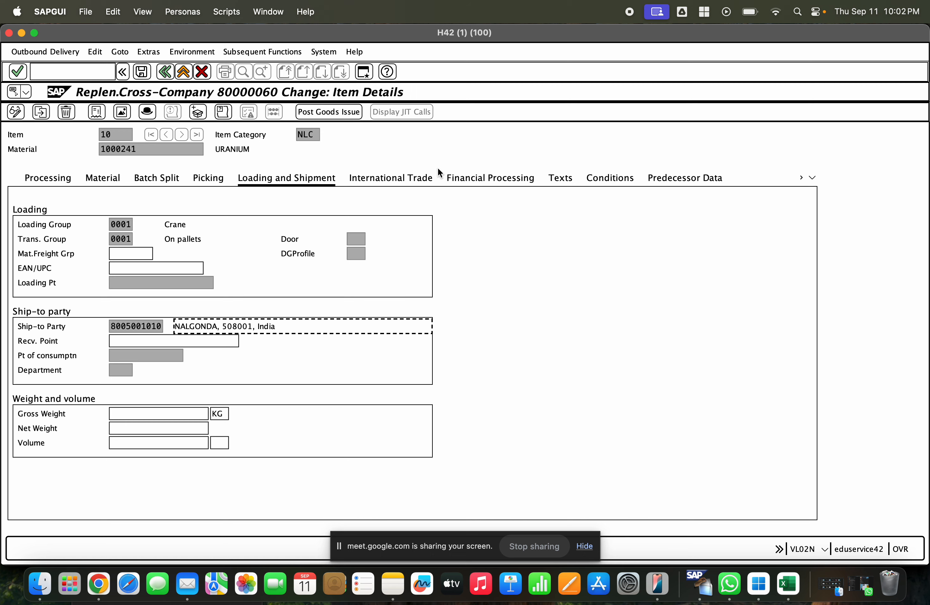
- Review the item's international trade, financial processing, texts, predecessor purchase order and pricing conditions
left_click(430, 179)
left_click(495, 180)
left_click(559, 179)
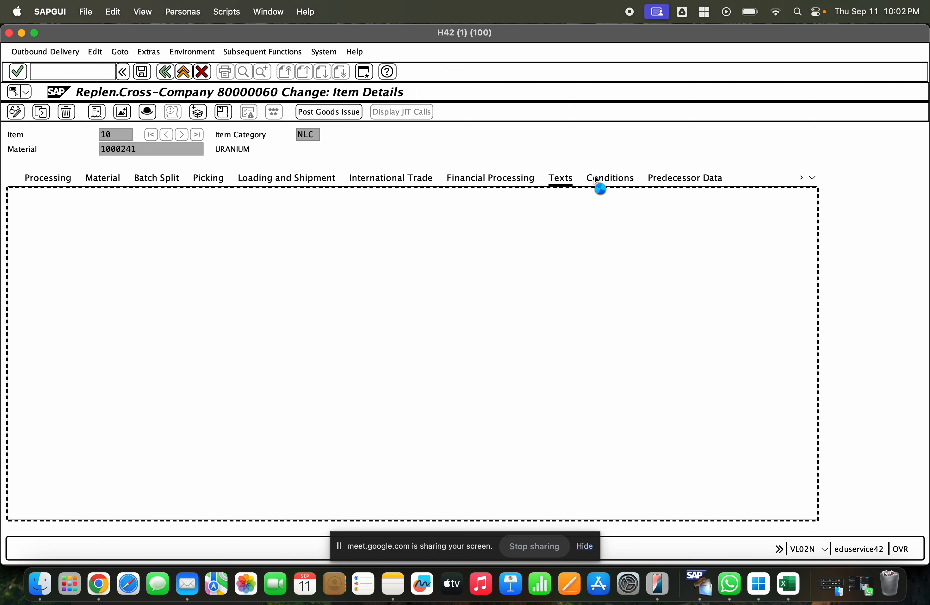
left_click(615, 181)
left_click(655, 182)
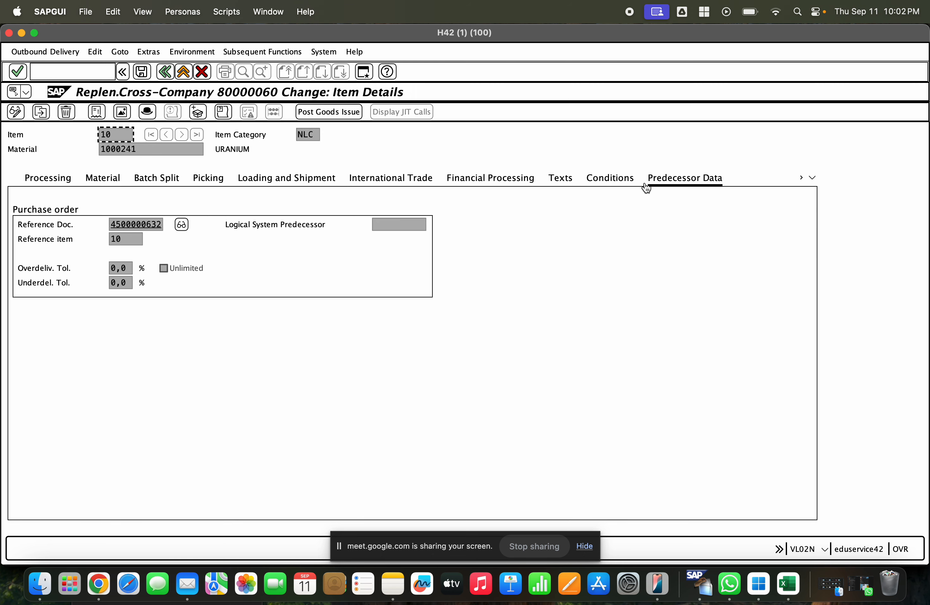
left_click(610, 179)
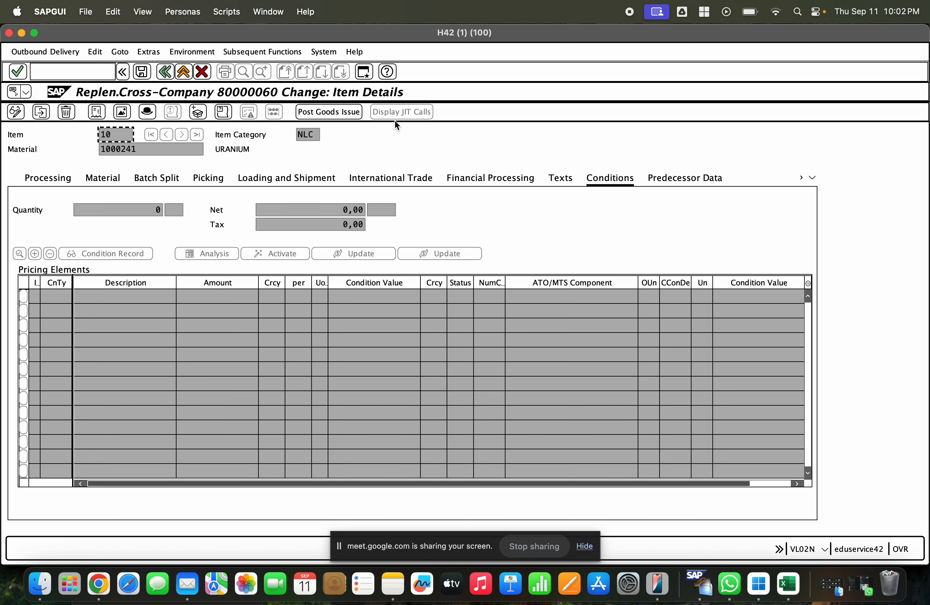
- Open a new session, view the pricing procedures with transaction V/08 and return to the start screen
left_click(363, 72)
type("v/0")
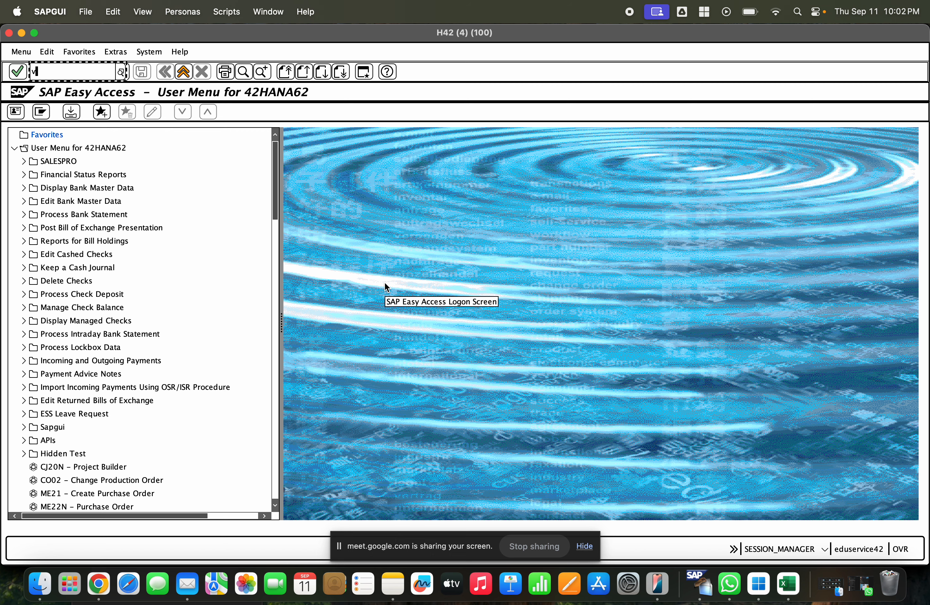
type("8")
key("Return")
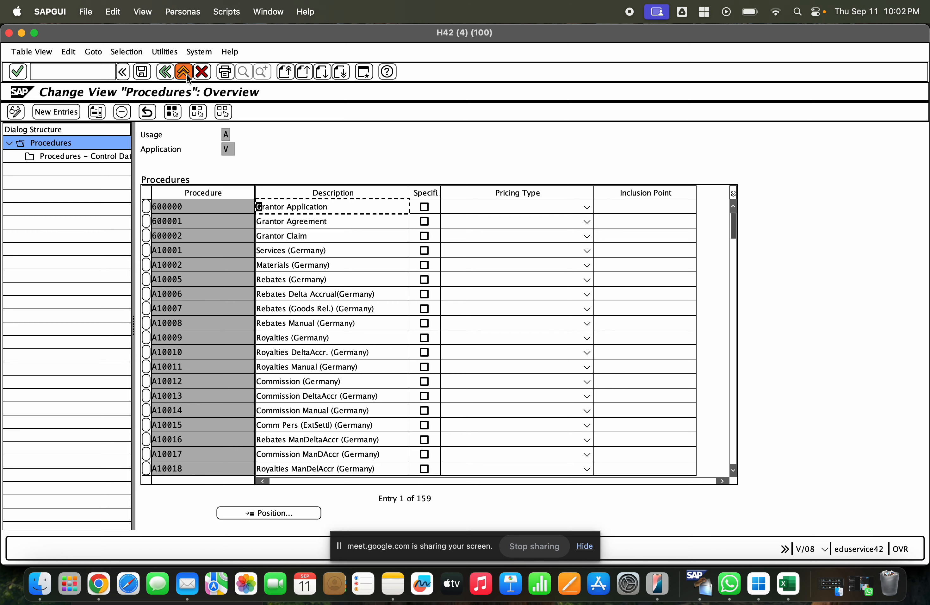
left_click(164, 72)
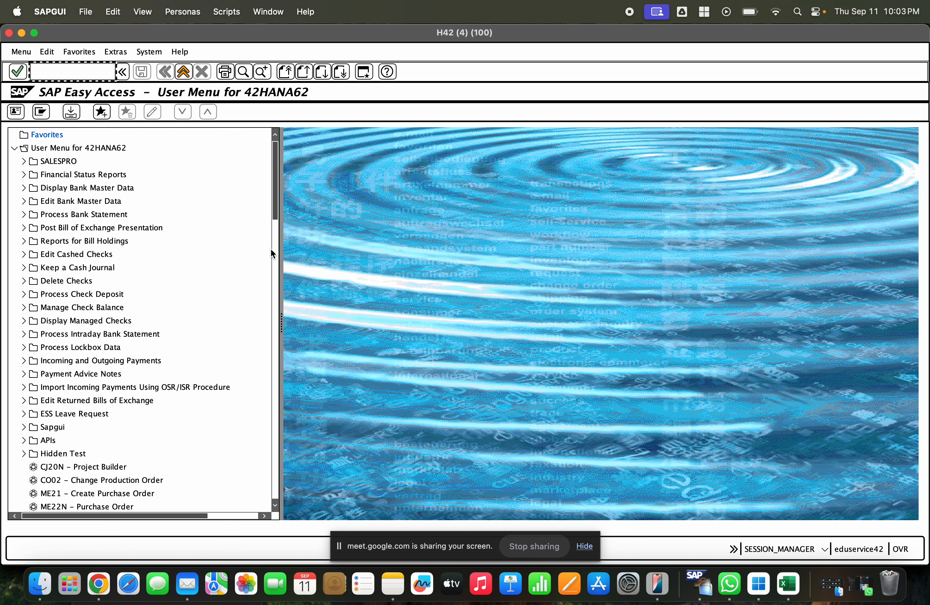
type("v/08")
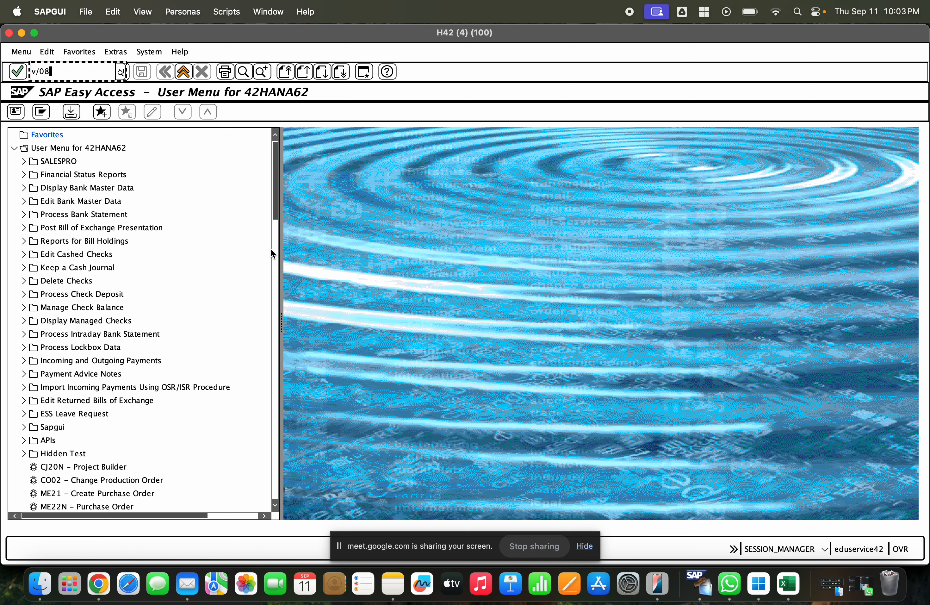
key("Return")
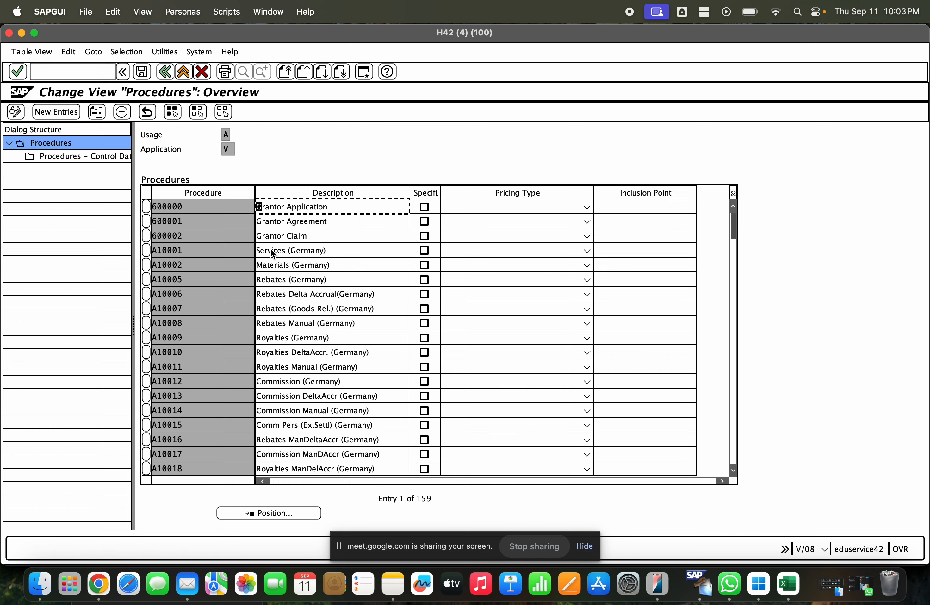
left_click(167, 74)
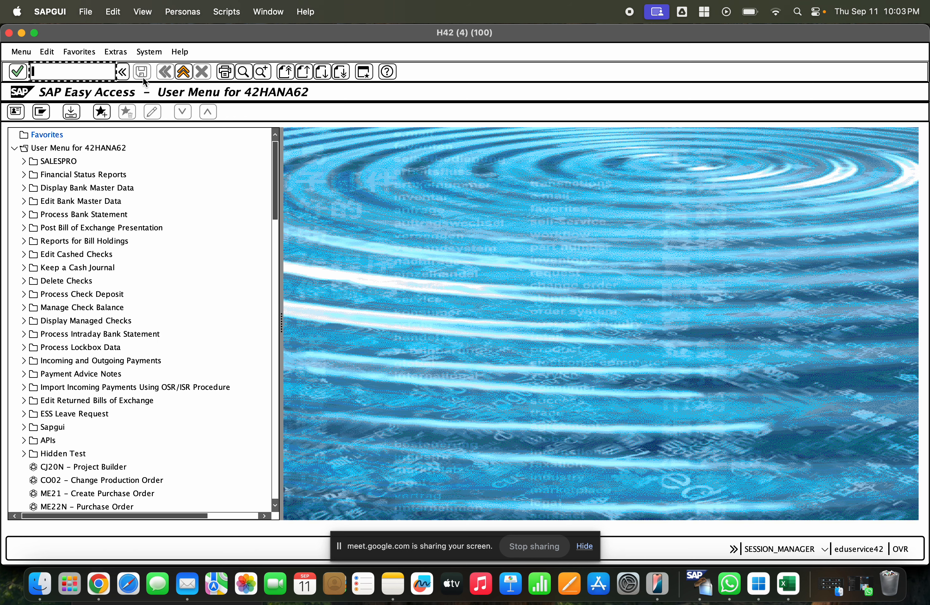
type("v")
key("BackSpace")
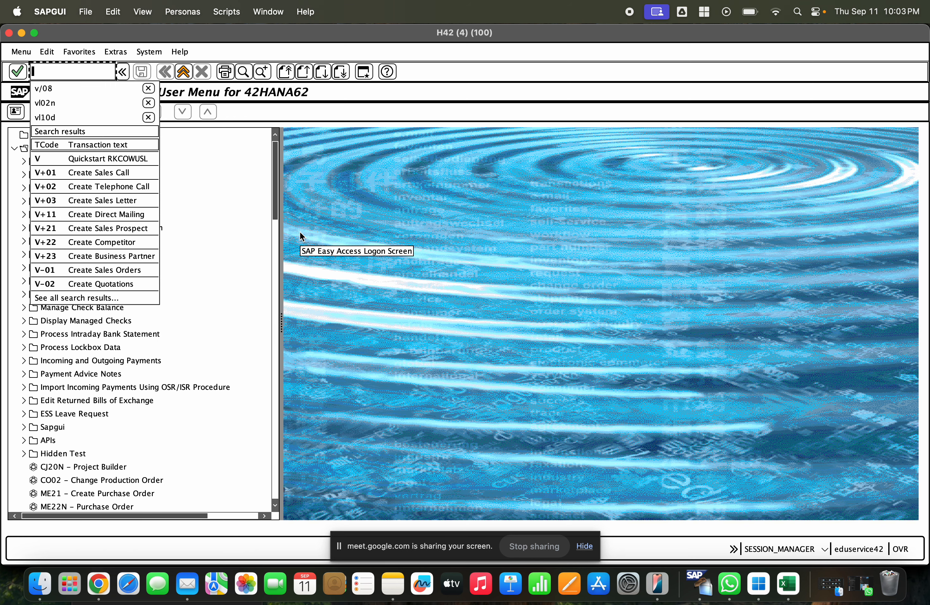
type("v")
key("BackSpace")
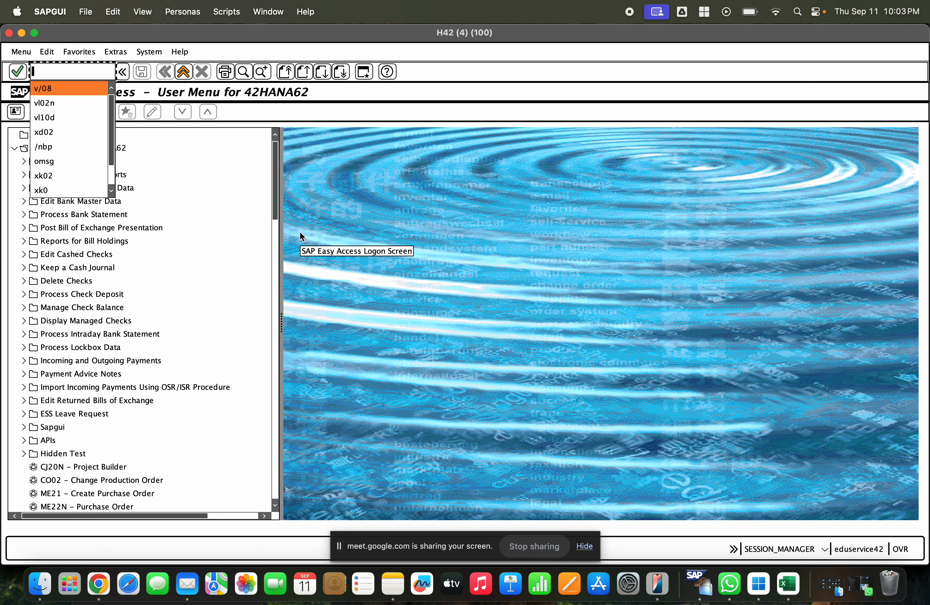
type("vo")
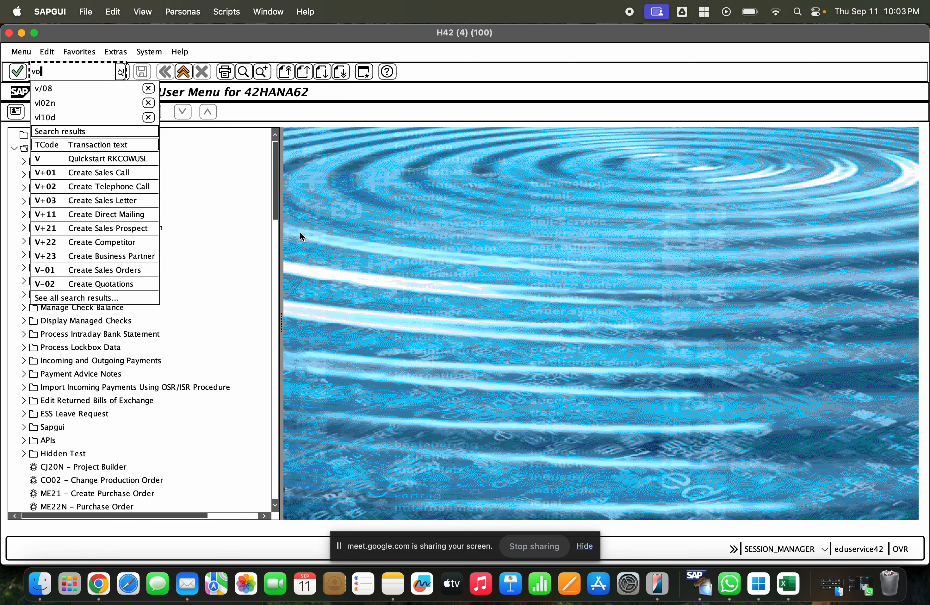
type("vm")
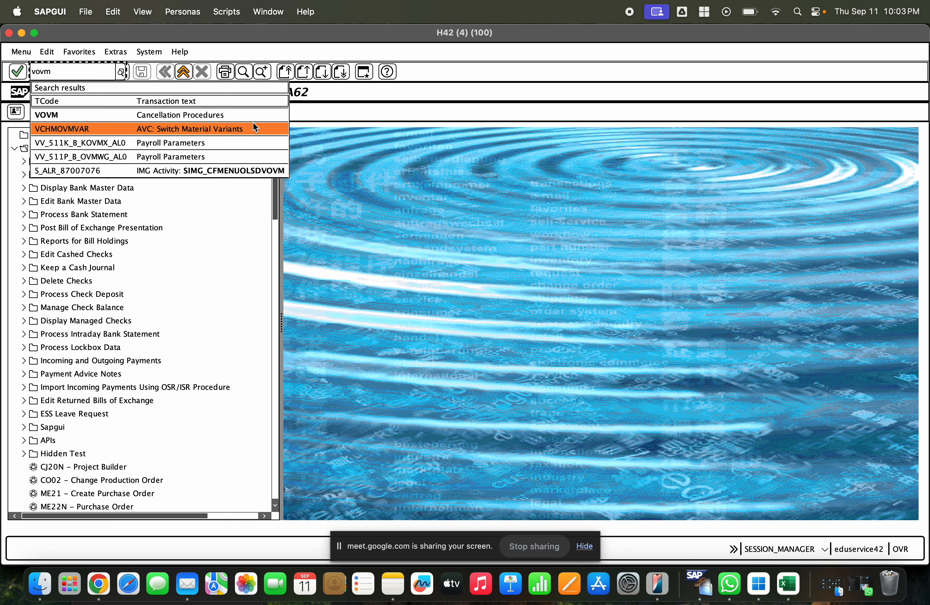
key("BackSpace")
key("BackSpace")
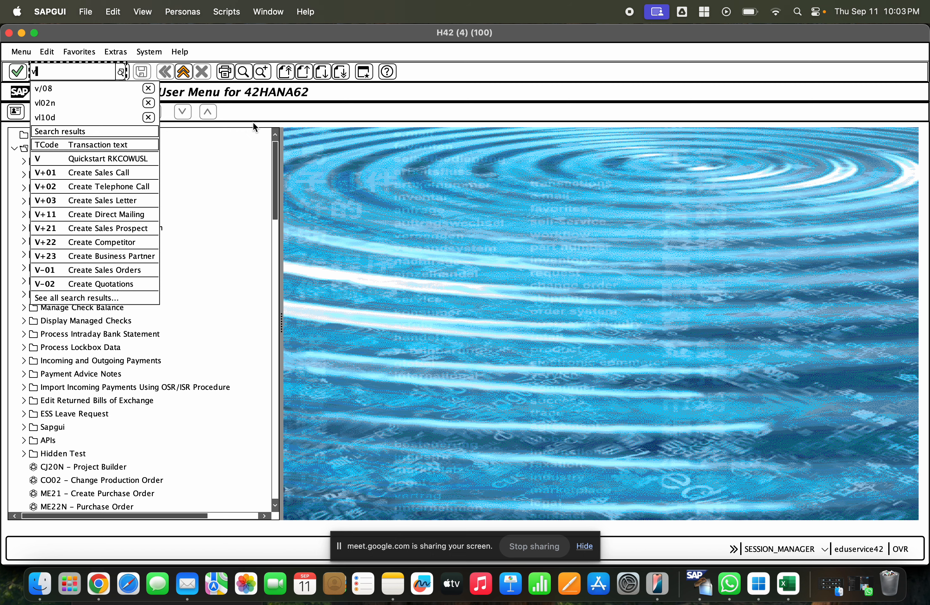
key("BackSpace")
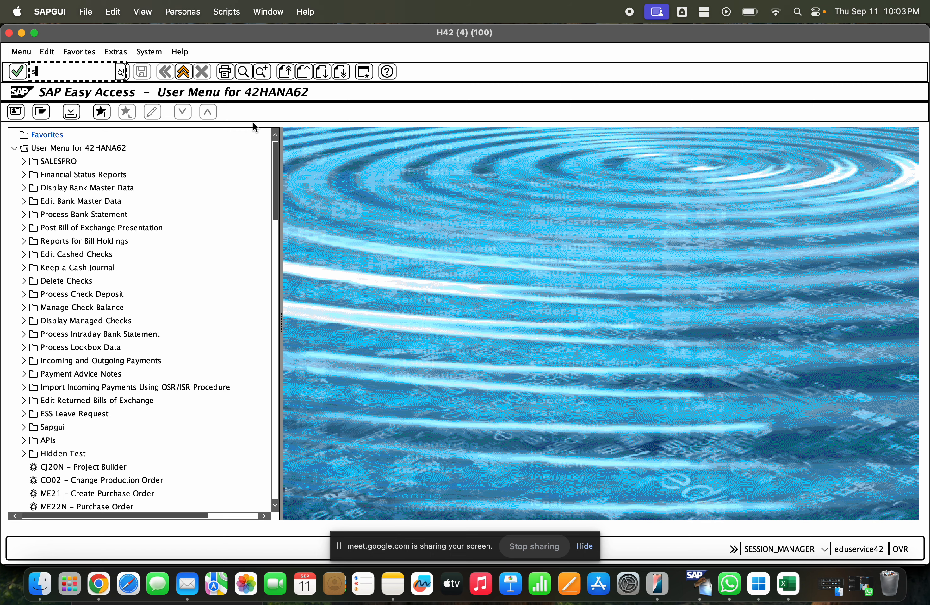
- Open the SAP Customizing Implementation Guide with transaction SPRO and expand its Sales and Distribution node
type("spro")
key("Return")
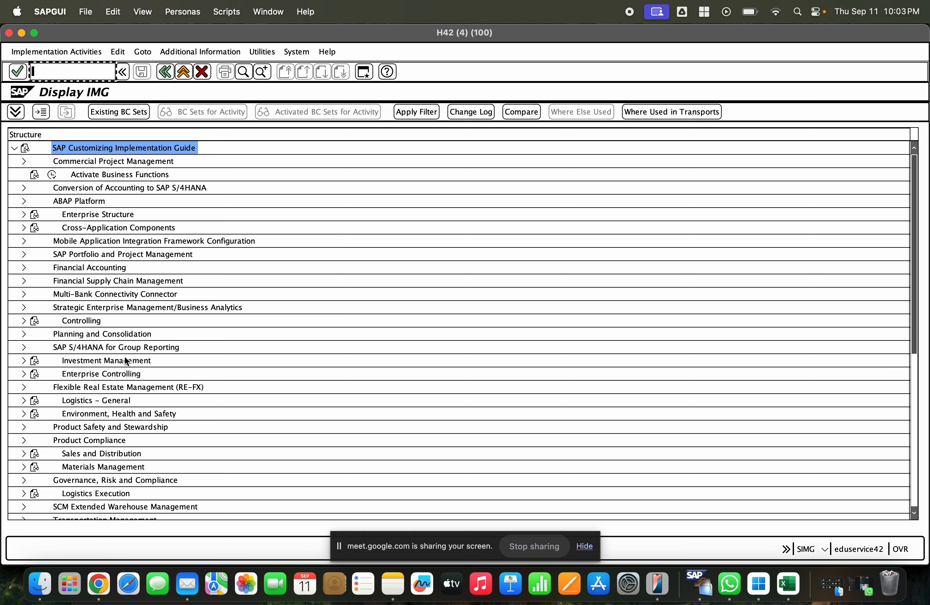
scroll(125, 359, "down", 4)
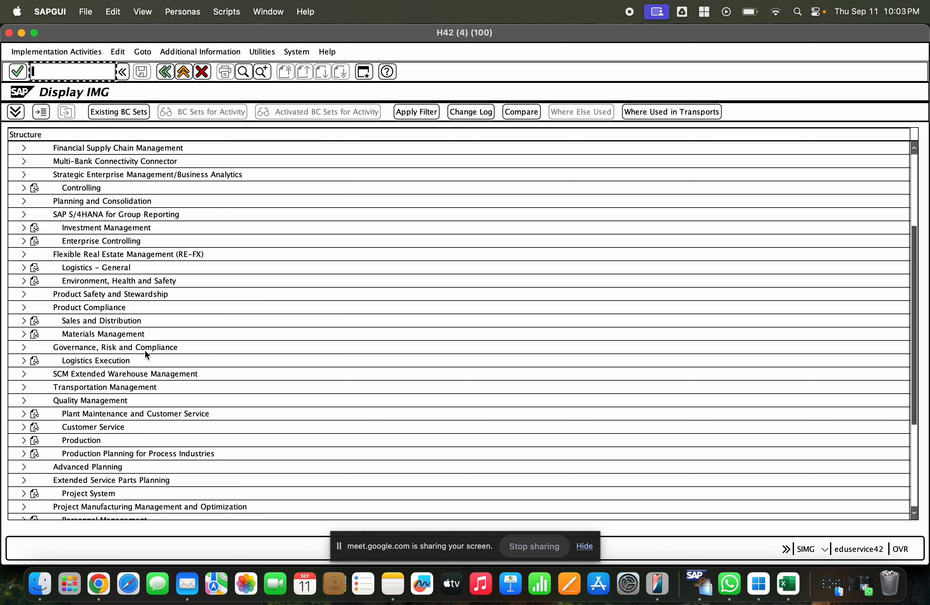
scroll(145, 353, "down", 5)
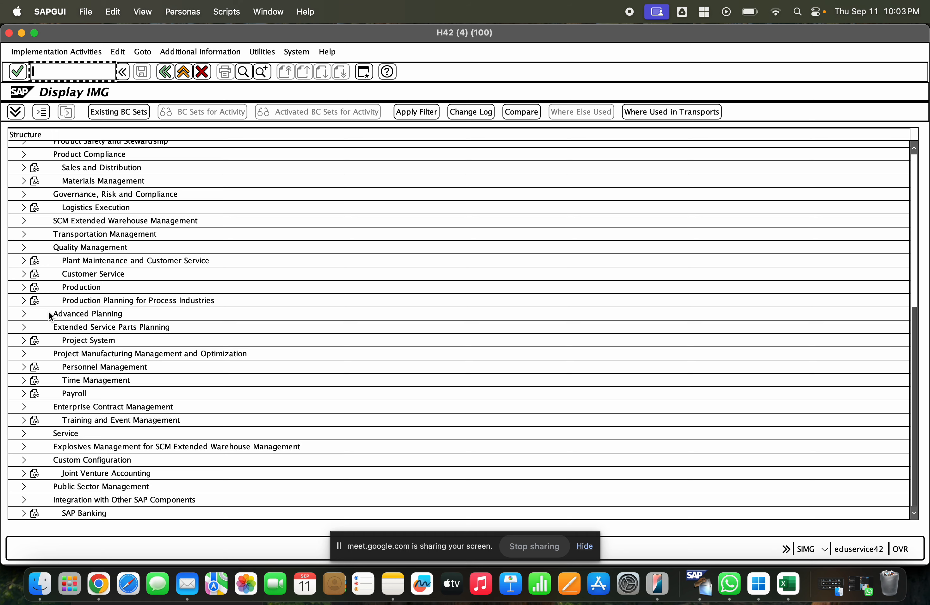
scroll(71, 227, "up", 1)
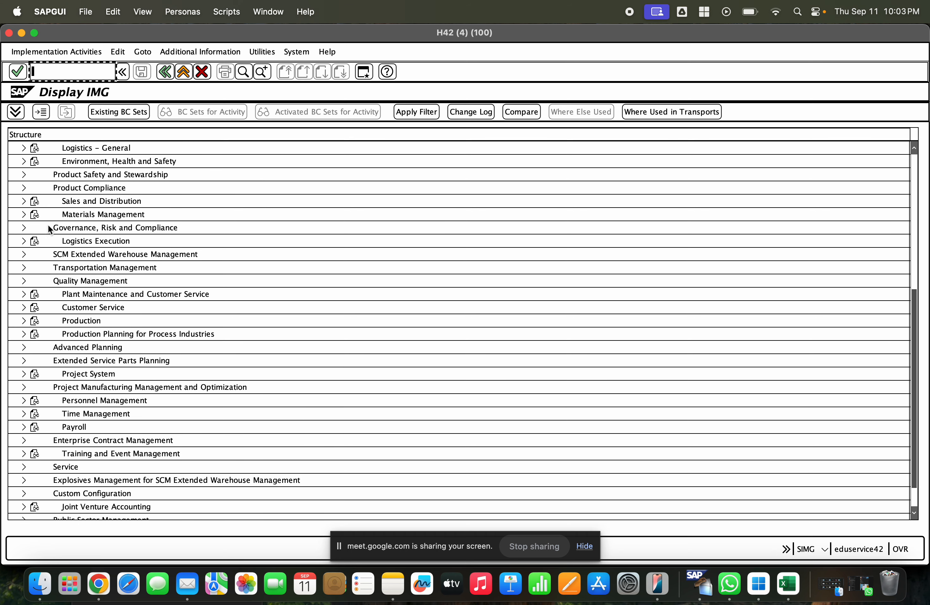
left_click(23, 200)
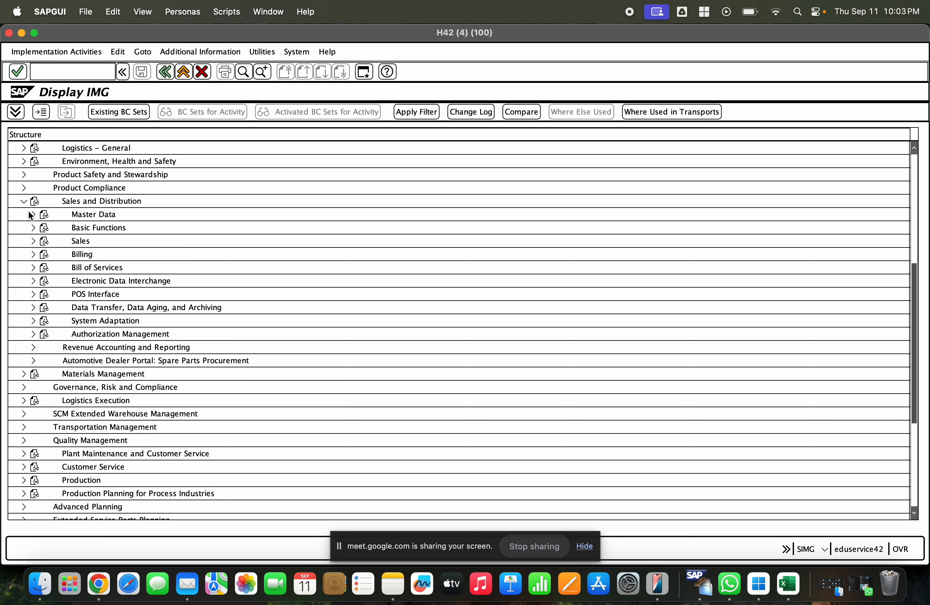
- Open the Sales Document to Sales Document copying control in the IMG under Sales and Distribution, Sales, Copying Control for Sales Documents
left_click(30, 237)
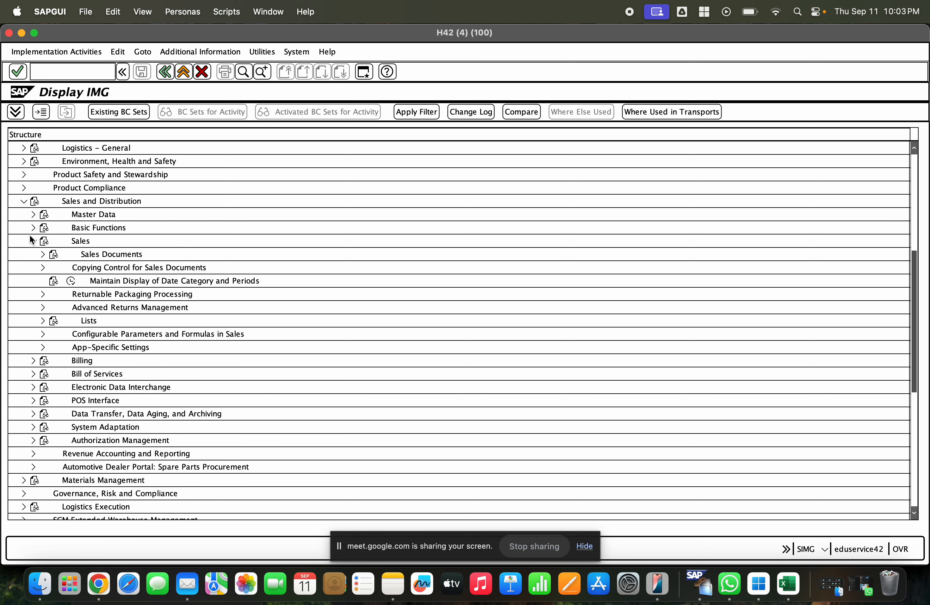
left_click(59, 267)
left_click(47, 267)
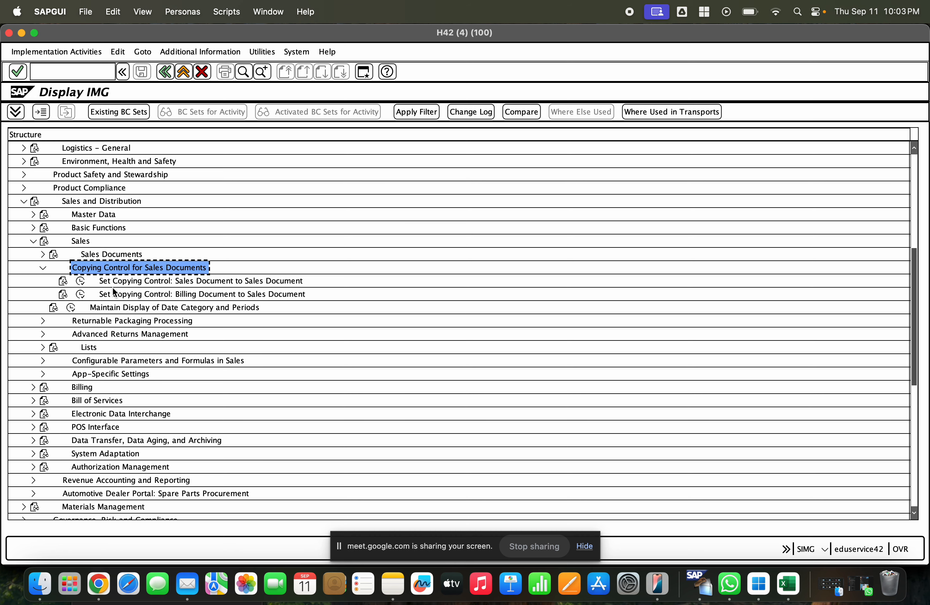
left_click(195, 282)
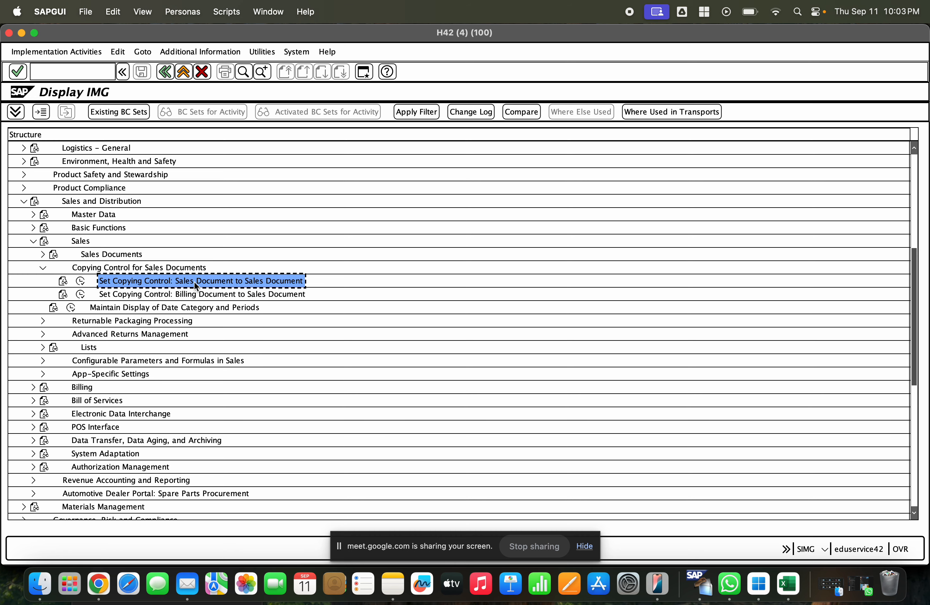
left_click(82, 281)
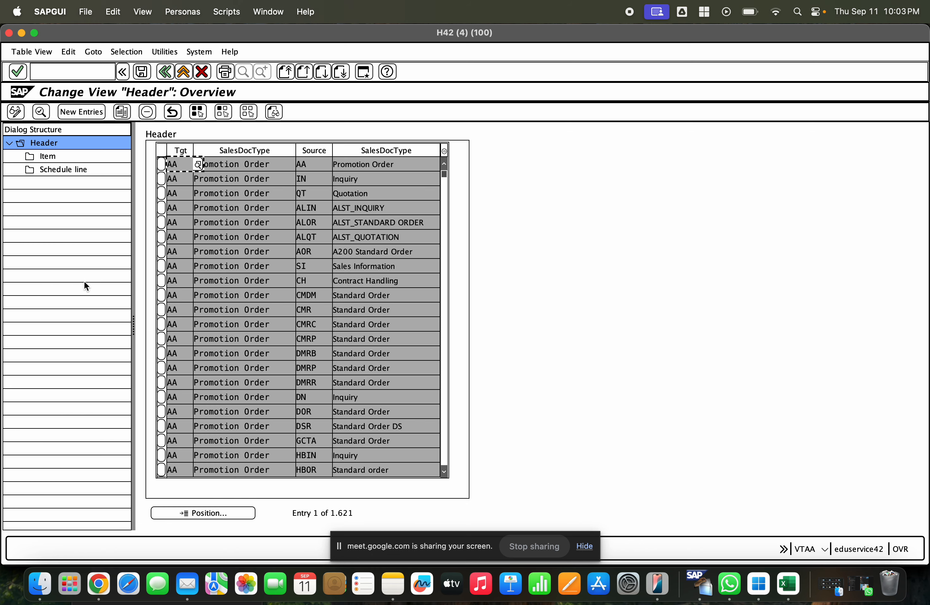
- Examine the target and source sales document types in the header overview, and return to the IMG
left_click(266, 191)
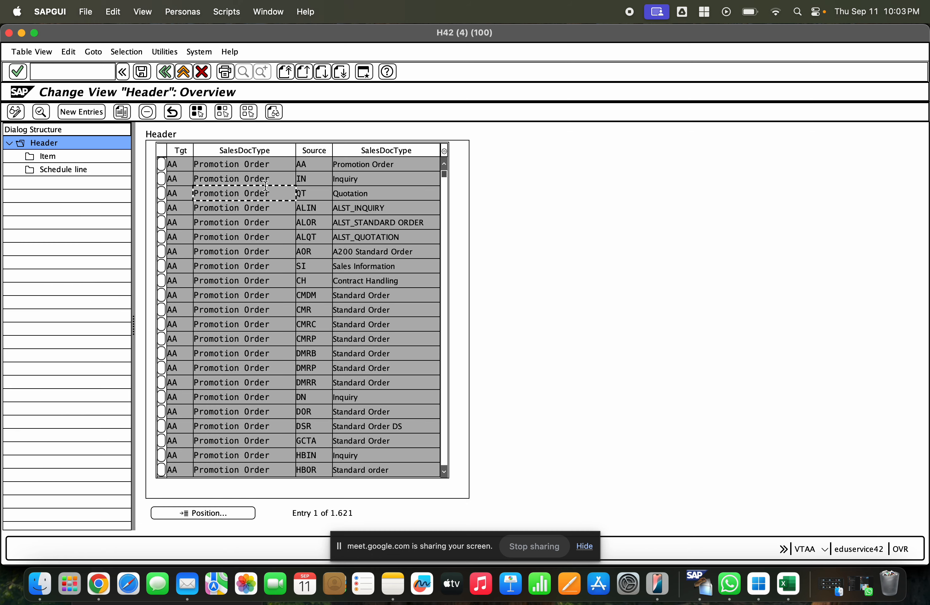
left_click(271, 237)
left_click(308, 191)
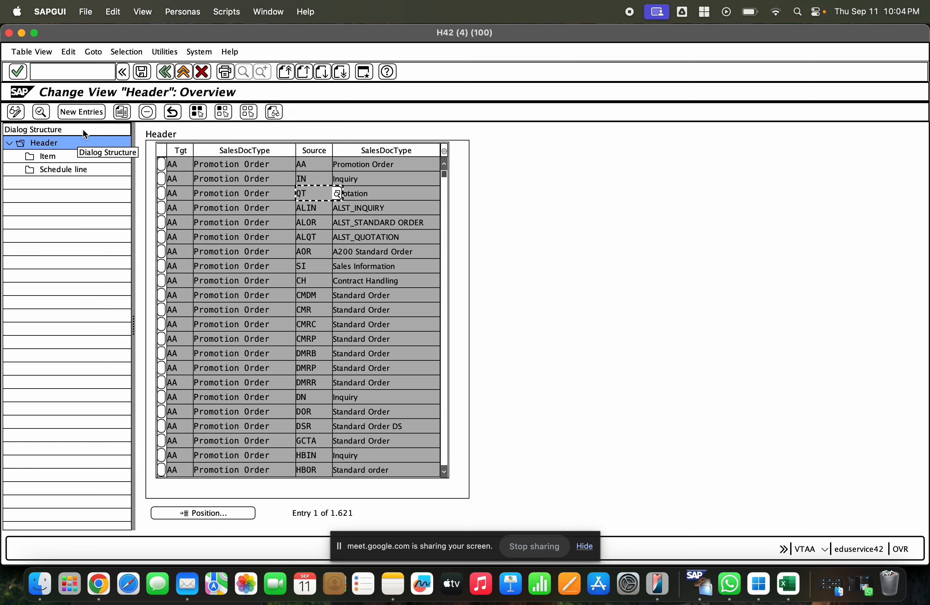
left_click(166, 74)
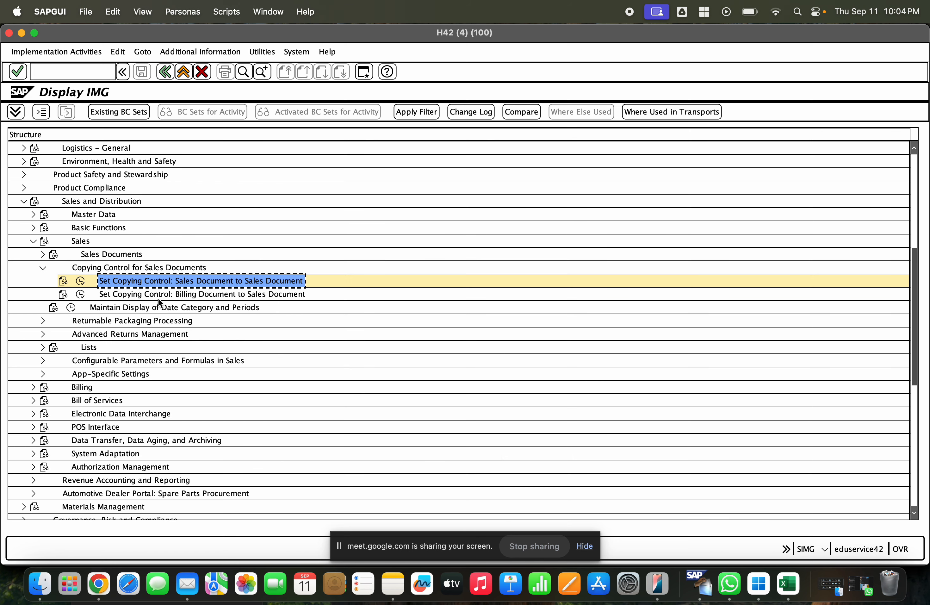
- Examine the header entries of the Billing Document to Sales Document copying control, and return to the IMG
left_click(147, 298)
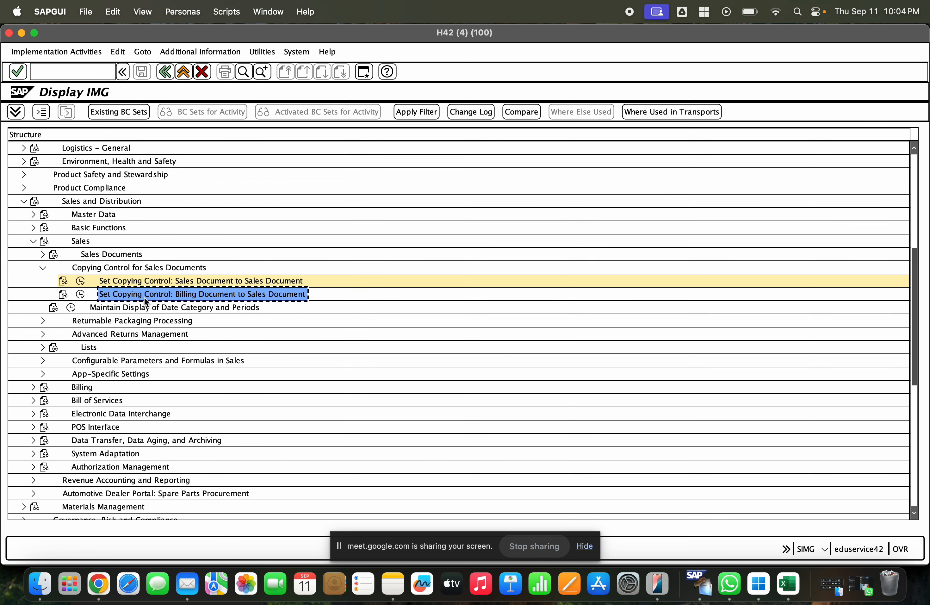
left_click(85, 294)
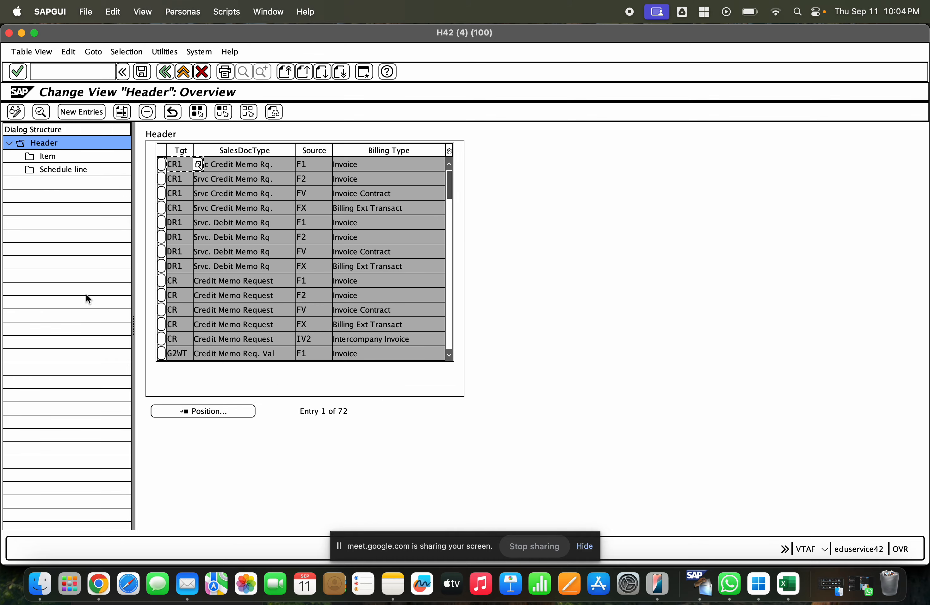
left_click(257, 193)
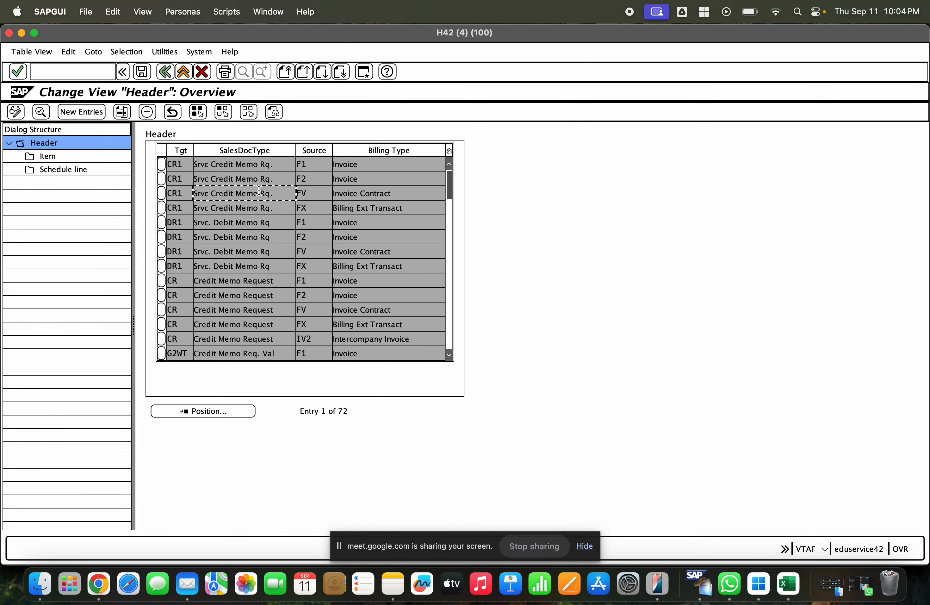
left_click(256, 208)
left_click(218, 411)
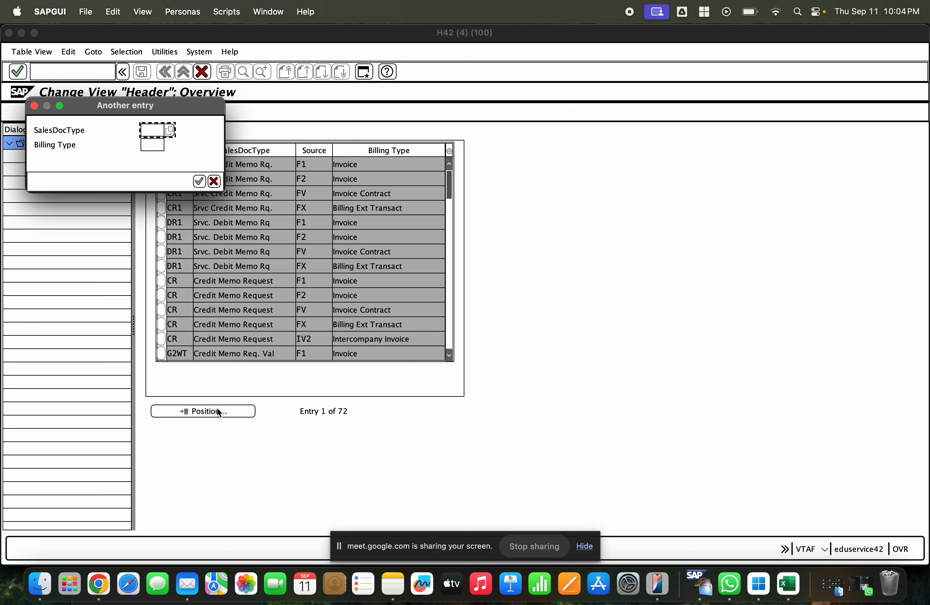
key("Escape")
key("Escape")
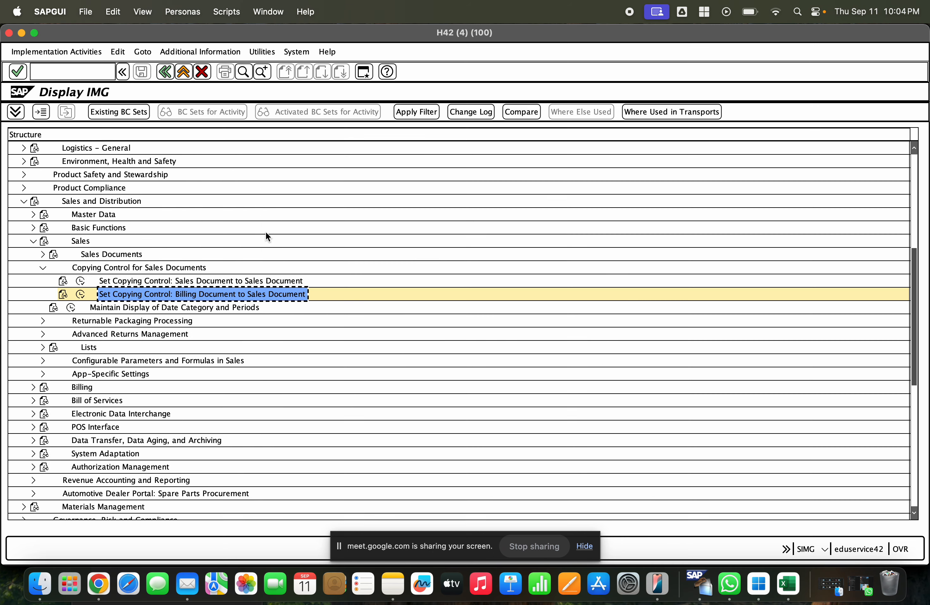
- Look through the remaining Sales nodes of the IMG and the activities under Materials Management
left_click(130, 308)
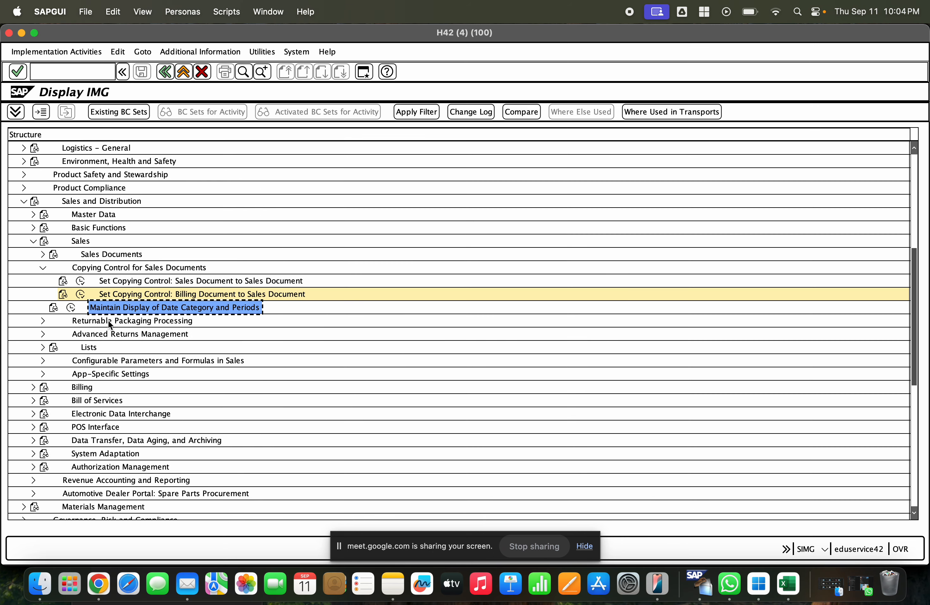
left_click(86, 326)
left_click(81, 336)
left_click(93, 349)
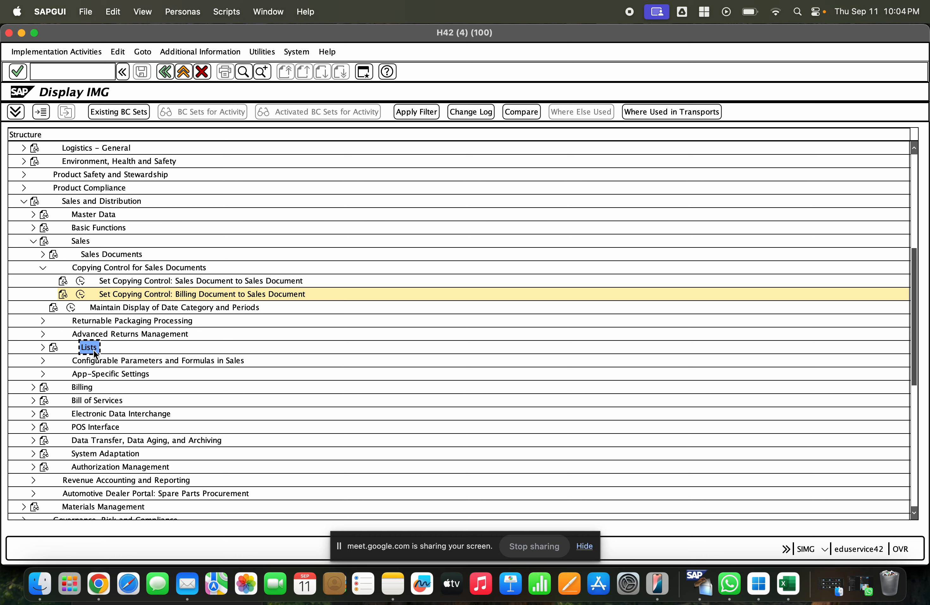
left_click(123, 373)
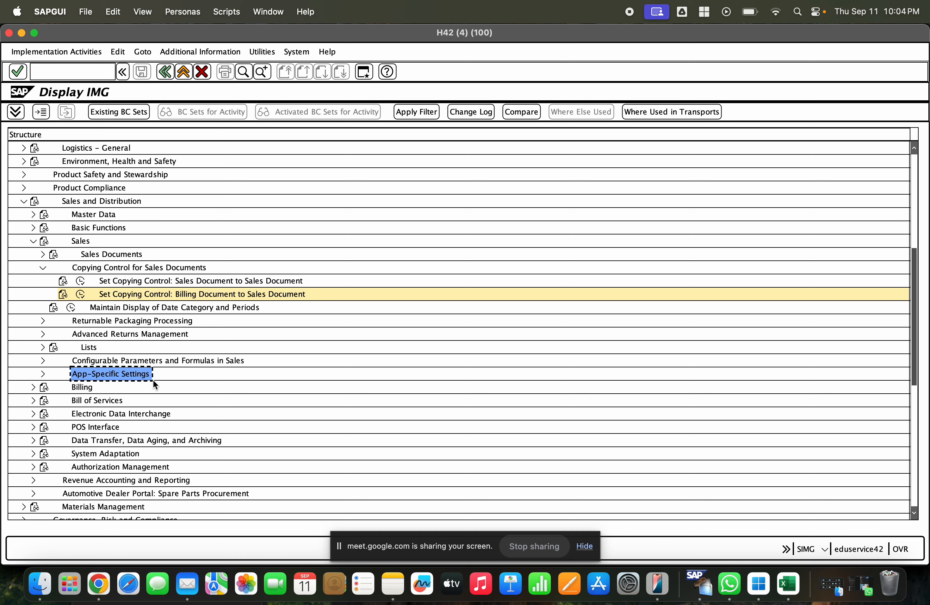
scroll(137, 382, "down", 5)
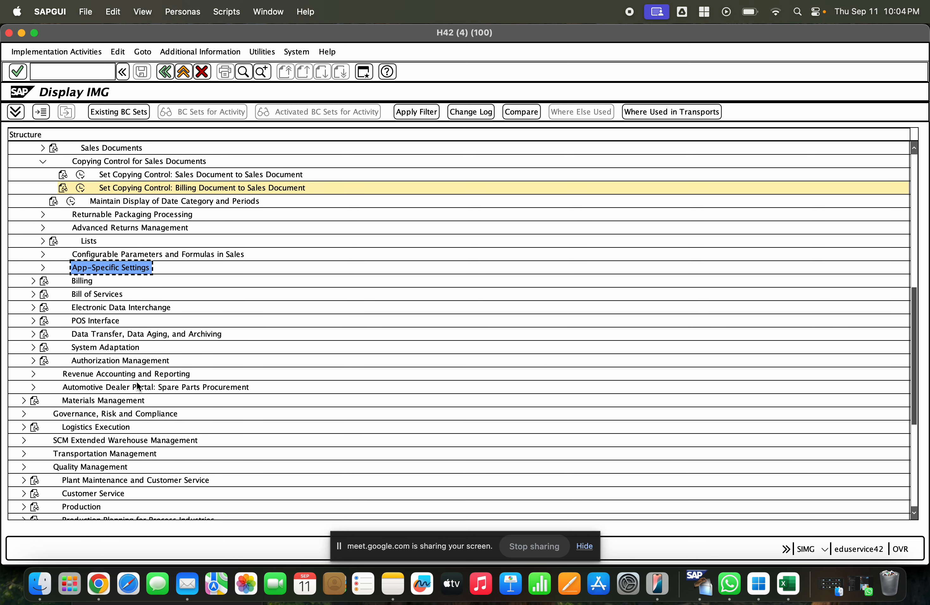
scroll(138, 386, "down", 2)
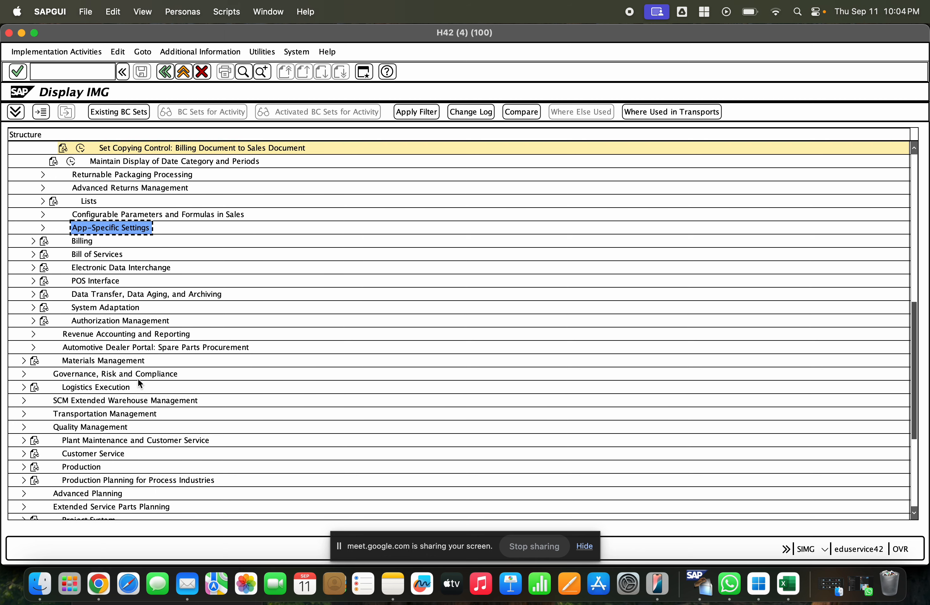
left_click(23, 361)
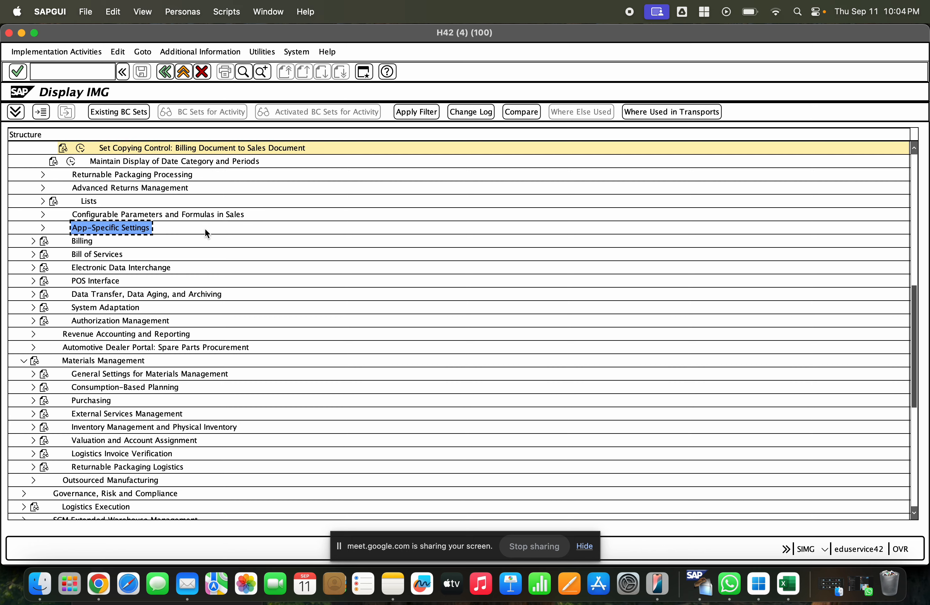
- Leave Customizing and return to the overview of the cross-company replenishment outbound delivery
left_click(182, 72)
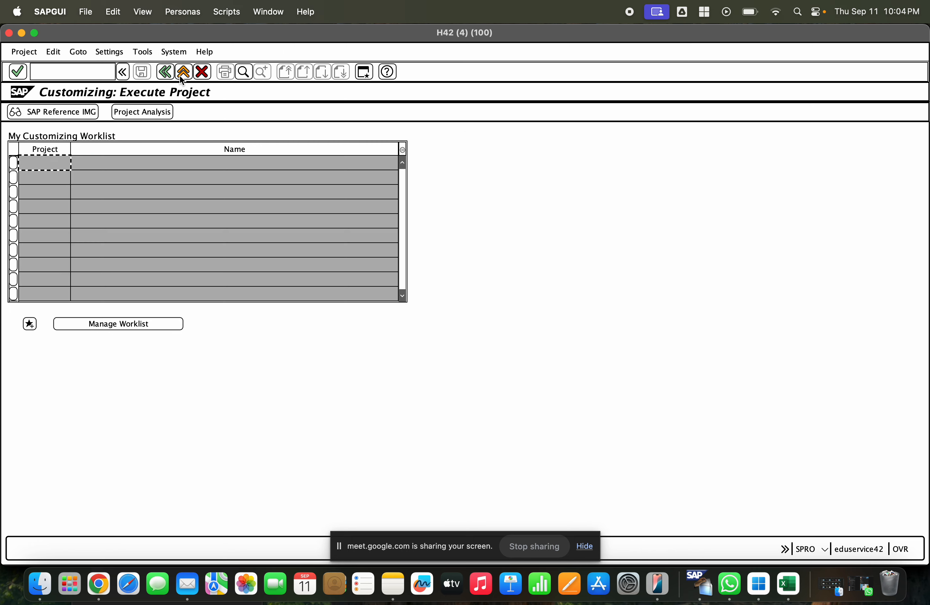
left_click(183, 74)
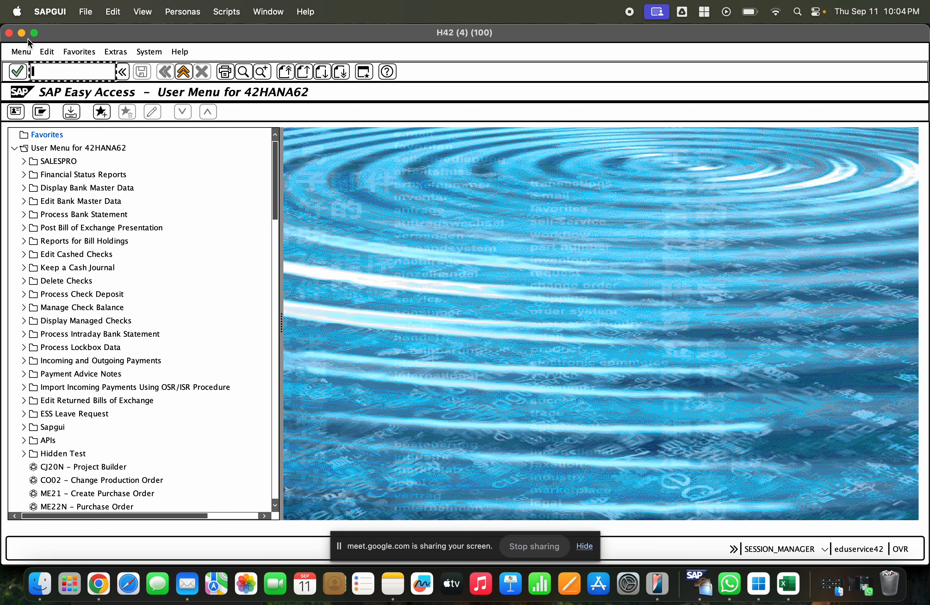
left_click(22, 33)
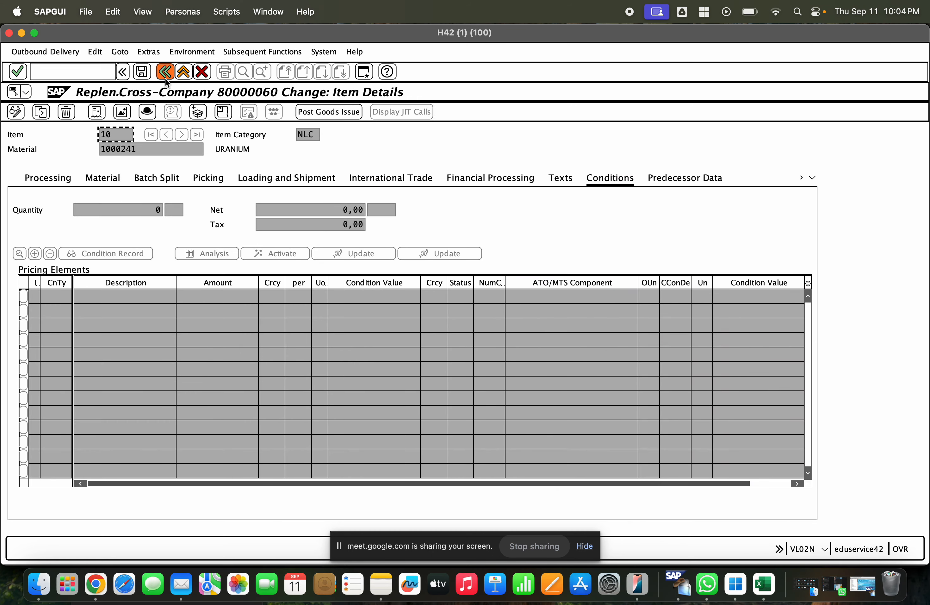
left_click(166, 77)
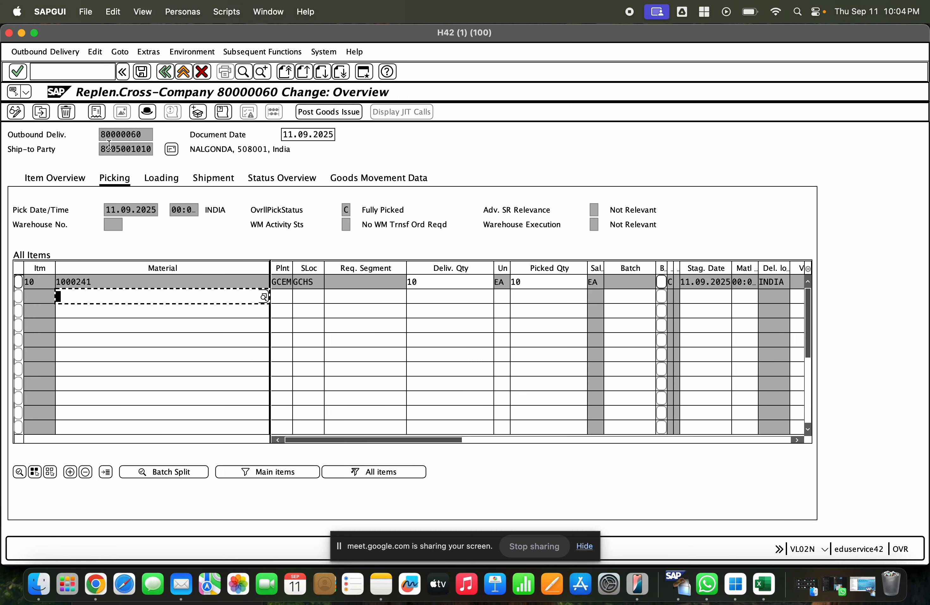
- Display the purchase order in a new session with ME23N, and examine the pricing conditions of the URANIUM item
left_click(92, 70)
type("/")
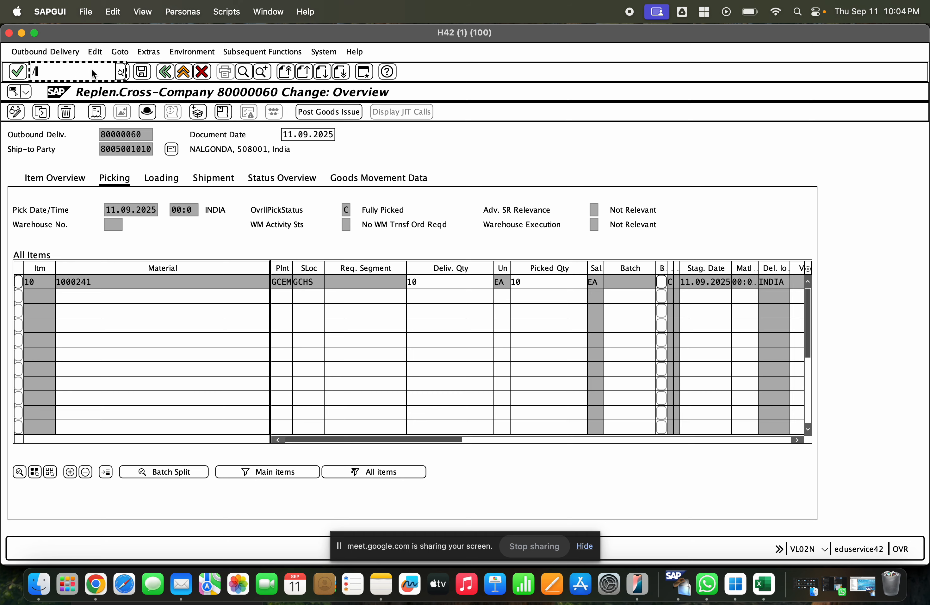
type("ome23")
key("Return")
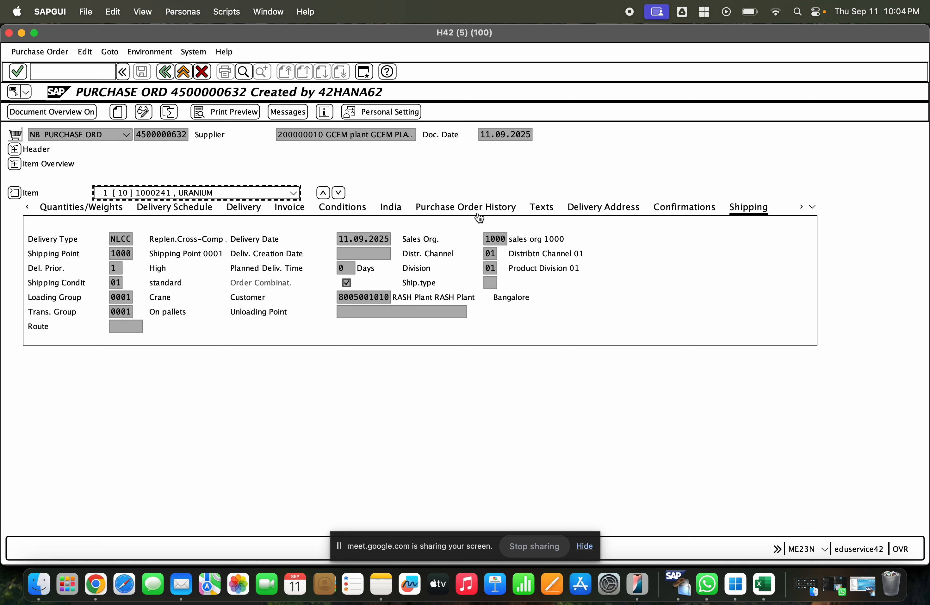
left_click(358, 208)
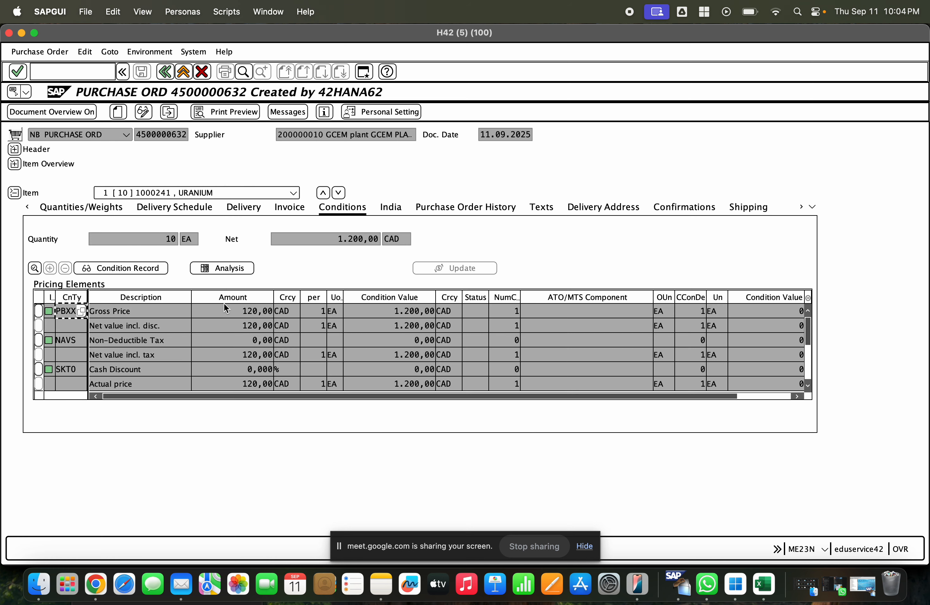
left_click(163, 314)
left_click(170, 337)
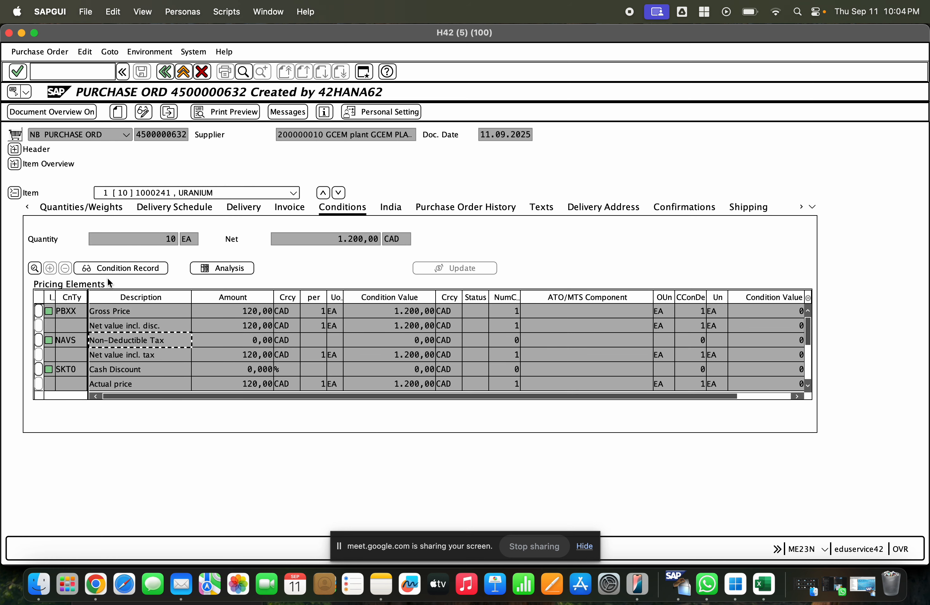
- Examine the pricing analysis of the purchase order item, and leave the purchase order to return to the outbound delivery
left_click(246, 269)
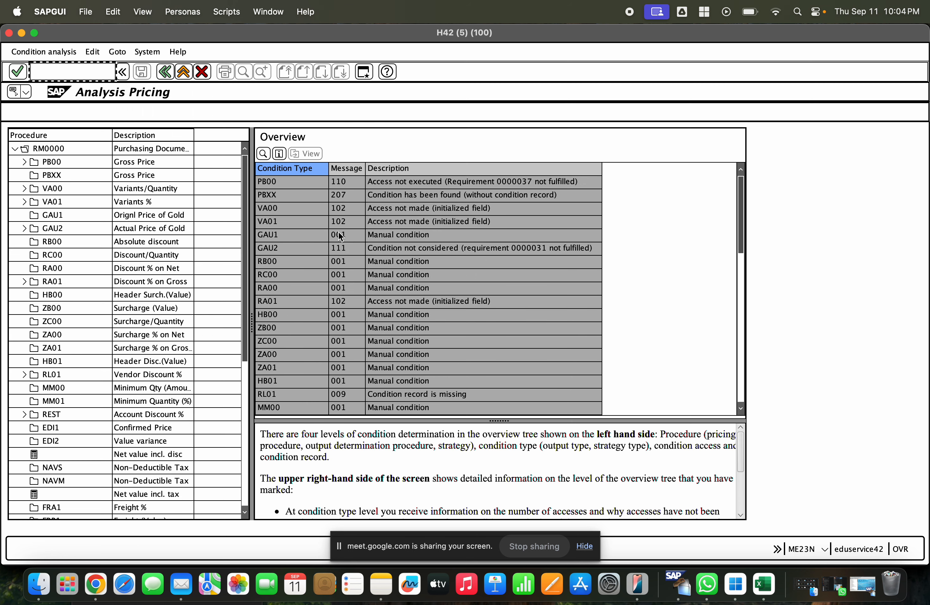
left_click(166, 72)
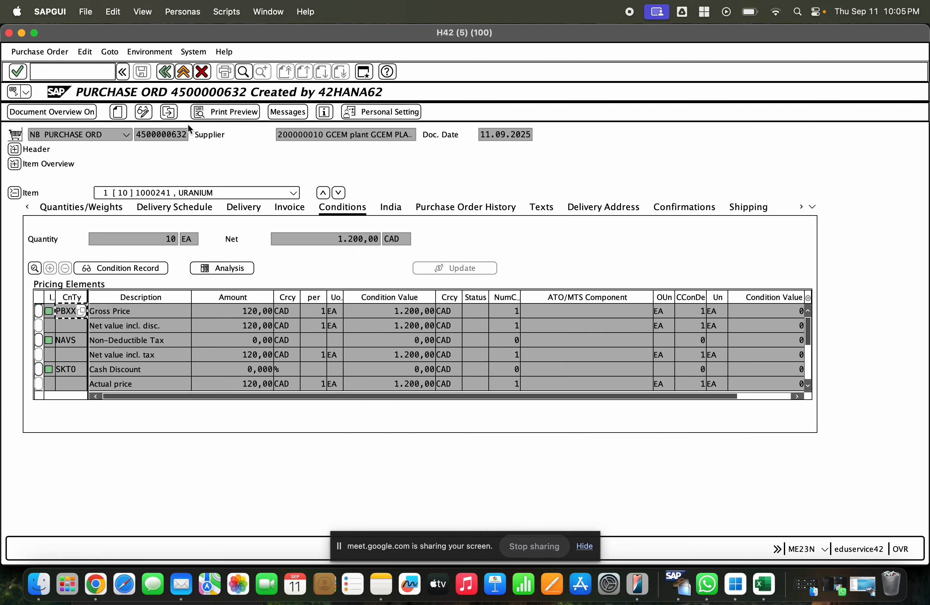
left_click(165, 71)
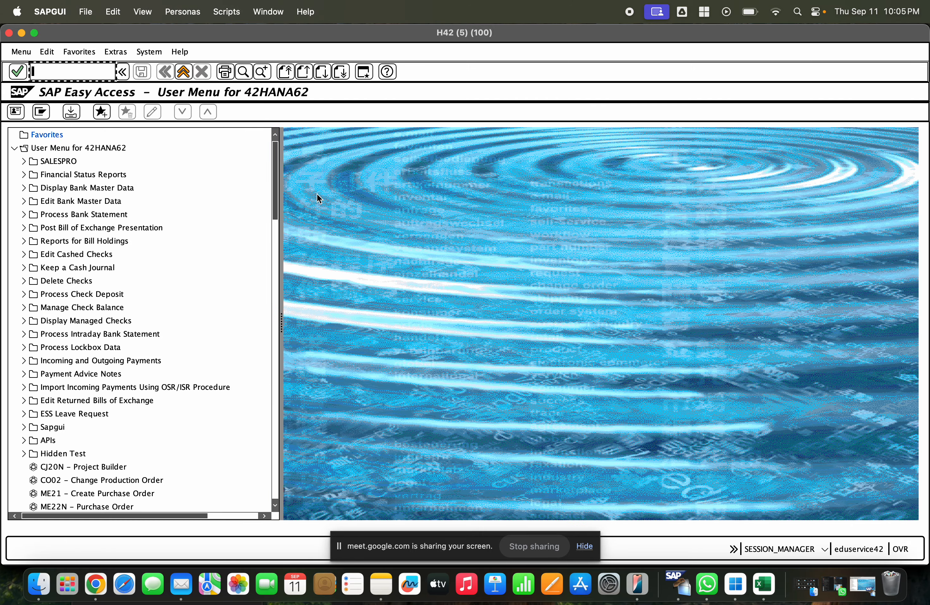
left_click(21, 33)
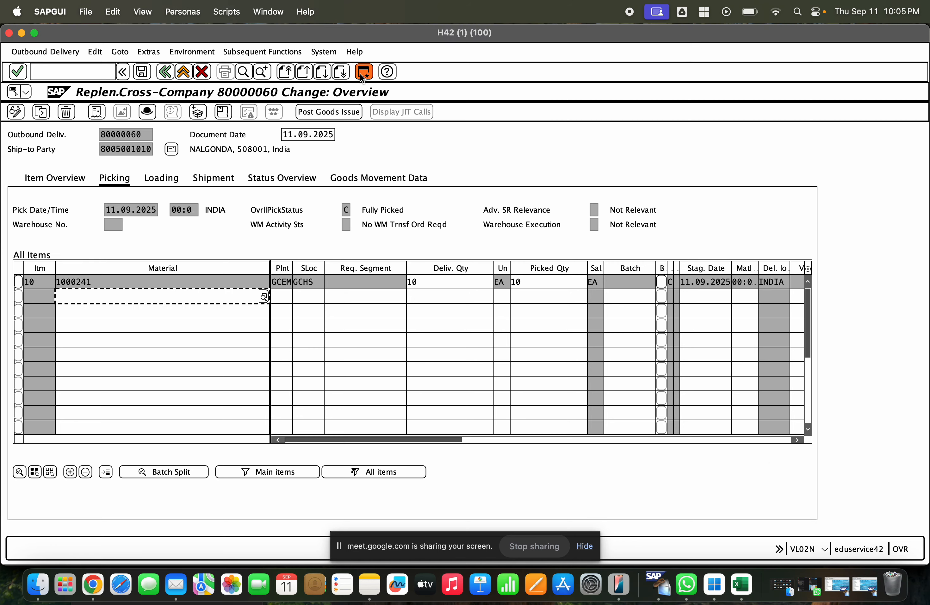
key("super+n")
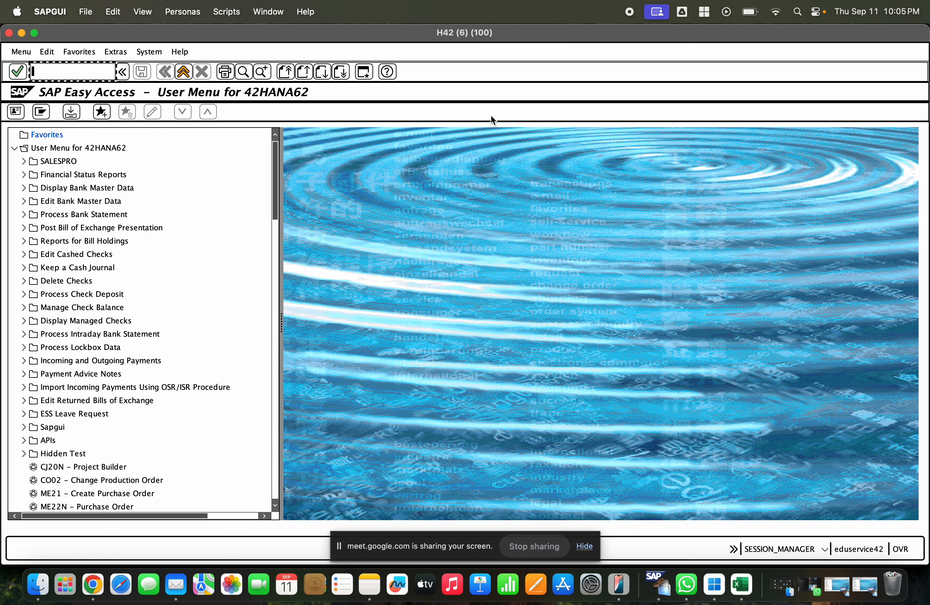
type("Movm")
key("Return")
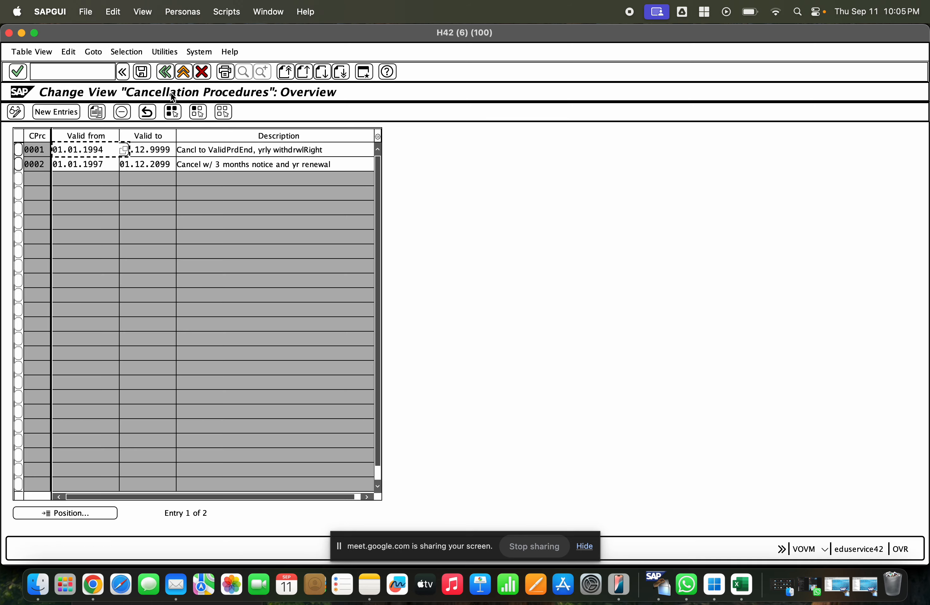
left_click(171, 71)
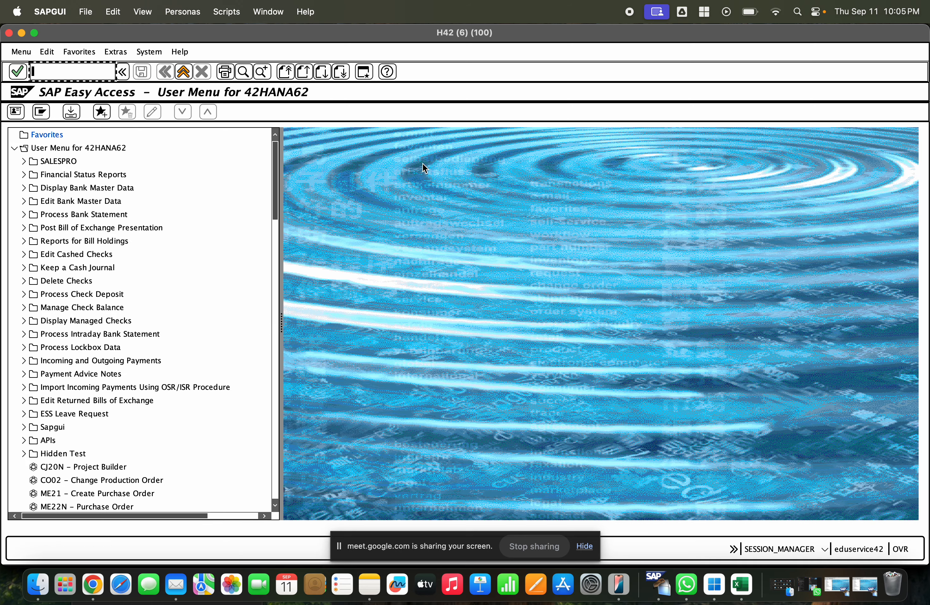
left_click(21, 33)
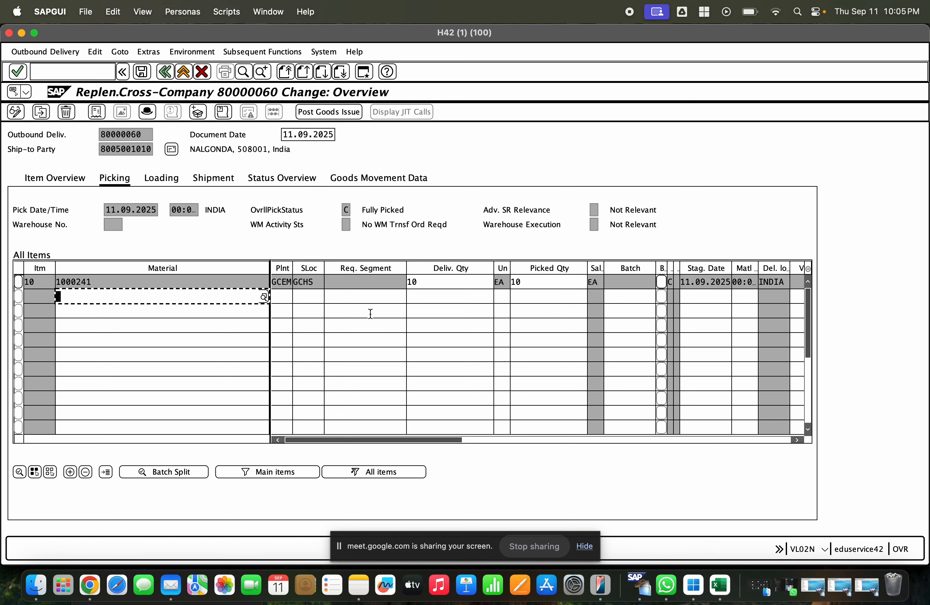
- Check the delivery quantity and picked quantity of item 10 in the outbound delivery
left_click(419, 293)
left_click(435, 283)
left_click(513, 283)
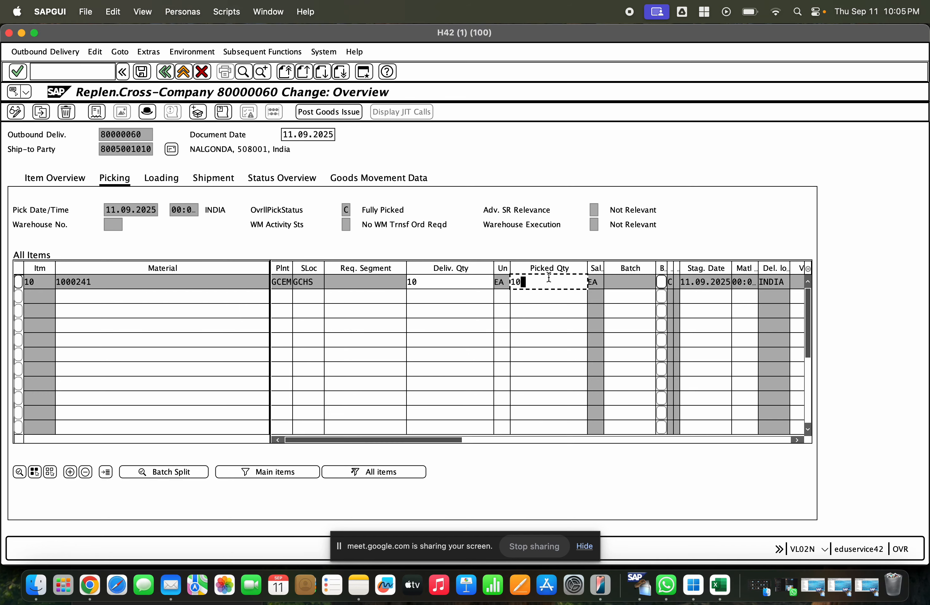
- Open the packing screen of the outbound delivery, save the delivery, and try to post its goods issue
left_click(198, 112)
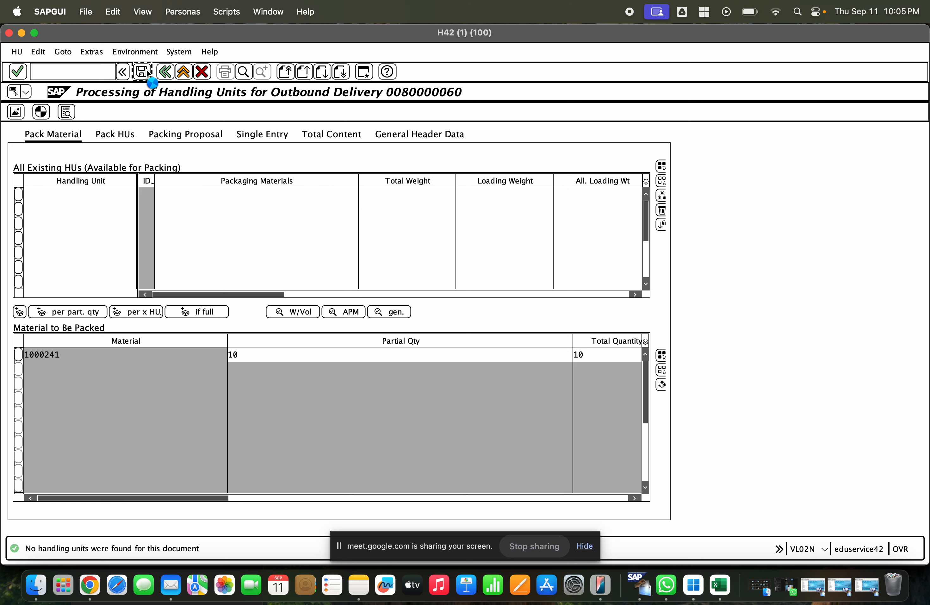
left_click(146, 69)
left_click(331, 114)
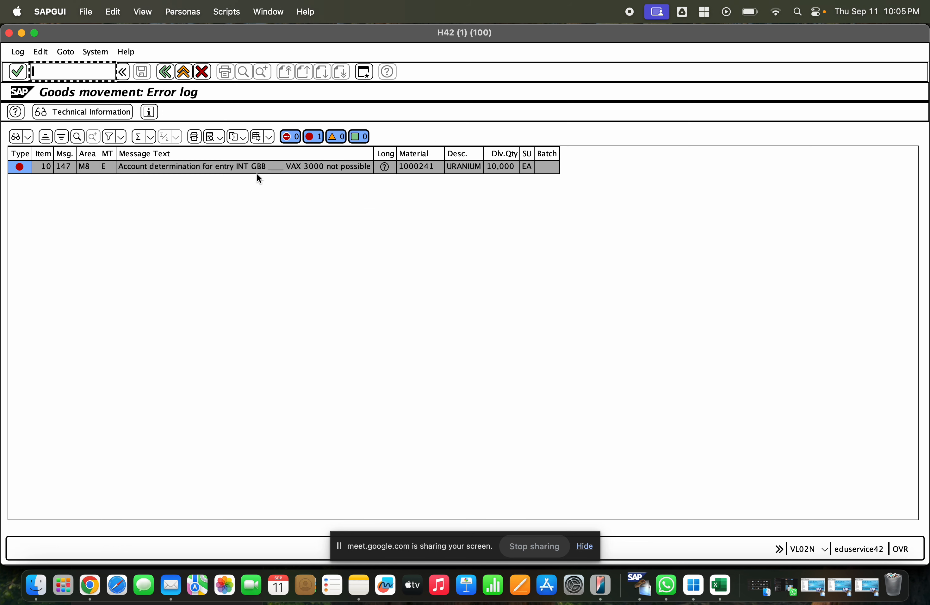
left_click(295, 165)
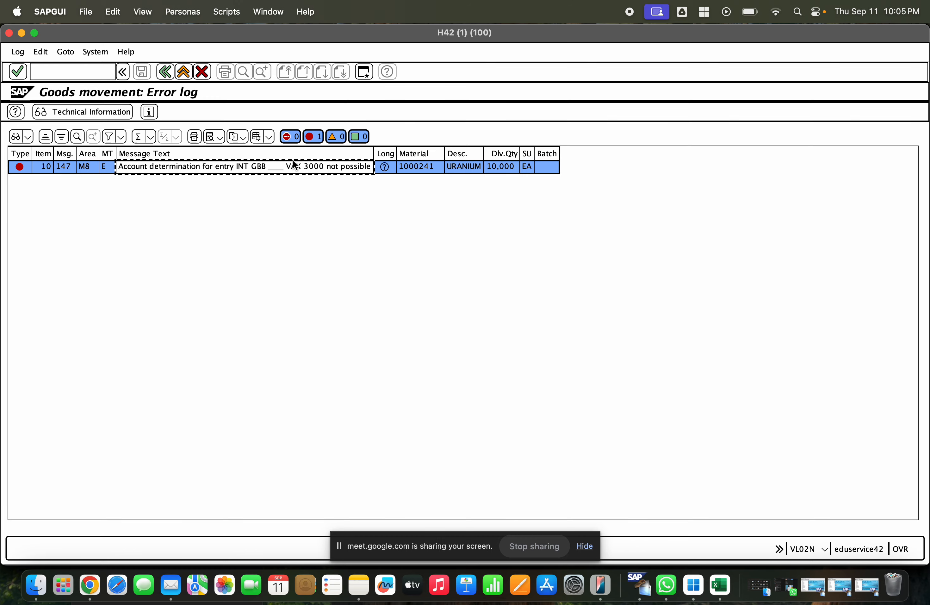
- Open the automatic postings configuration in a new session with transaction OBYC
left_click(364, 72)
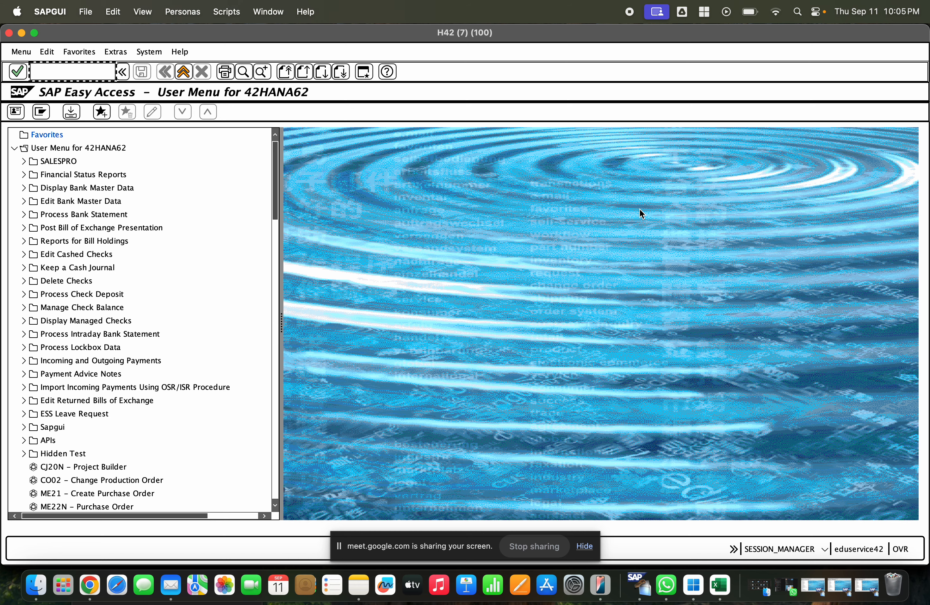
left_click(22, 34)
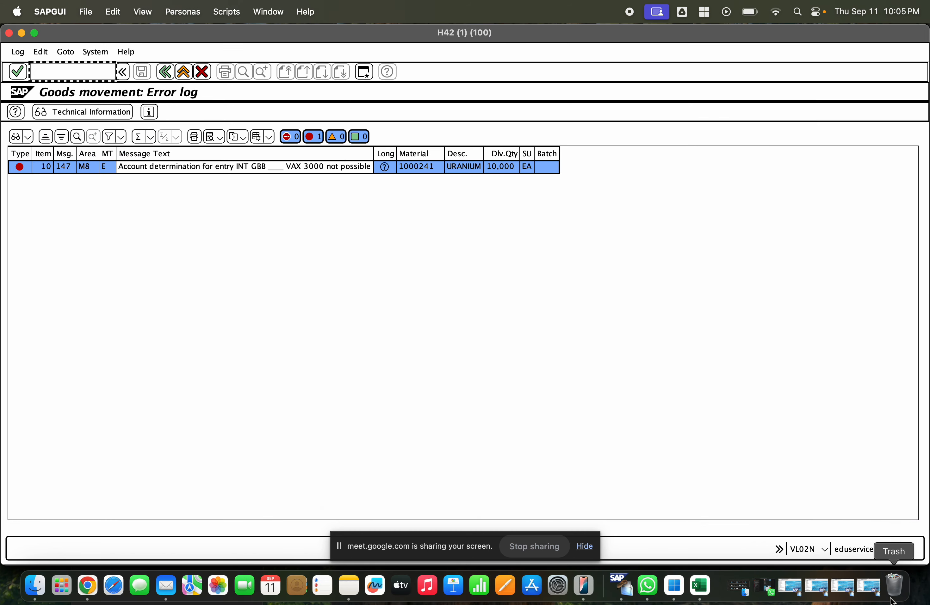
left_click(869, 585)
type("o")
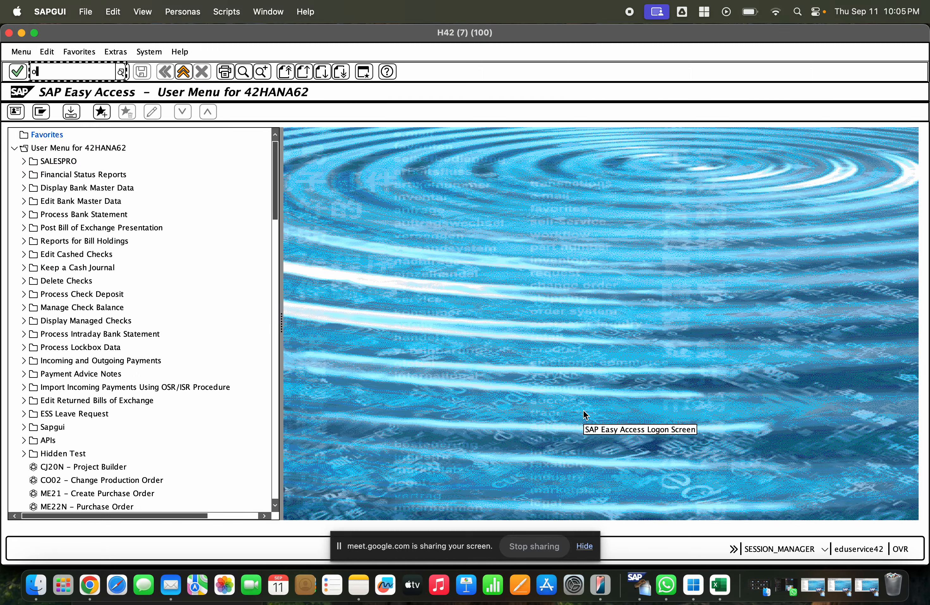
type("byc")
key("Return")
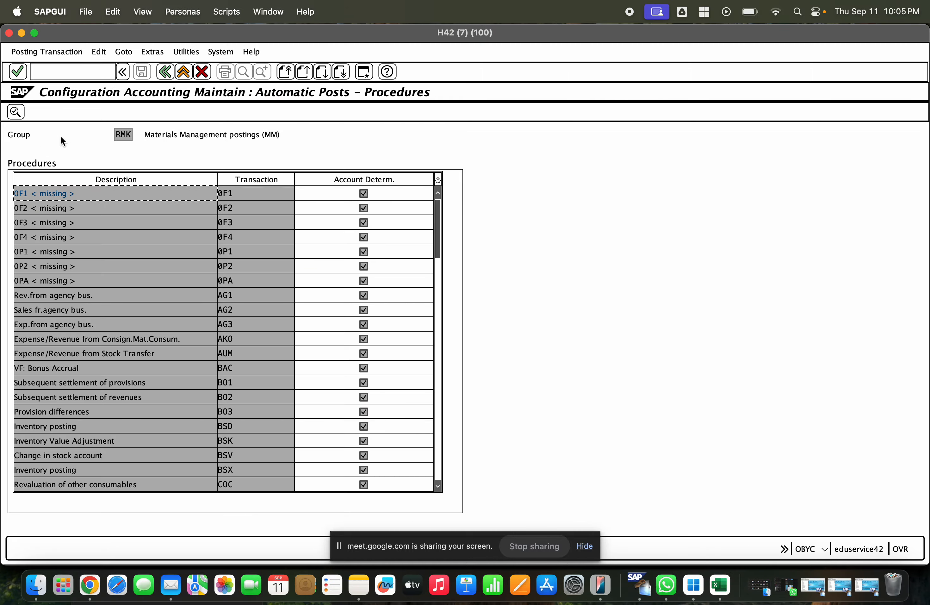
- Recheck the goods movement error, and open the account assignments of procedure GBB for chart of accounts INT
left_click(22, 32)
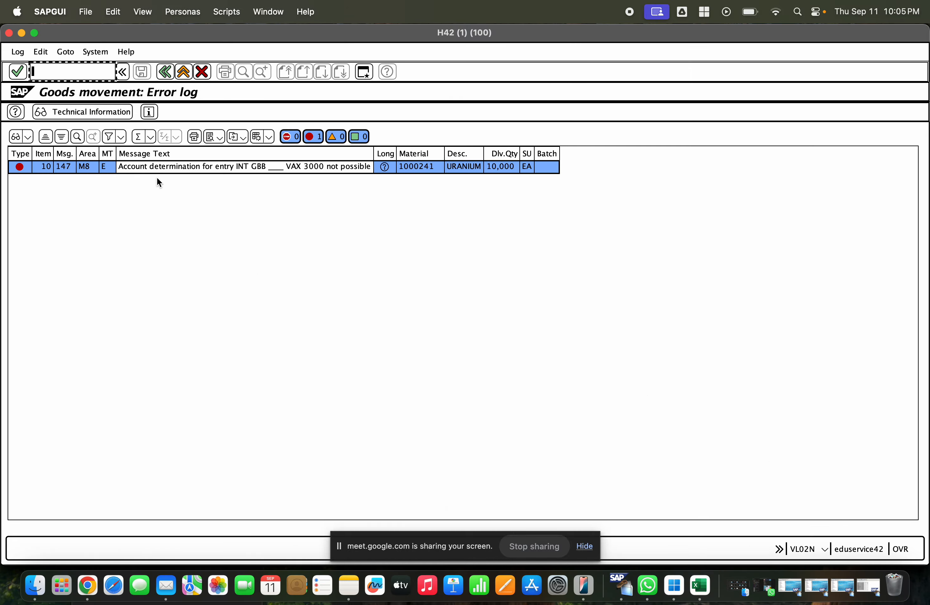
left_click(869, 586)
scroll(333, 336, "down", 5)
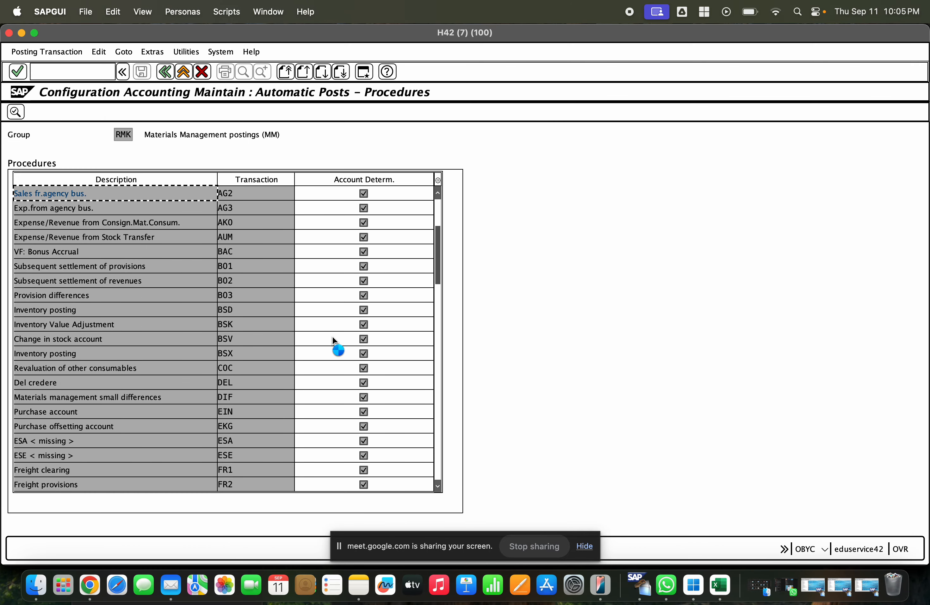
scroll(301, 337, "down", 4)
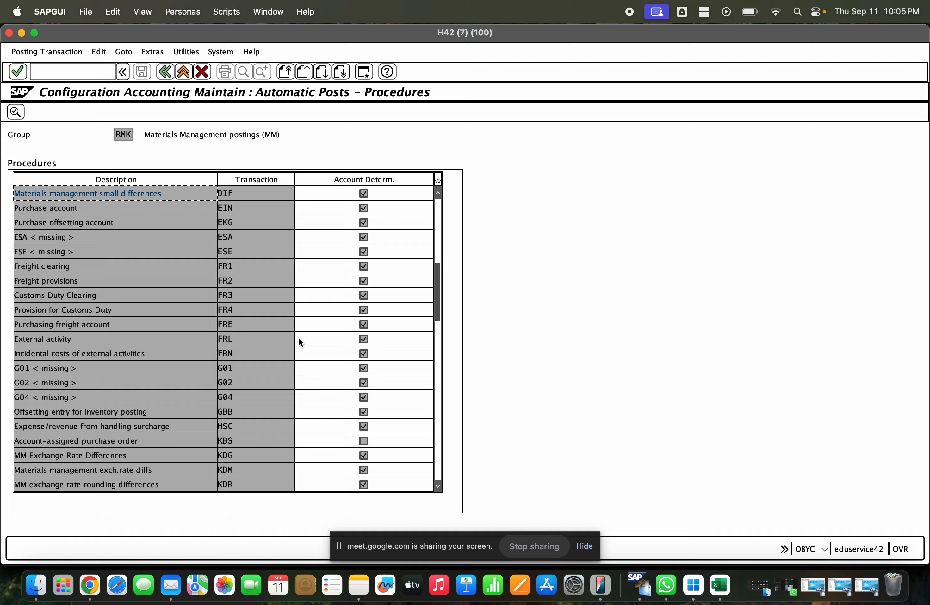
double_click(248, 408)
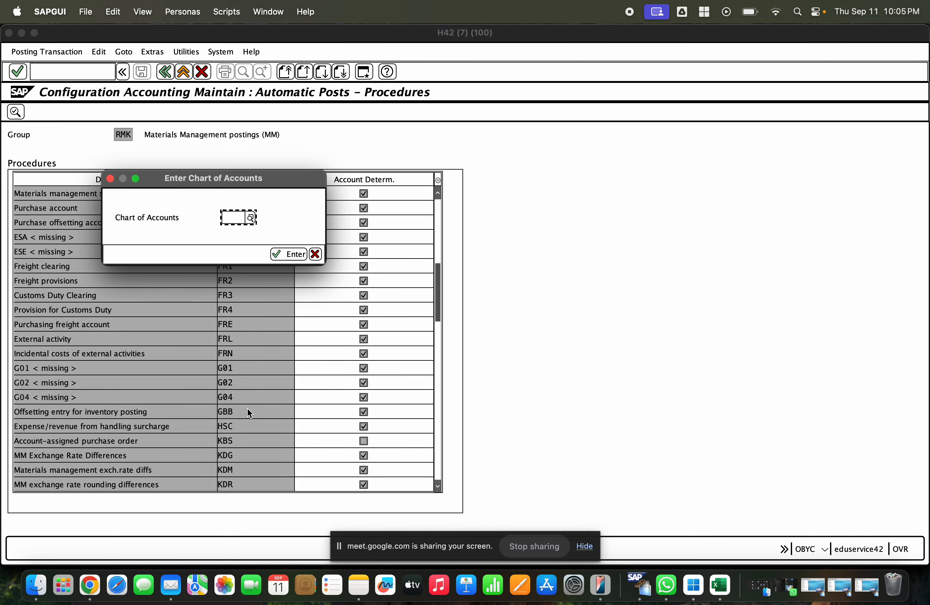
type("INT")
key("Return")
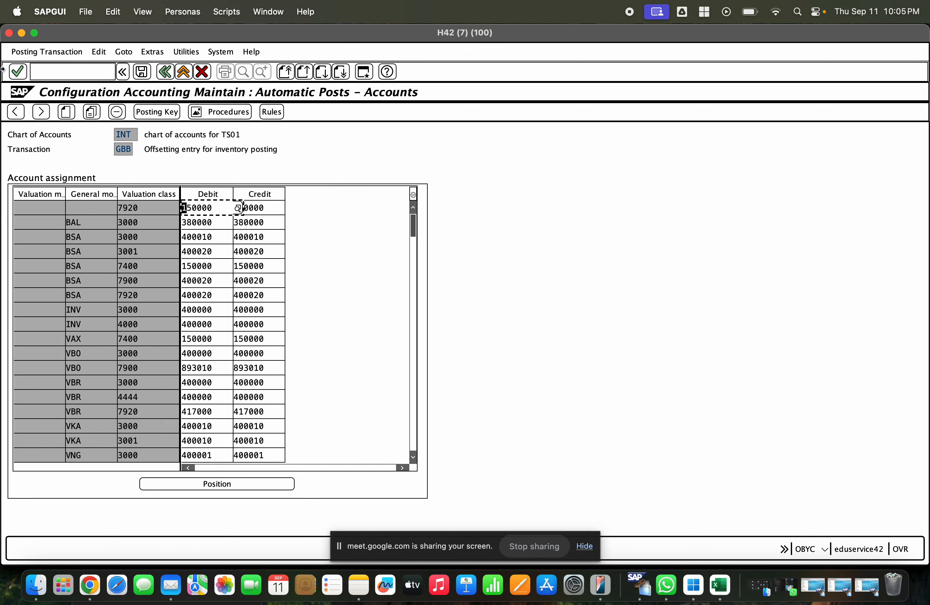
- Compare the goods movement error with the GBB account assignments, and search them for VAX entries with valuation class 3000
left_click(22, 33)
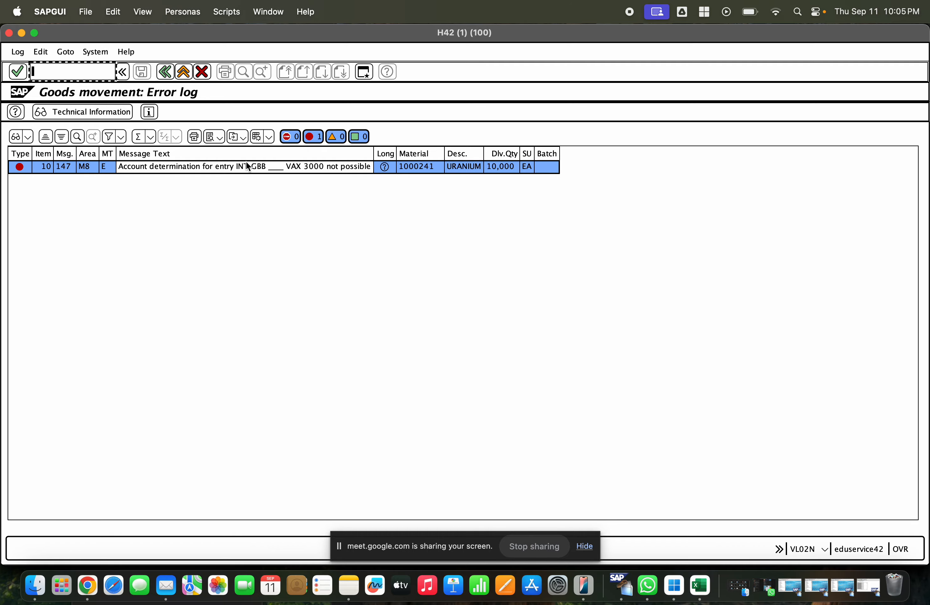
left_click(864, 586)
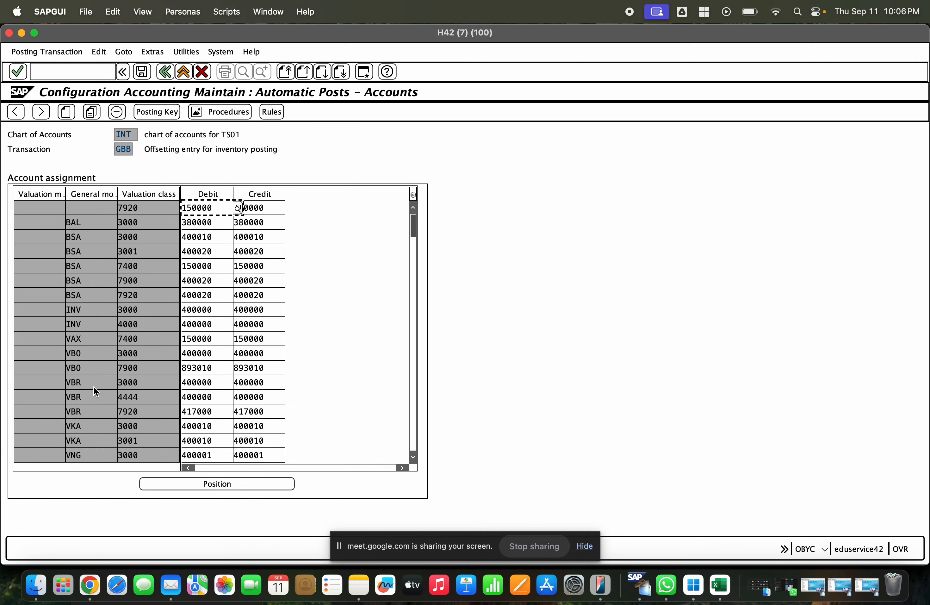
scroll(94, 393, "down", 3)
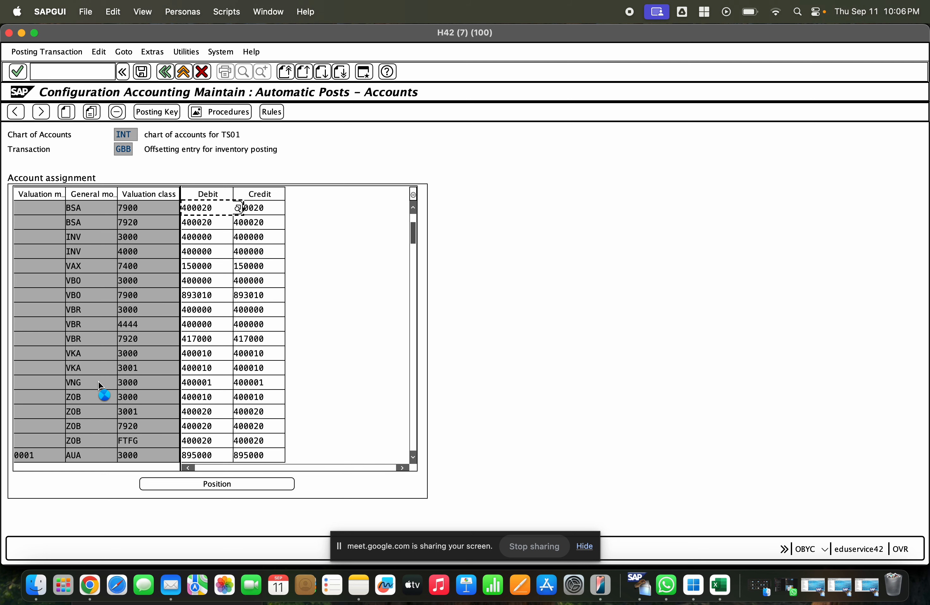
scroll(99, 385, "down", 5)
scroll(98, 385, "down", 2)
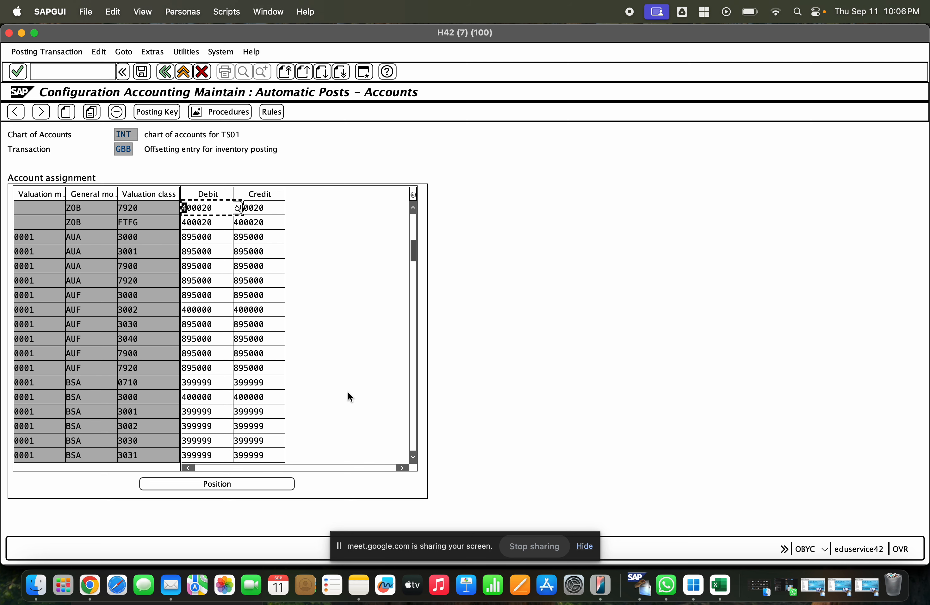
left_click(411, 382)
left_click(411, 383)
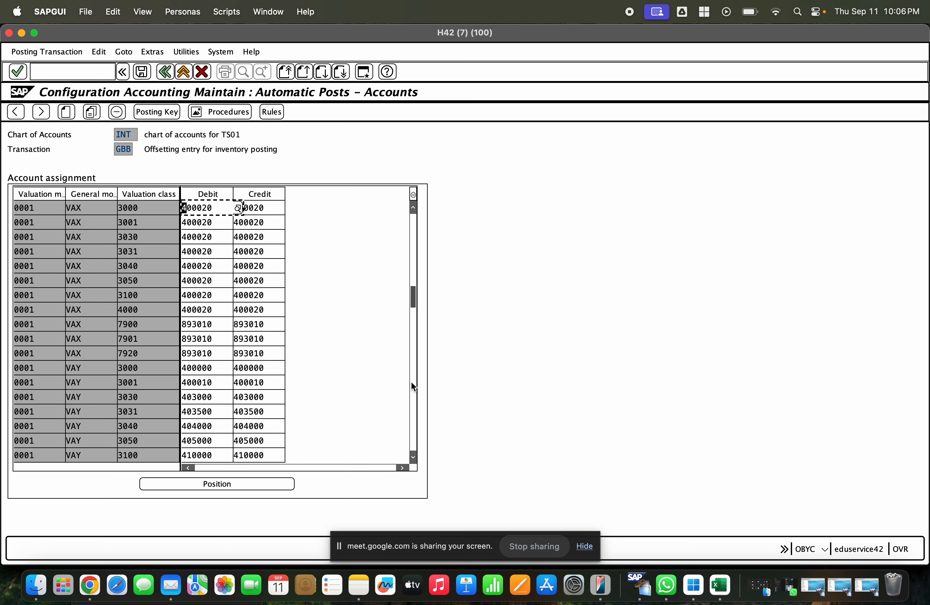
left_click(411, 382)
scroll(210, 335, "up", 3)
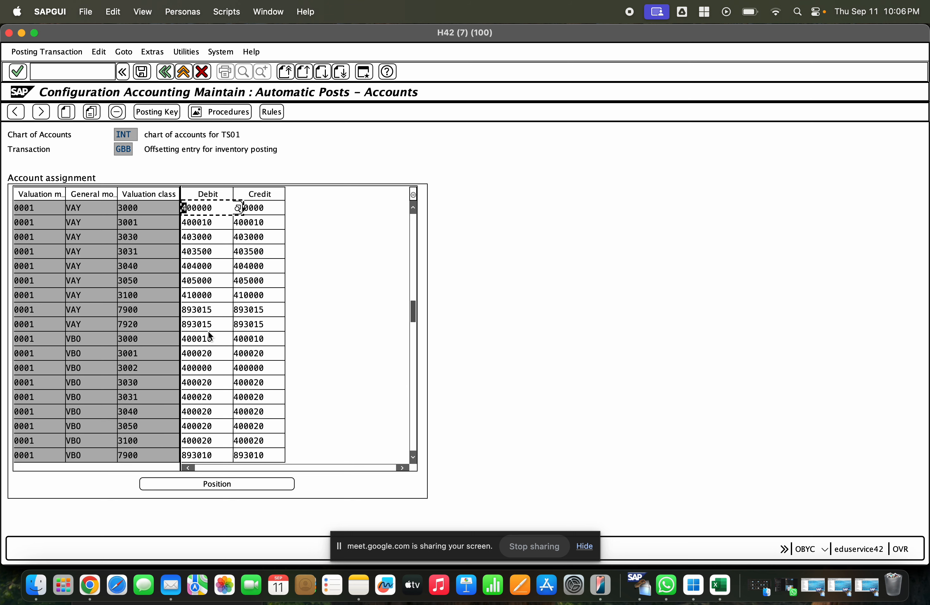
scroll(210, 335, "up", 2)
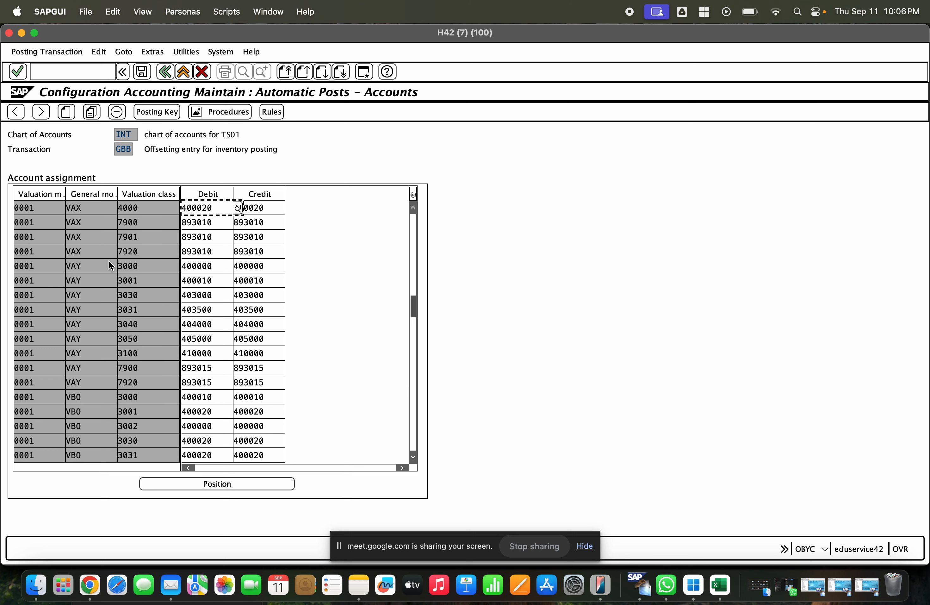
left_click(101, 269)
scroll(93, 240, "up", 1)
left_click(92, 239)
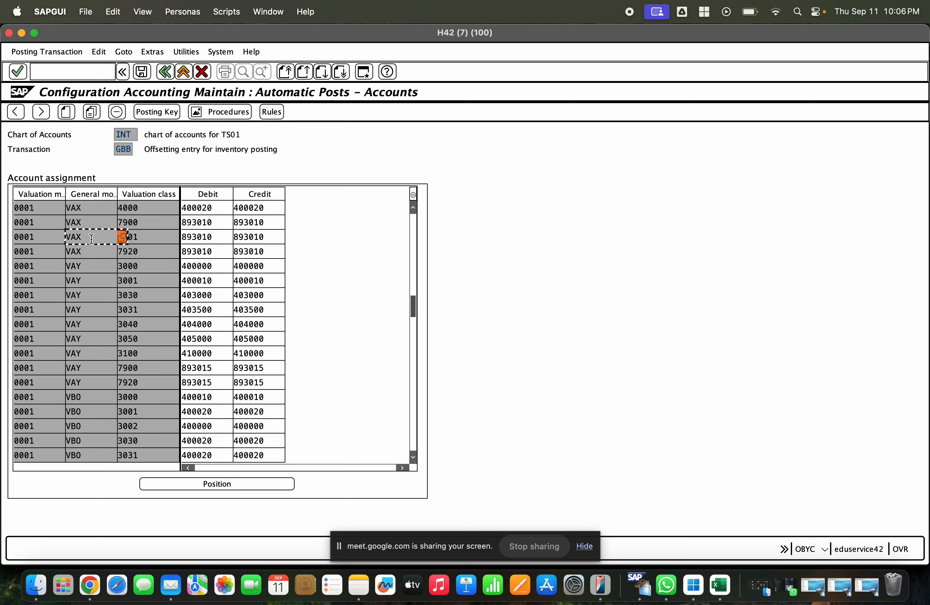
scroll(93, 236, "up", 2)
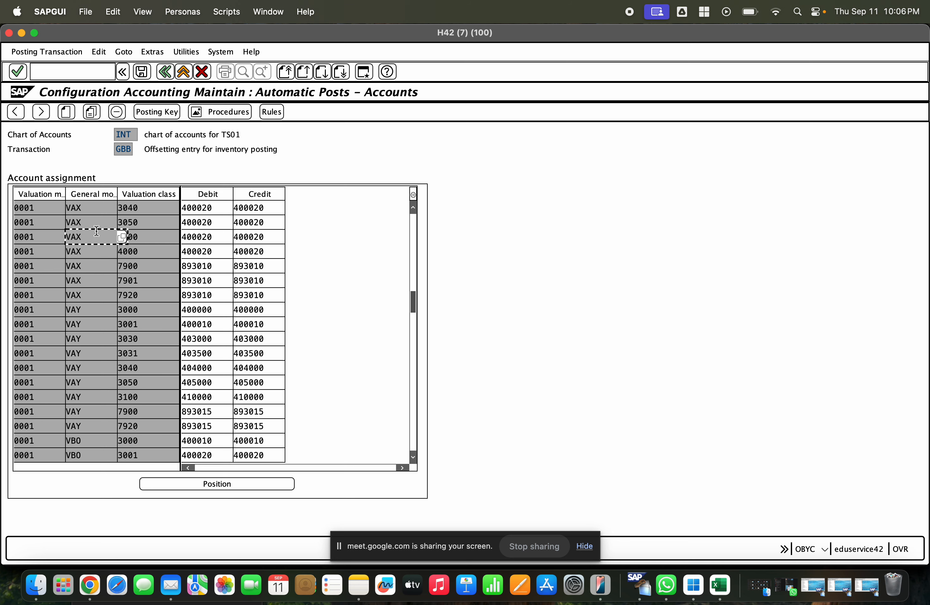
scroll(96, 231, "up", 5)
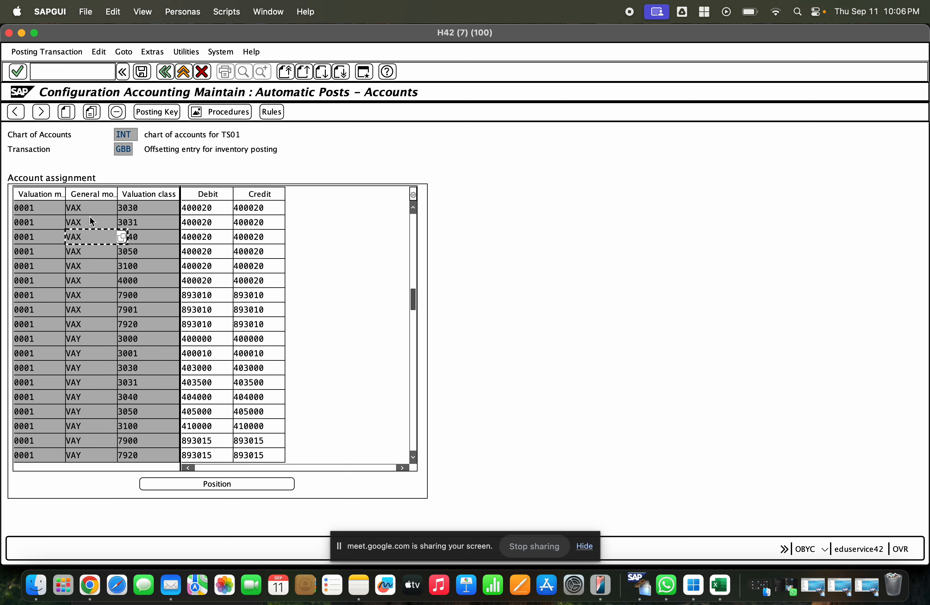
- Copy the GBB account assignment for 0001, VAX and valuation class 3000 with a blank valuation modifier, and save the configuration
left_click(90, 222)
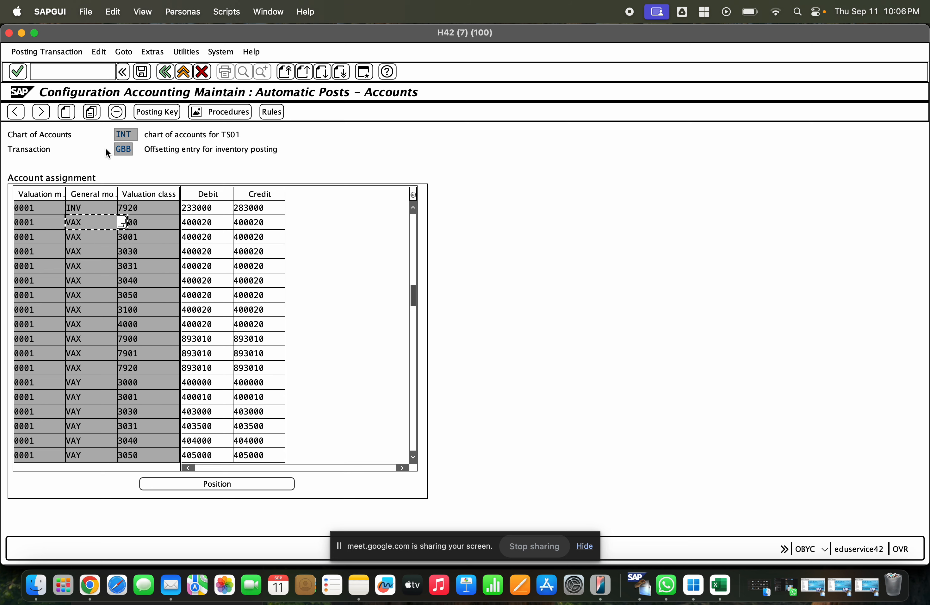
left_click(92, 112)
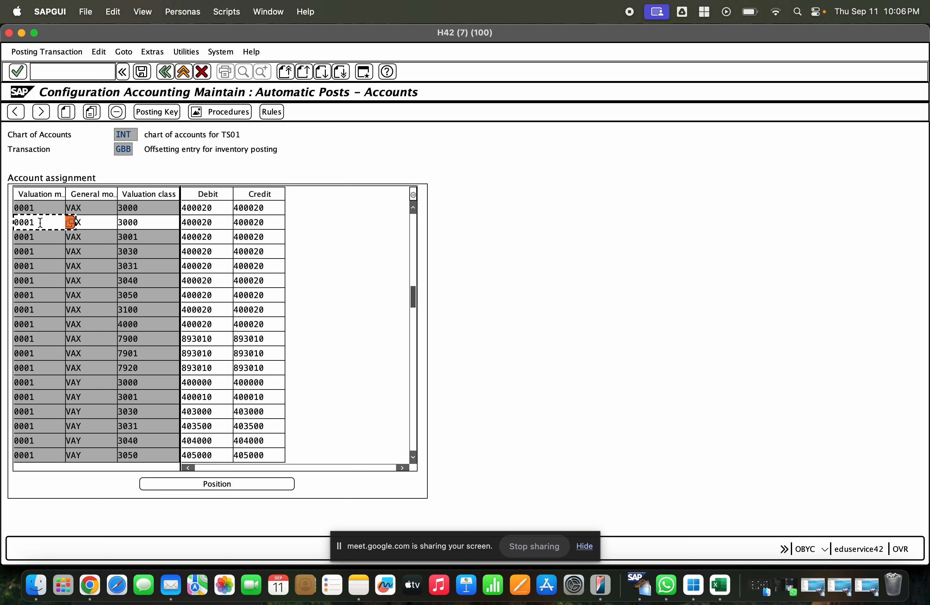
left_click_drag(40, 222, 2, 228)
key("Delete")
key("Tab")
key("Tab")
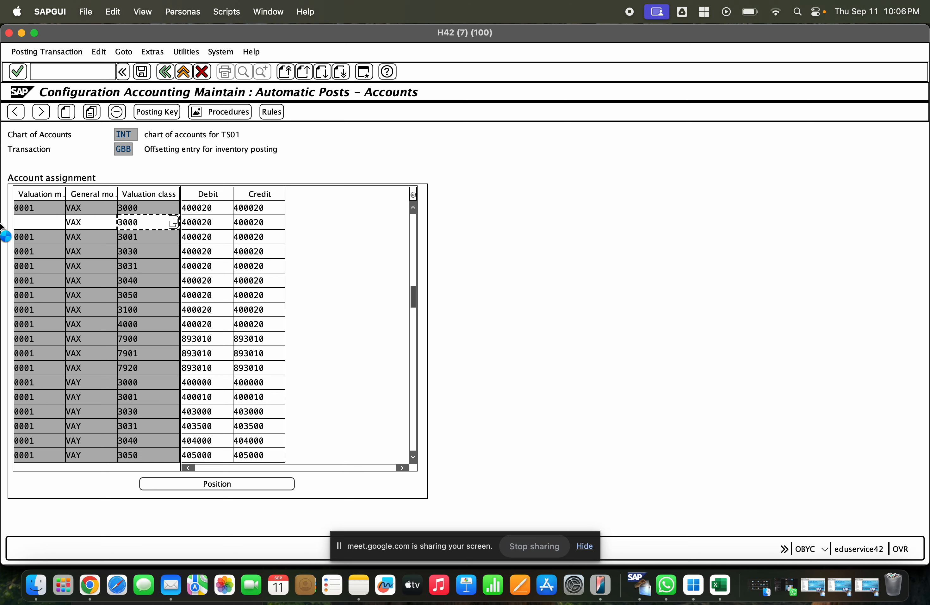
key("Return")
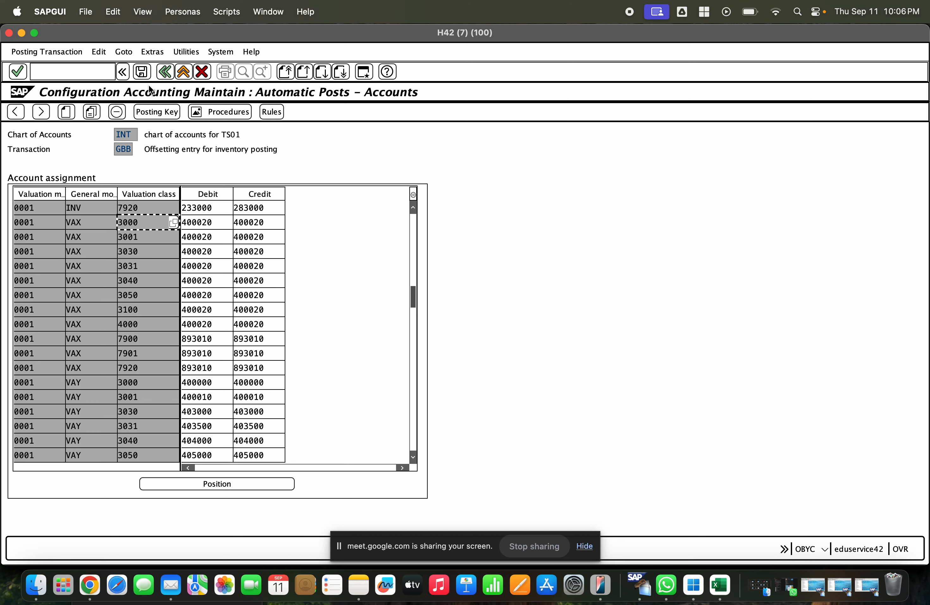
left_click(146, 76)
left_click(255, 167)
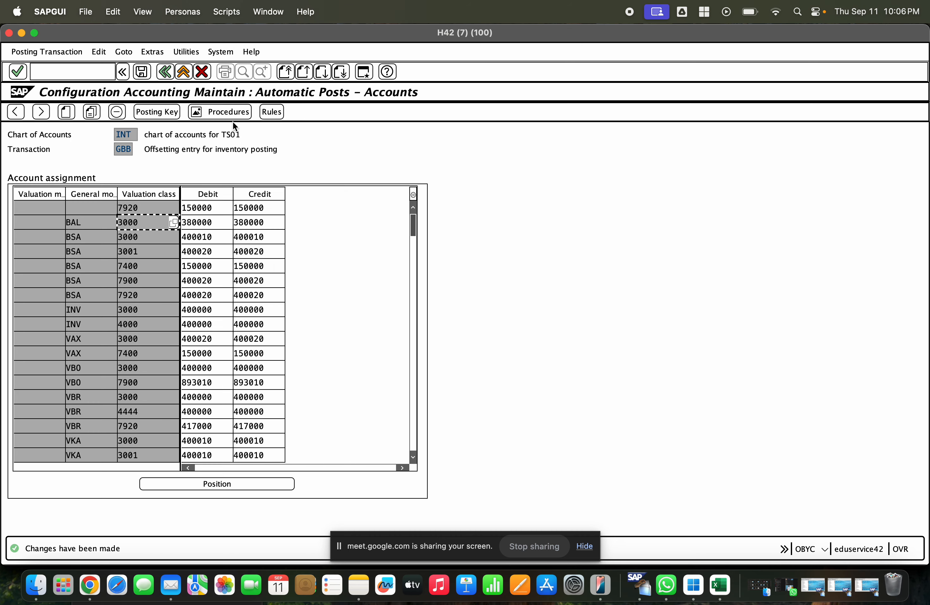
- Leave the automatic postings configuration and the goods movement error log, and reopen the outbound delivery for change
left_click(165, 72)
left_click(165, 71)
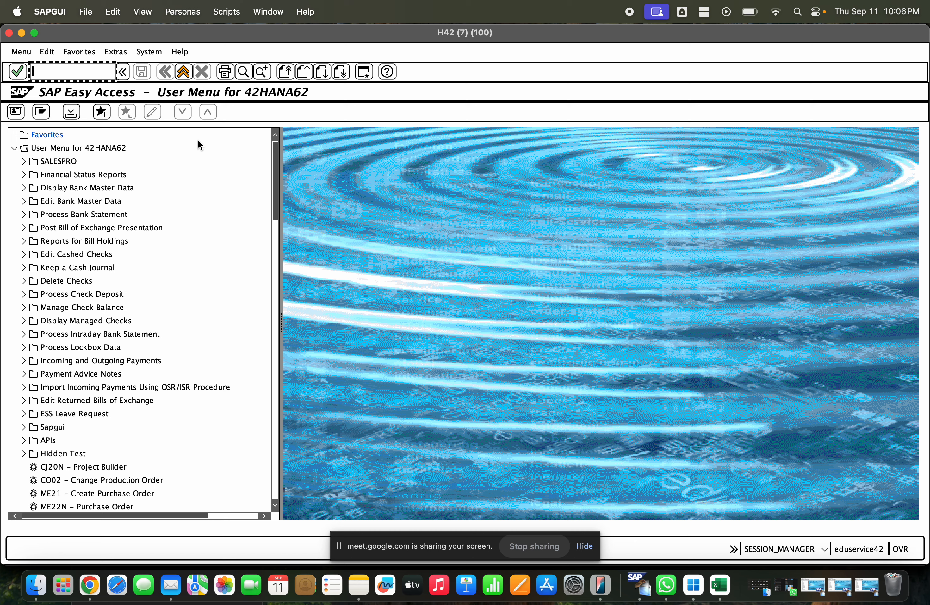
left_click(21, 33)
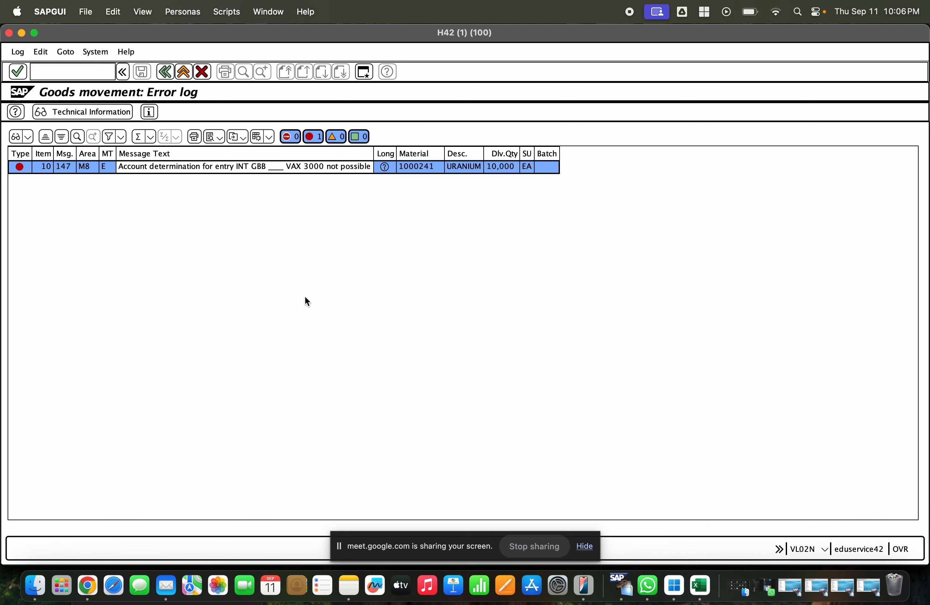
left_click(164, 71)
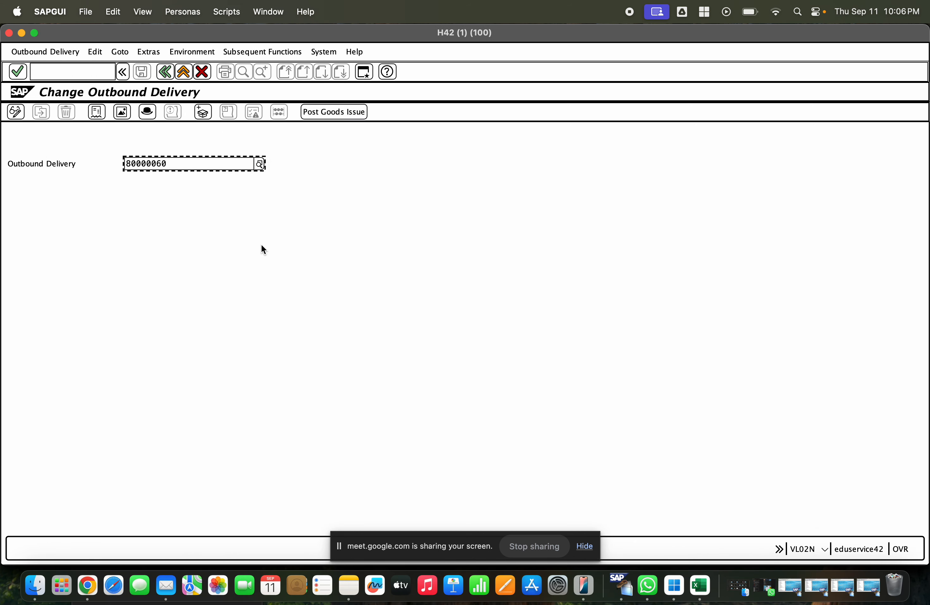
key("Return")
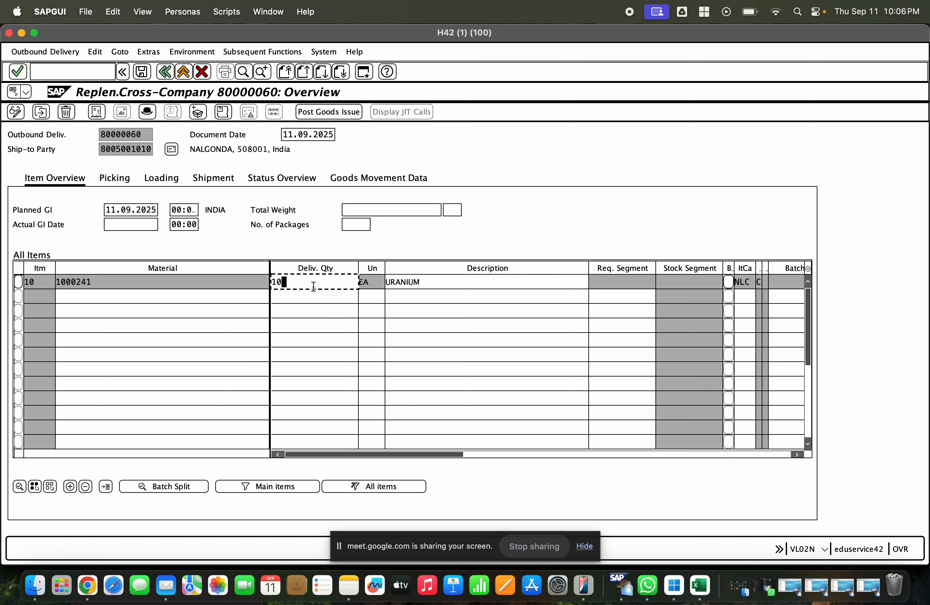
- Check the picking data of item 10, and try to post the delivery's goods issue again
left_click(108, 183)
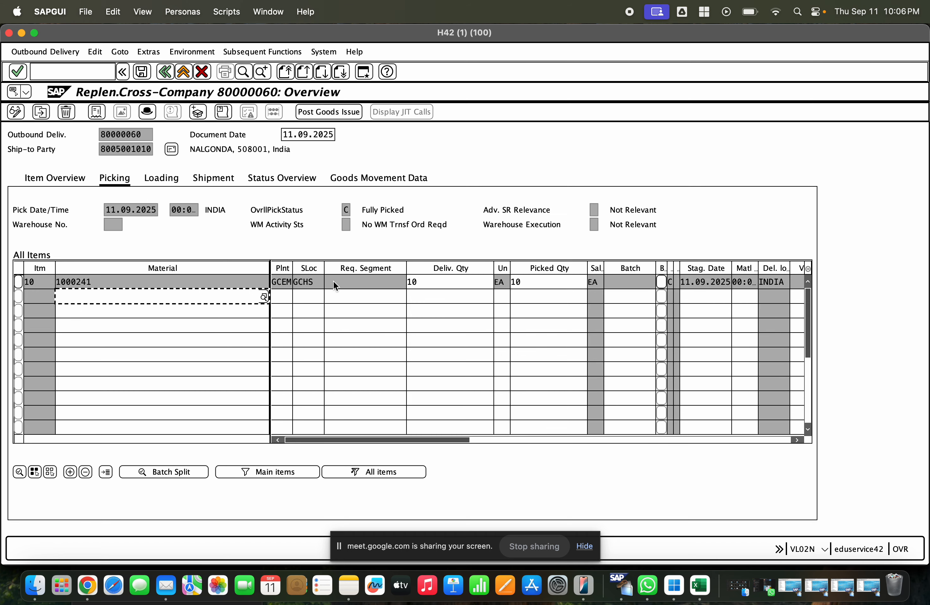
left_click(433, 281)
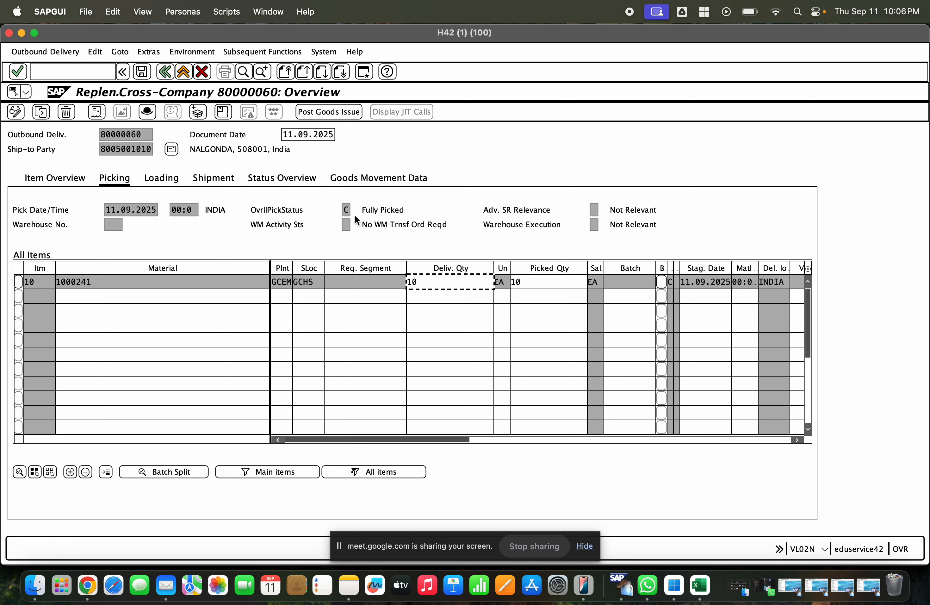
left_click(345, 115)
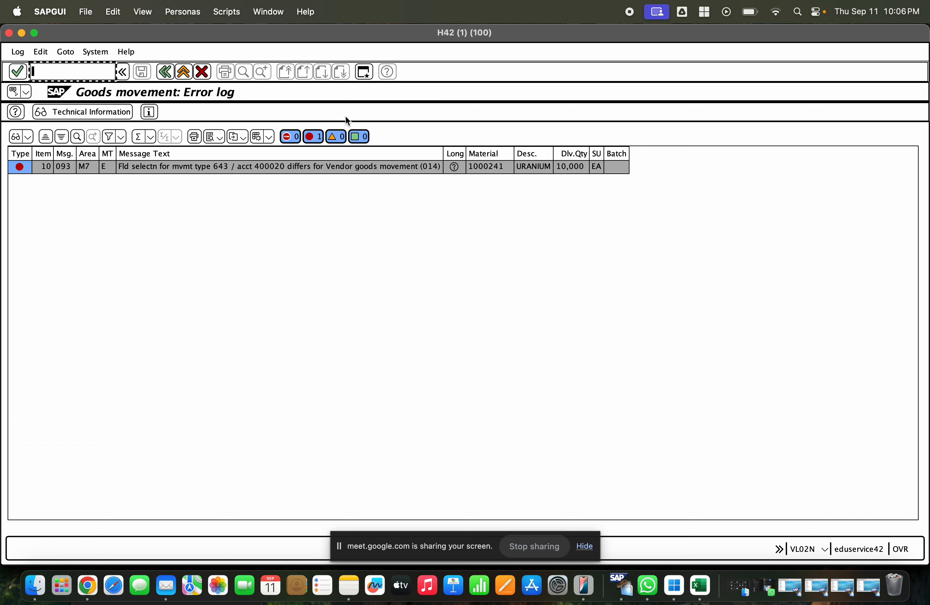
left_click(220, 172)
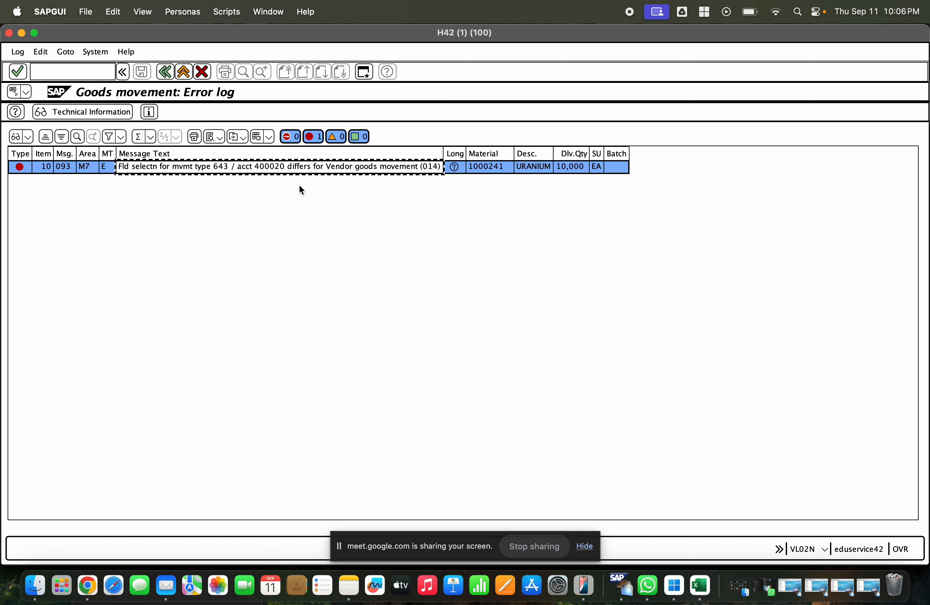
- Read the long text of the goods movement error, including the recommended system administrator actions
double_click(308, 171)
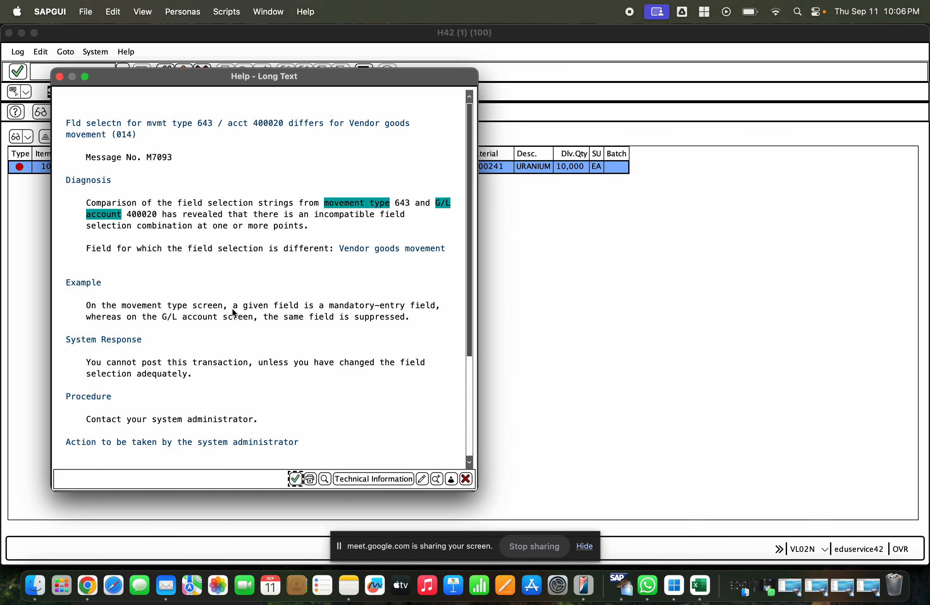
scroll(232, 306, "down", 5)
scroll(232, 306, "down", 3)
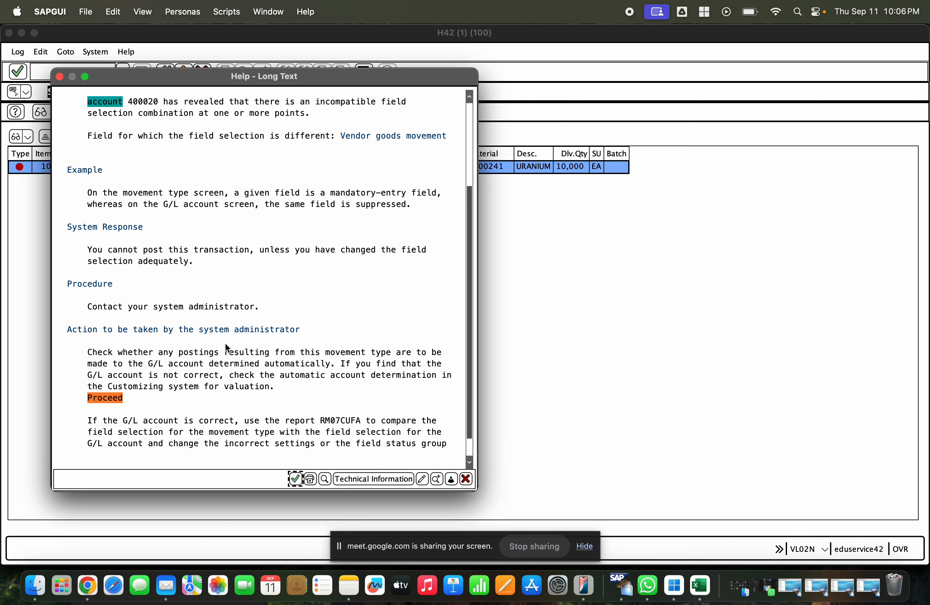
scroll(226, 343, "up", 2)
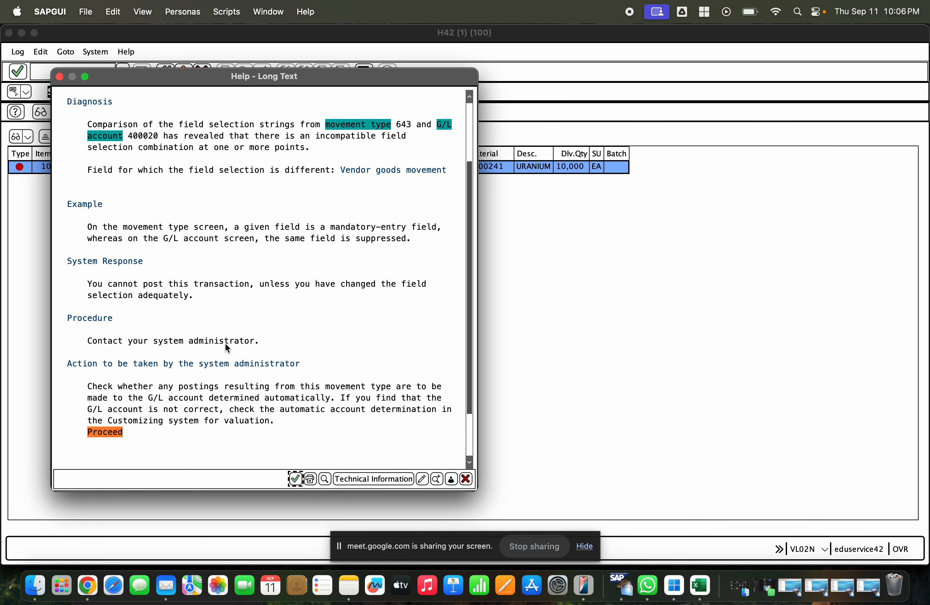
scroll(225, 344, "down", 2)
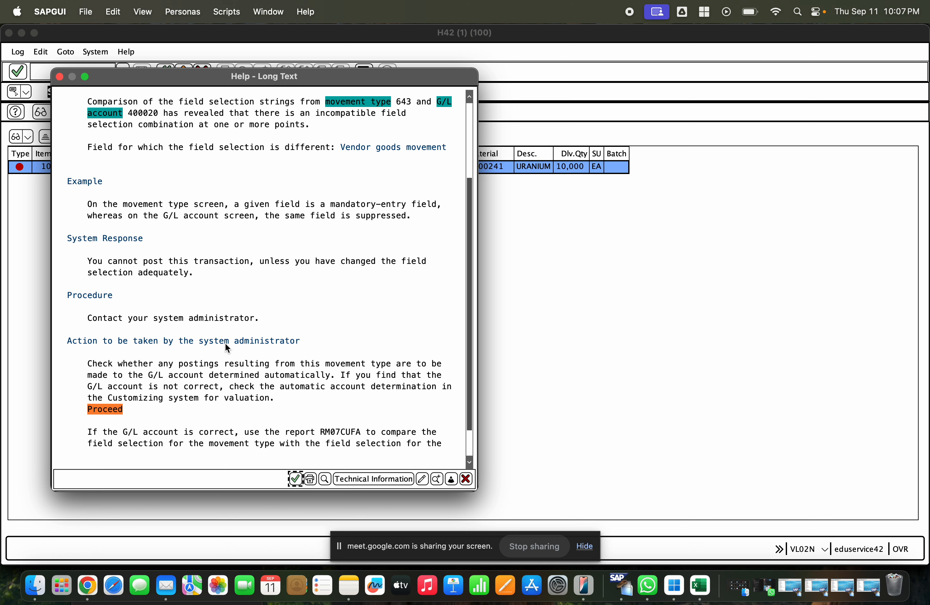
- Open the field selection comparison linked in the error help, and run it for movement type 643 and G/L account 400020
left_click(114, 445)
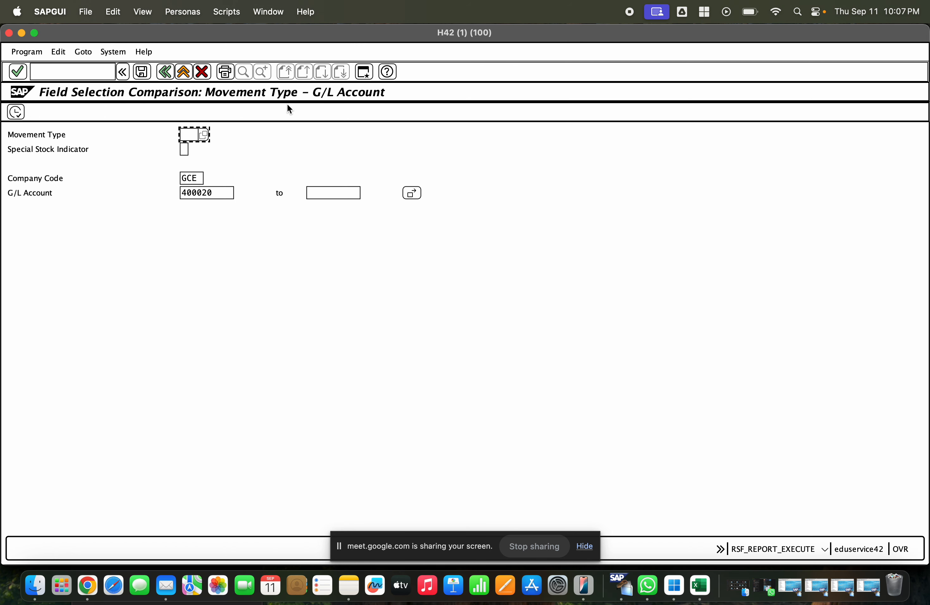
type("643")
left_click(16, 112)
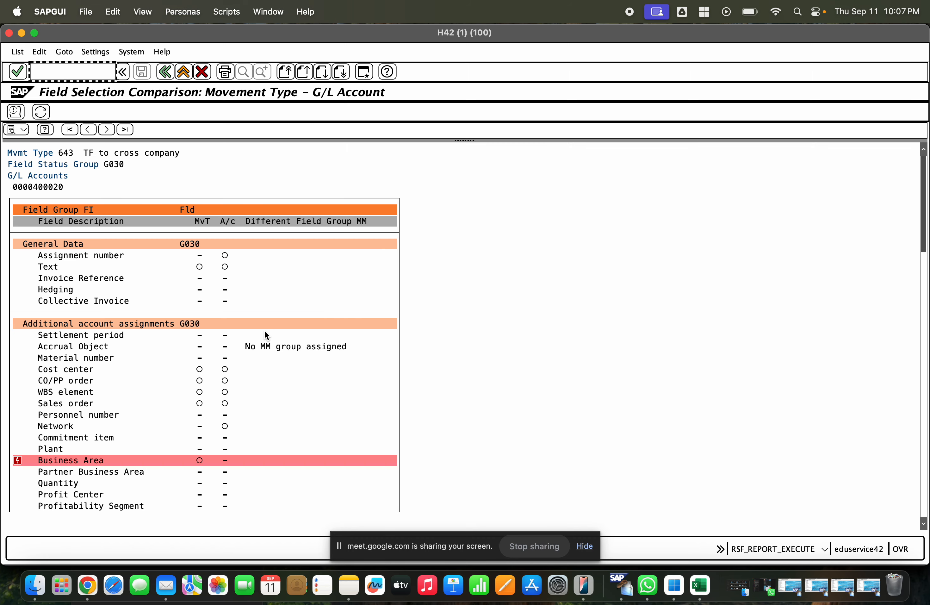
- Suppress Network in the additional account assignments of field status group G030, save the layout, and refresh the comparison
left_click(228, 426)
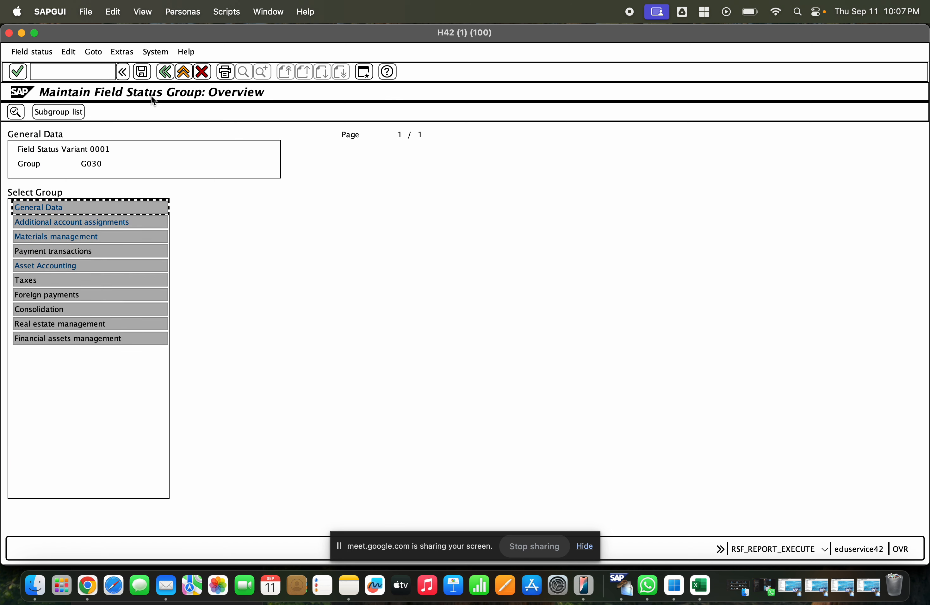
left_click(165, 72)
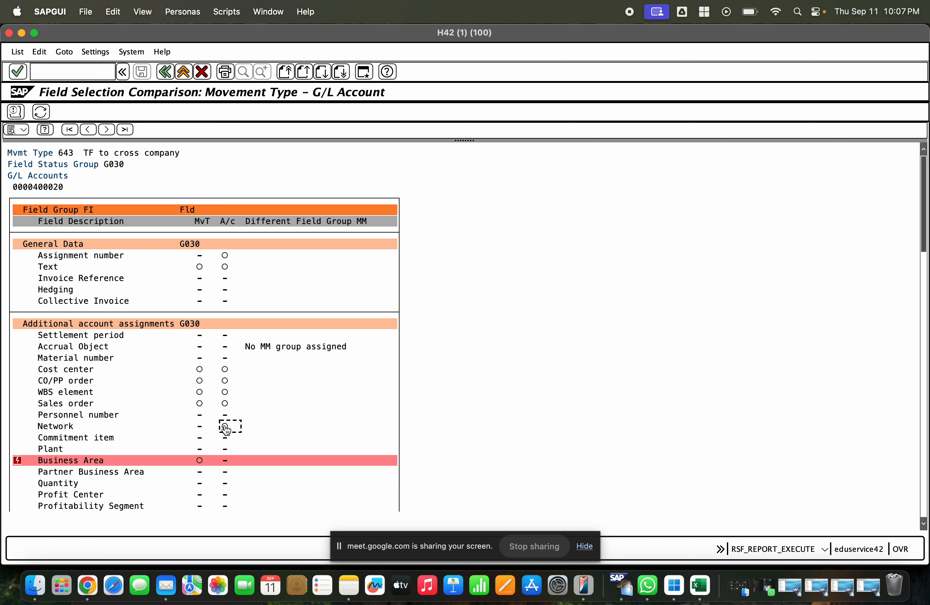
left_click(200, 370)
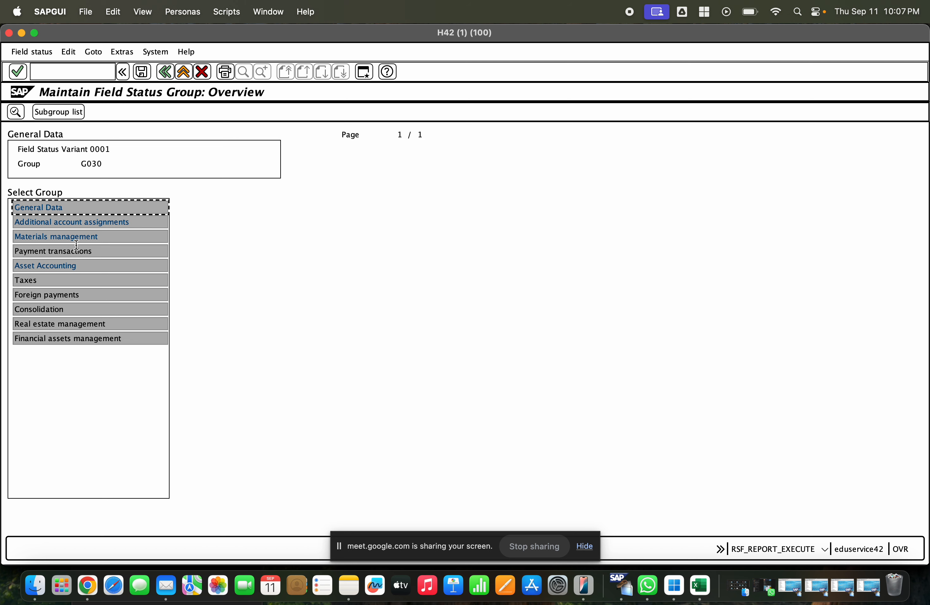
left_click(66, 221)
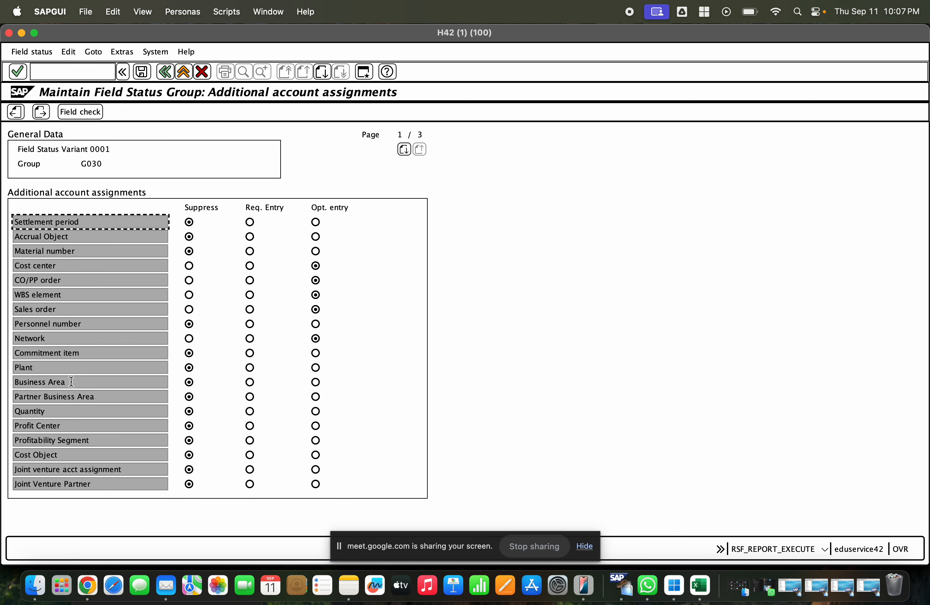
left_click(188, 397)
left_click(189, 338)
left_click(255, 162)
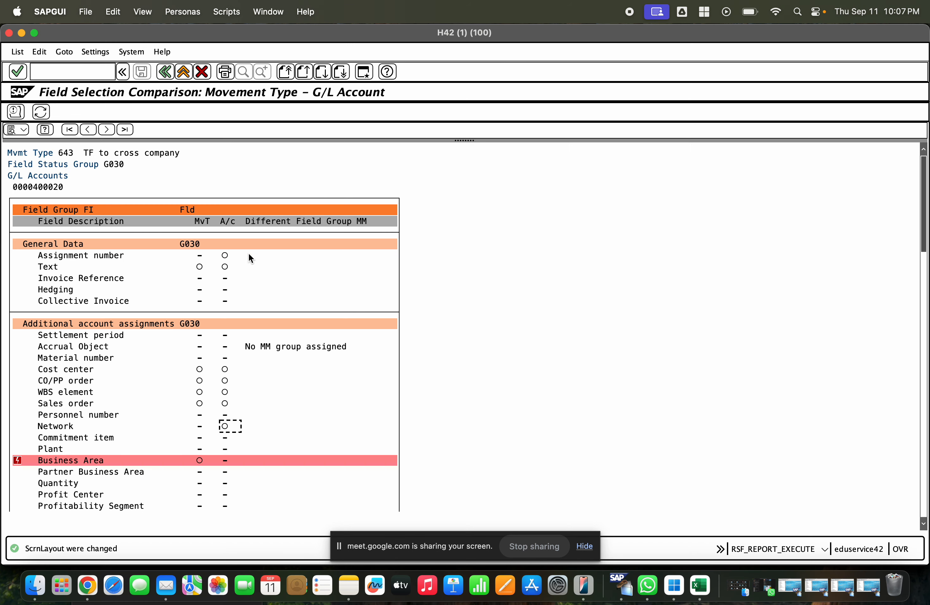
scroll(281, 362, "down", 2)
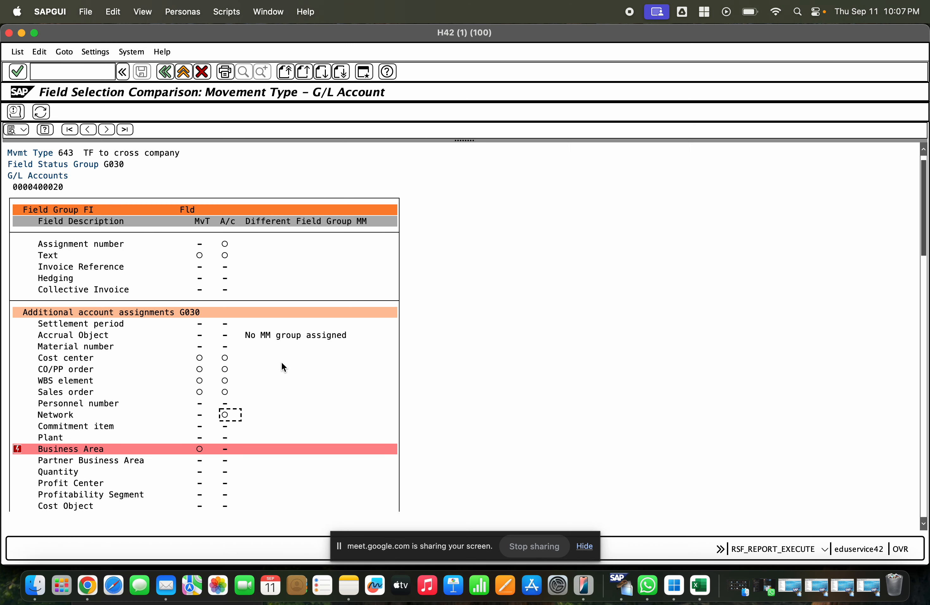
left_click(41, 112)
scroll(316, 387, "down", 5)
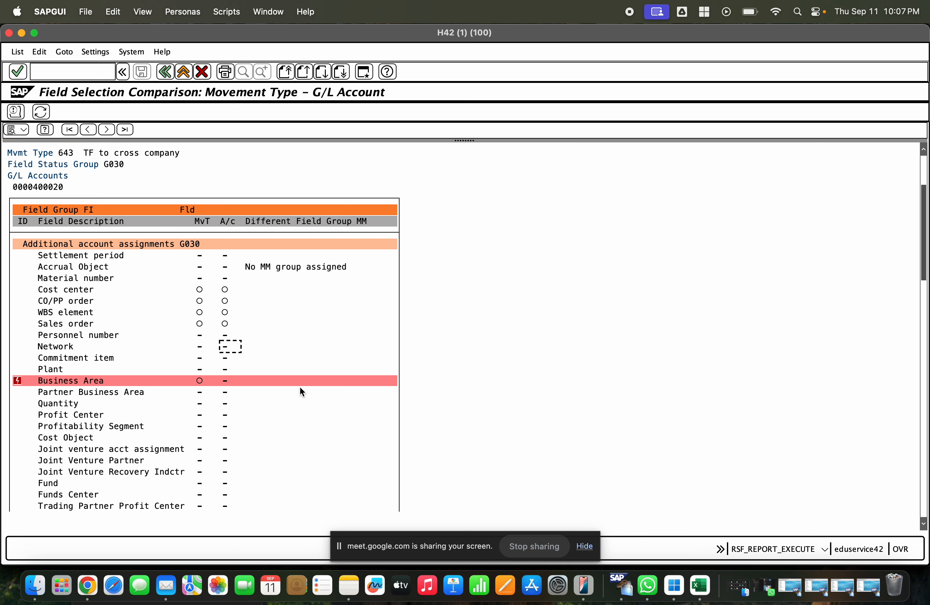
- Make Business Area an optional entry in the additional account assignments of field status group G030, save, and refresh the comparison
left_click(222, 389)
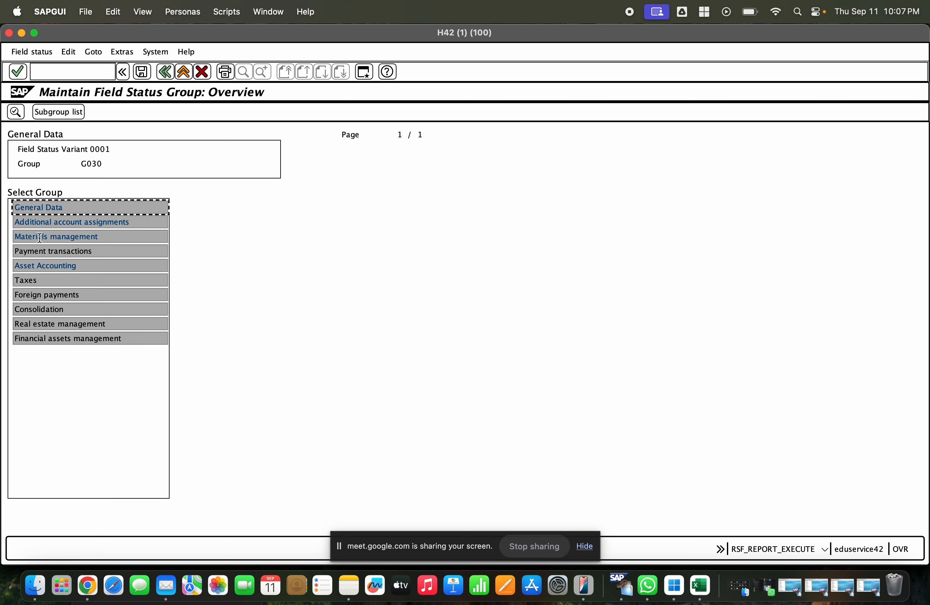
key("F3")
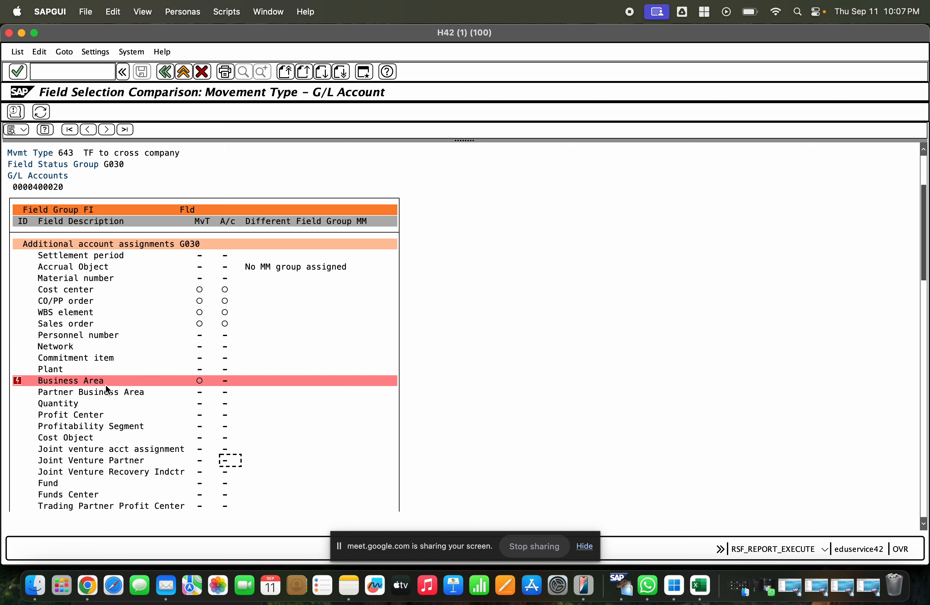
left_click(224, 379)
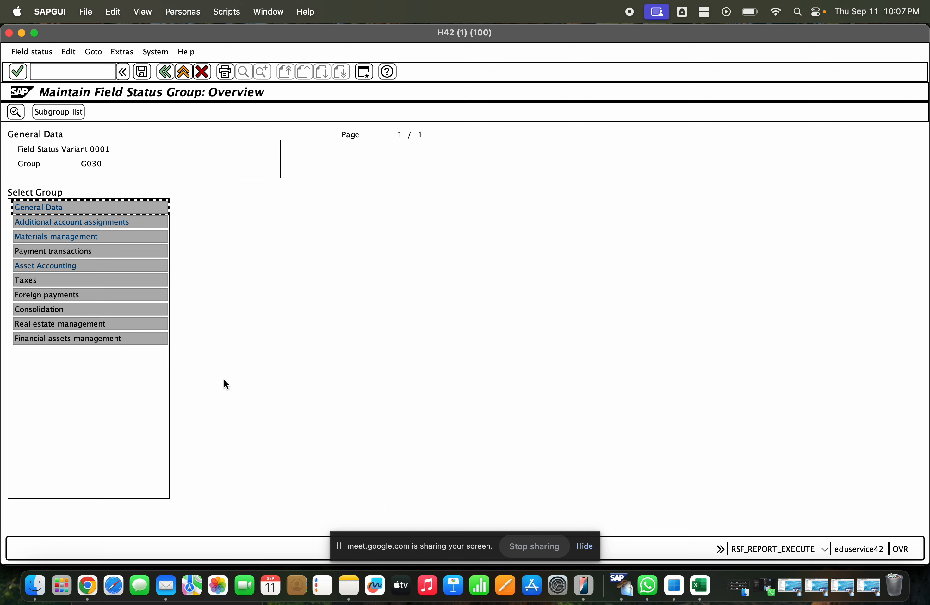
double_click(48, 222)
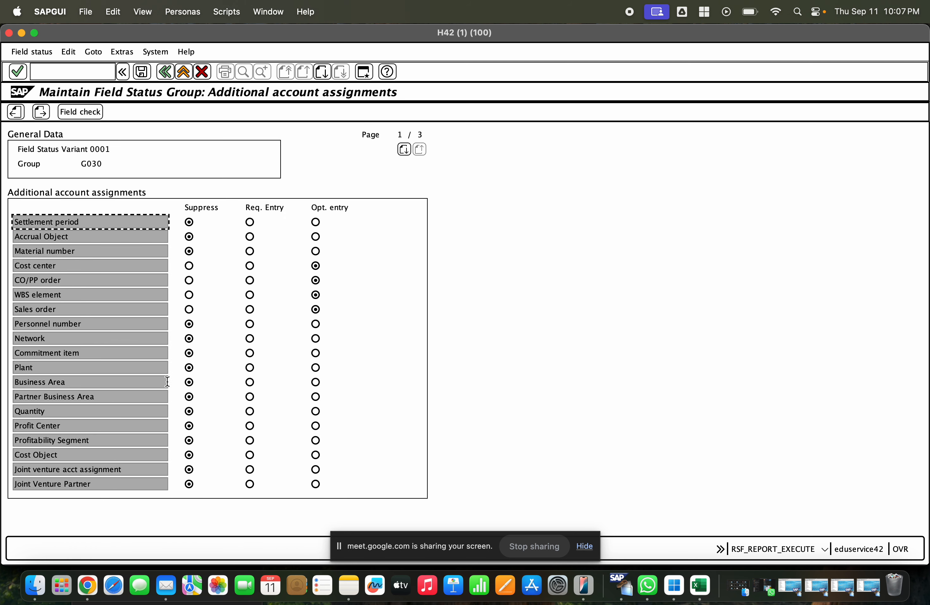
left_click(315, 382)
left_click(142, 71)
left_click(250, 165)
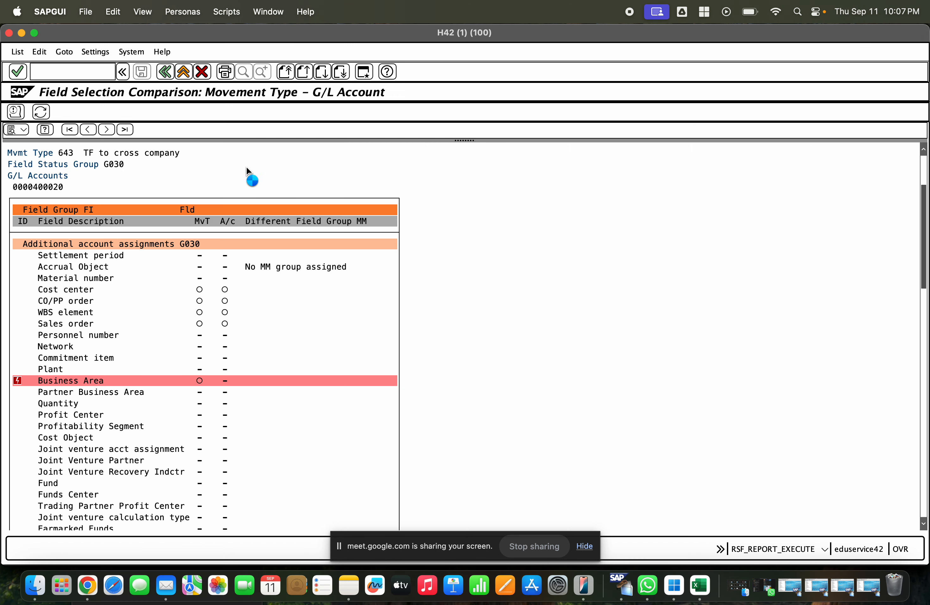
left_click(41, 112)
scroll(216, 345, "down", 1)
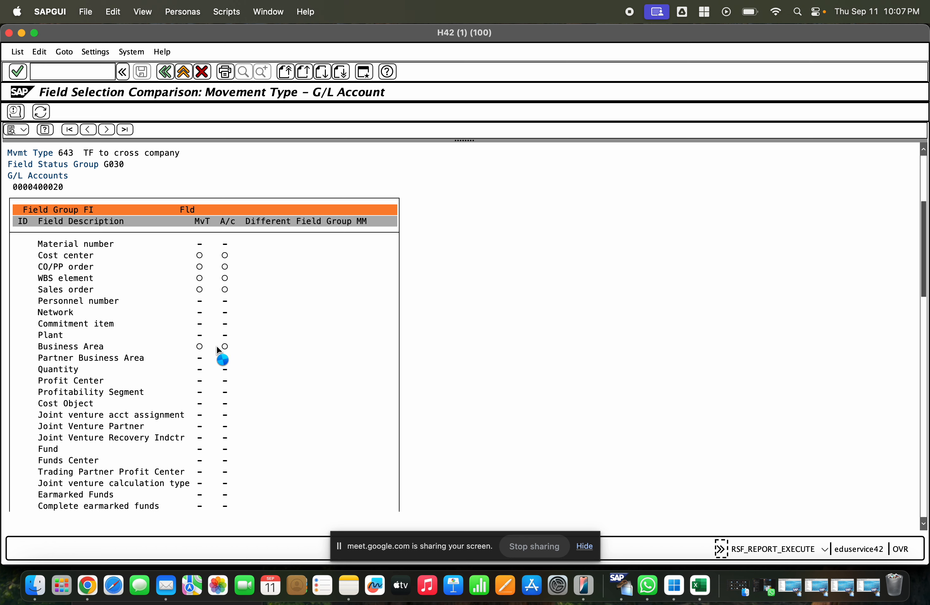
- Suppress Vendor goods movement in the Materials management fields of field status group G030, save, and refresh the comparison
scroll(217, 346, "down", 5)
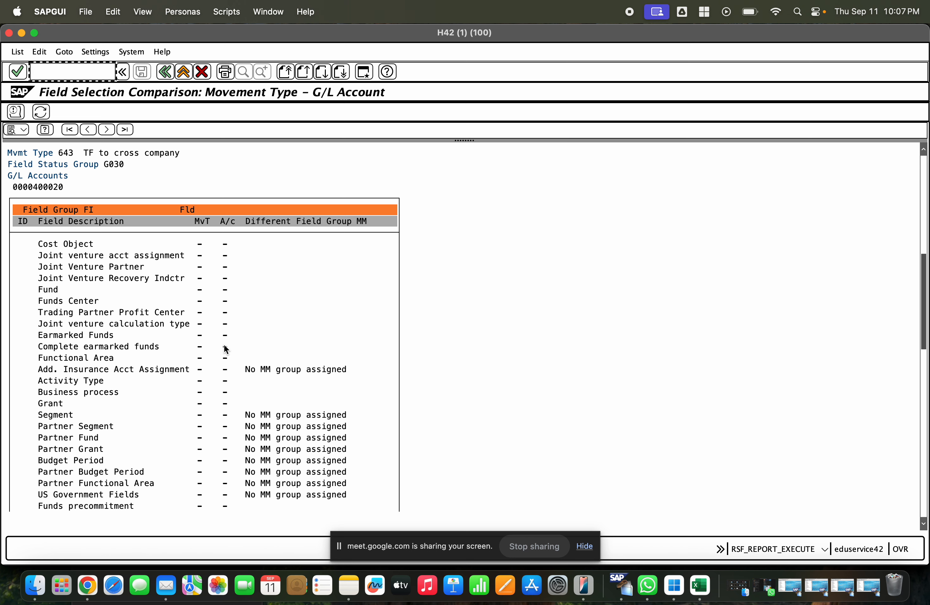
scroll(225, 349, "down", 4)
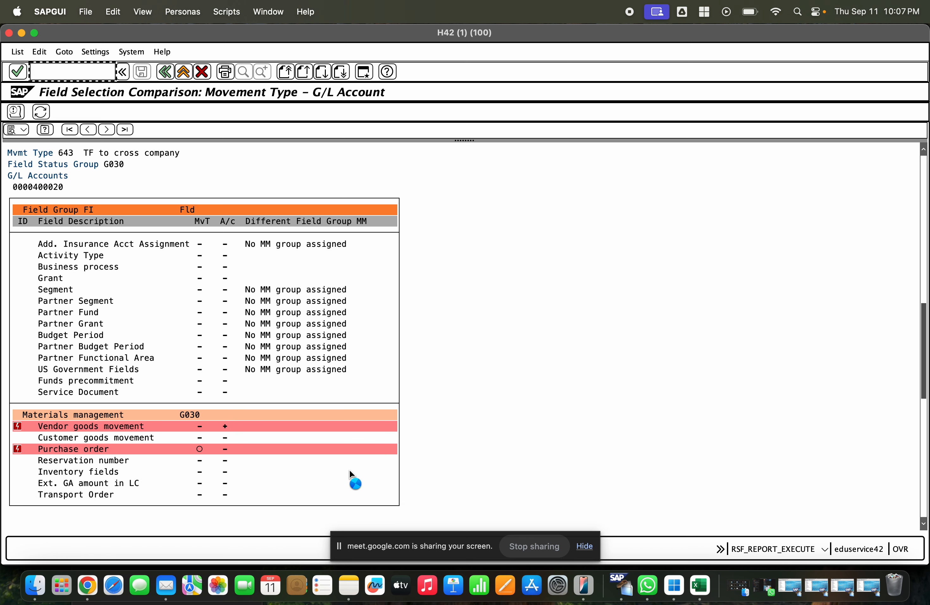
scroll(349, 470, "down", 1)
double_click(228, 380)
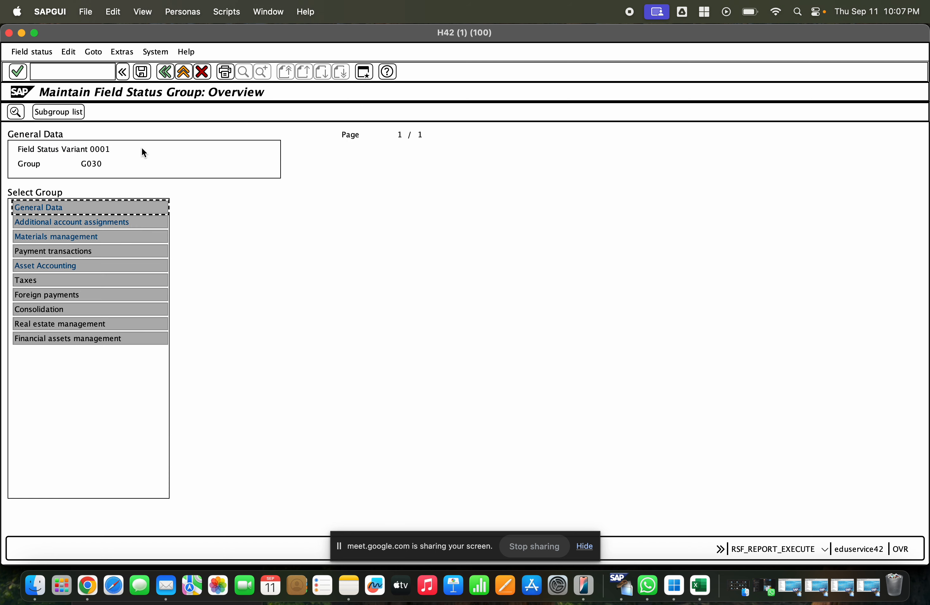
left_click(86, 234)
double_click(86, 235)
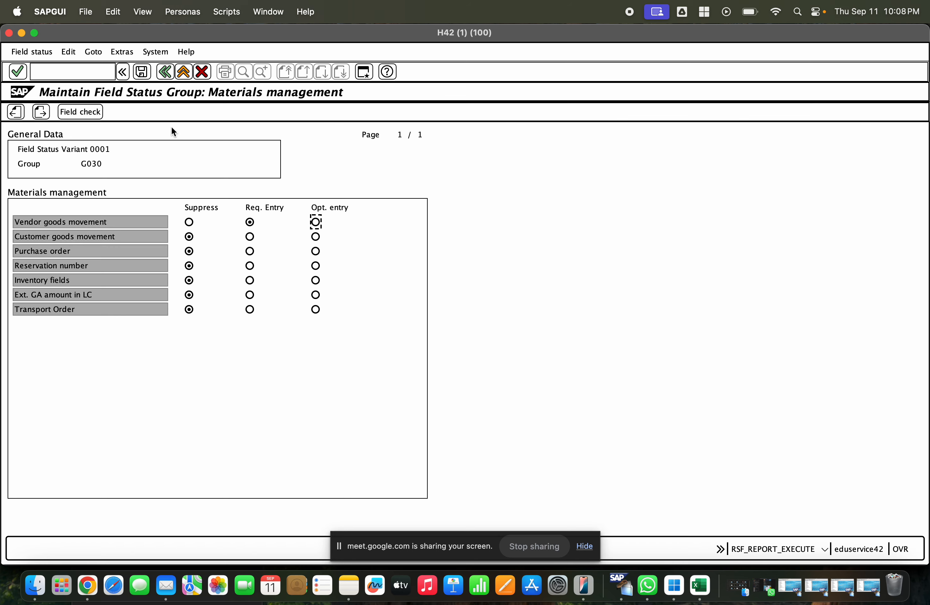
left_click(190, 222)
left_click(136, 73)
left_click(256, 168)
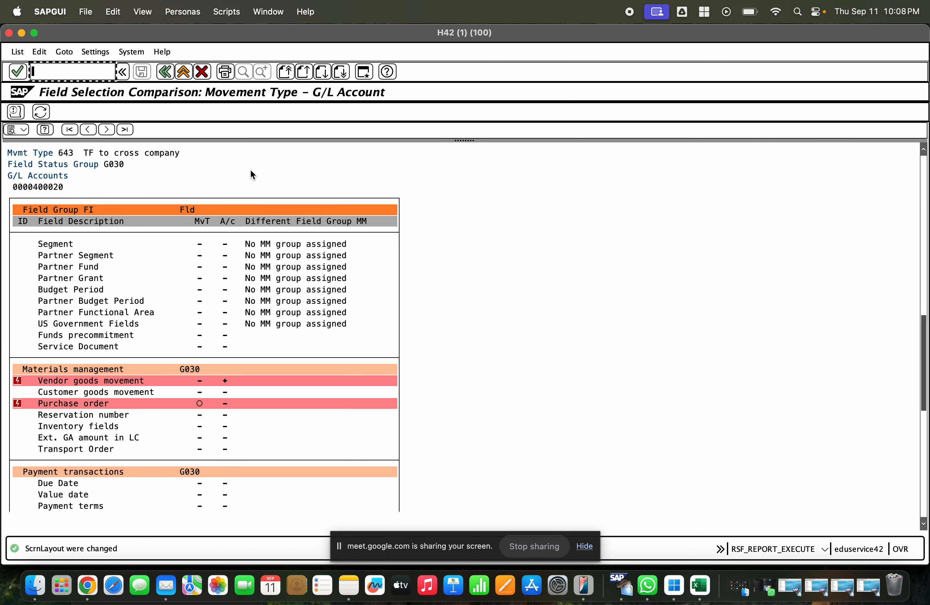
left_click(40, 112)
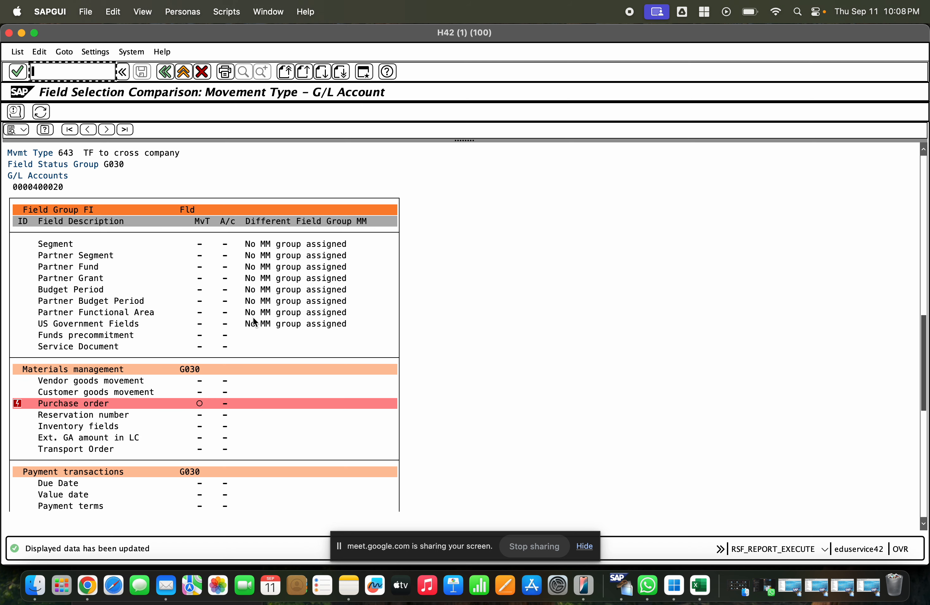
- Check the Materials management, Payment transactions and Asset Accounting field statuses of group G030, and return to the comparison
double_click(225, 405)
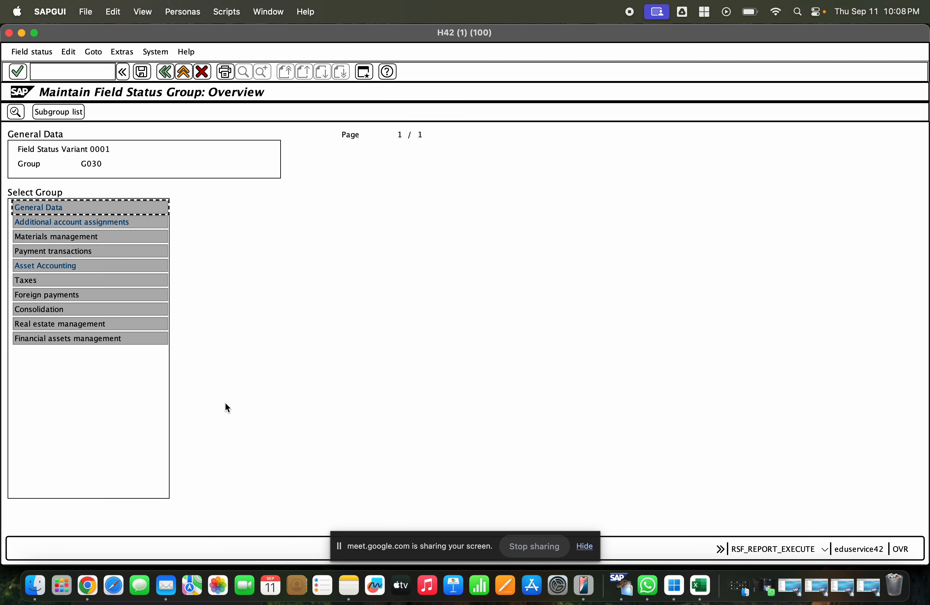
double_click(78, 238)
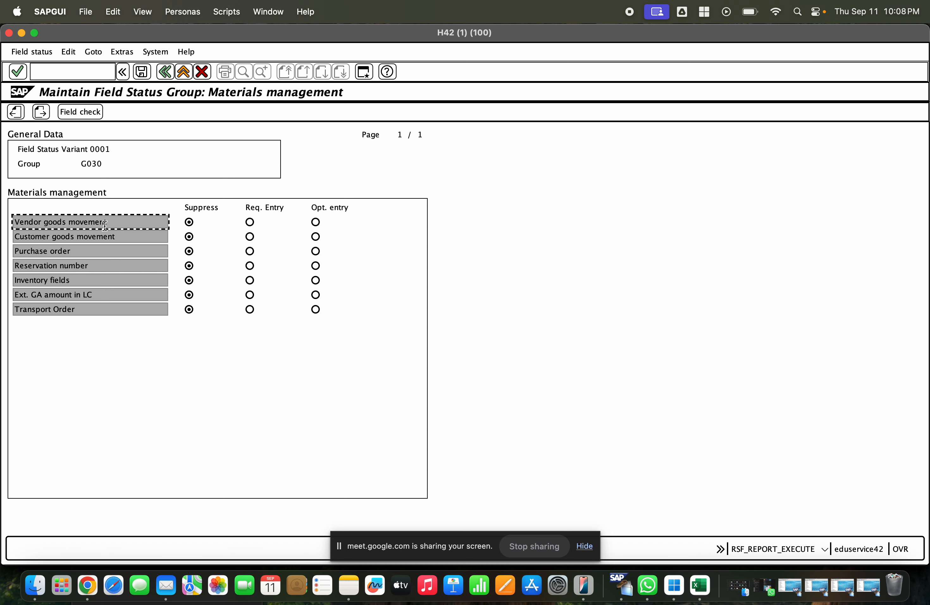
left_click(47, 118)
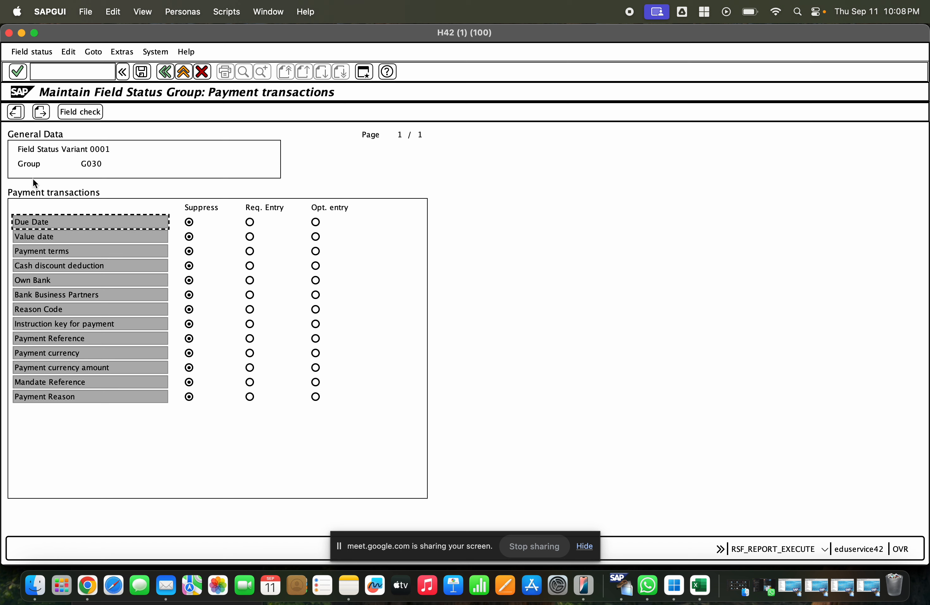
left_click(43, 114)
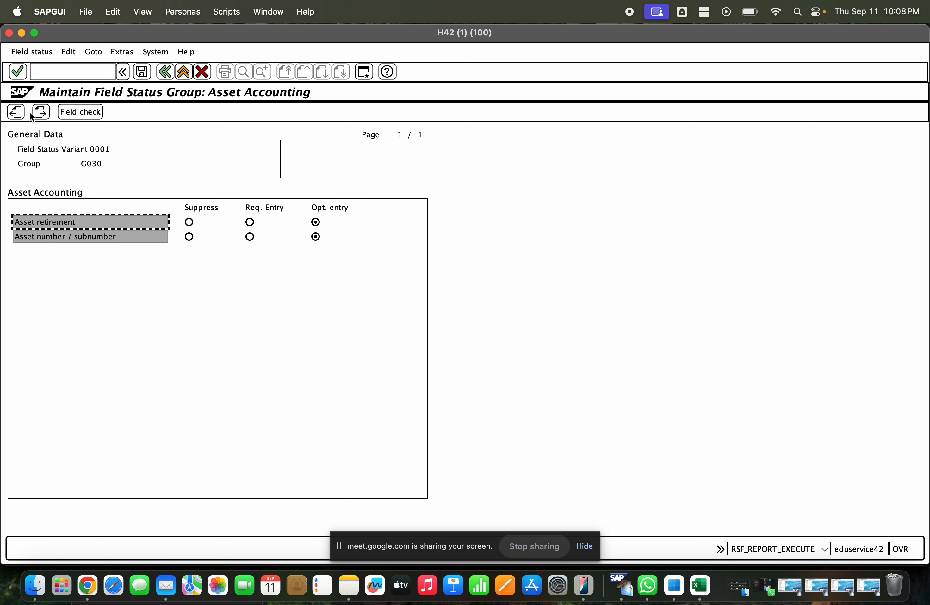
left_click(13, 114)
left_click(13, 113)
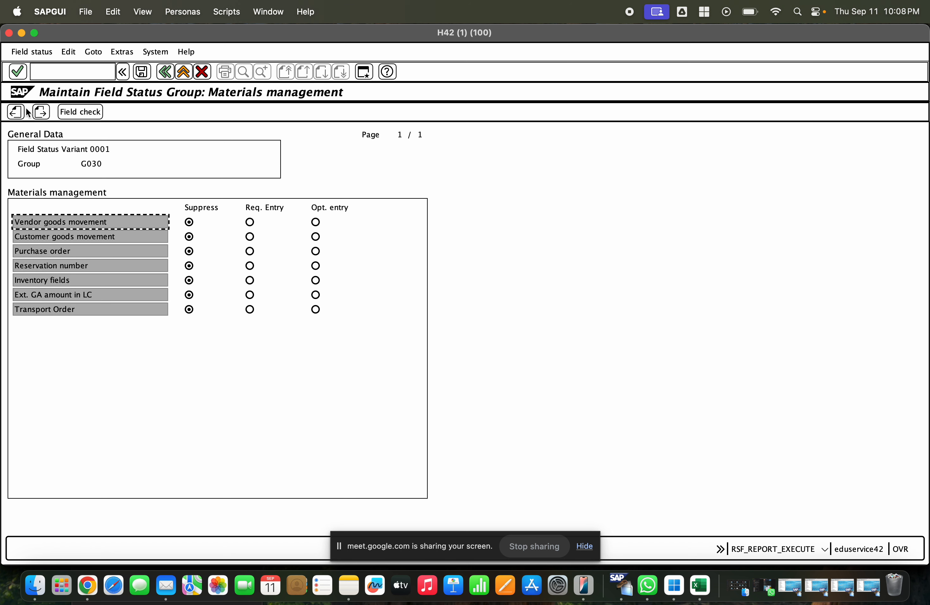
left_click(163, 72)
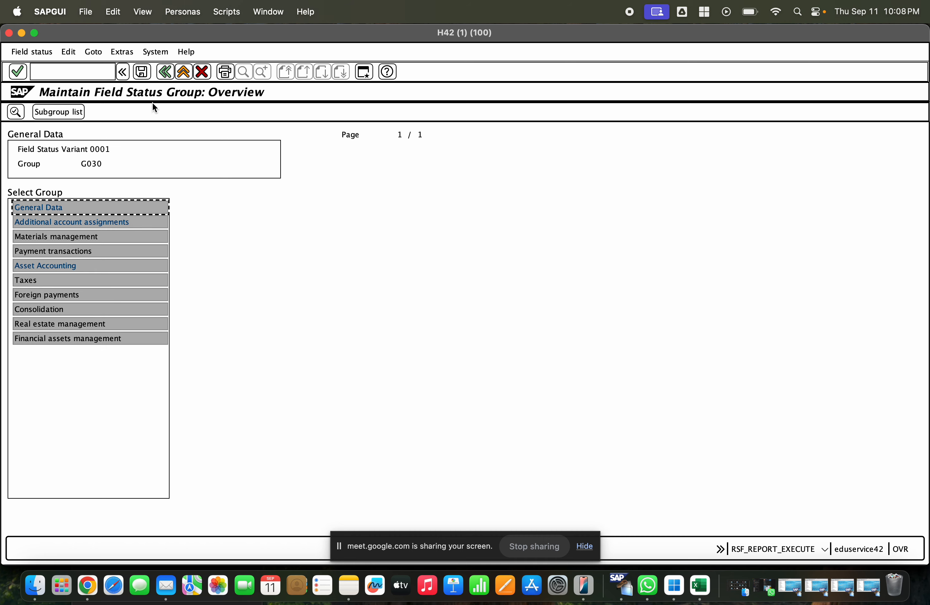
left_click(164, 73)
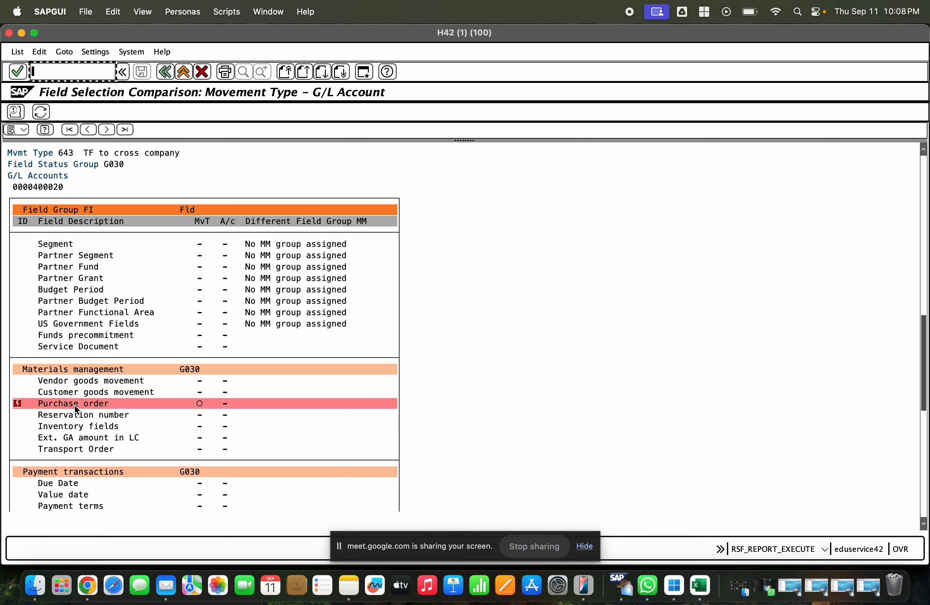
- Suppress Purchase order in the Materials management fields of movement type 643, and save the field status
double_click(191, 404)
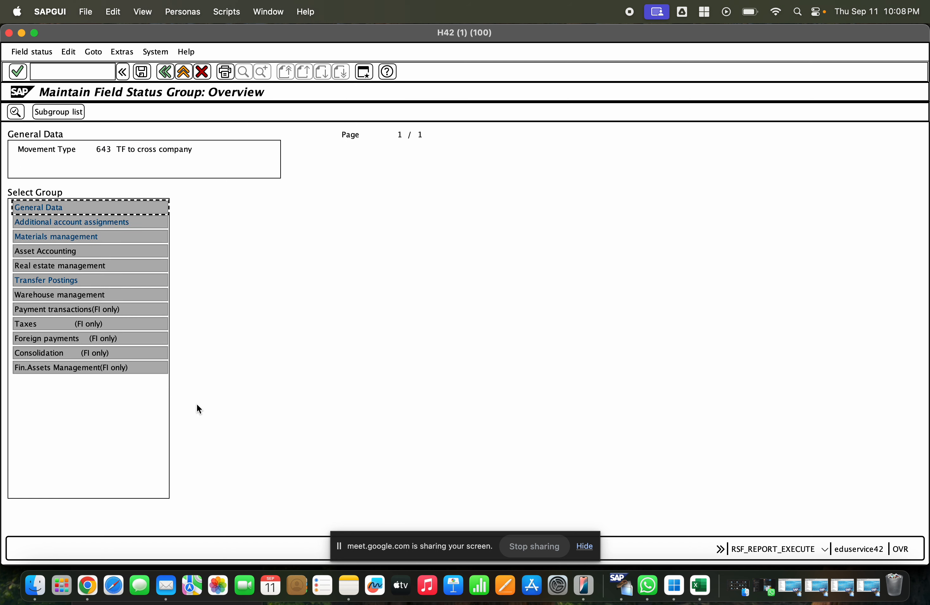
left_click(80, 239)
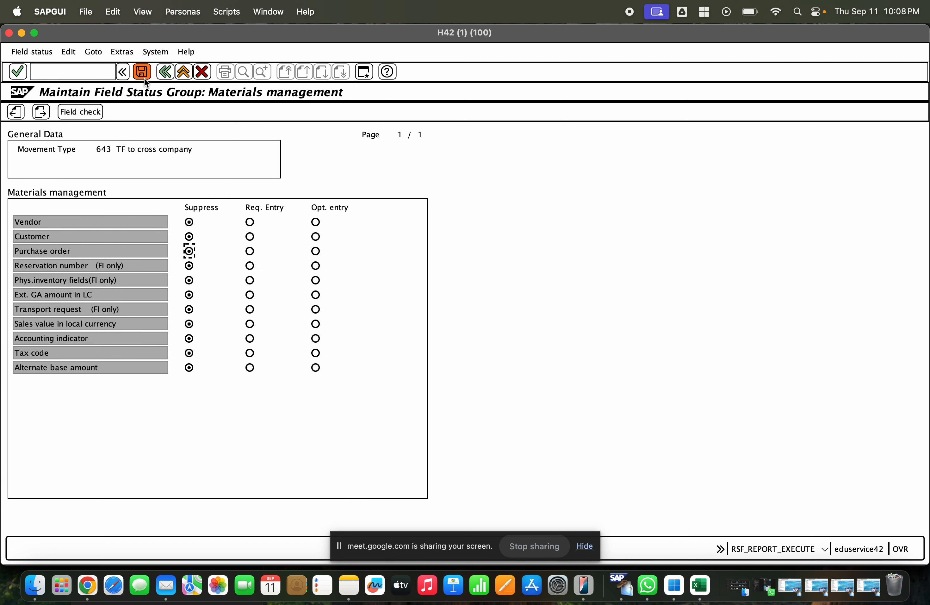
left_click(161, 72)
left_click(248, 163)
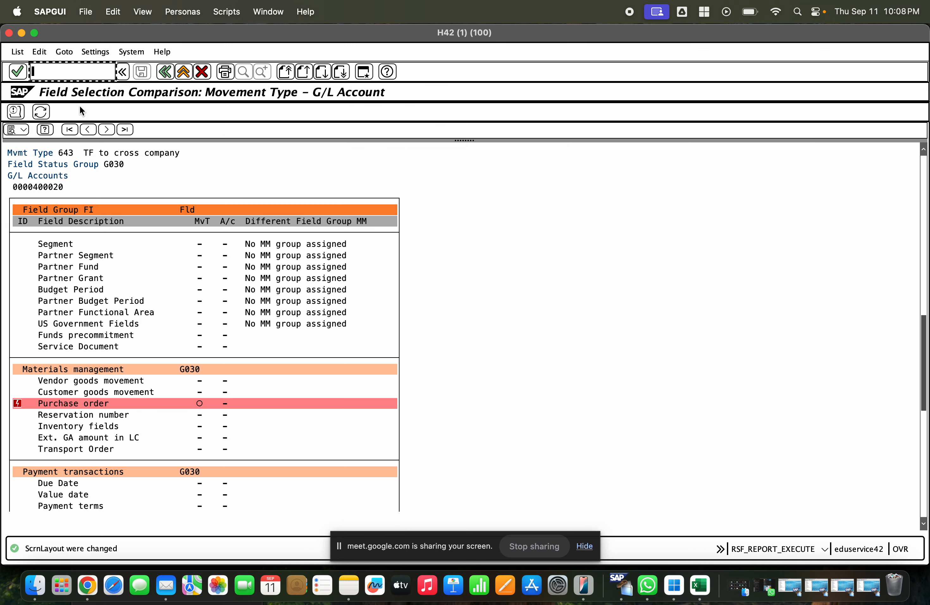
- Suppress Asset retirement and Asset number / subnumber in the Asset Accounting fields of field status group G030, save, and refresh the comparison
left_click(44, 112)
scroll(275, 269, "down", 5)
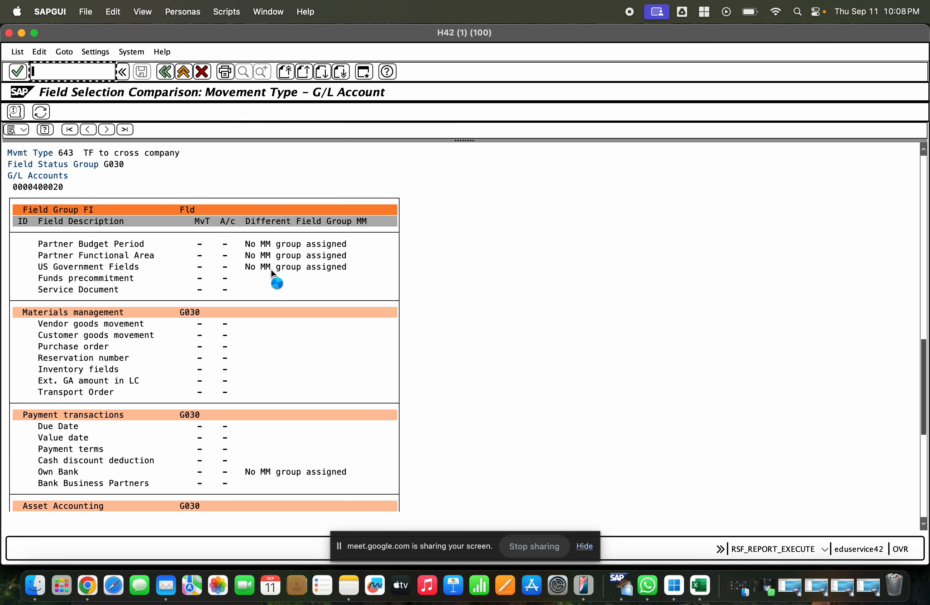
scroll(272, 270, "down", 4)
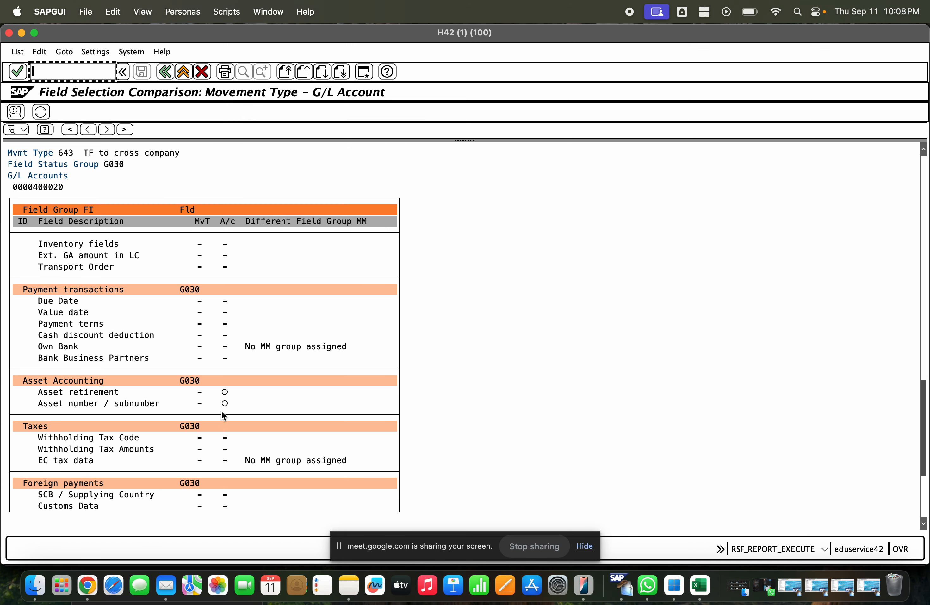
left_click(227, 405)
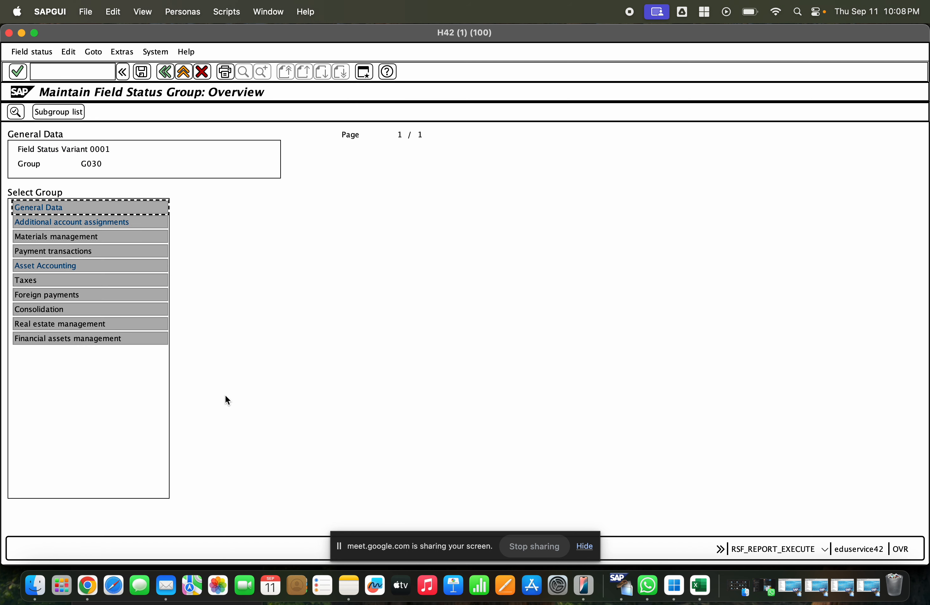
double_click(73, 266)
left_click(189, 222)
left_click(189, 236)
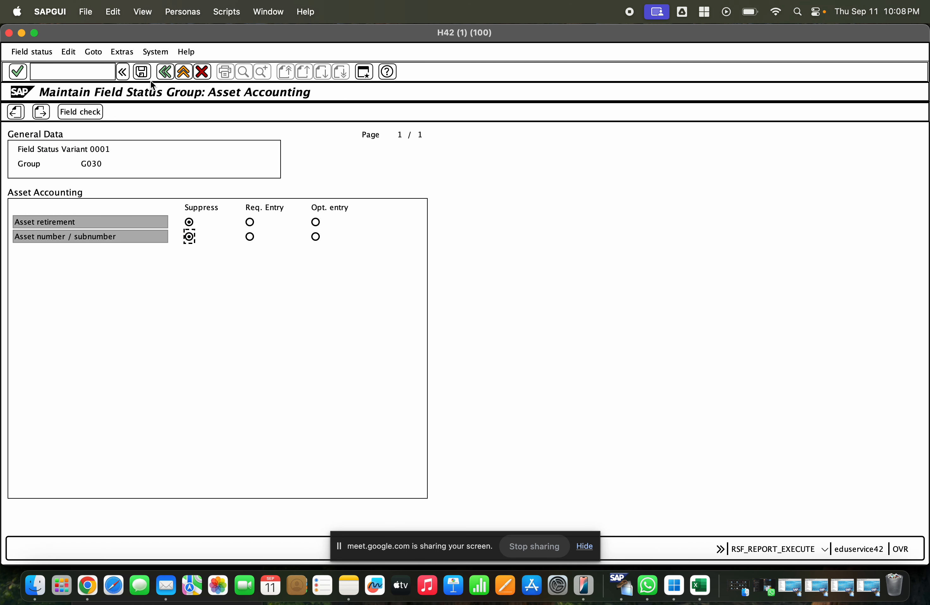
left_click(142, 72)
left_click(255, 167)
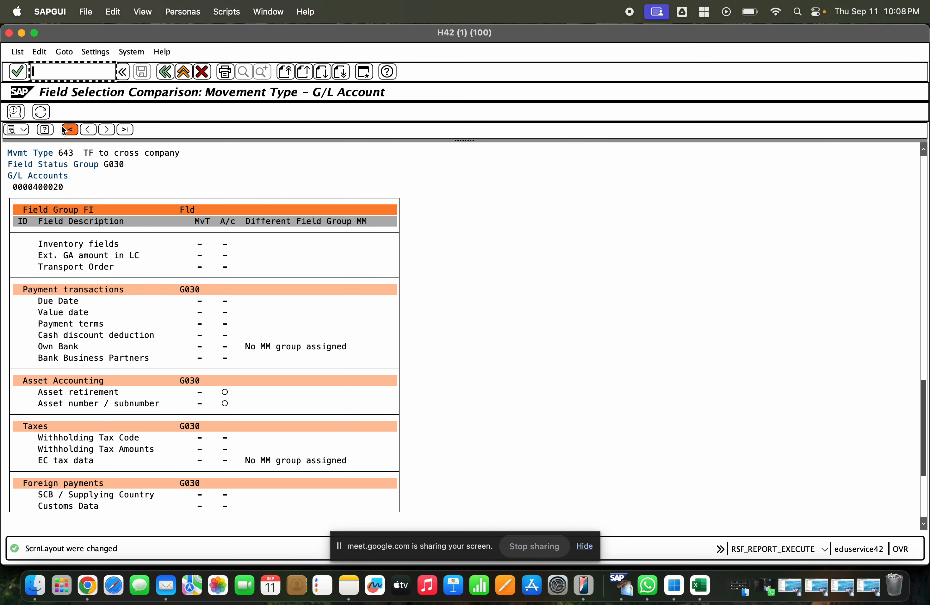
left_click(41, 112)
scroll(164, 264, "down", 3)
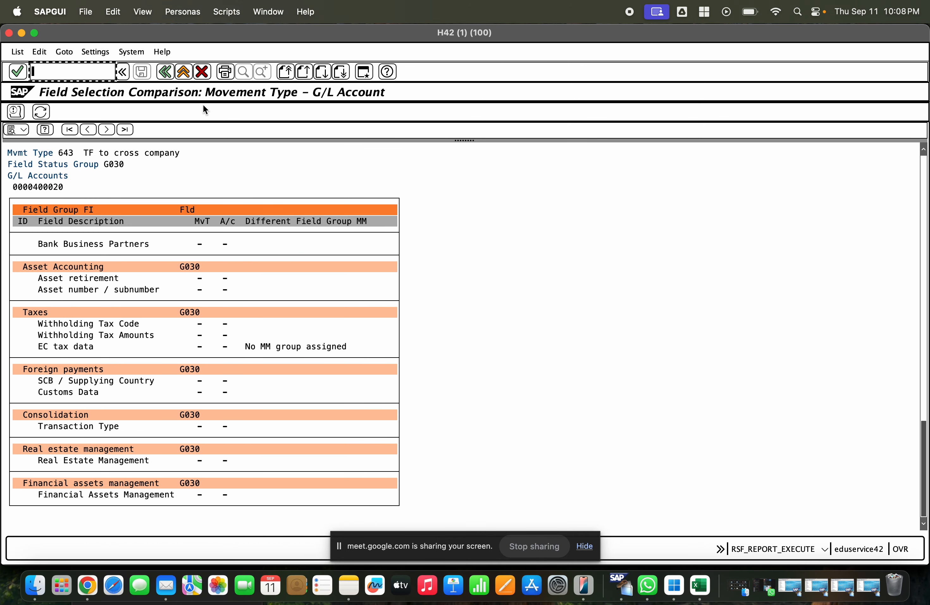
- Leave the field selection comparison, close the error's long text, and back out of the goods movement error log to the delivery's initial screen
left_click(170, 73)
left_click(22, 34)
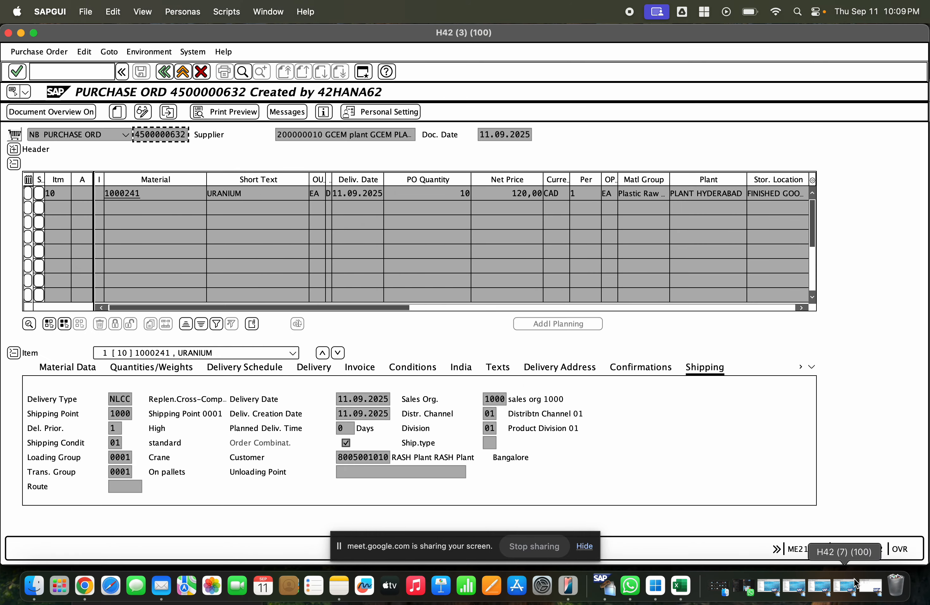
left_click(871, 587)
left_click(164, 73)
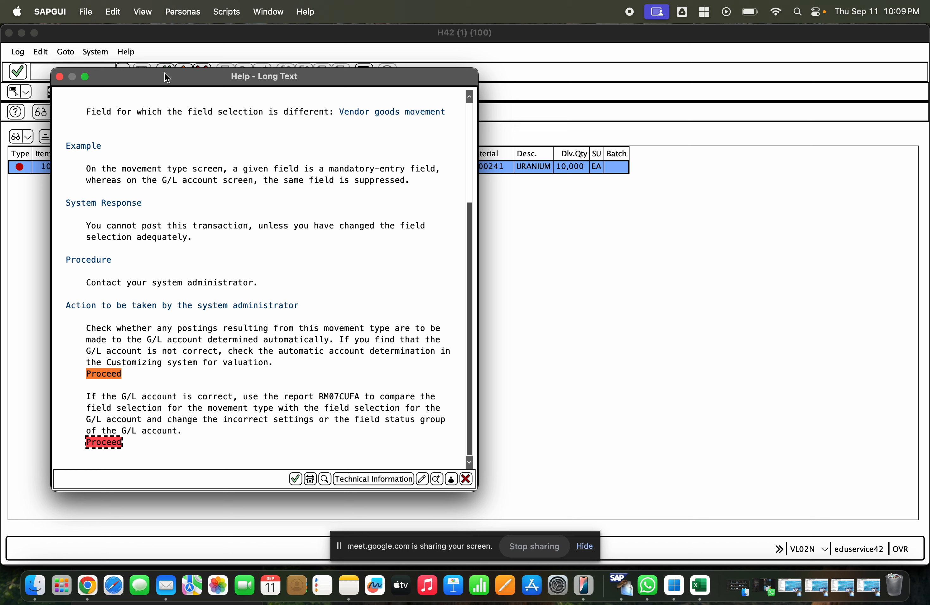
key("Return")
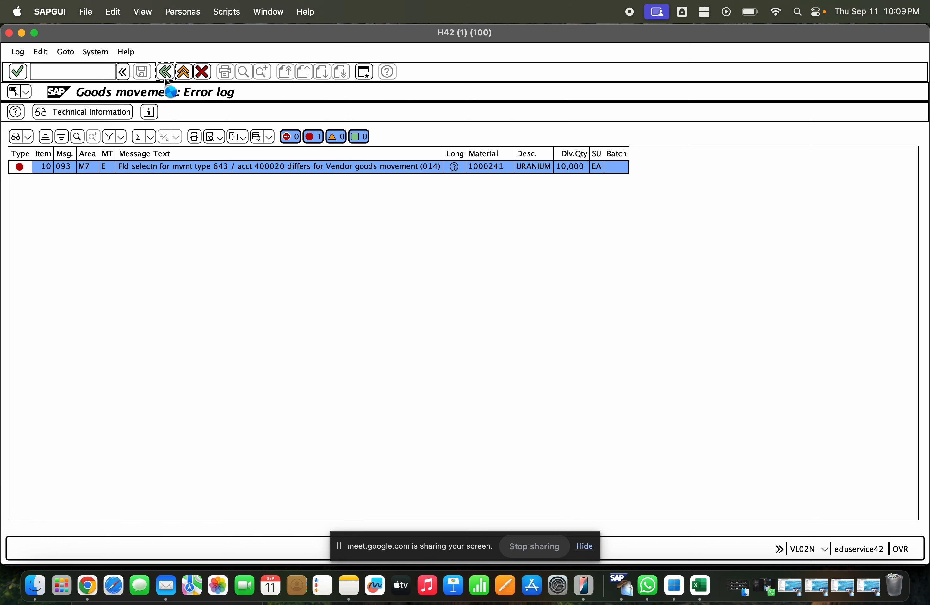
left_click(165, 71)
left_click(310, 112)
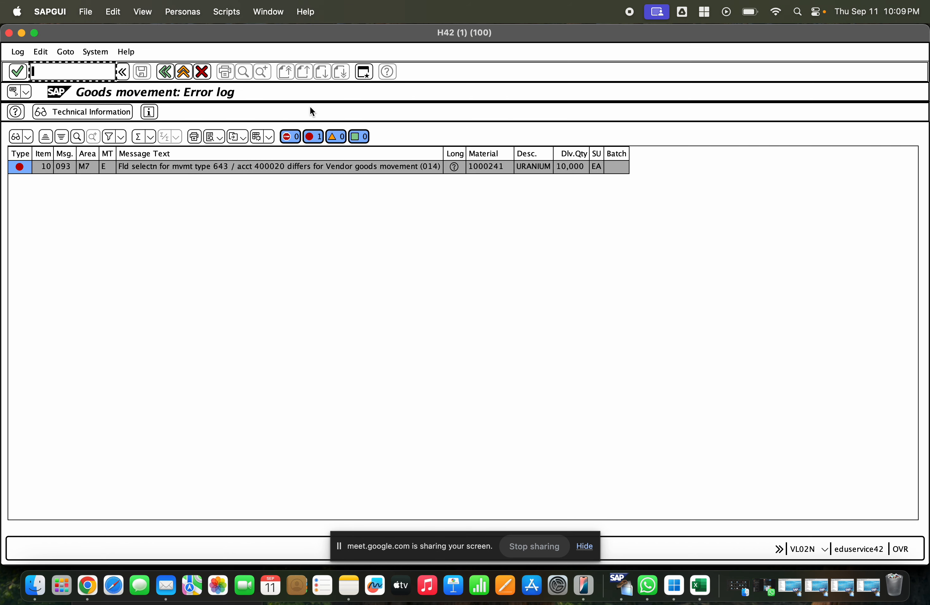
key("F3")
key("F3")
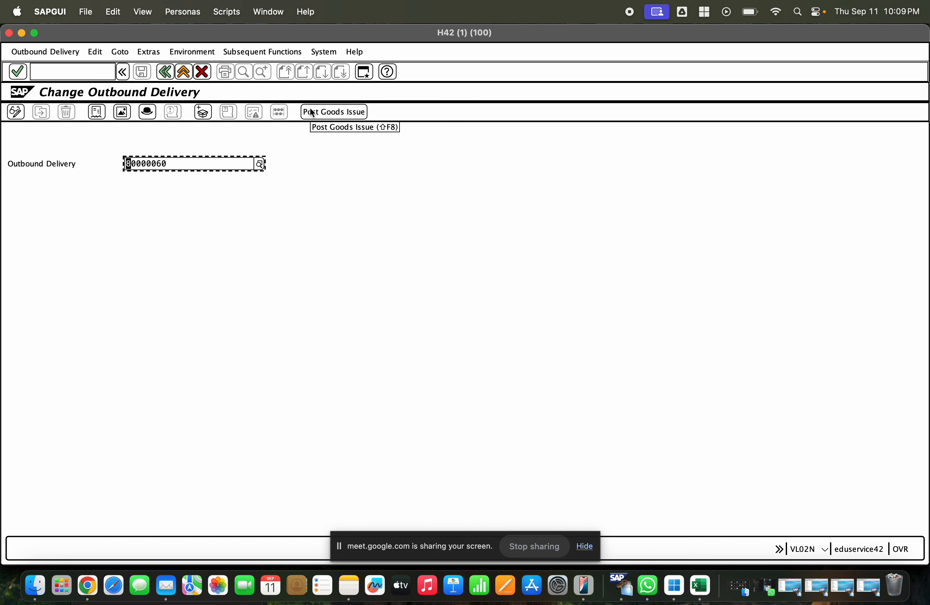
- Restart VL02N, open the cross-company replenishment delivery, and post its goods issue
left_click(65, 74)
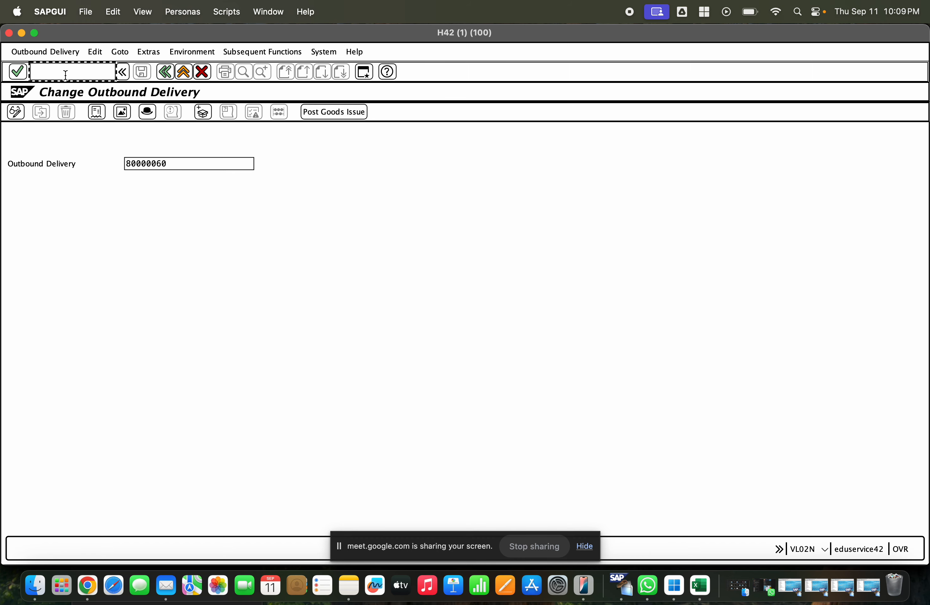
type("/nvl02")
key("Return")
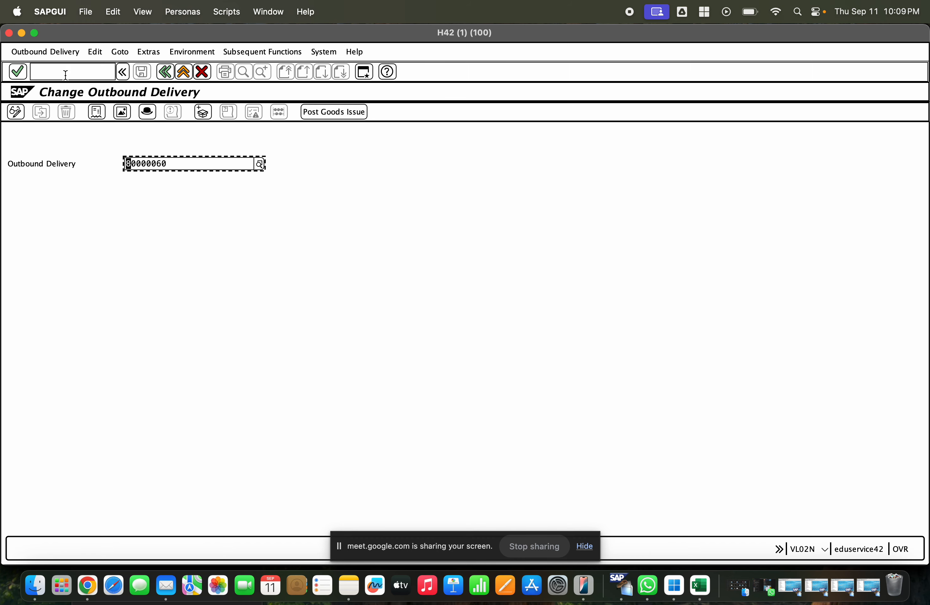
key("Return")
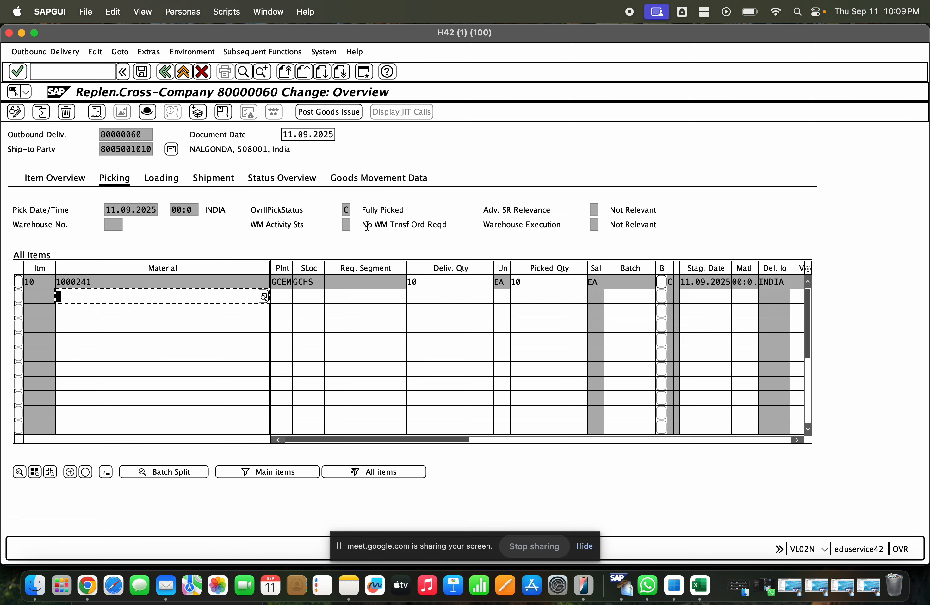
left_click(326, 112)
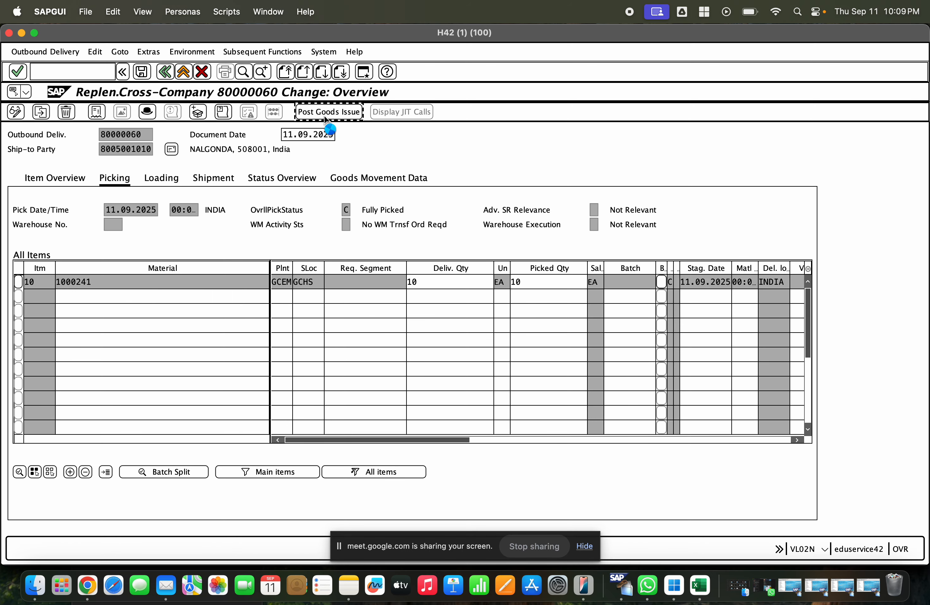
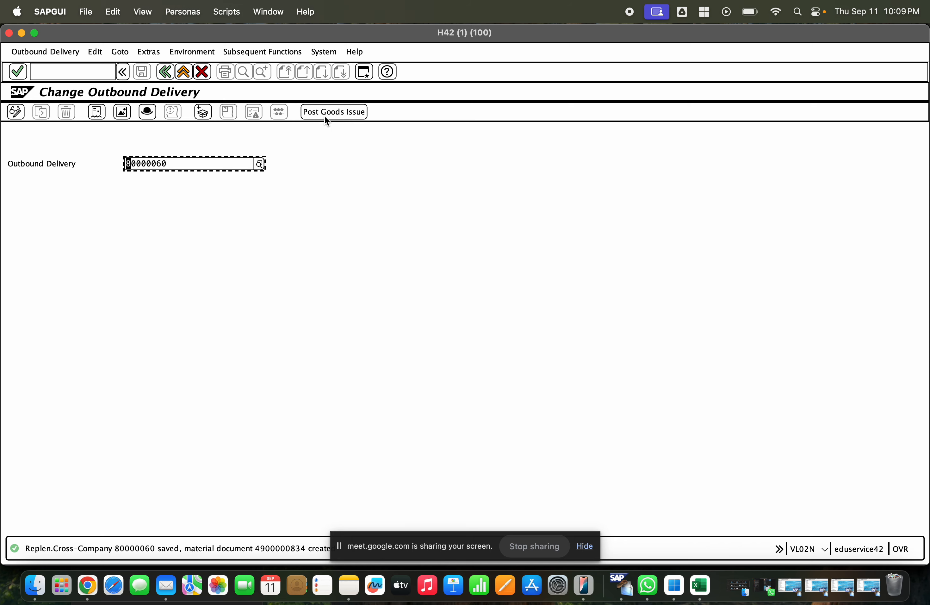
- Open the delivery in display mode and show its document flow
left_click(44, 52)
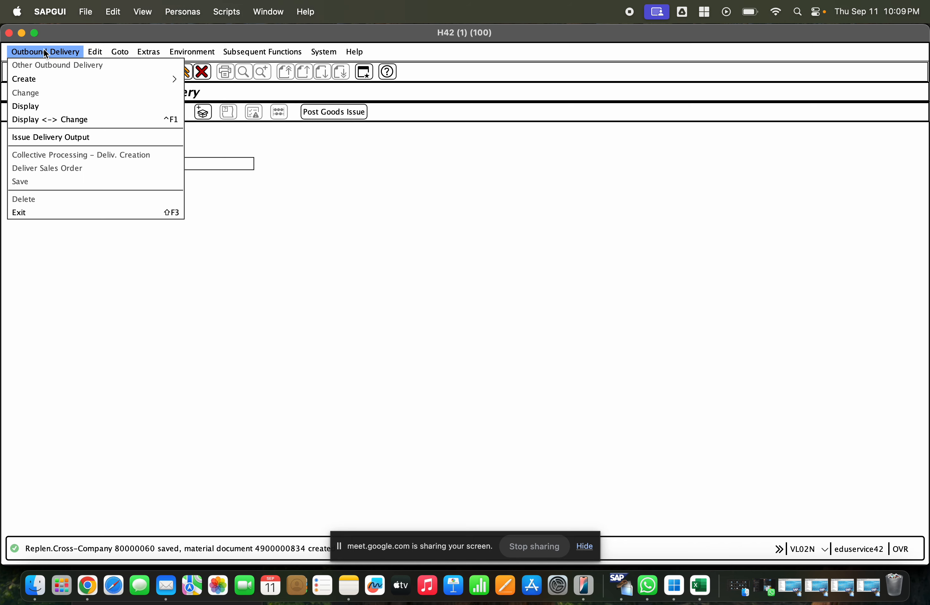
left_click(57, 105)
key("Return")
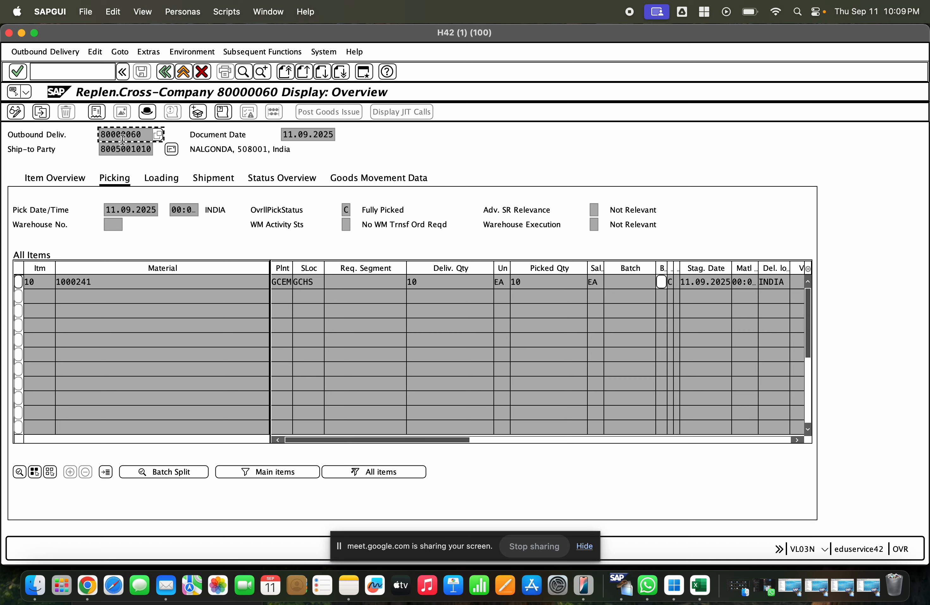
left_click(94, 112)
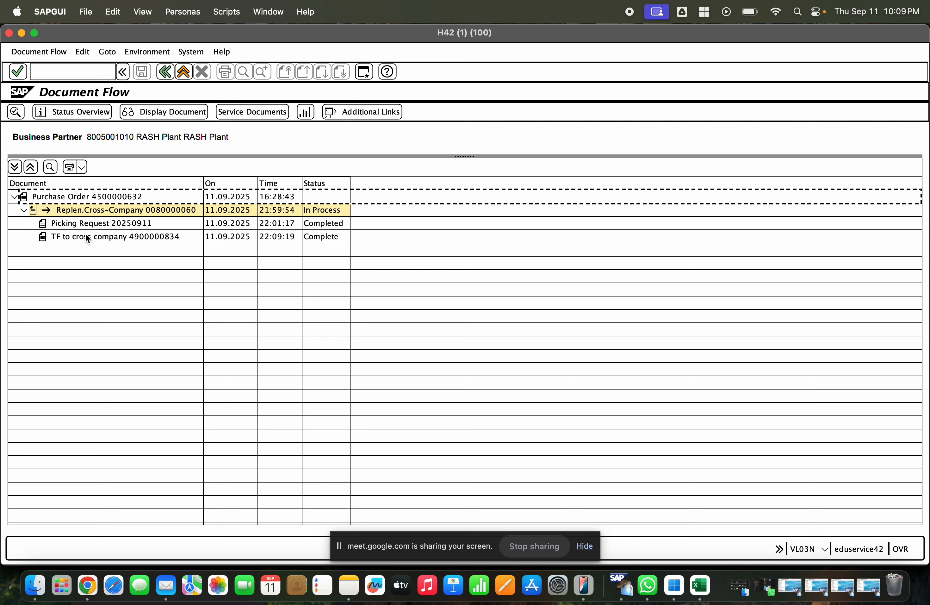
- Display the material document of the TF to cross company entry from the document flow
left_click(85, 224)
left_click(96, 240)
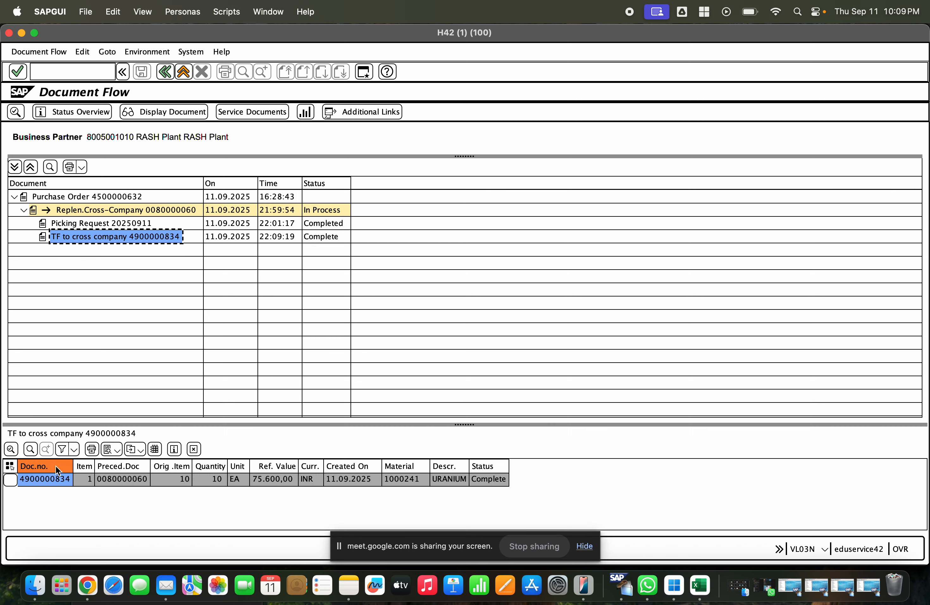
left_click(45, 479)
left_click(161, 117)
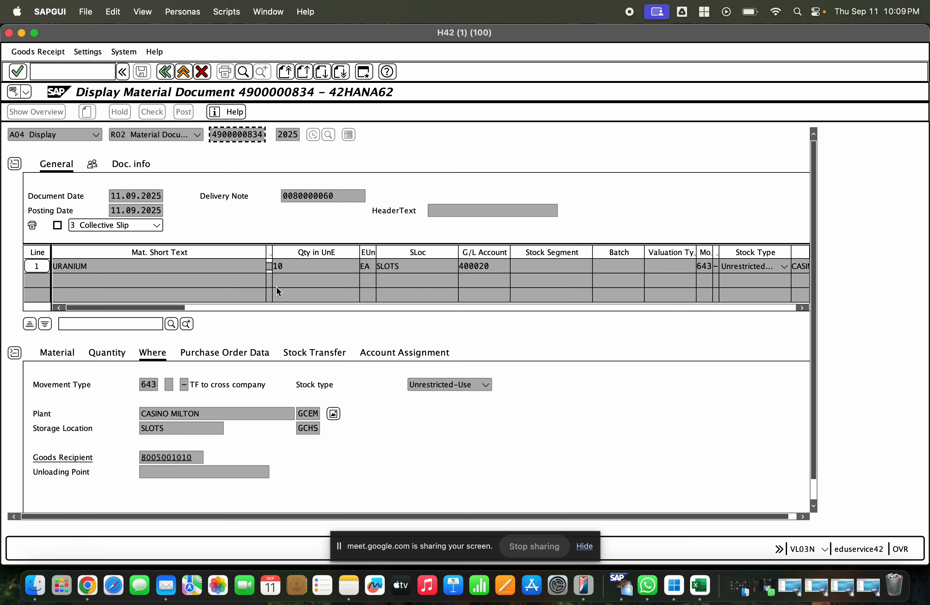
- Examine the material document's purchase order data, movement location, material, quantity, stock transfer and account assignment details, plus its delivery note reference
left_click(204, 354)
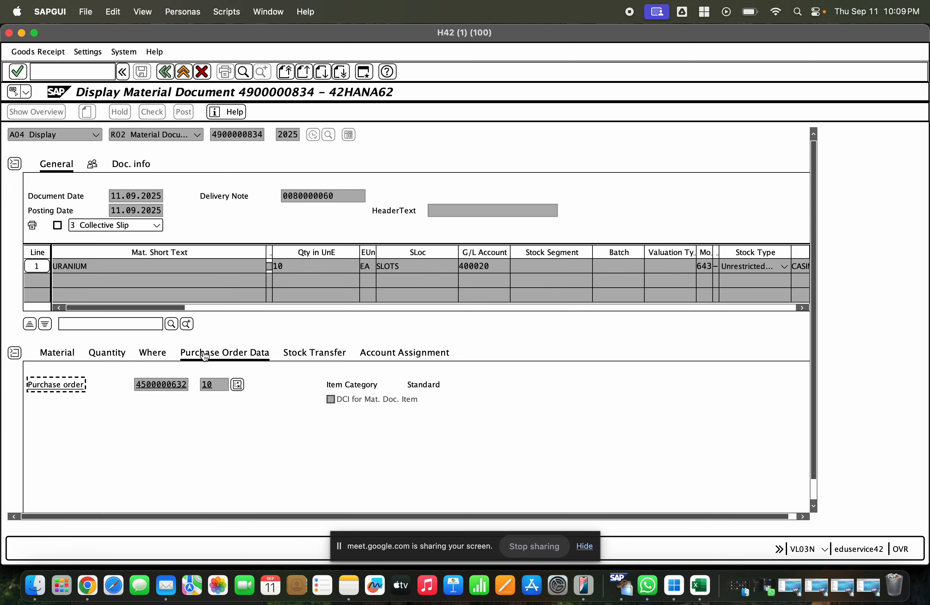
left_click(159, 355)
key("Tab")
key("Tab")
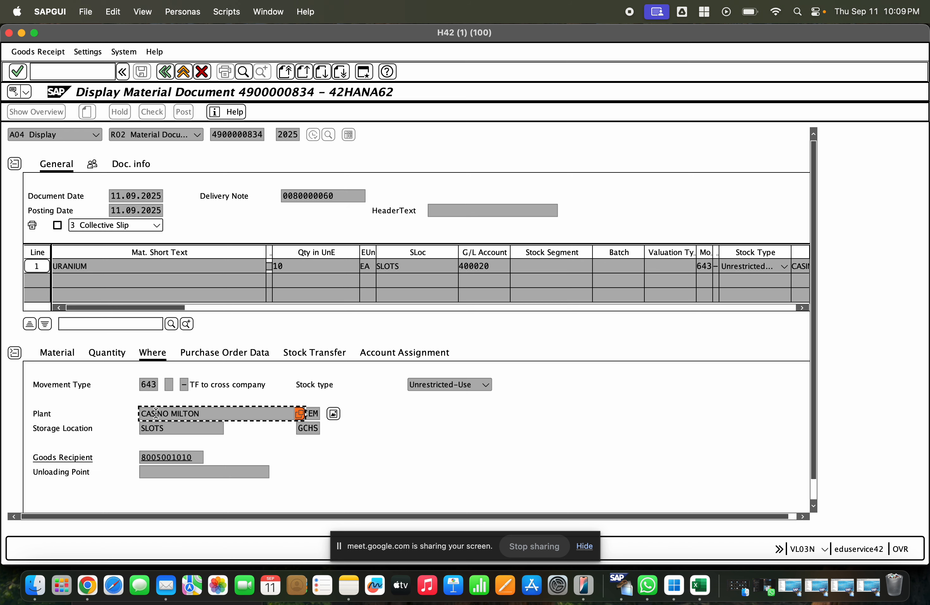
left_click(68, 352)
left_click(107, 351)
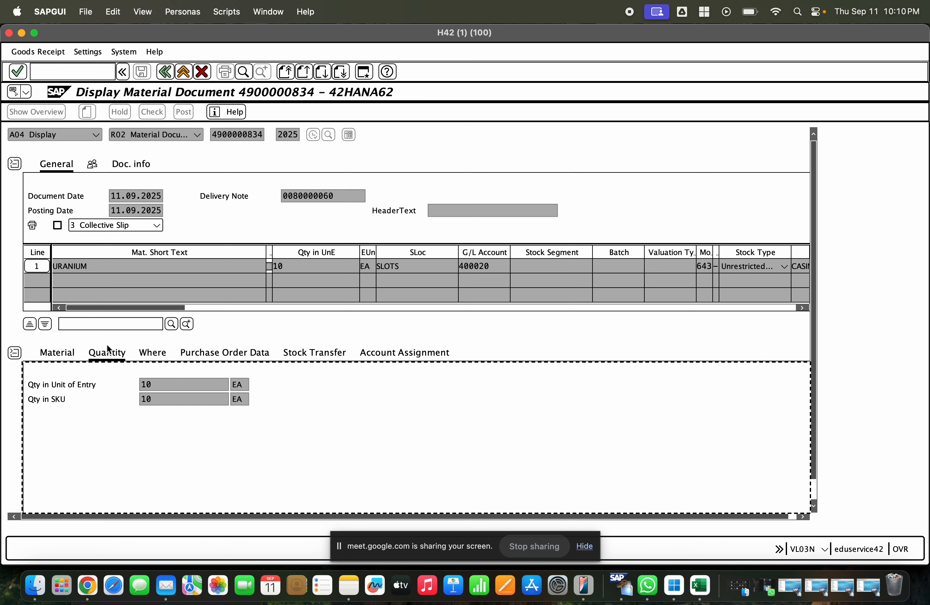
left_click(303, 353)
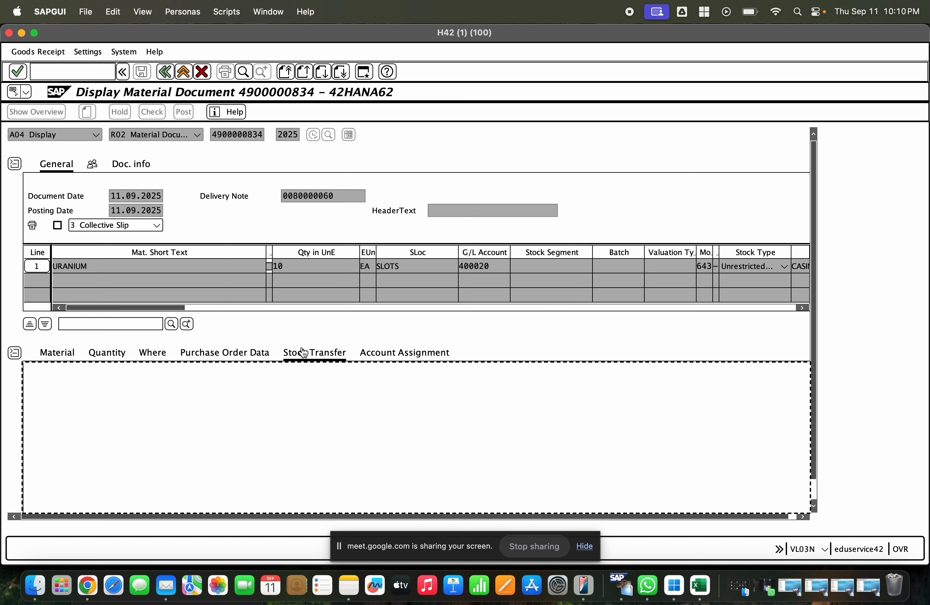
left_click(411, 360)
left_click(272, 358)
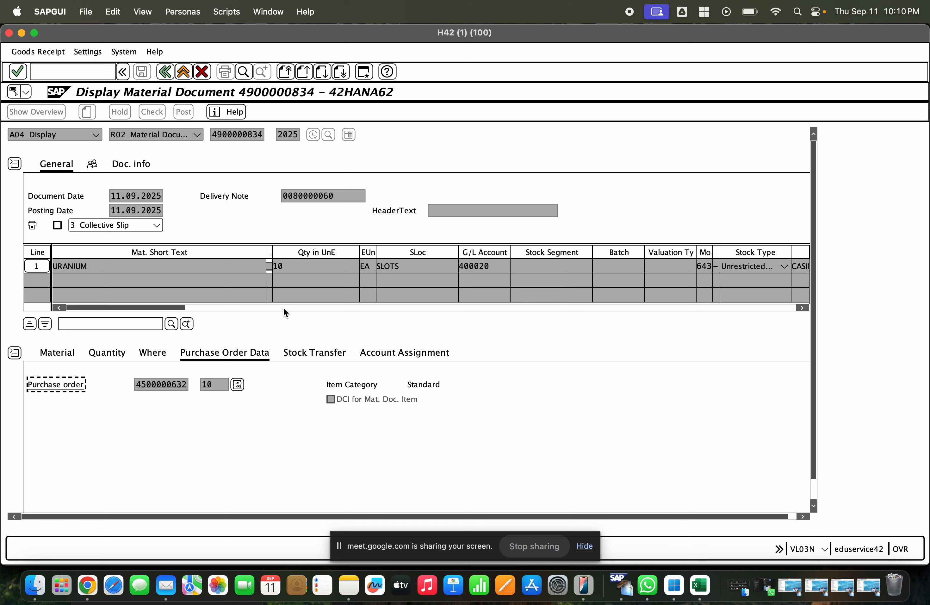
double_click(337, 192)
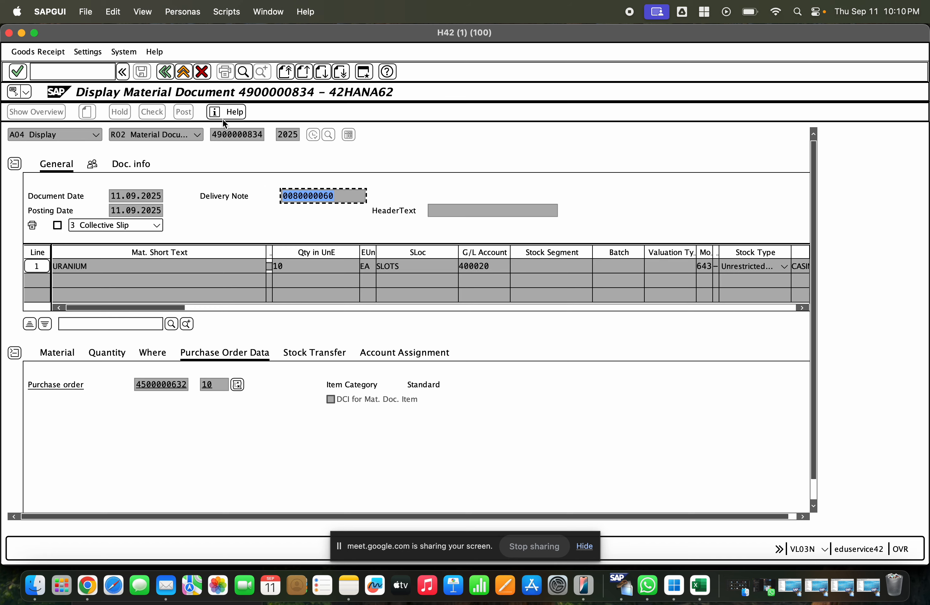
- Open the stock in transit report MB5T in a new session
left_click(365, 73)
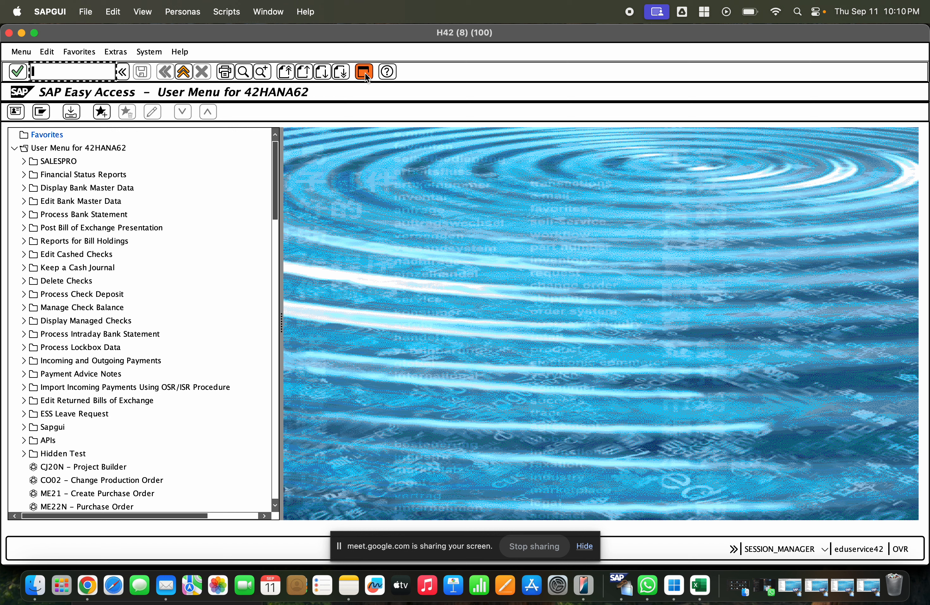
type("mb5")
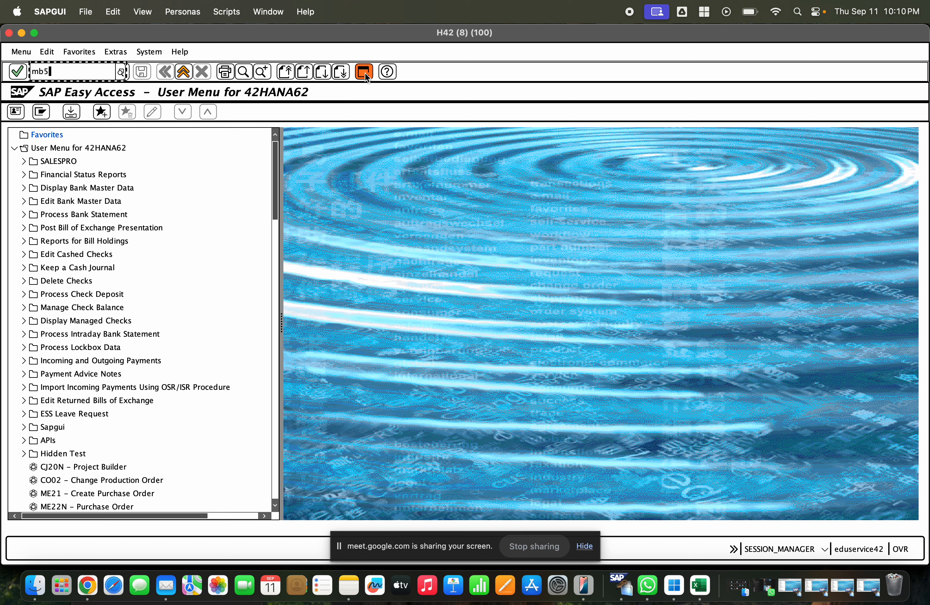
type("t")
key("Return")
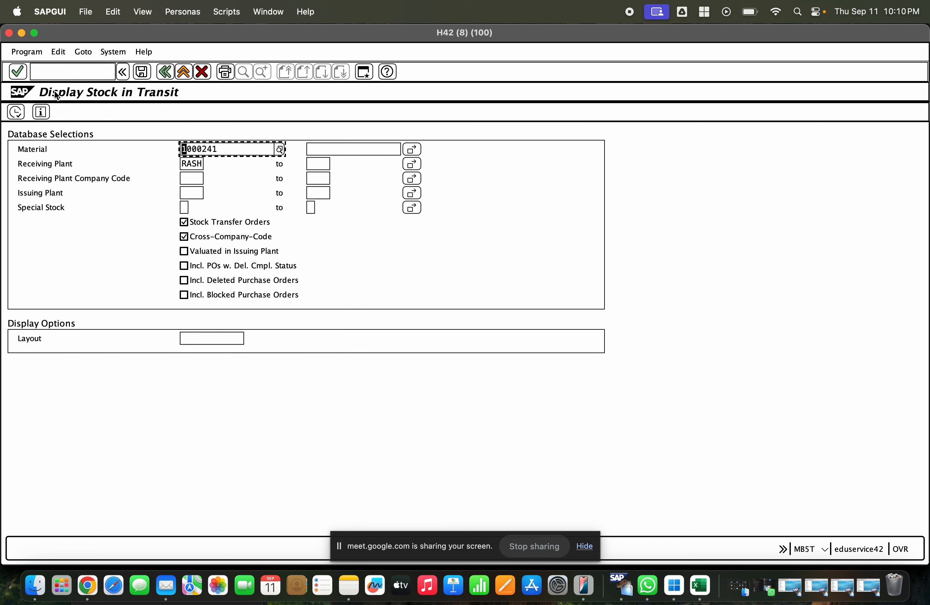
- Clear the receiving plant and run the stock in transit report for material 1000241
key("Tab")
key("Tab")
key("Tab")
key("Delete")
key("Delete")
key("Delete")
key("Delete")
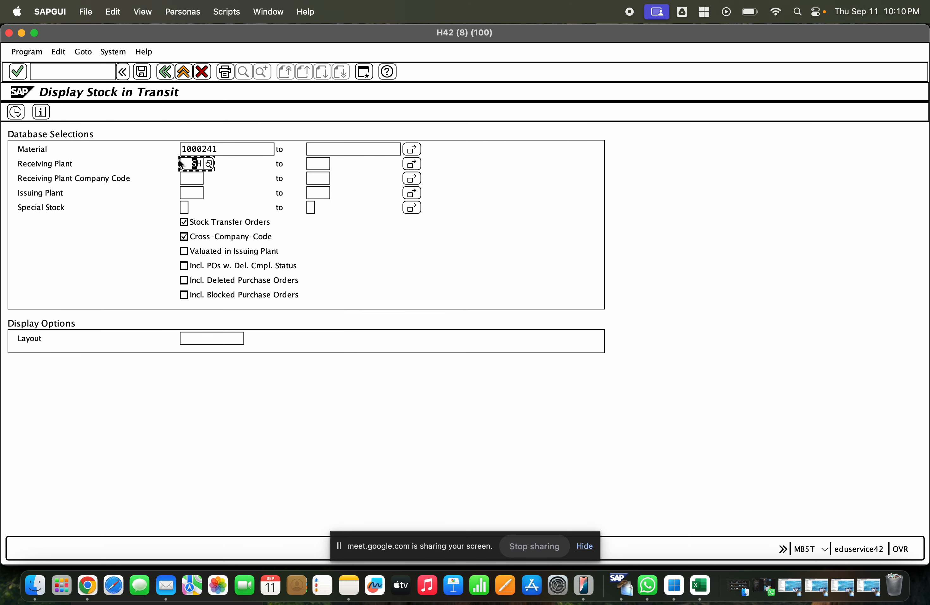
left_click(16, 112)
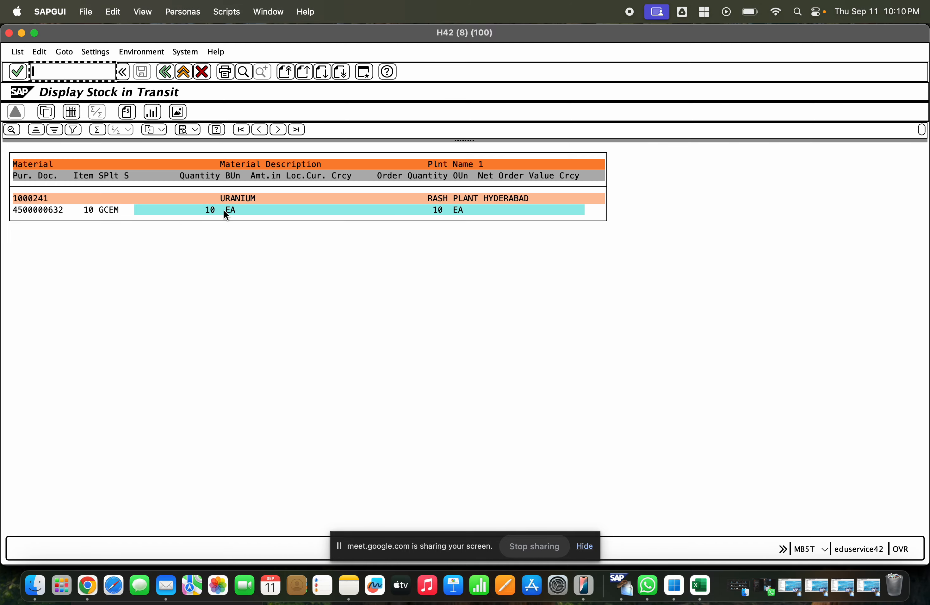
- Close the stock in transit report, leave the material document, and open the billing creation transaction VF01
left_click(22, 33)
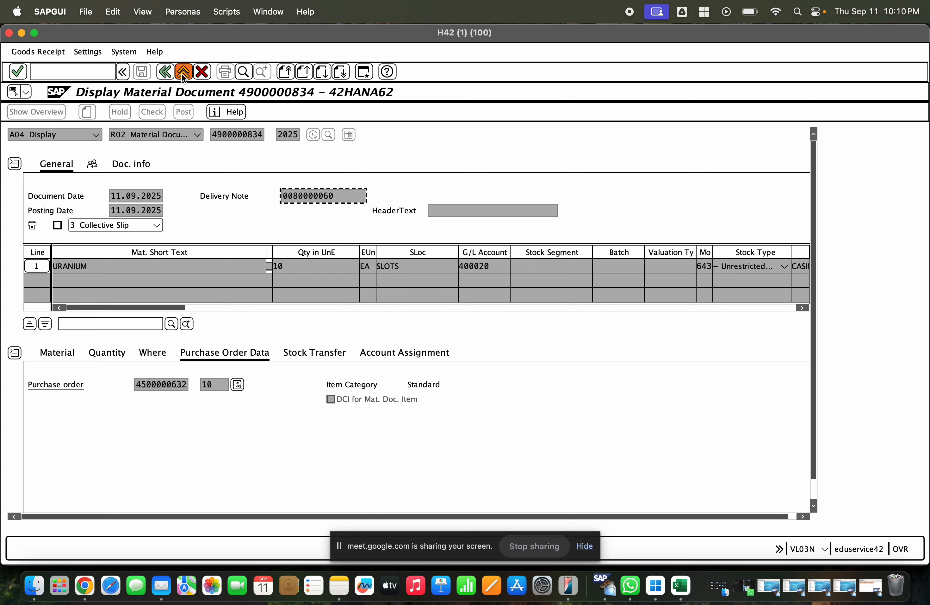
left_click(183, 75)
left_click(184, 75)
left_click(183, 75)
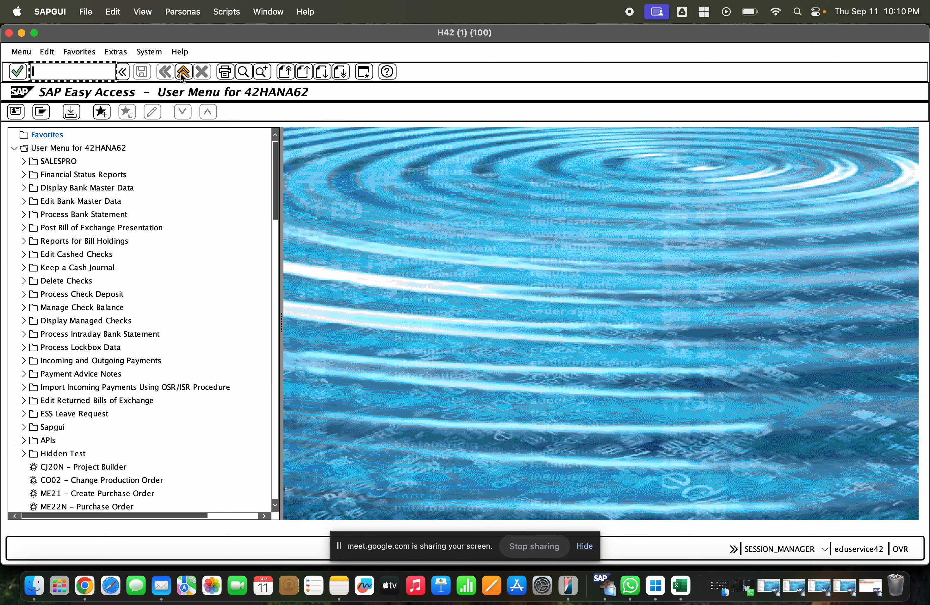
type("Mf01")
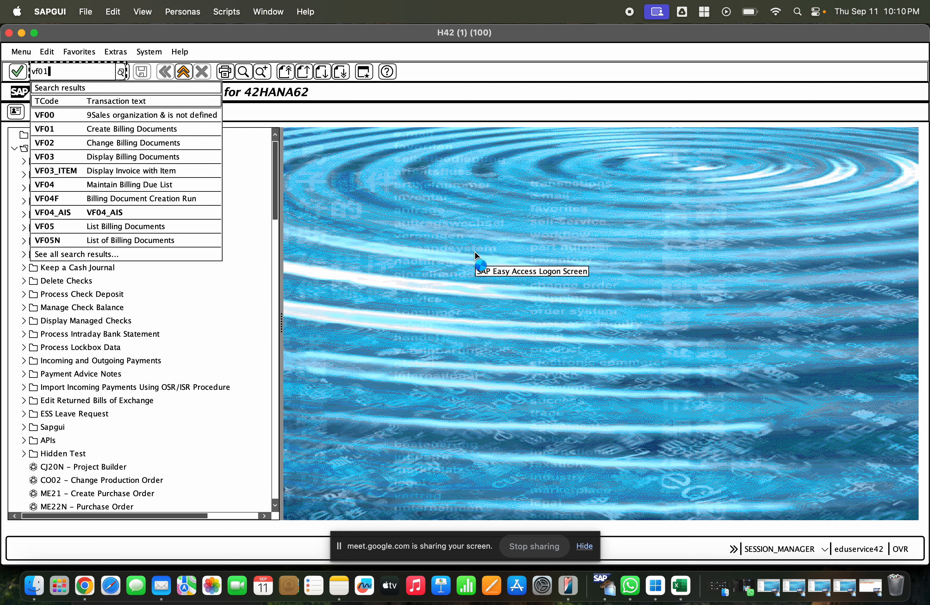
key("Return")
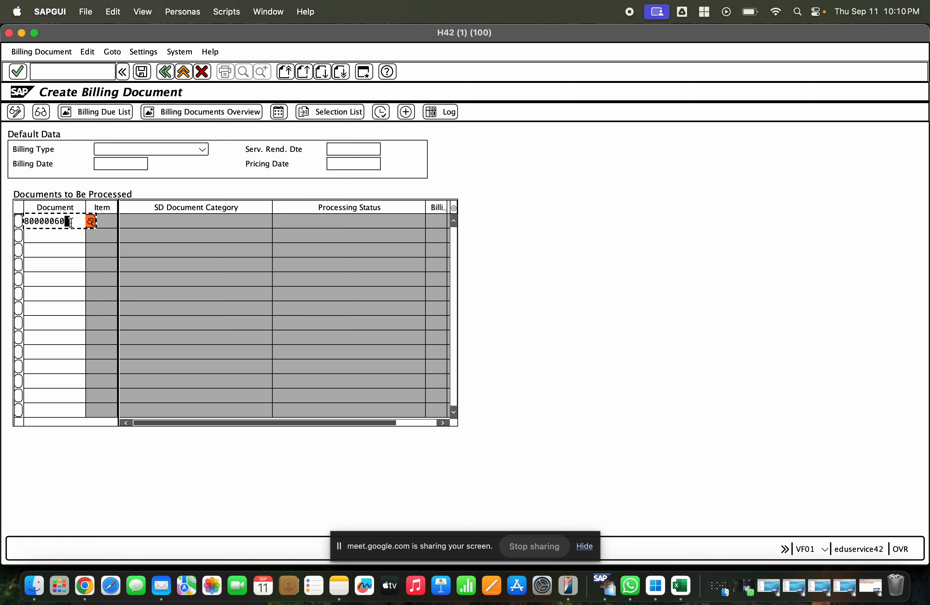
- Start the intercompany billing for the proposed delivery and open the pricing conditions of item 10
key("Return")
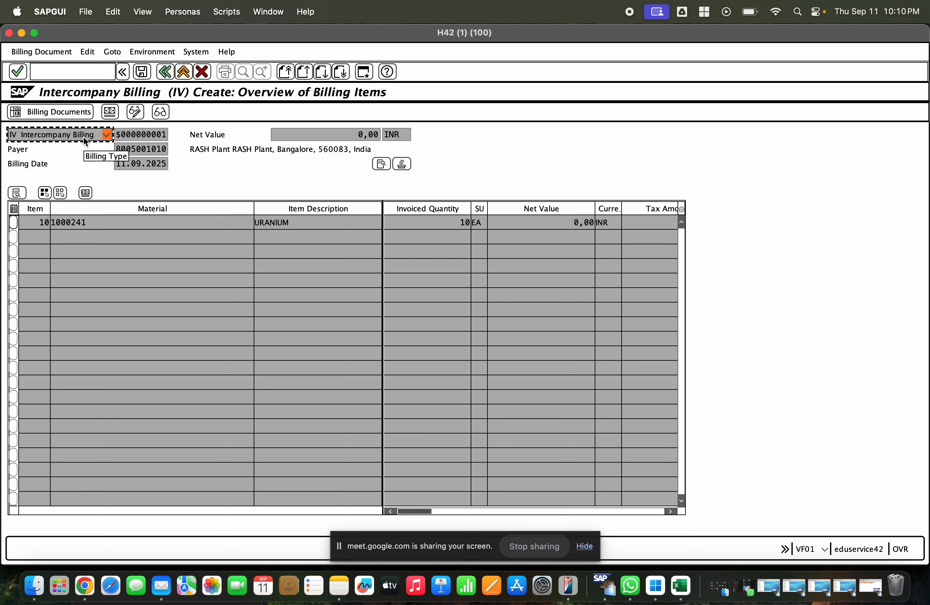
double_click(98, 222)
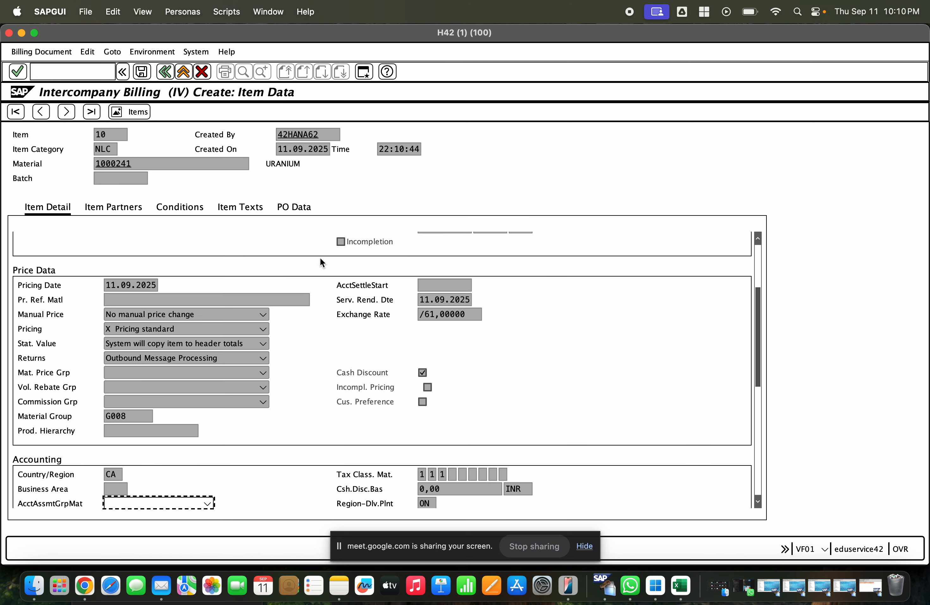
left_click(179, 213)
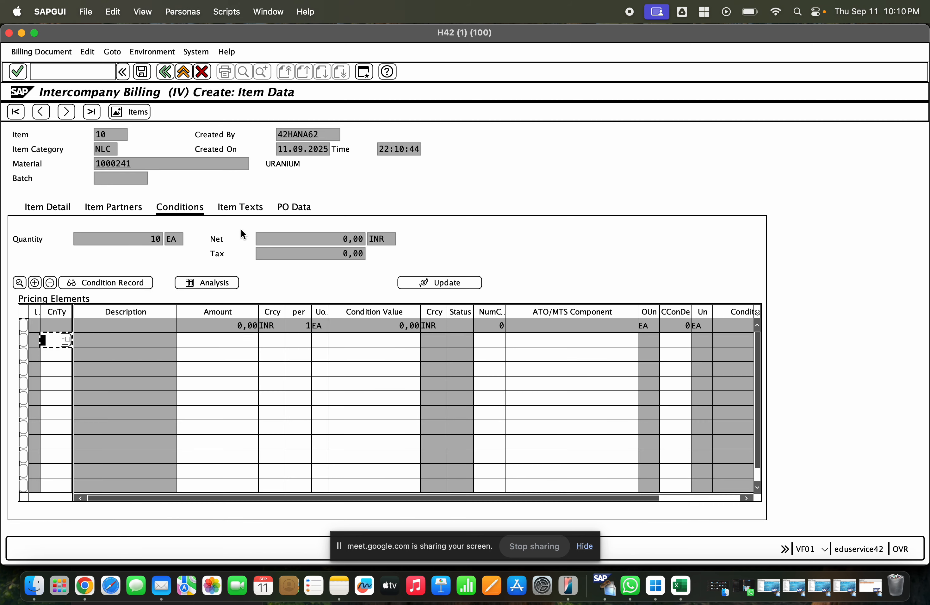
left_click(333, 241)
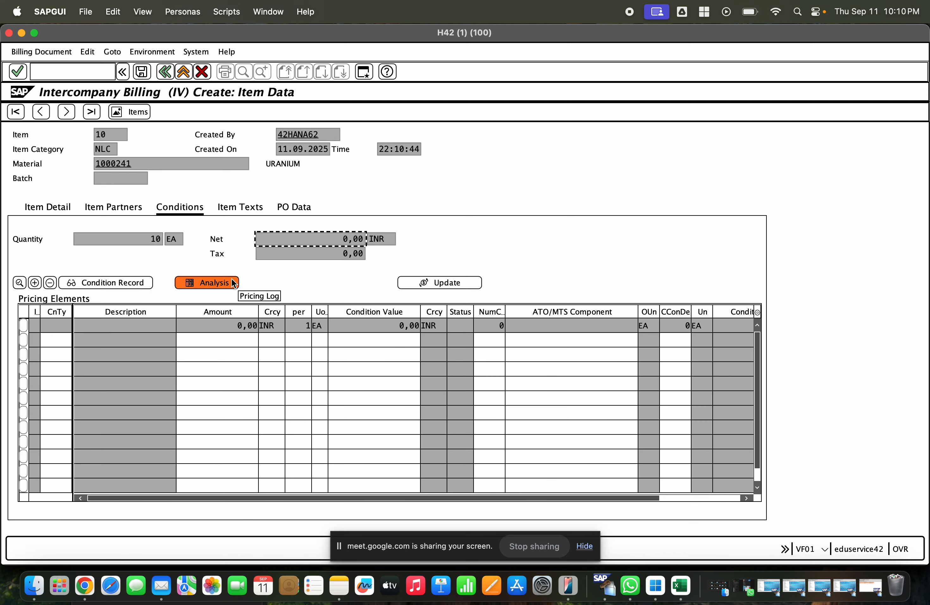
- Choose condition type PR00 (Price) from the list of condition types for the empty pricing row
left_click(57, 340)
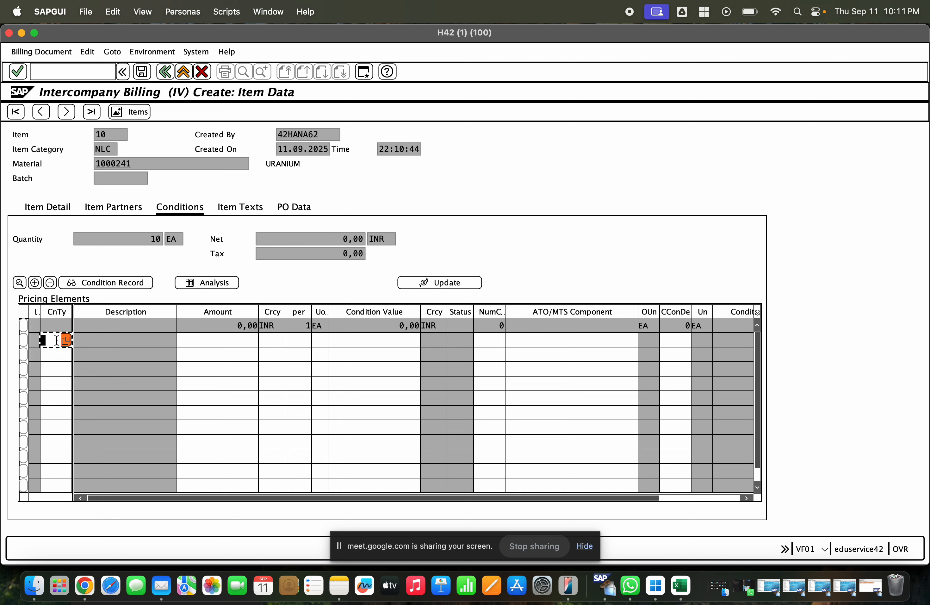
left_click(75, 340)
left_click(67, 340)
left_click(68, 339)
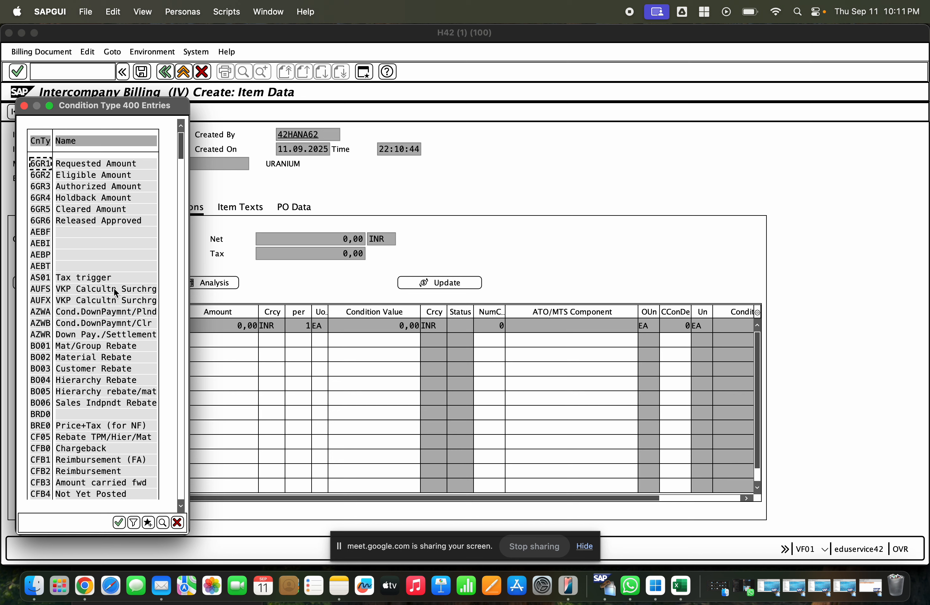
scroll(98, 332, "down", 2)
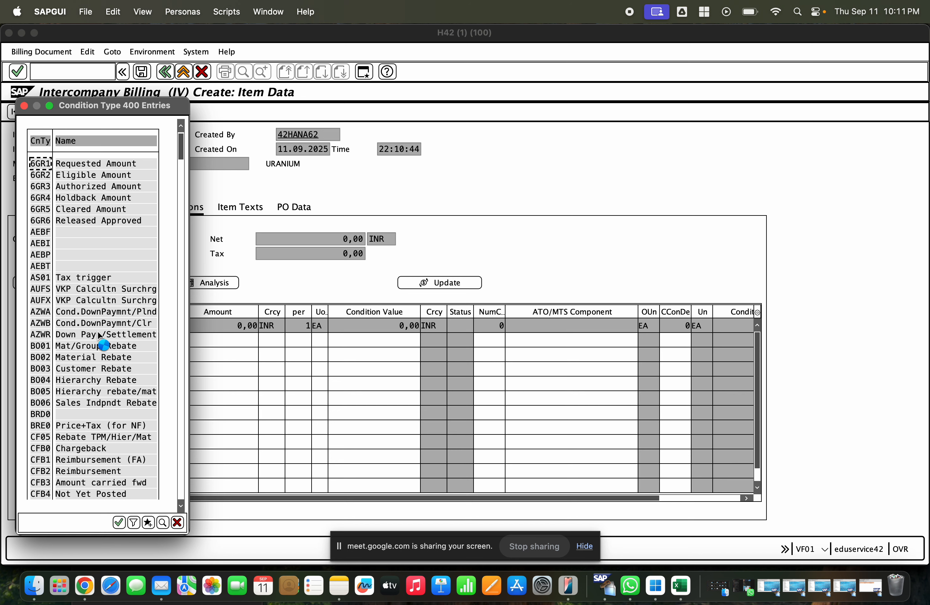
left_click(181, 384)
scroll(181, 385, "down", 6)
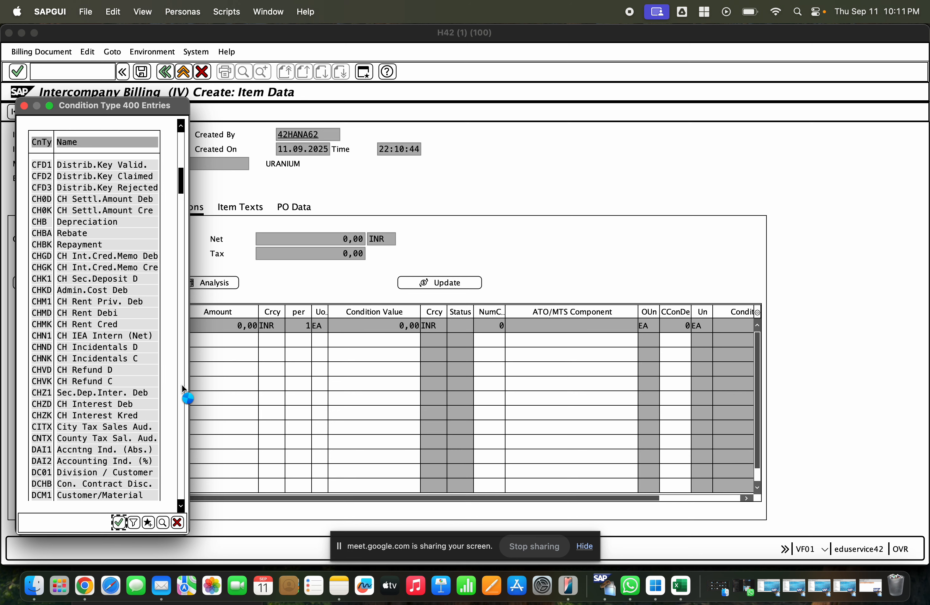
left_click(181, 360)
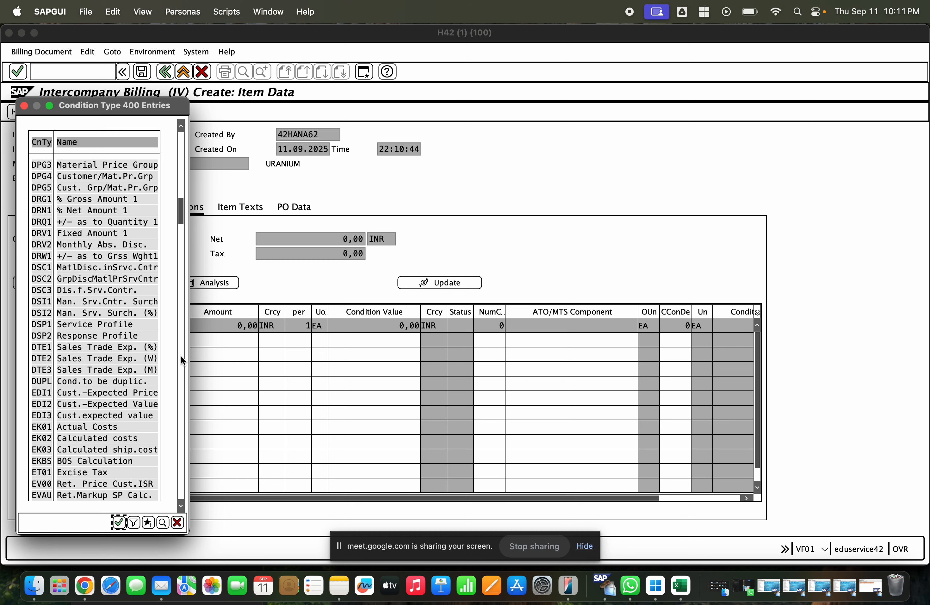
left_click(182, 360)
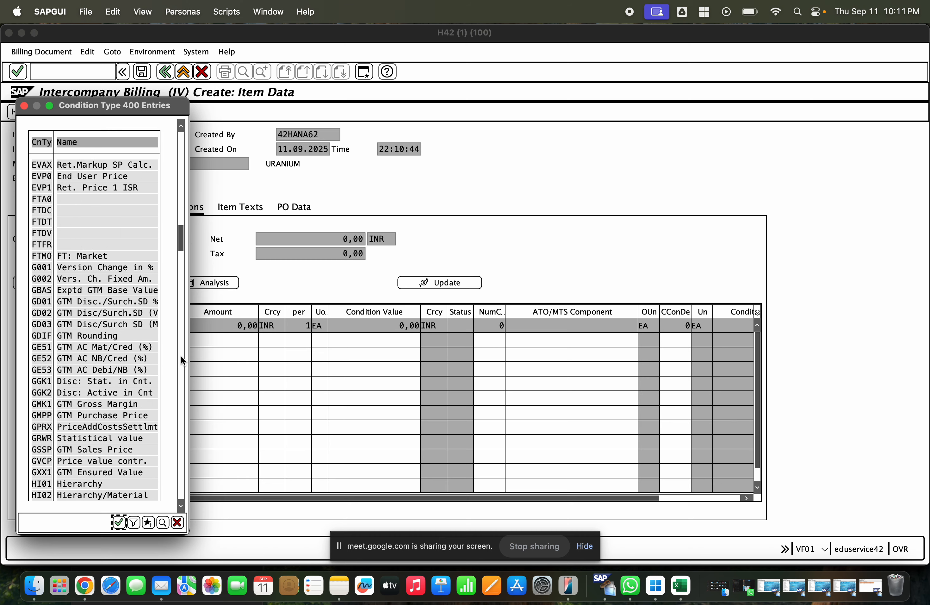
left_click(182, 360)
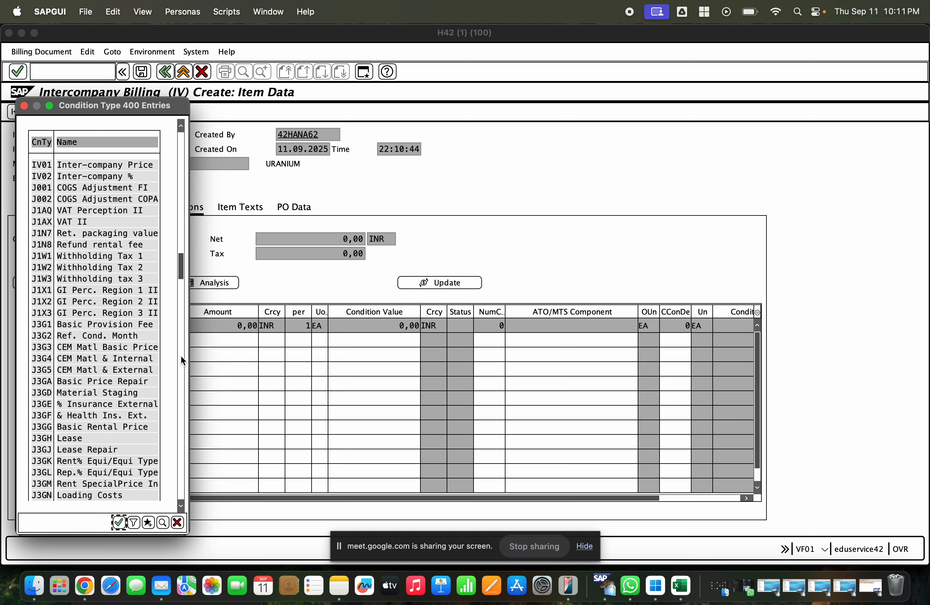
left_click(182, 360)
left_click(182, 360)
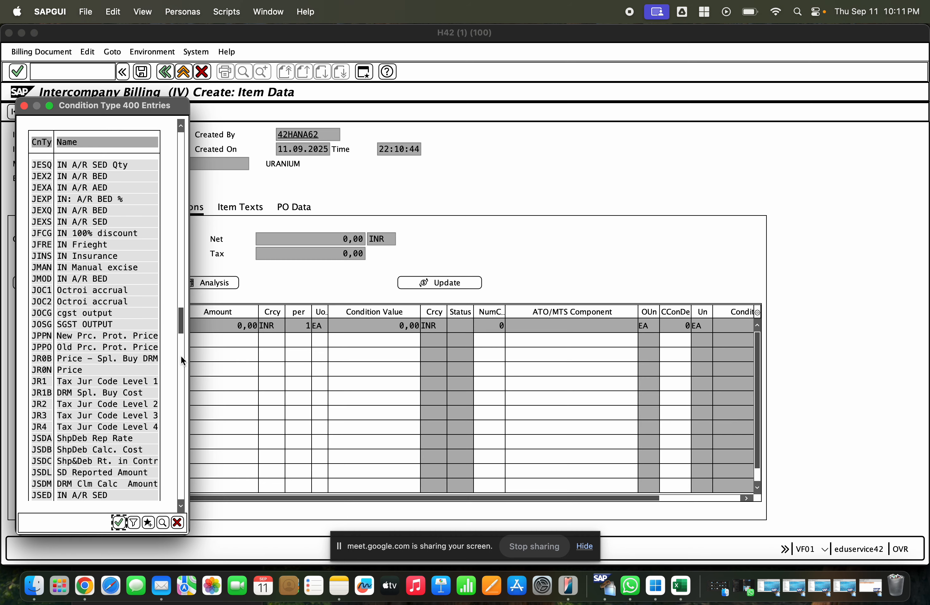
left_click(182, 361)
left_click_drag(182, 360, 180, 420)
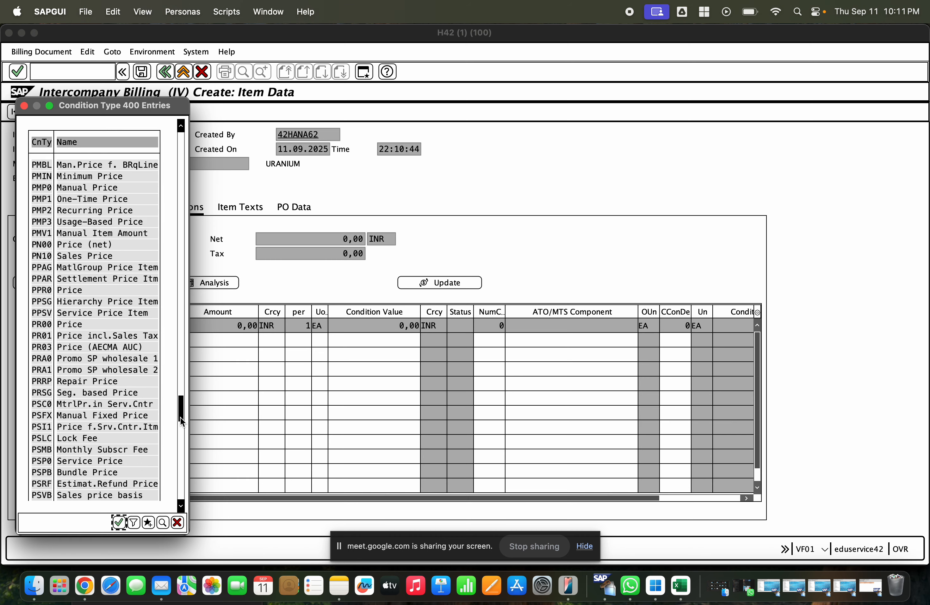
left_click_drag(180, 418, 180, 413)
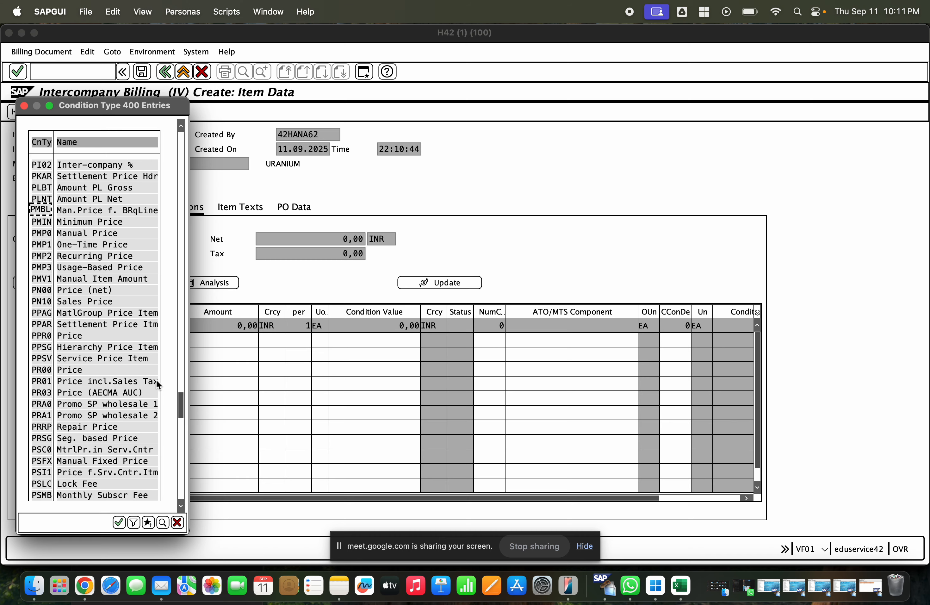
scroll(89, 248, "down", 1)
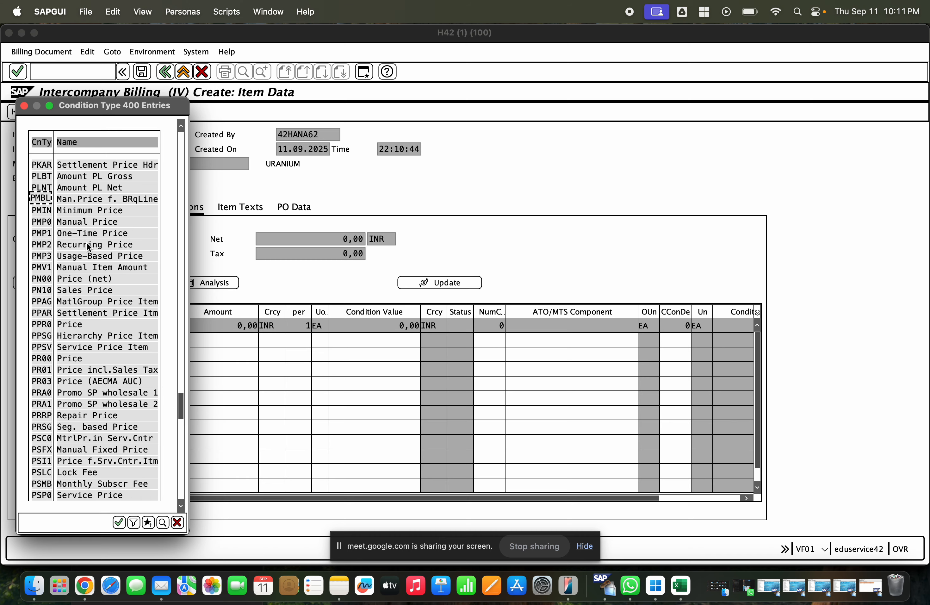
double_click(82, 358)
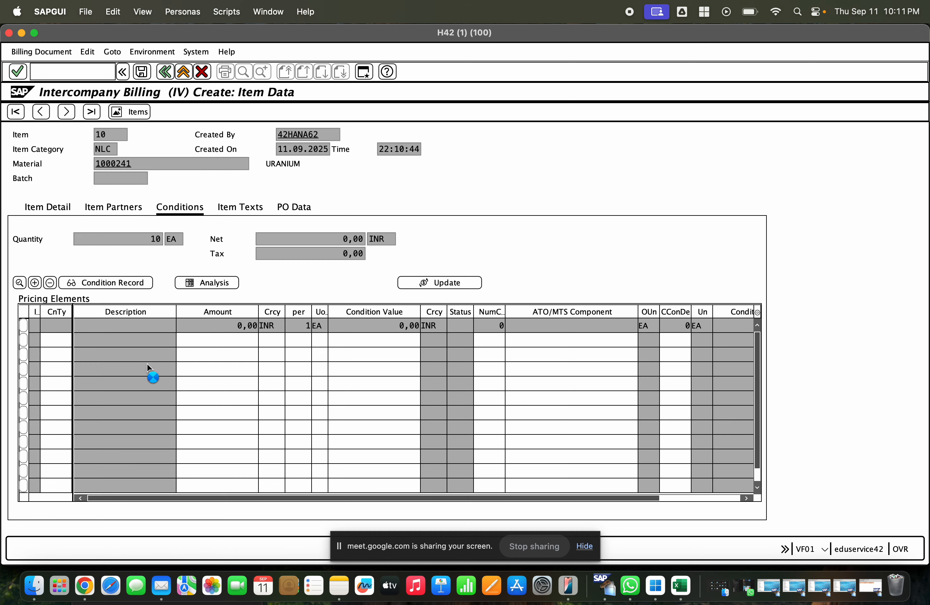
- Try to enter an amount of 120 for the PR00 condition, and discard the entry
left_click(224, 344)
type("120")
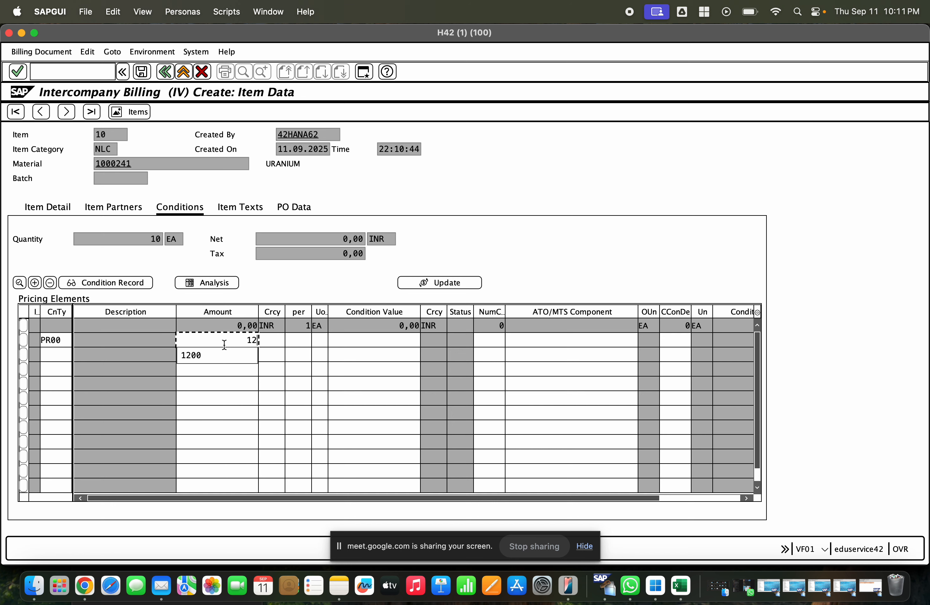
key("Return")
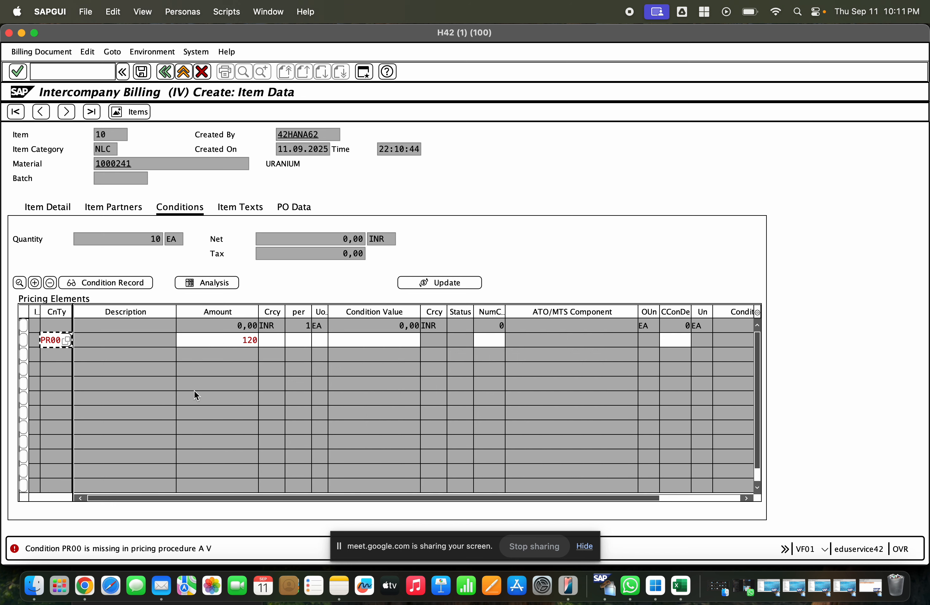
left_click(66, 340)
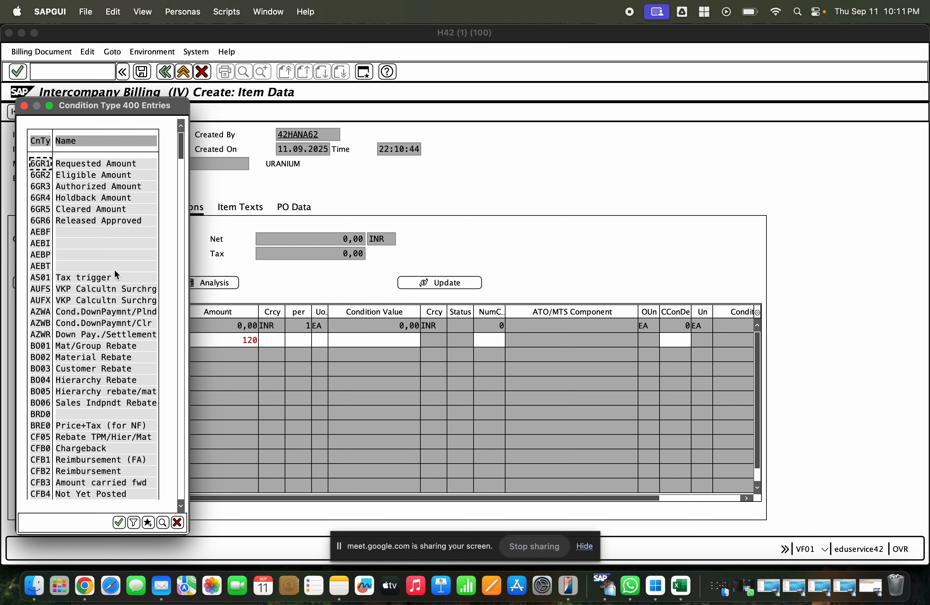
key("Escape")
left_click(210, 283)
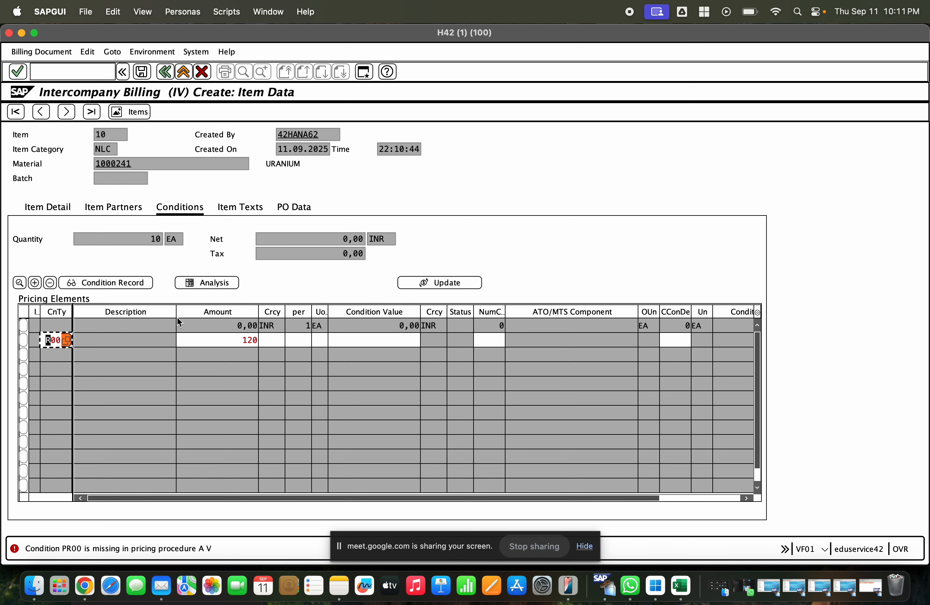
key("Return")
- Examine the procedure and subtotal details in the item's pricing analysis, and return to the conditions
left_click(210, 283)
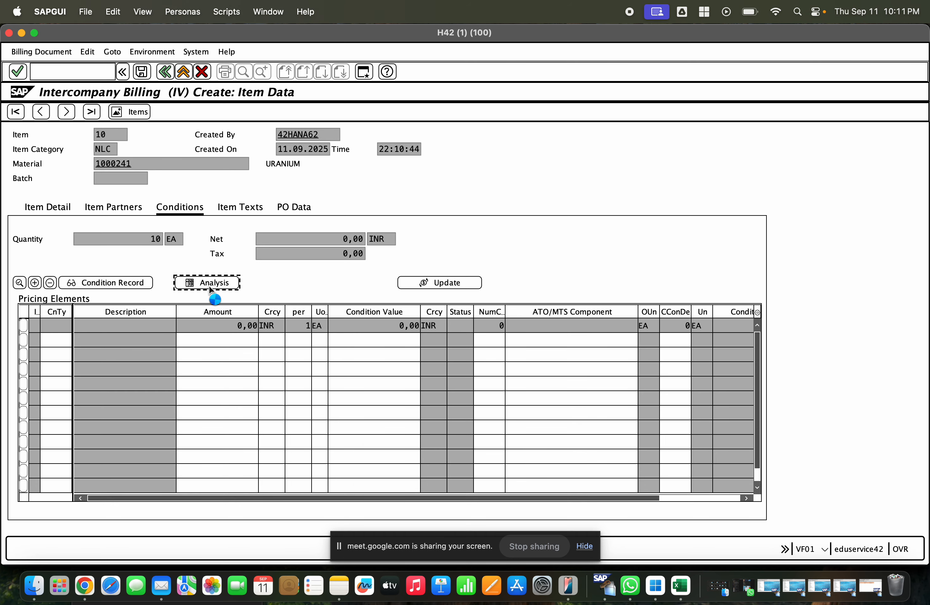
double_click(33, 161)
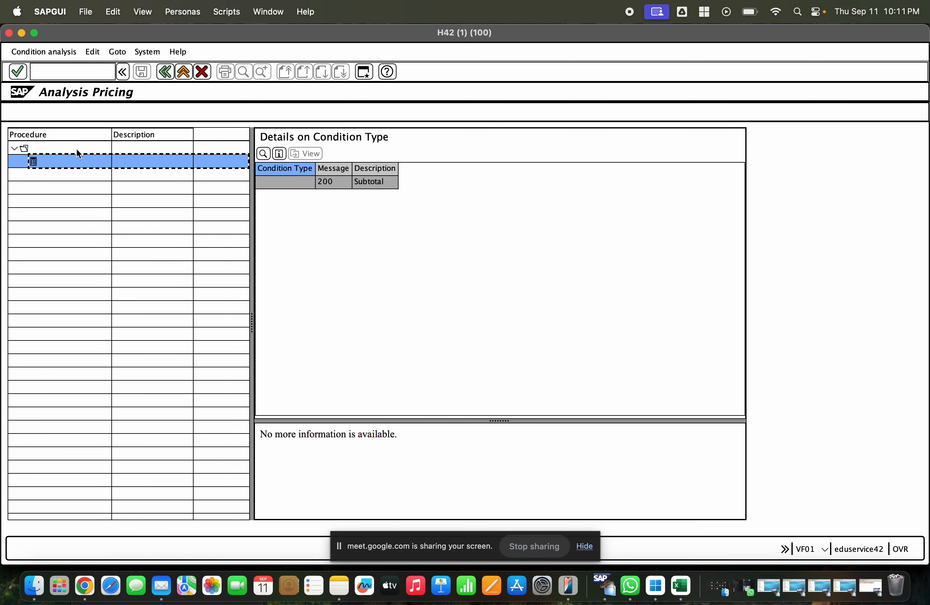
double_click(25, 148)
key("F3")
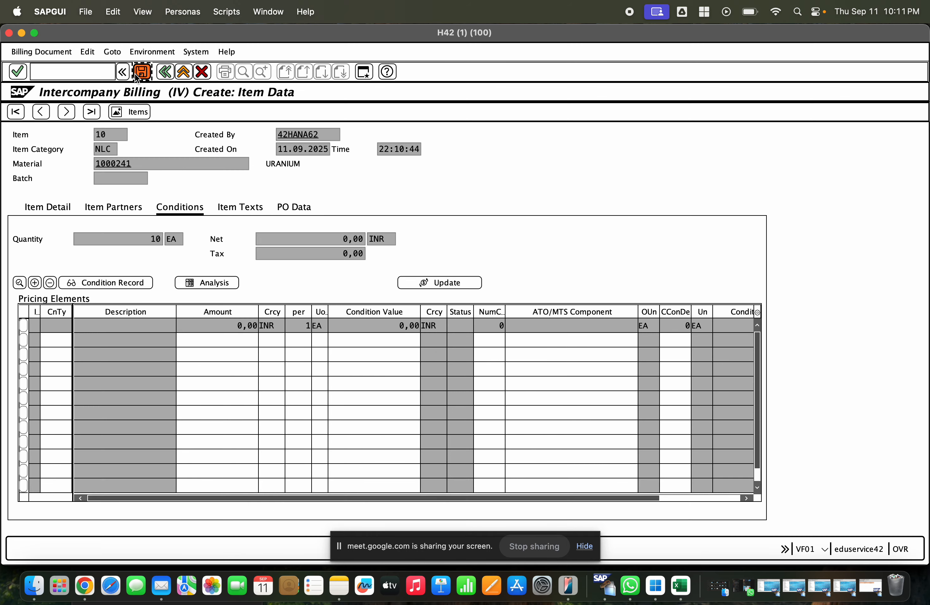
- Save the intercompany billing document and display it
left_click(136, 73)
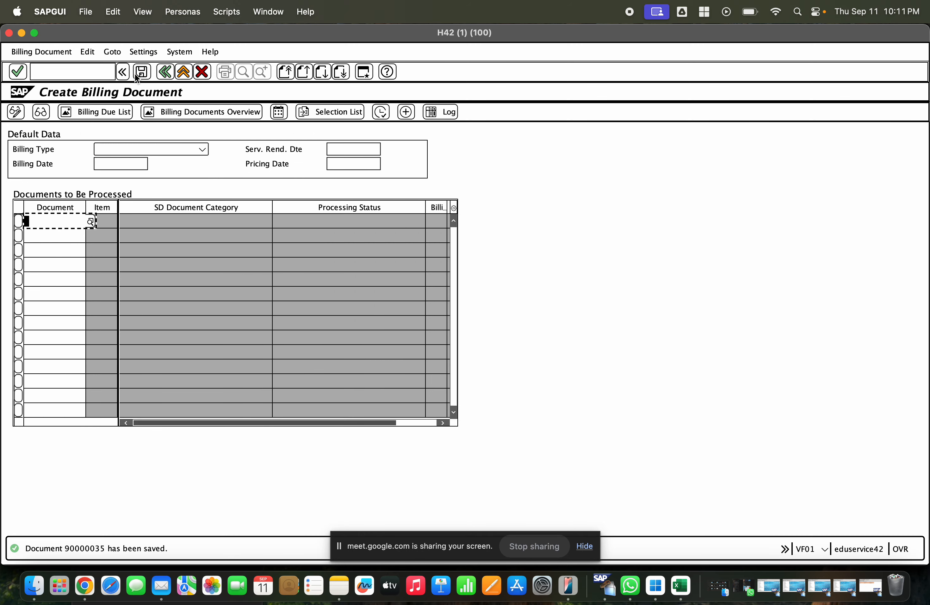
left_click(44, 51)
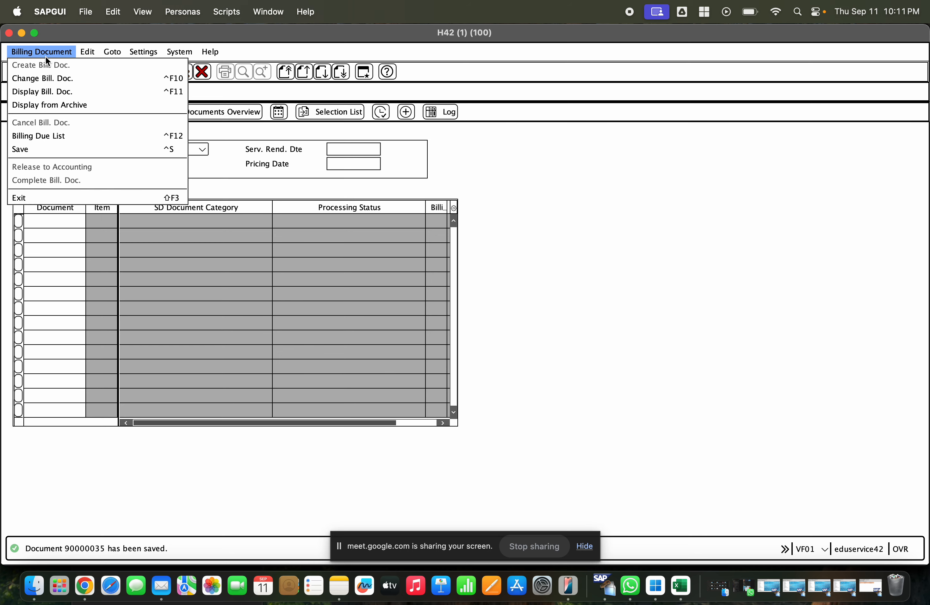
left_click(57, 94)
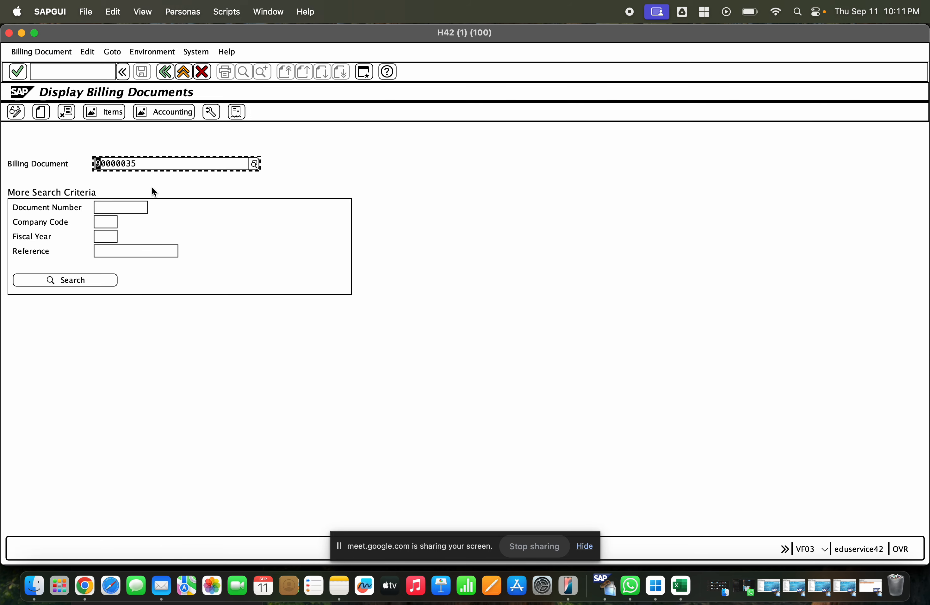
key("Return")
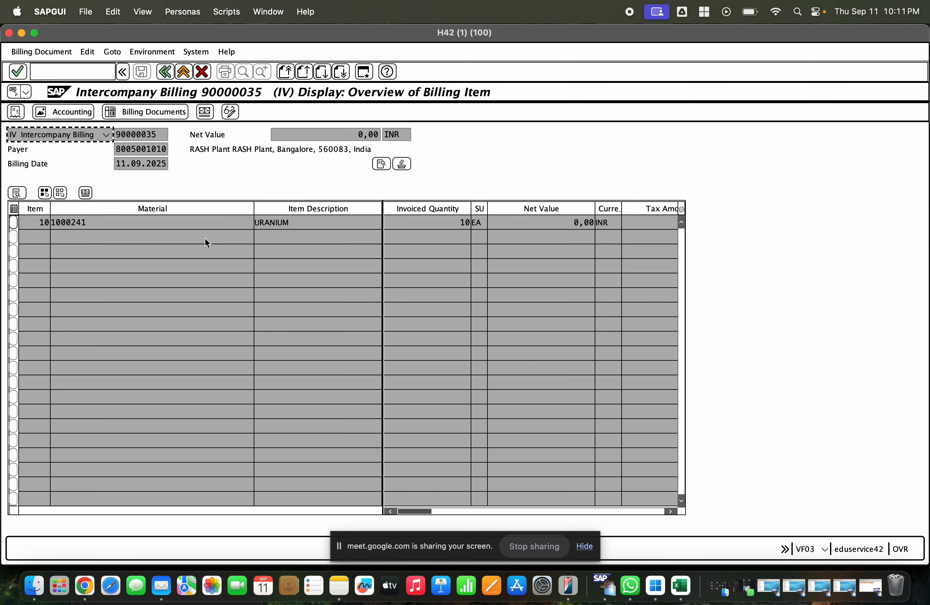
- Check the billing document's accounting entry and the URANIUM item's net value
left_click(65, 117)
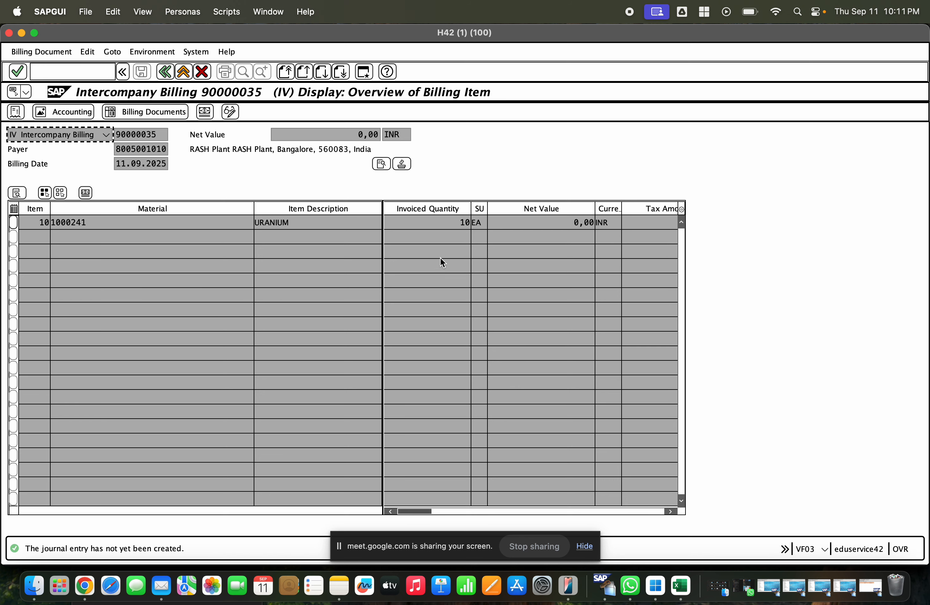
left_click(545, 228)
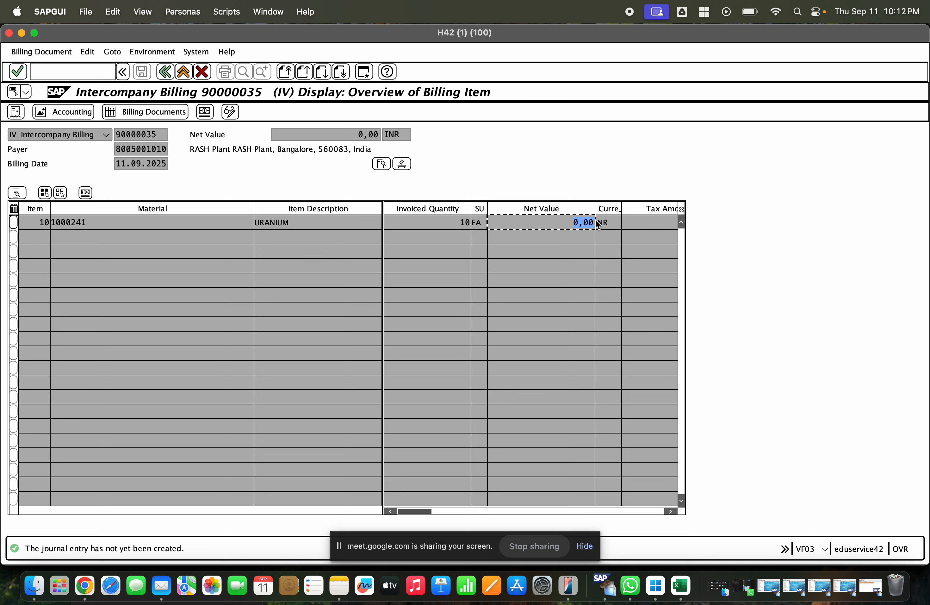
left_click(314, 225)
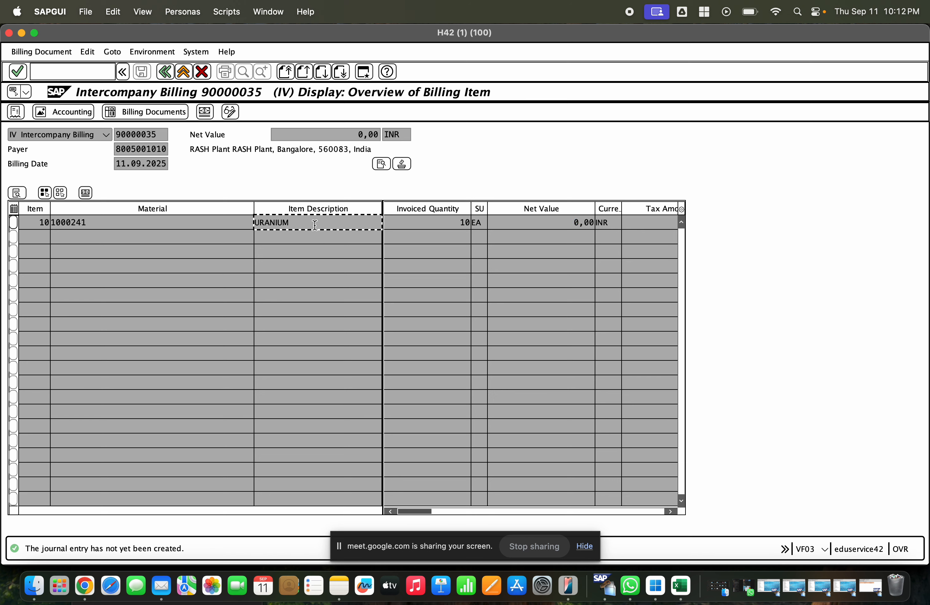
left_click(542, 220)
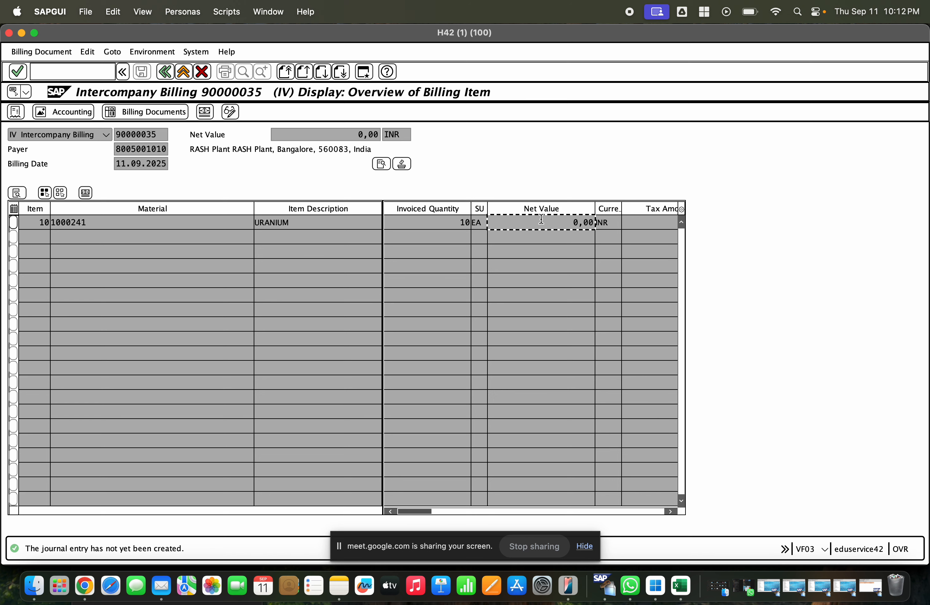
- Leave the billing document display and start MIGO for a goods receipt with reference to an outbound delivery
left_click(184, 73)
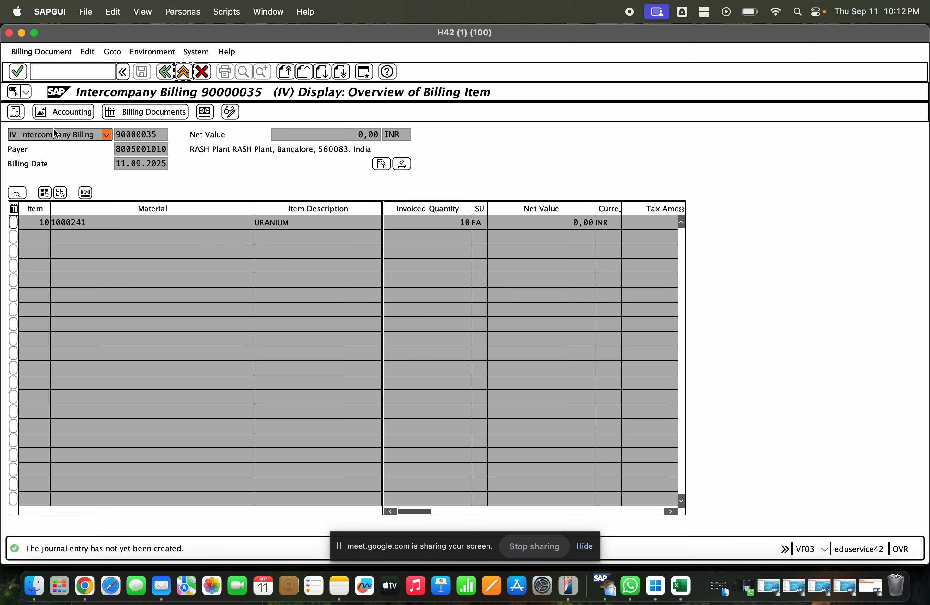
left_click(179, 74)
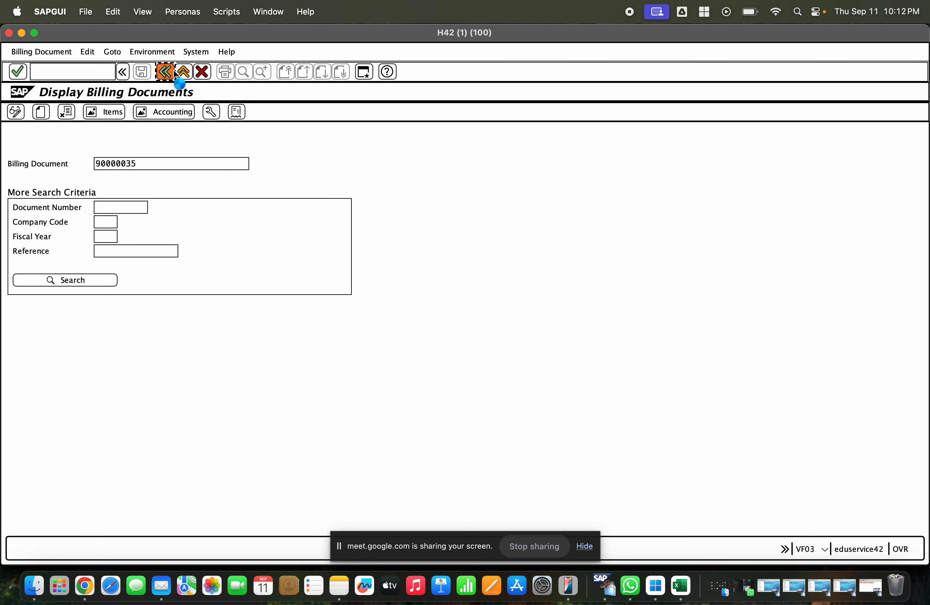
left_click(177, 76)
type("migo")
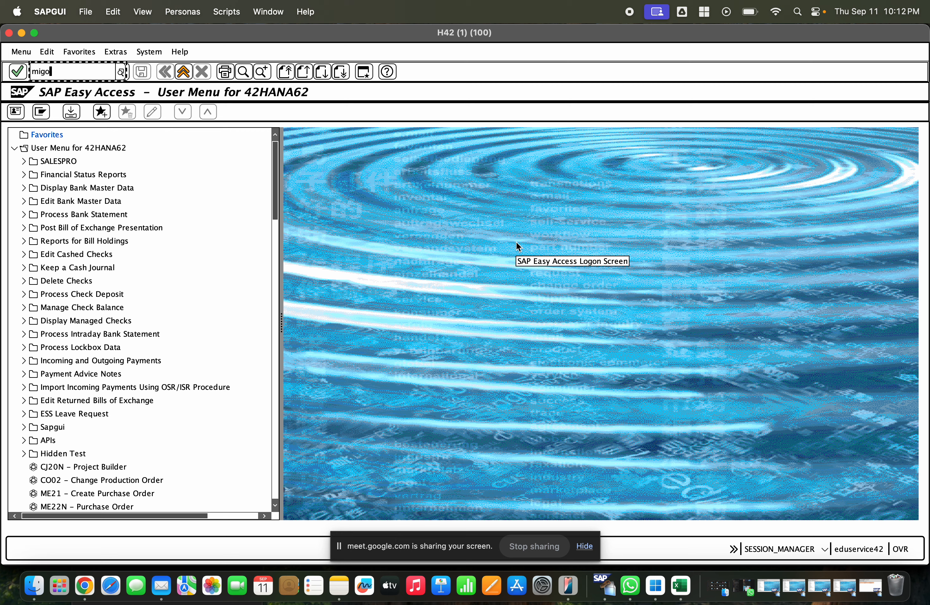
key("Return")
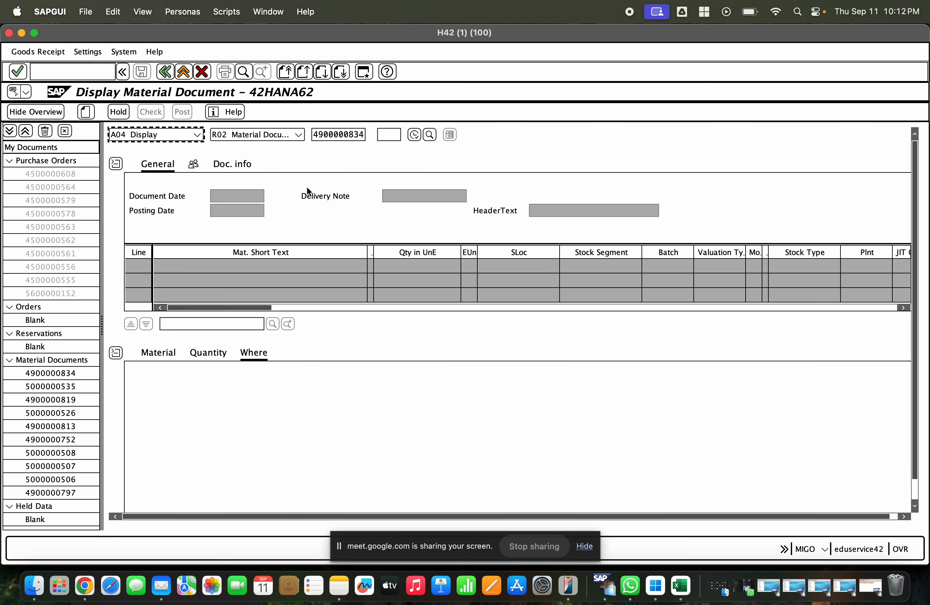
left_click(175, 136)
left_click(176, 145)
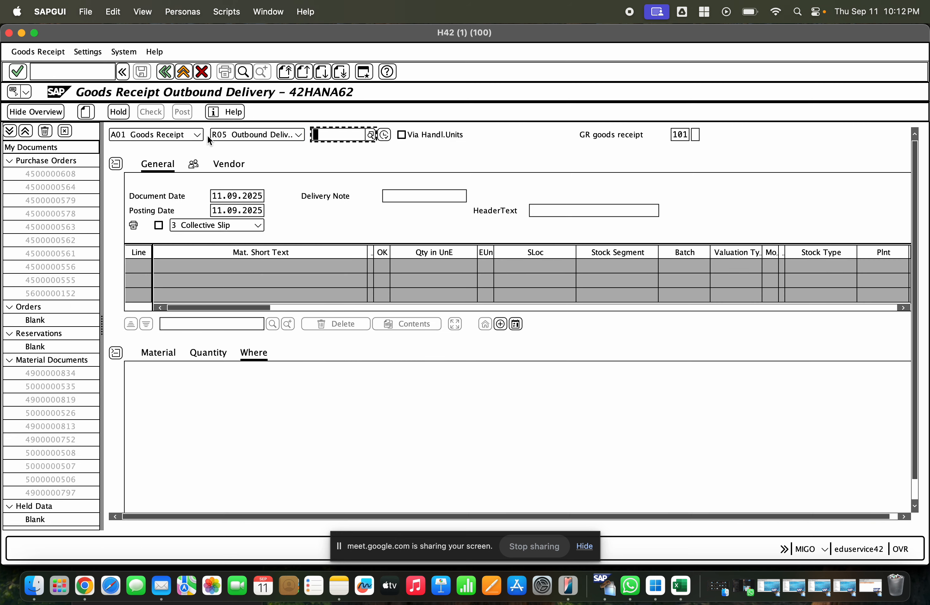
left_click(312, 135)
scroll(118, 334, "down", 1)
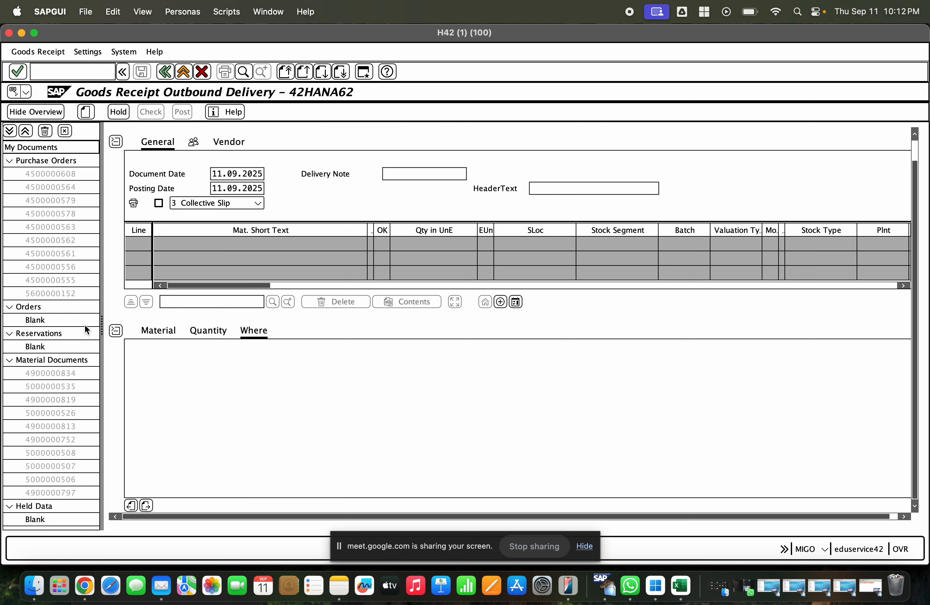
scroll(349, 214, "up", 1)
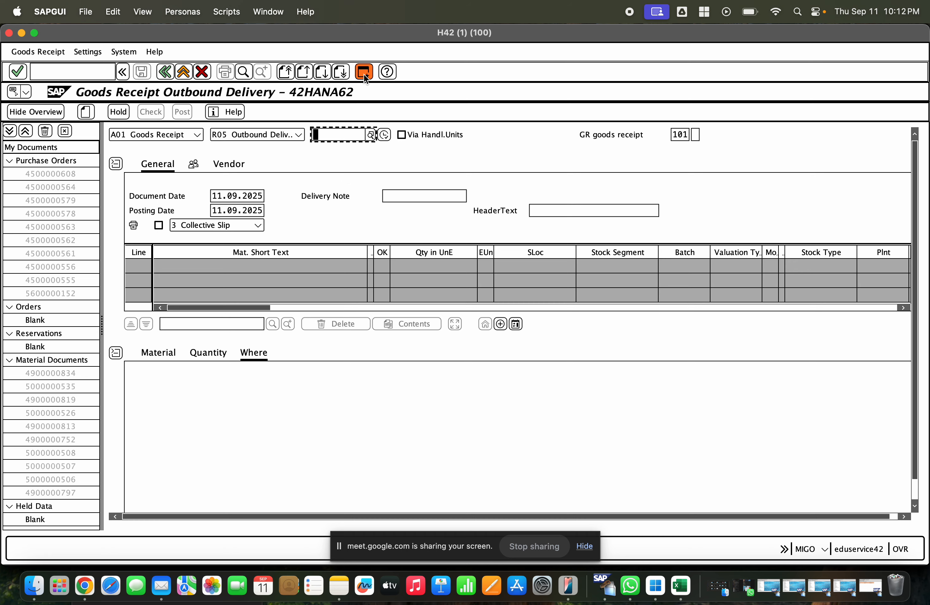
- Start VL03N in a new session and copy the outbound delivery number
type("M")
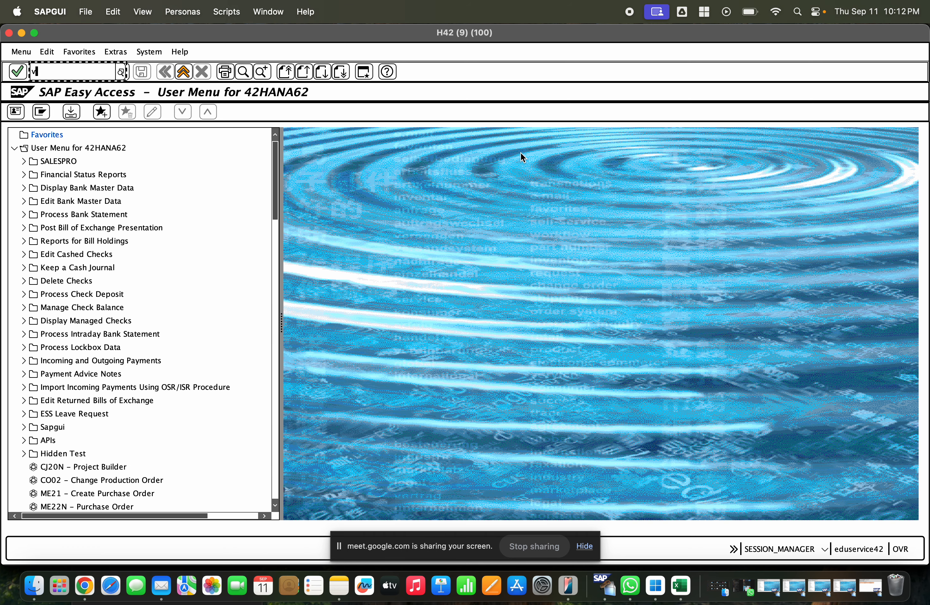
type("l03n")
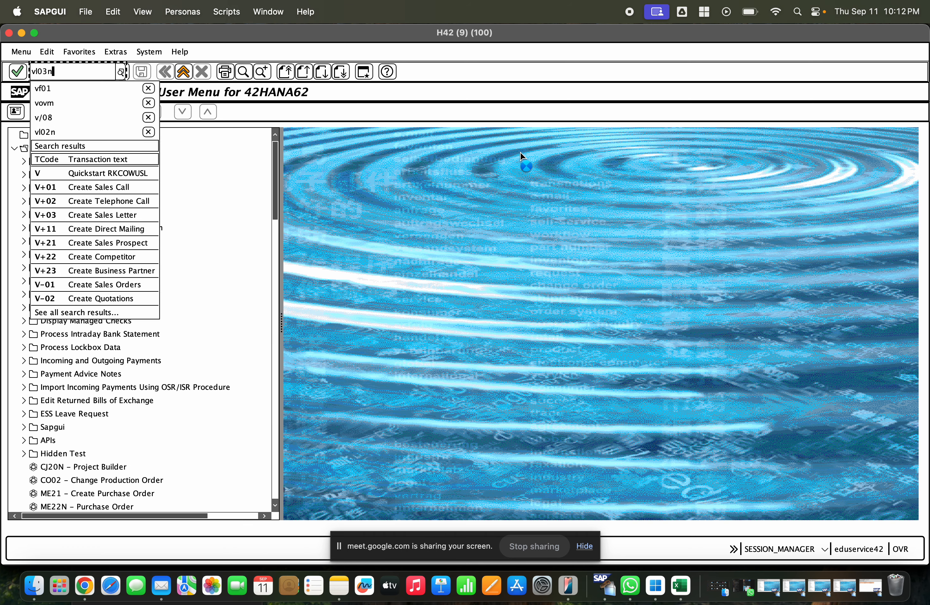
key("Return")
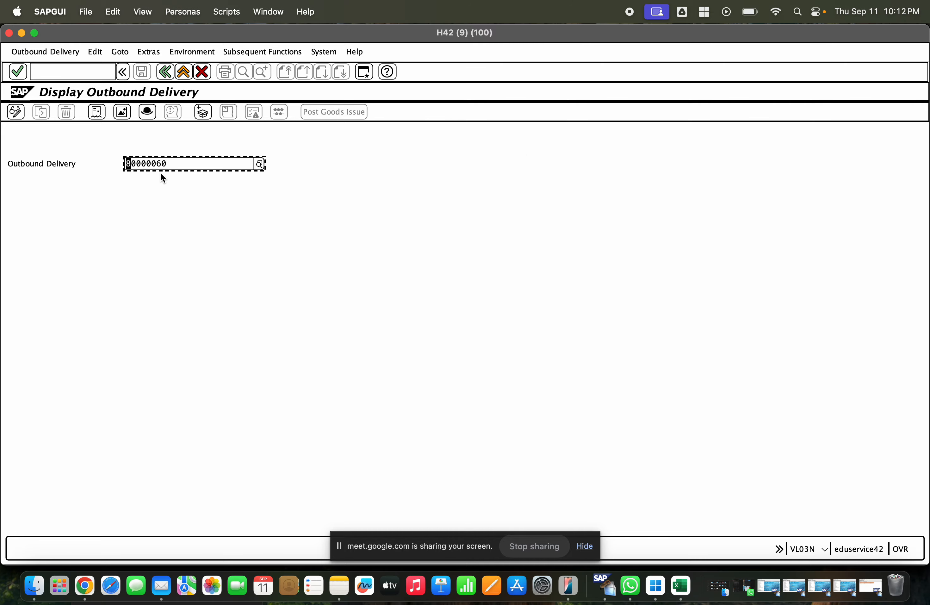
left_click_drag(171, 164, 104, 170)
key("super+c")
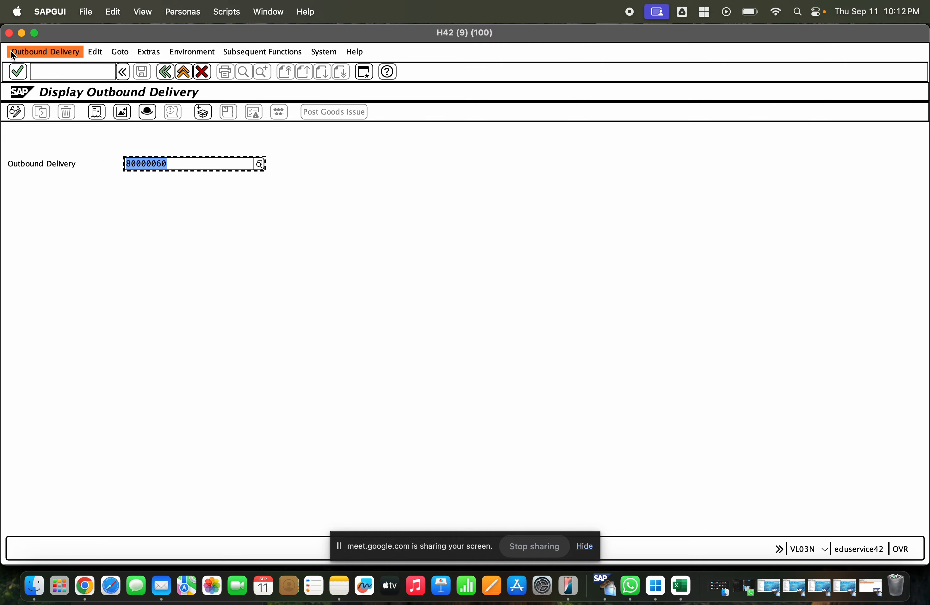
- Load the outbound delivery into the MIGO goods receipt using the copied delivery number
left_click(22, 33)
left_click(336, 135)
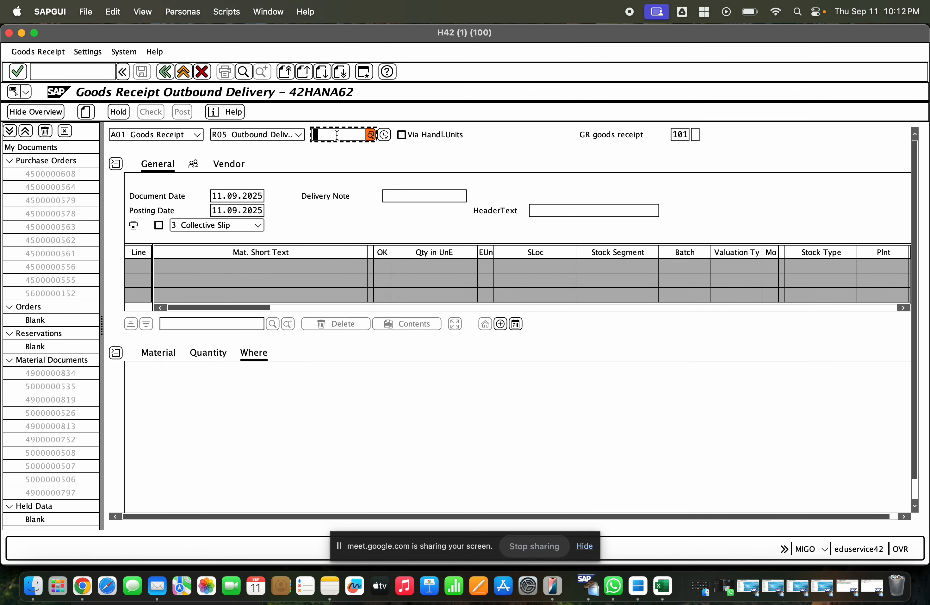
key("super+v")
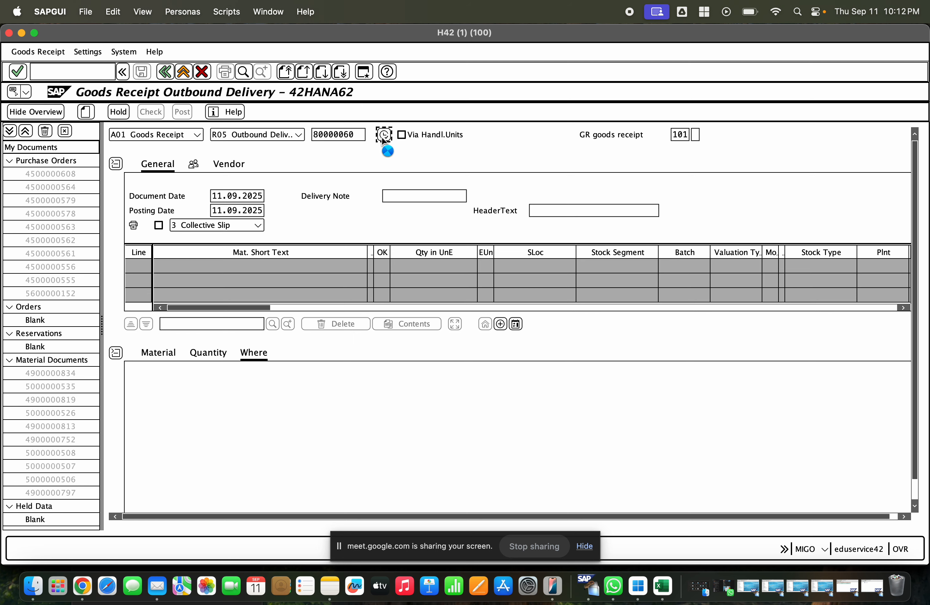
left_click(384, 134)
scroll(479, 342, "down", 1)
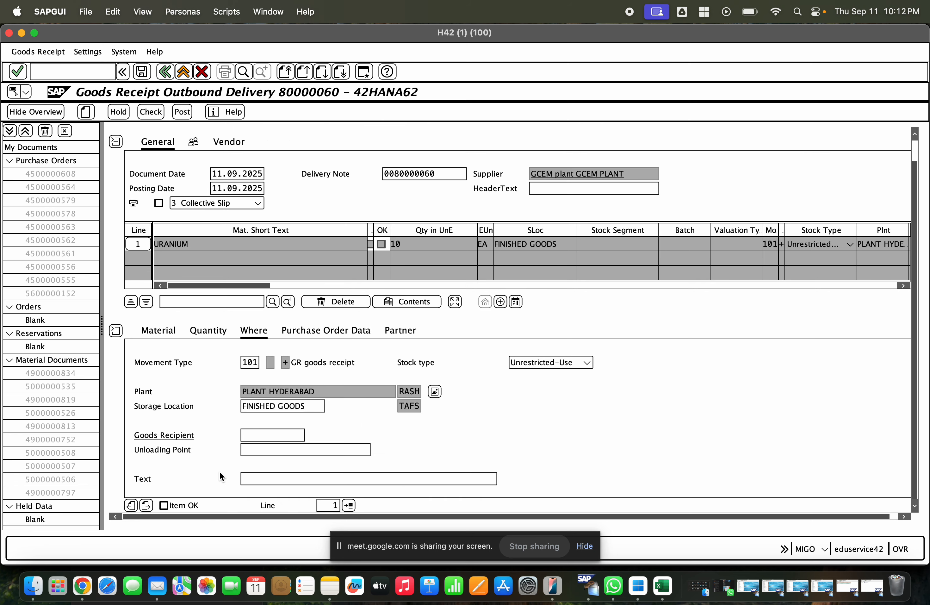
- Mark the URANIUM item as OK, run the goods receipt check, and close the resulting log
left_click(181, 508)
left_click_drag(401, 391, 416, 407)
left_click(152, 113)
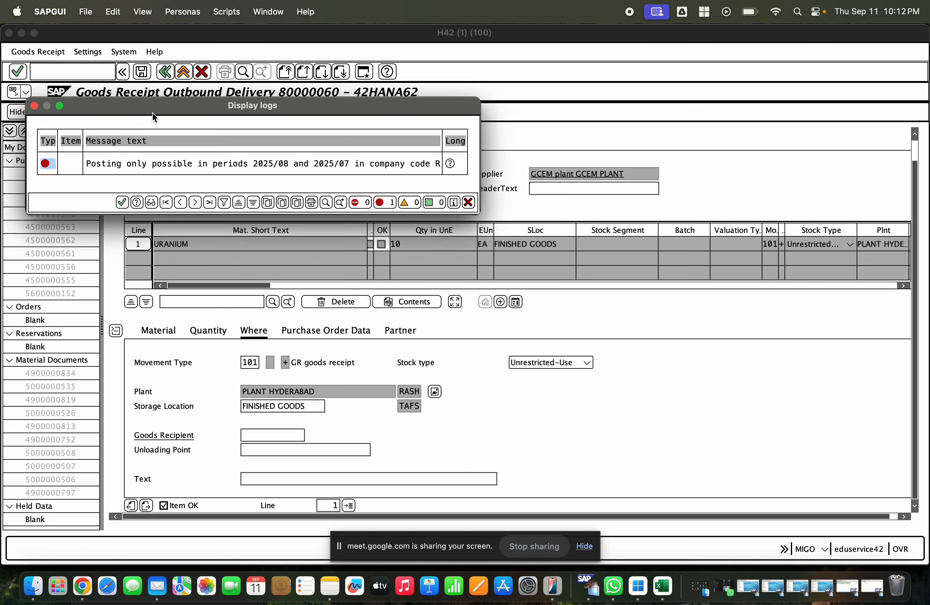
left_click(121, 202)
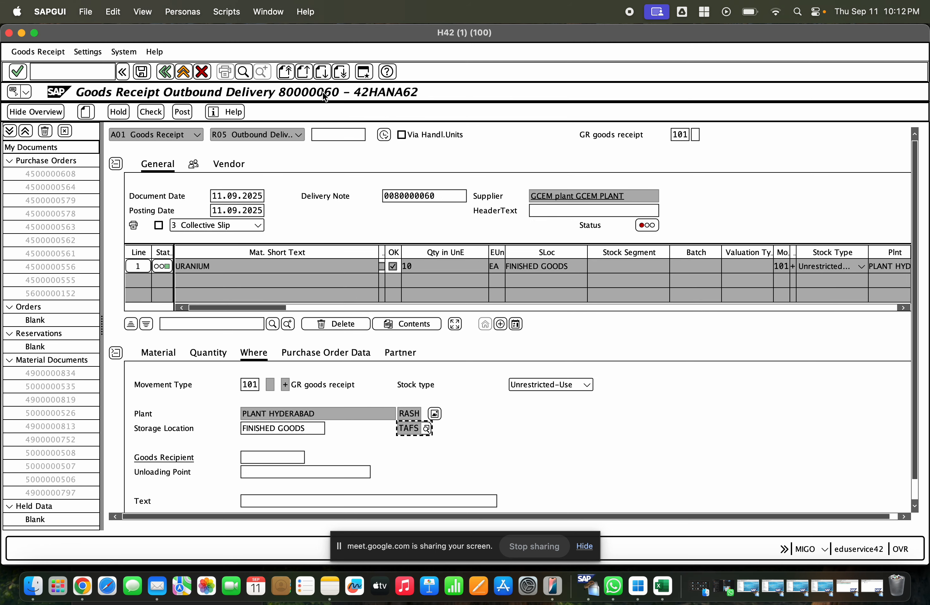
- Display the MARV table entries for company code RAMA with SE16N in a new session
key("super+grave")
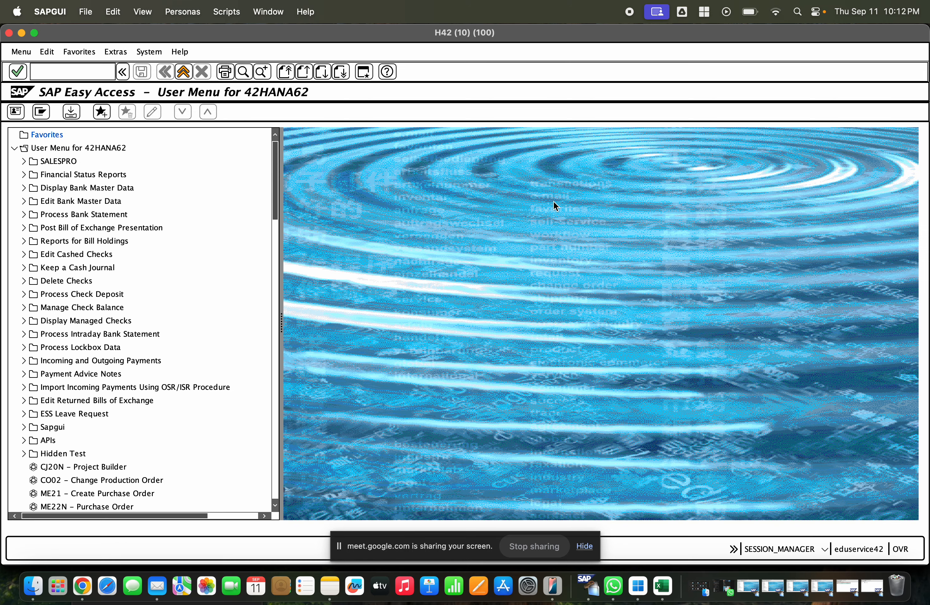
type("se16n")
key("Return")
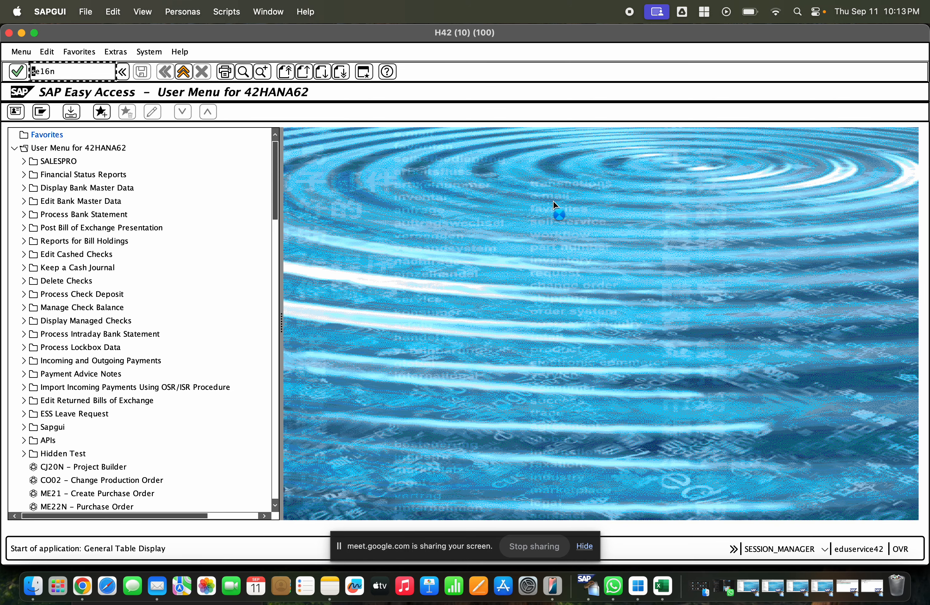
type("marv")
key("Return")
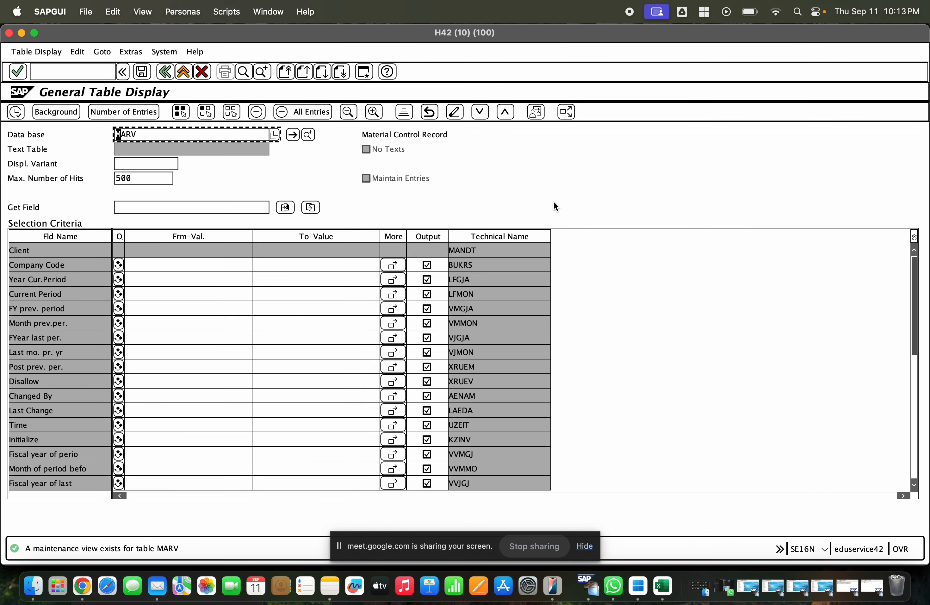
left_click(209, 266)
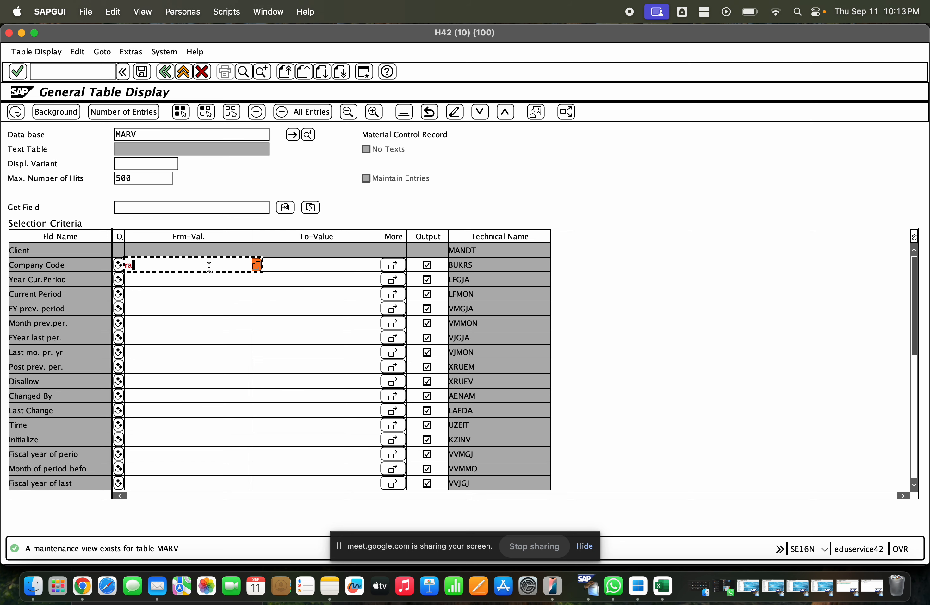
type("rama")
left_click(19, 115)
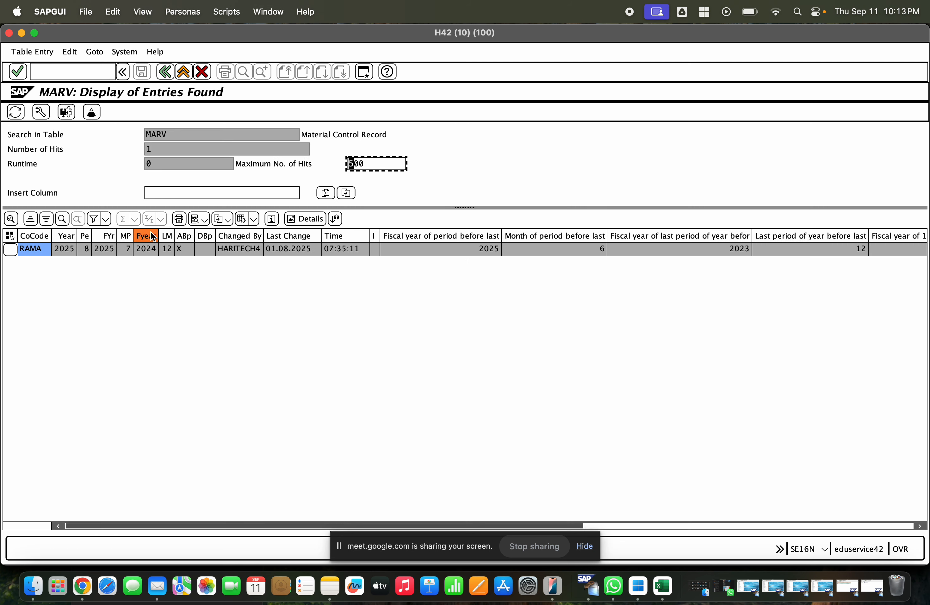
- Check the current period and the fiscal years in RAMA's MARV entry, and return to the SAP start menu
left_click(145, 253)
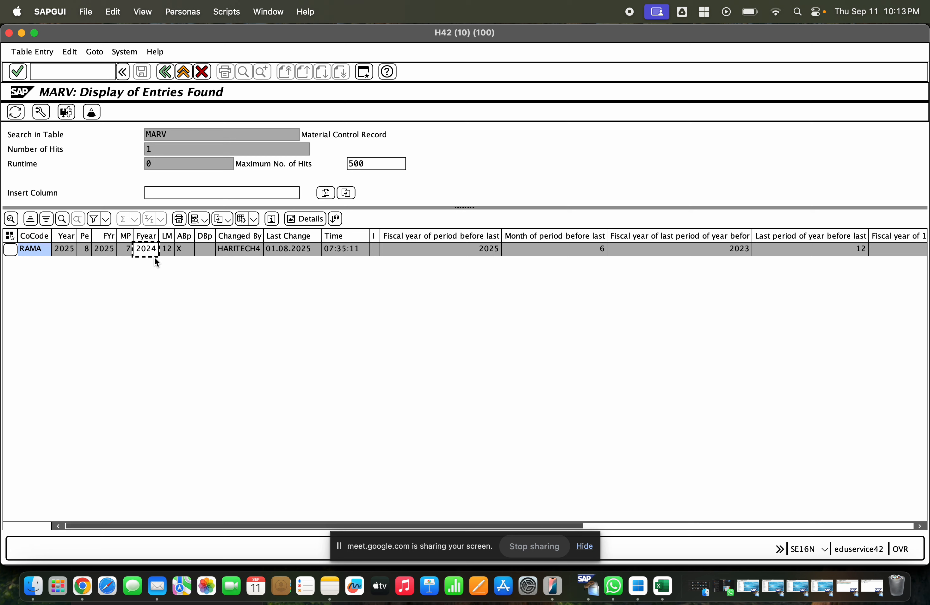
left_click(105, 249)
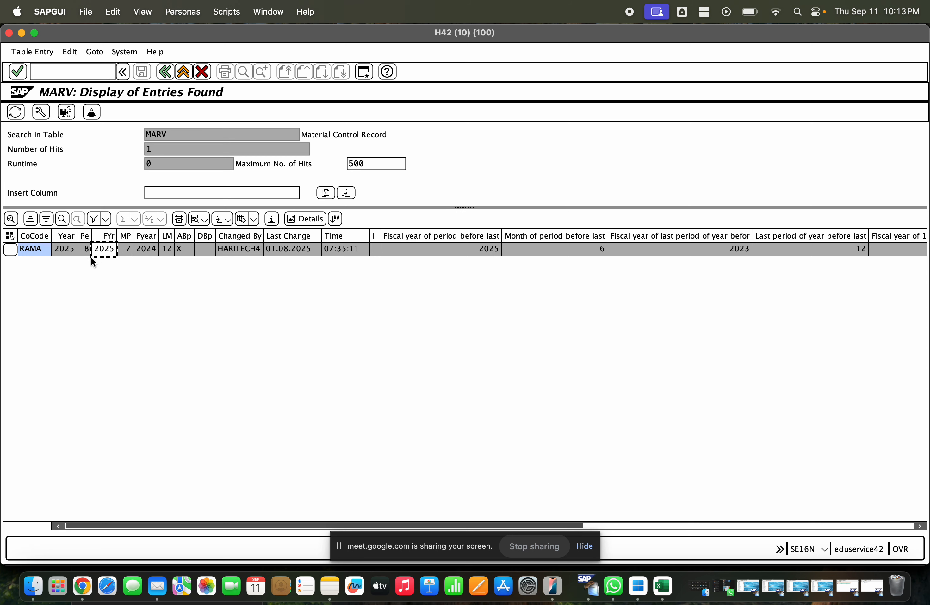
left_click(80, 249)
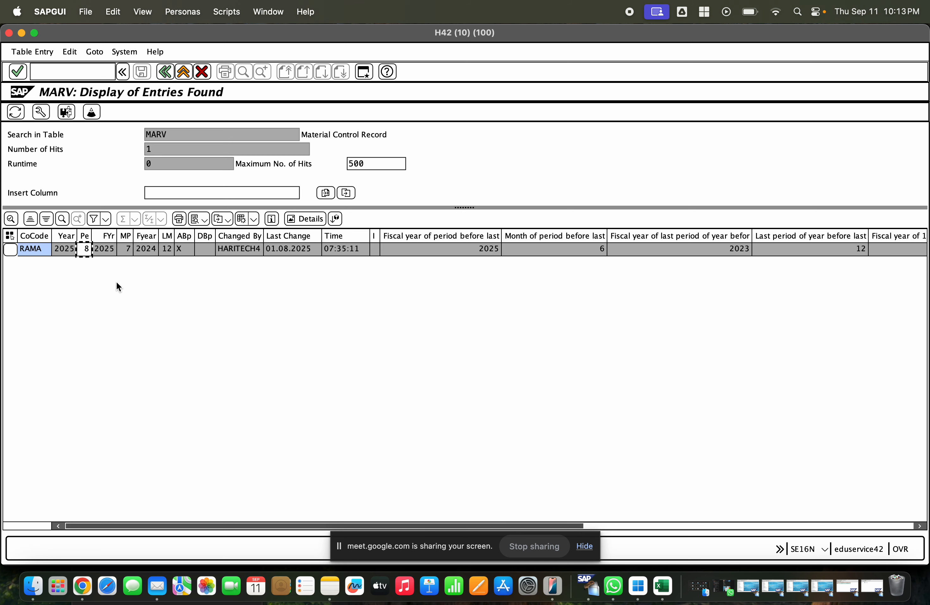
left_click(177, 77)
left_click(186, 77)
left_click(185, 77)
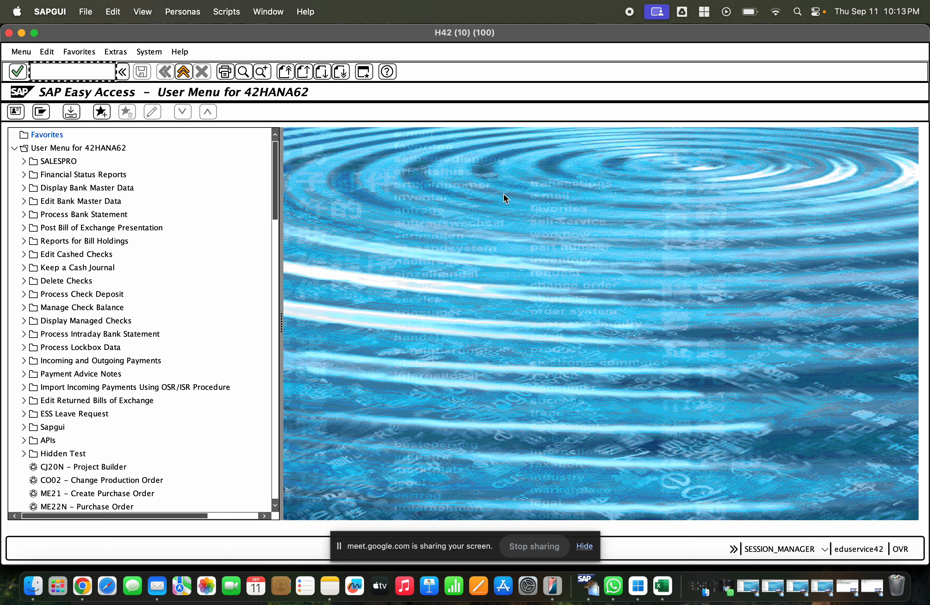
- Run MMPV period closing for company code RAMA with period 09 and fiscal year 2025, and return to the start menu
type("mmpv")
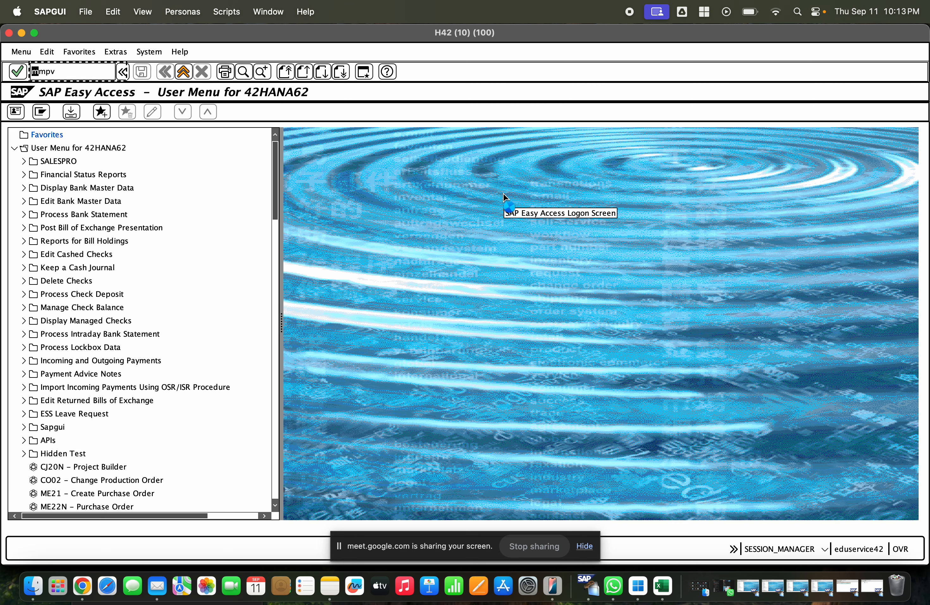
key("Return")
type("r")
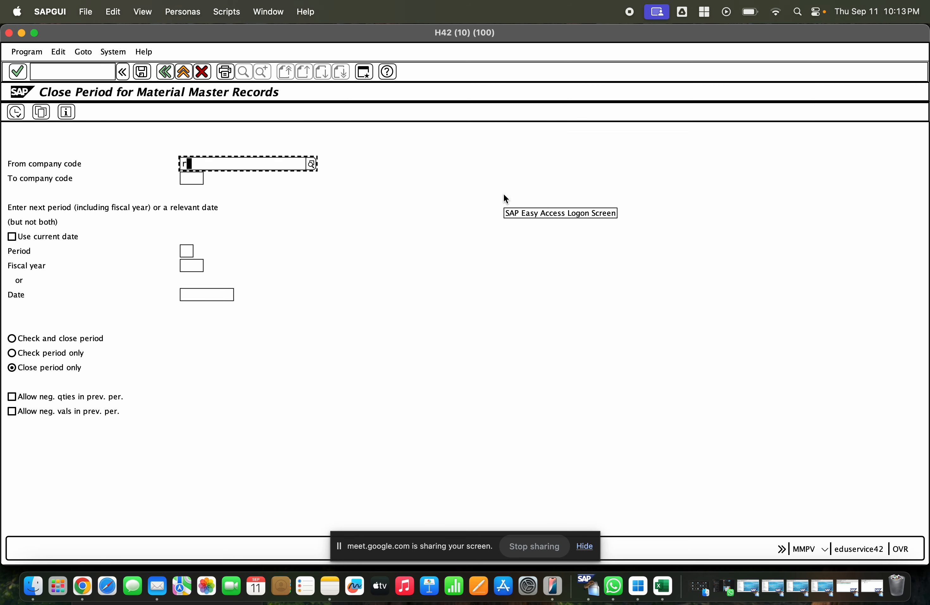
type("ama")
key("Return")
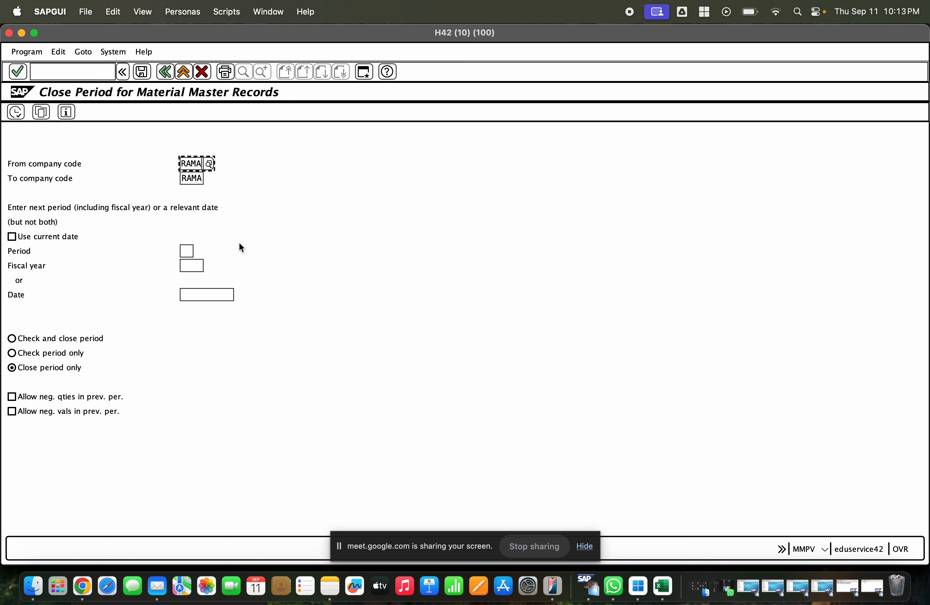
left_click(182, 252)
type("09")
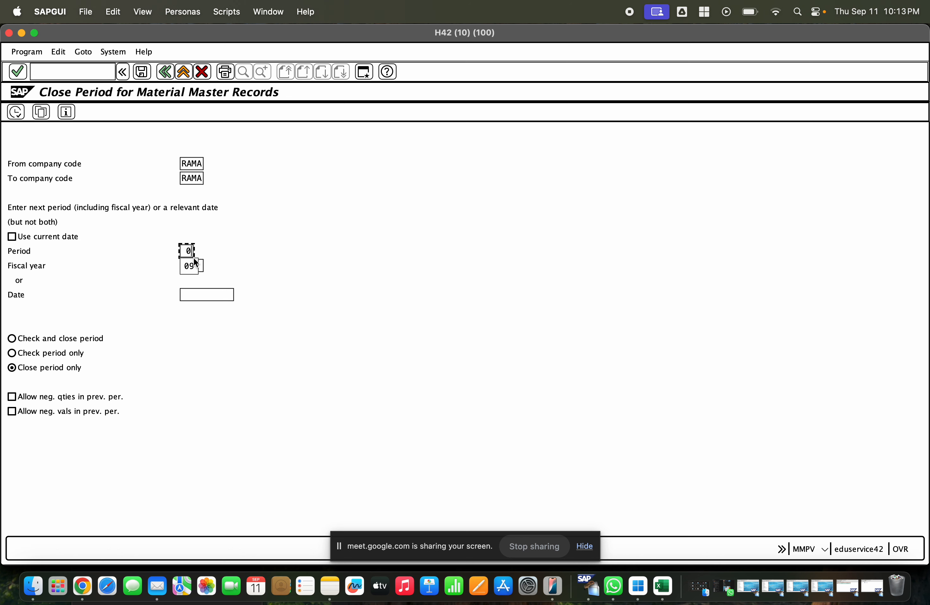
left_click(195, 265)
type("2025")
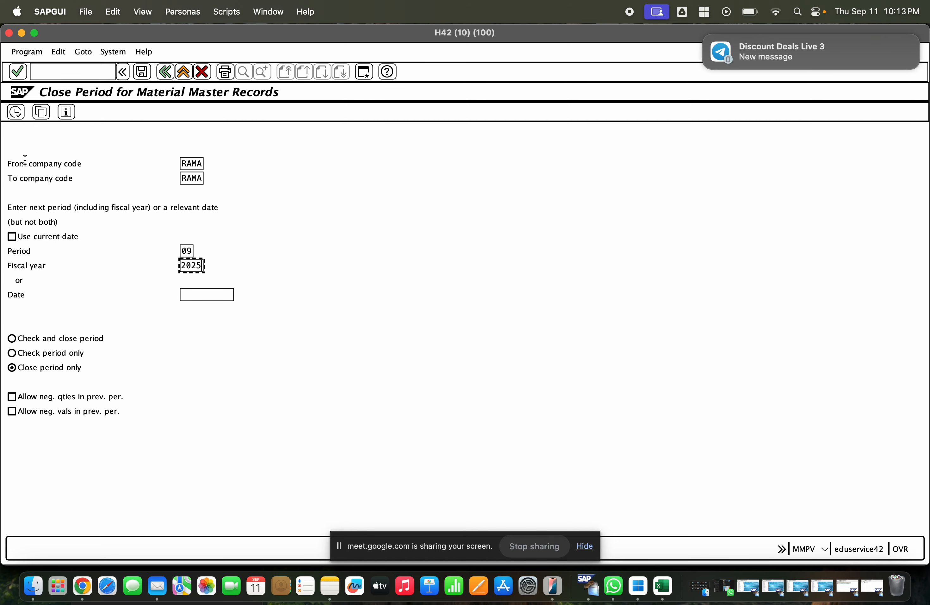
left_click(16, 112)
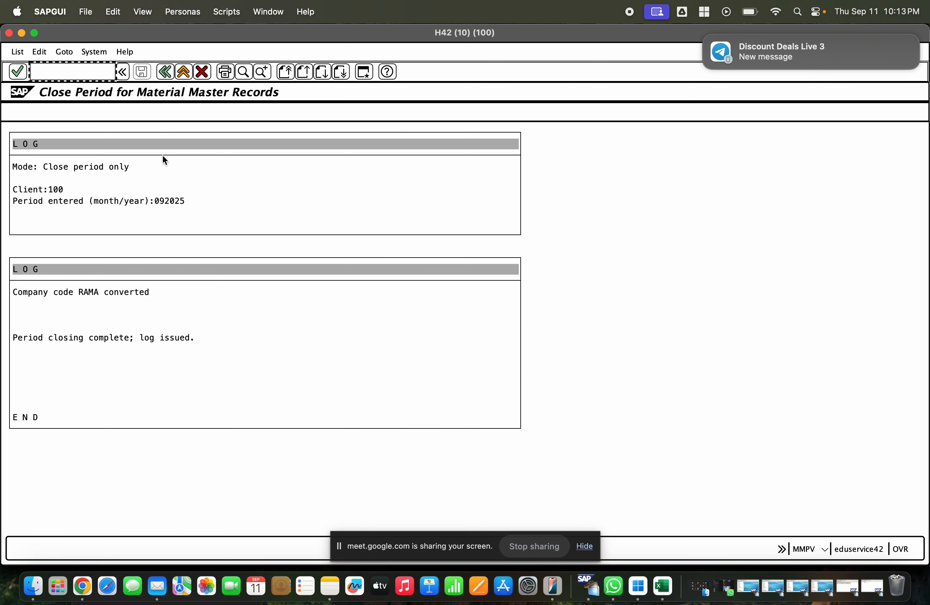
left_click(165, 74)
left_click(168, 74)
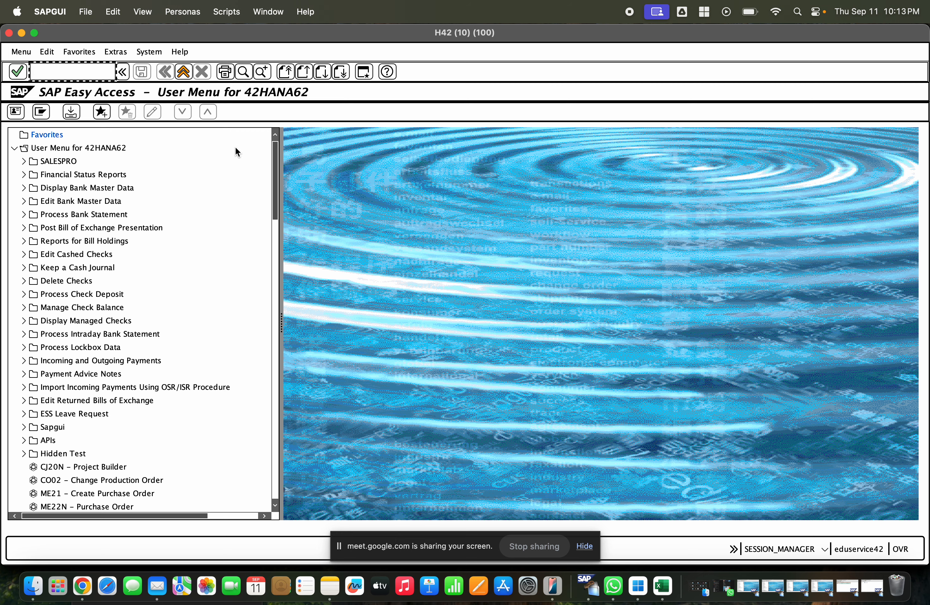
- Display the MARV table entry for company code RAMA with SE16N
type("se16n")
key("Return")
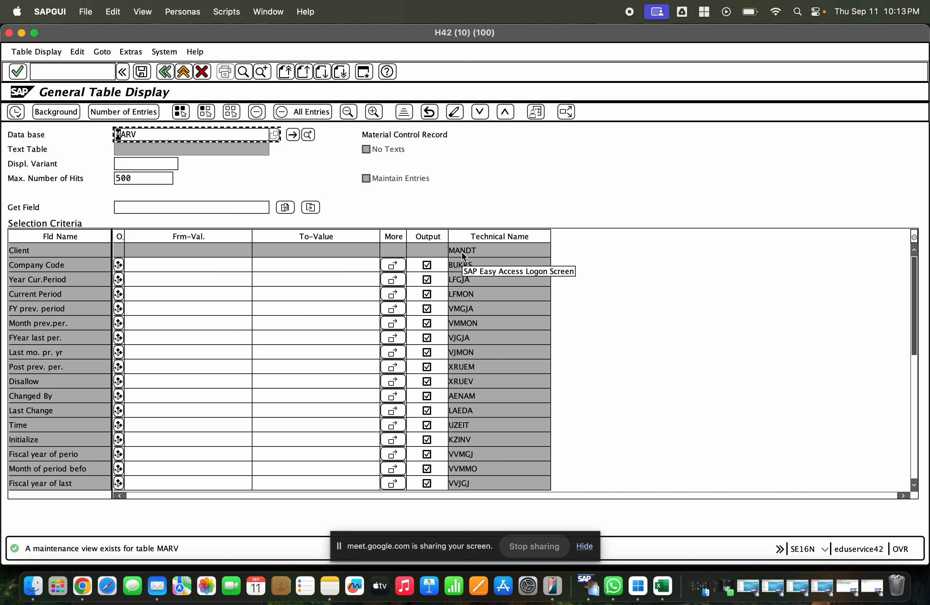
left_click(196, 266)
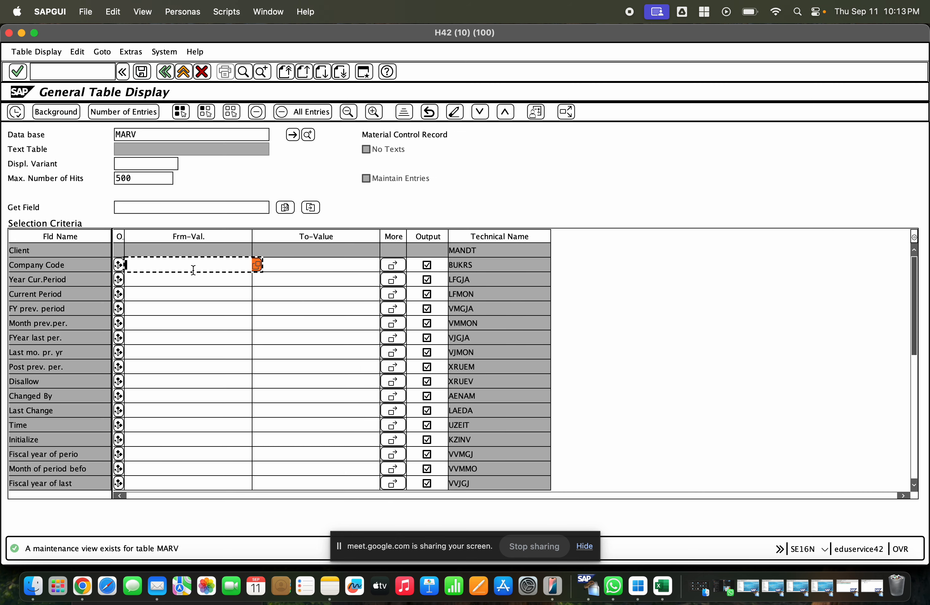
left_click(192, 266)
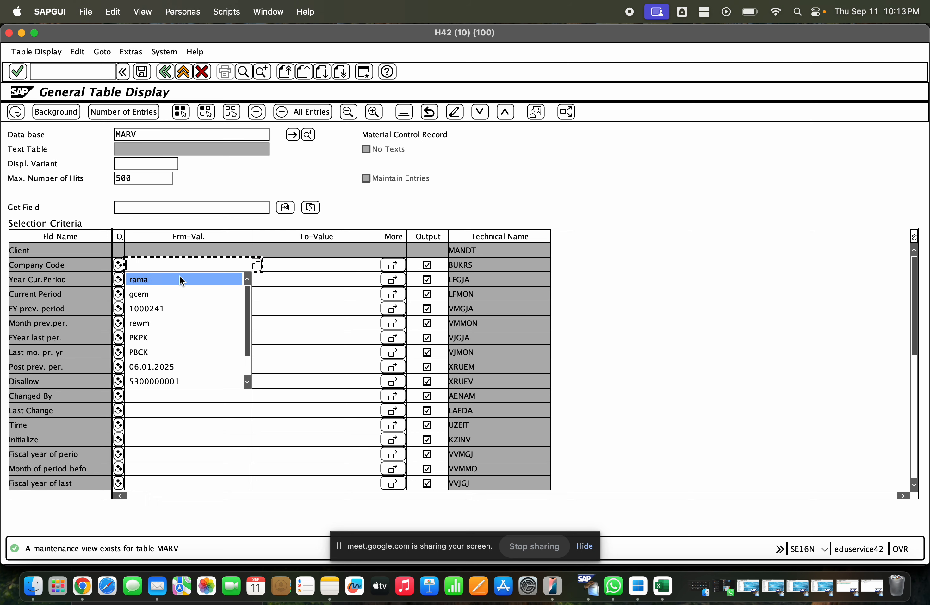
left_click(185, 279)
left_click(15, 112)
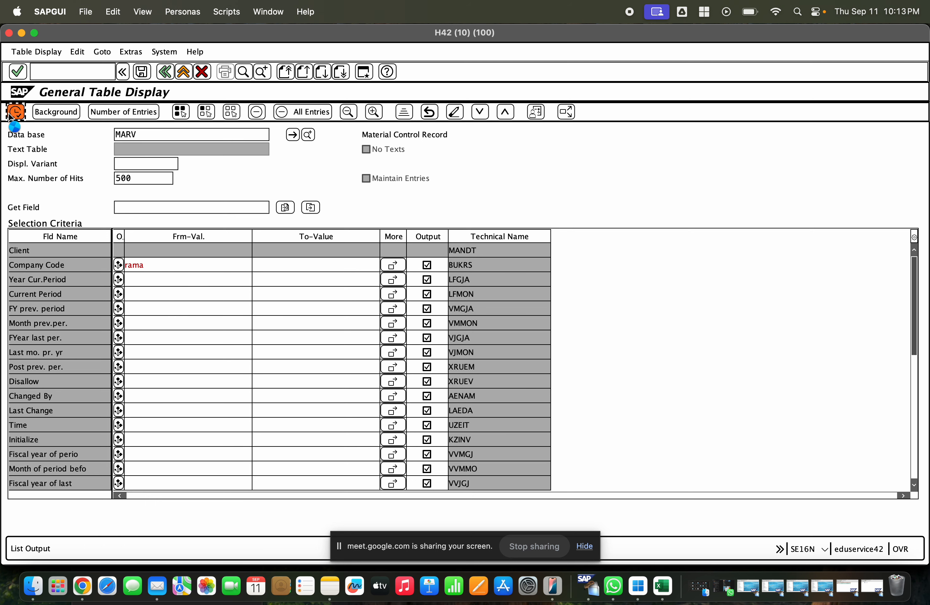
- Check the current year and period in RAMA's MARV entry, return to the start menu, and minimize that session
left_click(69, 250)
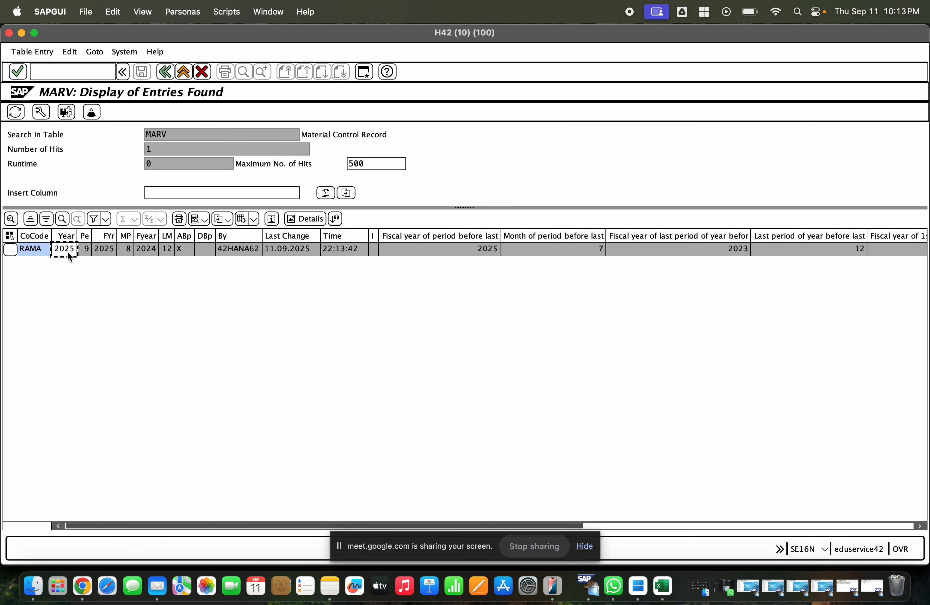
left_click(78, 250)
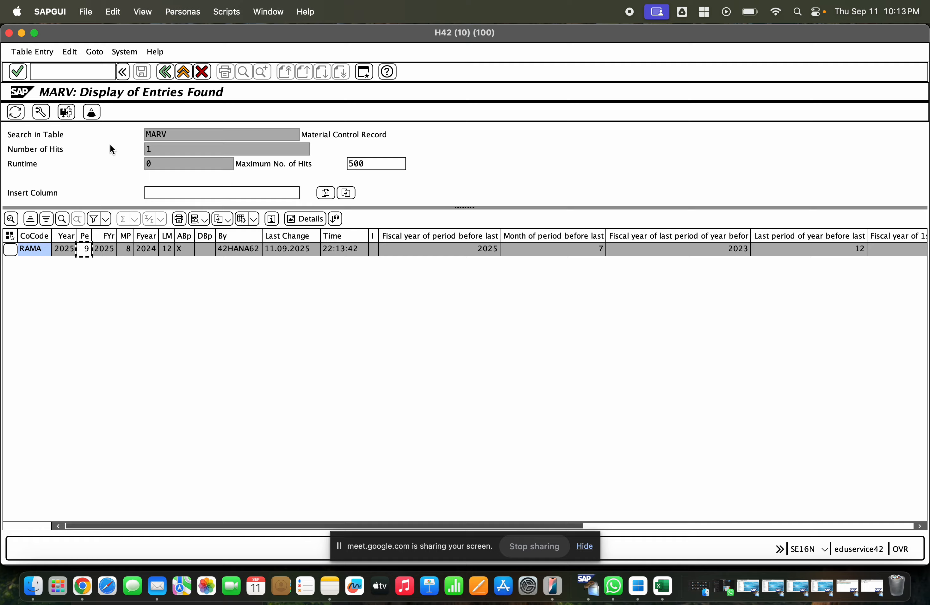
left_click(181, 73)
left_click(182, 73)
left_click(21, 33)
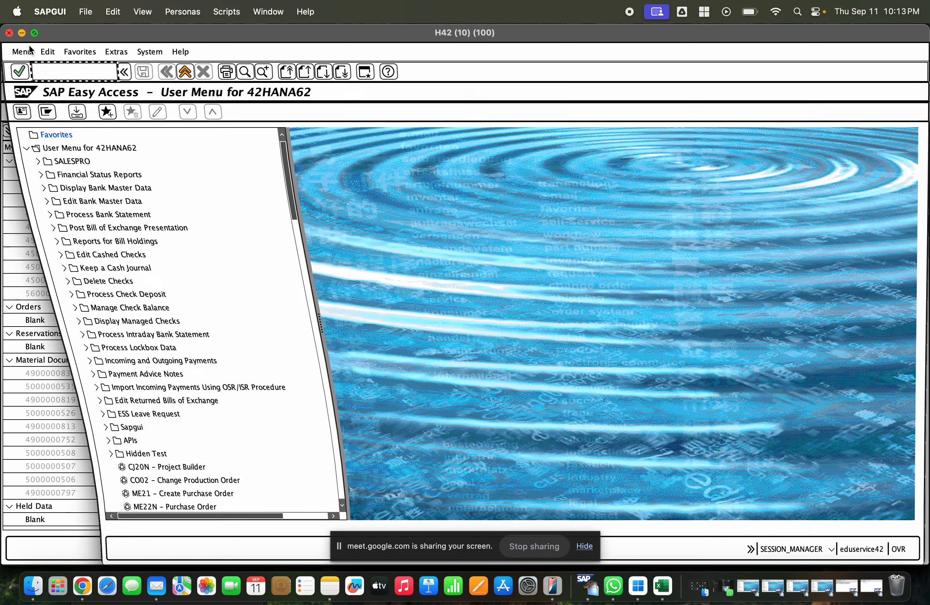
- Check the goods receipt for outbound delivery 80000060, try to post it, and close the resulting log
left_click(151, 112)
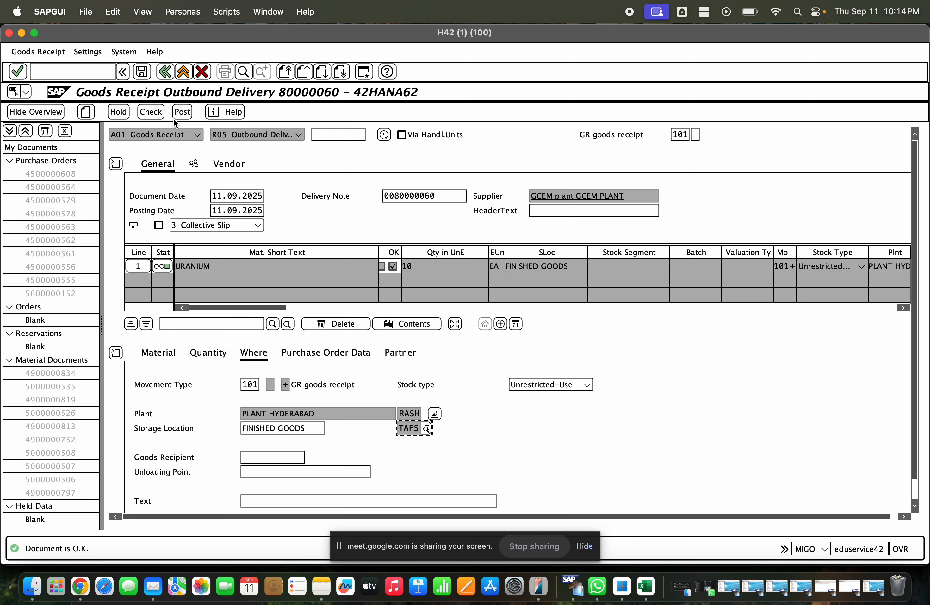
left_click(184, 113)
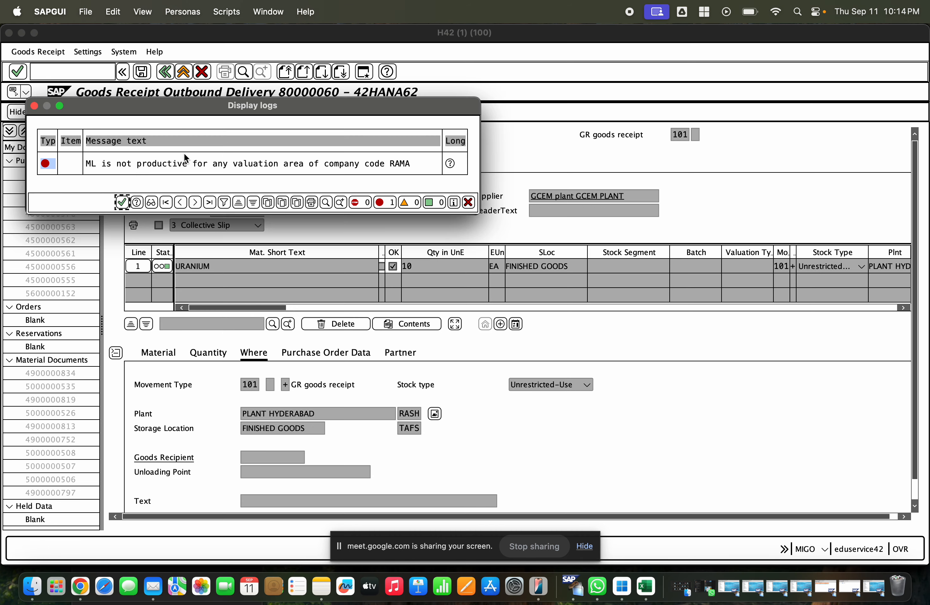
left_click(155, 163)
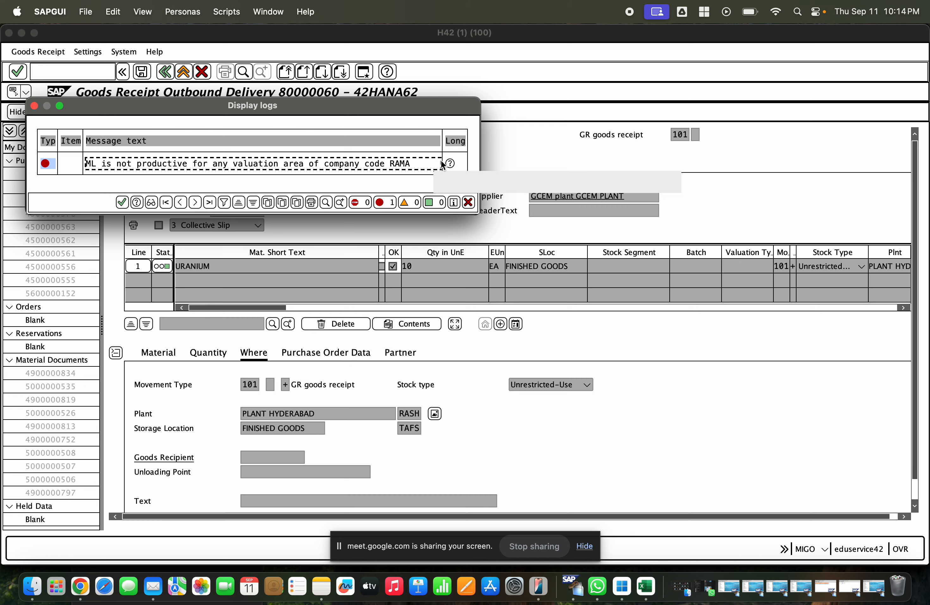
left_click(468, 202)
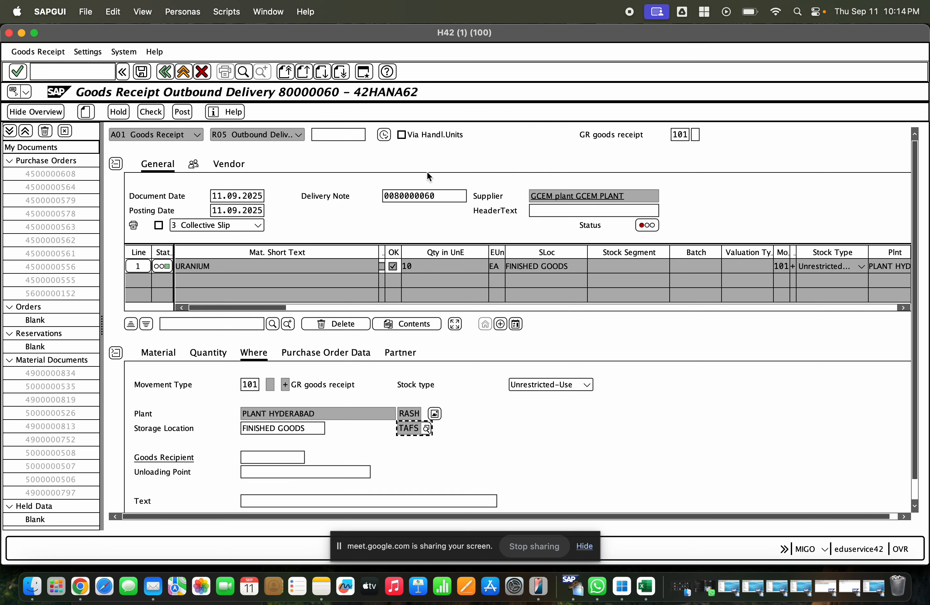
key("super+n")
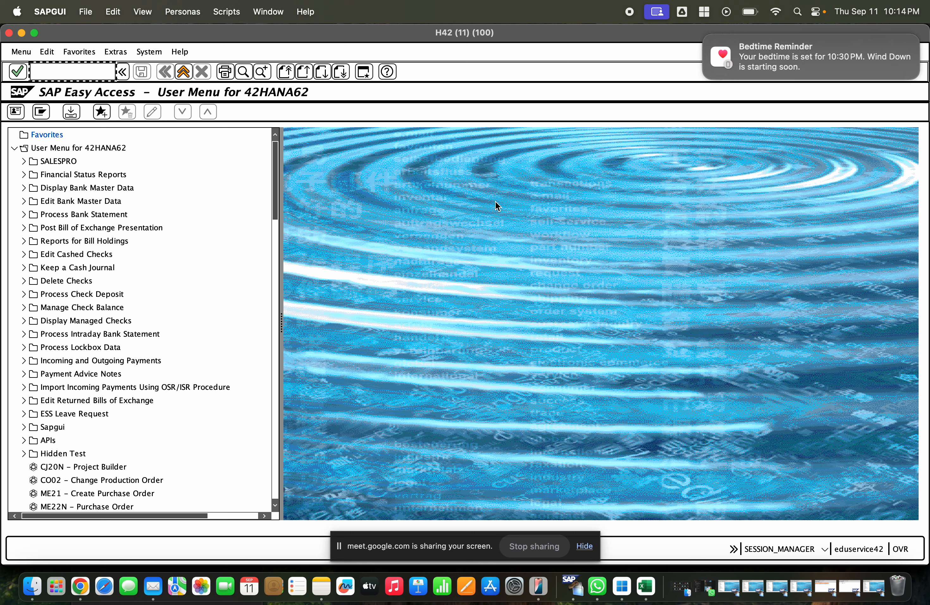
type("om")
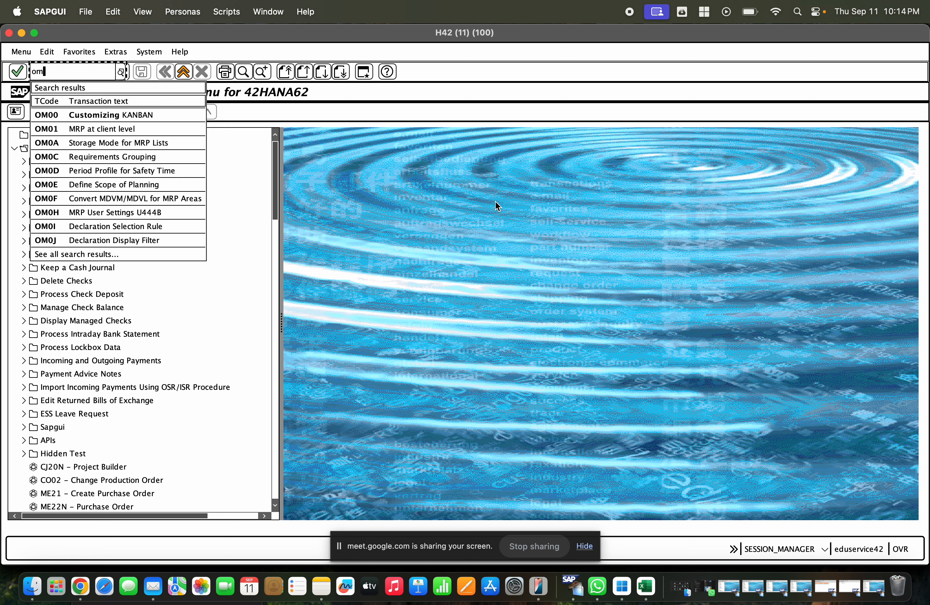
type("s")
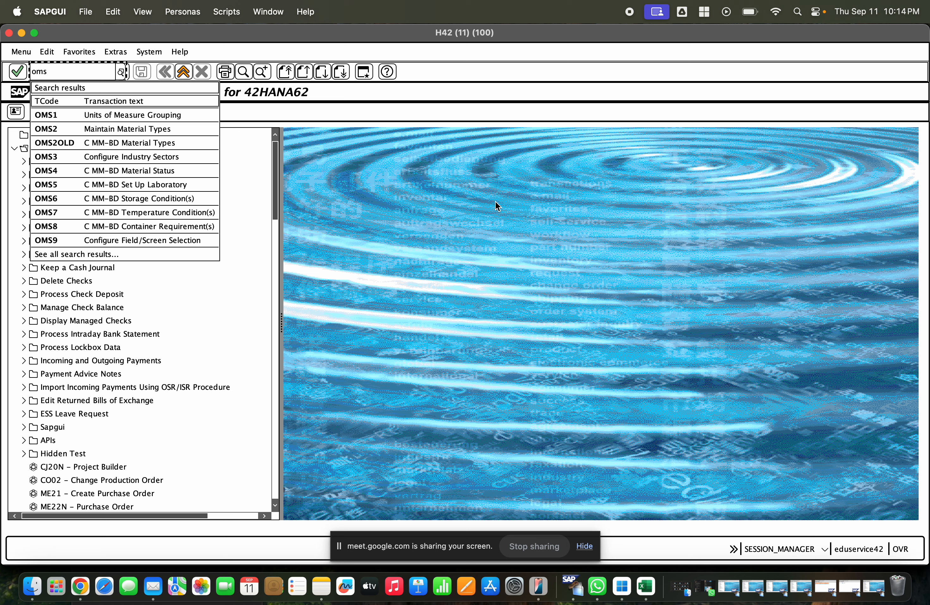
key("BackSpace")
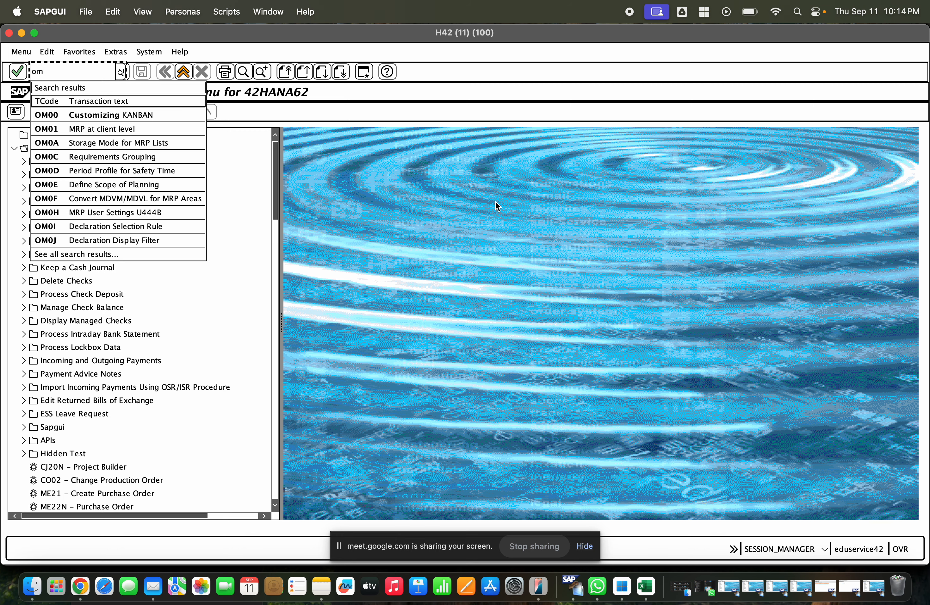
key("BackSpace")
key("BackSpace")
key("Down")
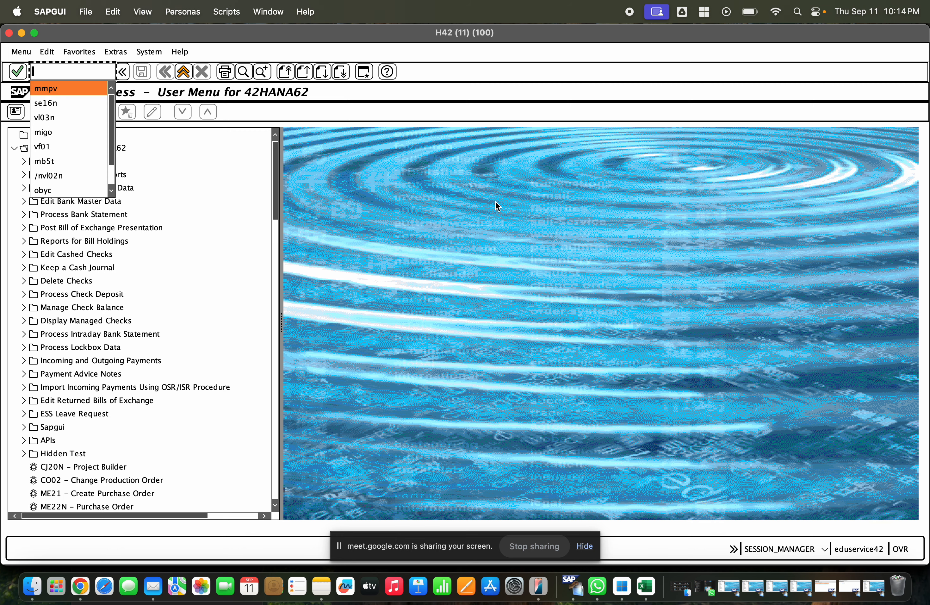
- Switch to the SAP MM1 presentation in Chrome and review slides 113 back to 107, including the material ledger repair notes
left_click(81, 586)
left_click(93, 311)
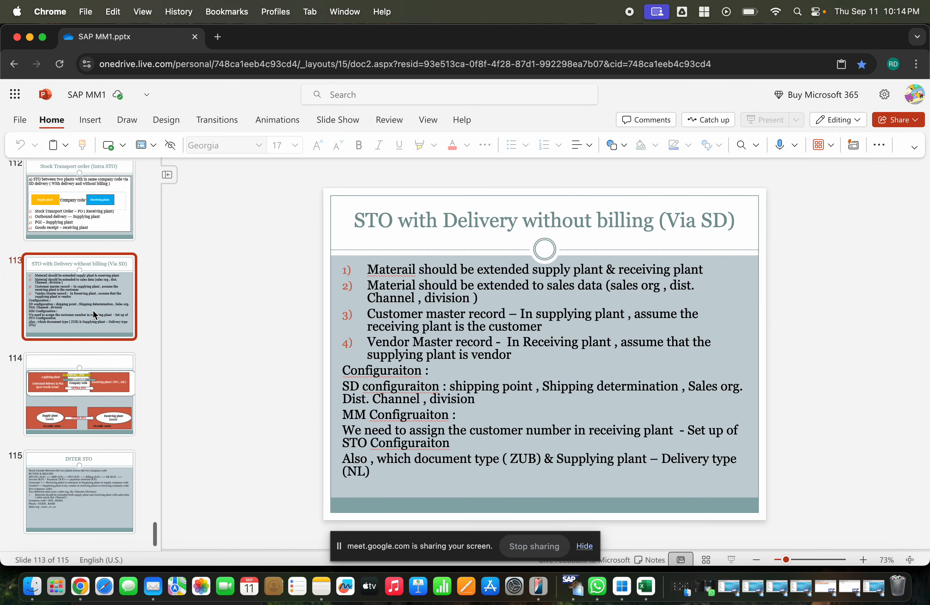
key("Up")
key("Up")
key("Up")
key("Up")
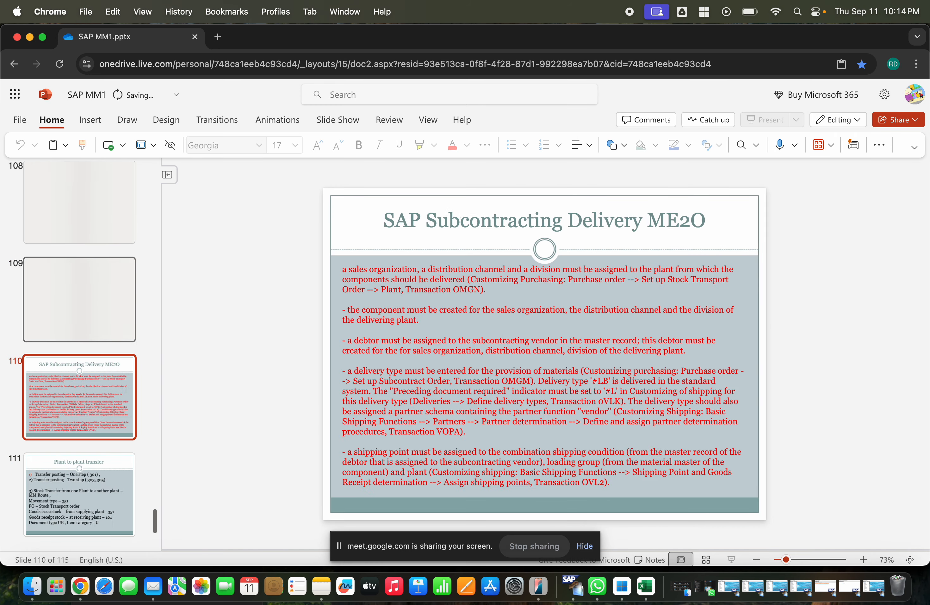
key("Up")
key("Down")
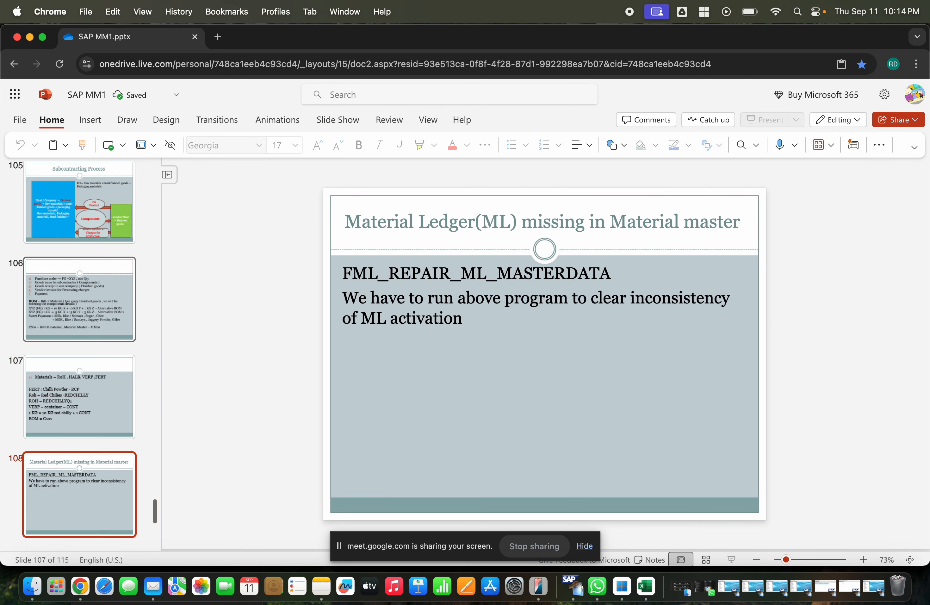
key("Up")
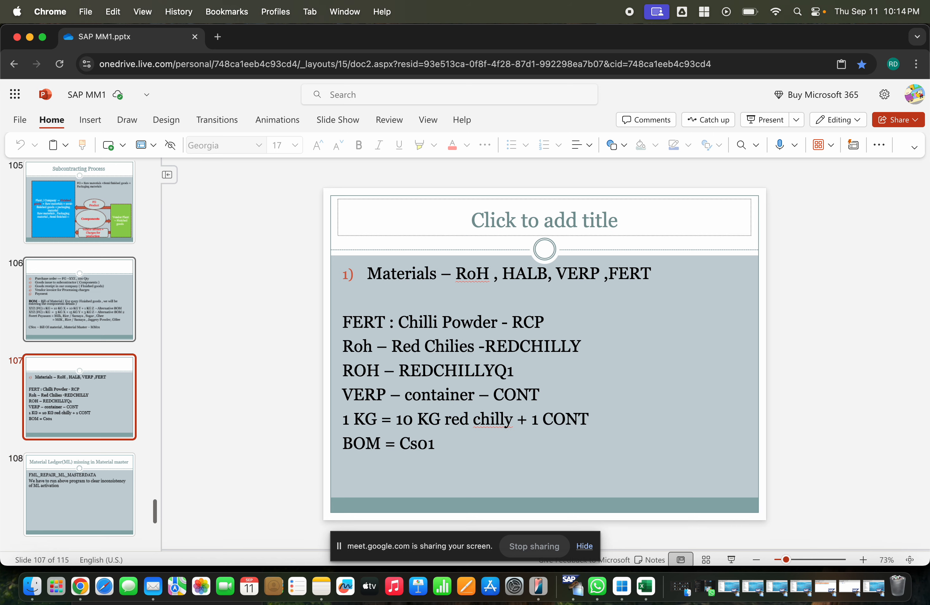
key("Down")
- Review the SAP MM1 presentation slides from 107 back to 60, and minimize the presentation window
key("Up")
key("Up")
key("Up")
key("Up")
key("Up")
key("Up")
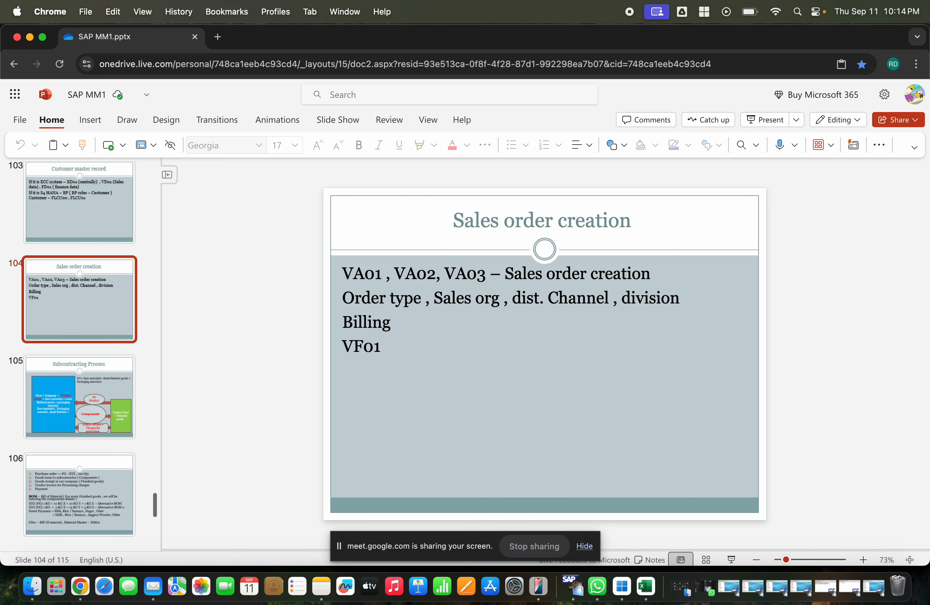
key("Up")
key("Up")
key("Up")
key("Up")
key("Up")
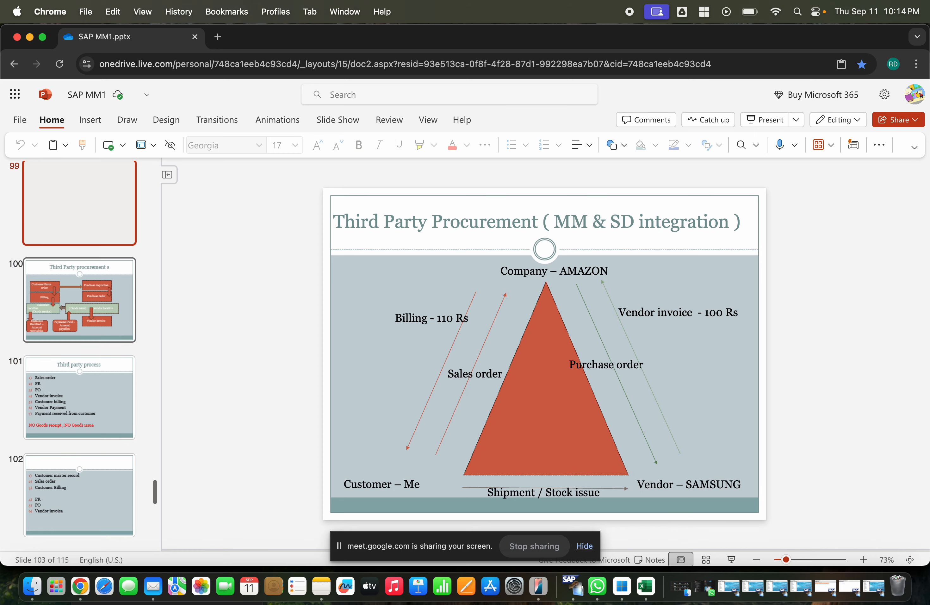
key("Up")
key("Up")
key("Up")
key("Up")
key("Up")
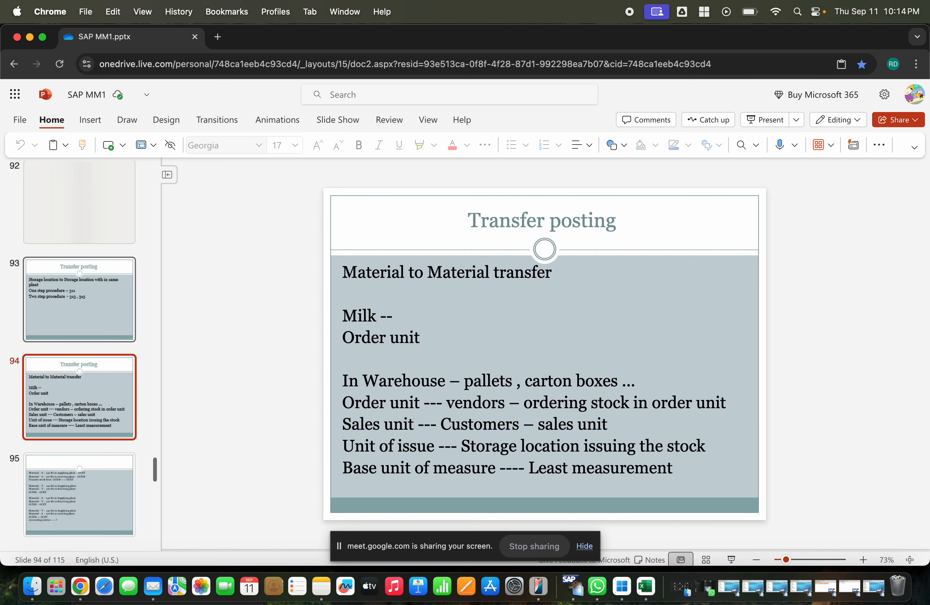
key("Up")
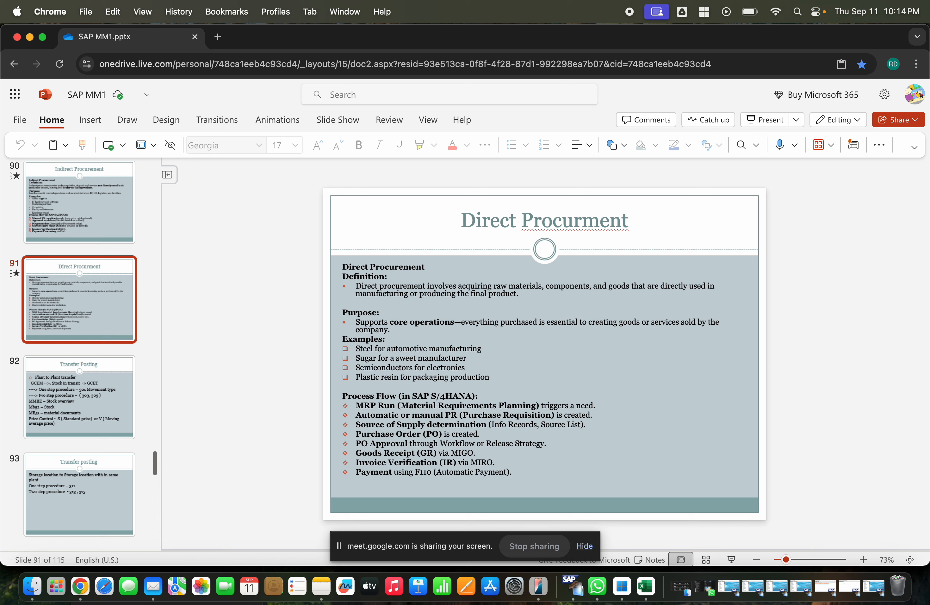
key("Up")
key("Up")
key("Up")
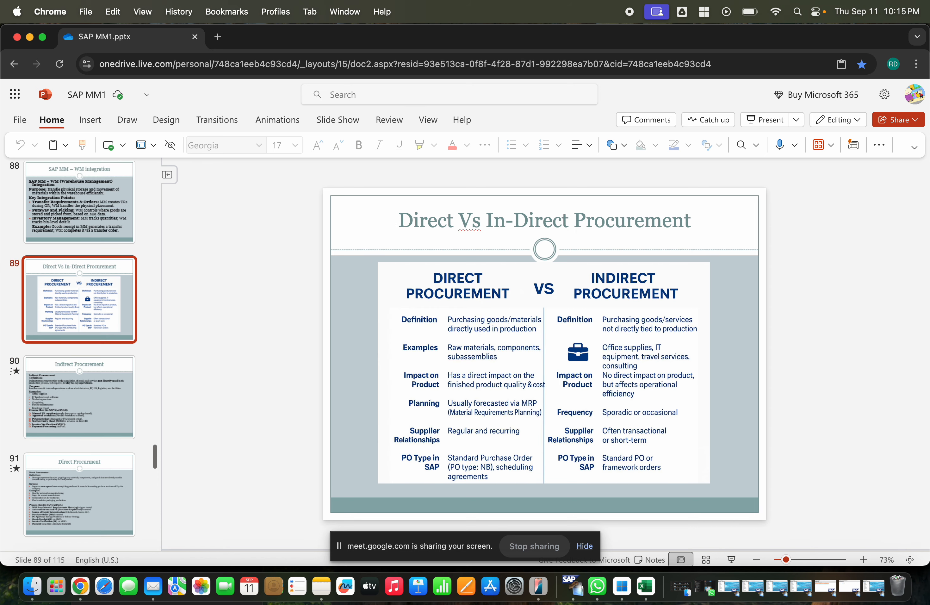
key("Up")
key("Up")
key("Up")
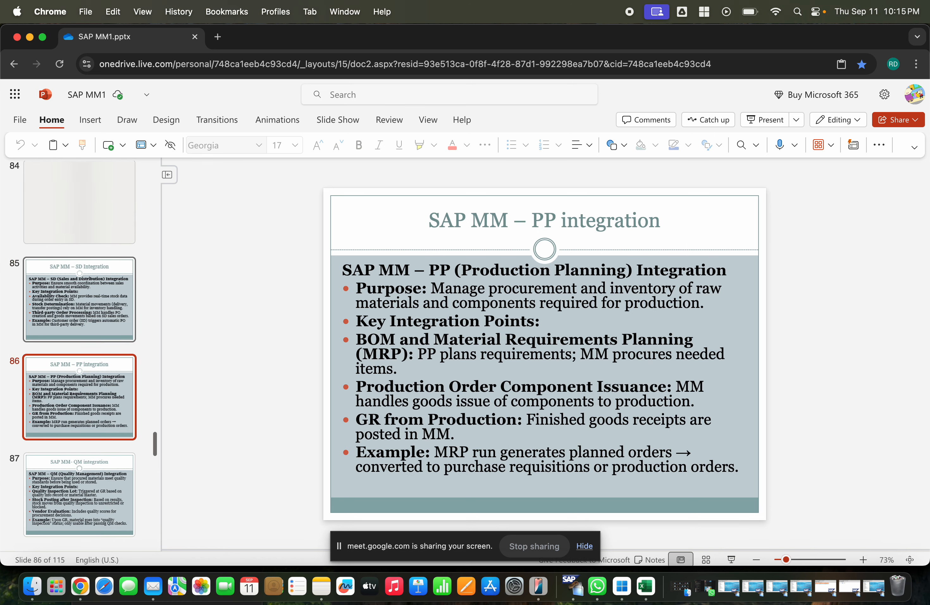
key("Up")
key("Up")
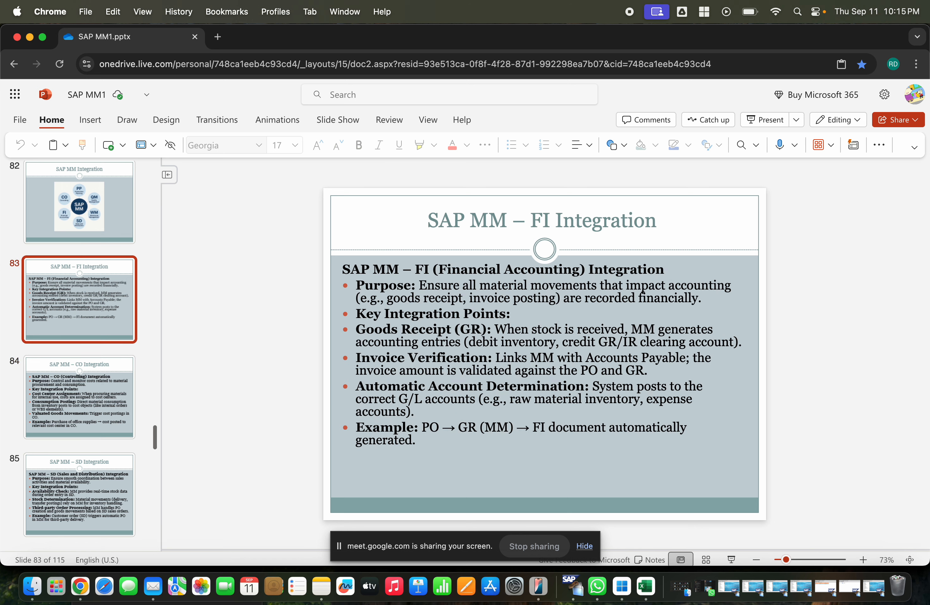
key("Up")
key("Up")
key("Up")
key("Up")
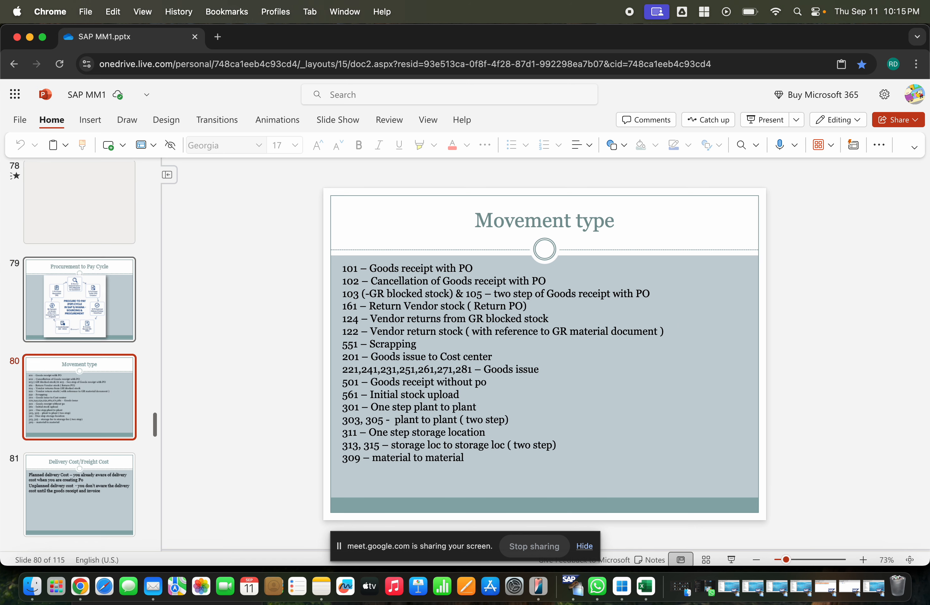
key("Up")
key("Up")
key("Up")
key("Up")
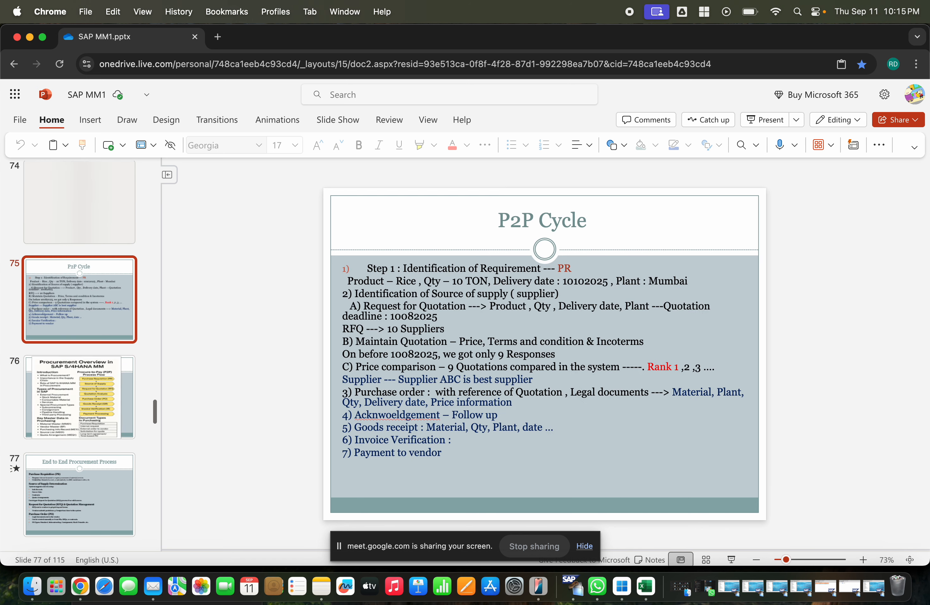
key("Down")
key("Up")
key("Up")
key("Up")
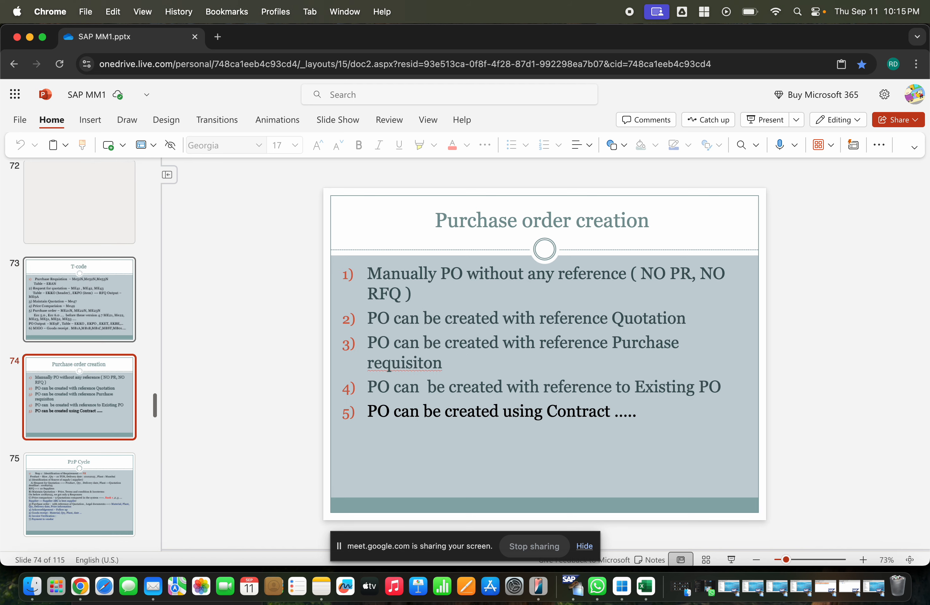
key("Up")
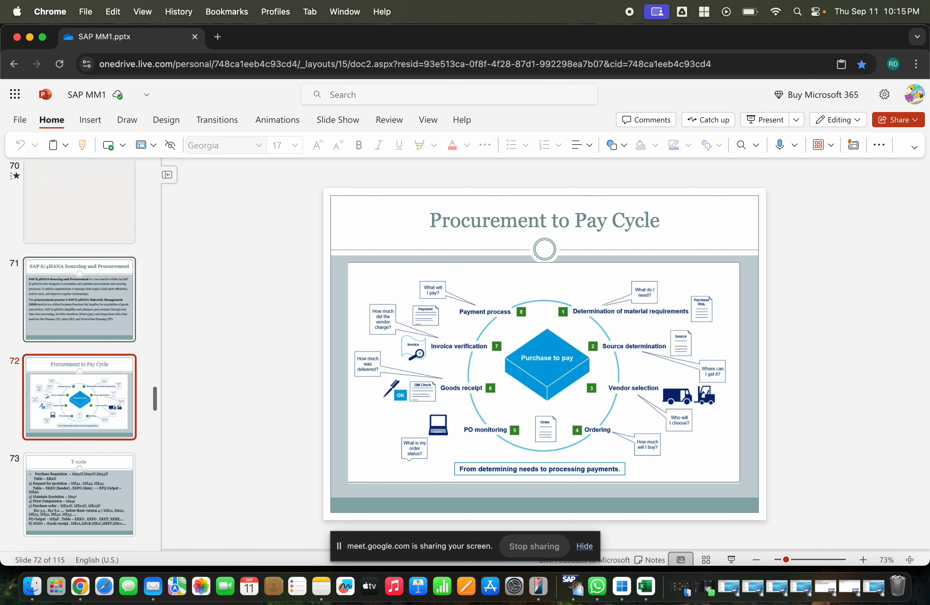
key("Up")
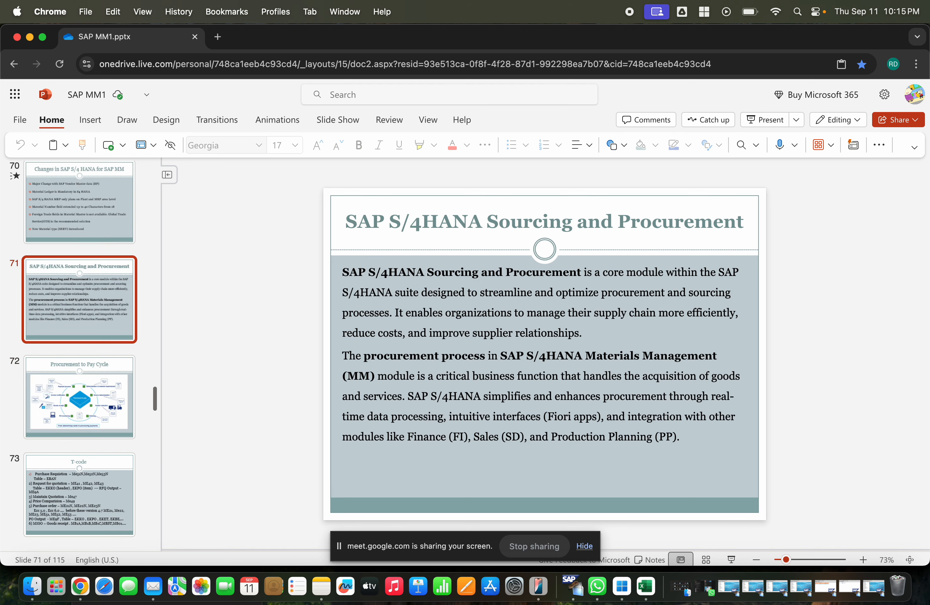
key("Up")
key("Up")
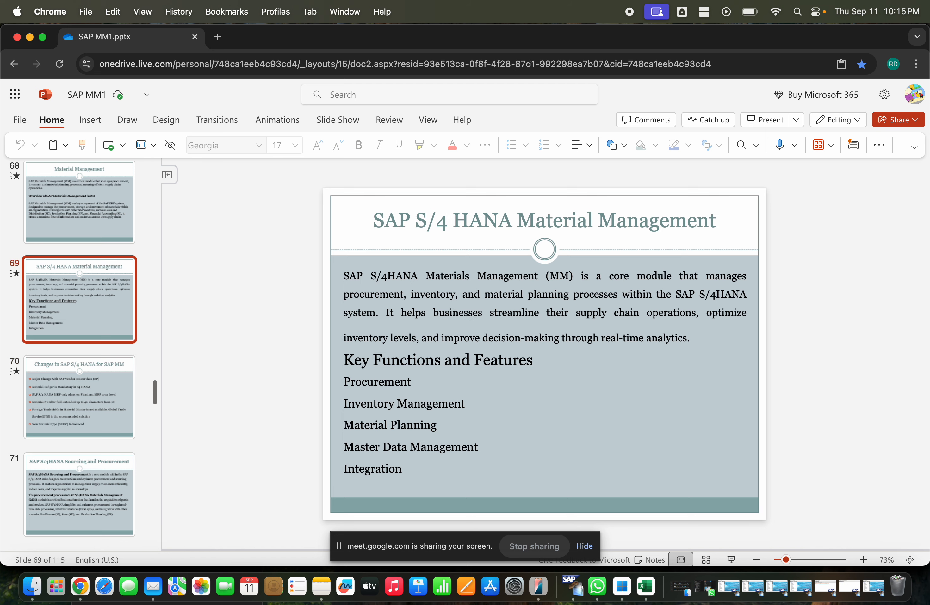
key("Up")
key("Up")
key("Up")
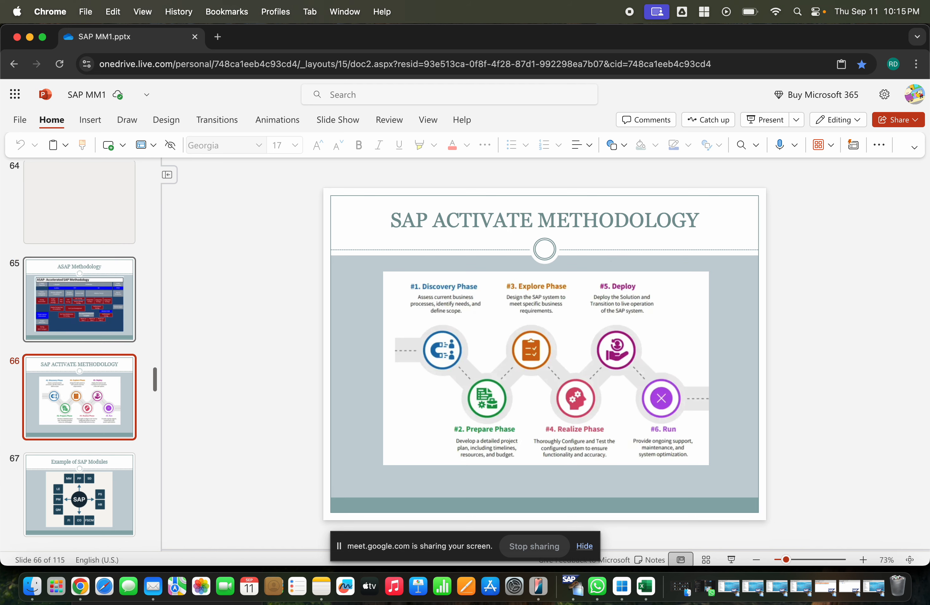
key("Up")
key("Up")
key("Up")
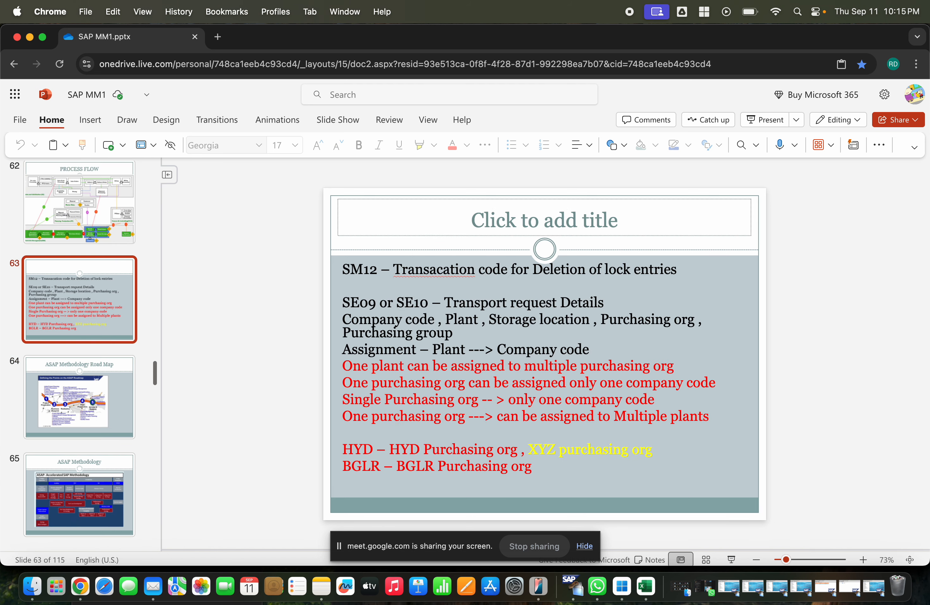
key("Up")
key("Up")
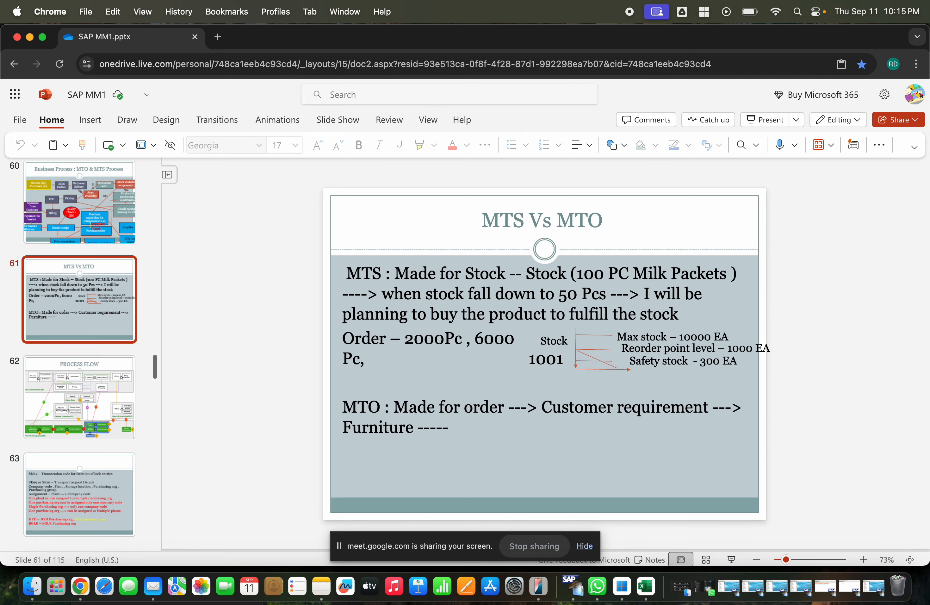
key("Up")
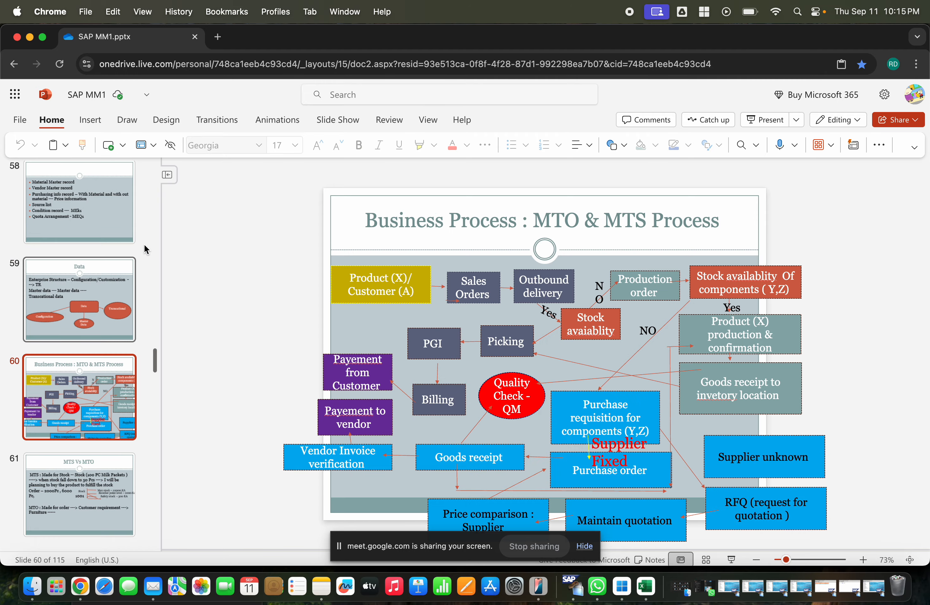
left_click(30, 37)
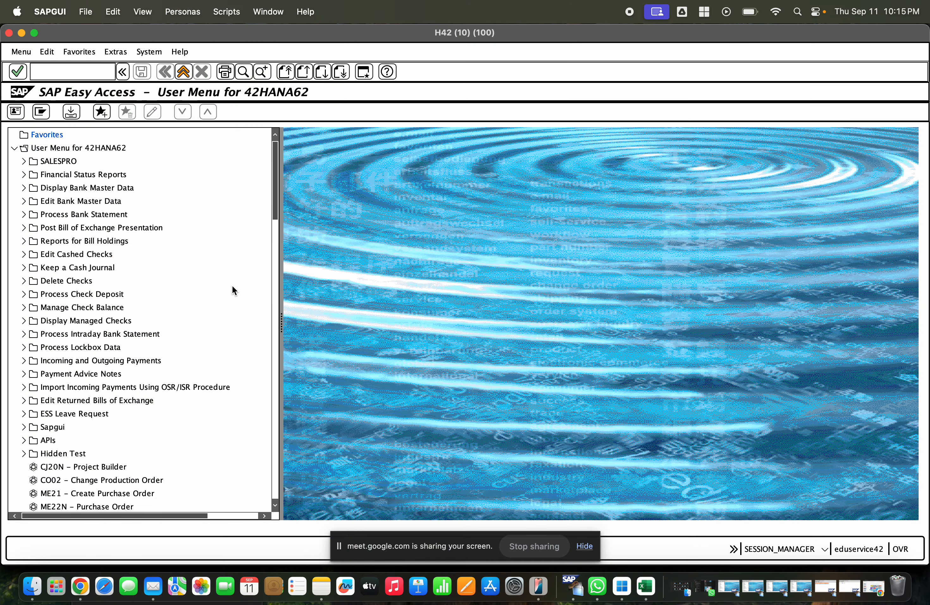
- Open the material ledger activation overview with transaction OMX1 and position the list at valuation area RASH
type("om")
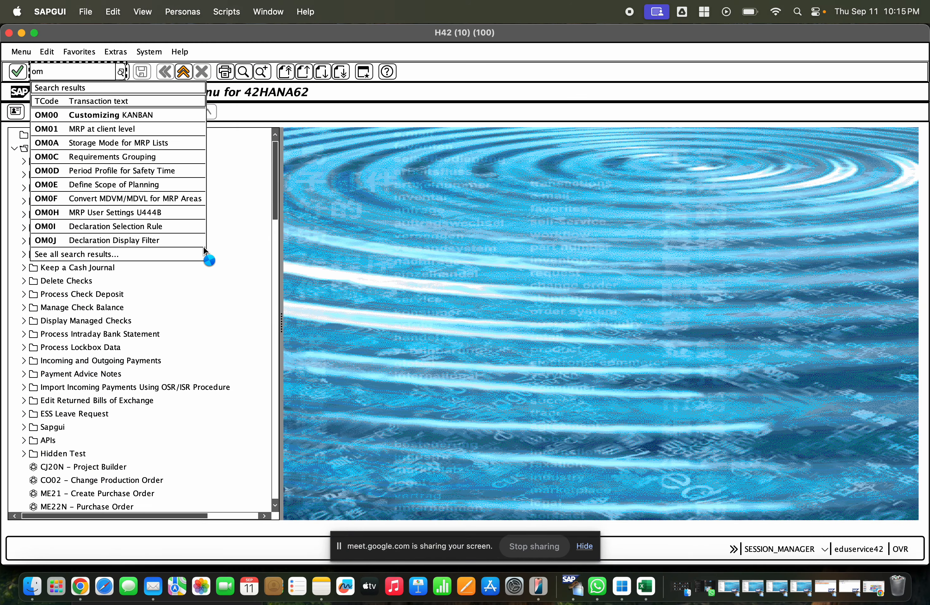
type("x1")
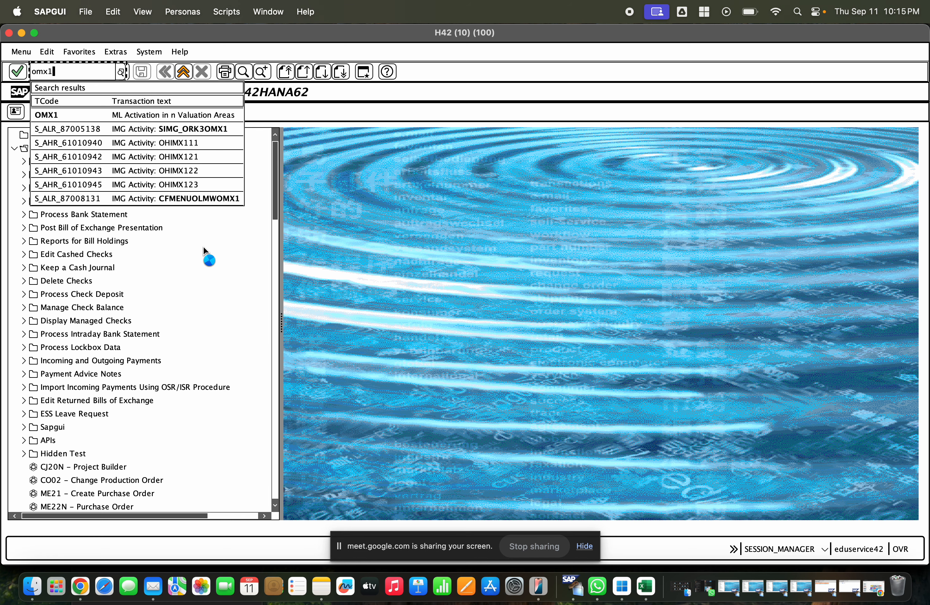
key("Return")
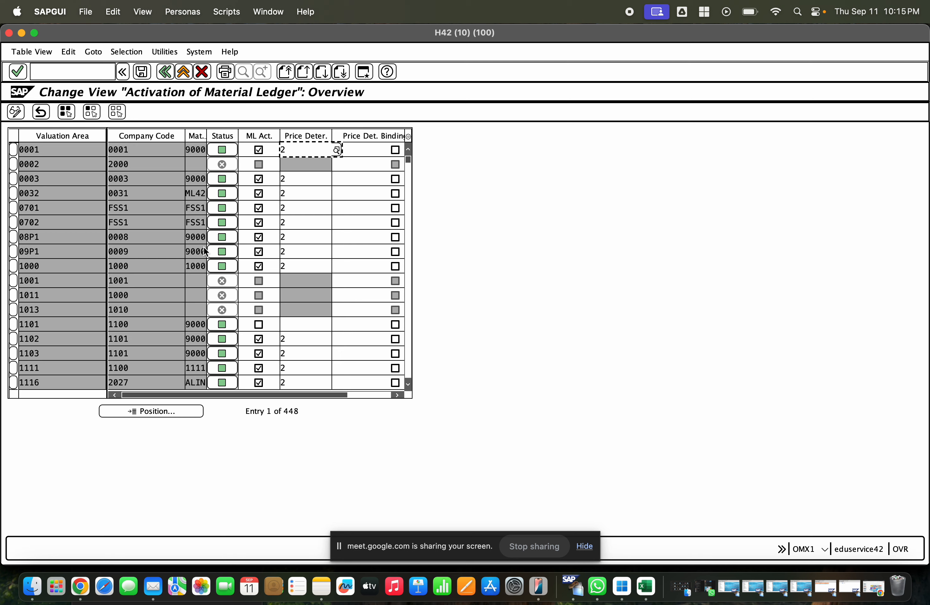
left_click(168, 412)
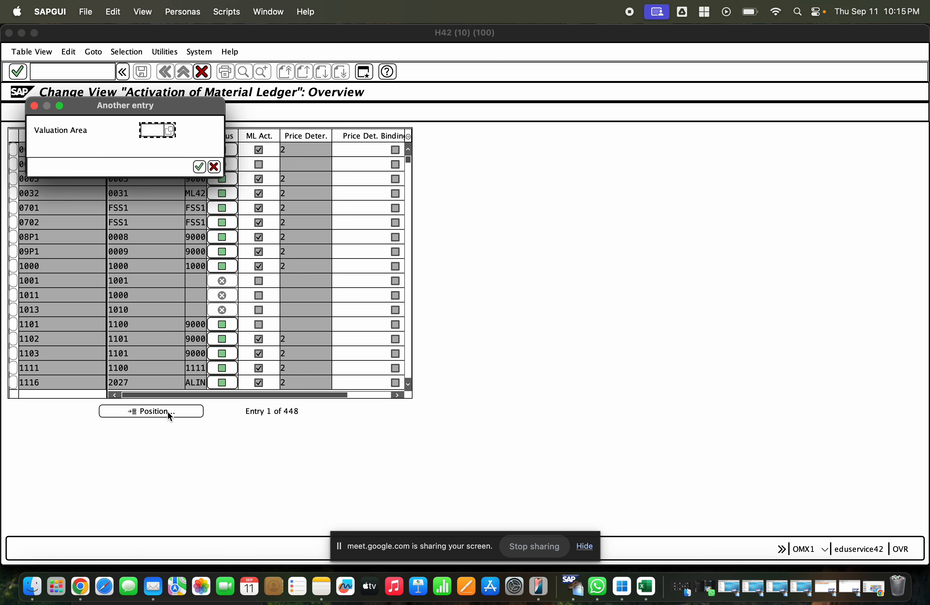
type("t")
key("BackSpace")
type("rash")
key("Return")
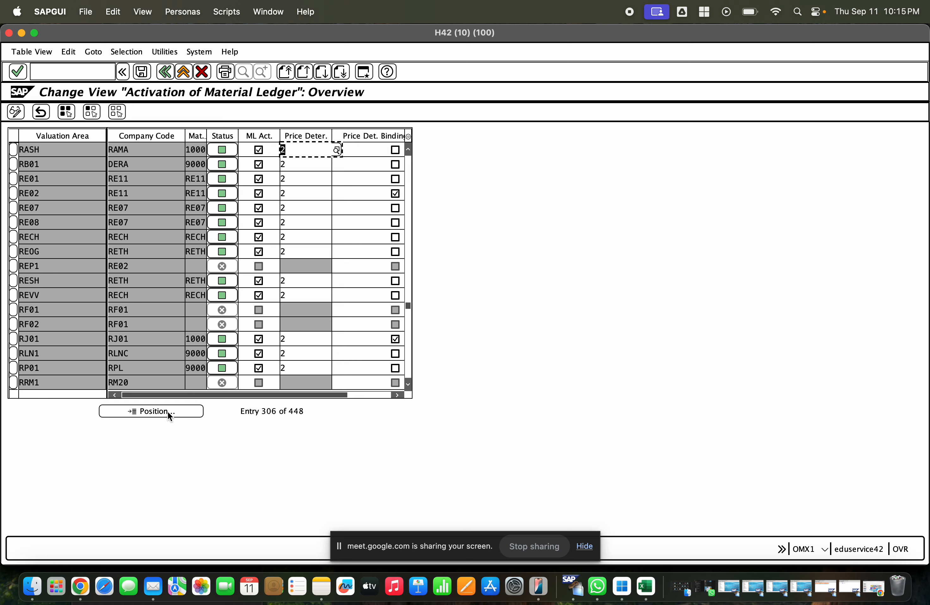
- Reposition the list at RASH, check its material ledger type, and return to the start menu
left_click(167, 412)
type("a")
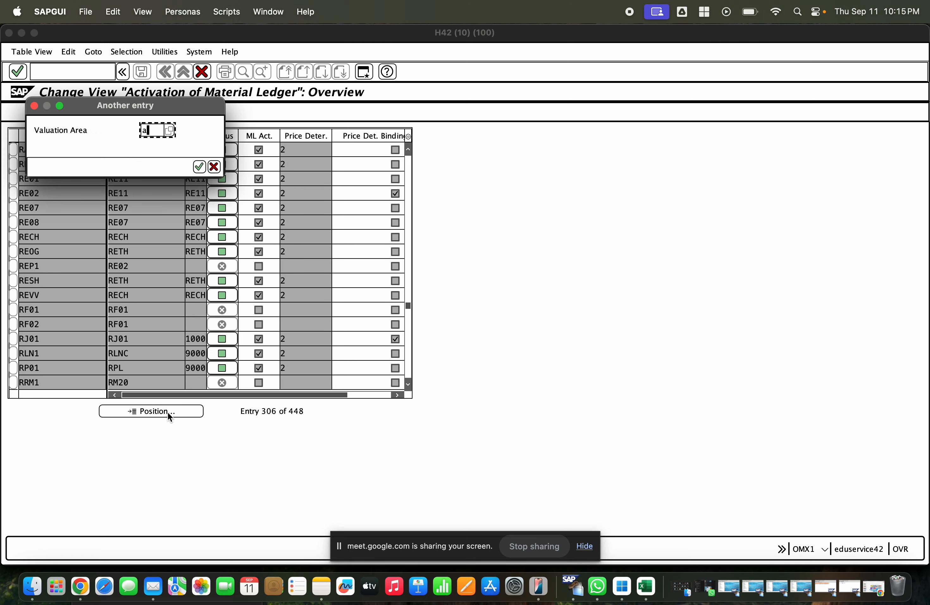
type("rash")
key("Return")
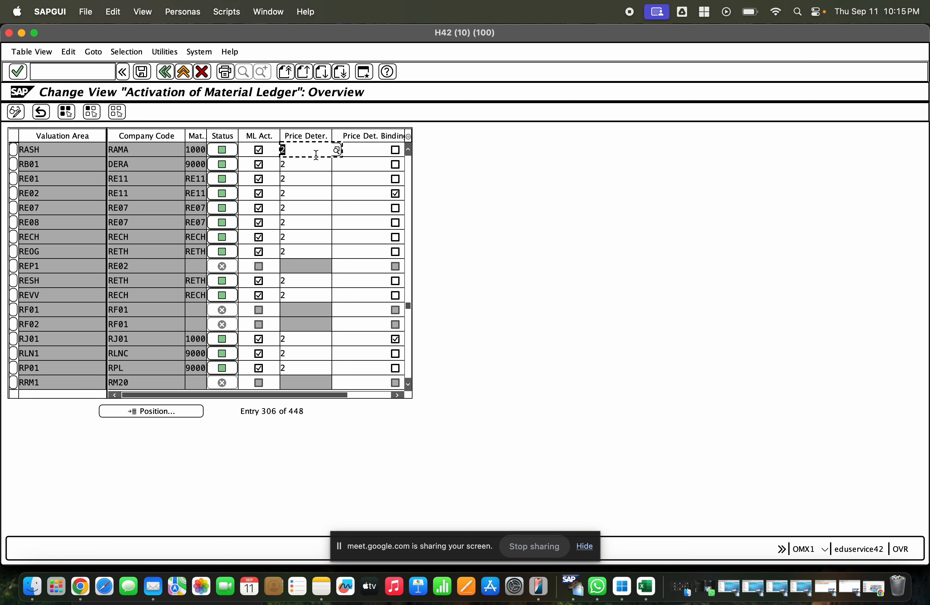
left_click(190, 143)
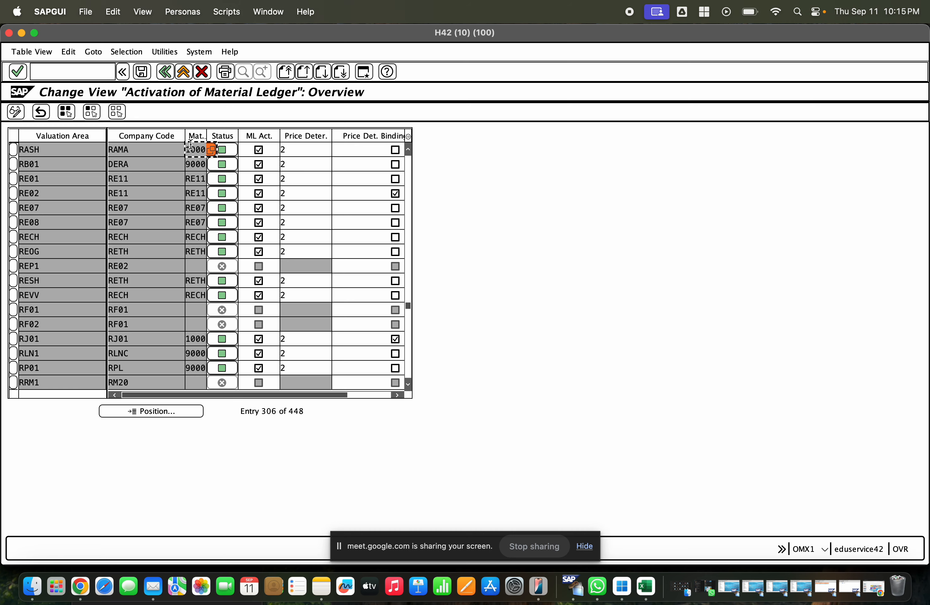
left_click(166, 71)
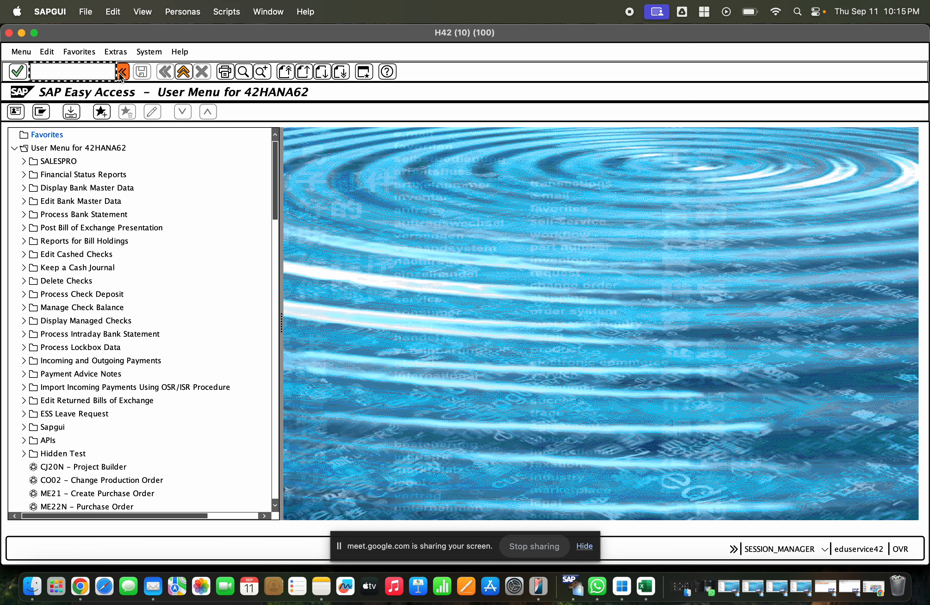
- Switch to another SAP session and open Production Startup of Mat. Ledger with transaction CKMSTART
type("om")
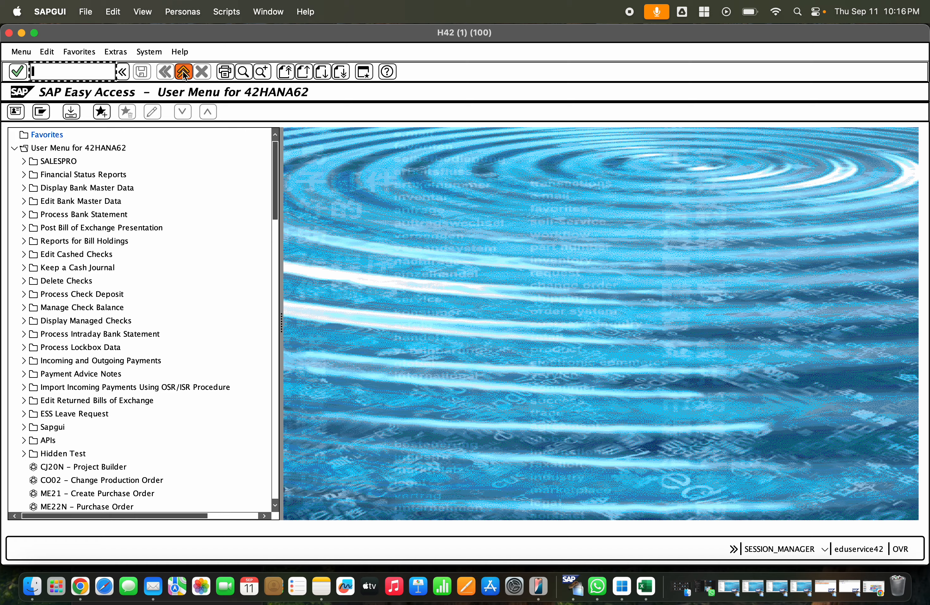
key("super+grave")
left_click(181, 73)
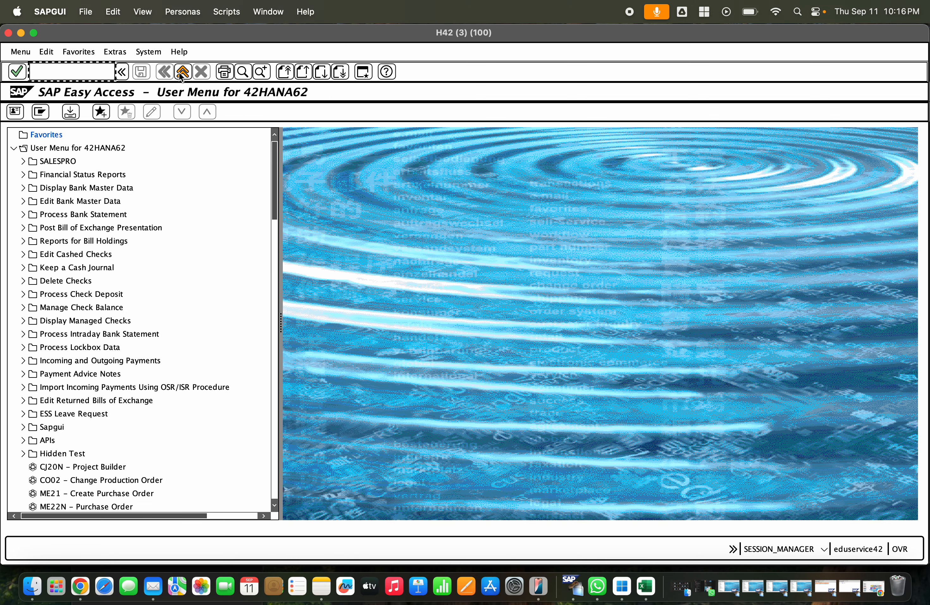
type("ckmstart")
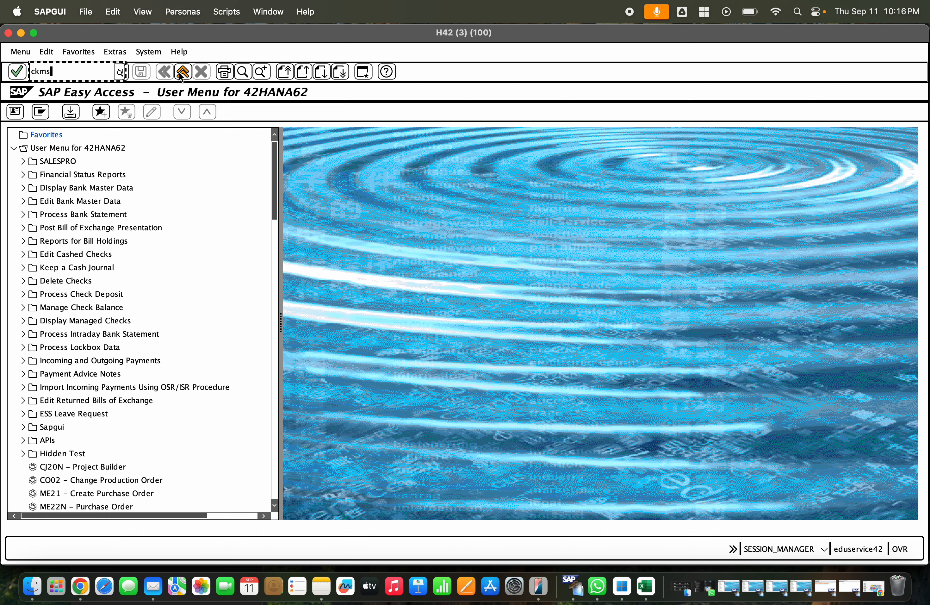
key("Return")
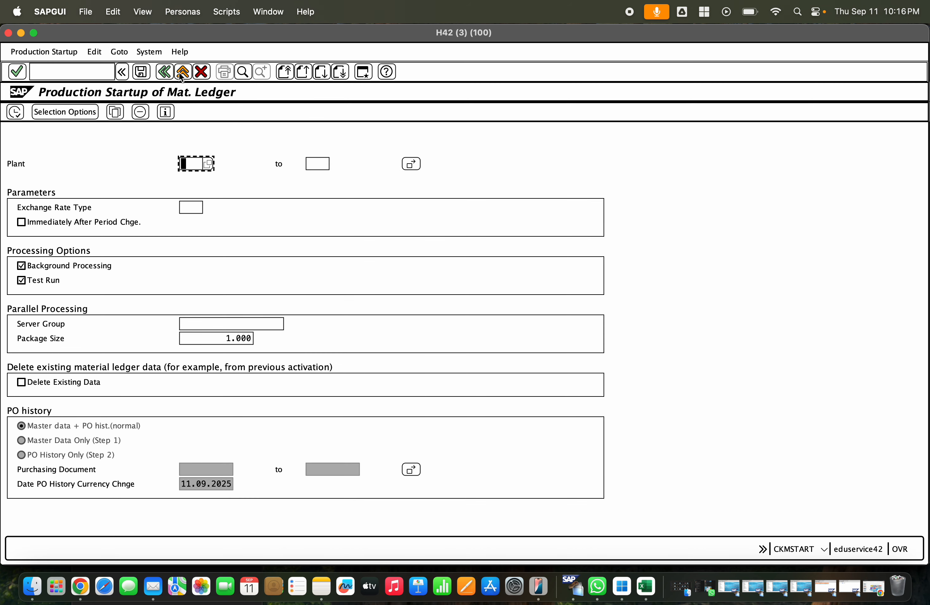
- Set the plant to RASH and turn off Test Run for the material ledger production startup
type("c")
key("BackSpace")
type("rash")
left_click(51, 280)
- Switch to Google Meet in Chrome, share the entire screen with the meeting, and minimize the meeting window
left_click(80, 586)
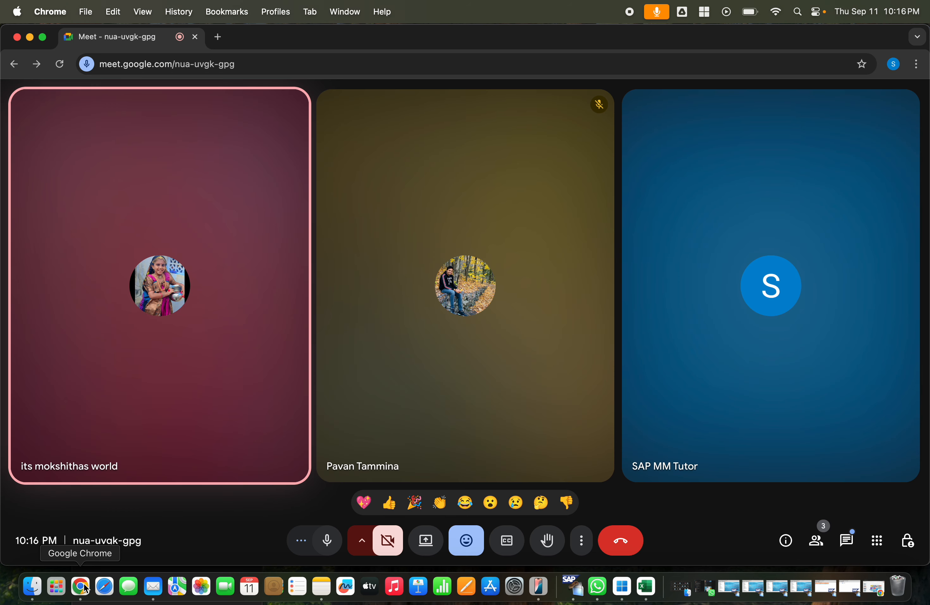
left_click(426, 543)
left_click(564, 142)
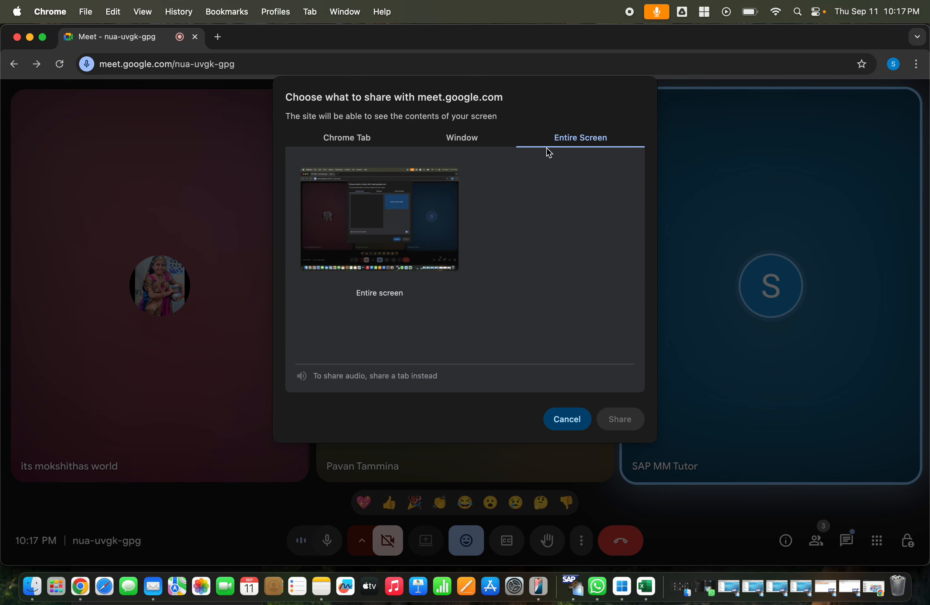
left_click(432, 207)
left_click(641, 423)
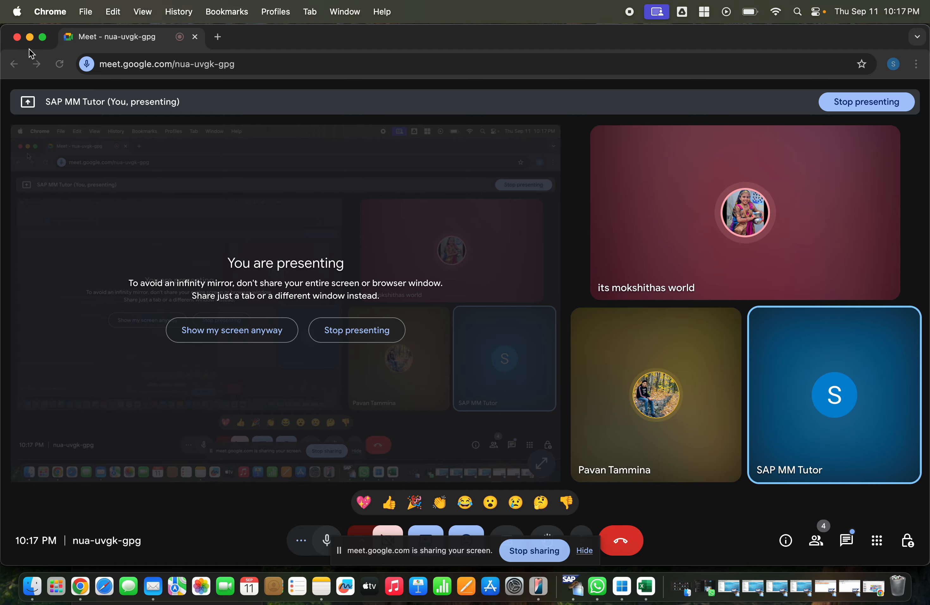
left_click(30, 37)
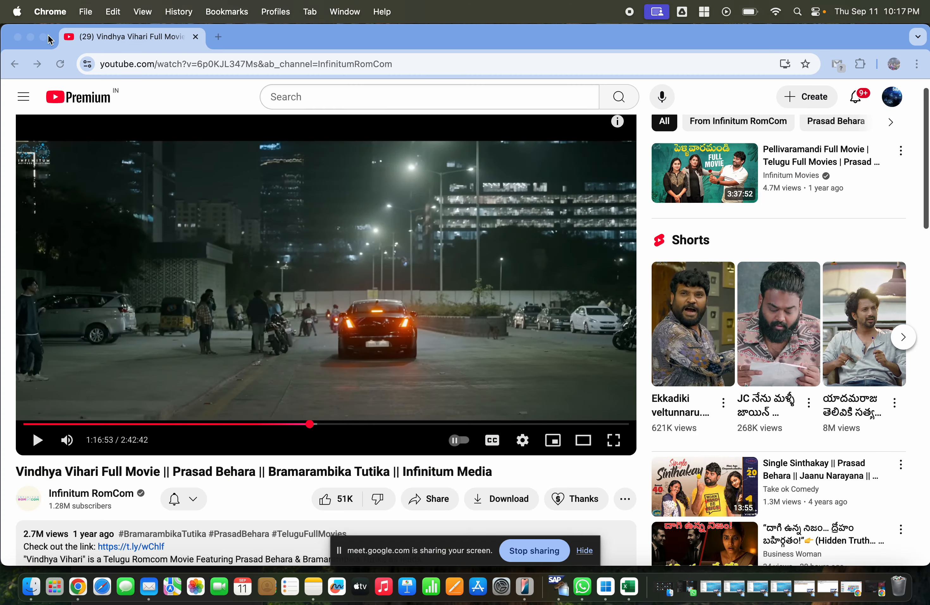
- Minimize the YouTube window in Chrome and restore the minimized SAP session windows
left_click(30, 37)
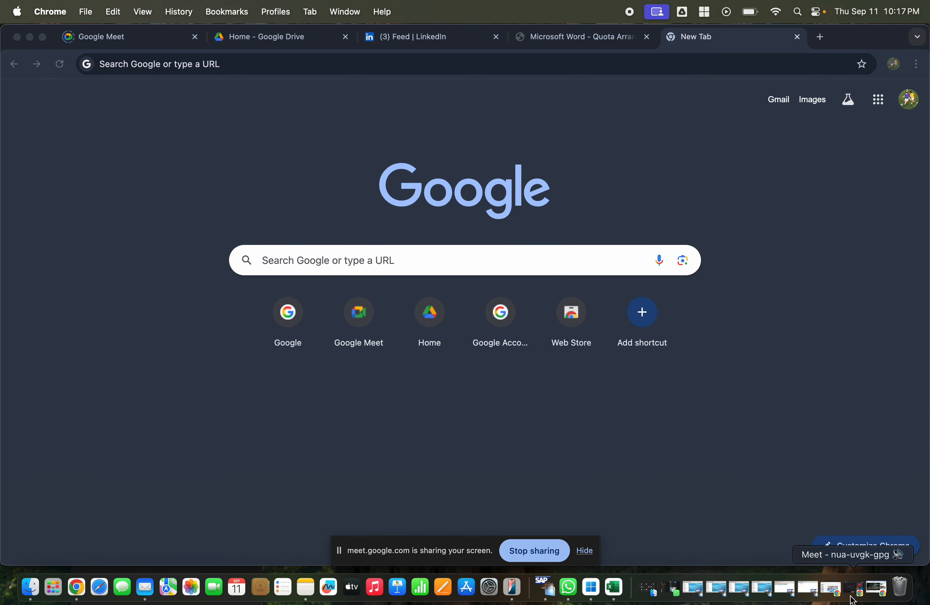
left_click(825, 592)
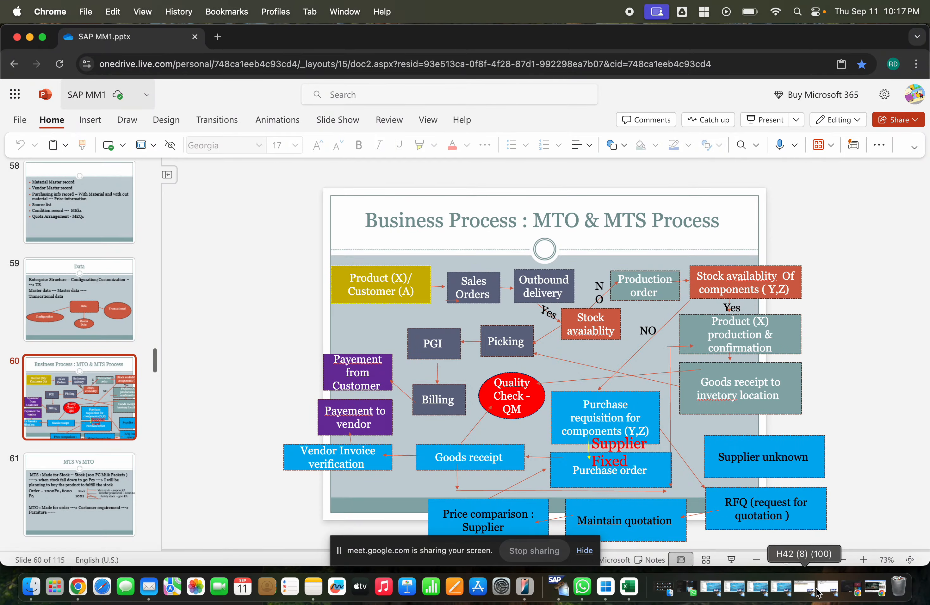
left_click(821, 589)
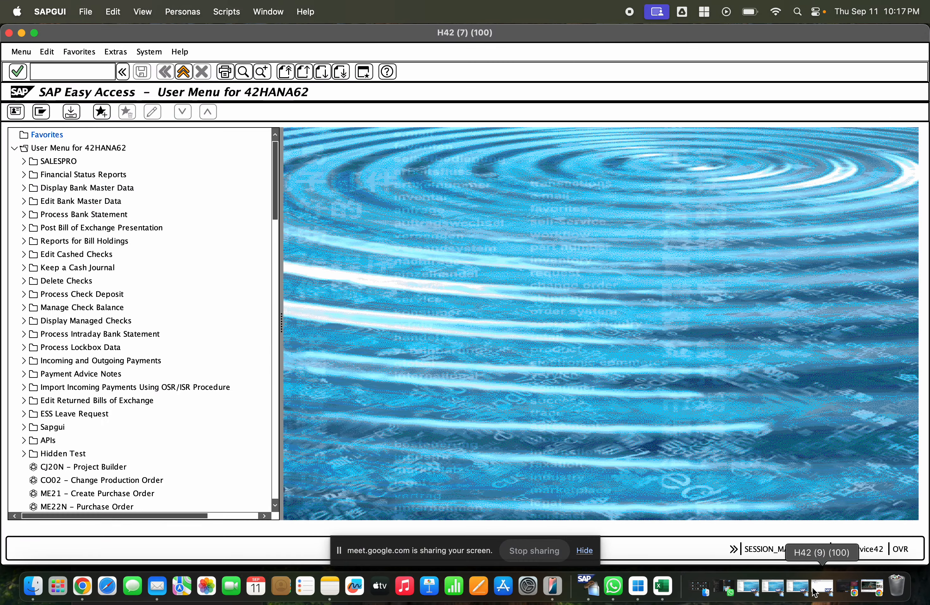
left_click(808, 589)
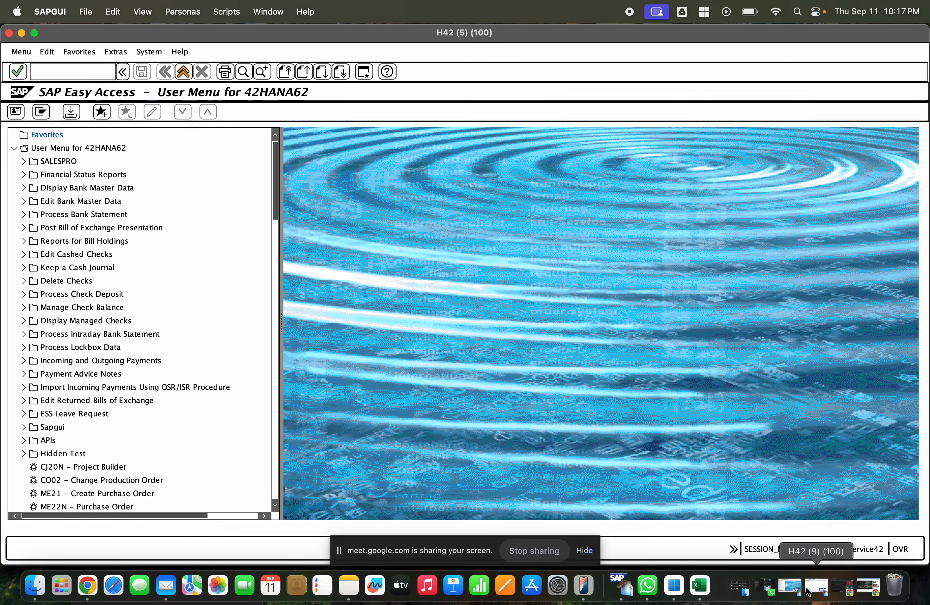
left_click(807, 589)
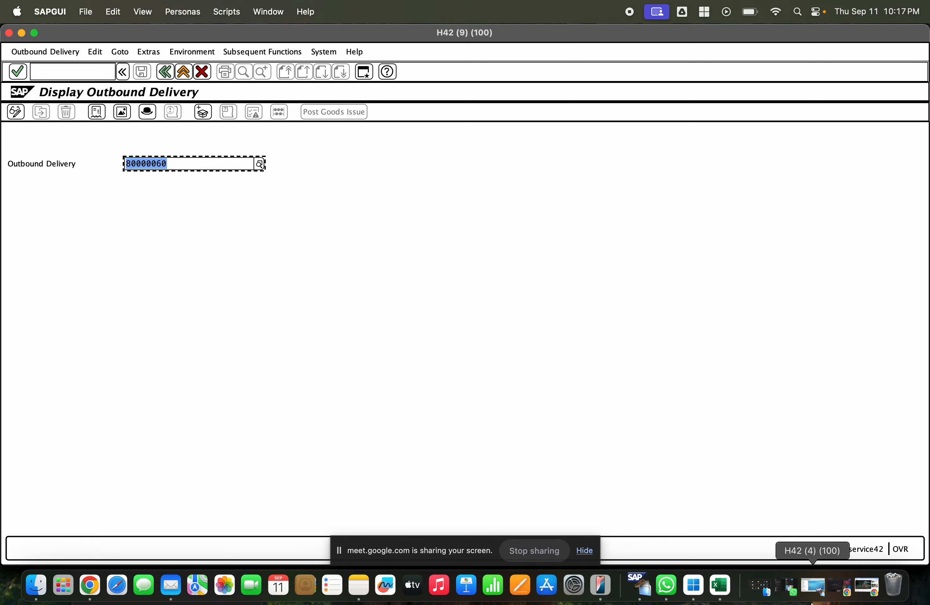
left_click(805, 589)
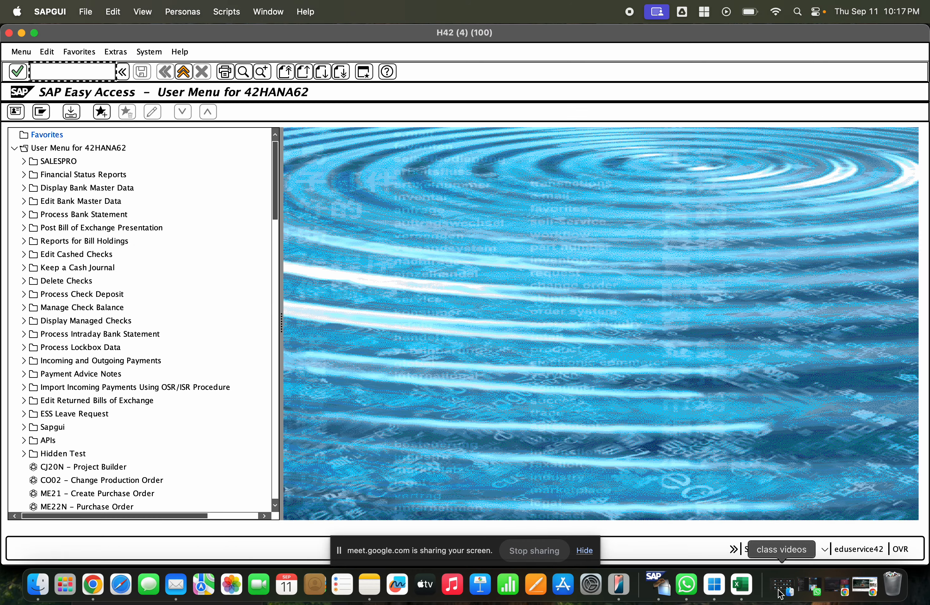
- Exit the Display Stock in Transit report and bring up the SAP session with Production Startup of Mat. Ledger
left_click(186, 72)
left_click(186, 70)
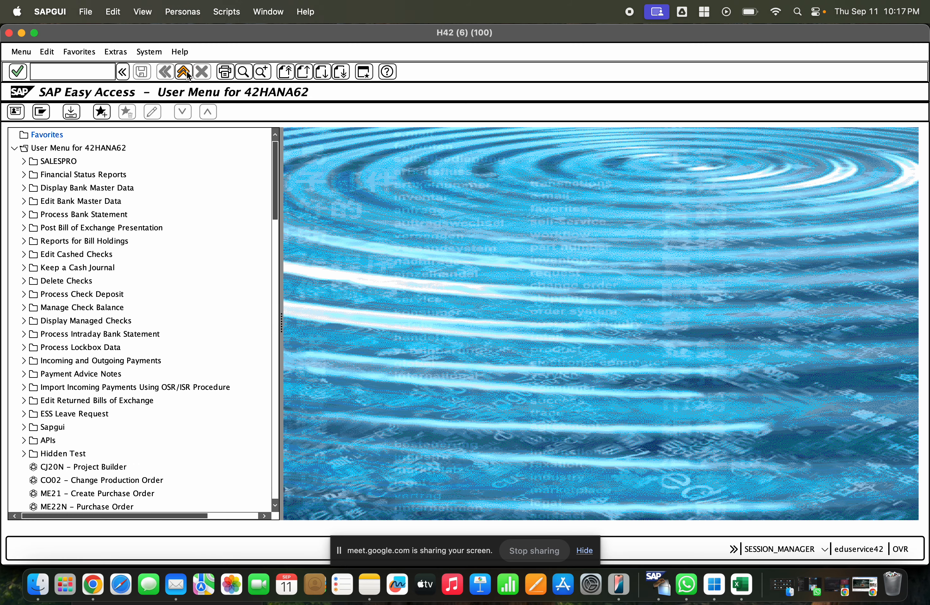
left_click(186, 71)
left_click(186, 73)
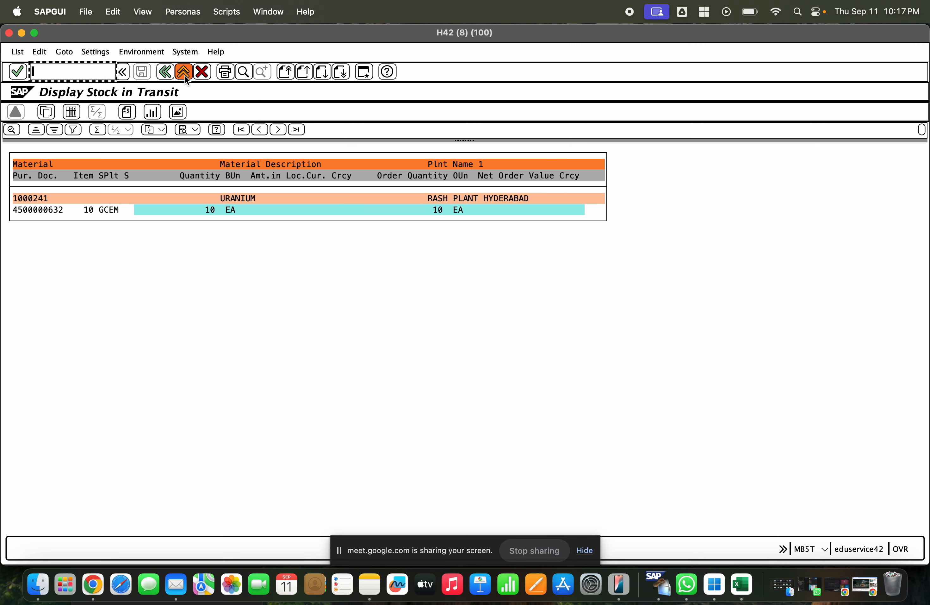
left_click(185, 75)
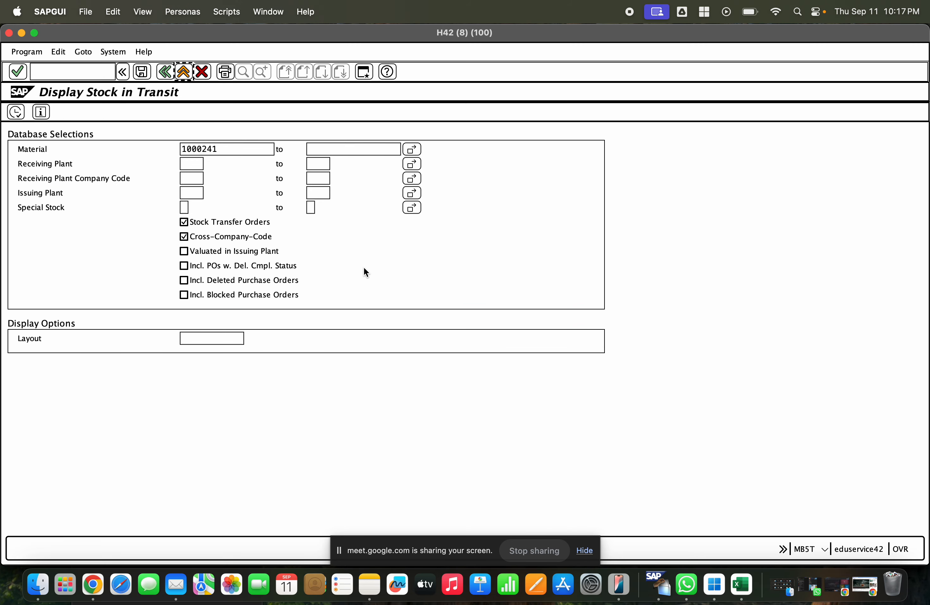
left_click(181, 71)
left_click(183, 73)
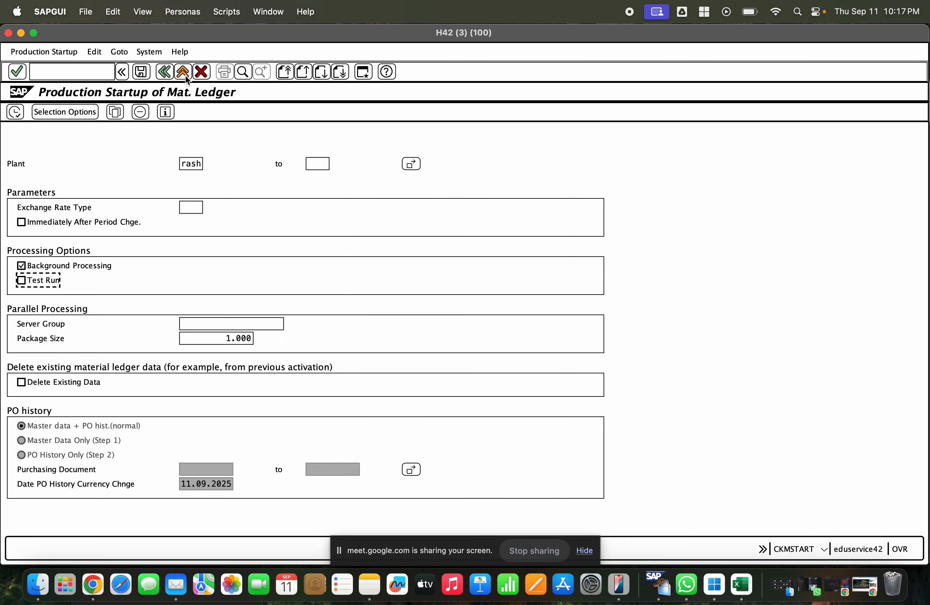
- Execute the material ledger production startup for plant RASH as a background job with output device lp01
left_click(200, 168)
left_click(20, 117)
left_click(625, 312)
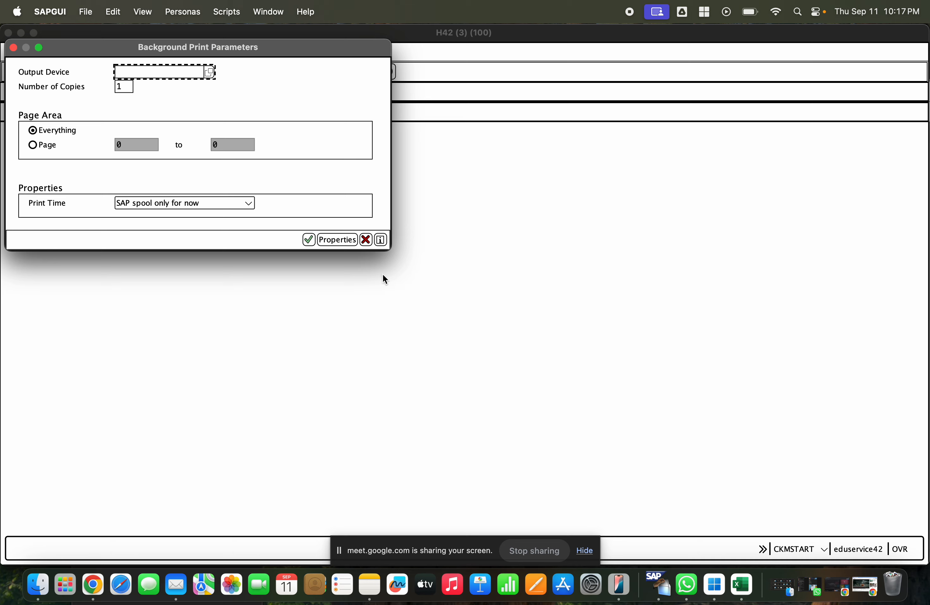
type("l")
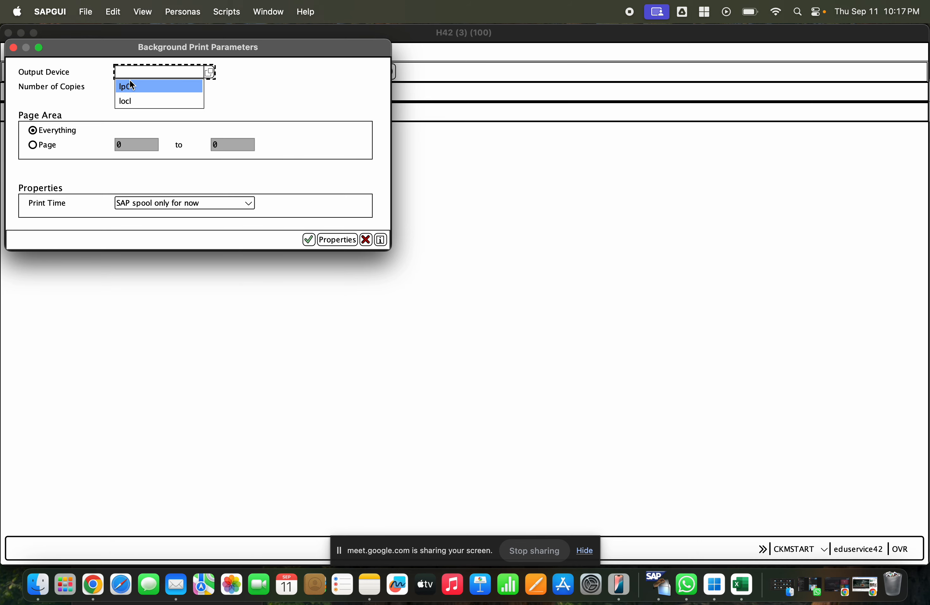
left_click(127, 85)
left_click(337, 238)
left_click(309, 239)
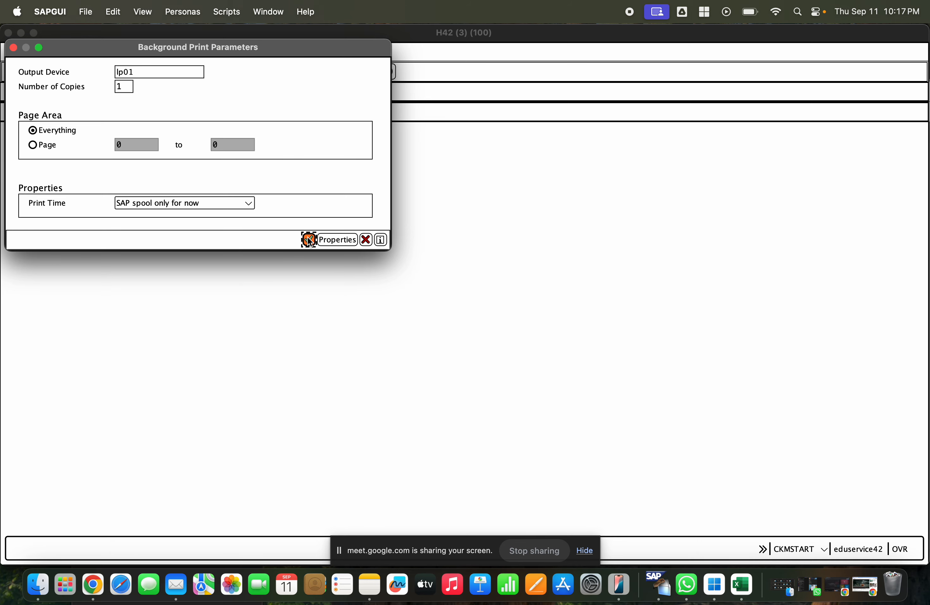
key("Return")
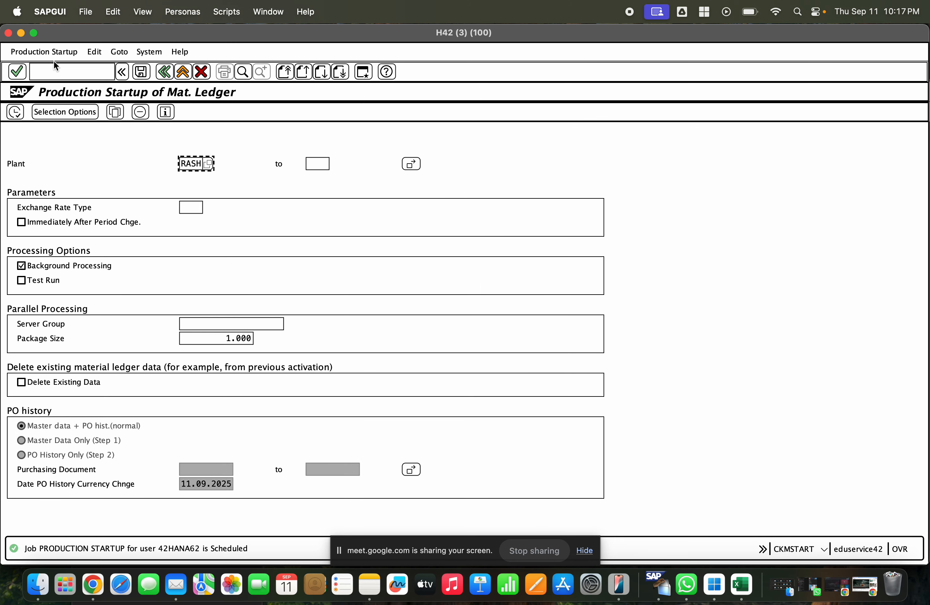
- Open the job selection with transaction SM37, include scheduled jobs, and list the background jobs
left_click(55, 72)
type("/ns")
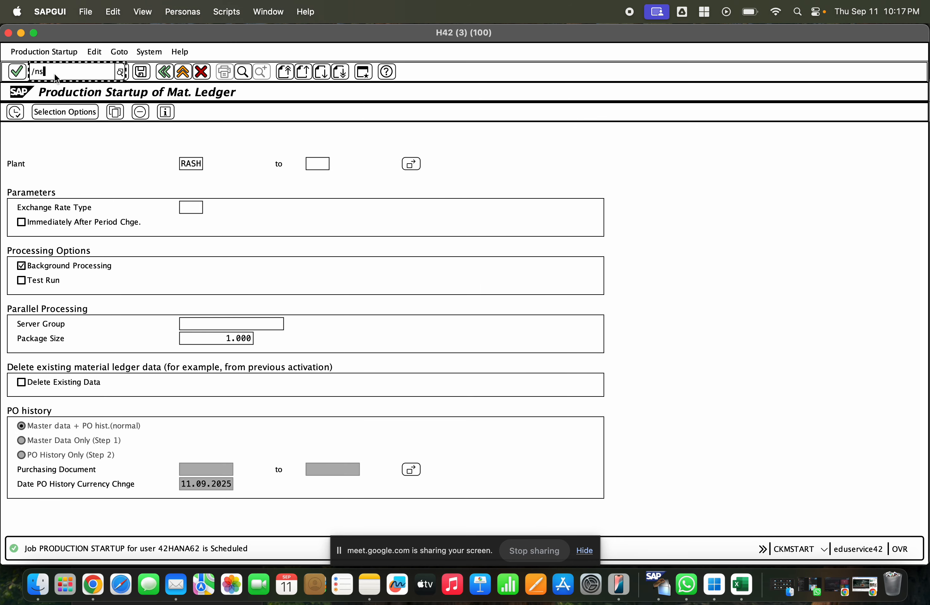
type("m37")
key("Return")
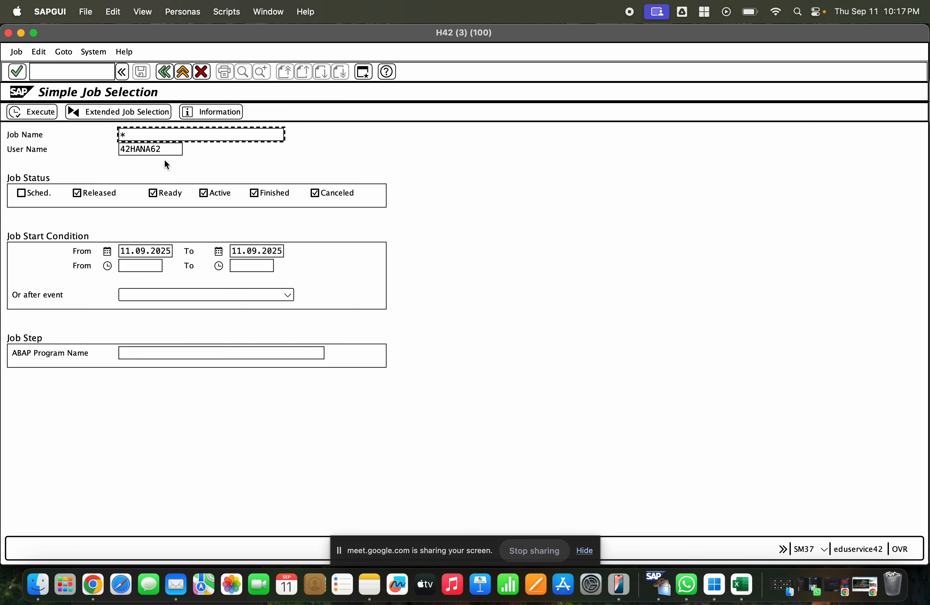
left_click_drag(166, 150, 100, 152)
left_click(40, 192)
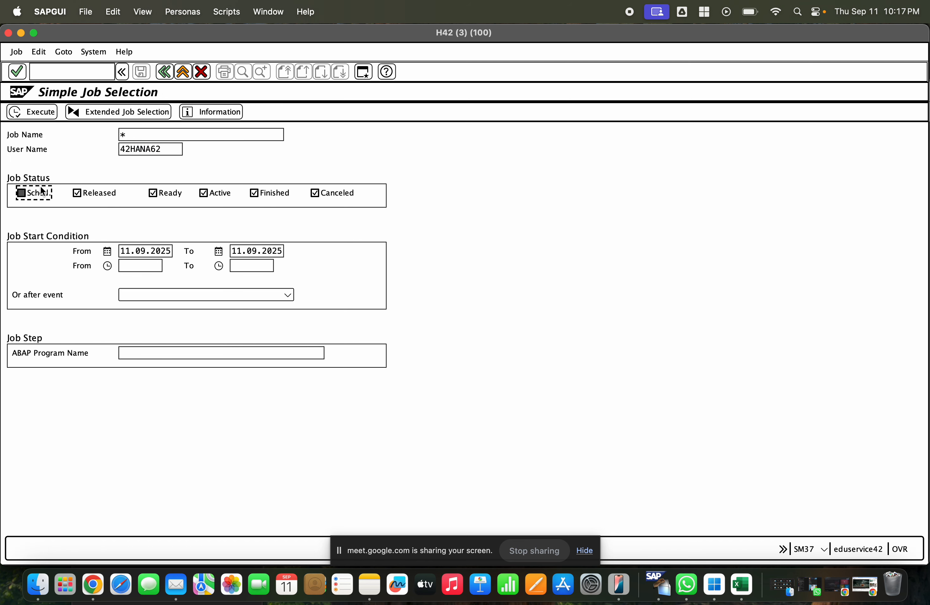
left_click(16, 115)
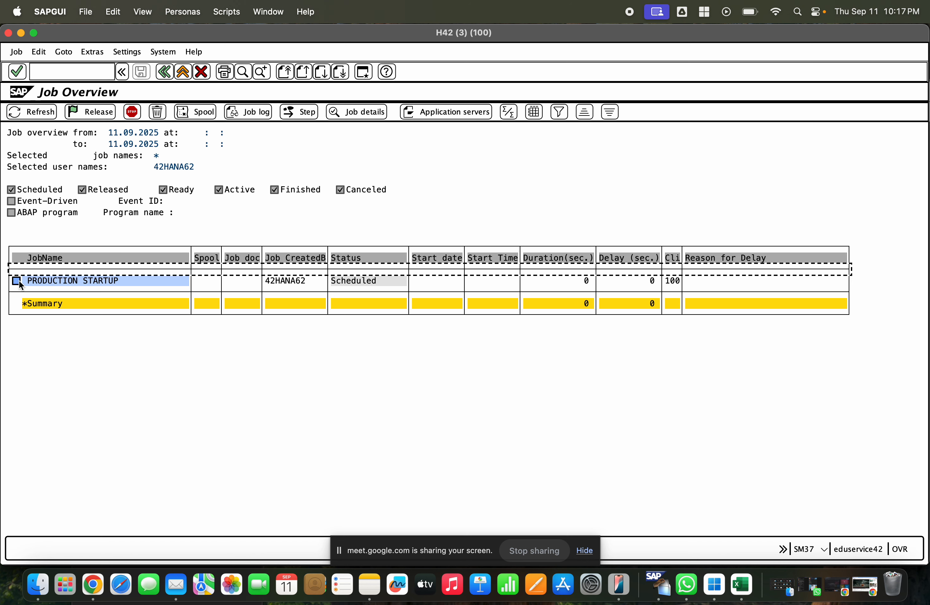
- Release the PRODUCTION STARTUP job with an immediate start and refresh the job overview
left_click(18, 280)
left_click(83, 116)
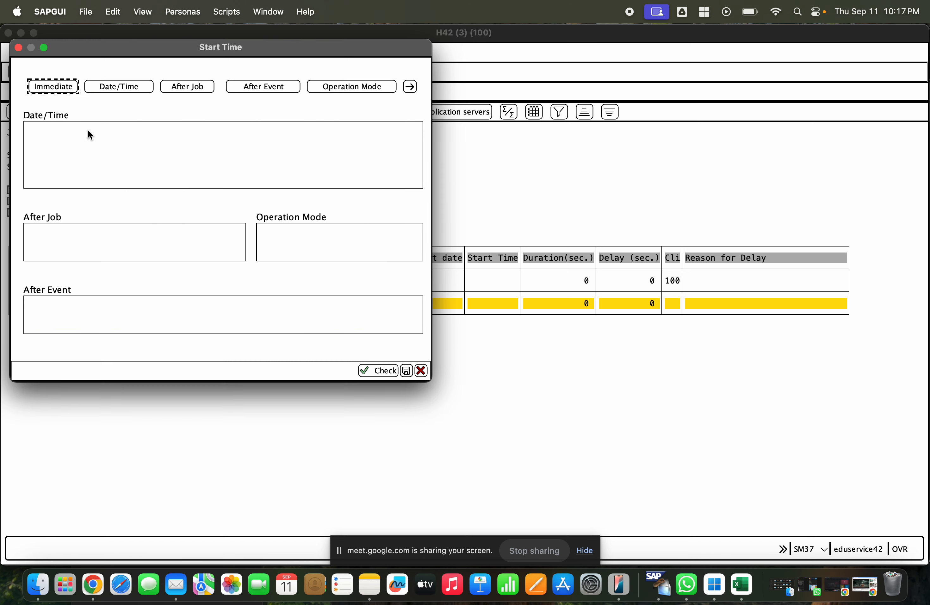
left_click(69, 89)
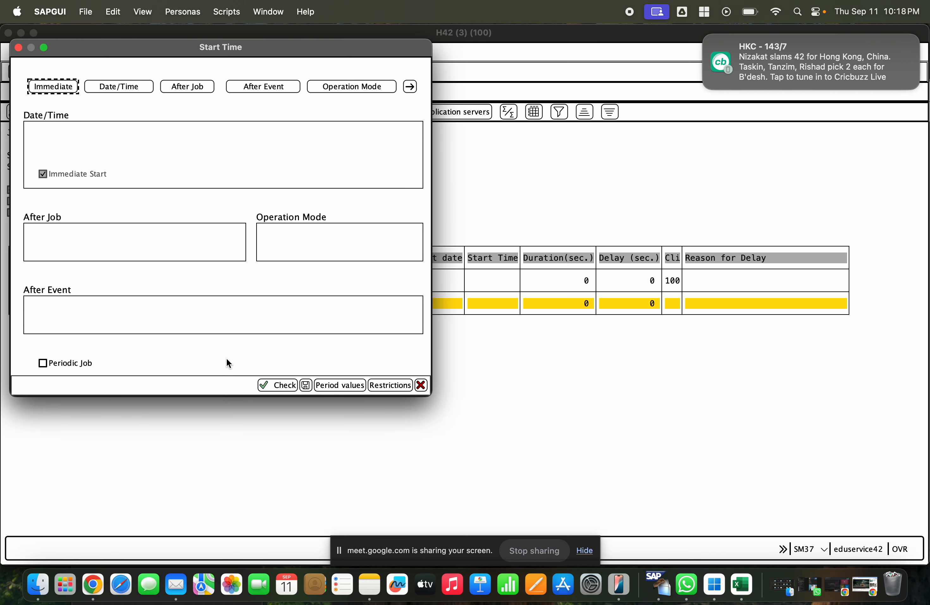
left_click(302, 385)
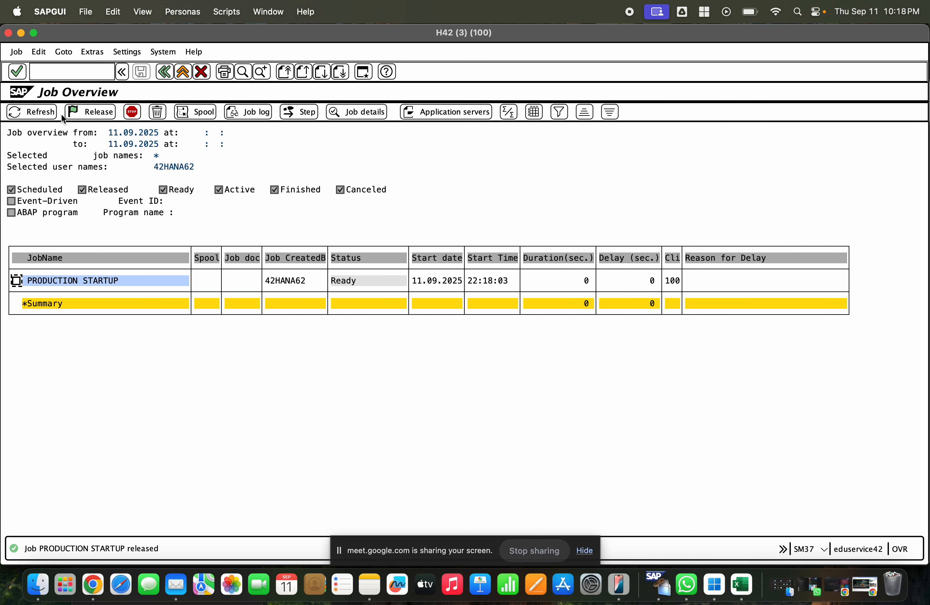
left_click(42, 111)
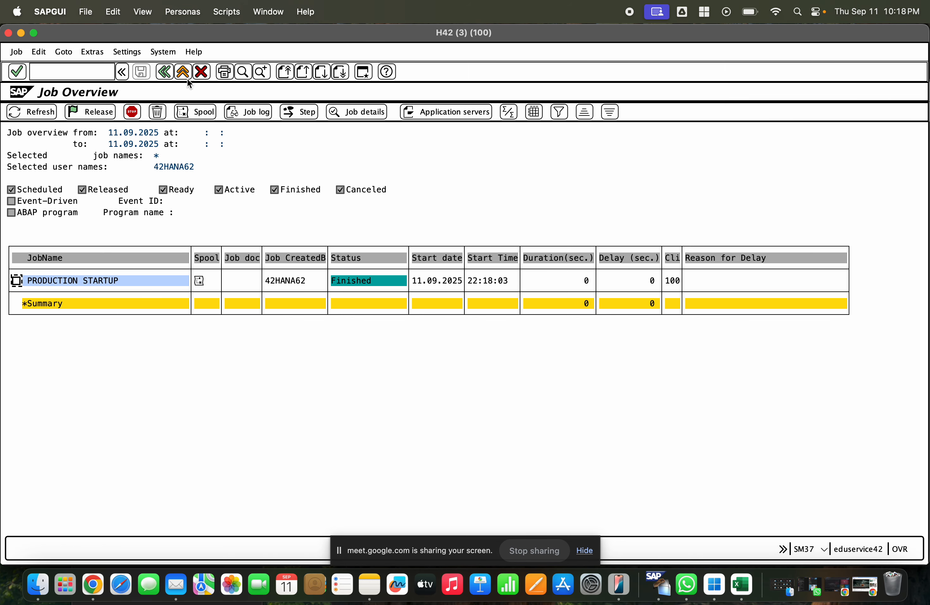
- Leave the job overview, open MIGO, and load the stock transfer's outbound delivery for goods receipt
left_click(182, 71)
left_click(181, 72)
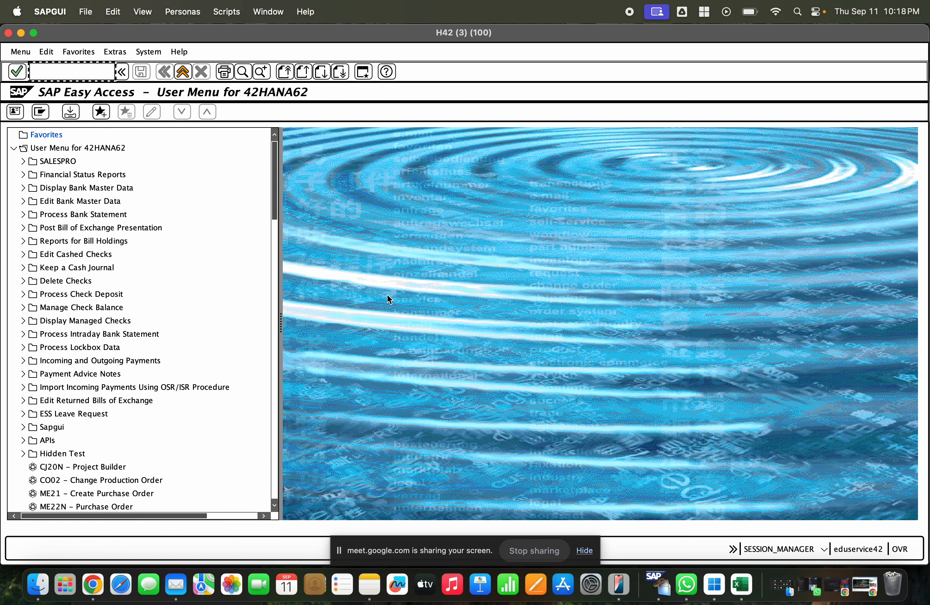
type("migo")
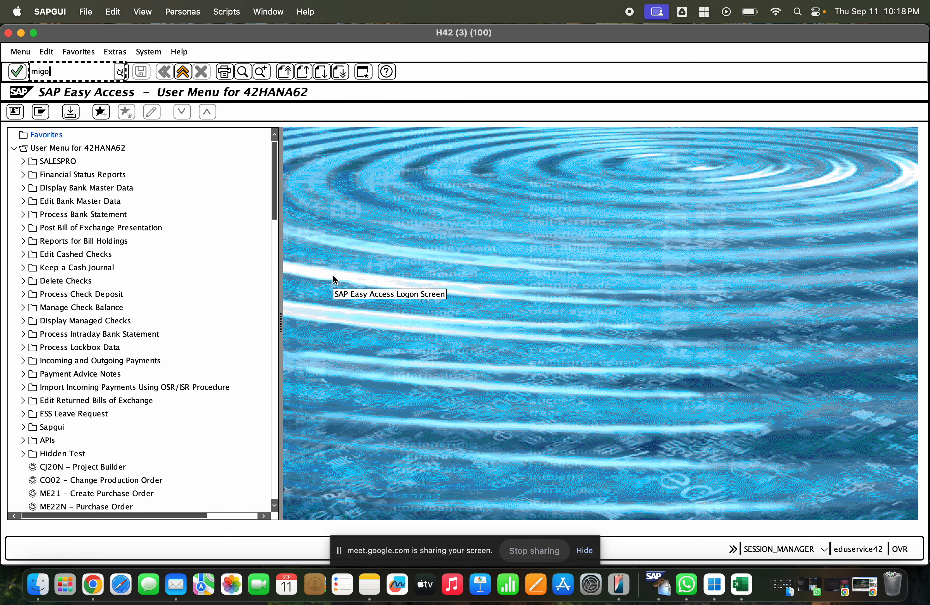
key("Return")
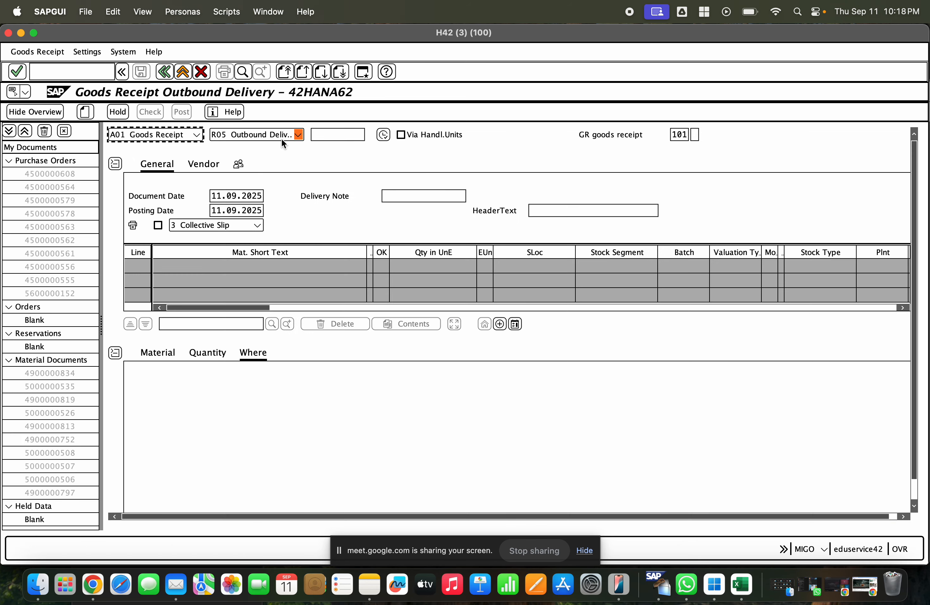
left_click(343, 135)
left_click(344, 135)
left_click(346, 150)
key("Return")
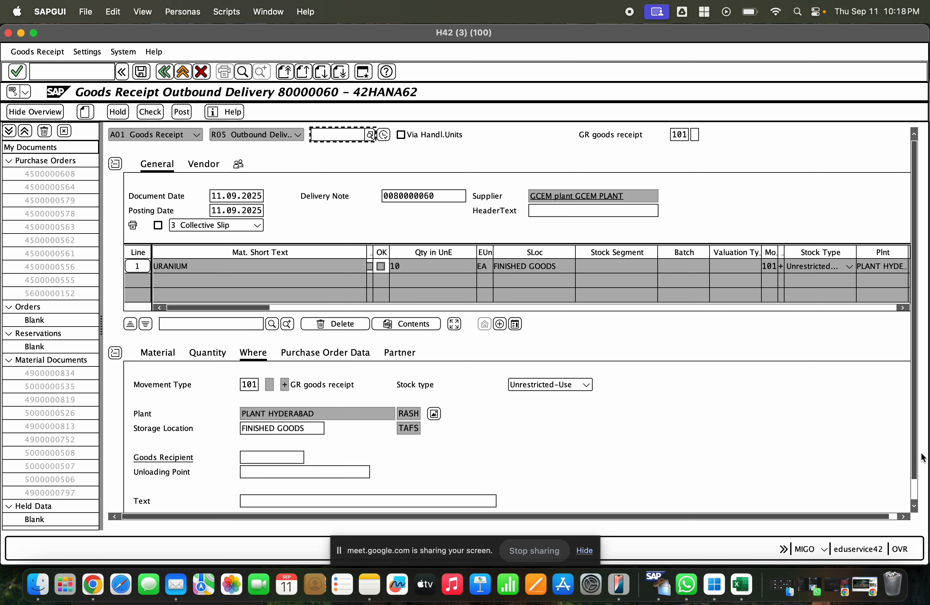
- Mark the URANIUM item as OK, check the goods receipt document, and try to post it
left_click(913, 488)
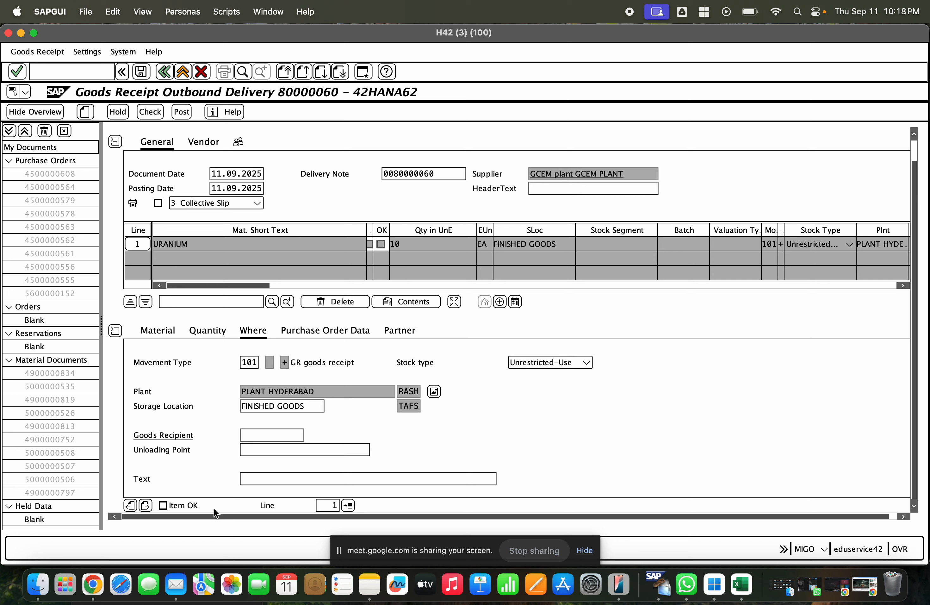
left_click(208, 330)
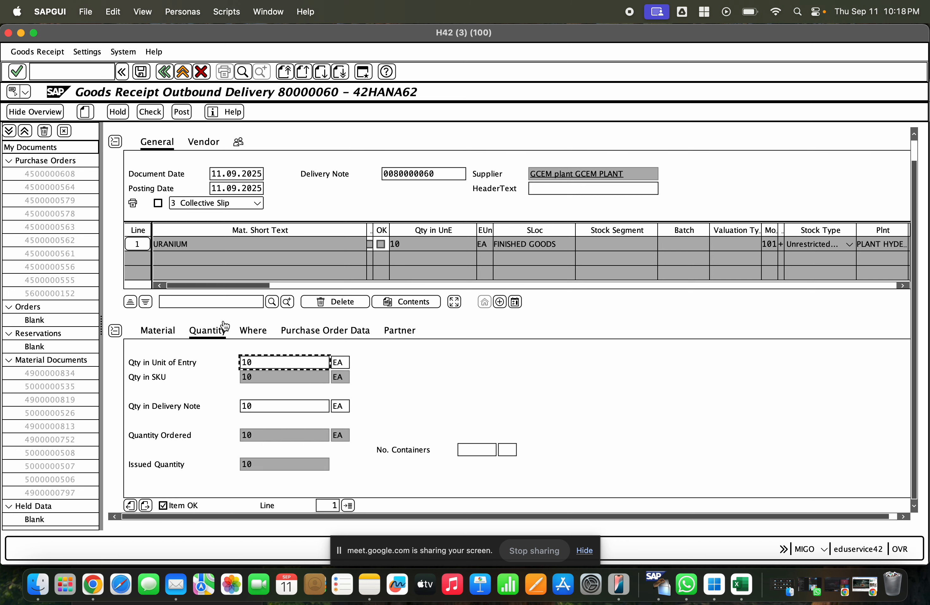
left_click(150, 112)
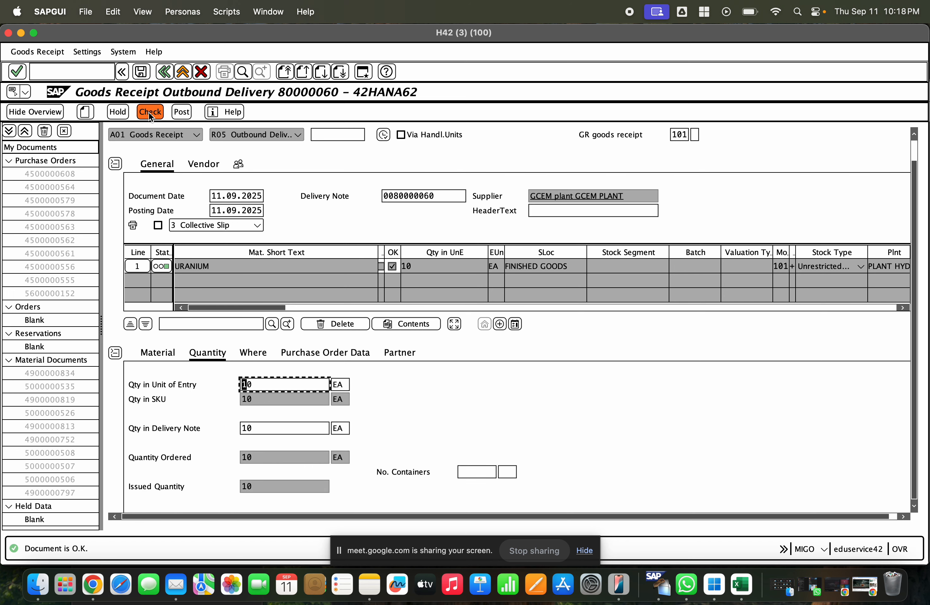
left_click(181, 111)
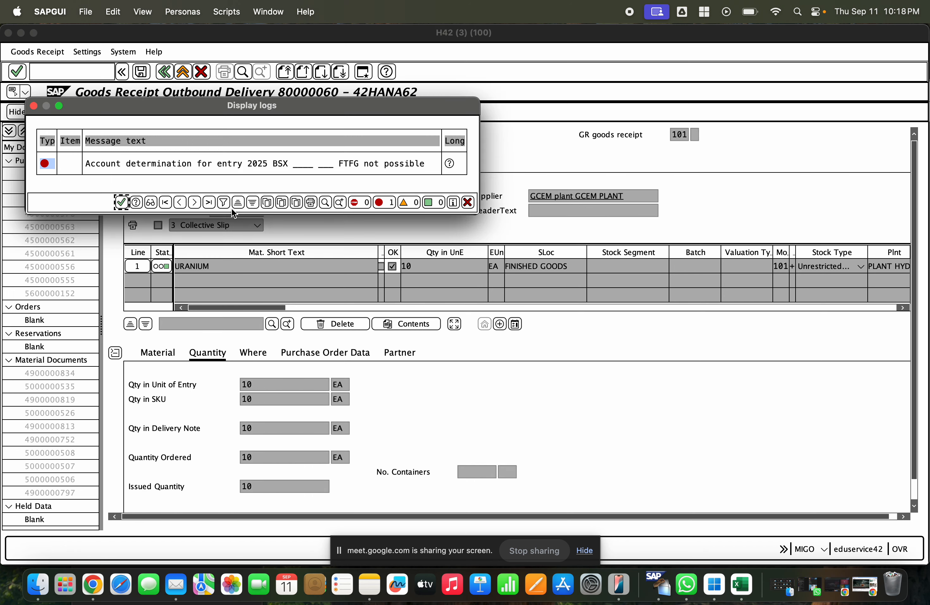
left_click(121, 202)
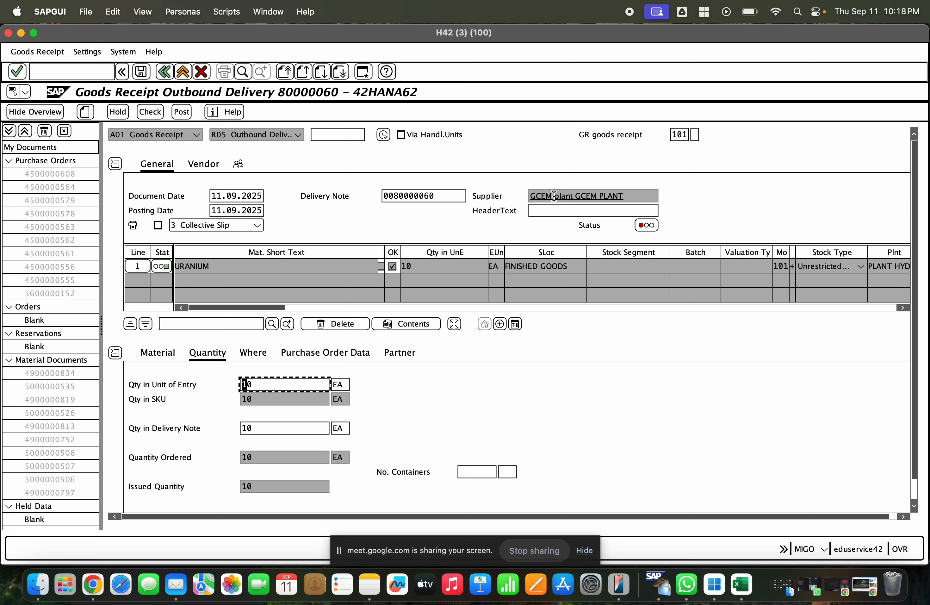
- In another SAP session, open transaction OBYC and the BSX inventory posting accounts for chart of accounts 2025
key("super+grave")
type("obyc")
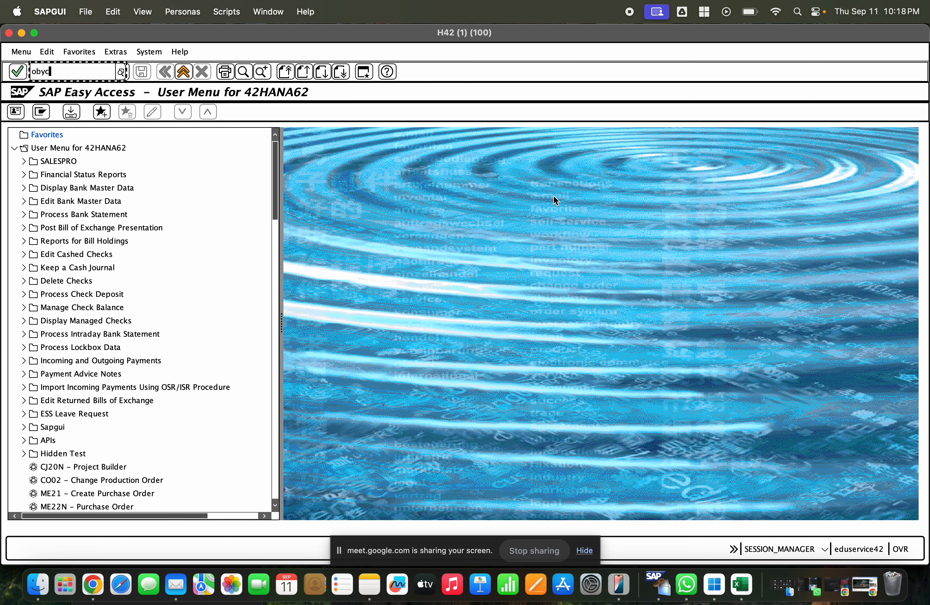
key("Return")
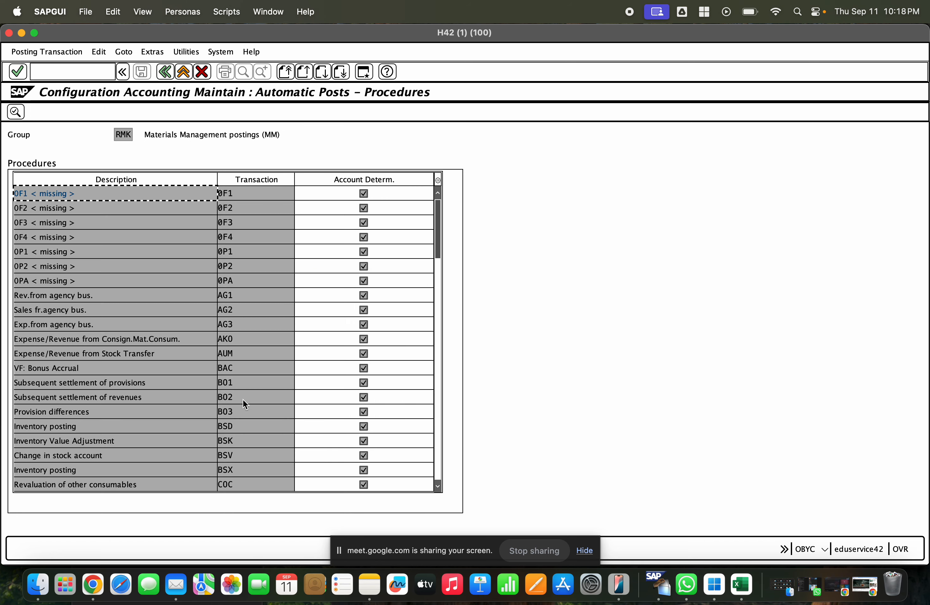
scroll(243, 399, "down", 1)
double_click(234, 456)
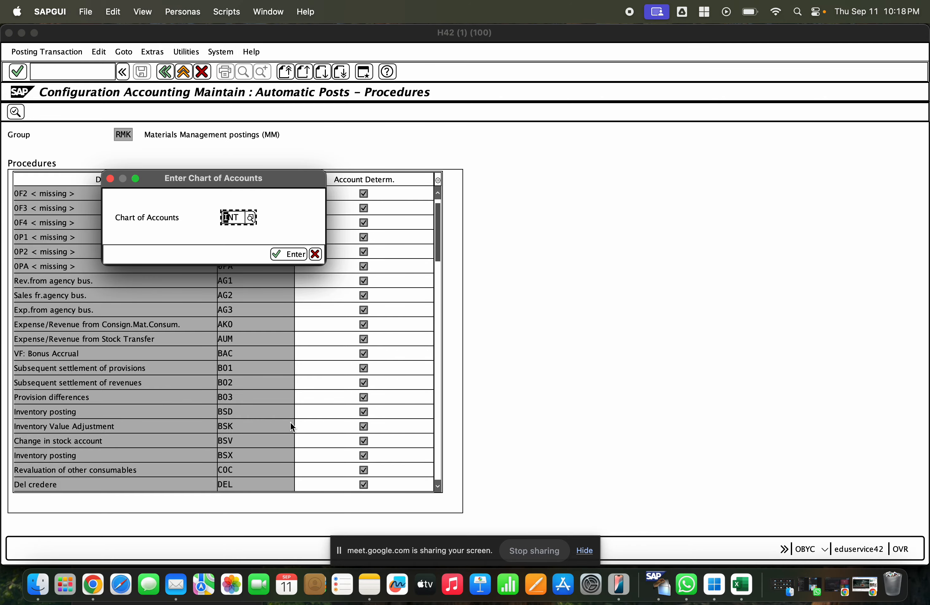
type("2025")
key("Return")
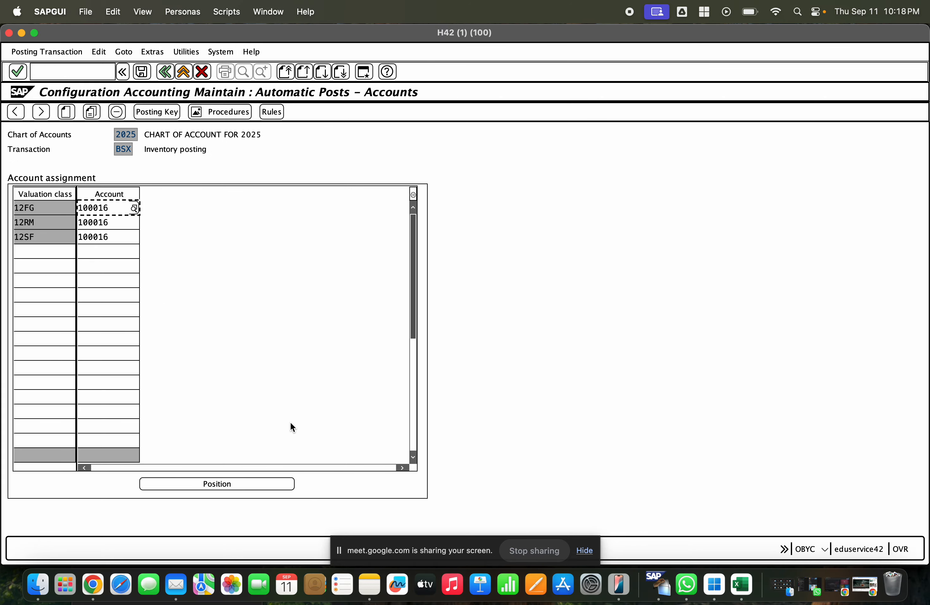
- Reread the goods receipt's error log, return to OBYC, and enter valuation class FTFG in a new BSX account assignment row
left_click(21, 34)
left_click(182, 112)
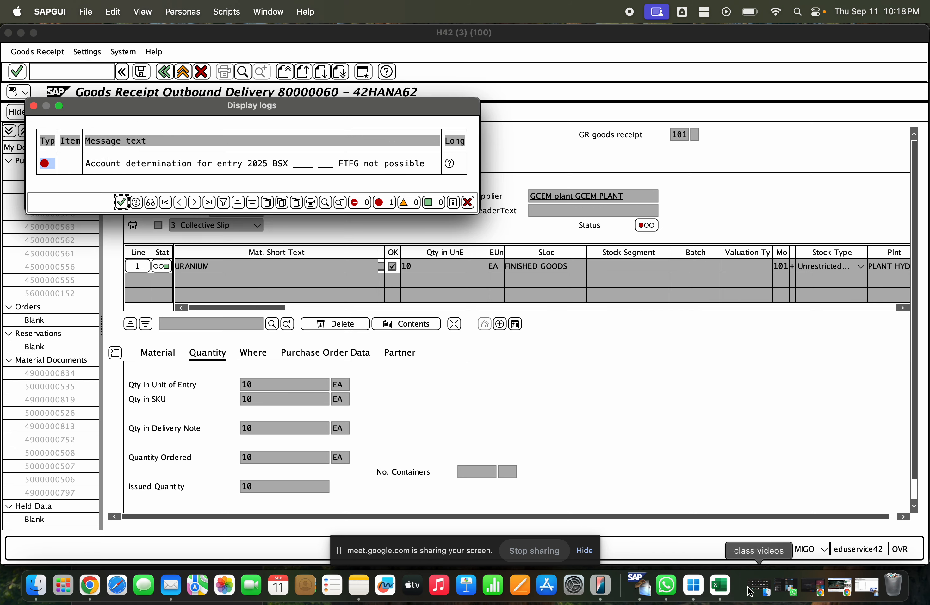
left_click(868, 586)
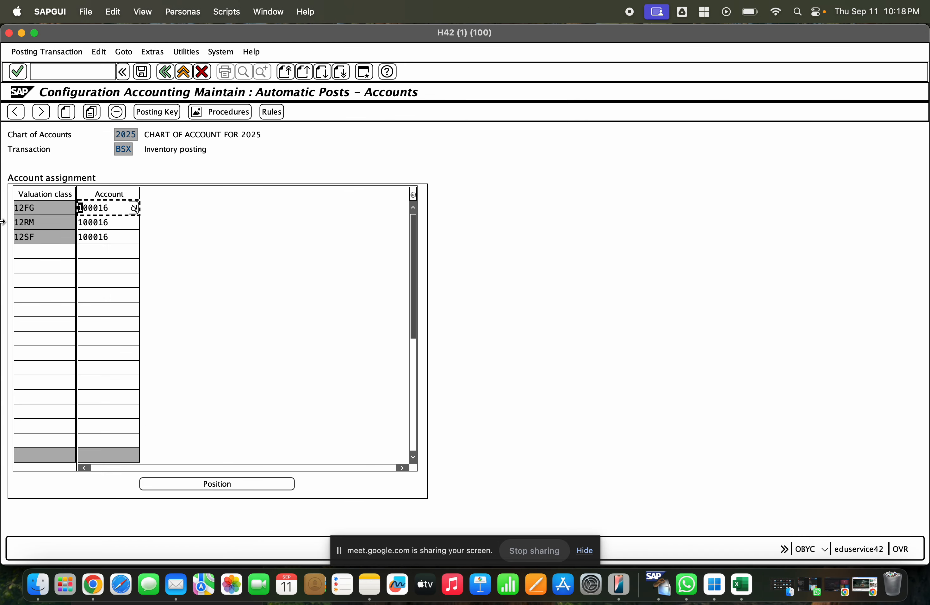
left_click(58, 251)
left_click(108, 253)
key("shift+Tab")
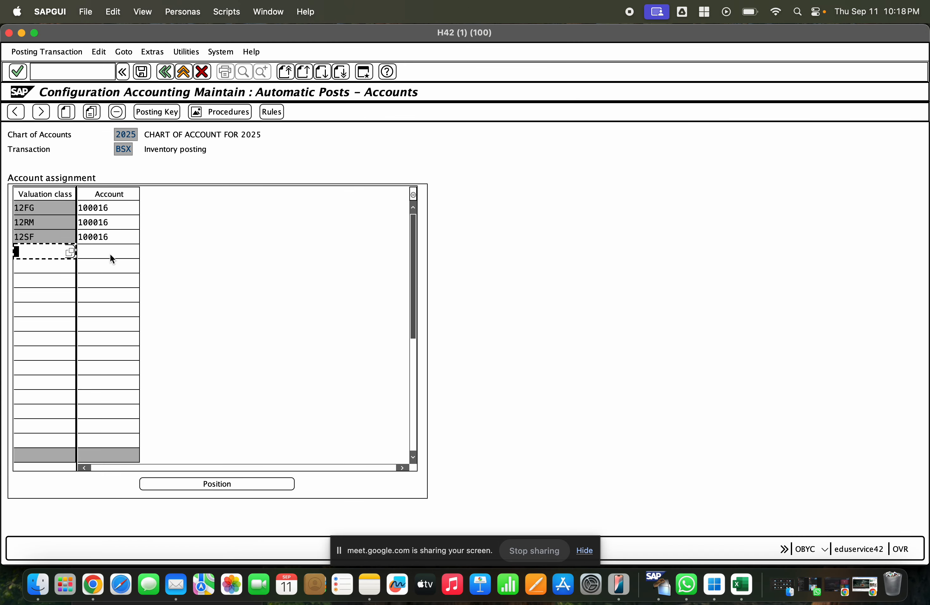
type("ftfg")
key("Tab")
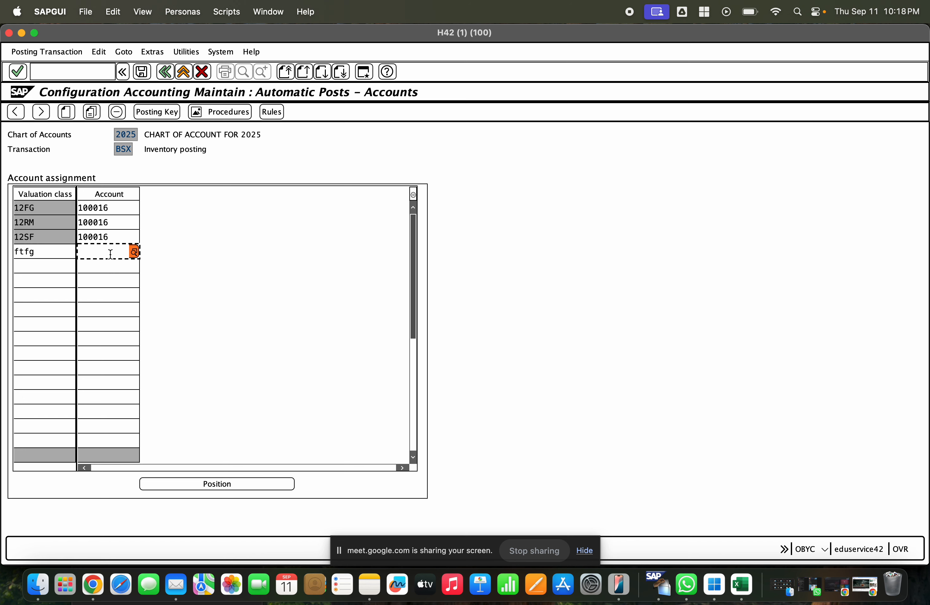
type("10")
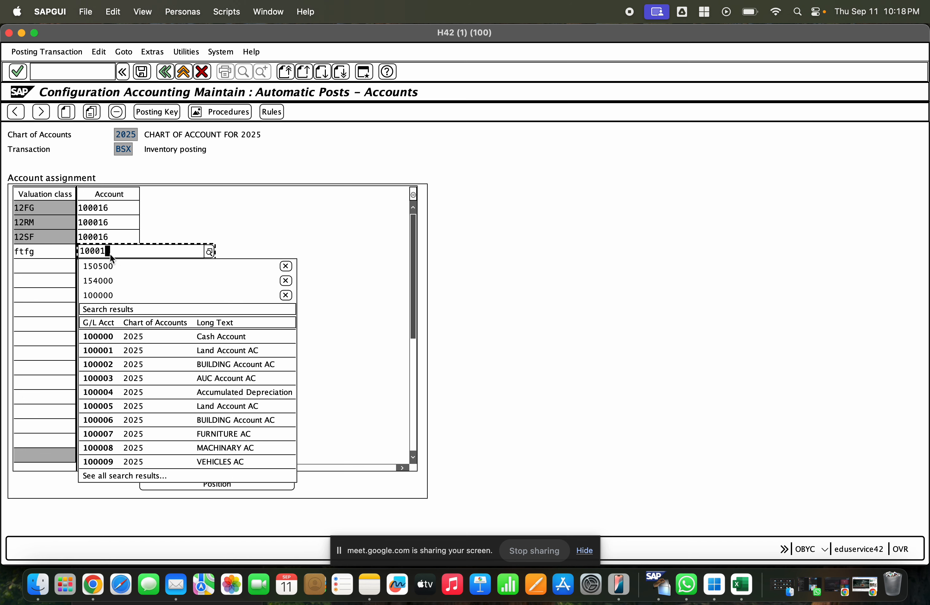
type("001")
key("BackSpace")
key("BackSpace")
key("BackSpace")
key("BackSpace")
key("BackSpace")
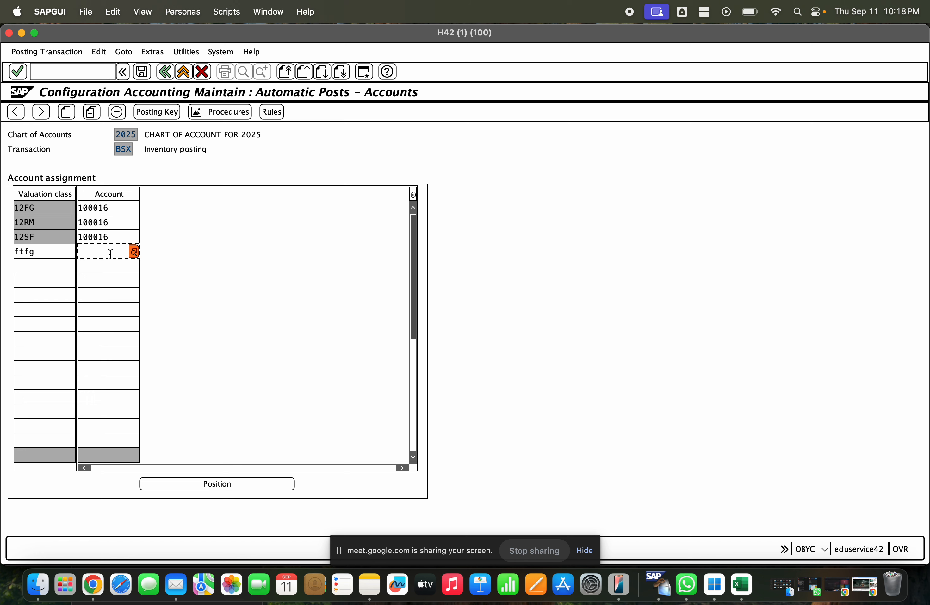
- Copy account 100016 from the 12SF row to the FTFG row and save the assignment with the proposed customizing request
left_click(110, 237)
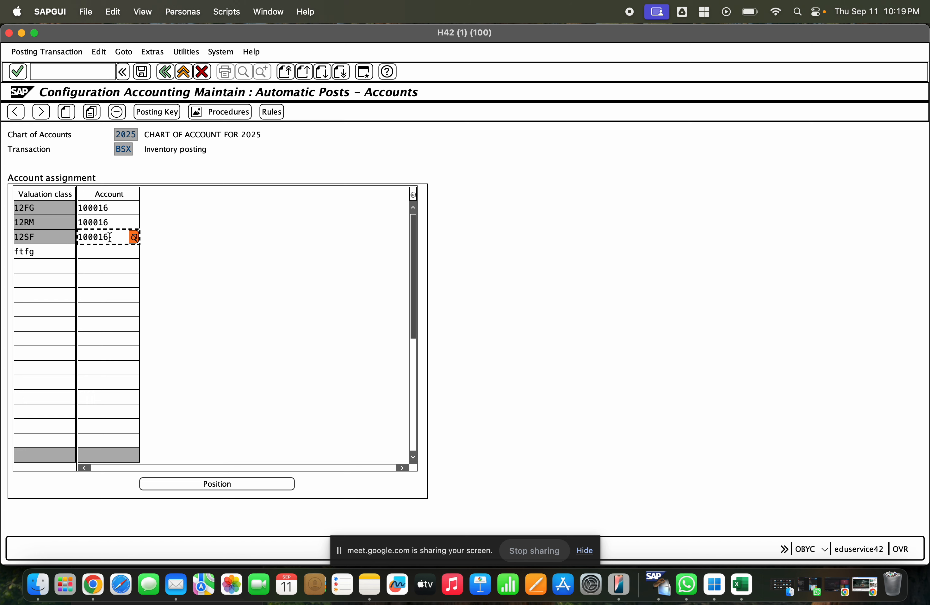
left_click_drag(112, 237, 64, 236)
left_click(86, 251)
key("super+v")
key("Return")
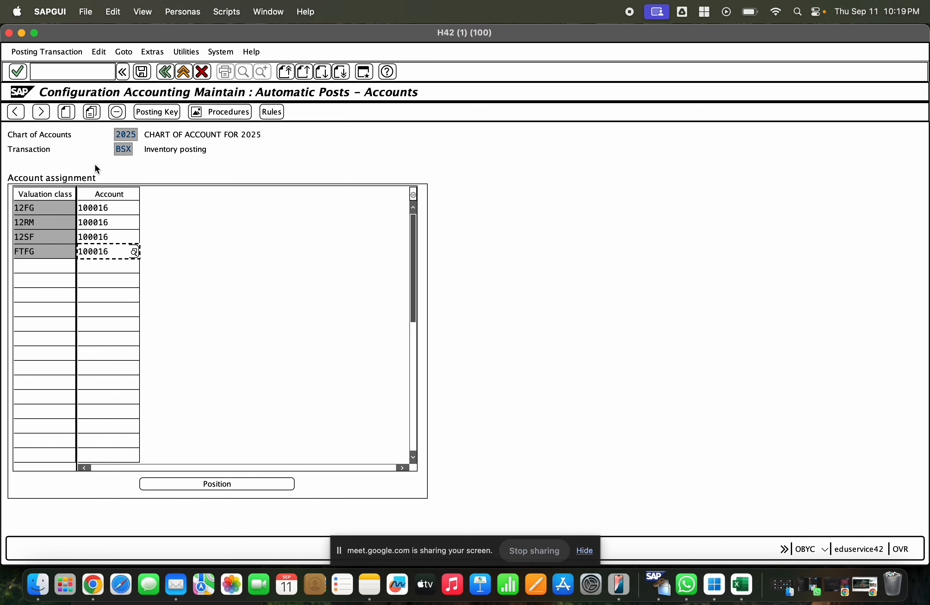
left_click(149, 75)
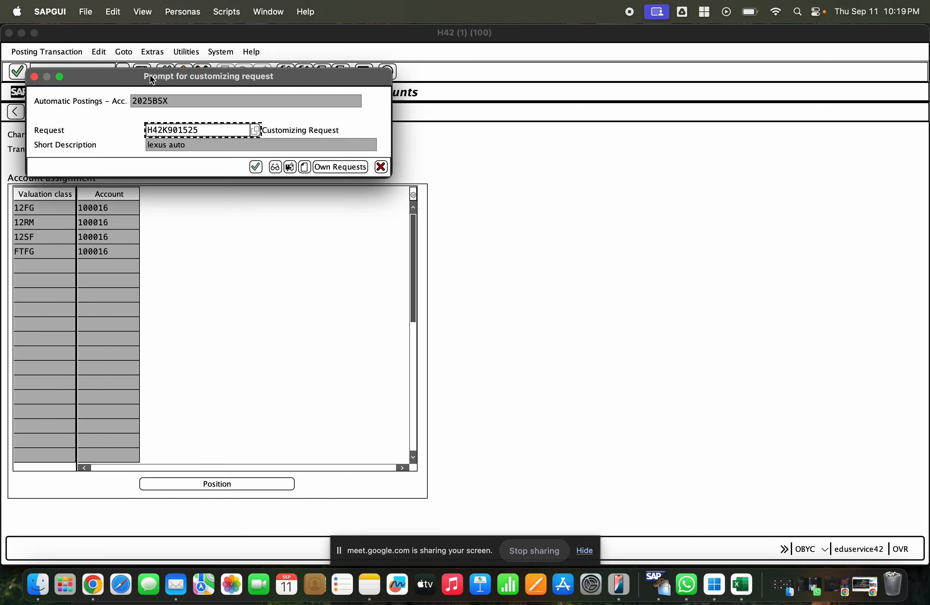
key("Return")
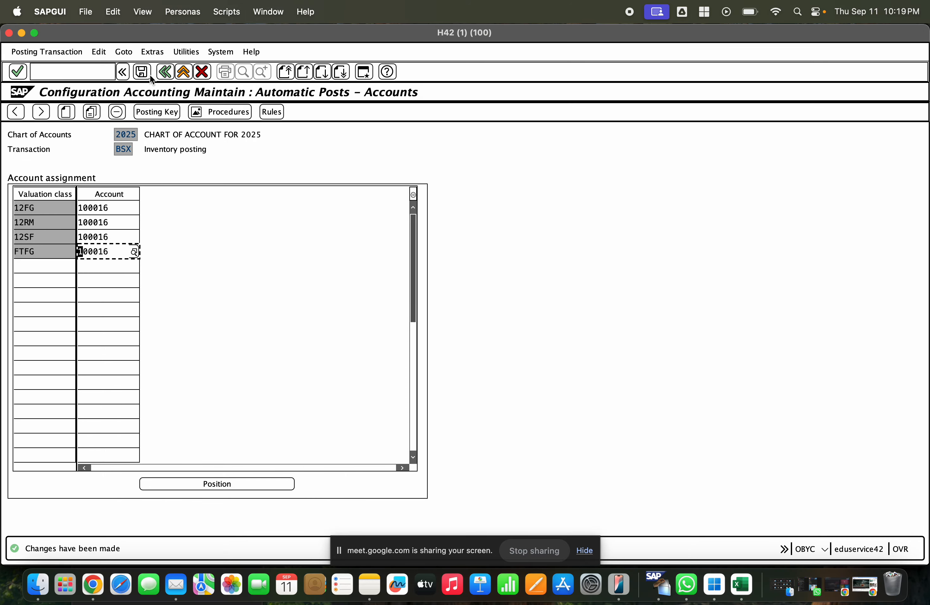
- Return to the goods receipt, close its old error log, and check the document again
left_click(21, 32)
left_click(120, 201)
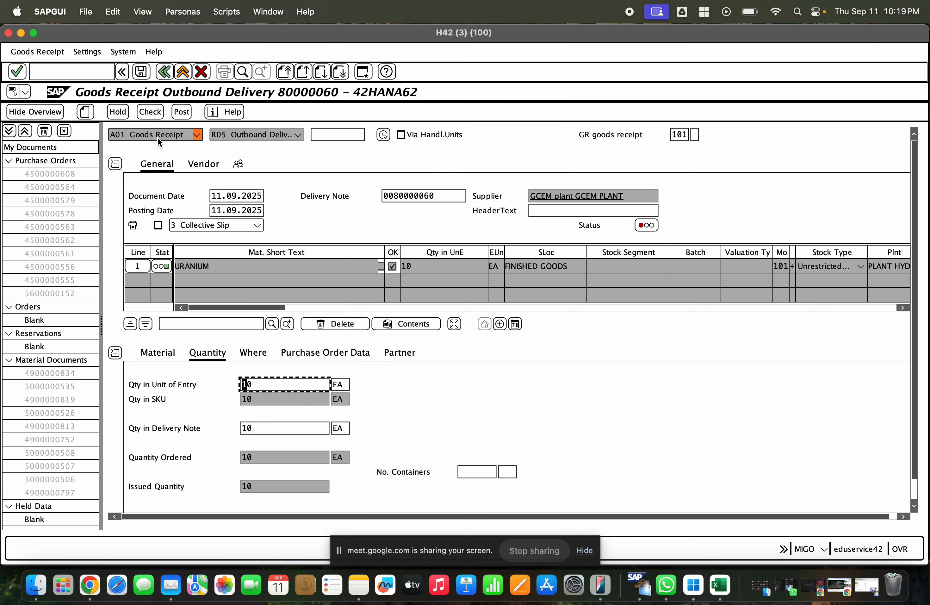
left_click(151, 114)
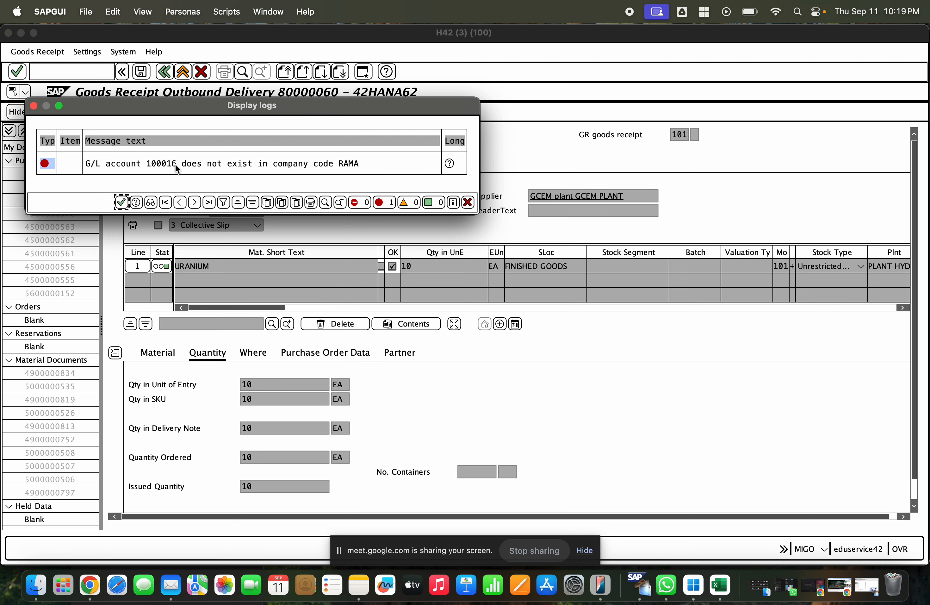
key("Return")
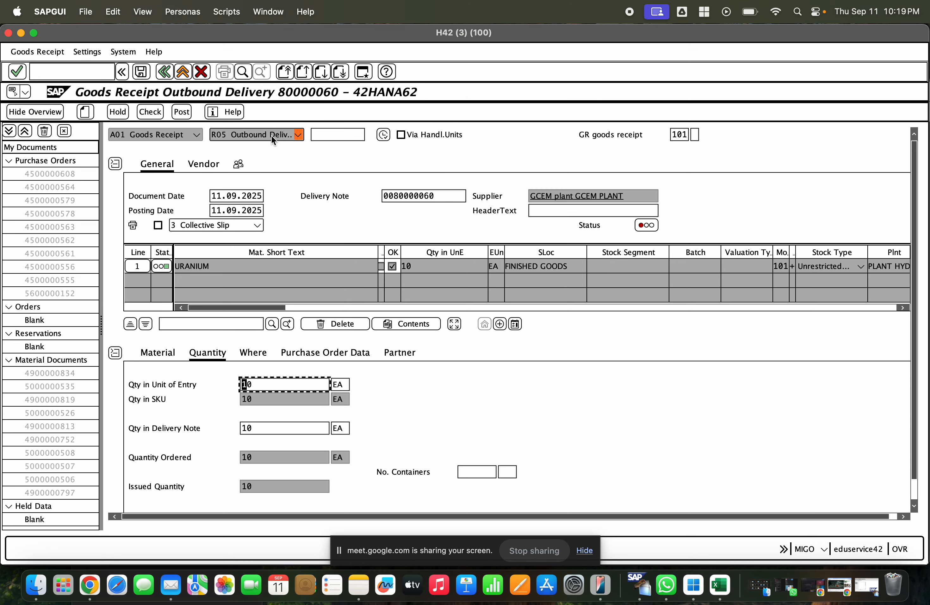
- In another SAP session, open transaction FS00 for central G/L account maintenance
left_click(366, 75)
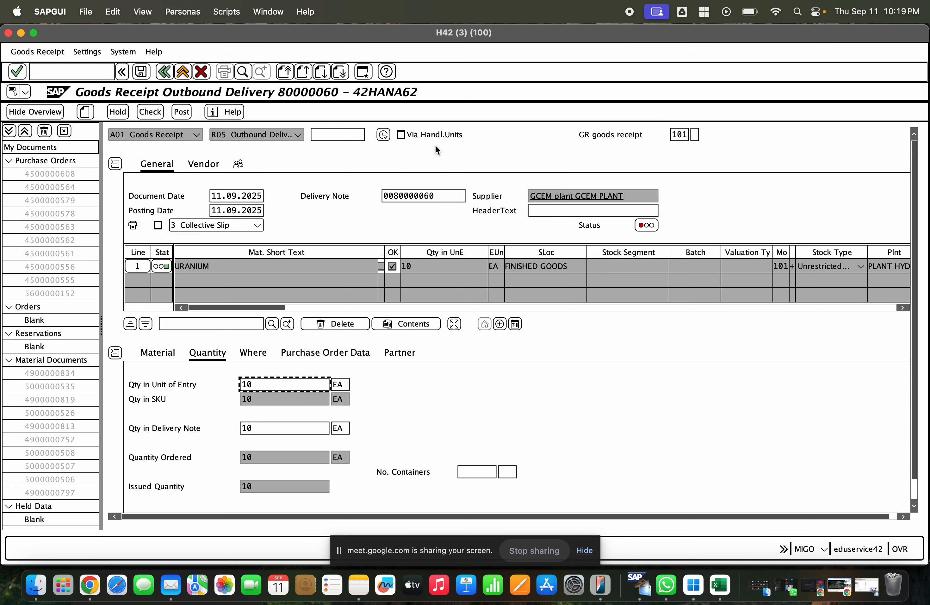
key("super+grave")
type("fs00")
key("Return")
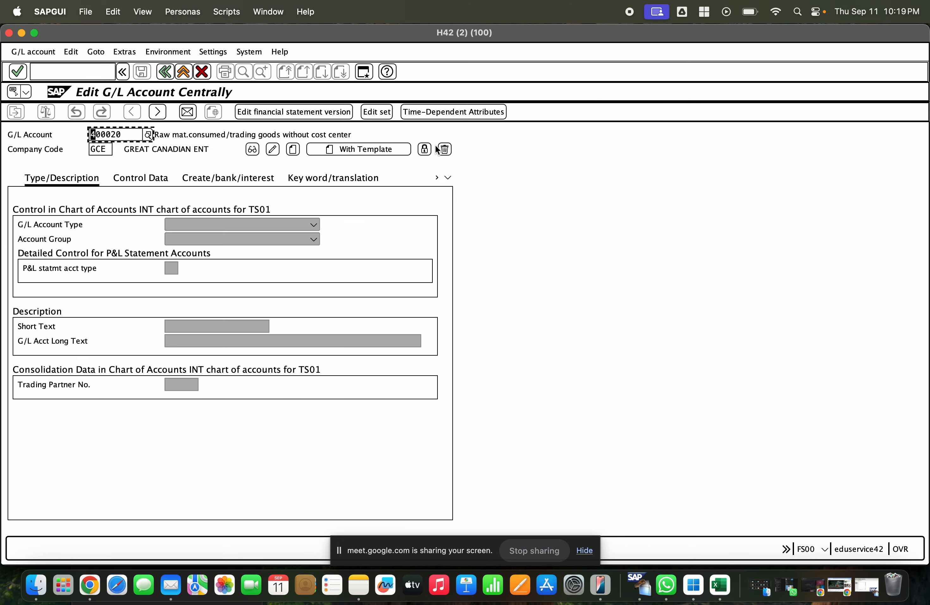
- Search for G/L account 100016 without a company code restriction and pick the TAM1 entry
left_click(148, 134)
left_click(218, 147)
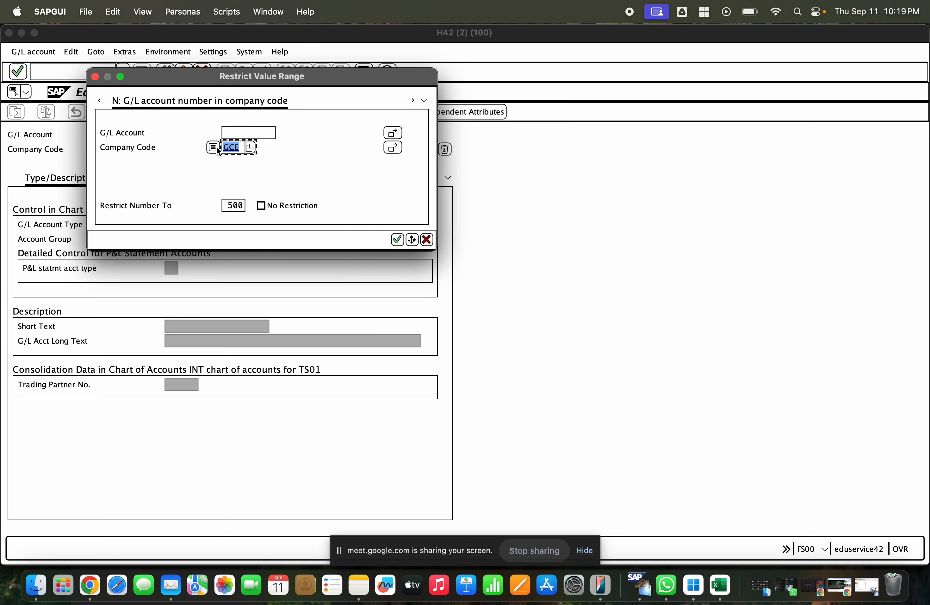
type("1000")
left_click(227, 132)
type("100")
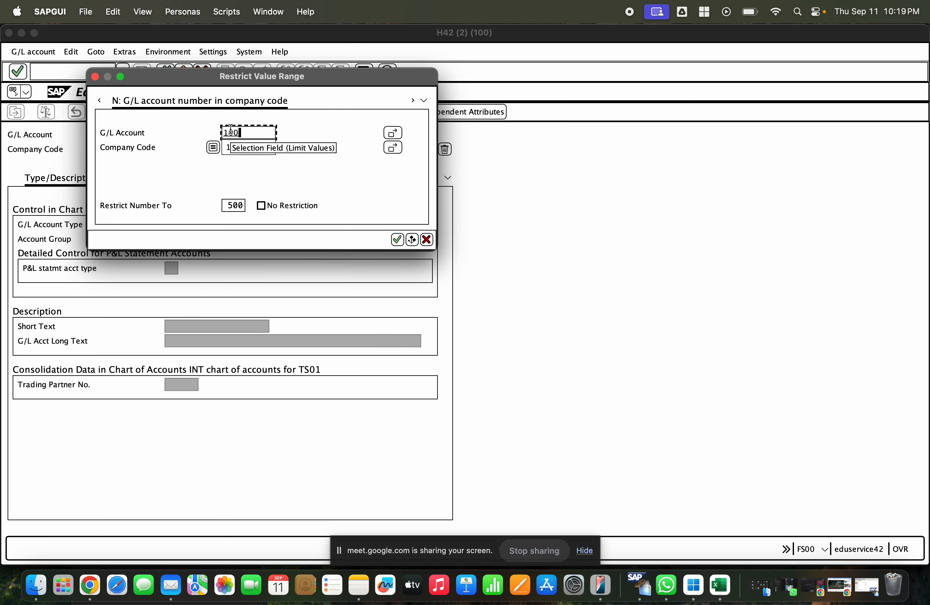
type("016")
left_click(876, 602)
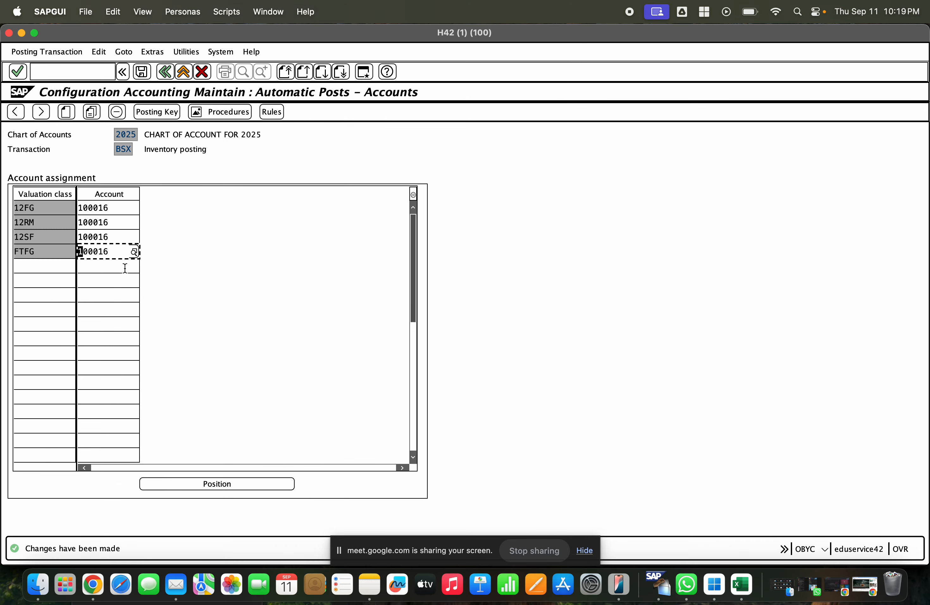
left_click(22, 32)
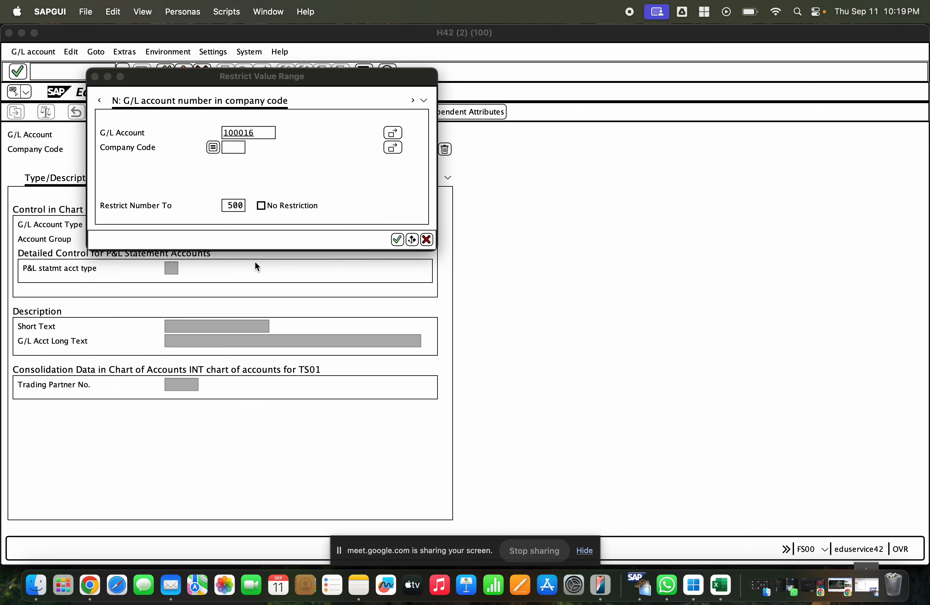
key("Return")
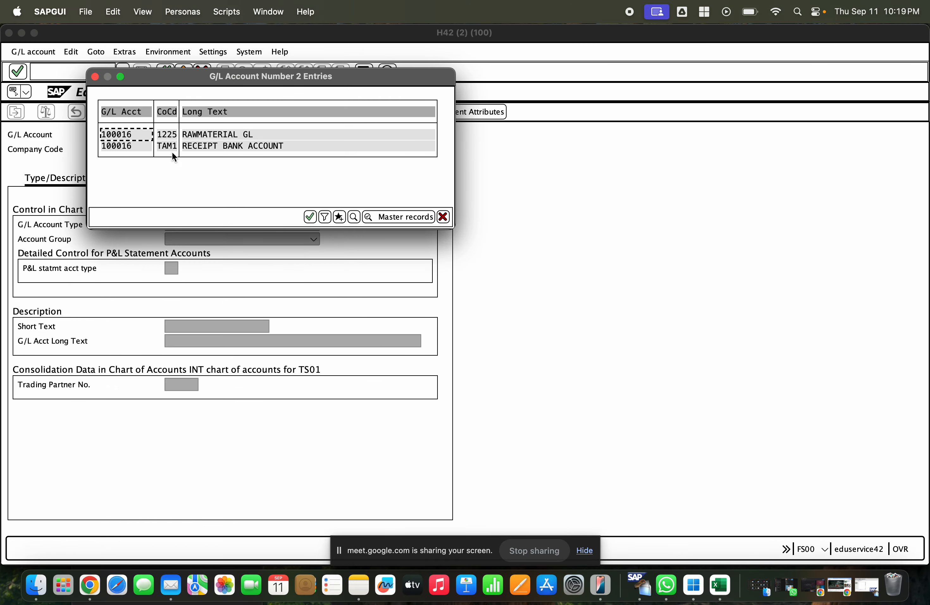
double_click(128, 146)
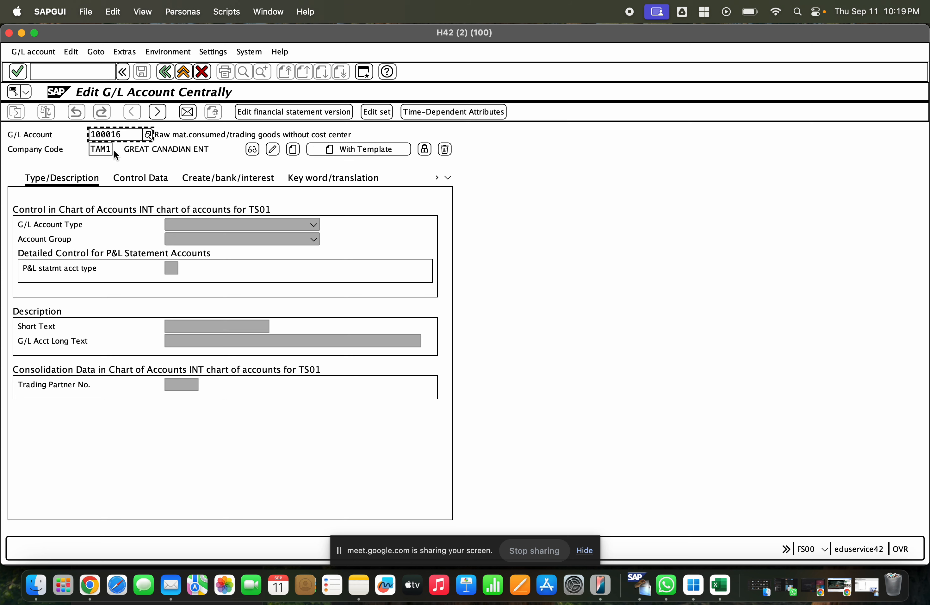
- Set the company code to RAMA and start creating G/L account 100016 with the existing account 100016 as the template
left_click(372, 150)
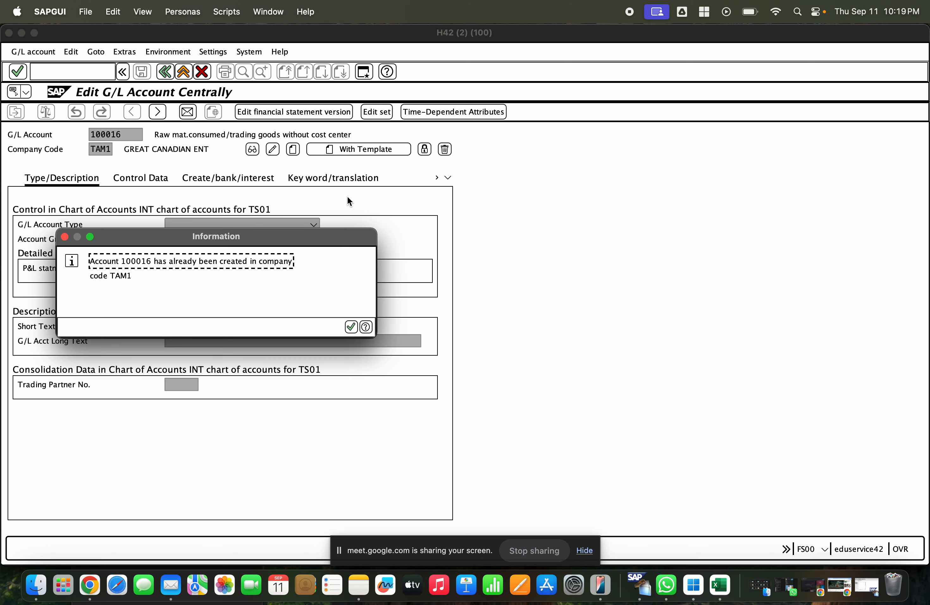
key("Return")
left_click_drag(91, 149, 111, 149)
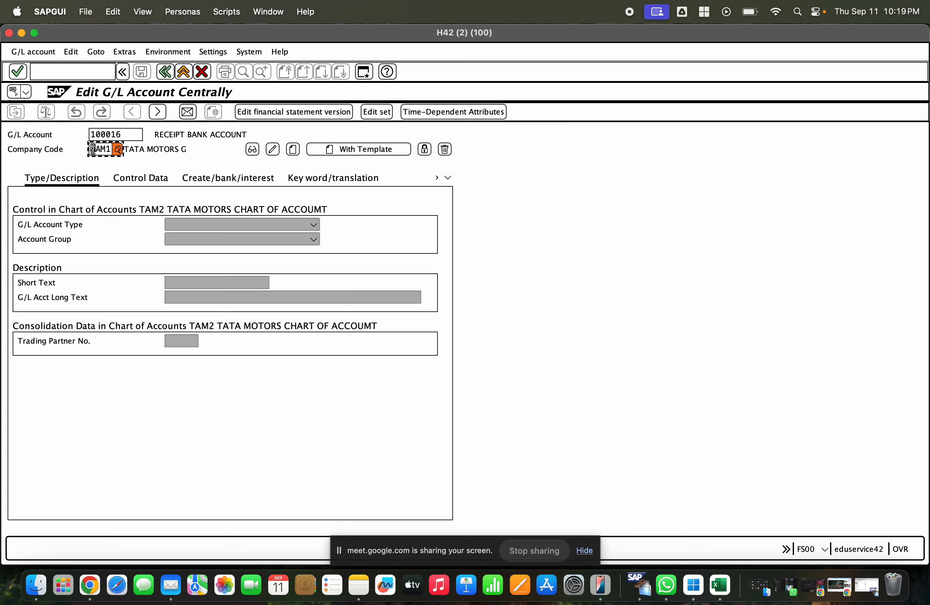
key("BackSpace")
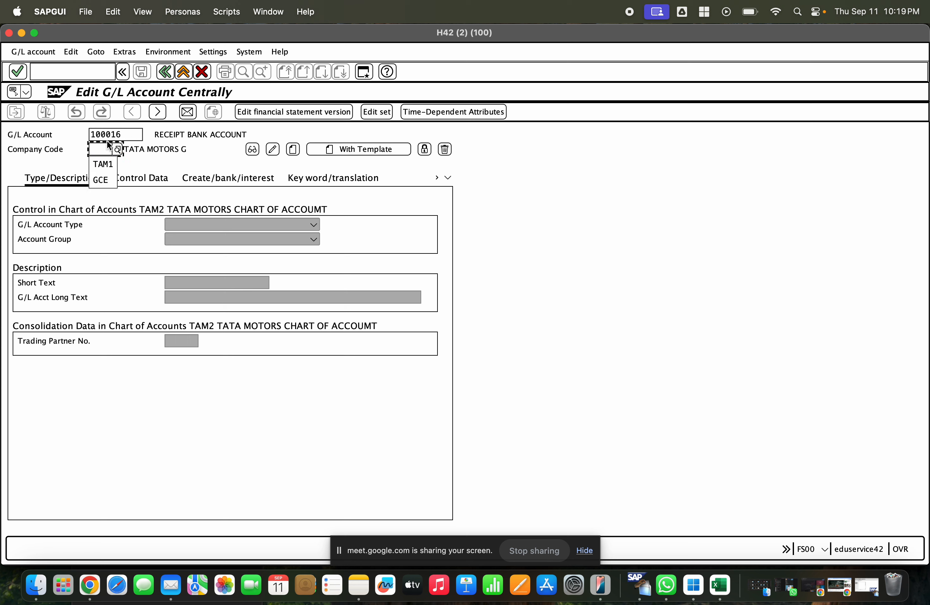
type("rama")
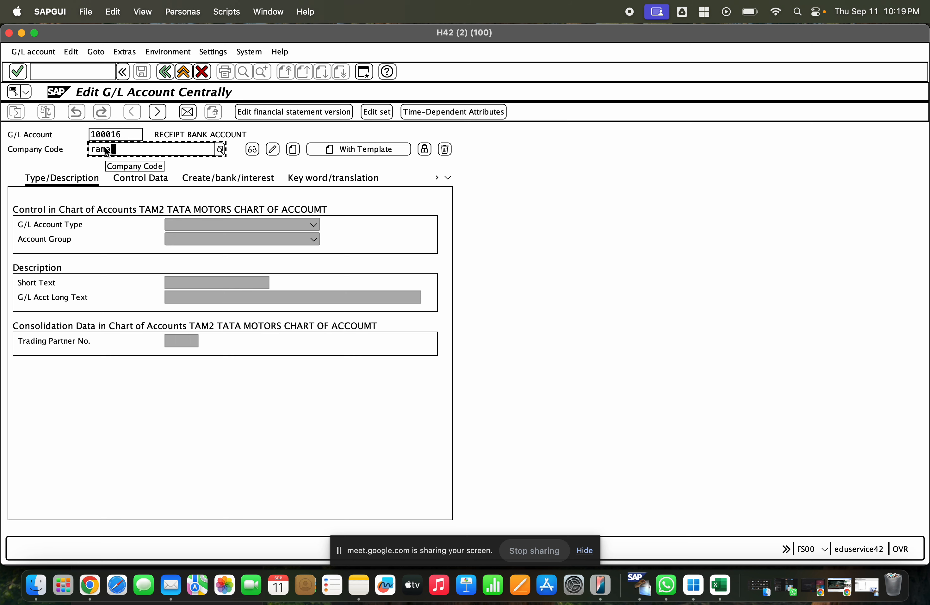
left_click(348, 150)
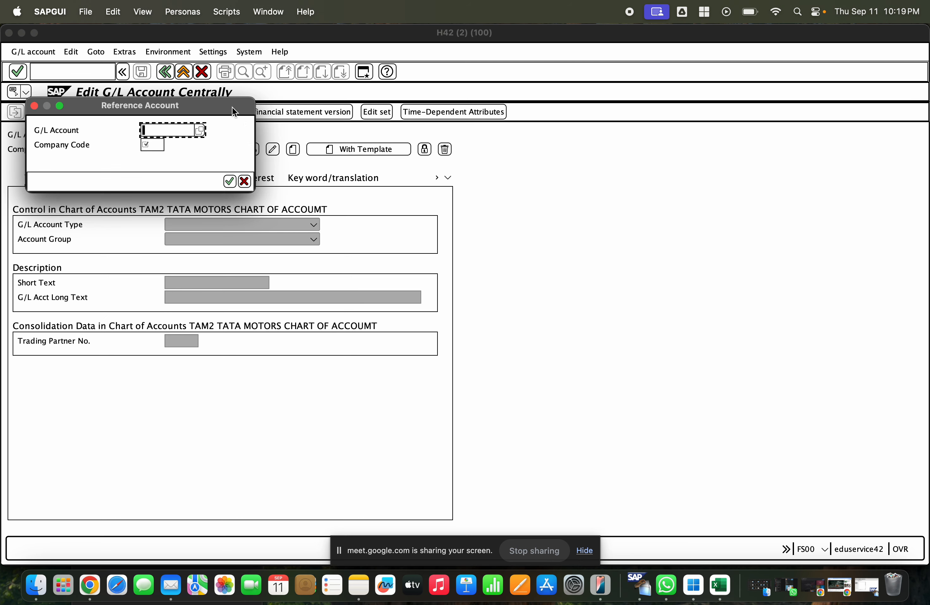
type("100016")
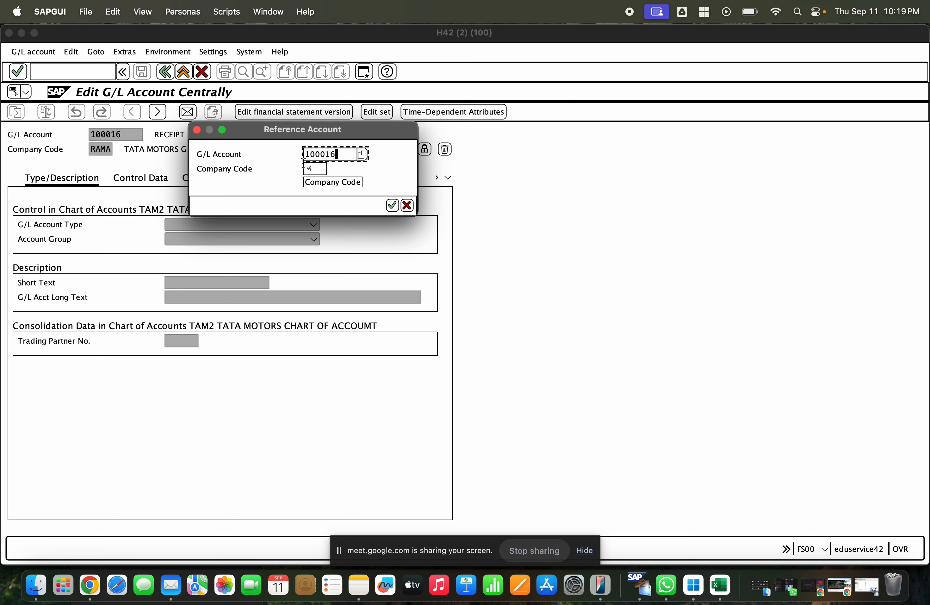
key("Tab")
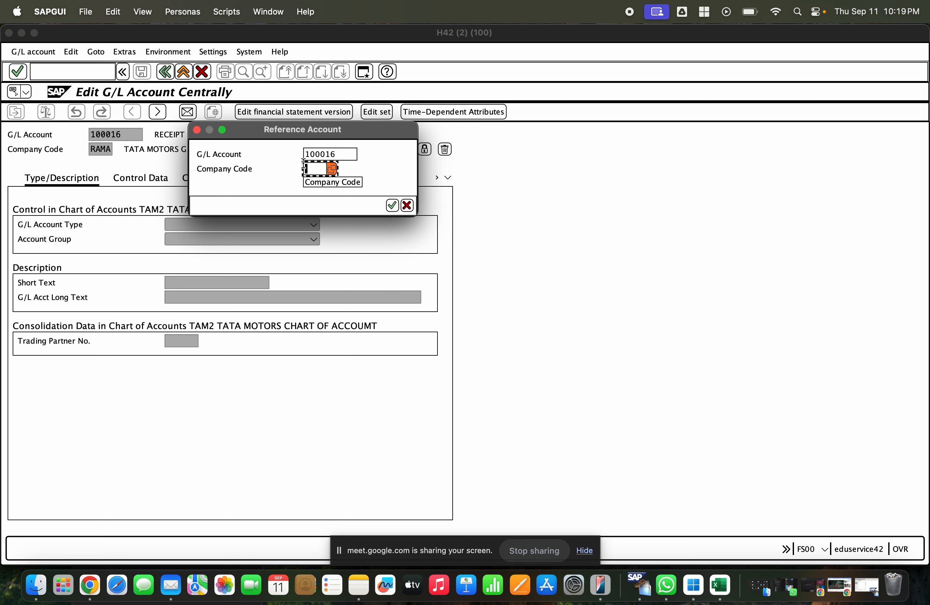
type("ta")
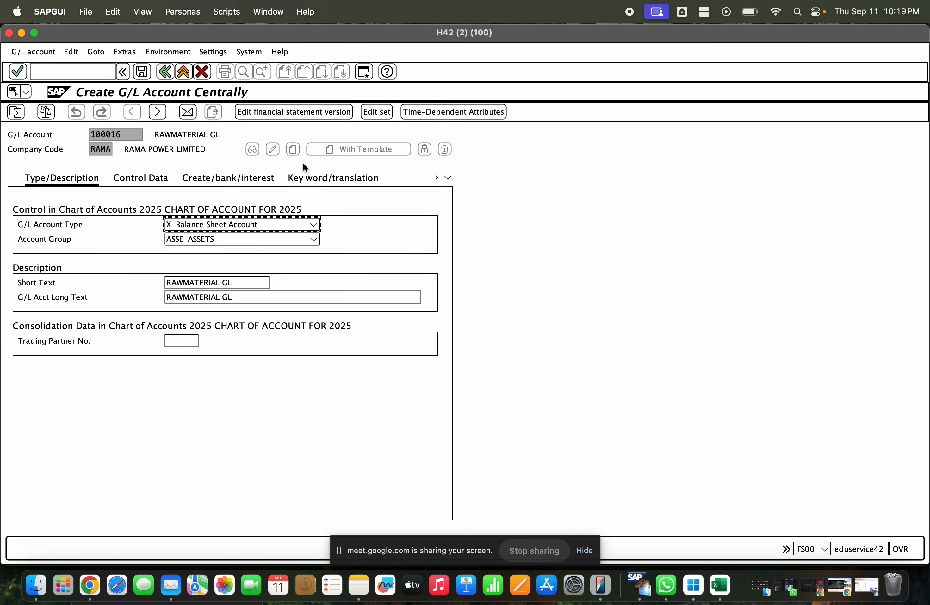
- Review the control data and the creation, bank and interest settings, save the RAMA account, and leave FS00
left_click(167, 185)
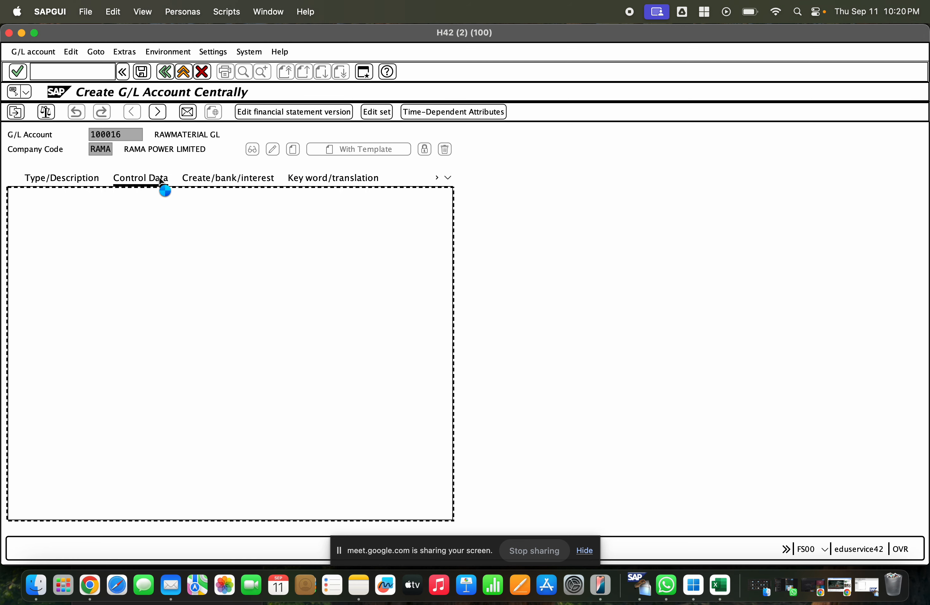
left_click(193, 178)
left_click(144, 74)
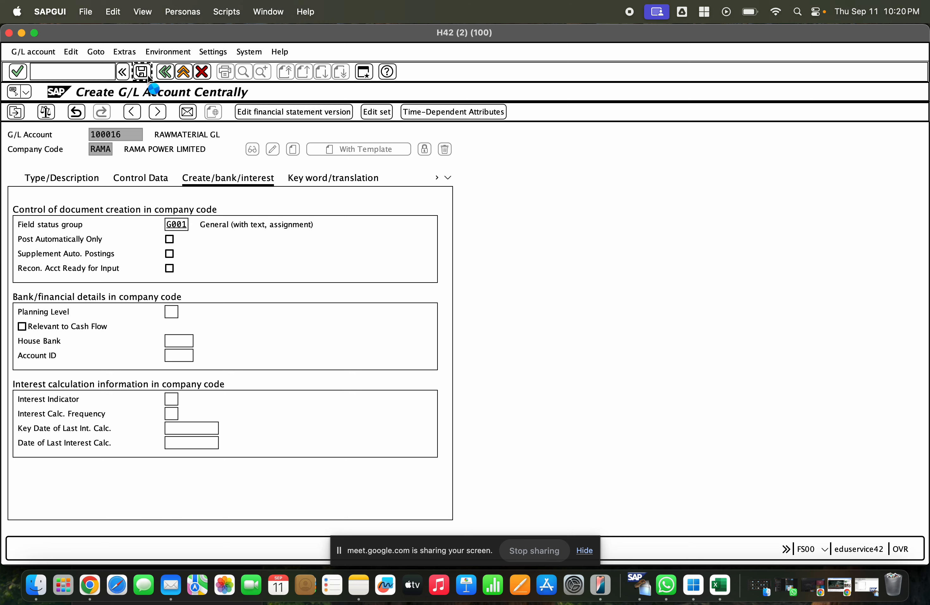
key("Return")
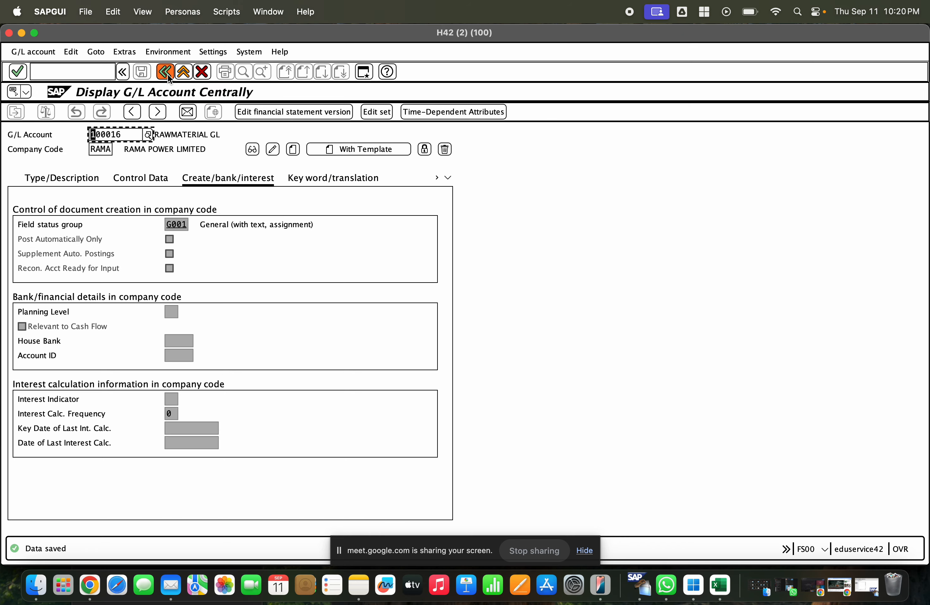
left_click(168, 73)
left_click(169, 73)
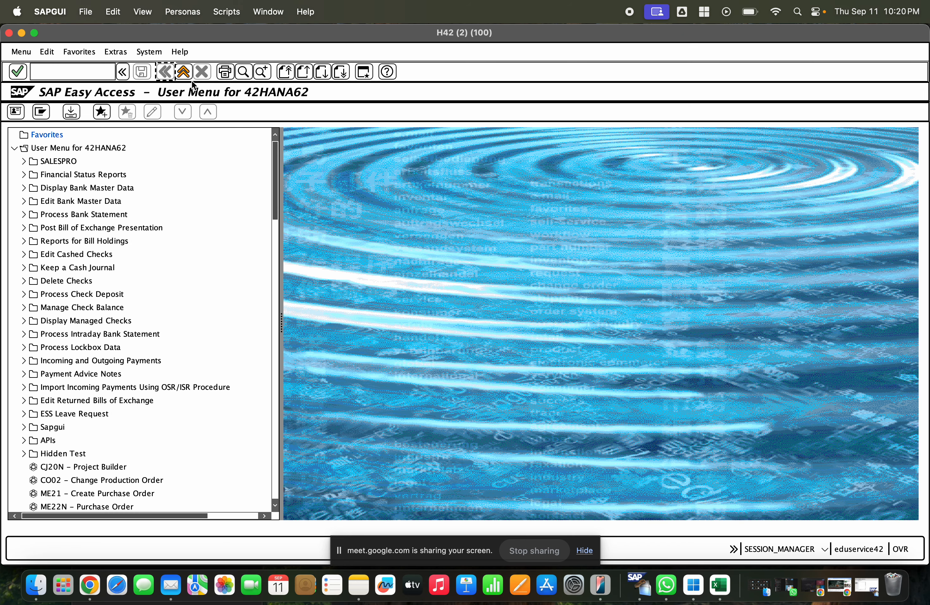
- Go back to the MIGO session, check the outbound delivery's goods receipt, and try to post it
left_click(183, 72)
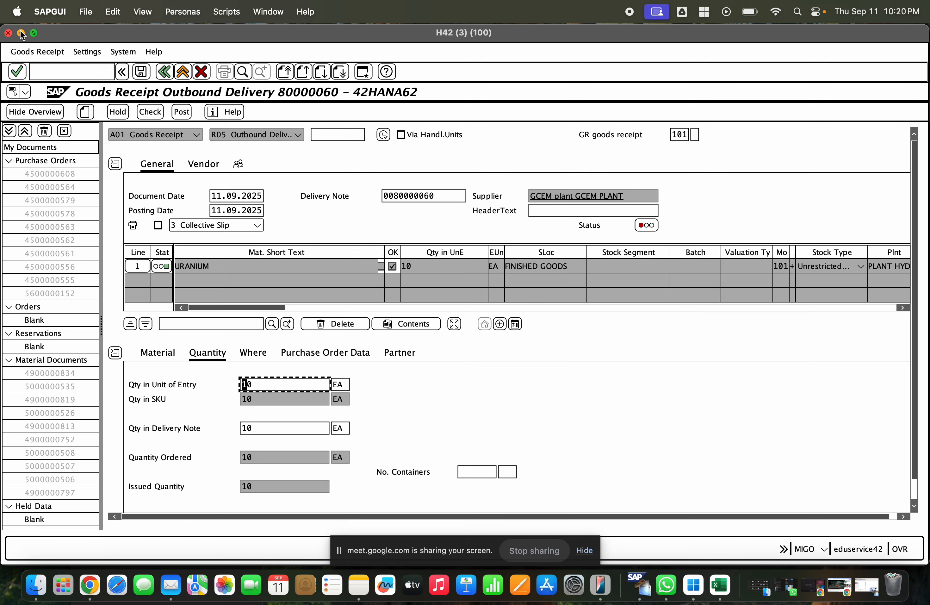
left_click(151, 112)
left_click(181, 112)
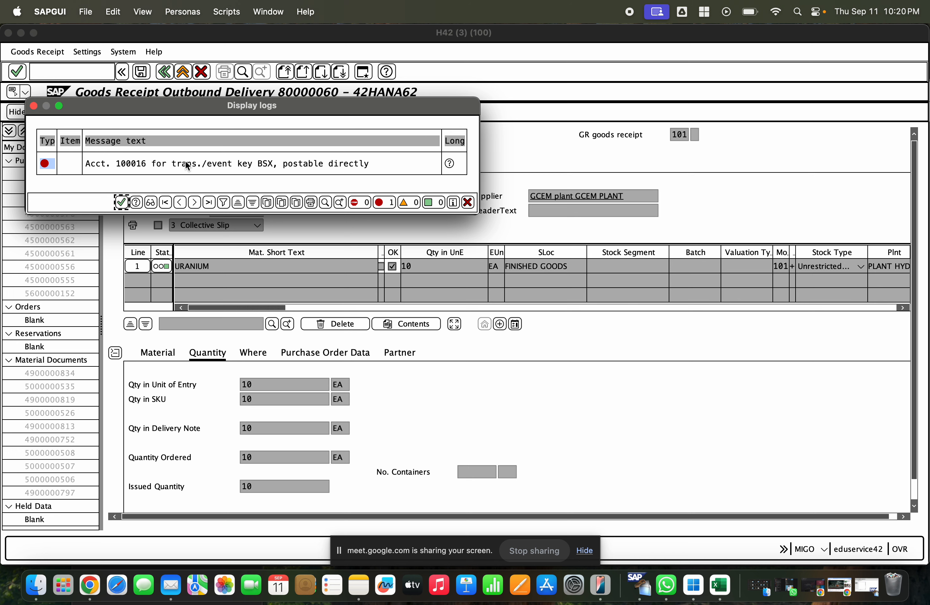
- Dismiss the posting error and open FS00 in a new session, displaying the control data of RAMA's G/L account 100016
key("Return")
left_click(70, 71)
type("/")
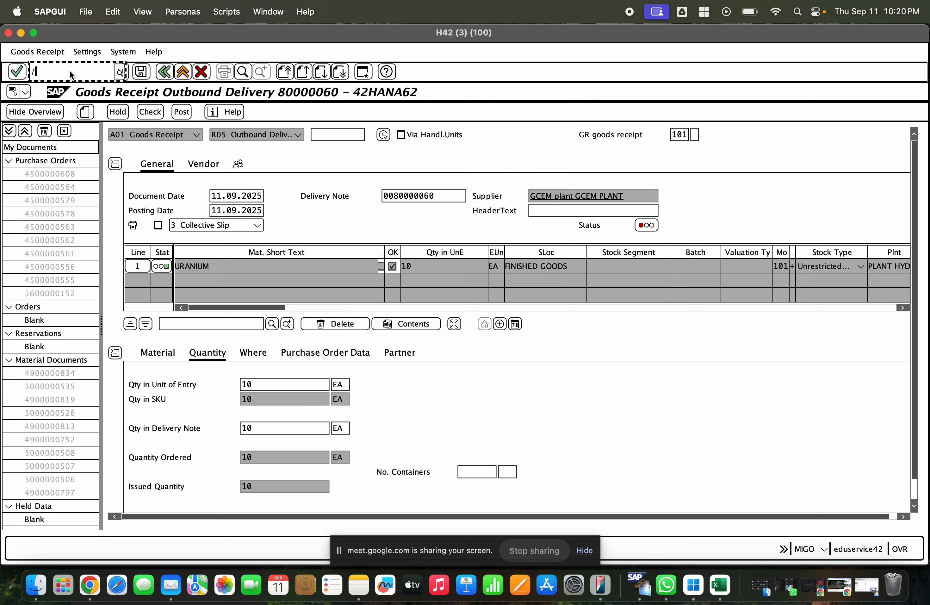
type("ofs00")
key("Return")
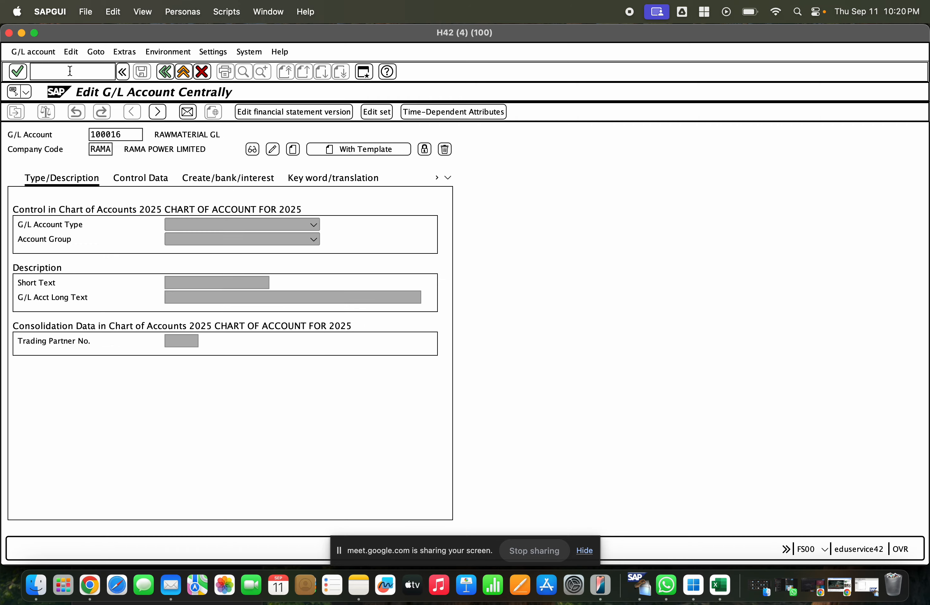
left_click(163, 181)
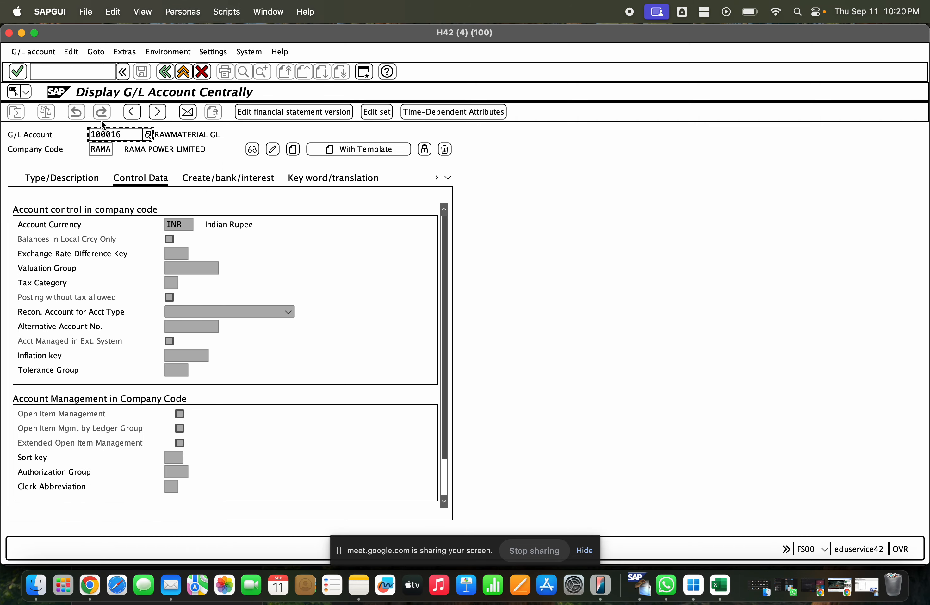
- Edit G/L account 100016 for RAMA with tax category * and posting without tax allowed, and save it despite the warning
left_click(272, 150)
left_click(176, 264)
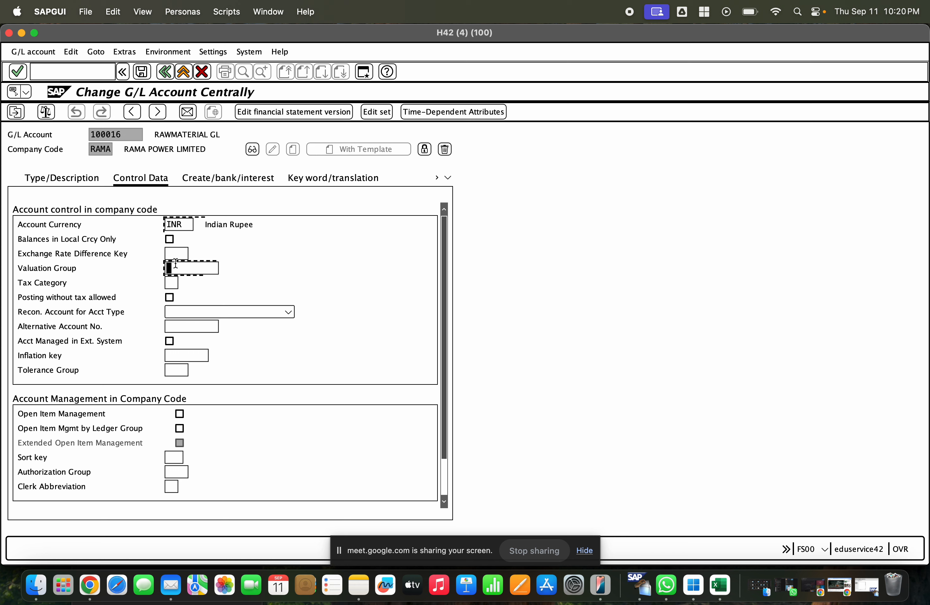
left_click(180, 283)
left_click(169, 298)
left_click(142, 72)
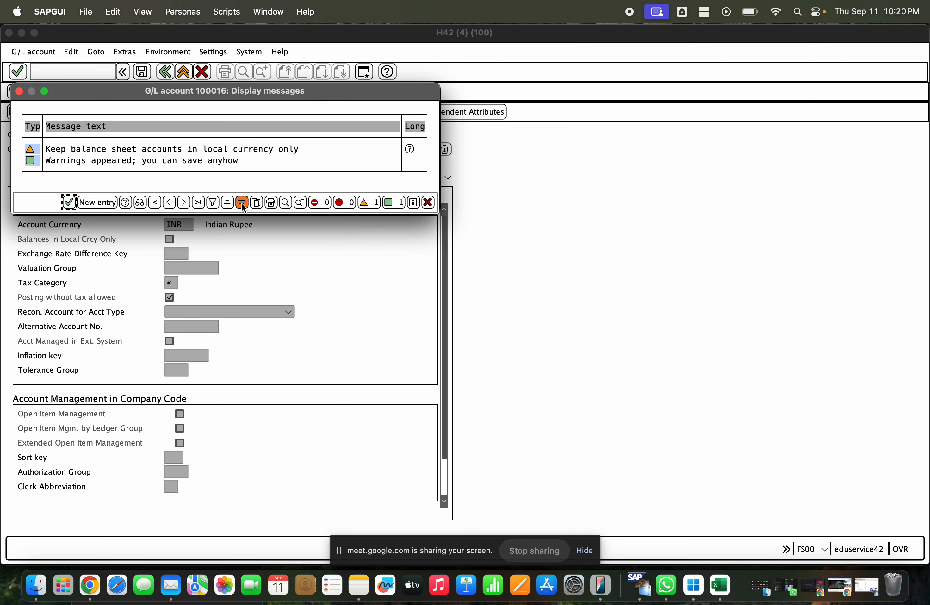
key("Return")
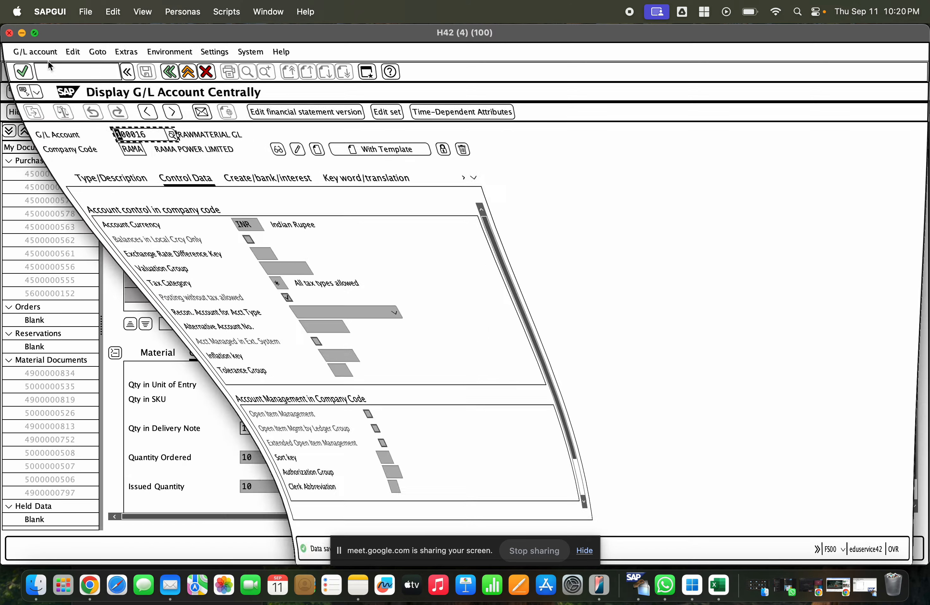
- Retry posting the goods receipt in the MIGO session, dismiss the error log, discard the entry and restart MIGO
left_click(182, 112)
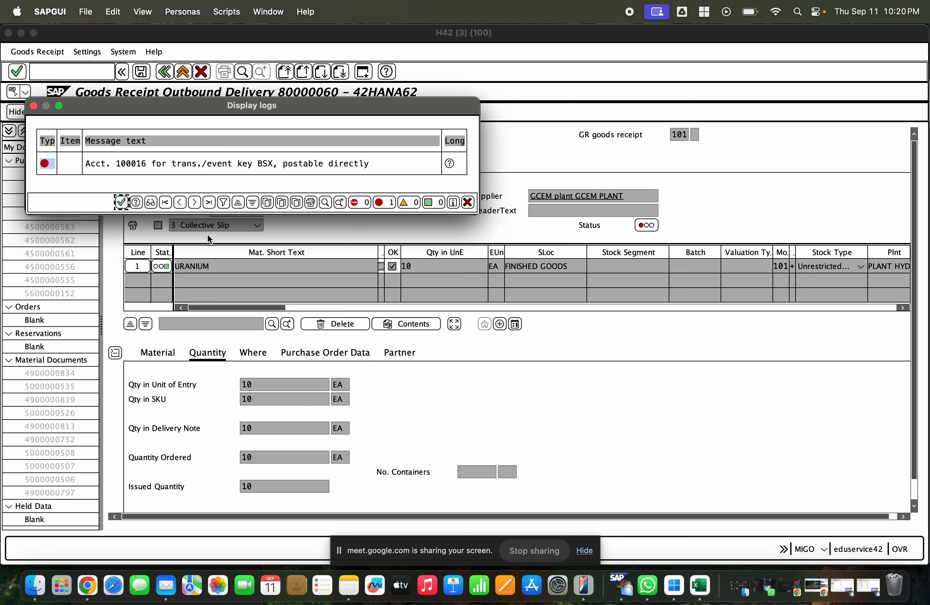
key("Return")
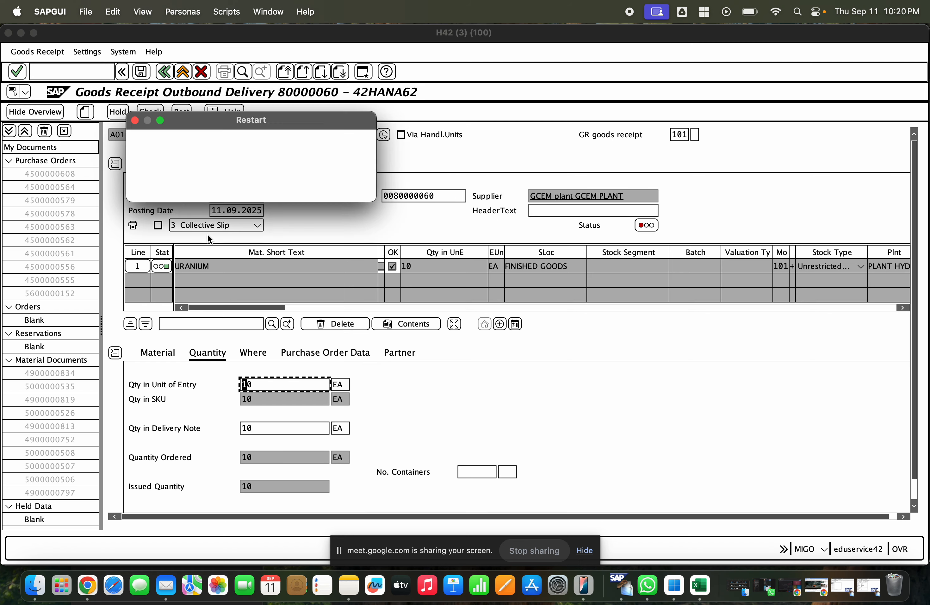
left_click(232, 191)
left_click(35, 73)
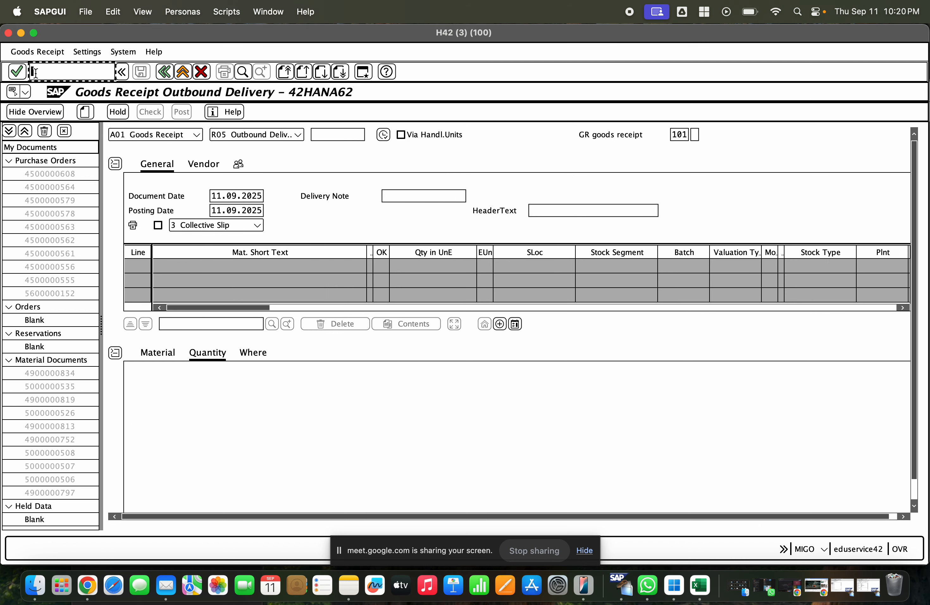
type("/nmigo")
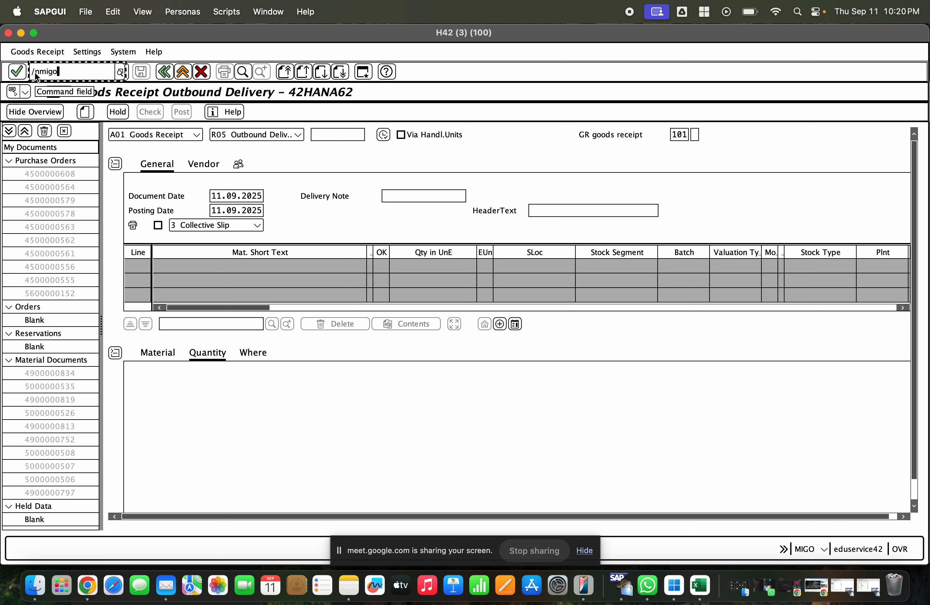
key("Return")
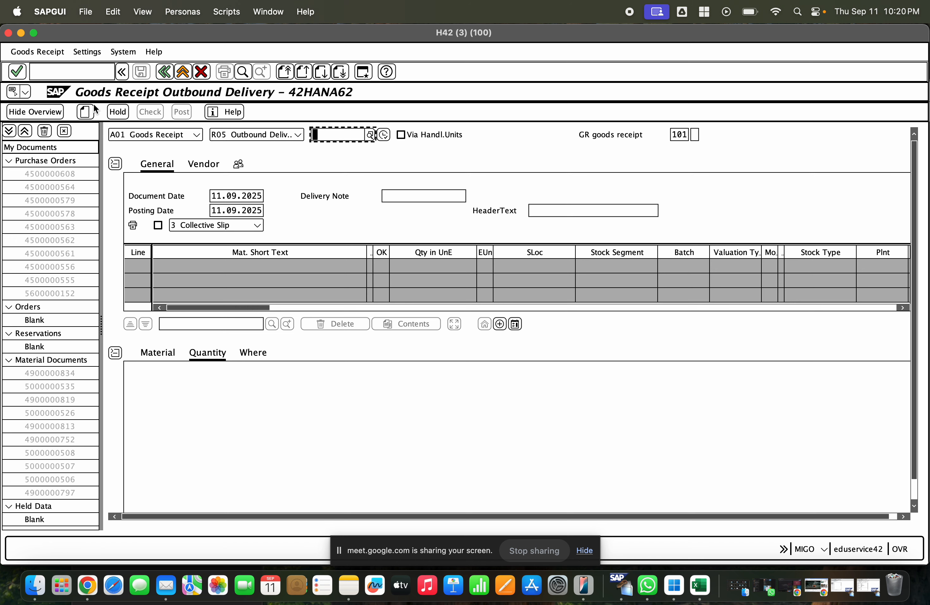
- Reload the same outbound delivery in MIGO, mark the URANIUM item as OK, check the document and try to post it
left_click(314, 135)
left_click(323, 150)
key("Return")
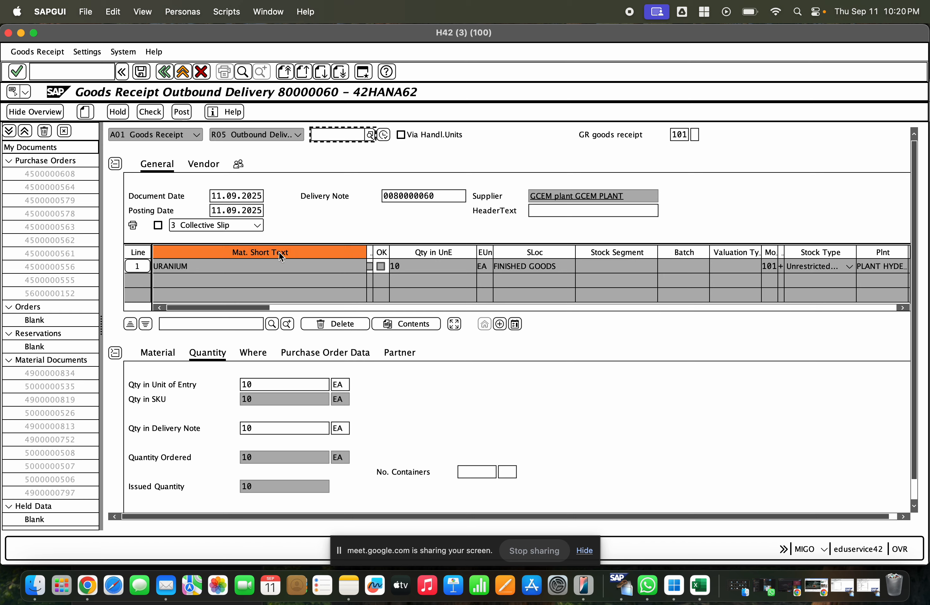
scroll(308, 383, "down", 1)
left_click(163, 505)
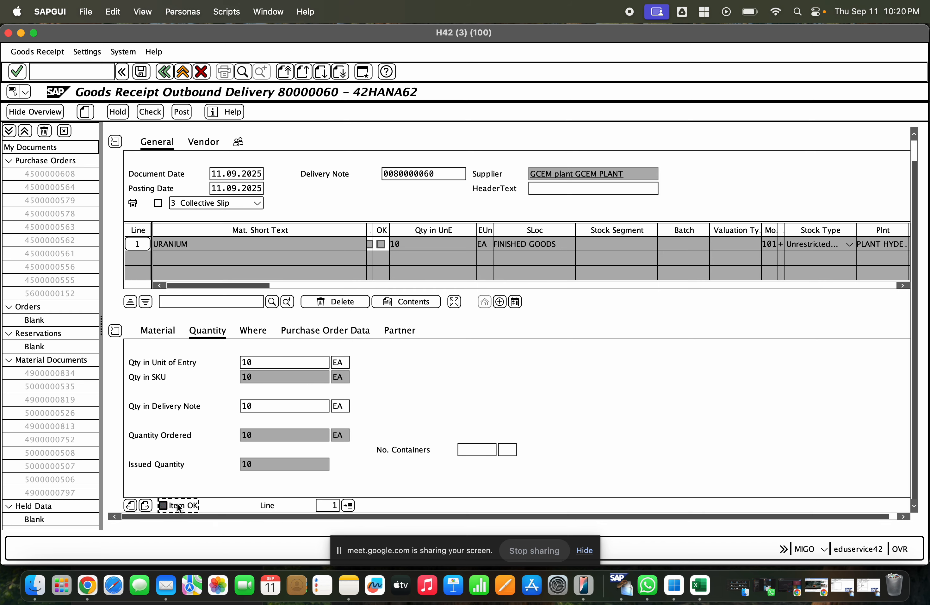
left_click(150, 112)
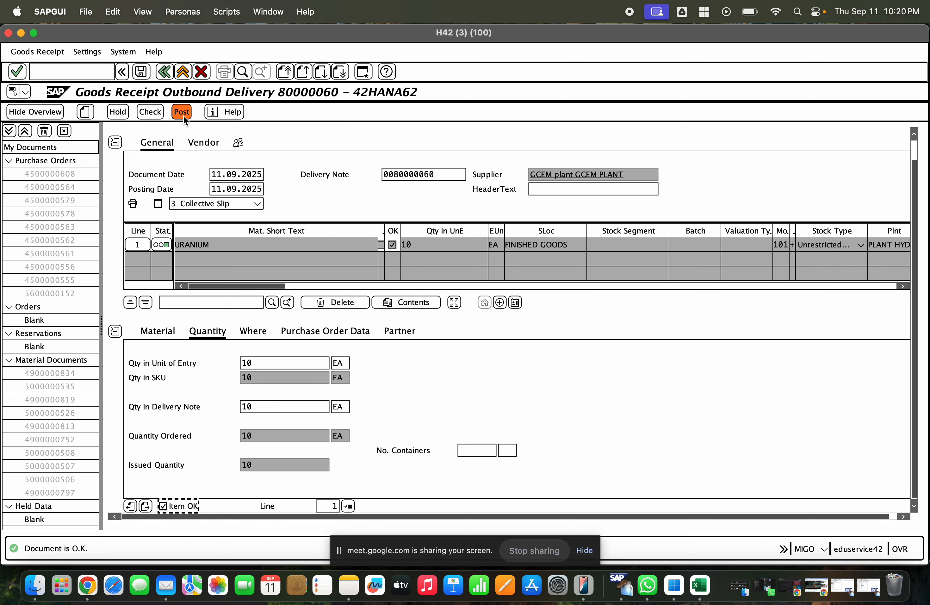
left_click(339, 176)
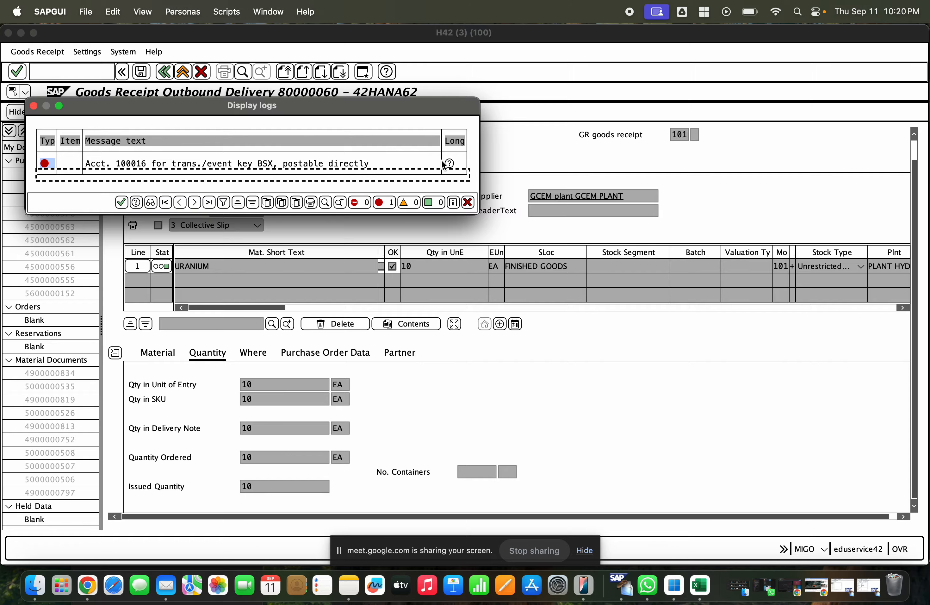
- Close the error log, try posting the goods receipt again, and request the long text of the BSX account error
left_click(34, 106)
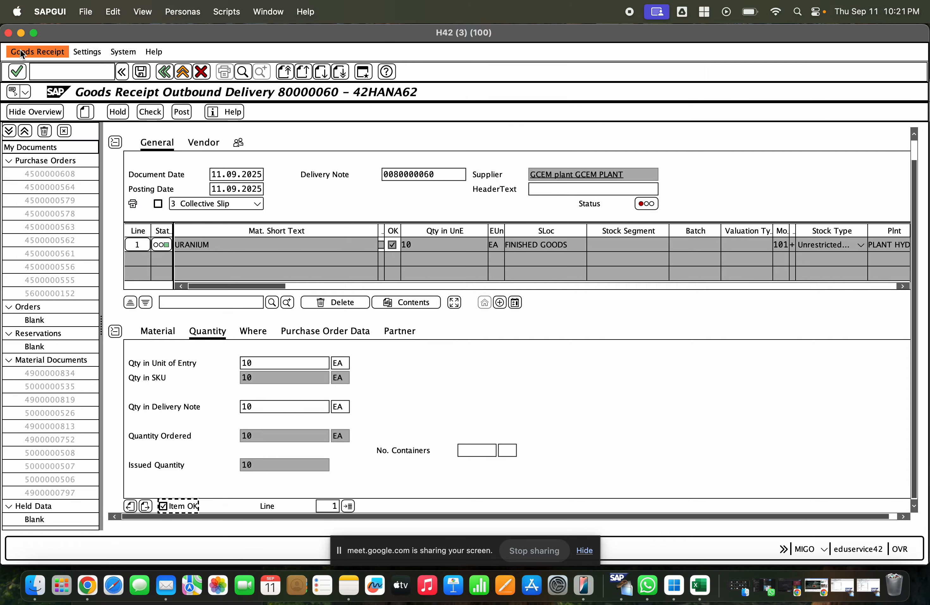
left_click(21, 32)
left_click(872, 585)
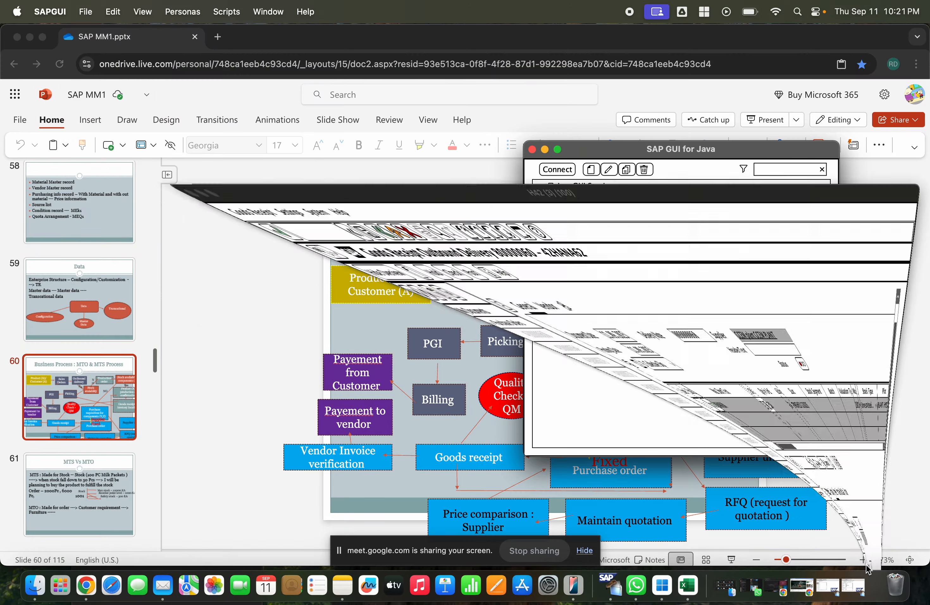
left_click(182, 112)
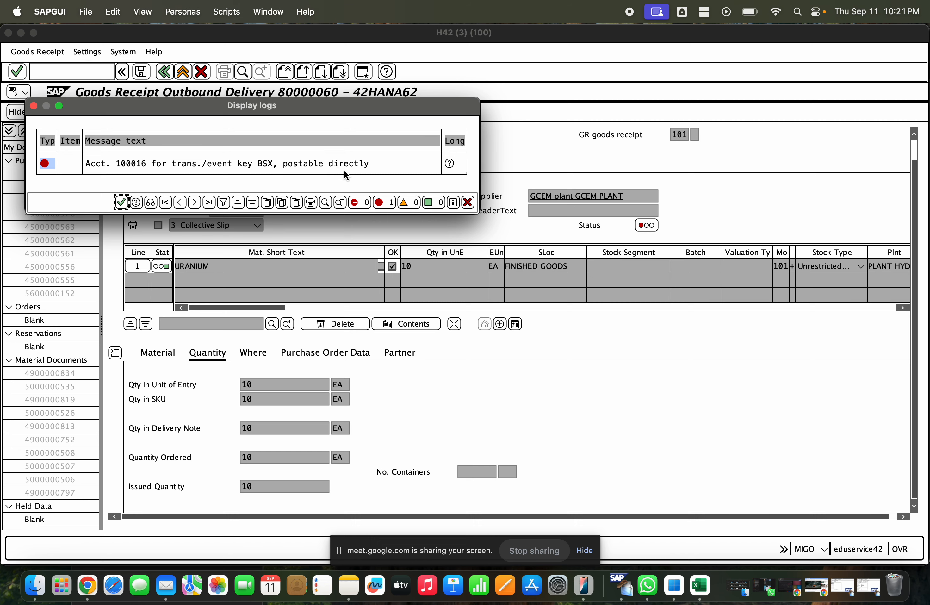
left_click(449, 165)
key("Return")
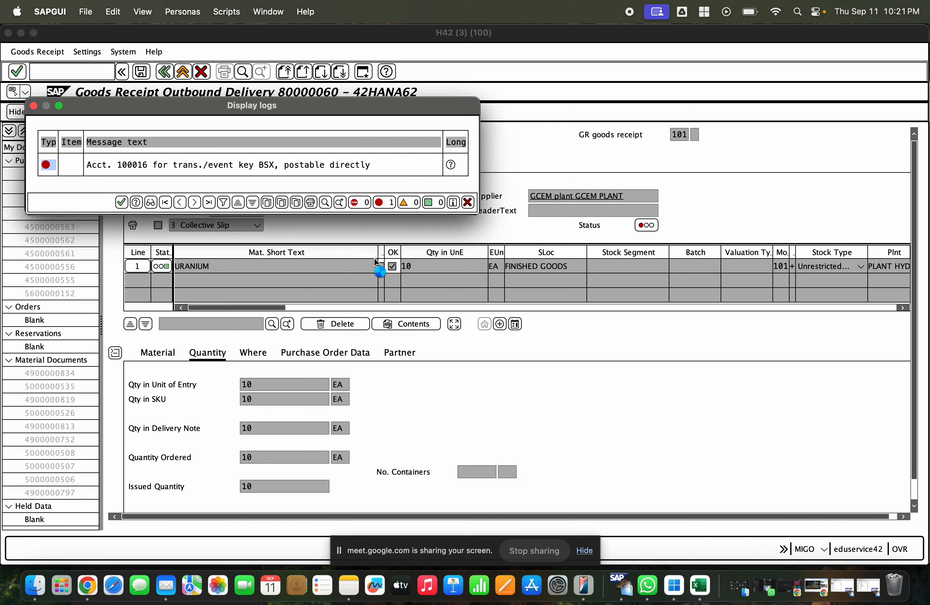
- Go back to the FS00 session and examine G/L account 100016's type, control data, document creation, bank, interest and translation settings for RAMA
left_click(868, 586)
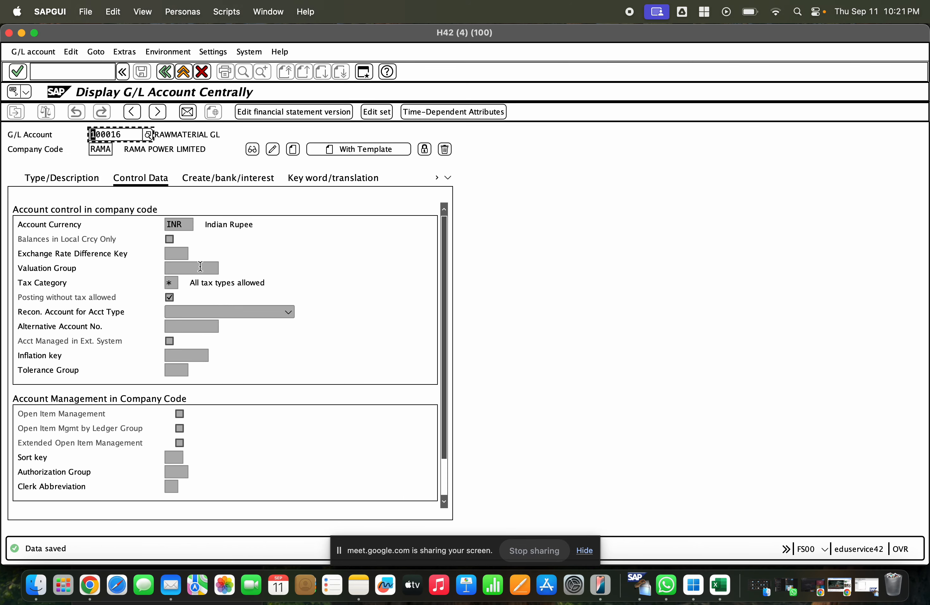
scroll(195, 350, "down", 3)
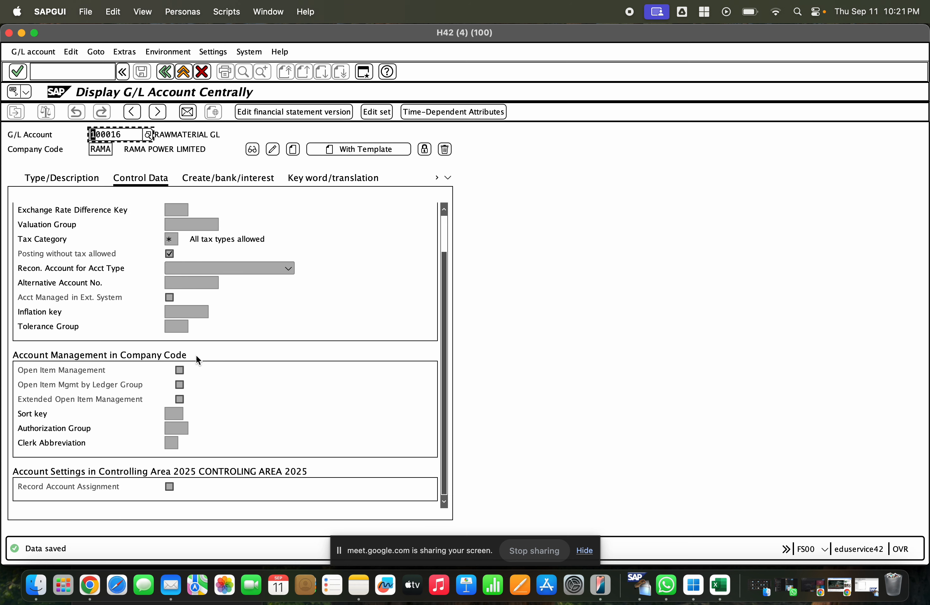
scroll(181, 303, "up", 3)
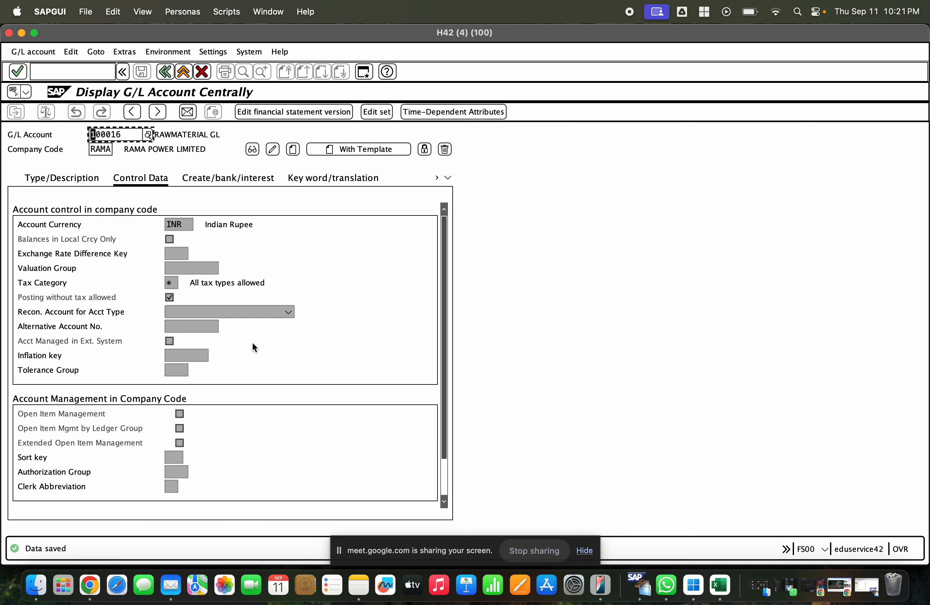
left_click(88, 178)
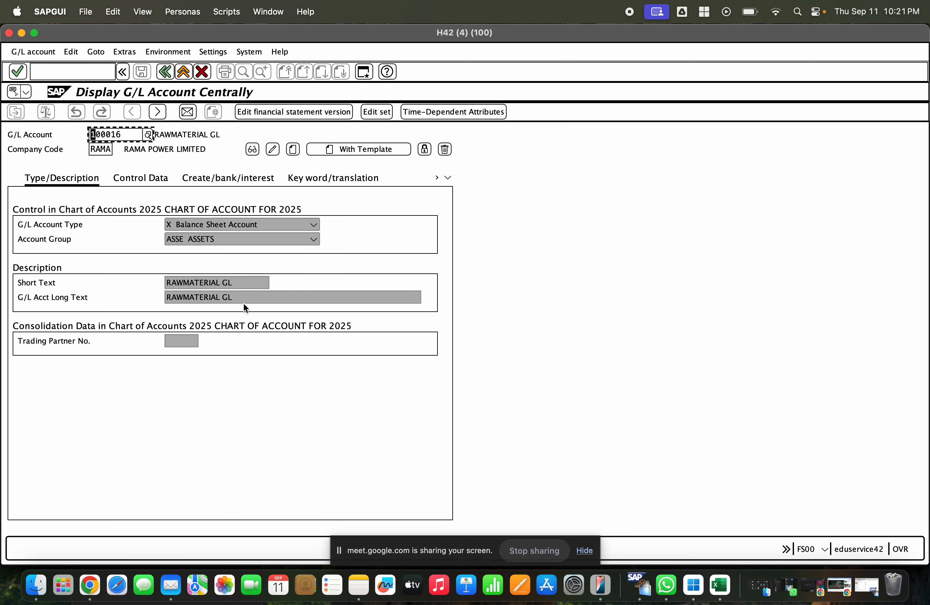
left_click(138, 178)
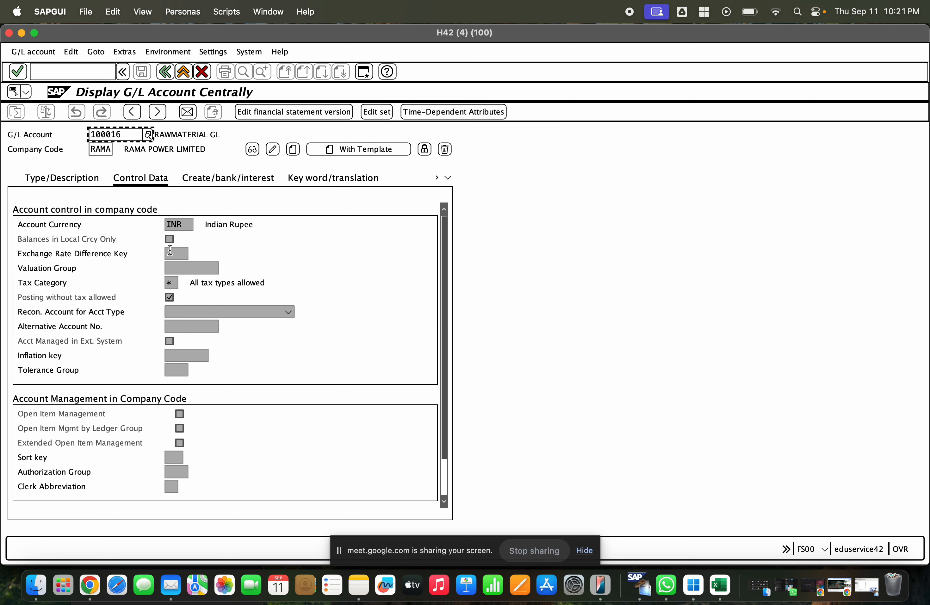
left_click(171, 241)
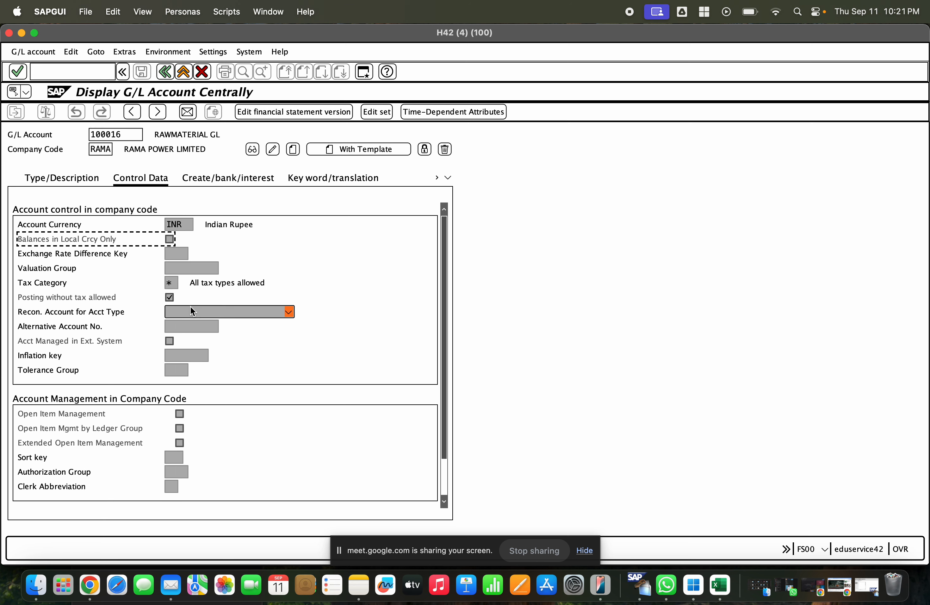
scroll(242, 369, "down", 3)
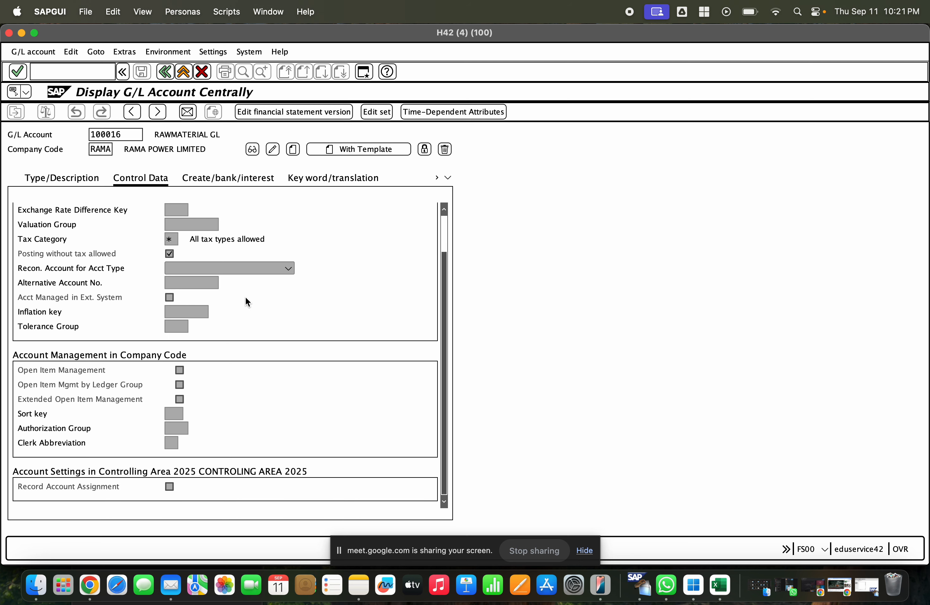
scroll(243, 291, "up", 2)
left_click(231, 179)
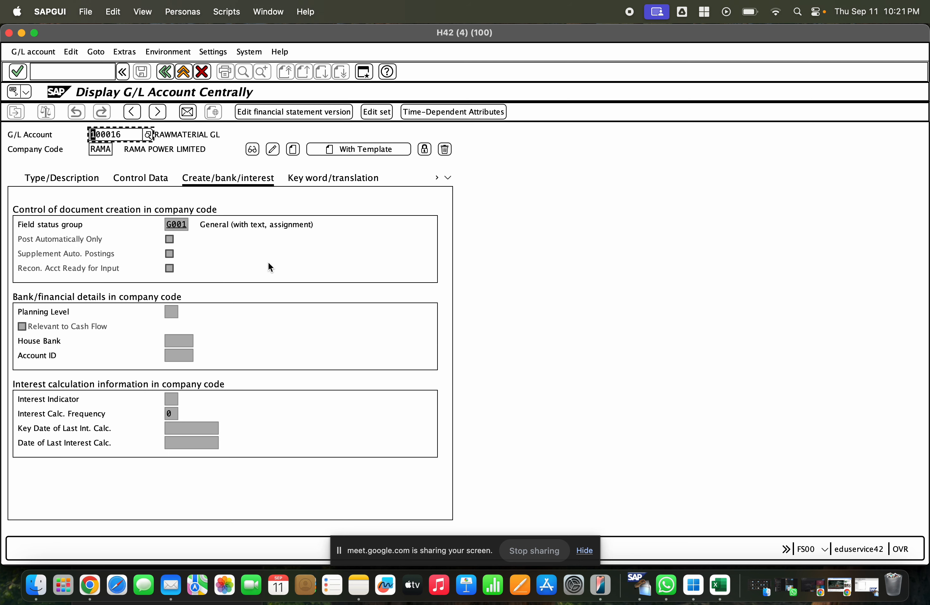
left_click(168, 240)
left_click(343, 179)
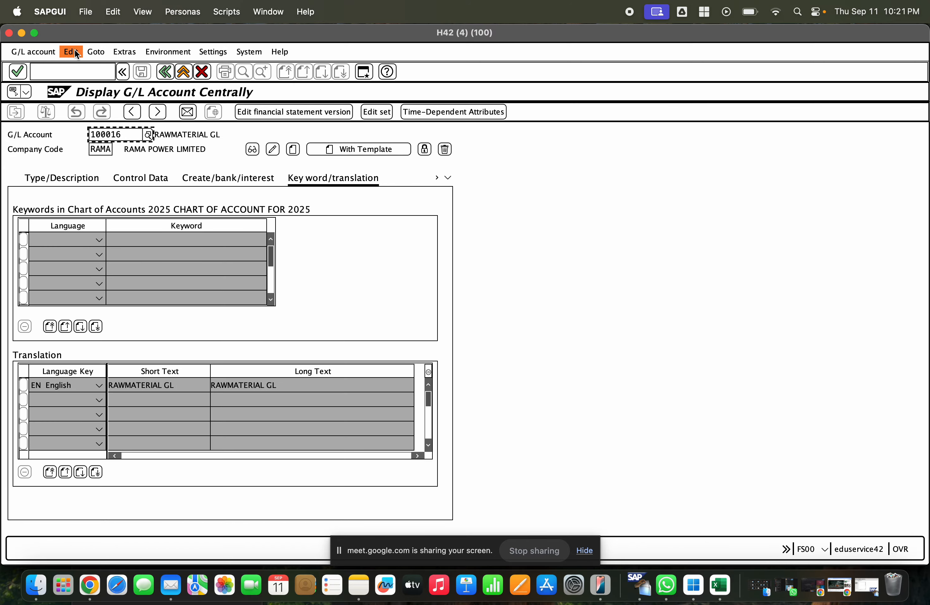
- Go back to the MIGO session, reread the account 100016 error for event key BSX, and close the log
key("super+grave")
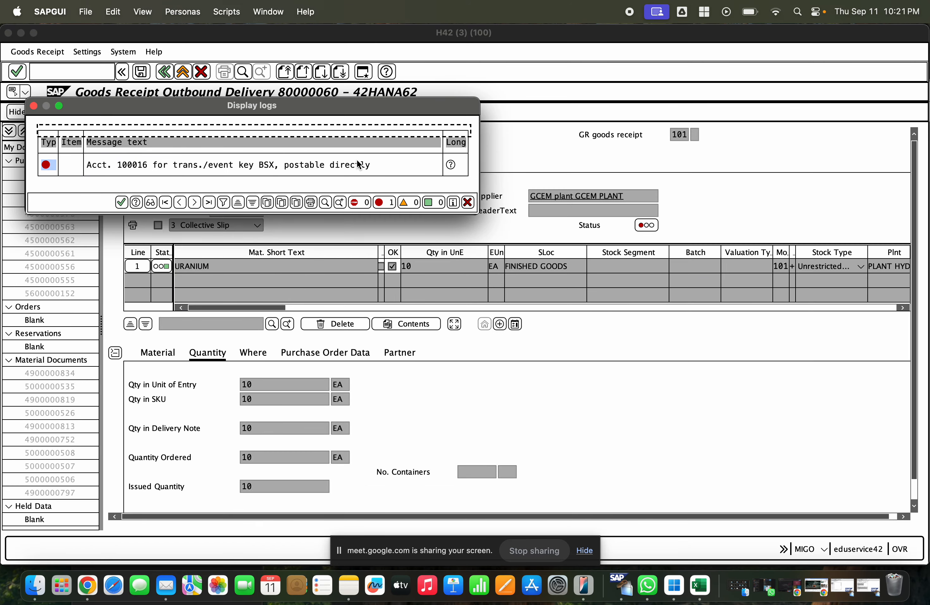
left_click(357, 161)
left_click(467, 198)
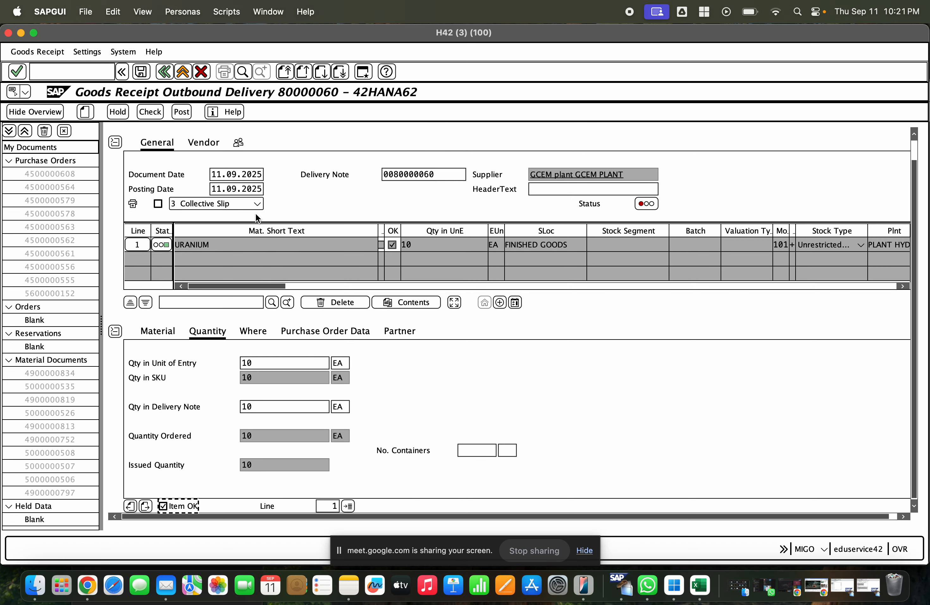
- Try to post the goods receipt for the URANIUM outbound delivery, and close the message log
left_click(364, 72)
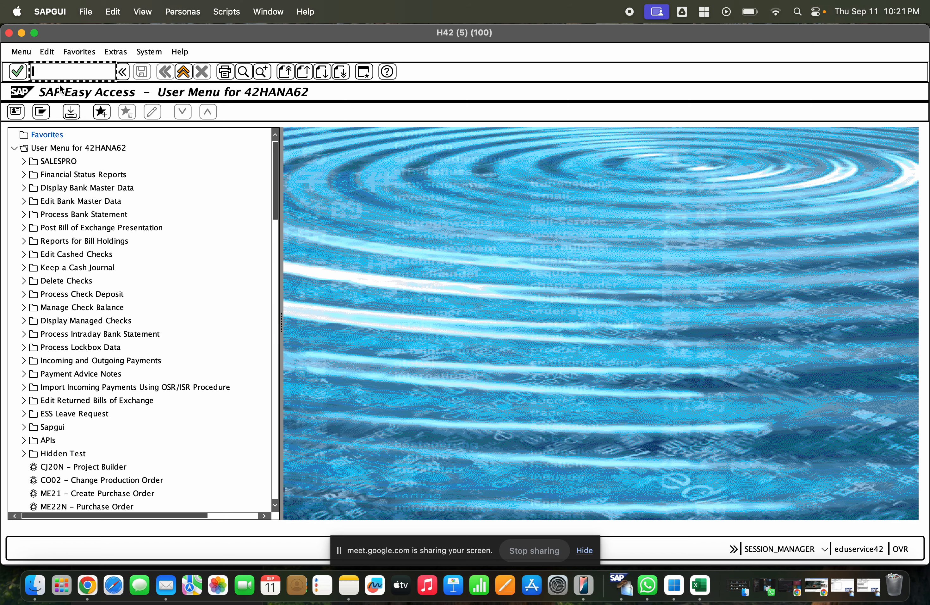
left_click(9, 33)
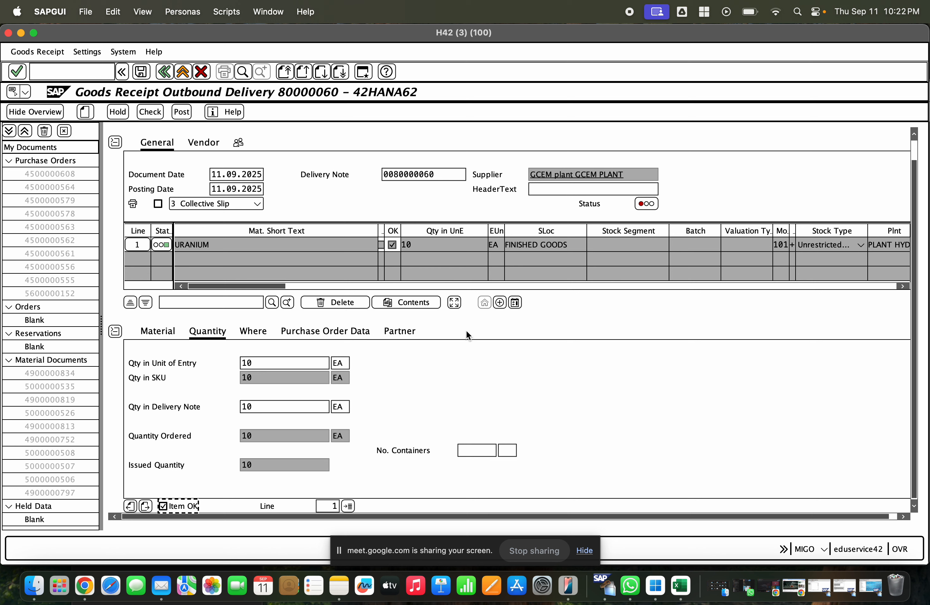
left_click(182, 112)
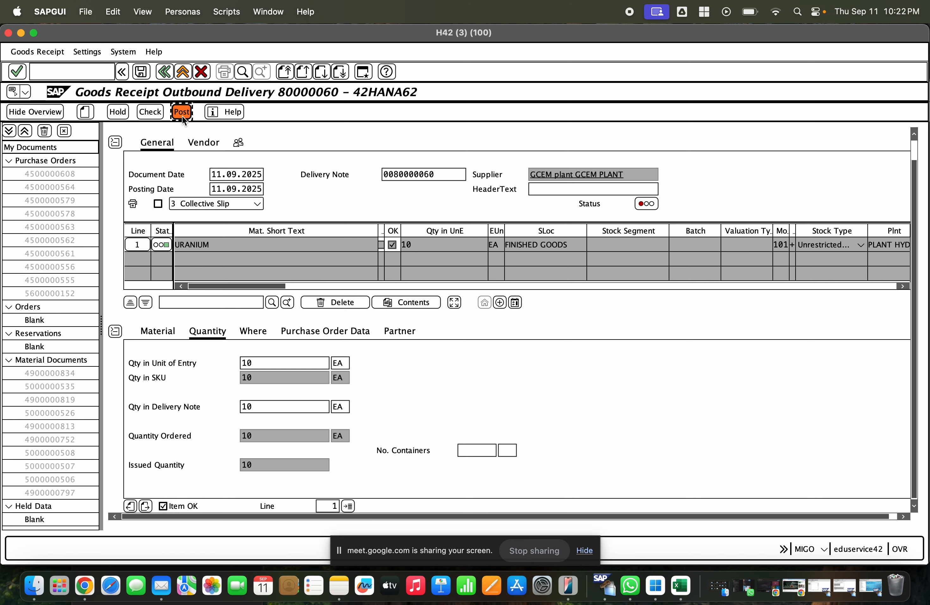
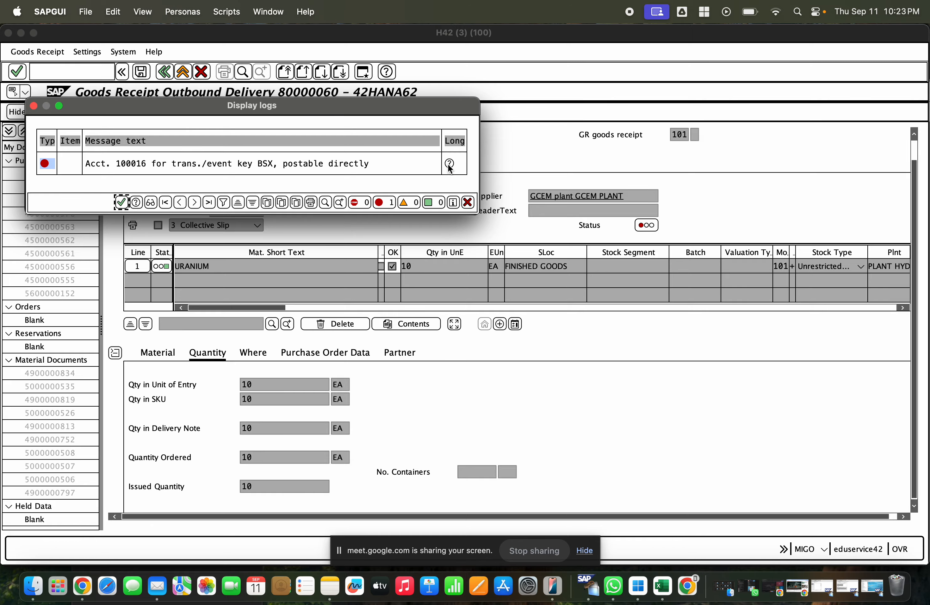
key("Return")
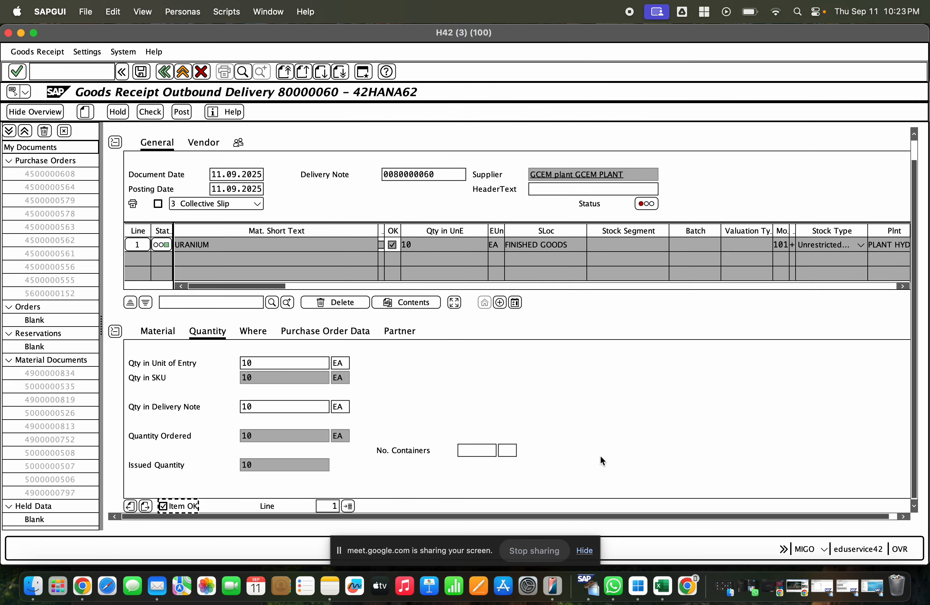
- Enable Post Automatically Only for the RAWMATERIAL GL account in company code RAMA, save it, and return to the goods receipt
left_click(846, 587)
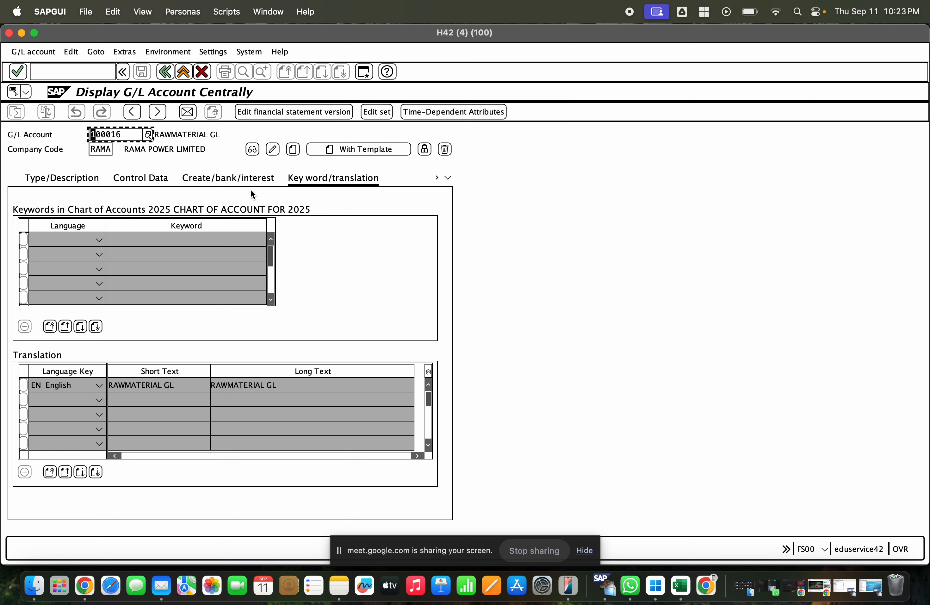
left_click(234, 180)
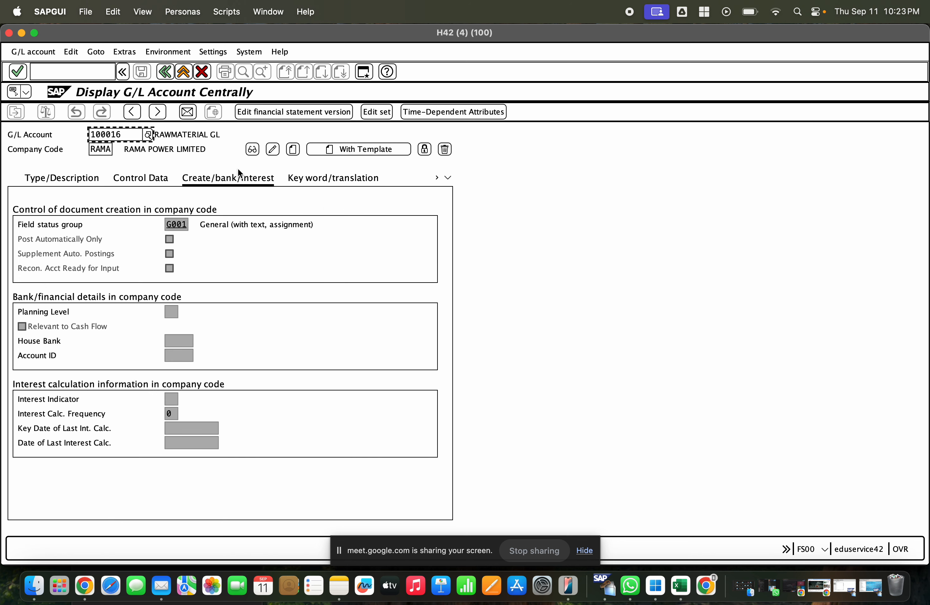
left_click(271, 148)
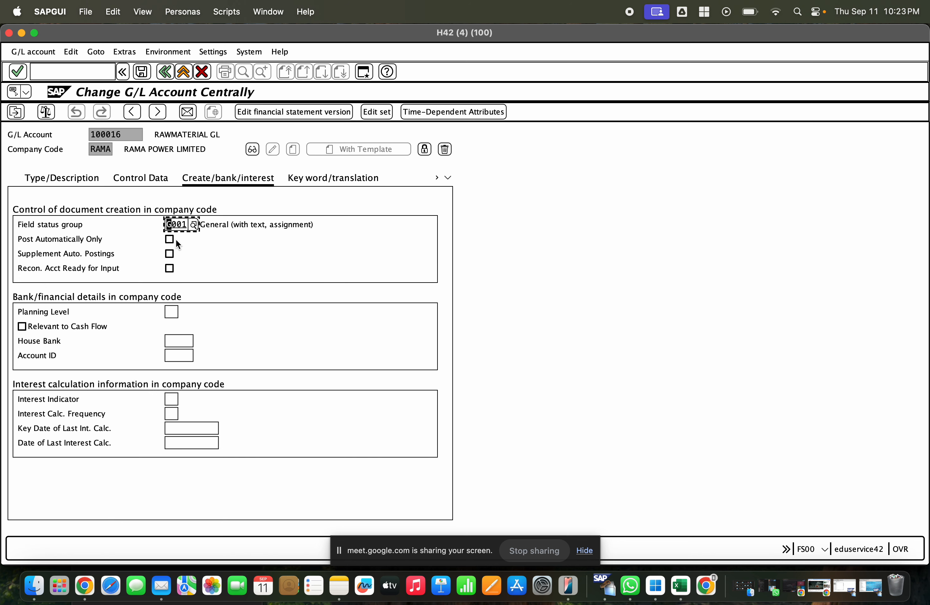
left_click(172, 239)
left_click(142, 72)
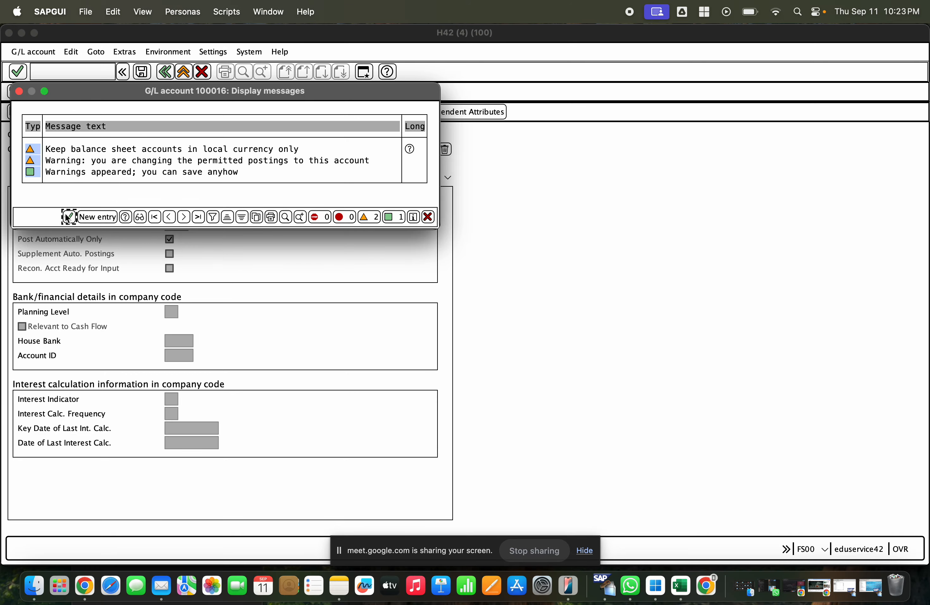
left_click(68, 216)
left_click(21, 33)
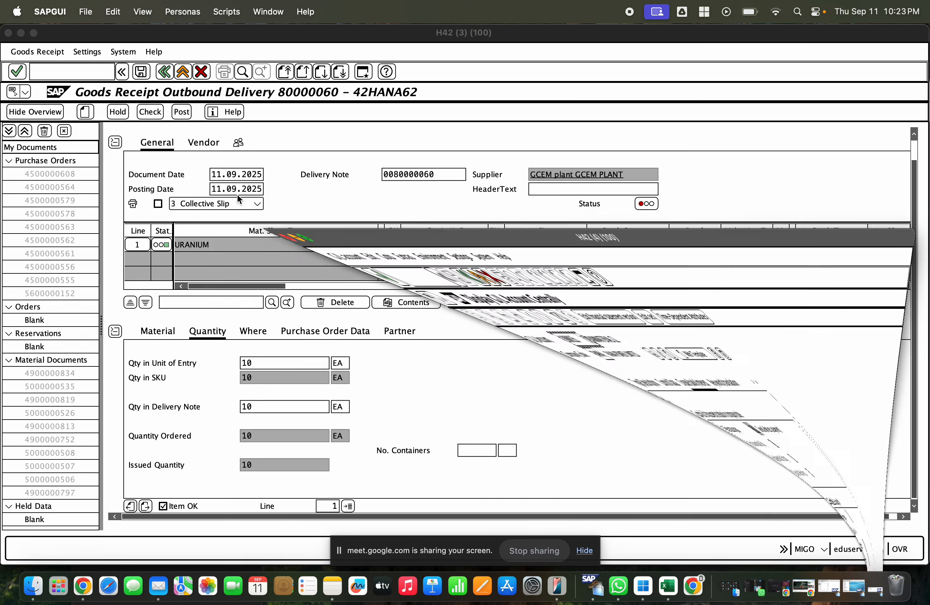
- Check the goods receipt and try to post it again
left_click(150, 112)
left_click(182, 112)
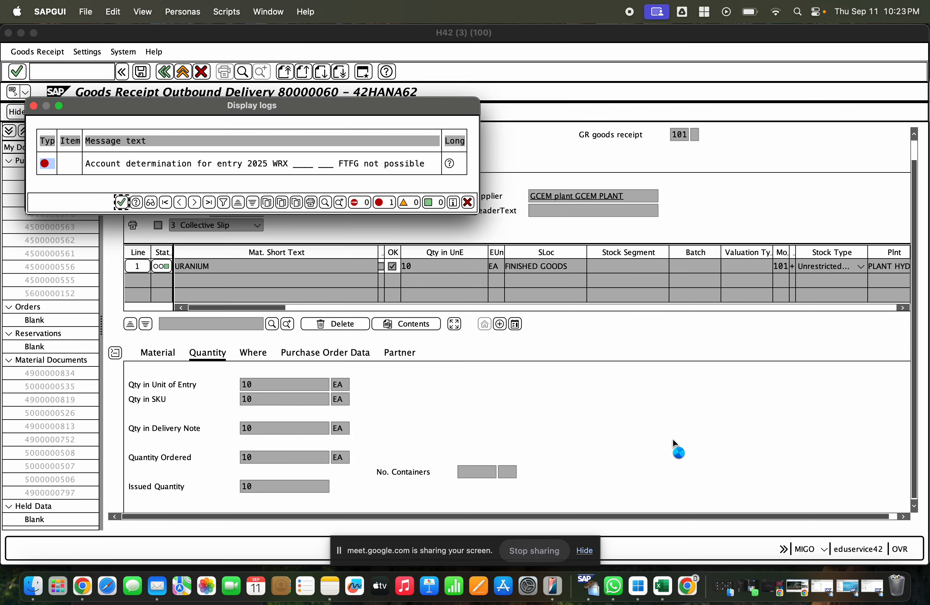
- Run transaction OBYC in the G/L account session and open the account assignment for GR/IR clearing account (WRX)
left_click(872, 586)
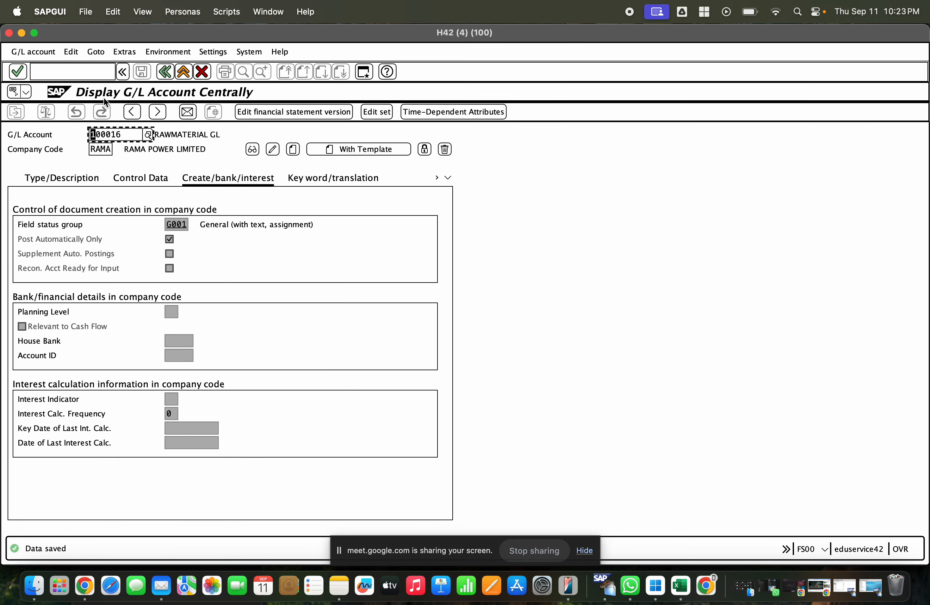
left_click(60, 68)
type("/no")
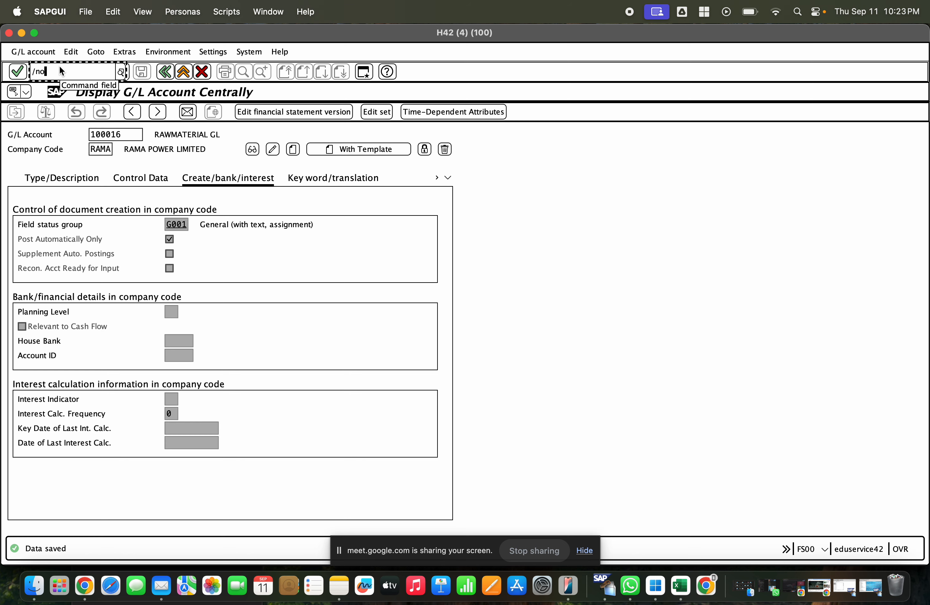
type("byc")
key("Return")
scroll(198, 378, "down", 3)
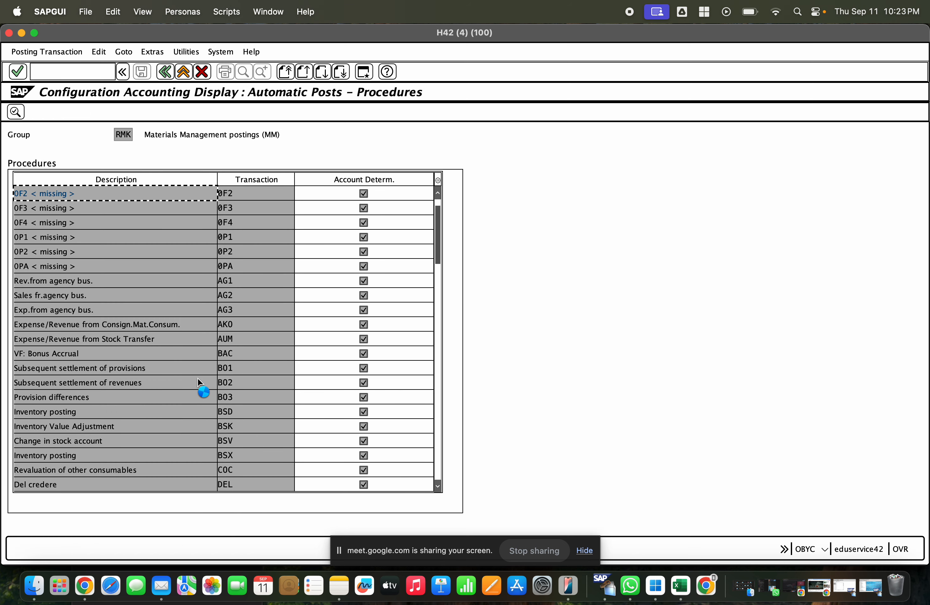
scroll(279, 413, "down", 15)
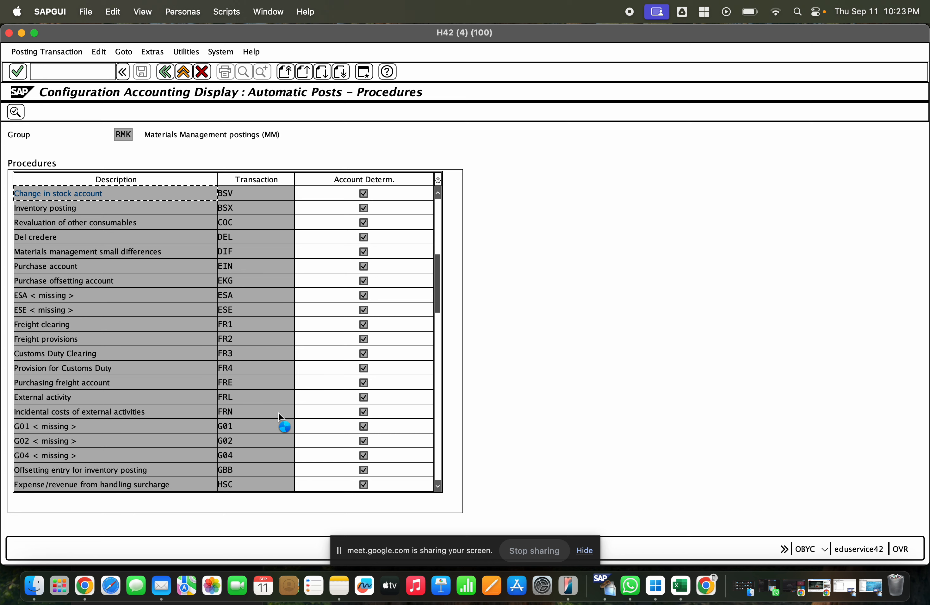
left_click(439, 397)
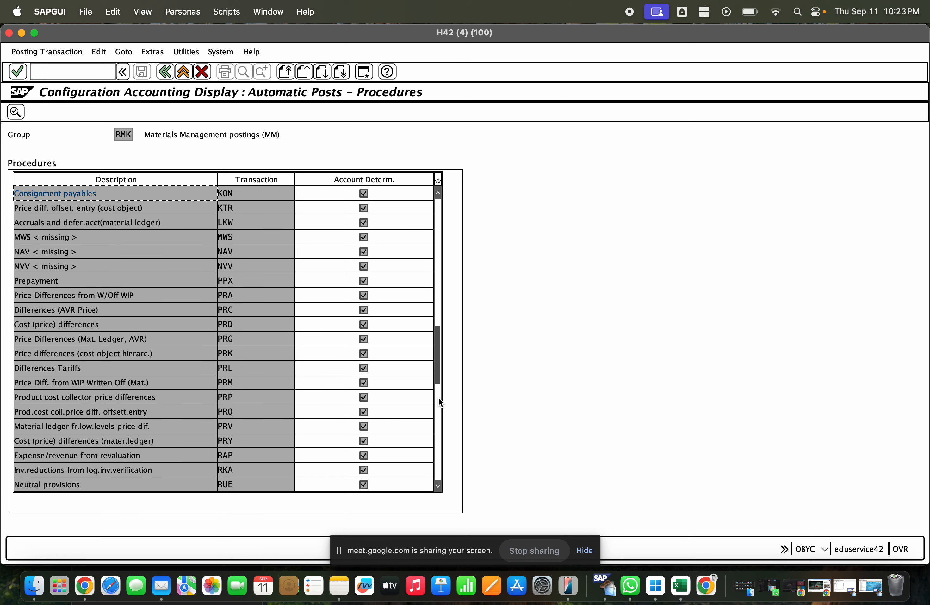
left_click(439, 396)
double_click(232, 351)
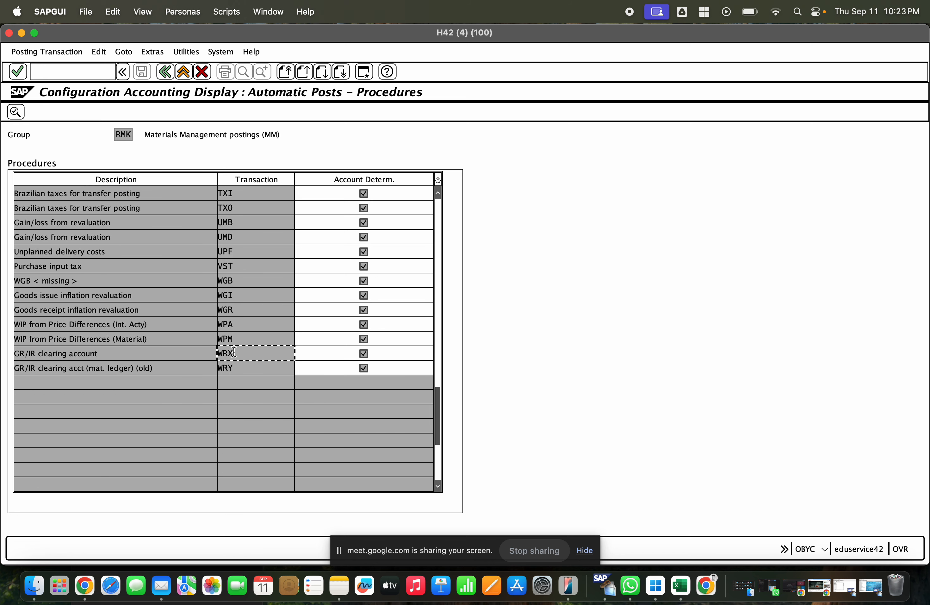
key("Return")
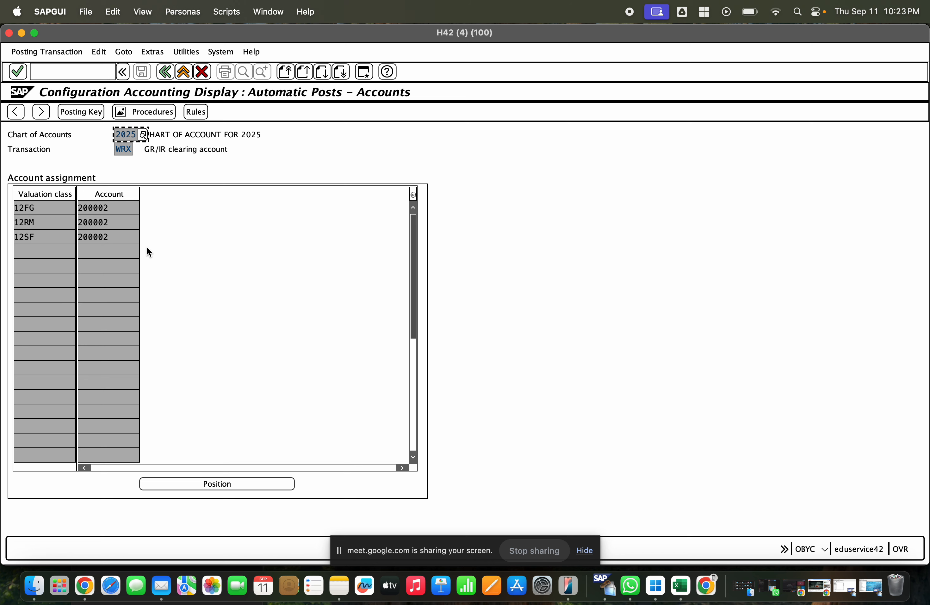
- Try to switch the WRX account assignment from display to change mode, and exit that session
left_click(51, 237)
left_click(48, 53)
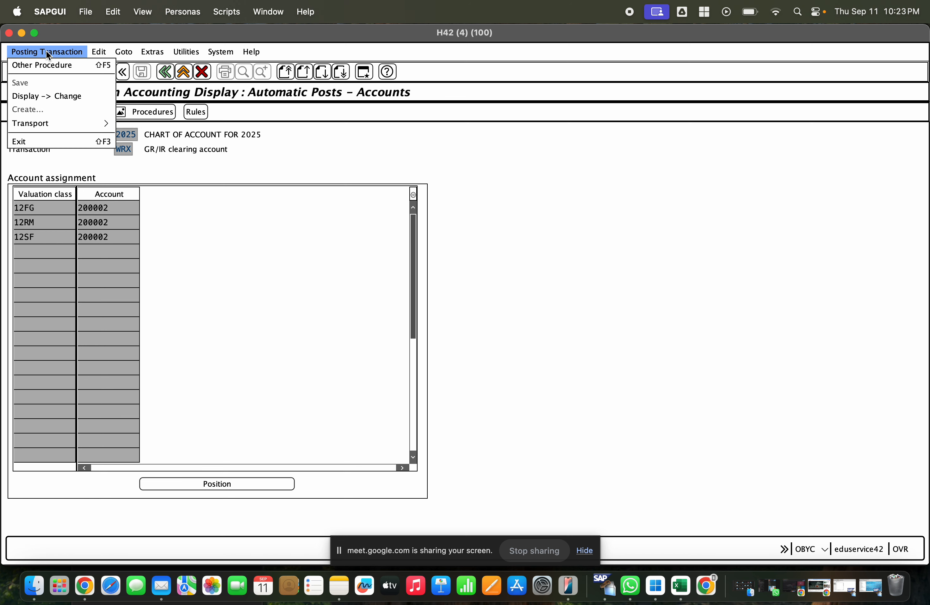
left_click(46, 96)
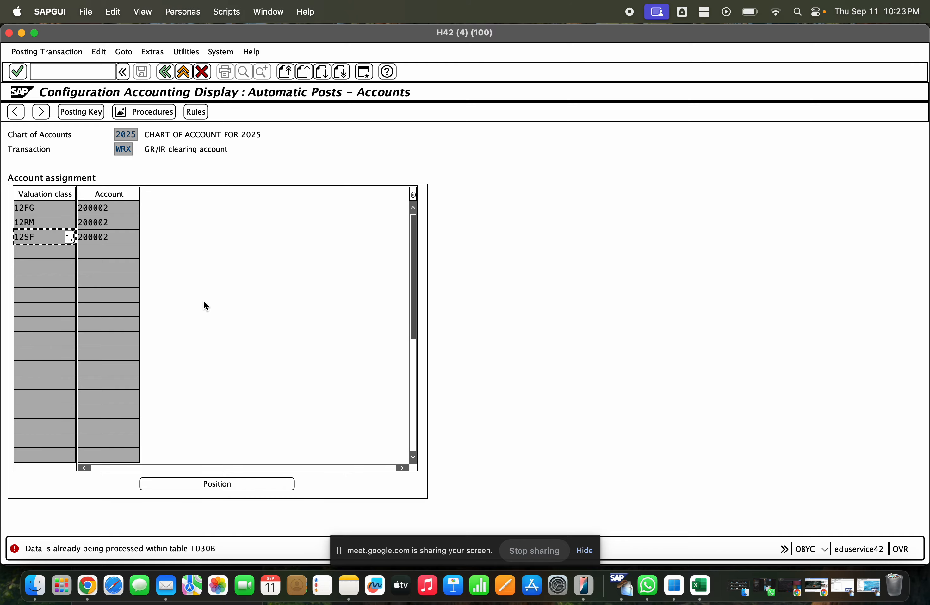
left_click(182, 73)
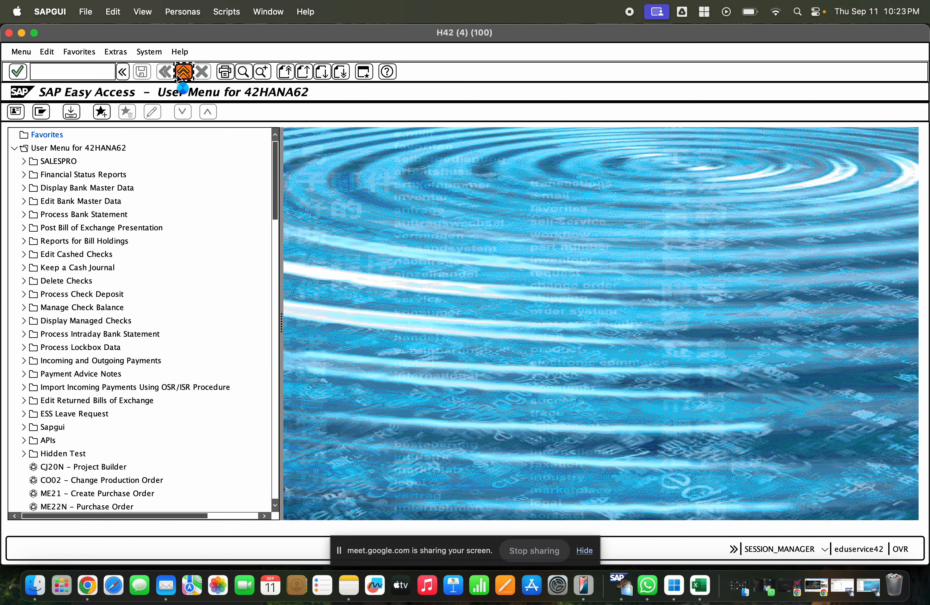
left_click(182, 74)
key("Return")
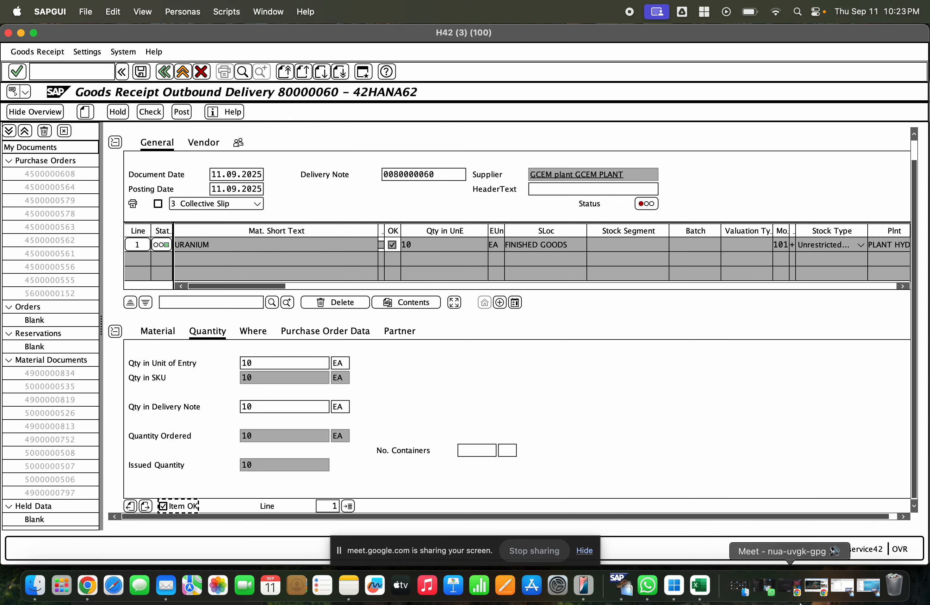
- In the session already maintaining automatic postings, leave the BSX procedure and open the account assignment for WRX
left_click(844, 591)
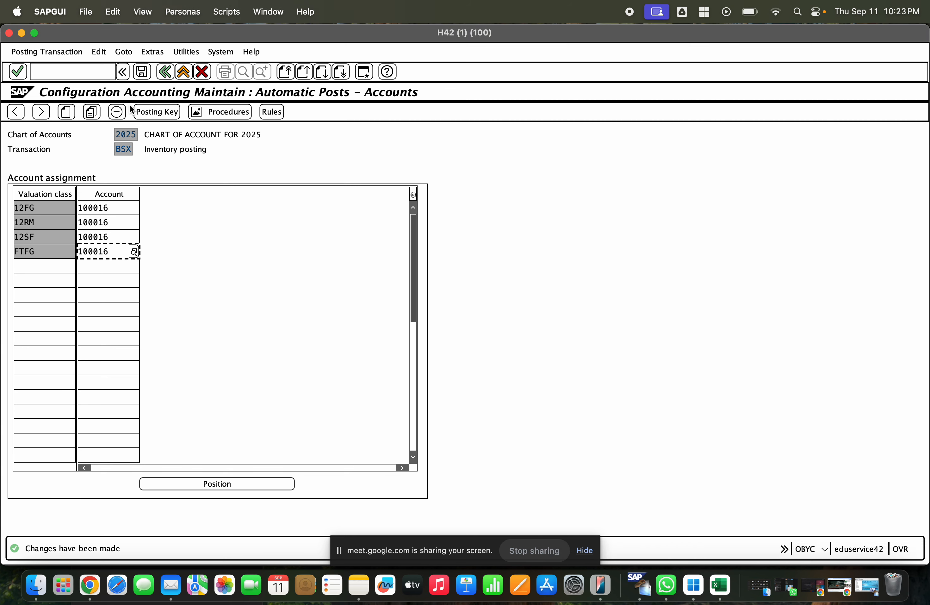
left_click(165, 72)
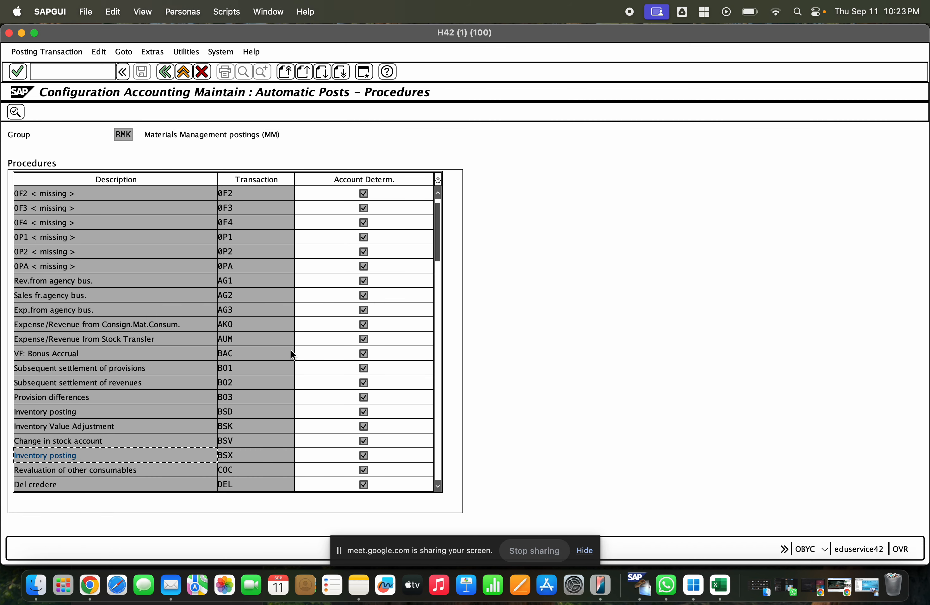
scroll(388, 373, "down", 9)
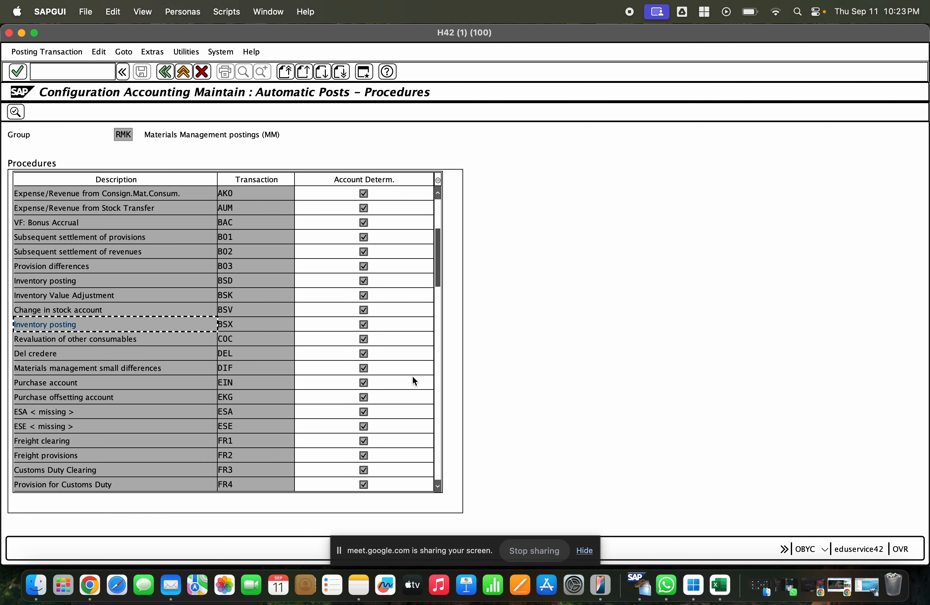
left_click_drag(437, 283, 457, 459)
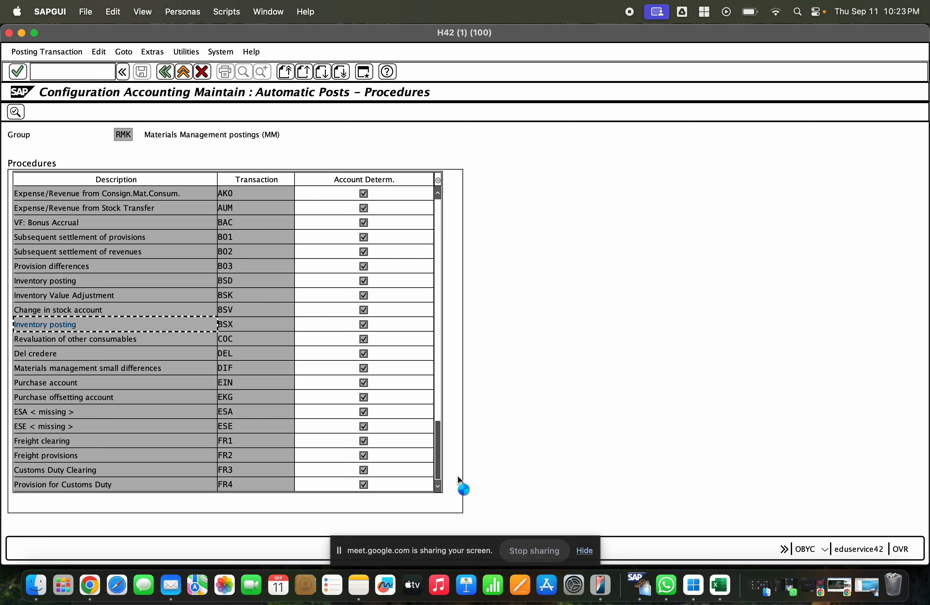
scroll(231, 287, "up", 2)
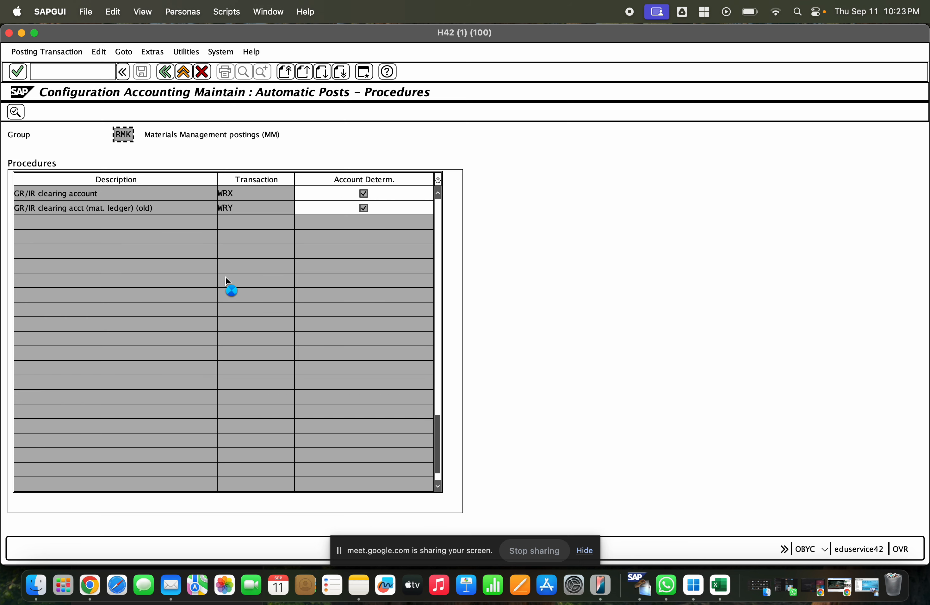
double_click(239, 203)
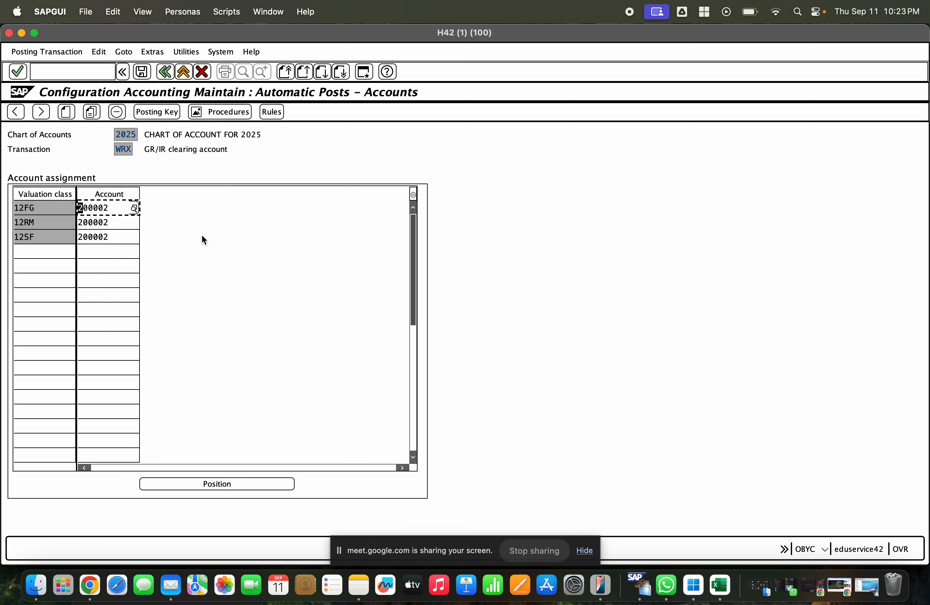
- Return to the goods receipt session and try posting again to review the account determination error
left_click(870, 587)
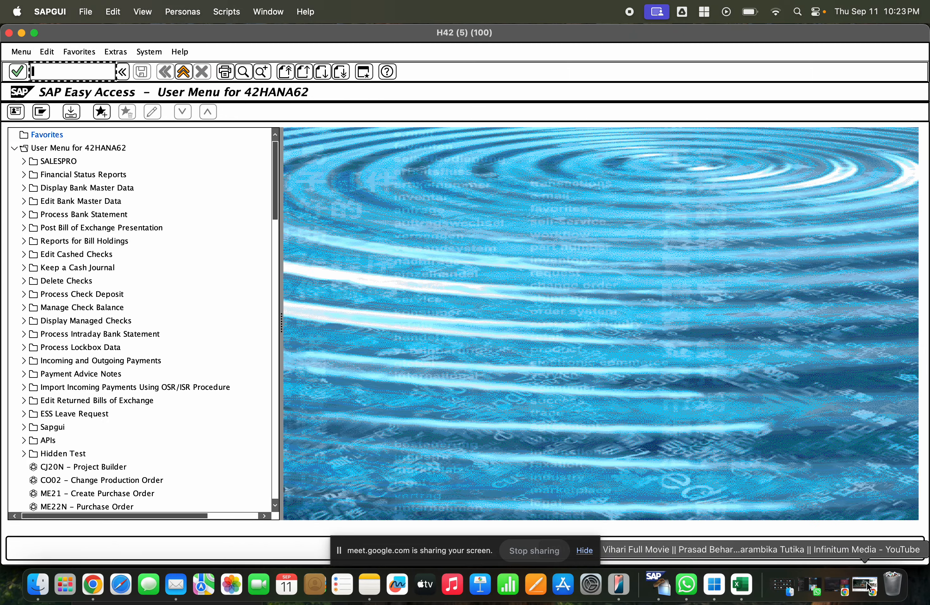
left_click(857, 581)
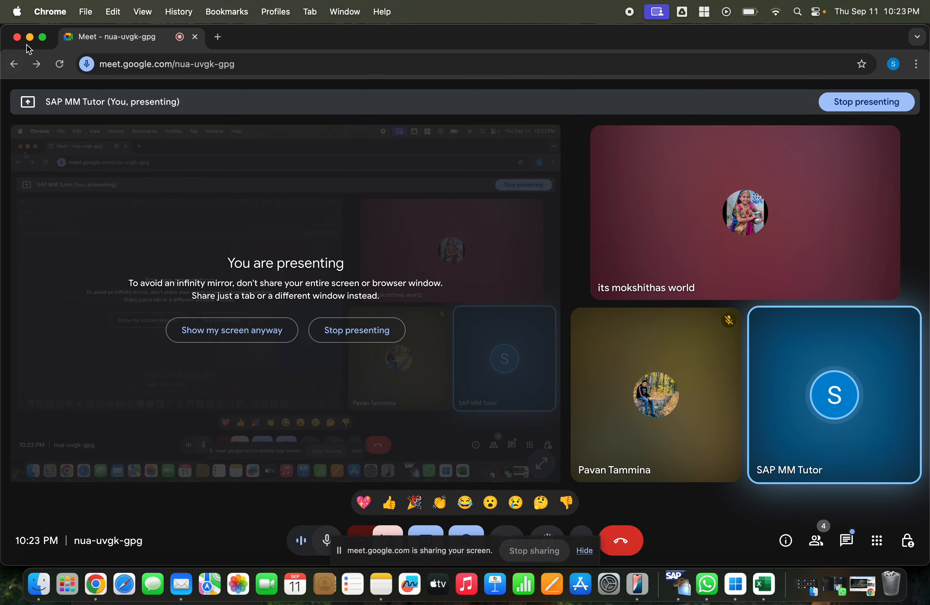
left_click(860, 583)
left_click(21, 33)
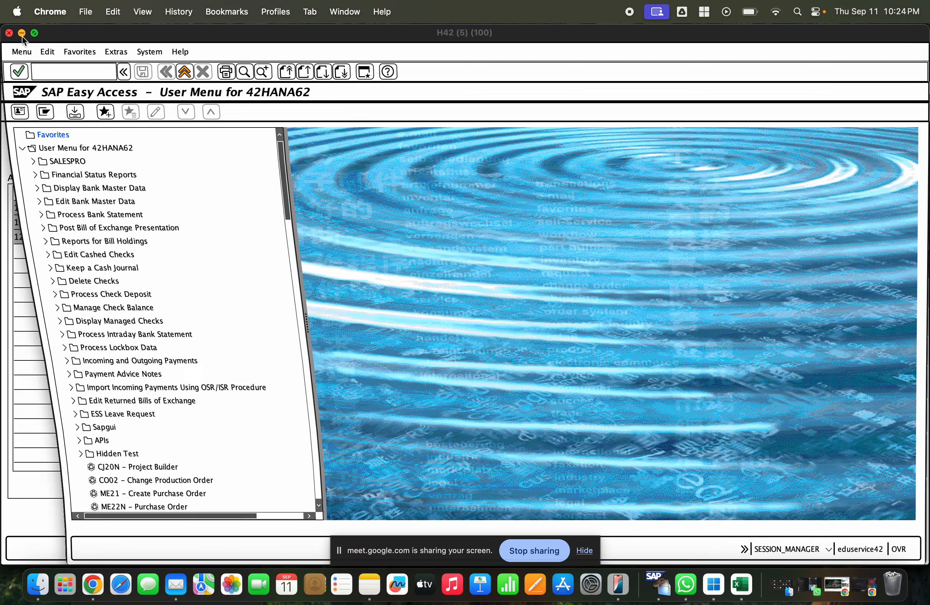
left_click(22, 33)
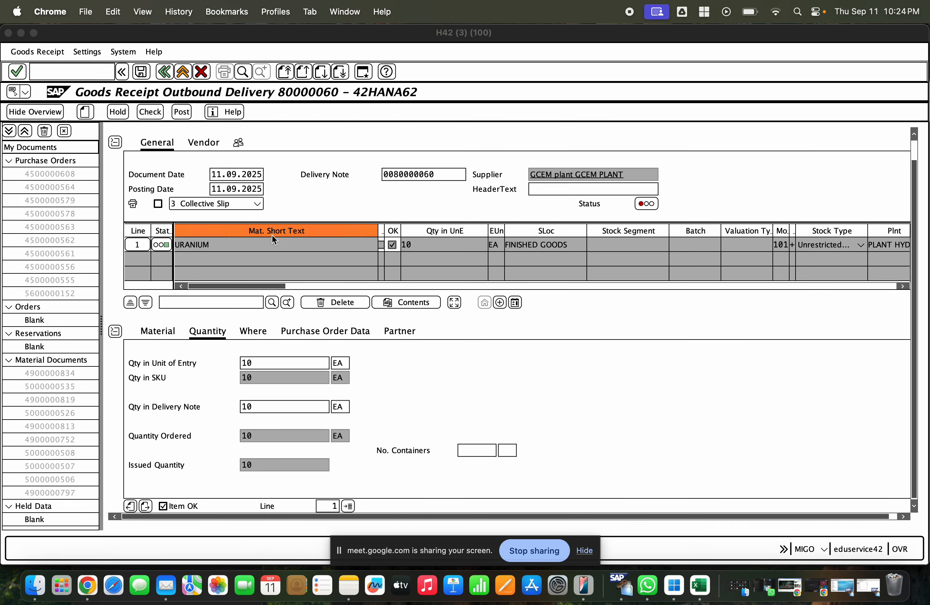
left_click(182, 112)
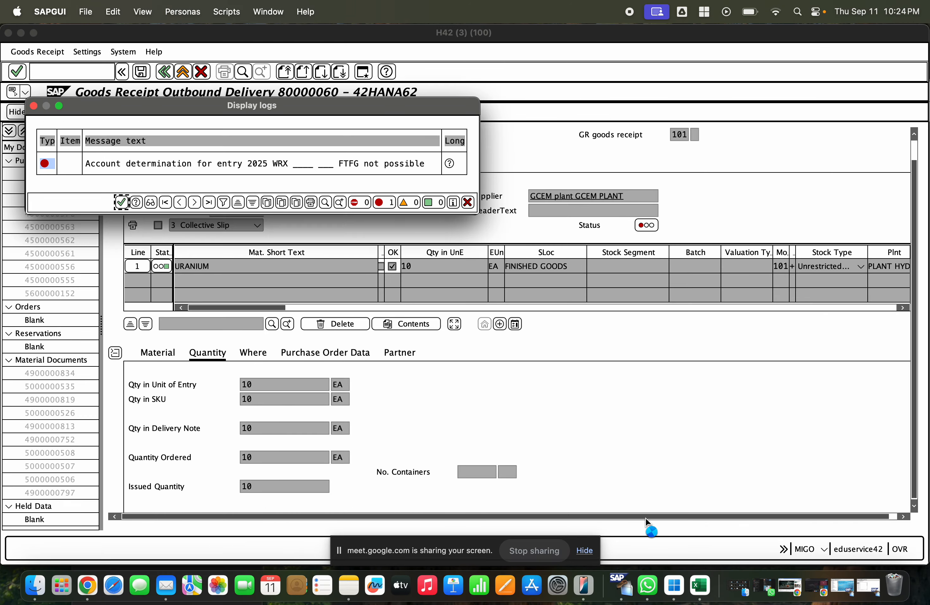
- Return to the WRX account assignment, copy the 12SF entry to valuation class FTFG with account 200002, and save
left_click(868, 585)
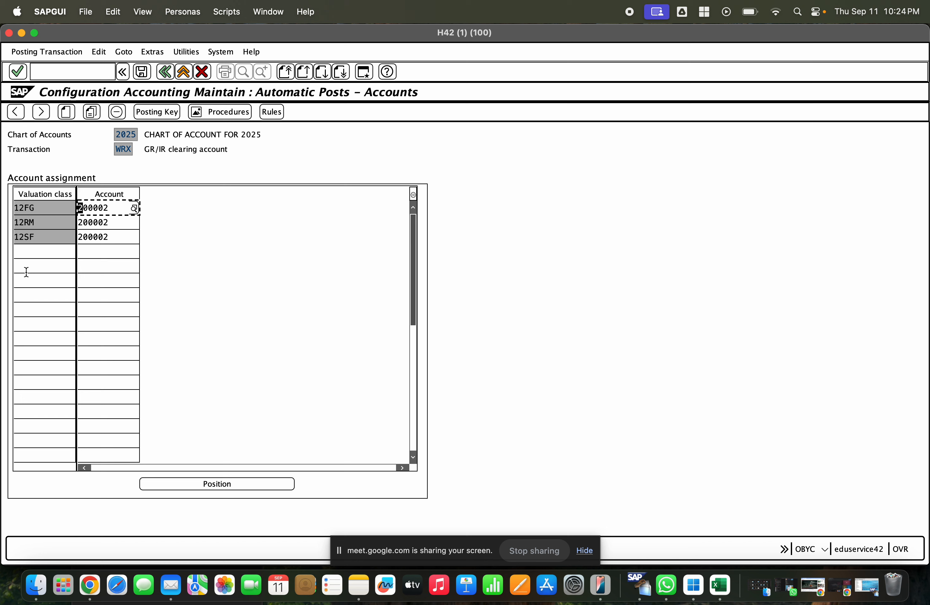
left_click(50, 250)
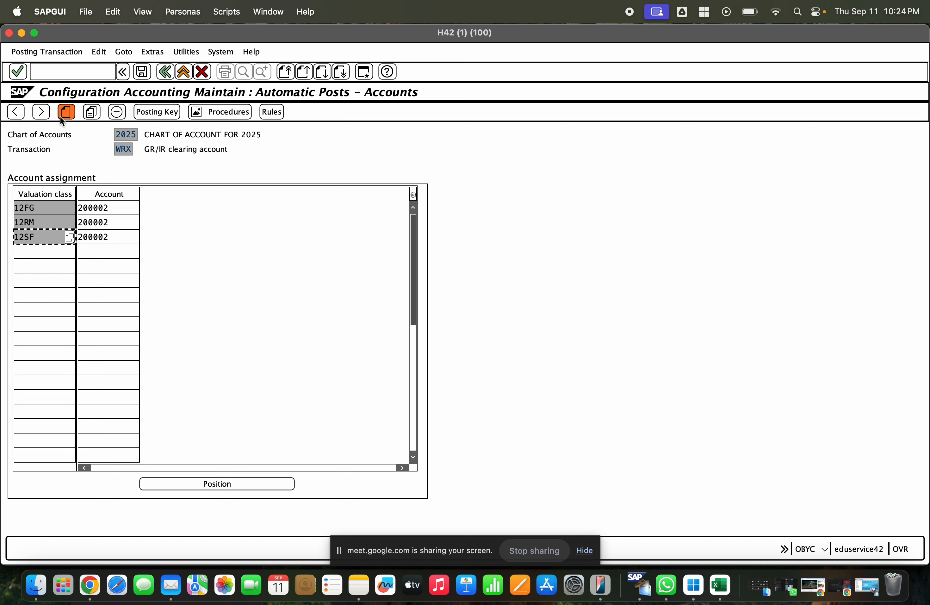
left_click(89, 115)
type("ftfg")
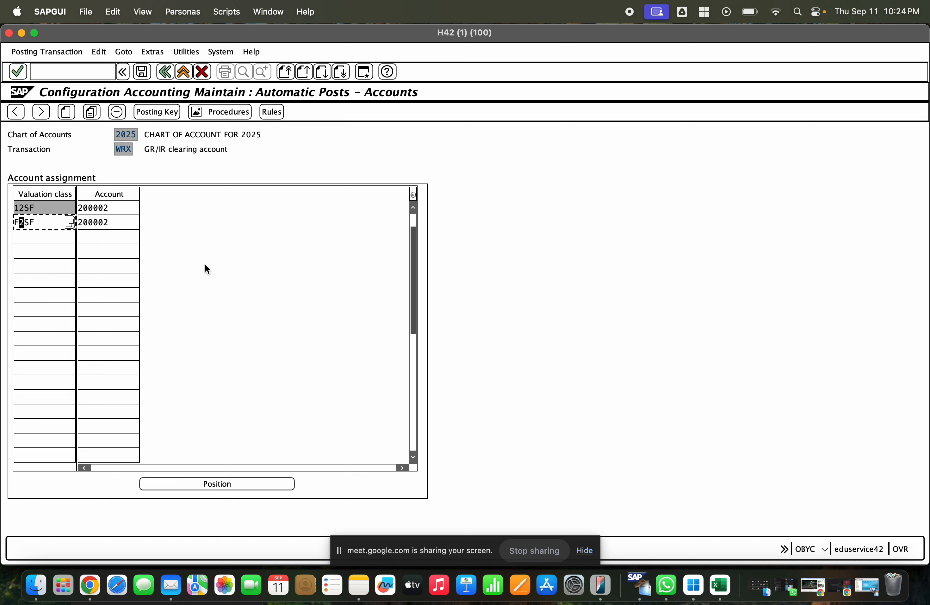
left_click(232, 306)
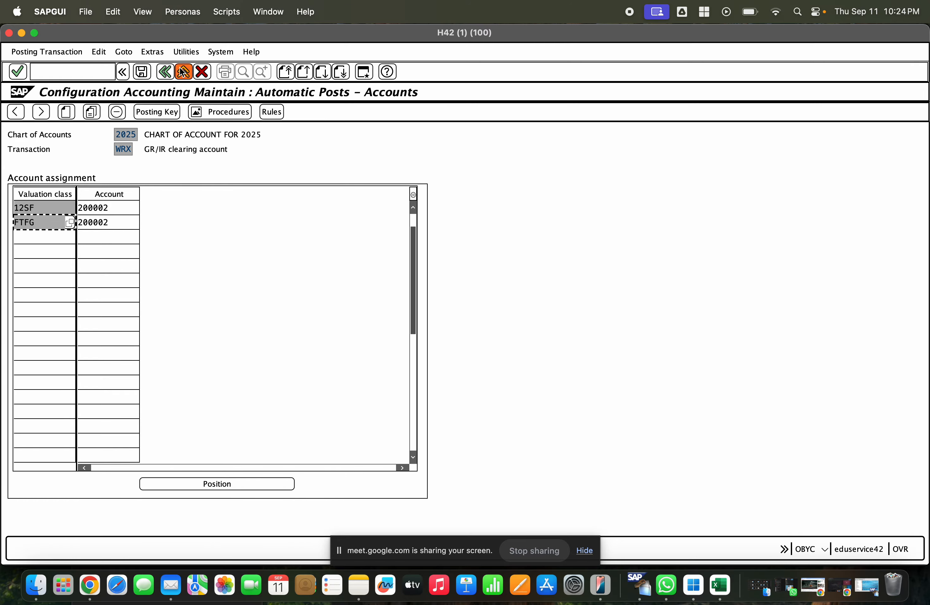
left_click(141, 71)
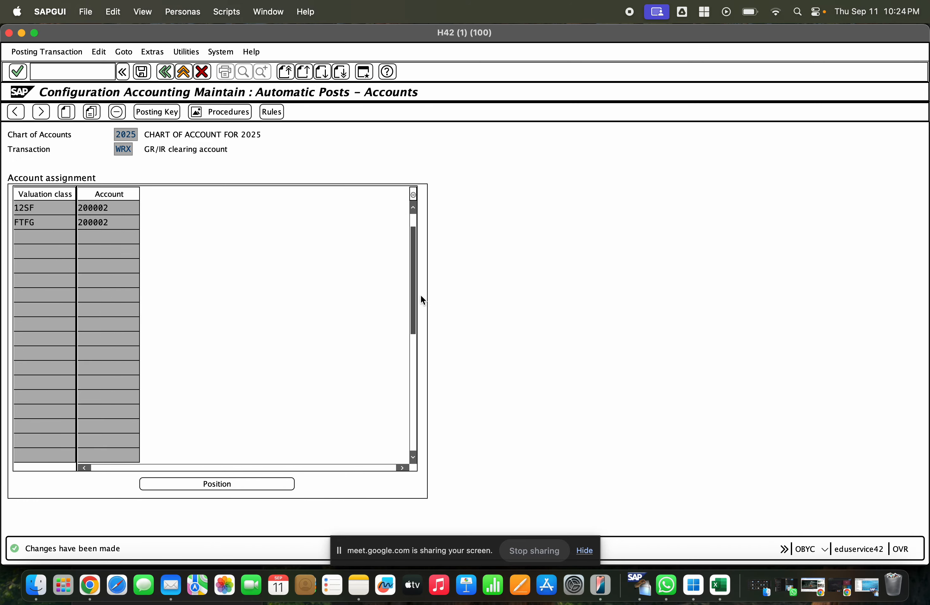
- Return to the goods receipt session, close the error log and check the document again
left_click(866, 586)
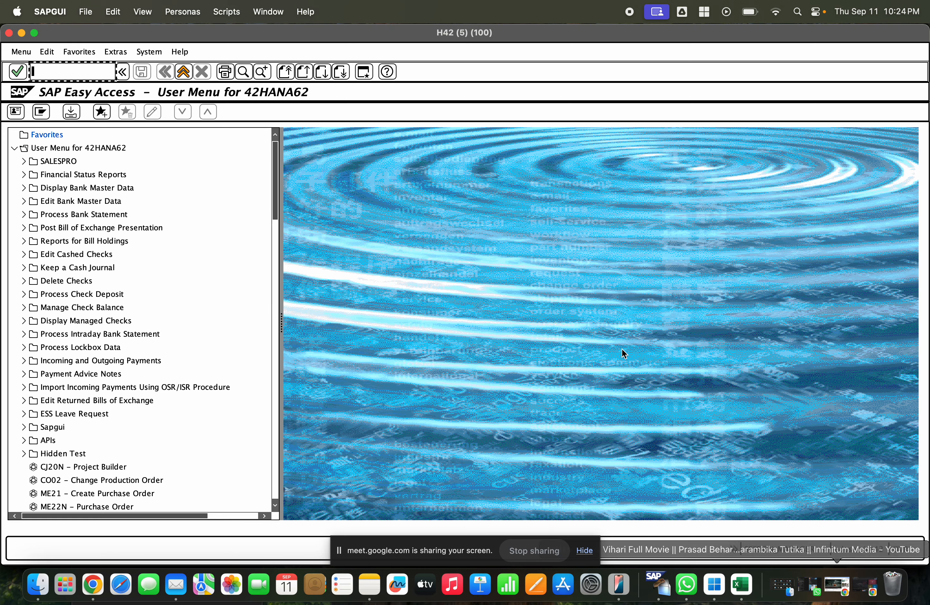
left_click(21, 34)
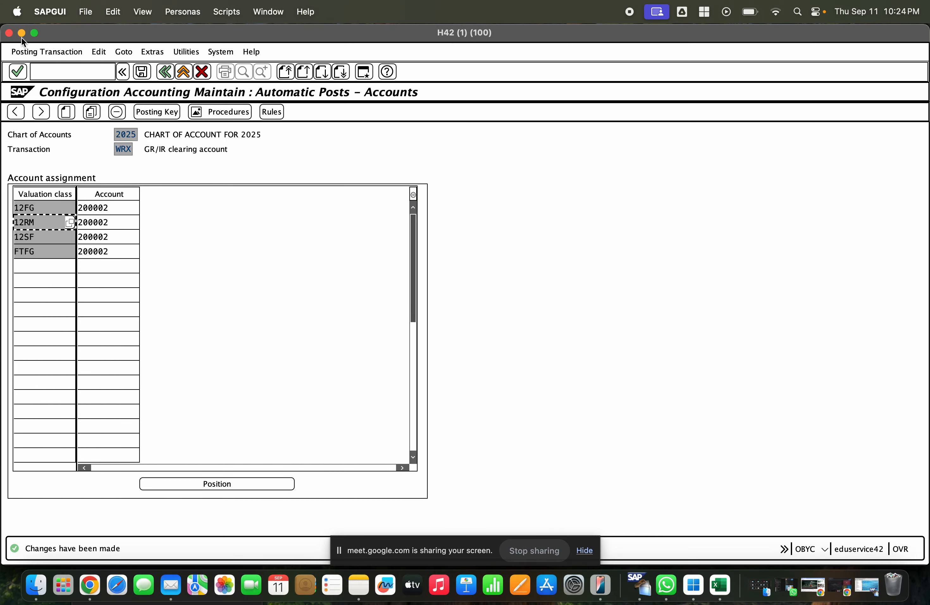
left_click(21, 34)
left_click(121, 203)
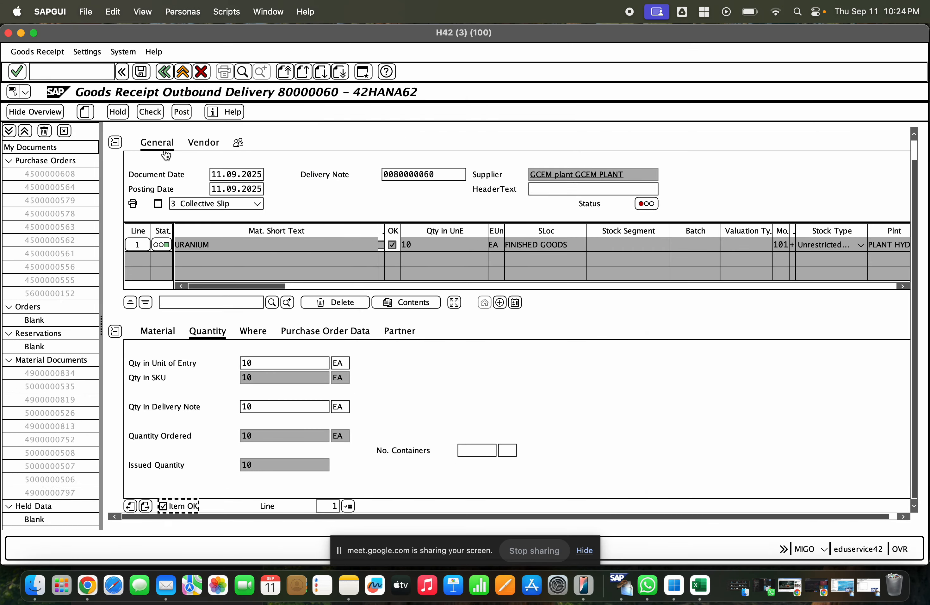
left_click(150, 112)
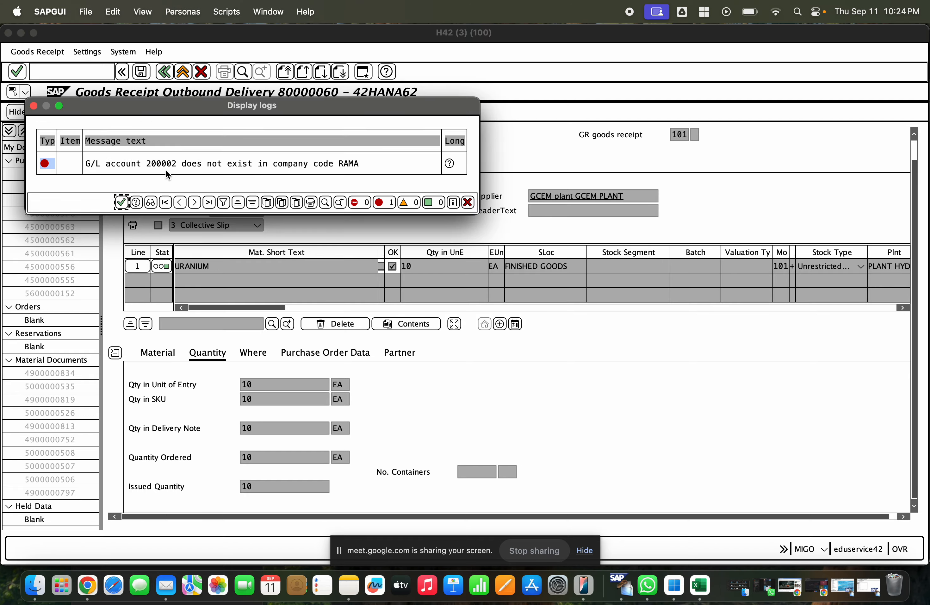
- Leave OBYC in the other session, run transaction FS00 and enter G/L account 200002
left_click(869, 586)
left_click(183, 71)
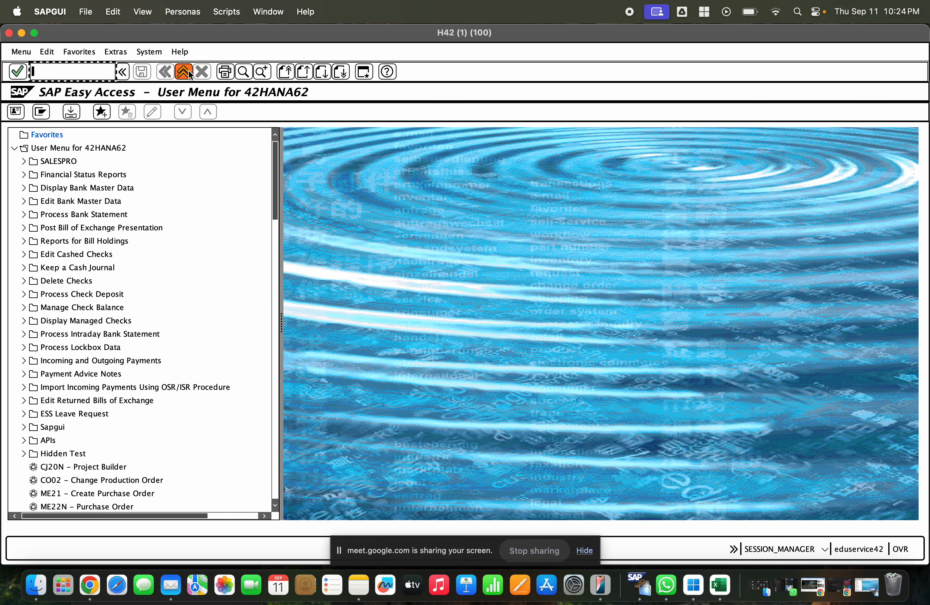
type("fs00")
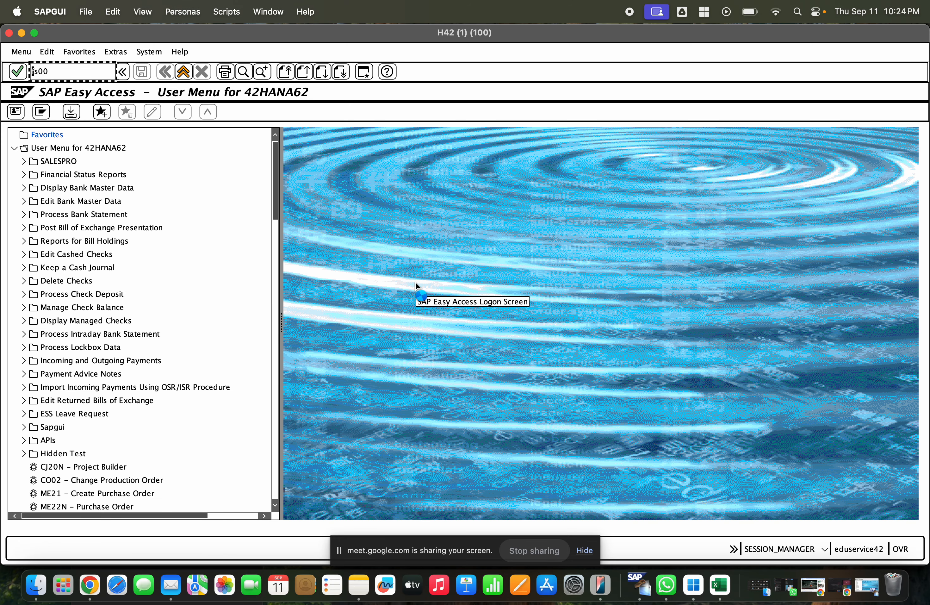
key("Return")
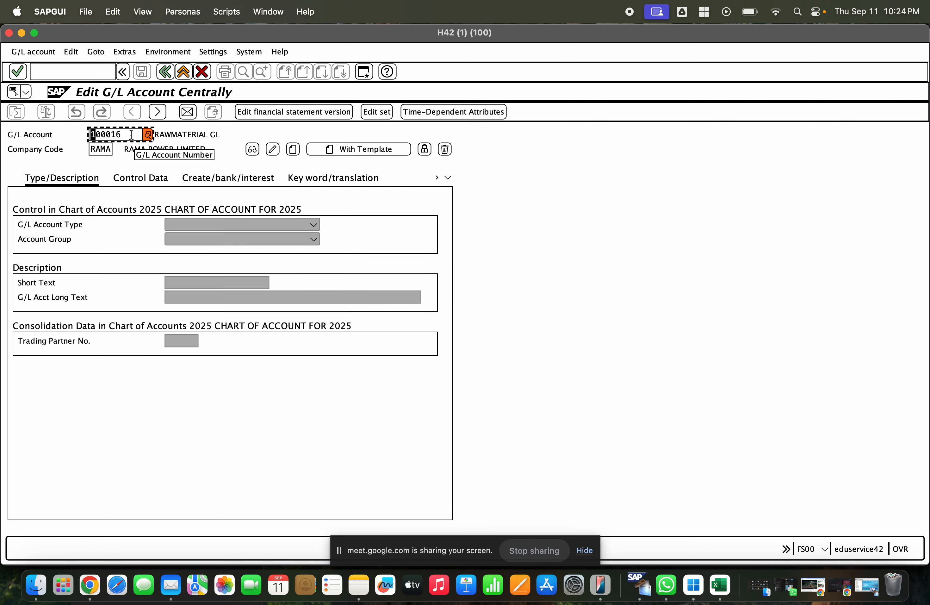
left_click_drag(126, 134, 77, 133)
key("BackSpace")
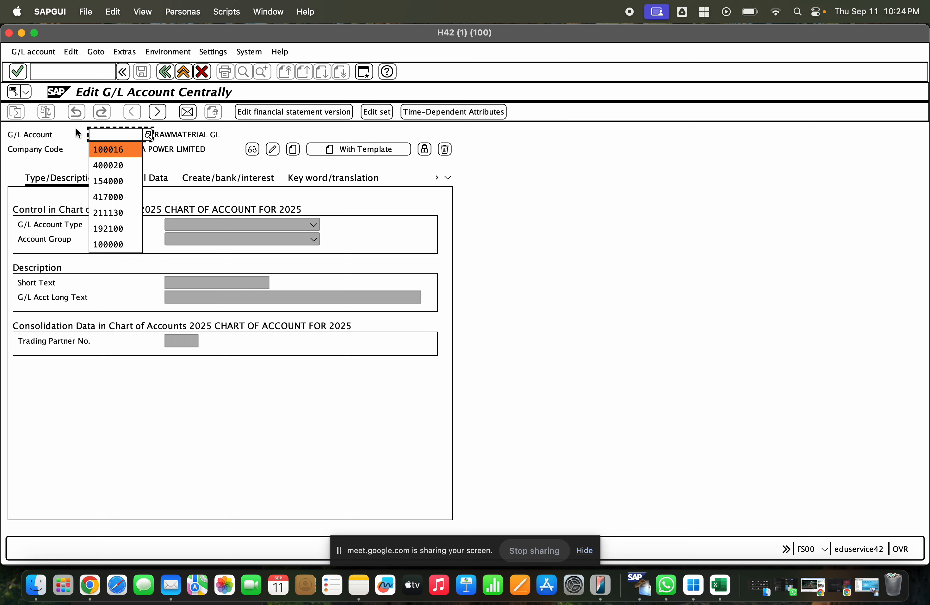
type("20002")
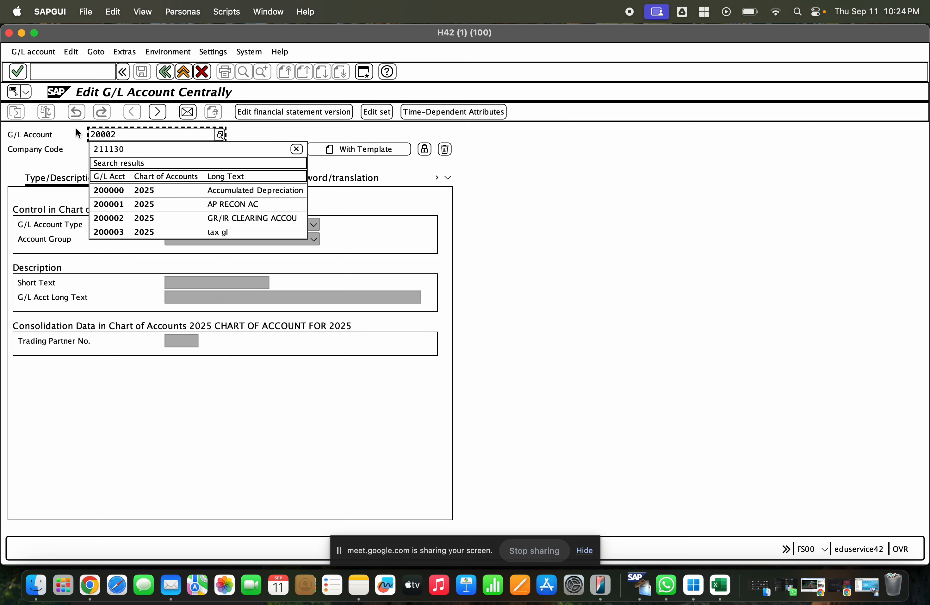
left_click(117, 174)
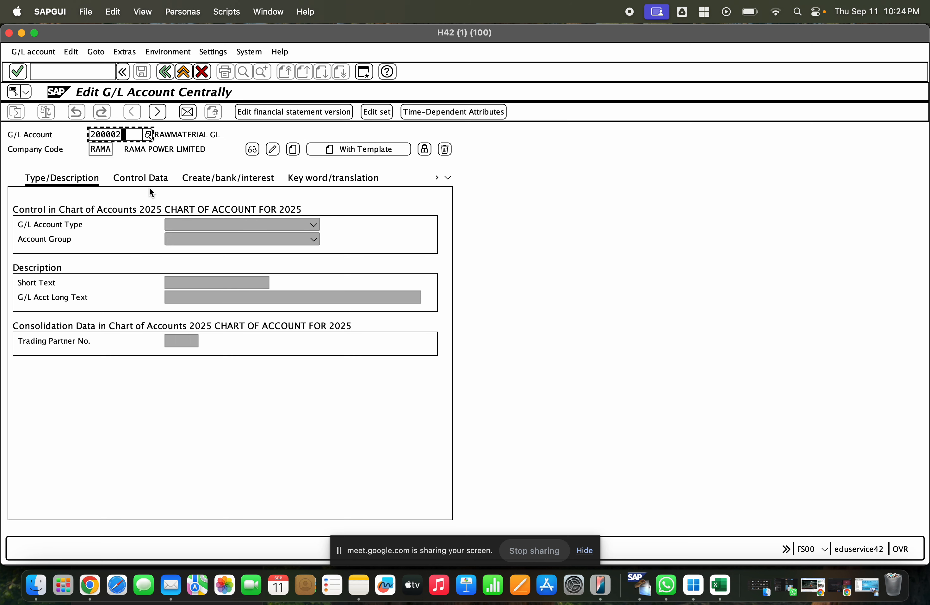
- Set the company code to RAMA and start creating the G/L account with a template
key("Tab")
type("200002")
key("BackSpace")
key("BackSpace")
key("BackSpace")
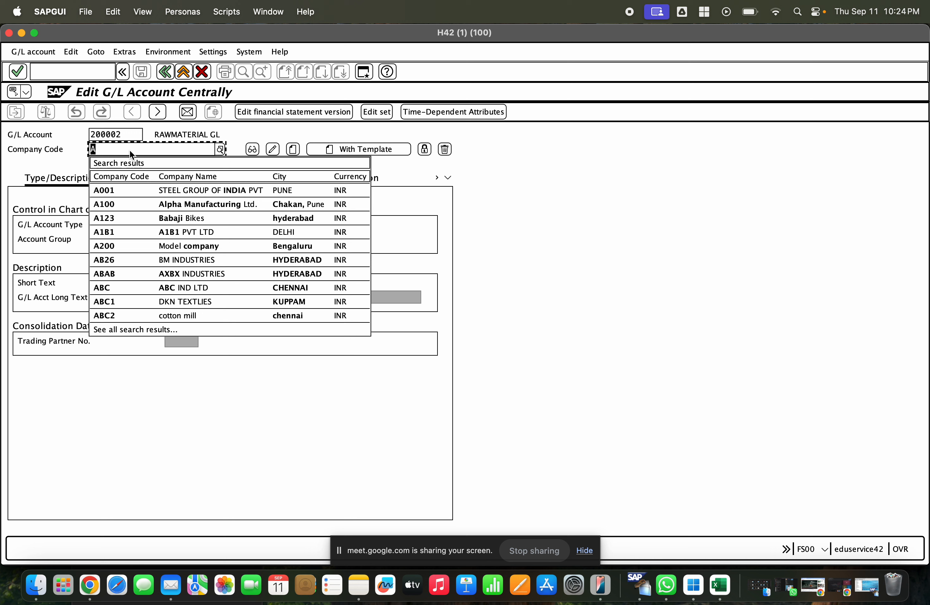
type("rama")
key("Return")
left_click(345, 150)
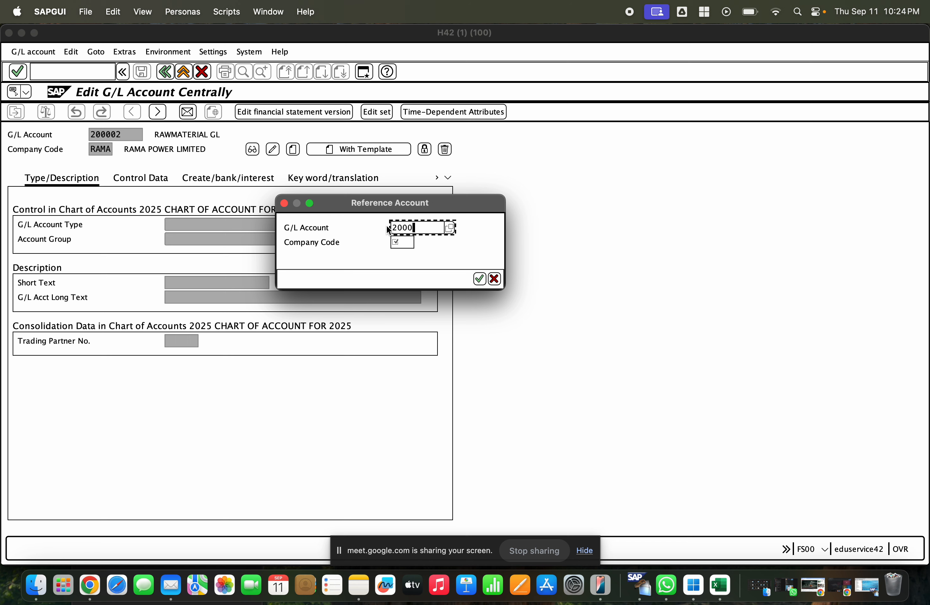
- Try to use G/L account 20002 of company code 2025 as the reference account
type("20002")
key("Tab")
type("2025")
key("Return")
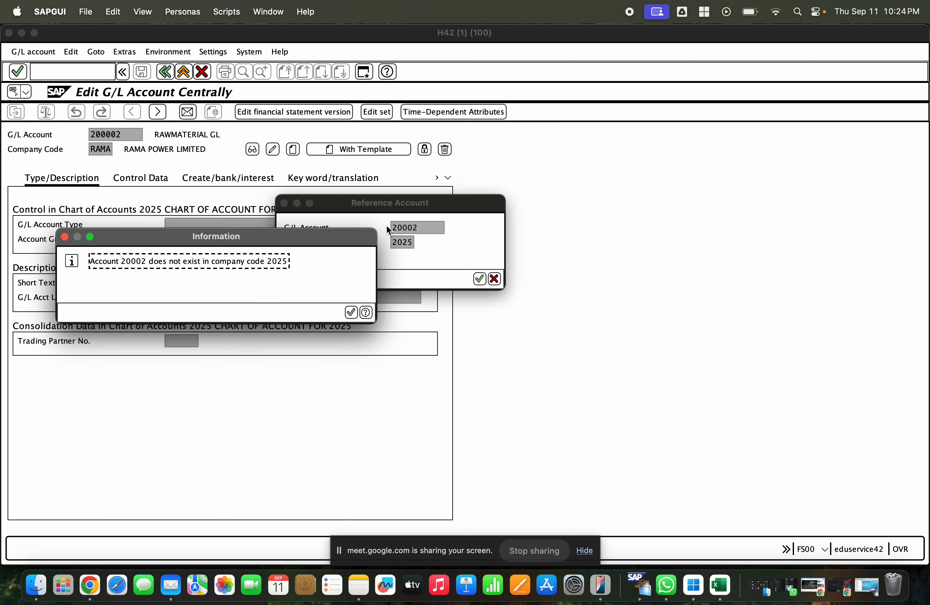
key("Return")
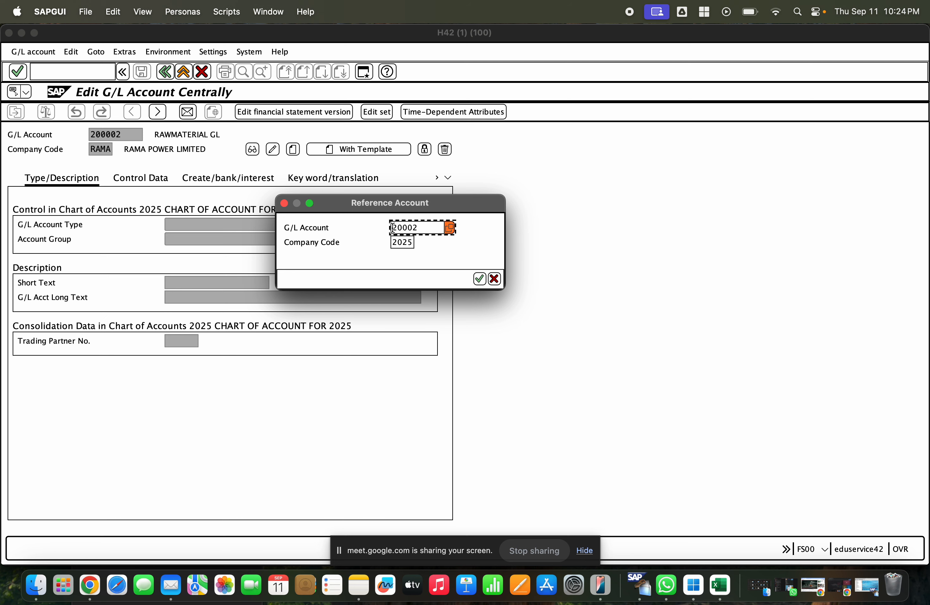
- Search the reference G/L accounts for number 200002 without restricting the company code
left_click(449, 228)
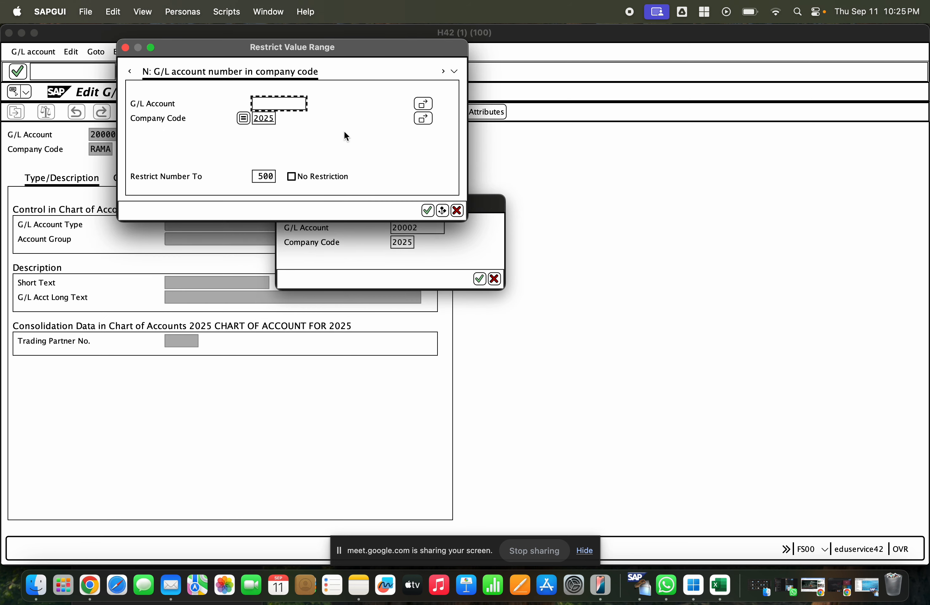
key("Return")
key("Return")
key("Tab")
key("Tab")
key("Delete")
key("Delete")
key("Delete")
key("Delete")
left_click(283, 104)
key("super+Tab")
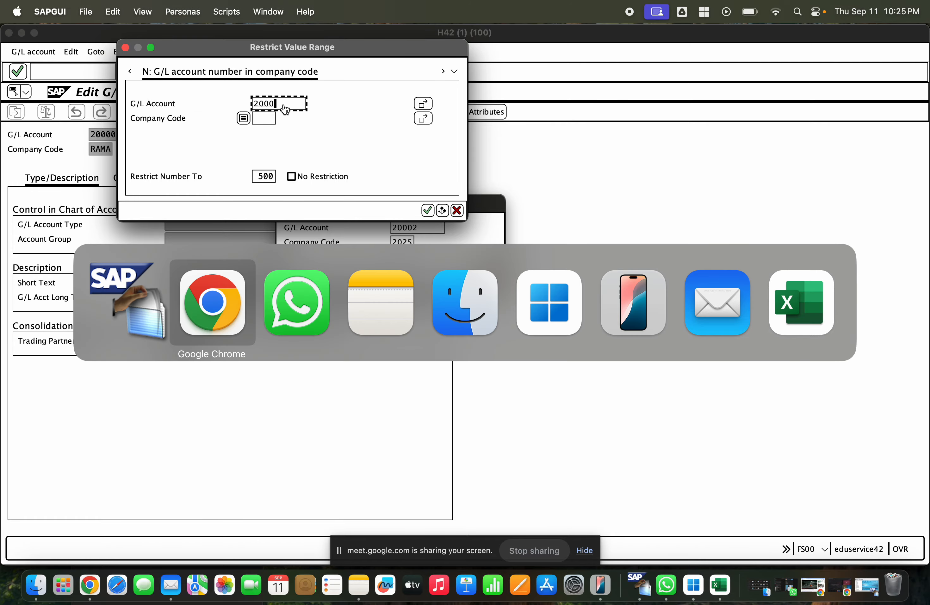
key("super+Tab")
left_click(867, 586)
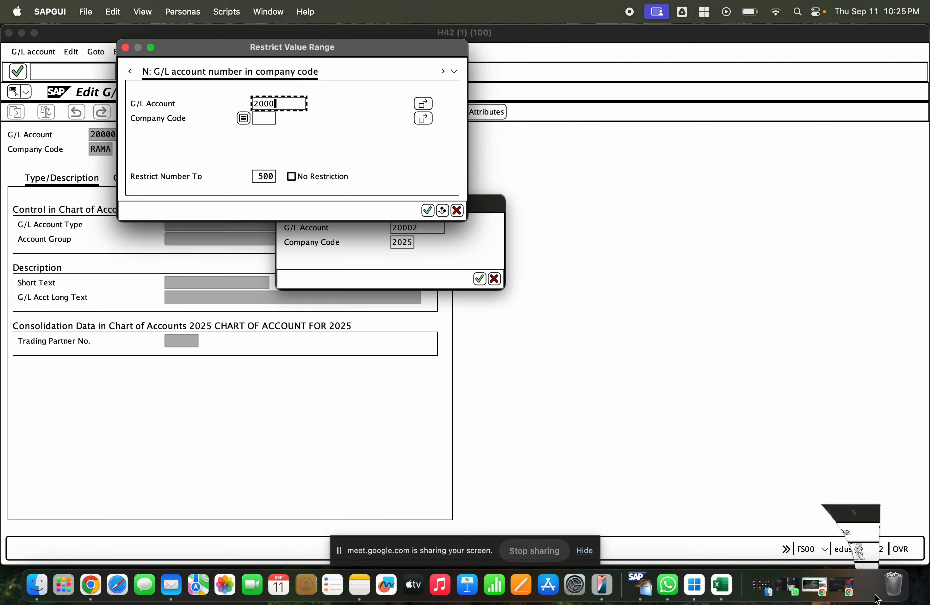
left_click(20, 34)
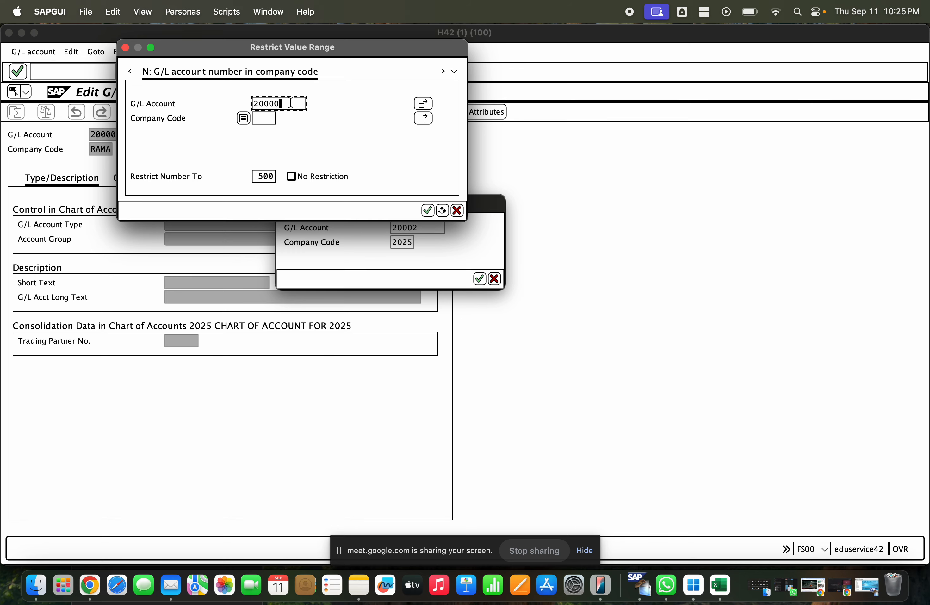
key("Return")
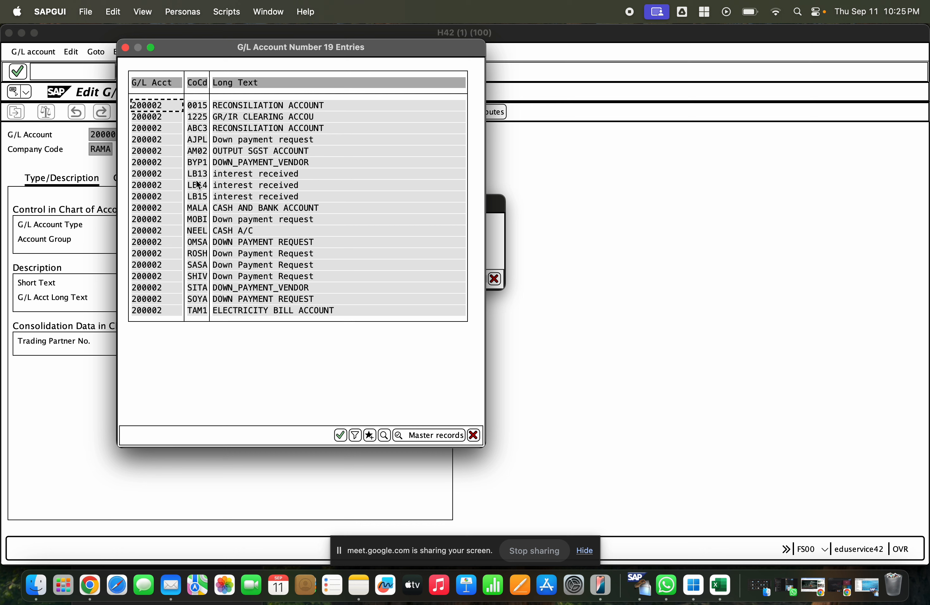
- Choose account 200002 of company code TAM1 as the reference and save the G/L account for RAMA
double_click(197, 310)
left_click(481, 279)
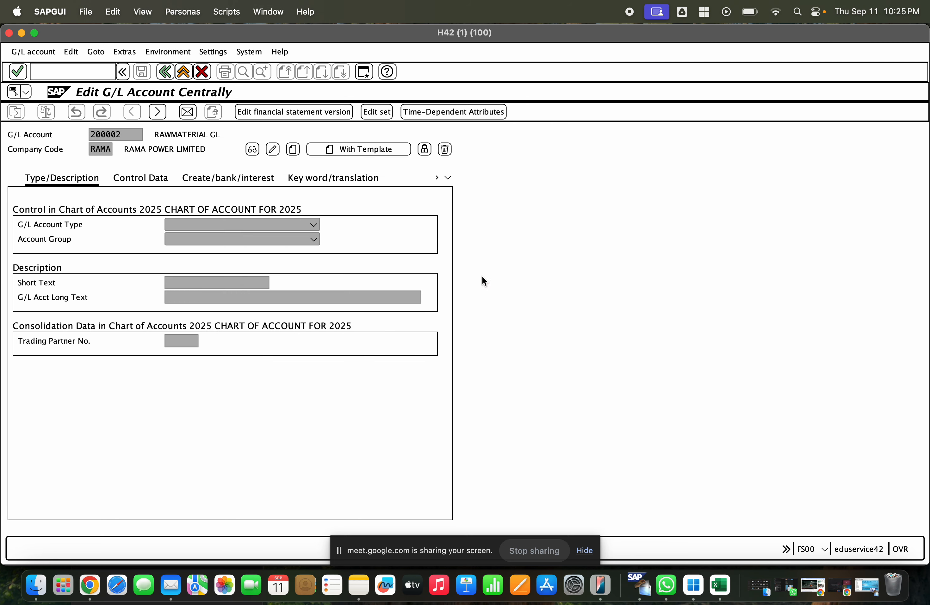
left_click(142, 72)
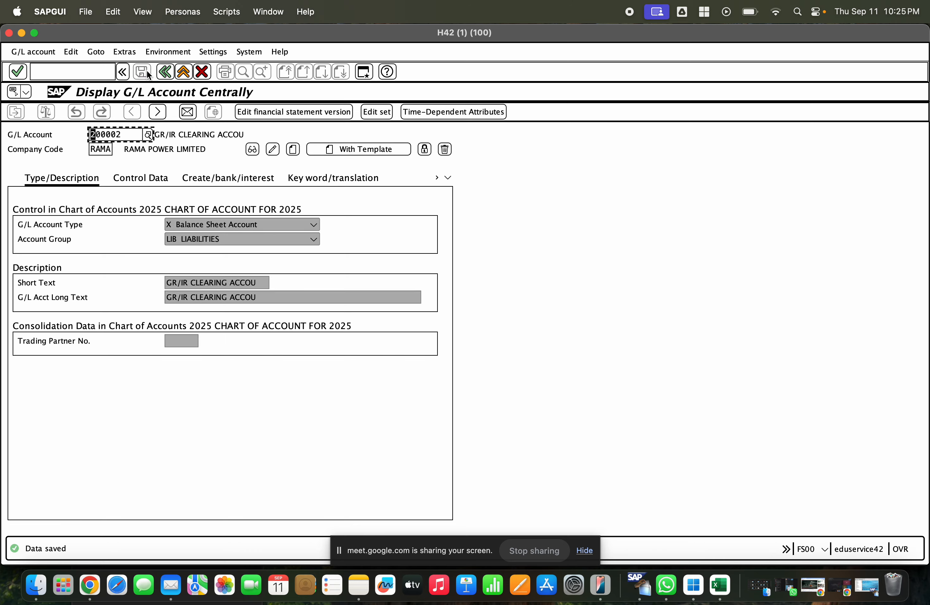
- Exit the G/L account session, close the goods receipt error log, then check and post the receipt again
left_click(183, 71)
left_click(183, 75)
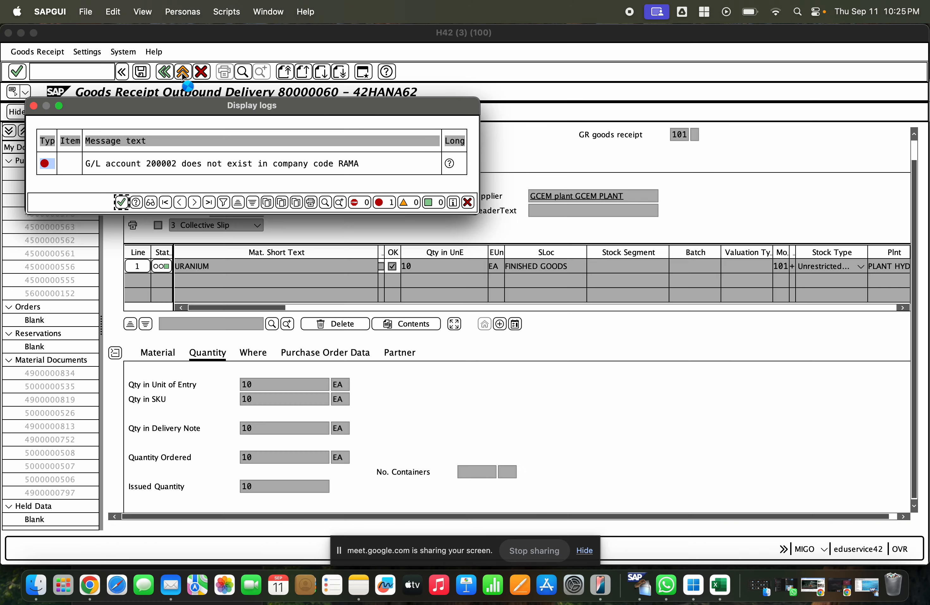
key("Return")
left_click(153, 112)
left_click(181, 113)
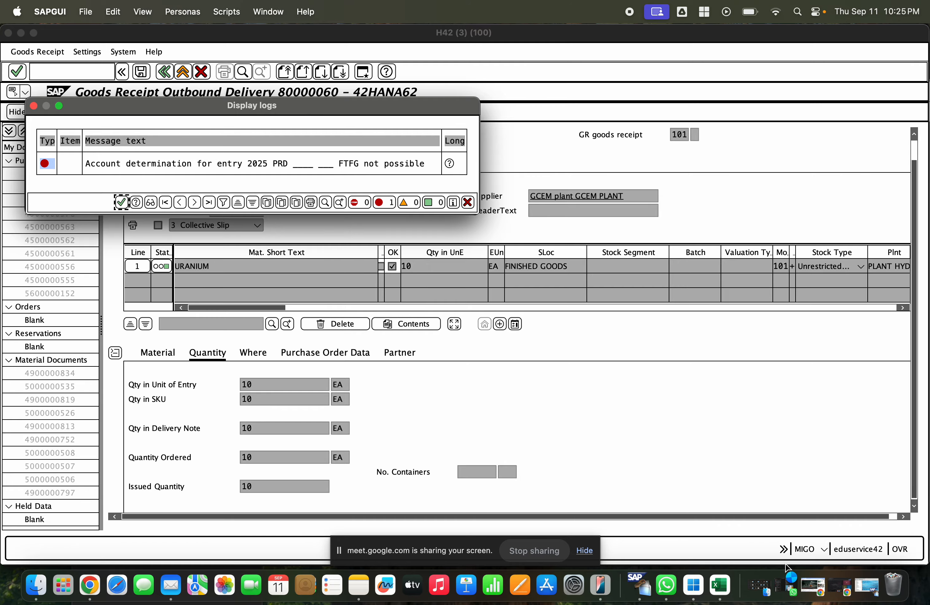
- Run transaction OBYC in the free session, open the account assignment for Cost (price) differences (PRD) and compare it with the goods receipt error
left_click(867, 586)
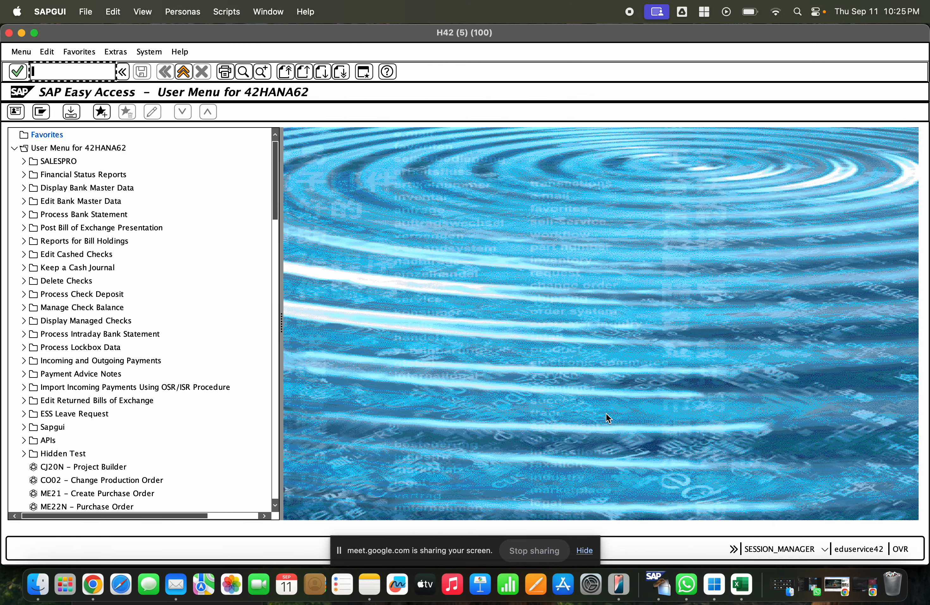
type("obyc")
key("Return")
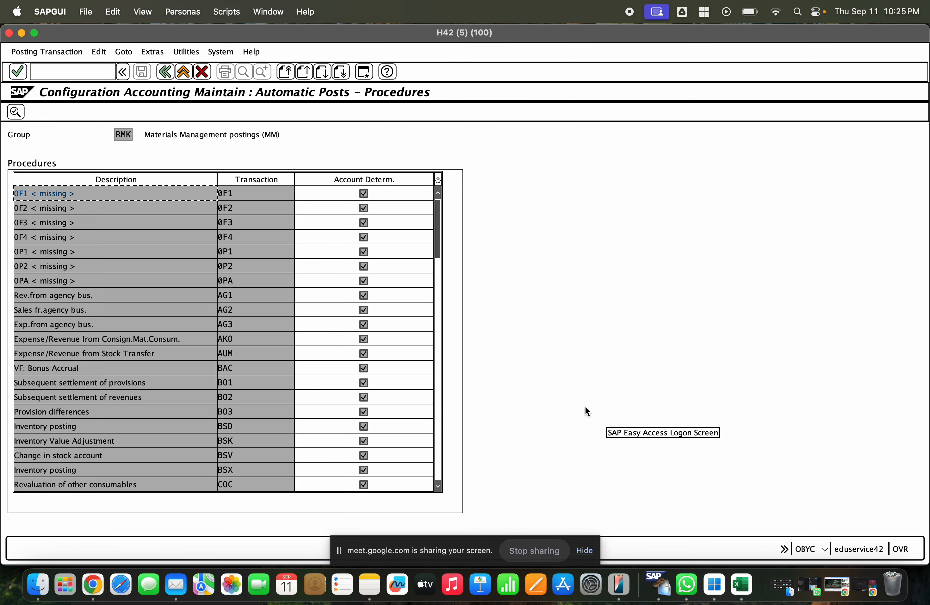
left_click(438, 400)
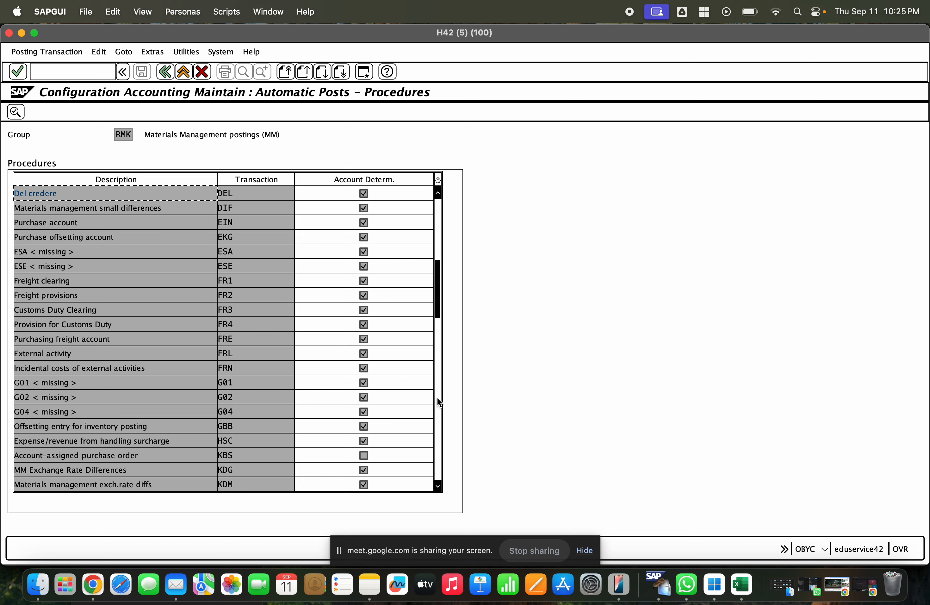
left_click(439, 400)
left_click(226, 342)
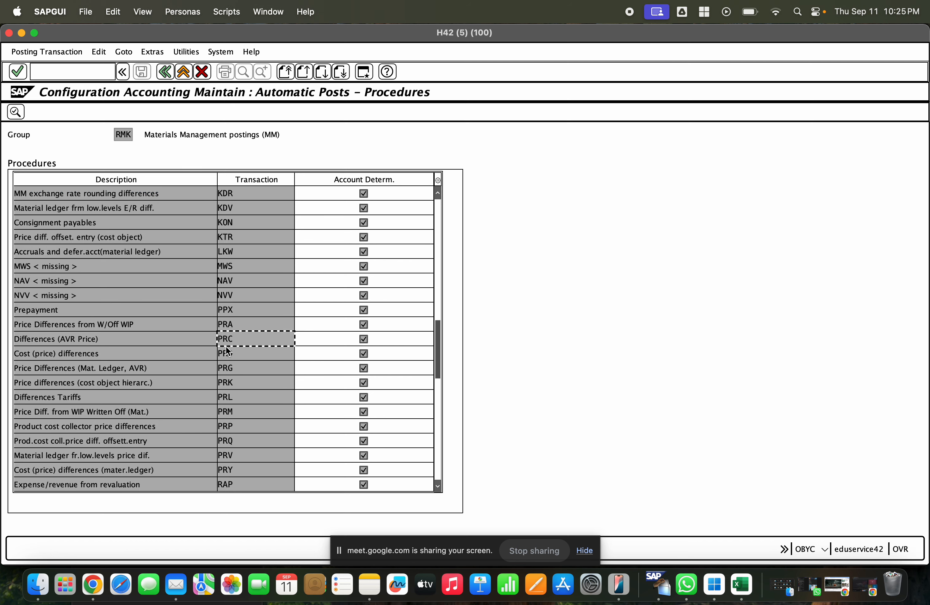
double_click(227, 349)
key("Return")
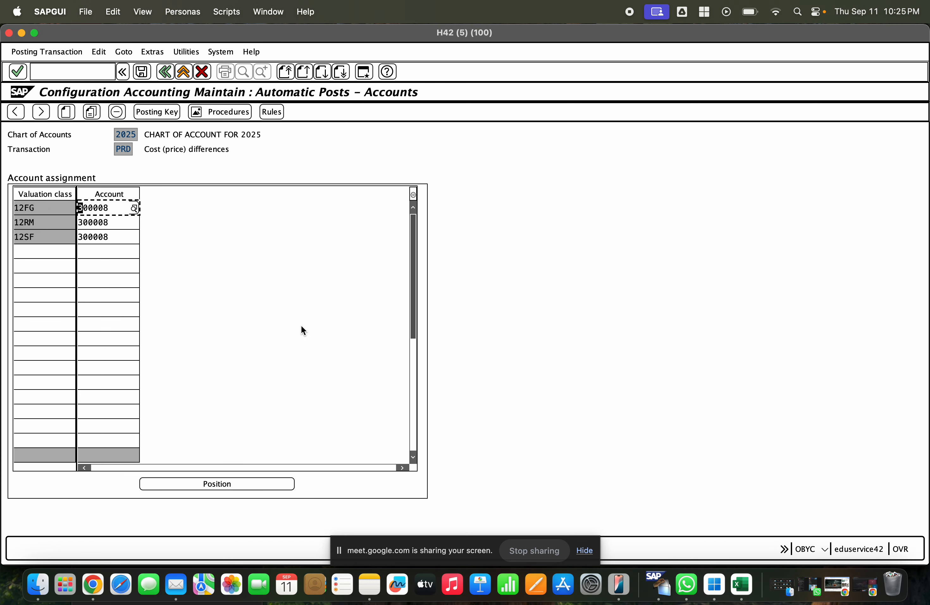
left_click(23, 33)
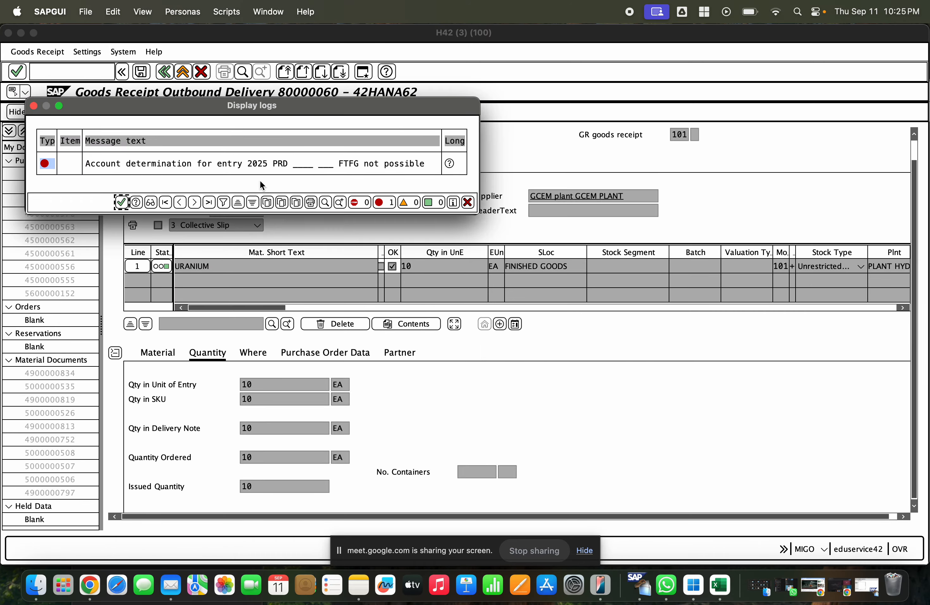
left_click(867, 585)
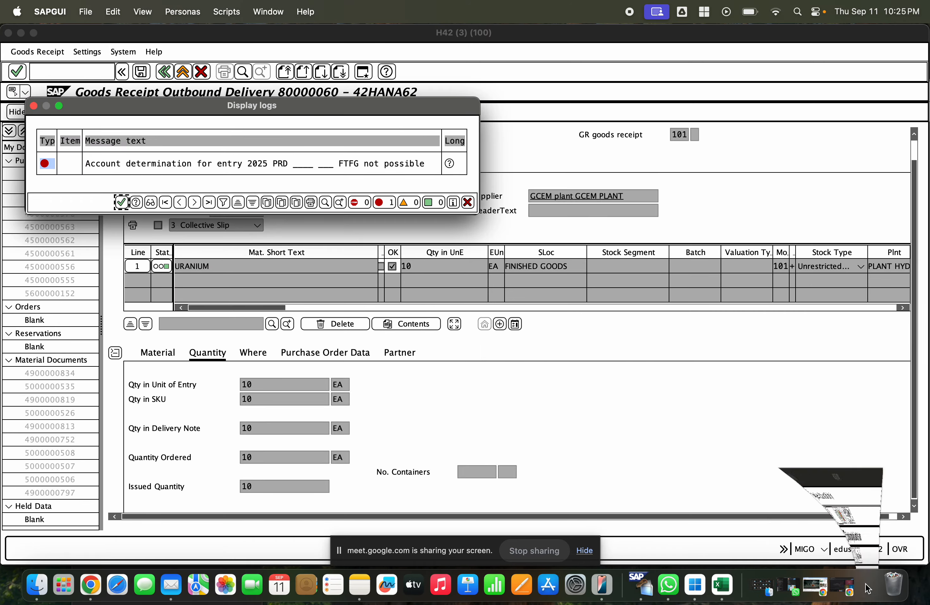
- Copy the 12SF entry of transaction PRD to valuation class FTFG, keeping account 300008, and save the account assignment
left_click(42, 236)
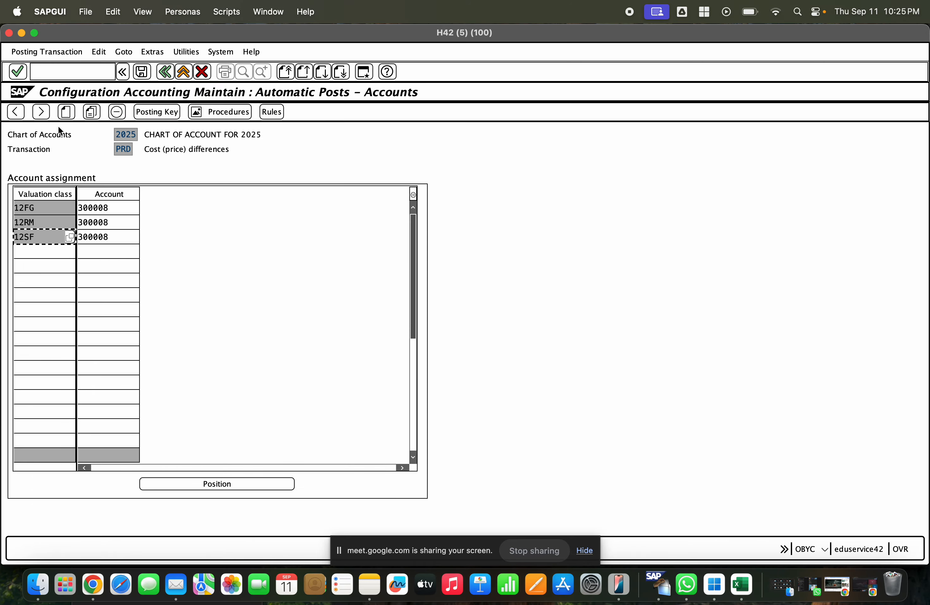
left_click(91, 112)
type("FTFG")
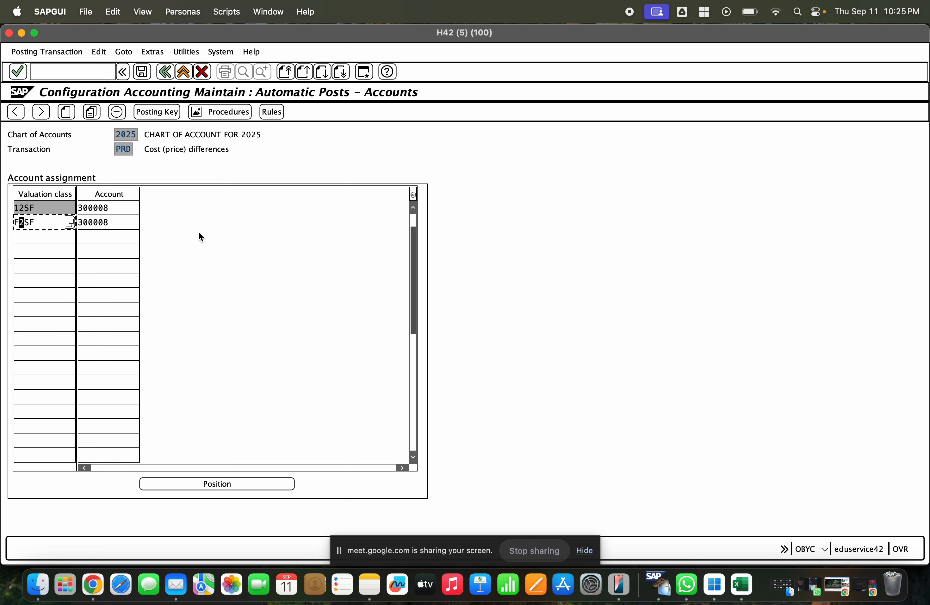
key("Return")
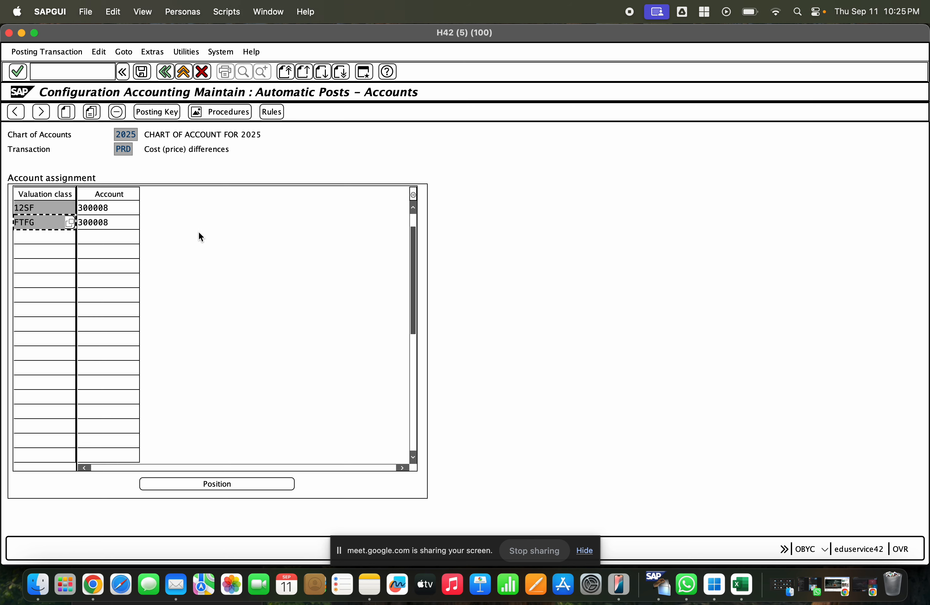
left_click(142, 71)
left_click(256, 168)
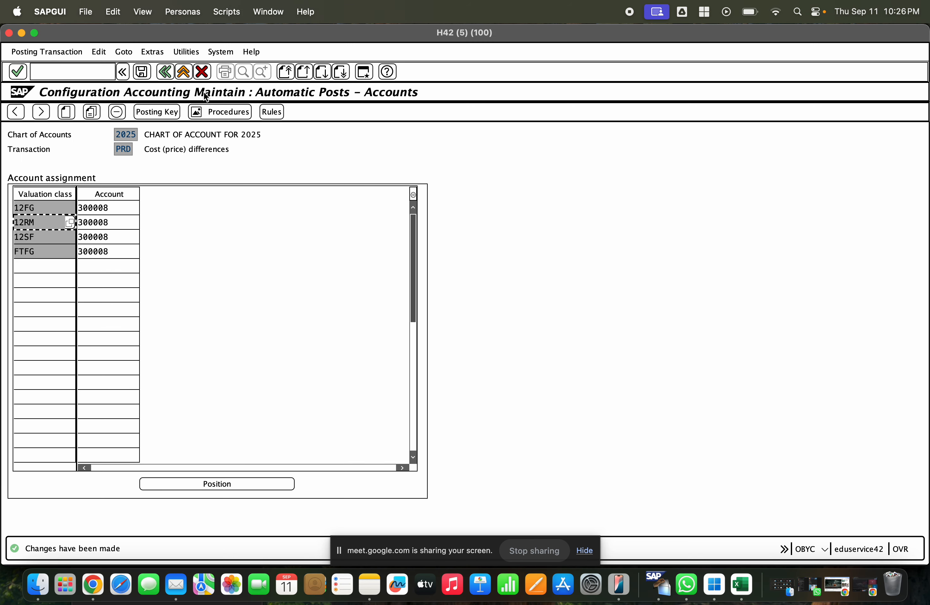
- Leave the account configuration, close the goods receipt error log, post the receipt again and close the new log
left_click(183, 72)
left_click(183, 72)
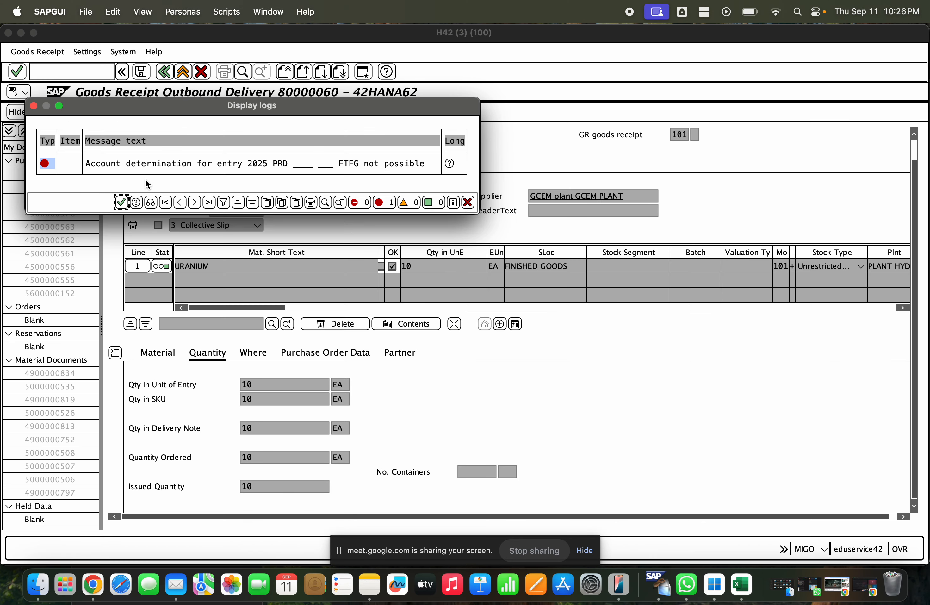
key("Return")
left_click(158, 114)
left_click(179, 112)
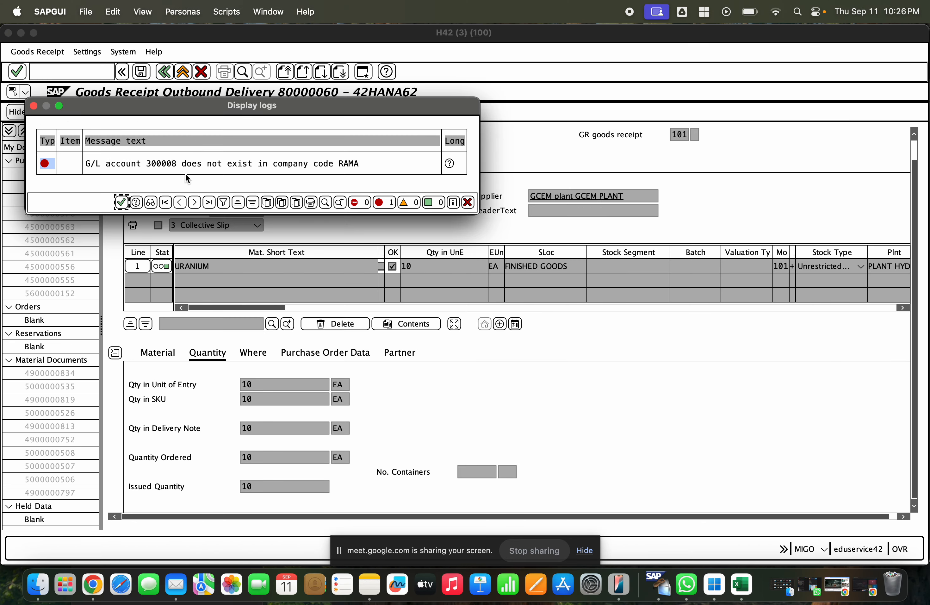
key("Return")
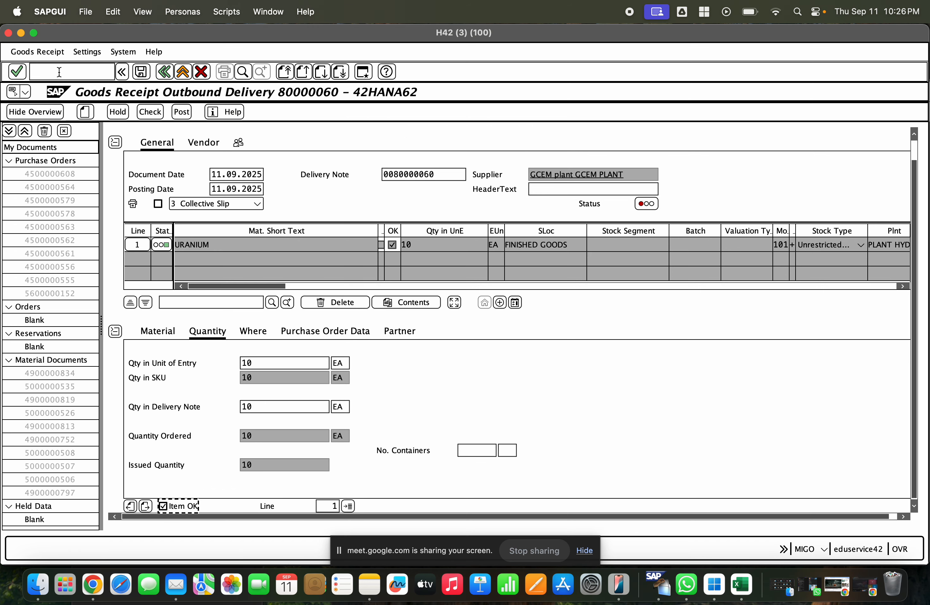
- Run transaction FS00 in a new session and enter G/L account 300008 for company code RAMA
left_click(59, 72)
type("/ofs00")
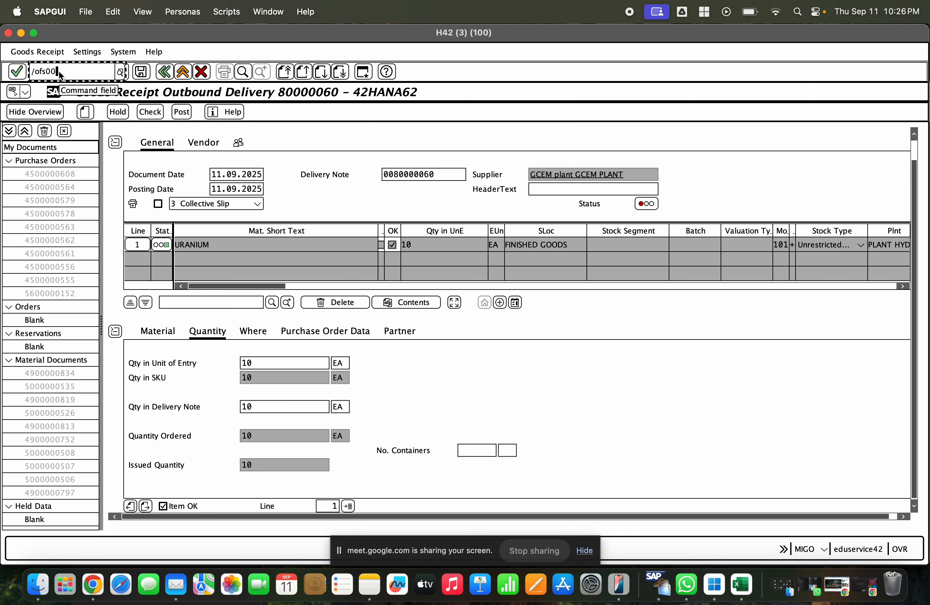
key("Return")
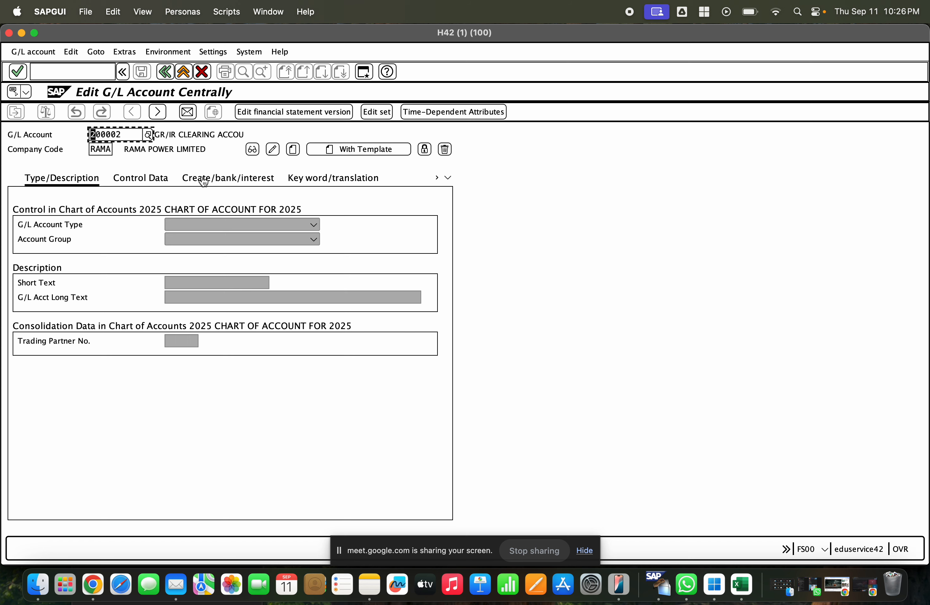
type("30008")
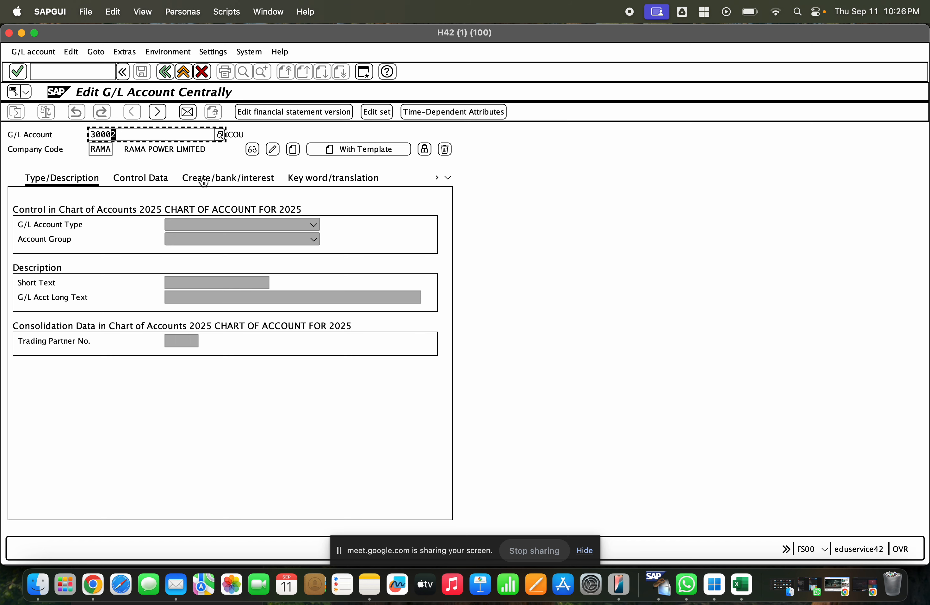
type("08")
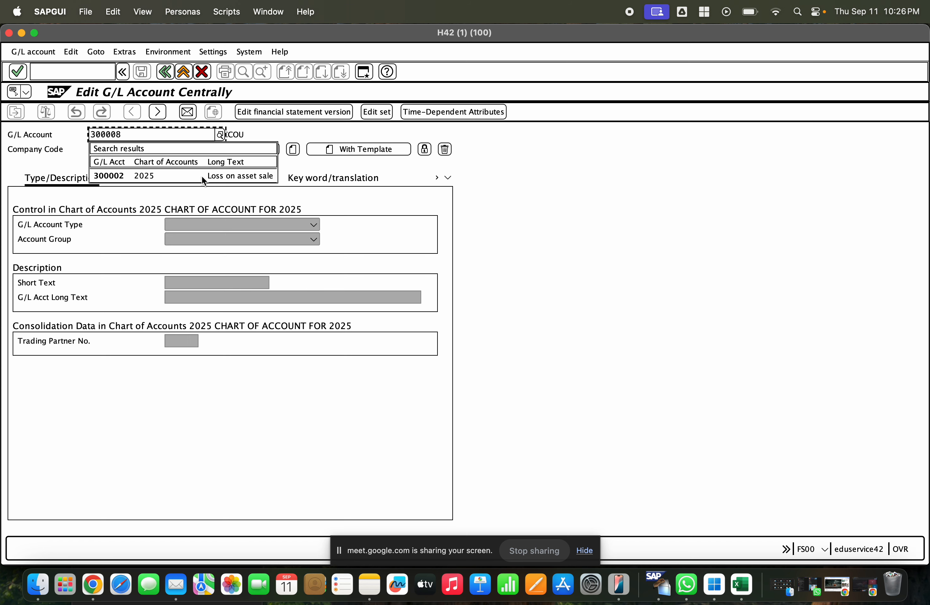
key("Return")
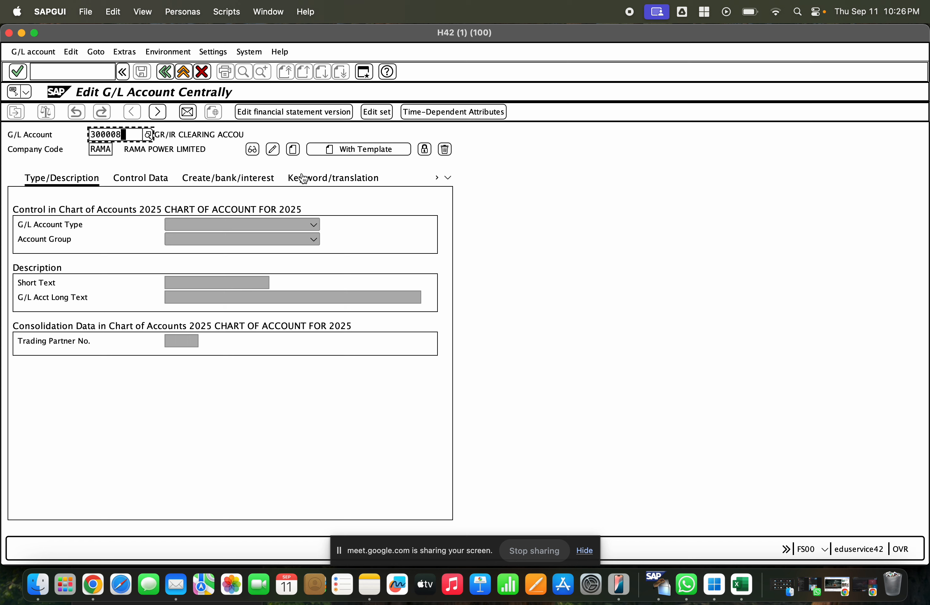
- Start creating the account with a template and enter 300008 as the reference G/L account
left_click(346, 152)
type("30008")
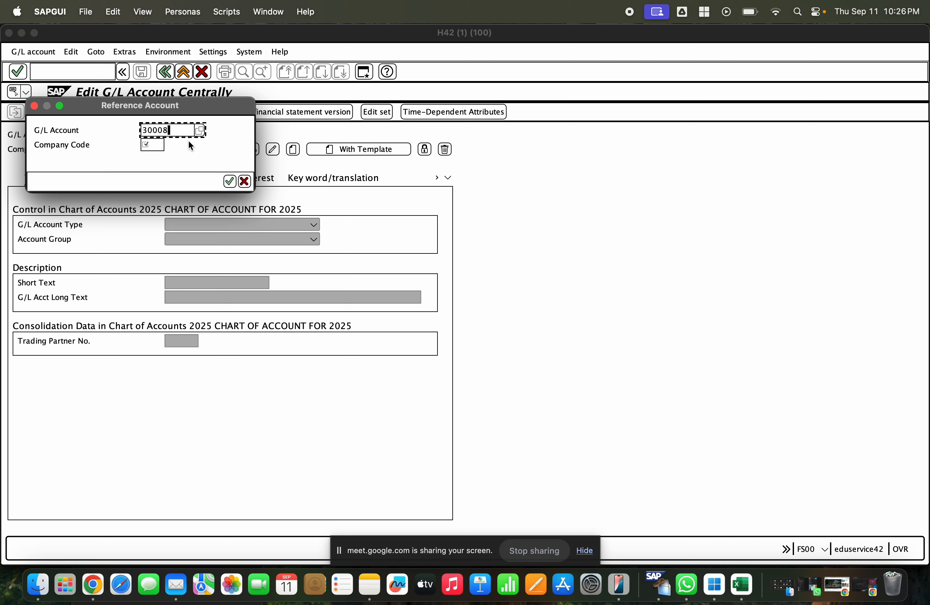
left_click_drag(171, 108, 459, 137)
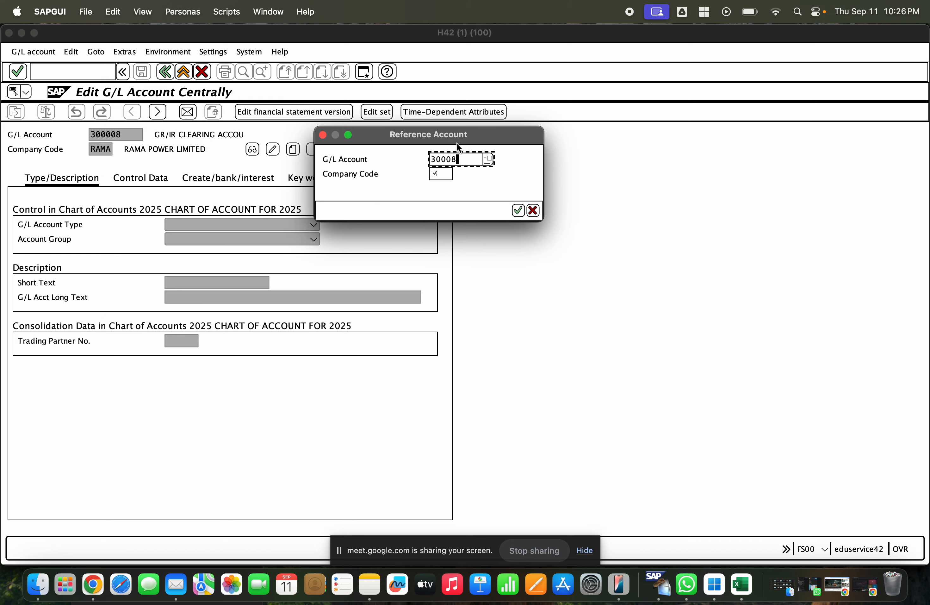
key("BackSpace")
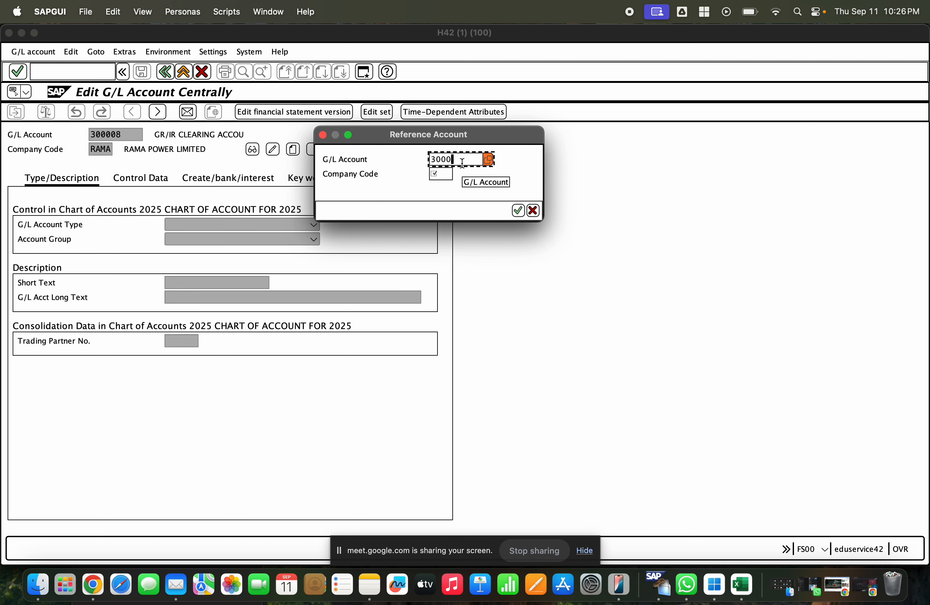
key("Tab")
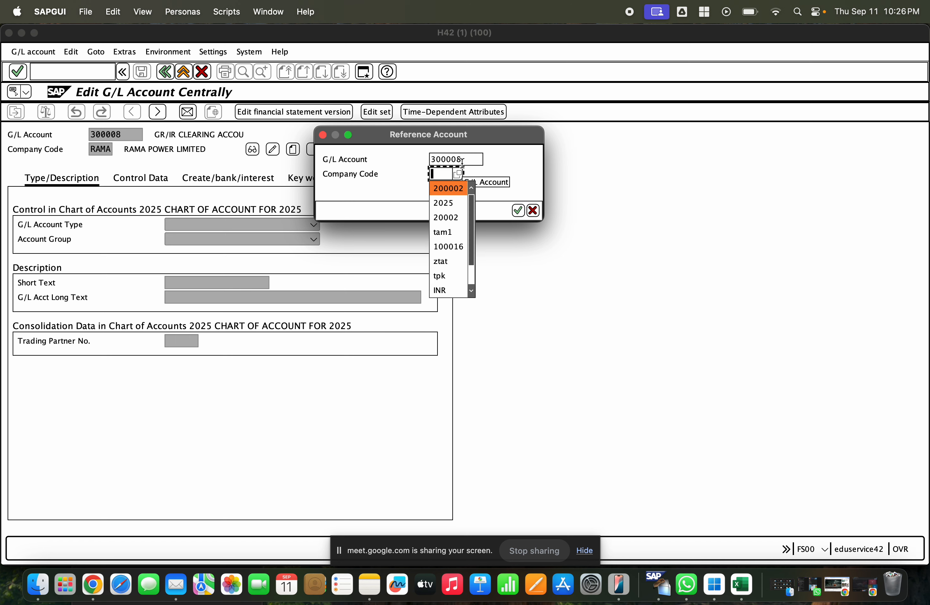
- Try TA1 as the company code of the reference account
type("ram")
key("BackSpace")
key("BackSpace")
key("BackSpace")
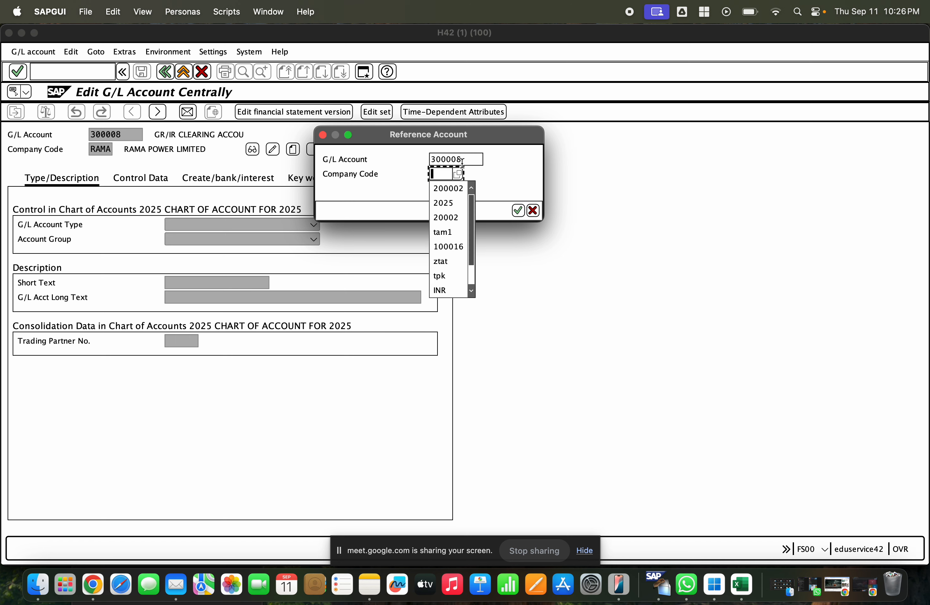
type("ta1")
key("Return")
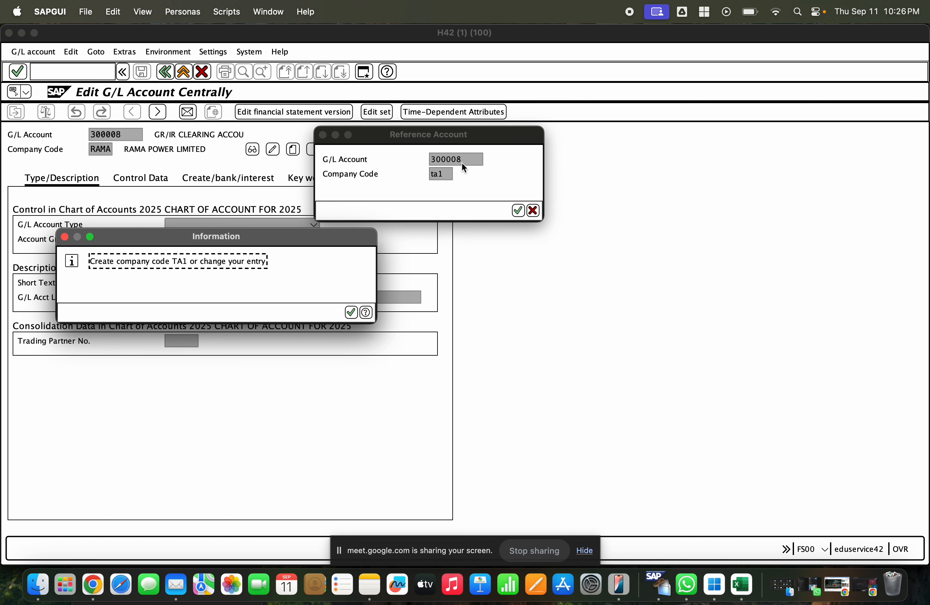
key("Return")
key("Tab")
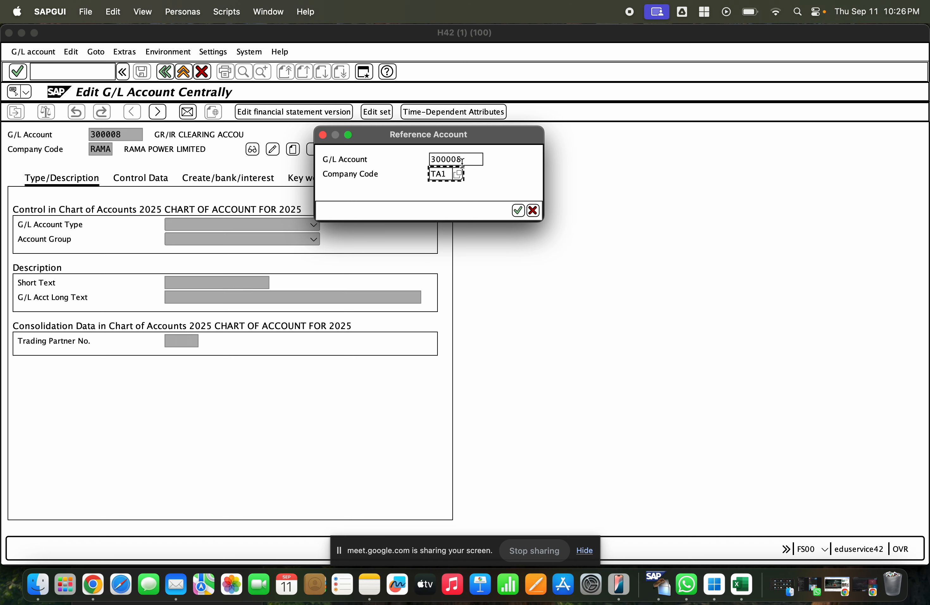
- Set the reference company code to TAM1, then save account 300008 for RAMA, choosing to lock it for posting
type("tm")
key("Return")
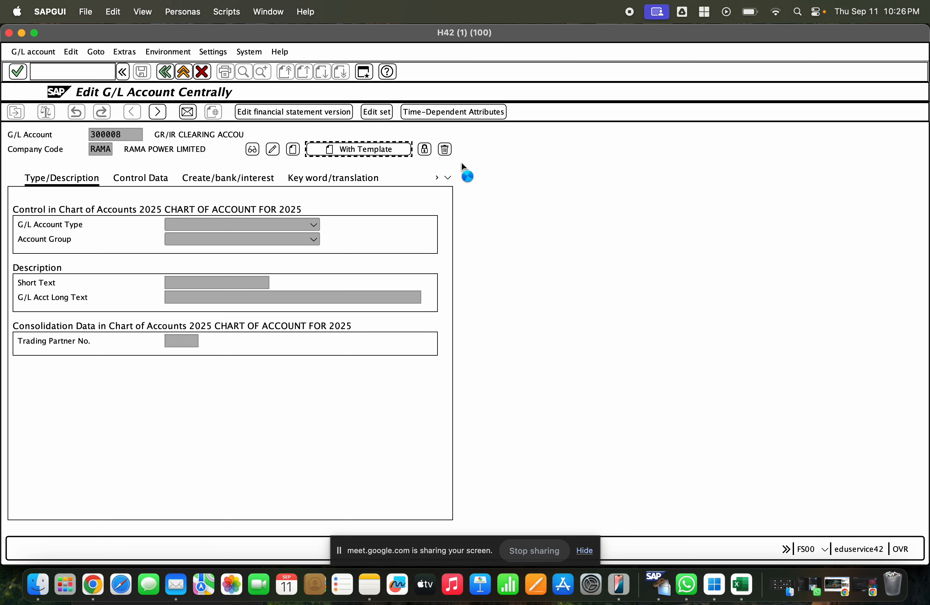
left_click(141, 71)
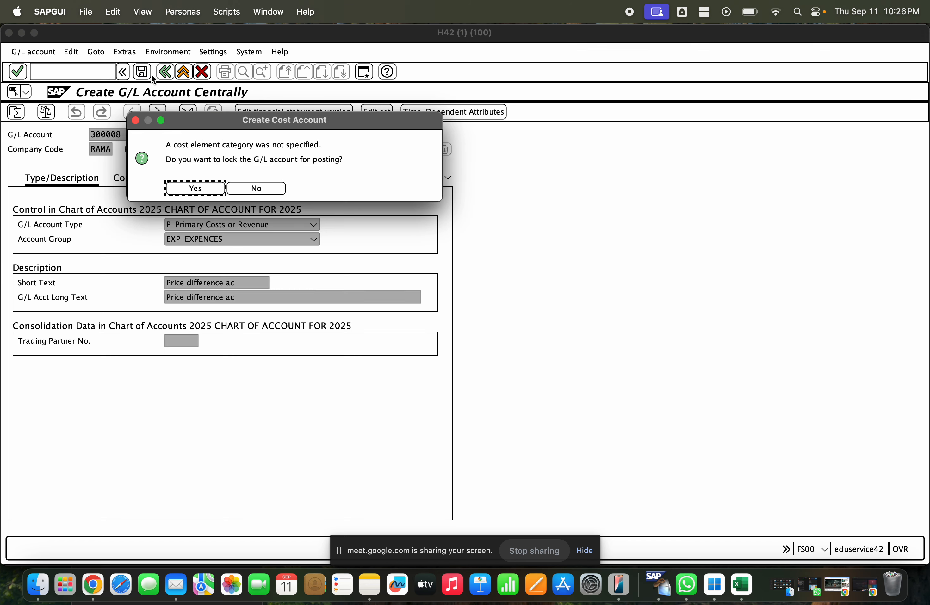
left_click(208, 185)
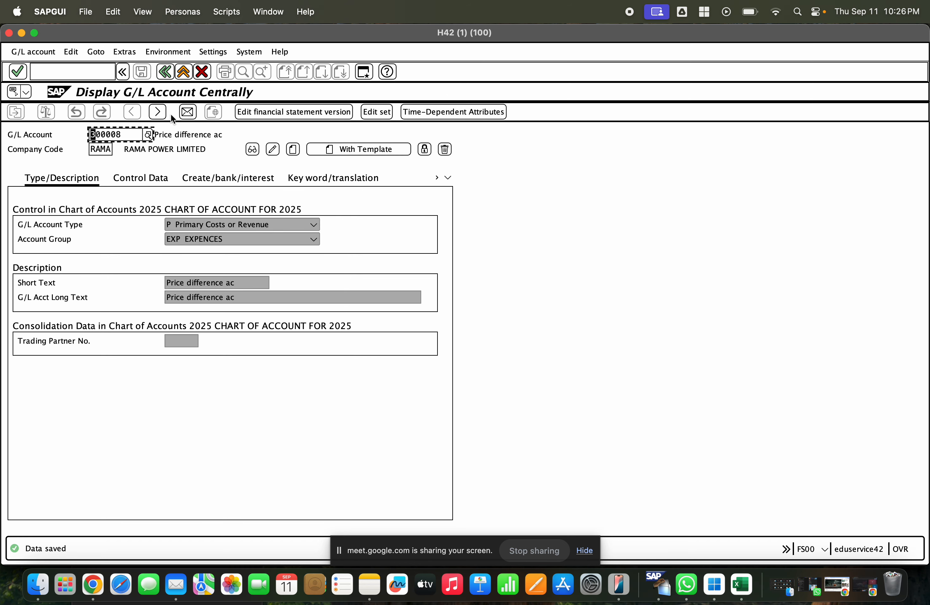
- Minimise the G/L account window, post the goods receipt for the outbound delivery again and close the error log
left_click(146, 180)
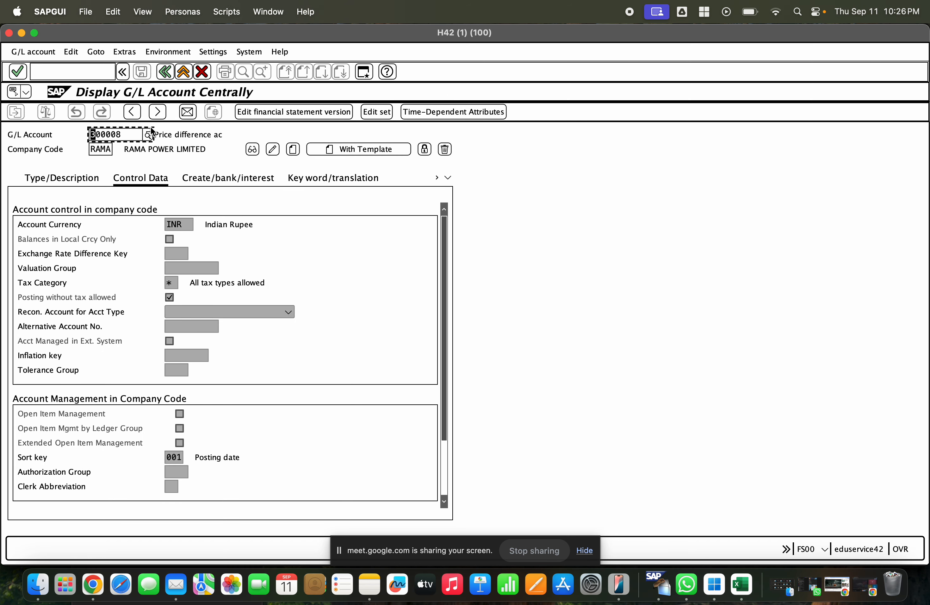
left_click(41, 51)
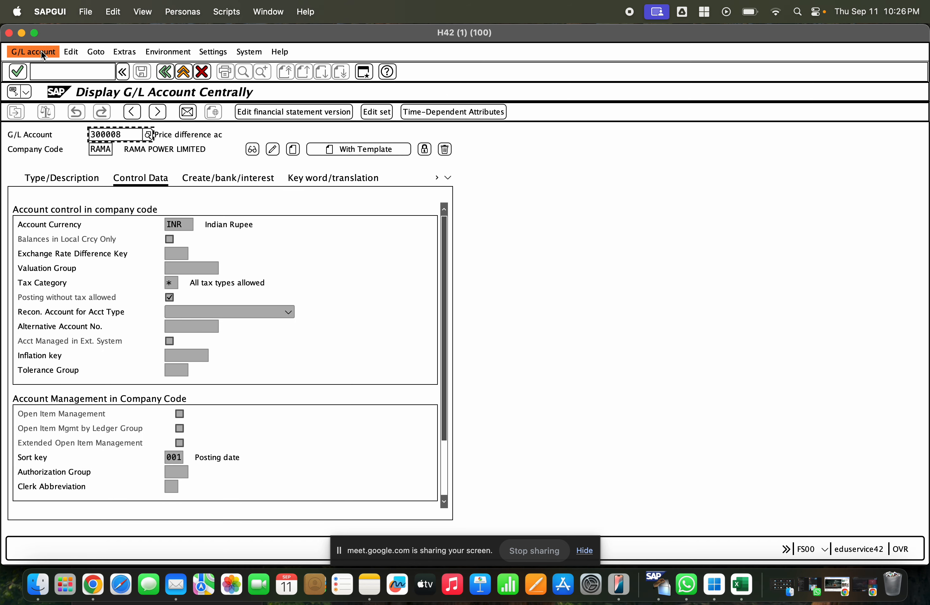
left_click(21, 34)
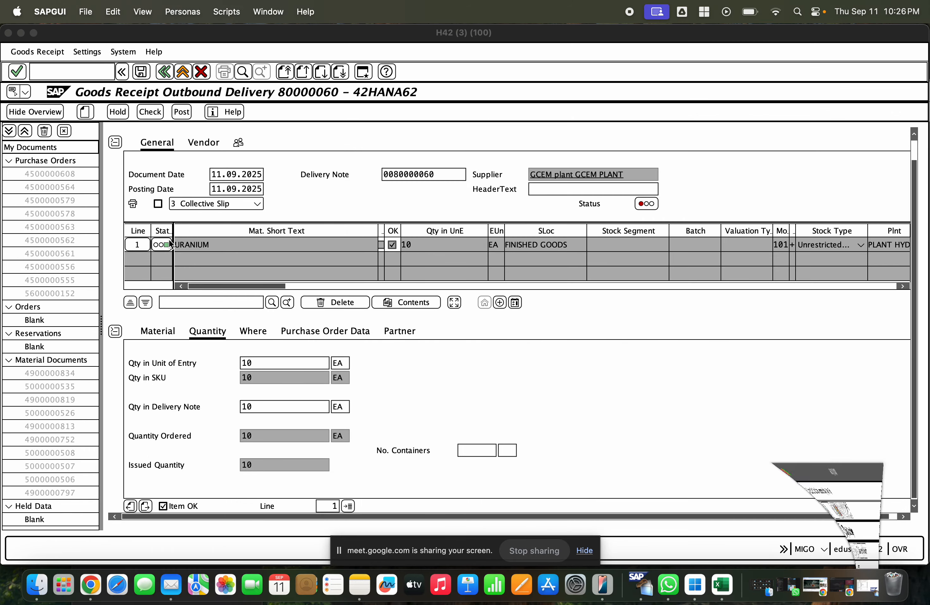
left_click(181, 112)
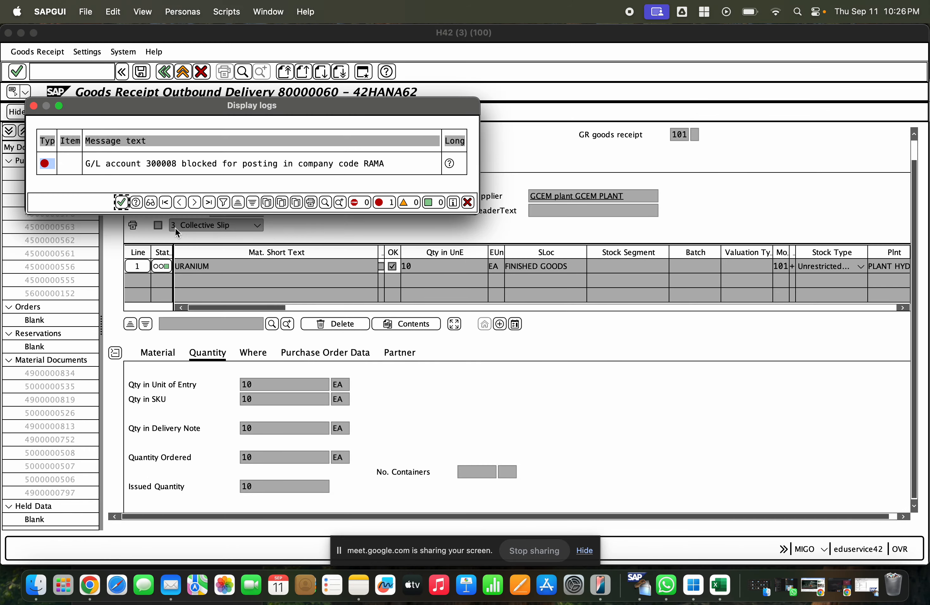
left_click(120, 202)
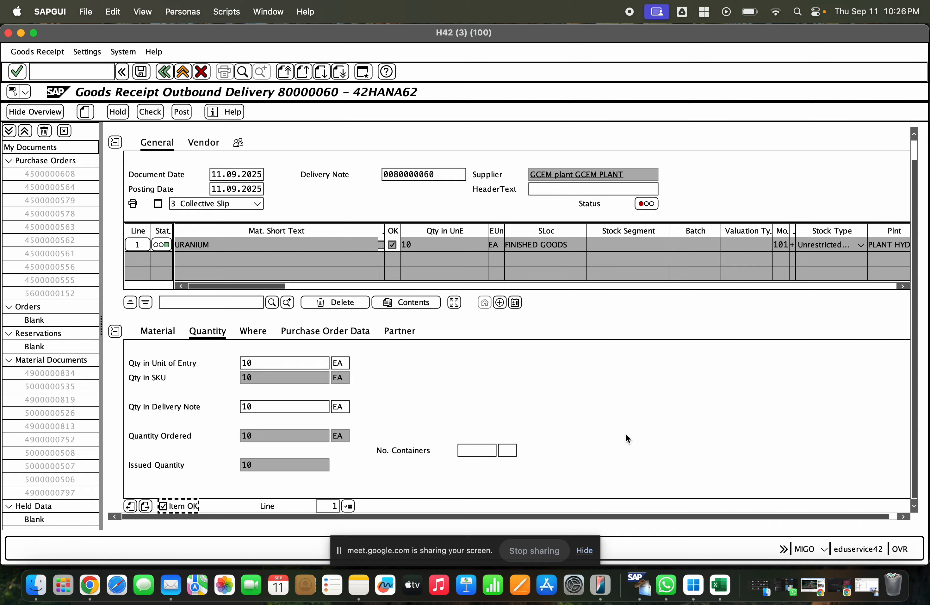
- Restore the G/L account window, switch account 300008 to change mode and review its control data down to the cost element category
left_click(841, 585)
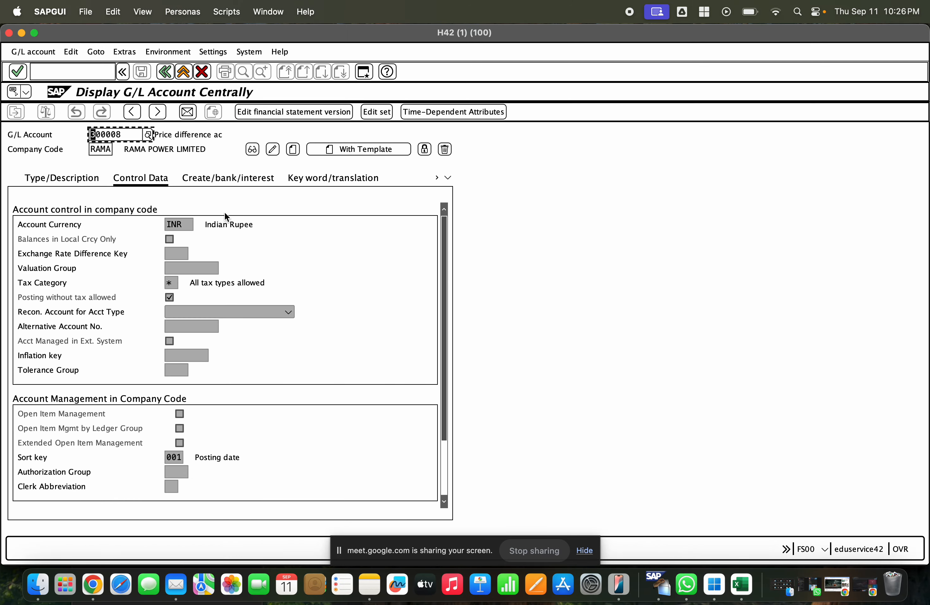
left_click(274, 151)
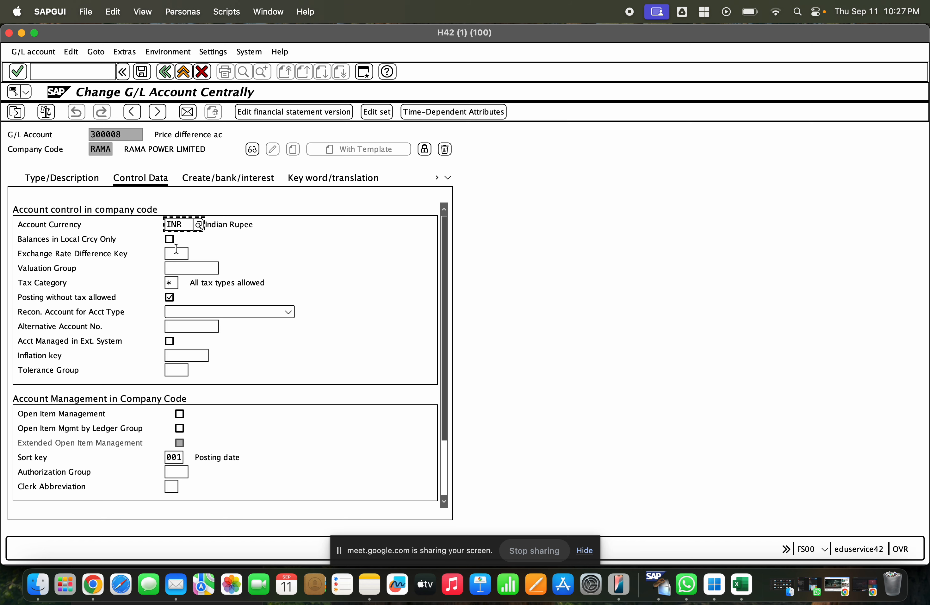
scroll(215, 442, "down", 5)
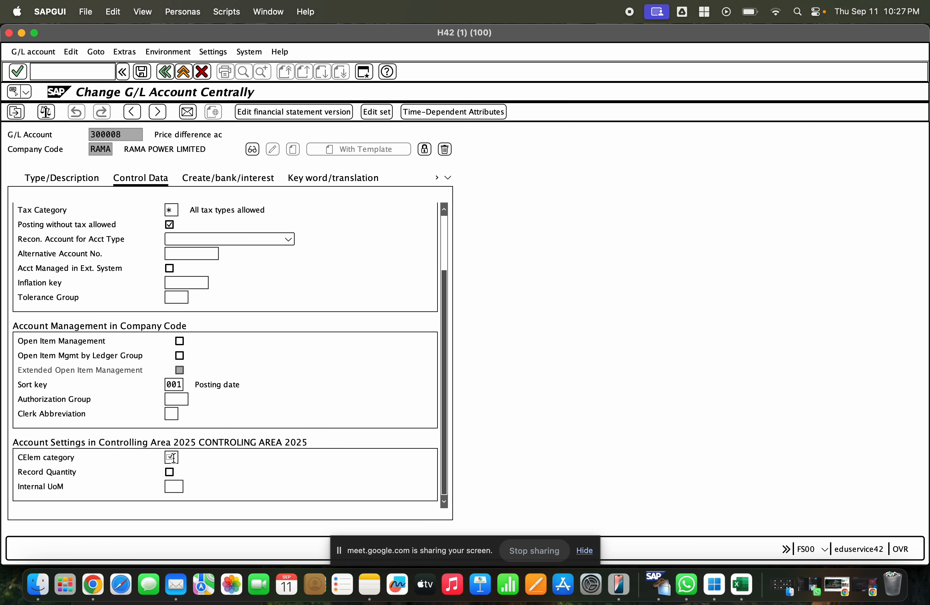
- Examine the type, control data, create/bank/interest, keyword/translation and information settings of G/L account 300008 in RAMA
left_click(66, 187)
left_click(214, 187)
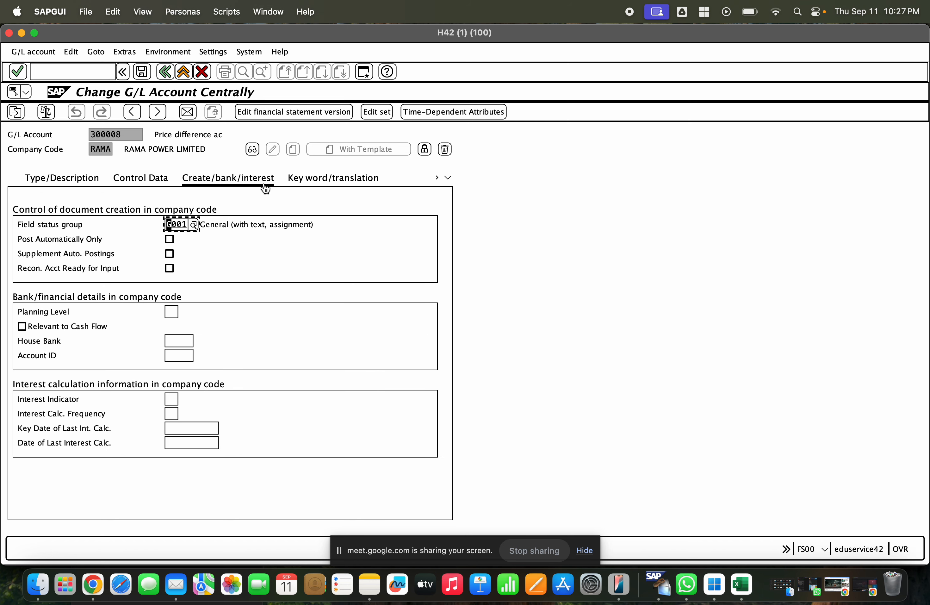
left_click(293, 184)
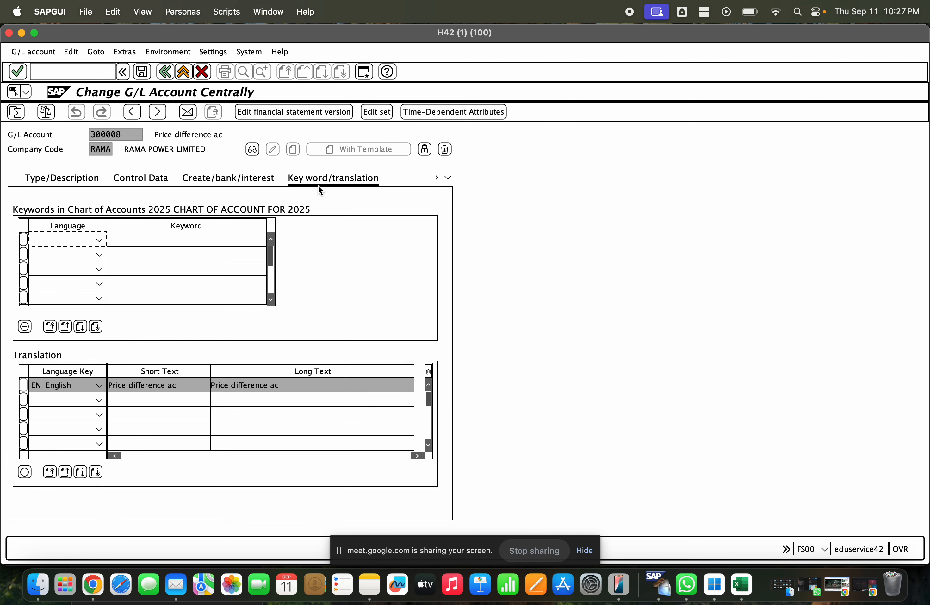
left_click(447, 179)
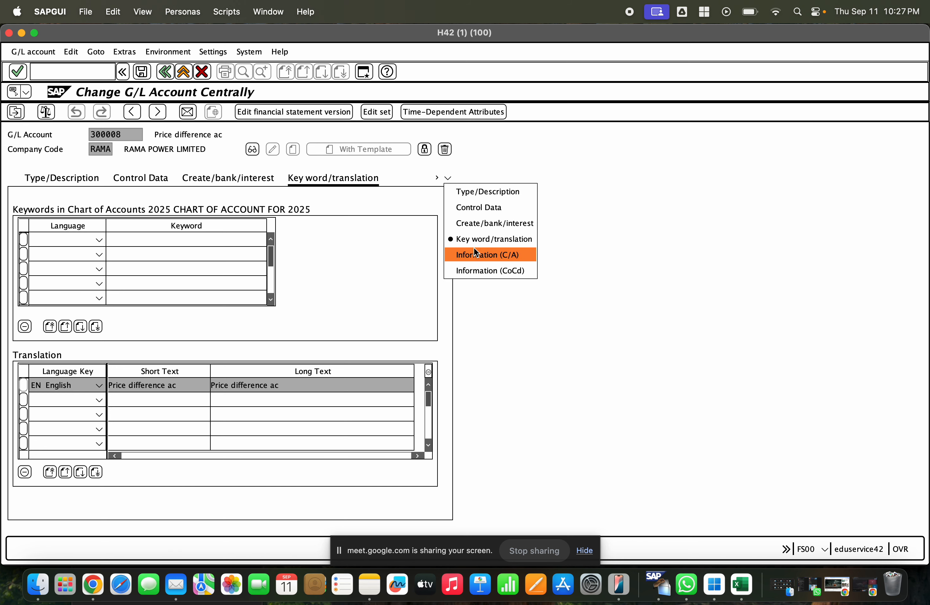
left_click(474, 254)
left_click(448, 178)
left_click(474, 270)
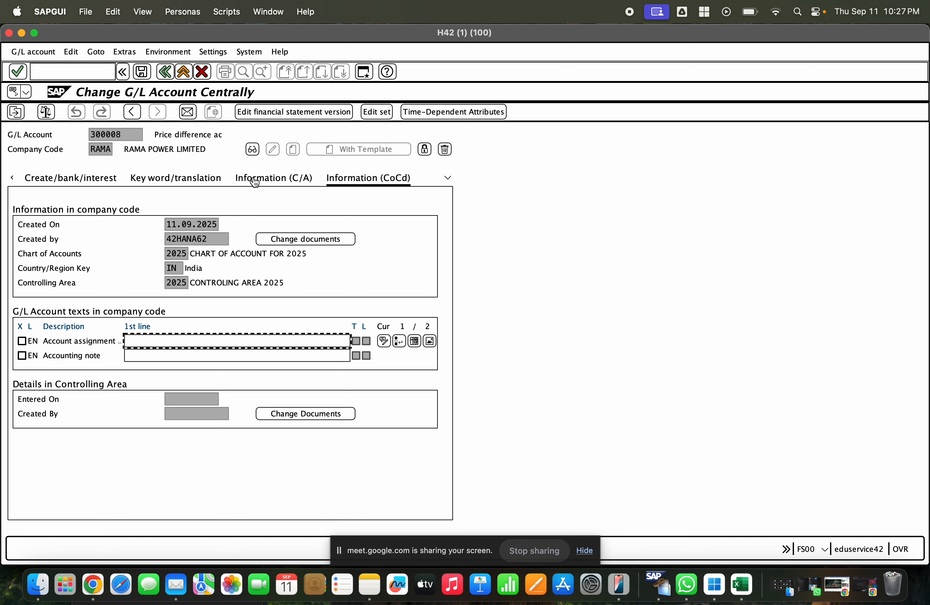
left_click(252, 180)
left_click(221, 181)
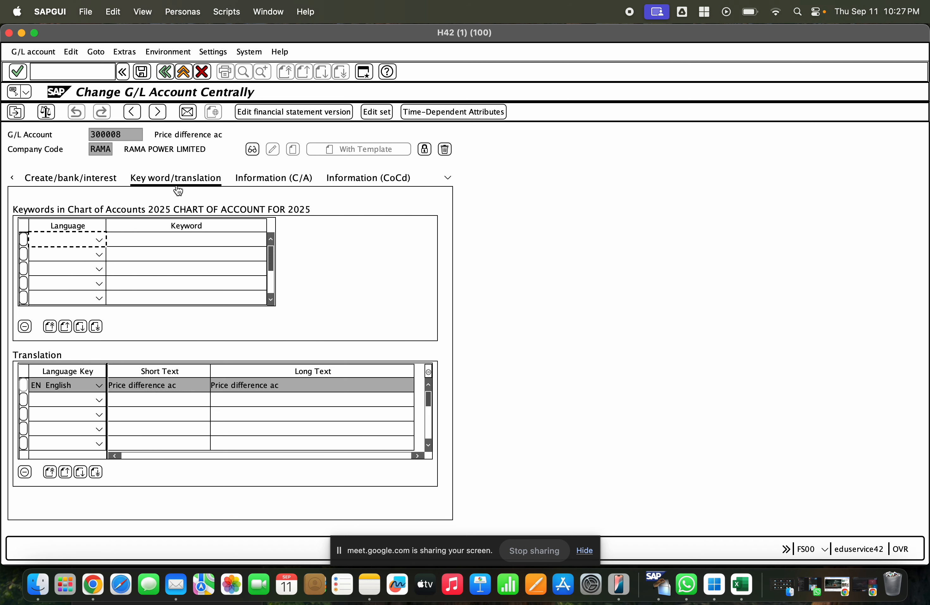
left_click(106, 184)
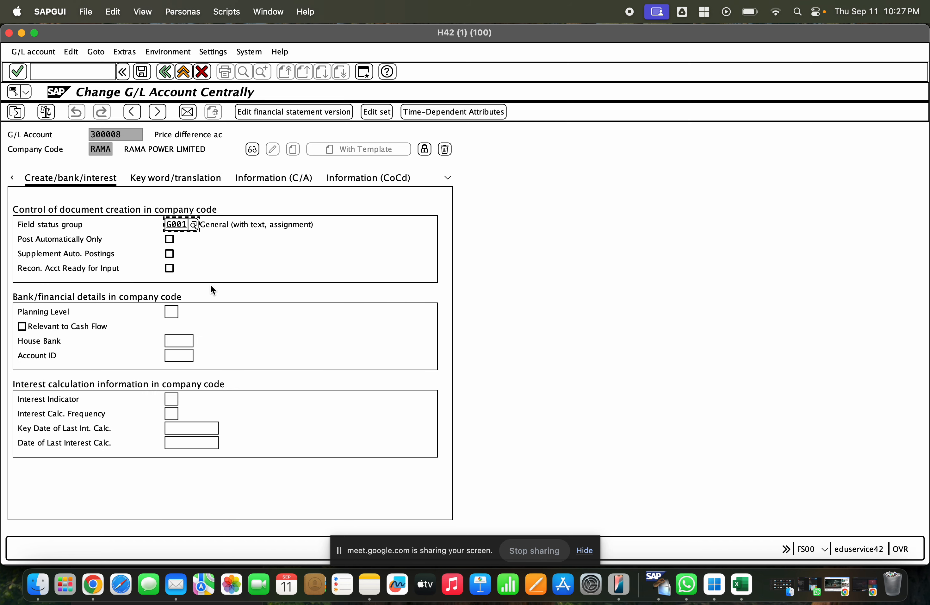
left_click(12, 179)
left_click(53, 182)
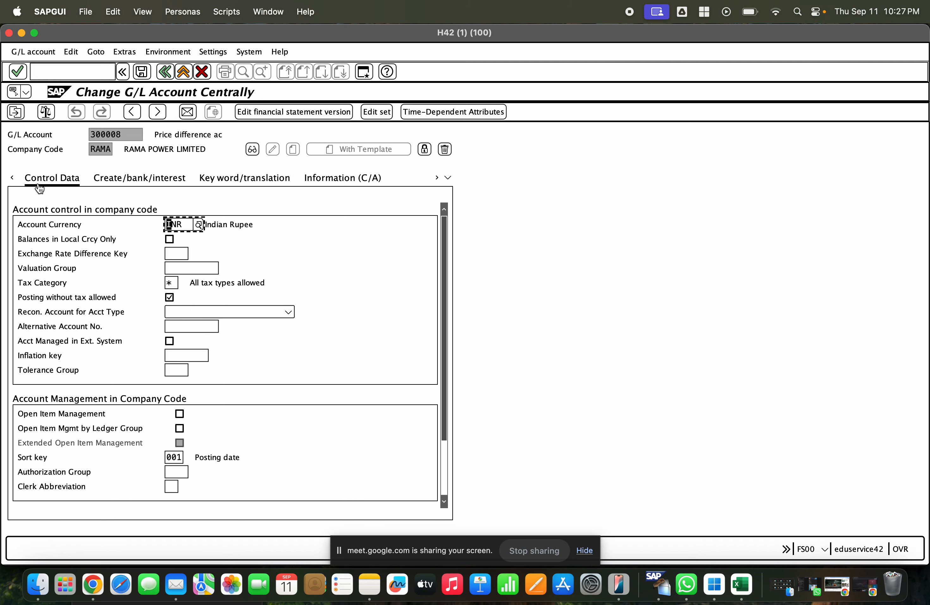
left_click(12, 179)
left_click(76, 183)
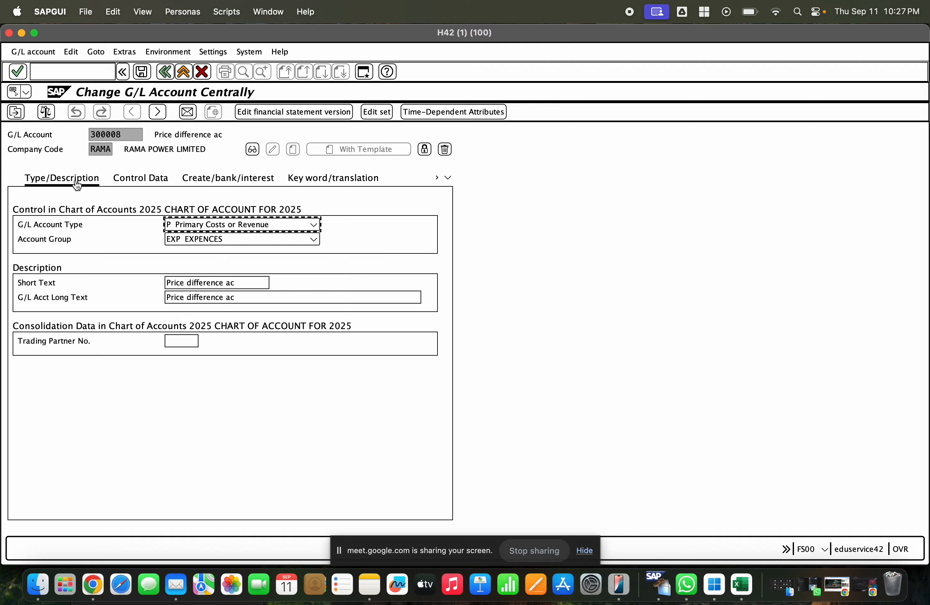
- Minimise the G/L account window, try to post the goods receipt again and read the long text of the error
left_click(21, 33)
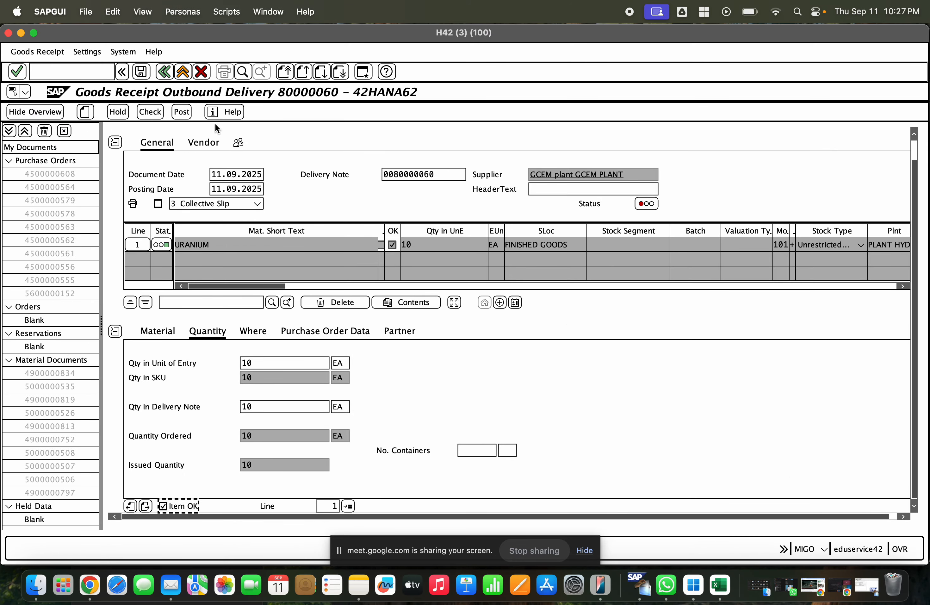
left_click(158, 116)
left_click(179, 112)
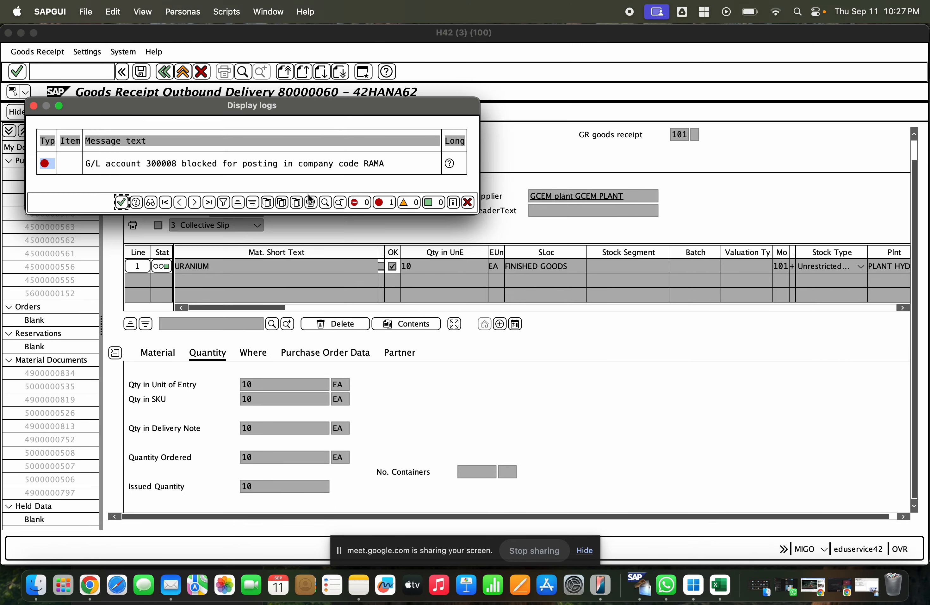
left_click(449, 163)
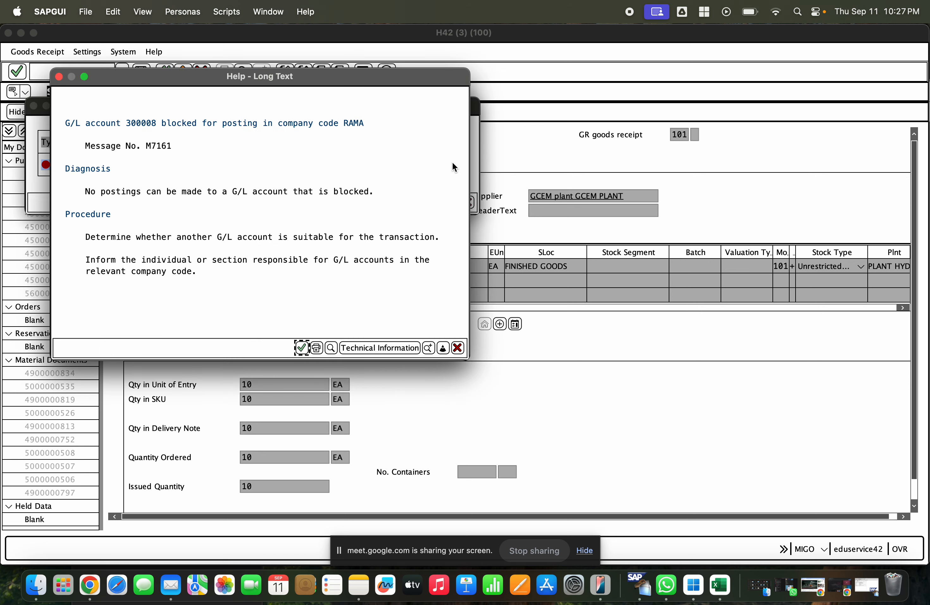
left_click(197, 234)
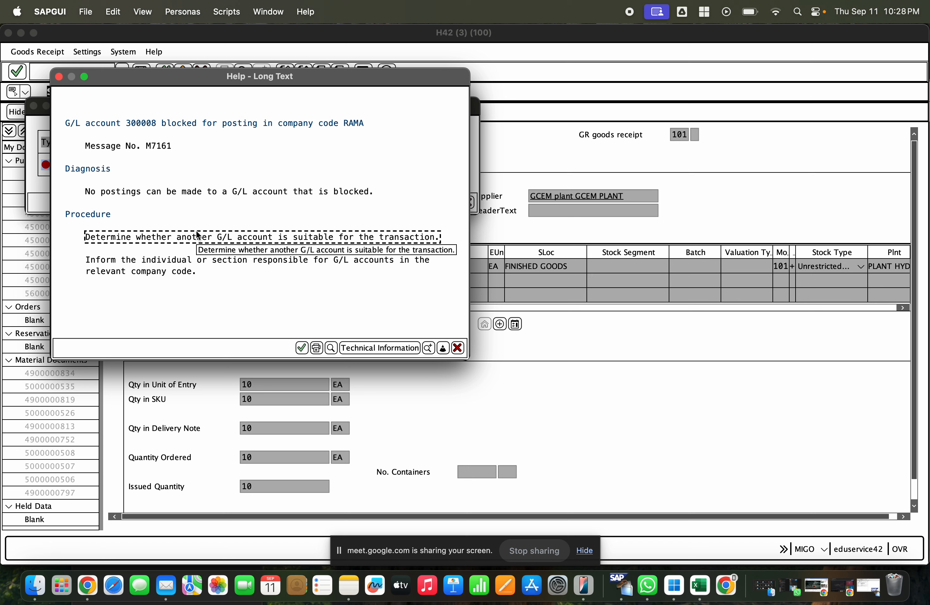
key("Return")
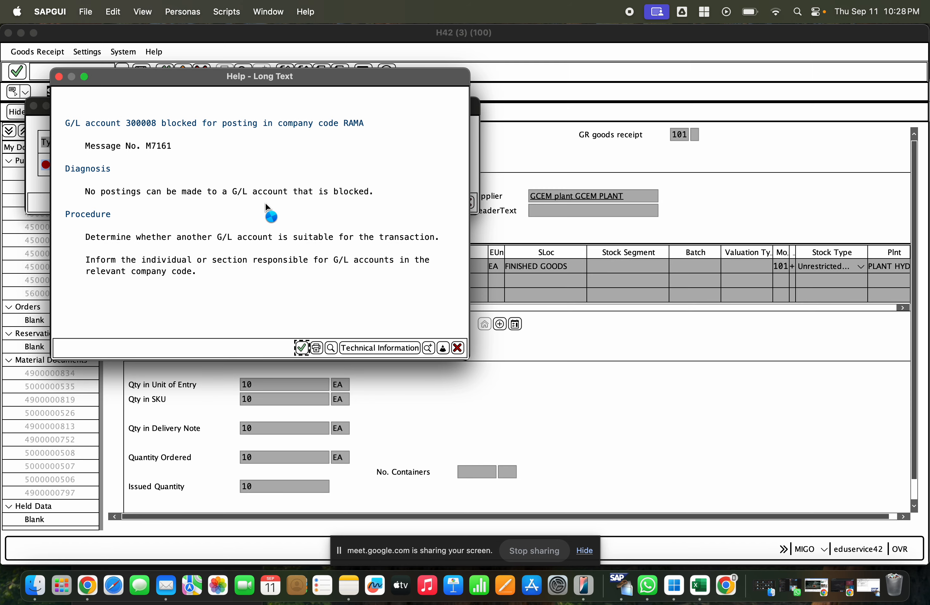
key("Return")
- Leave the goods receipt without saving, try to open the lock settings of account 300008 in transaction FS00 and exit it
left_click(183, 72)
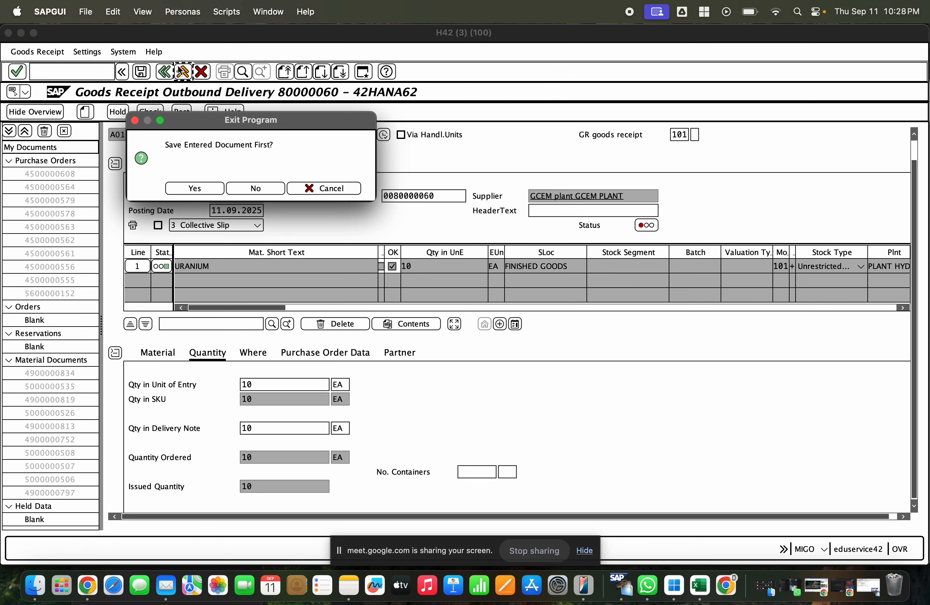
left_click(262, 187)
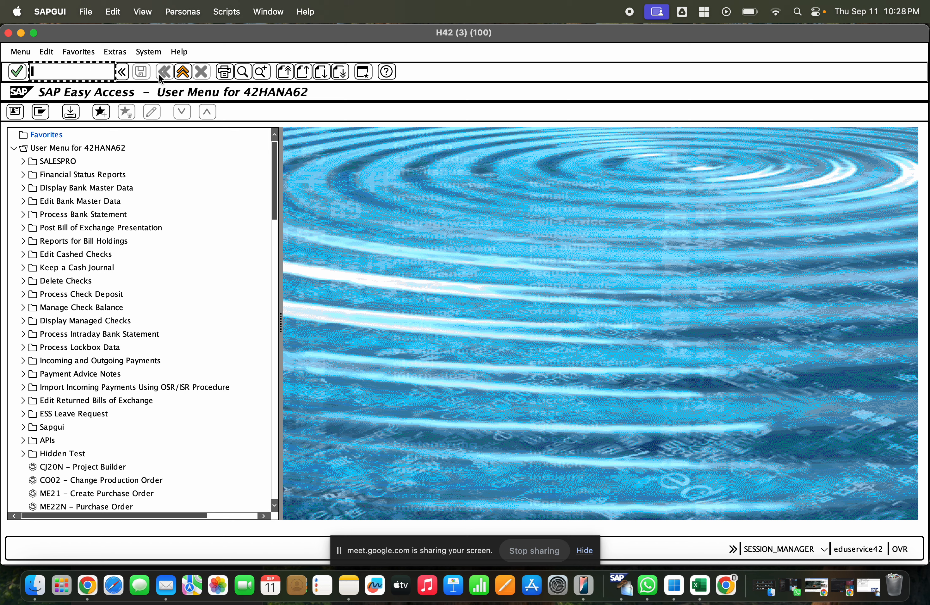
type("fs00")
key("Return")
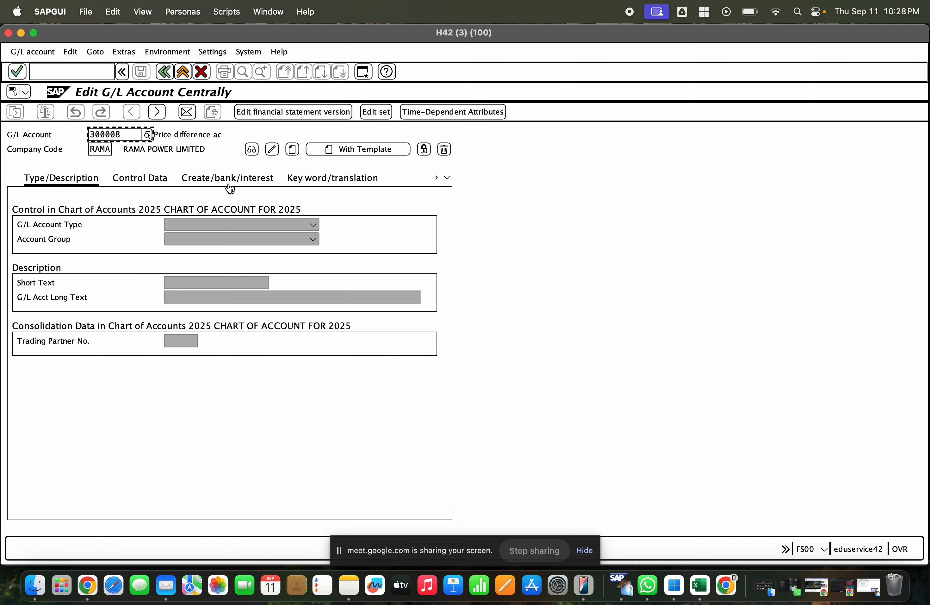
left_click(425, 152)
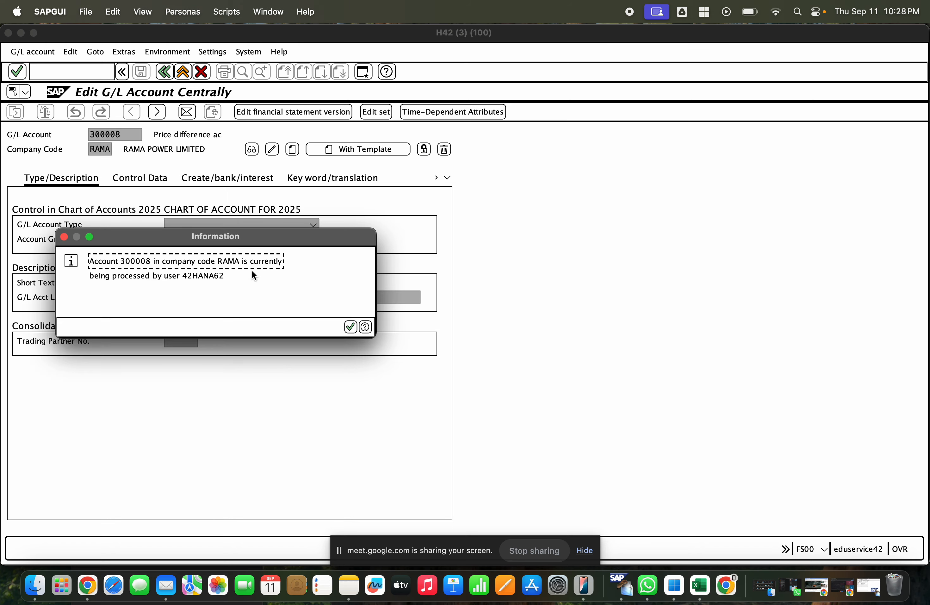
left_click(350, 327)
left_click(184, 72)
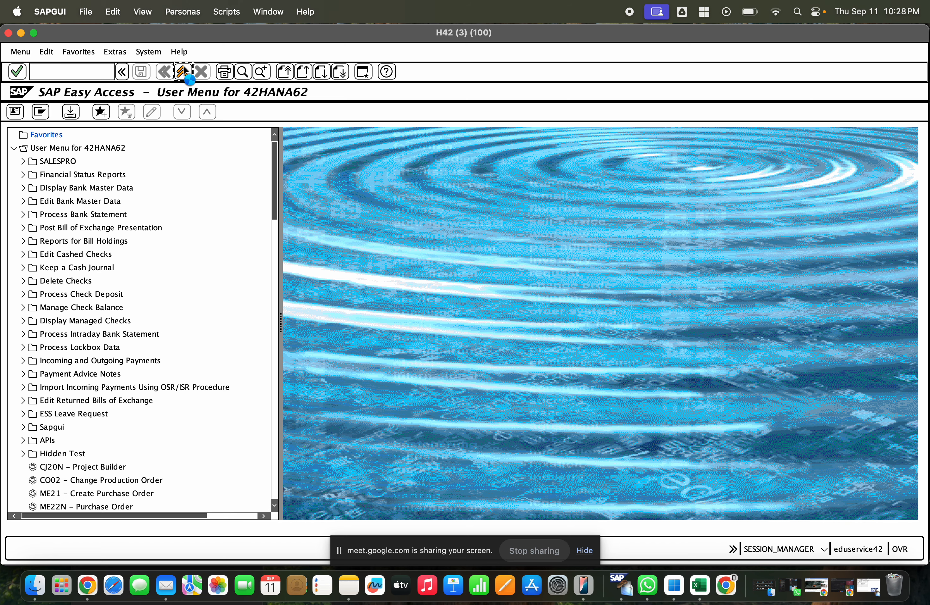
- Restore the other G/L account window, clear the company code posting block of account 300008 and try to save
left_click(868, 585)
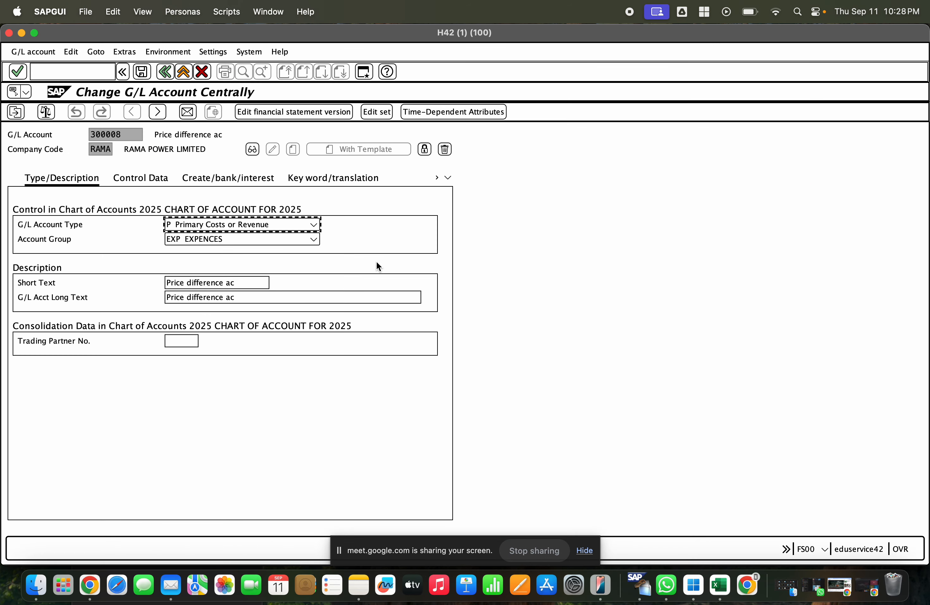
left_click(424, 149)
left_click(78, 298)
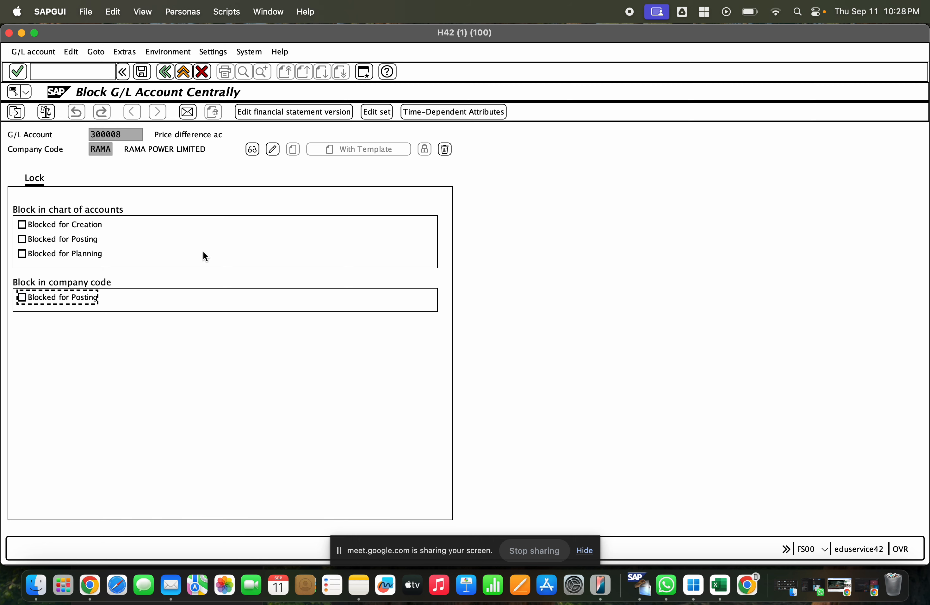
left_click(142, 72)
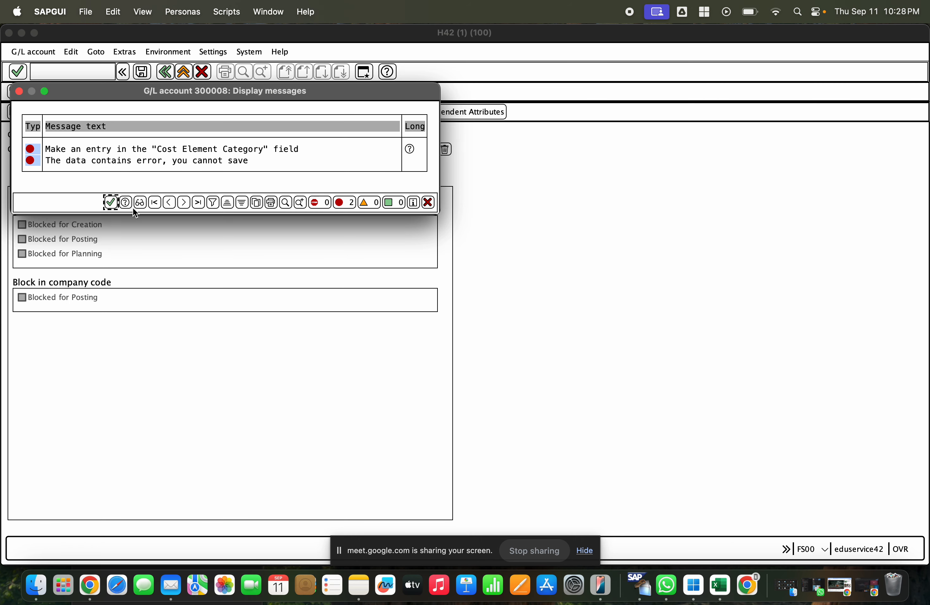
left_click(110, 202)
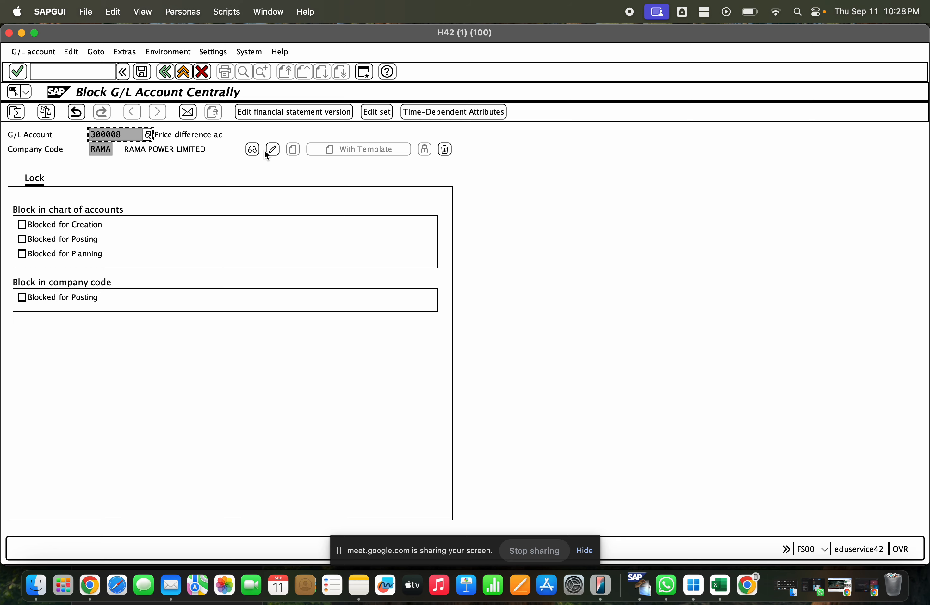
- Try to return account 300008 to change mode, then exit the transaction without saving the changes
left_click(273, 150)
left_click(207, 187)
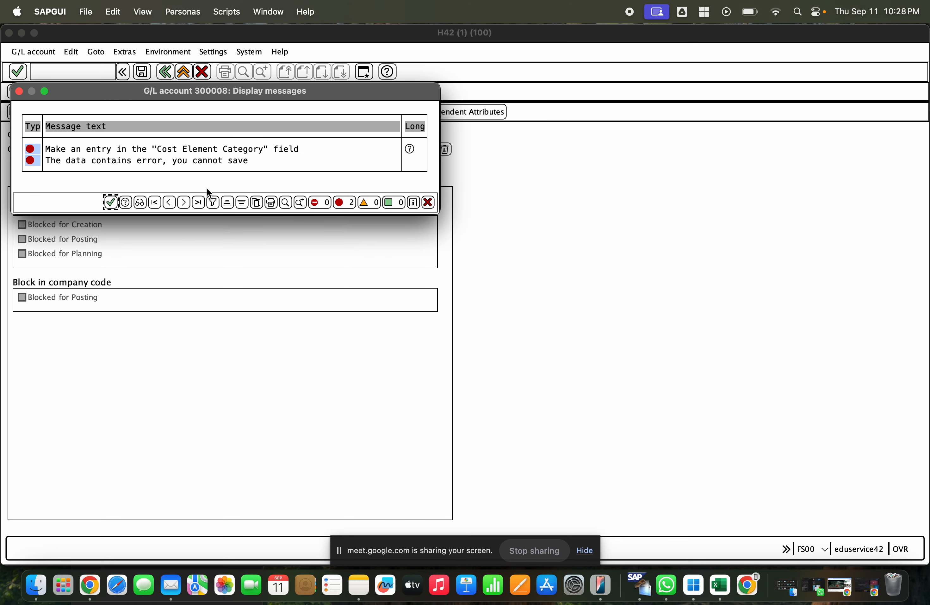
left_click(110, 202)
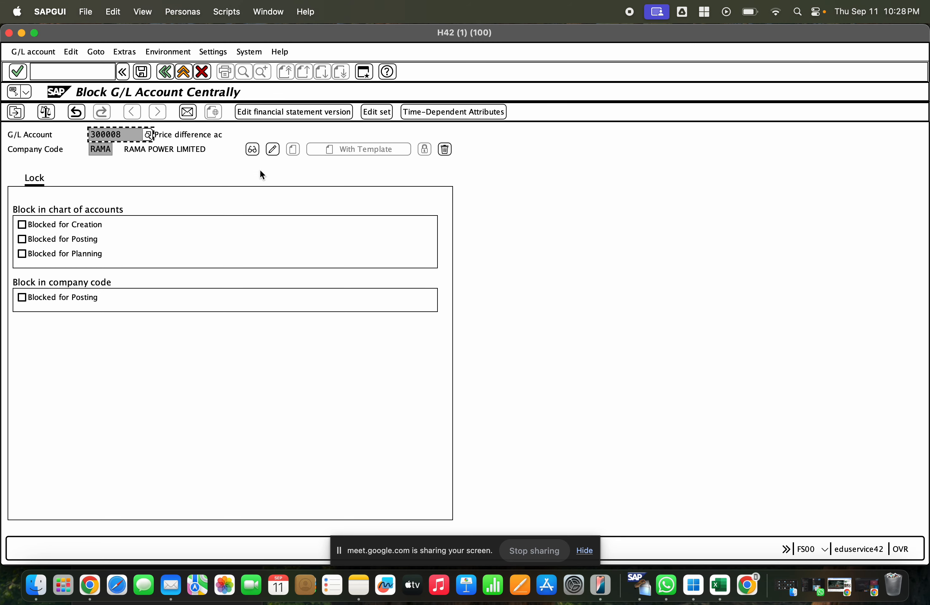
key("Escape")
left_click(220, 186)
key("Escape")
left_click(161, 73)
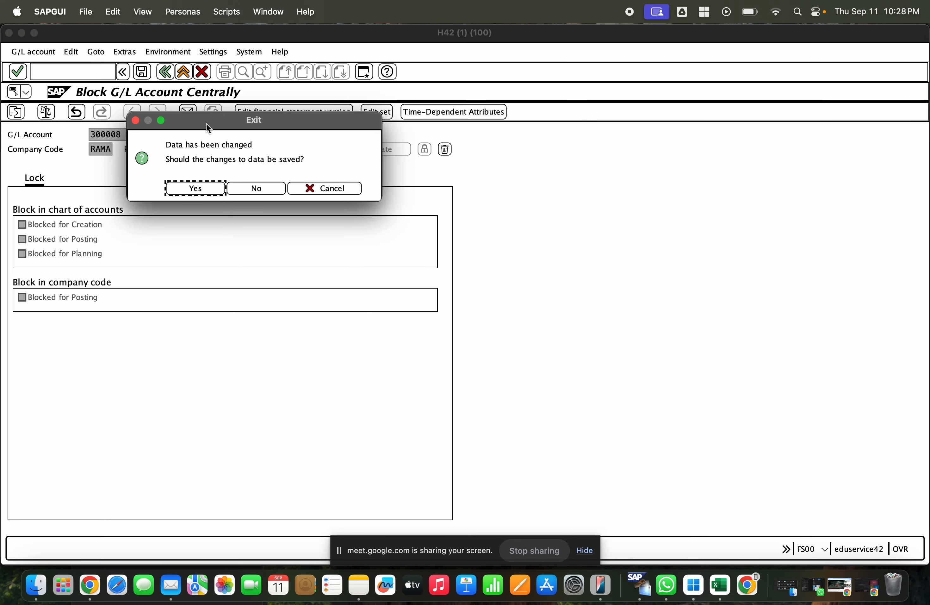
left_click(238, 189)
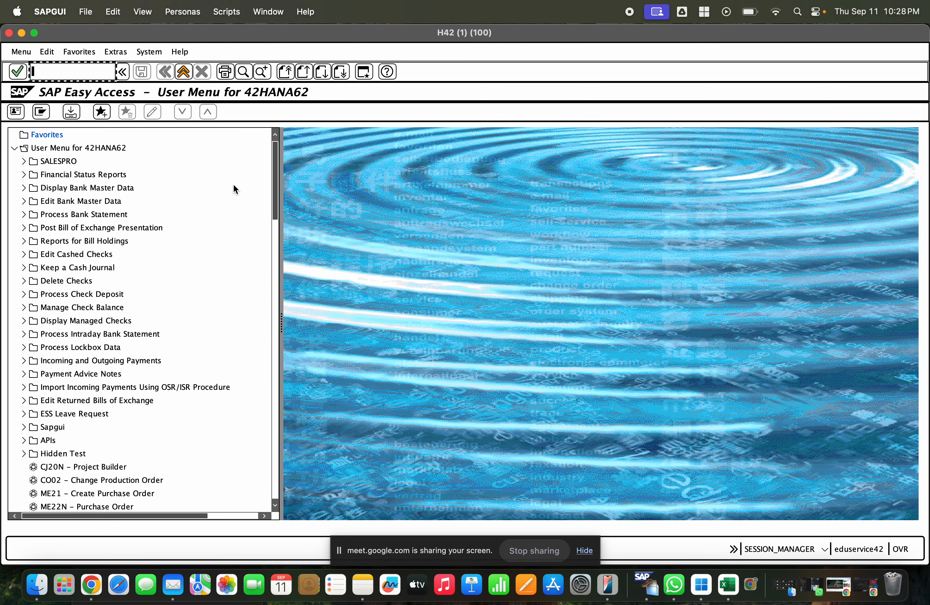
- In transaction FS00, set the cost element category of account 300008 to 01 (Primary costs/cost-reducing revenues) and save
type("fs00")
key("Return")
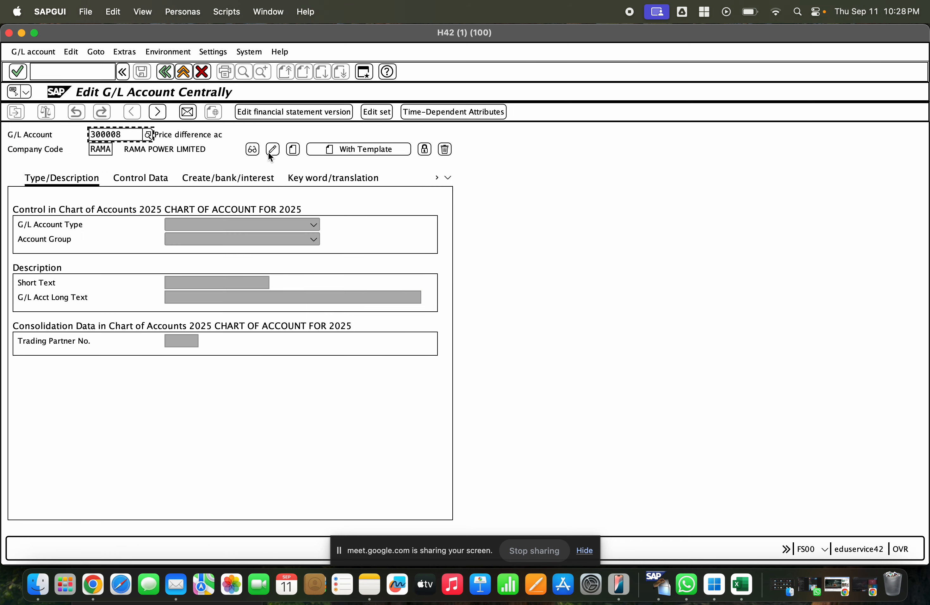
left_click(273, 149)
left_click(165, 183)
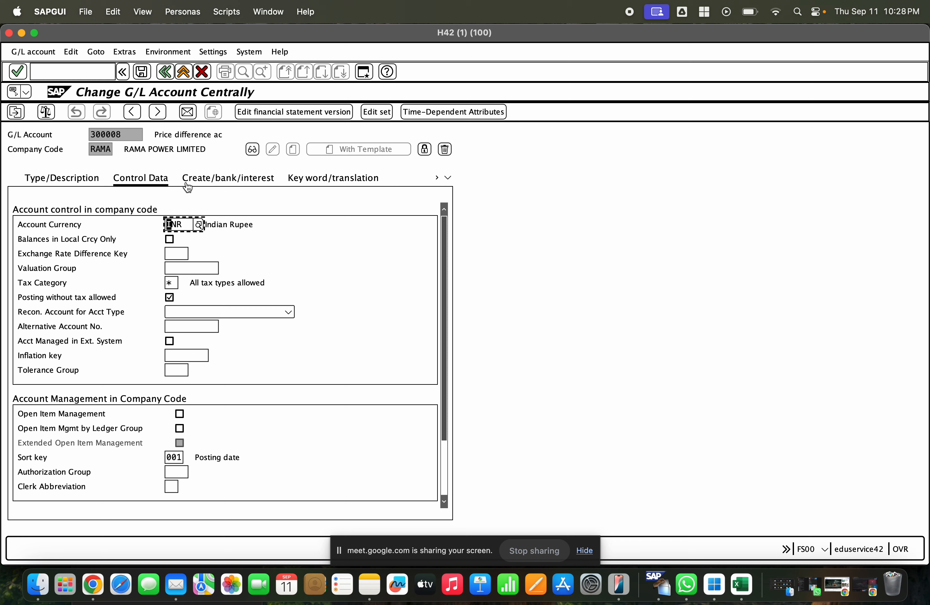
scroll(192, 448, "down", 4)
left_click(171, 457)
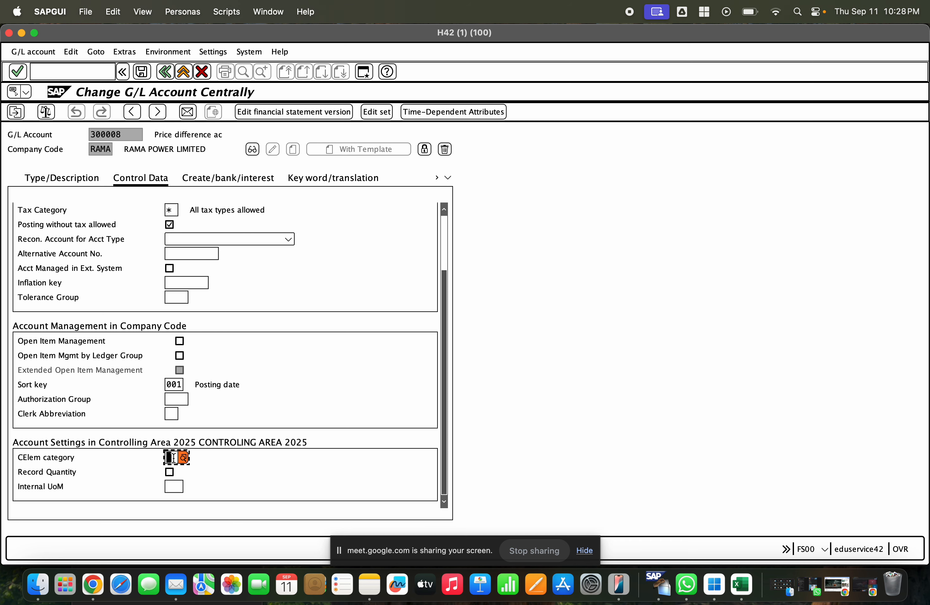
left_click(186, 457)
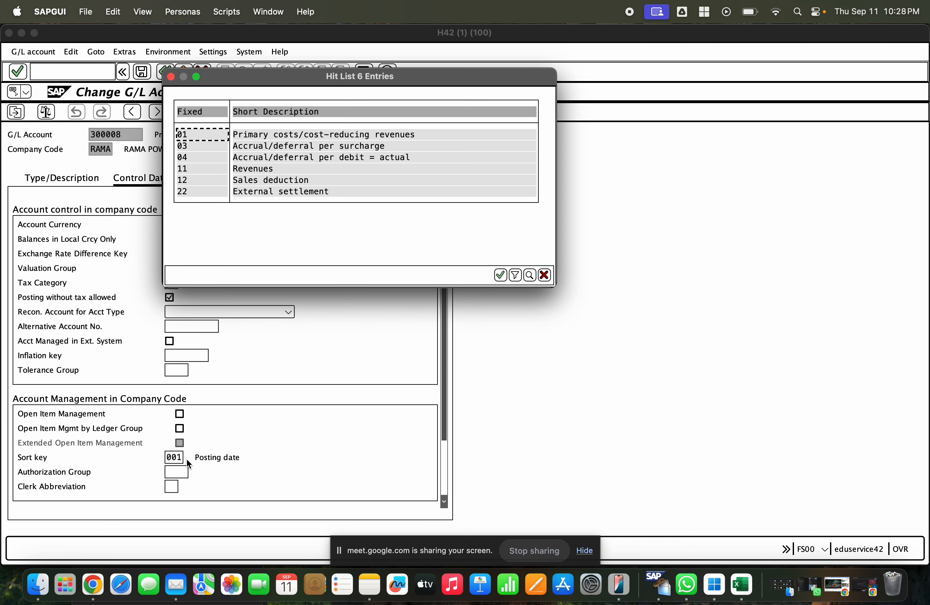
double_click(330, 136)
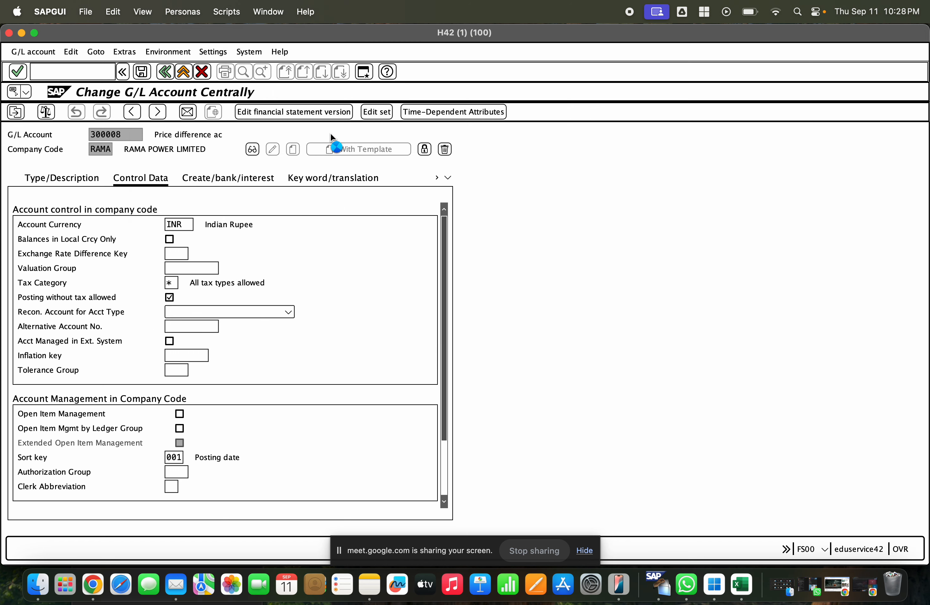
left_click(140, 75)
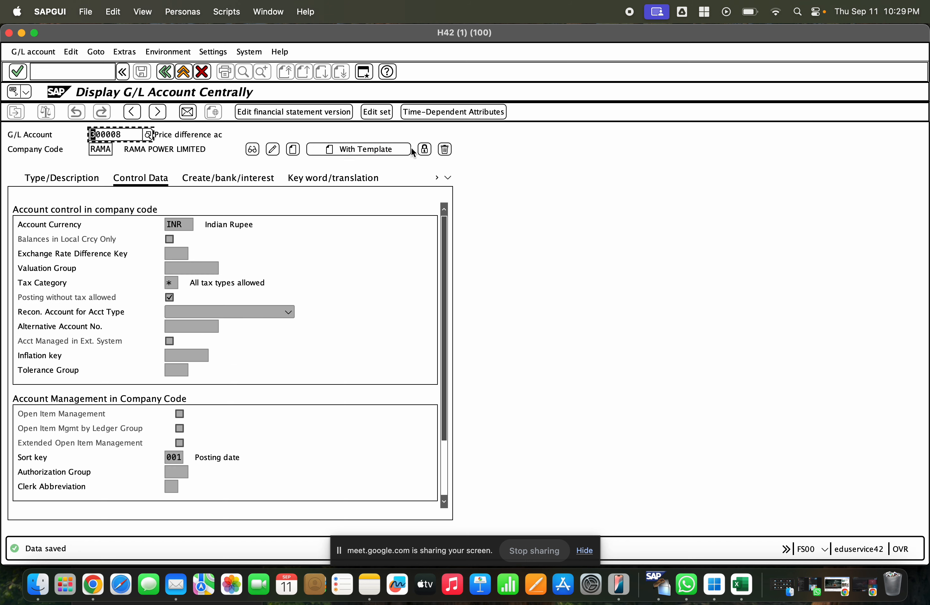
- Remove the company code posting block from account 300008 in RAMA, save it and exit the transaction
left_click(424, 150)
left_click(34, 298)
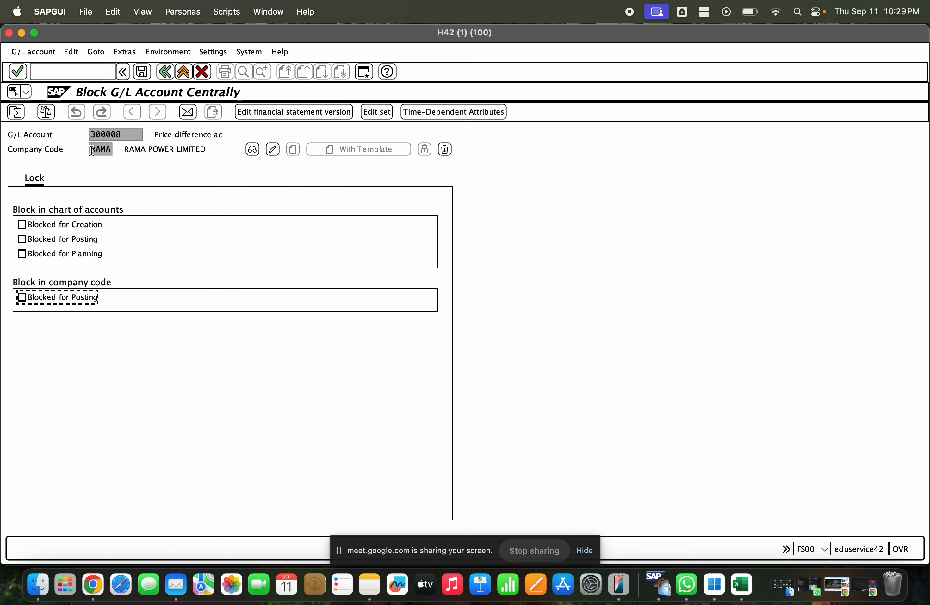
left_click(141, 72)
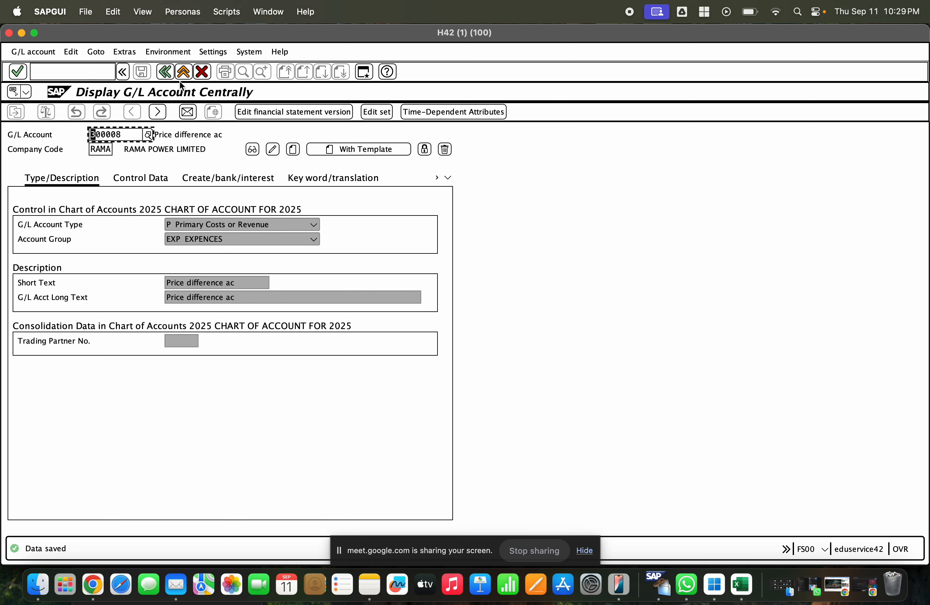
left_click(182, 73)
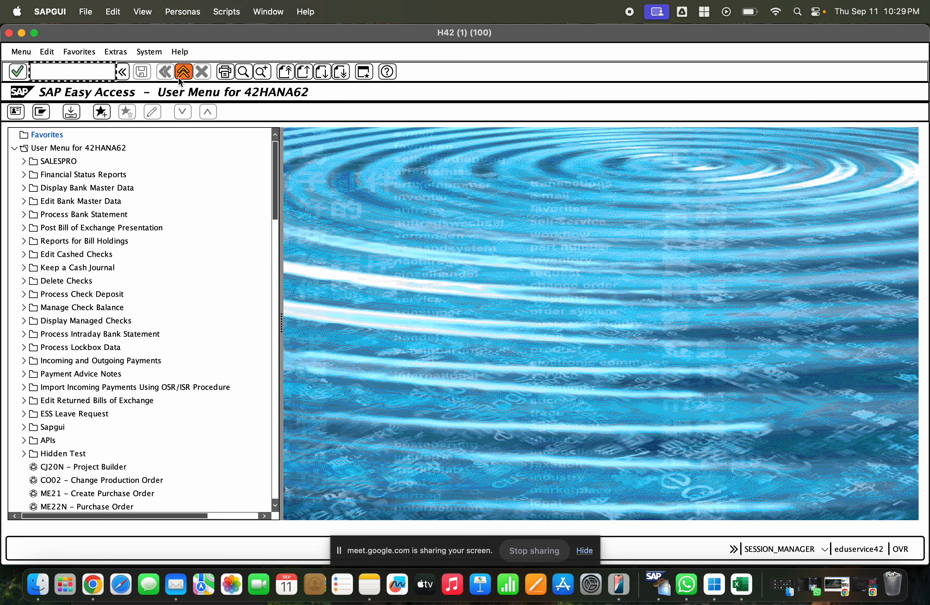
- Open transaction MIGO and load the URANIUM outbound delivery for goods receipt
type("migo")
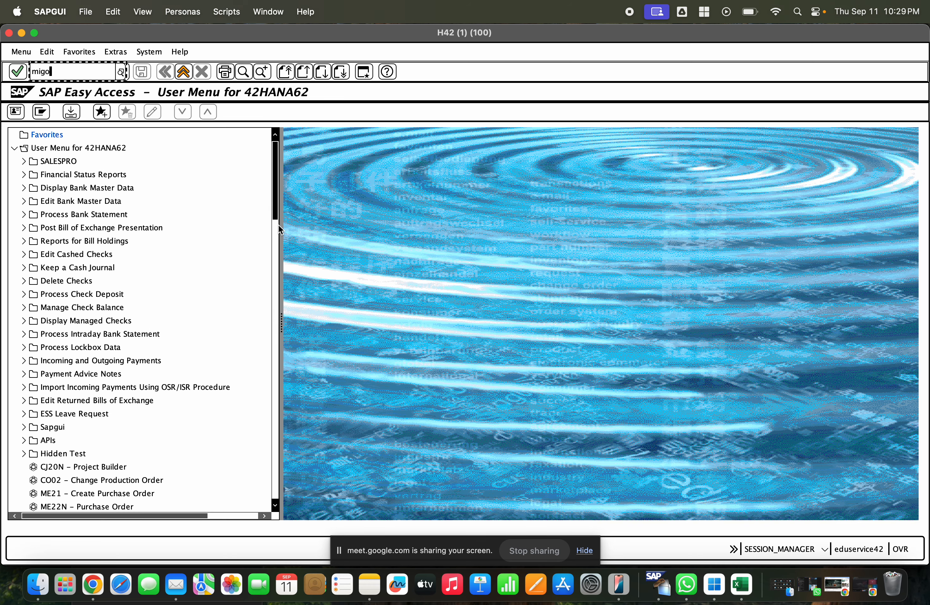
key("Return")
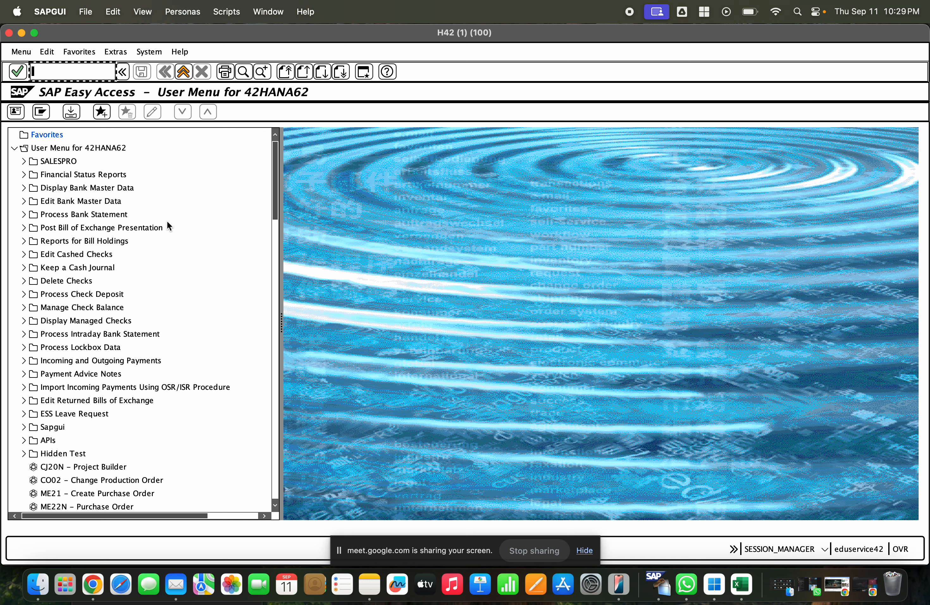
type("migo")
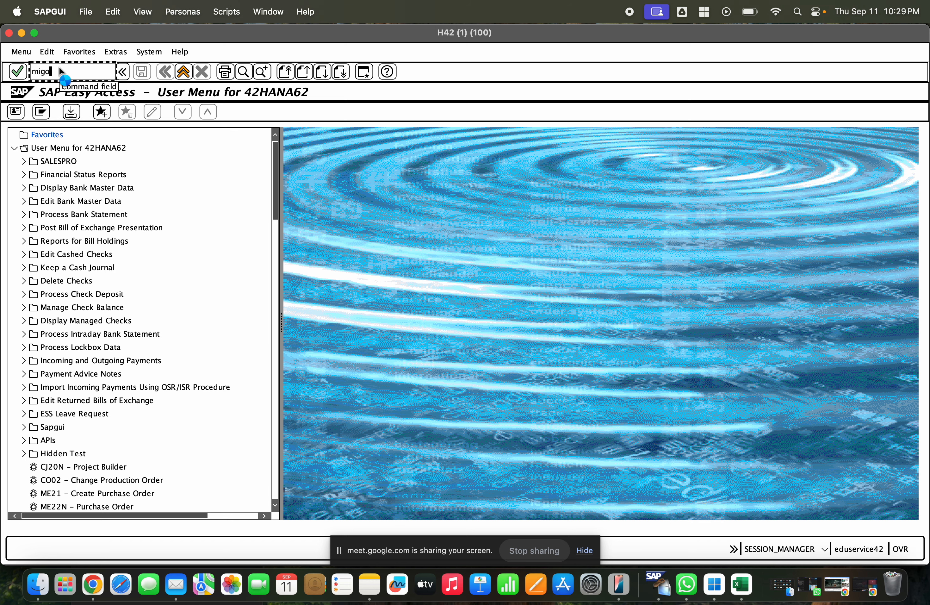
key("Return")
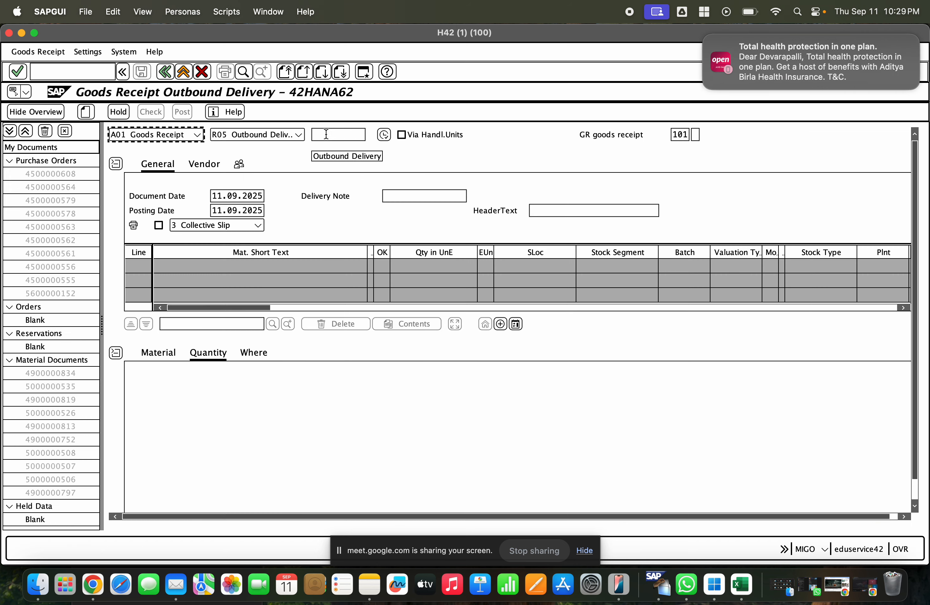
left_click(329, 135)
left_click(336, 150)
key("Return")
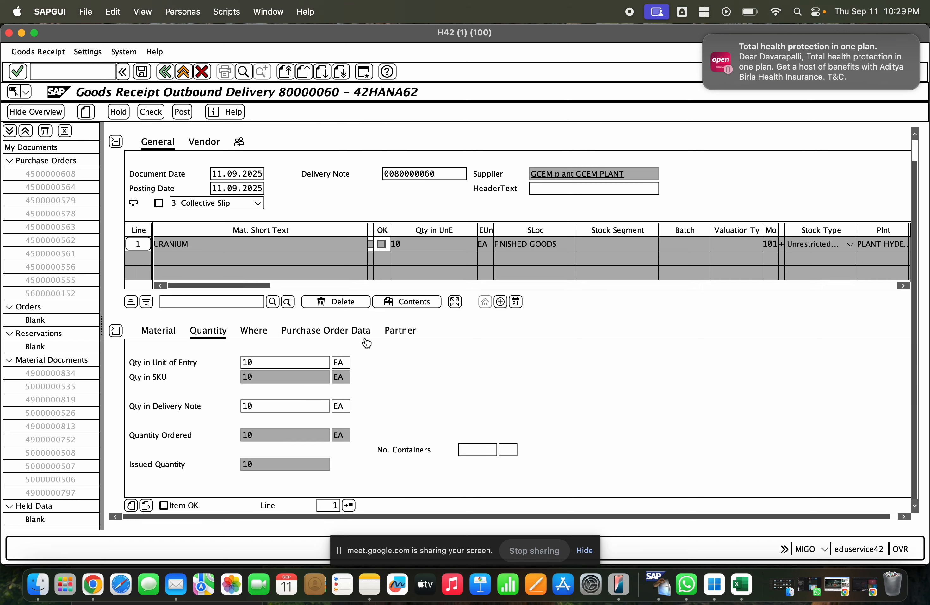
- Mark the URANIUM item as OK, then check the goods receipt and try to post it
left_click(171, 507)
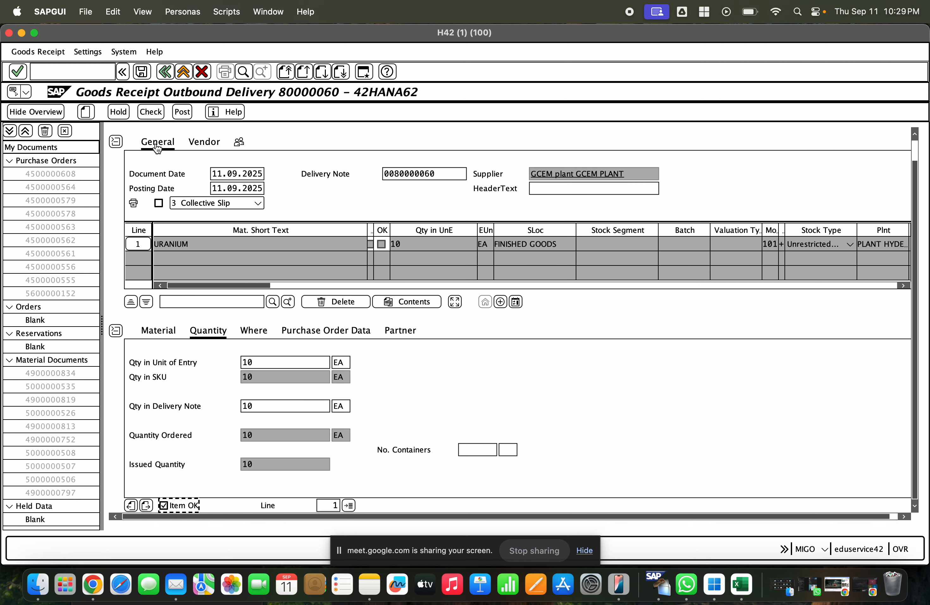
left_click(151, 112)
left_click(191, 113)
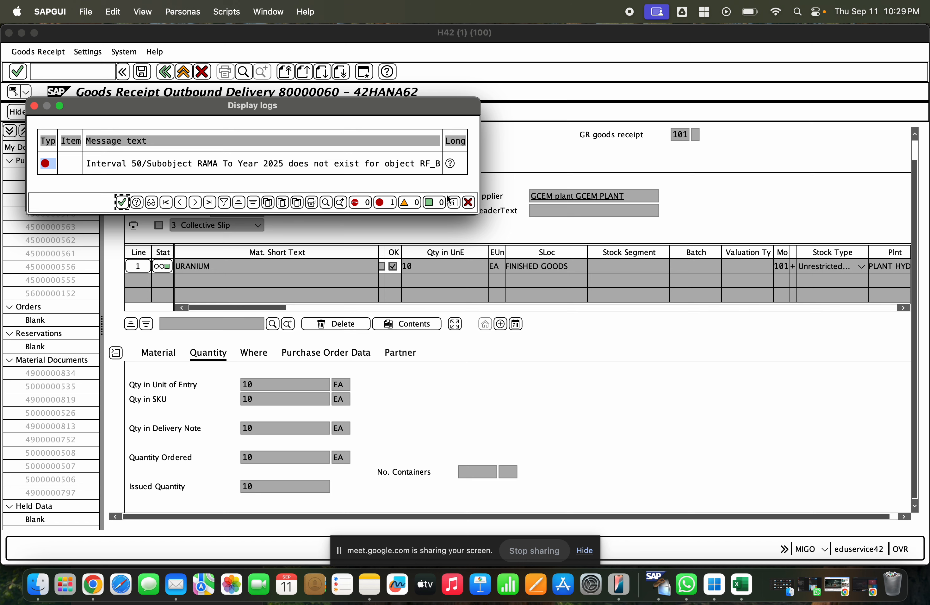
- Read the long text of the error in the posting log and close the log
left_click(450, 164)
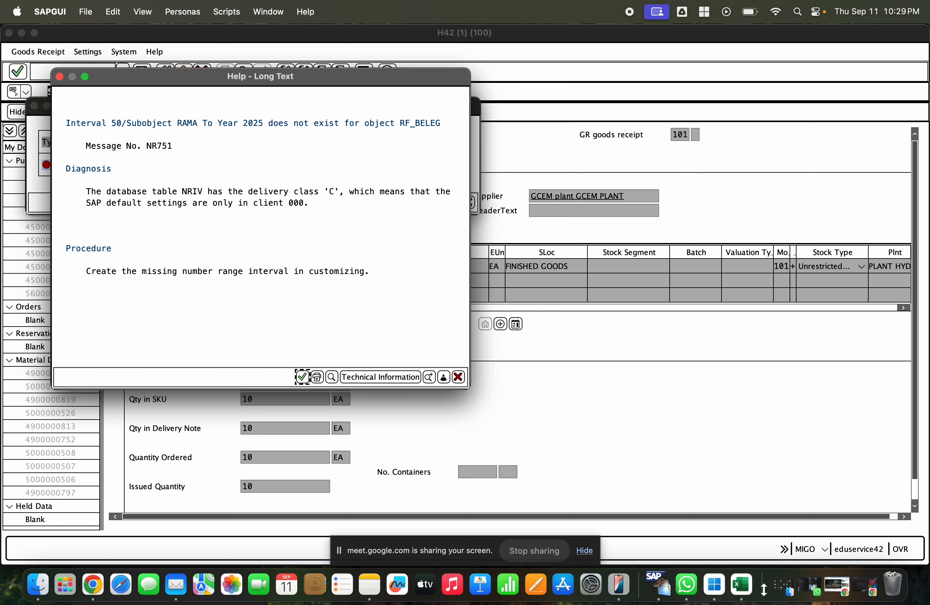
key("Escape")
key("Escape")
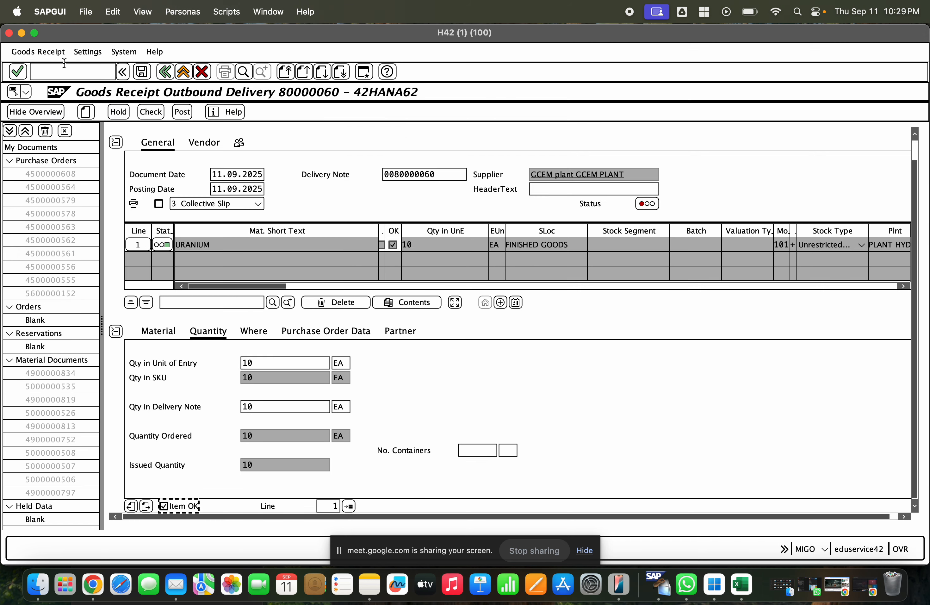
- Open transaction FBN1 in a new session and review the accounting document number intervals of company code RAMA
left_click(64, 66)
type("/ofb")
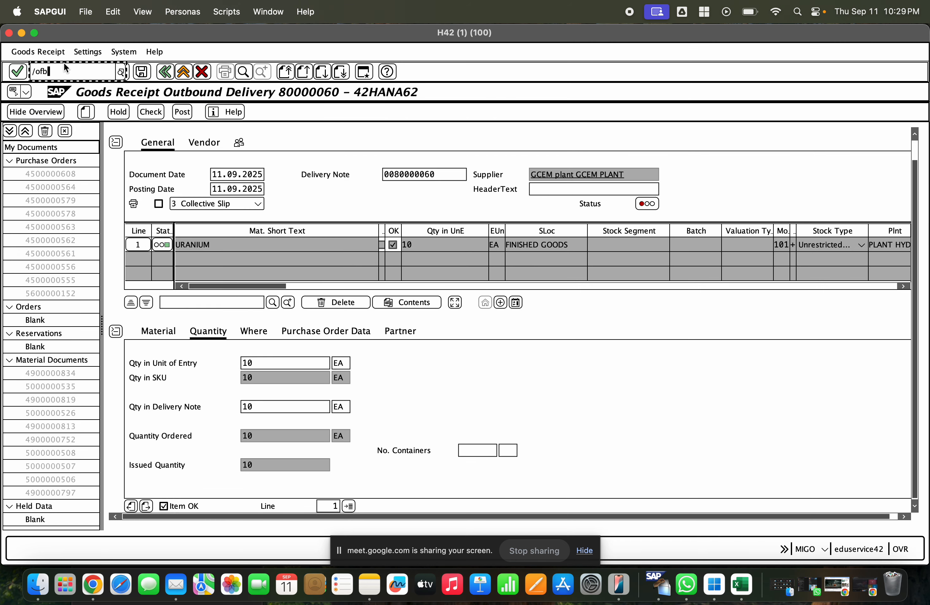
type("n1")
key("Return")
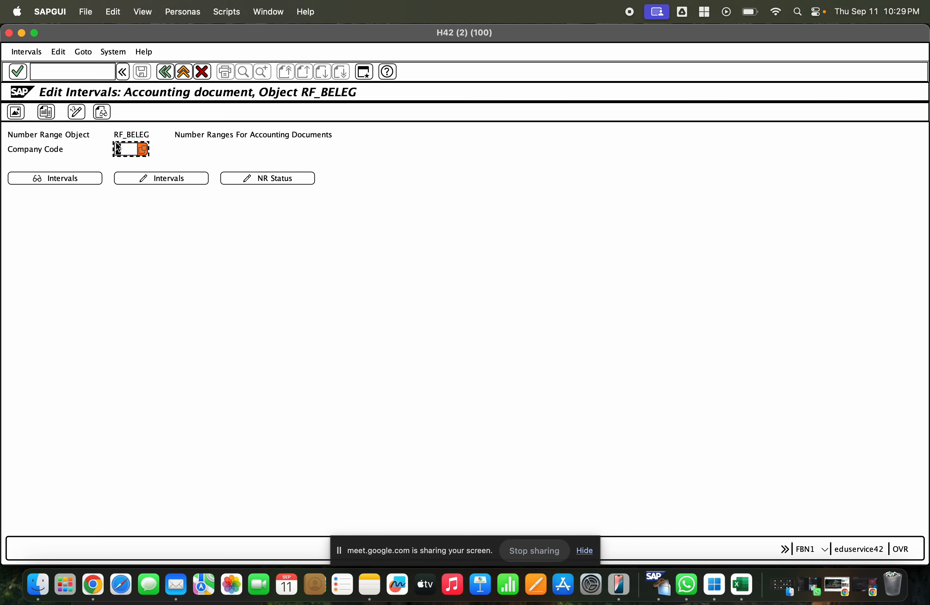
type("RAMA")
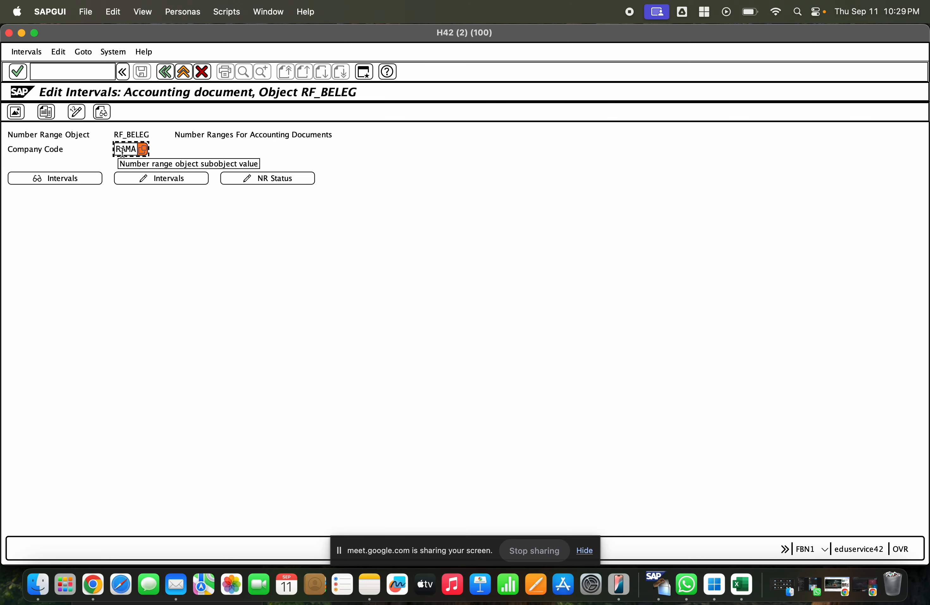
left_click(146, 181)
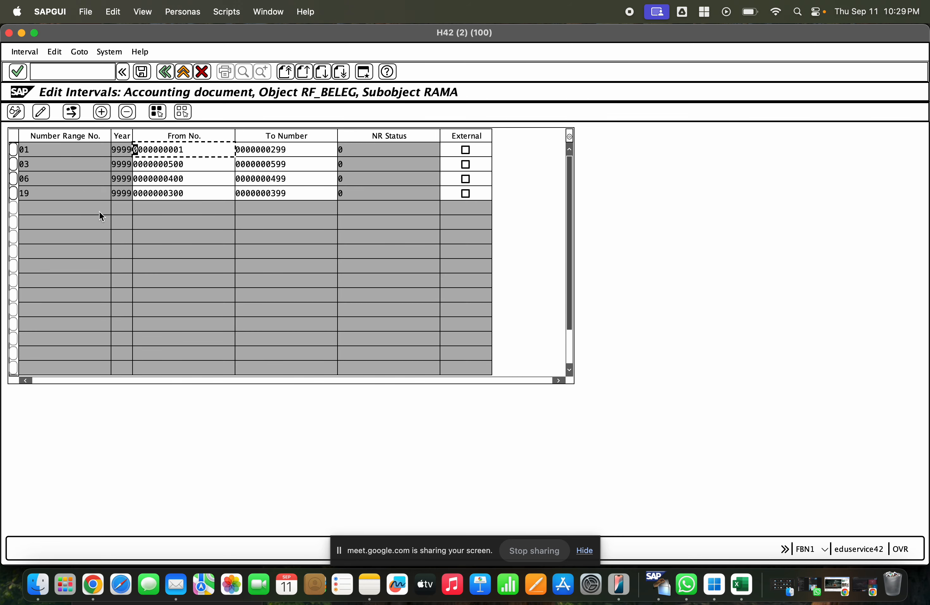
left_click(160, 78)
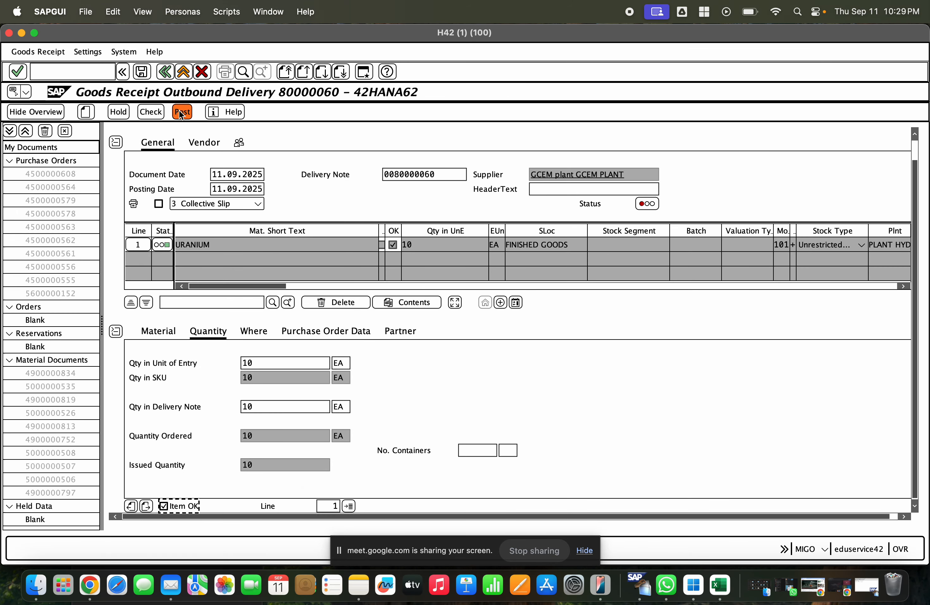
- Try again to post the goods receipt, reread the error's long text and return to the number range window
left_click(182, 112)
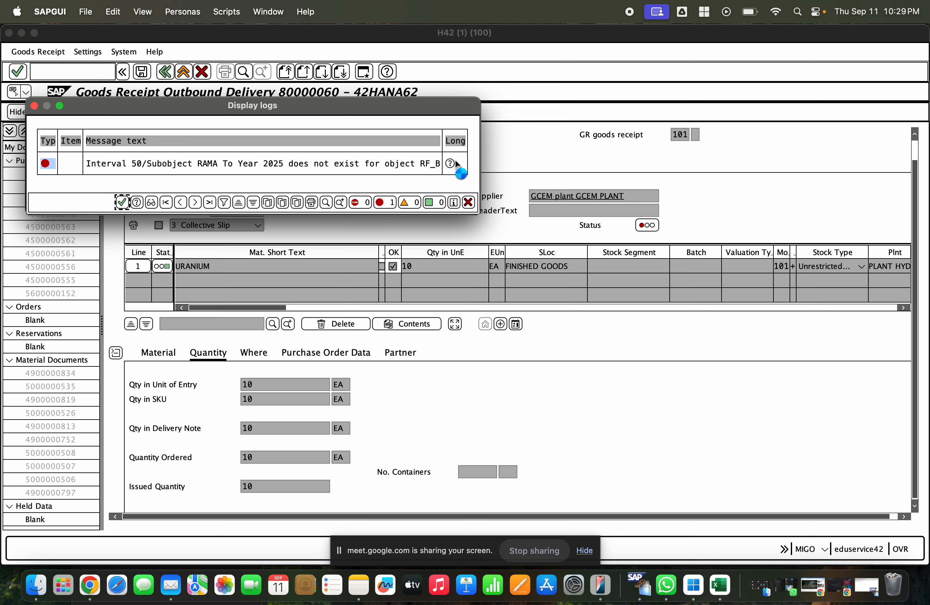
left_click(450, 164)
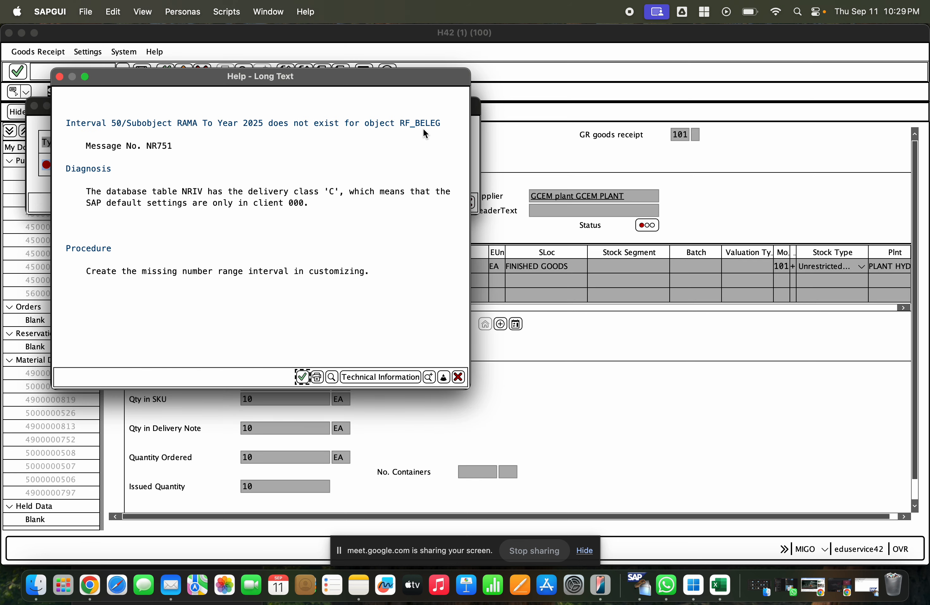
key("Return")
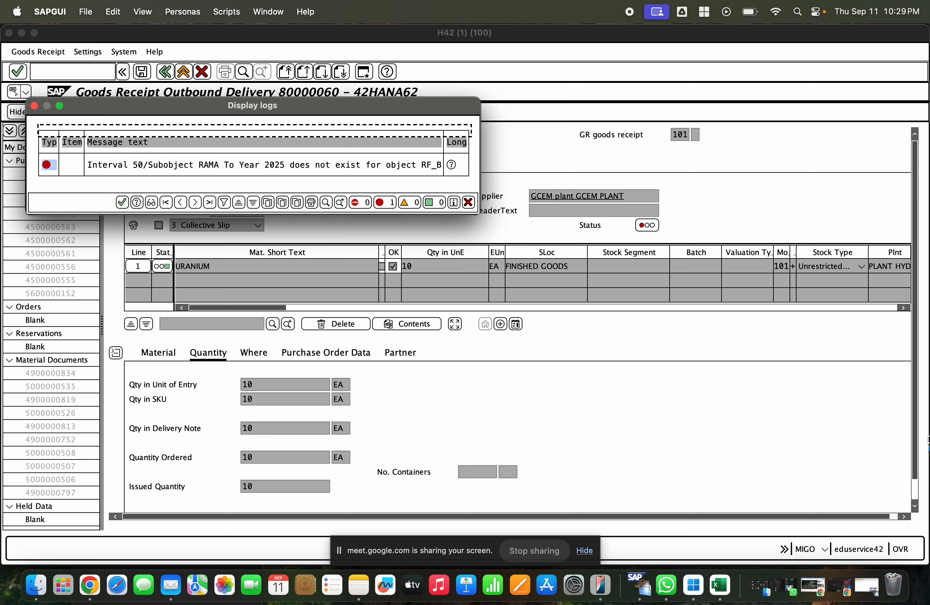
left_click(877, 590)
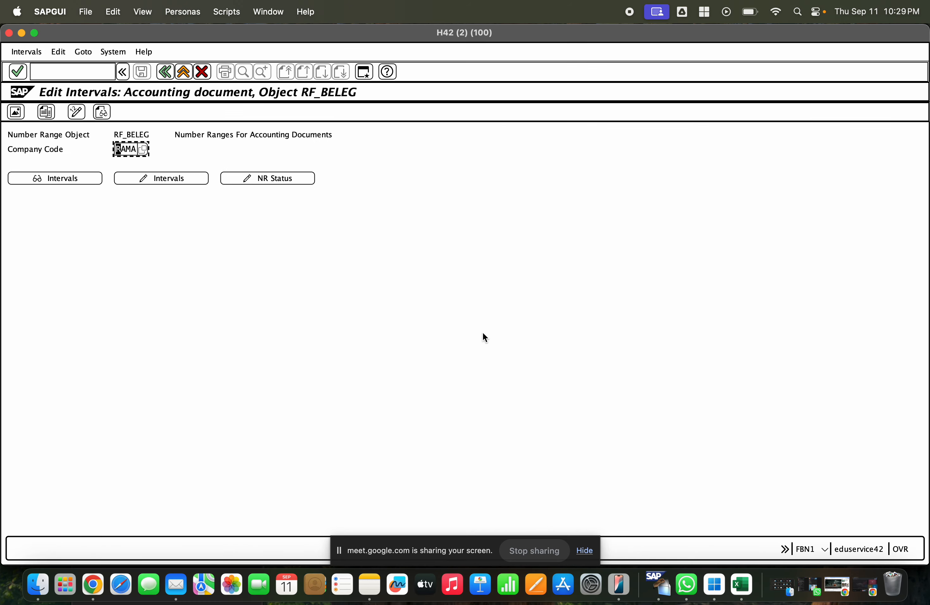
left_click(171, 177)
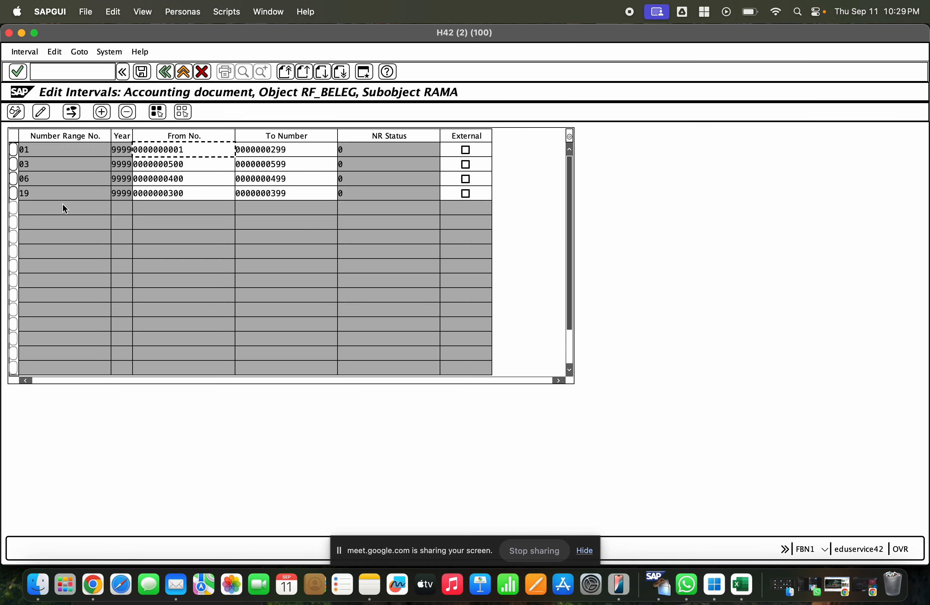
left_click(14, 193)
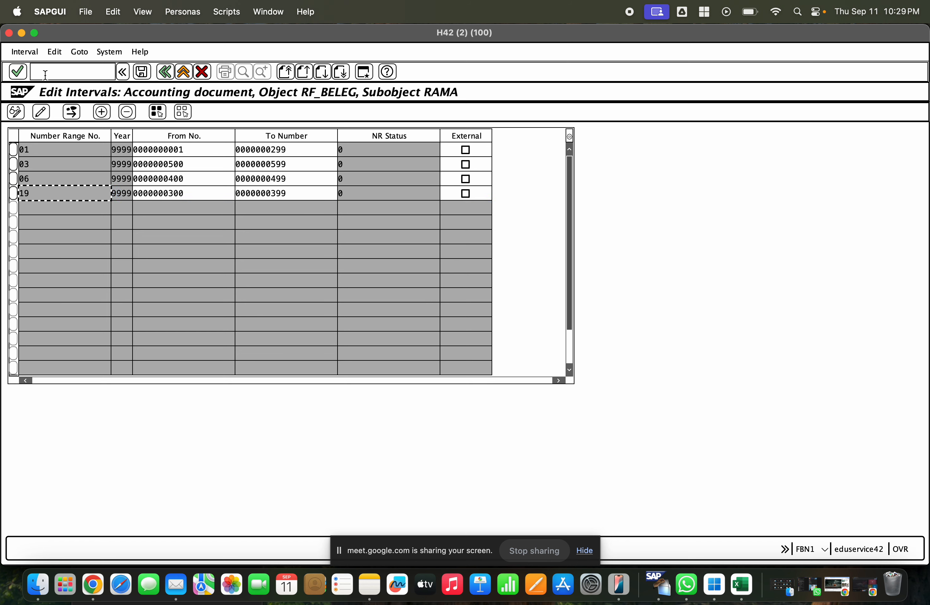
left_click(102, 112)
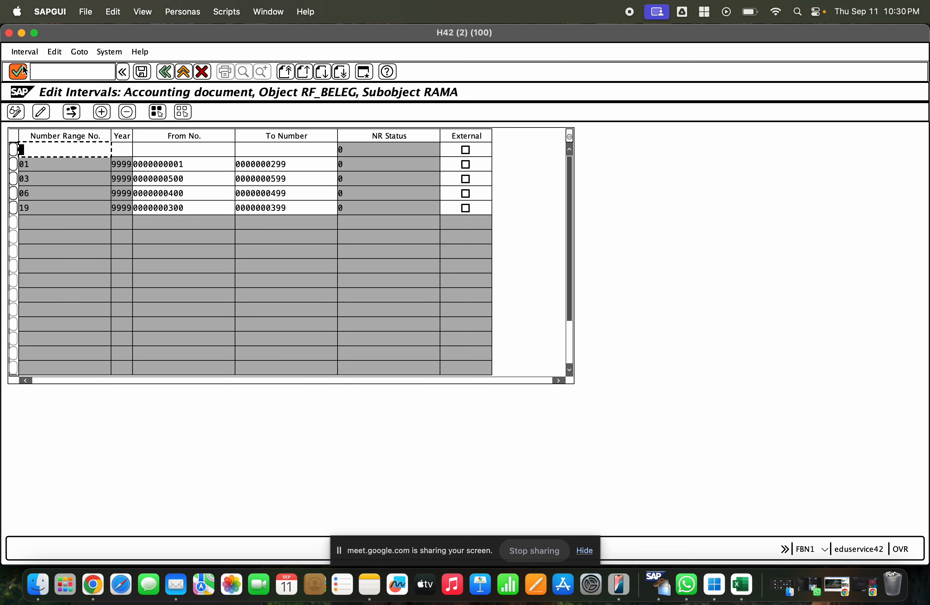
left_click(25, 52)
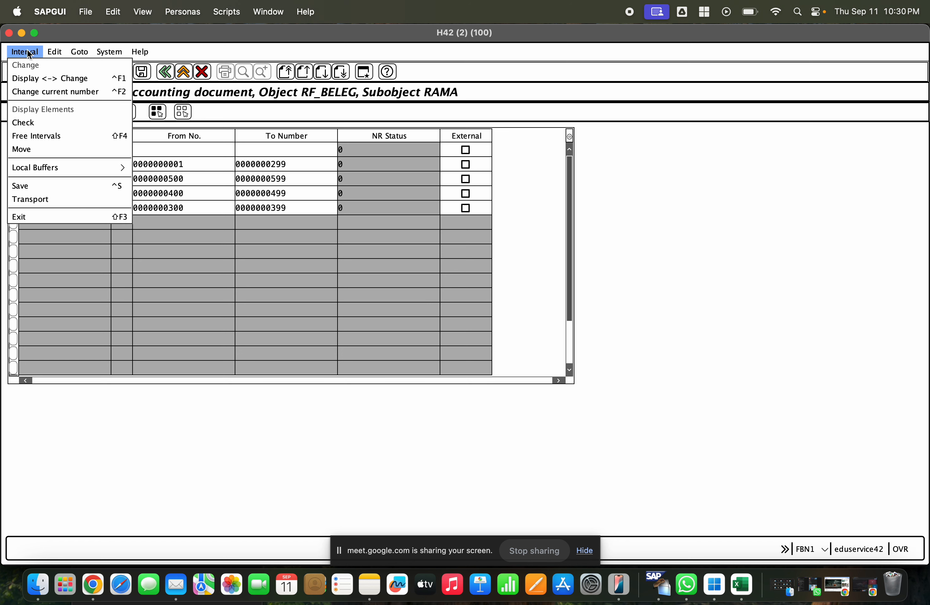
left_click(52, 135)
type("50")
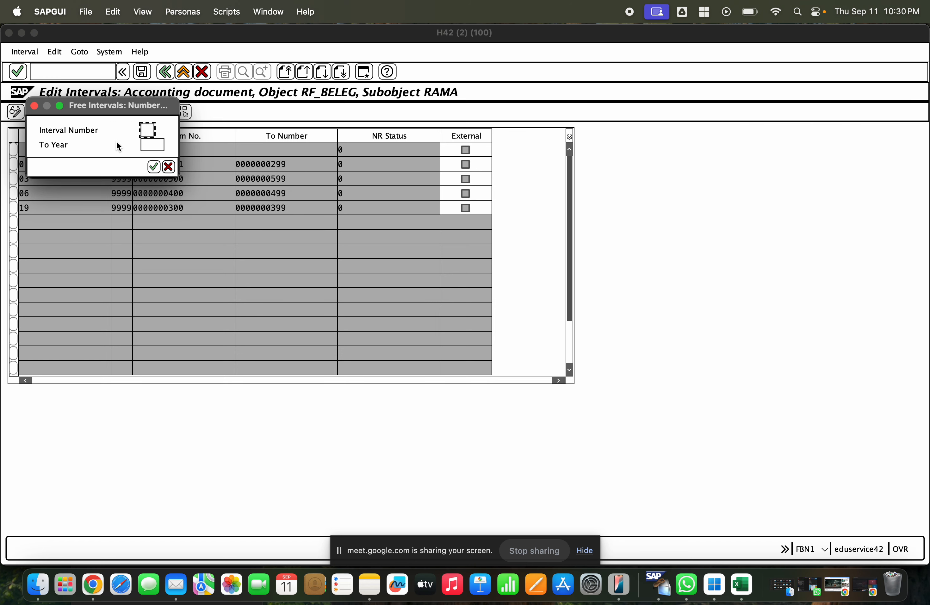
key("Tab")
type("9999")
key("Return")
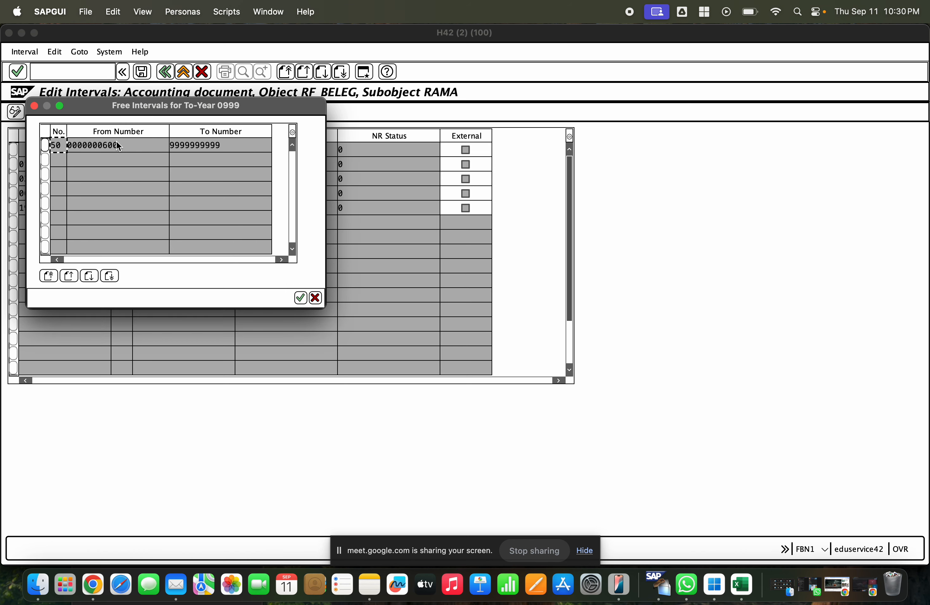
double_click(118, 146)
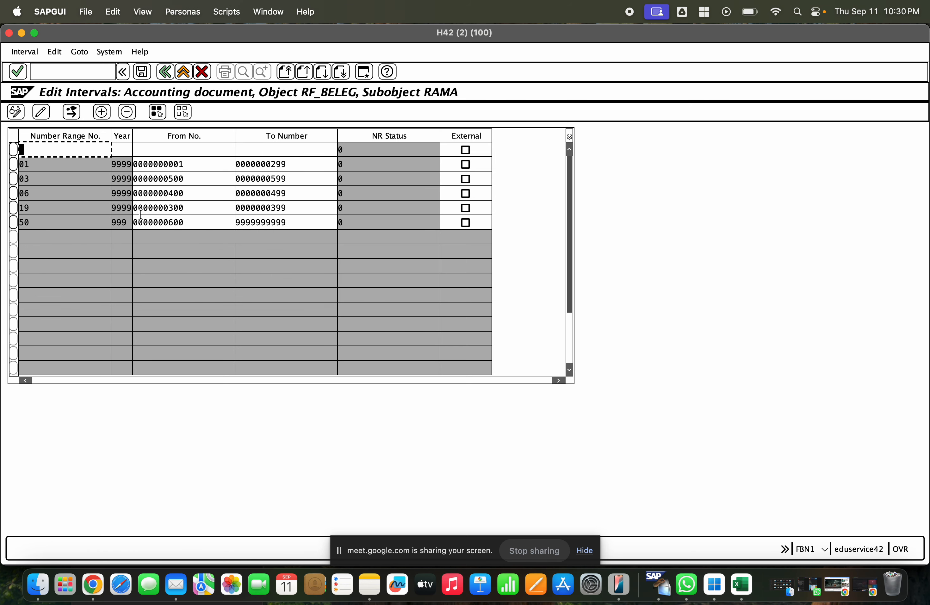
left_click(13, 223)
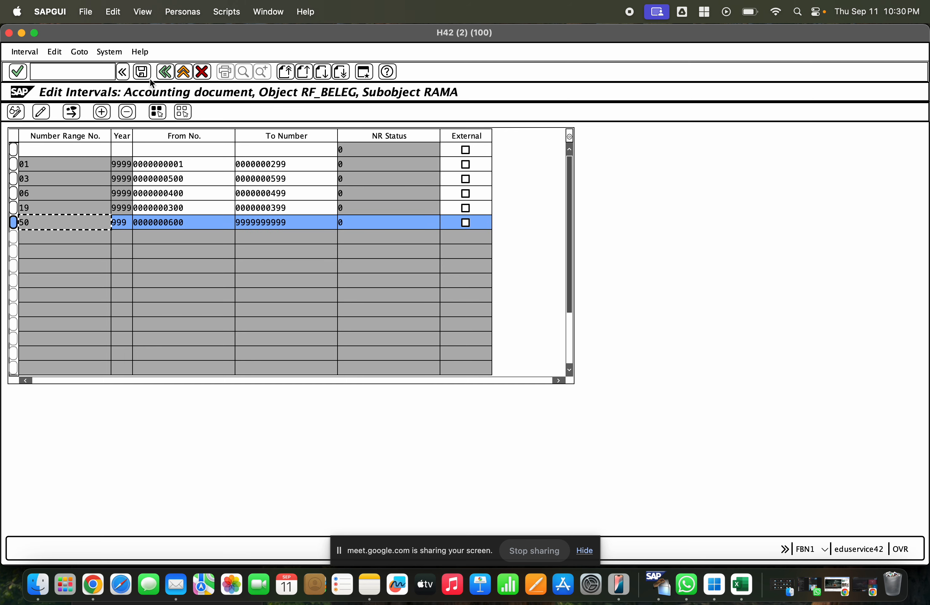
left_click(165, 71)
left_click(260, 206)
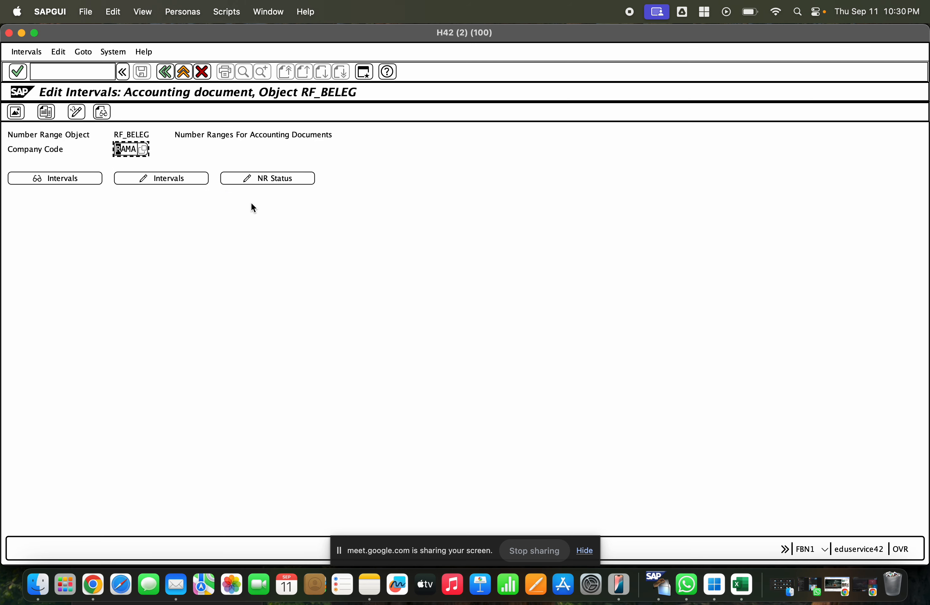
left_click(134, 177)
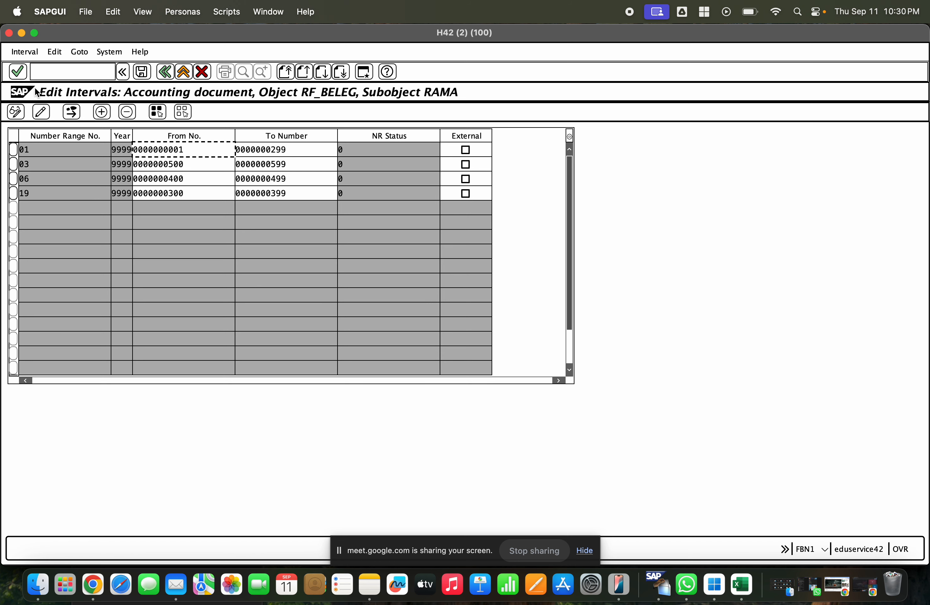
left_click(30, 56)
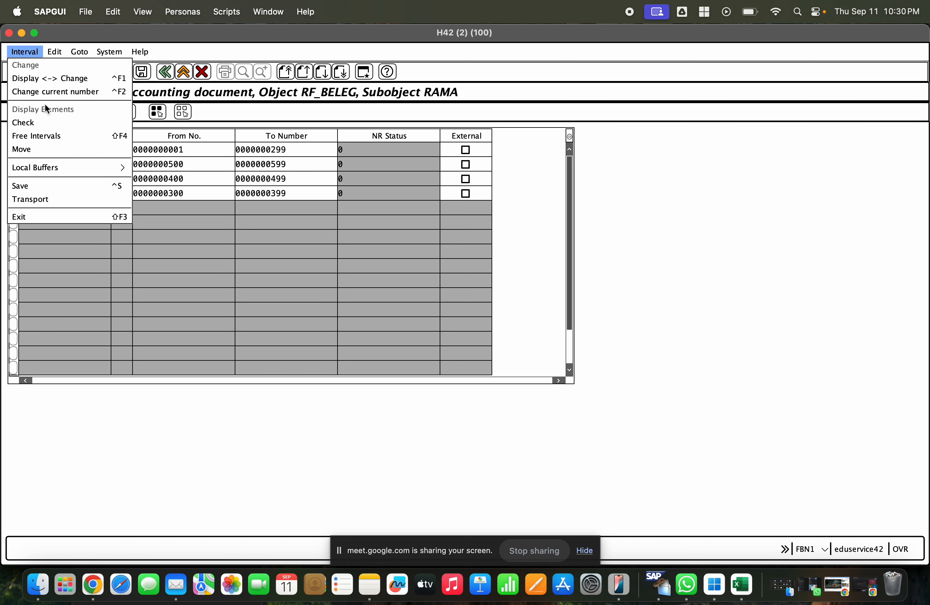
left_click(178, 229)
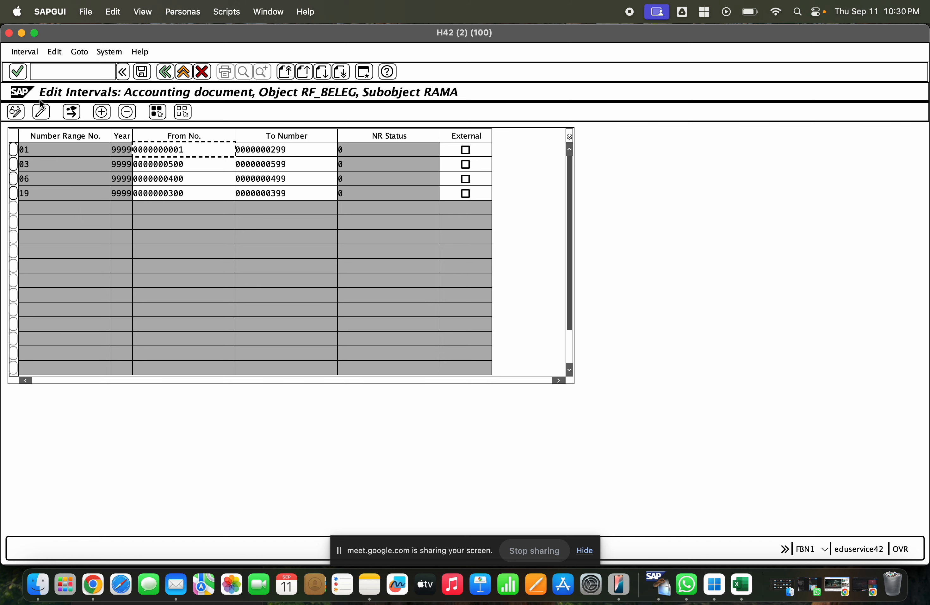
left_click(31, 55)
left_click(57, 134)
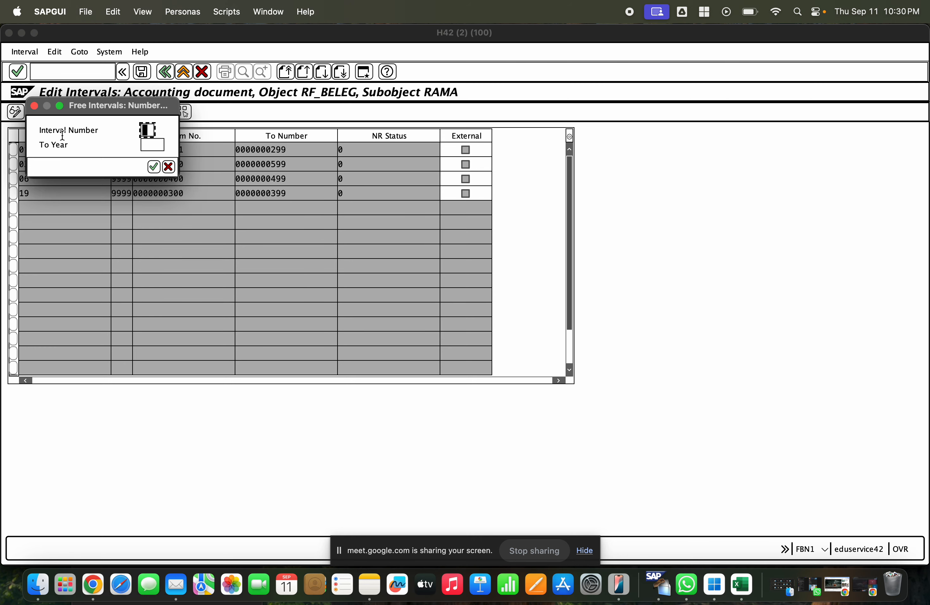
type("50")
key("Tab")
type("9999")
key("Return")
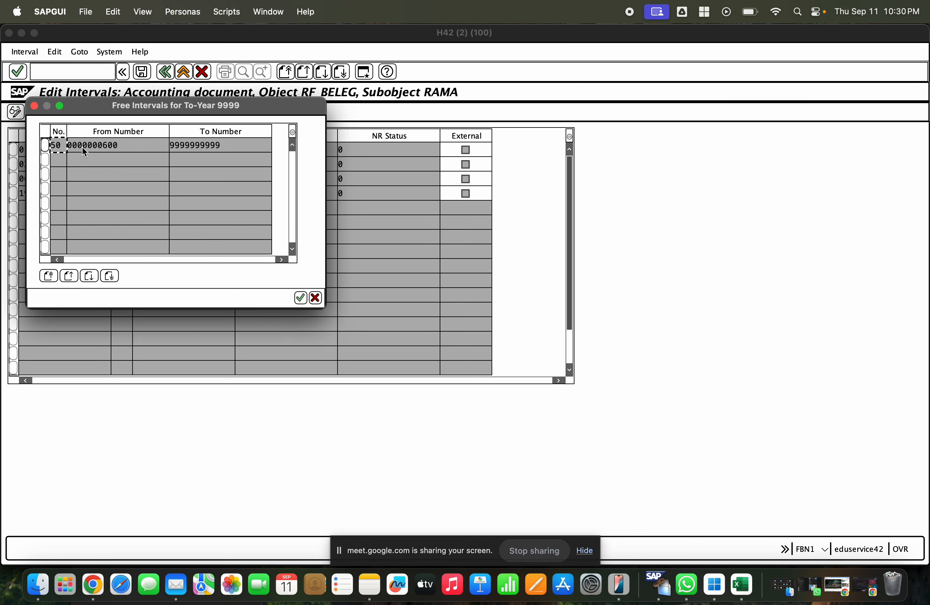
left_click(82, 146)
key("Return")
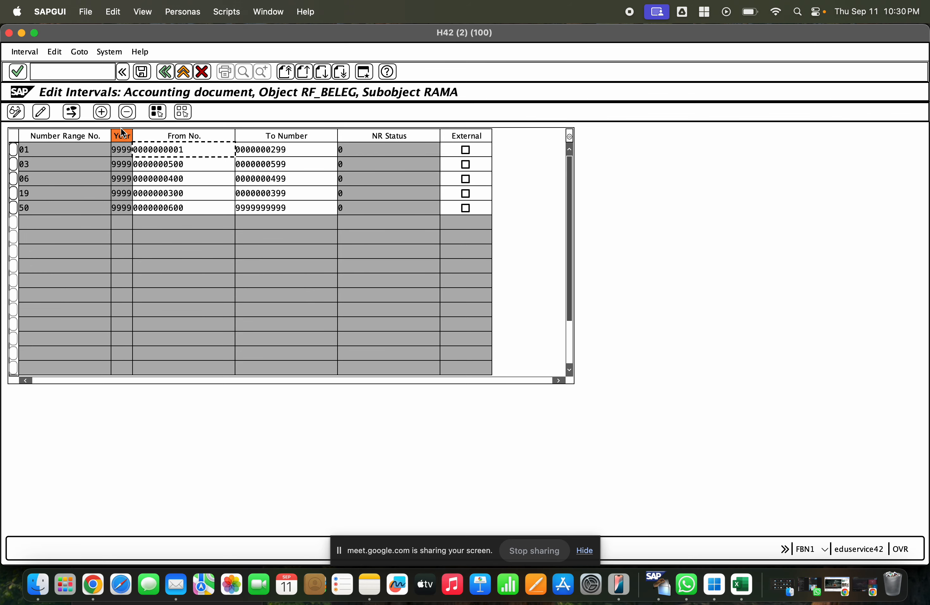
left_click(143, 72)
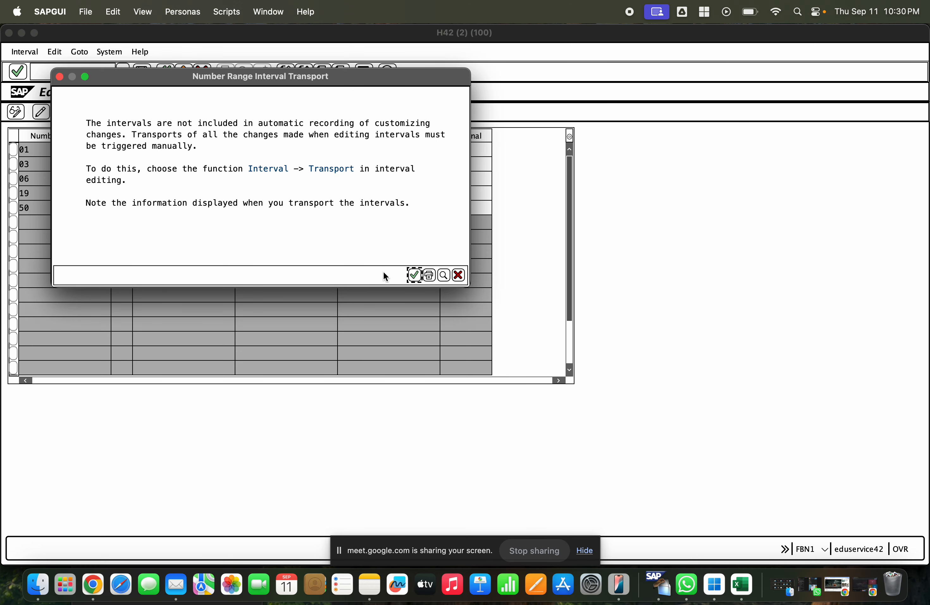
left_click(415, 275)
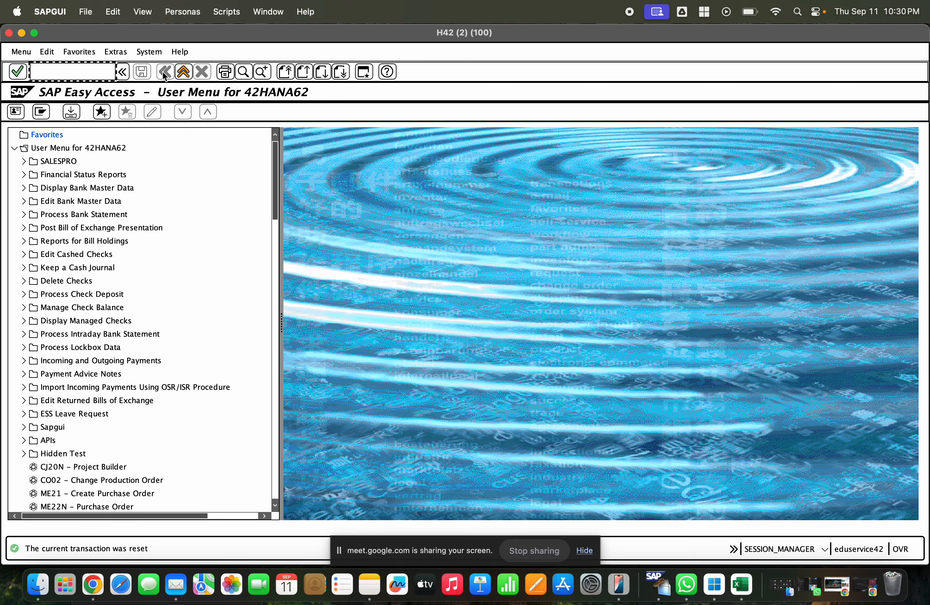
- Return to the URANIUM goods receipt, close the old posting log, and check and post the receipt again
left_click(184, 72)
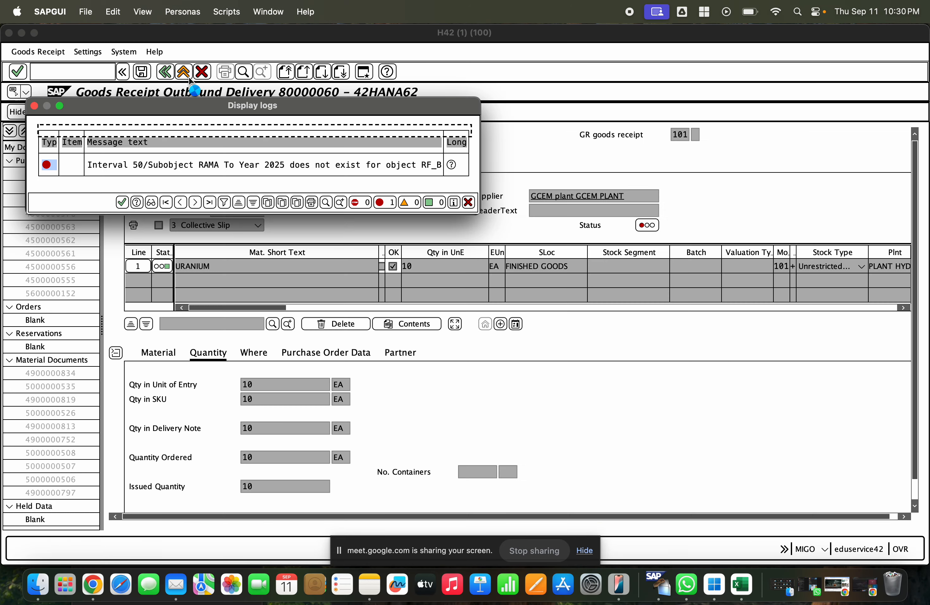
left_click(122, 202)
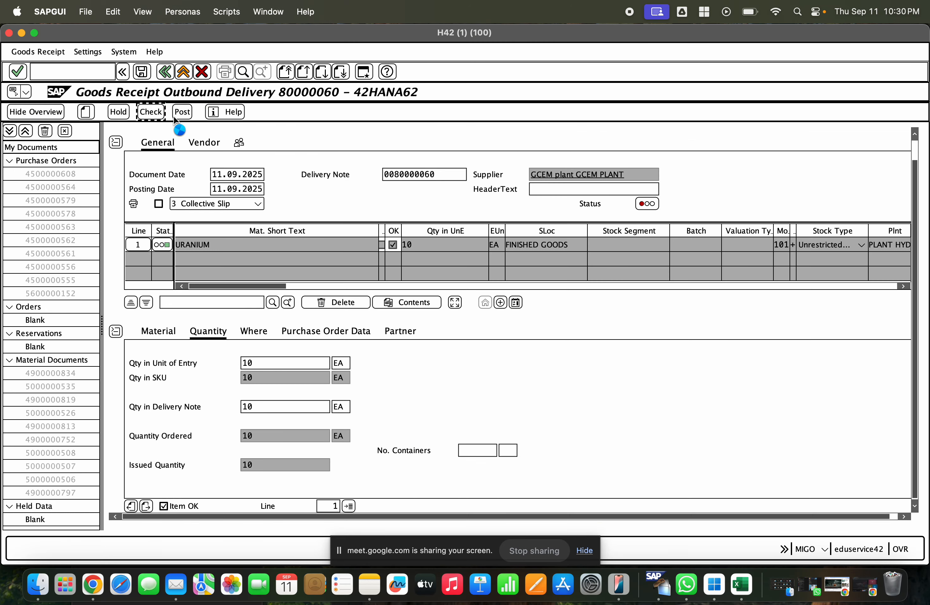
left_click(151, 113)
left_click(183, 113)
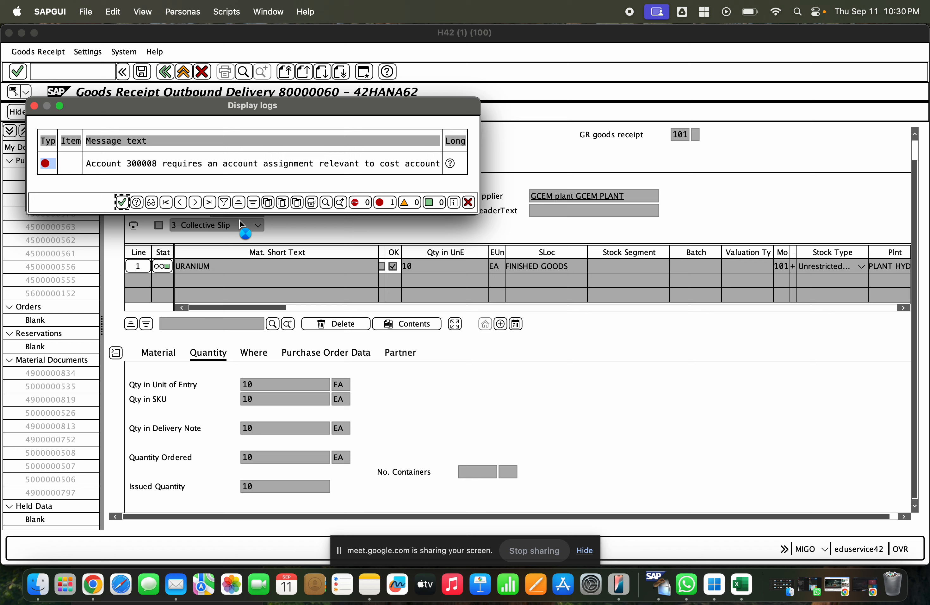
- Read the long text of the new account 300008 error in the posting log and close the log
left_click(332, 167)
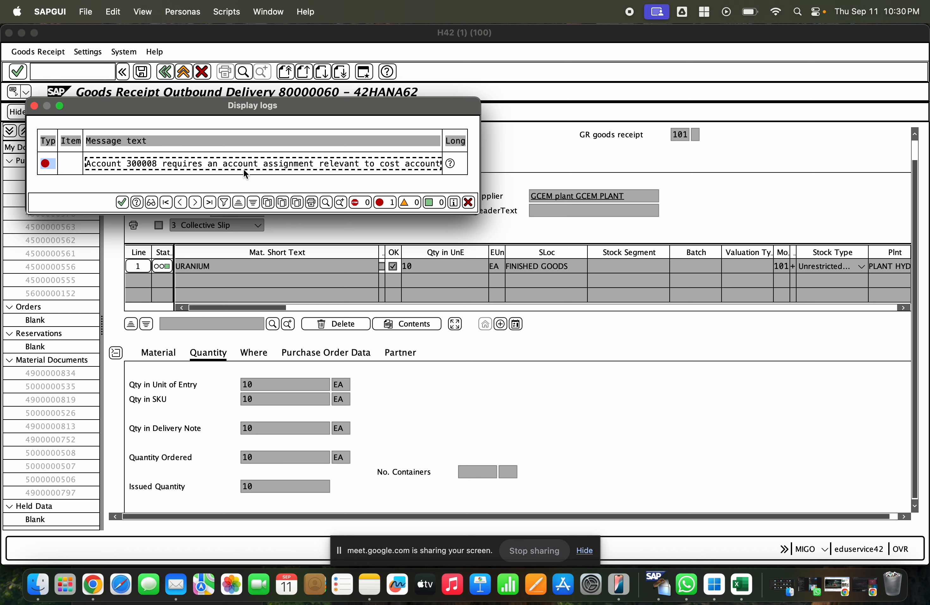
left_click(450, 163)
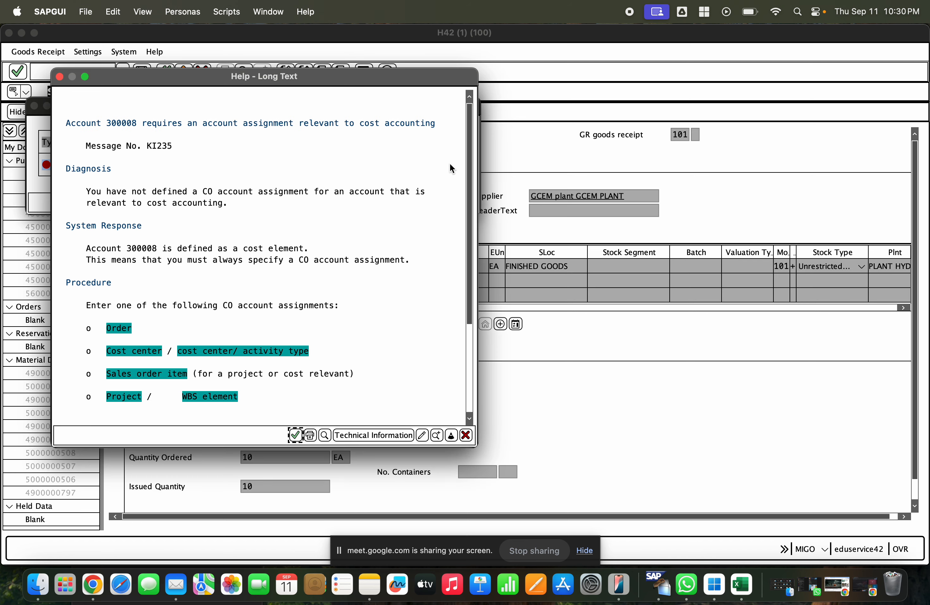
scroll(421, 349, "down", 5)
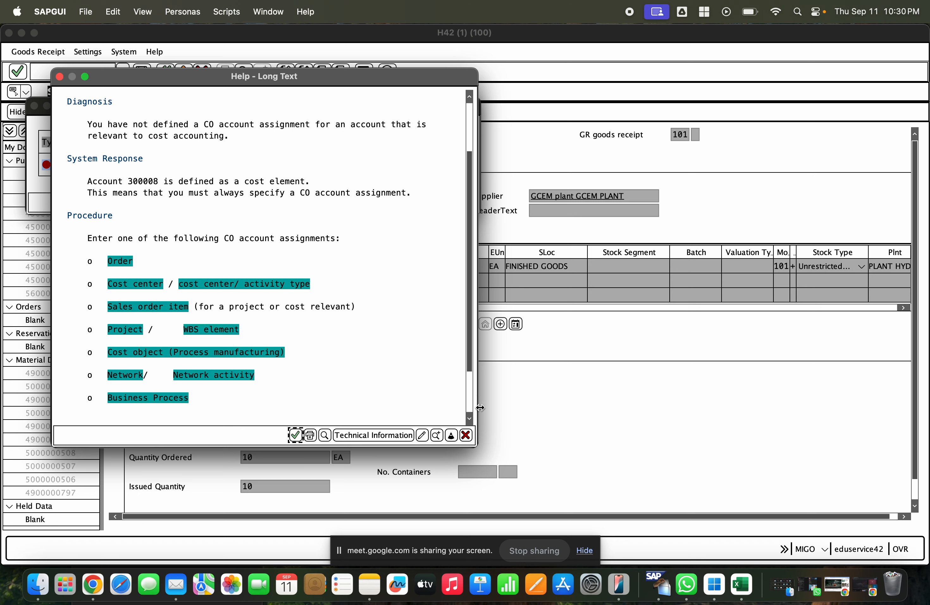
scroll(471, 402, "down", 2)
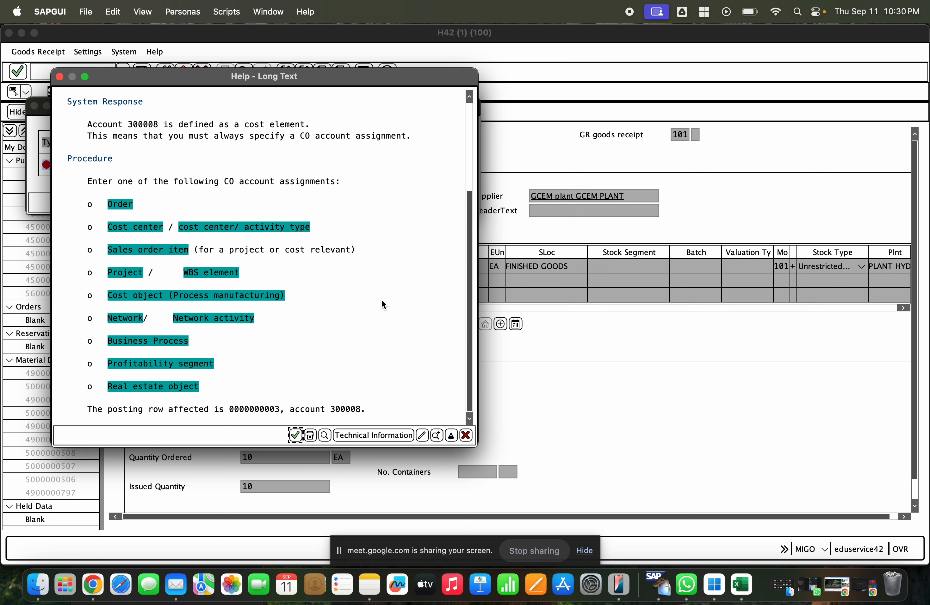
scroll(384, 297, "up", 2)
scroll(384, 298, "down", 2)
scroll(383, 296, "up", 6)
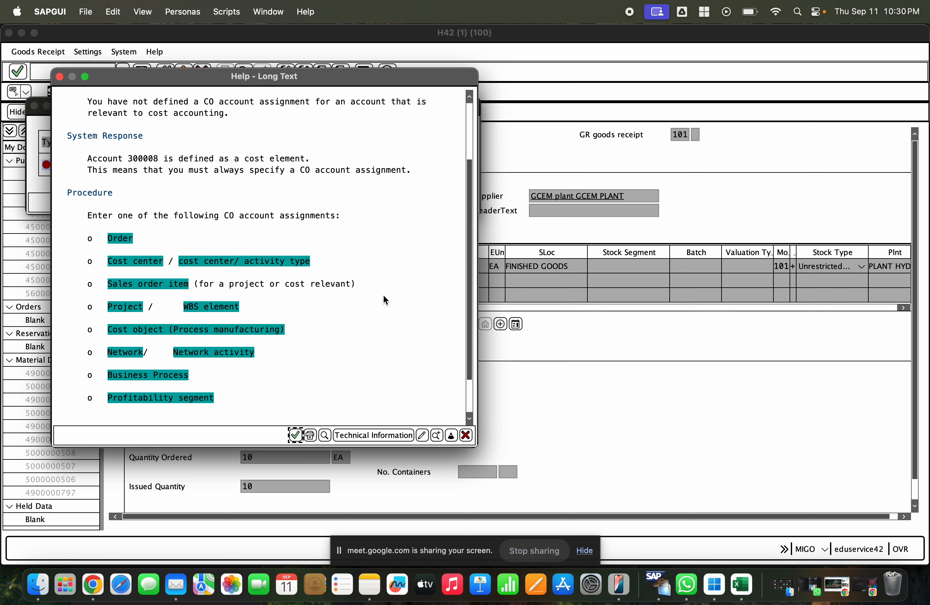
scroll(383, 294, "up", 3)
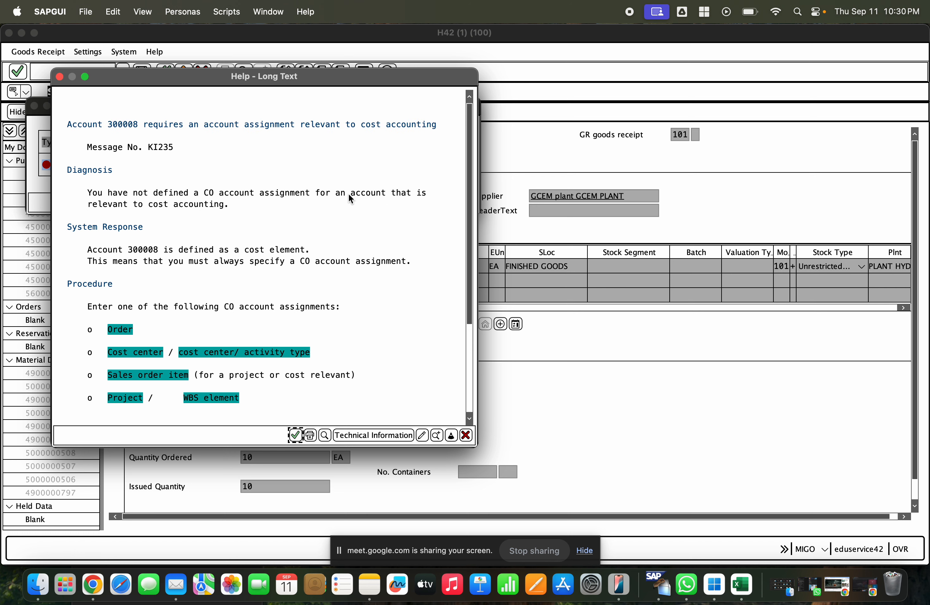
left_click(123, 125)
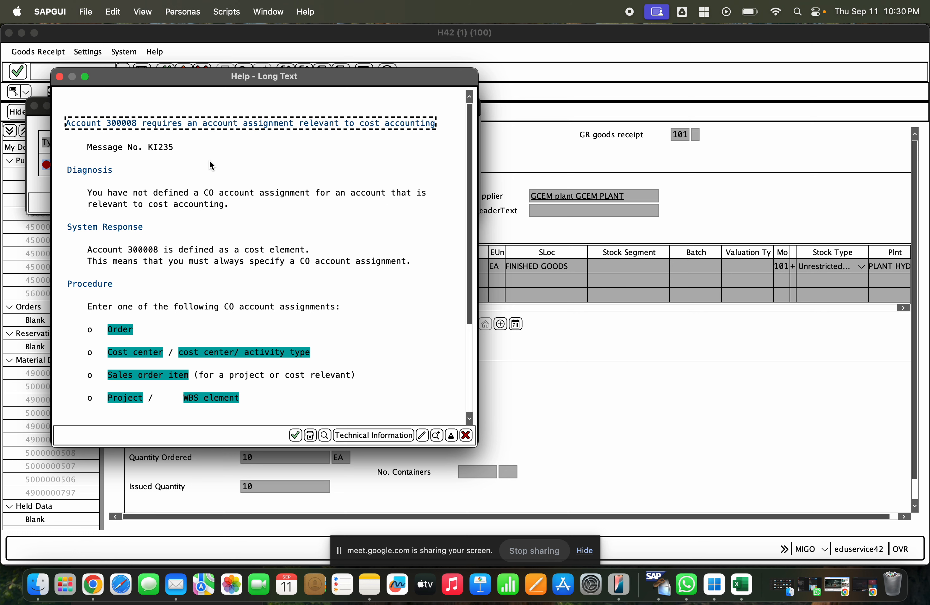
key("Escape")
key("Escape")
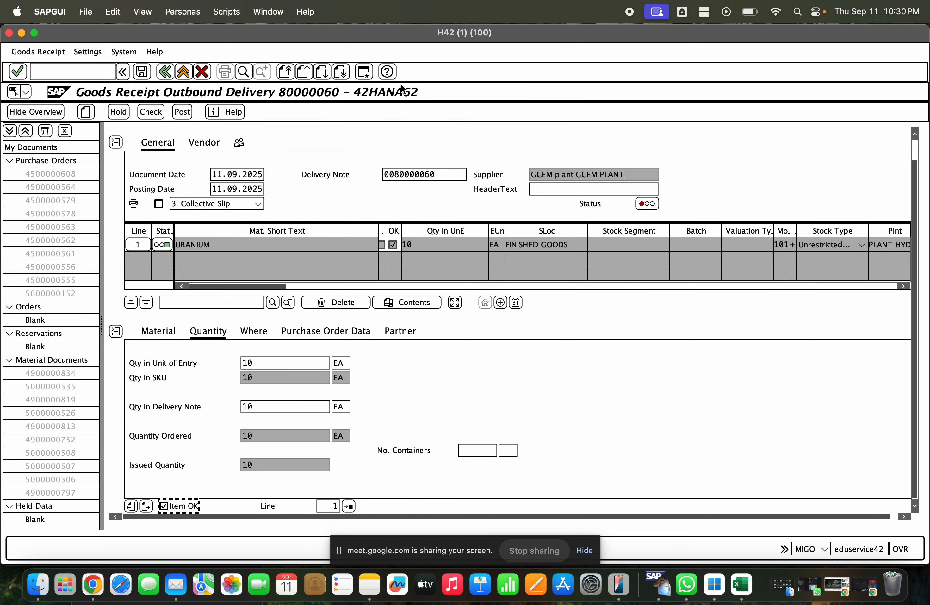
- Try to open transaction OKB8 in a new session and minimize that window
left_click(365, 73)
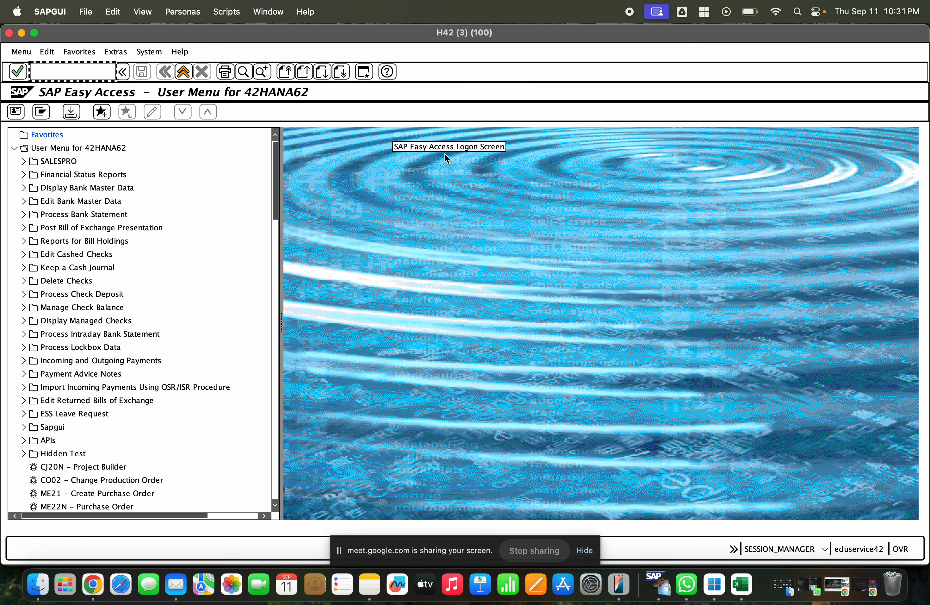
type("okb")
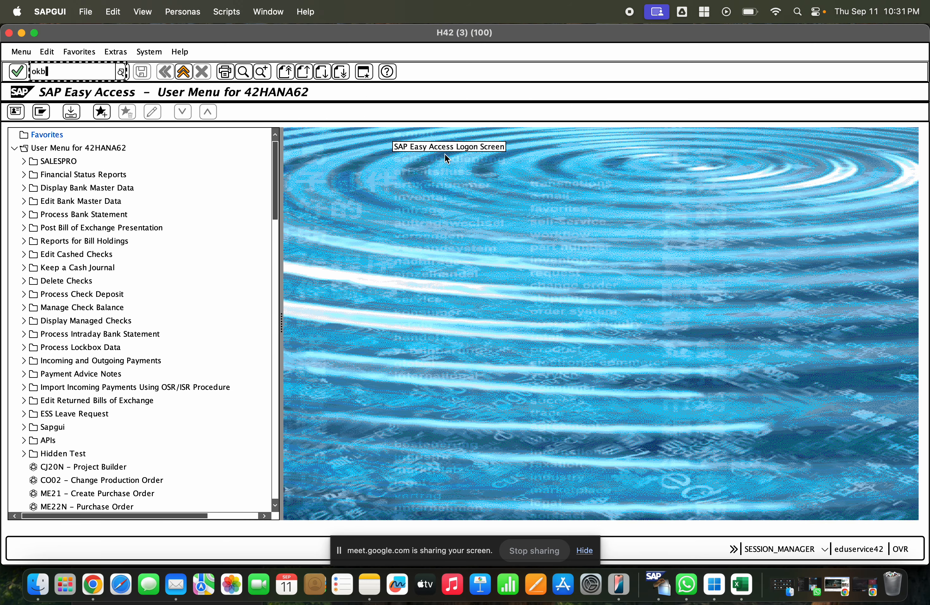
type("8")
key("Return")
type("o")
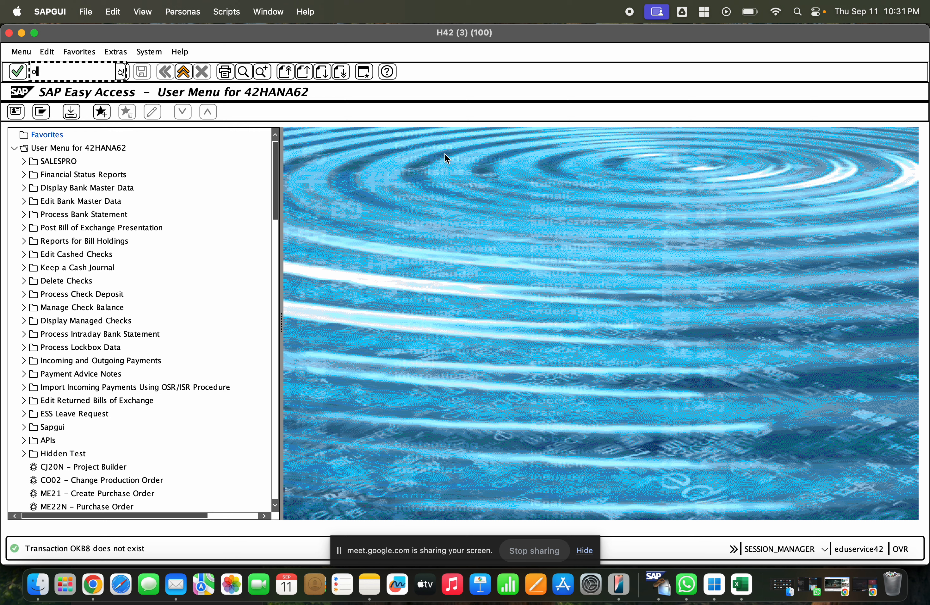
type("bk")
key("Return")
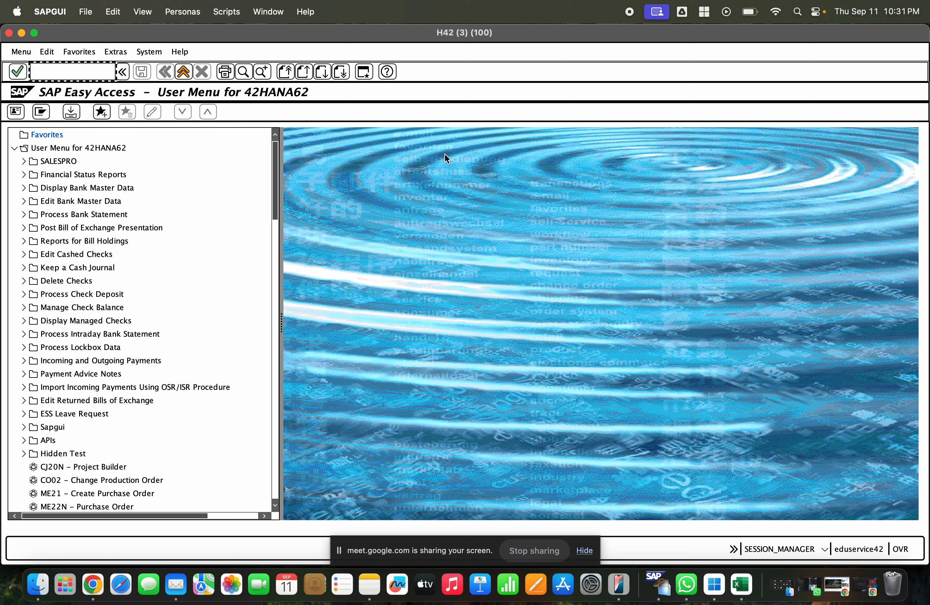
key("Down")
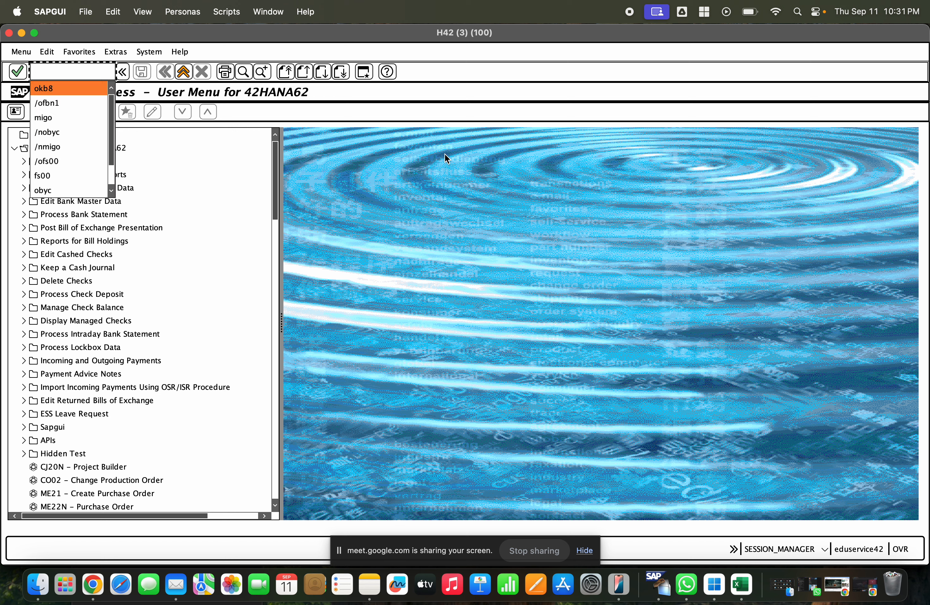
key("Escape")
left_click(22, 33)
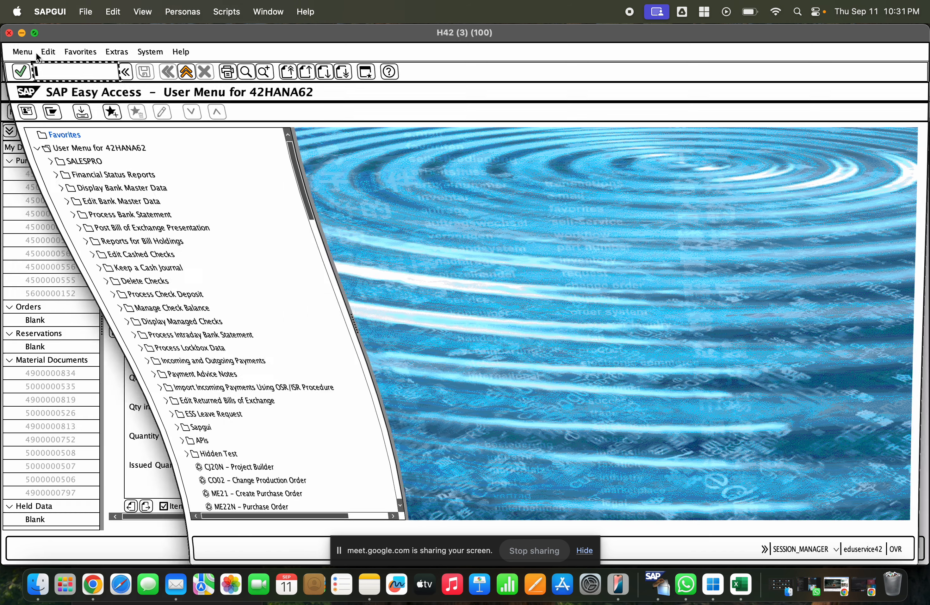
- Post the goods receipt once more, reread the full long text of the logged error and close the log
left_click(183, 112)
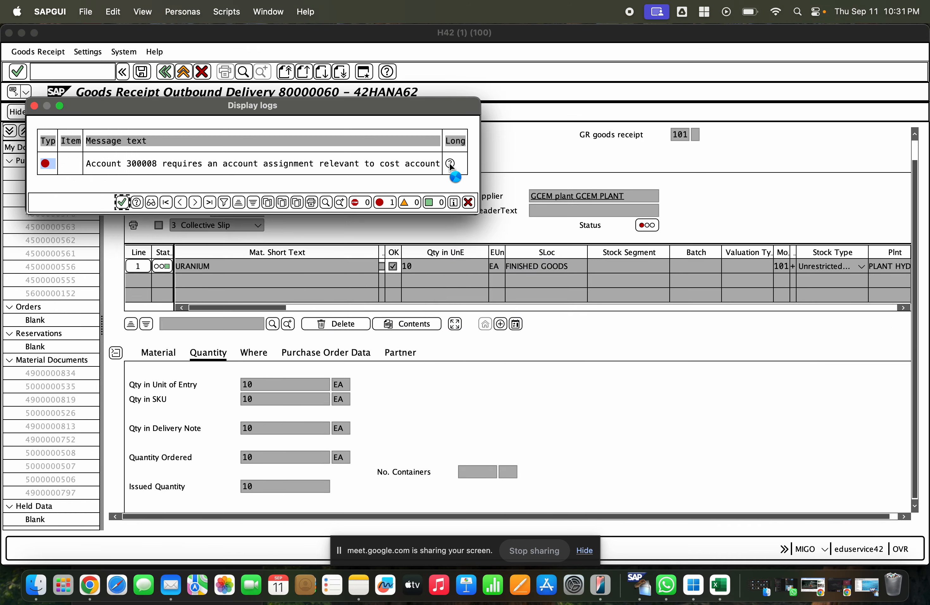
left_click(450, 164)
scroll(263, 343, "down", 2)
scroll(262, 341, "down", 5)
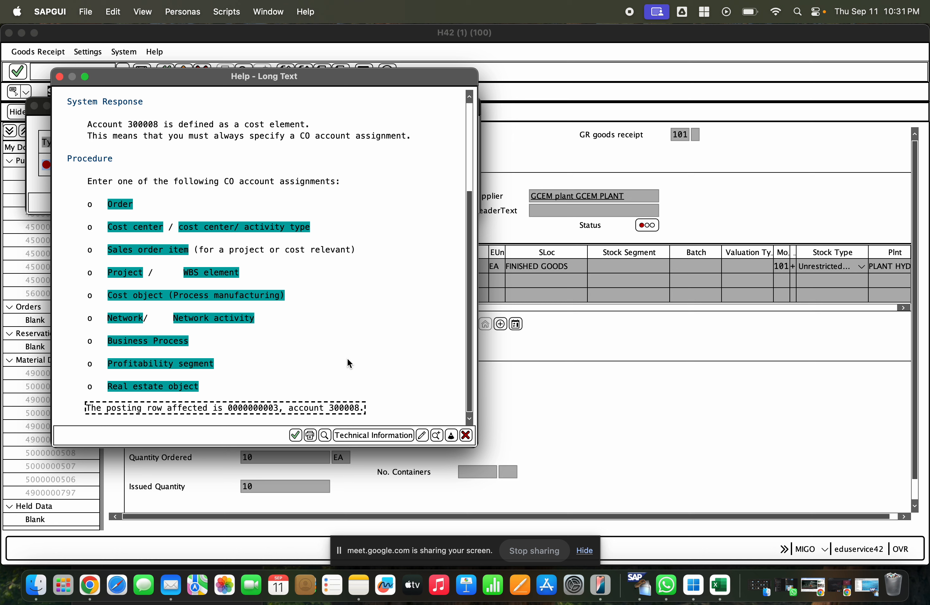
scroll(347, 358, "up", 3)
scroll(344, 350, "up", 5)
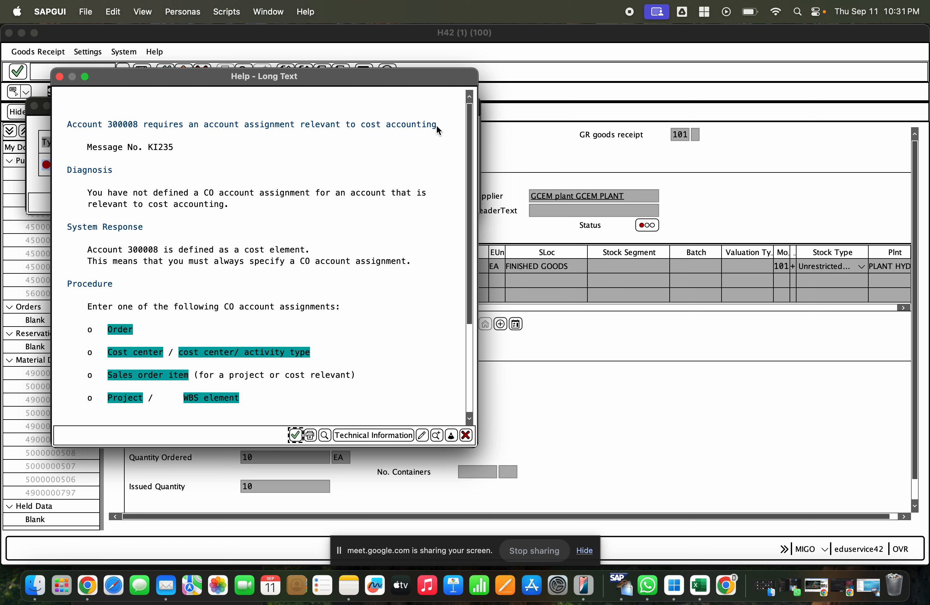
key("Escape")
key("Escape")
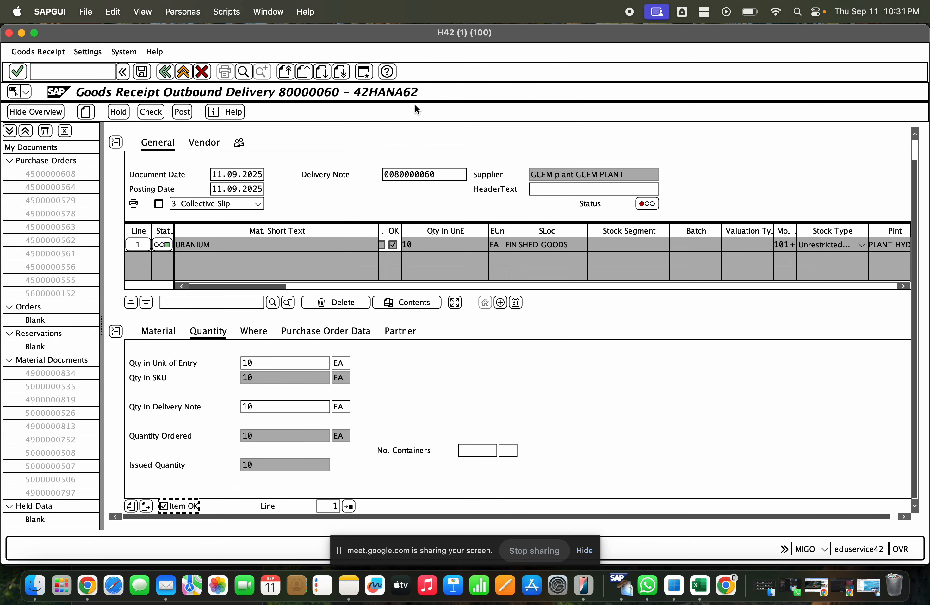
- Open transaction OKB9 for default account assignments in a new session
key("super+n")
type("okb")
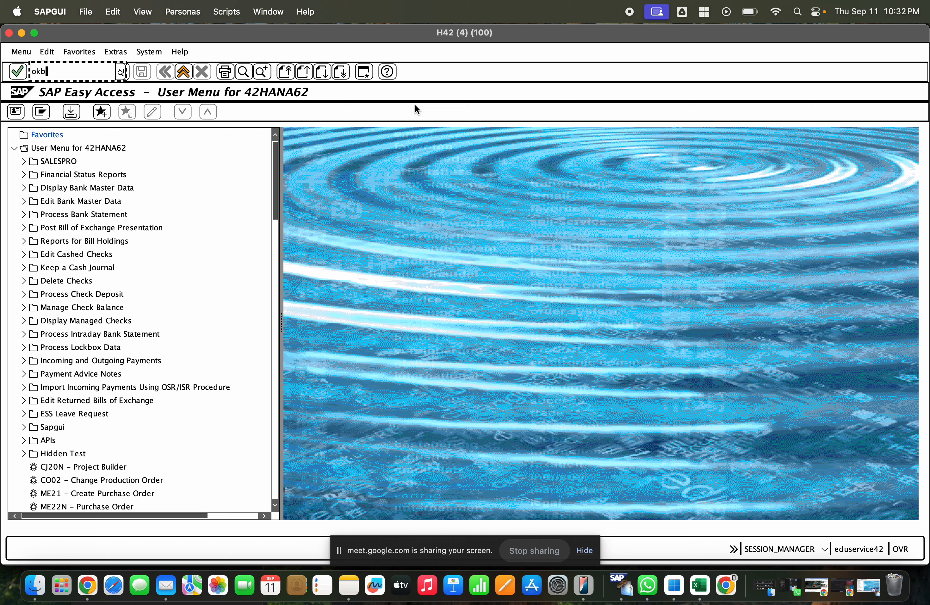
type("9")
key("Return")
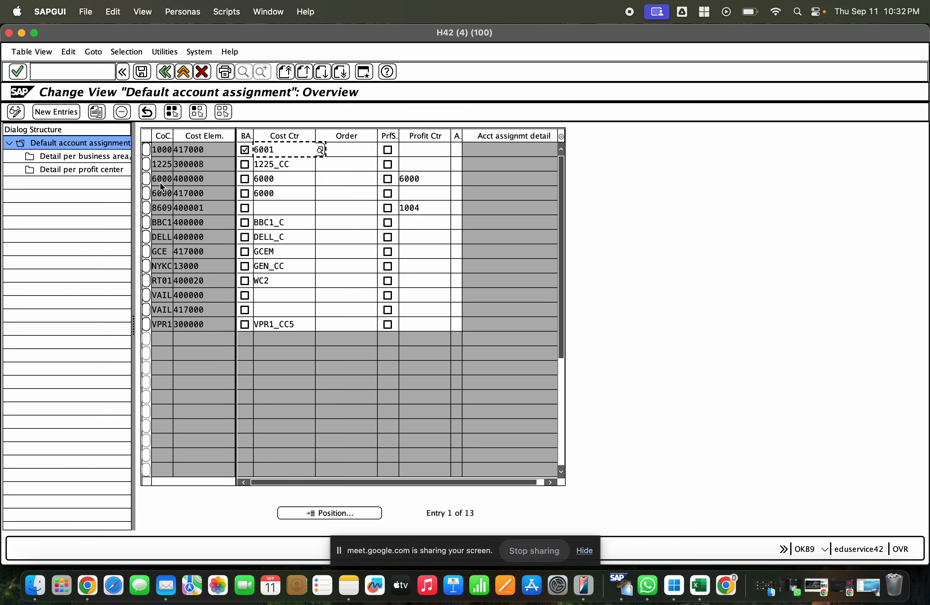
- Copy the default account assignment of company code 1225, cost element 300008, and set the copy's company code to RAMA
left_click(165, 164)
left_click(150, 164)
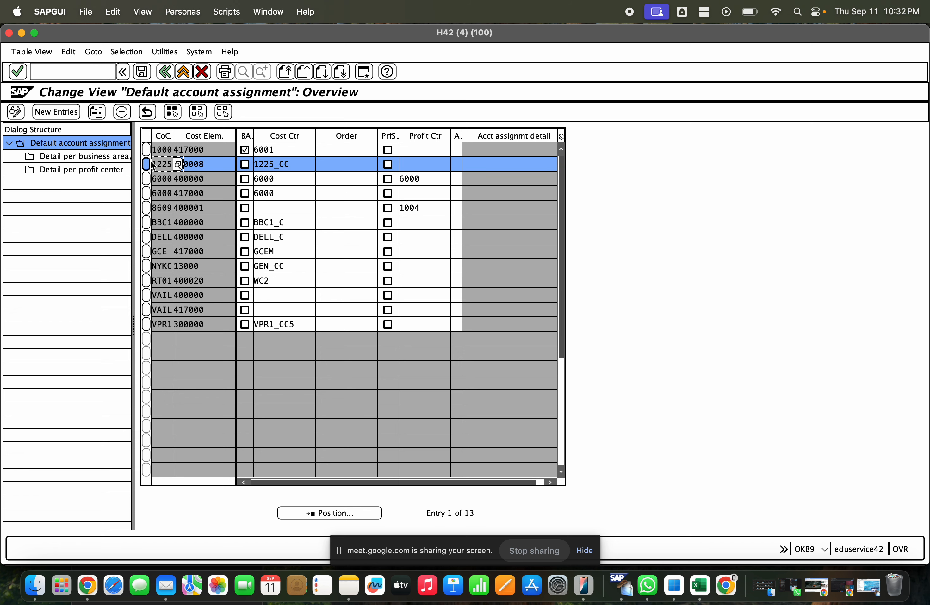
left_click(97, 112)
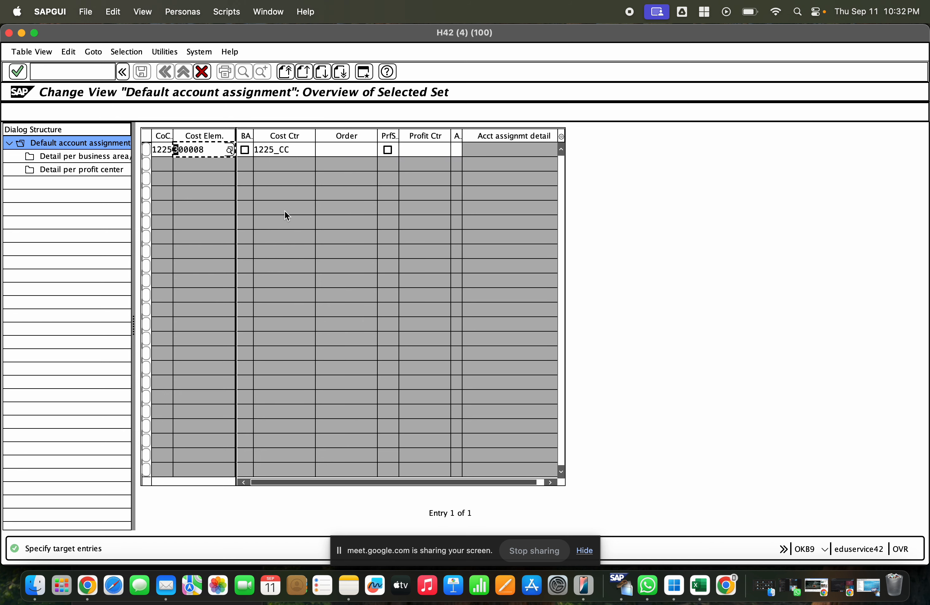
key("shift+Tab")
type("rama")
key("BackSpace")
key("BackSpace")
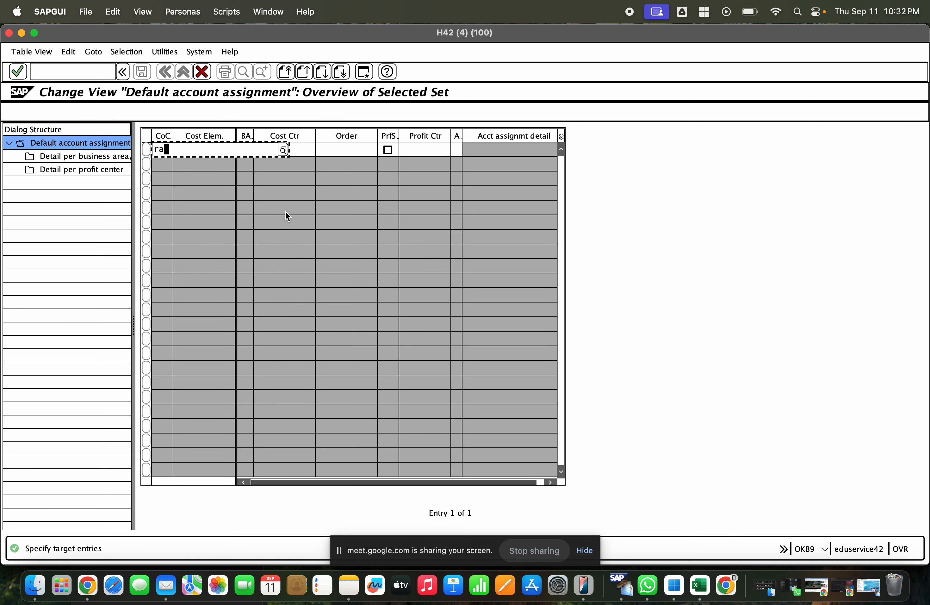
type("ma")
key("Return")
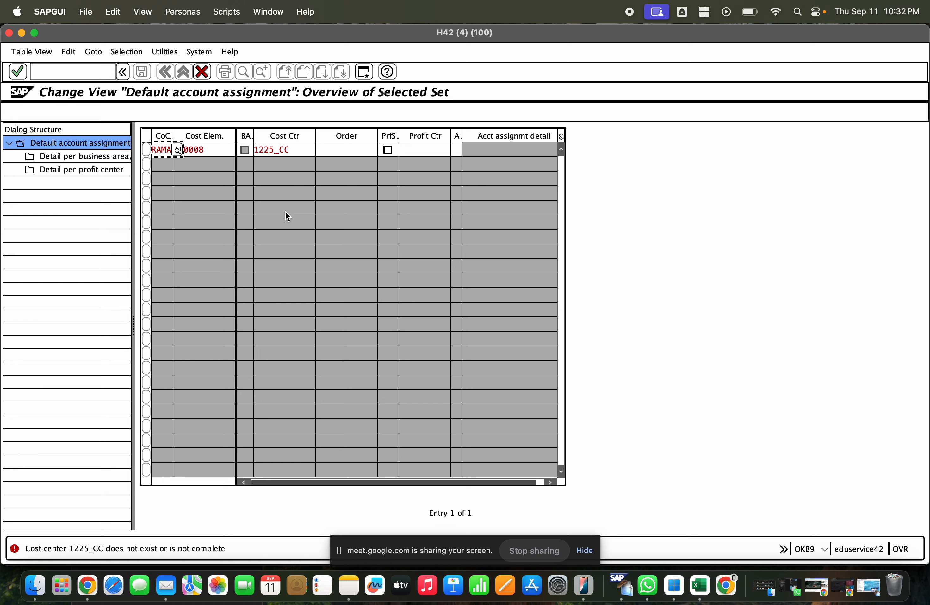
- Clear the cost center 1225_CC from the copied RAMA entry
key("Tab")
key("Tab")
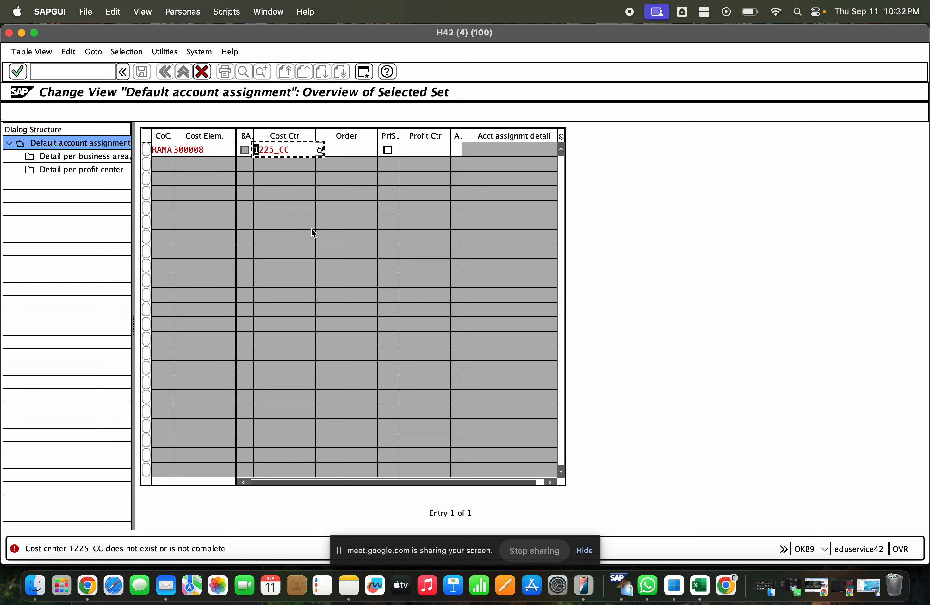
double_click(292, 152)
key("BackSpace")
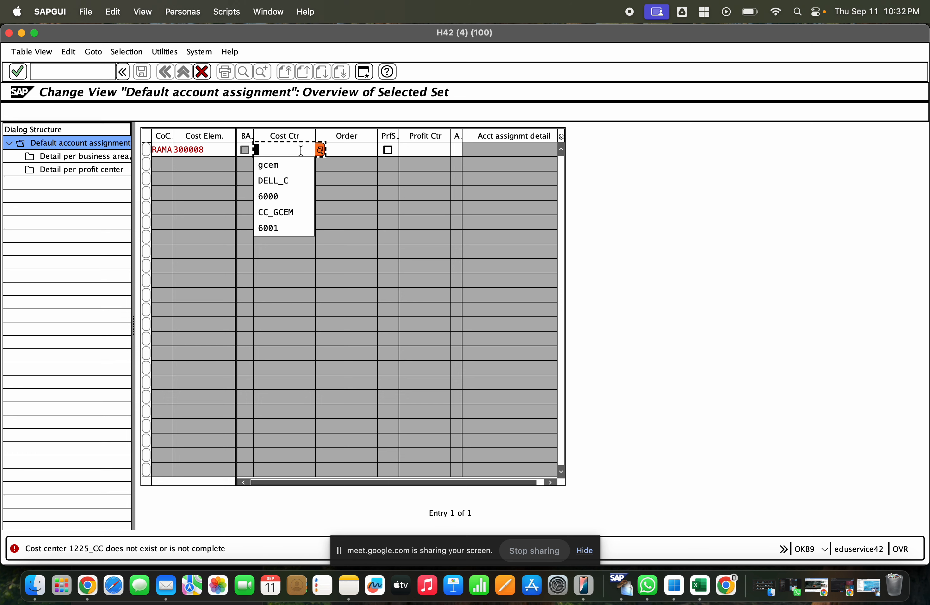
- Search for cost centers of controlling area 2025 and the RAMA company code, and close the search help
left_click(320, 149)
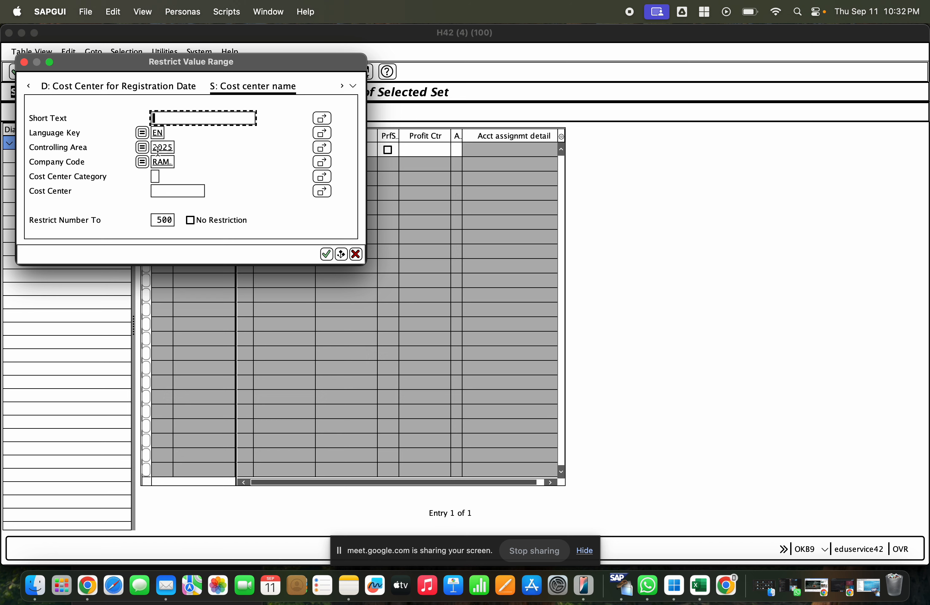
key("Tab")
key("Tab")
key("Tab")
key("Tab")
key("Tab")
key("Tab")
key("Tab")
key("space")
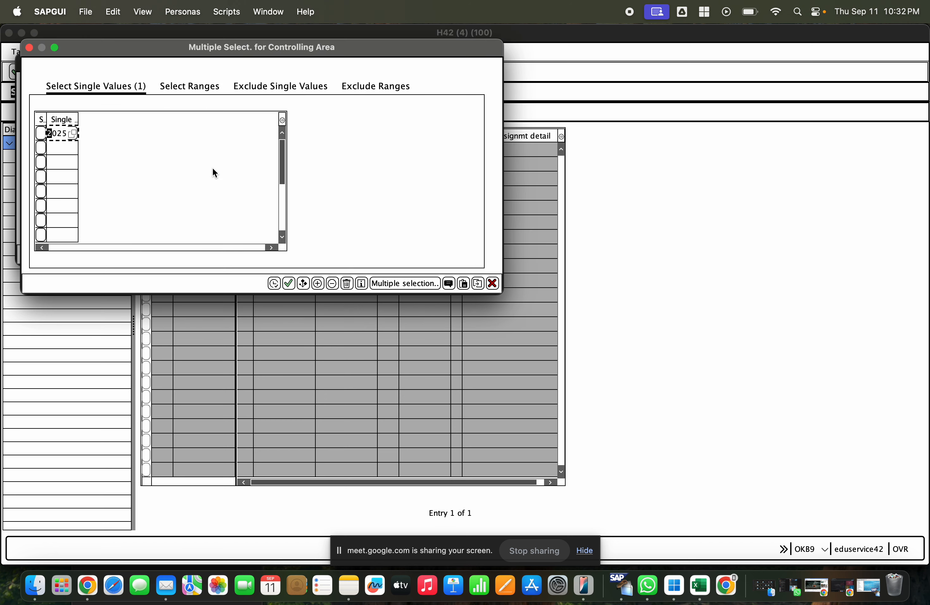
left_click(289, 283)
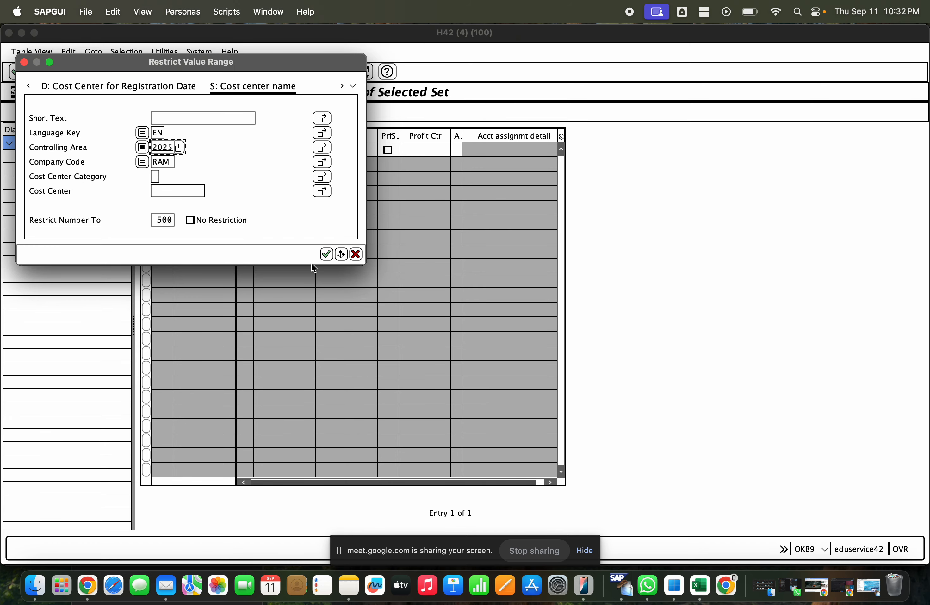
left_click(331, 257)
key("Escape")
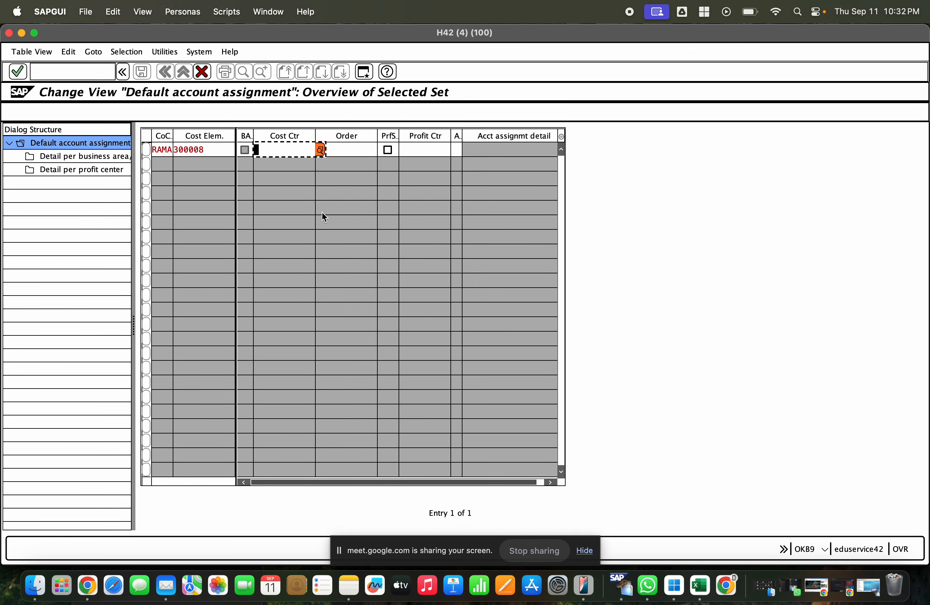
- Accept the RAMA entry for cost element 300008 without a cost center and save the default account assignments
key("Return")
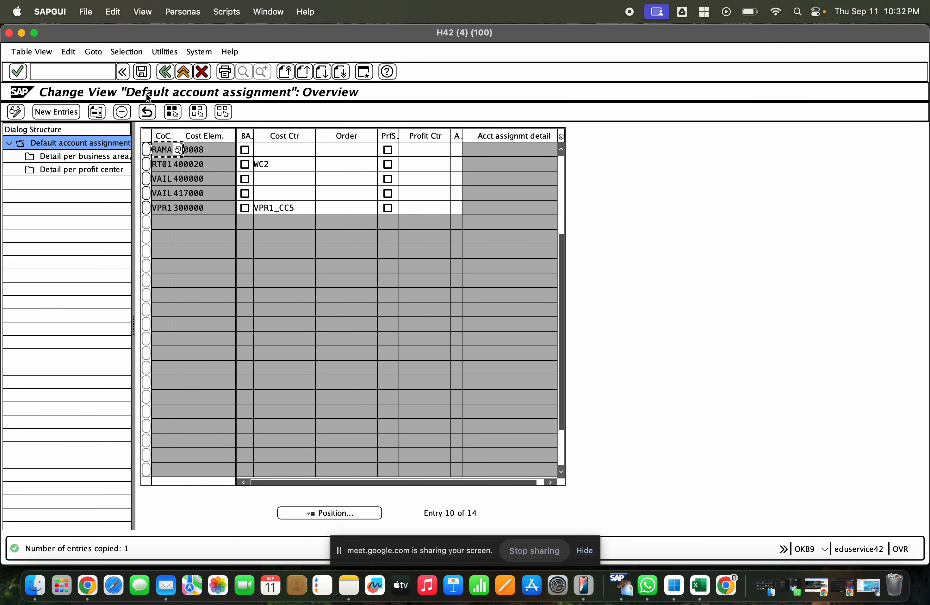
left_click(147, 72)
left_click(260, 168)
- Open a new session, start transaction KA01 in it and return to the start menu
left_click(364, 71)
type("ka01")
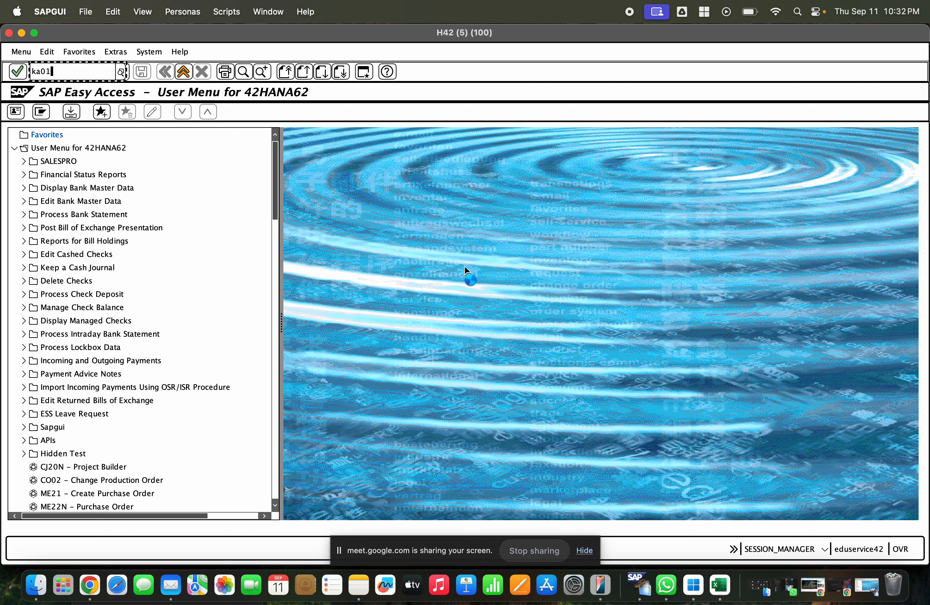
key("Return")
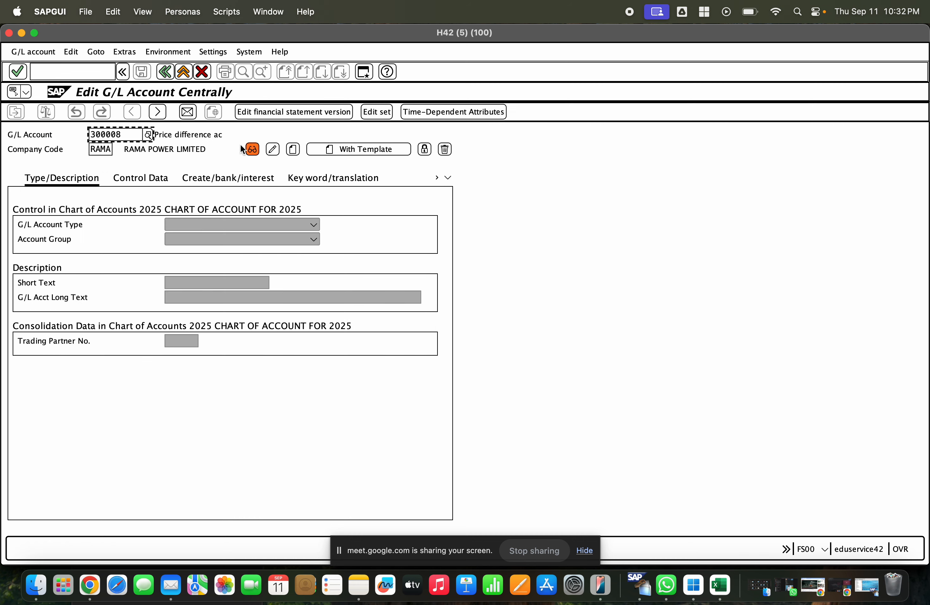
left_click(183, 72)
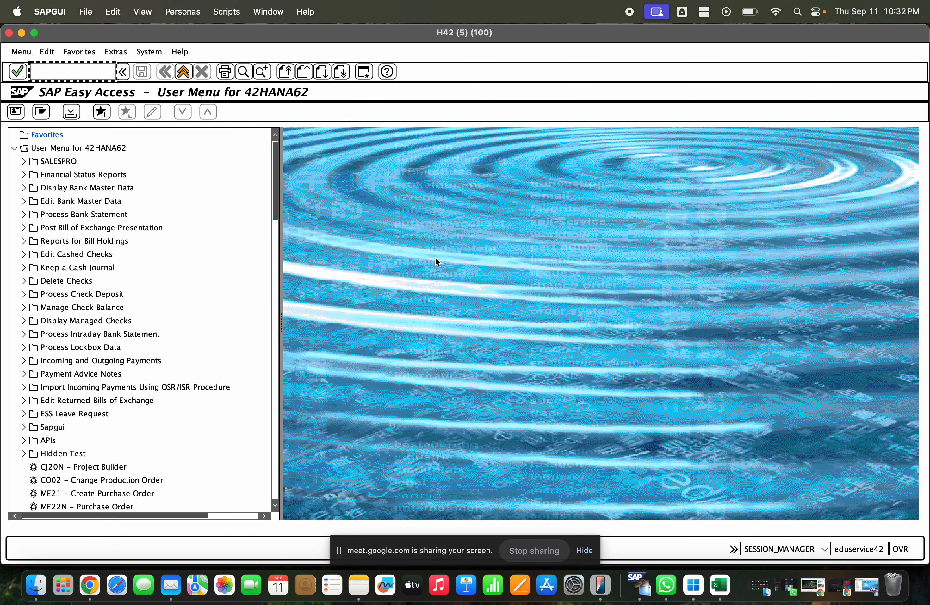
- Start transaction KS01 for creating a cost center and look up the available reference controlling areas
type("ks01")
key("Return")
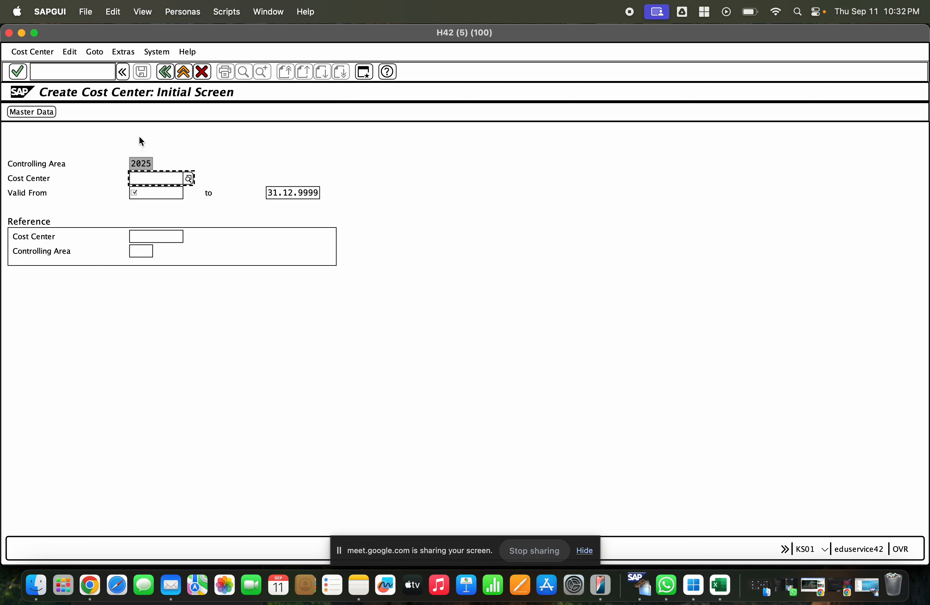
left_click(42, 113)
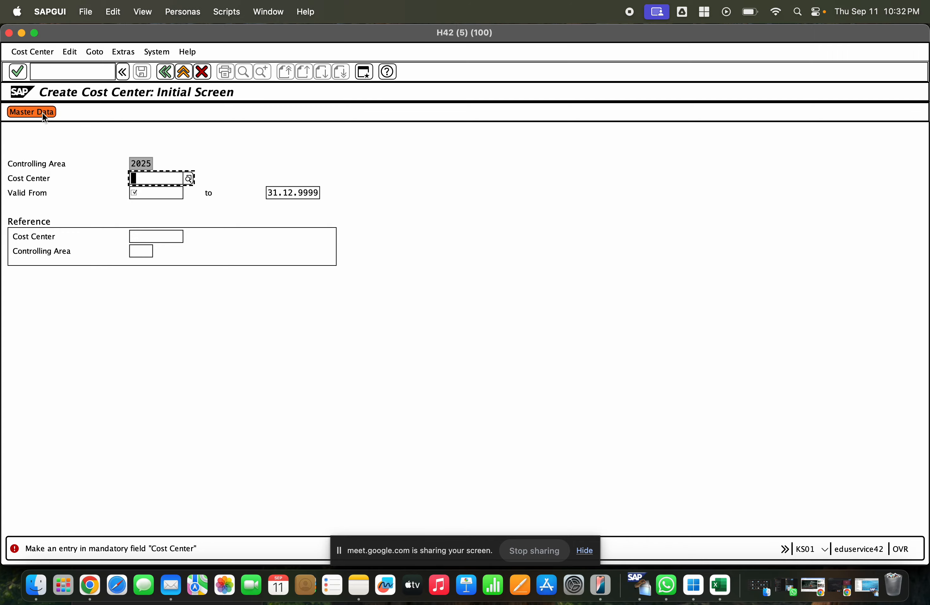
left_click(153, 250)
left_click(157, 251)
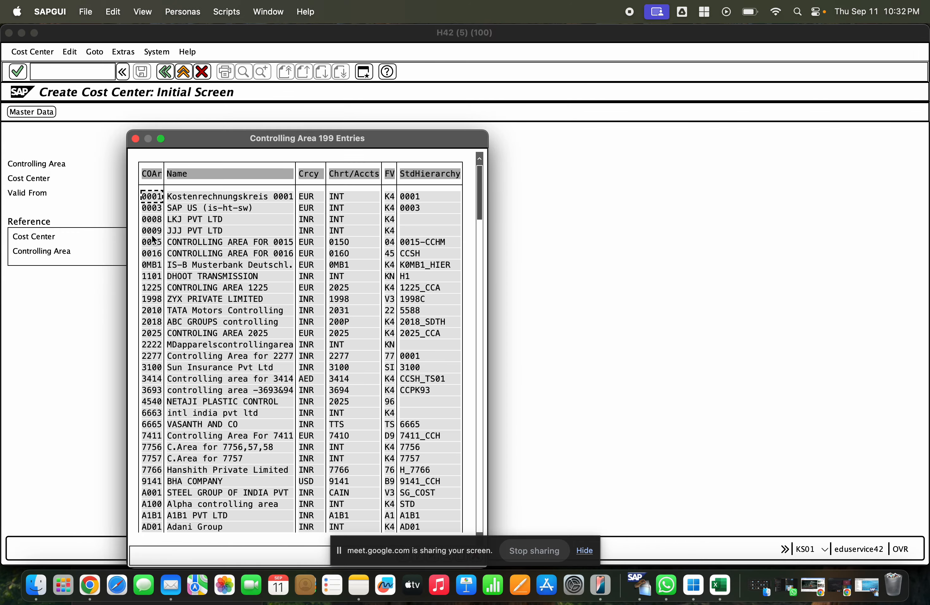
key("Escape")
- Return to the default account assignments session and copy the cost center 1225_CC from the company code 1225 entry
left_click(363, 73)
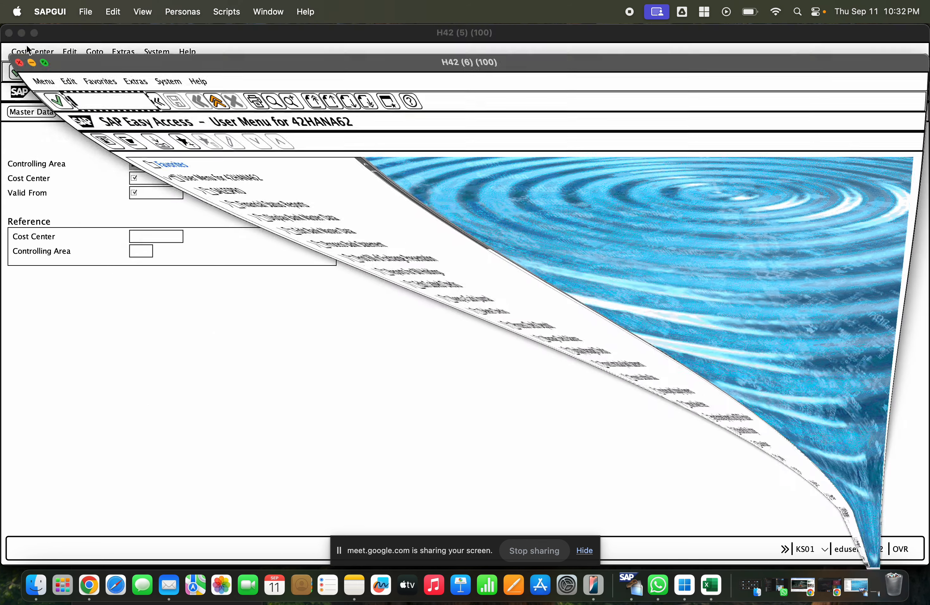
left_click(22, 33)
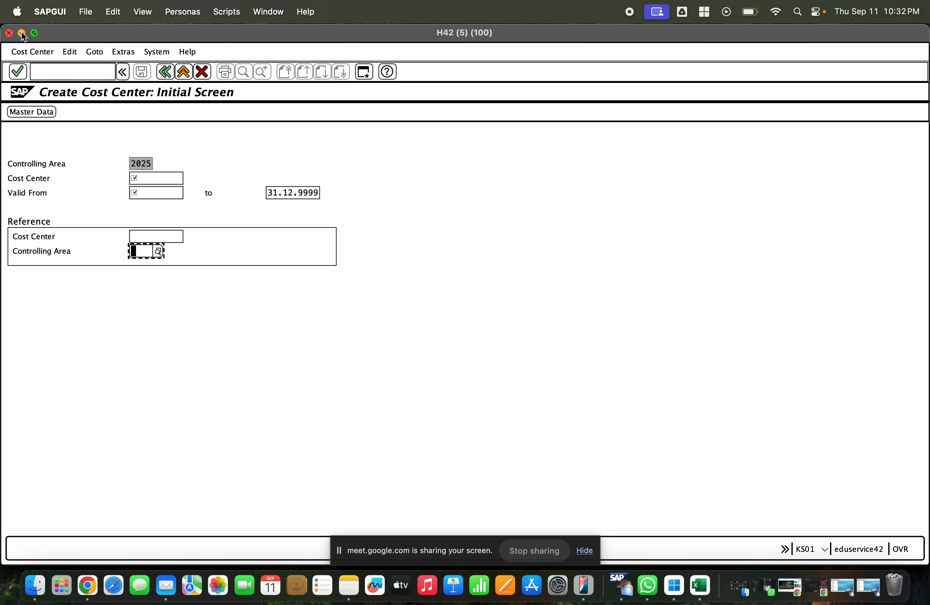
left_click(22, 34)
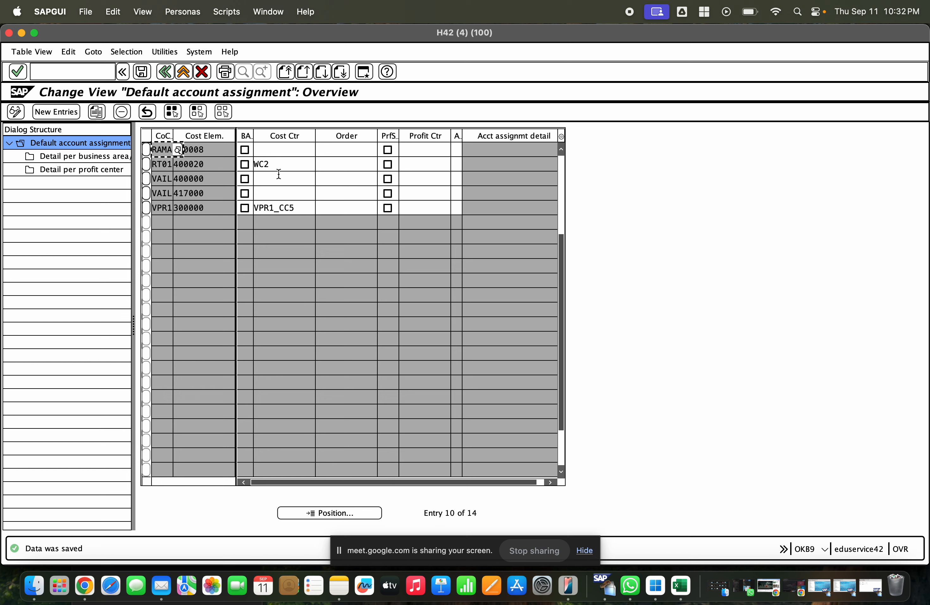
scroll(279, 174, "down", 2)
scroll(278, 174, "up", 7)
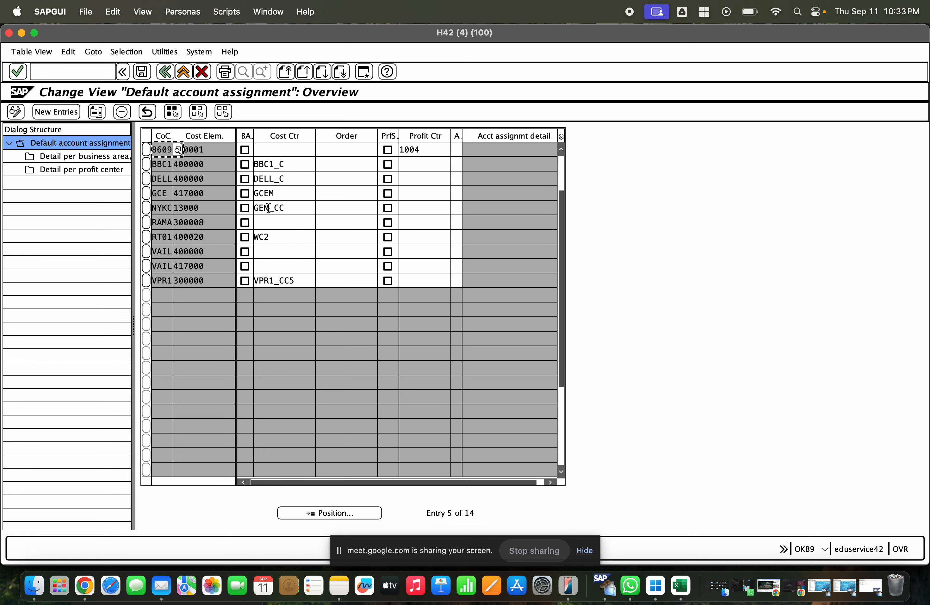
scroll(287, 210, "up", 3)
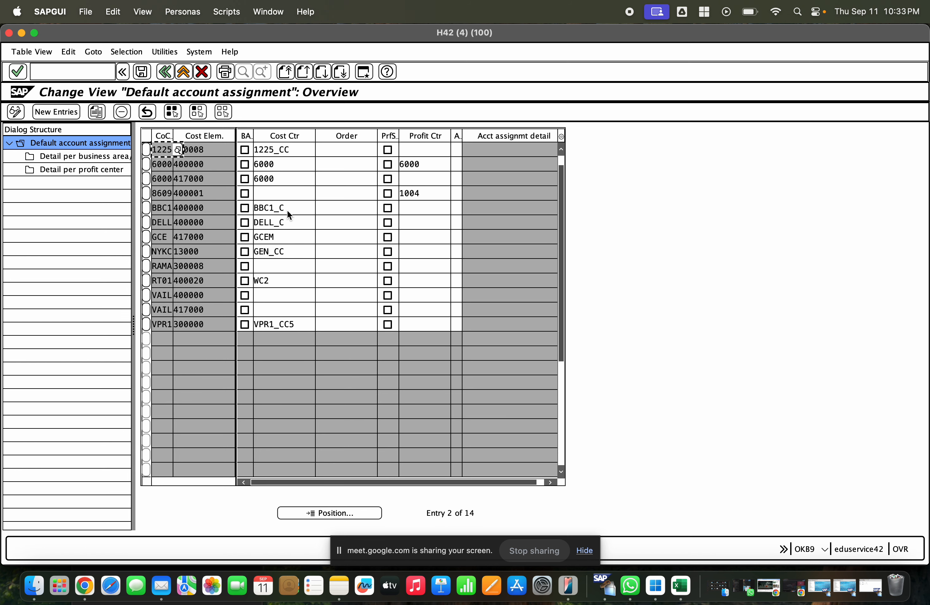
scroll(287, 210, "up", 1)
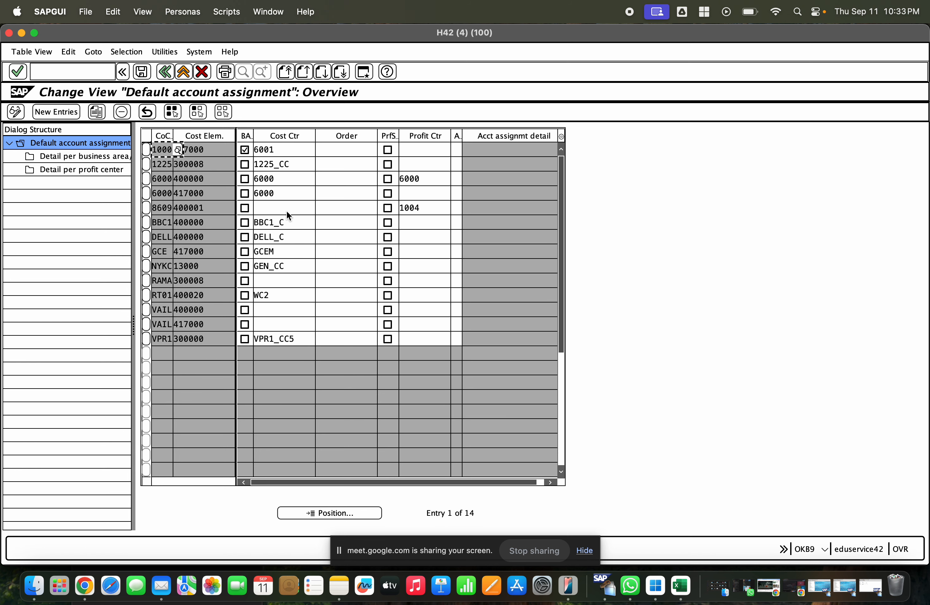
left_click(286, 165)
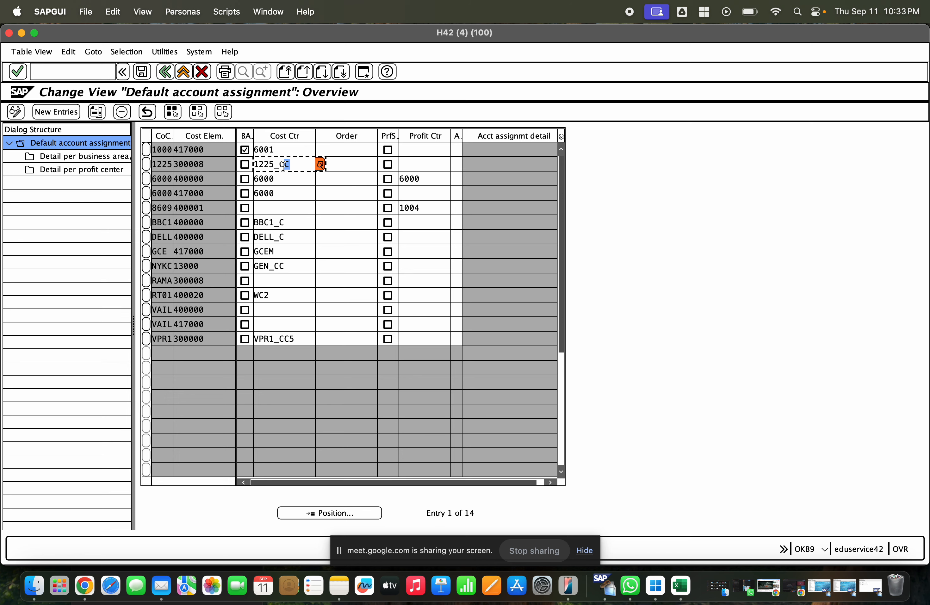
left_click_drag(291, 164, 244, 169)
key("super+c")
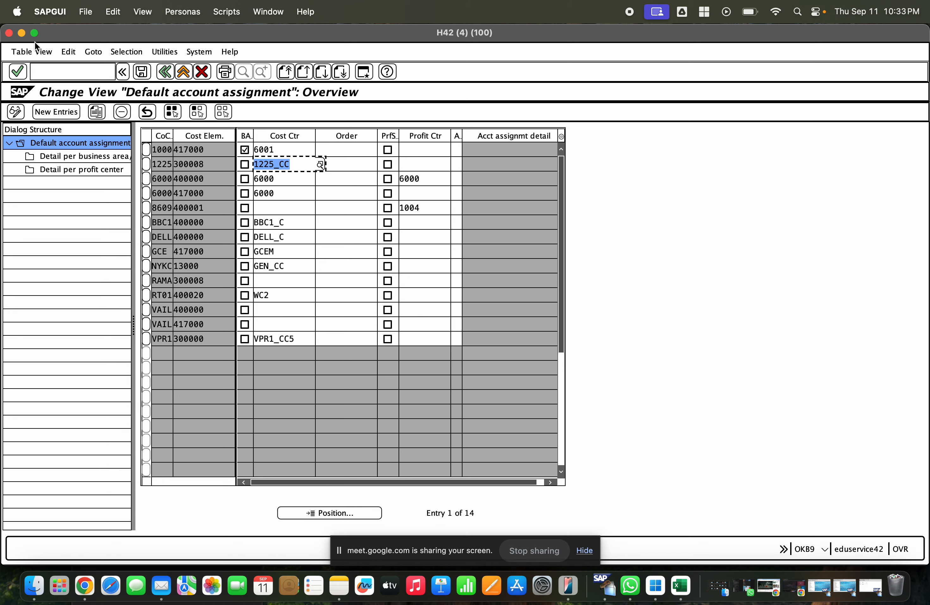
- Return to the cost center creation session and enter 1225_CC in controlling area 2025 as the reference
left_click(22, 33)
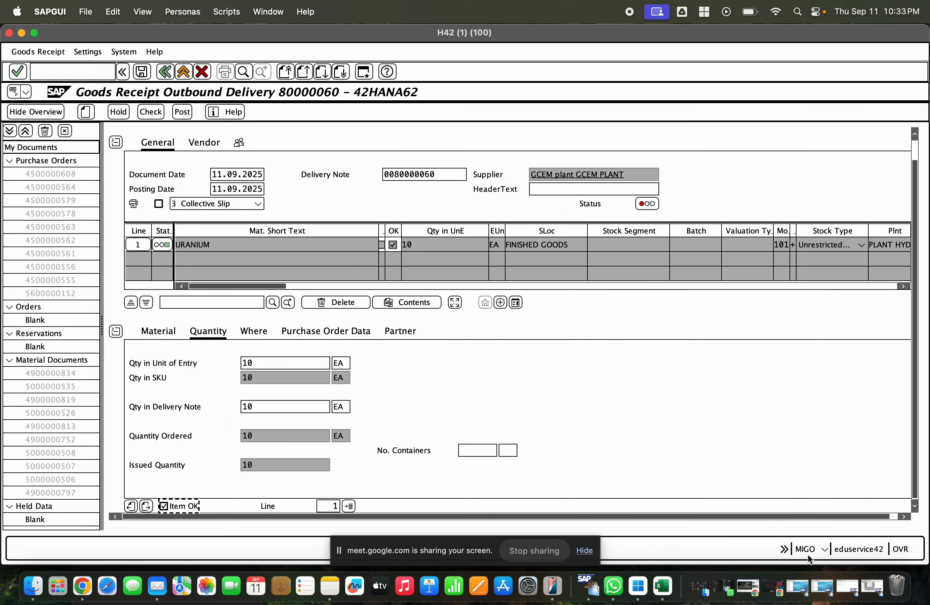
left_click(866, 593)
left_click(867, 592)
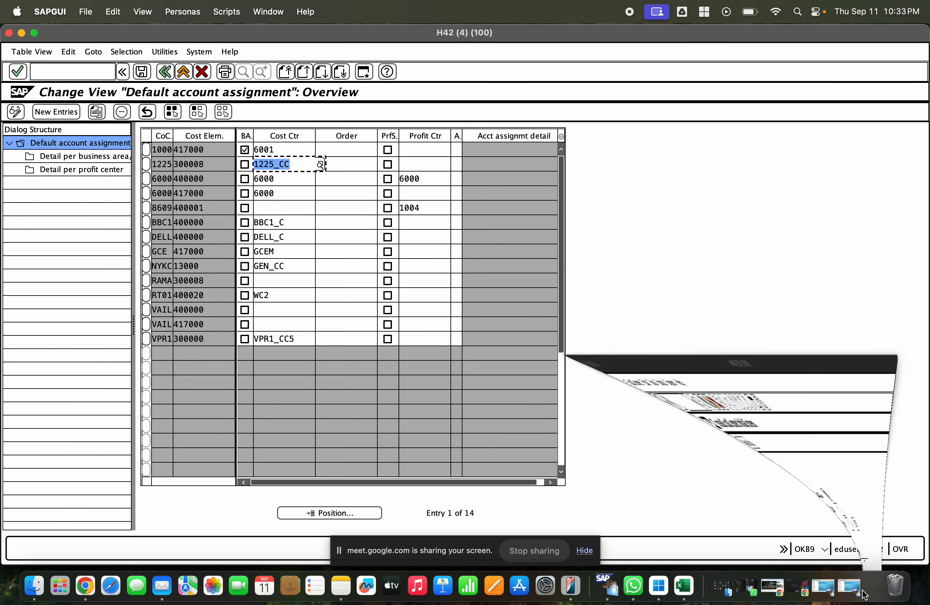
left_click(133, 236)
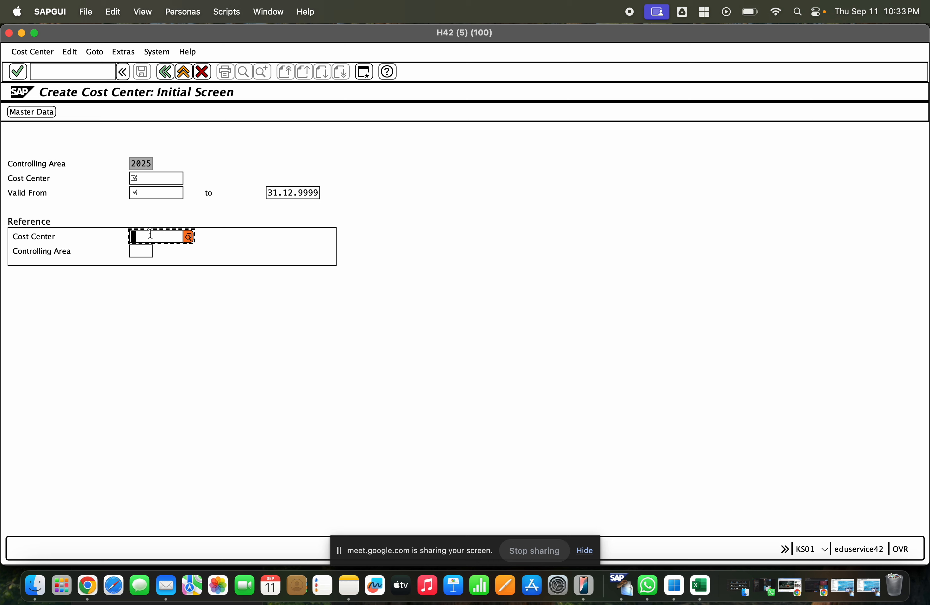
type("1225_CC")
left_click(146, 246)
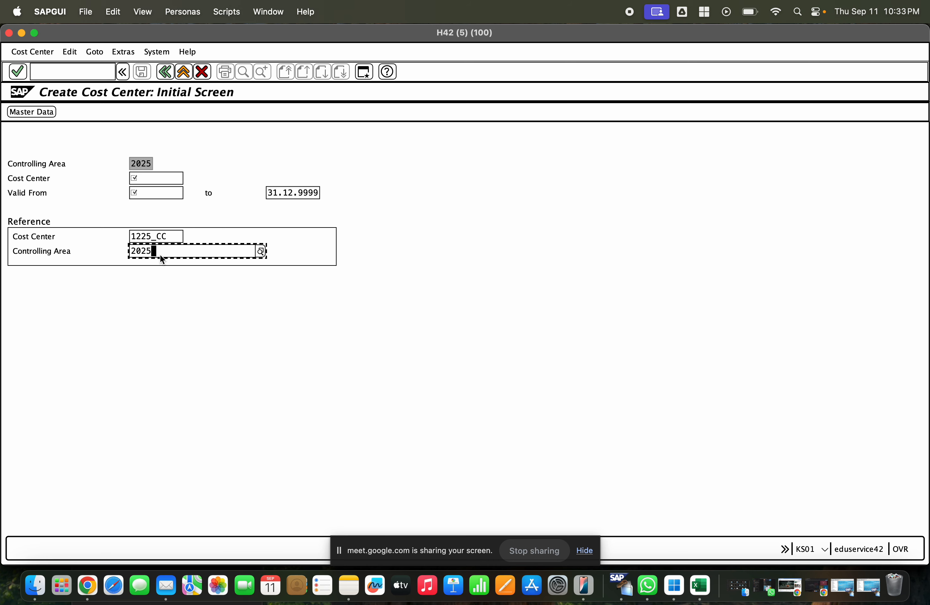
type("5")
left_click(179, 295)
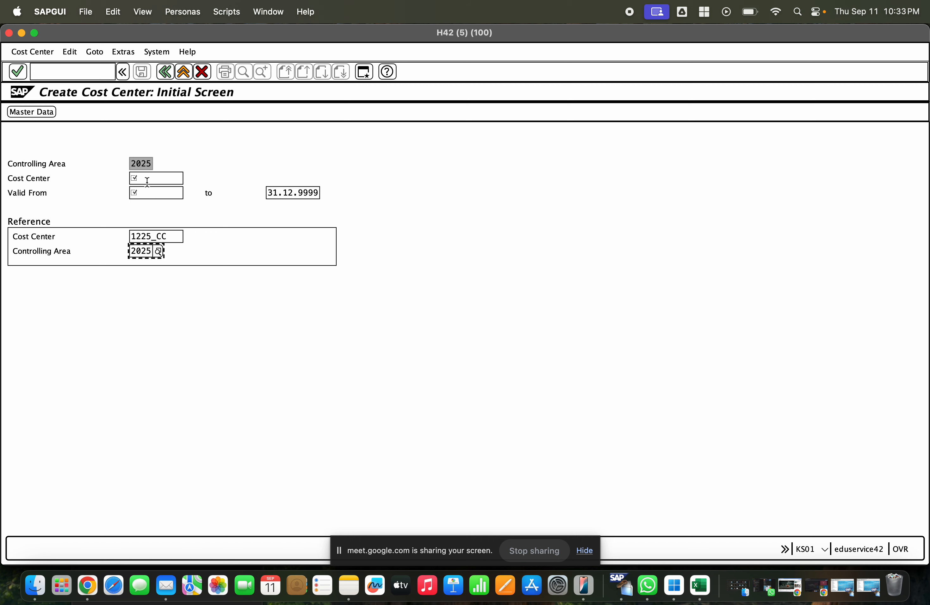
- Name the new cost center RAMA_CC, set its valid-from date to 10.09.2025 and submit the initial screen
left_click(144, 178)
key("super+v")
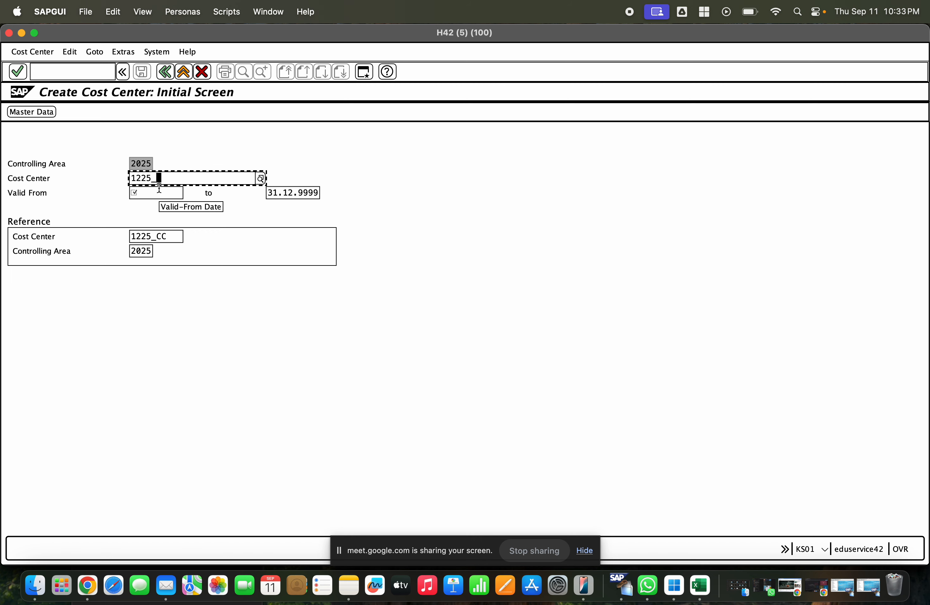
key("BackSpace")
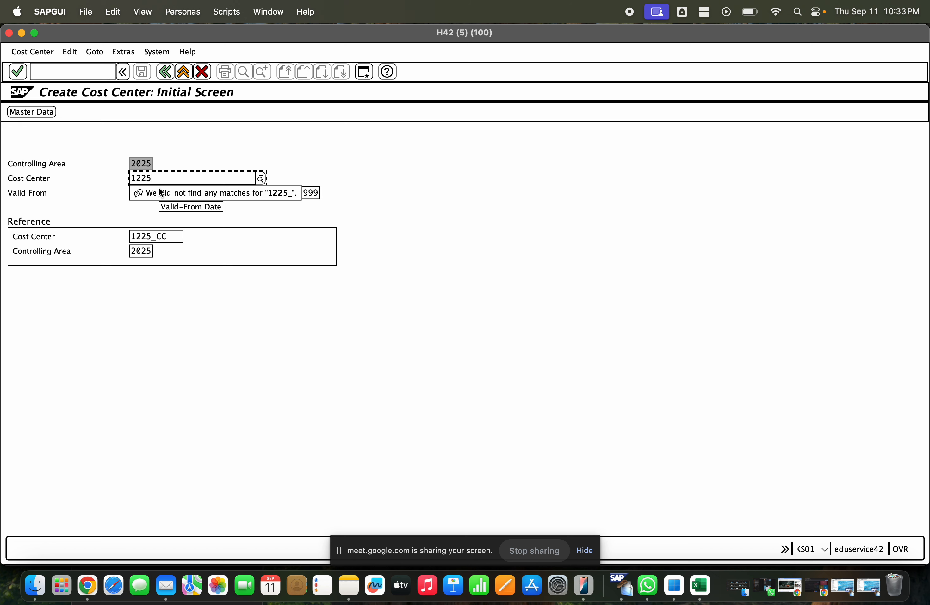
key("BackSpace")
key("BackSpace")
key("BackSpace")
key("BackSpace")
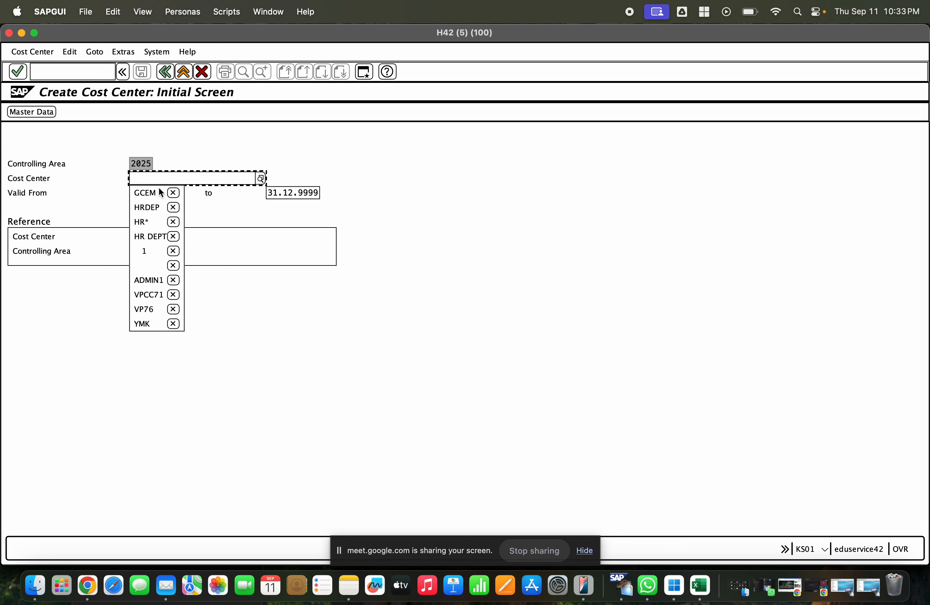
type("RAMA_CC")
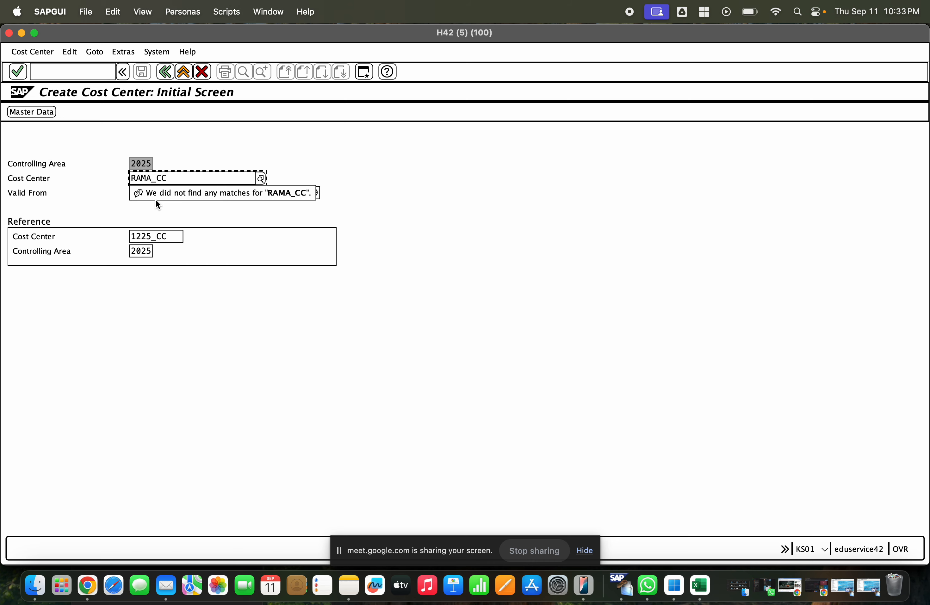
key("Tab")
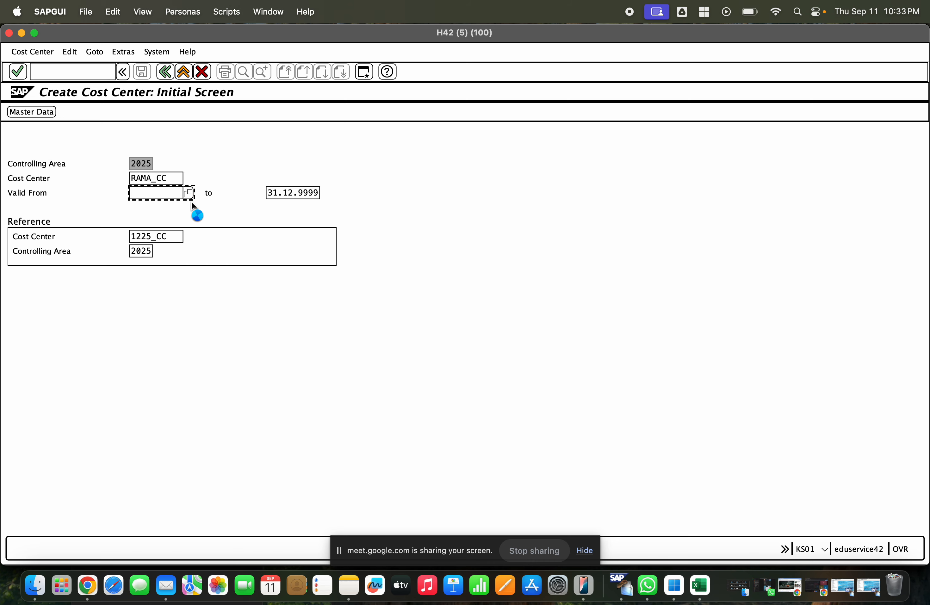
left_click(188, 195)
double_click(172, 202)
key("Return")
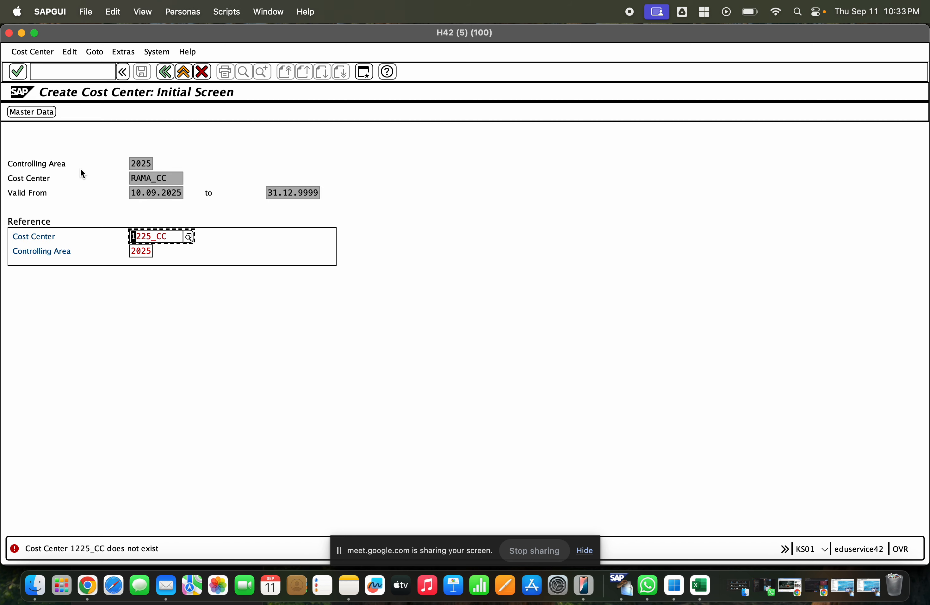
- Replace the reference with cost center 2024, searched in controlling area 2025 without a company code restriction, and continue to the basic data
left_click_drag(178, 237, 126, 237)
key("BackSpace")
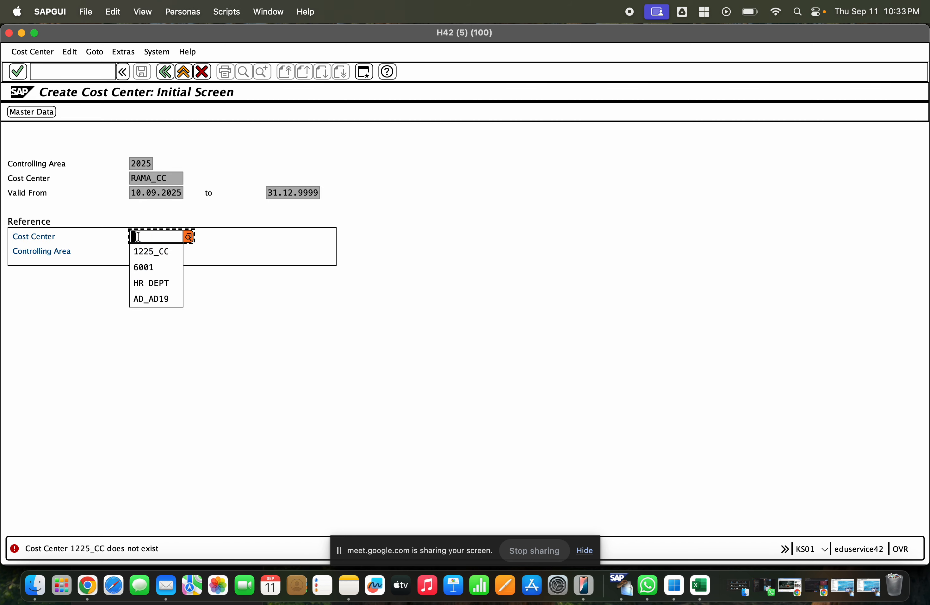
left_click(189, 237)
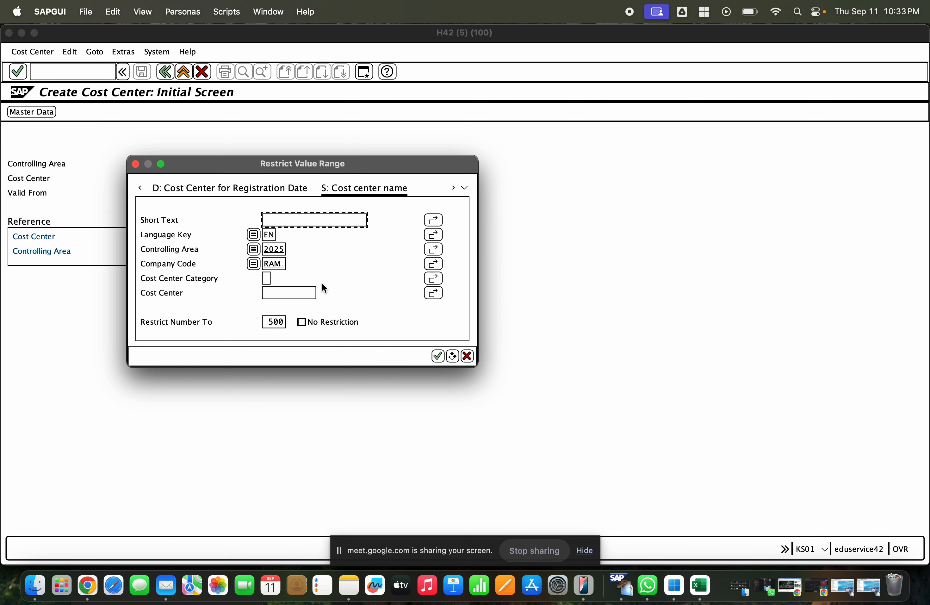
key("Tab")
key("Tab")
key("Tab")
key("Tab")
key("Tab")
key("Tab")
key("Tab")
key("Tab")
key("Tab")
key("Delete")
key("Delete")
key("Delete")
key("Delete")
key("Return")
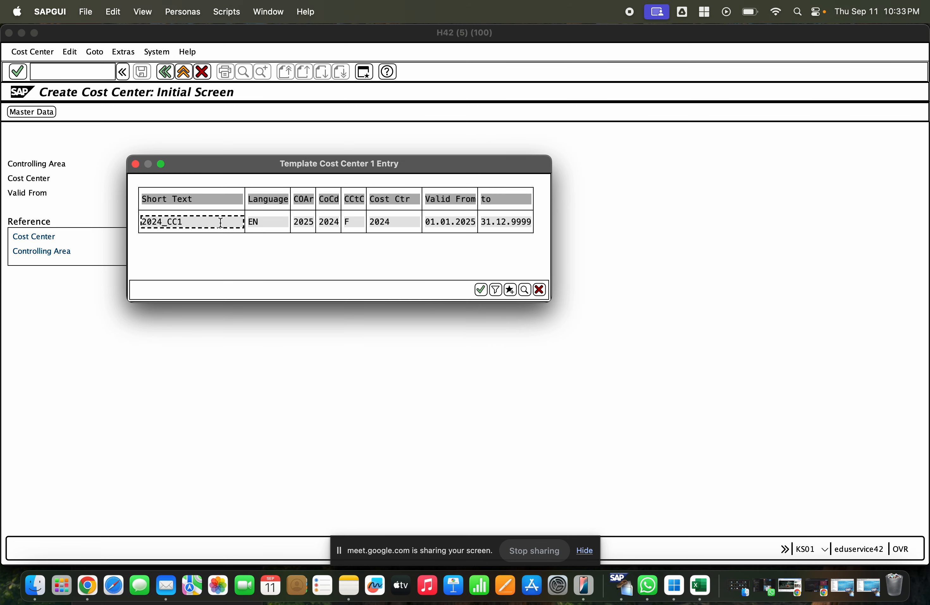
key("Return")
key("Return")
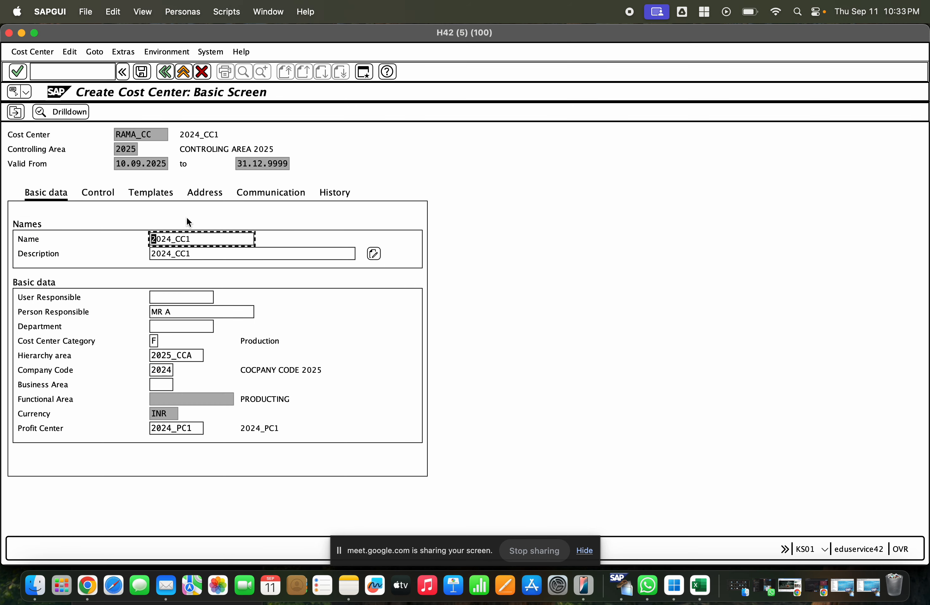
- Set the company code of the new cost center to RAMA and save it
left_click(172, 370)
key("BackSpace")
key("BackSpace")
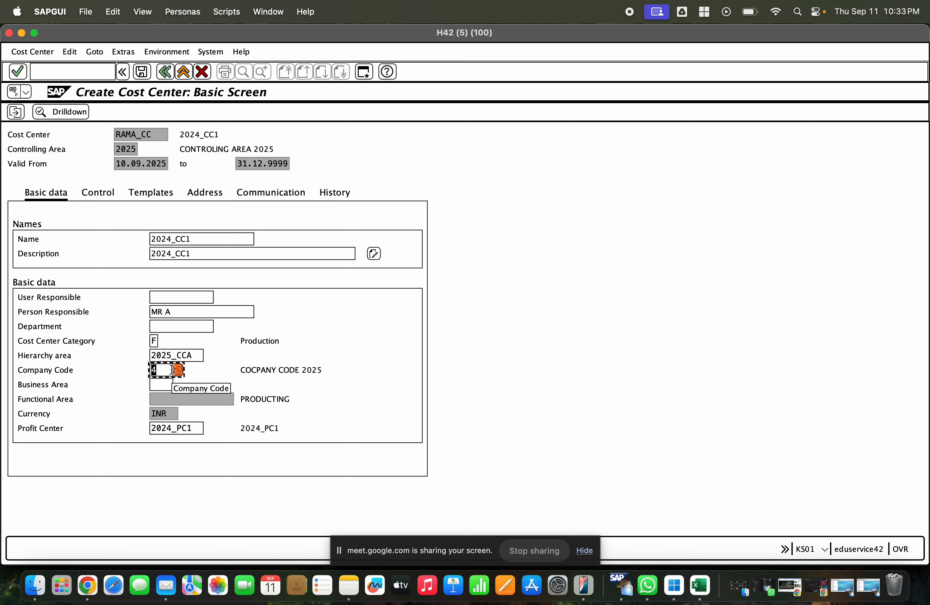
key("Tab")
left_click(172, 370)
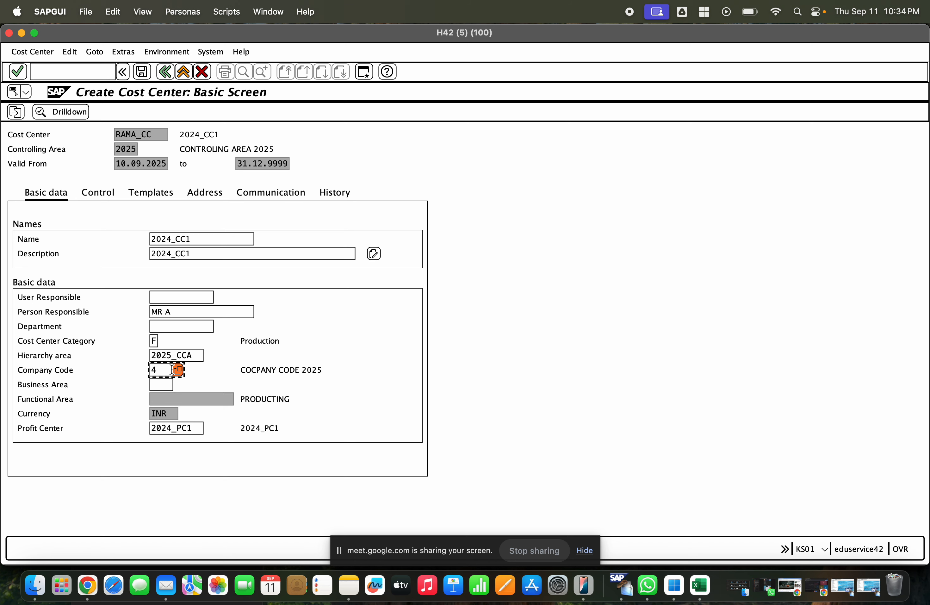
type("rama")
key("Return")
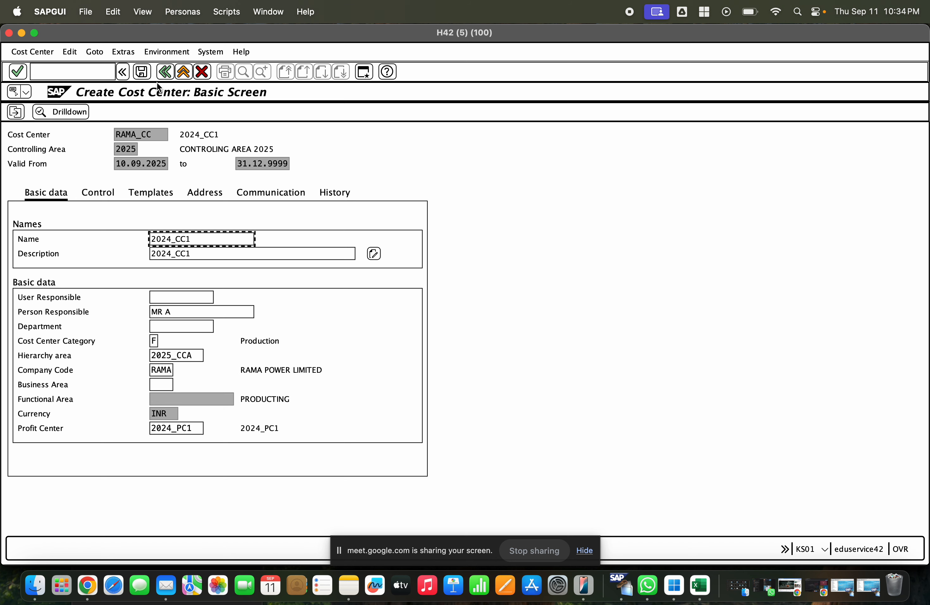
left_click(142, 71)
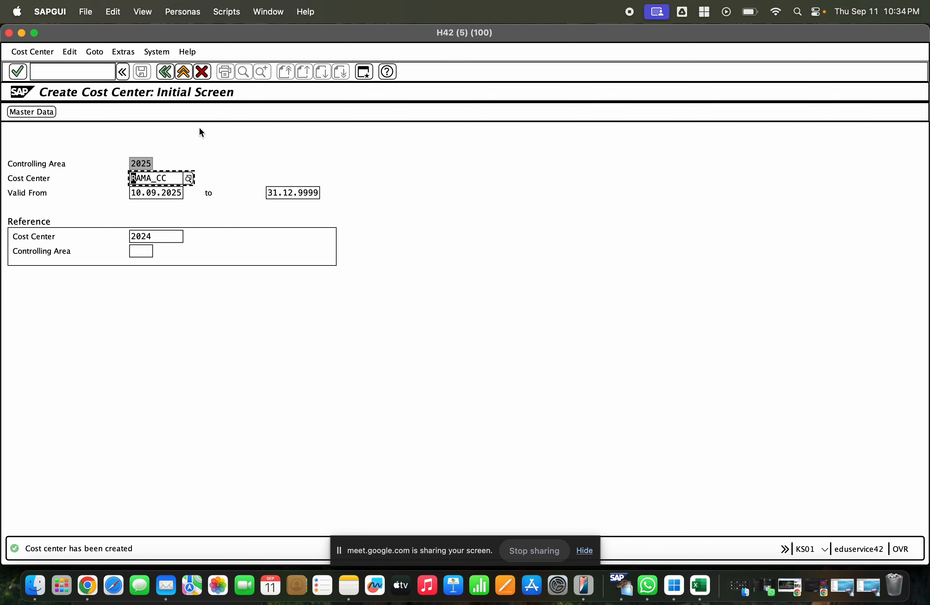
- Copy the cost center name RAMA_CC and leave cost center creation for the start menu
left_click_drag(175, 178, 120, 174)
key("super+c")
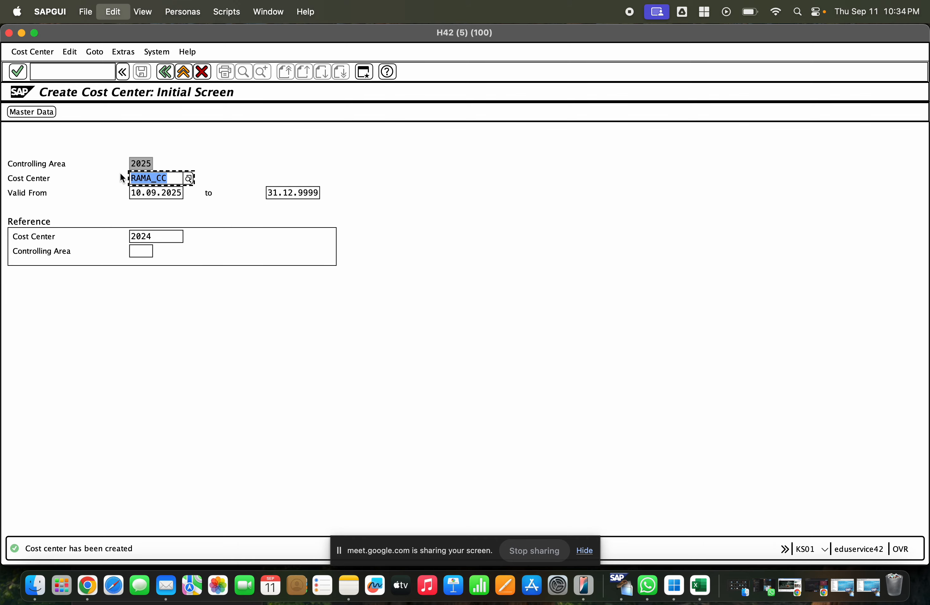
left_click(178, 73)
left_click(179, 74)
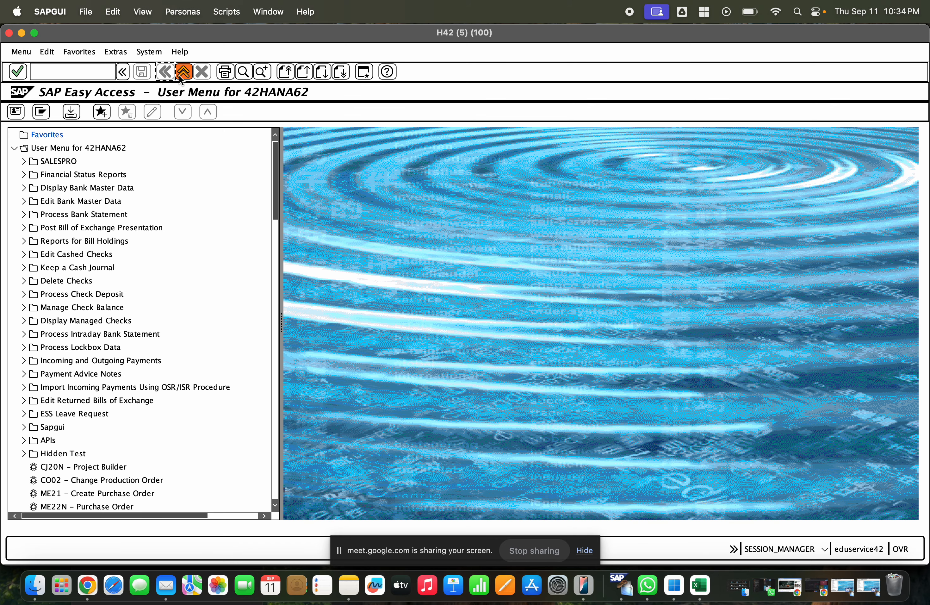
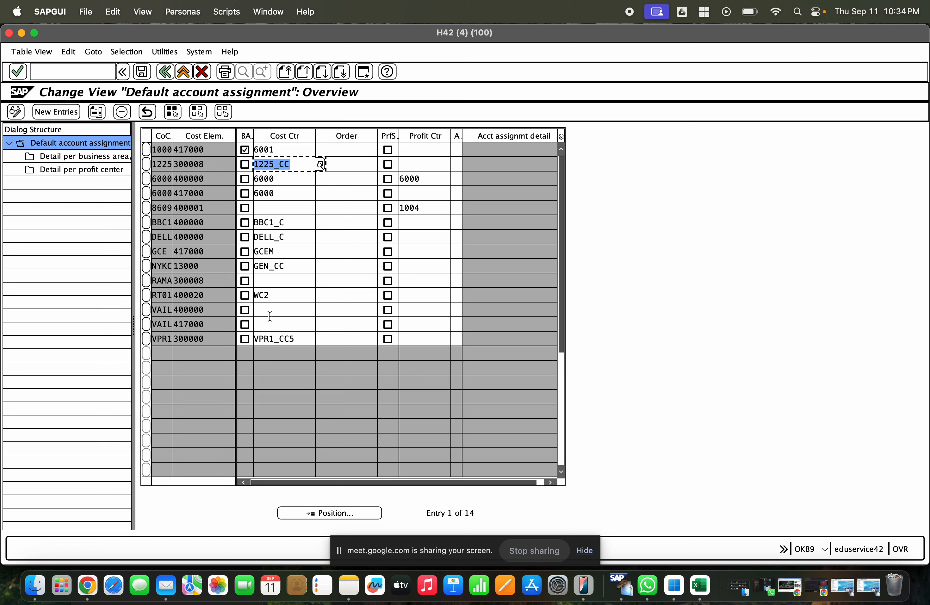
- Assign cost center RAMA_CC to company code RAMA's default account assignment, save it and leave the table maintenance
left_click(270, 296)
left_click(271, 278)
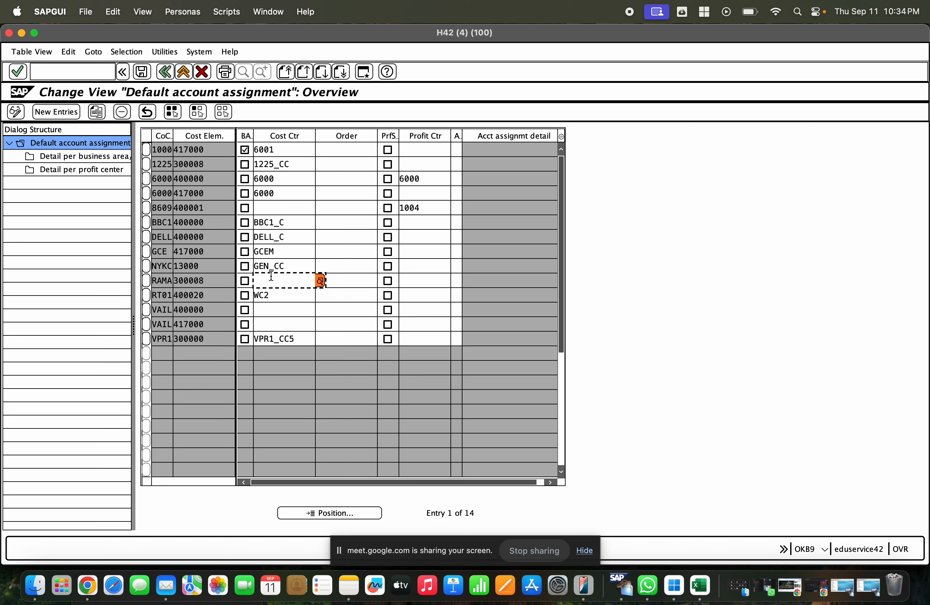
type("RAMA_CC")
left_click(137, 73)
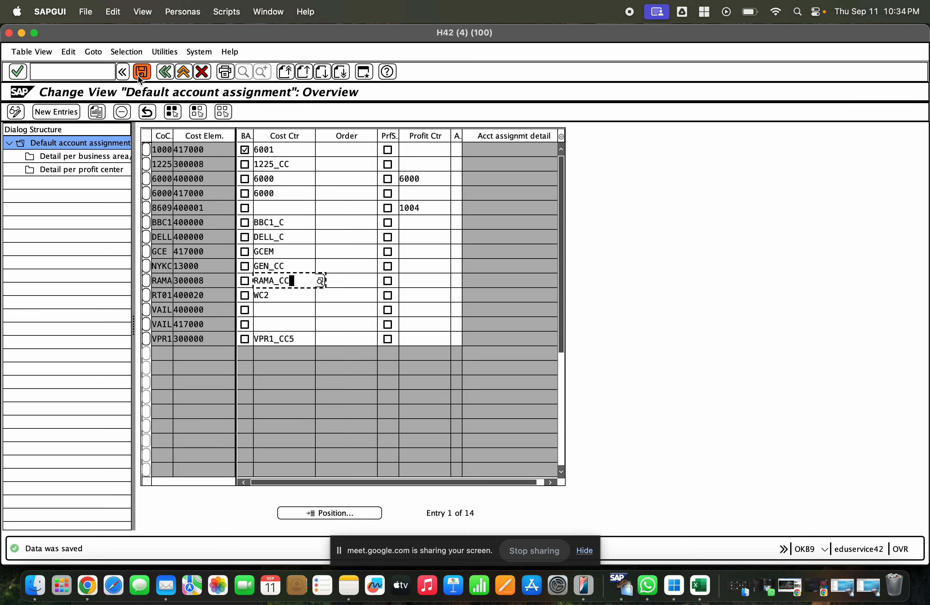
left_click(183, 73)
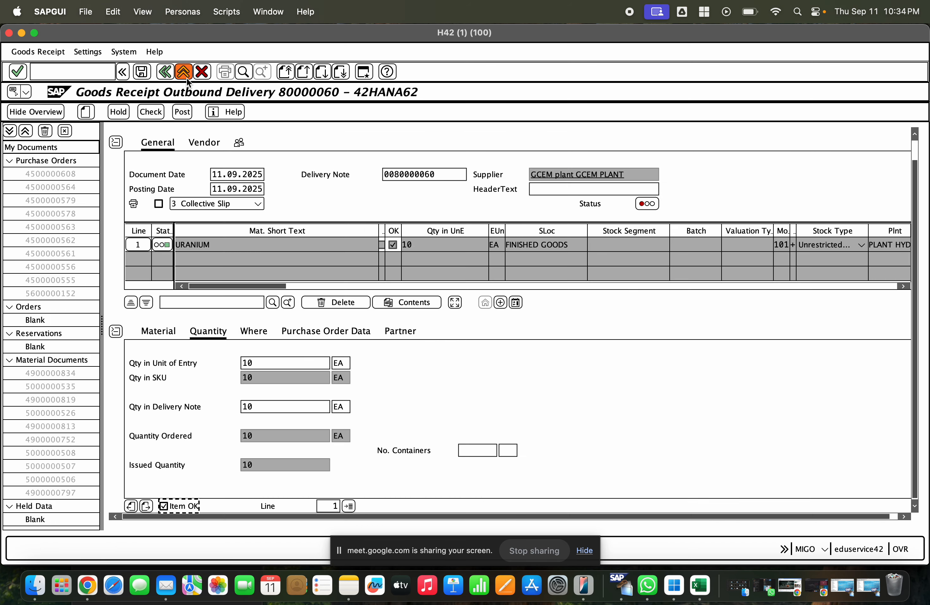
- Post the URANIUM outbound delivery goods receipt and display the posted material document's plant and storage location details
left_click(182, 112)
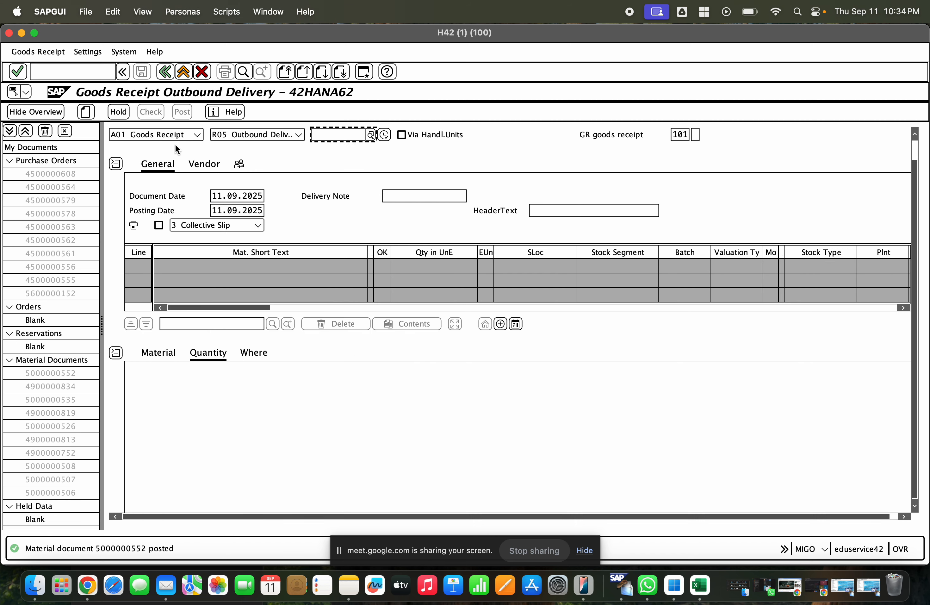
left_click(167, 138)
left_click(174, 192)
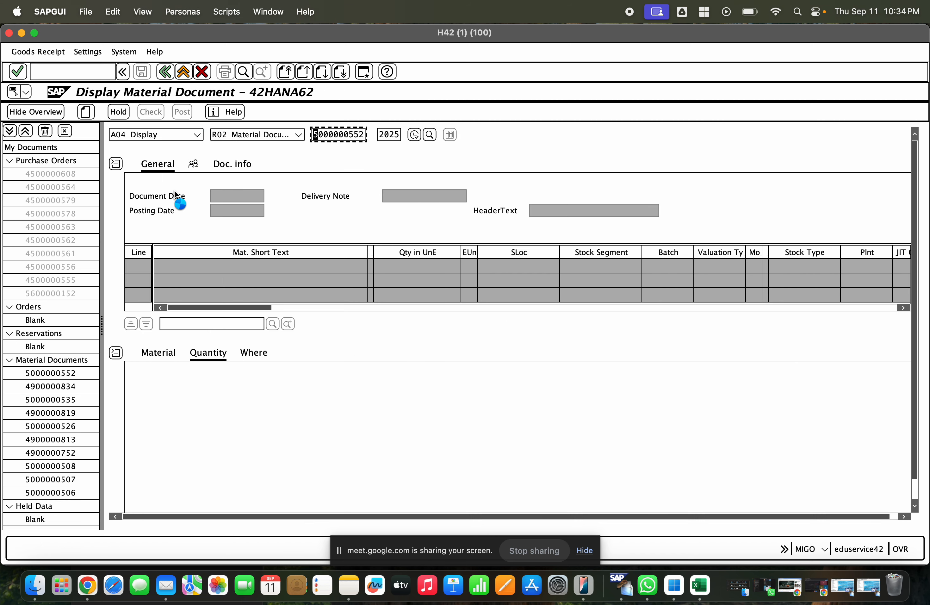
left_click(259, 353)
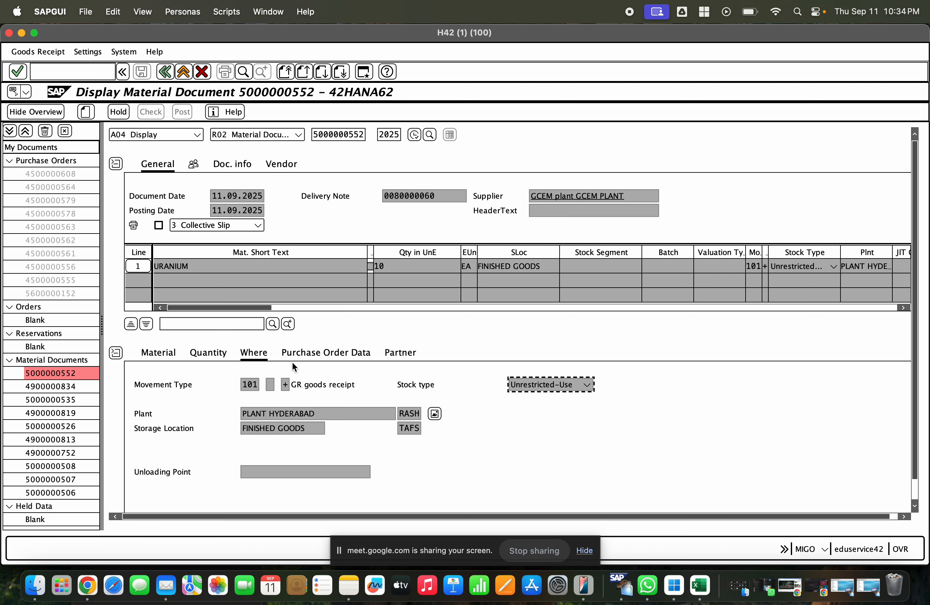
- Open the purchase order behind the material document, review its purchase order history and return to the document
left_click(310, 354)
left_click(270, 384)
double_click(271, 384)
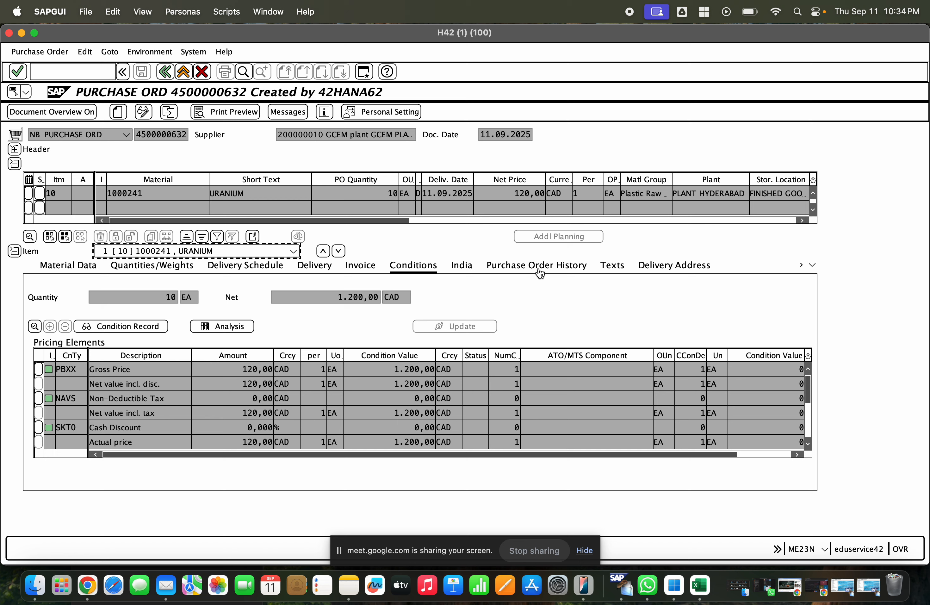
left_click(540, 270)
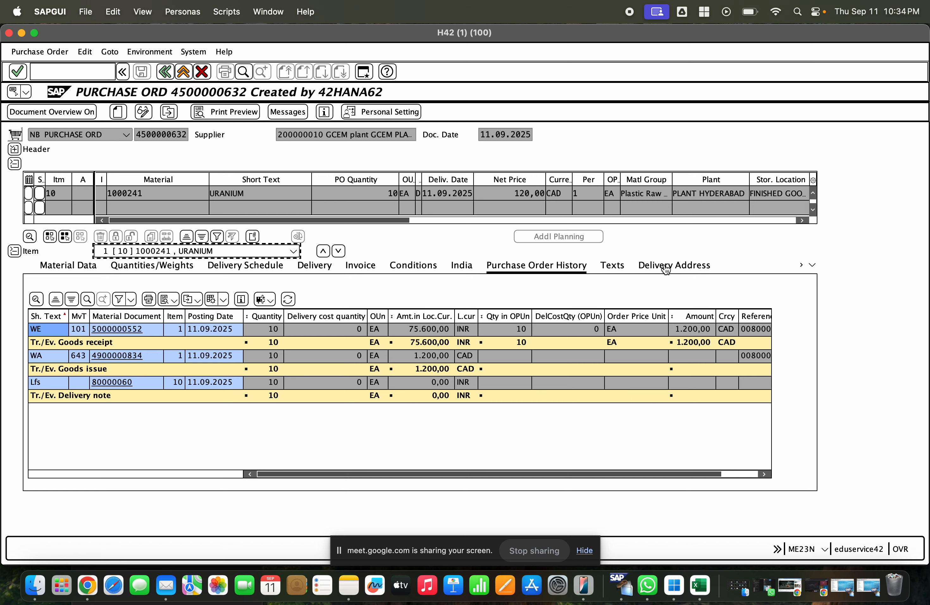
left_click(178, 74)
- Start incoming invoice entry with MIRO and set the invoice date to 05.09.2025
left_click(61, 75)
type("/")
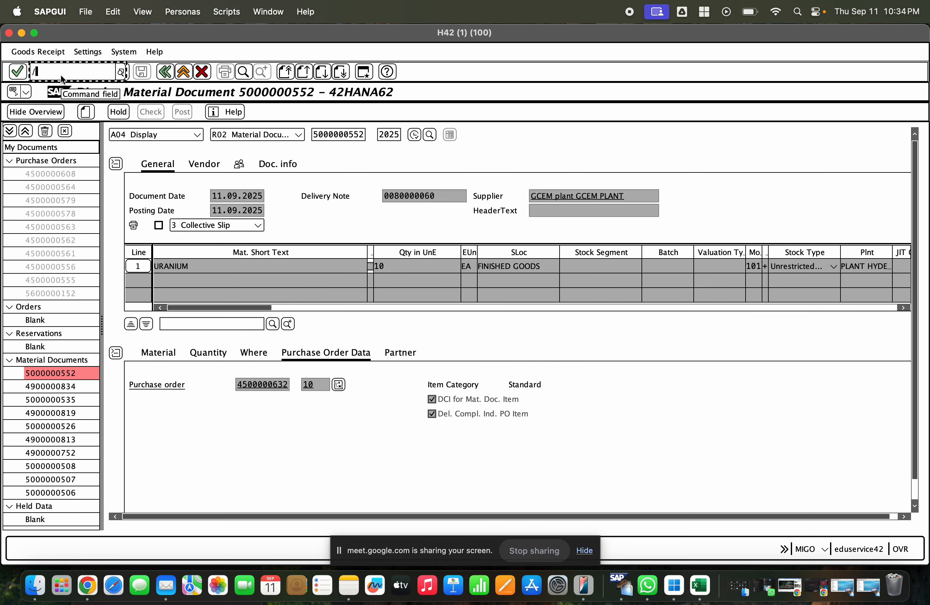
type("nmiro")
key("Return")
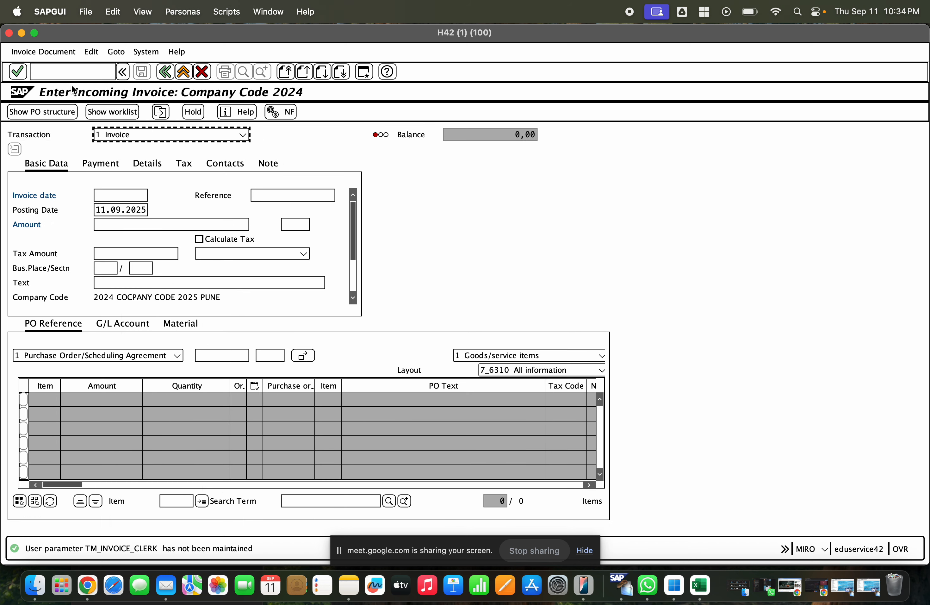
left_click(128, 194)
left_click(118, 200)
left_click(119, 207)
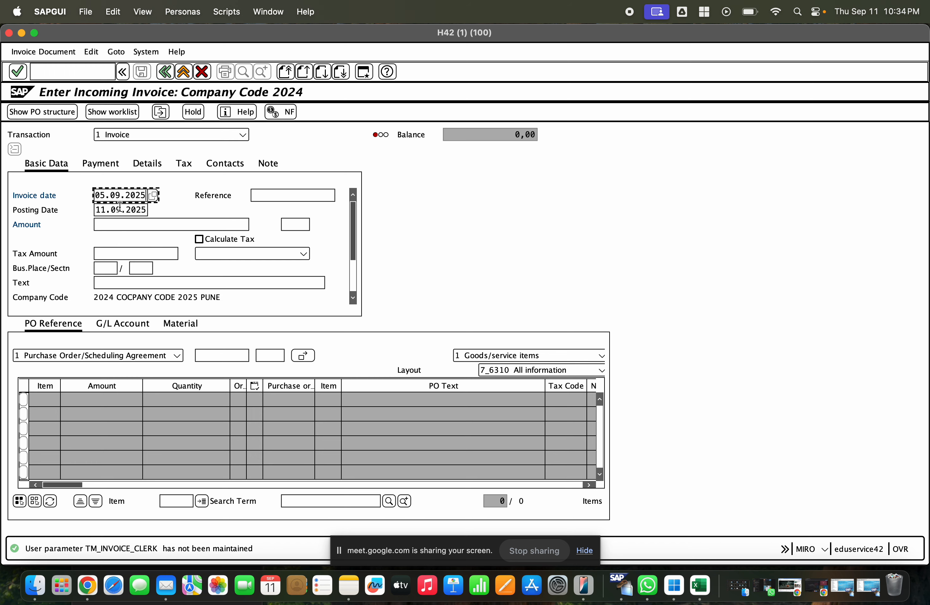
left_click(241, 356)
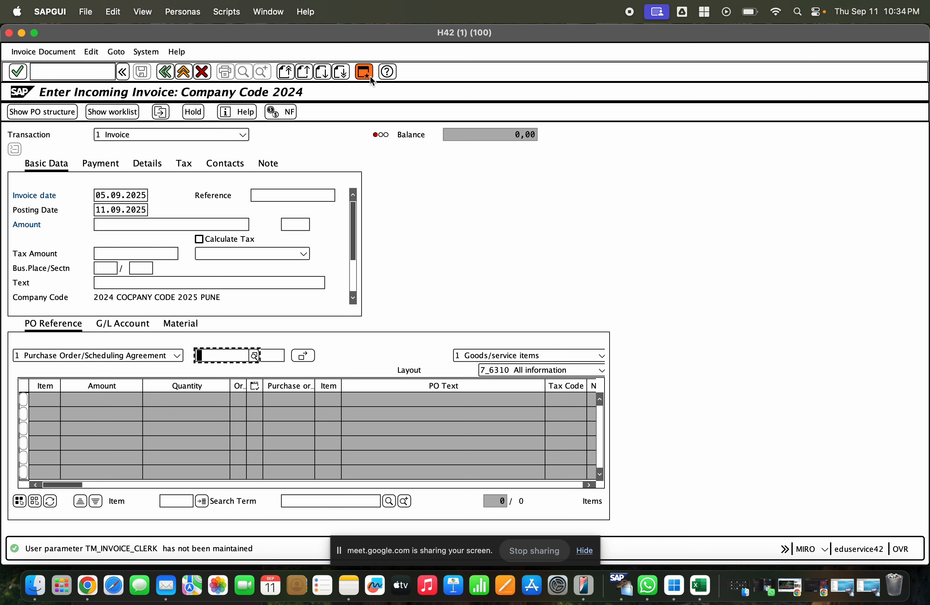
- Open the URANIUM purchase order with ME23N in another session and copy its purchase order number
key("super+grave")
type("mw")
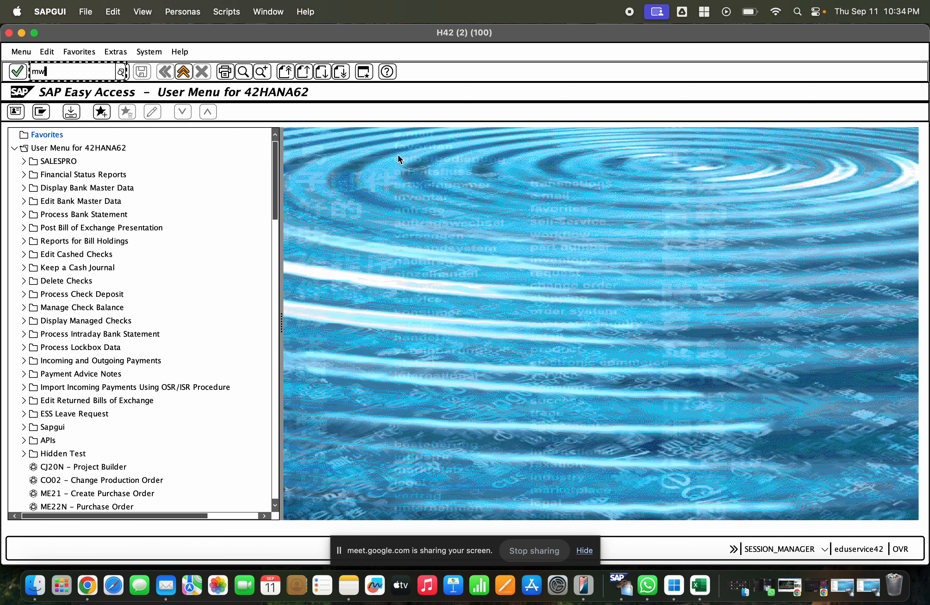
type("23n")
key("Return")
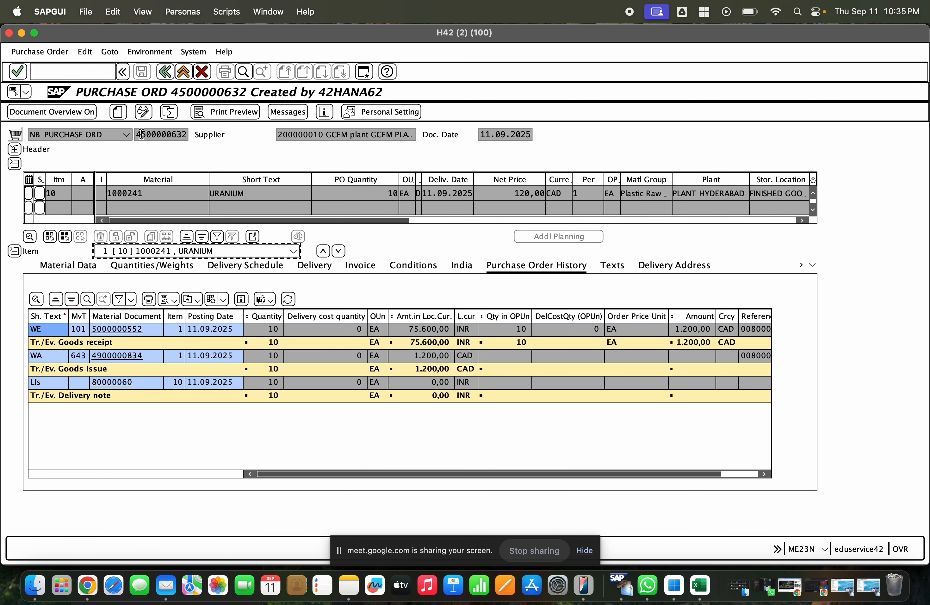
left_click_drag(136, 134, 203, 130)
key("super+c")
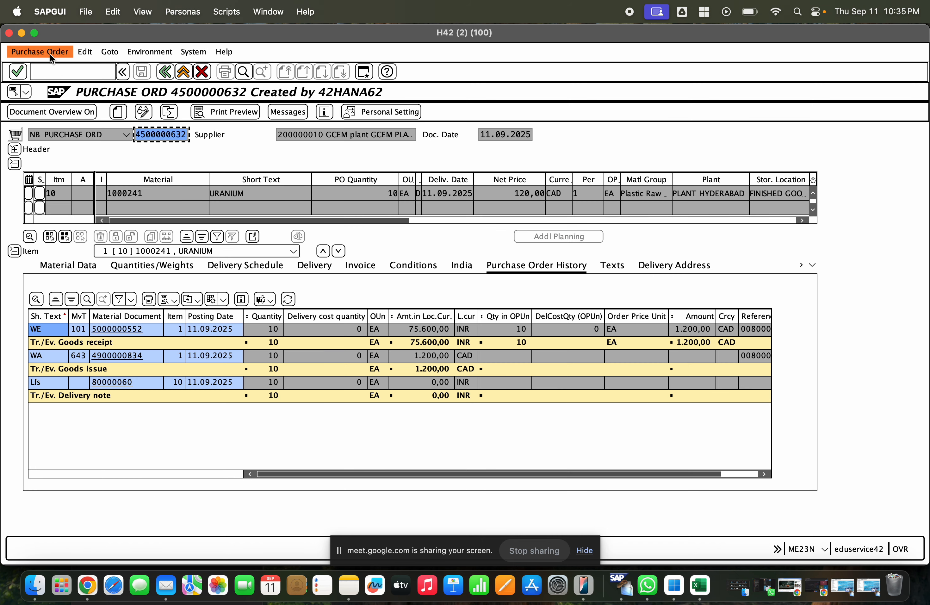
- Try to load the copied purchase order into the company code 2024 invoice and enter reference 122
key("super+grave")
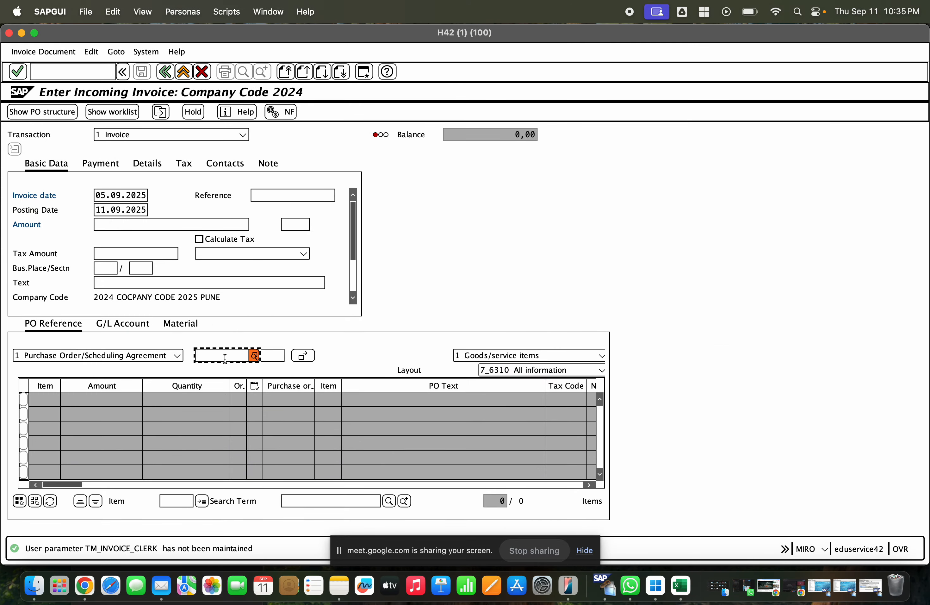
key("super+v")
key("Return")
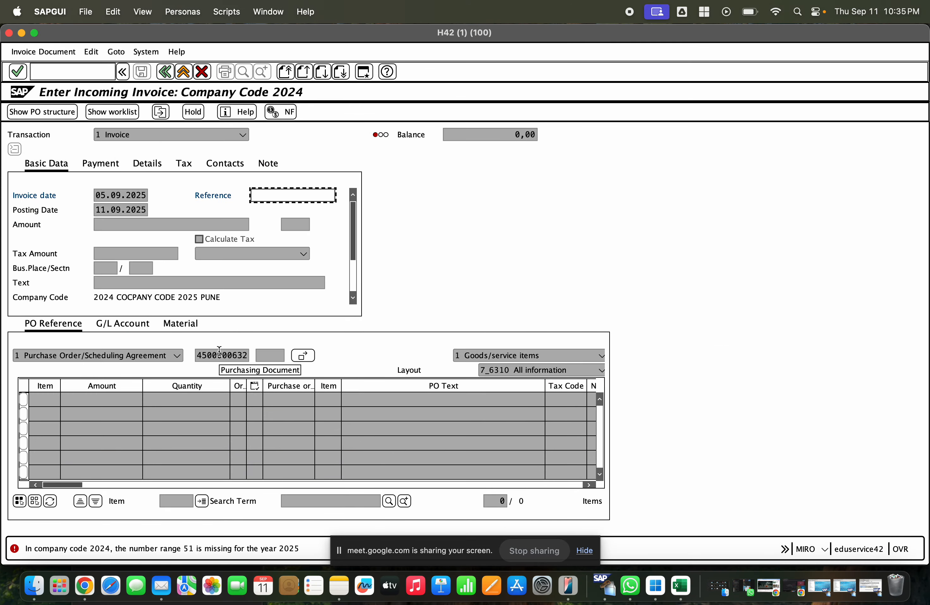
type("122")
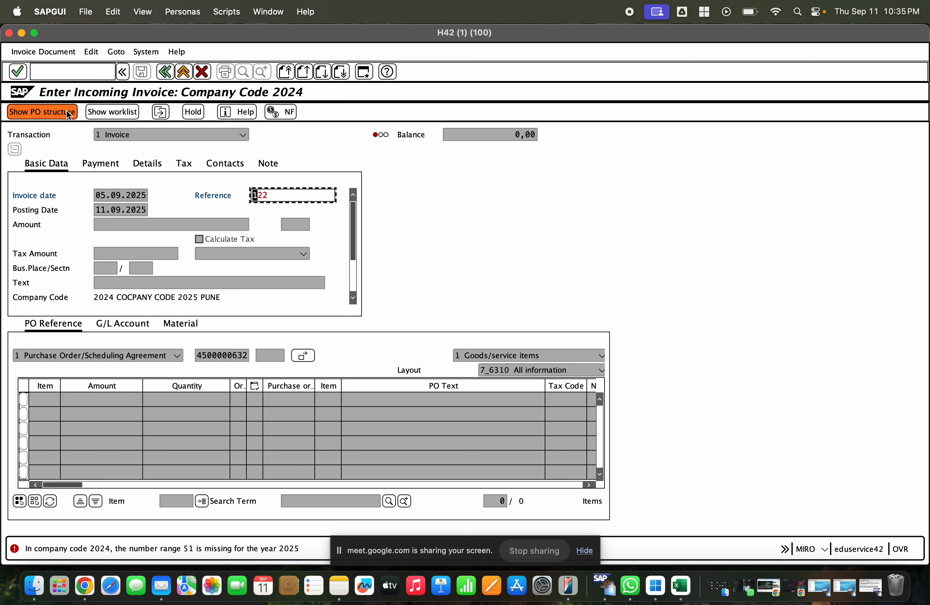
- Restart invoice entry with MIRO and switch its company code to RAMA
left_click(81, 71)
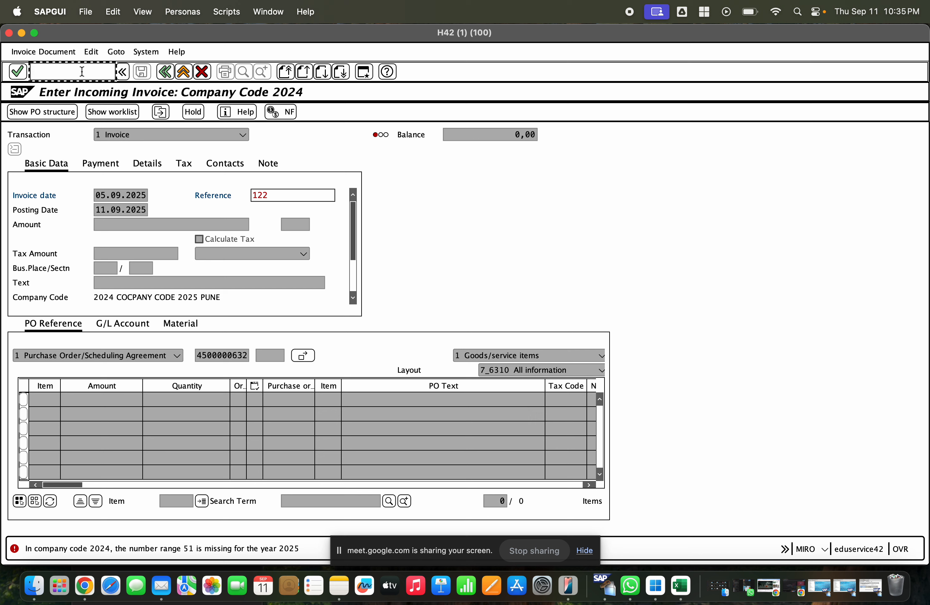
type("/nmiro")
key("Return")
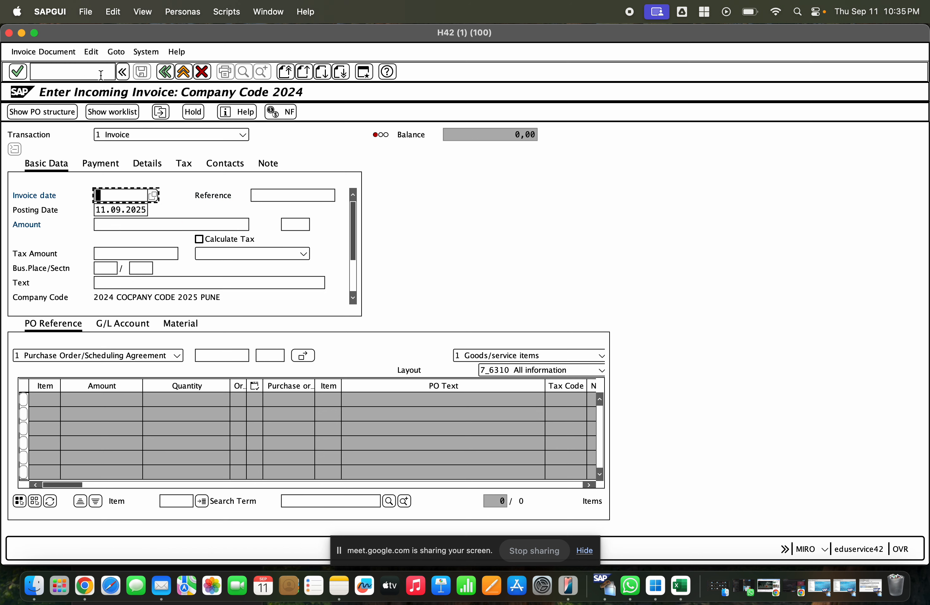
left_click(44, 51)
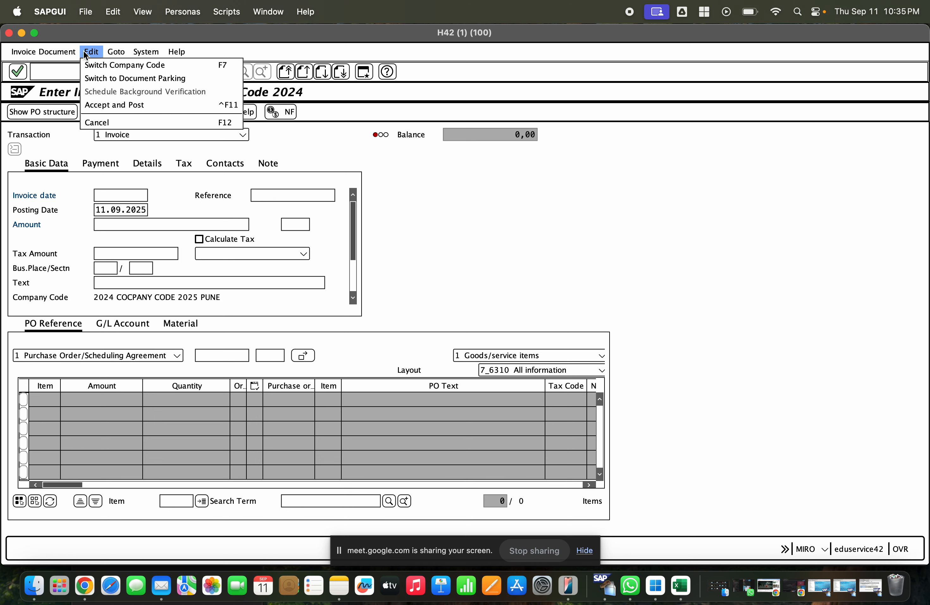
left_click(94, 65)
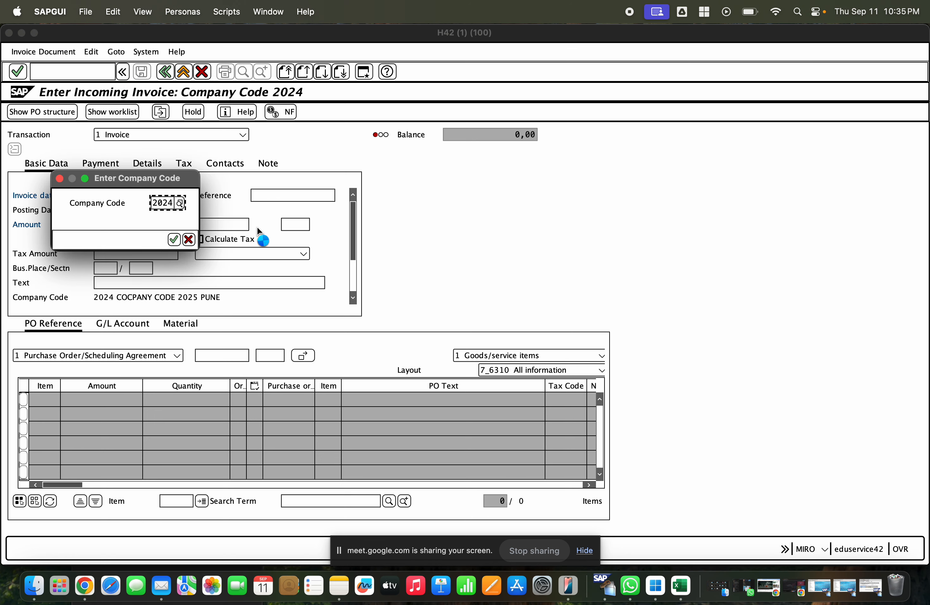
type("RAMA")
key("Return")
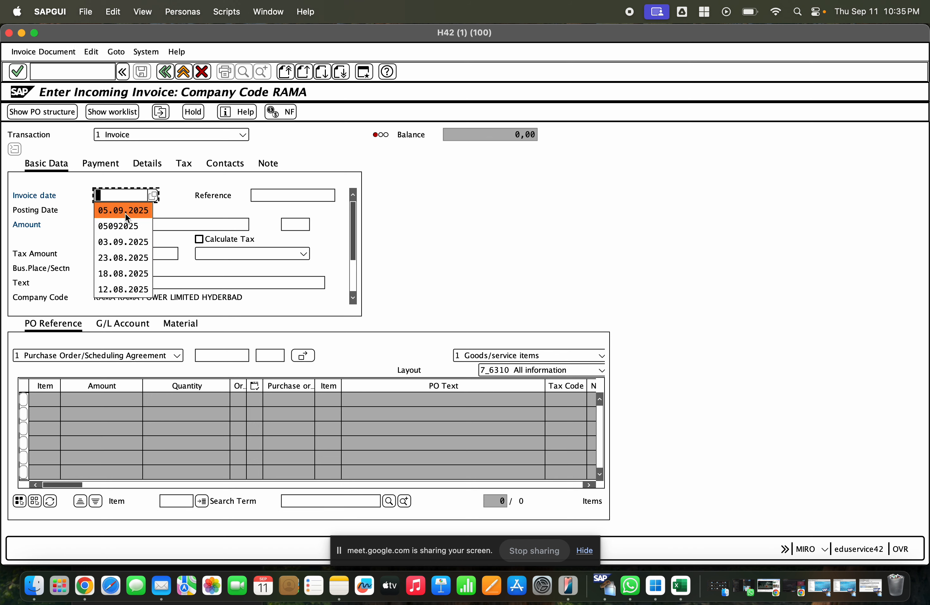
- Set the invoice date to 05.09.2025 and try to load the copied purchase order into the RAMA invoice
left_click(125, 212)
left_click(220, 355)
key("super+v")
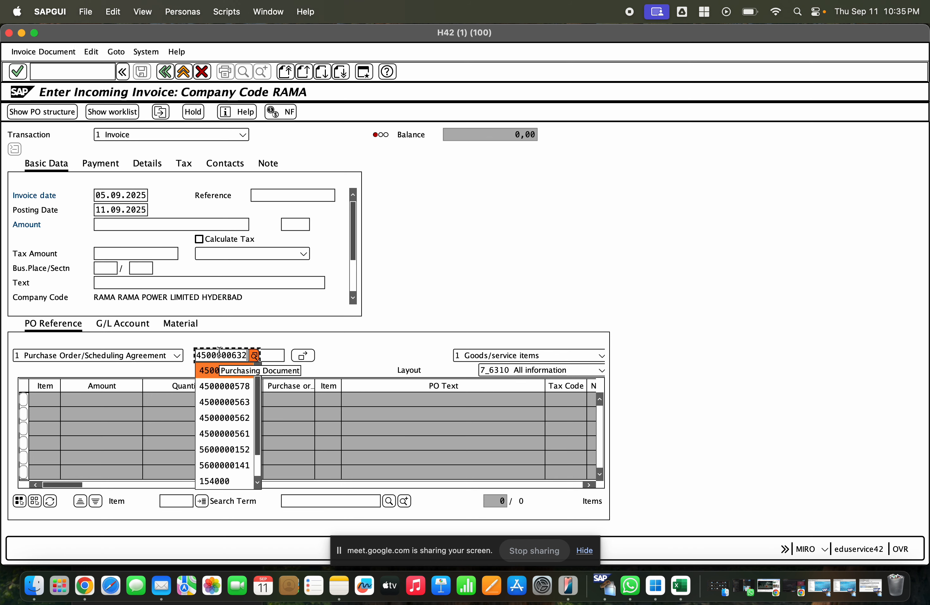
key("Return")
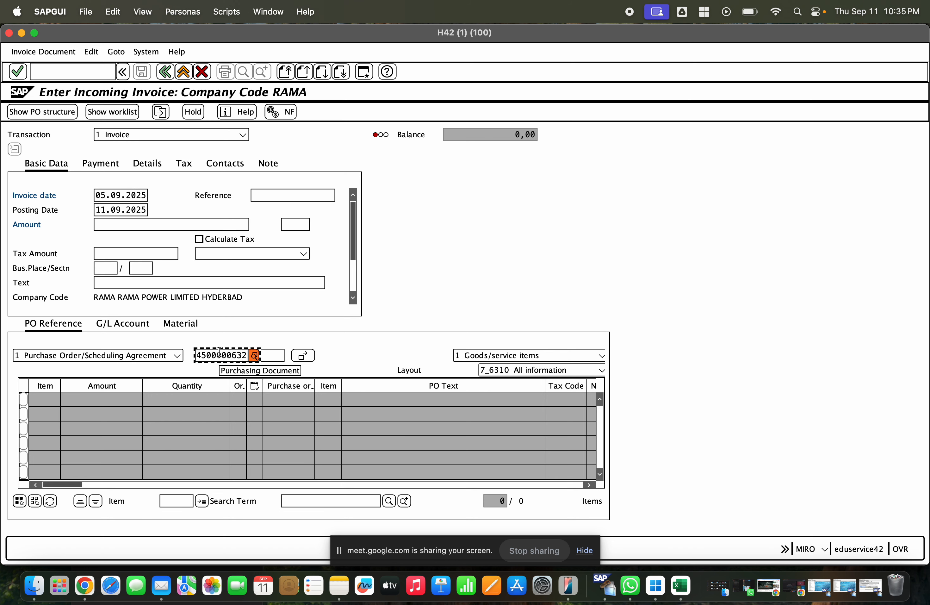
key("Return")
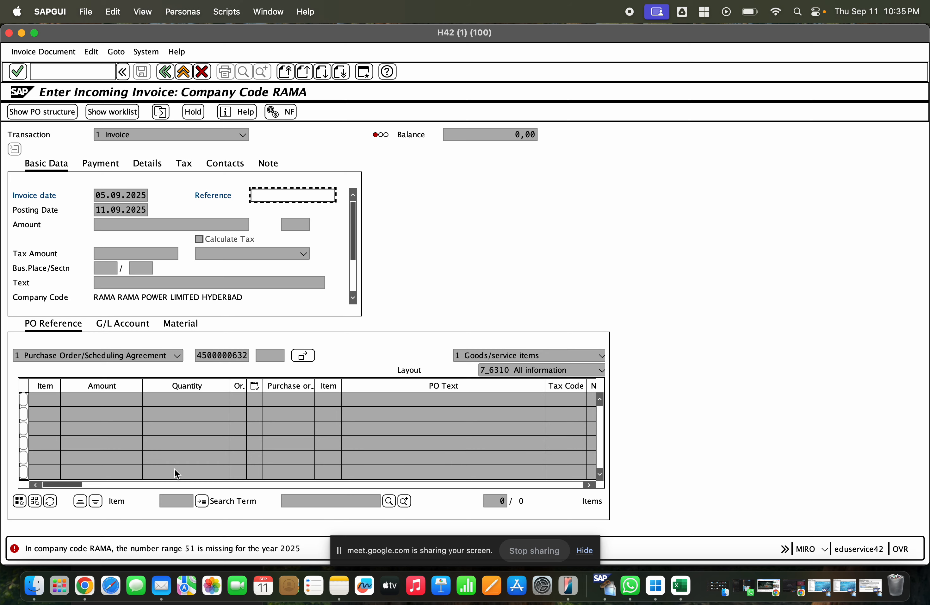
- Open the accounting document number range maintenance with FBN1 in a new session
left_click(363, 71)
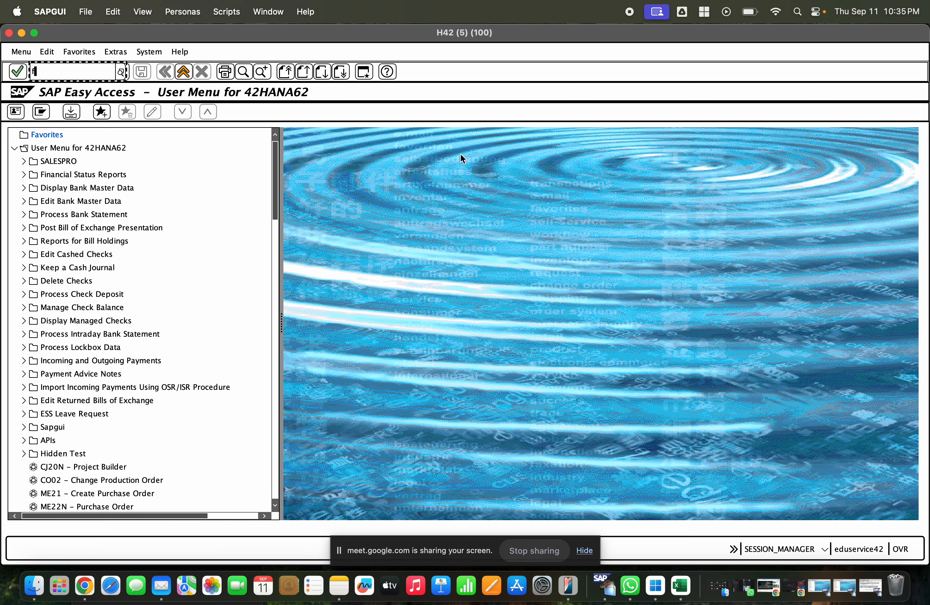
type("fbn1")
key("Return")
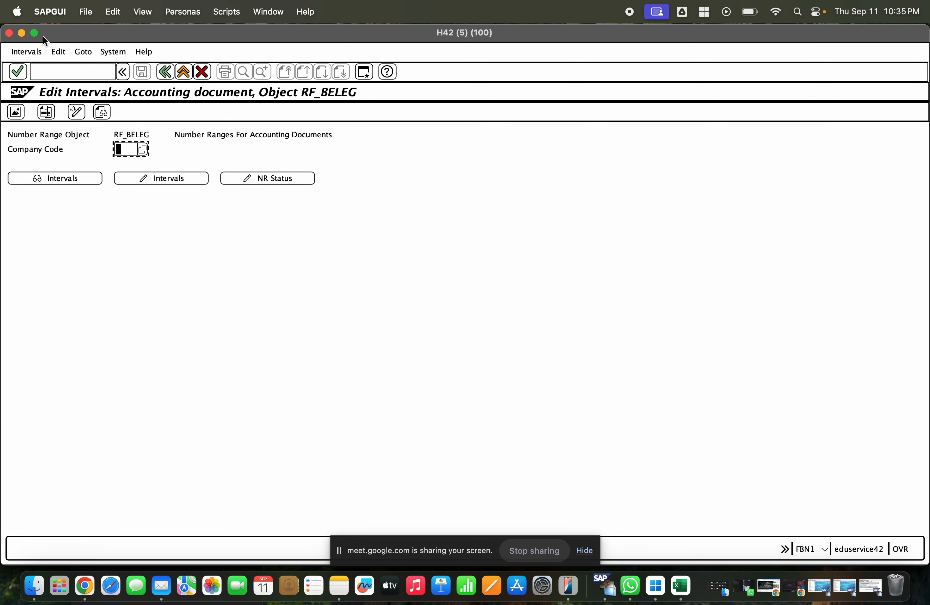
- Check the RAMA invoice screen again and switch through the open sessions back to number range maintenance
left_click(21, 33)
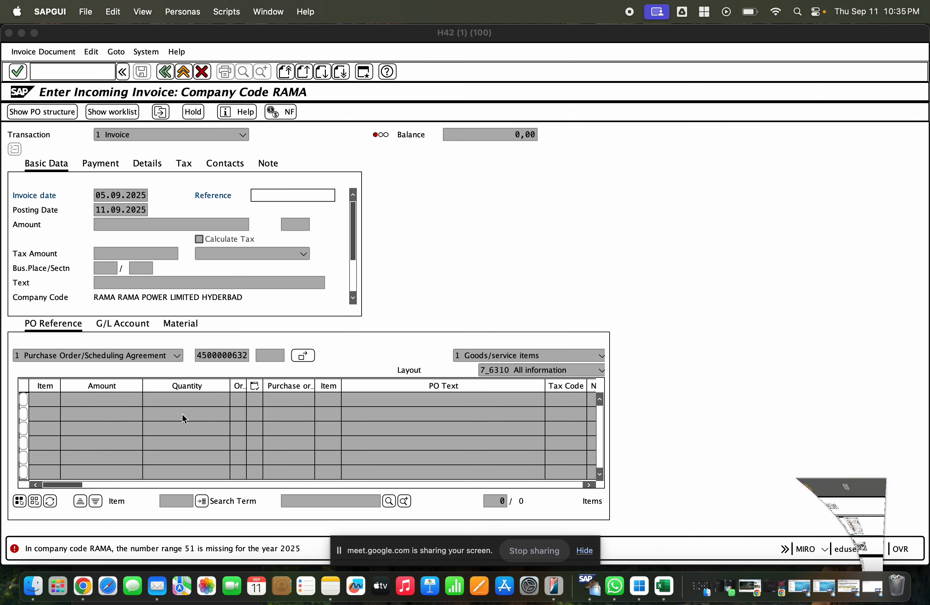
left_click(218, 552)
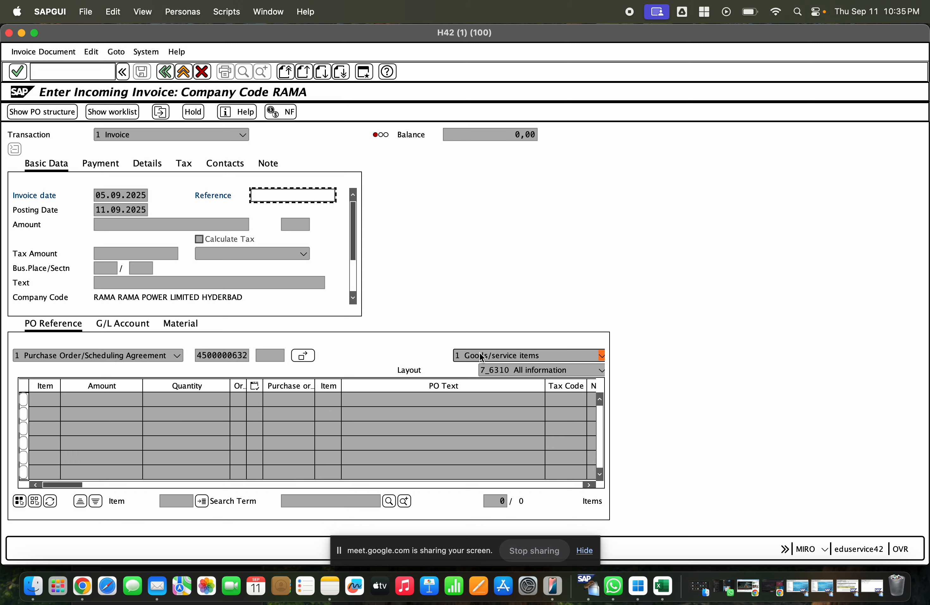
key("super+Tab")
key("super+Tab")
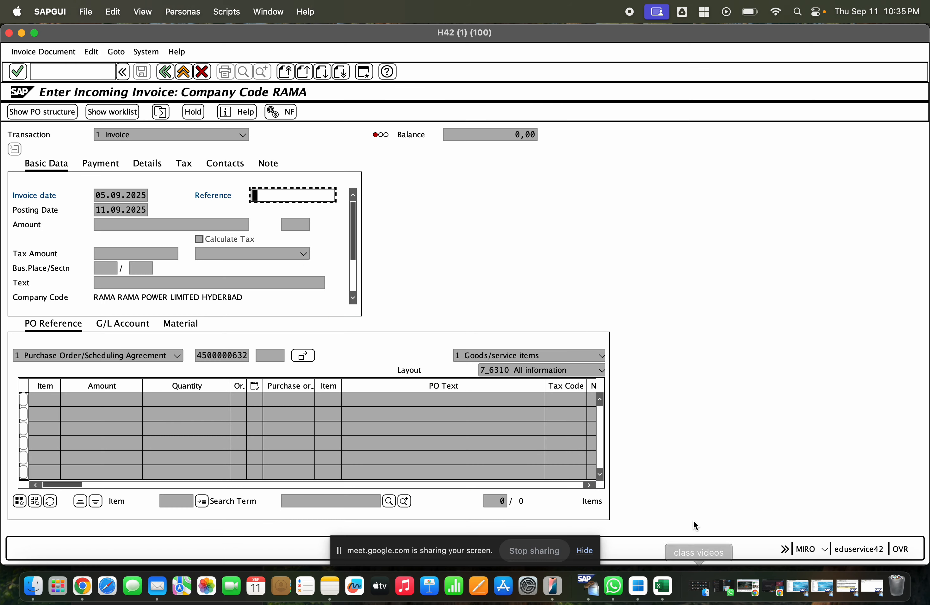
left_click(847, 594)
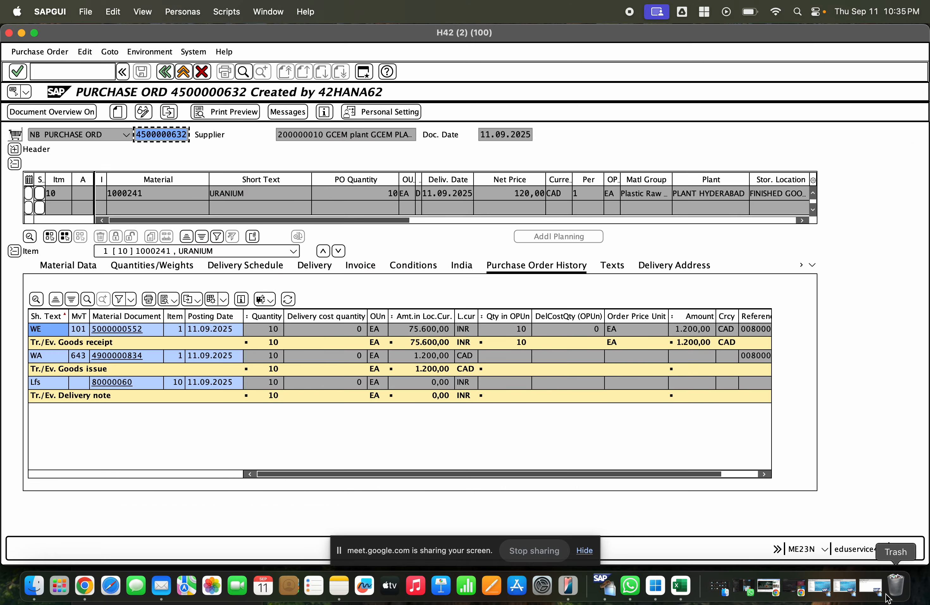
left_click(872, 588)
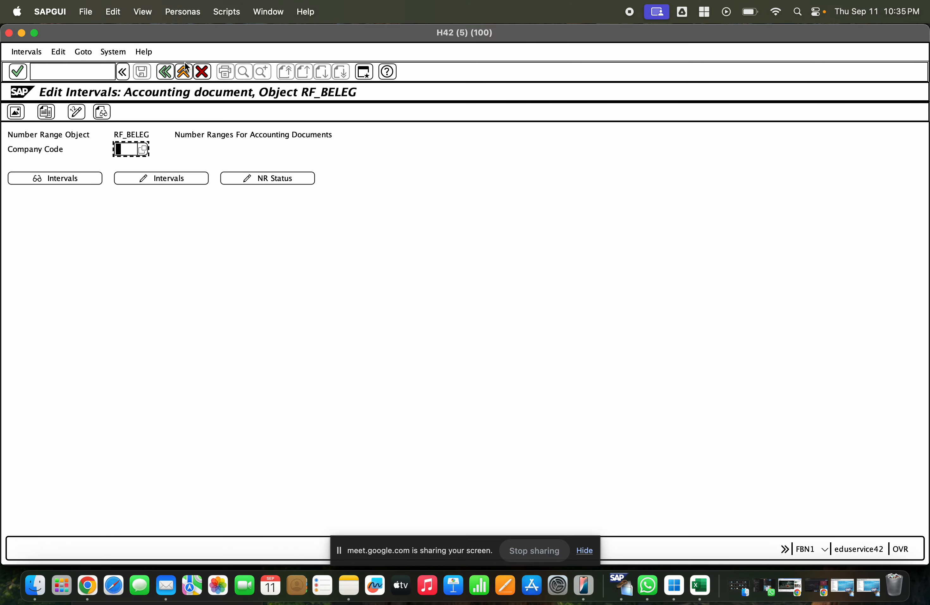
- Leave FBN1, try transaction NRIV, and open SNRO to list the available number range objects
left_click(184, 71)
type("nriv")
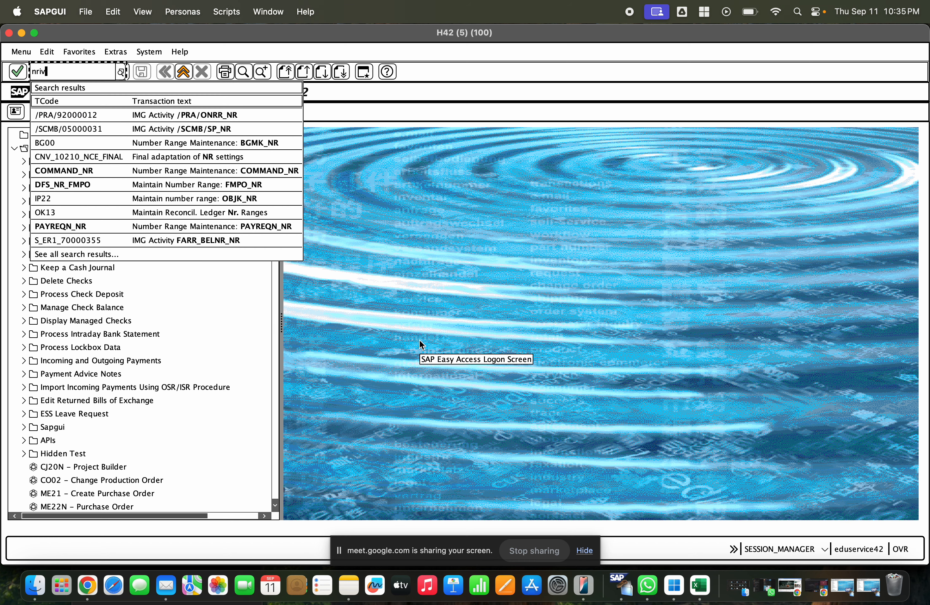
key("Return")
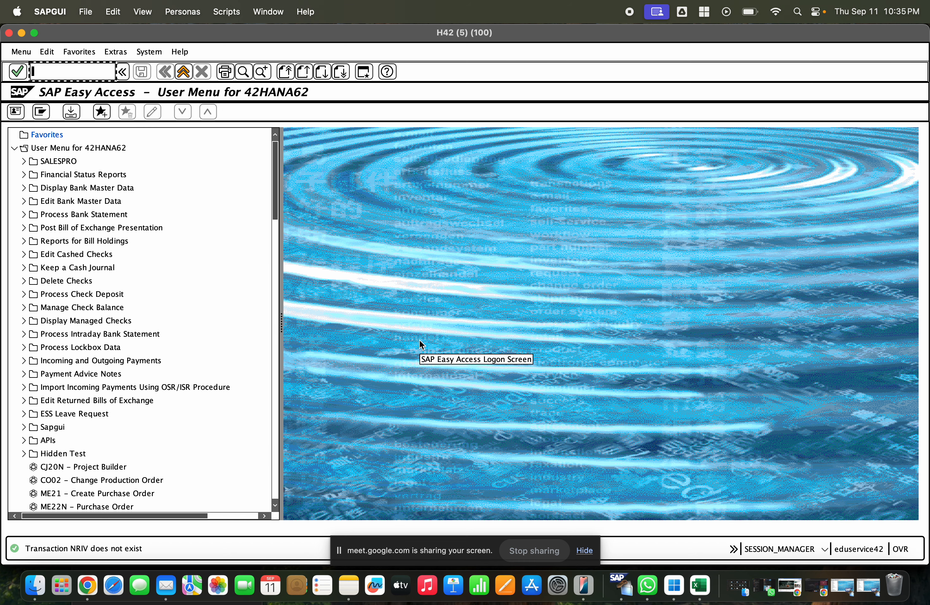
type("snro")
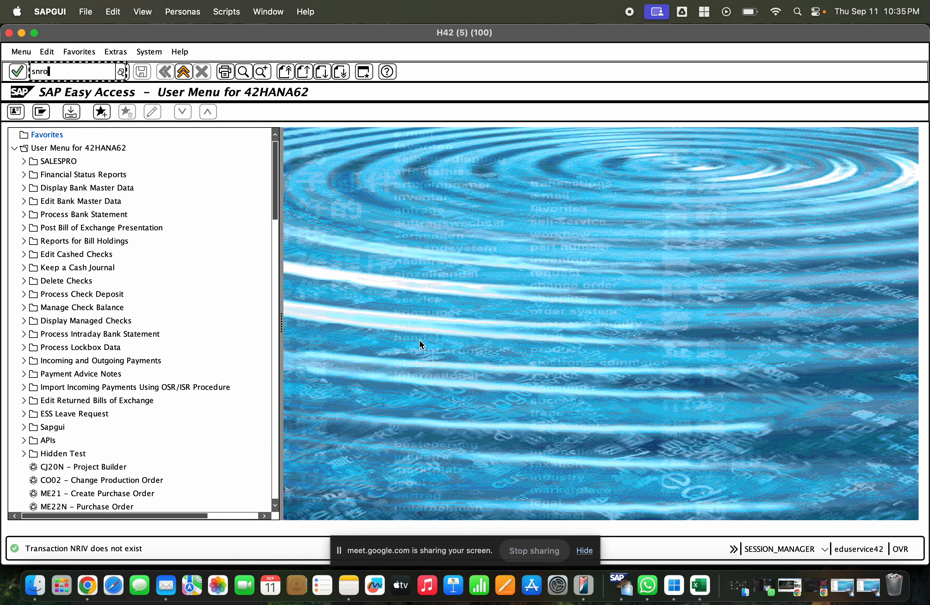
key("Return")
left_click(148, 150)
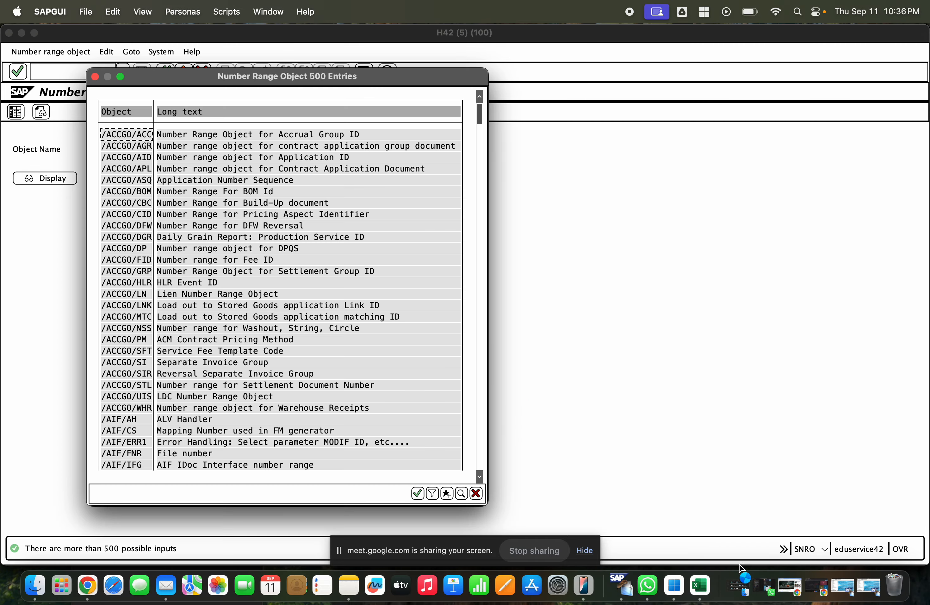
- Close the number range object list and minimize the other session windows to return to the RAMA invoice
left_click(860, 598)
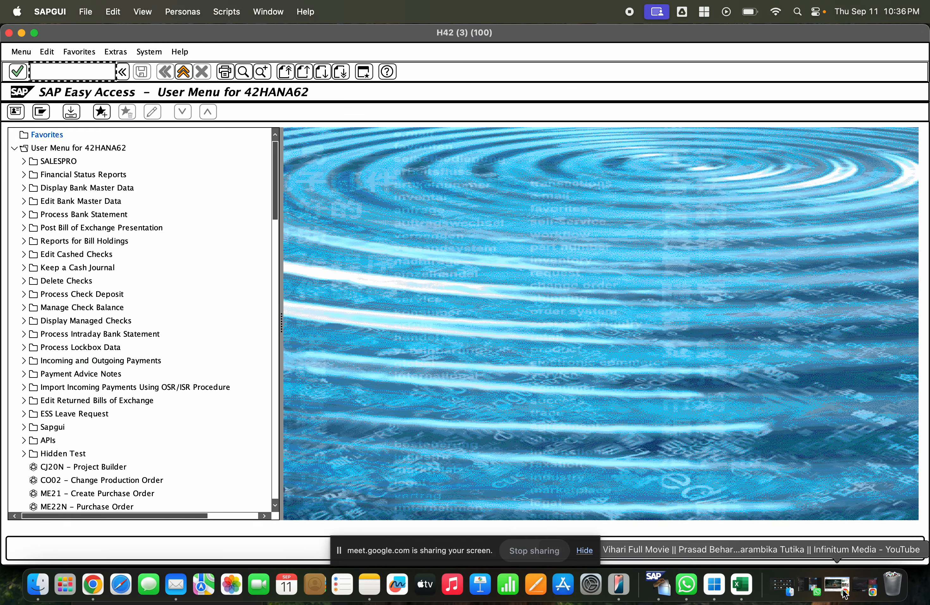
left_click(22, 34)
left_click(23, 33)
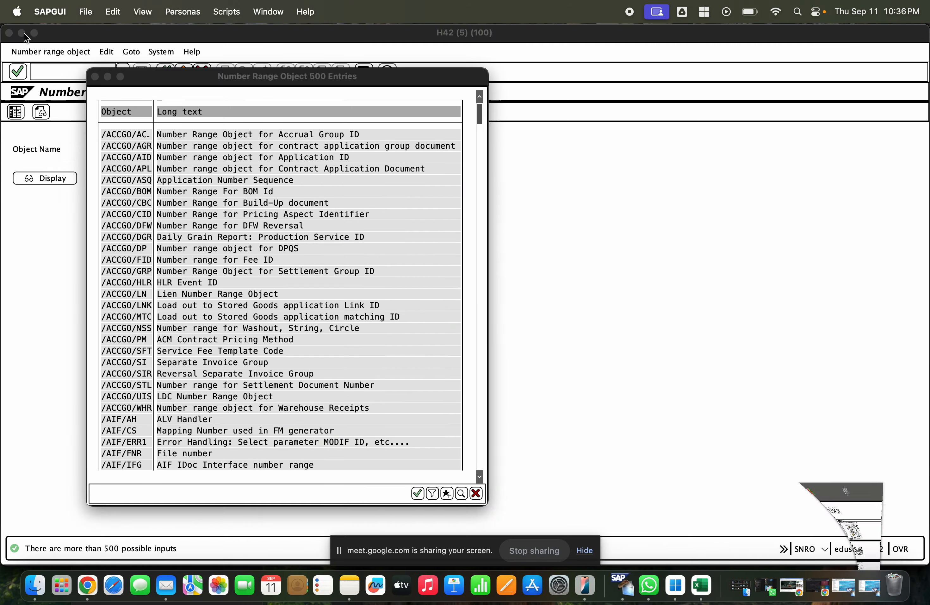
left_click(61, 70)
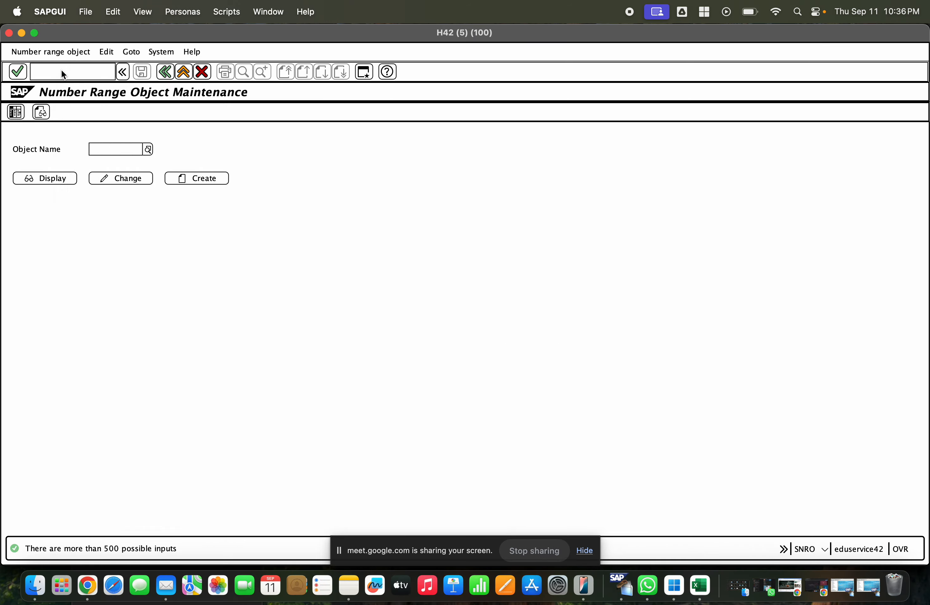
left_click(21, 33)
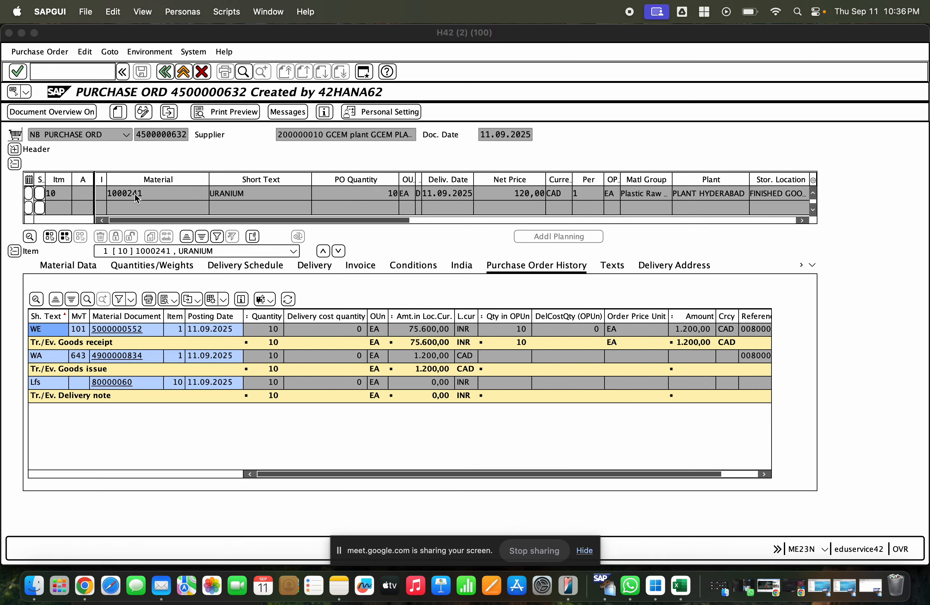
left_click(21, 33)
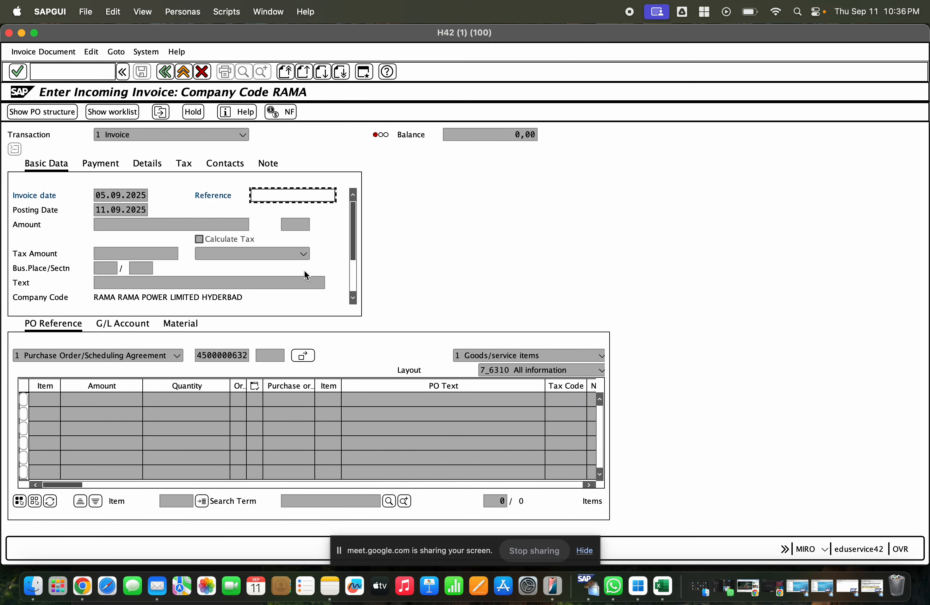
- Recheck the RAMA invoice and read the long text and technical information of the number range error message
key("Return")
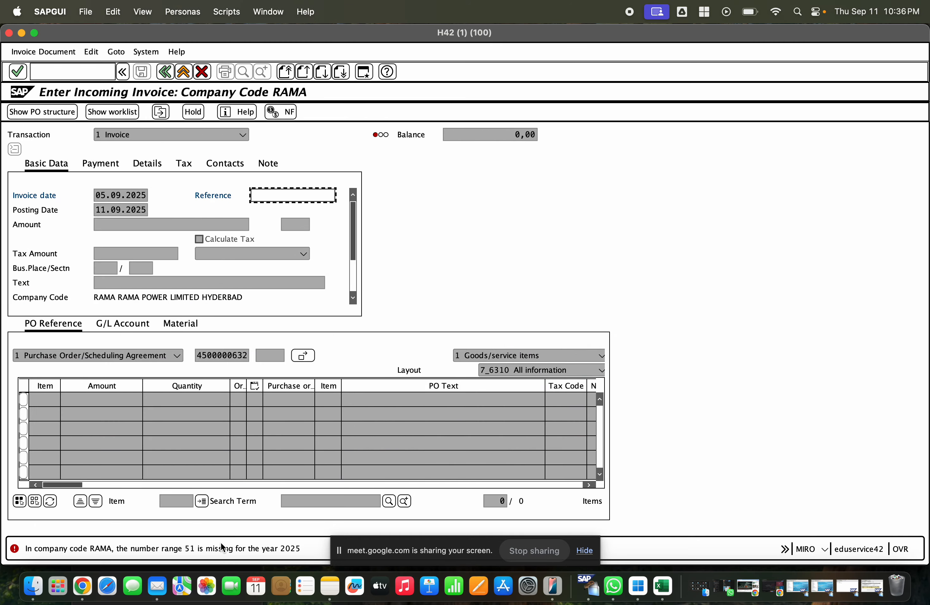
double_click(13, 549)
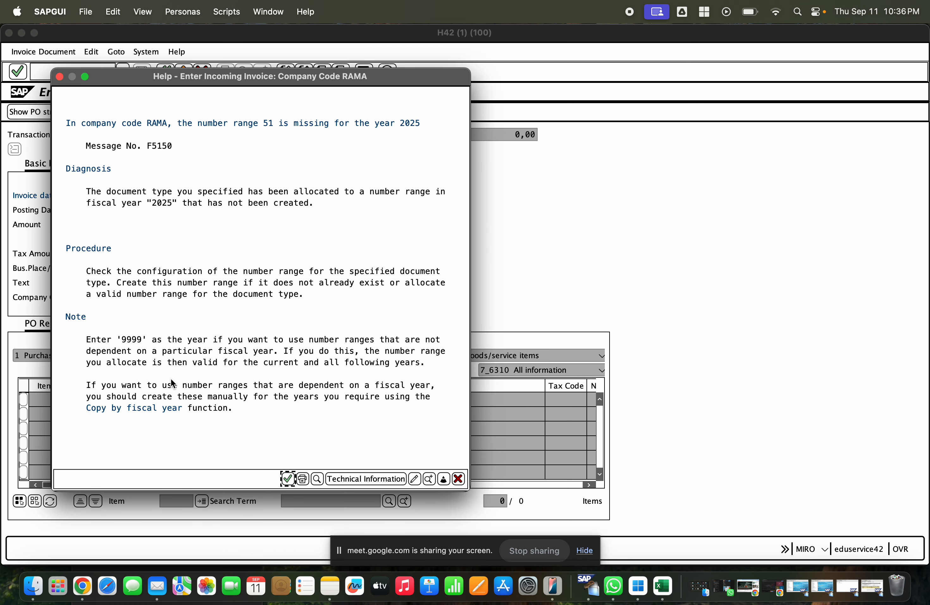
double_click(143, 407)
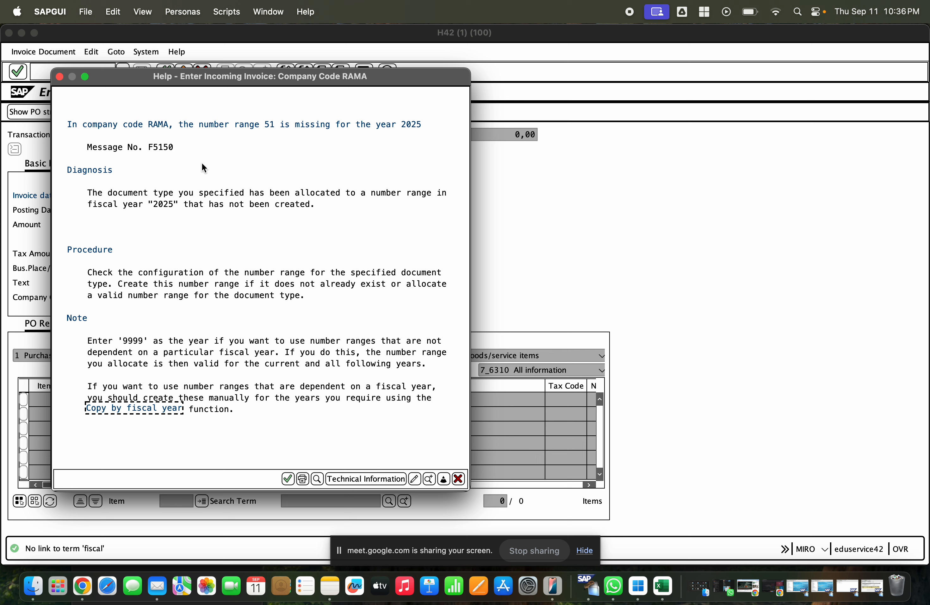
left_click(172, 140)
double_click(165, 408)
left_click(343, 479)
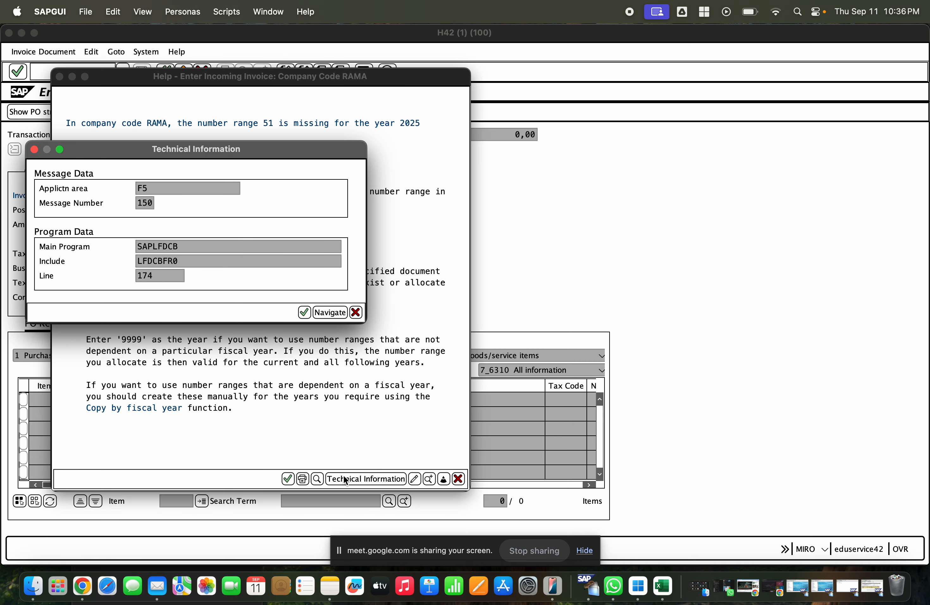
key("Escape")
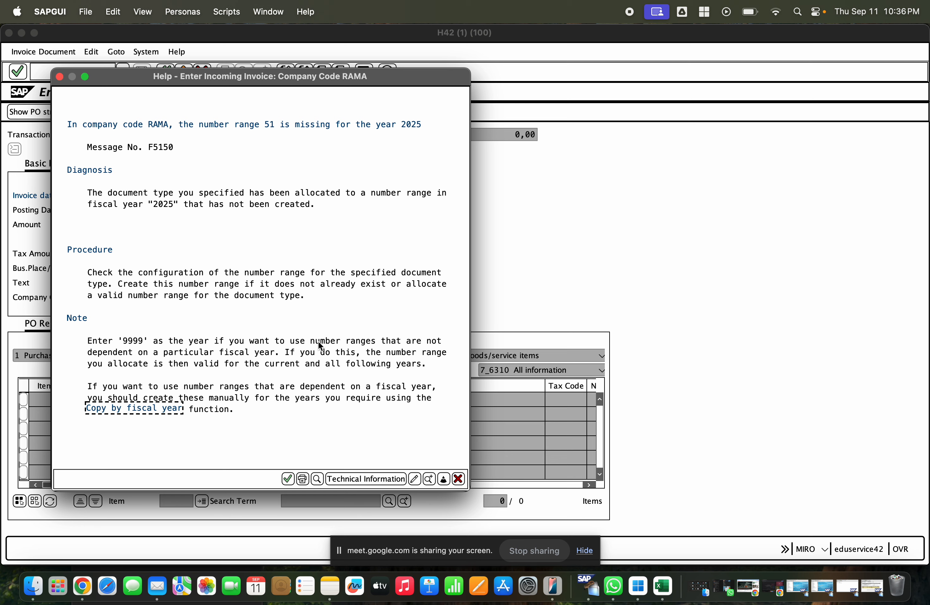
left_click(187, 123)
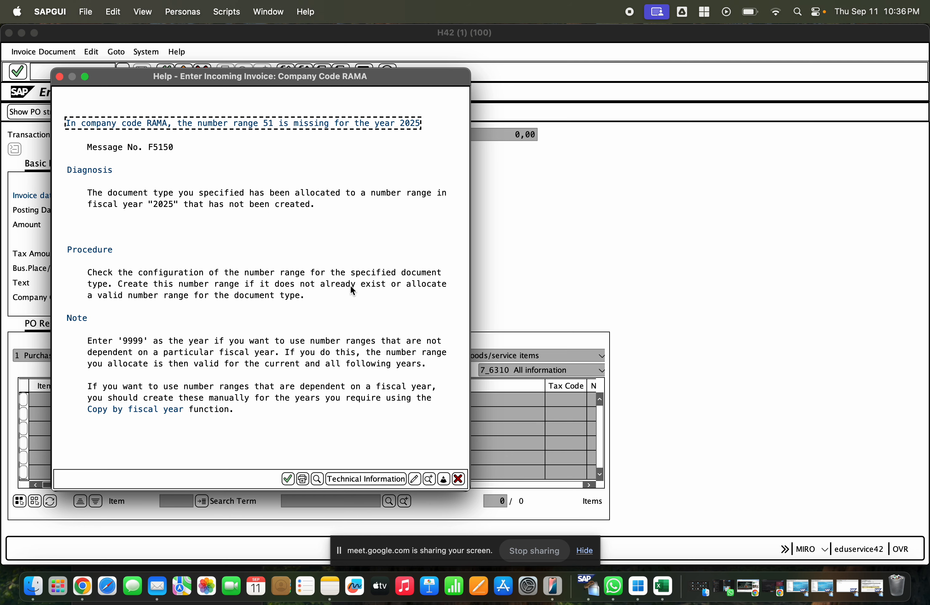
key("Return")
key("Return")
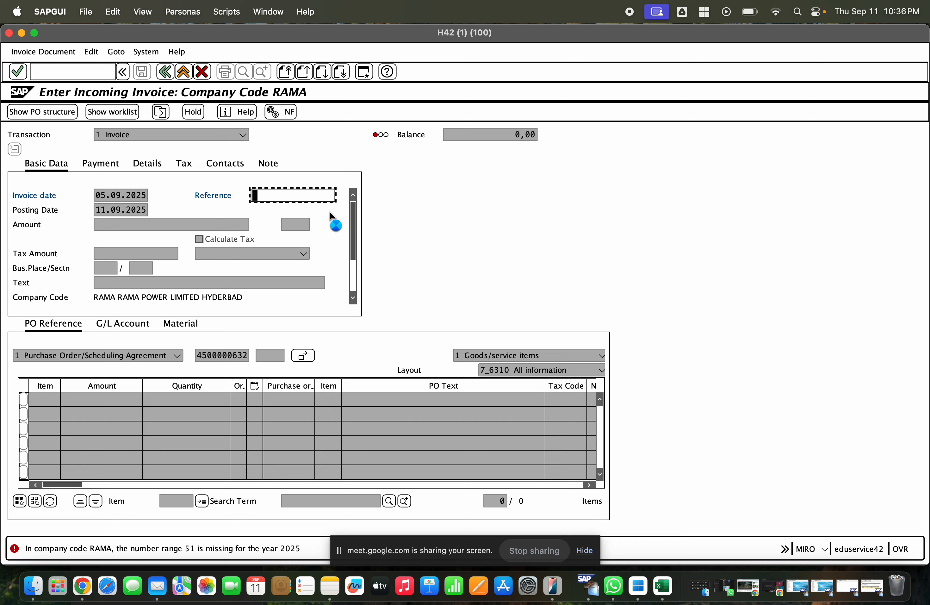
- Leave invoice entry with /nspro and open the SAP Reference IMG
left_click(86, 74)
type("/nspro")
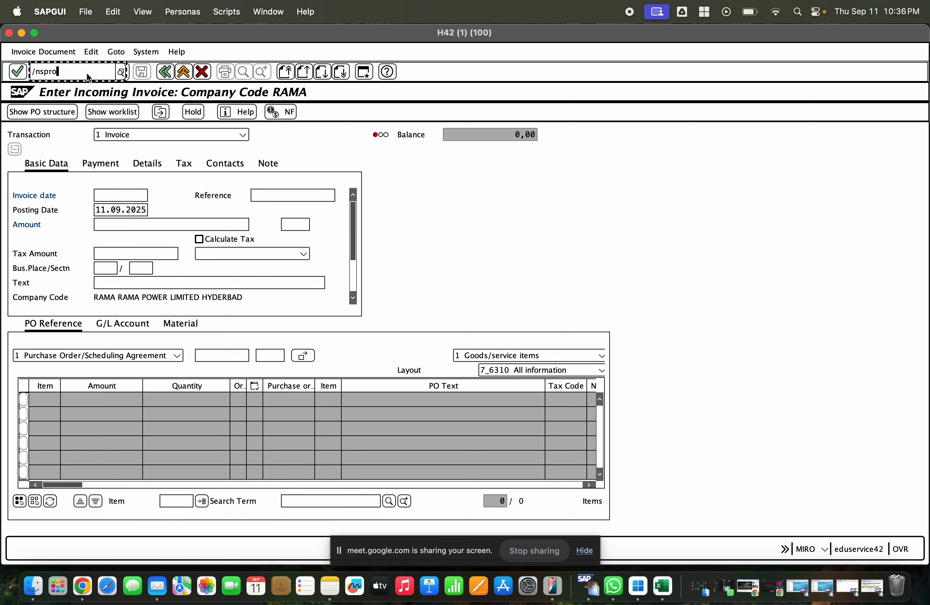
key("Return")
left_click(39, 111)
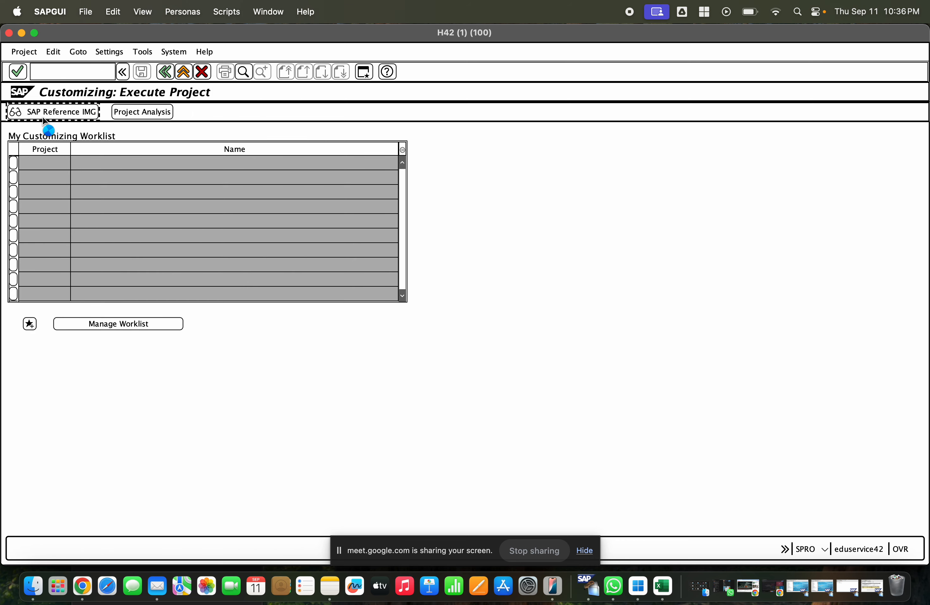
- Expand Materials Management, Logistics Invoice Verification and Incoming Invoice in the IMG structure
scroll(176, 307, "down", 5)
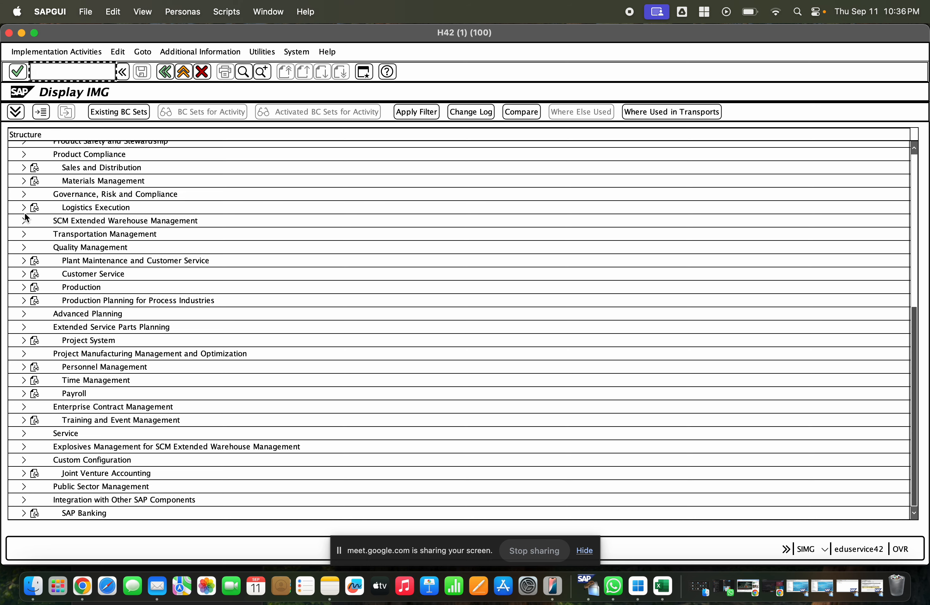
scroll(24, 208, "up", 3)
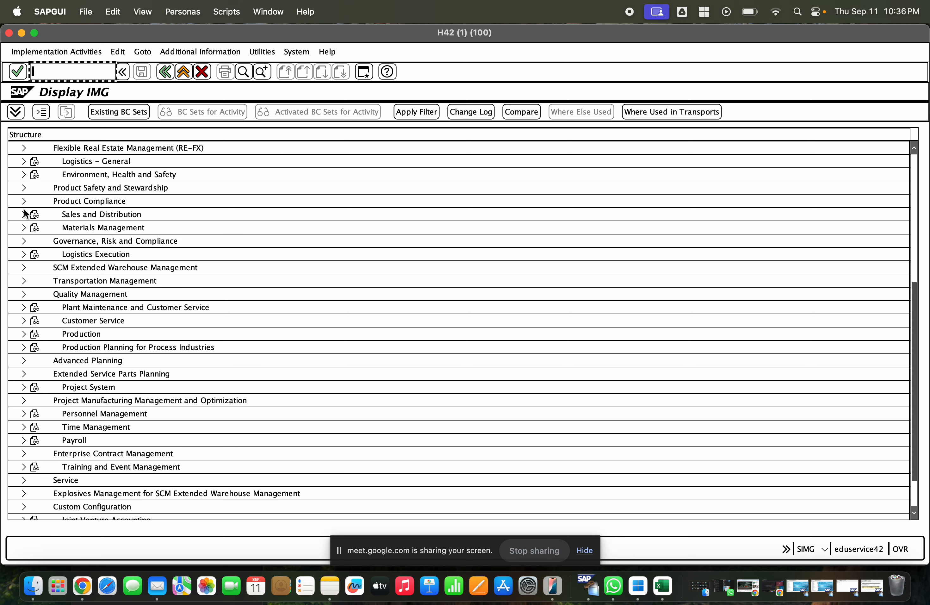
left_click(20, 228)
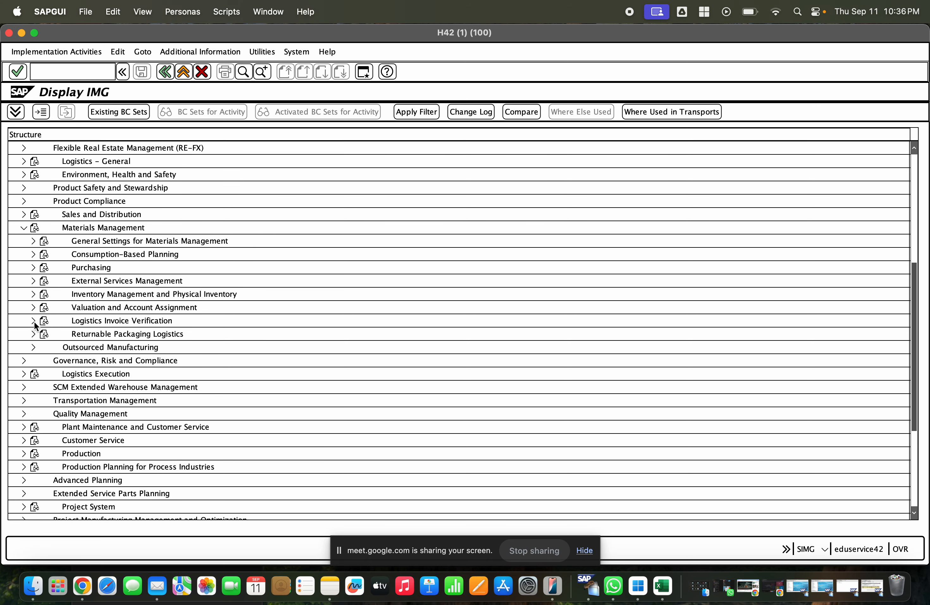
left_click(33, 321)
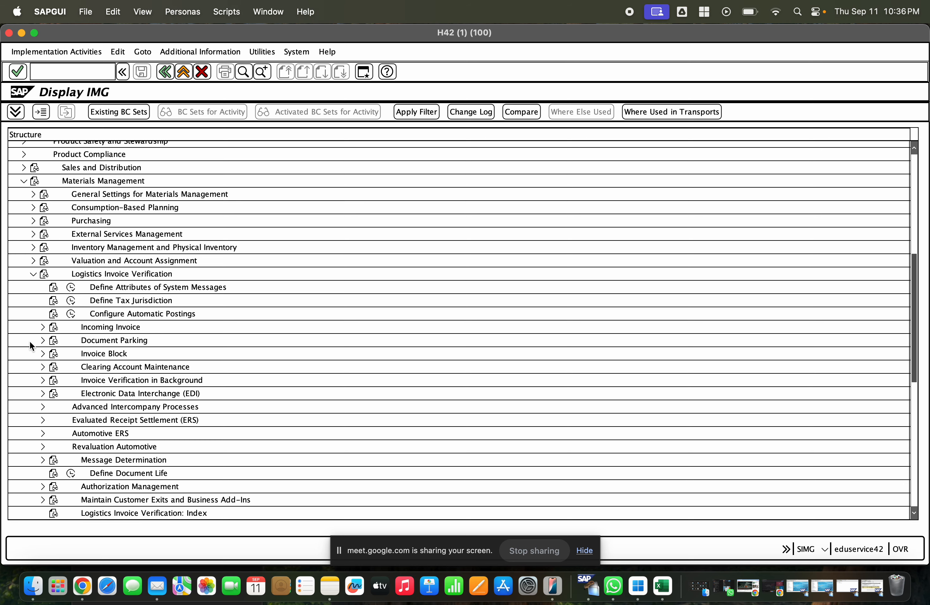
left_click(42, 327)
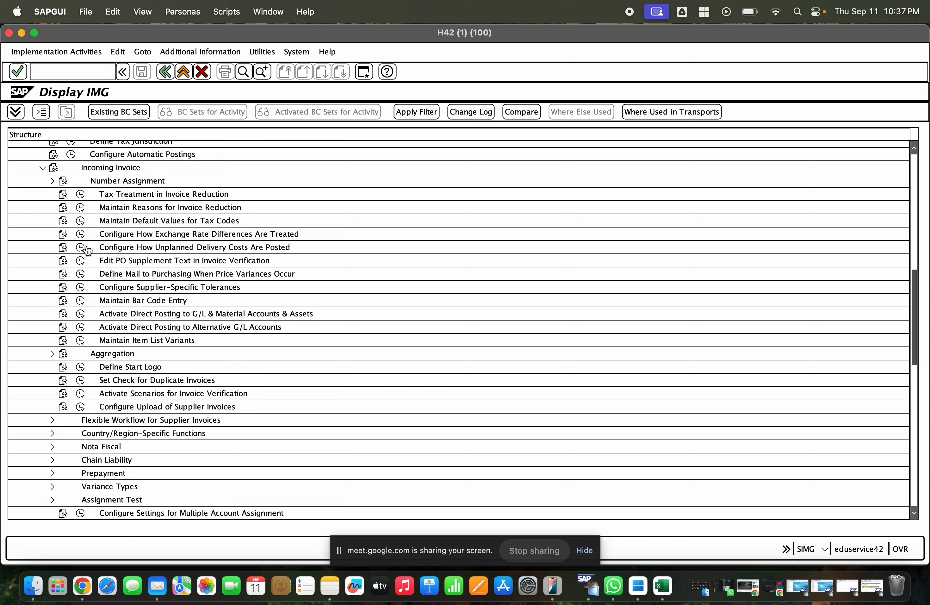
- Look through the Incoming Invoice activities and expand Number Assignment to select Maintain Number Assignments for Accounting Documents
left_click(126, 208)
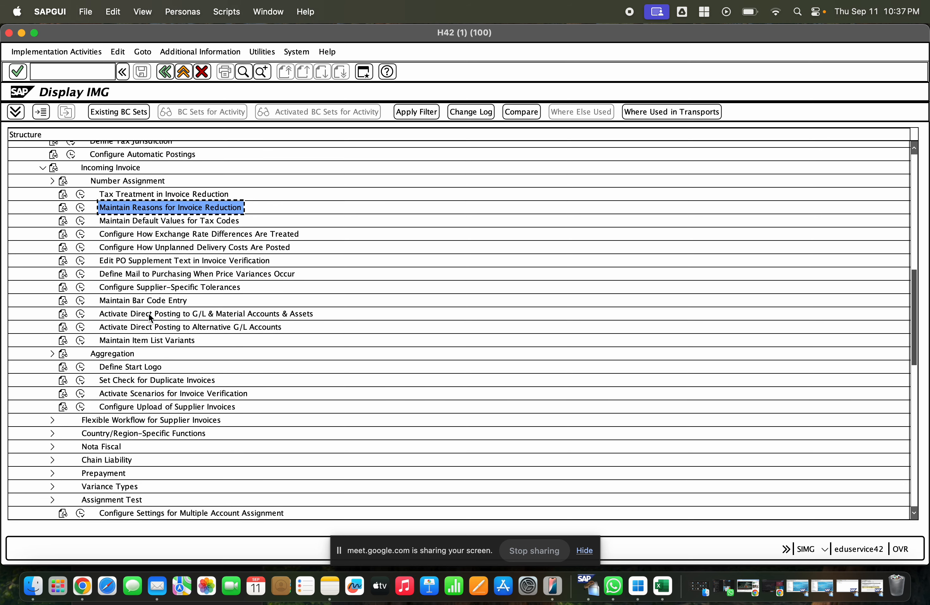
scroll(147, 377, "down", 5)
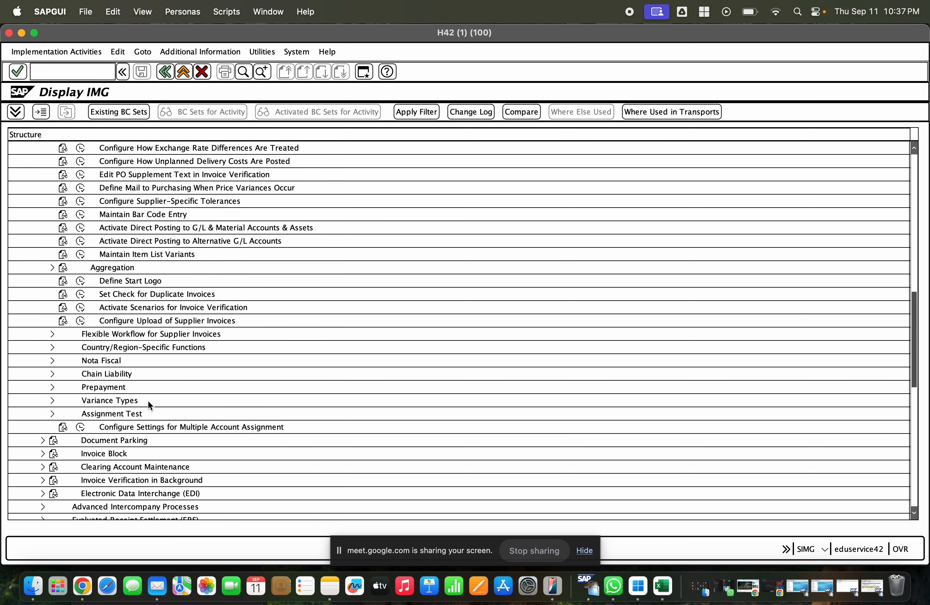
scroll(148, 400, "up", 5)
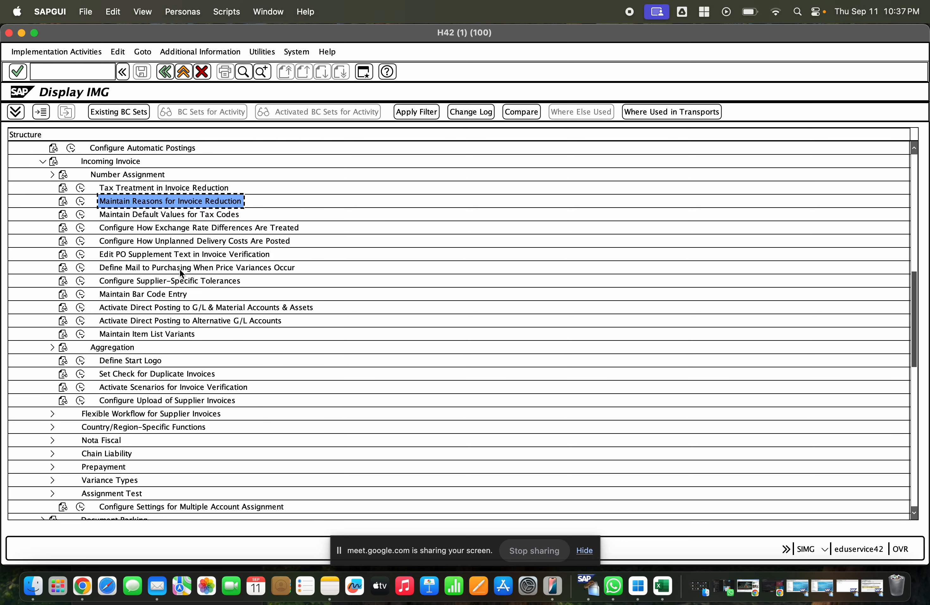
scroll(197, 278, "up", 2)
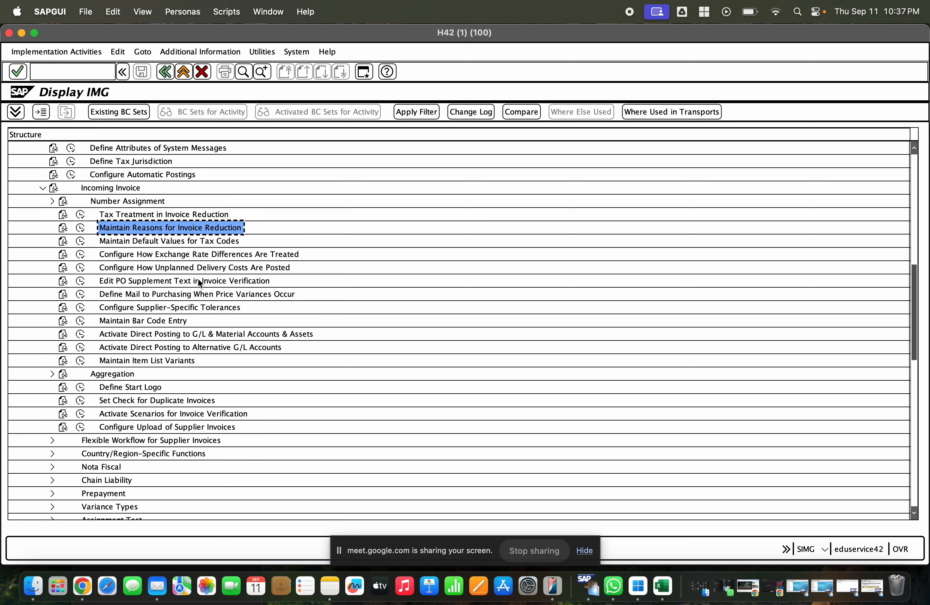
scroll(198, 279, "up", 4)
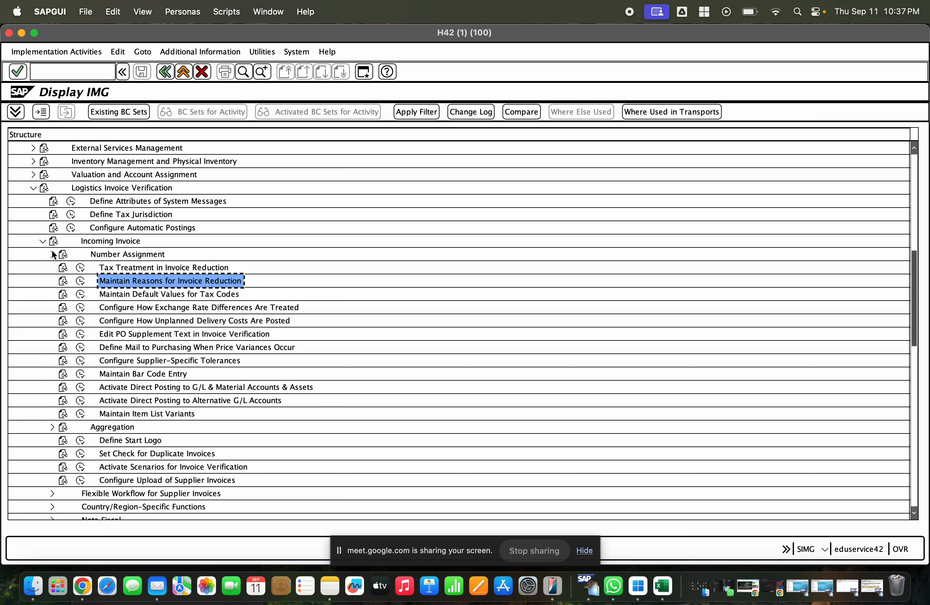
left_click(53, 253)
left_click(140, 268)
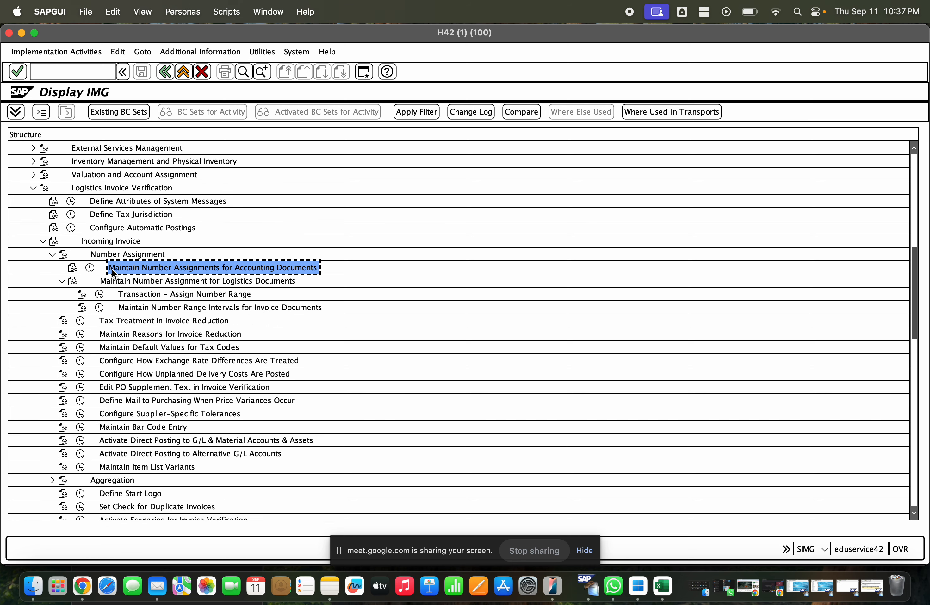
- Display the number range intervals for invoice documents, object RE_BELEG, and go back
left_click(99, 308)
left_click(73, 163)
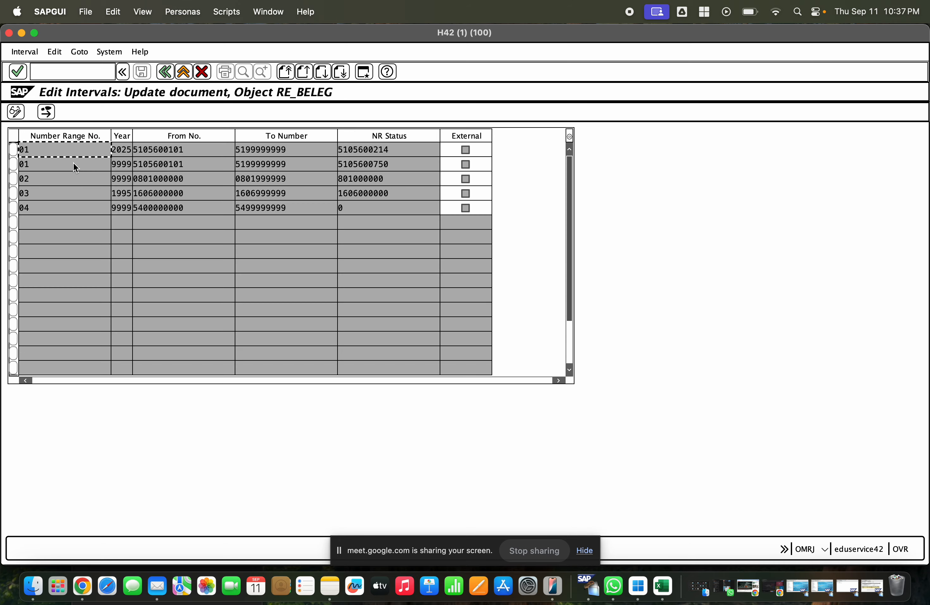
left_click(179, 212)
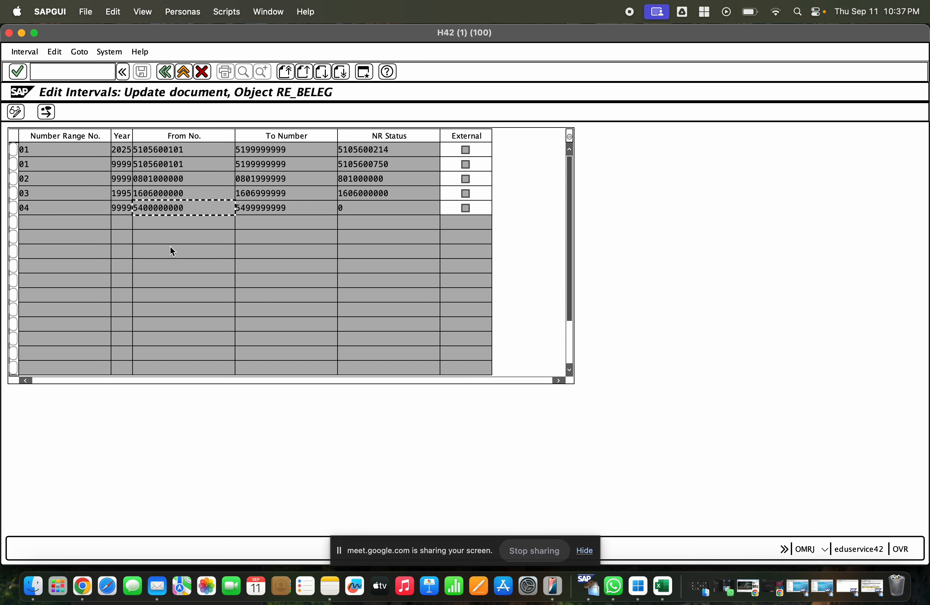
key("F3")
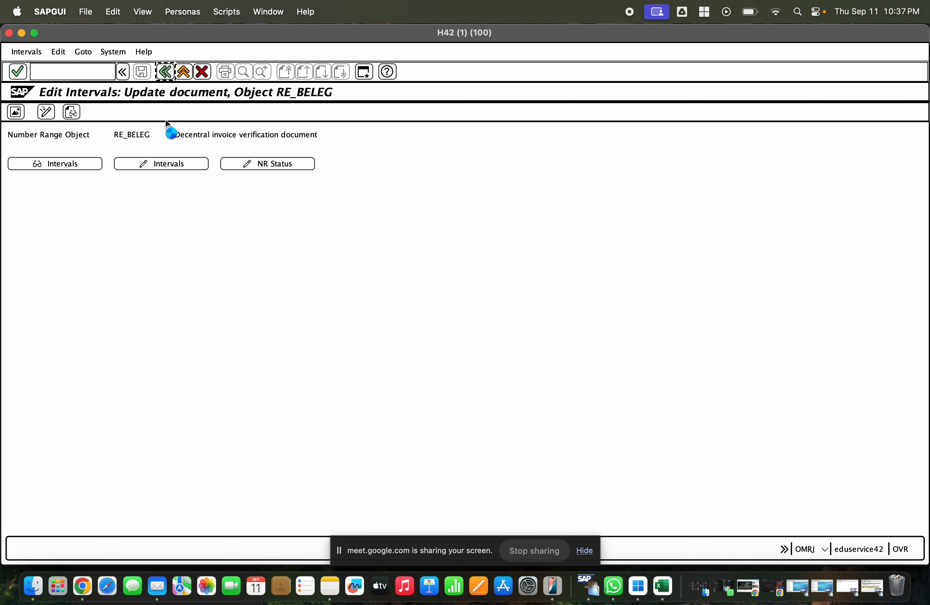
- In Maintain Number Assignments for Accounting Documents, check the document types and open the number range for document type in FI
left_click(89, 267)
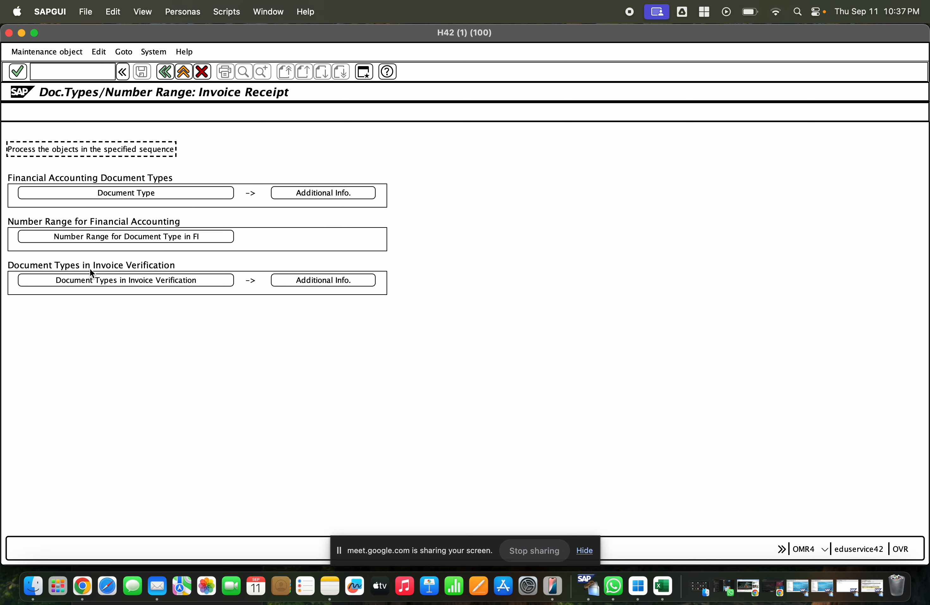
left_click(159, 194)
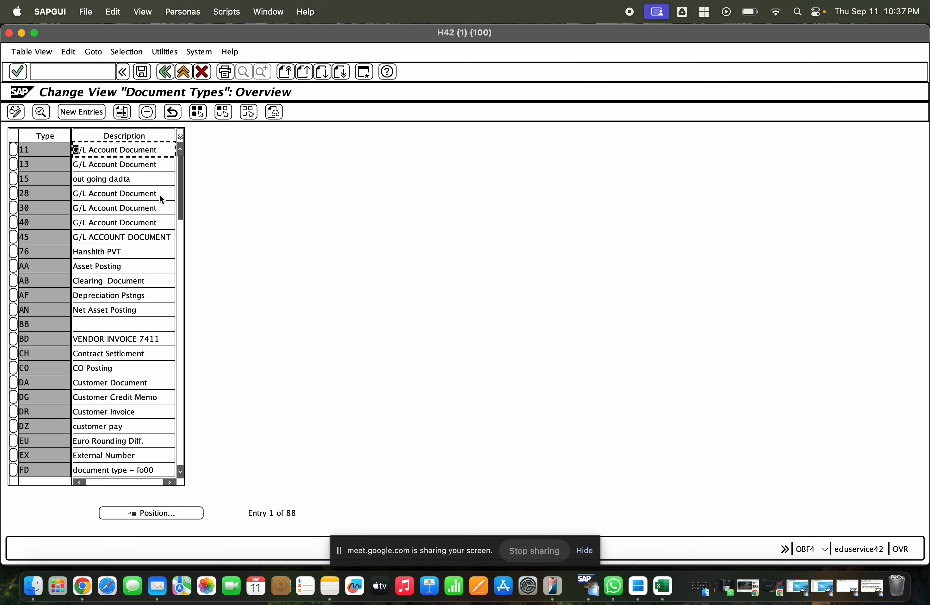
key("F3")
left_click(161, 236)
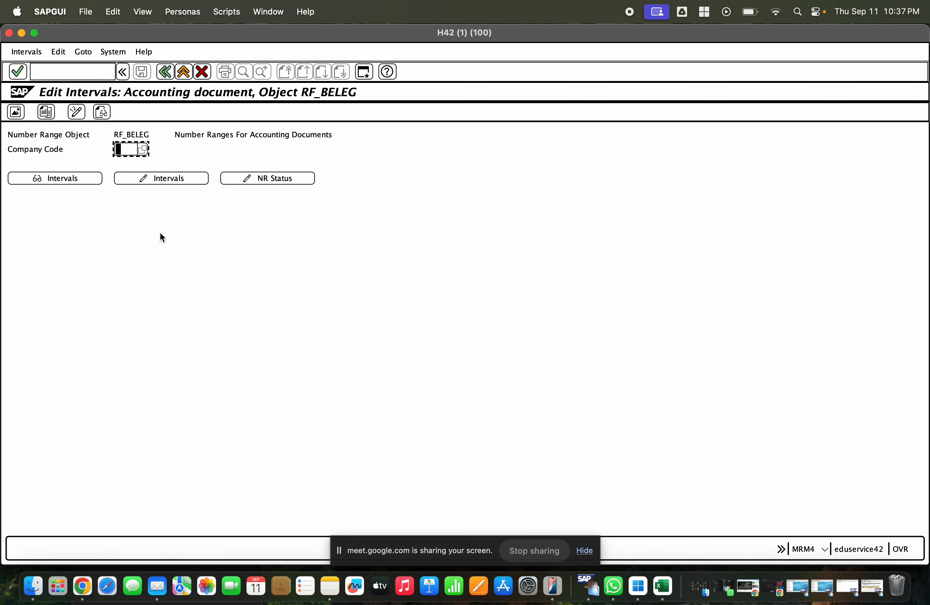
- Display the RF_BELEG accounting document number range intervals for company code RAMA, and go back to the initial screen
type("rama")
key("Return")
left_click(50, 178)
key("F3")
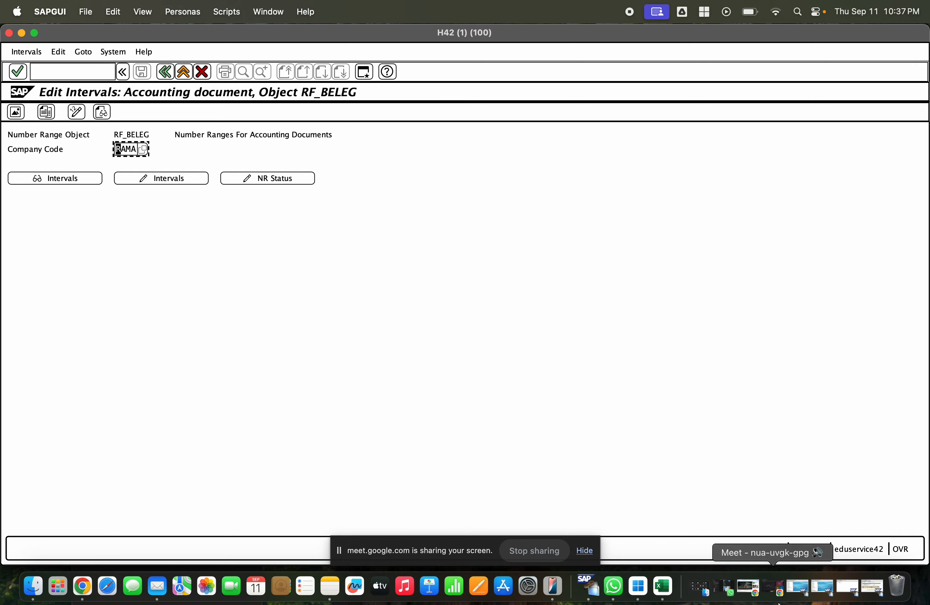
- Switch to the other SAP sessions, leave number range object maintenance and the purchase order display, and start transaction MIRO
left_click(876, 586)
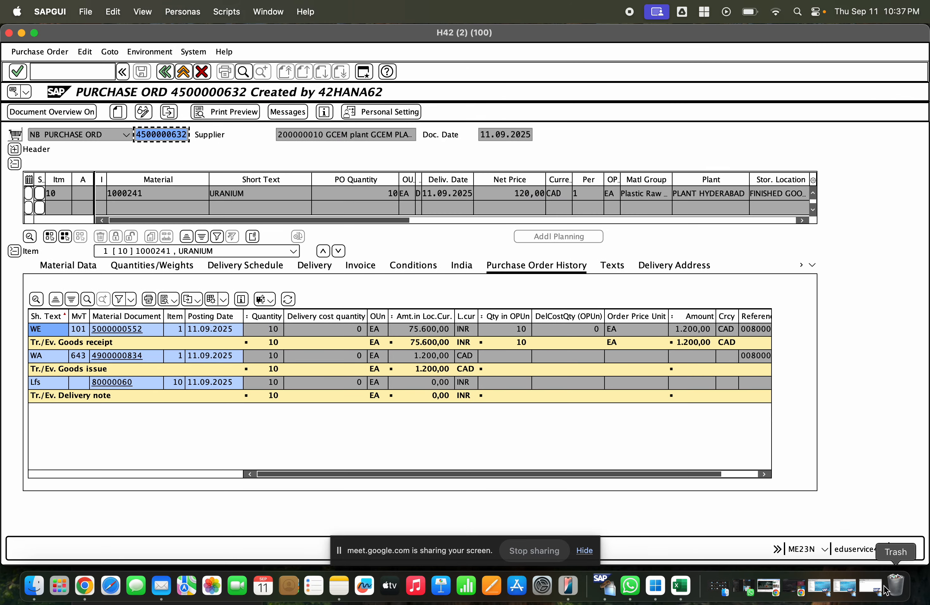
left_click(870, 586)
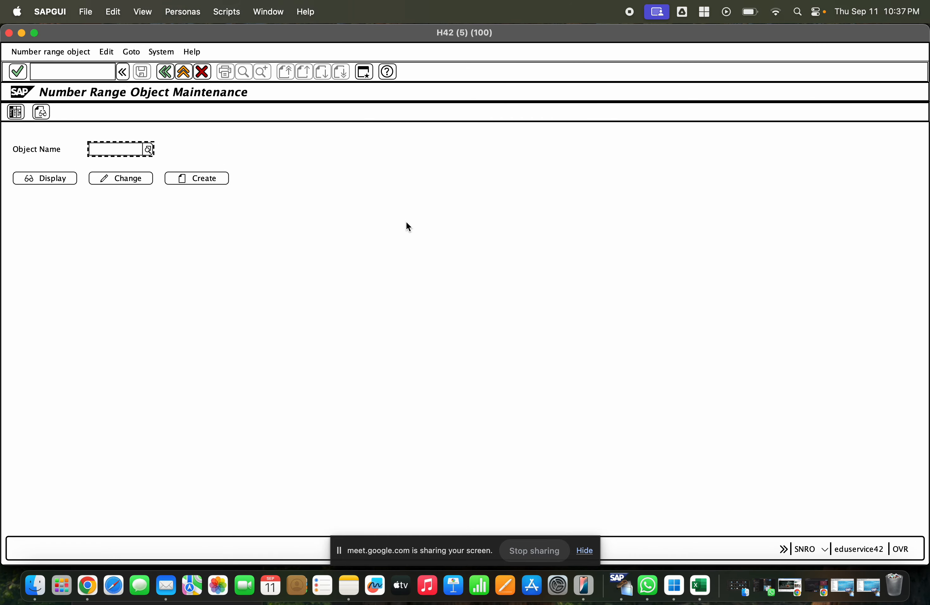
left_click(186, 73)
key("Return")
left_click(191, 73)
left_click(192, 73)
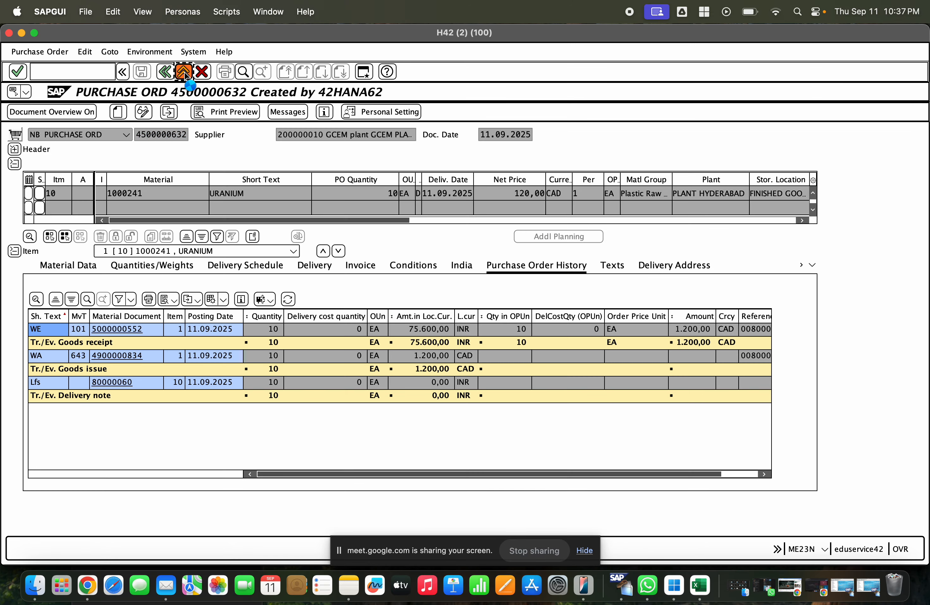
type("miro")
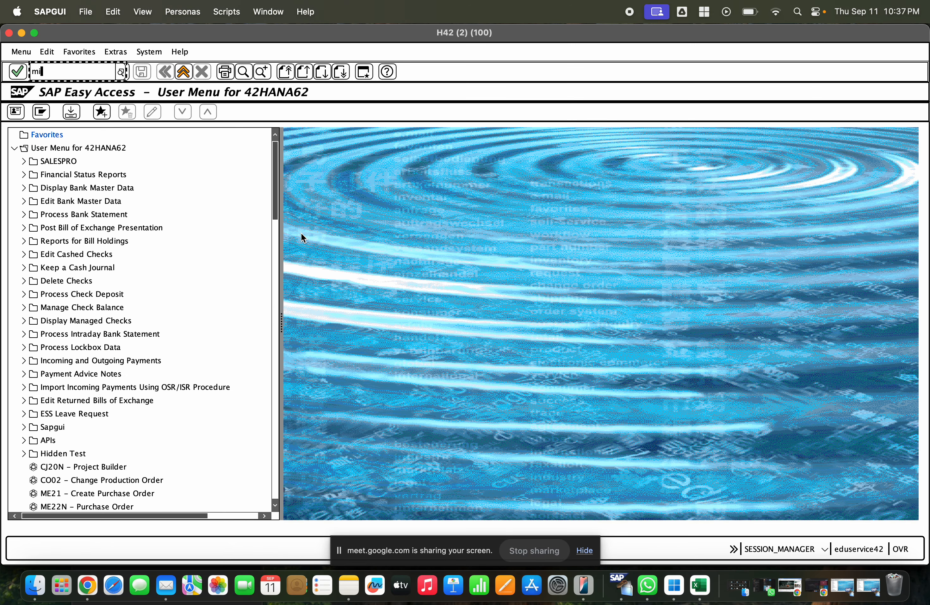
key("Return")
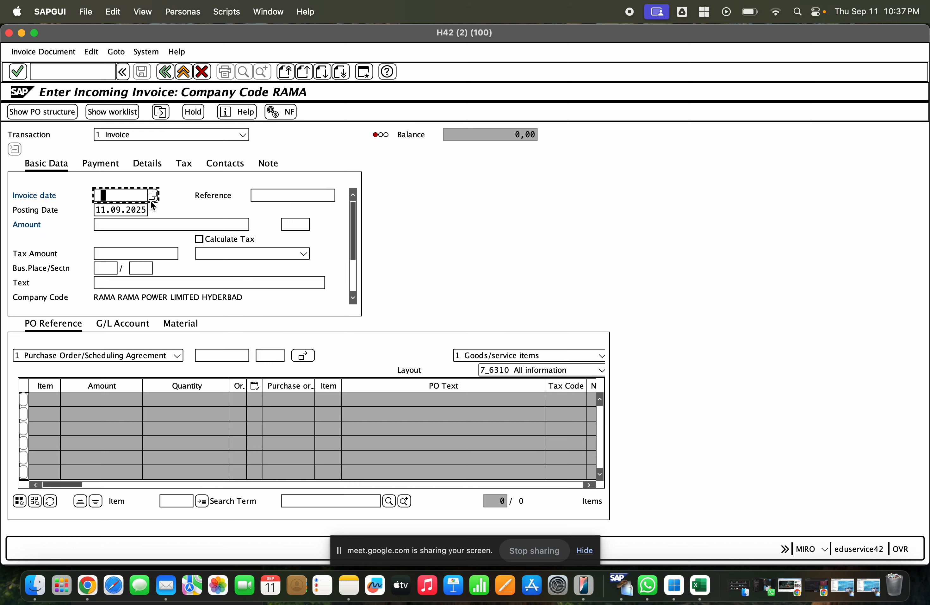
- Try to enter an invoice dated 05.09.2025 with reference to the URANIUM purchase order
left_click(136, 197)
left_click(137, 210)
left_click(229, 356)
left_click(232, 371)
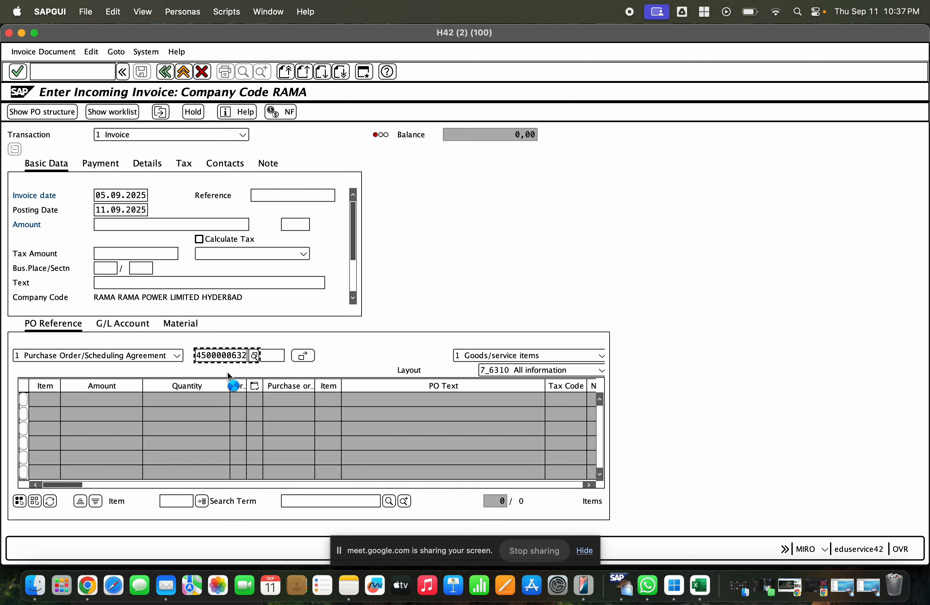
key("Return")
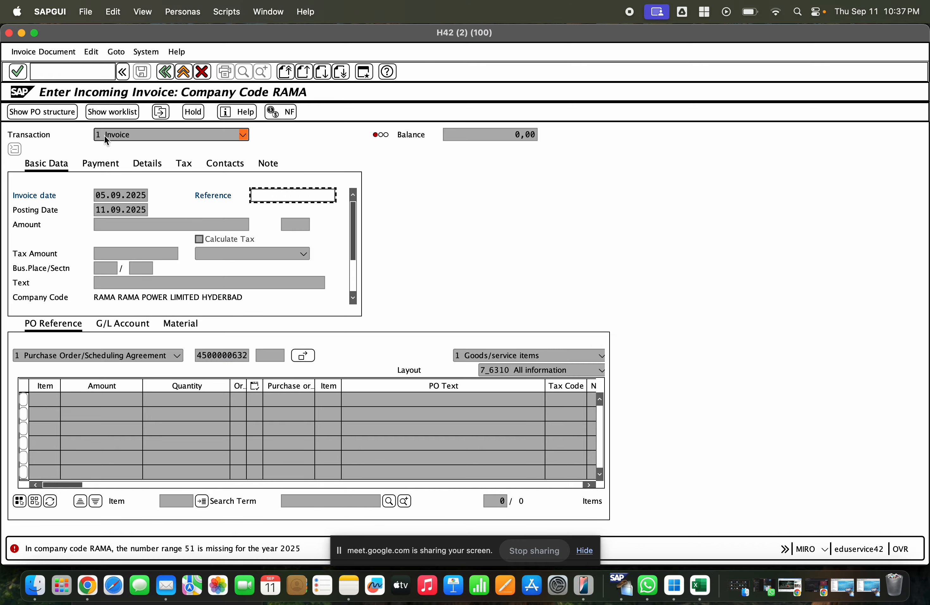
left_click(21, 33)
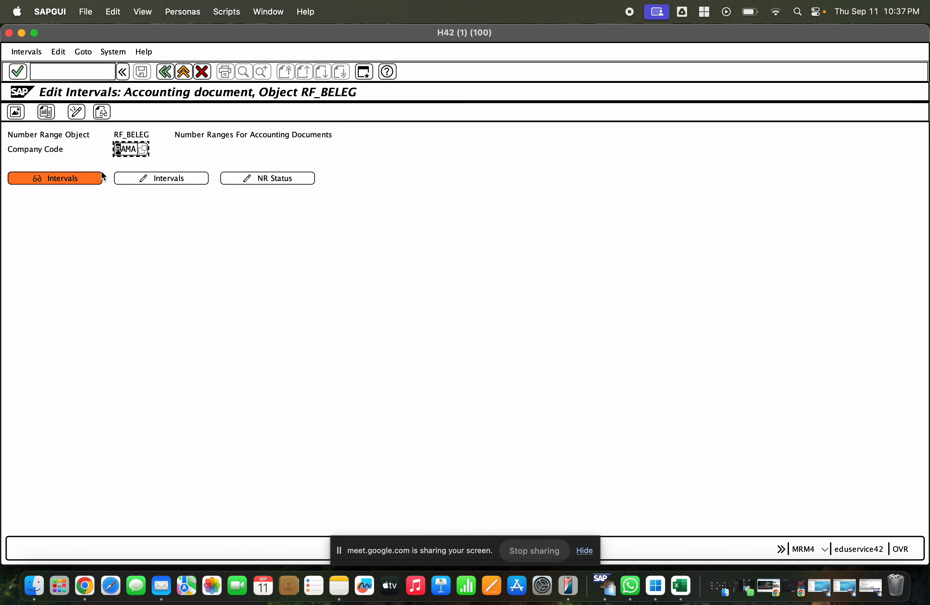
left_click(159, 178)
left_click(15, 209)
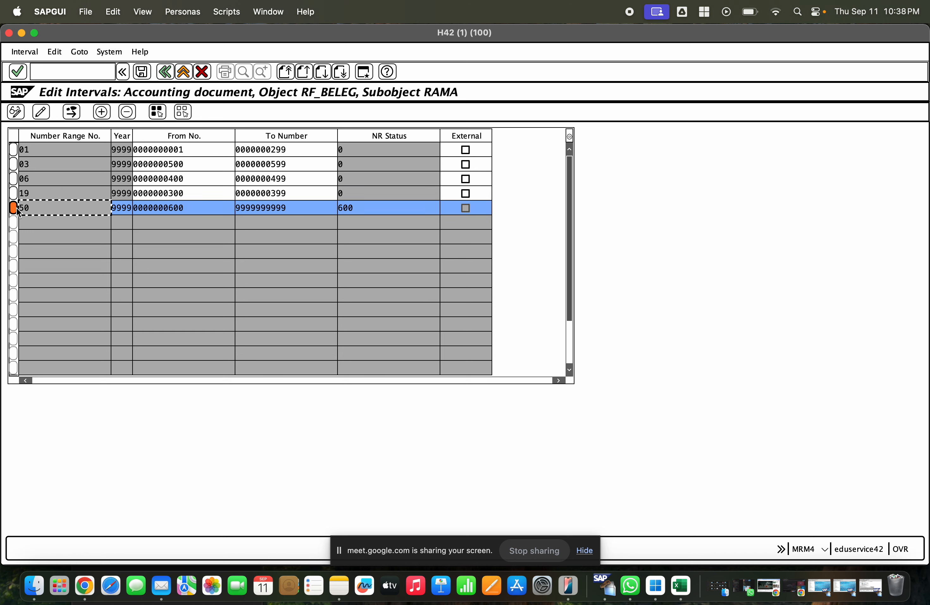
left_click(13, 208)
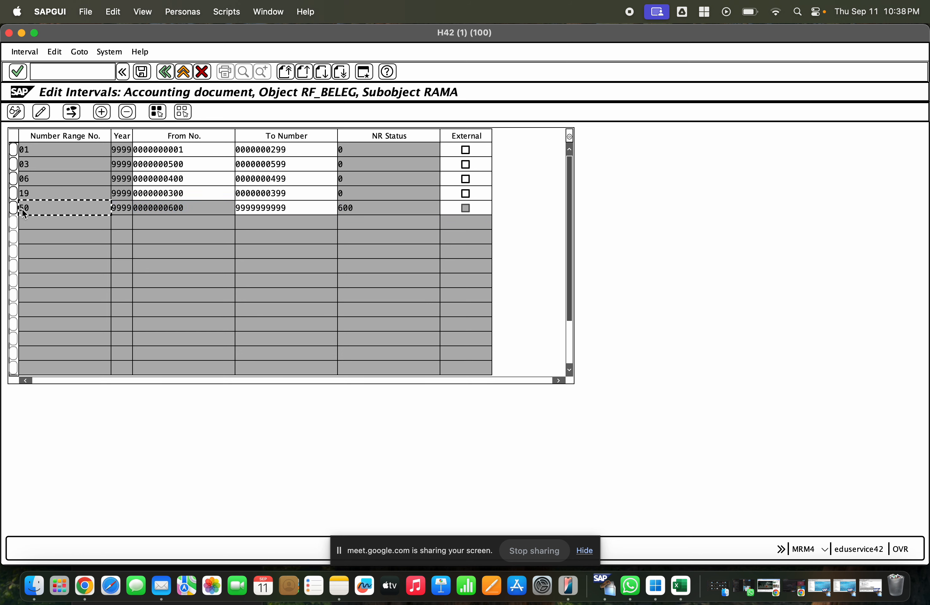
left_click(174, 208)
left_click_drag(294, 208, 237, 208)
type("0000000")
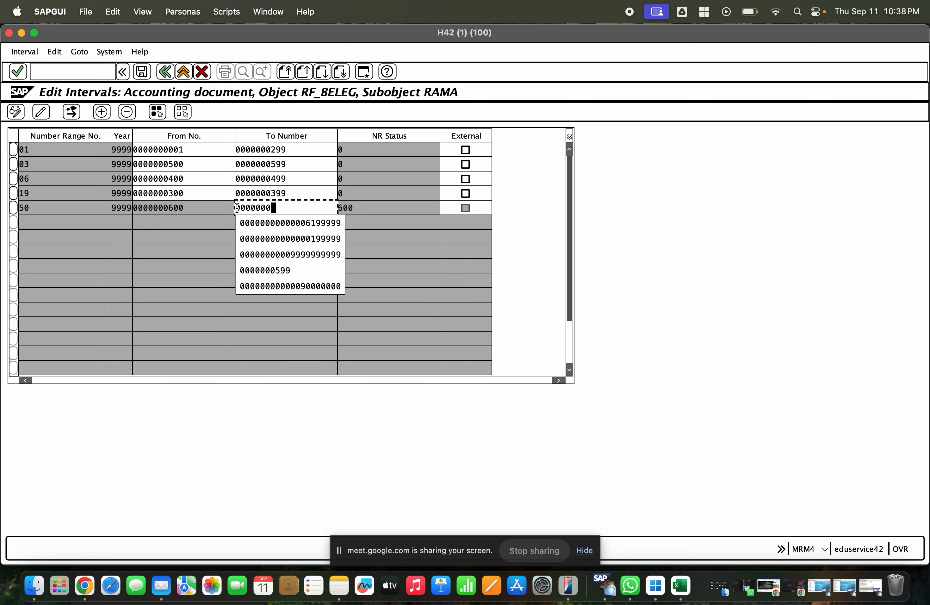
type("699")
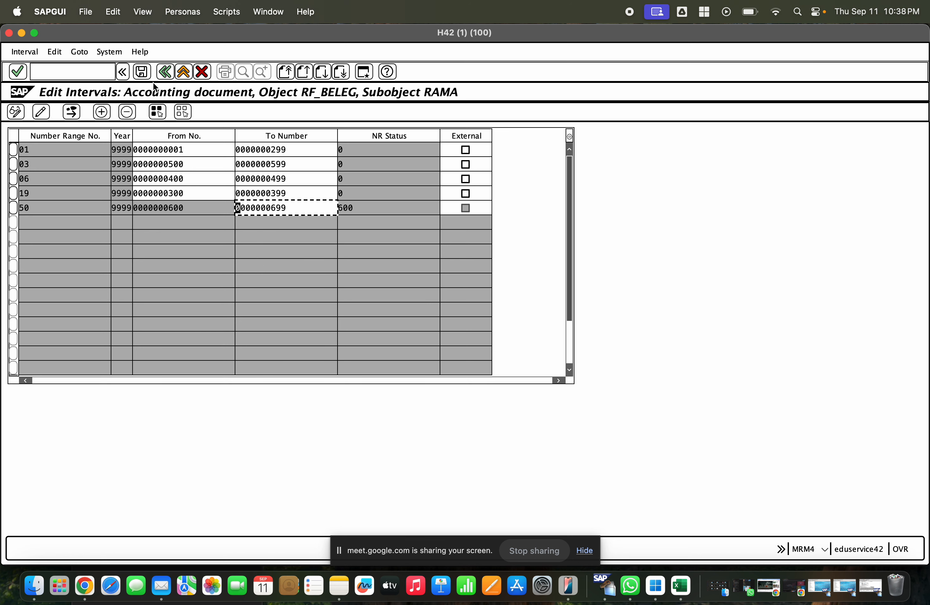
left_click(141, 72)
left_click(415, 275)
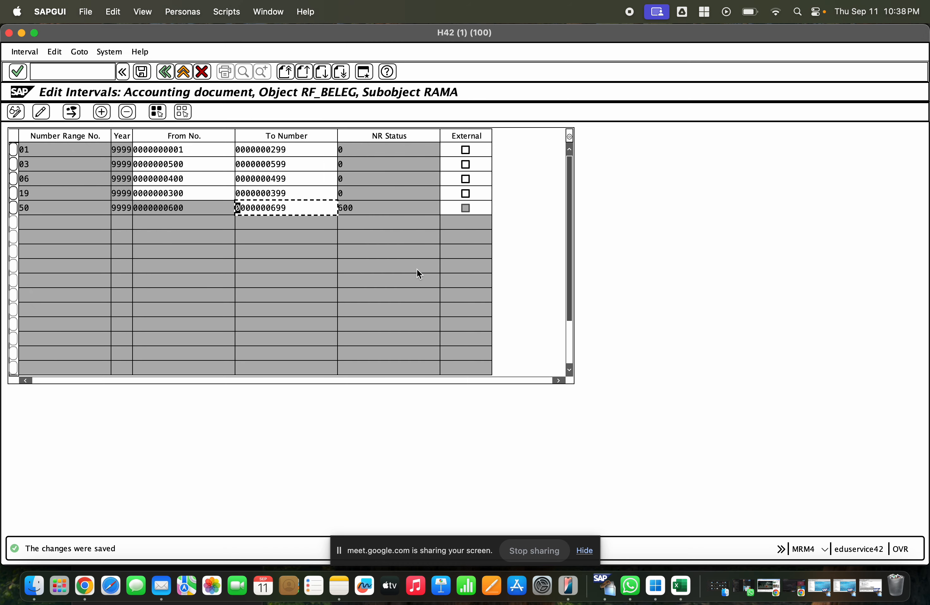
left_click(24, 52)
left_click(67, 136)
key("Tab")
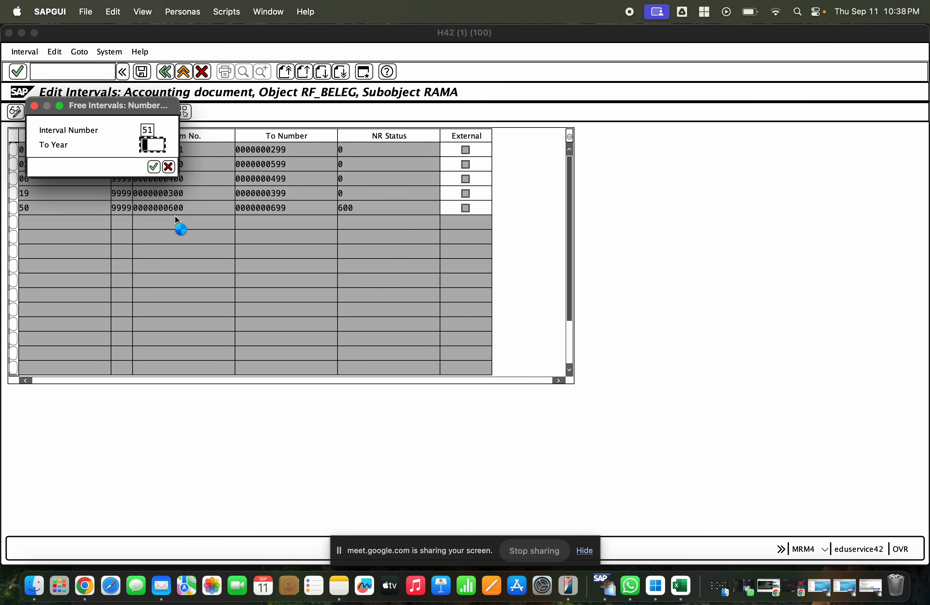
type("2025")
key("Return")
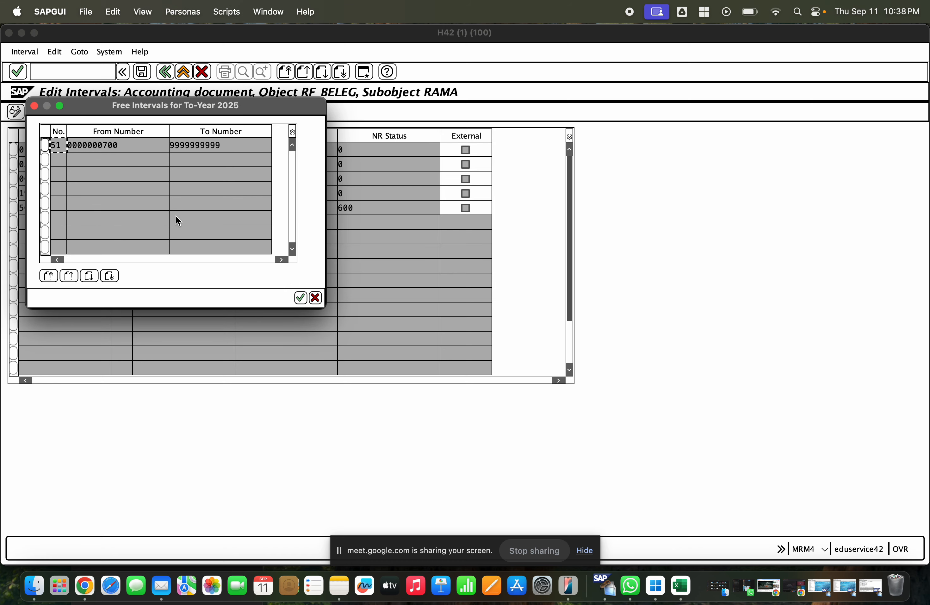
double_click(81, 145)
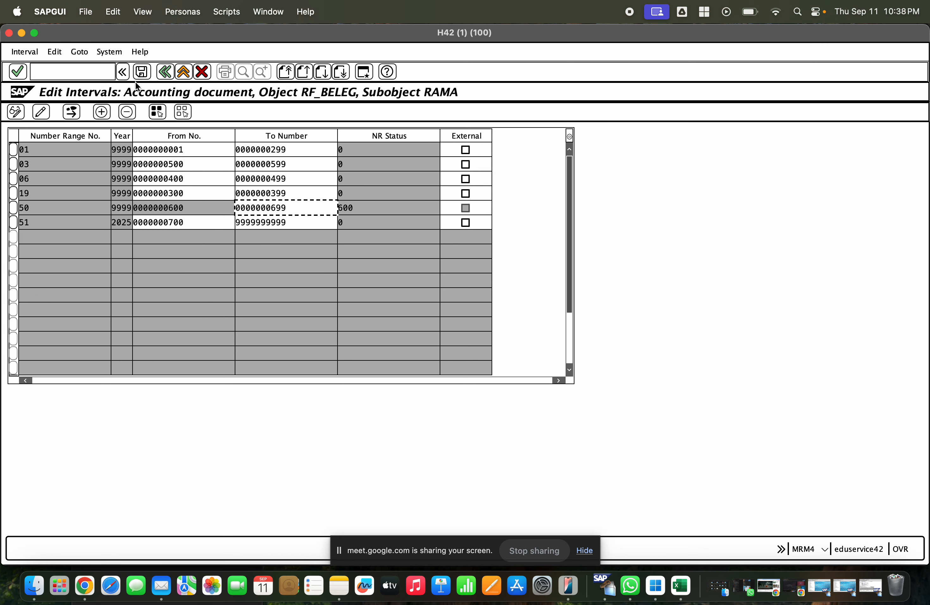
left_click(141, 72)
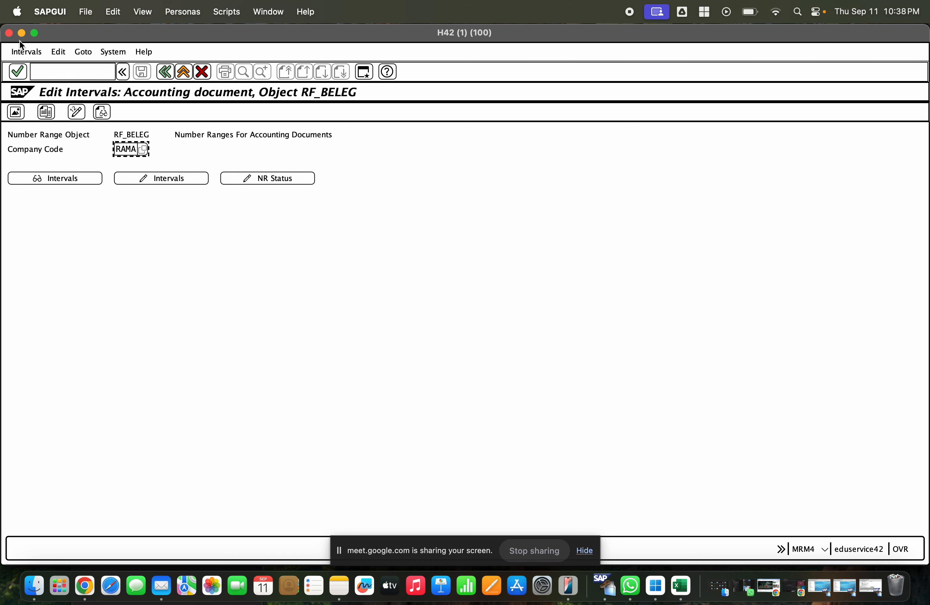
- Return to the MIRO session, retry the URANIUM purchase order invoice and exit the Cancel dialog
left_click(21, 33)
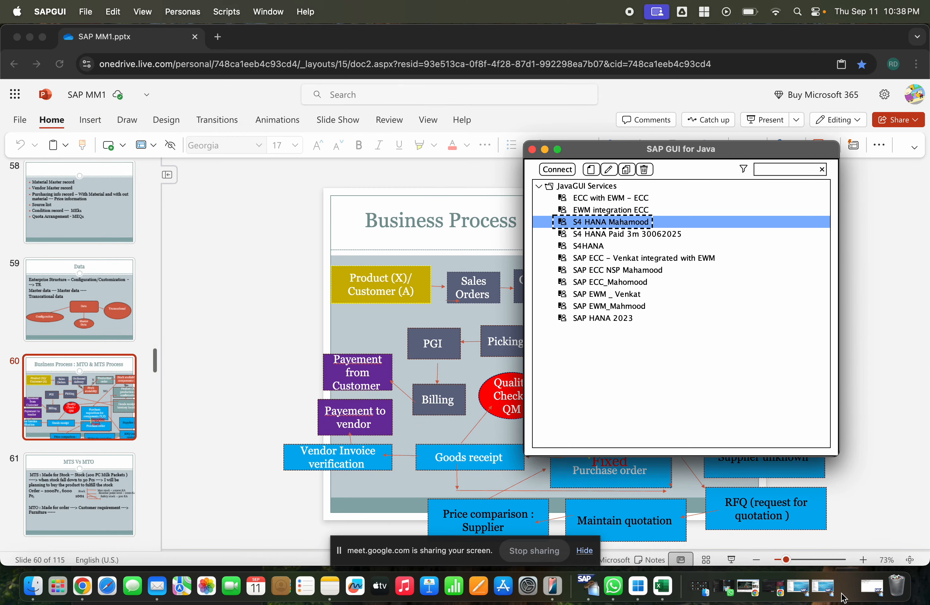
left_click(841, 595)
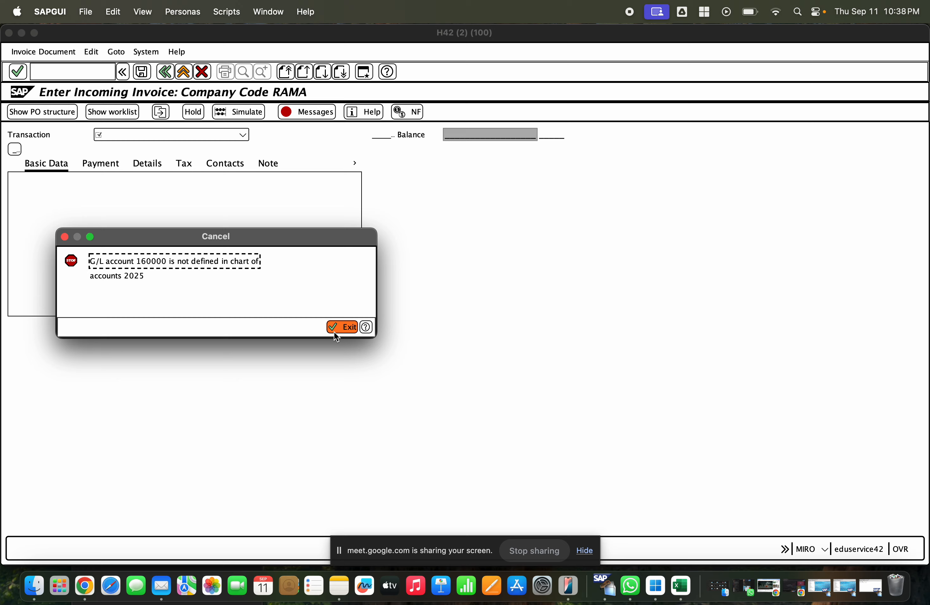
left_click(334, 332)
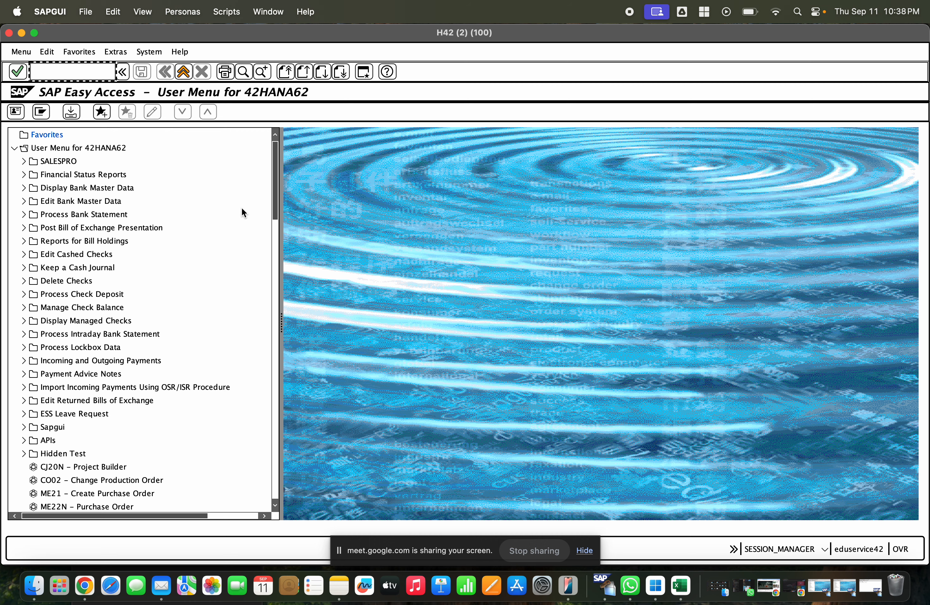
- Return to the number range session, leave the number range and IMG screens, and start transaction FS00
left_click(176, 73)
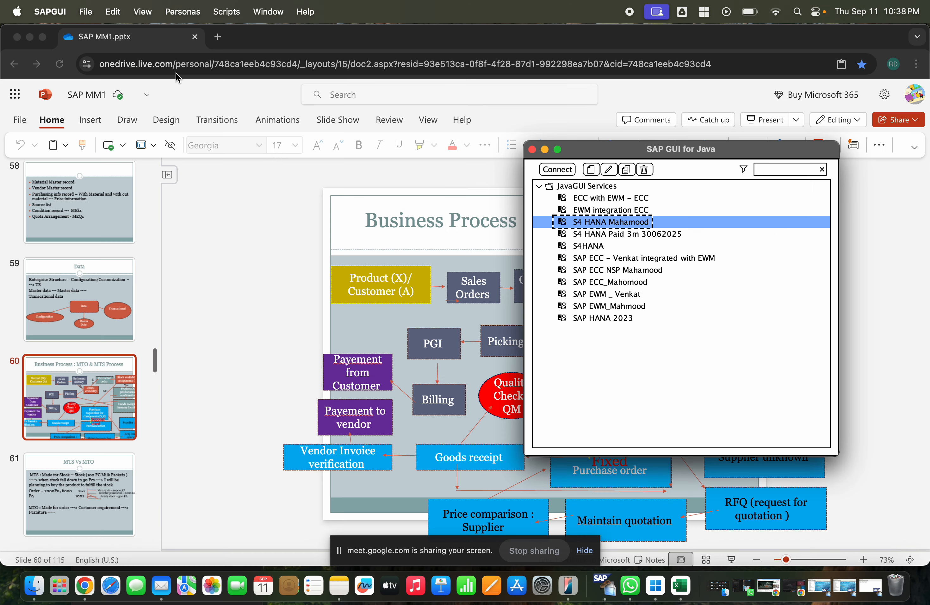
left_click(845, 595)
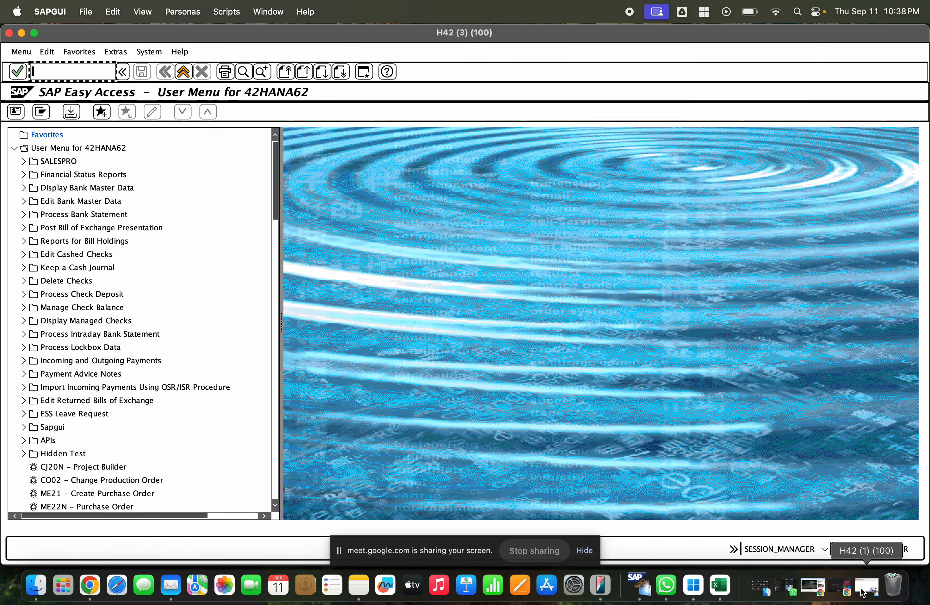
left_click(821, 586)
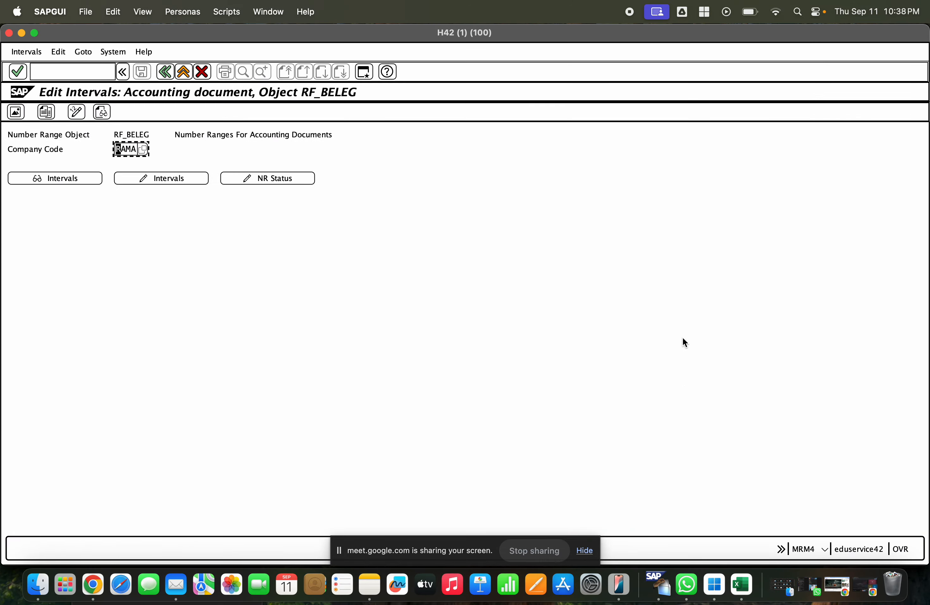
left_click(182, 73)
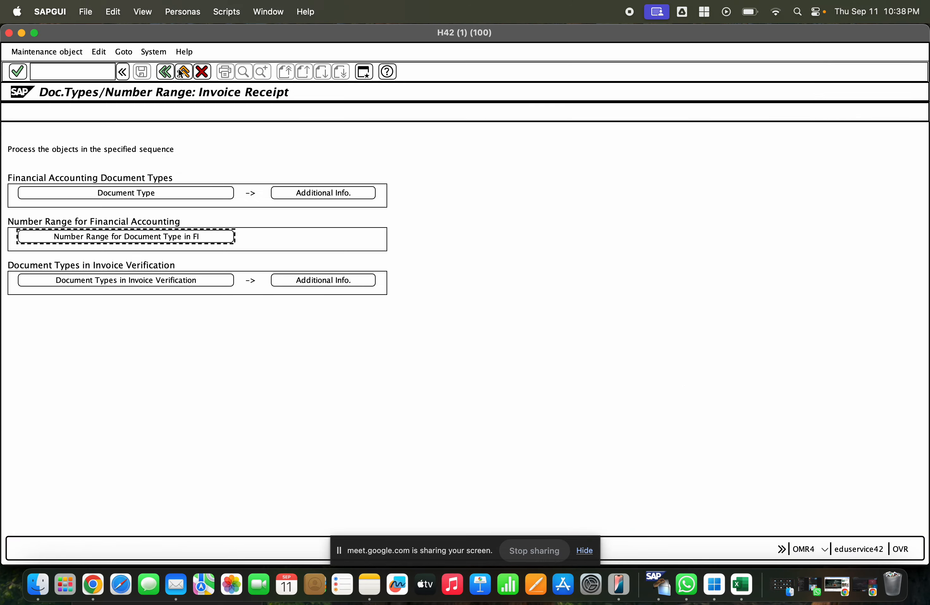
left_click(182, 72)
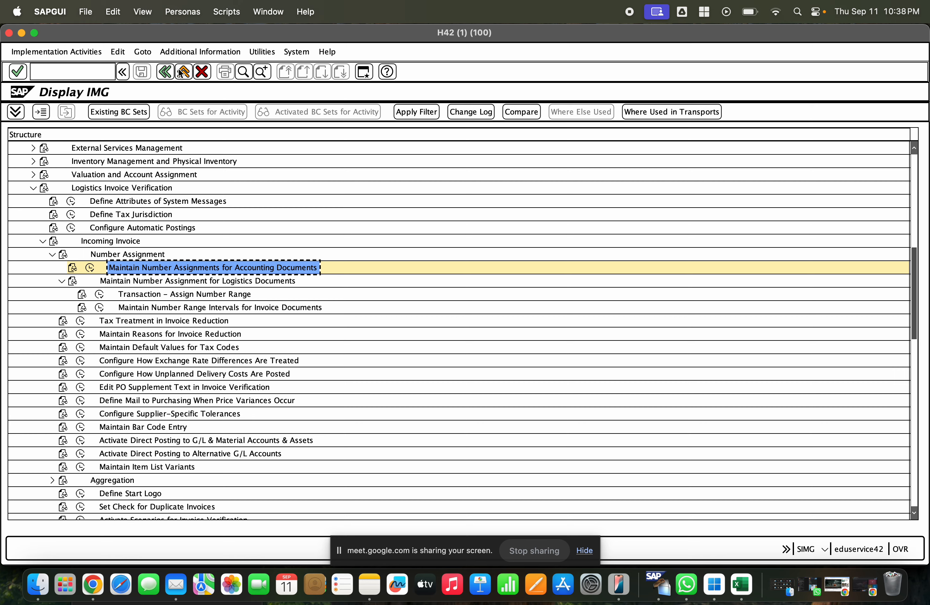
left_click(182, 72)
left_click(181, 73)
type("ml")
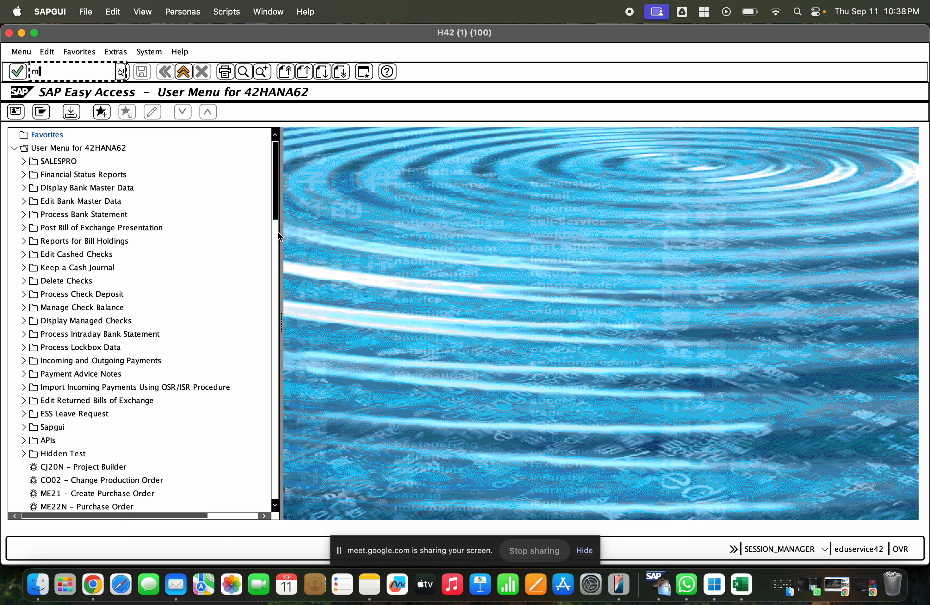
key("BackSpace")
key("BackSpace")
type("fs00")
key("Return")
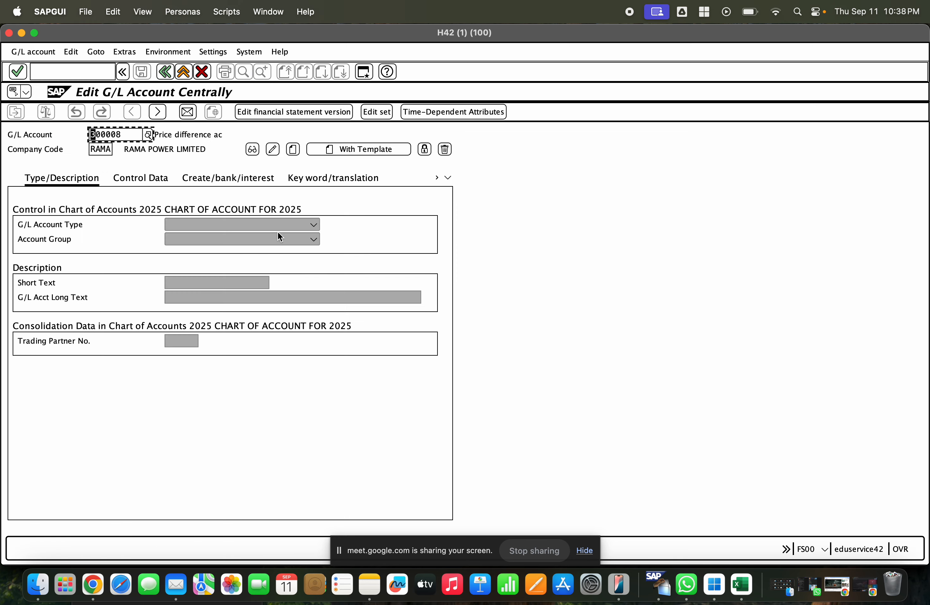
- Look up G/L account 160000 and then 16000000 for company code RAMA
type("160")
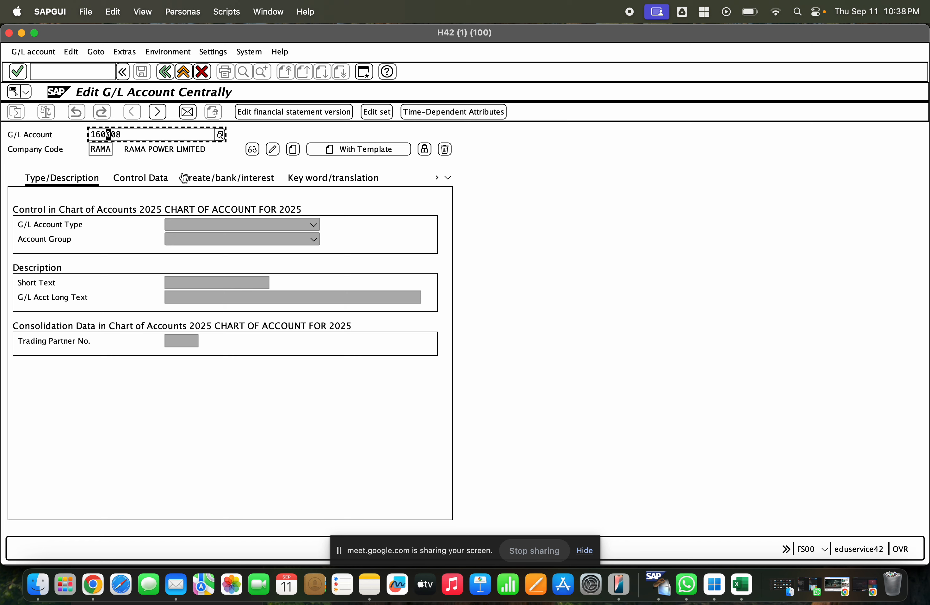
type("000")
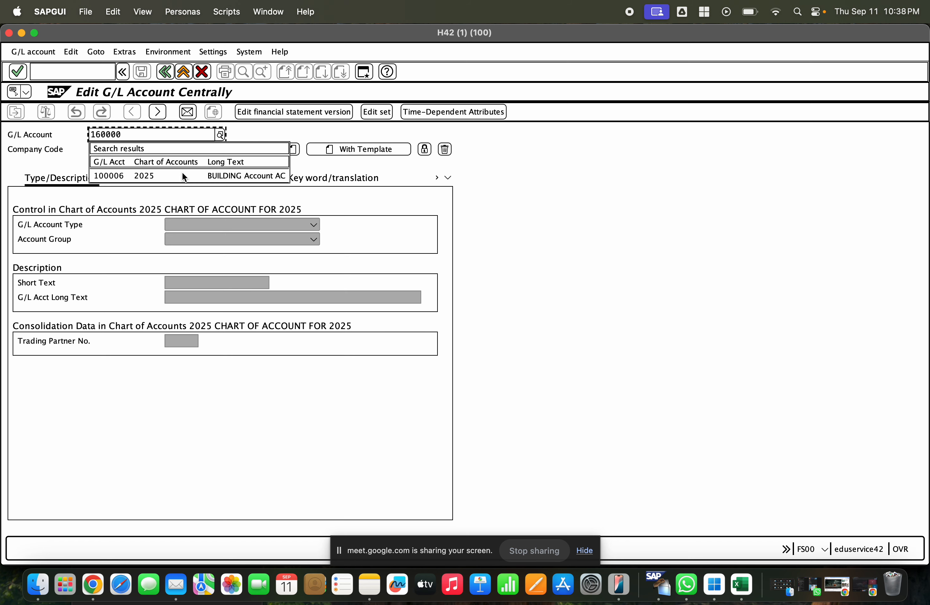
key("BackSpace")
key("BackSpace")
key("BackSpace")
key("BackSpace")
key("BackSpace")
key("BackSpace")
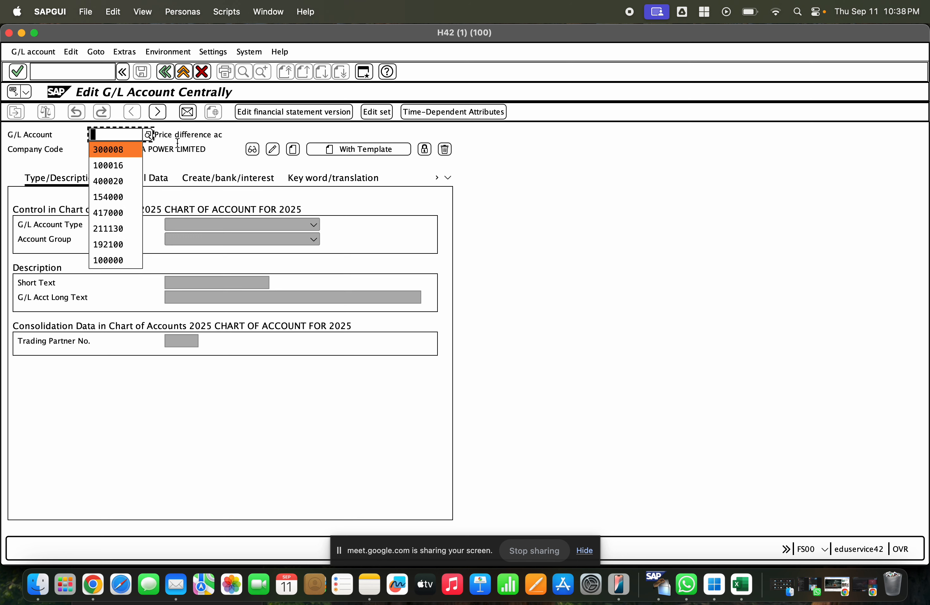
type("16000")
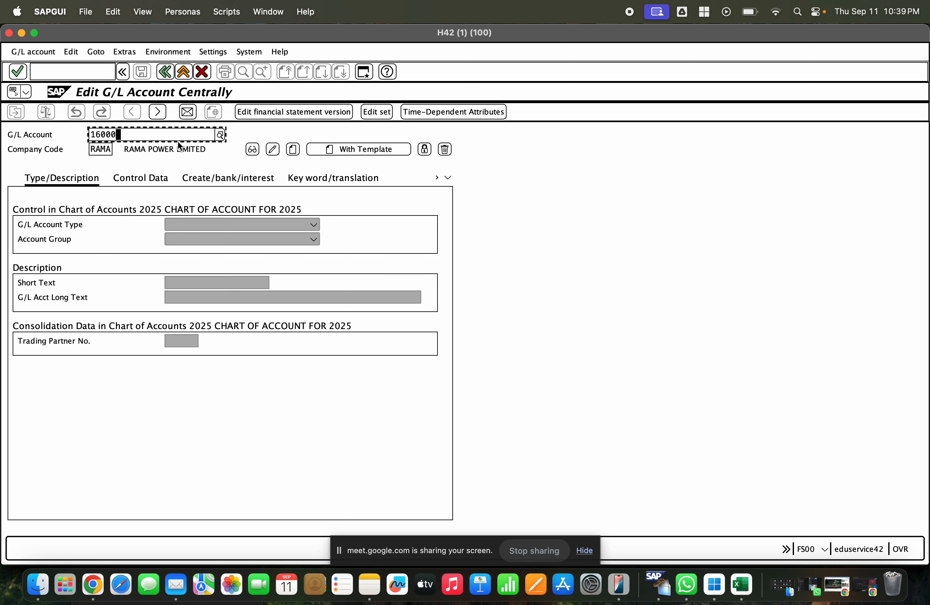
type("000")
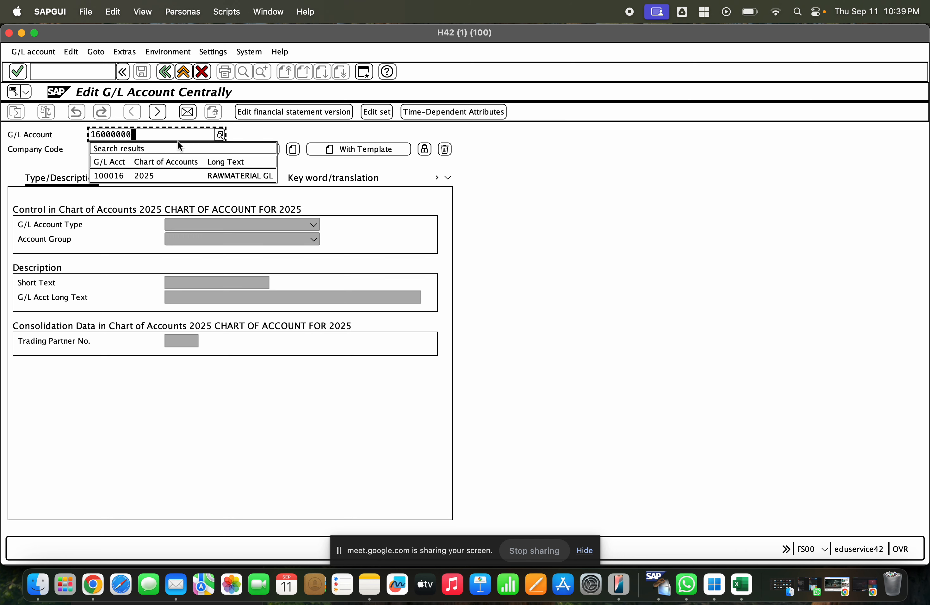
- Leave the G/L account screen and start transaction MIRO again
left_click(183, 71)
type("miro")
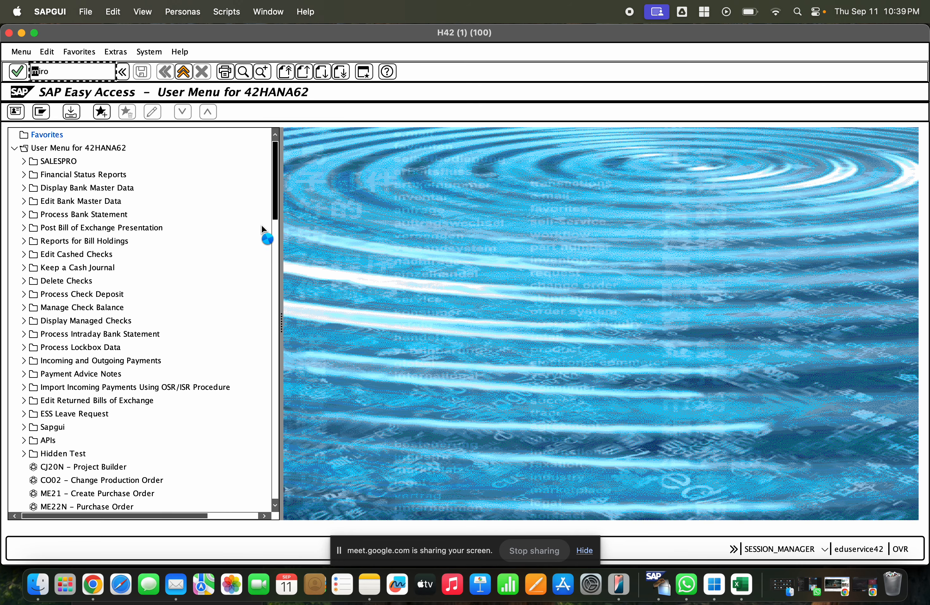
key("Return")
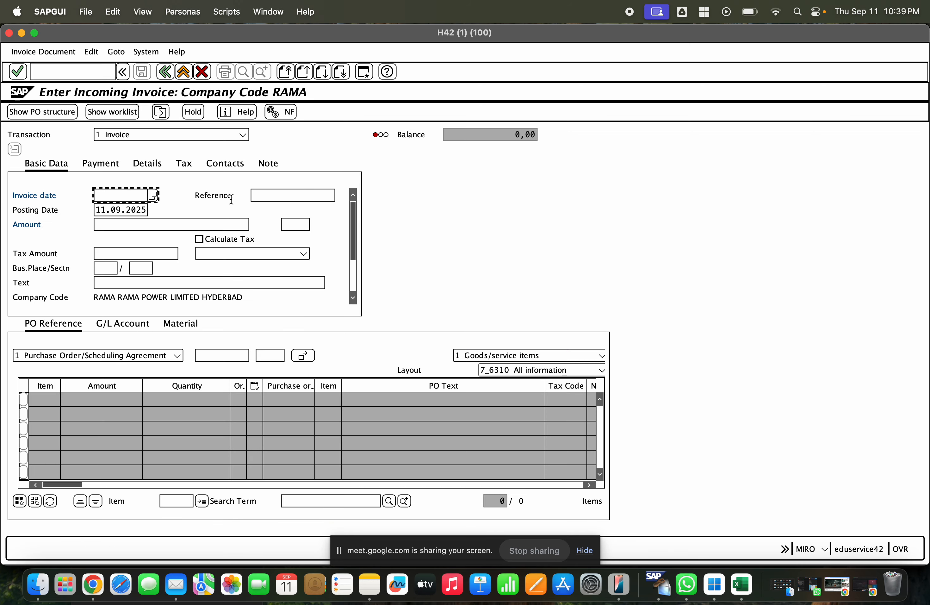
- Retry the invoice by filling in the invoice date and the URANIUM purchase order number from the previously entered values
key("Down")
left_click(139, 210)
left_click(226, 355)
key("Down")
left_click(227, 372)
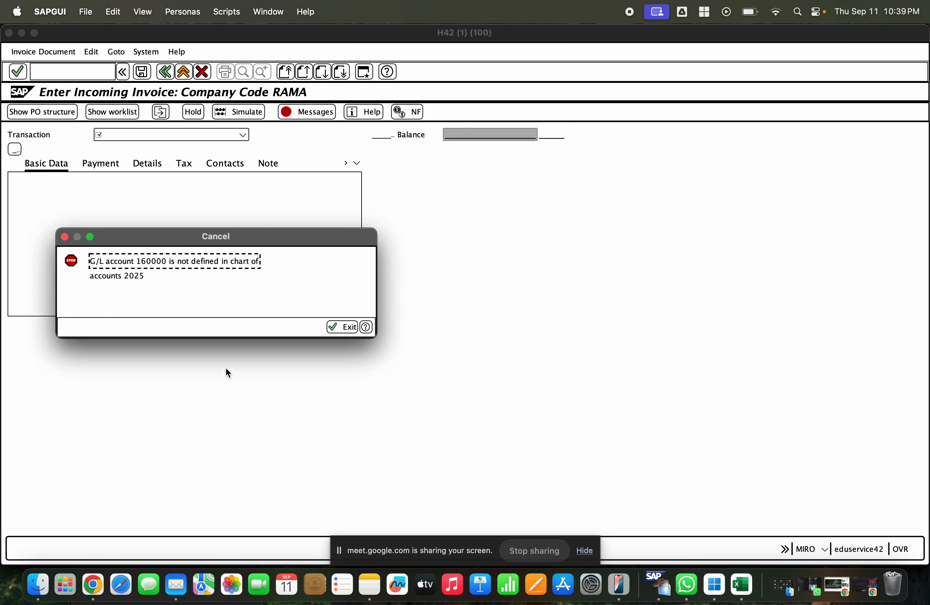
- Copy the account number 160000 from the Cancel dialog and exit the dialog
left_click_drag(166, 262, 142, 262)
double_click(150, 263)
key("super+c")
left_click(333, 329)
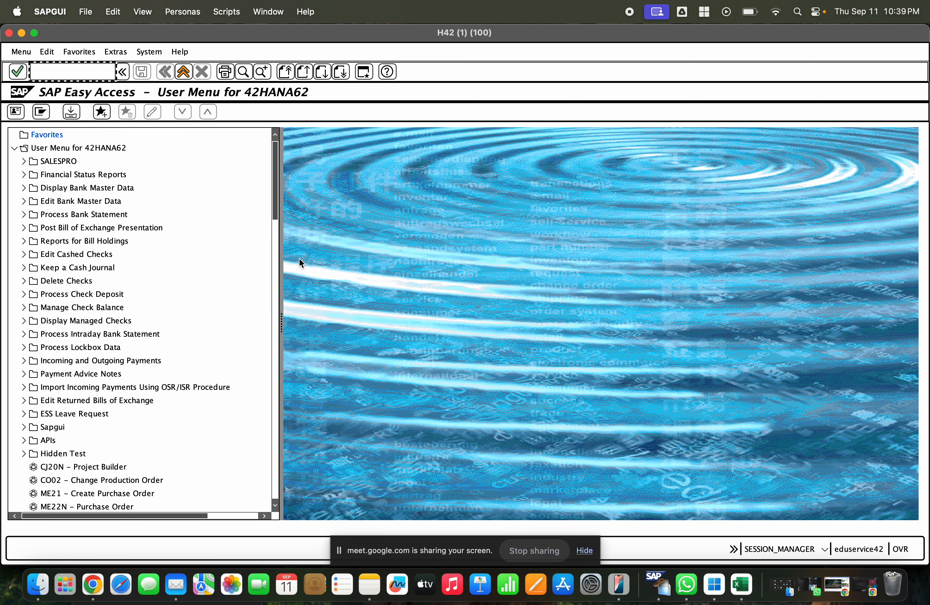
- Start transaction FS00 and look up G/L account 160000 for company code RAMA
type("fs00")
key("Return")
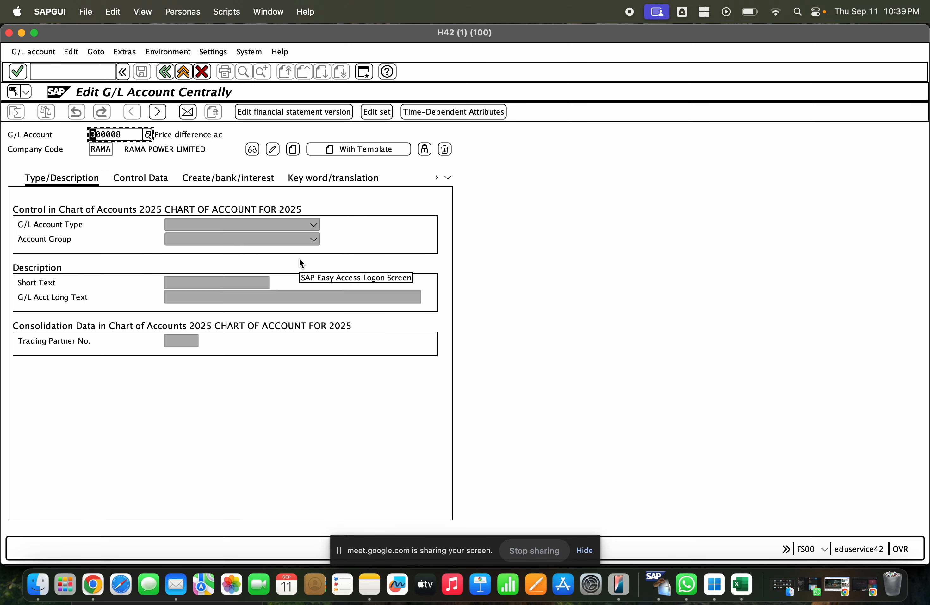
key("super+v")
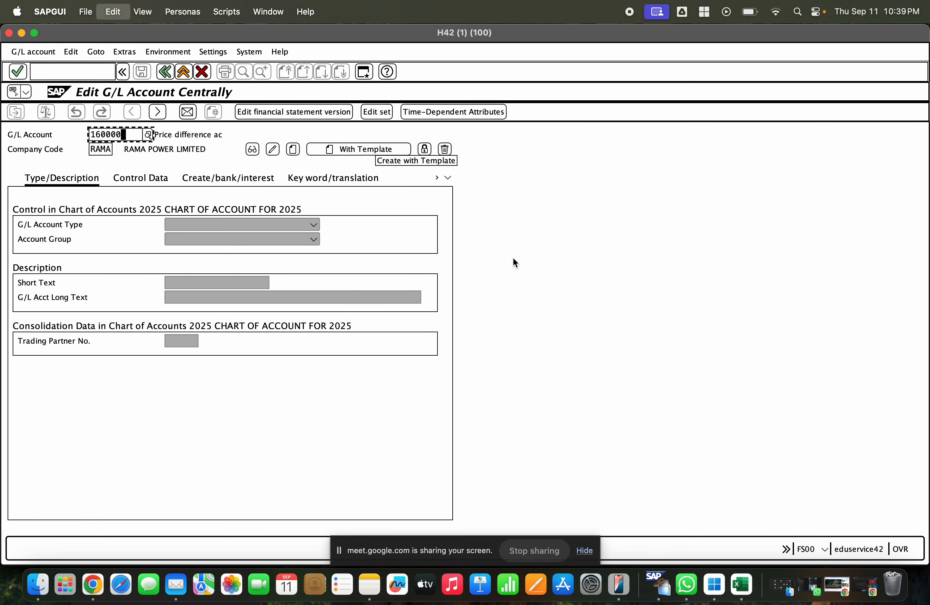
key("Return")
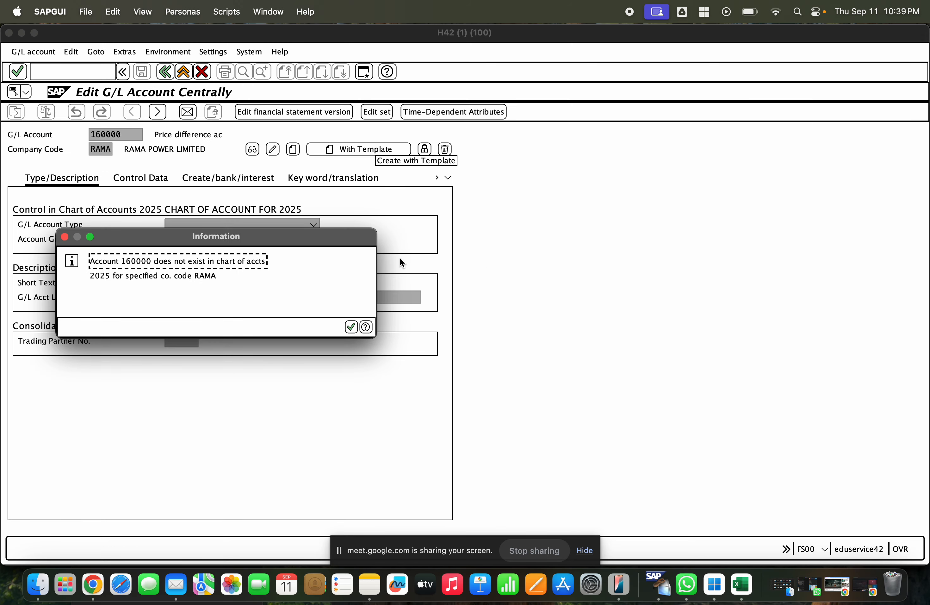
key("Return")
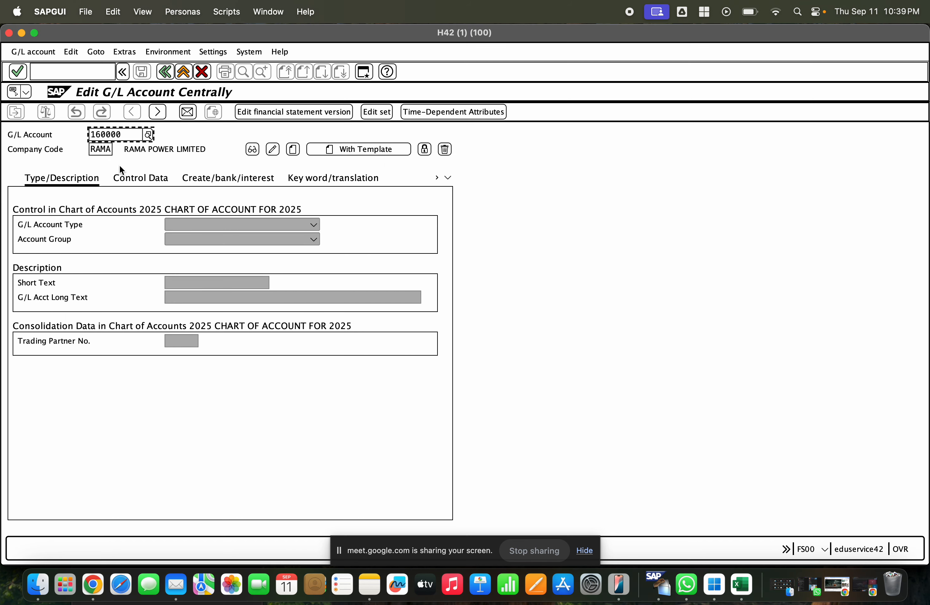
- Clear the company code and open the value search for the G/L account number
left_click(111, 149)
key("BackSpace")
key("BackSpace")
key("BackSpace")
key("BackSpace")
left_click(131, 131)
left_click(152, 134)
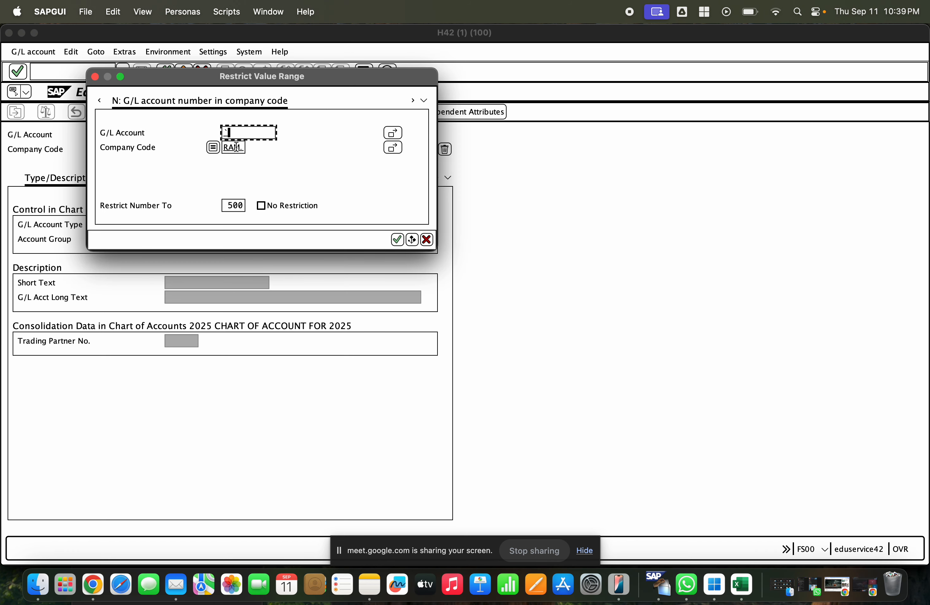
- Remove the existing search restrictions, including company code RAMA, and search for G/L account 160000 across all company codes
key("BackSpace")
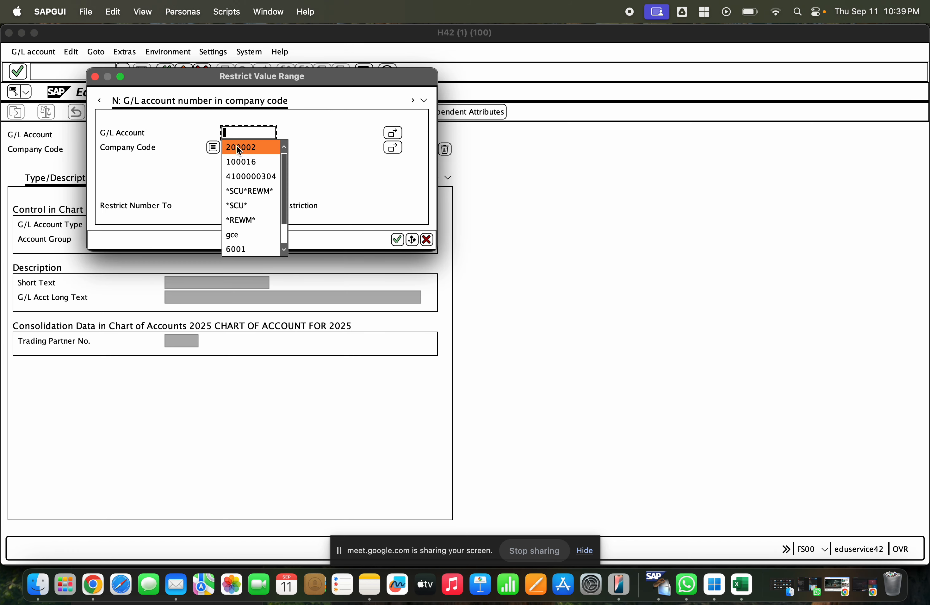
key("Tab")
key("shift+Tab")
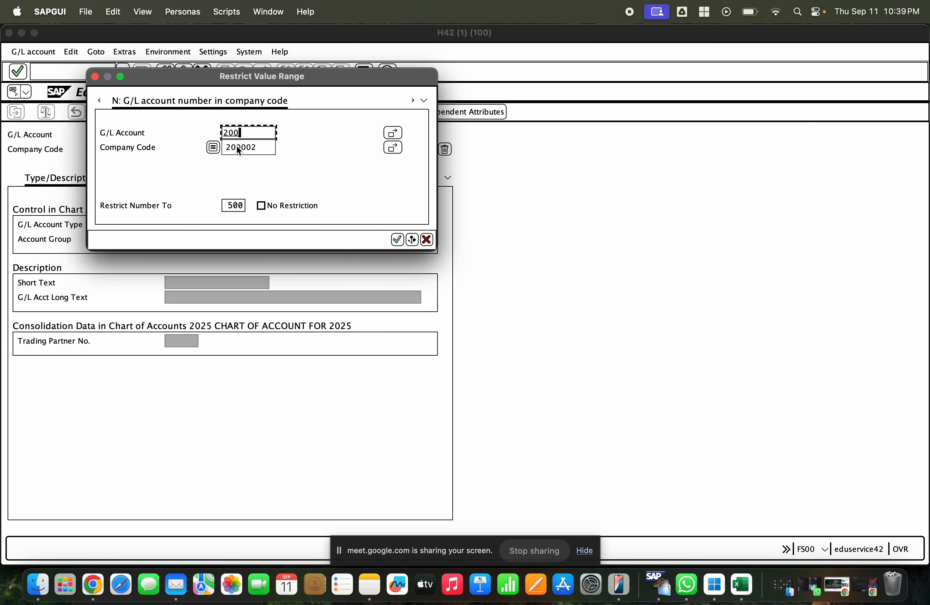
key("BackSpace")
key("BackSpace")
key("BackSpace")
key("Escape")
key("Tab")
key("Tab")
key("Tab")
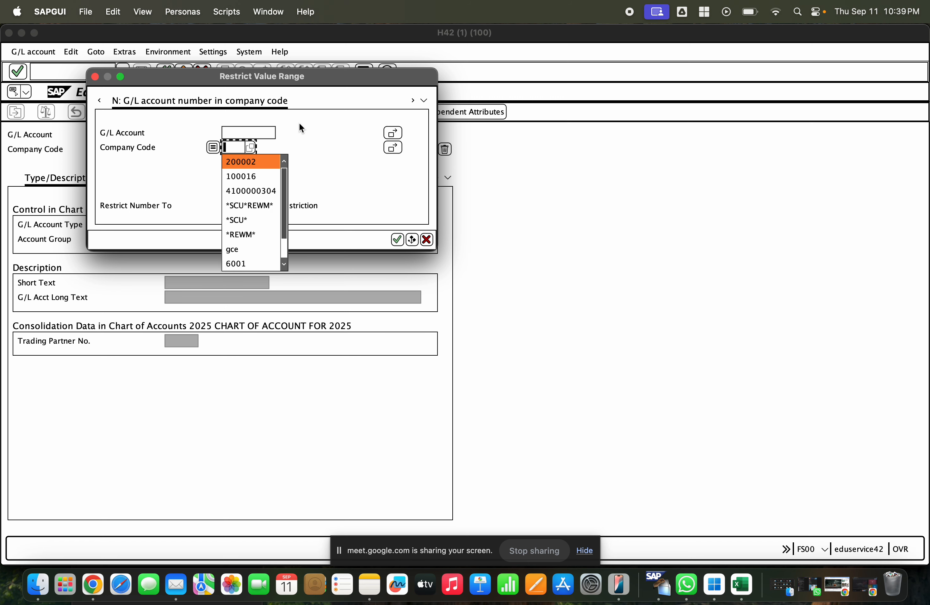
left_click(275, 133)
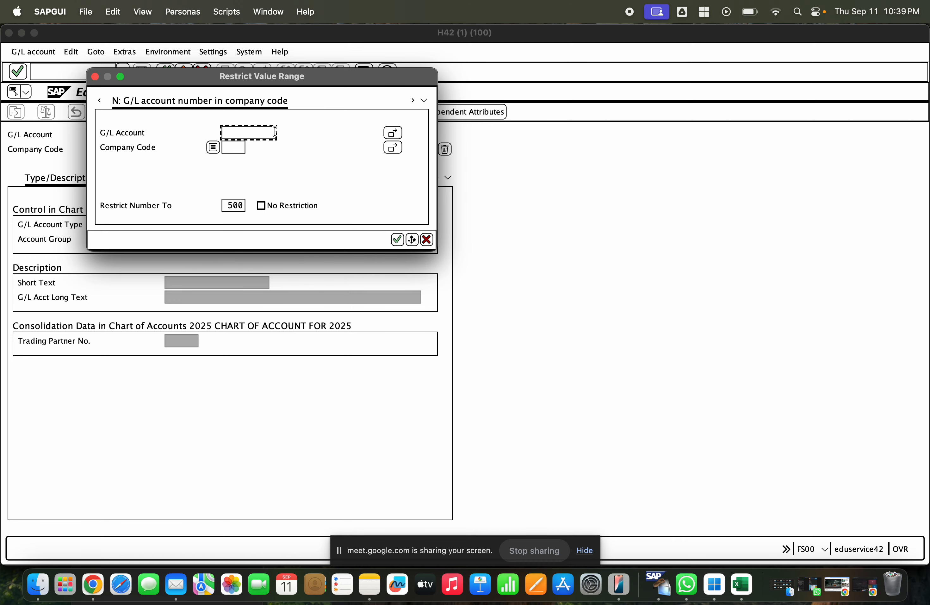
type("160000")
key("Return")
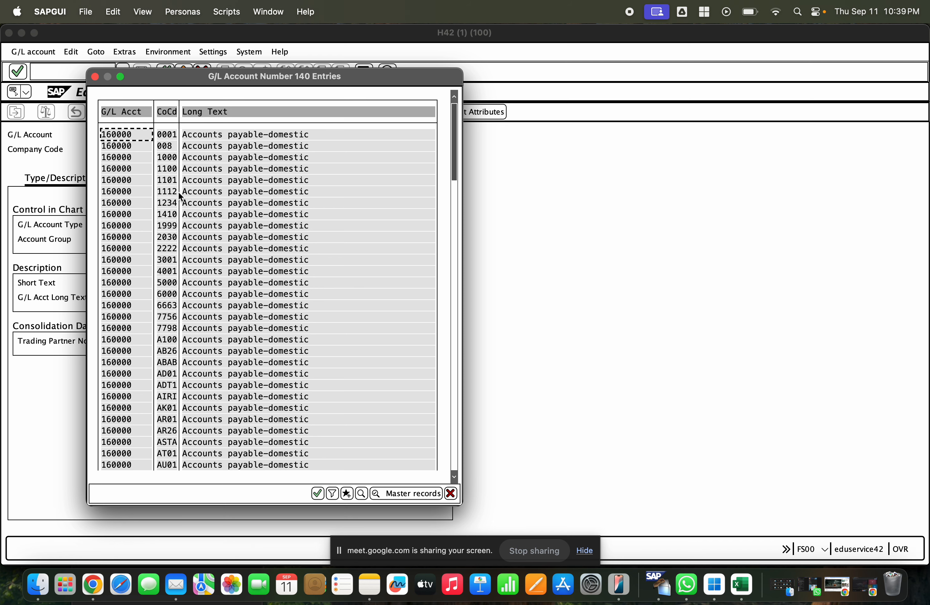
- Examine the company codes listed for account 160000 and restrict the search to company code TAM1
scroll(208, 305, "down", 3)
scroll(208, 306, "down", 3)
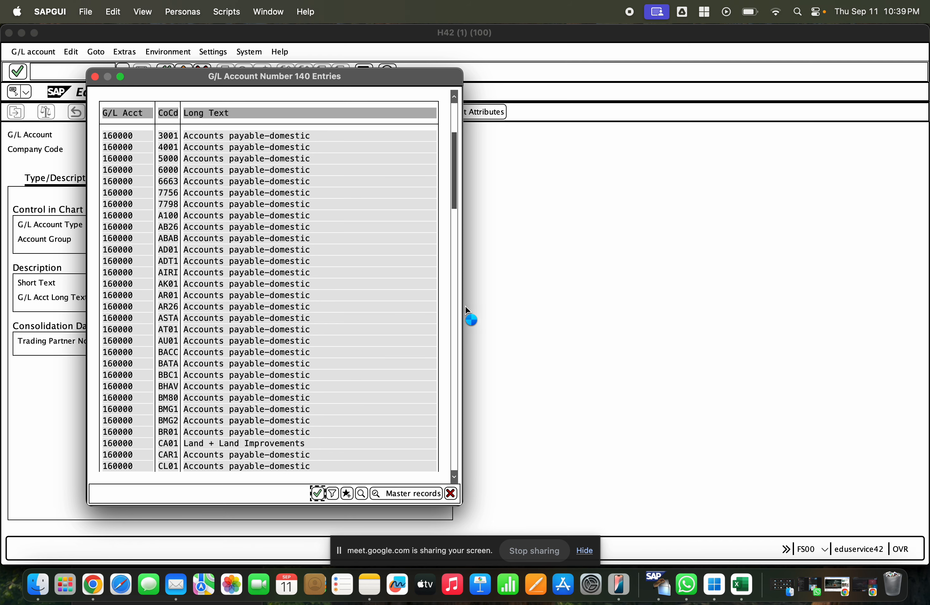
left_click(333, 494)
type("TAM")
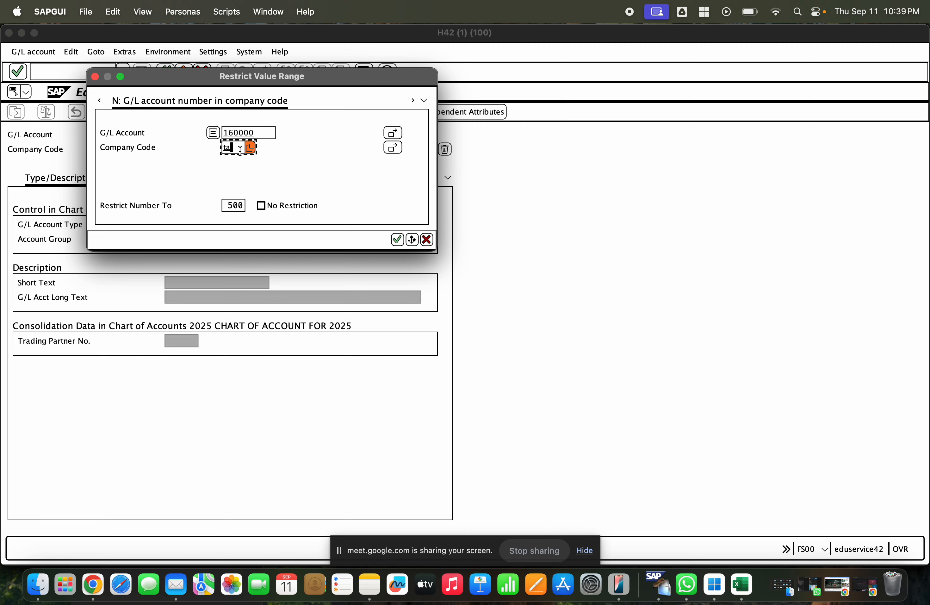
key("Return")
- Clear the TAM1 company code restriction and search for G/L account 160000 again
left_click(240, 149)
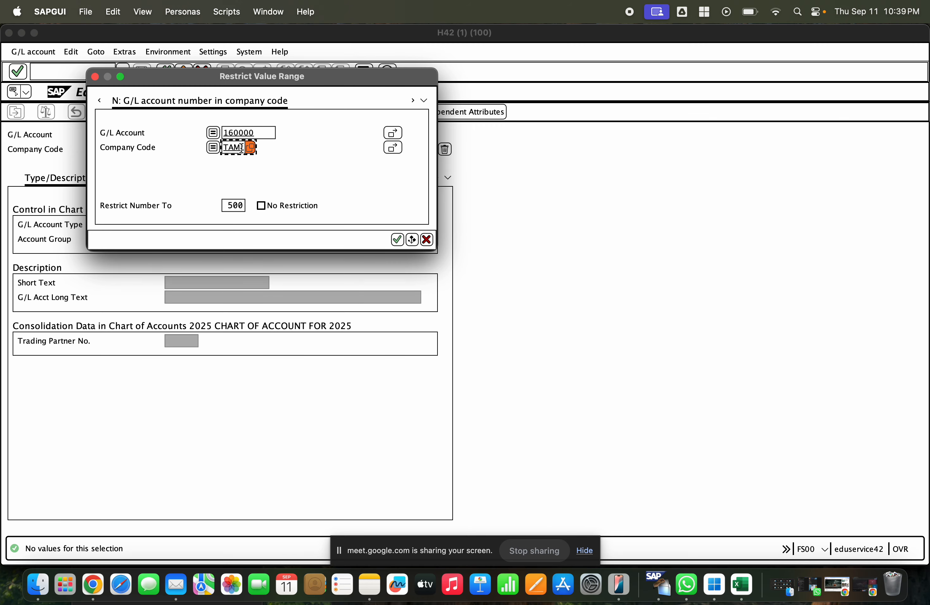
left_click_drag(243, 147, 225, 148)
key("BackSpace")
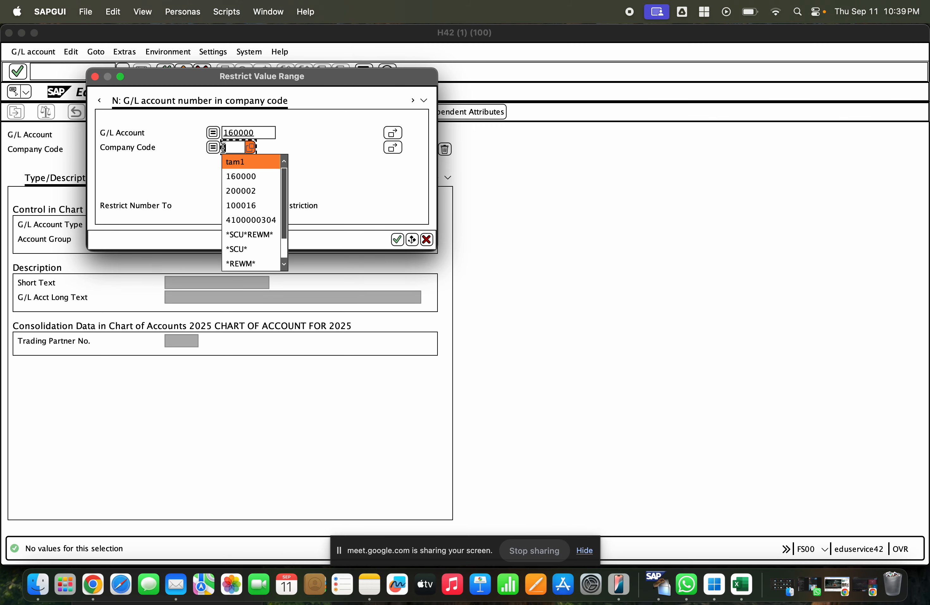
left_click(312, 135)
key("Return")
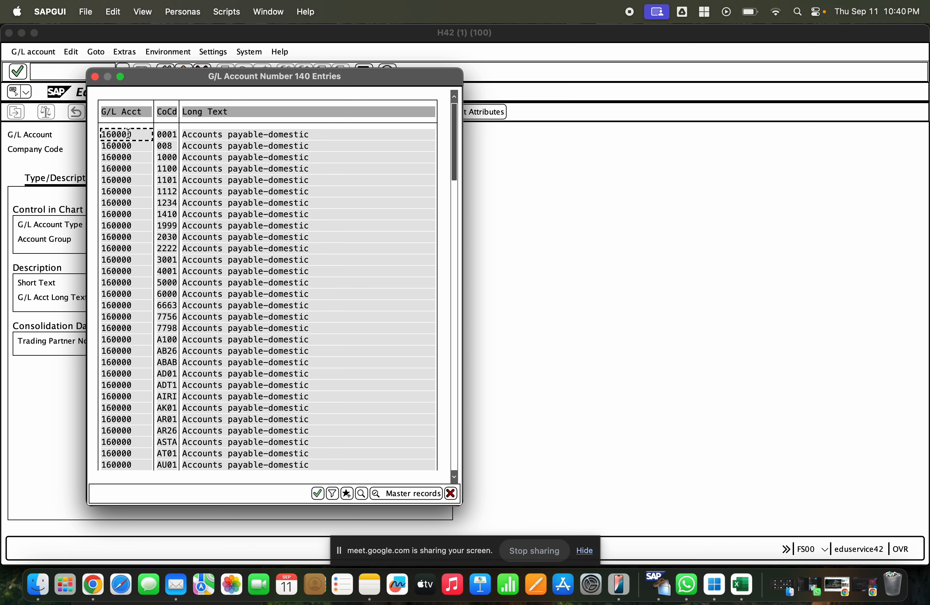